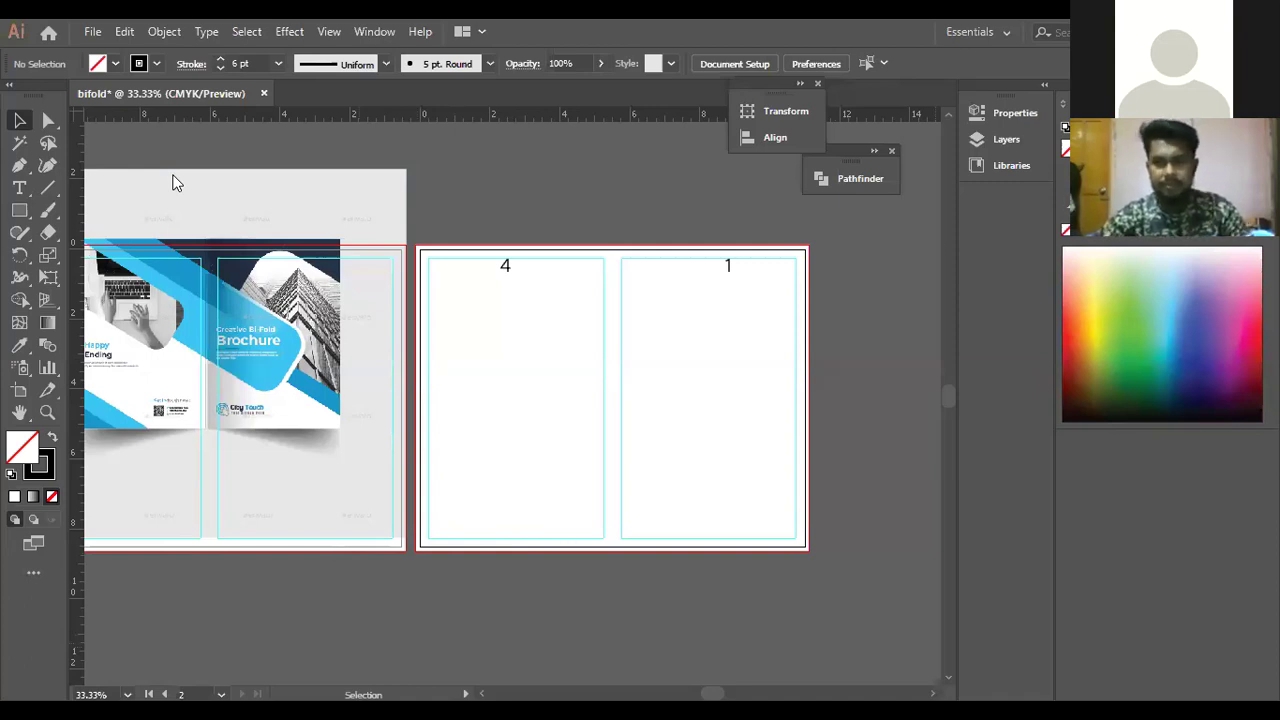
Draw a wide, flat rectangle on the empty canvas below the two artboards.
left_click(20, 214)
left_click(20, 413)
left_click_drag(187, 328, 287, 324)
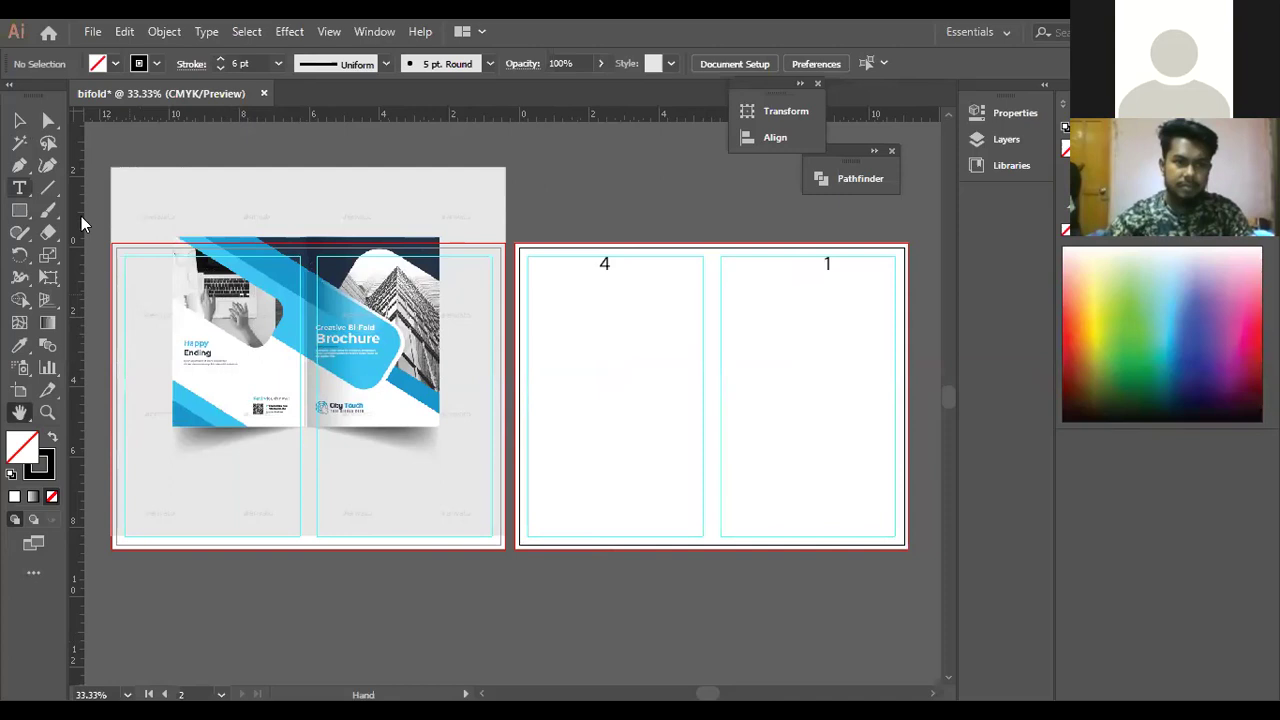
left_click(19, 210)
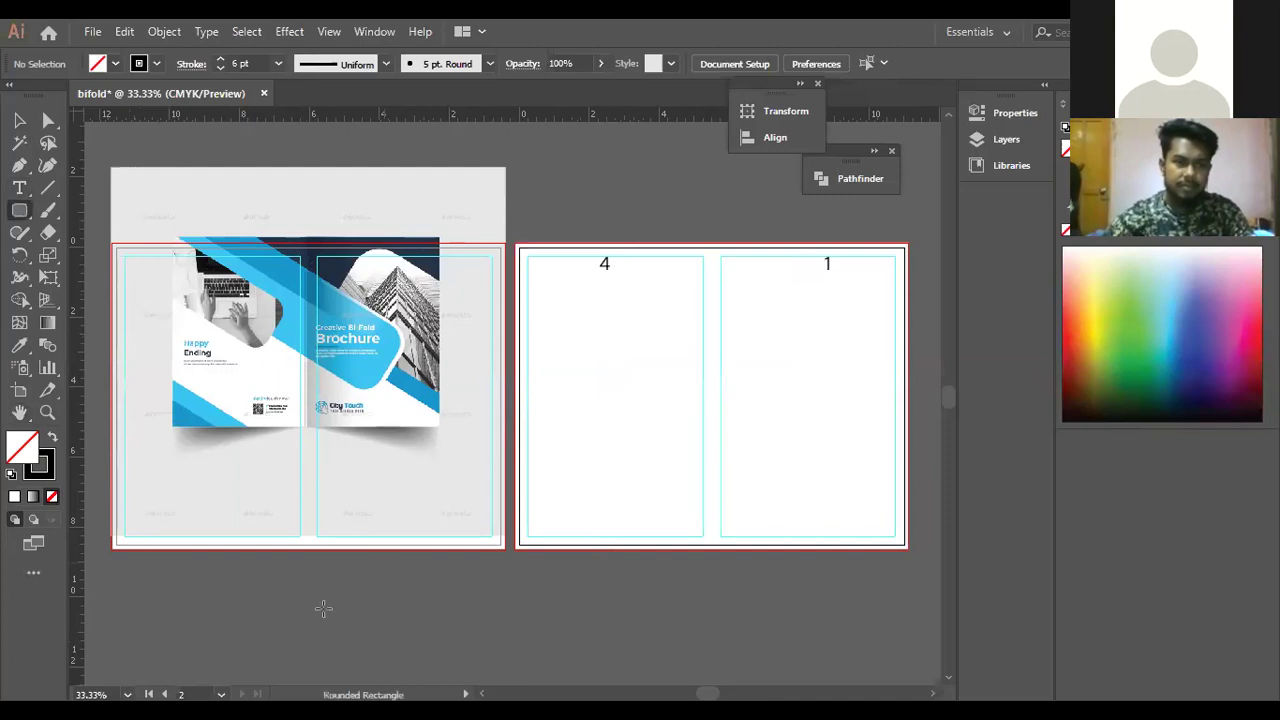
left_click_drag(338, 612, 603, 643)
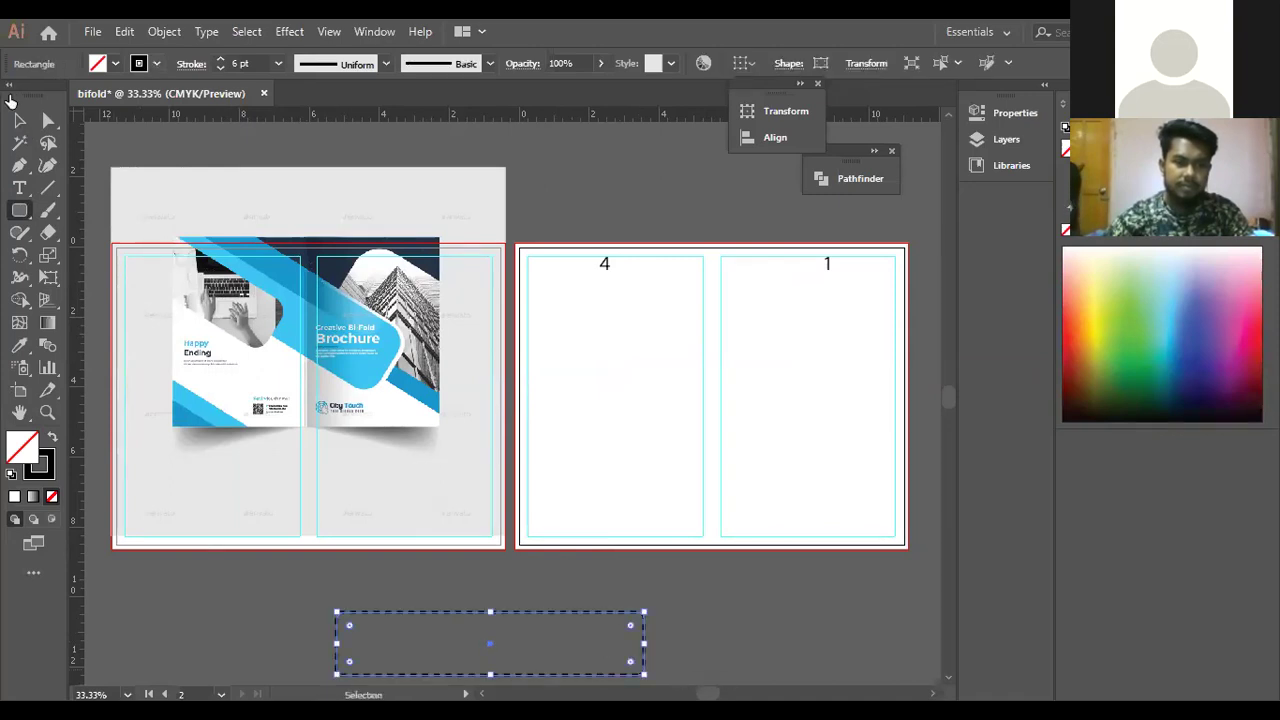
Give the rectangle a green fill without a stroke, make it taller and move it onto the spread across pages 4 and 1.
left_click(12, 97)
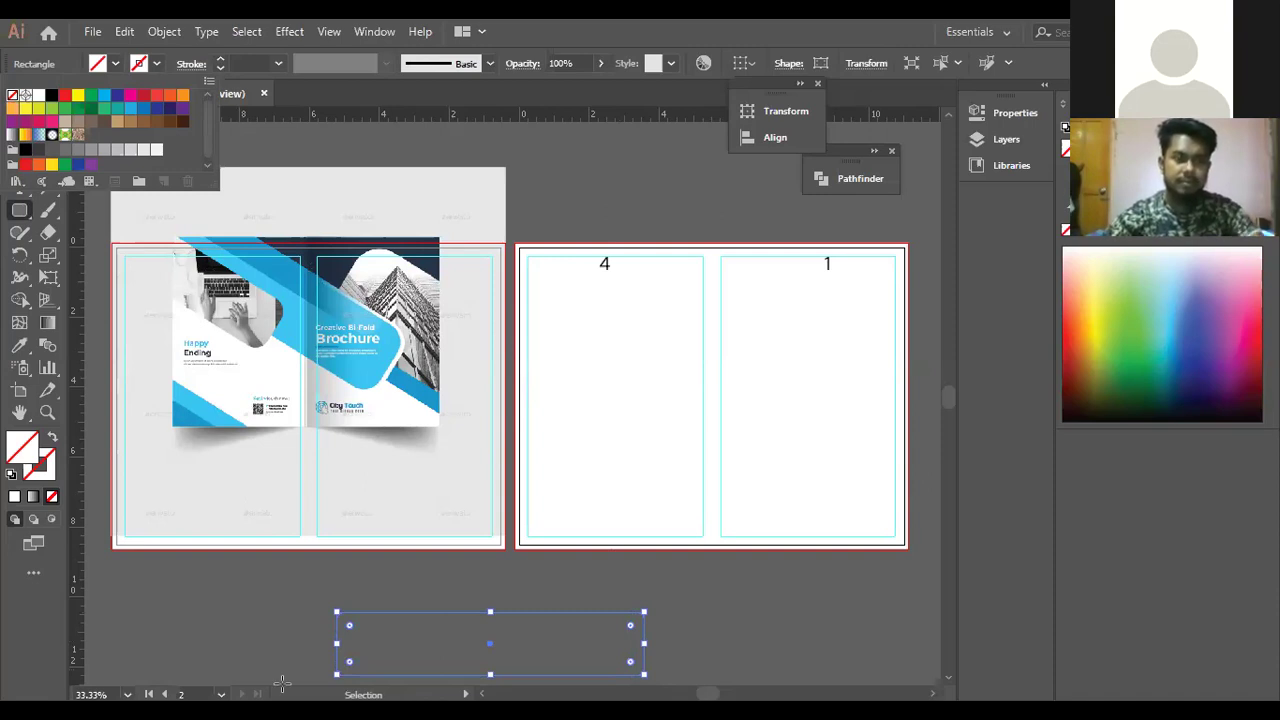
left_click(445, 627)
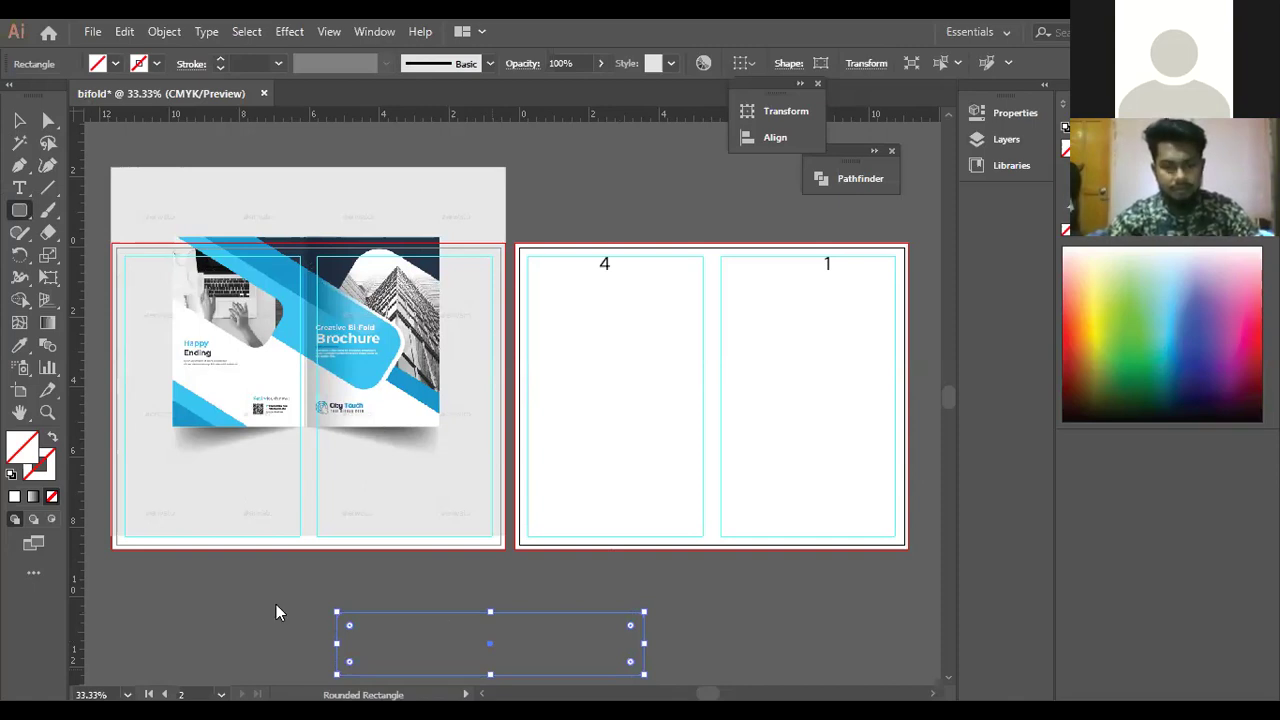
left_click(505, 656)
left_click_drag(539, 612, 725, 315)
left_click_drag(692, 464, 689, 412)
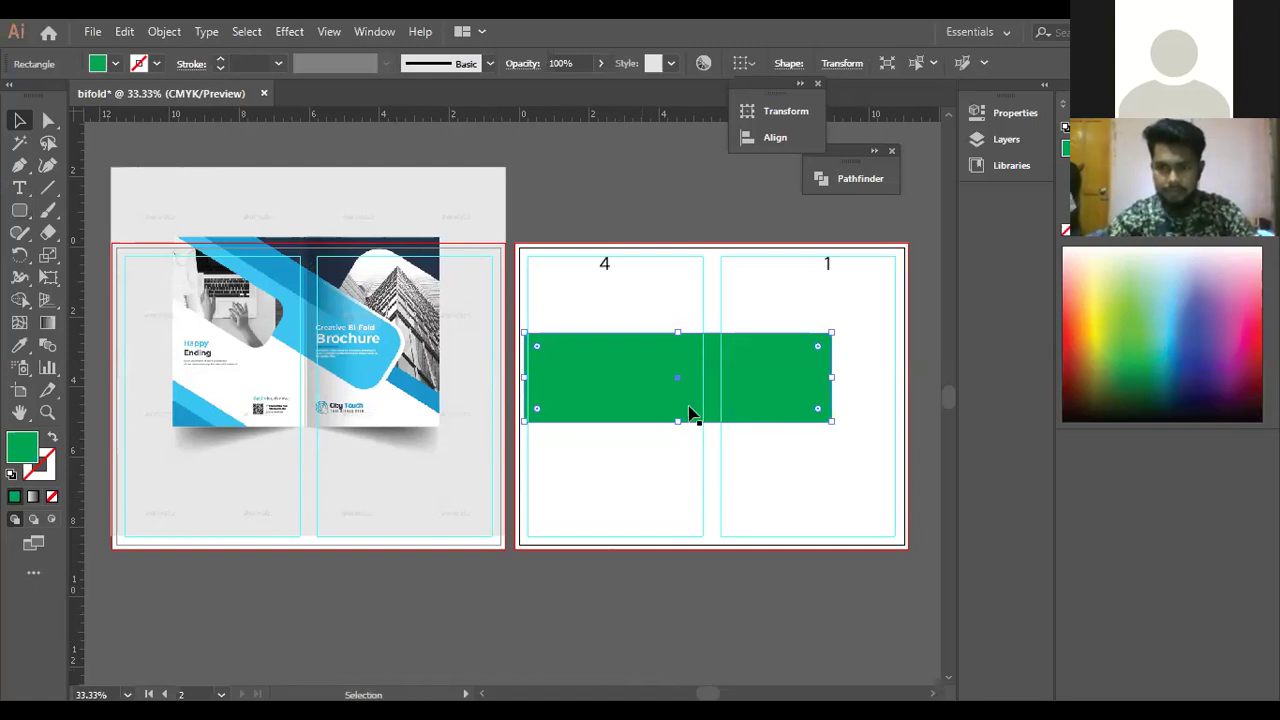
Round all corners of the green rectangle to a radius of about 0.63 in and move it toward the middle of the spread.
key("ctrl+shift+a")
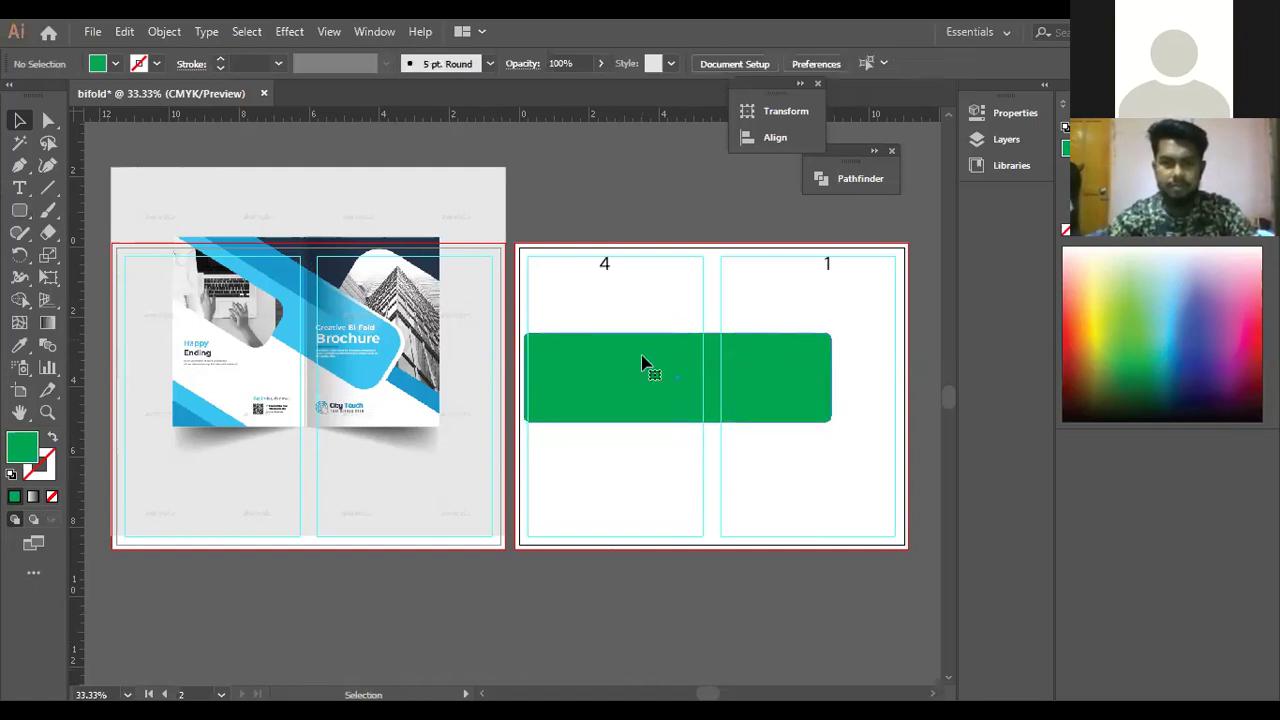
key("ctrl+a")
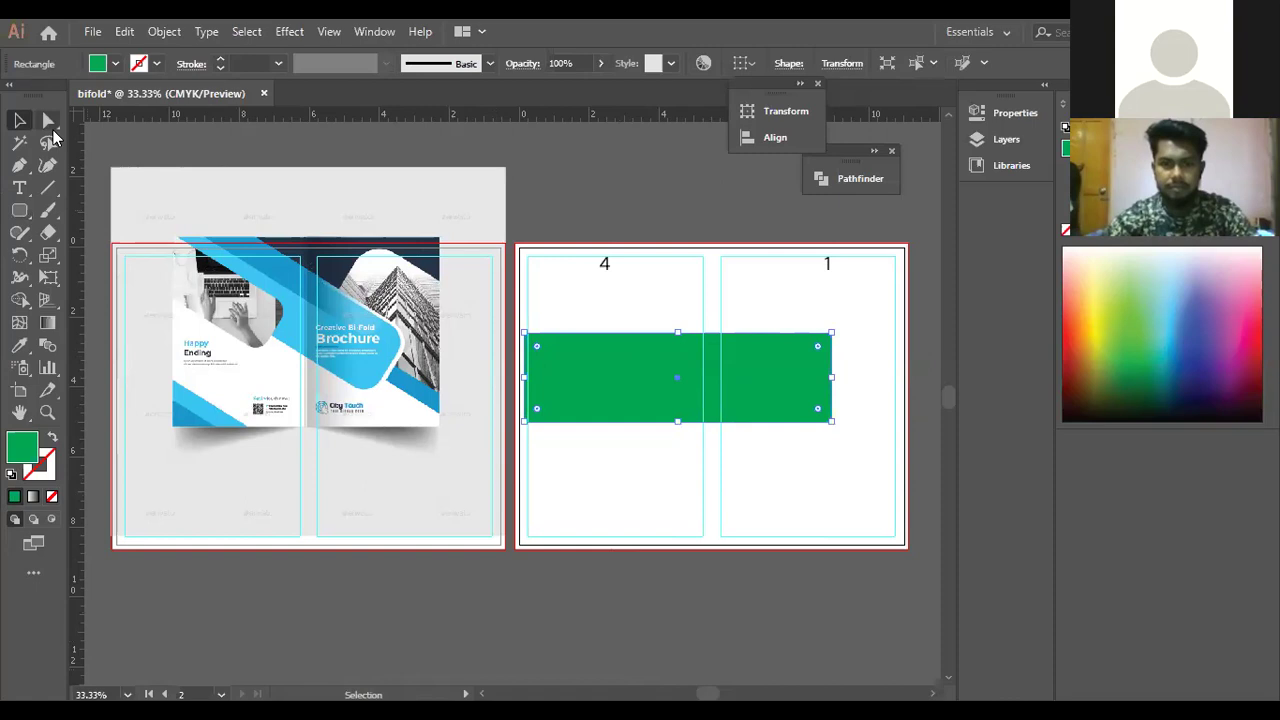
left_click(53, 130)
left_click_drag(537, 346, 545, 354)
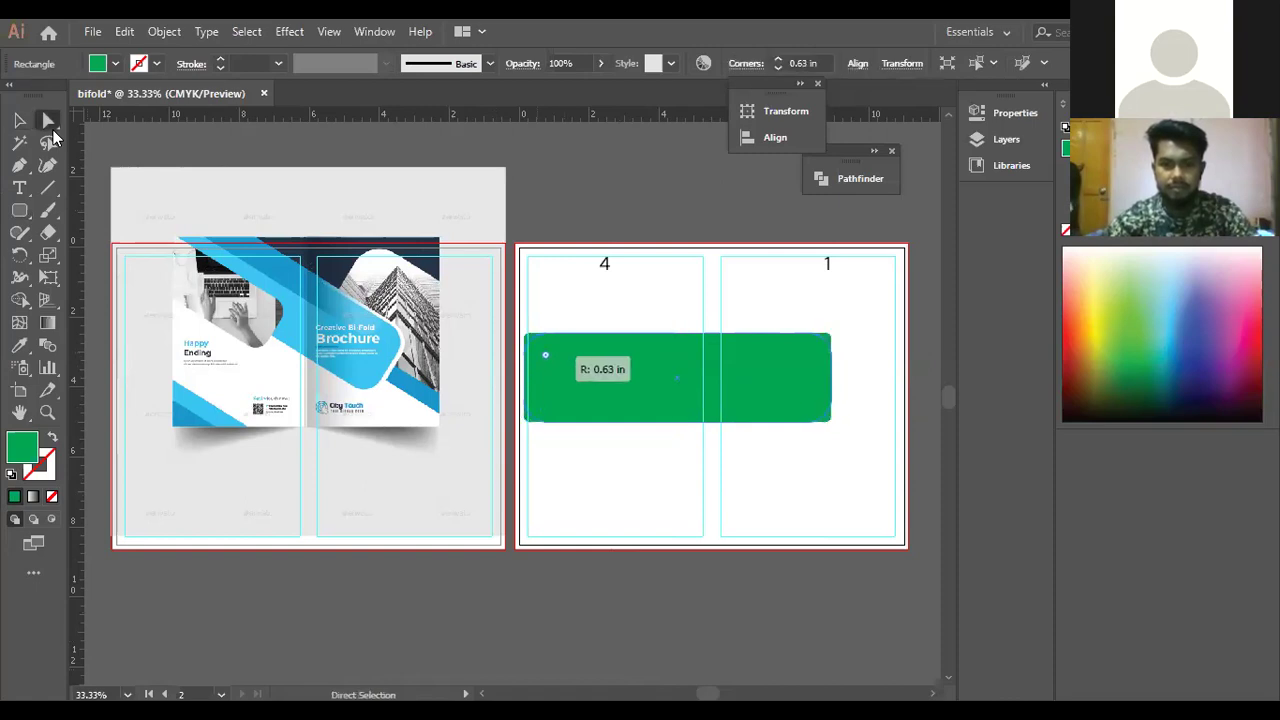
left_click(19, 121)
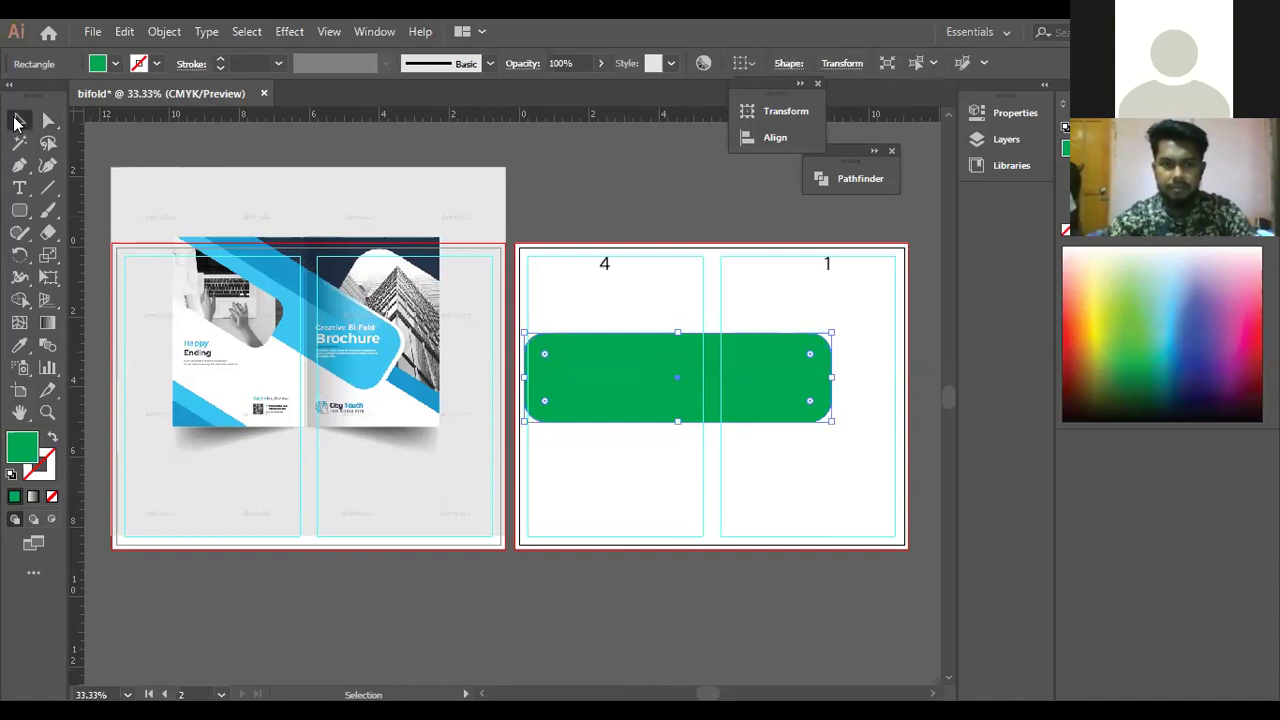
left_click(667, 584)
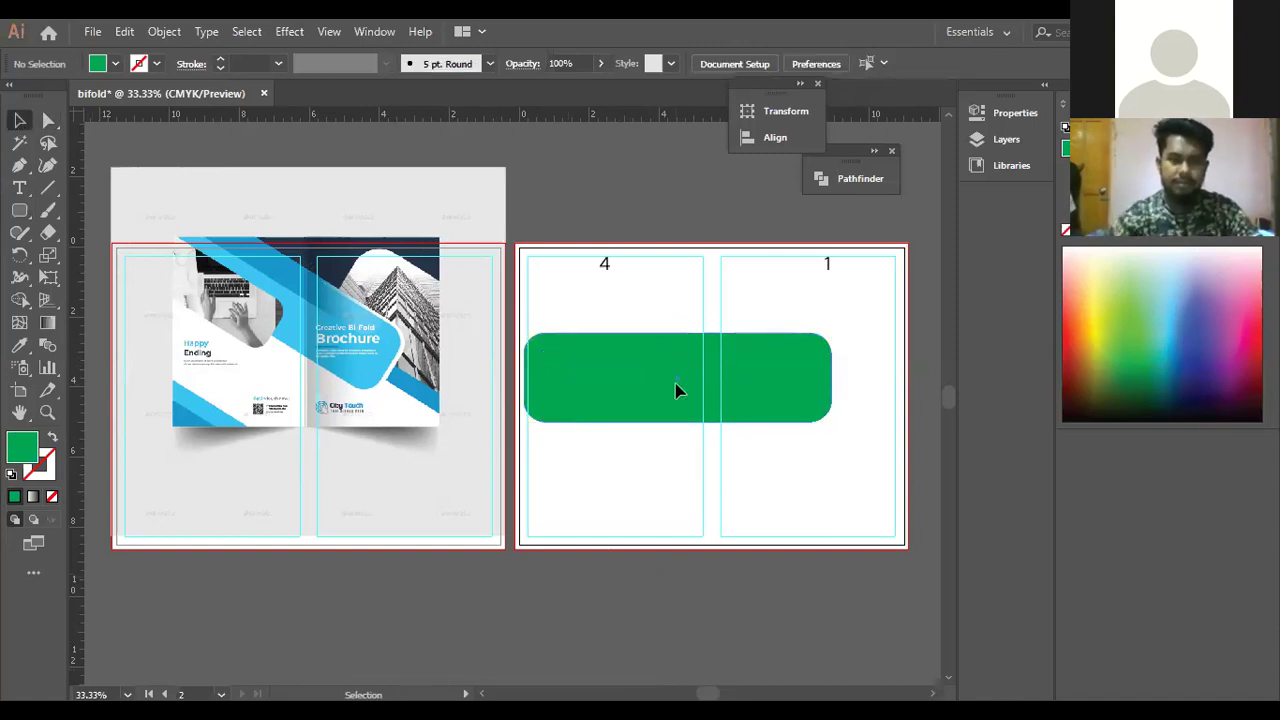
key("ctrl+z")
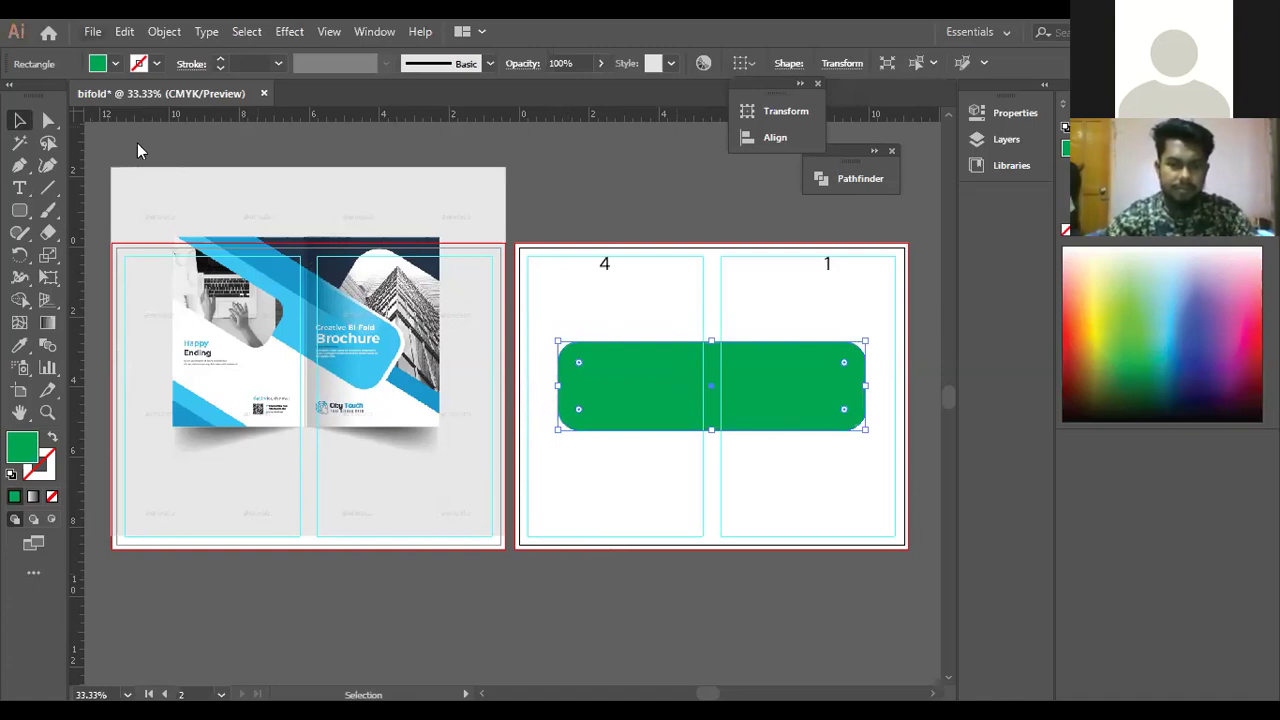
Place the image macbook-pro-iphone-cup-desk-7974 from Downloads as a linked file over the lower part of the spread, below the green shape.
key("alt+f")
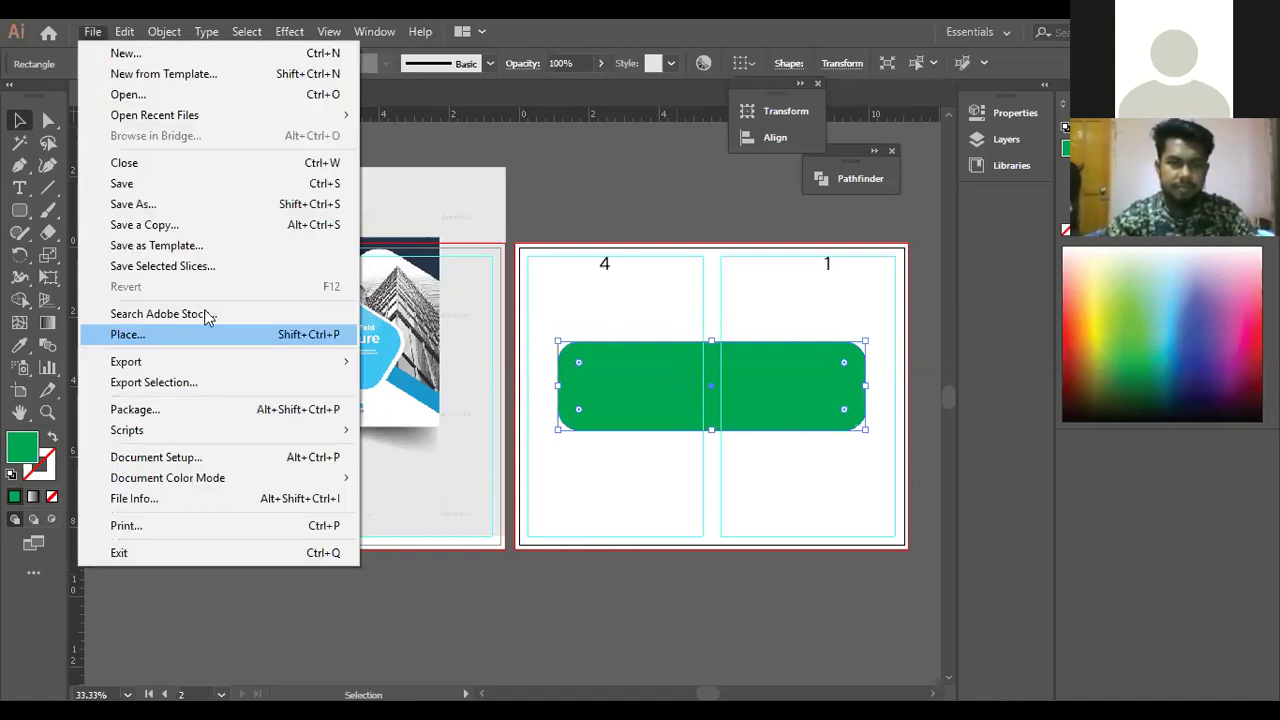
key("Return")
scroll(414, 283, "down", 1)
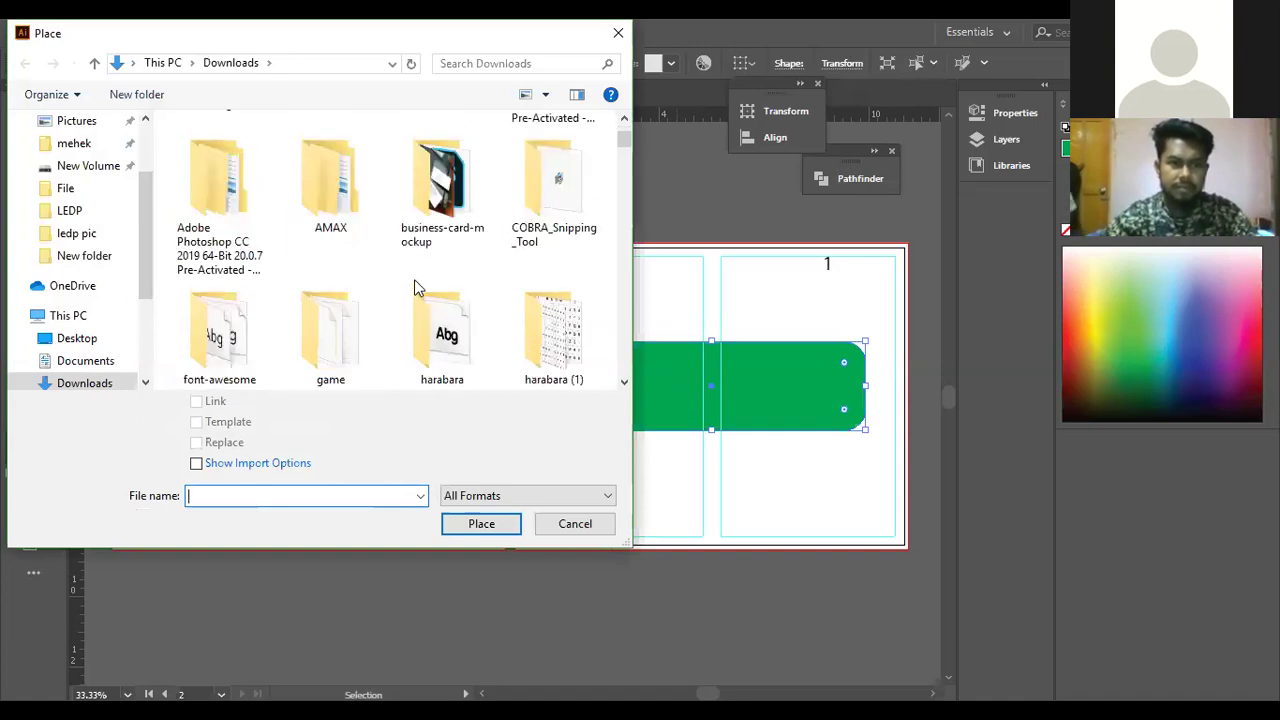
scroll(414, 286, "down", 5)
scroll(350, 255, "up", 4)
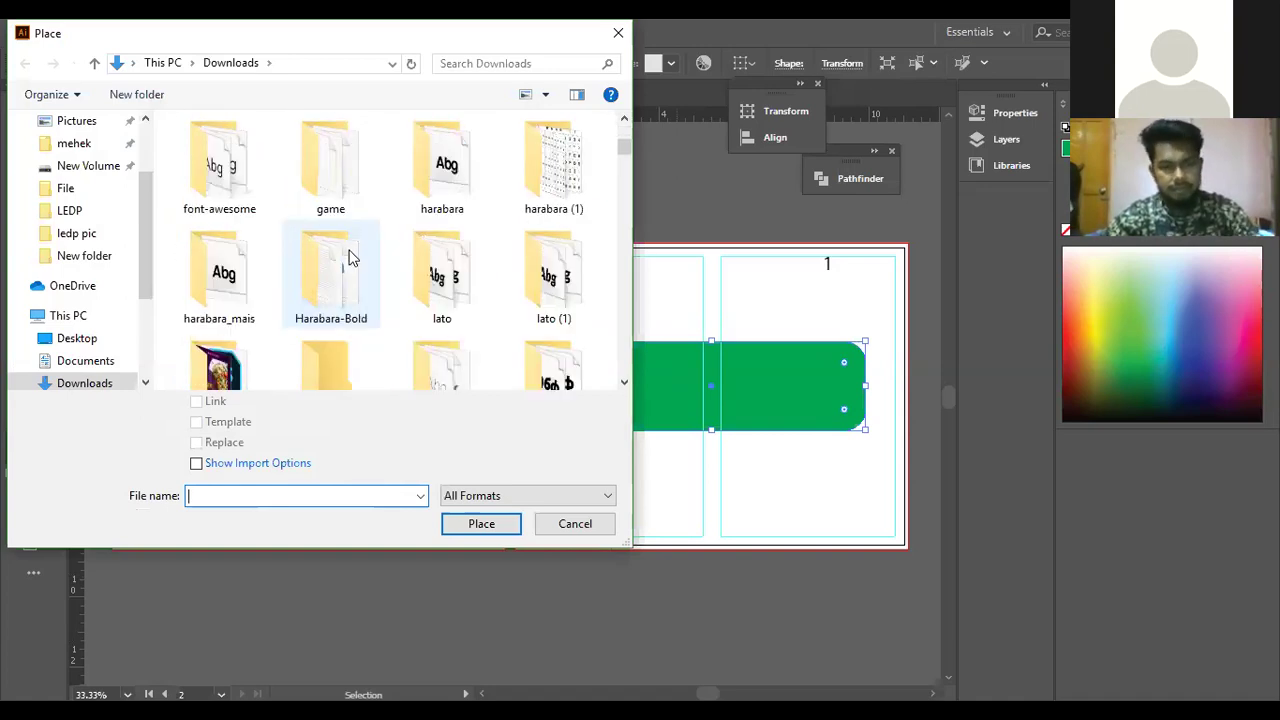
scroll(350, 258, "down", 4)
scroll(350, 258, "down", 2)
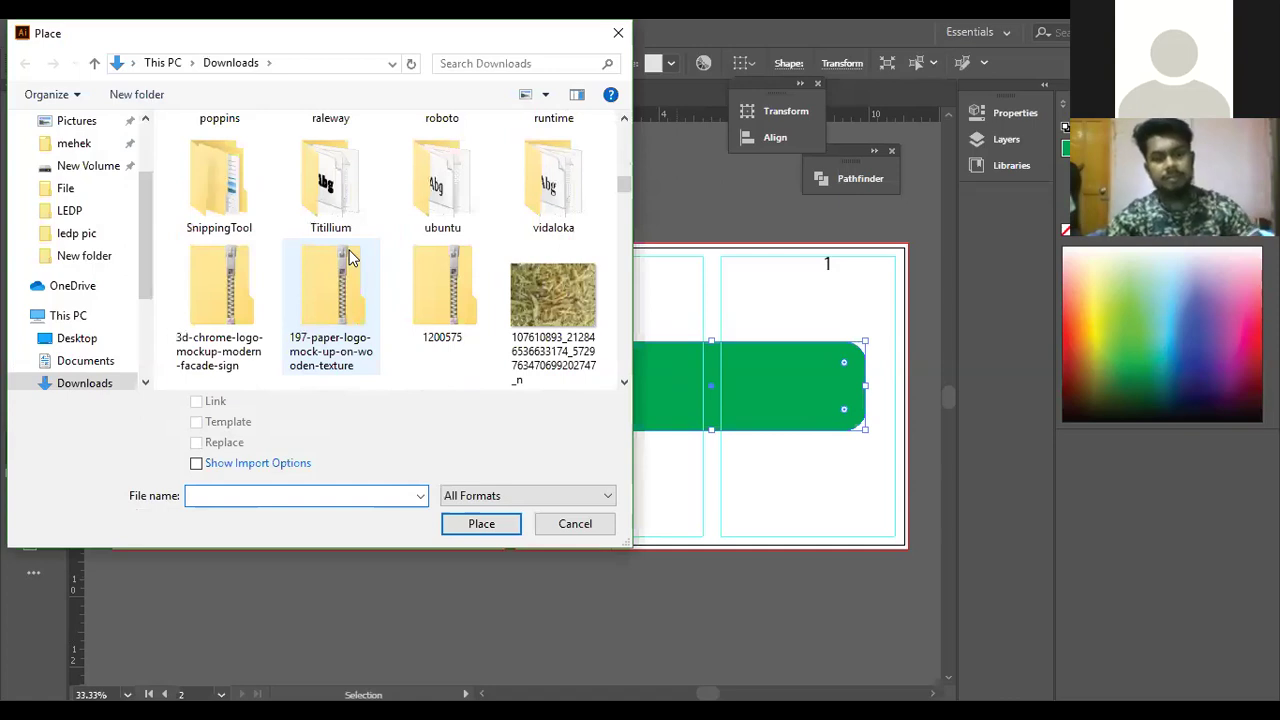
scroll(350, 258, "down", 3)
scroll(350, 258, "down", 2)
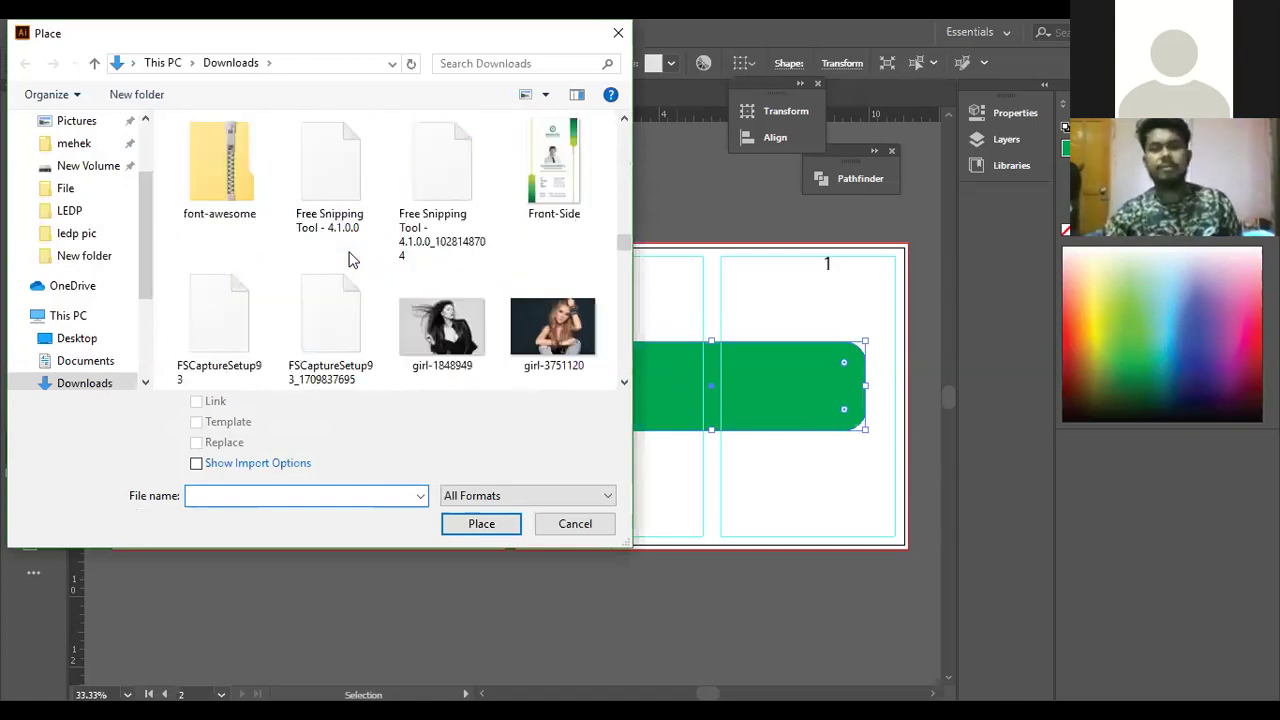
scroll(350, 258, "down", 2)
scroll(350, 258, "down", 3)
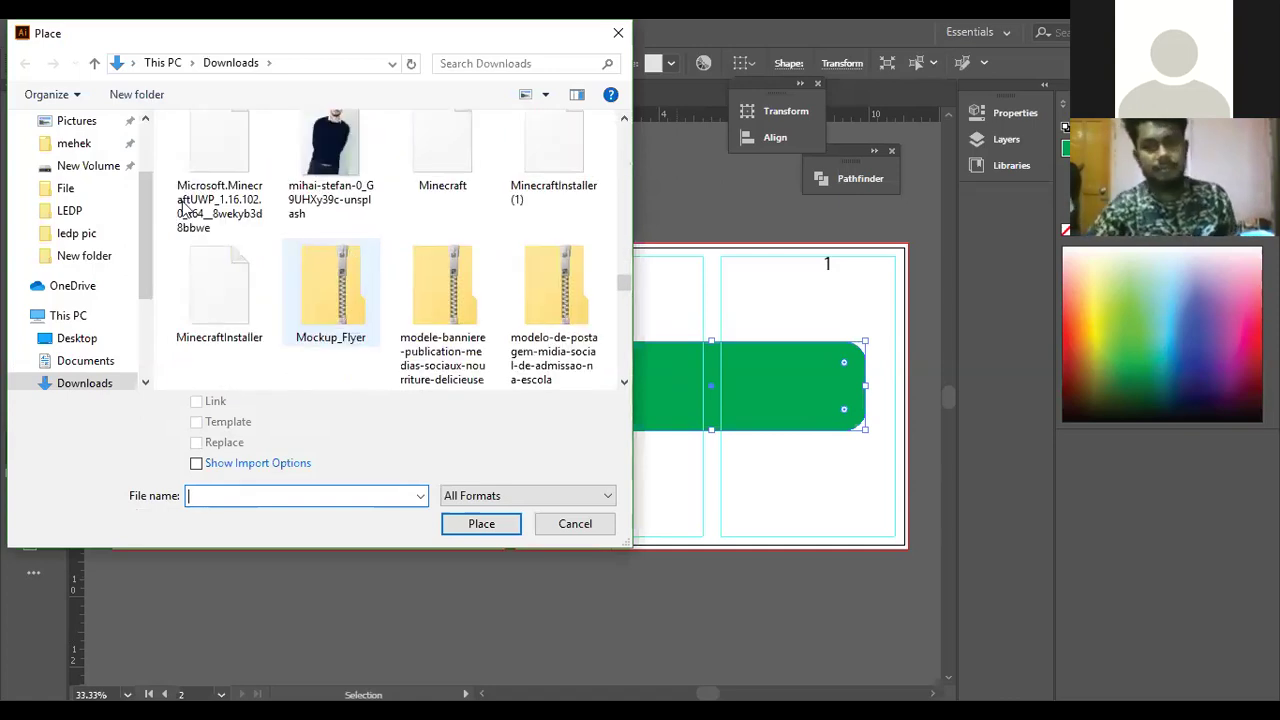
scroll(249, 258, "up", 1)
scroll(249, 258, "up", 1)
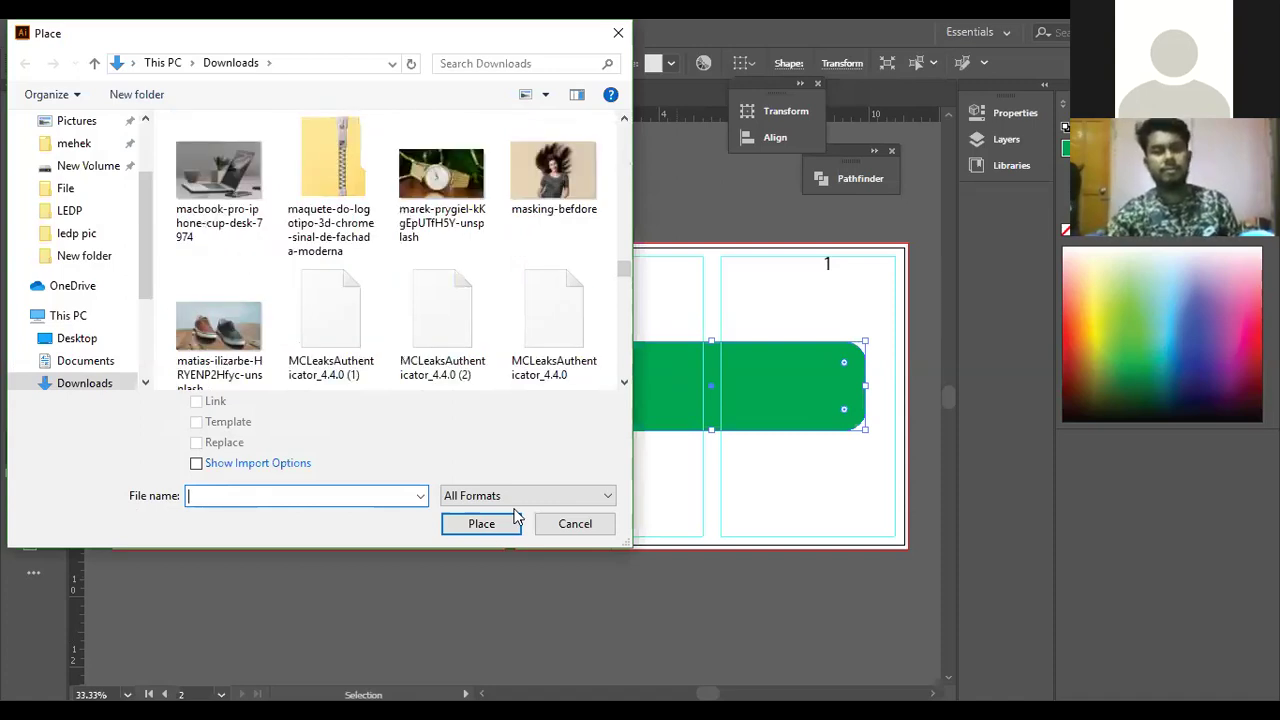
left_click(500, 530)
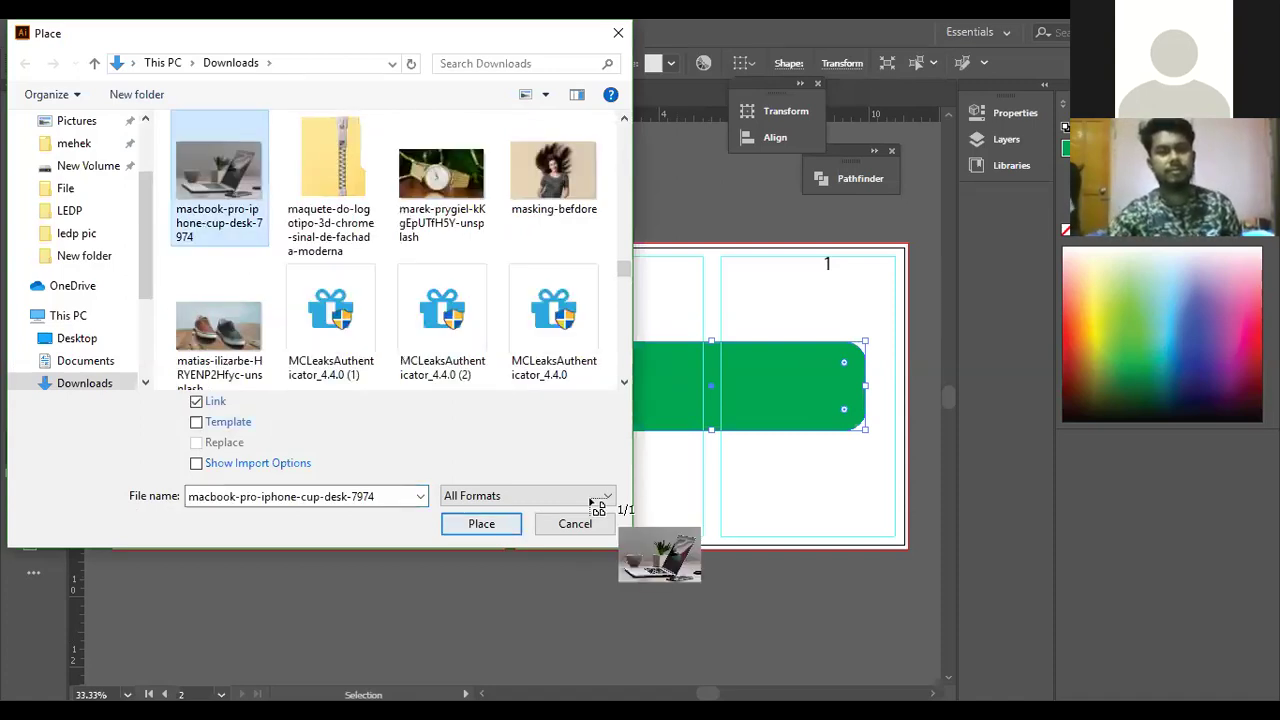
left_click_drag(581, 475, 853, 657)
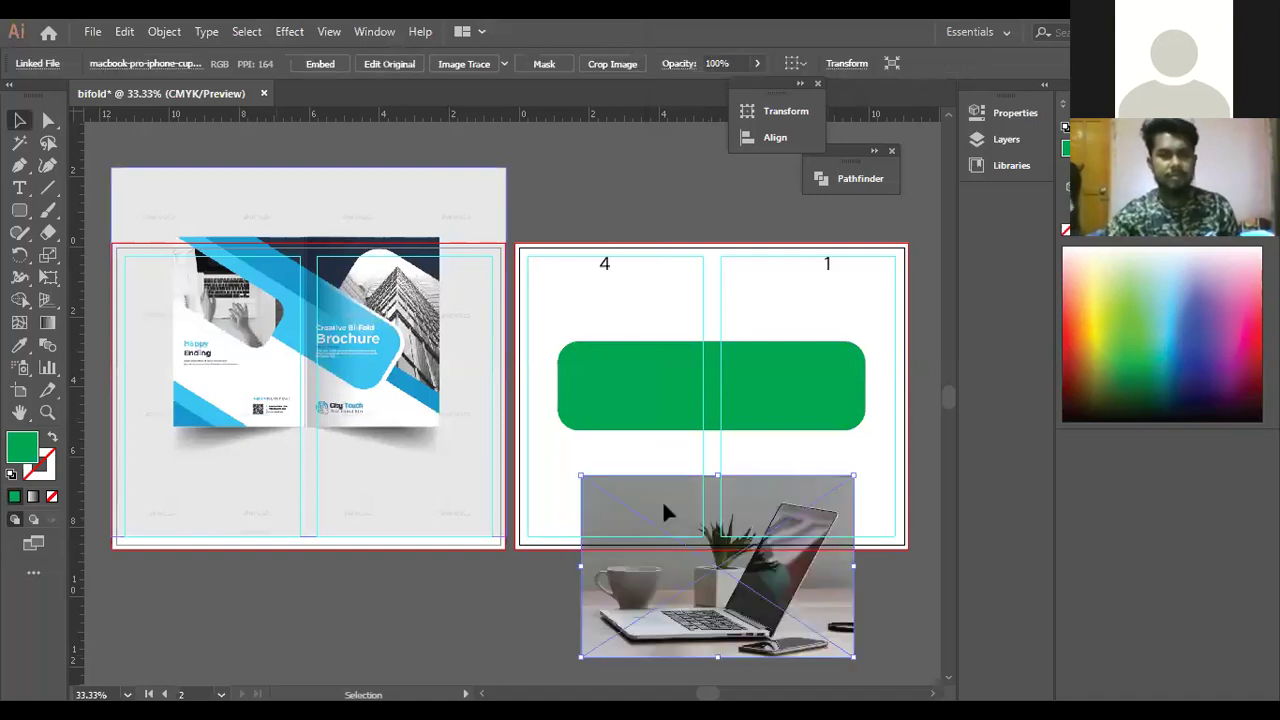
Position the laptop image and green shape so they overlap, and enlarge the image to nearly the width of the spread.
left_click_drag(661, 511, 666, 543)
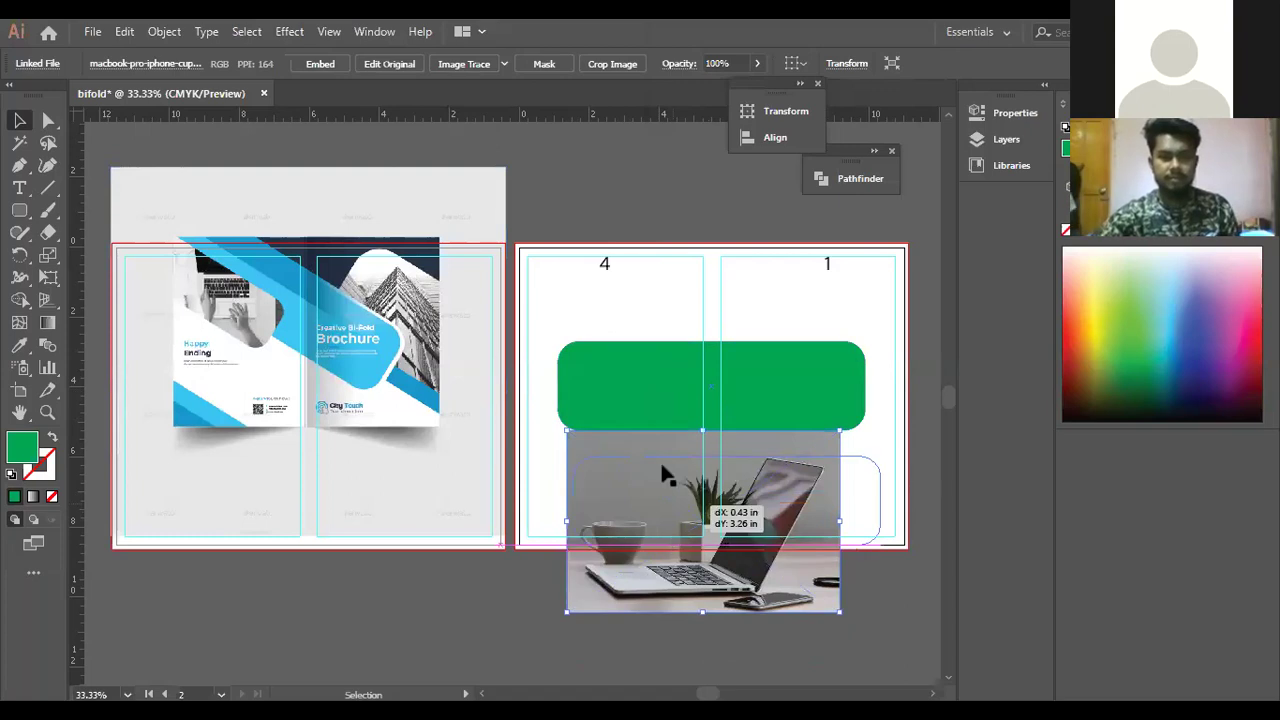
left_click(810, 447)
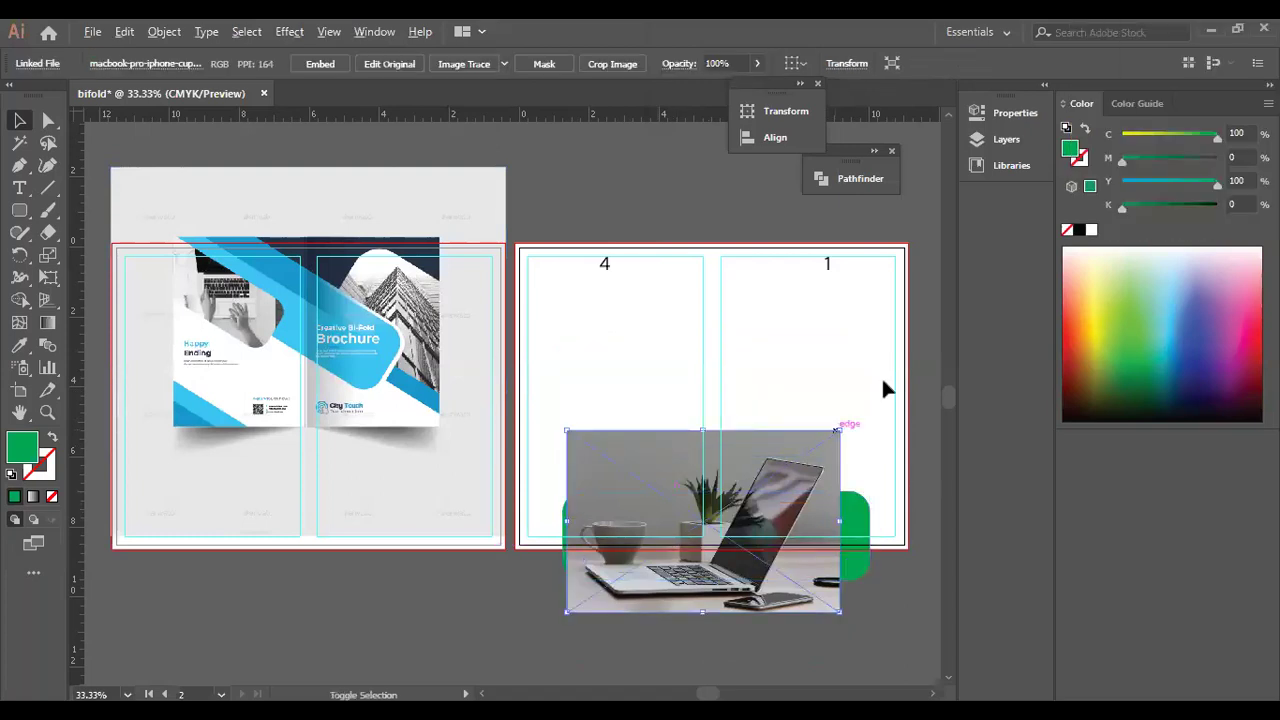
left_click_drag(884, 388, 890, 396)
Send the laptop image backward so that it lies behind the green rounded rectangle.
right_click(833, 465)
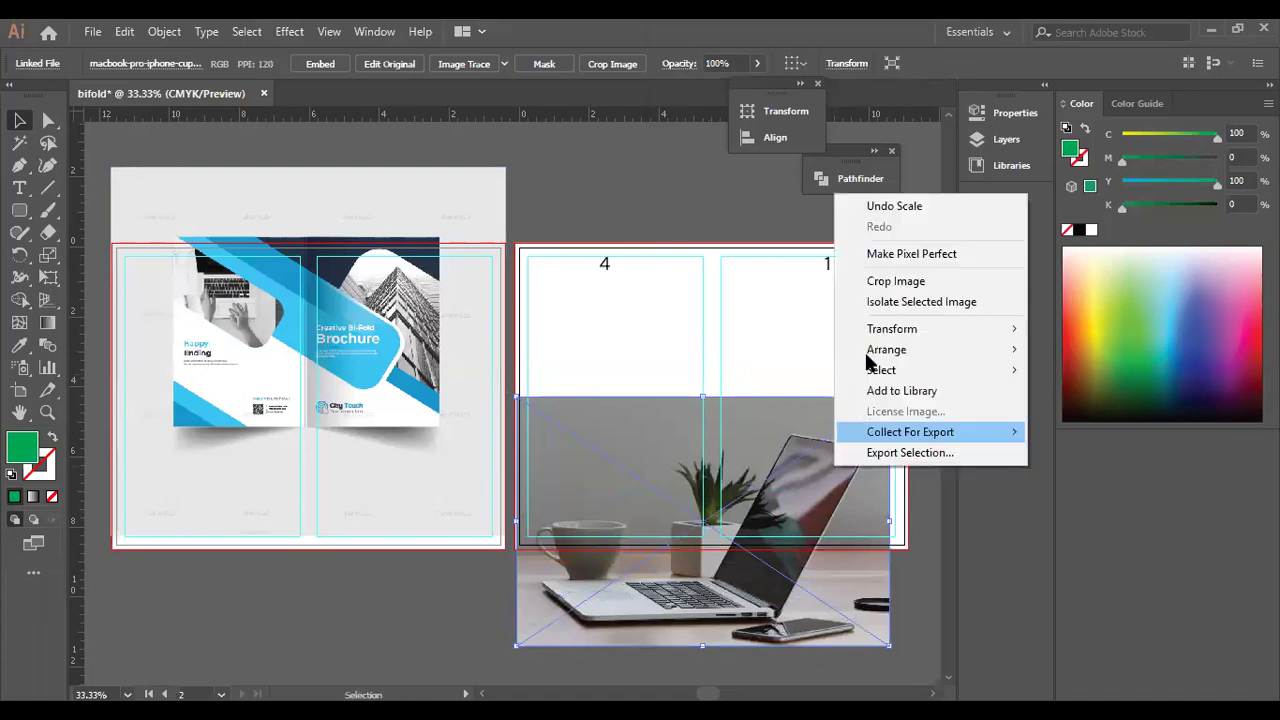
mouse_move(989, 349)
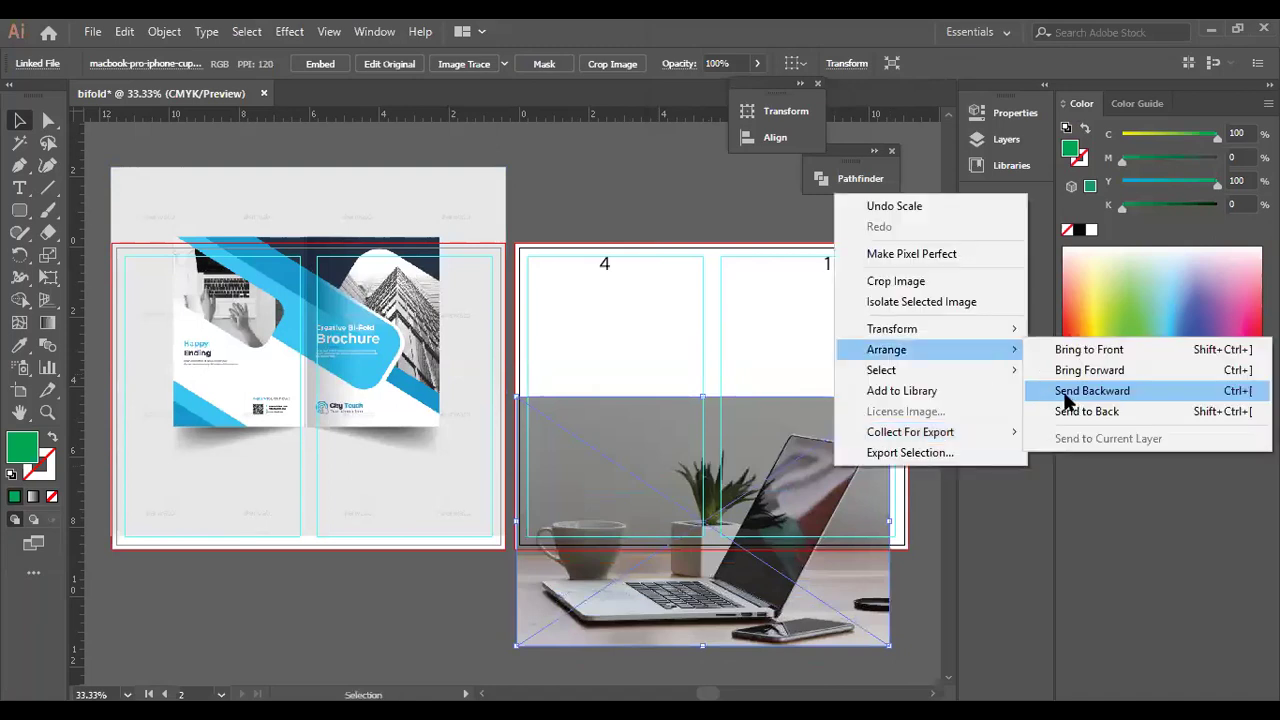
left_click(1068, 400)
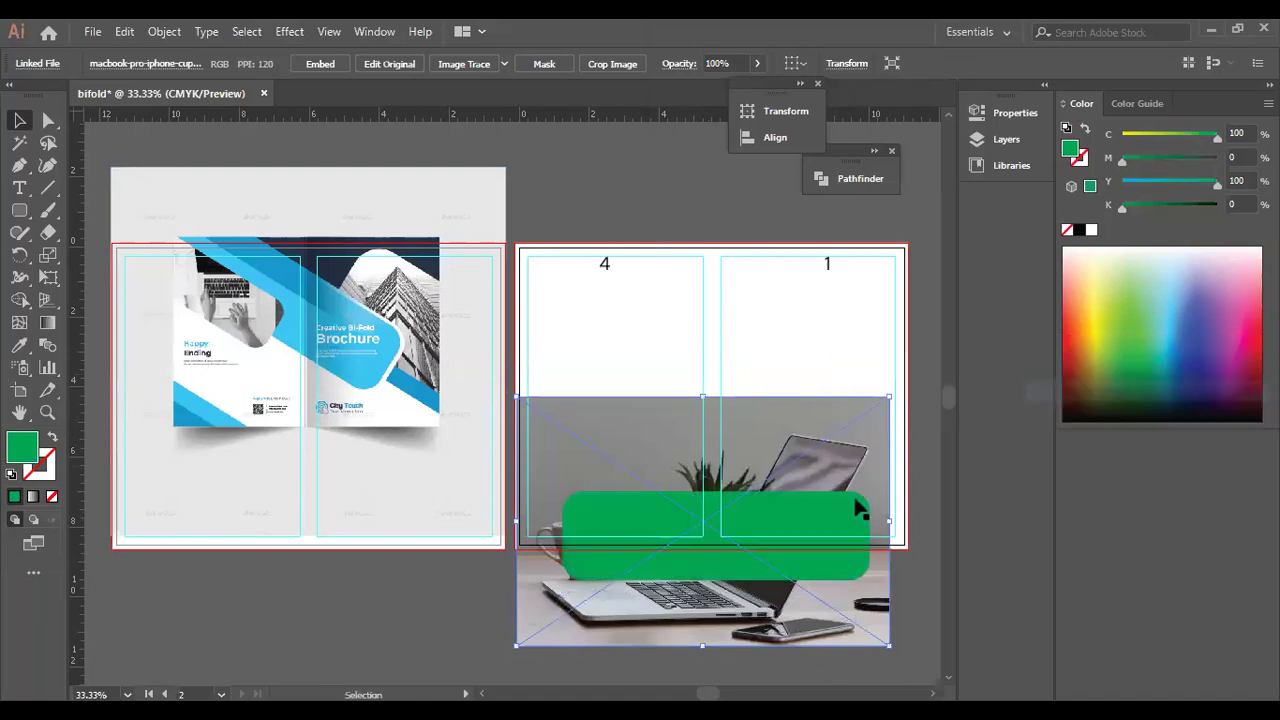
Make the green rounded rectangle taller and move it up over the middle of the laptop image.
left_click(800, 527)
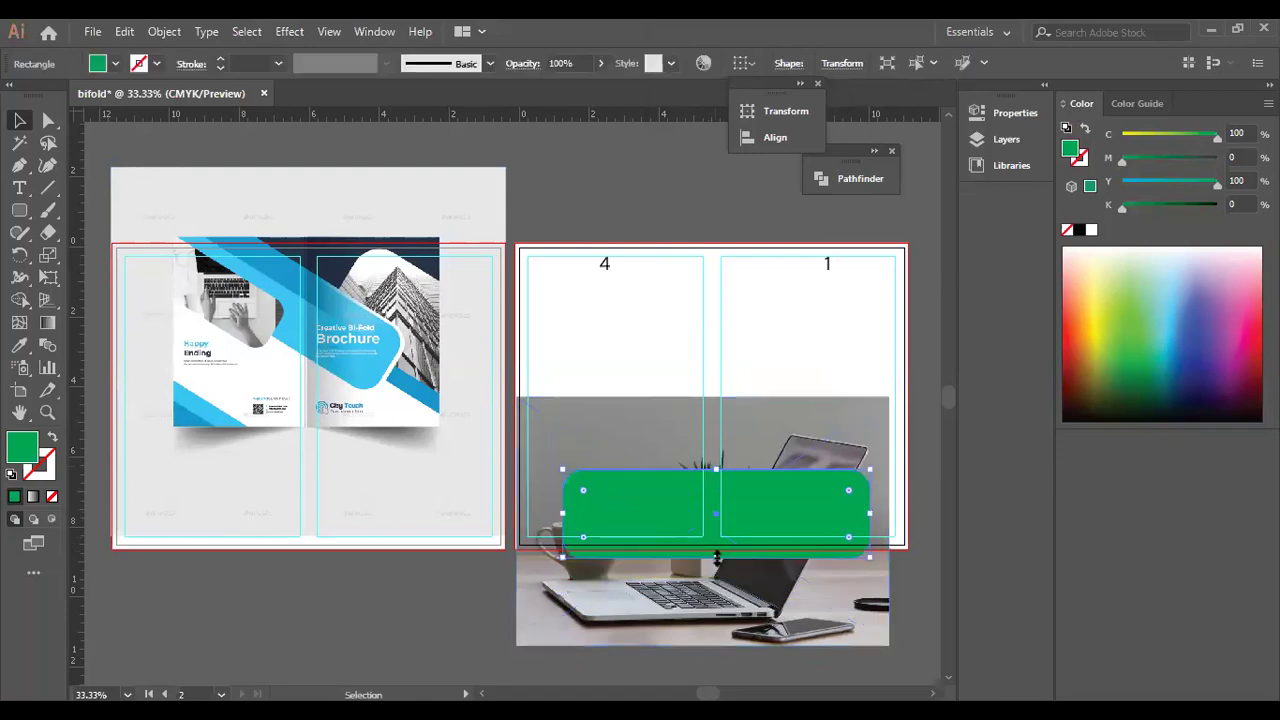
key("ctrl+z")
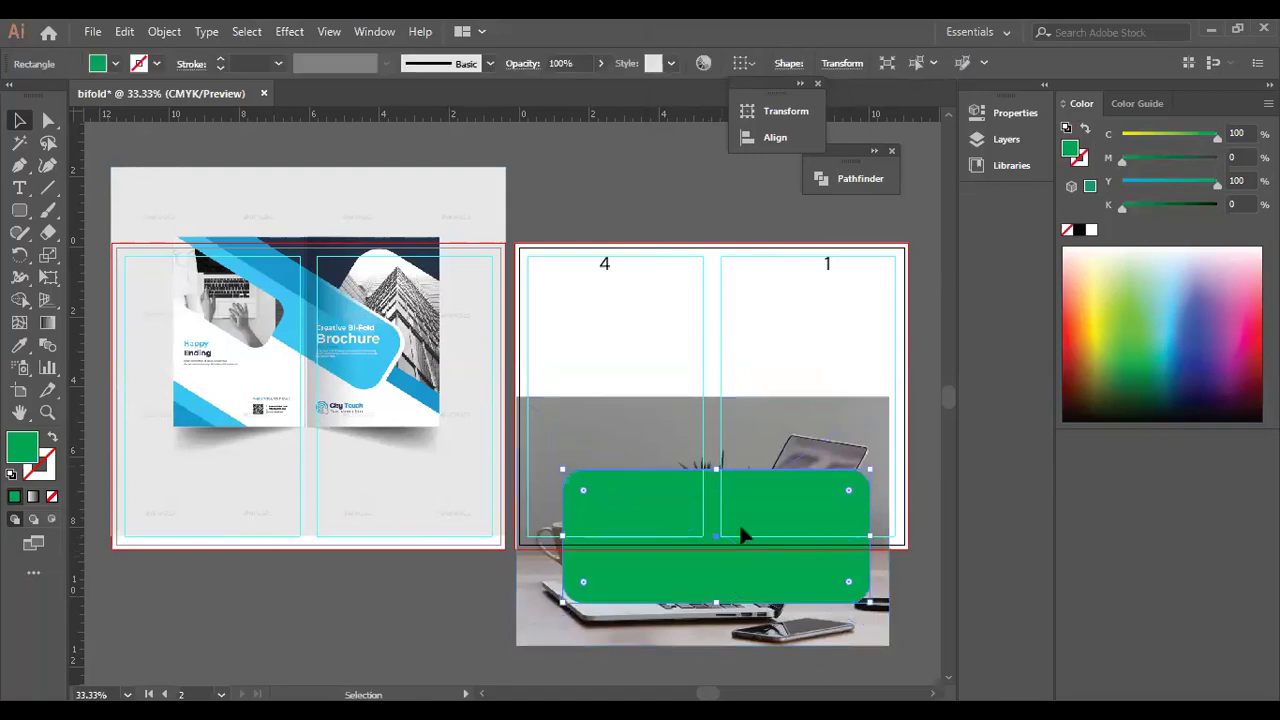
key("ctrl+z")
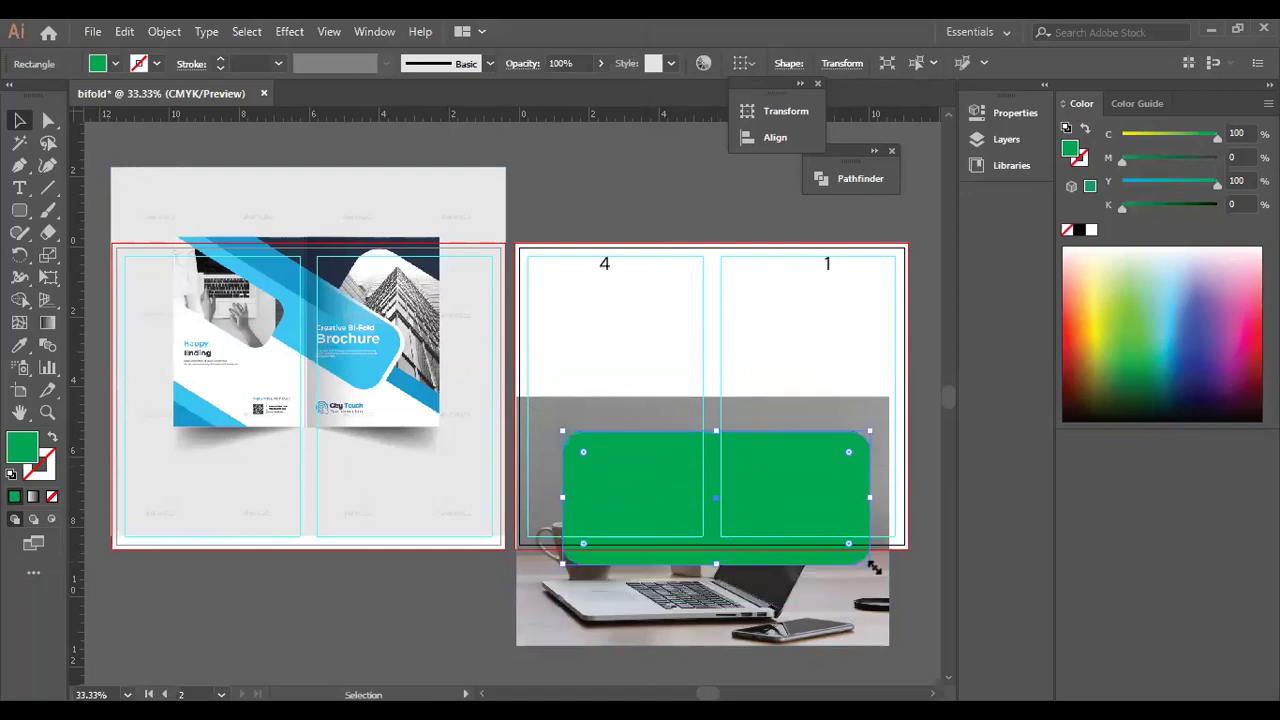
Rotate the green rounded rectangle counterclockwise into a rising diagonal over the laptop image.
mouse_move(878, 545)
left_mouse_down()
mouse_move(822, 530)
mouse_move(787, 561)
mouse_move(805, 548)
mouse_move(890, 550)
left_mouse_up()
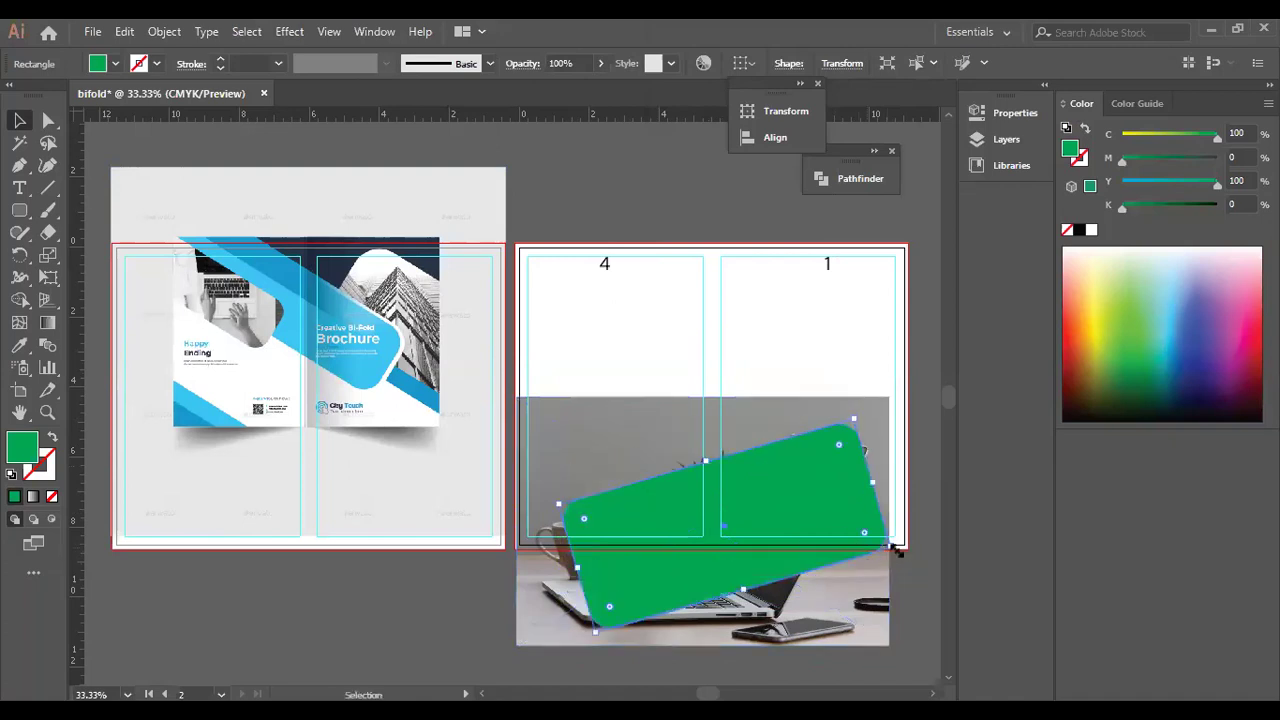
key("ctrl")
left_click_drag(741, 585, 740, 578)
left_click_drag(851, 443, 836, 486)
left_click_drag(836, 486, 841, 480)
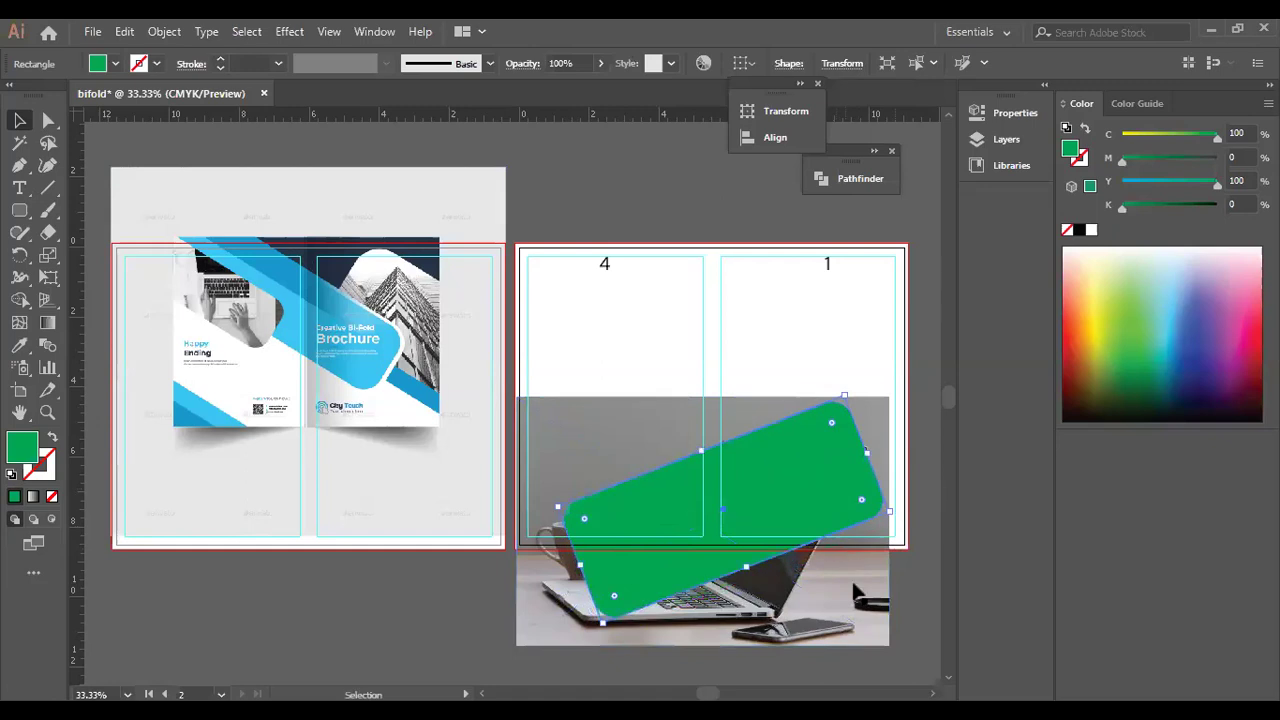
Make the tilted green rectangle slimmer and rotate it to a steeper diagonal within the laptop image.
left_click_drag(747, 568, 666, 556)
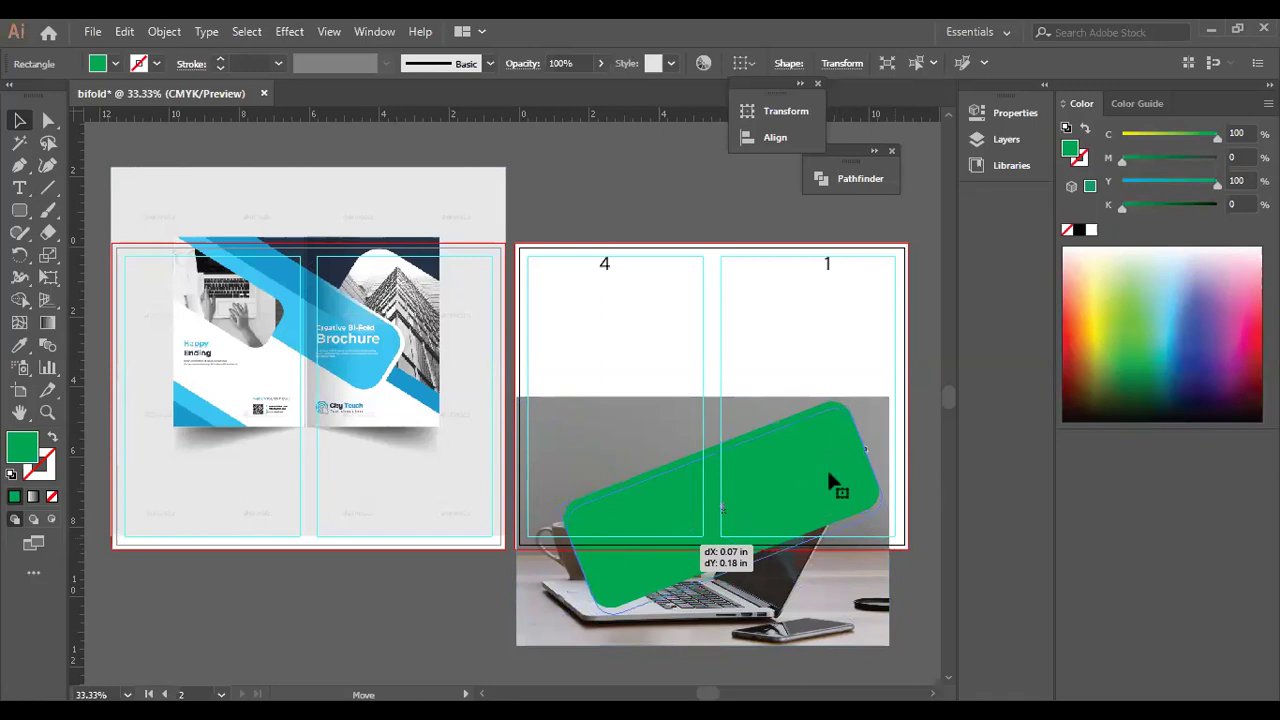
left_click_drag(841, 401, 831, 401)
left_click_drag(847, 481, 842, 483)
left_click_drag(710, 480, 710, 478)
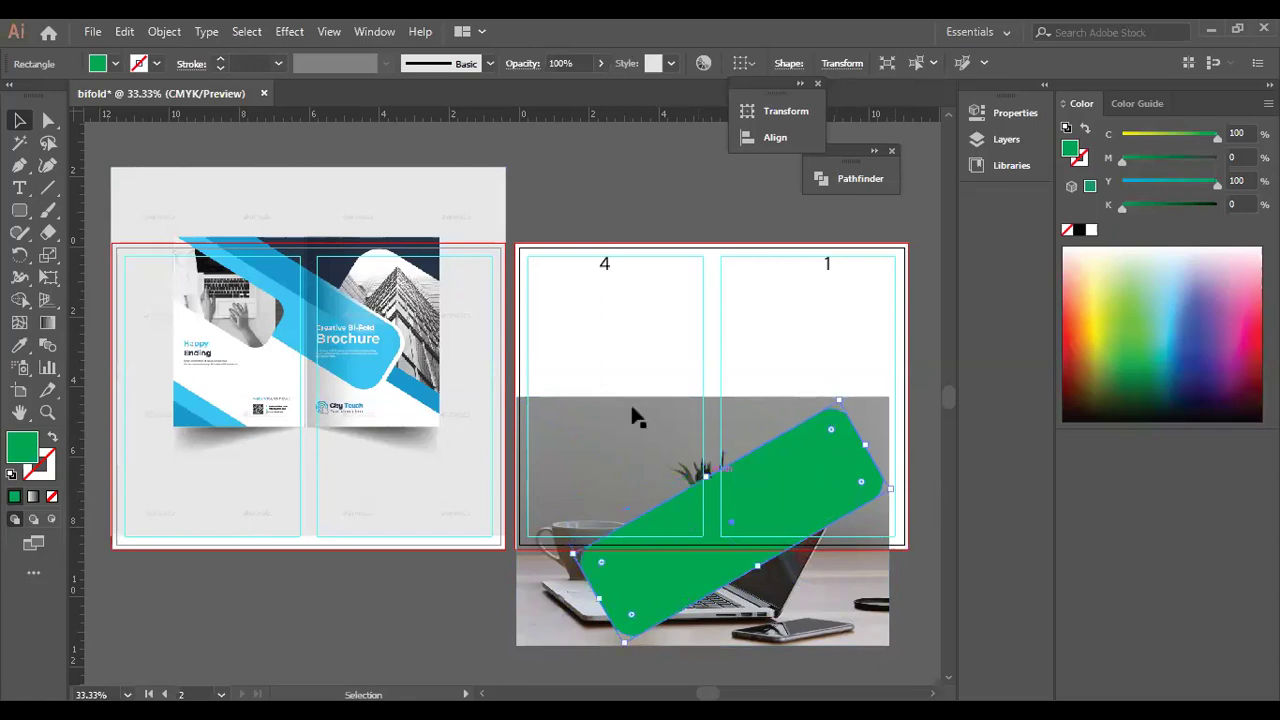
Clip the laptop image to the tilted green rounded rectangle with a clipping mask.
key("ctrl+a")
right_click(649, 529)
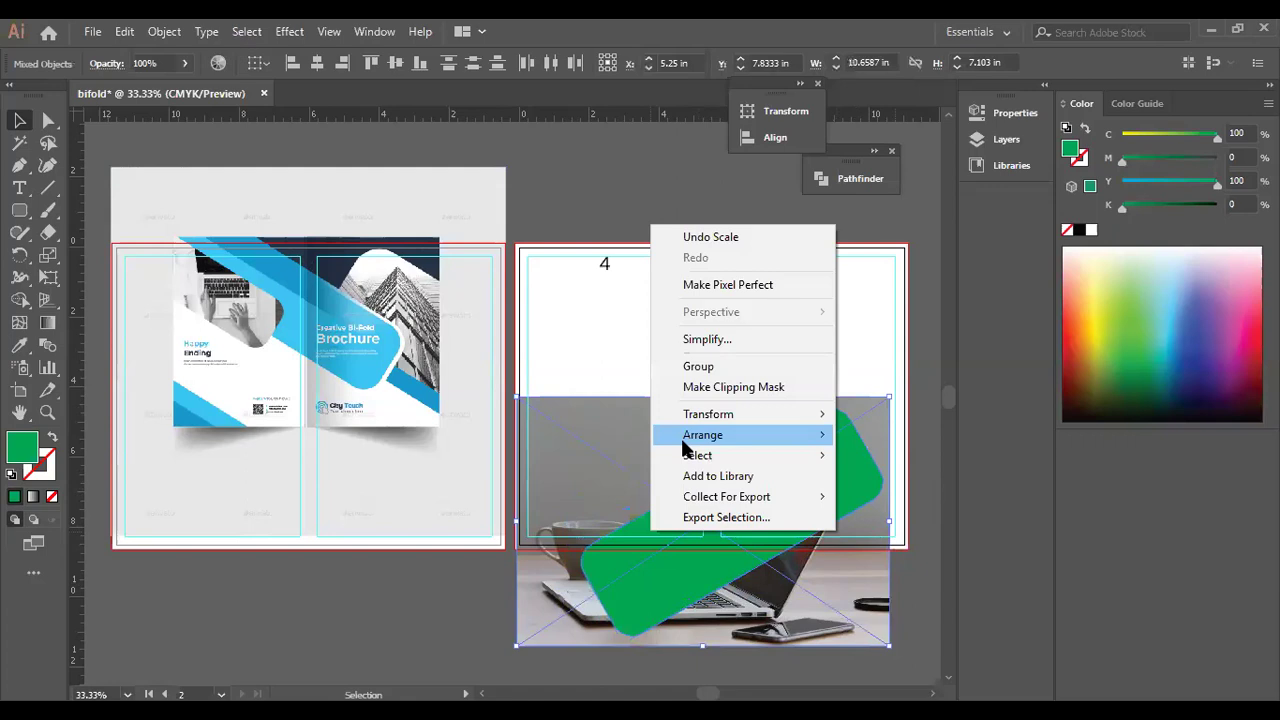
left_click(722, 388)
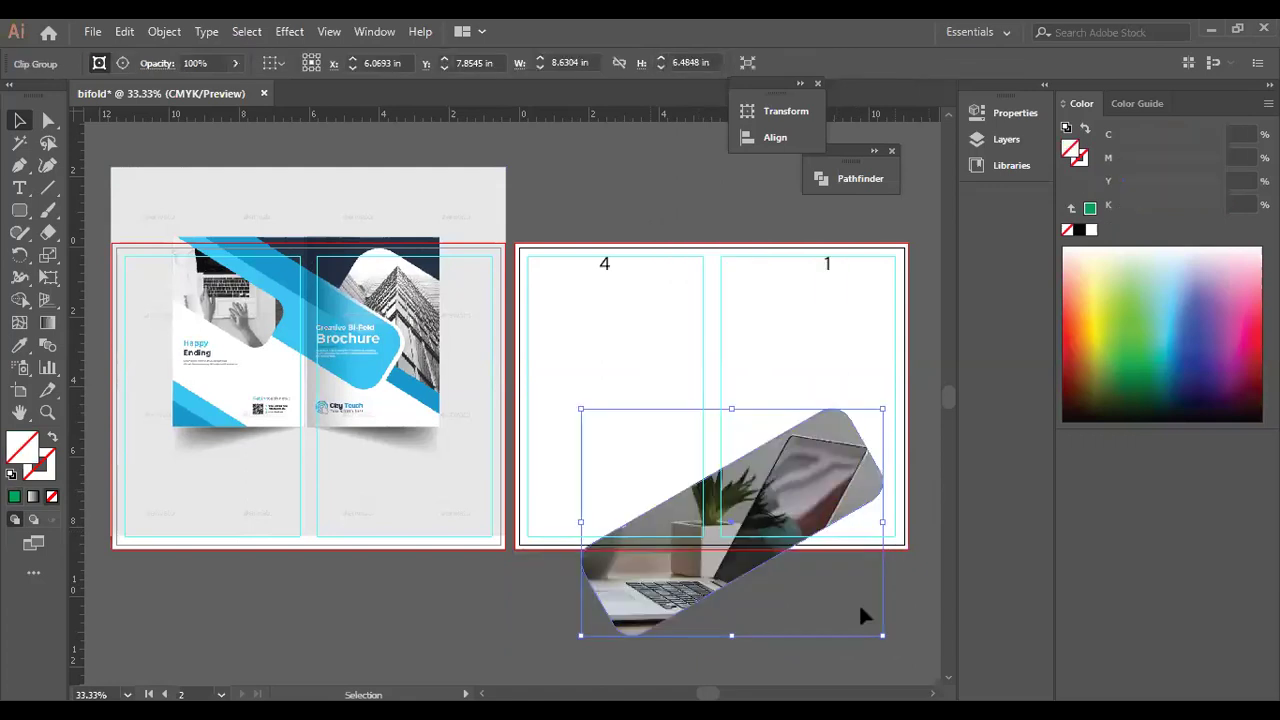
Move the clipped laptop image up to the left edge of page 4 and rotate it into a falling diagonal.
key("ctrl+shift+a")
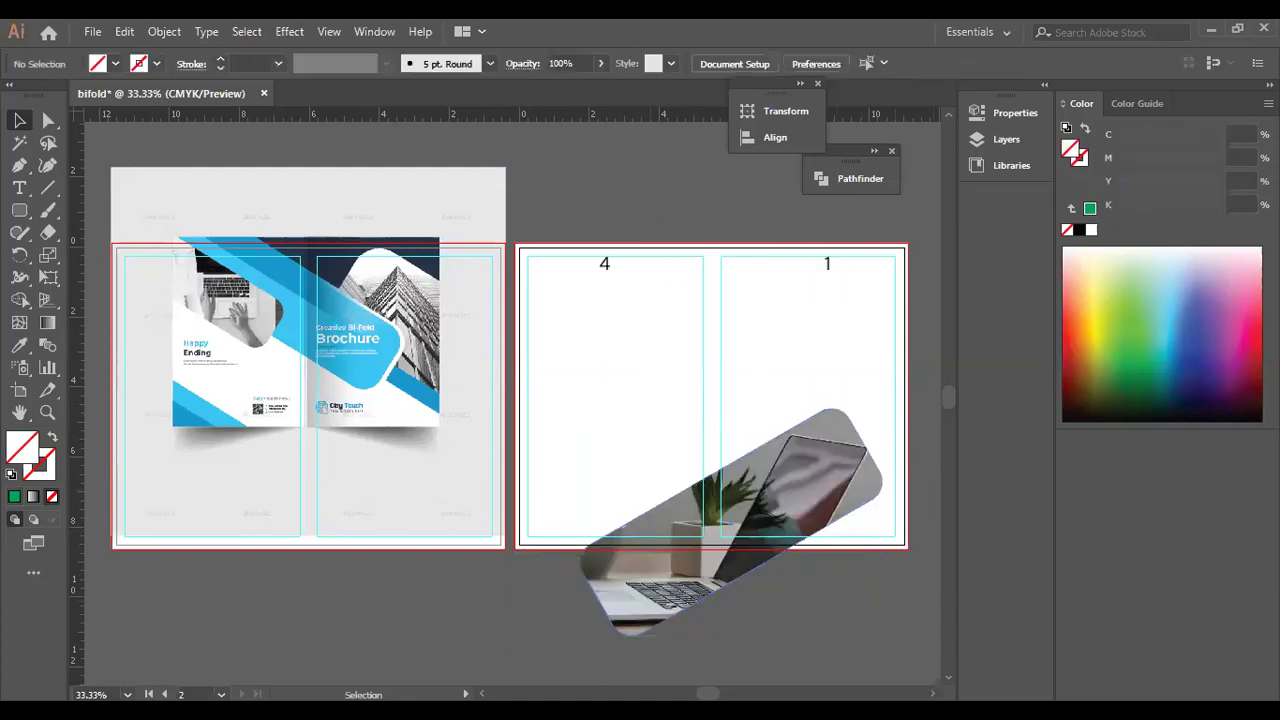
left_click_drag(766, 546, 589, 306)
left_click_drag(593, 397, 764, 341)
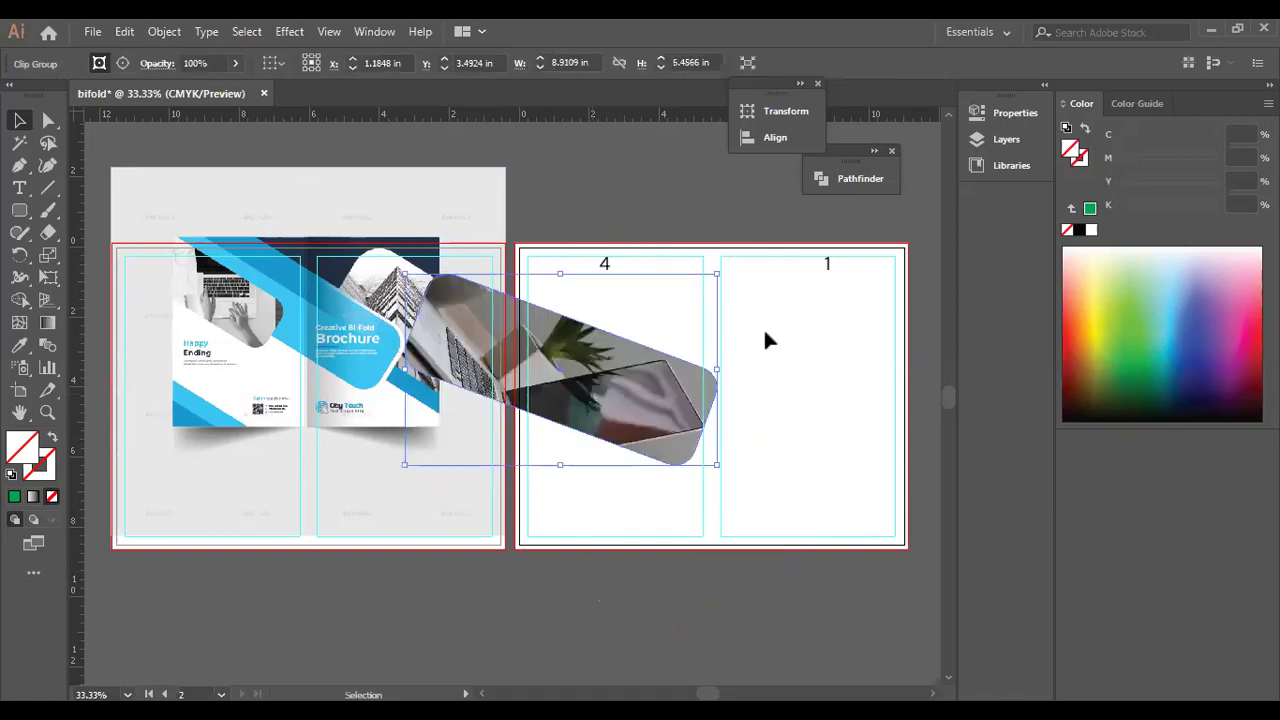
Move the page label 4 above the page and rotate the laptop image to a steeper falling diagonal.
left_click_drag(604, 265, 673, 194)
left_click_drag(618, 341, 711, 260)
key("ctrl+z")
left_click_drag(638, 392, 613, 363)
Move the reference brochure image up and to the left, away from the laptop image.
left_click_drag(324, 297, 140, 248)
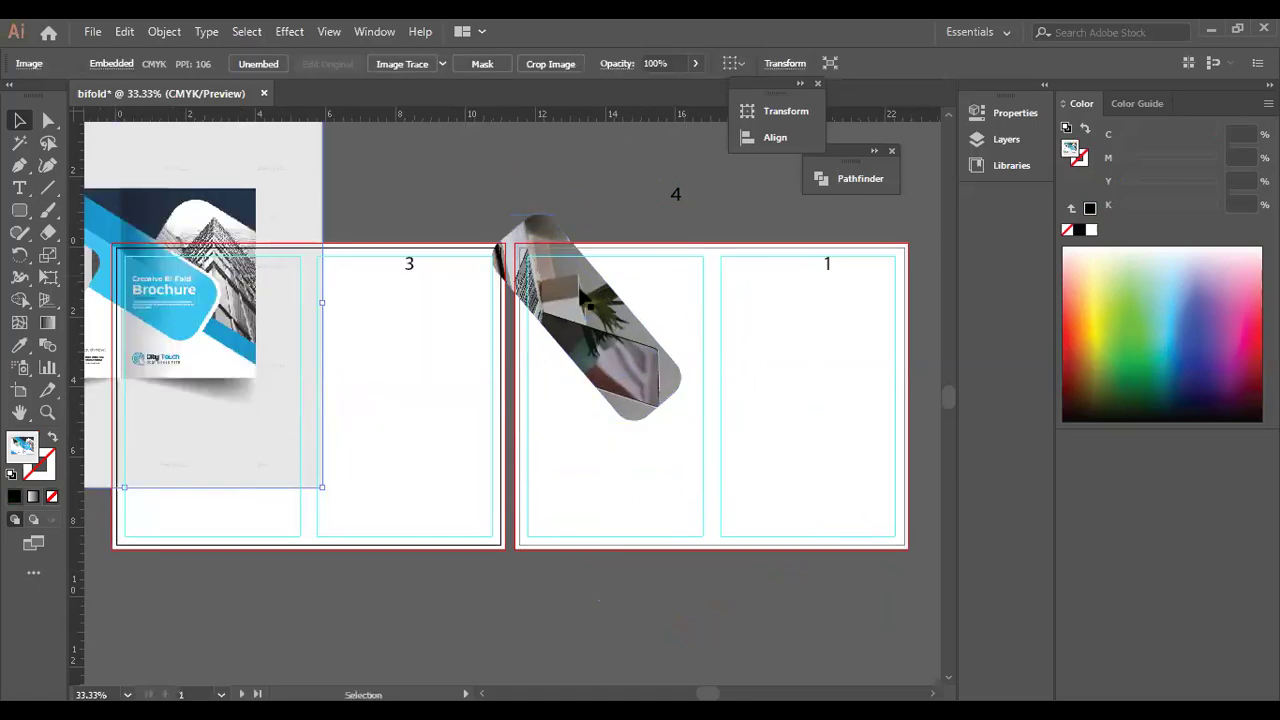
left_click_drag(679, 213, 657, 240)
left_click_drag(250, 348, 589, 404)
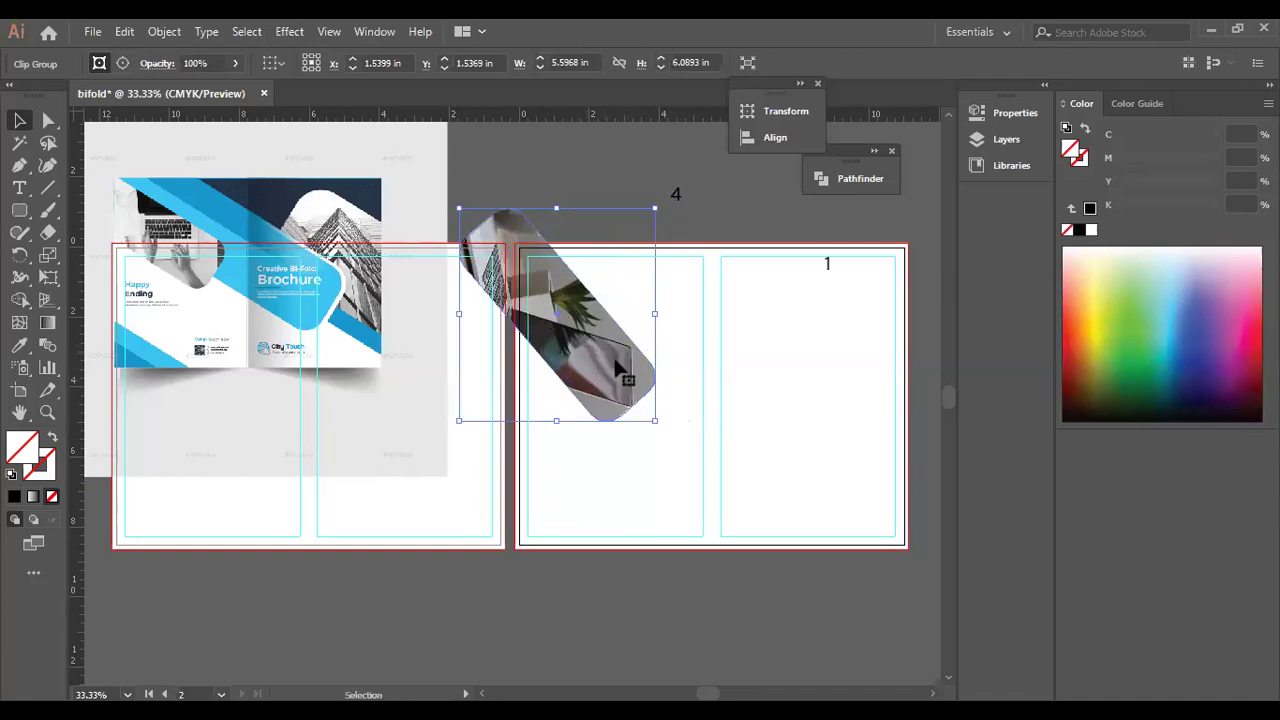
Tilt the laptop image slightly flatter and place it across the upper-left corner of page 4.
left_click_drag(597, 343, 664, 425)
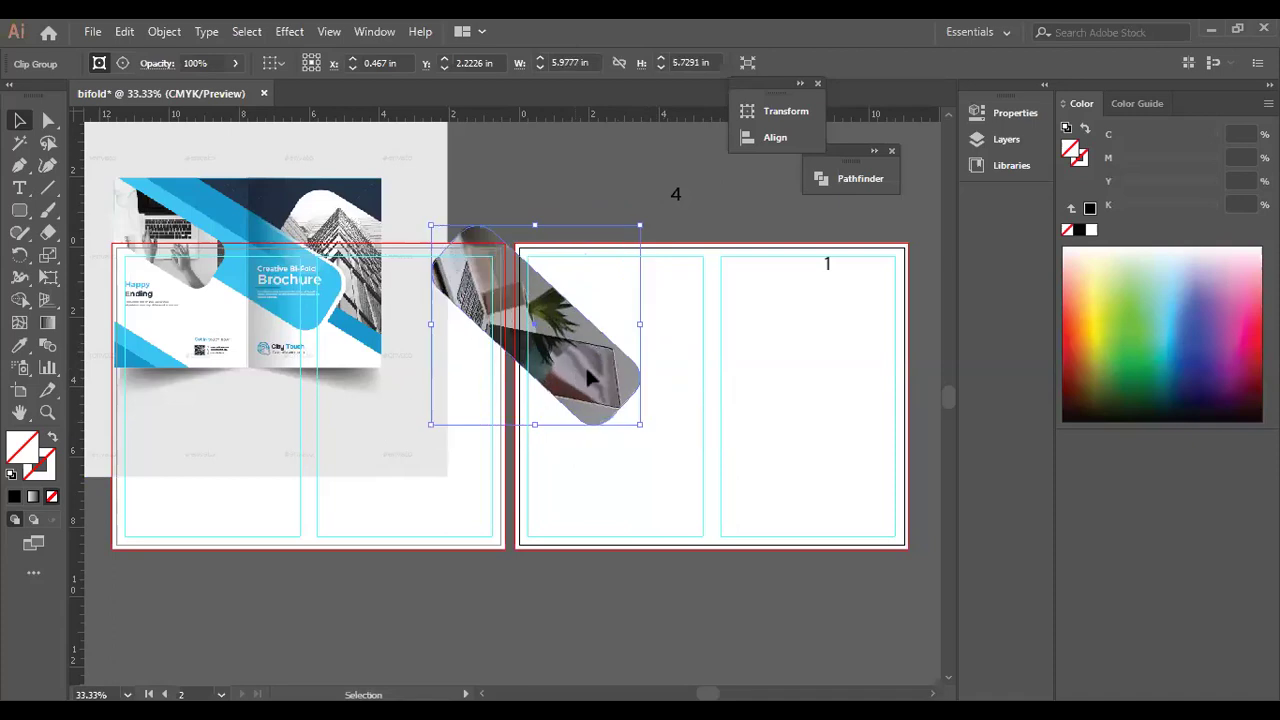
left_click_drag(582, 377, 590, 377)
left_click_drag(578, 423, 578, 423)
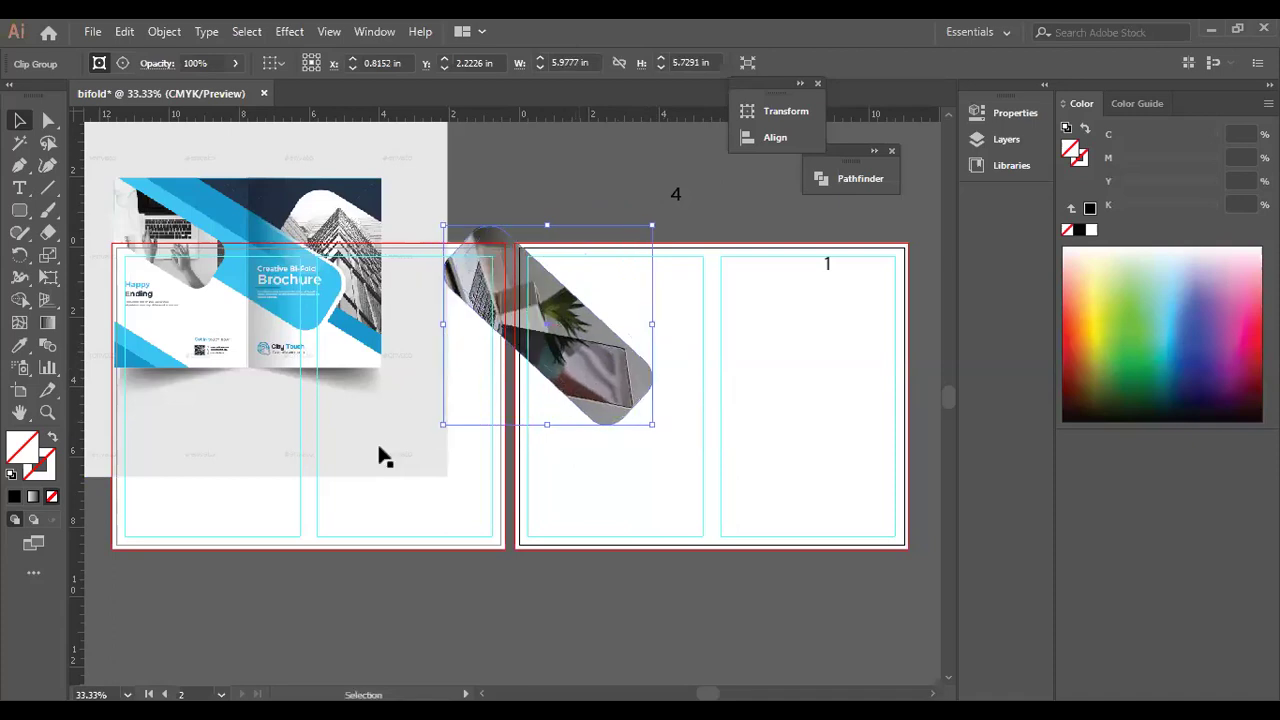
Draw a wide rounded rectangle below the pages and fill it with the blue sampled from the reference brochure's diagonal band.
left_click(22, 211)
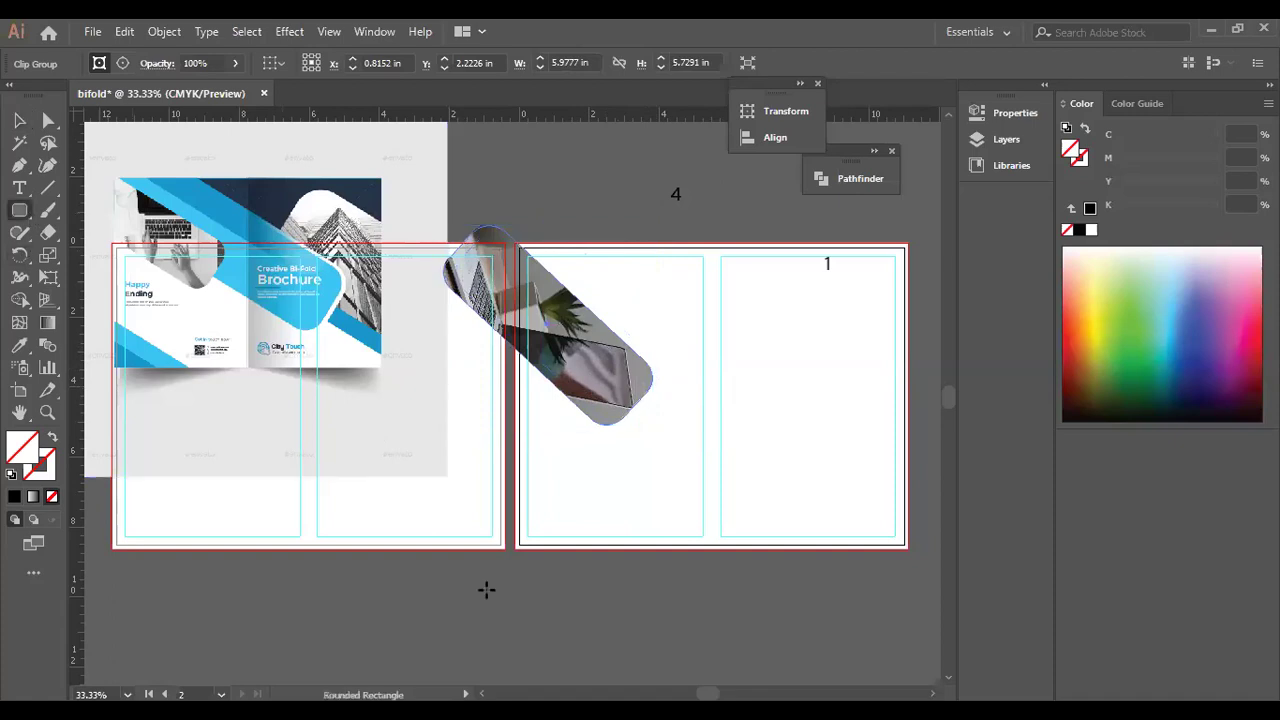
left_click_drag(432, 532, 774, 628)
left_click(116, 66)
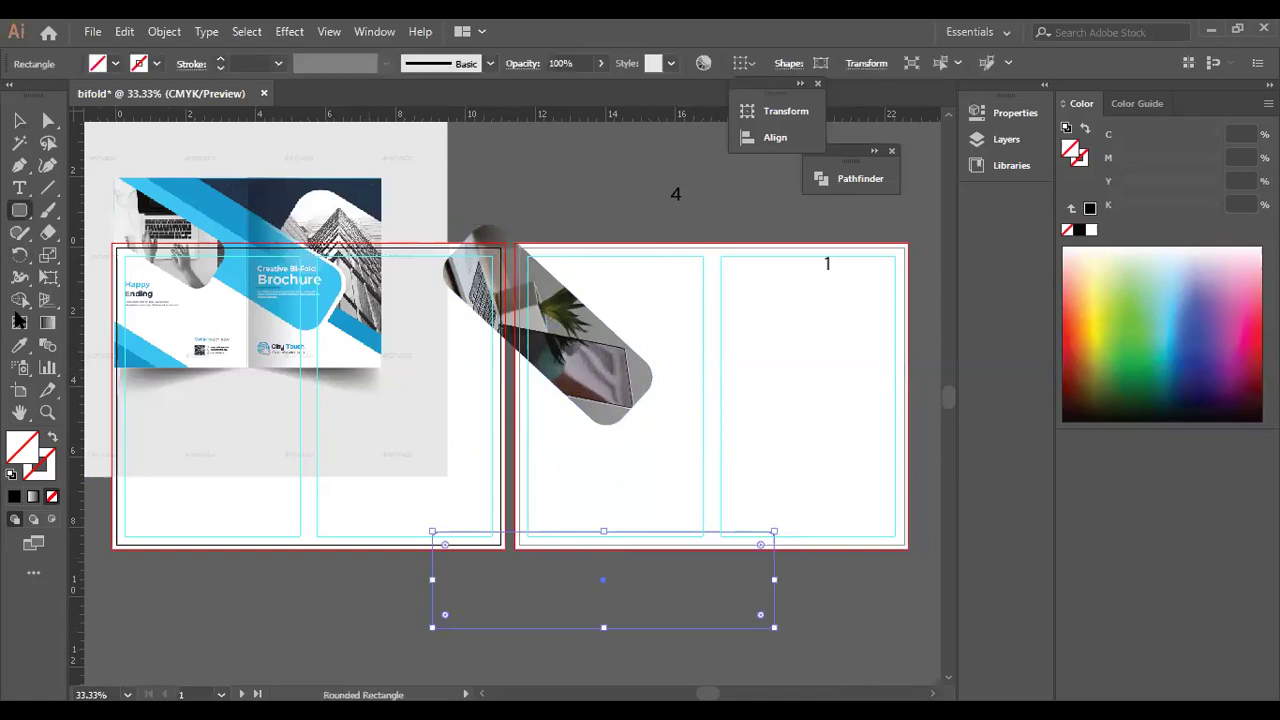
left_click(241, 228)
left_click(18, 345)
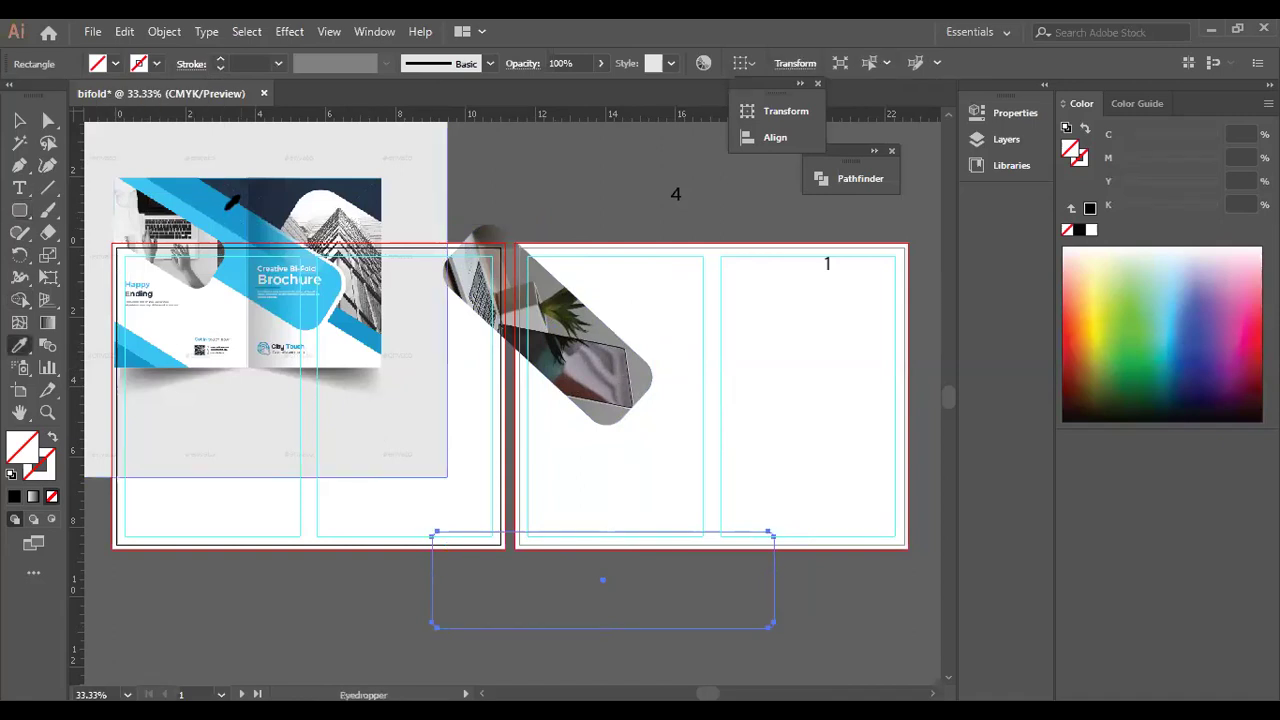
left_click(226, 209)
left_click(22, 124)
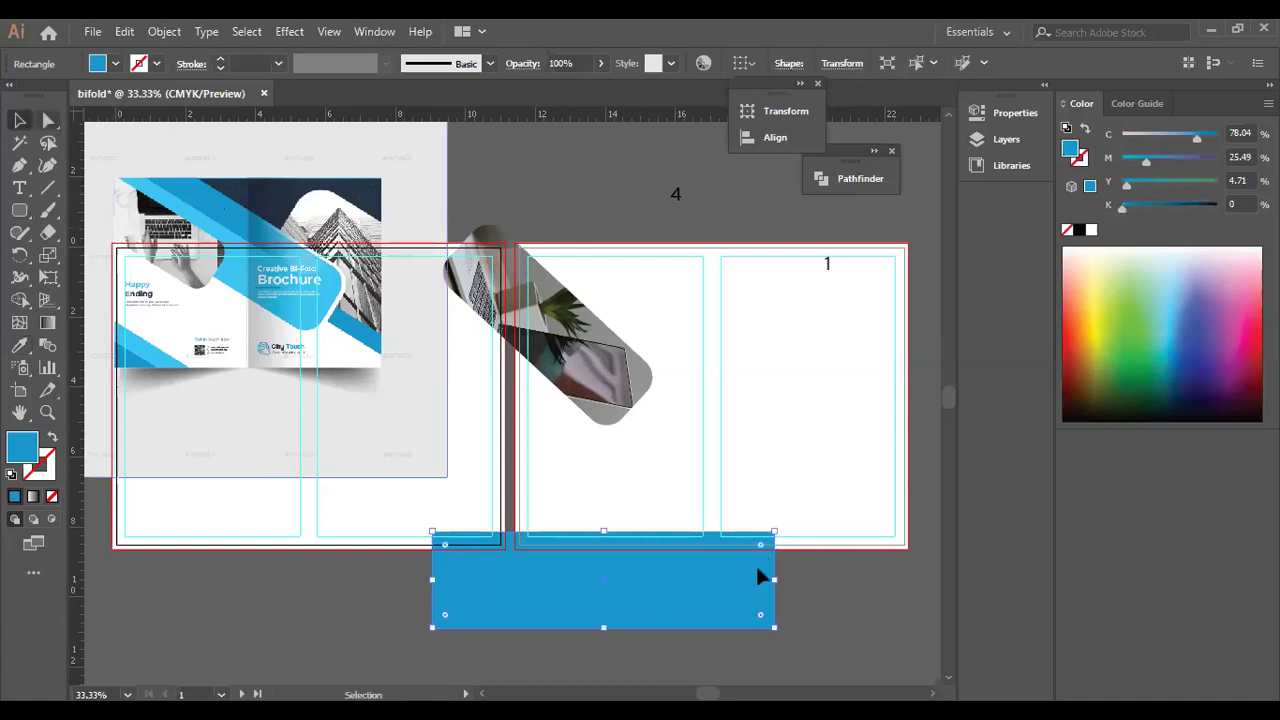
Round all corners of the blue rectangle to 0.66 in.
key("a")
left_click_drag(758, 545, 752, 559)
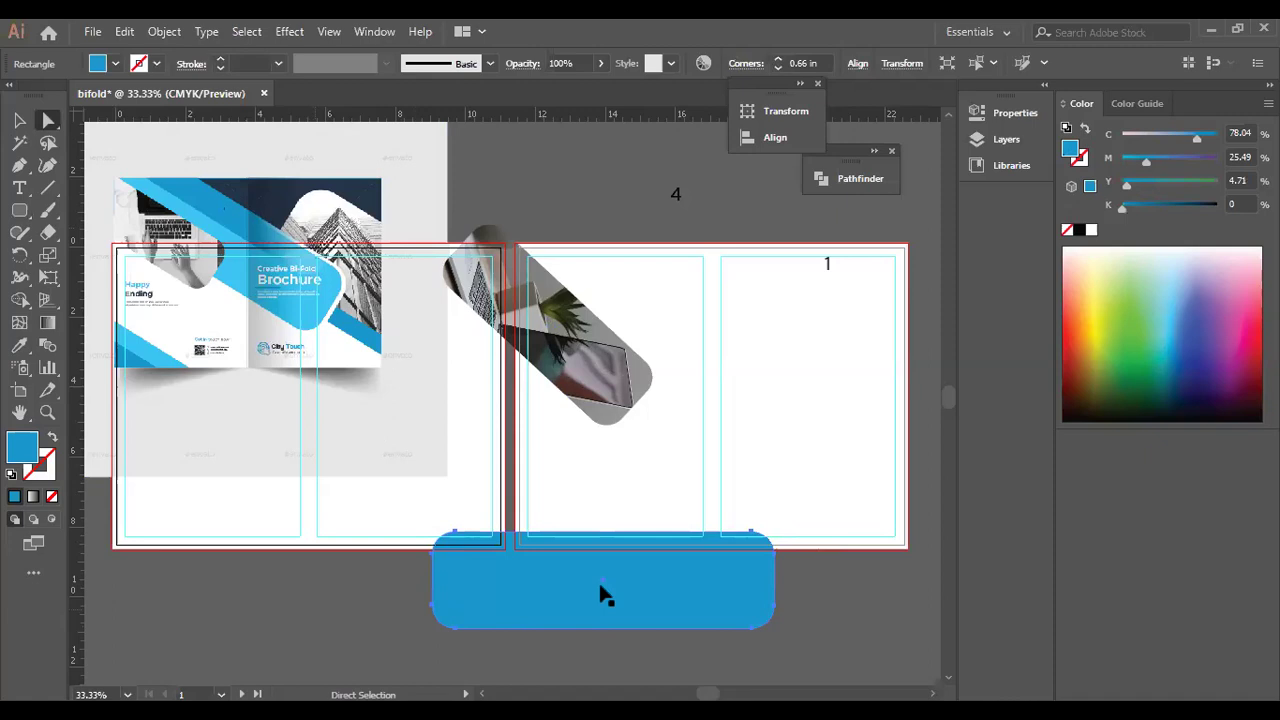
left_click(370, 585)
left_click(20, 120)
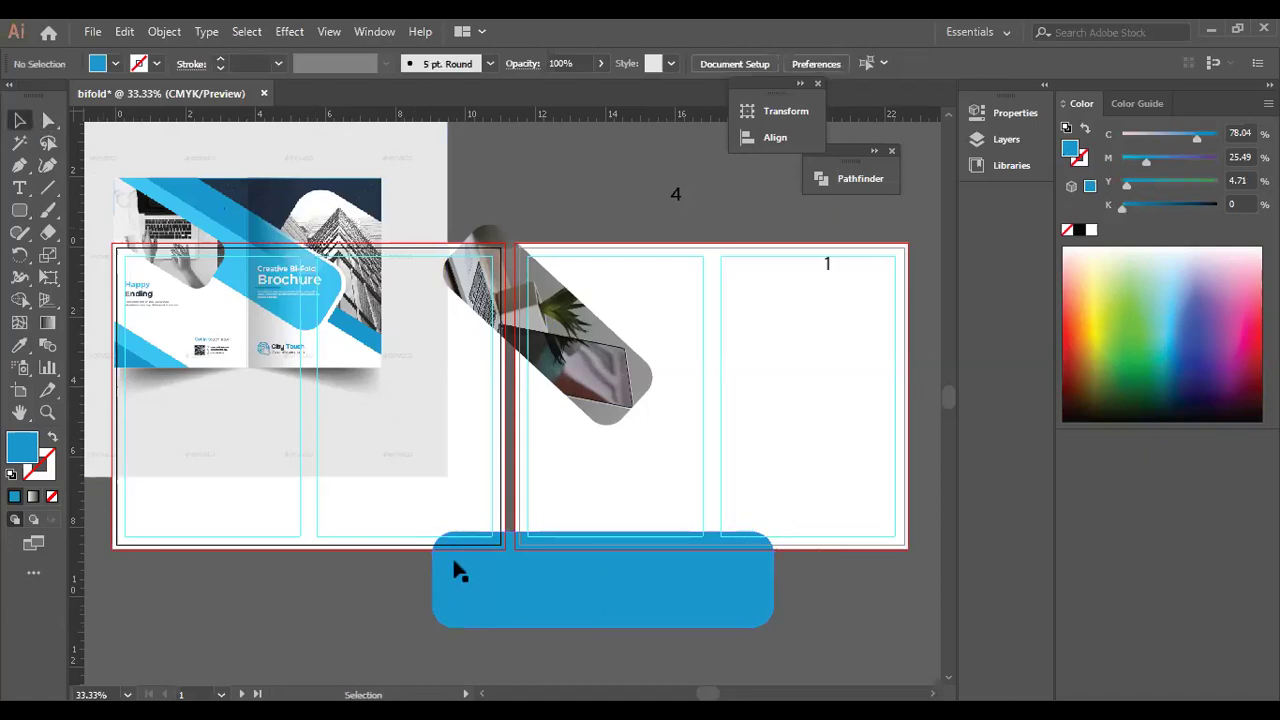
Move the blue rectangle over the laptop image, rotate it into a matching falling diagonal and enlarge it slightly.
left_click_drag(456, 565, 566, 242)
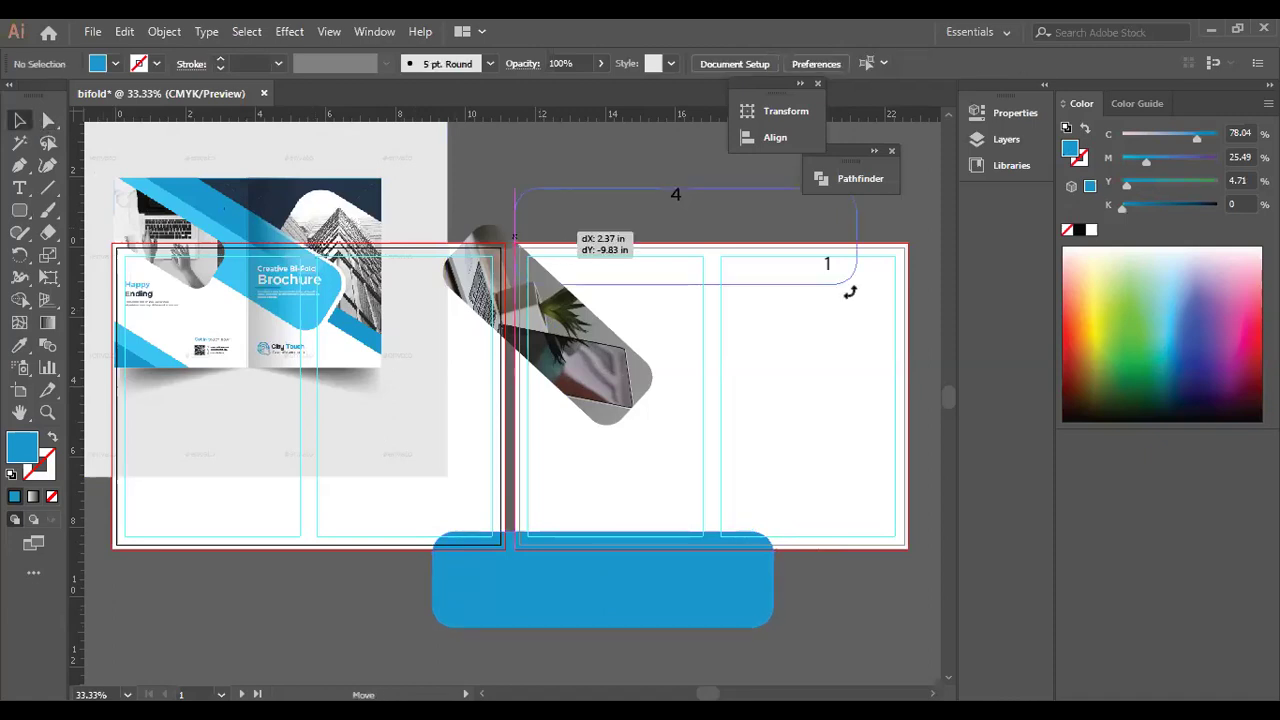
left_click_drag(851, 289, 752, 376)
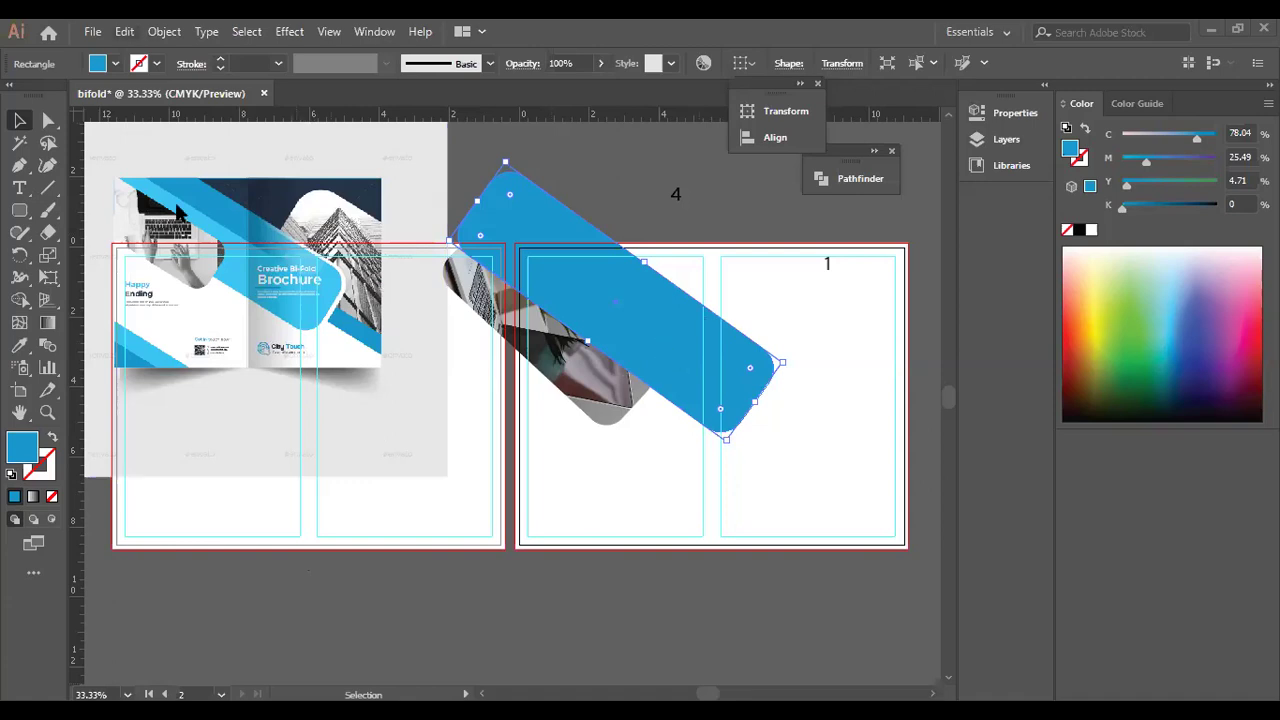
left_click(608, 268)
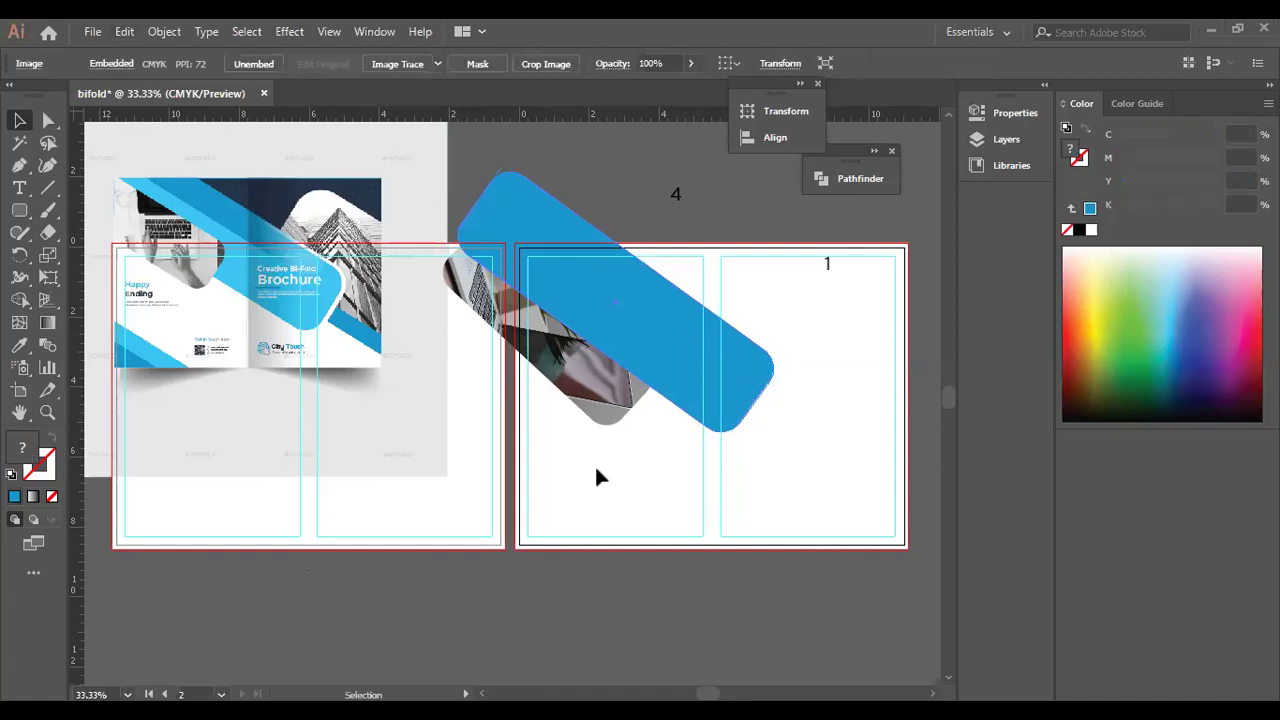
left_click(733, 440)
left_click_drag(728, 445, 614, 404)
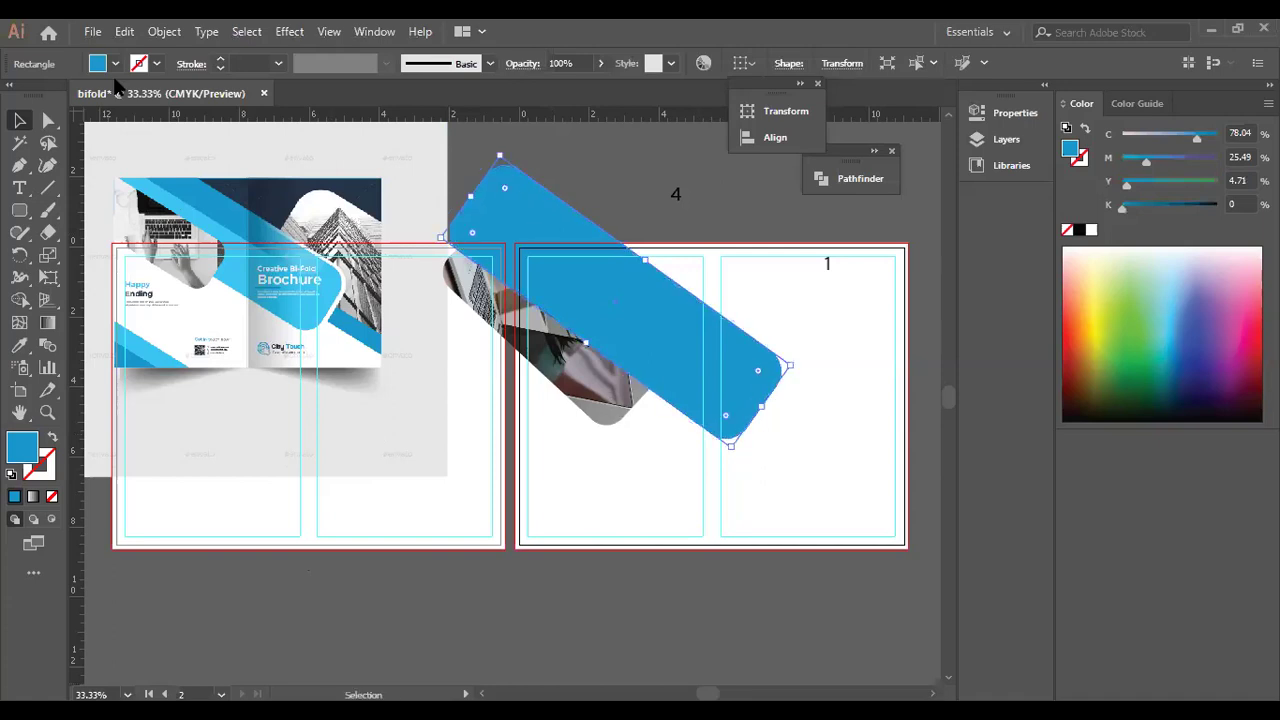
Fill the diagonal rounded rectangle with white and send it backward behind the laptop image.
left_click(115, 63)
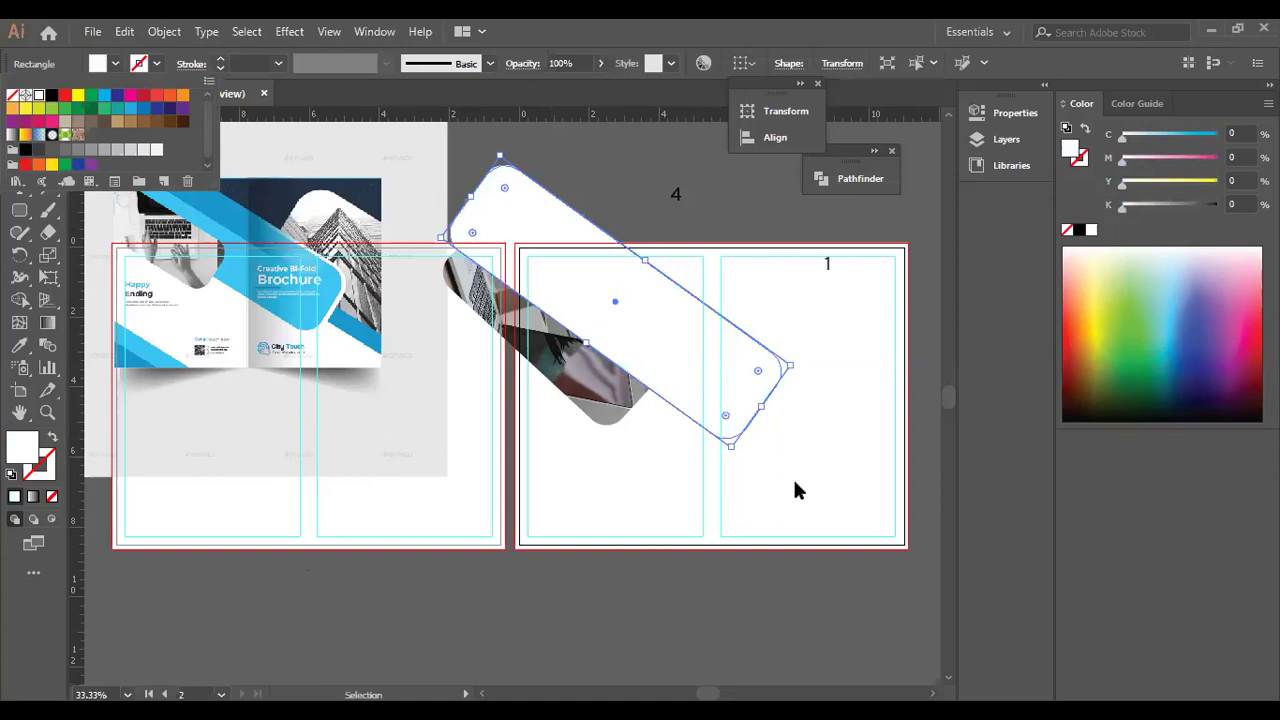
right_click(712, 597)
mouse_move(762, 605)
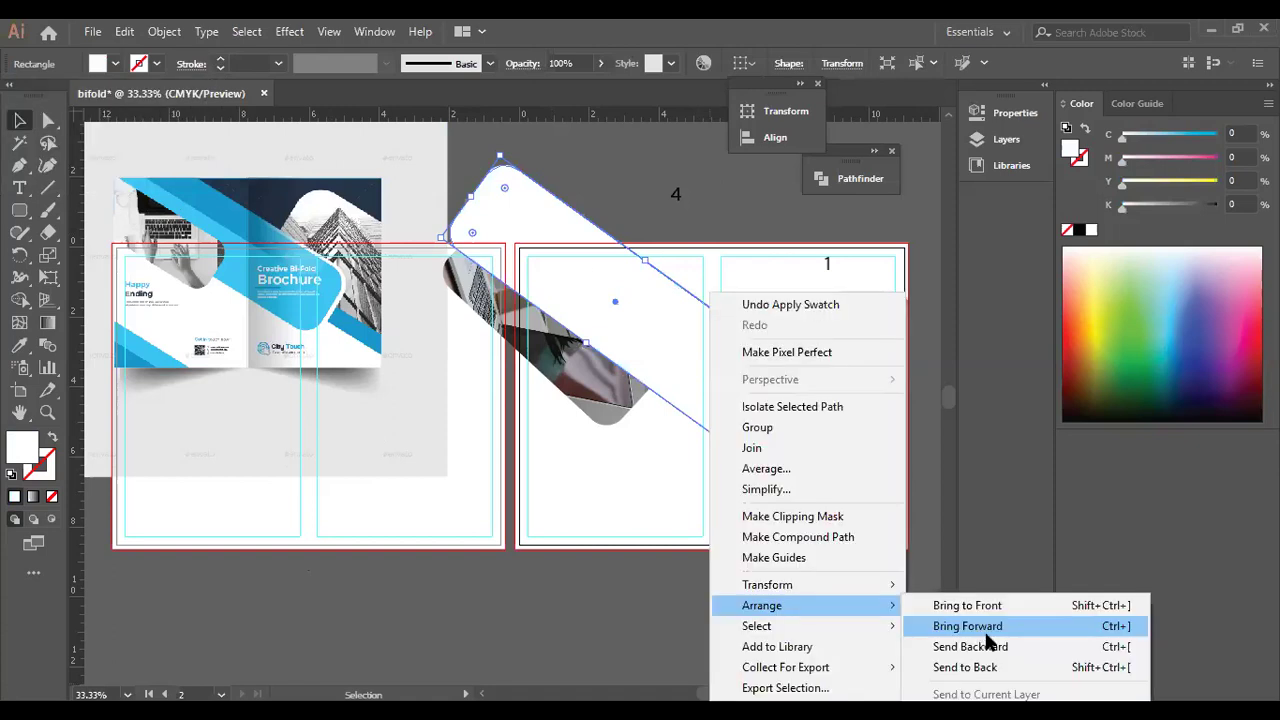
left_click(990, 652)
Move the laptop image down over the left spread and shift the white diagonal shape right onto pages 4 and 1.
left_click(613, 353, "shift")
left_click_drag(580, 358, 338, 551)
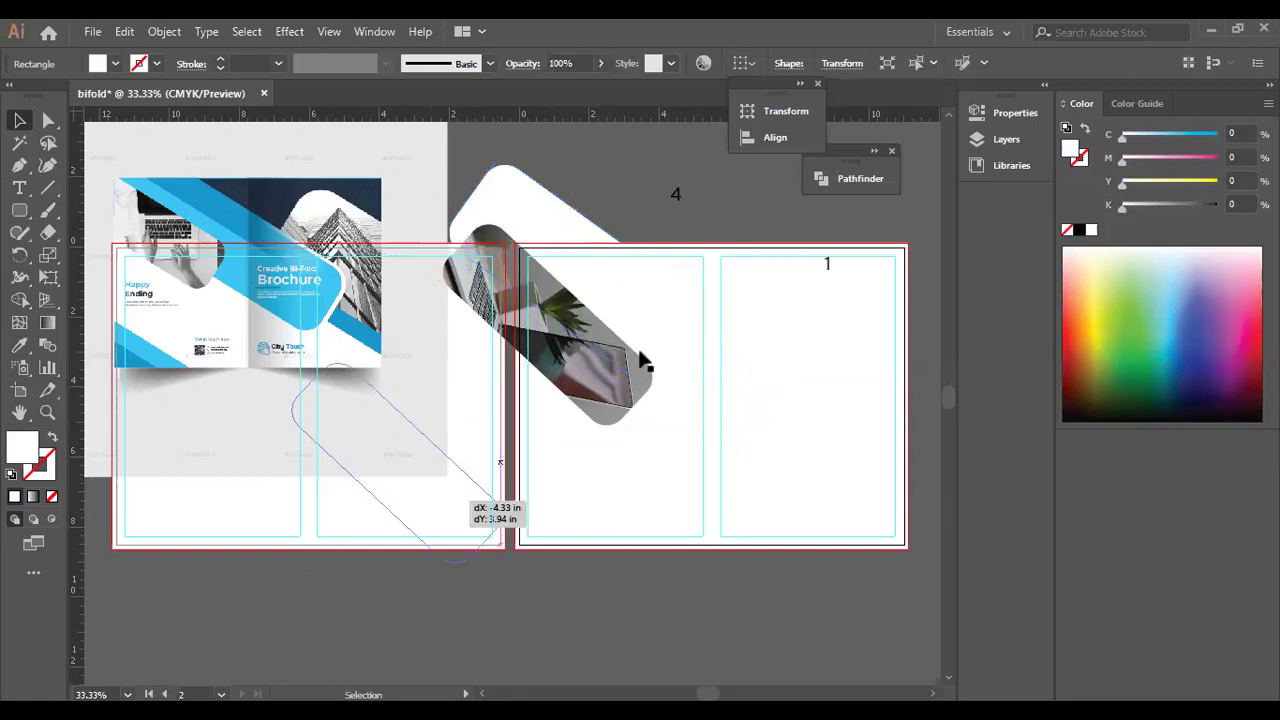
left_click_drag(632, 366, 650, 291)
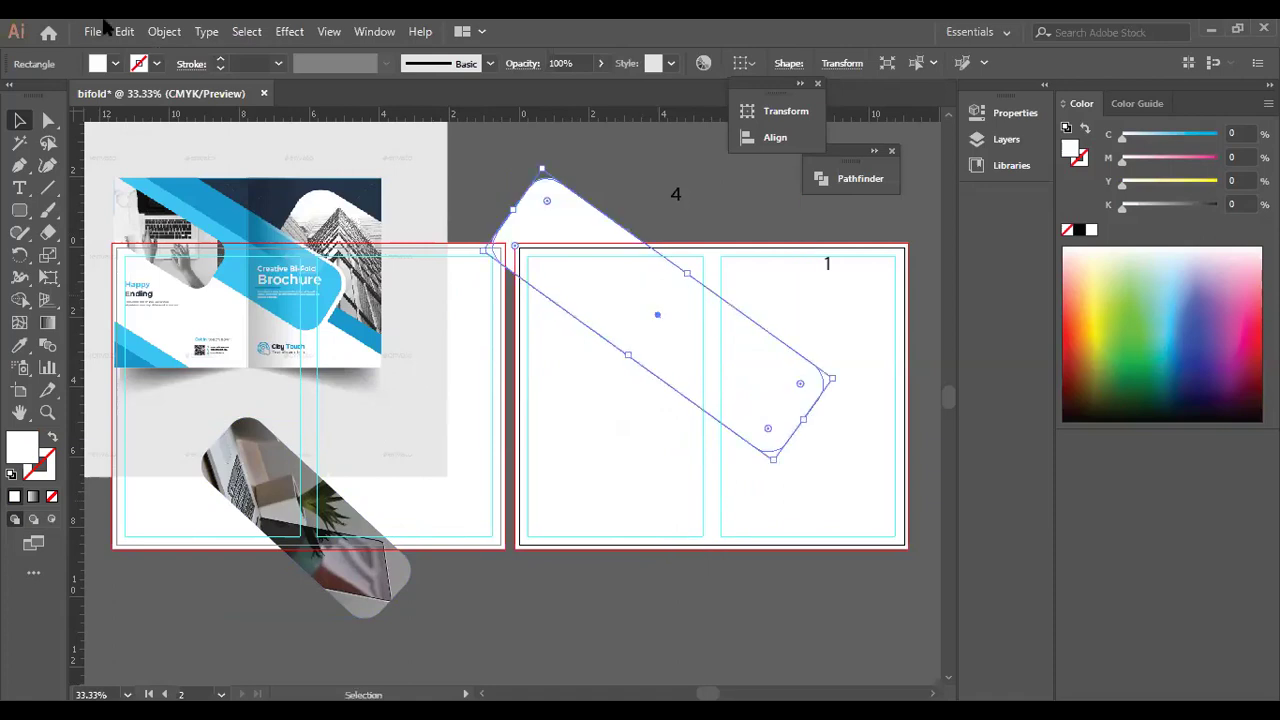
Paste a copy of the white diagonal shape in place and fill it with the blue sampled from the reference brochure.
left_click(124, 32)
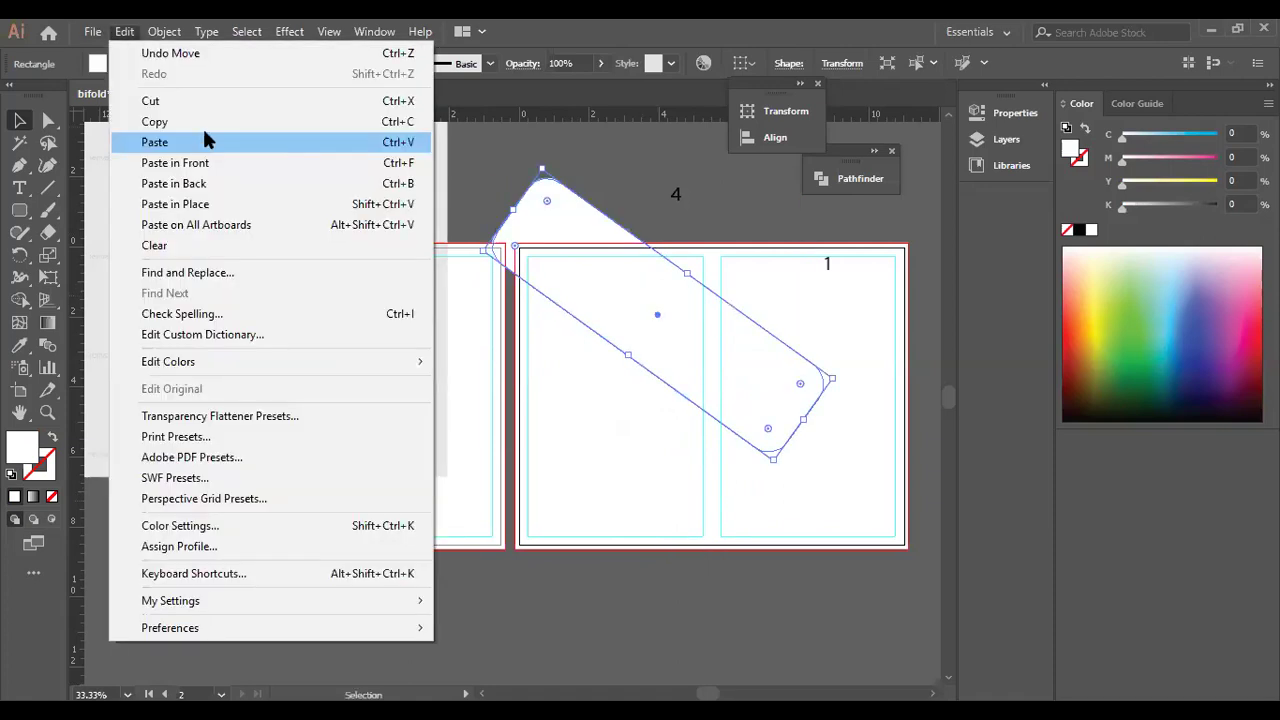
left_click(200, 122)
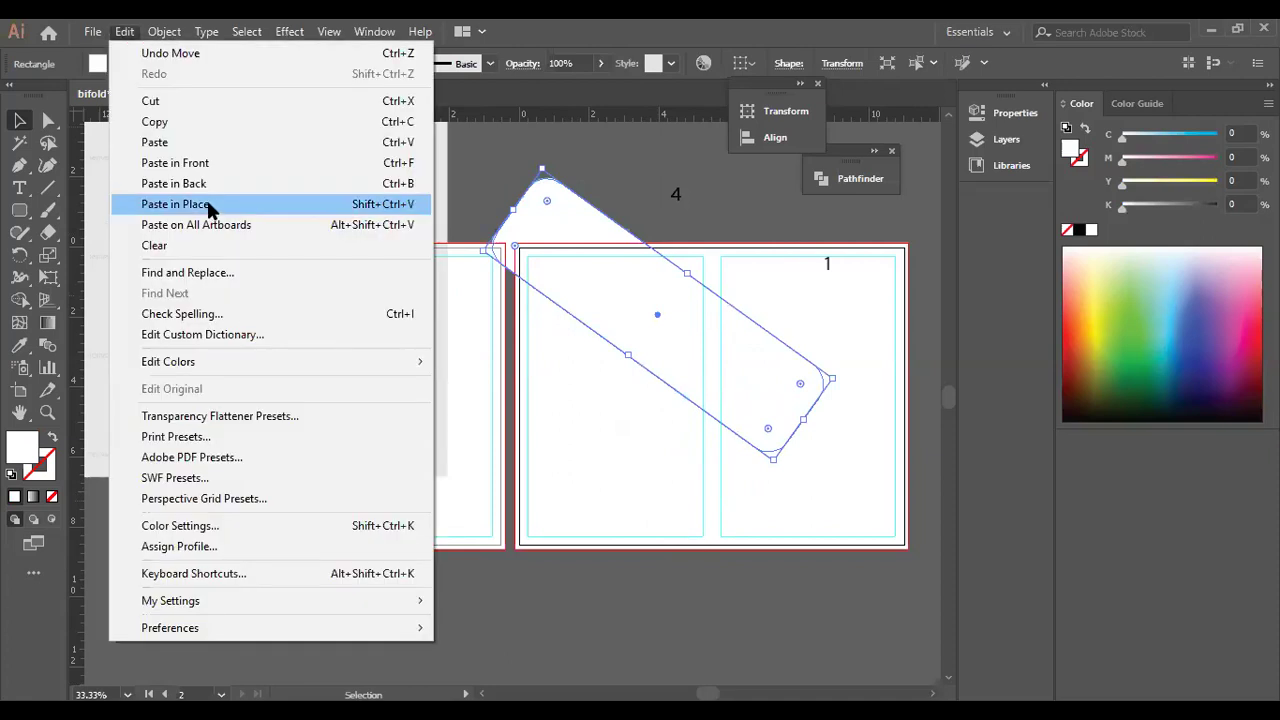
left_click(210, 206)
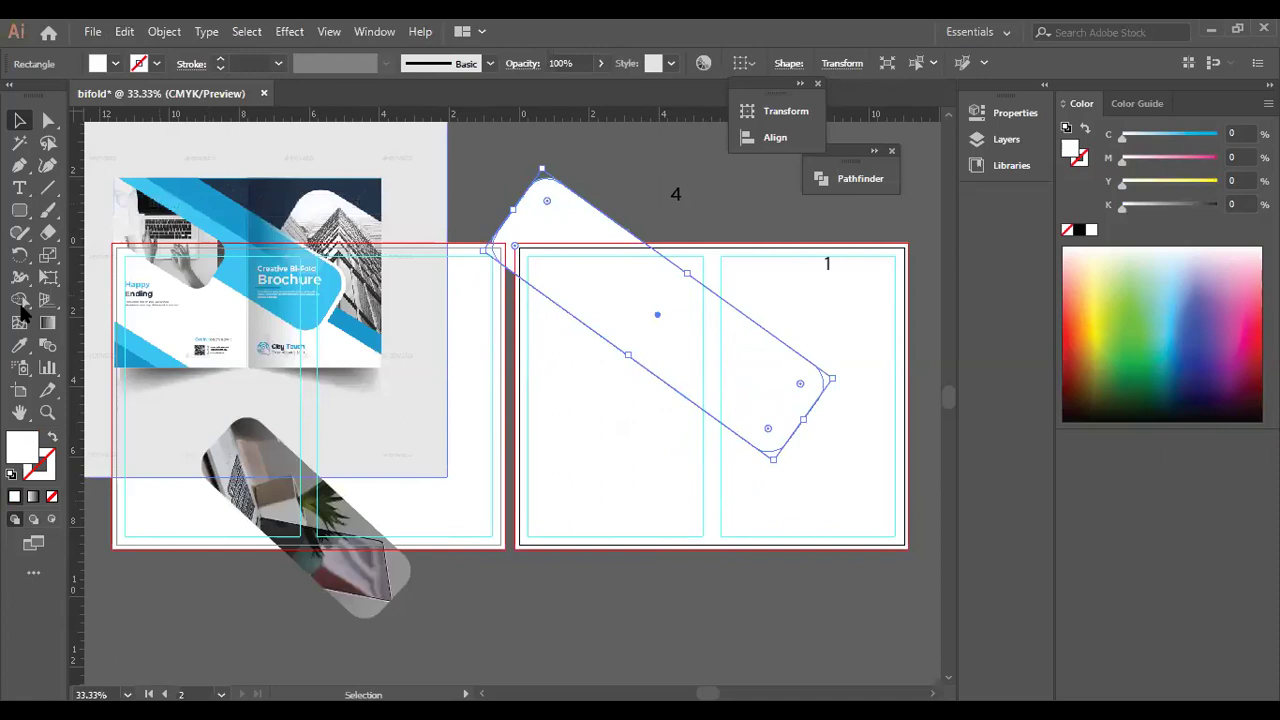
key("i")
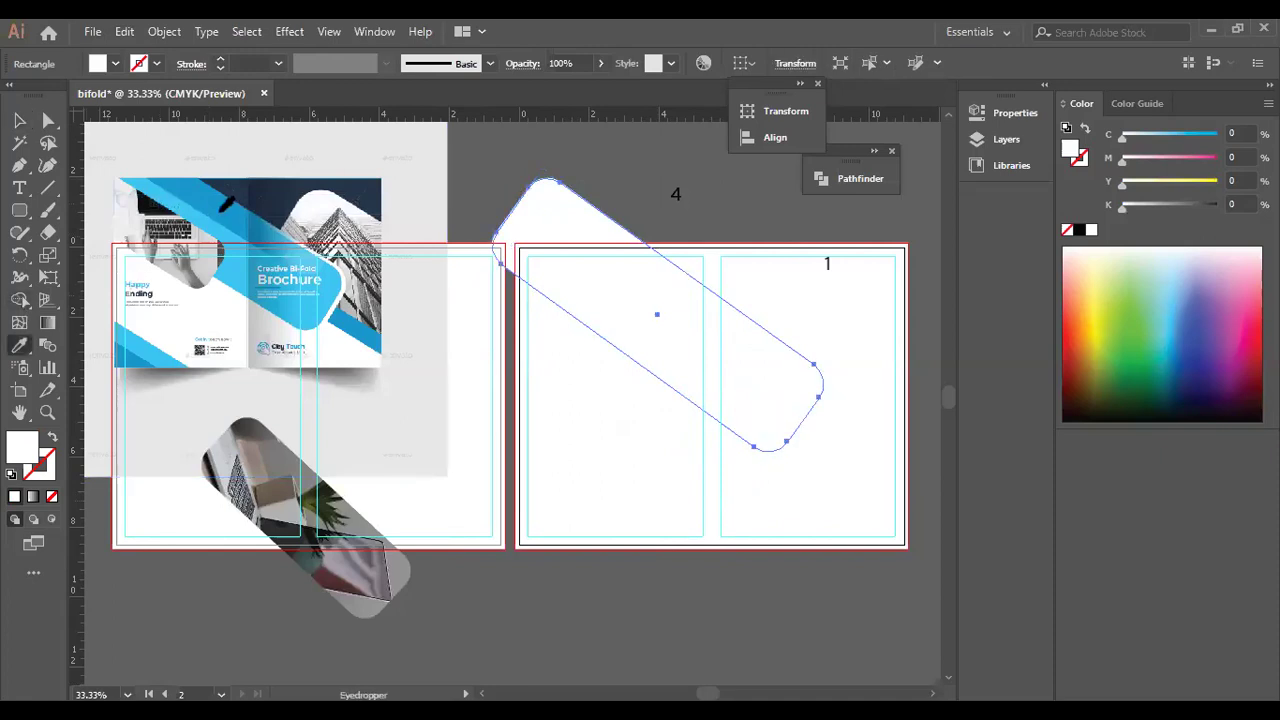
left_click(219, 212)
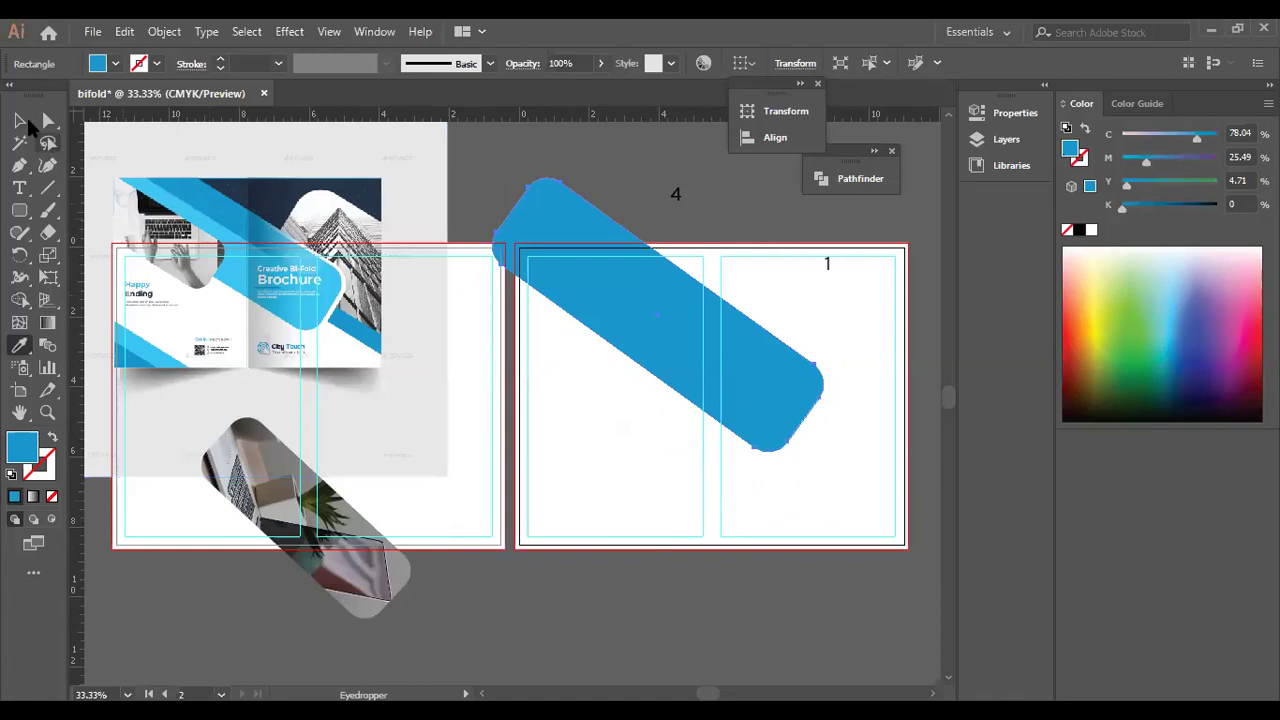
left_click(24, 121)
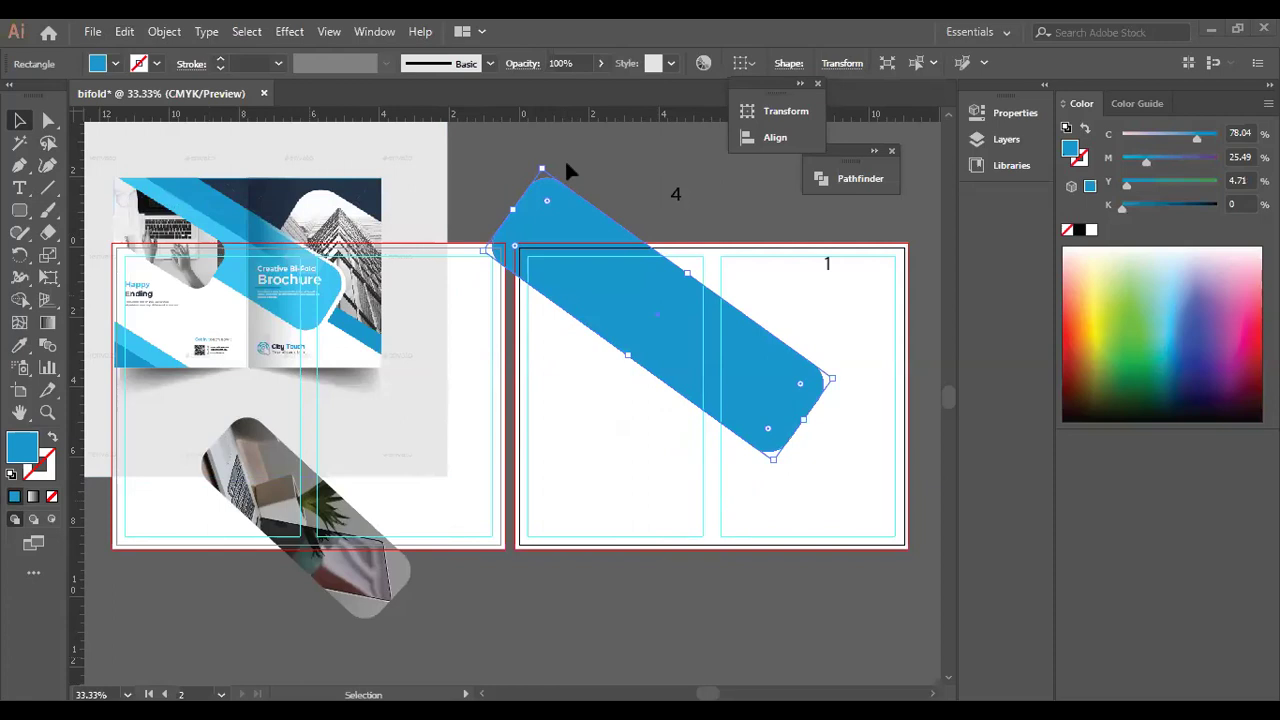
Shrink the blue copy slightly and nudge it inside the white shape so a white border surrounds it.
mouse_move(543, 171)
left_mouse_down()
mouse_move(551, 185)
mouse_move(556, 172)
left_mouse_up()
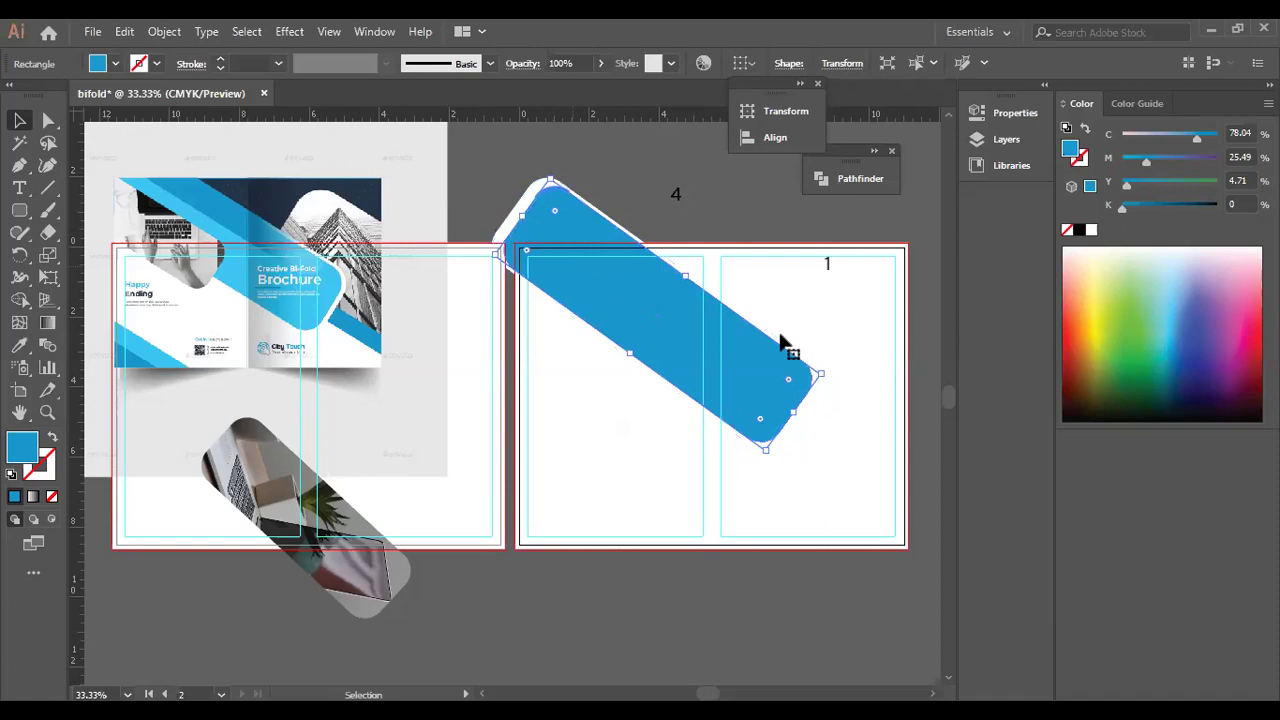
left_click_drag(782, 343, 770, 326)
left_click_drag(787, 407, 802, 428)
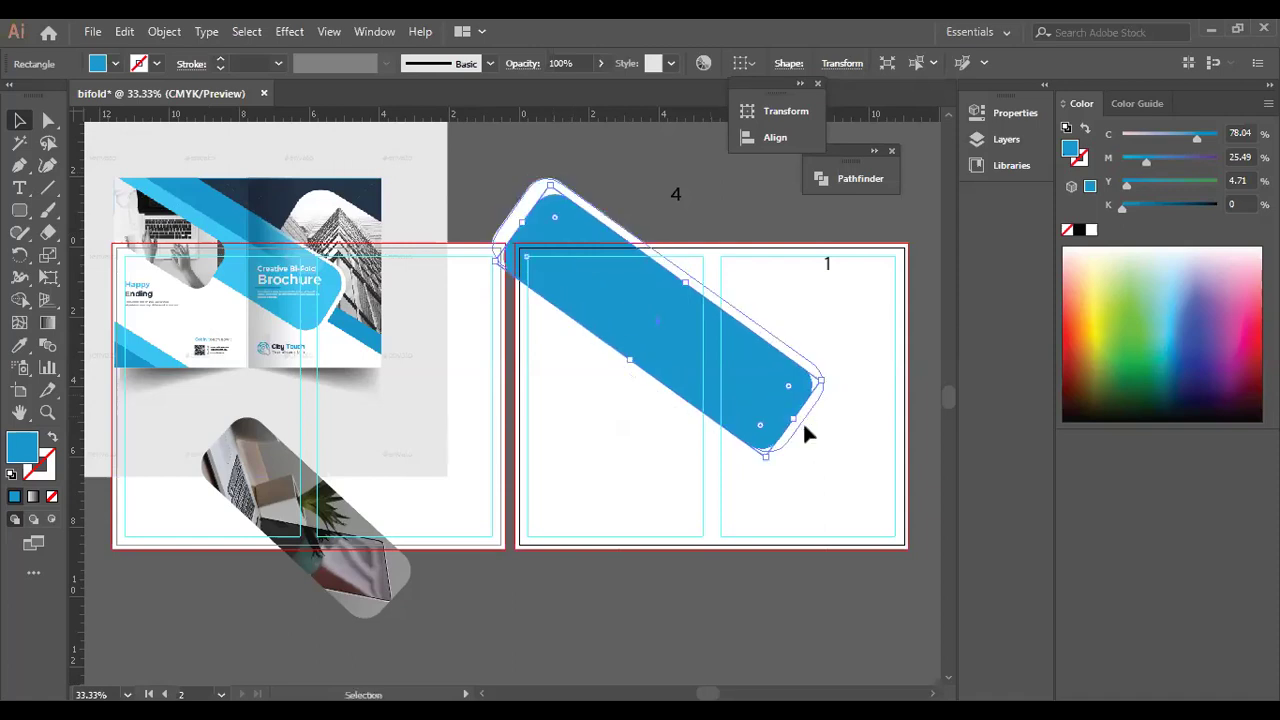
Move the white shape down beneath the laptop image on the left spread and the blue shape onto the lower half of the cover spread.
left_click(809, 405)
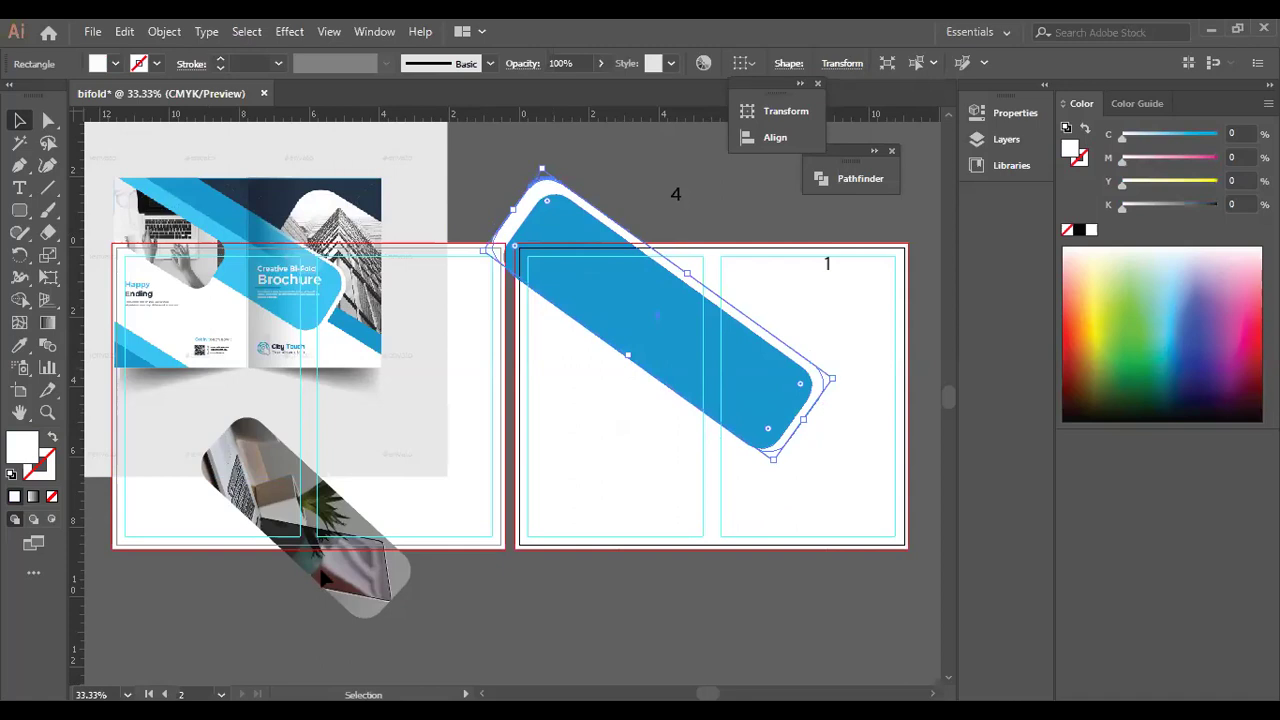
key("ctrl+z")
left_click_drag(658, 315, 287, 572)
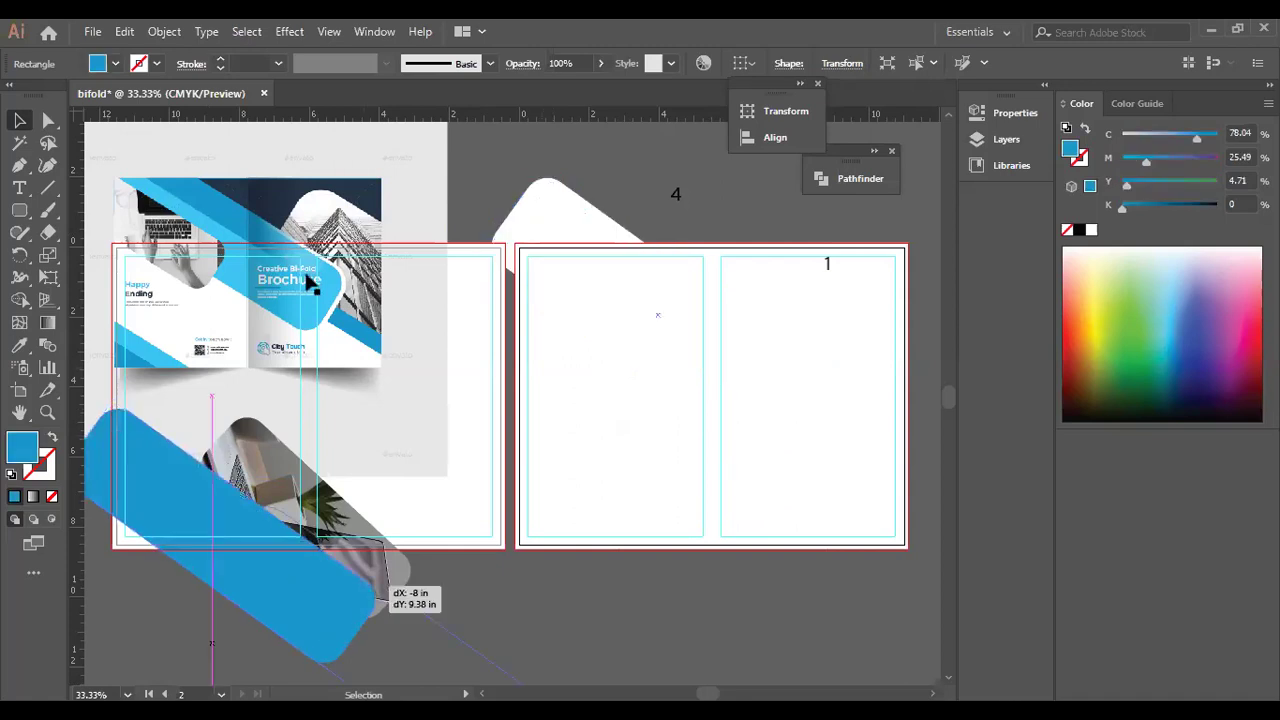
left_click_drag(287, 572, 716, 556)
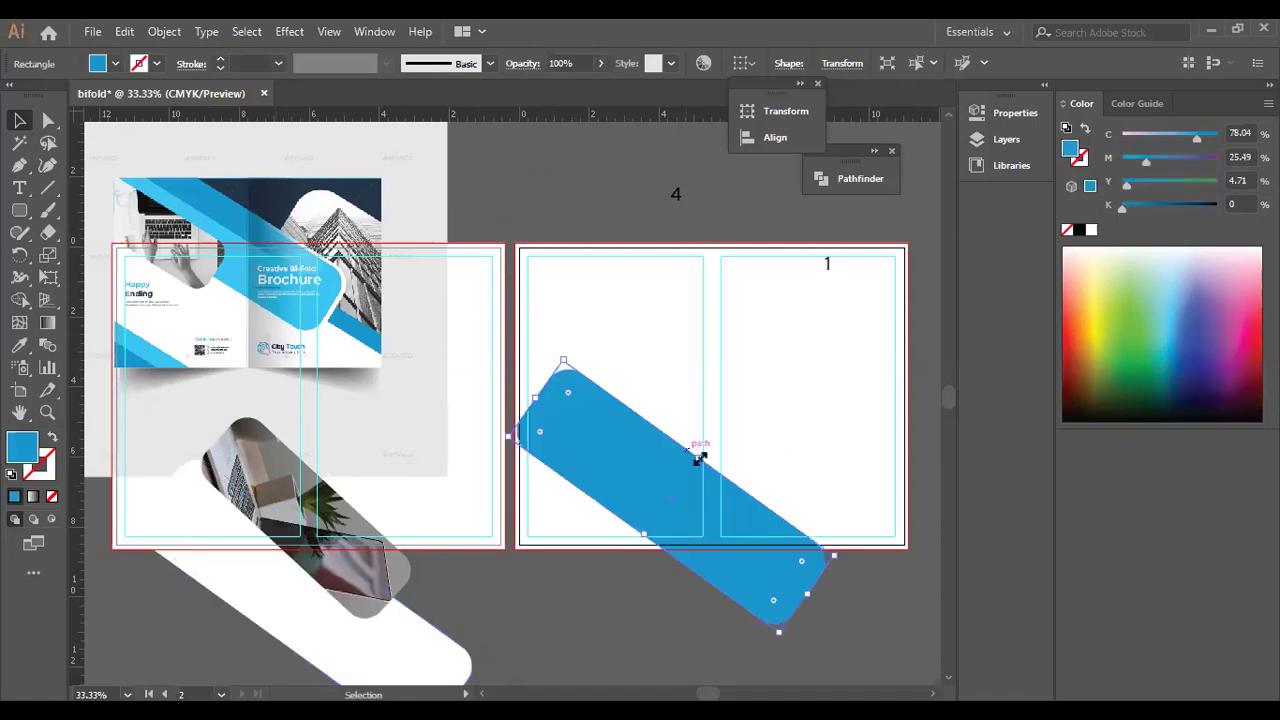
Make the blue diagonal shape much taller and somewhat shorter in length, about 8.39 in by 5.2 in.
left_click_drag(775, 406, 775, 406)
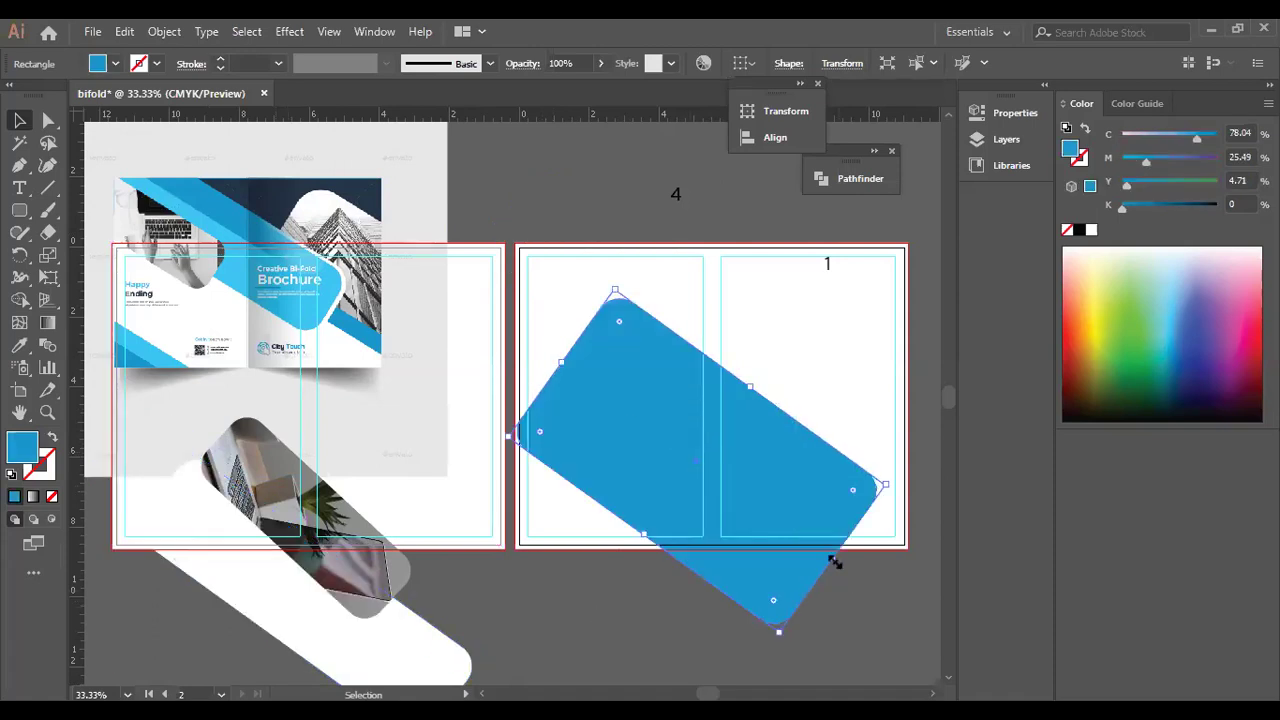
left_click_drag(836, 565, 800, 529)
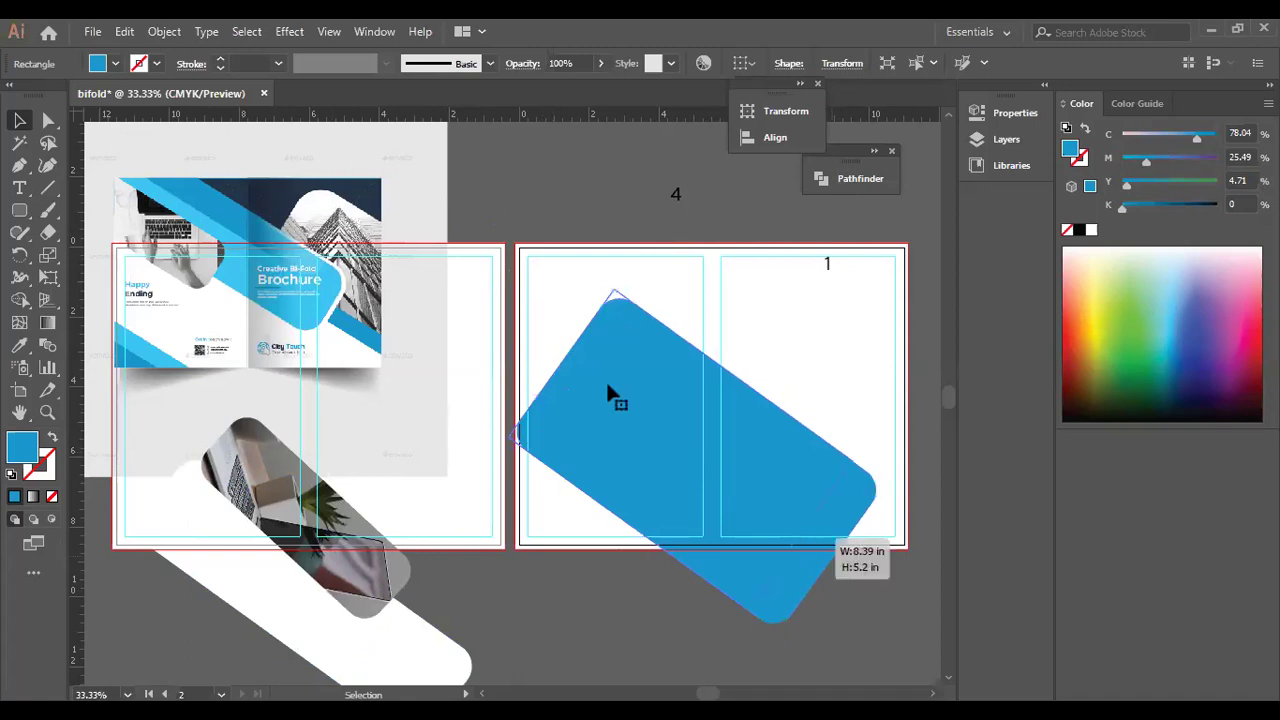
Round the blue shape's corners to 1.23 in and move it over page 1, extending past the page's right edge.
left_click(50, 119)
left_click_drag(619, 330, 648, 338)
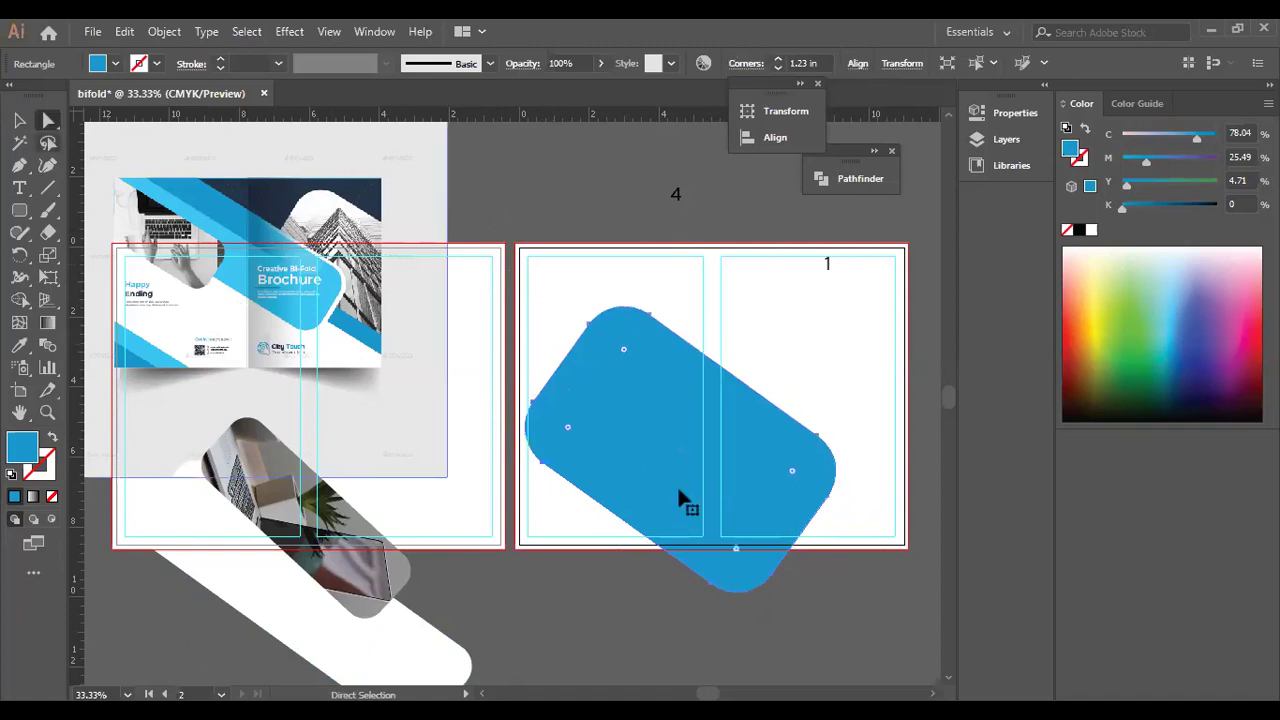
key("v")
left_click_drag(834, 393, 857, 446)
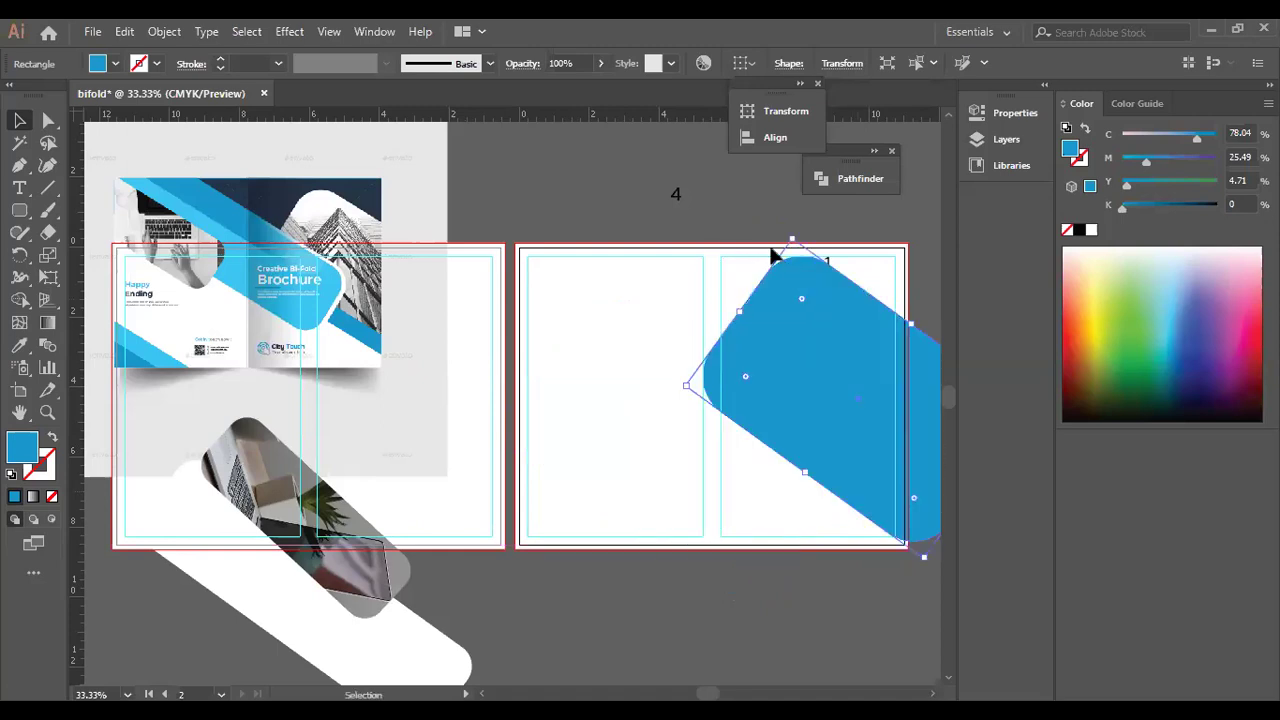
Shrink the blue rounded shape slightly and move it up so it meets the top edge of page 1.
left_click_drag(794, 237, 819, 259)
left_click_drag(817, 400, 811, 352)
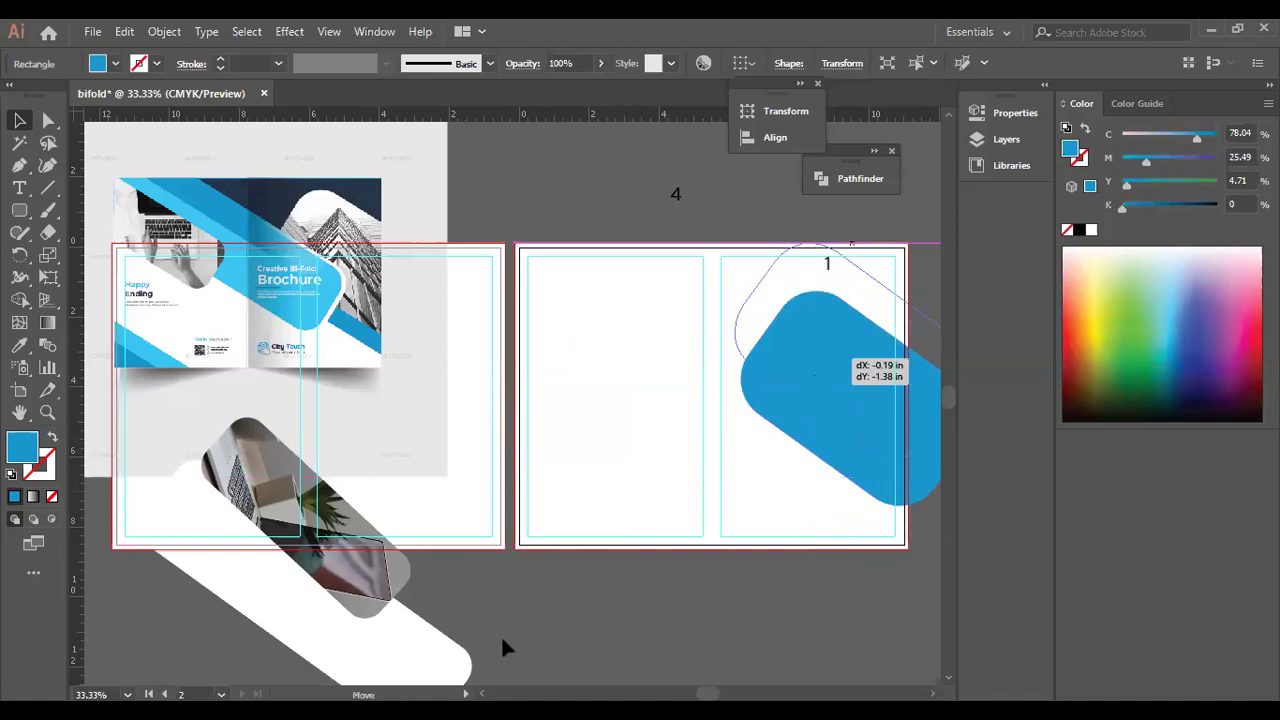
Place the linked image architectural-design-architecture-blue-sky-building-410696 from Downloads across page 4 and part of page 1, at nearly the full spread's height.
left_click(92, 31)
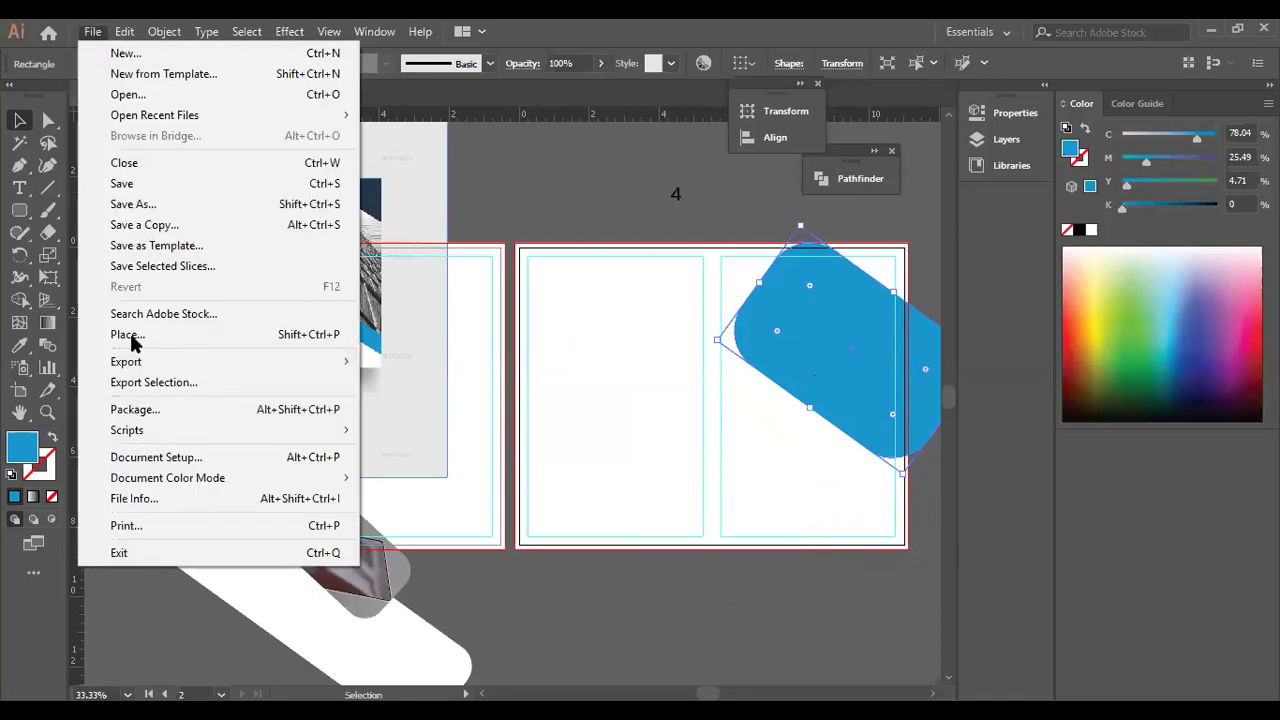
left_click(340, 343)
scroll(340, 341, "down", 5)
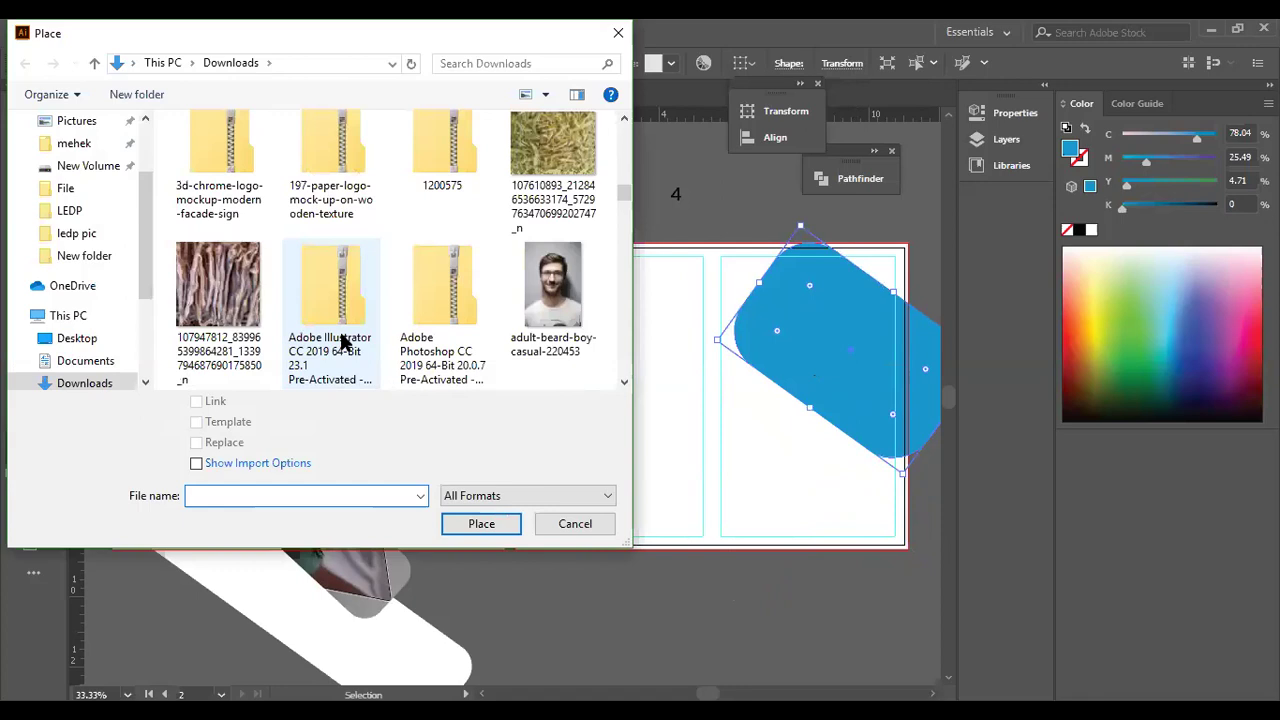
scroll(340, 343, "down", 3)
scroll(340, 343, "down", 5)
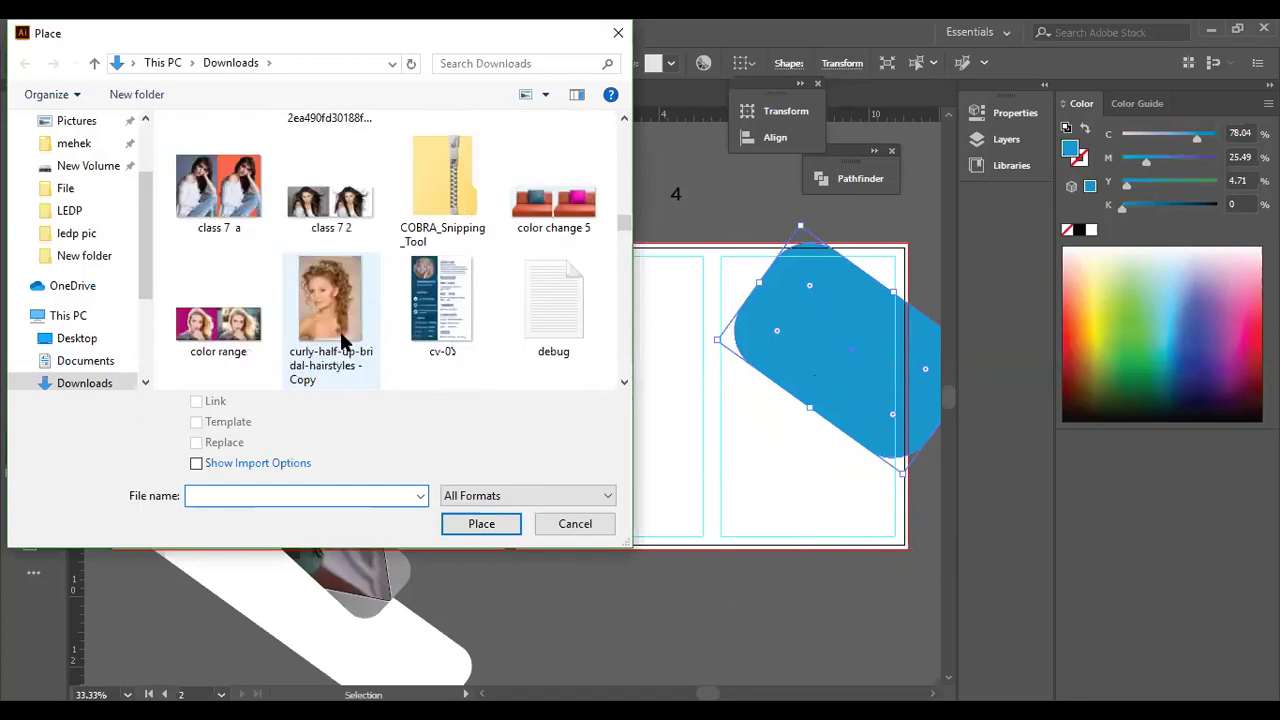
scroll(343, 341, "down", 5)
scroll(343, 341, "down", 3)
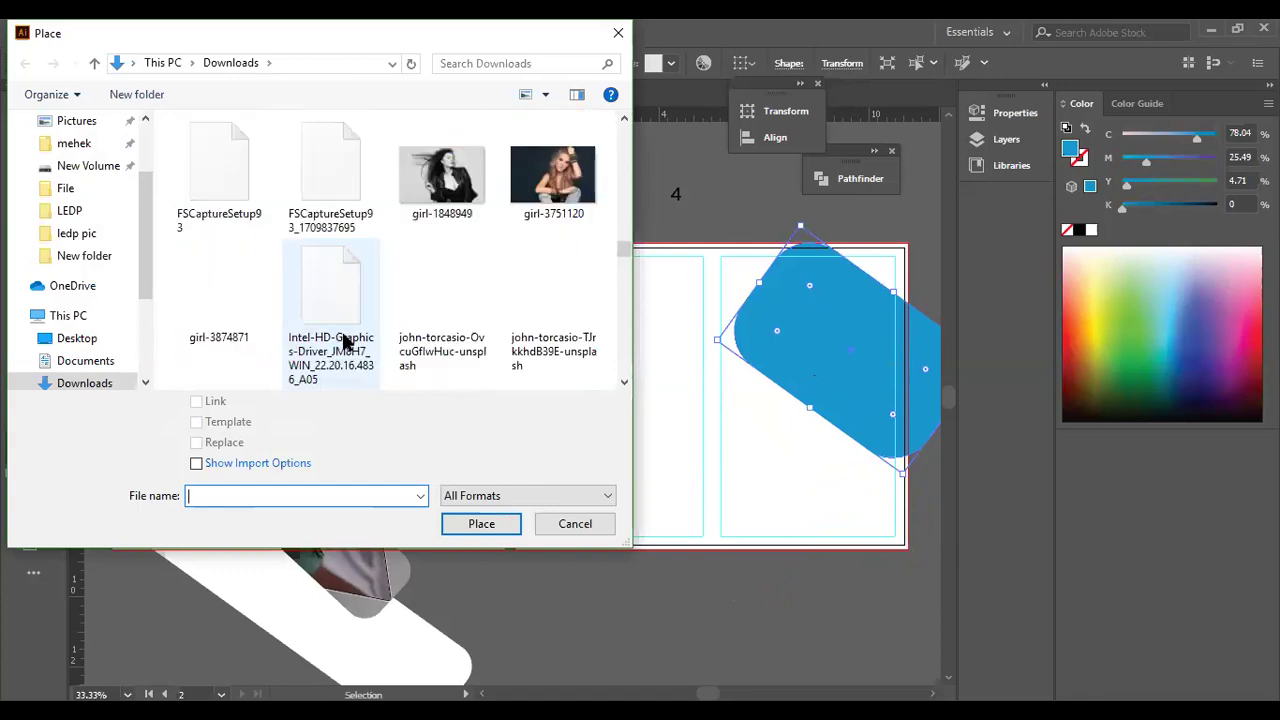
scroll(343, 341, "down", 3)
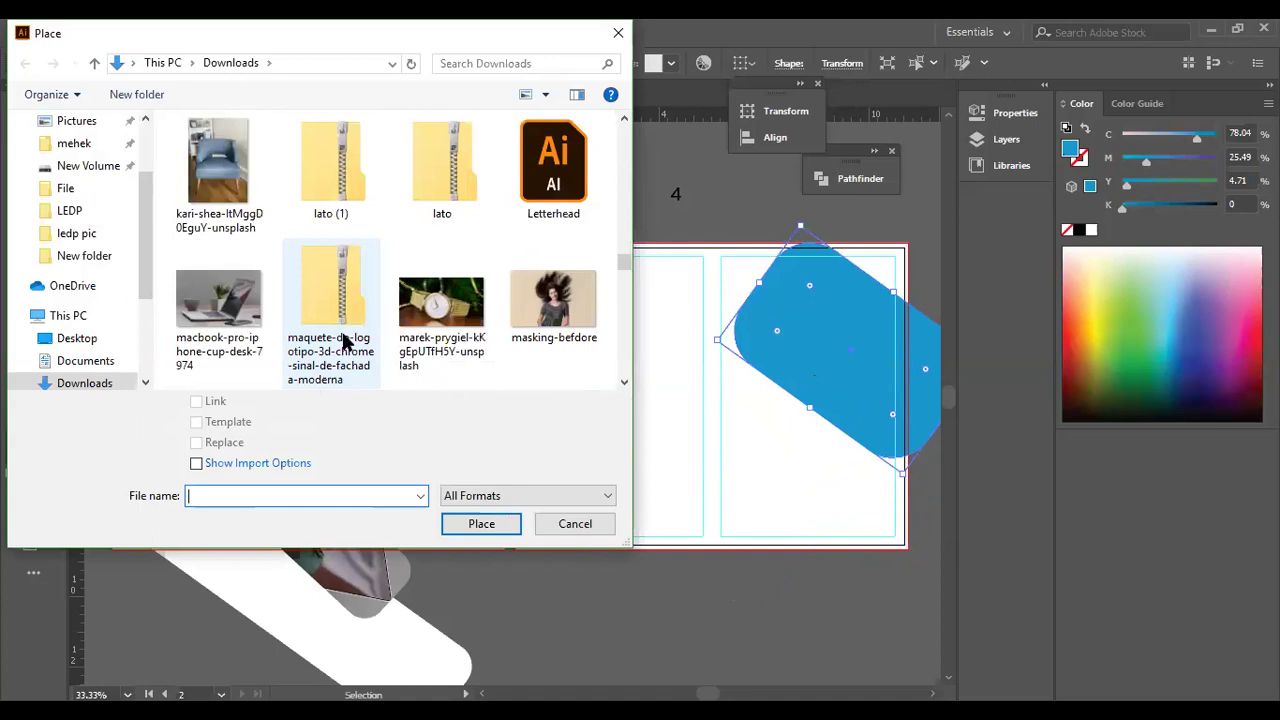
scroll(343, 341, "down", 3)
scroll(343, 340, "down", 3)
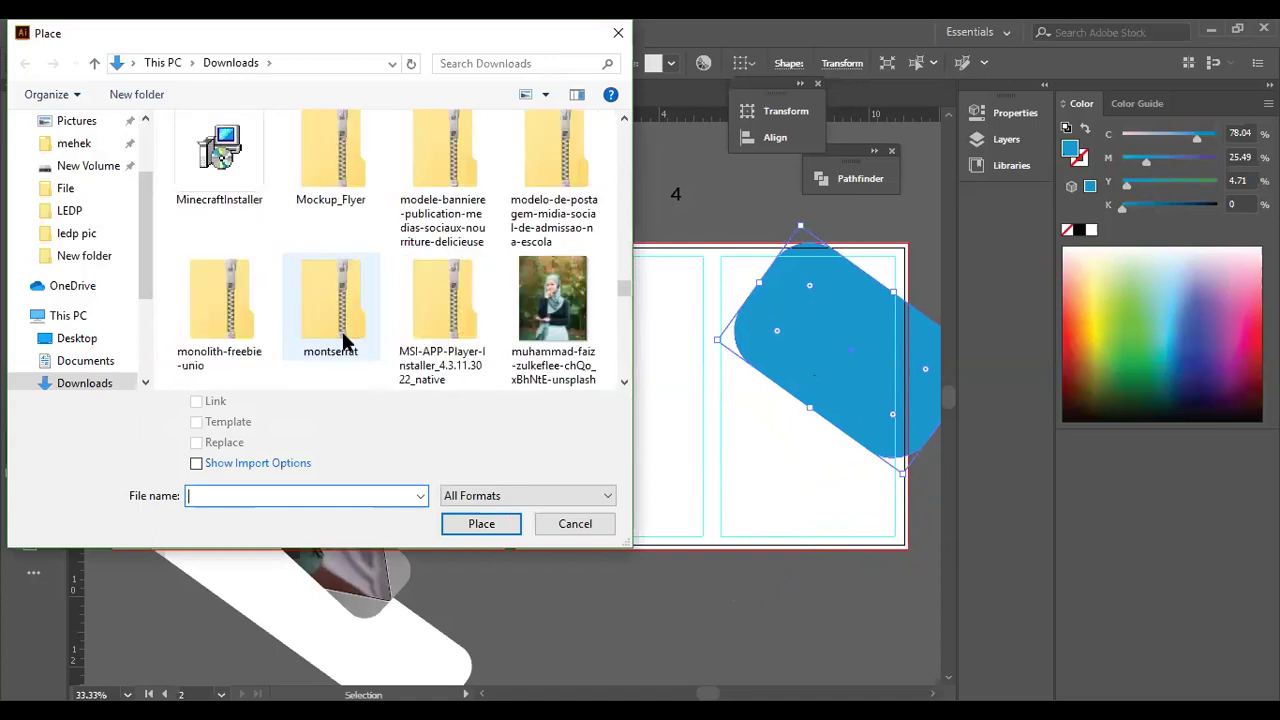
scroll(343, 340, "down", 2)
scroll(342, 331, "down", 3)
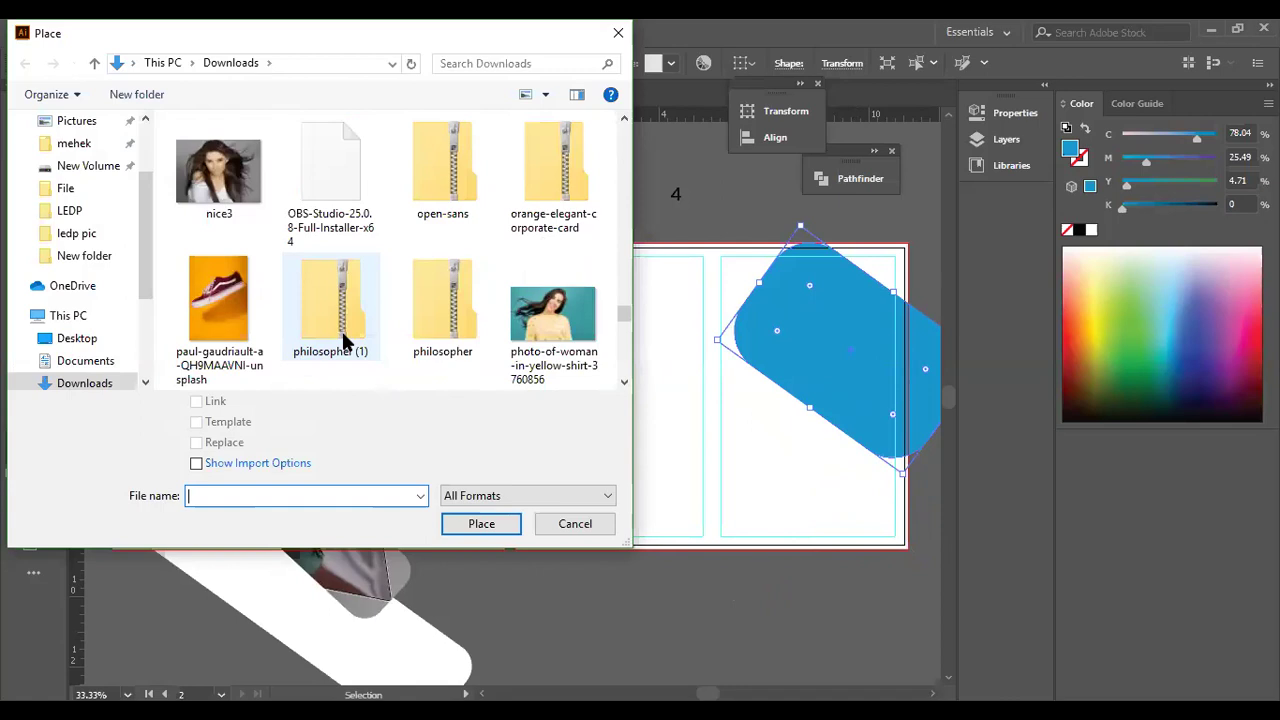
scroll(342, 331, "down", 3)
scroll(346, 335, "down", 5)
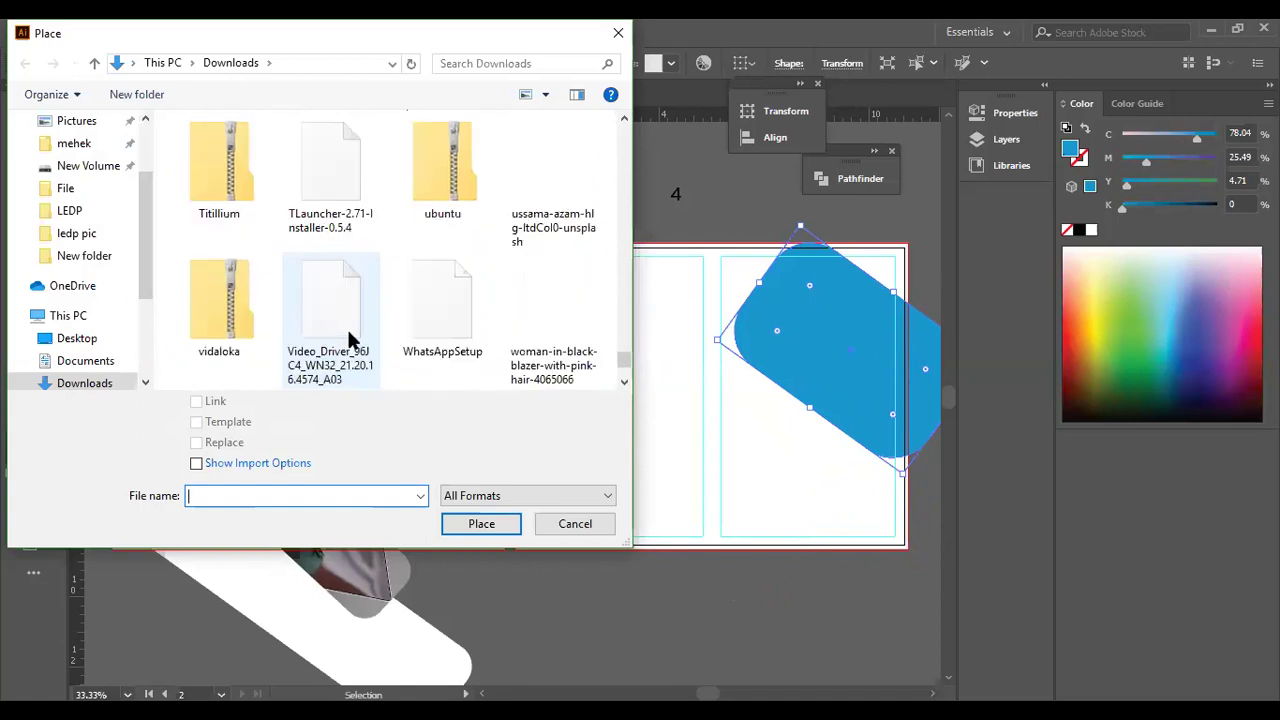
scroll(349, 340, "up", 1)
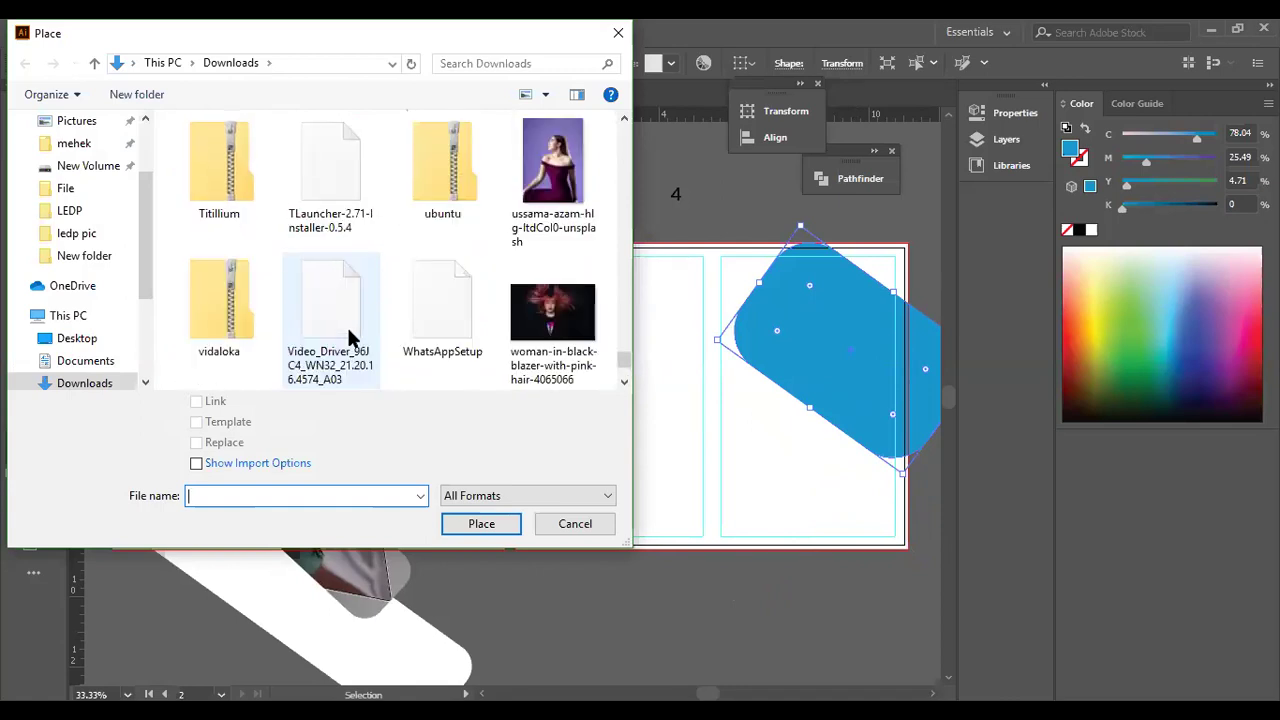
scroll(349, 338, "down", 1)
scroll(349, 338, "up", 5)
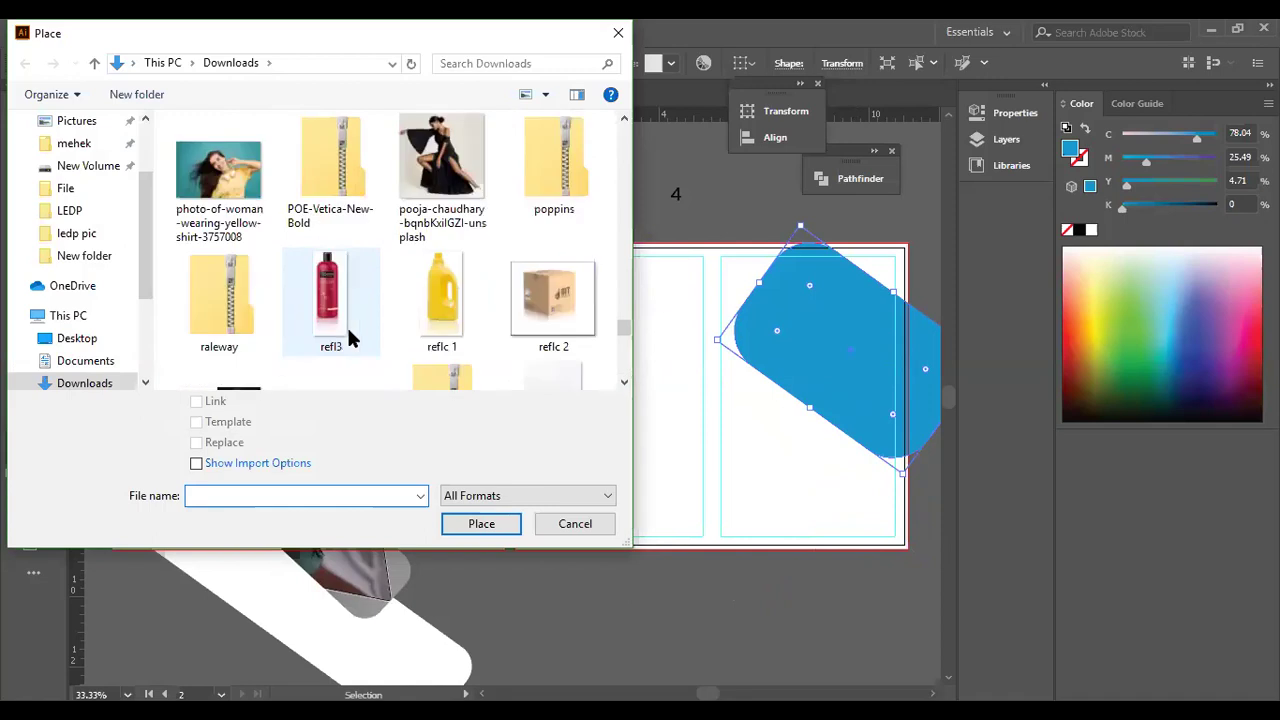
scroll(349, 338, "up", 3)
scroll(349, 338, "up", 3)
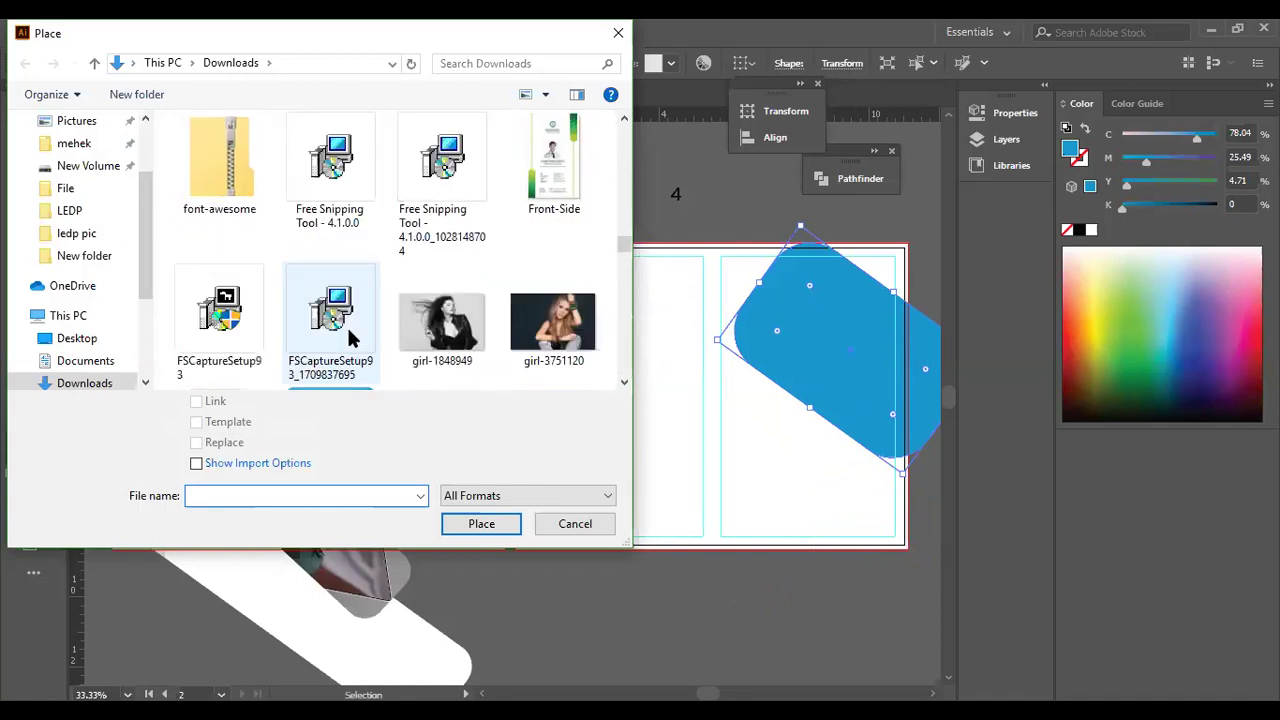
scroll(349, 338, "up", 3)
scroll(349, 338, "up", 3)
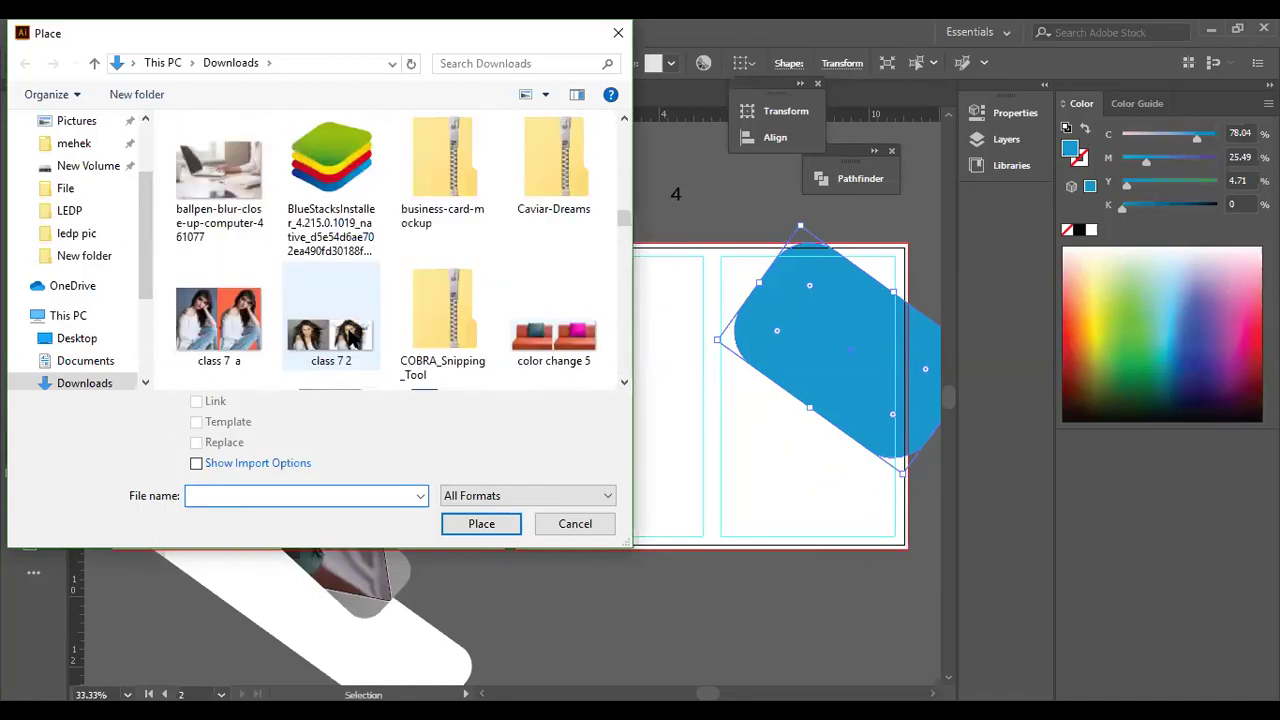
scroll(352, 340, "up", 1)
scroll(349, 338, "up", 1)
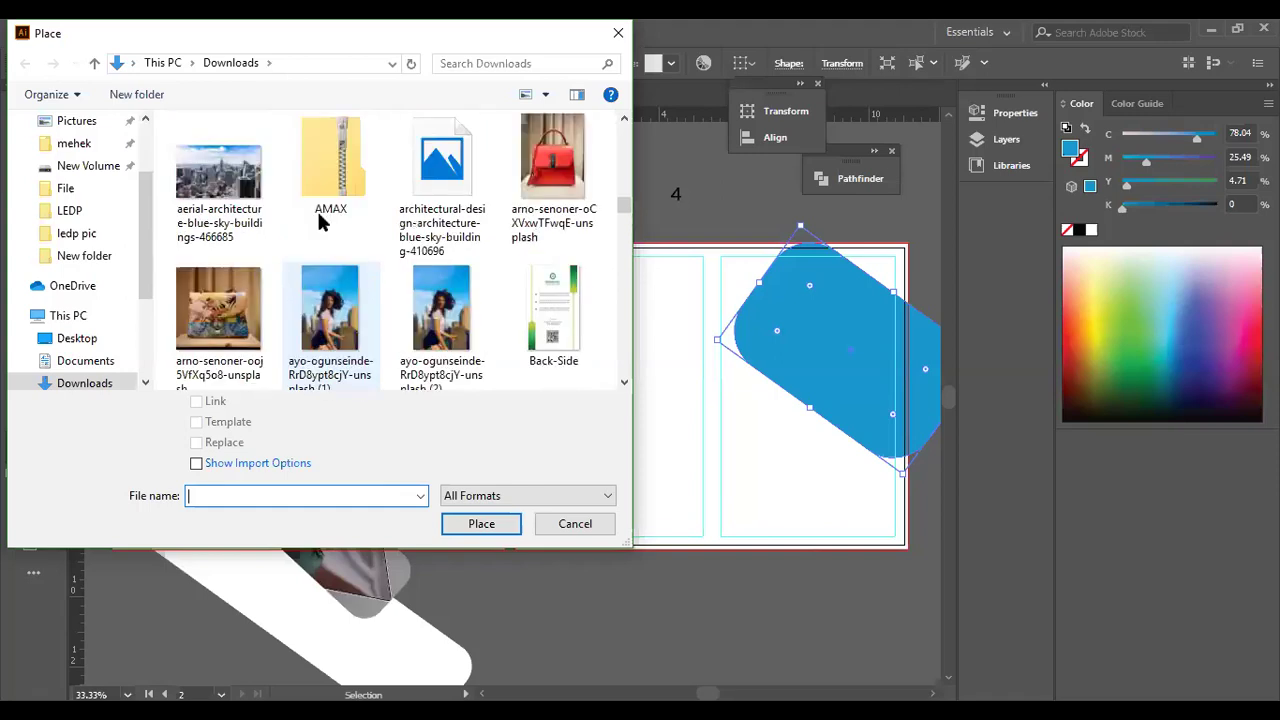
left_click(453, 150)
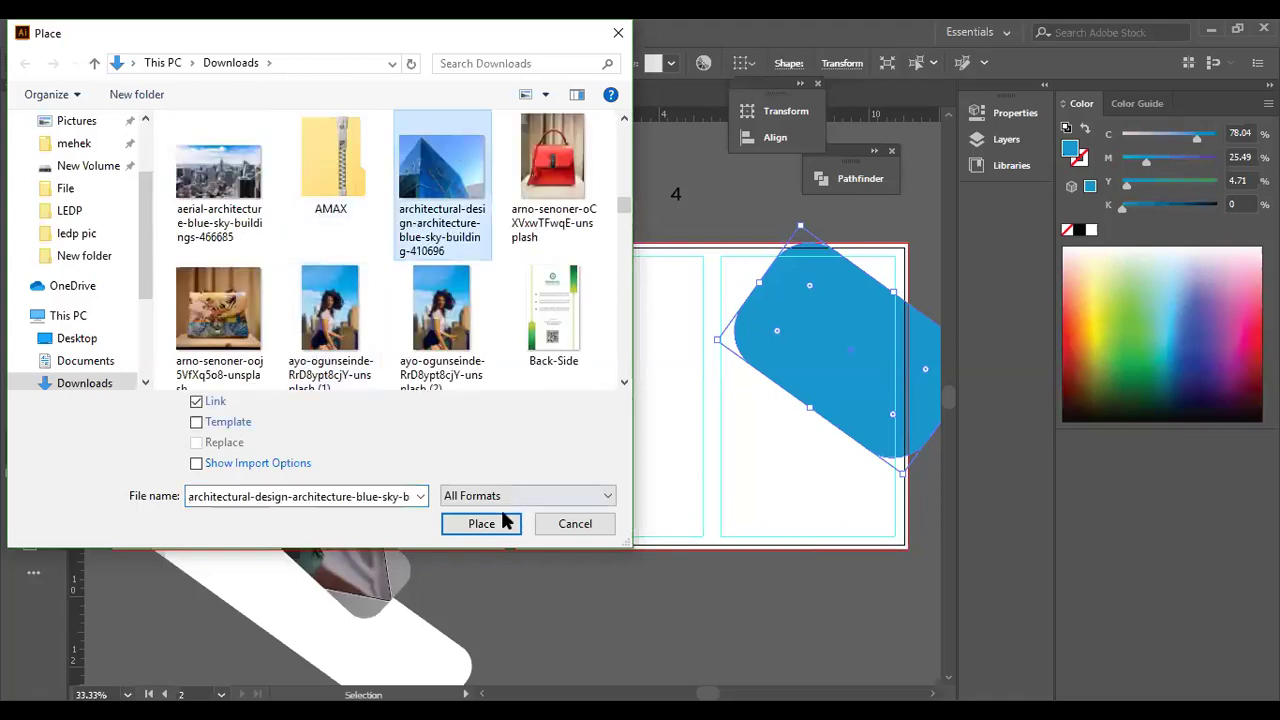
left_click(505, 521)
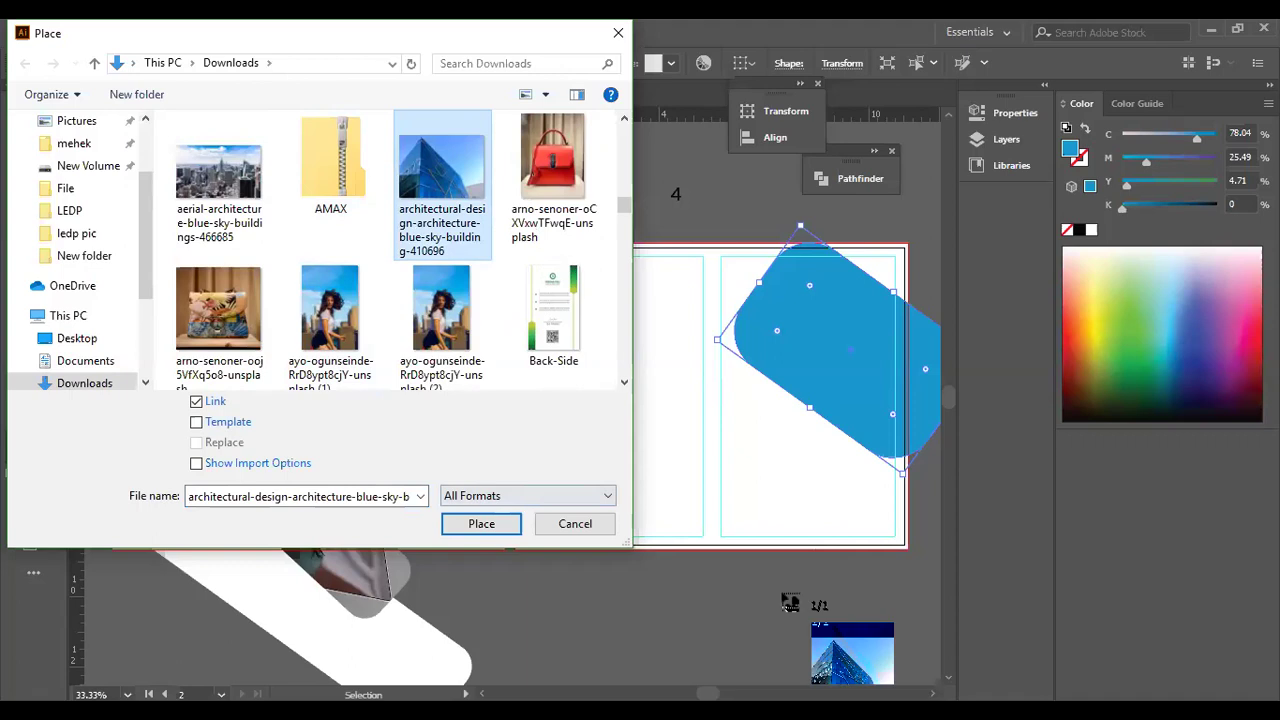
left_click_drag(540, 248, 838, 470)
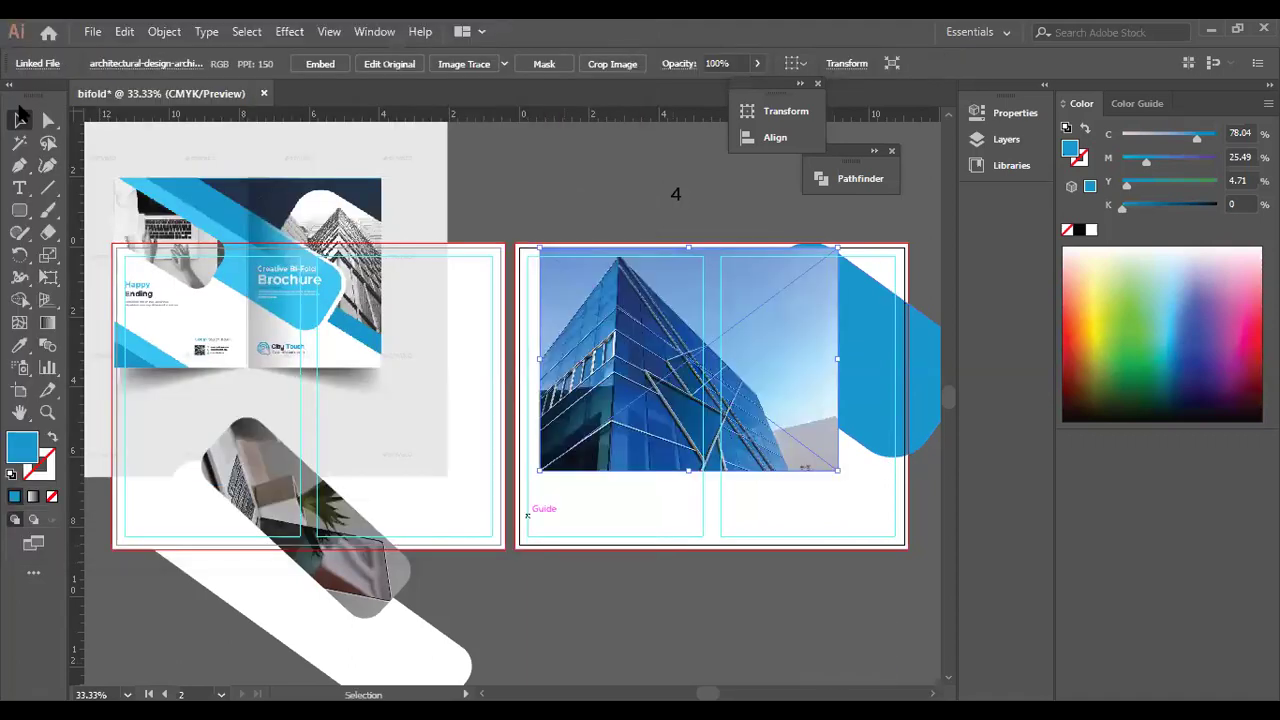
Bring the blue rounded shape to the front and position it over the building photo.
left_click_drag(878, 371, 734, 371)
right_click(734, 371)
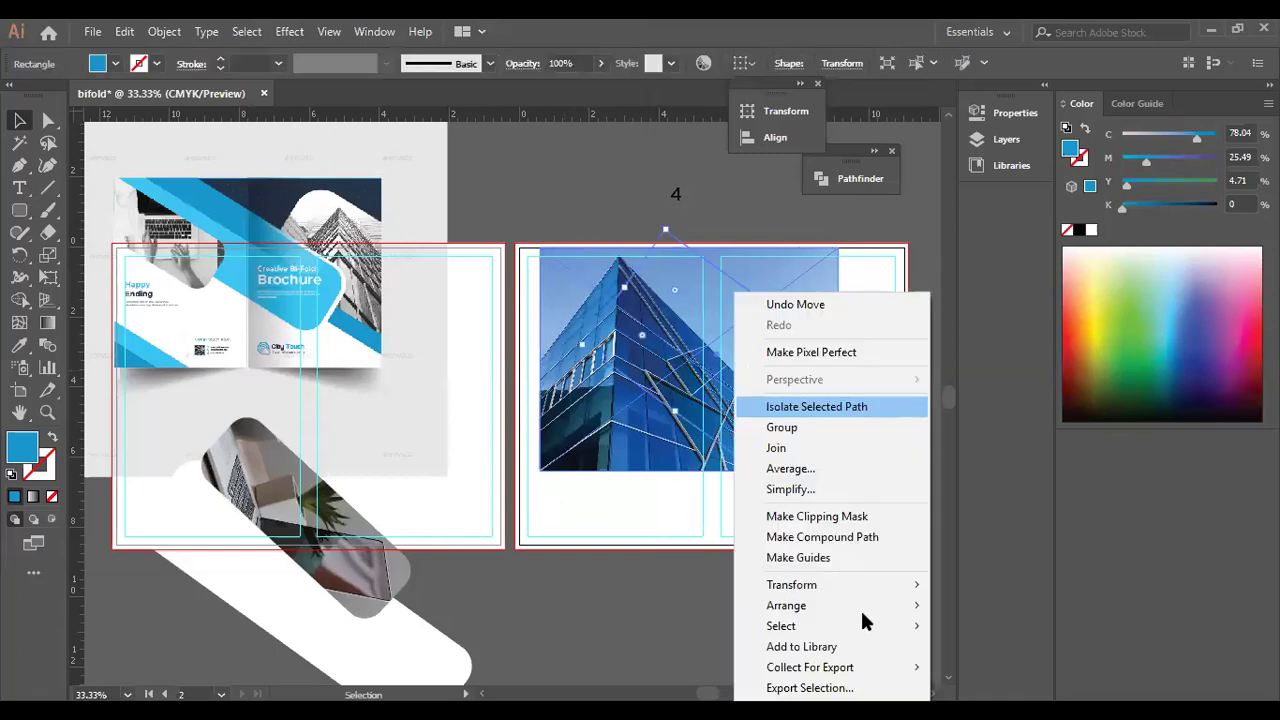
mouse_move(860, 606)
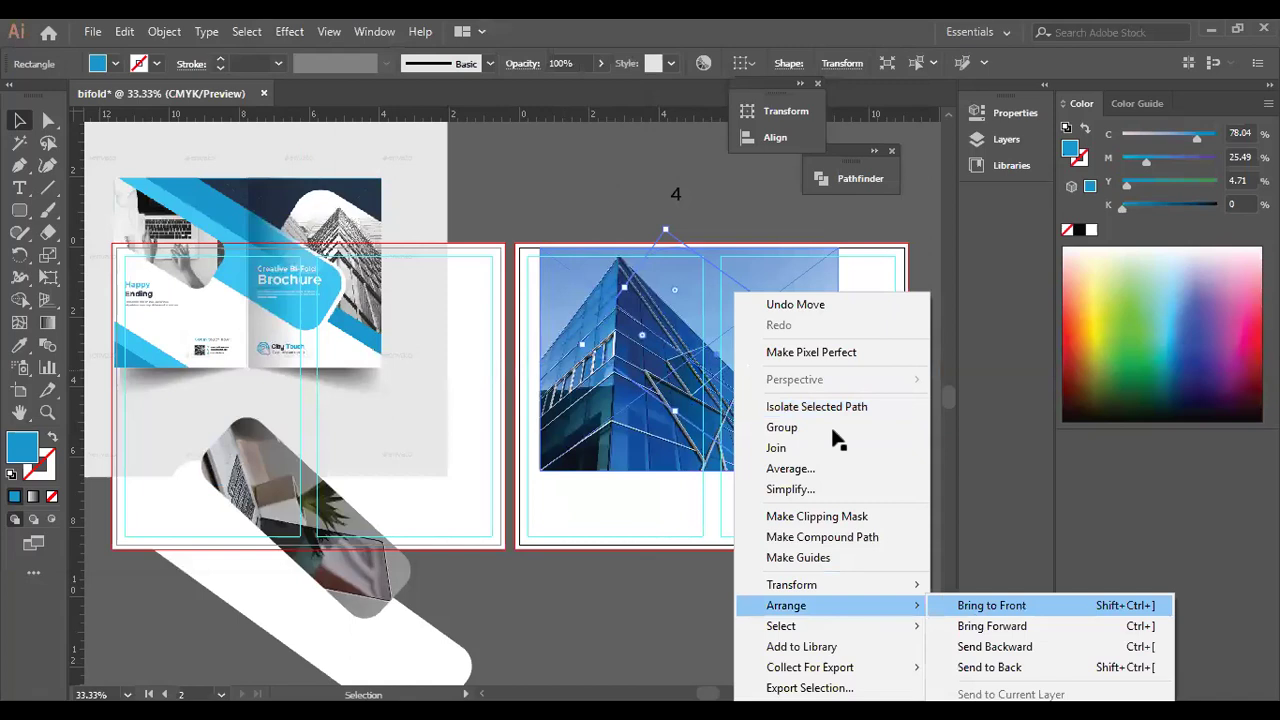
left_click(991, 605)
left_click_drag(746, 378, 776, 450)
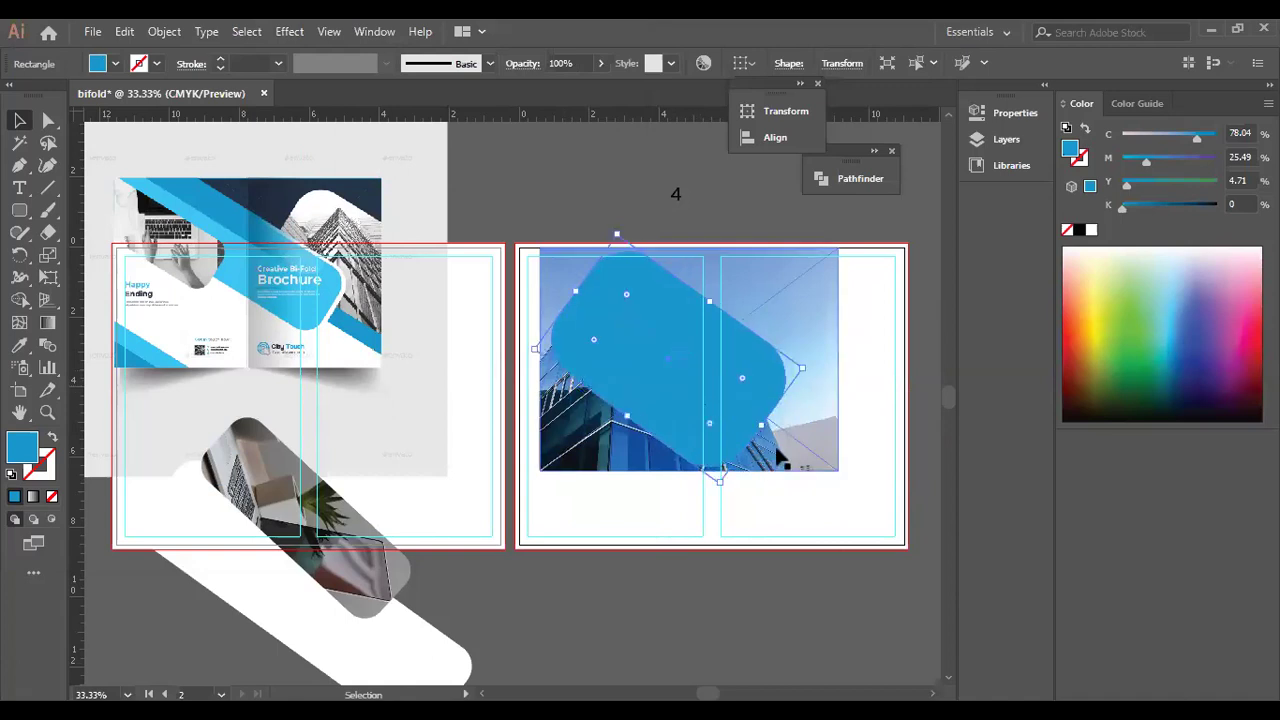
Make a clipping mask of the building photo with the blue shape and move it onto page 1, extending past the outer edge.
left_click(777, 454, "shift")
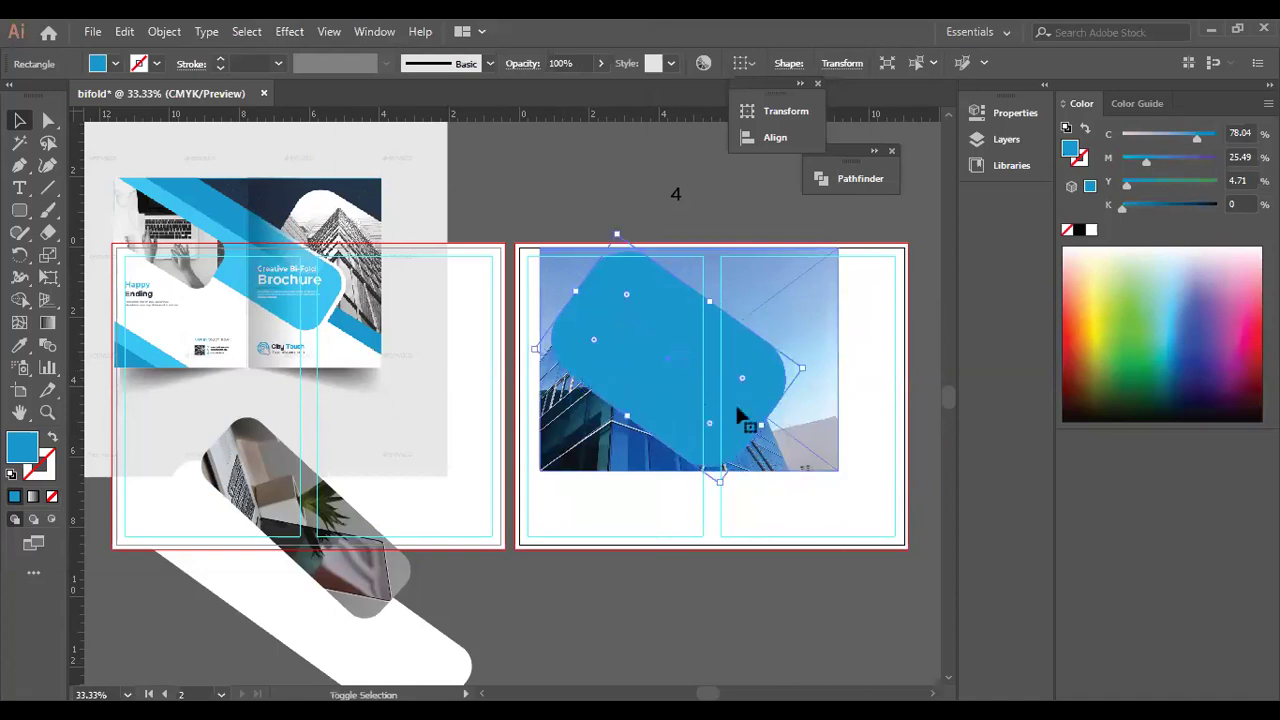
right_click(772, 272)
left_click(823, 263)
left_click_drag(818, 393, 906, 471)
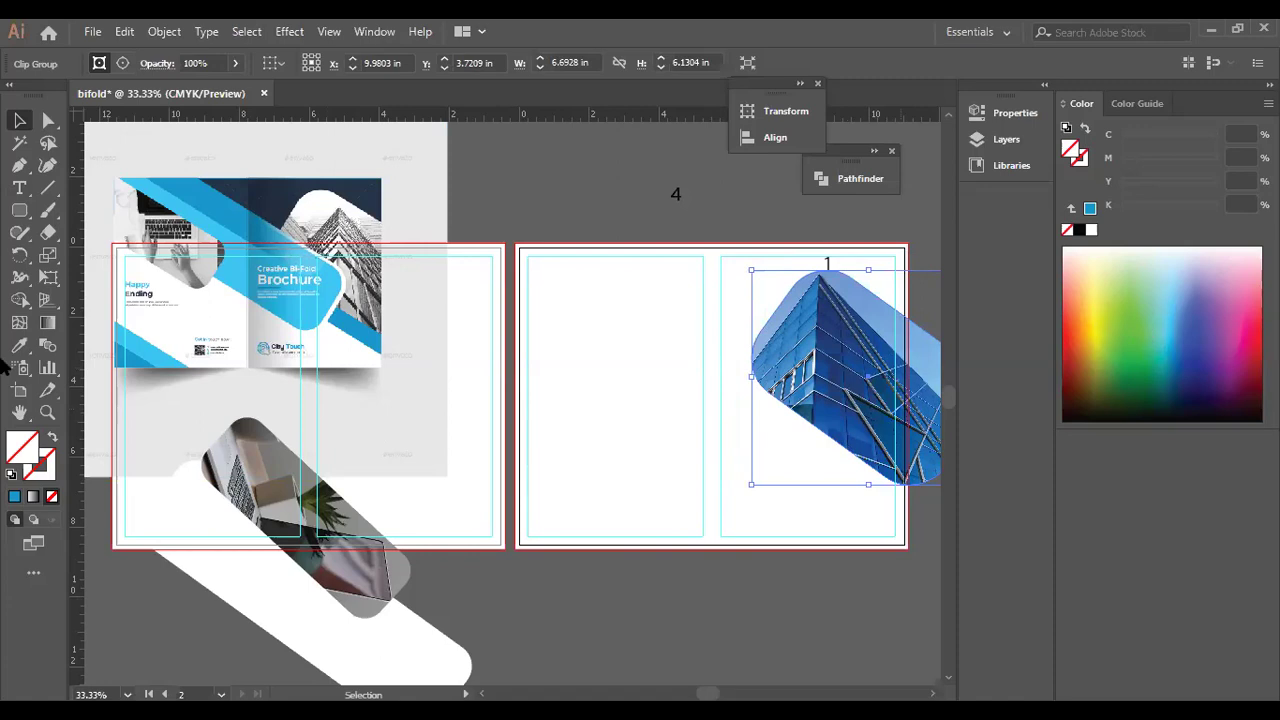
Draw a rectangle over the upper half of page 1, reaching the outer bleed edge, and fill it with the reference's dark navy.
left_click(21, 211)
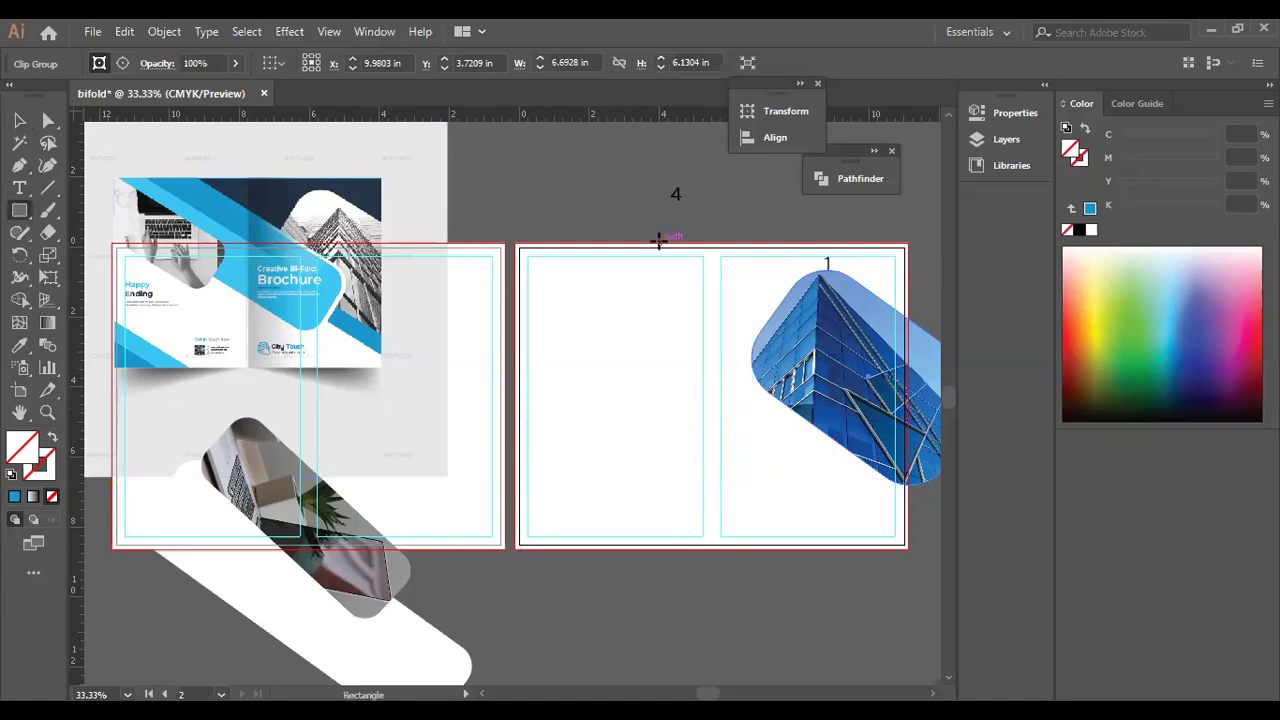
mouse_move(659, 242)
left_mouse_down()
mouse_move(850, 392)
mouse_move(907, 399)
left_mouse_up()
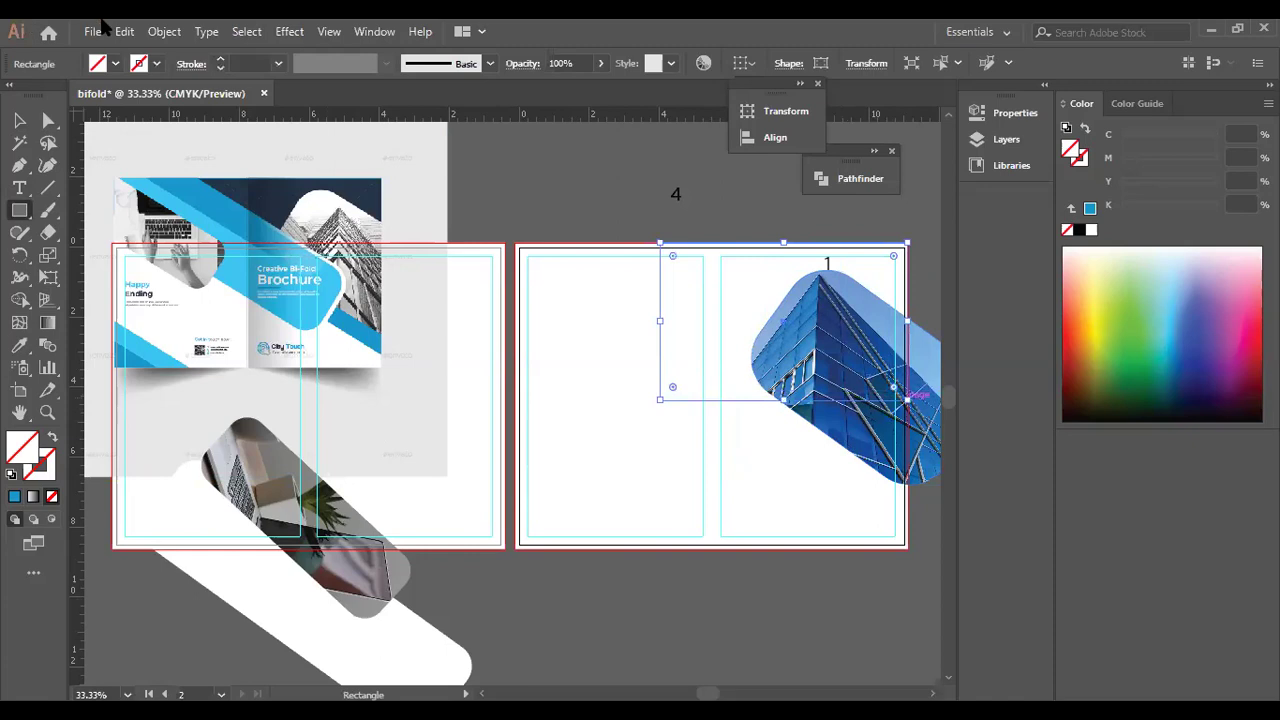
left_click(19, 344)
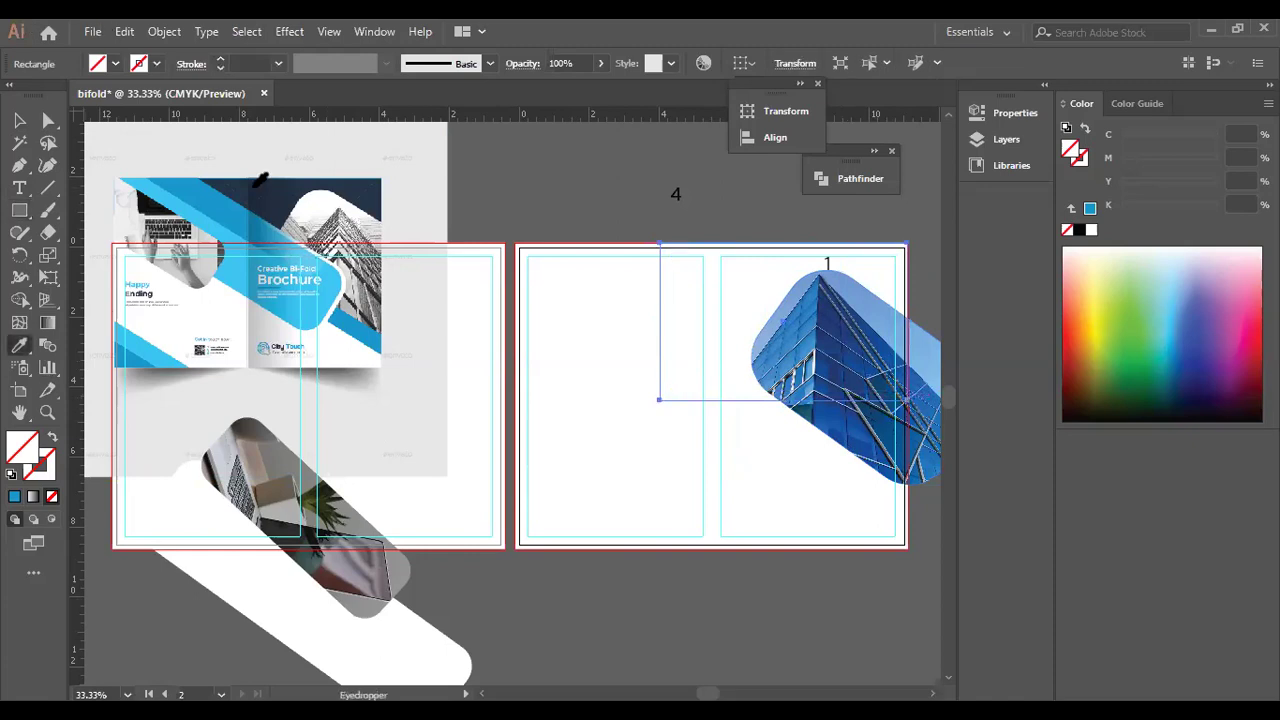
left_click(261, 179)
left_click(21, 120)
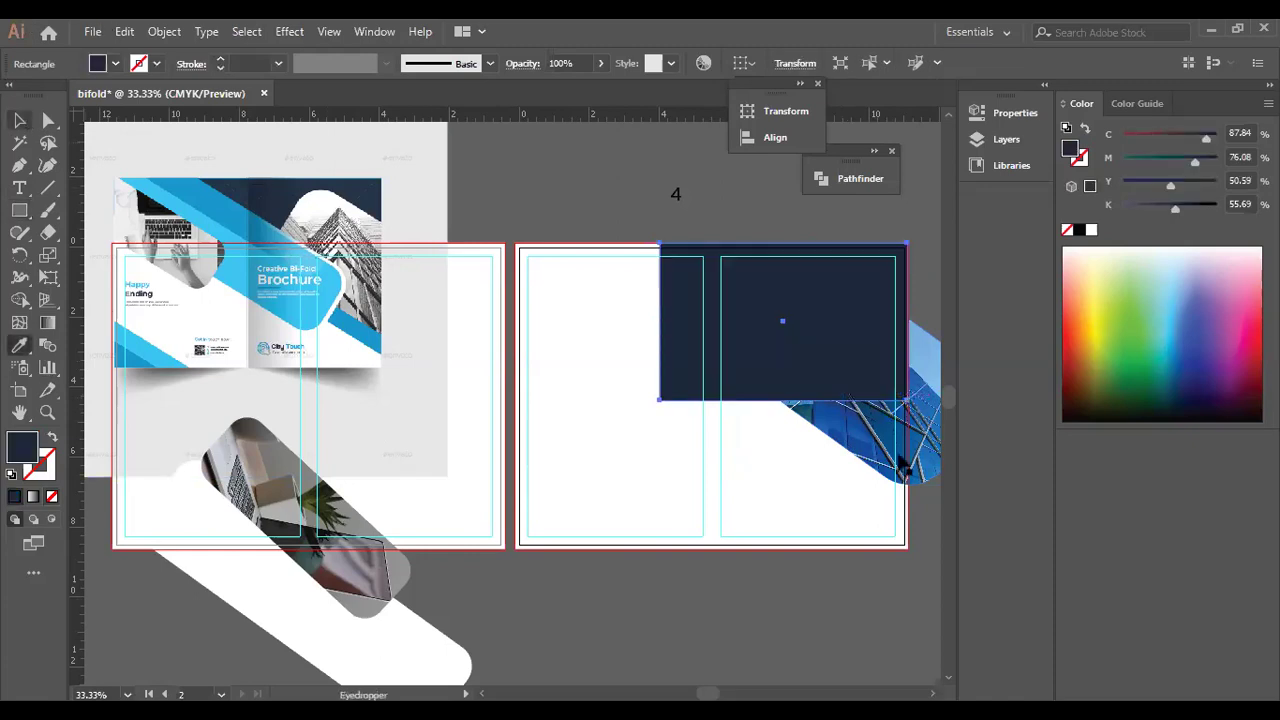
Bring the masked building photo to the front, above the navy rectangle.
right_click(956, 322)
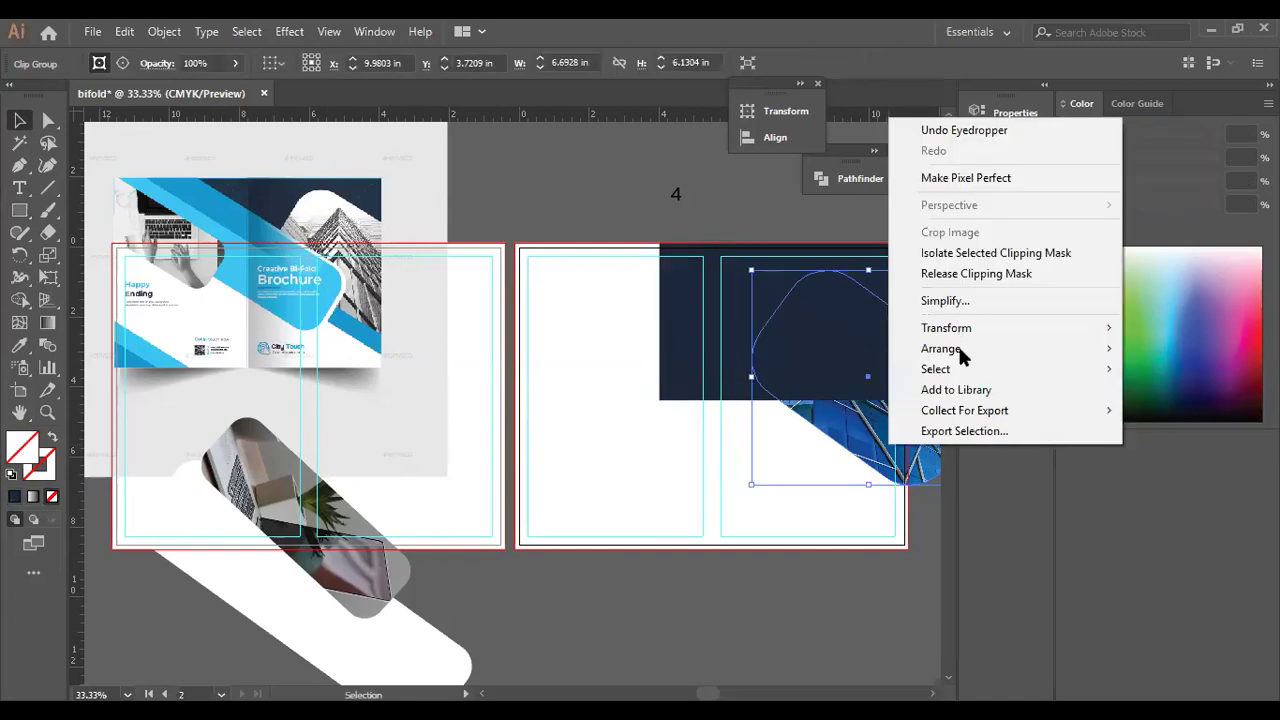
mouse_move(958, 348)
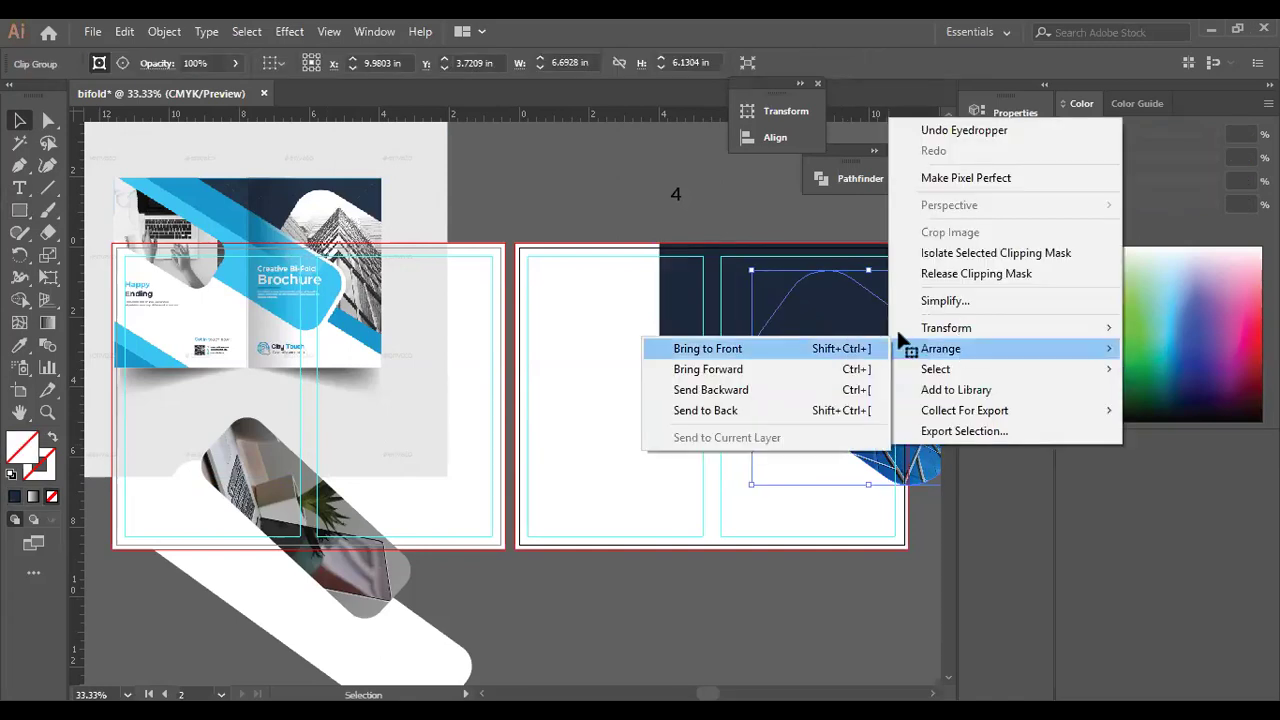
left_click(860, 348)
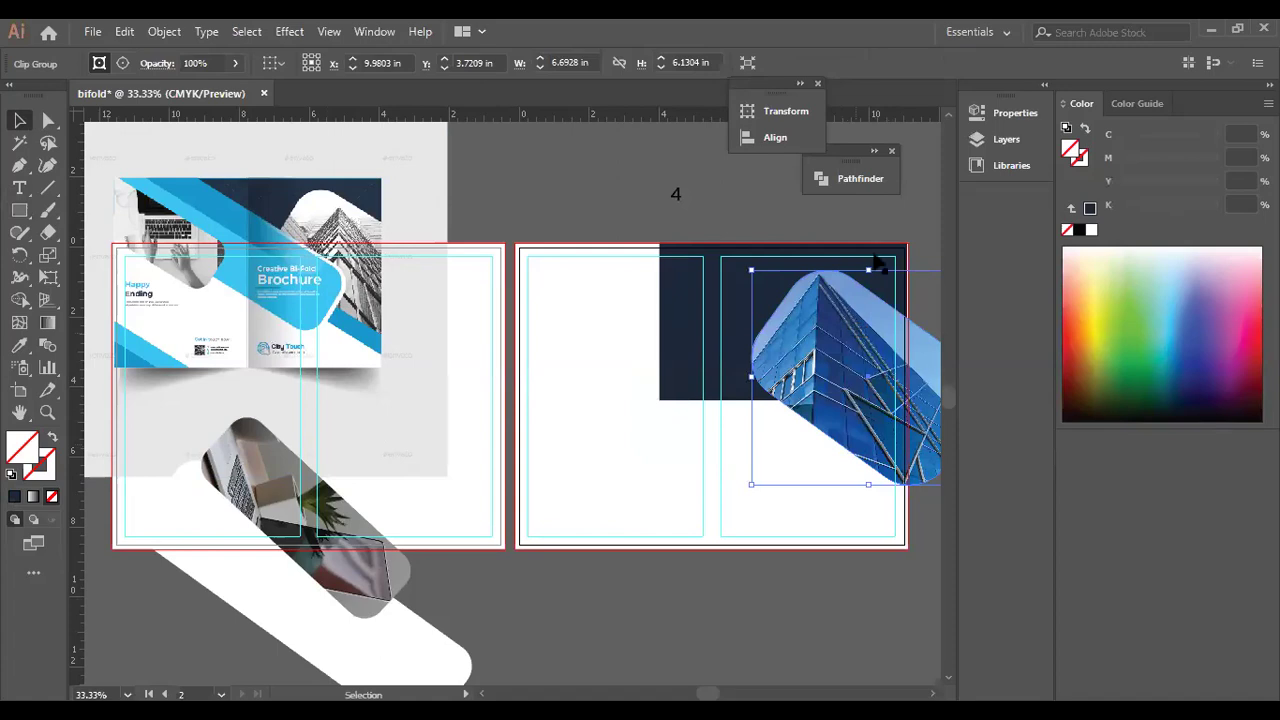
Nudge the navy rectangle slightly outward to line up with page 1's bleed edge, and deselect it.
left_click(906, 325)
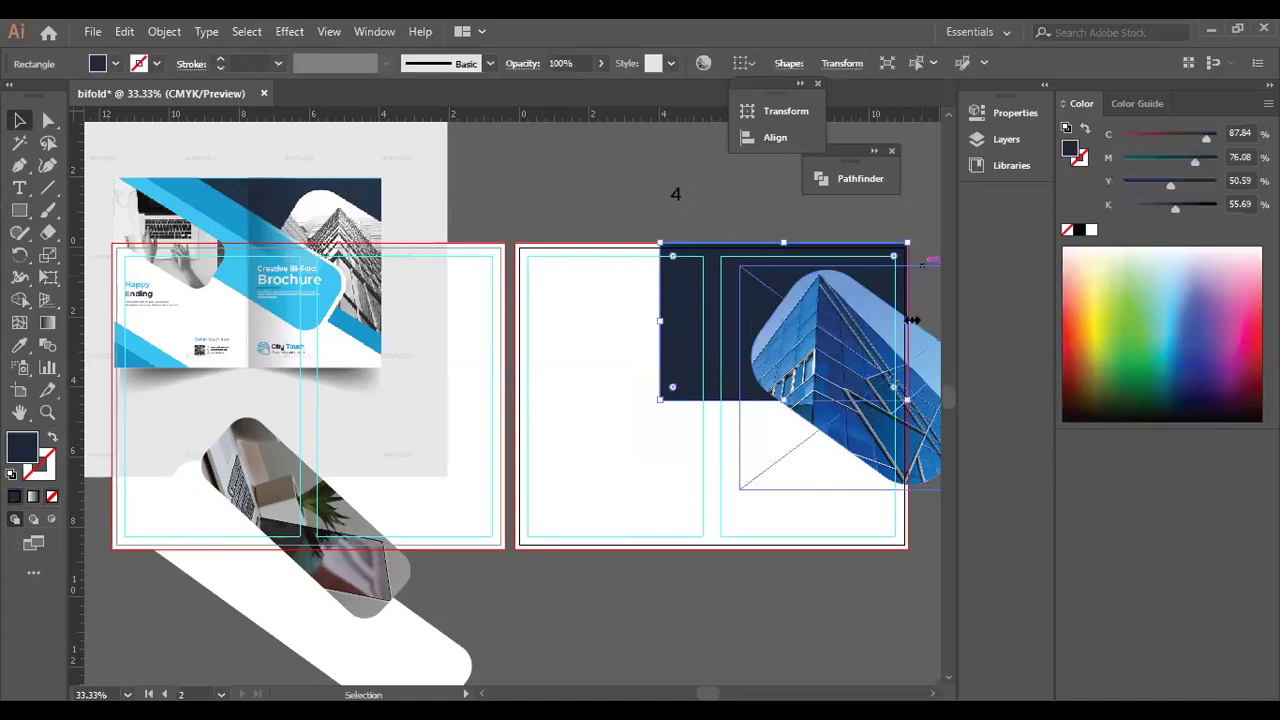
left_click_drag(913, 320, 934, 298)
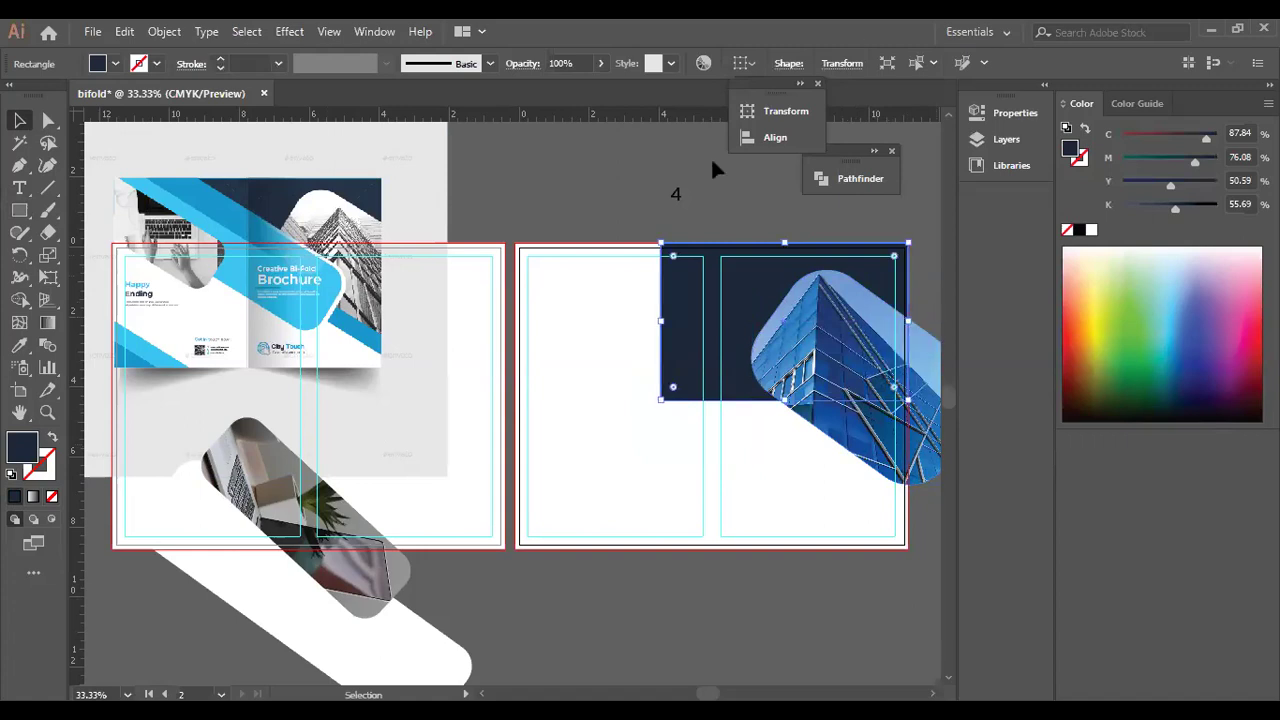
left_click(815, 445)
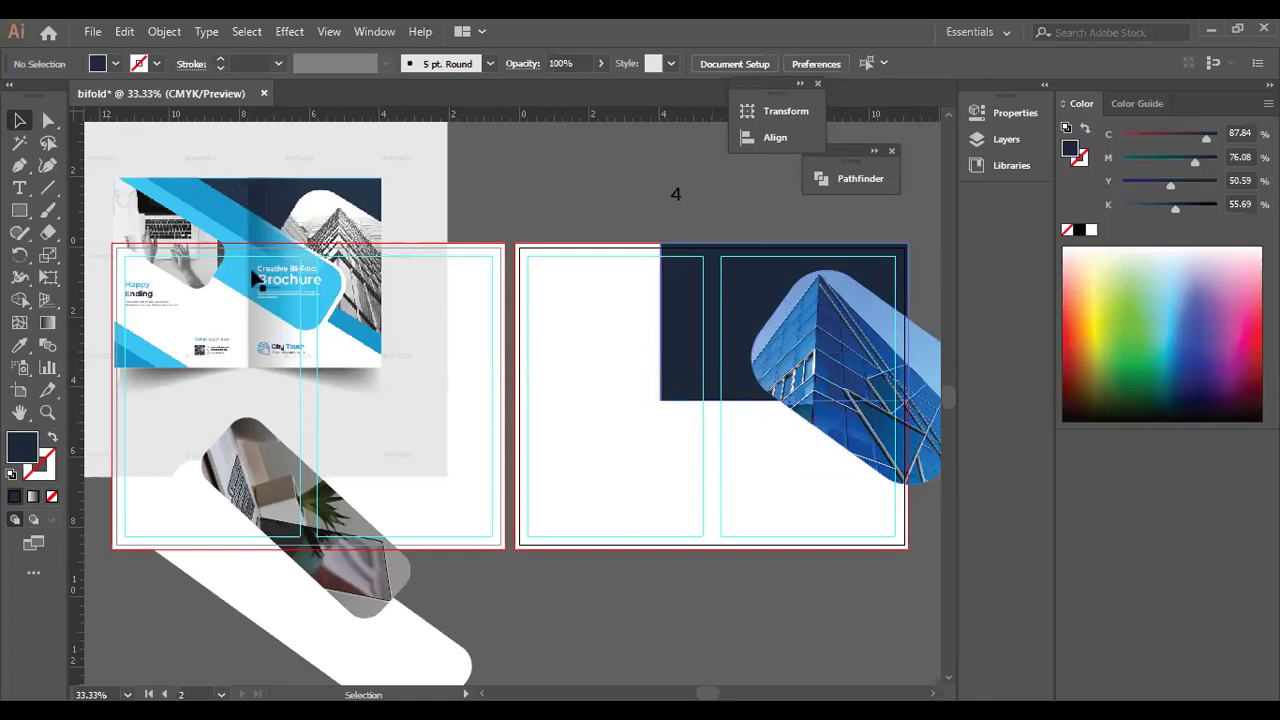
Move the masked laptop photo and the white rounded shape onto page 4 of the cover spread, and bring the white shape to the front.
left_click_drag(297, 540, 591, 350)
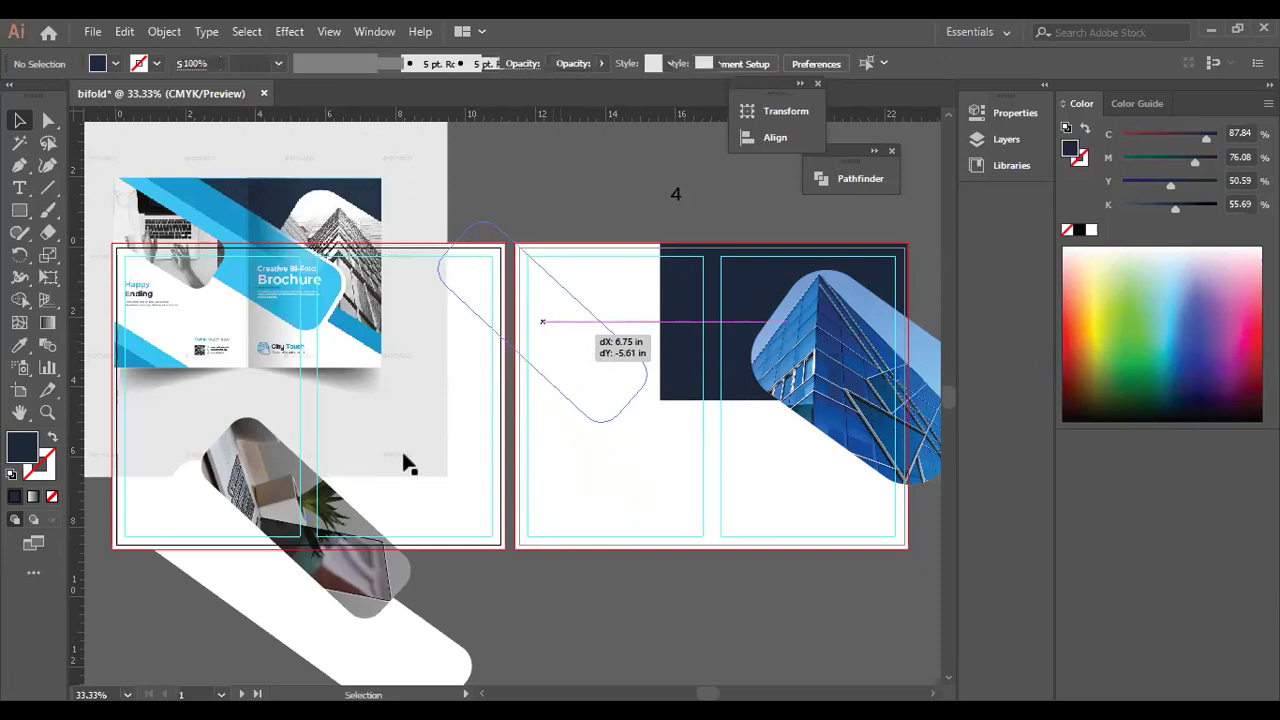
left_click_drag(355, 609, 716, 361)
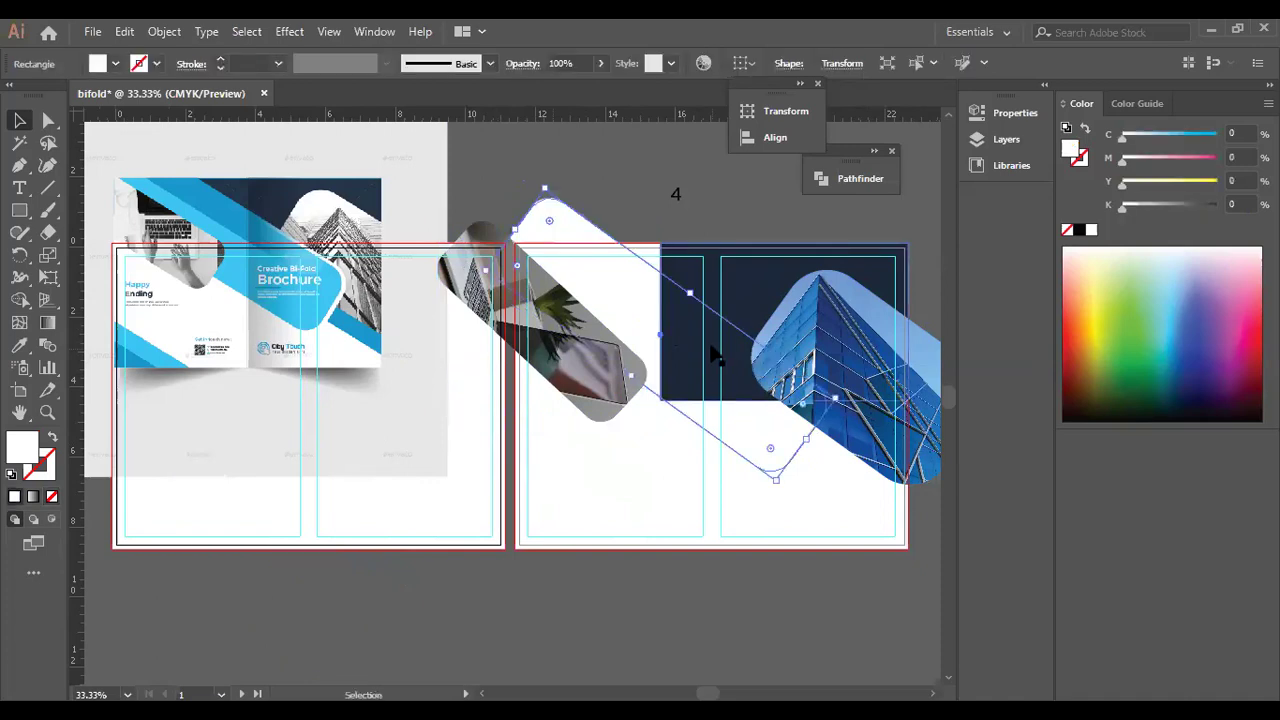
right_click(811, 643)
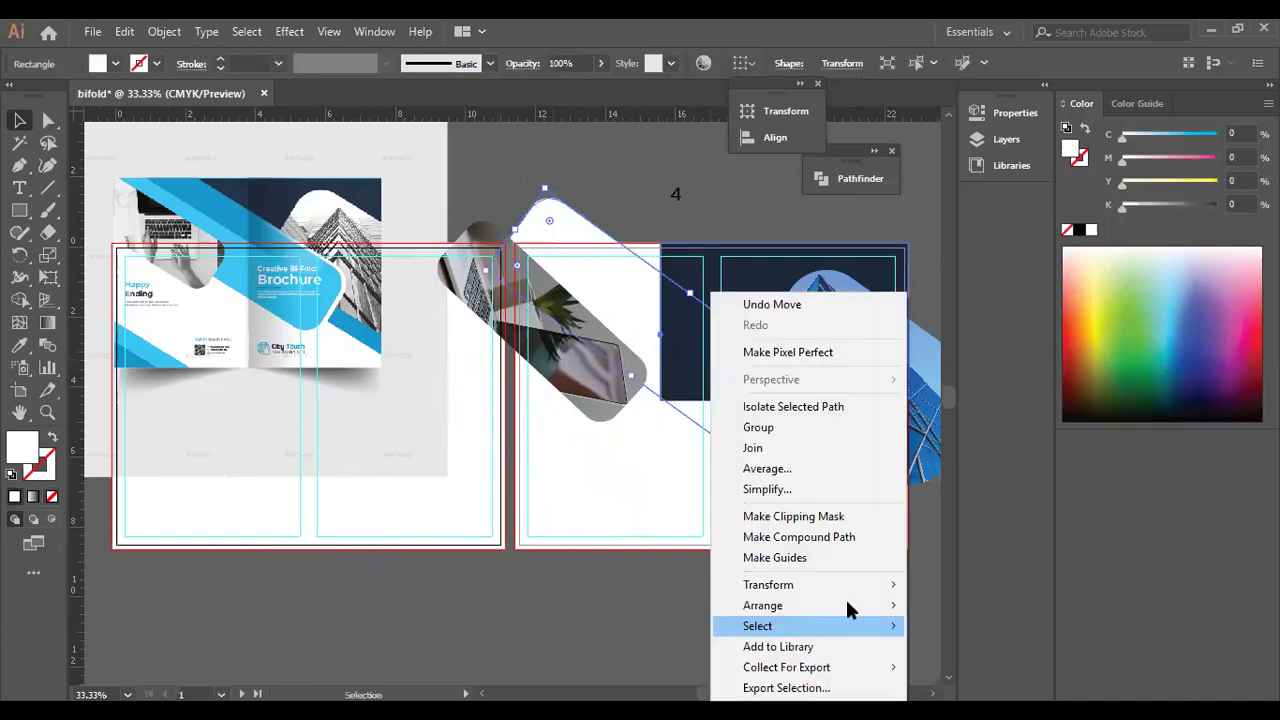
mouse_move(845, 605)
left_click(940, 605)
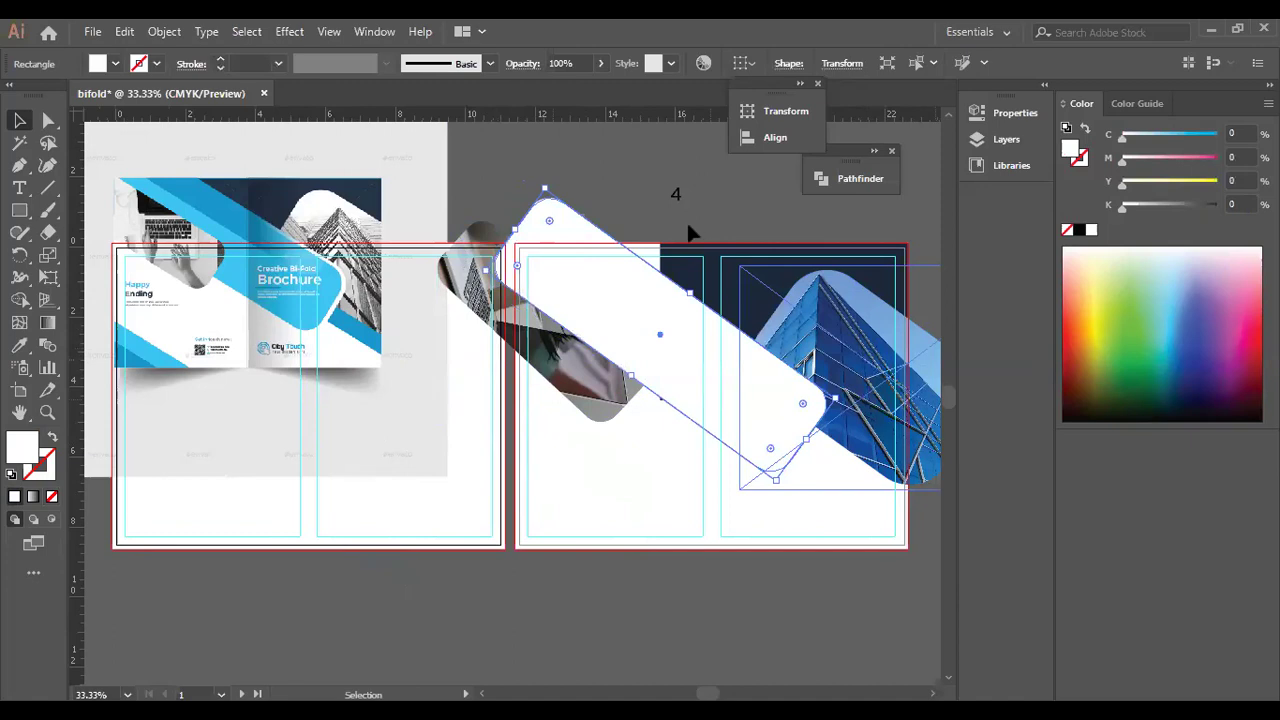
left_click(651, 201)
Widen the navy rectangle further toward page 4 and raise its lower edge to reduce its height.
left_click(663, 330)
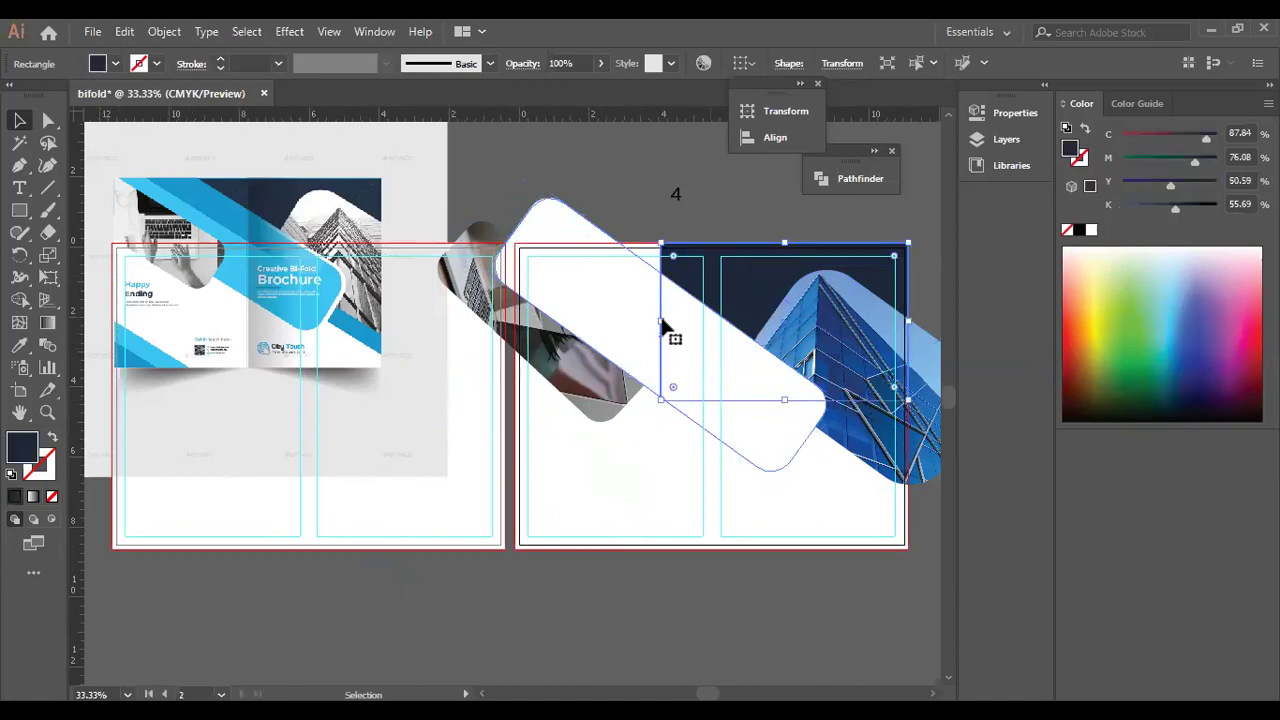
left_click_drag(662, 320, 622, 320)
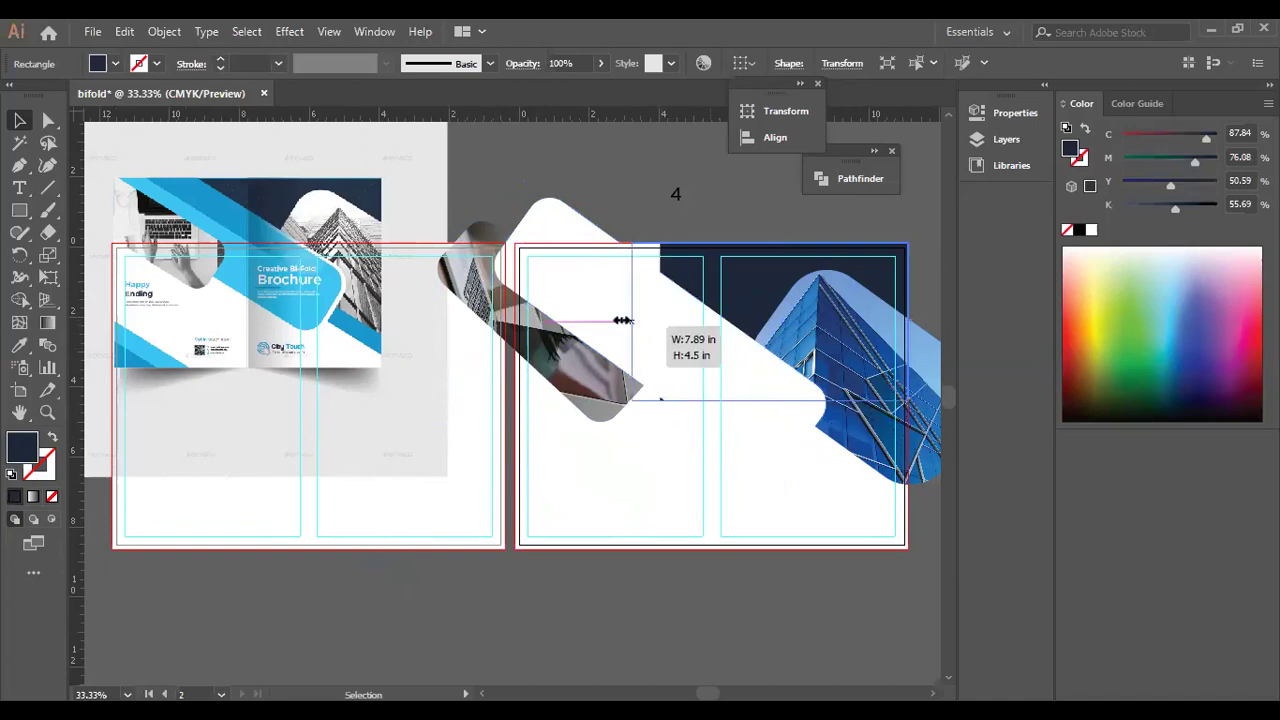
left_click_drag(762, 402, 764, 366)
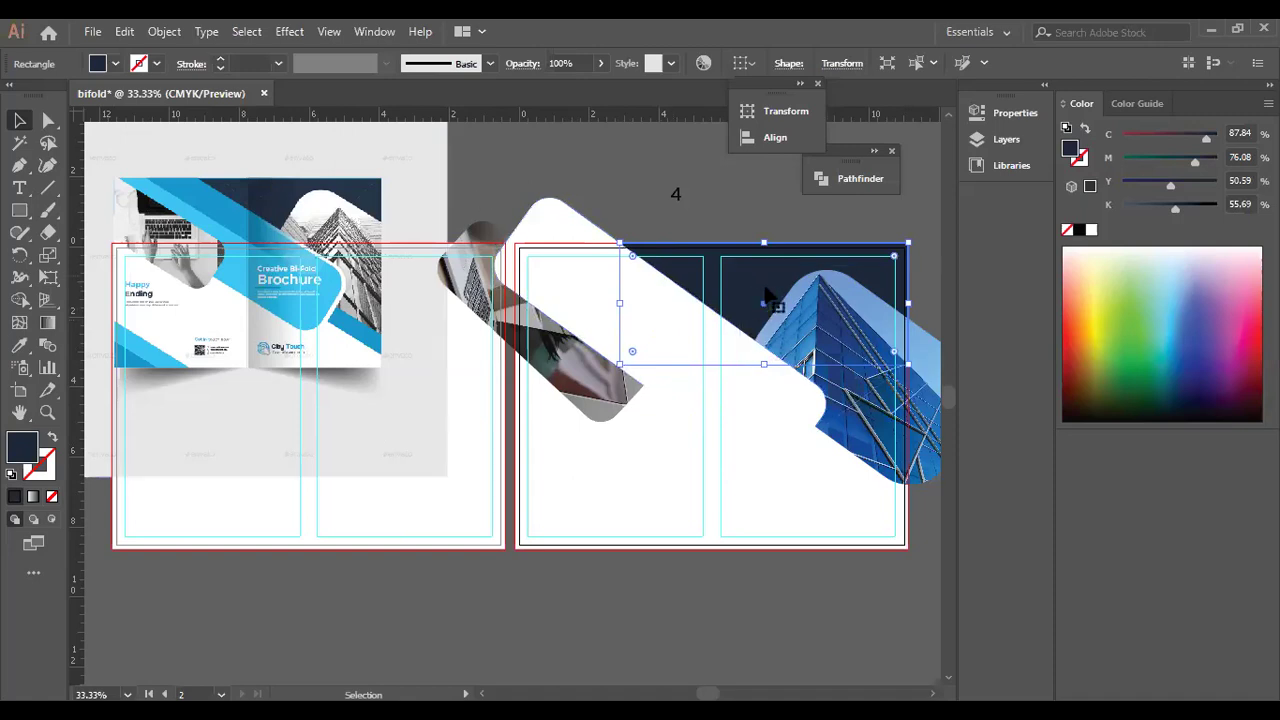
Move the white rounded shape down across the lower edge of the other spread and paste a copy of it in place.
left_click(718, 414)
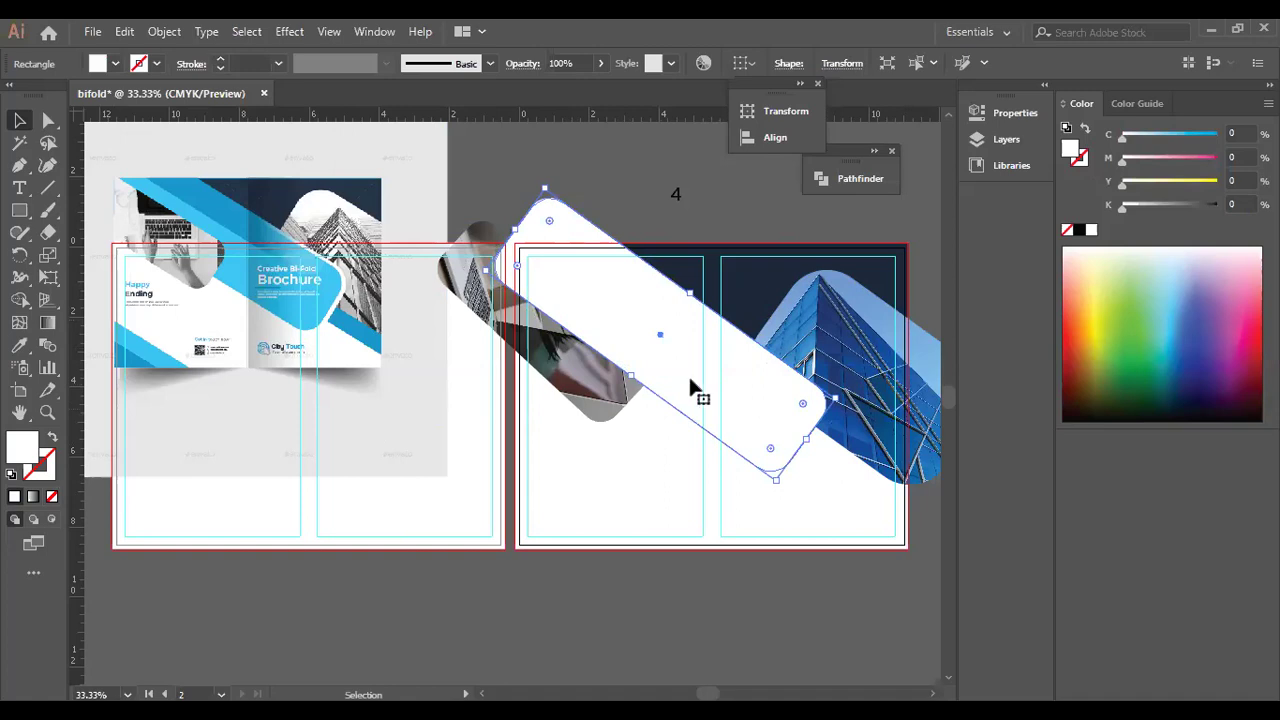
left_click_drag(655, 405, 457, 598)
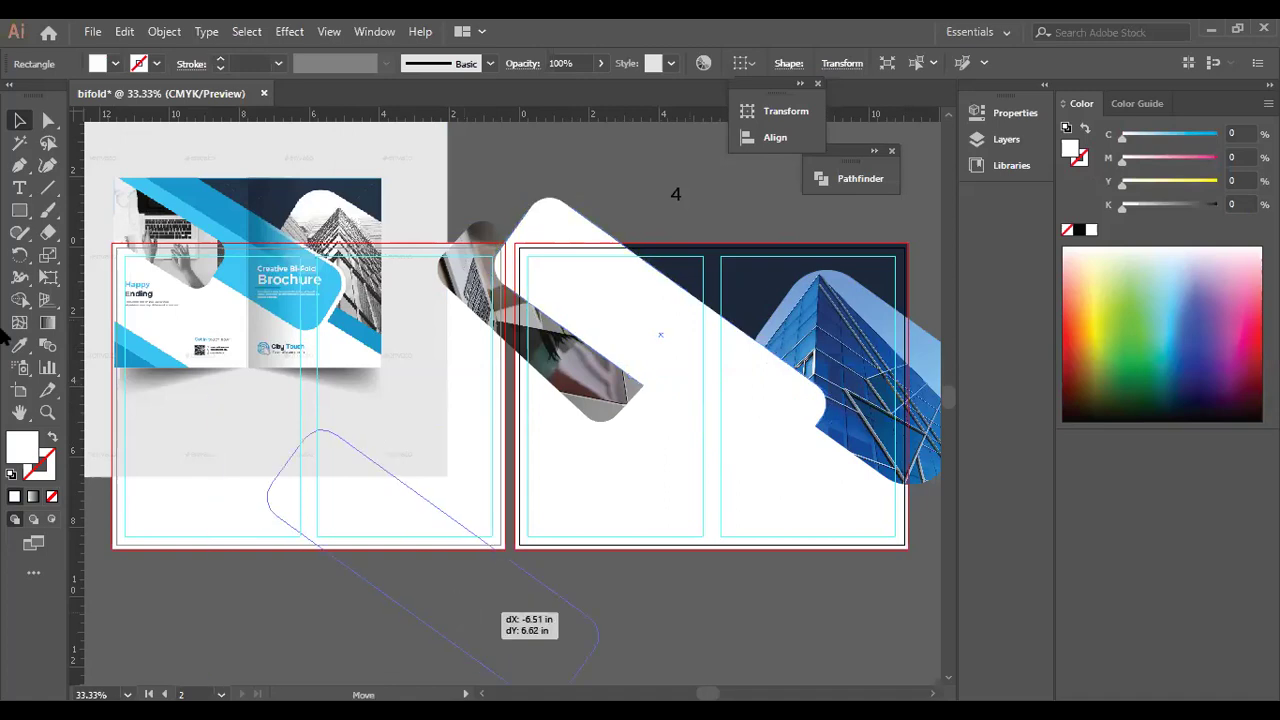
left_click(124, 31)
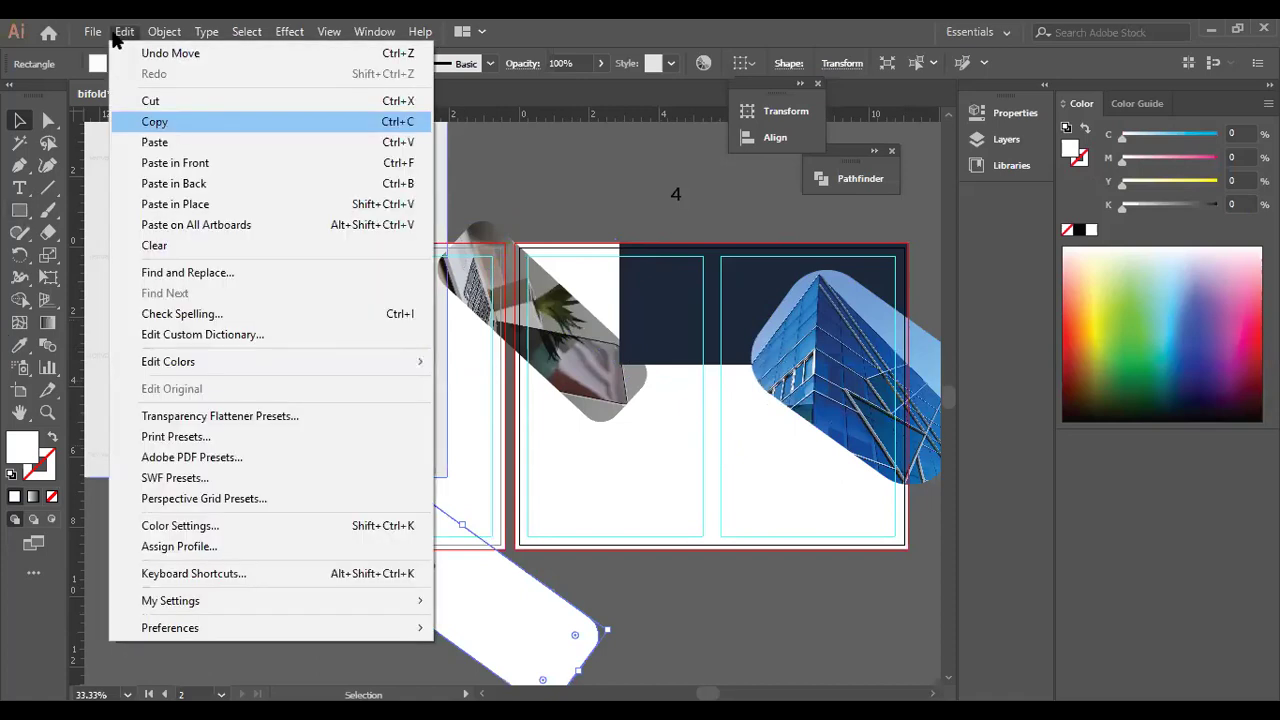
left_click(166, 128)
left_click(124, 31)
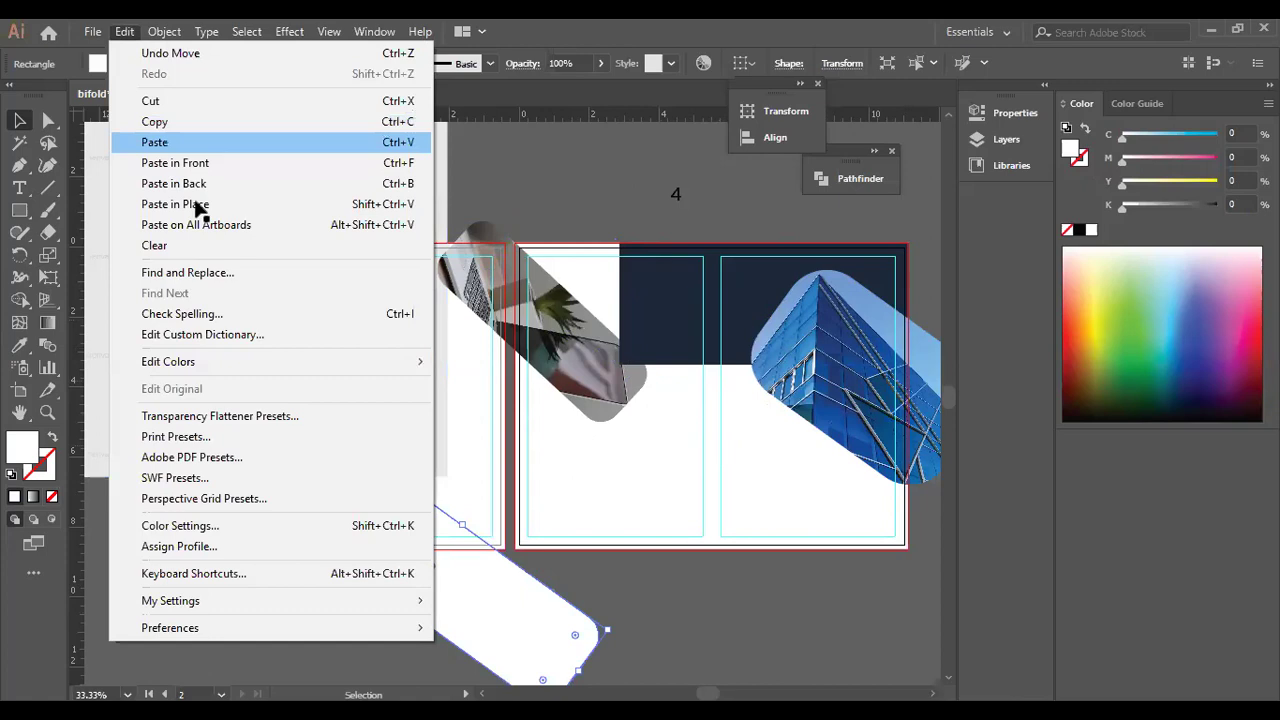
left_click(200, 204)
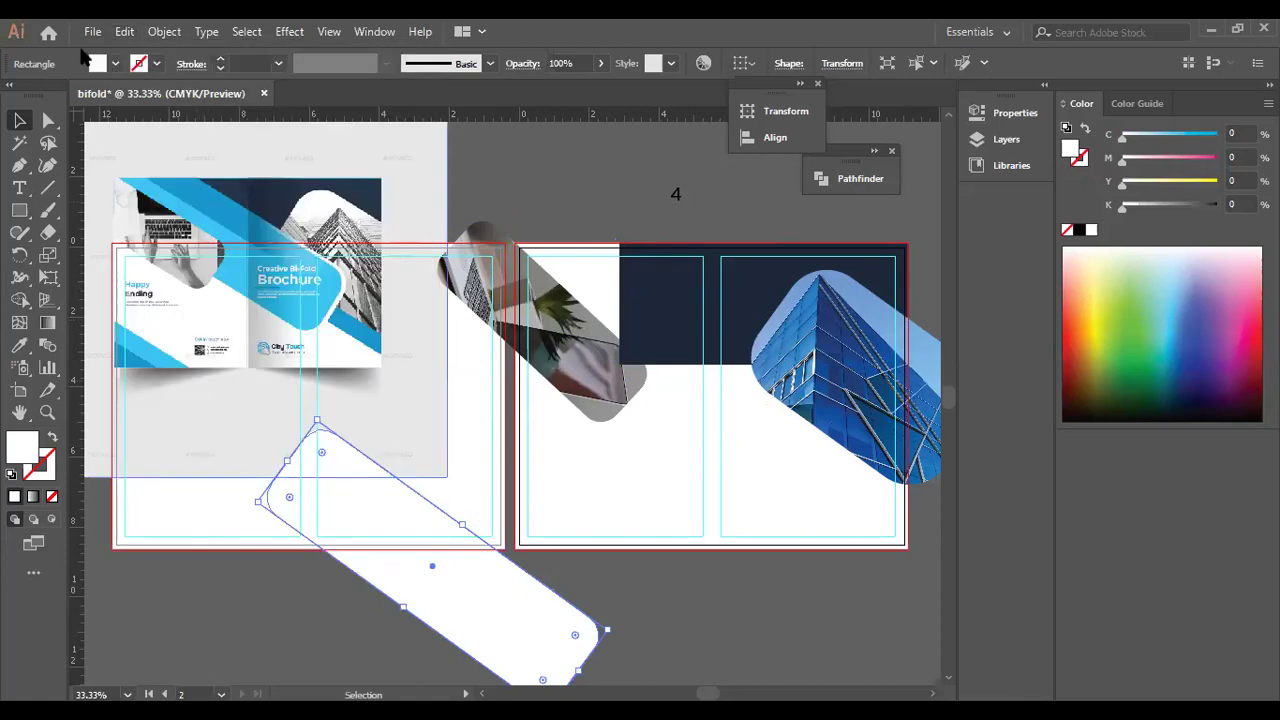
Fill the pasted copy with the reference's blue and scale it down slightly so the white shape frames it.
left_click(21, 343)
left_click(150, 190)
left_click(20, 121)
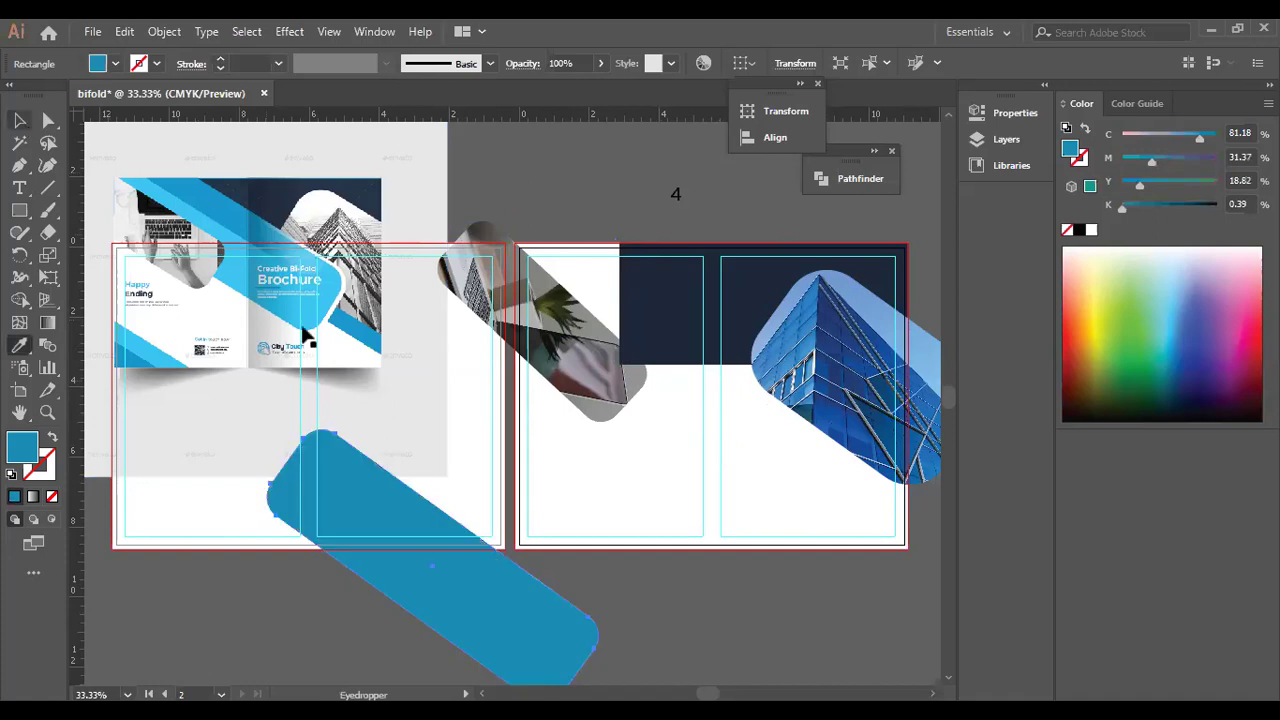
left_click(416, 499)
left_click_drag(465, 524, 462, 532)
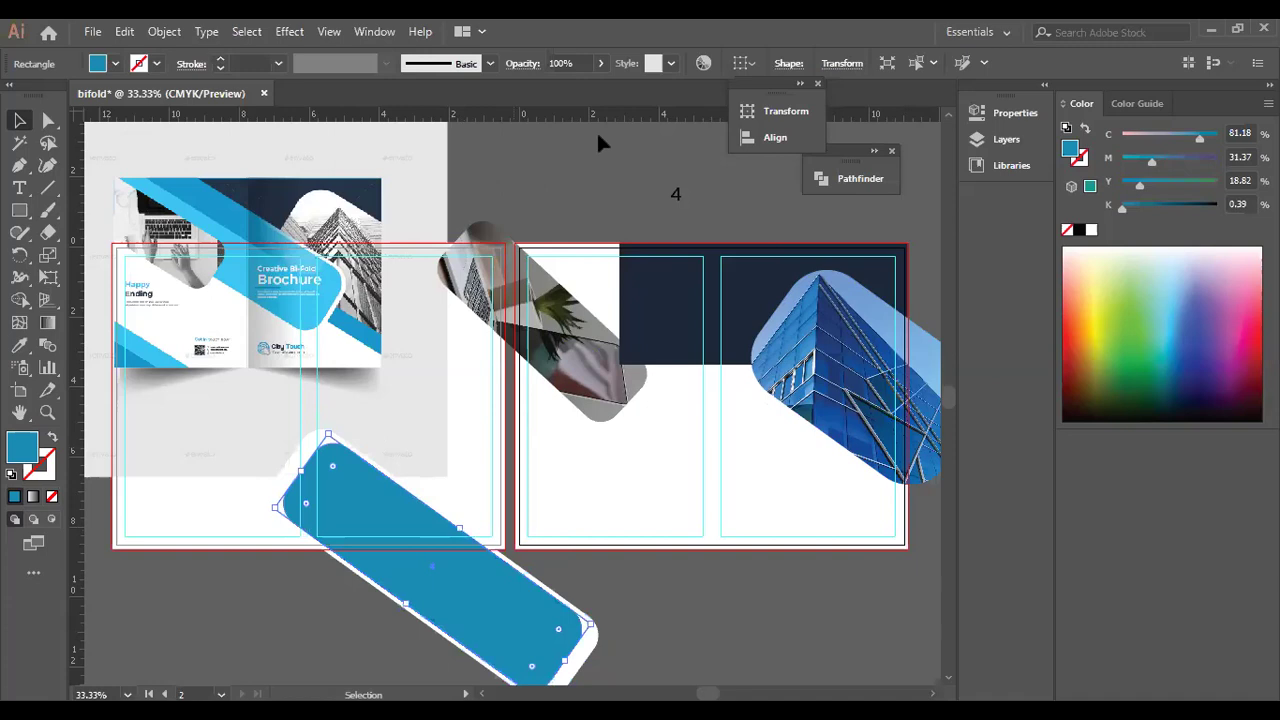
scroll(580, 525, "down", 3)
scroll(582, 528, "down", 2)
left_click_drag(580, 524, 574, 528)
scroll(574, 527, "up", 1)
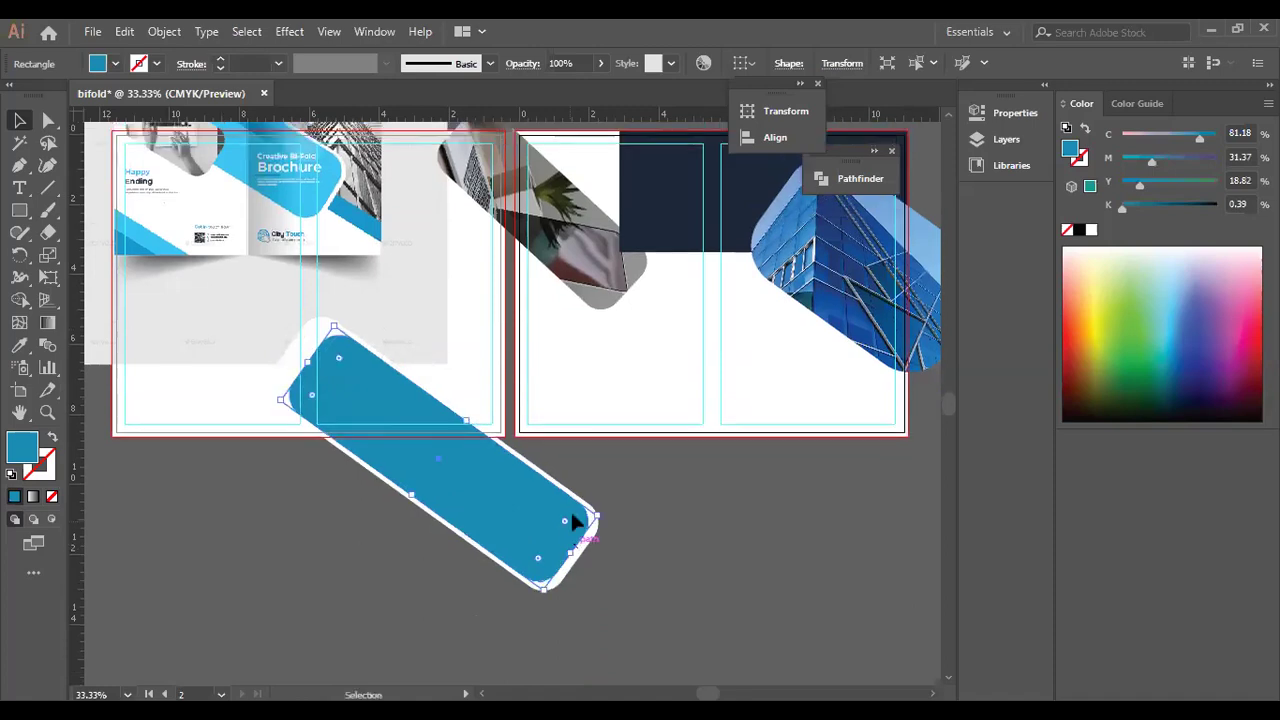
scroll(574, 524, "up", 3)
scroll(500, 600, "up", 1)
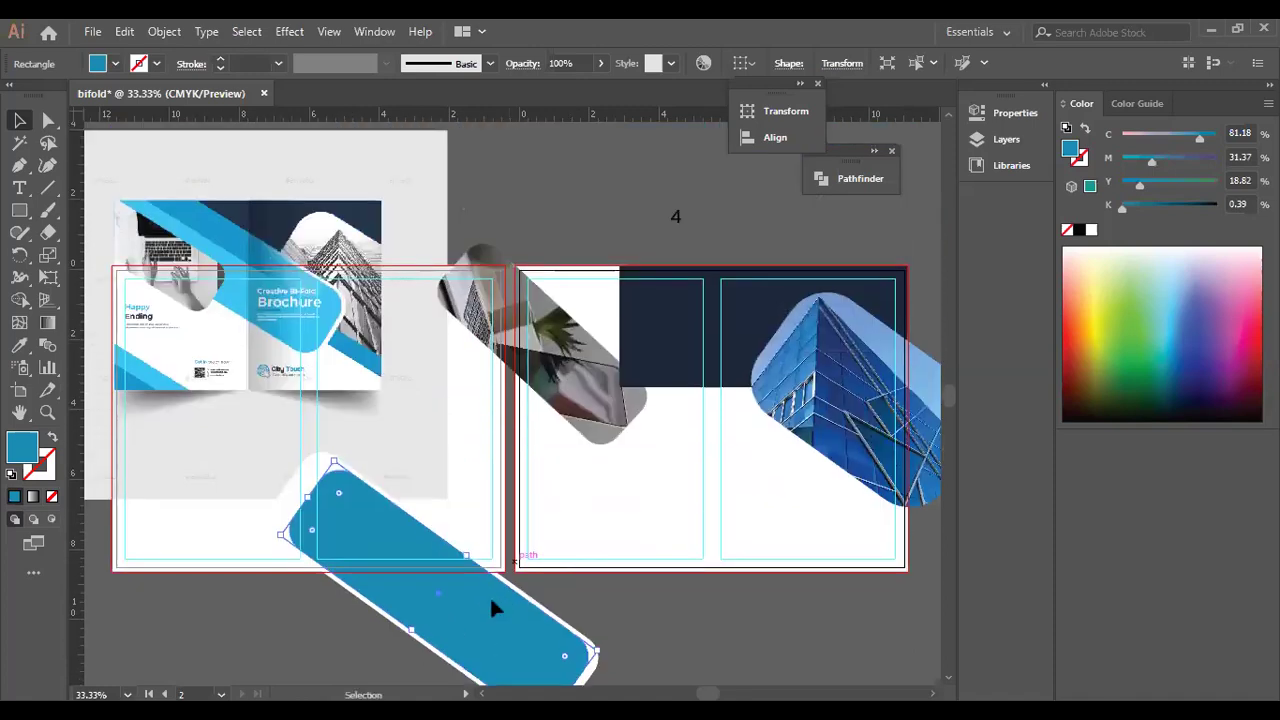
Move the smaller blue shape onto the cover spread, over the navy rectangle and laptop photo, and fill it with the reference's white.
left_click_drag(520, 588, 765, 402)
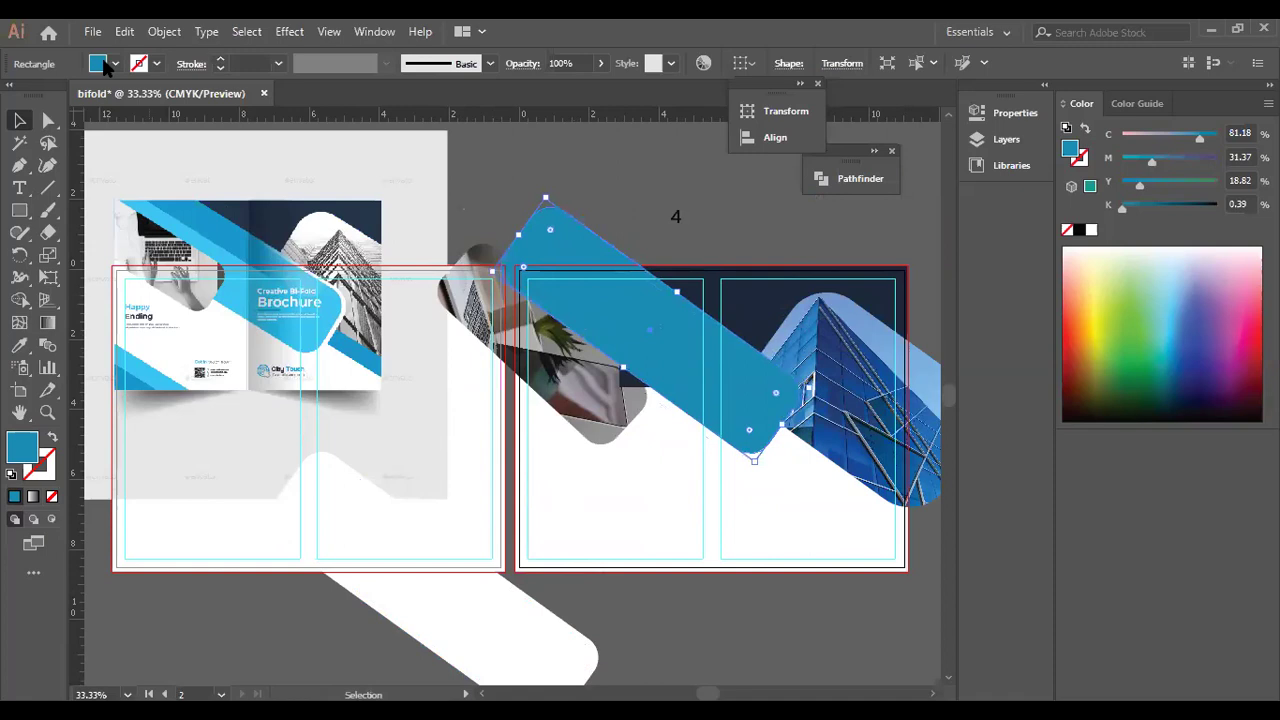
left_click(19, 345)
left_click(224, 330)
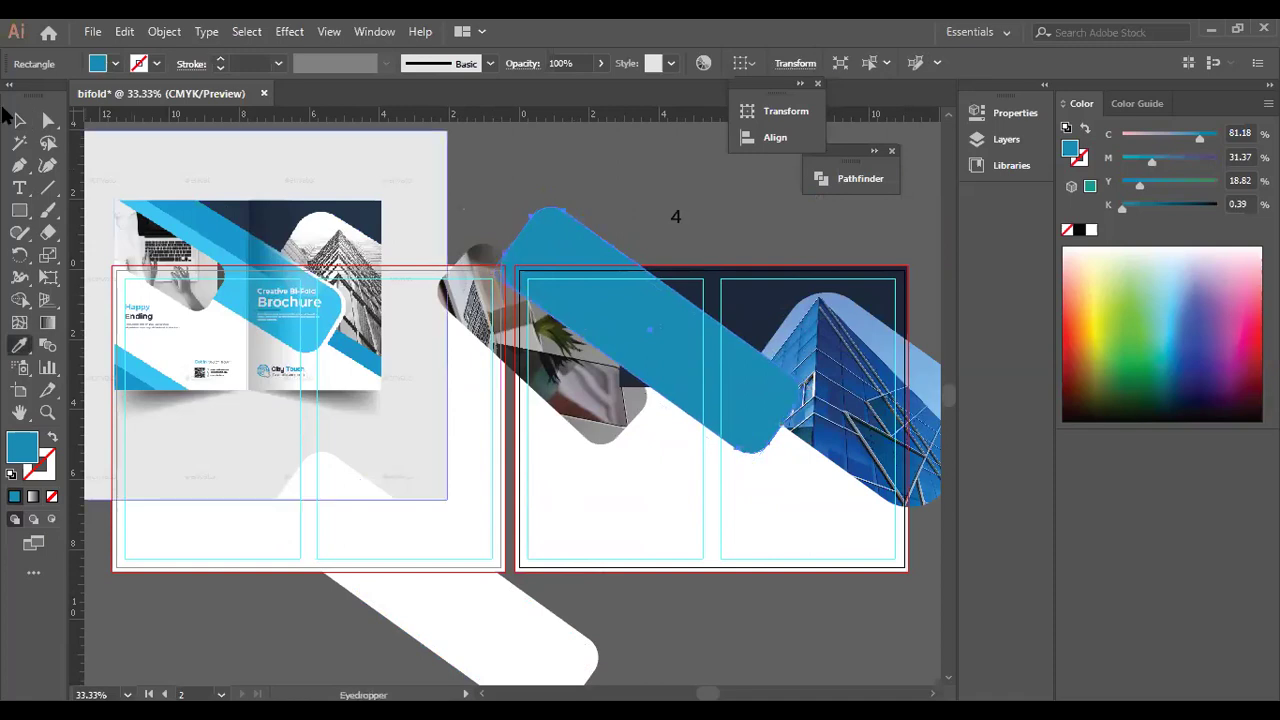
left_click(19, 121)
Scale down the remaining white rounded shape proportionally and fill it with the bright blue sampled from the reference's diagonal band.
left_click(470, 564)
mouse_move(458, 562)
left_mouse_down()
mouse_move(454, 543)
mouse_move(450, 558)
left_mouse_up()
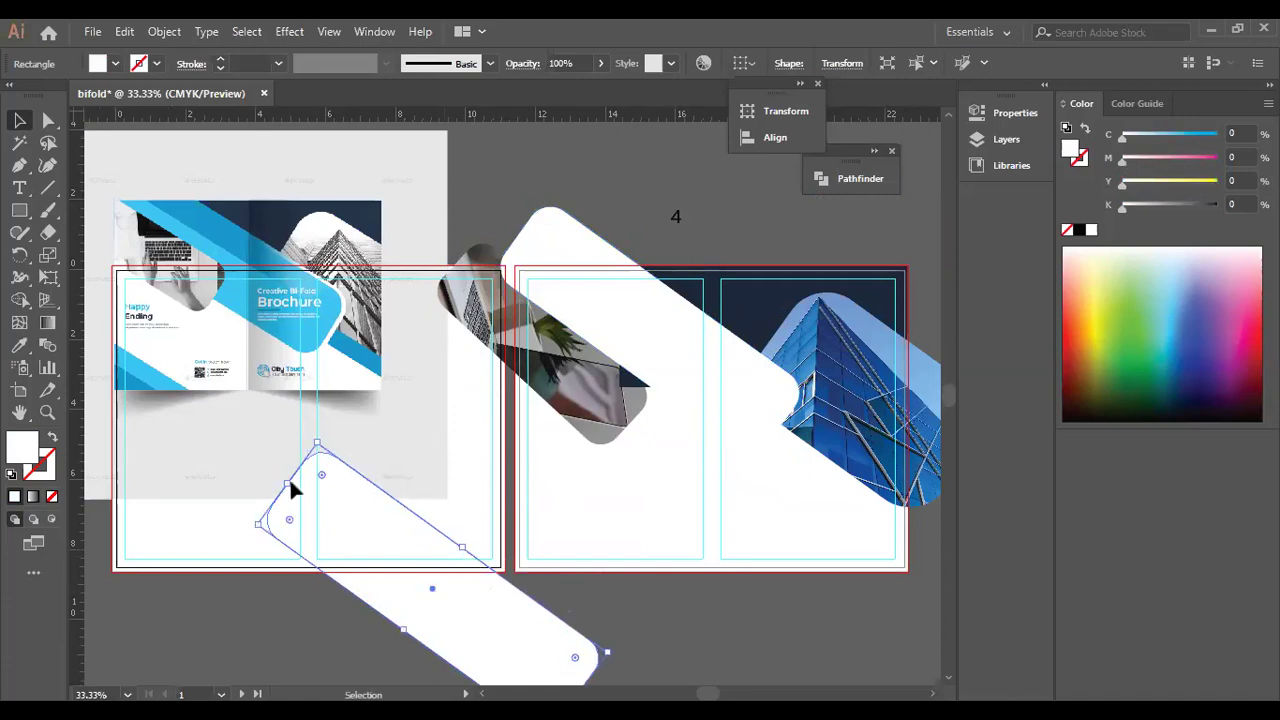
left_click_drag(289, 478, 345, 524)
left_click(16, 350)
left_click(234, 257)
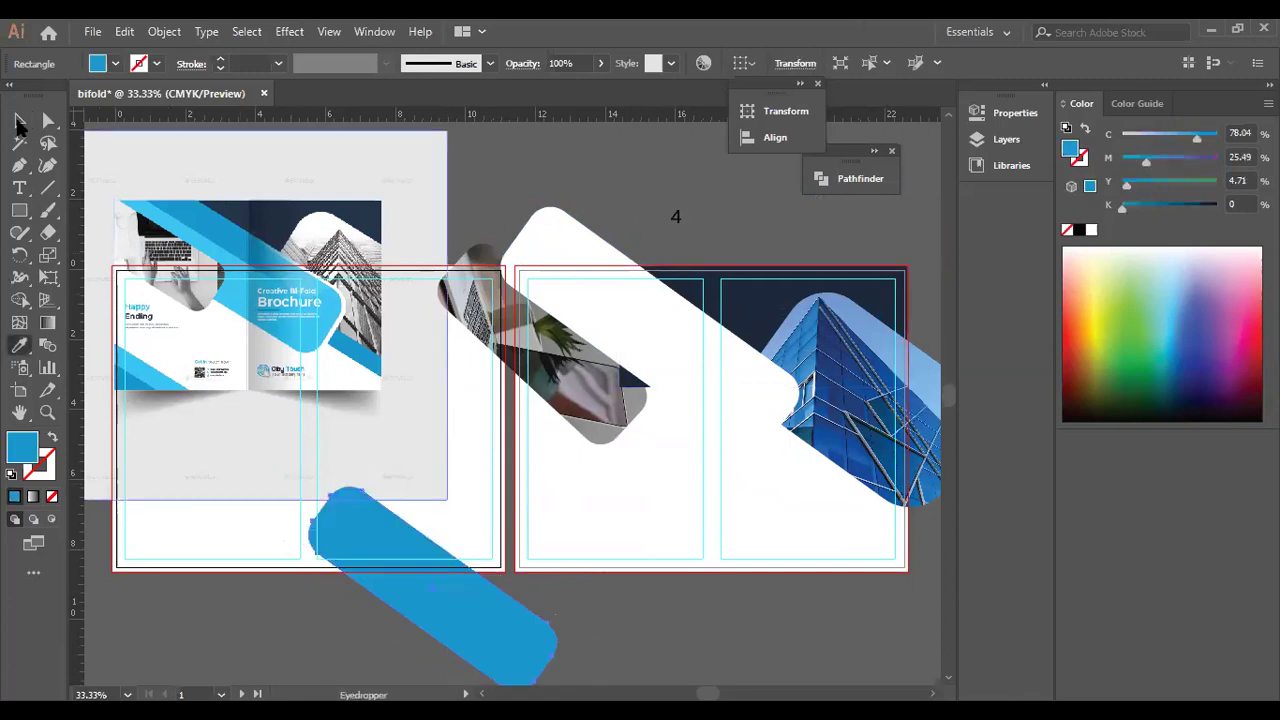
left_click(18, 119)
Move the bright blue shape over the white diagonal on the cover spread and bring it to the front.
left_click_drag(504, 657, 703, 373)
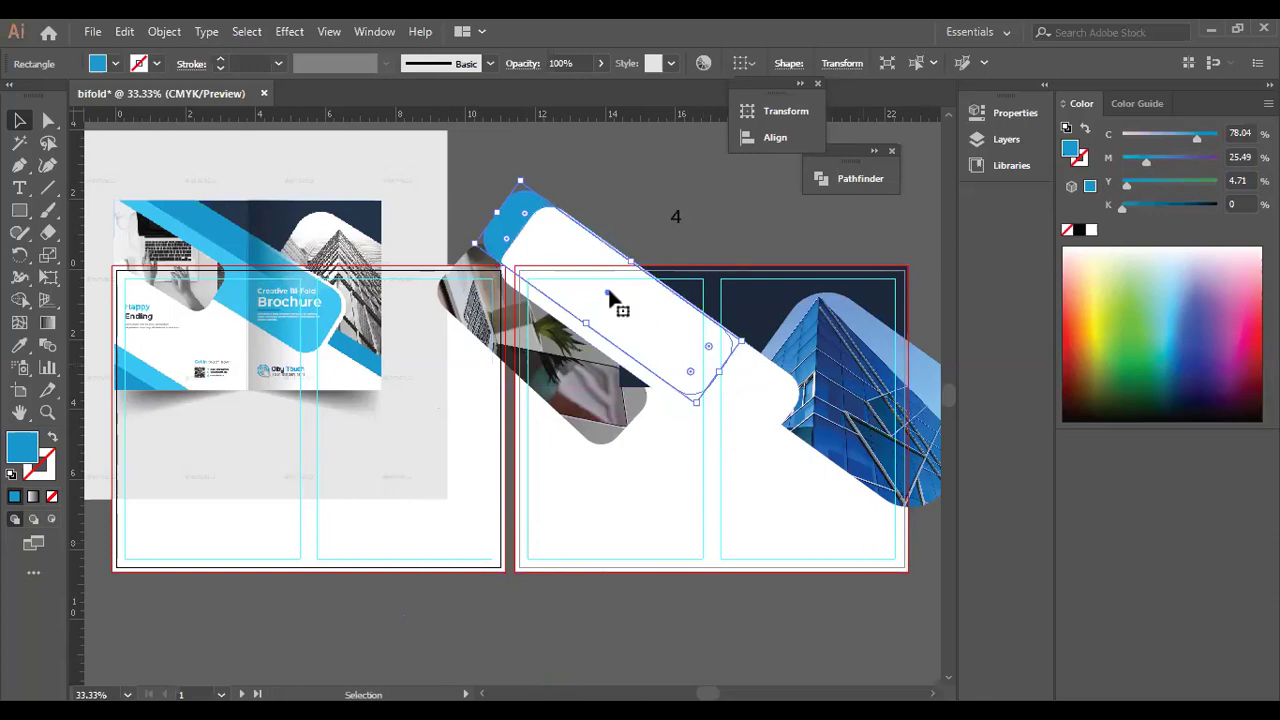
right_click(611, 294)
mouse_move(700, 605)
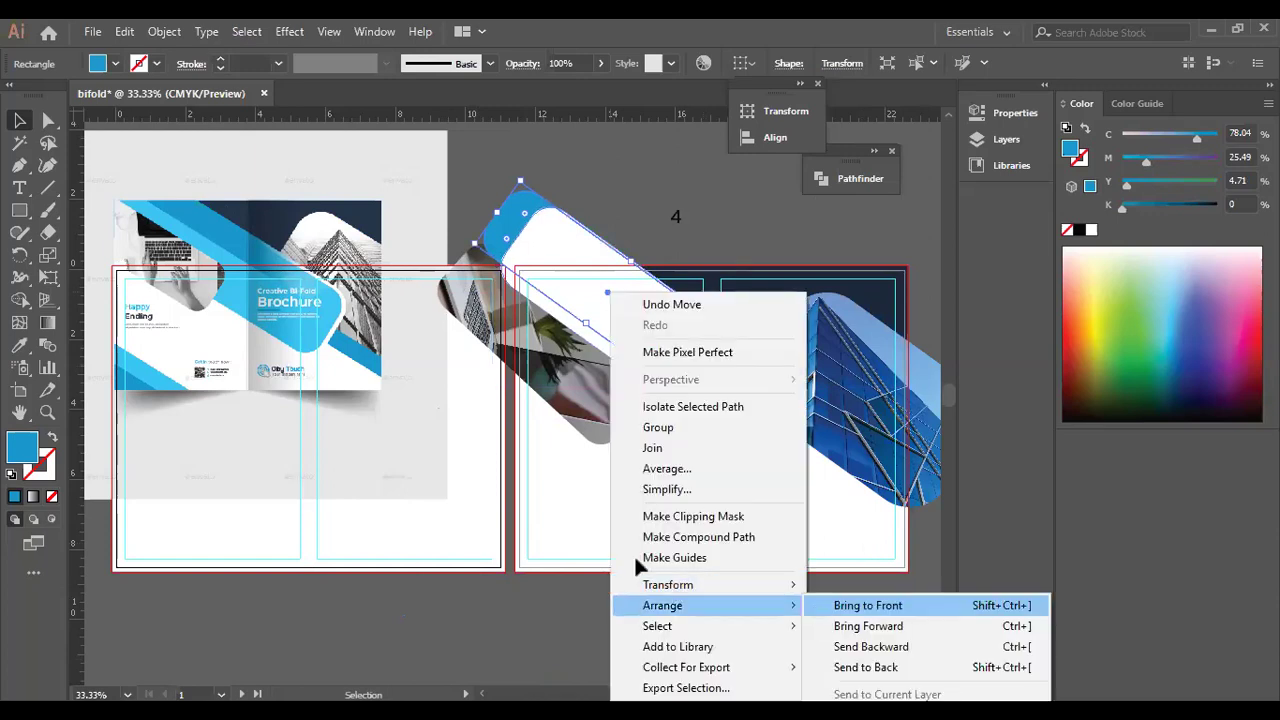
left_click(868, 605)
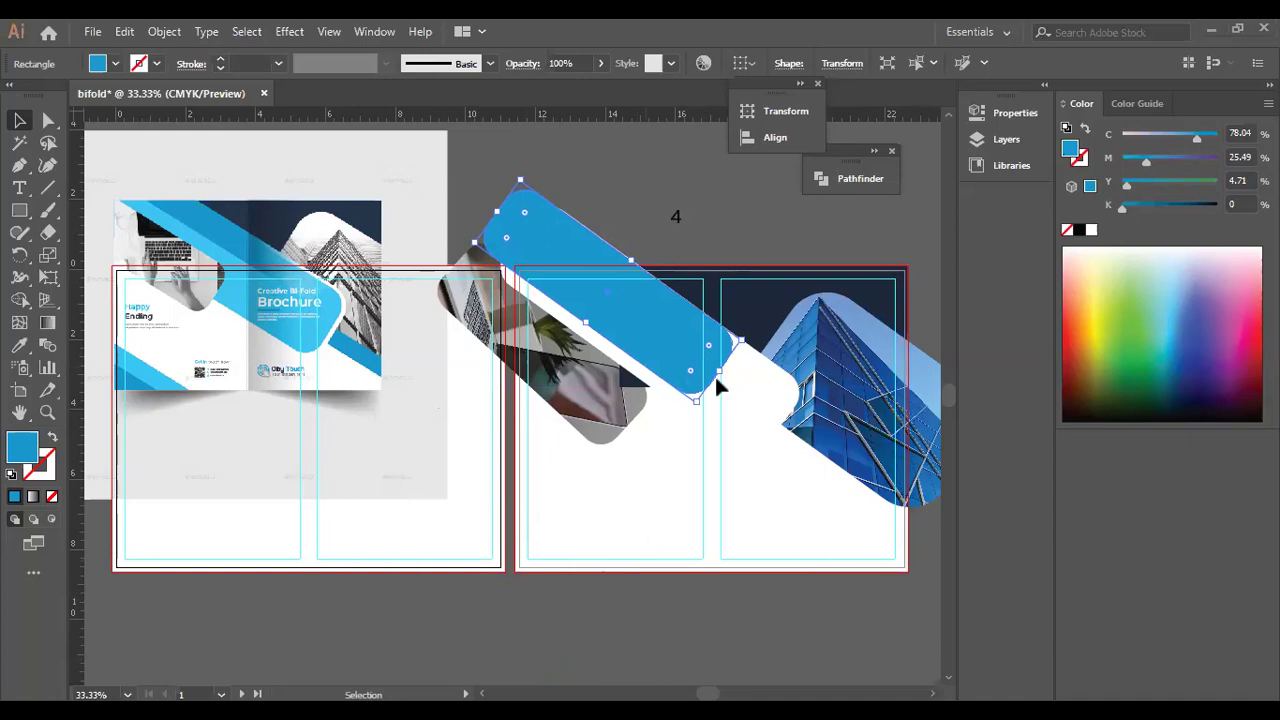
Lengthen and slim the blue shape to fit inside the white diagonal, and rotate it to a slightly steeper angle.
left_click_drag(718, 373, 782, 415)
left_click_drag(654, 287, 652, 290)
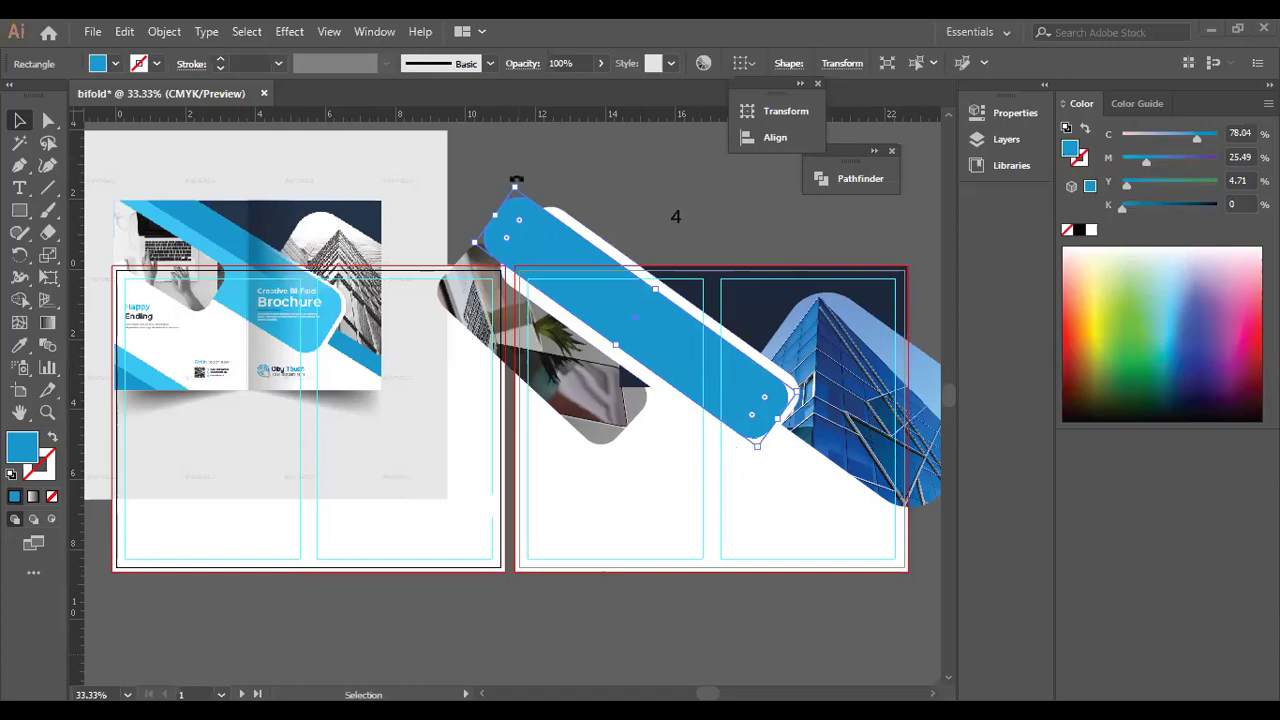
left_click_drag(742, 428, 746, 368)
left_click_drag(537, 143, 512, 150)
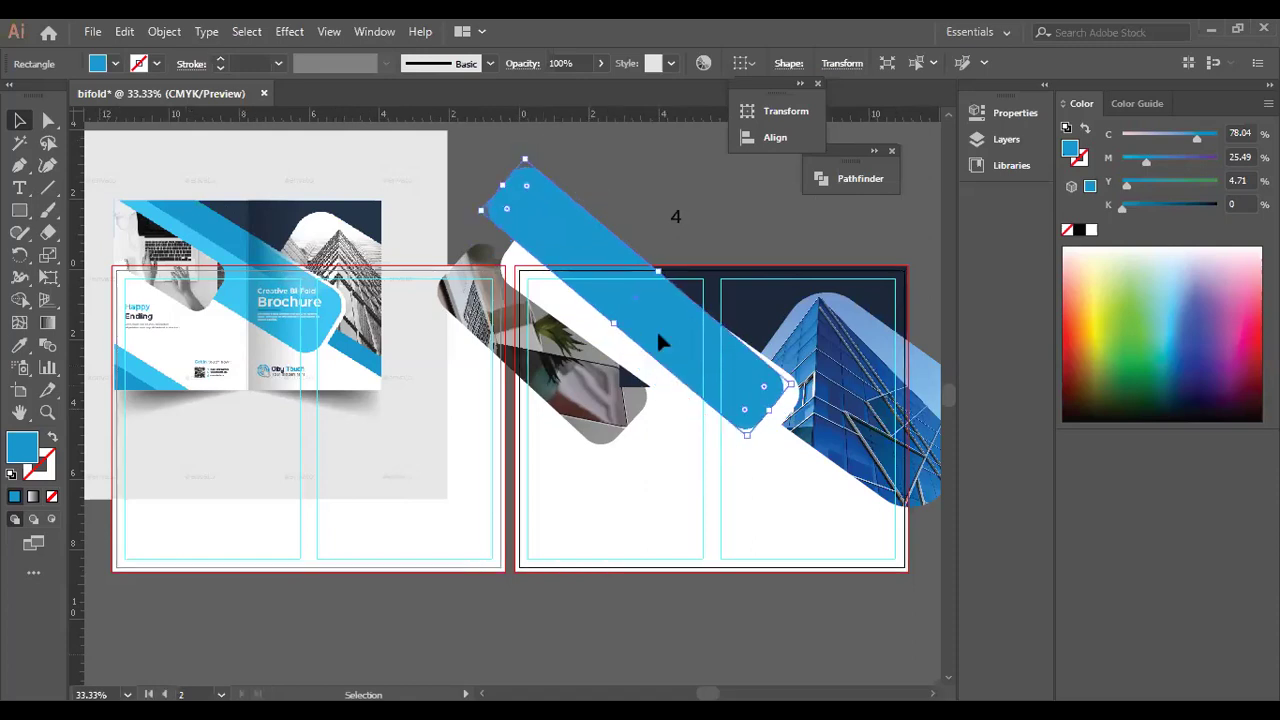
mouse_move(697, 338)
left_mouse_down()
mouse_move(689, 347)
mouse_move(700, 347)
left_mouse_up()
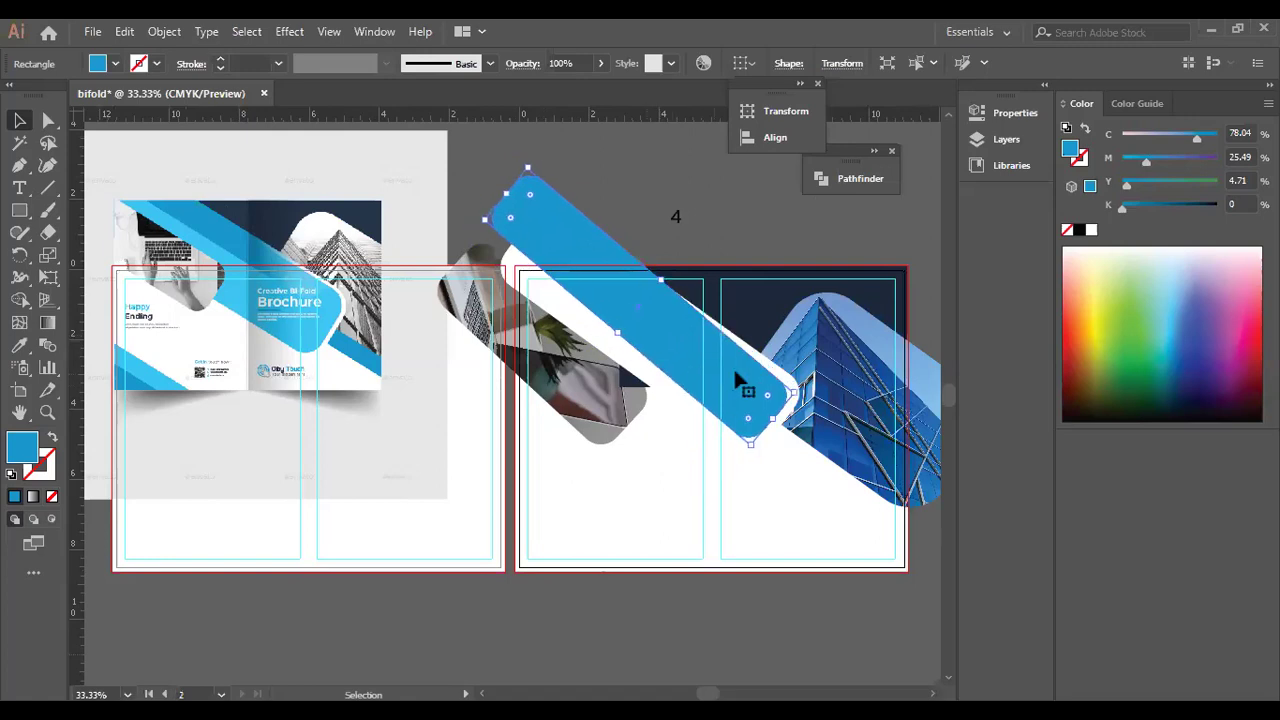
Move the white and blue rounded shapes down between the two spreads, keeping the blue one on top of the white.
key("a")
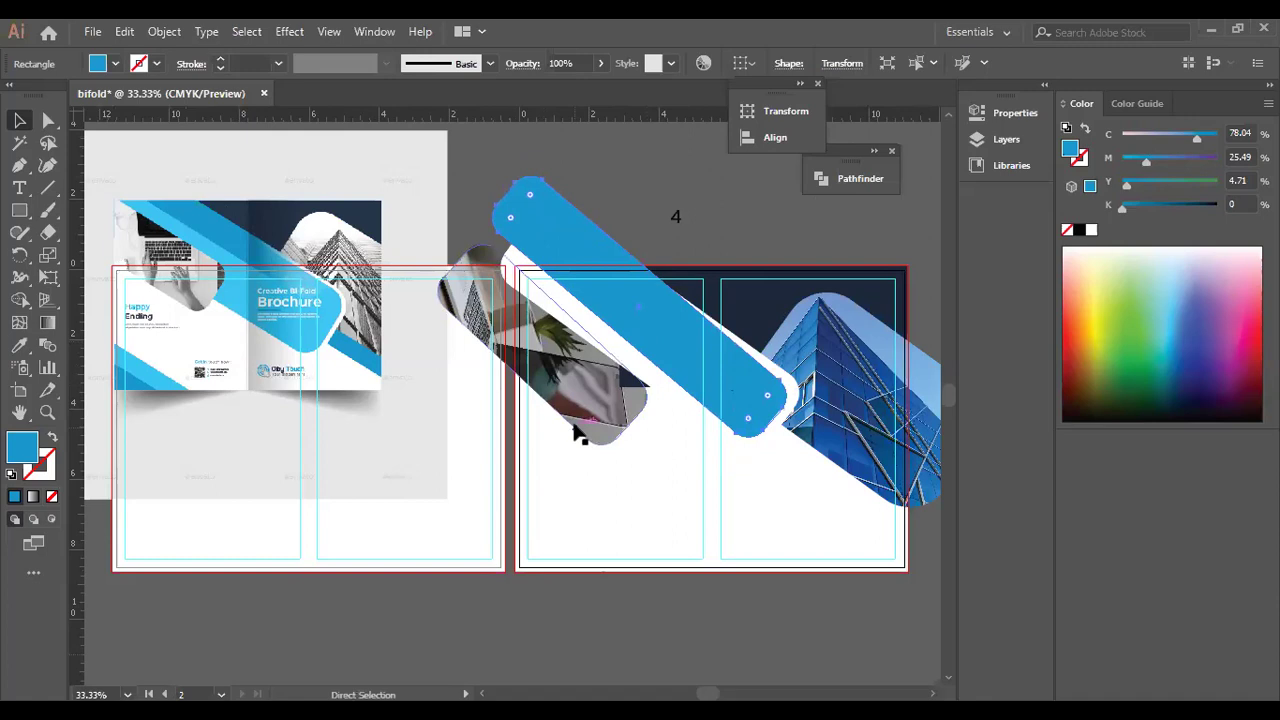
key("v")
left_click_drag(683, 405, 583, 641)
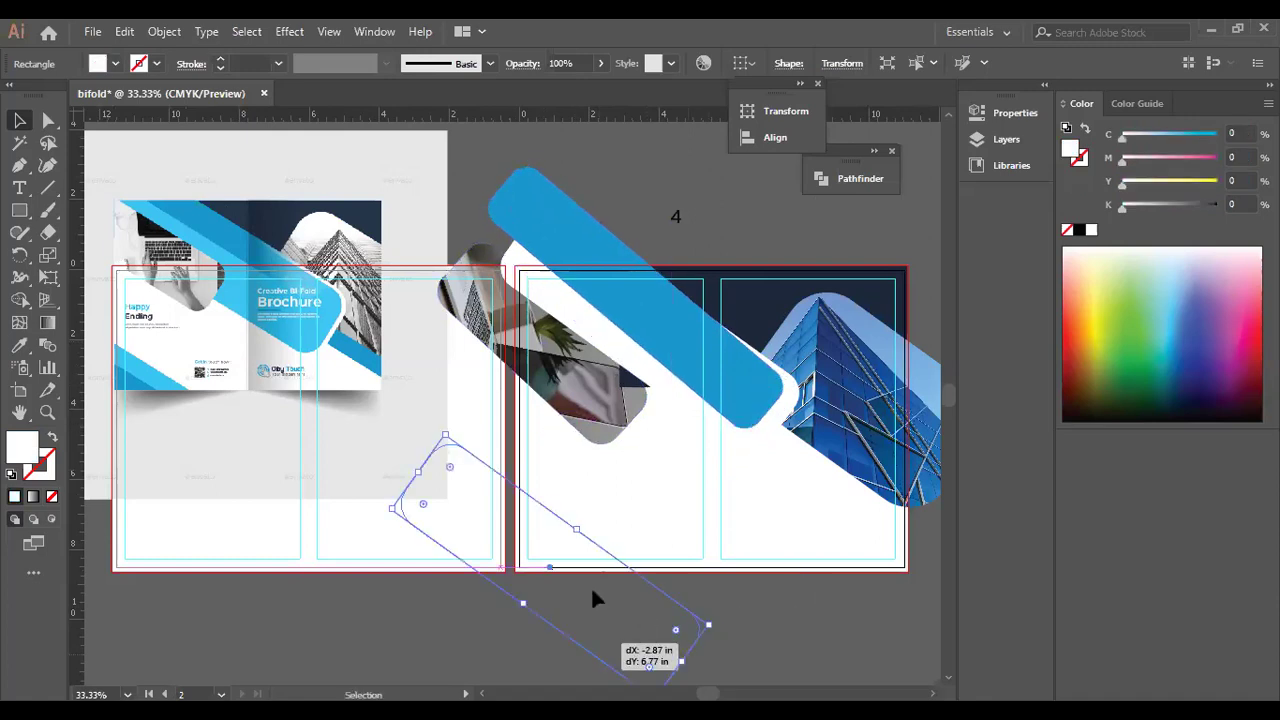
left_click_drag(593, 598, 597, 569)
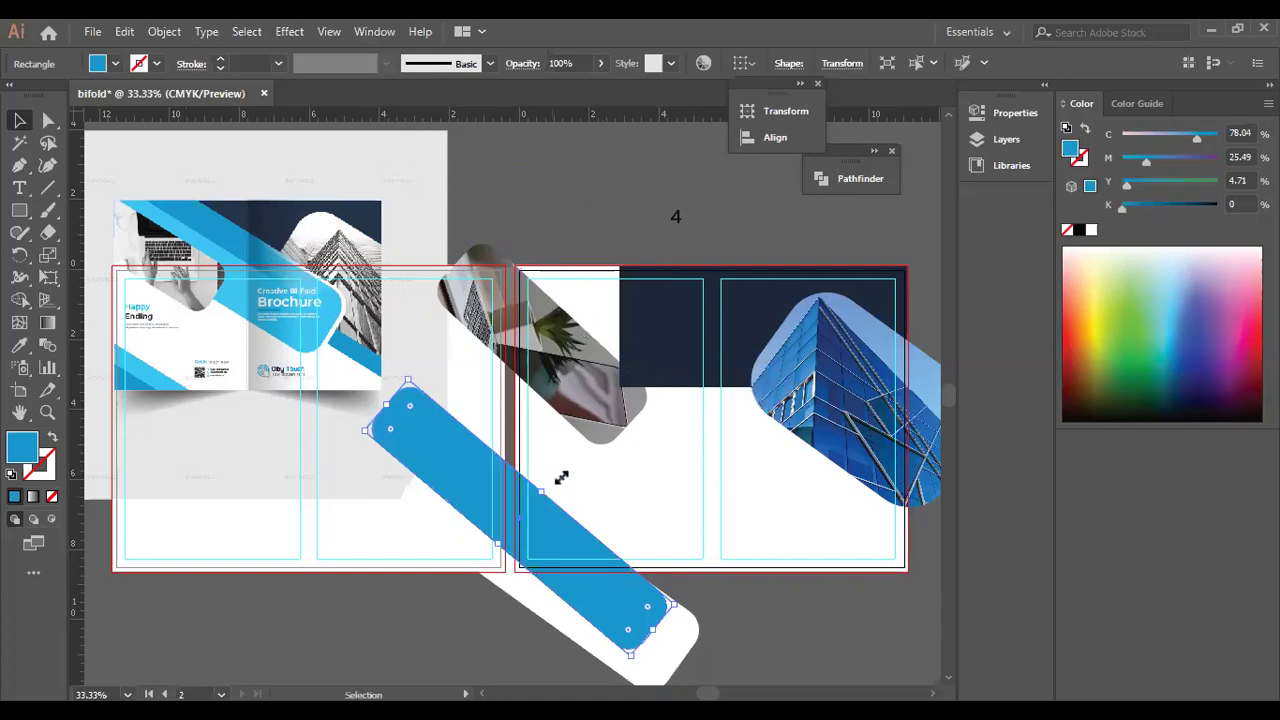
Widen the blue shape to nearly match the white one and adjust its rotation and position over it.
left_click_drag(527, 522, 597, 606)
left_click_drag(532, 571, 535, 576)
left_click_drag(680, 630, 685, 626)
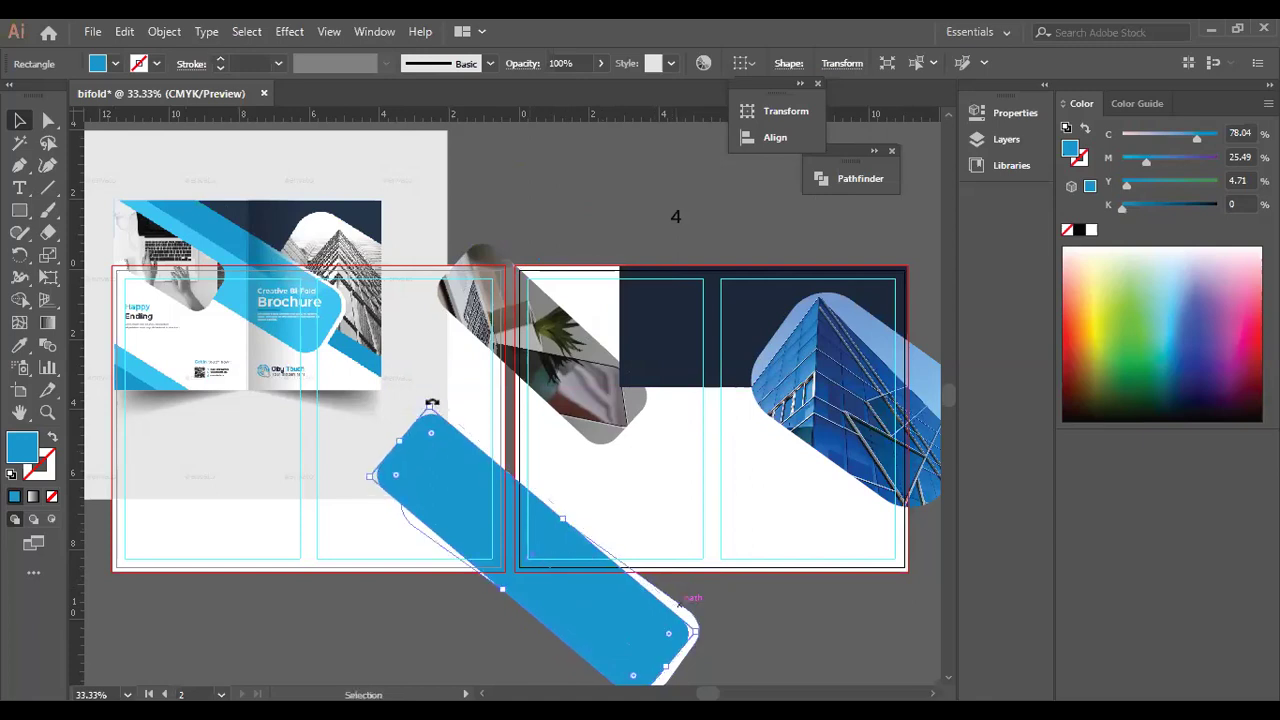
left_click_drag(443, 393, 451, 388)
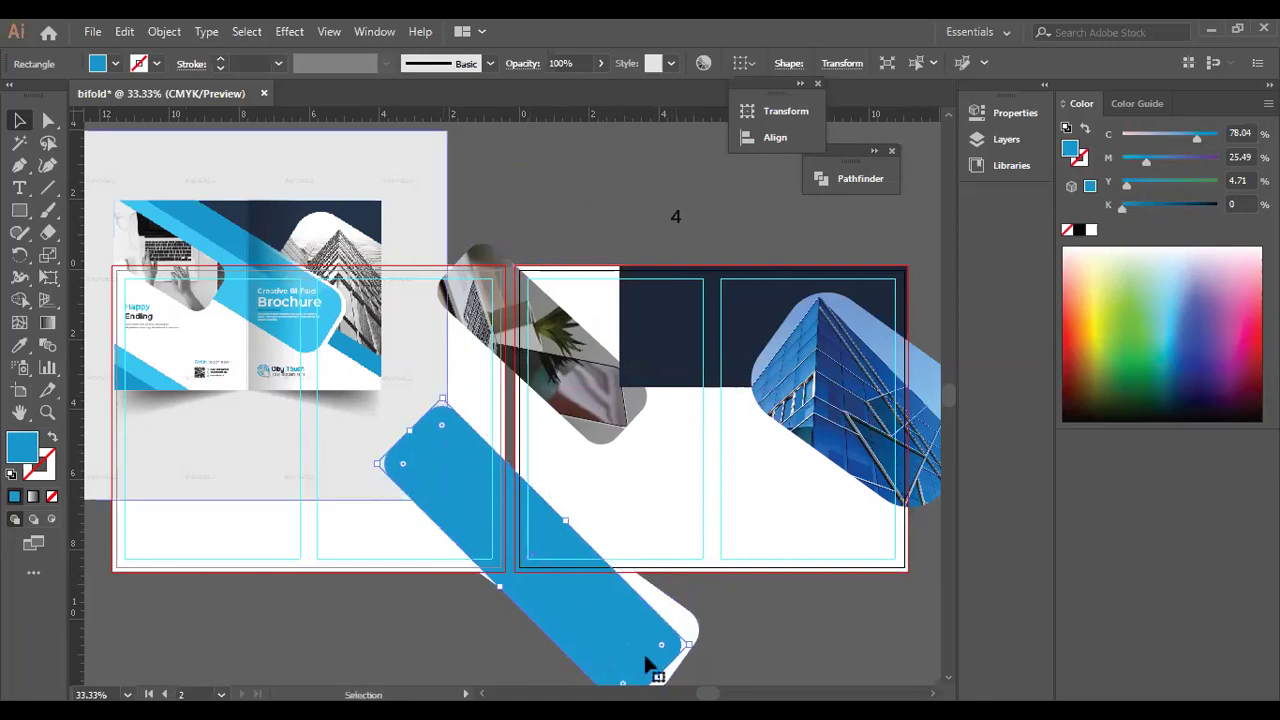
mouse_move(692, 637)
left_mouse_down()
mouse_move(700, 626)
mouse_move(701, 644)
left_mouse_up()
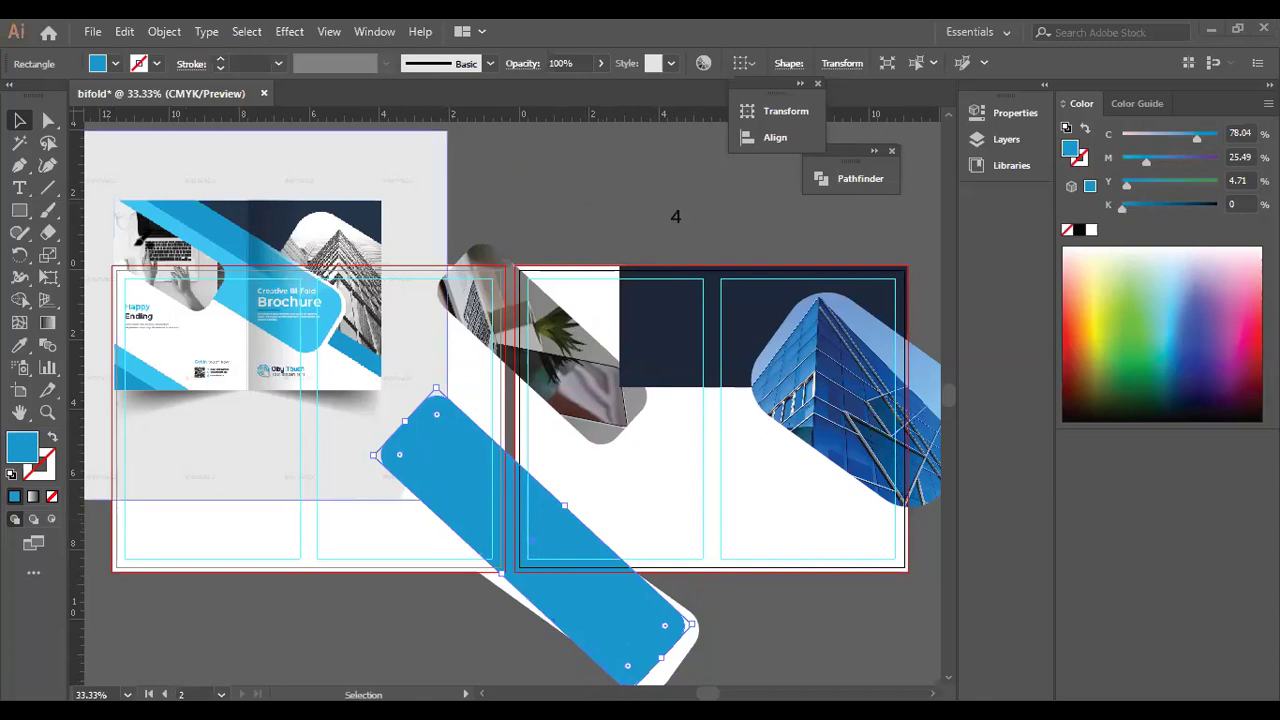
left_click(47, 210)
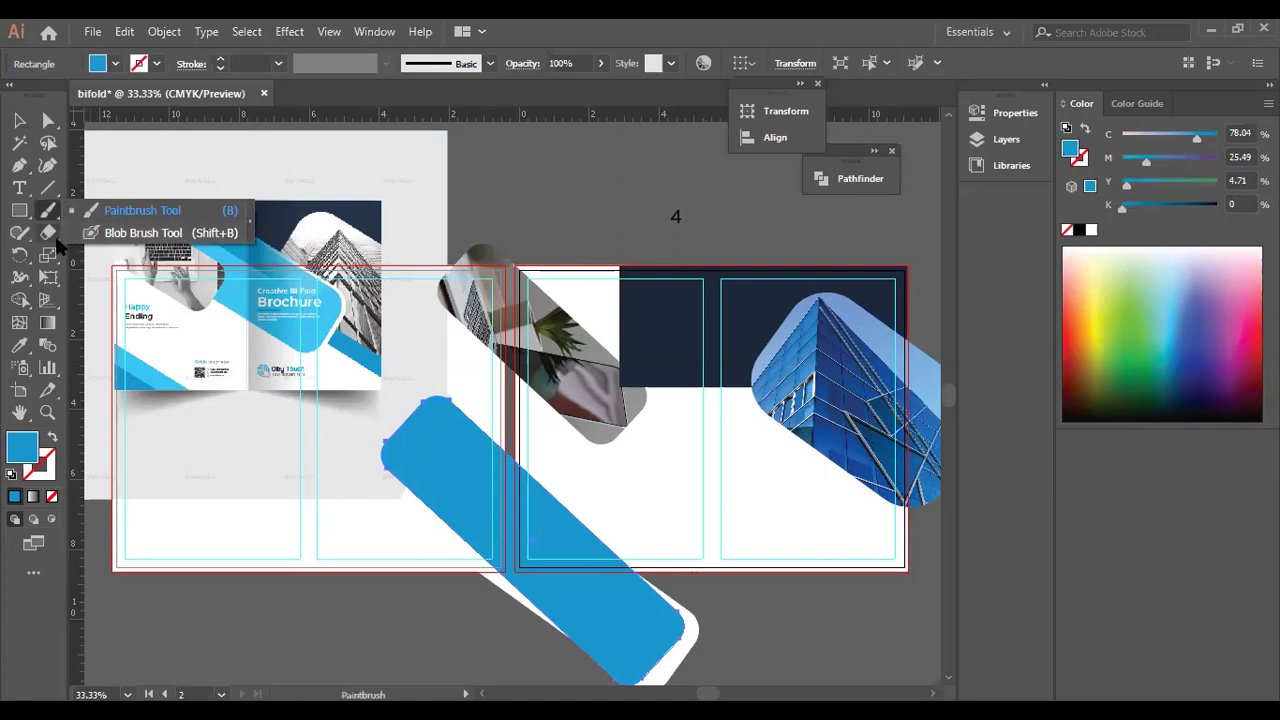
left_click(50, 233)
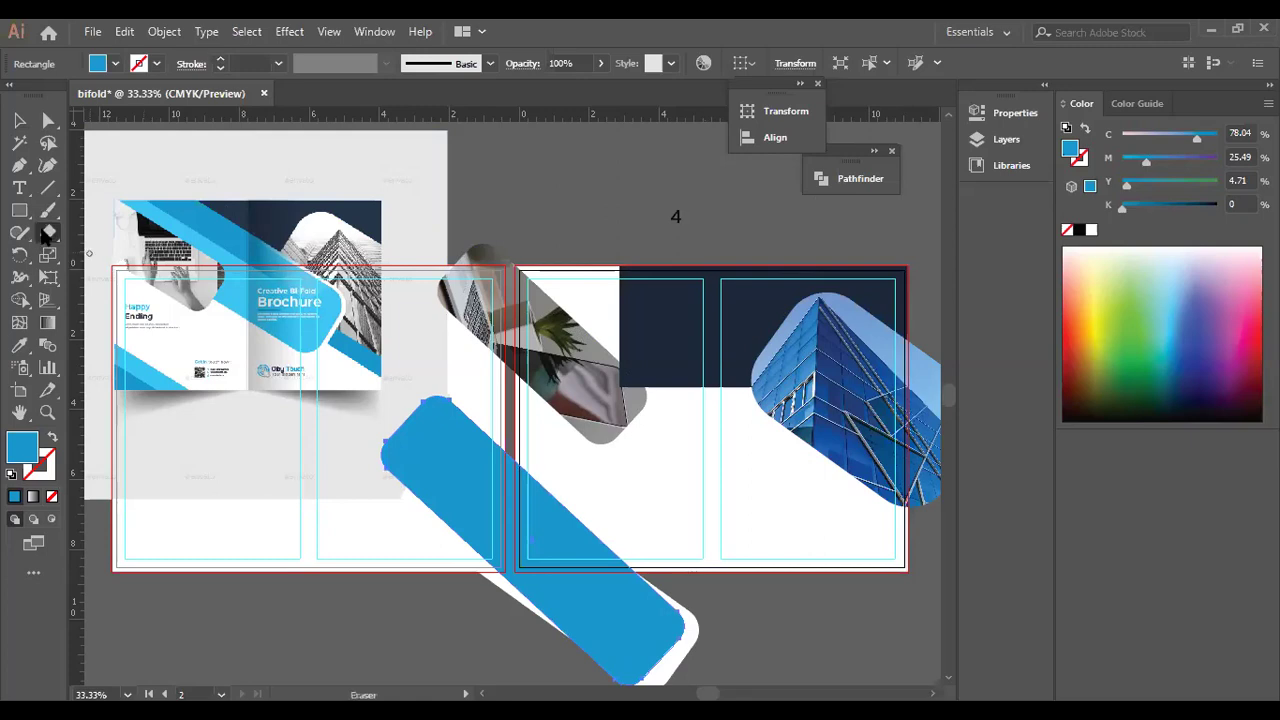
key("c")
left_click(723, 351)
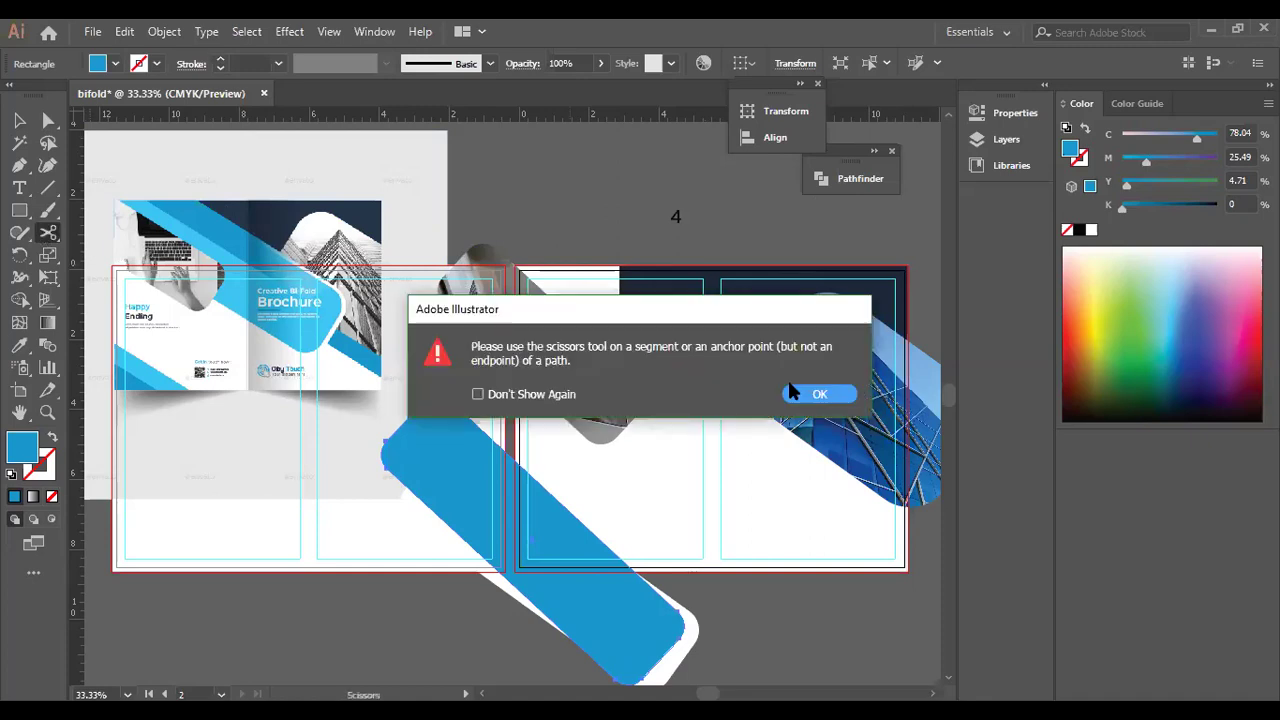
key("Return")
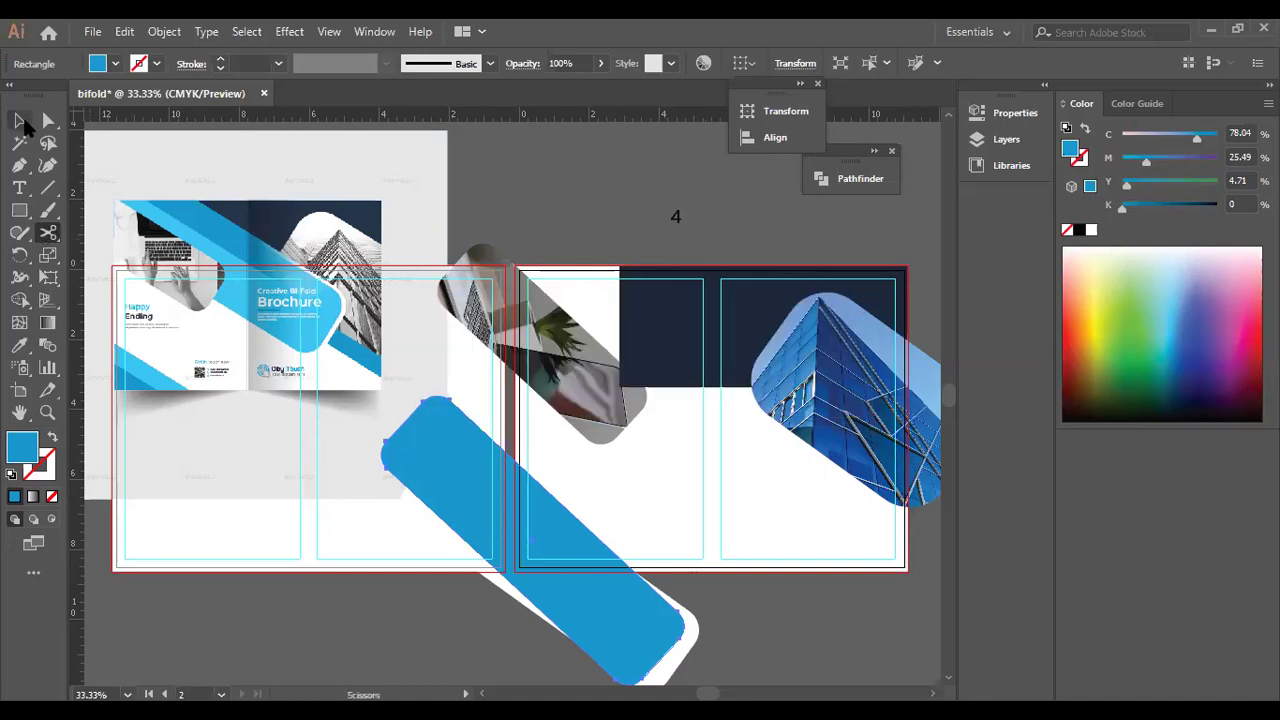
left_click(20, 121)
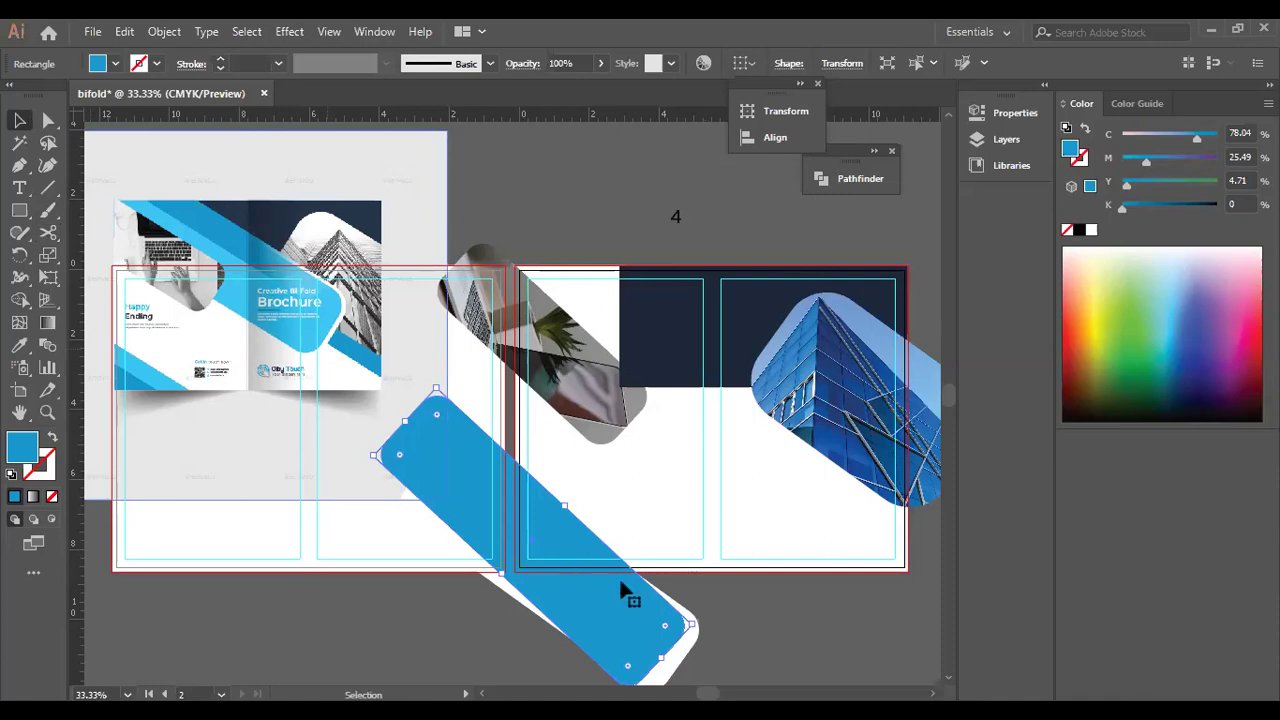
Move the blue shape up onto the cover spread, then place the white shape below the spread and rotate it nearly horizontal.
mouse_move(727, 390)
left_mouse_down()
mouse_move(674, 381)
mouse_move(673, 395)
mouse_move(721, 377)
left_mouse_up()
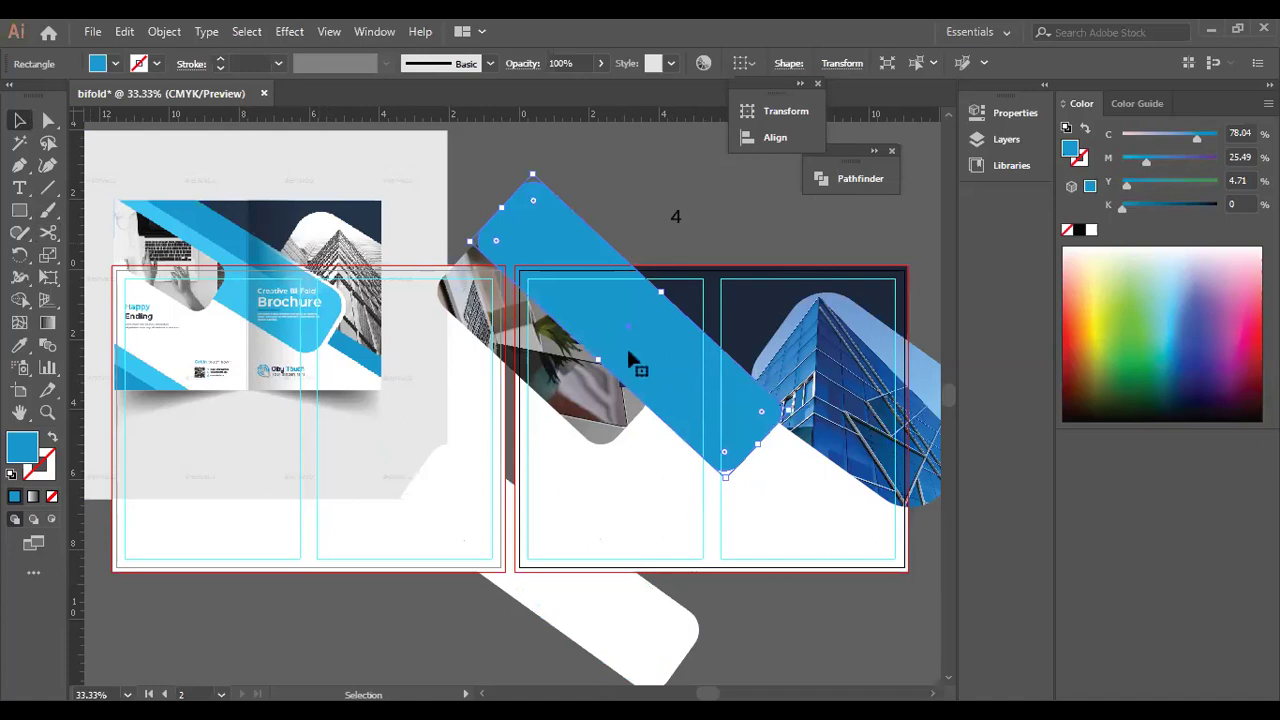
left_click_drag(626, 615, 640, 621)
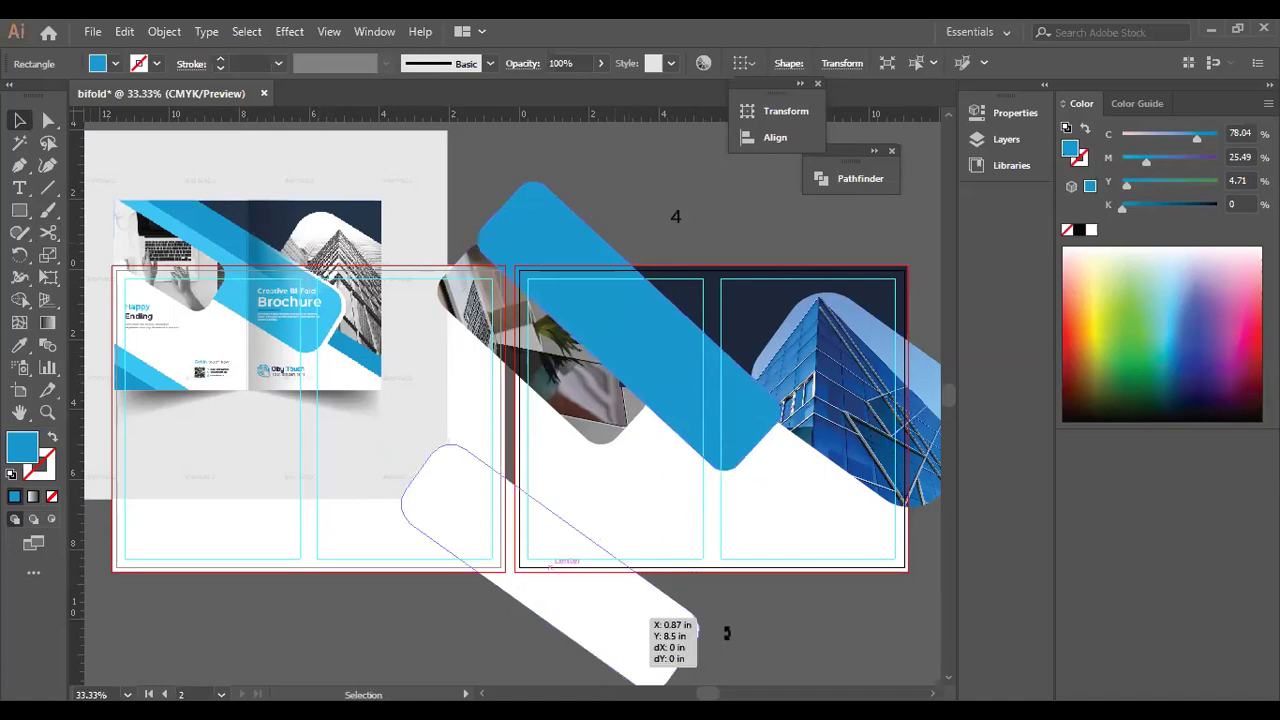
left_click_drag(778, 603, 780, 570)
left_click_drag(582, 622, 755, 651)
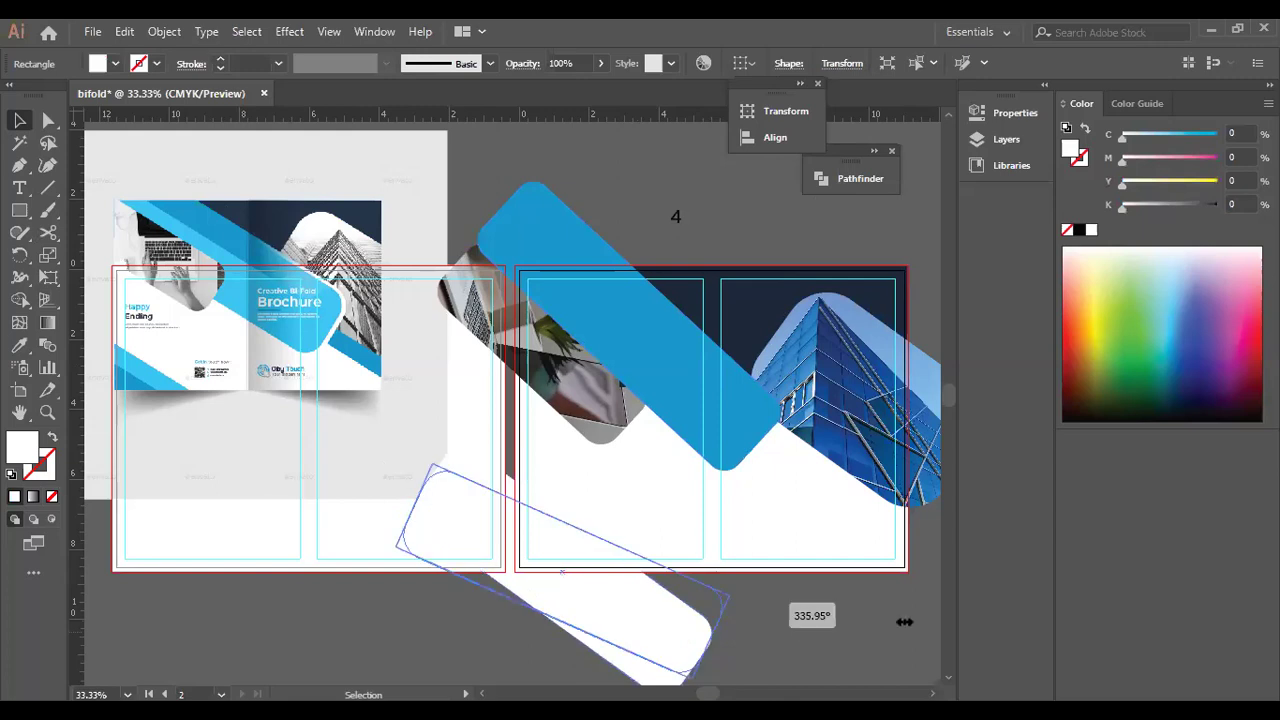
scroll(815, 512, "down", 2)
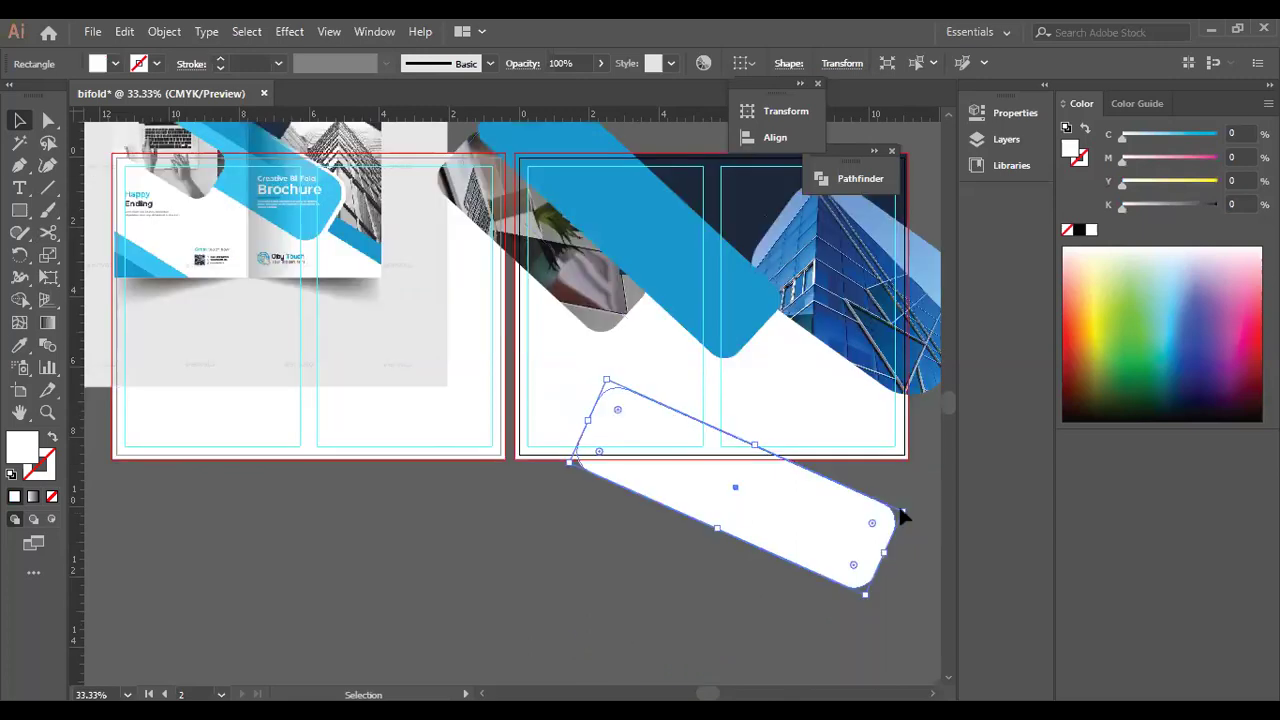
scroll(671, 409, "down", 2)
left_click_drag(671, 409, 623, 509)
left_click_drag(863, 517, 840, 437)
Move the blue shape over the other spread and straighten the white rounded rectangle to exactly horizontal.
scroll(711, 371, "up", 3)
left_click_drag(671, 572, 354, 557)
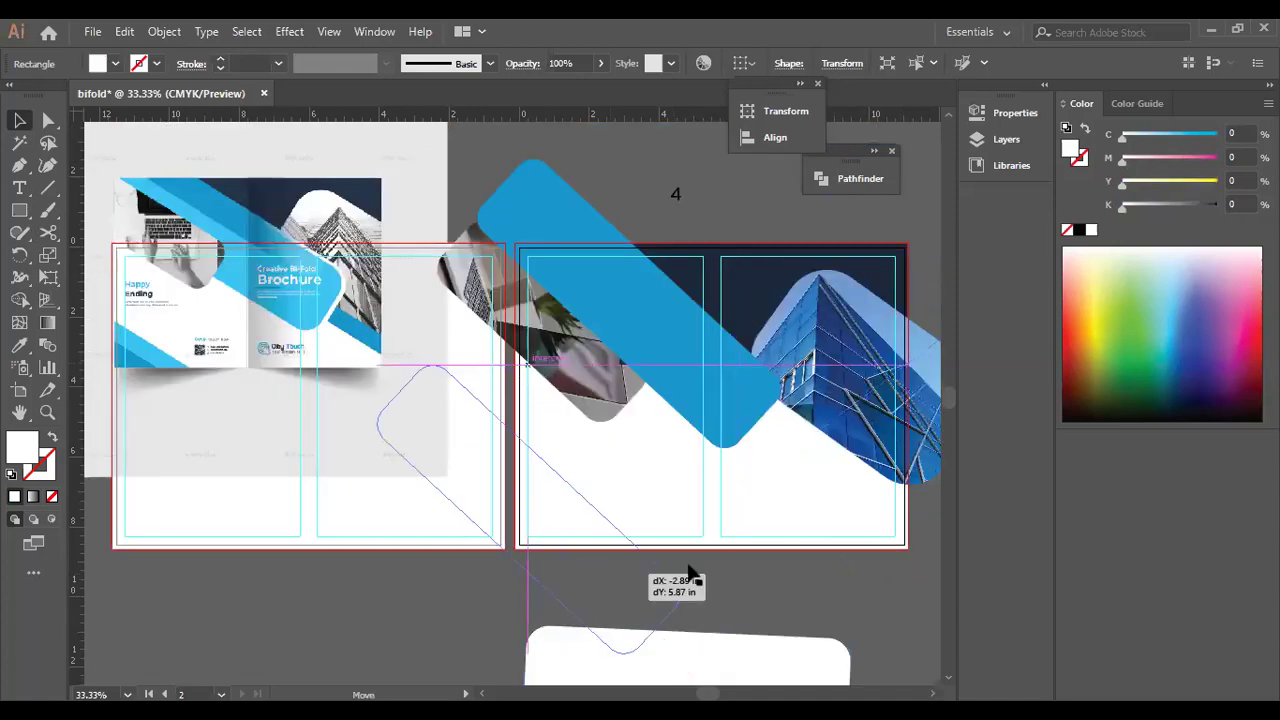
scroll(688, 565, "down", 3)
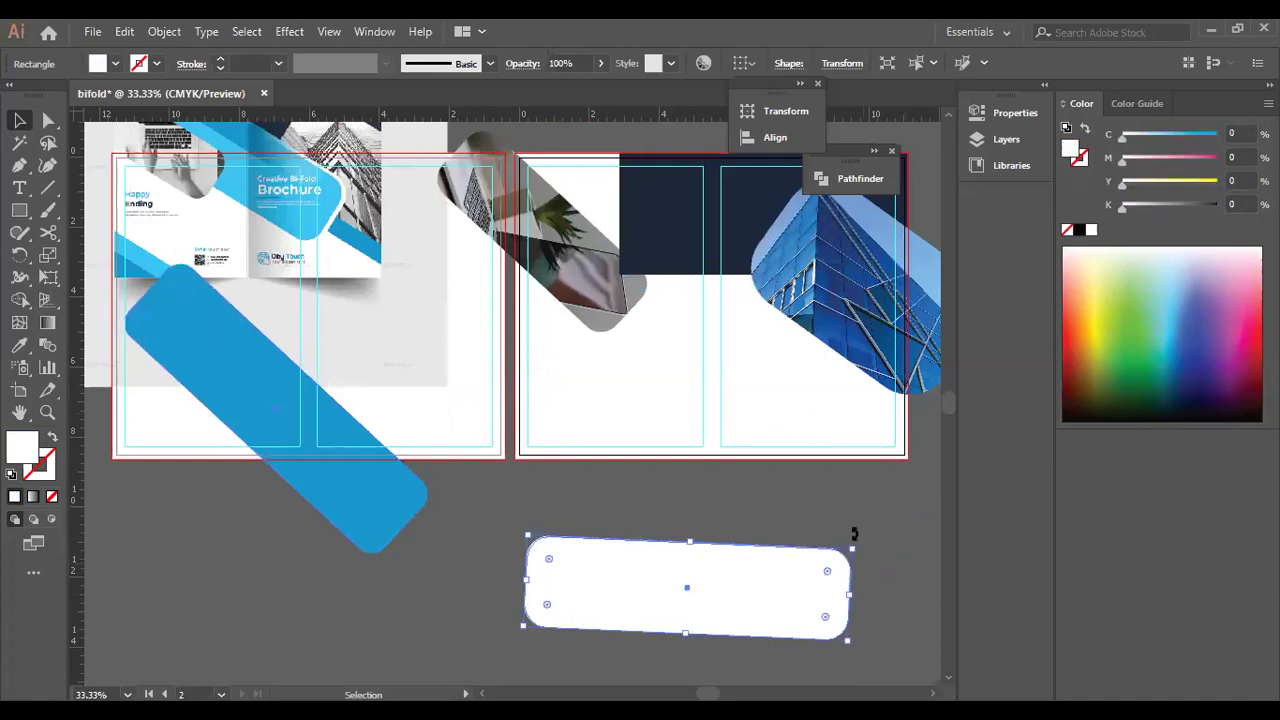
key("ctrl+z")
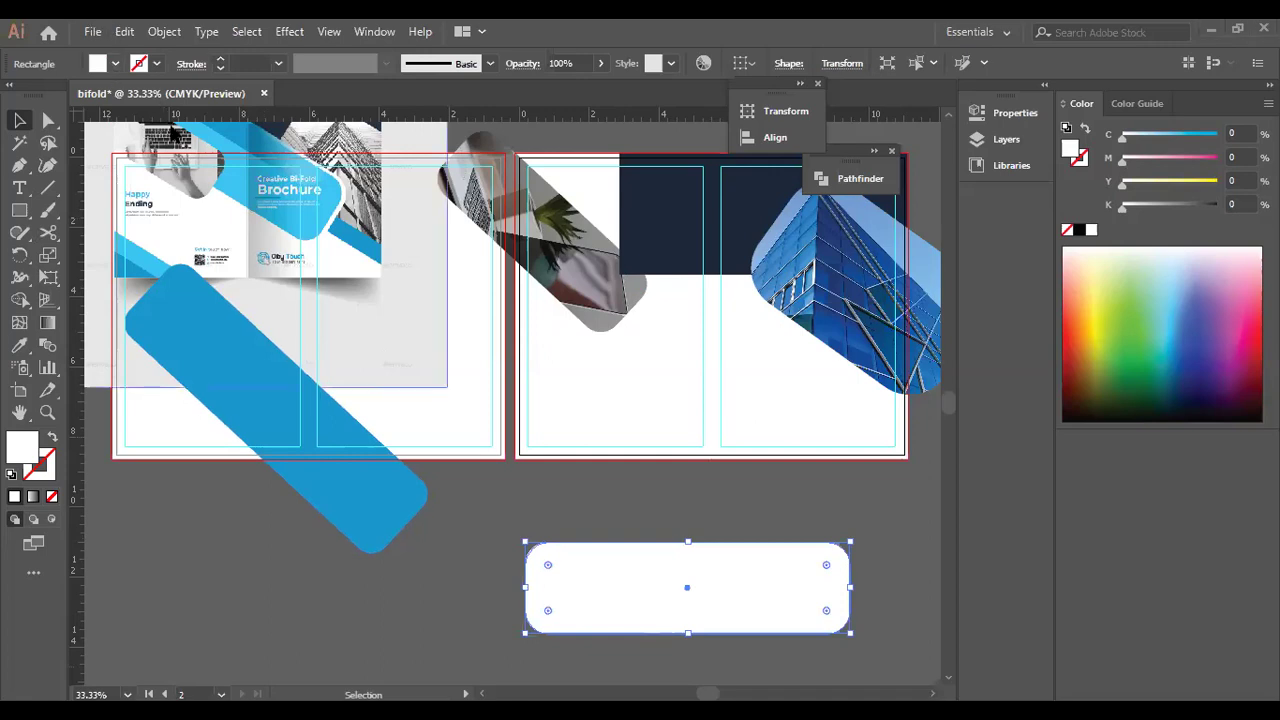
Duplicate the white rounded rectangle in place, fill the copy green, and shrink it slightly, leaving white along two edges.
left_click(115, 33)
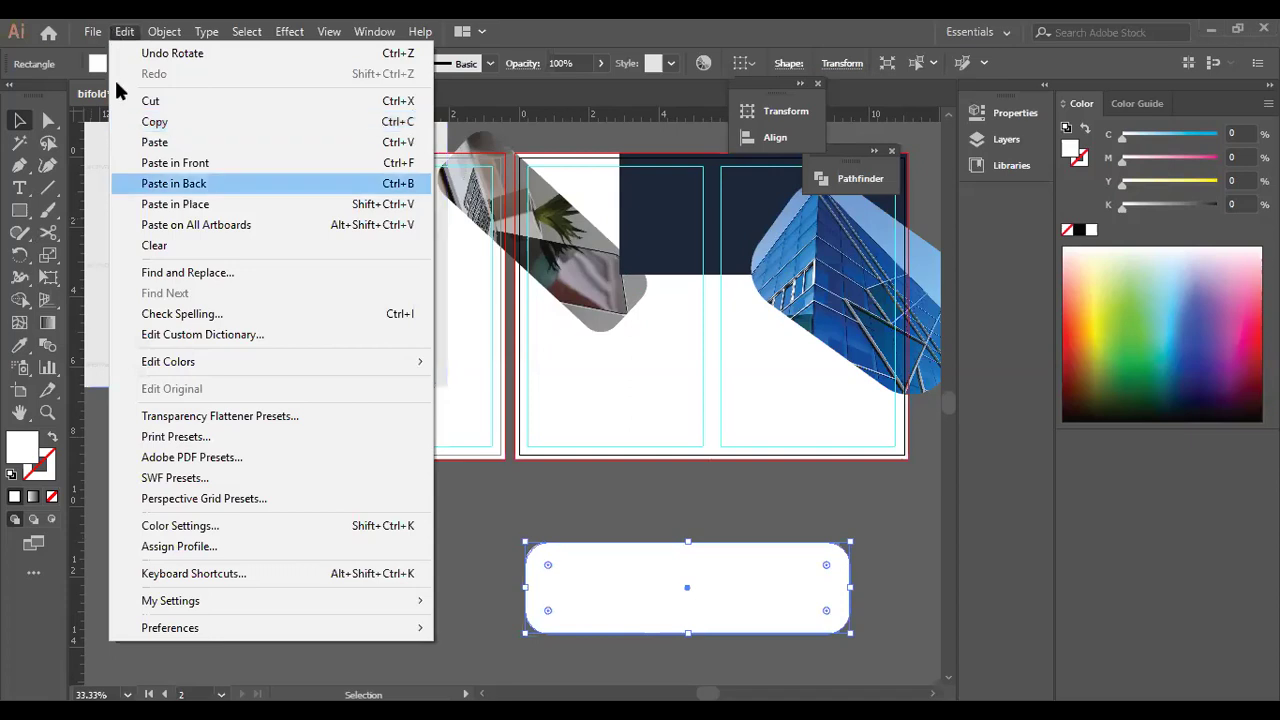
left_click(186, 186)
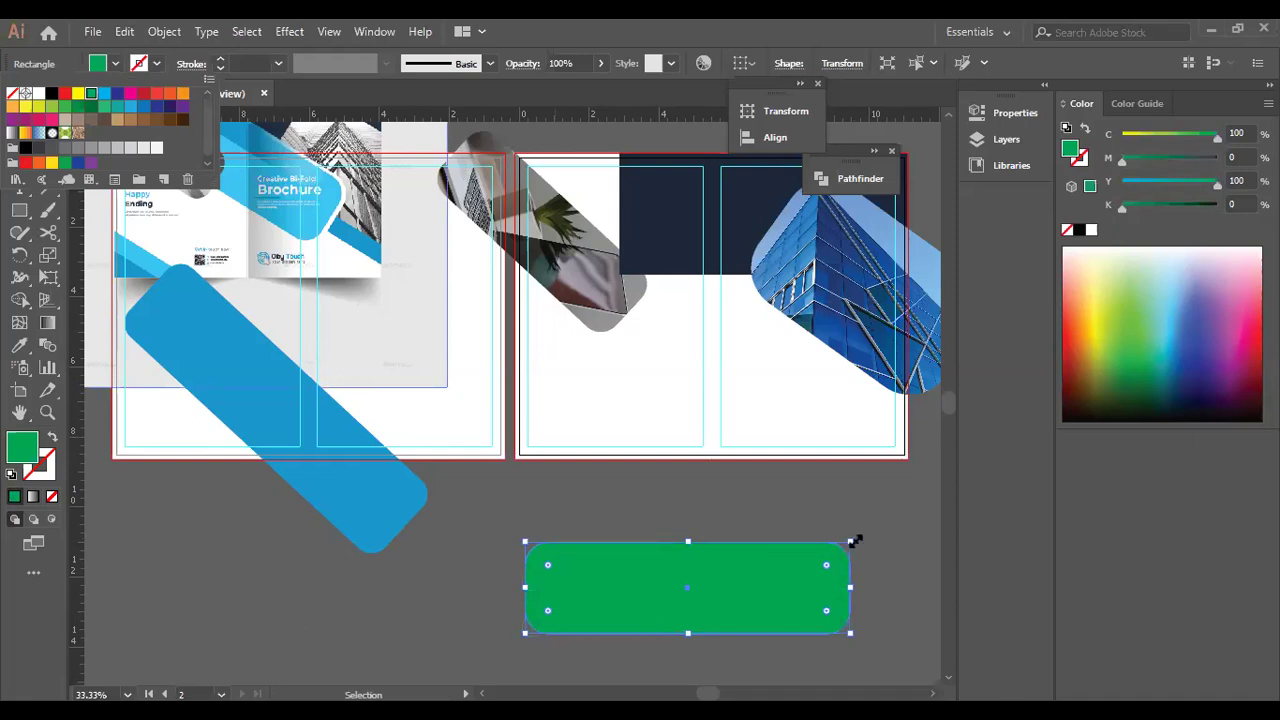
left_click_drag(851, 543, 845, 551)
left_click_drag(641, 583, 635, 573)
left_click_drag(757, 596, 760, 596)
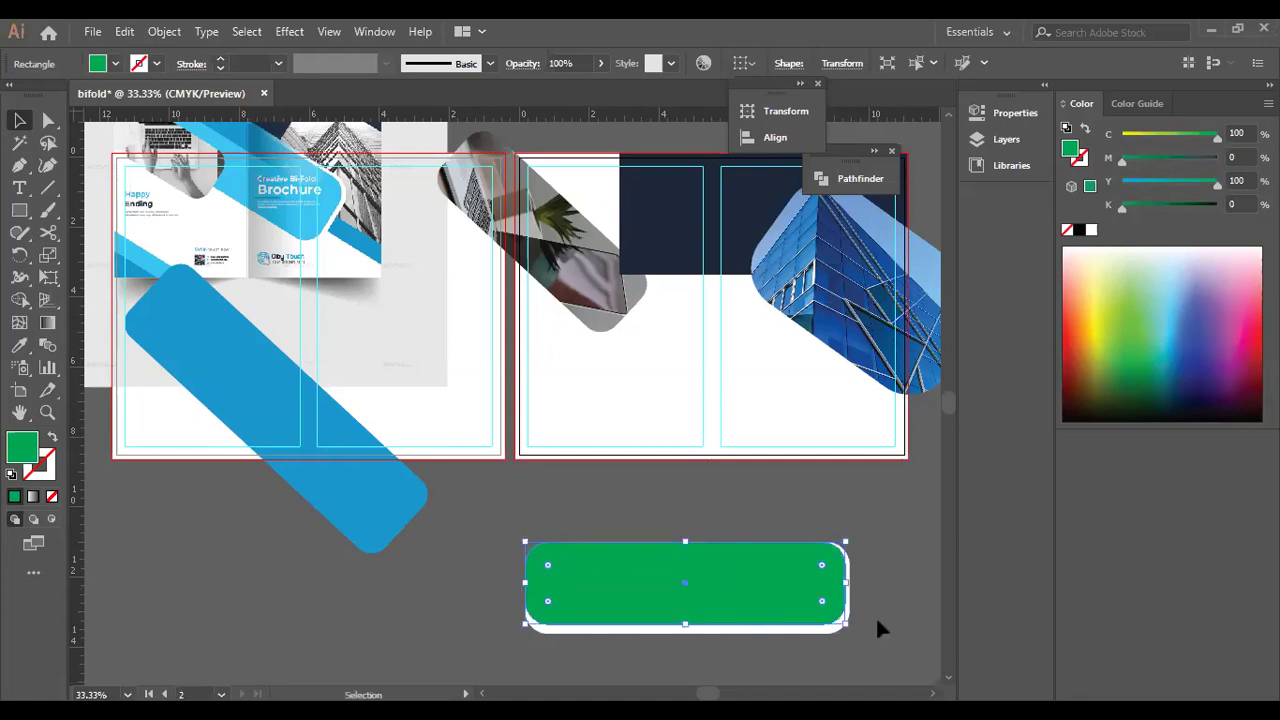
Select the green and white rectangles and subtract the green one with Pathfinder Minus Front, leaving a thin white border shape.
left_click_drag(814, 501, 860, 606)
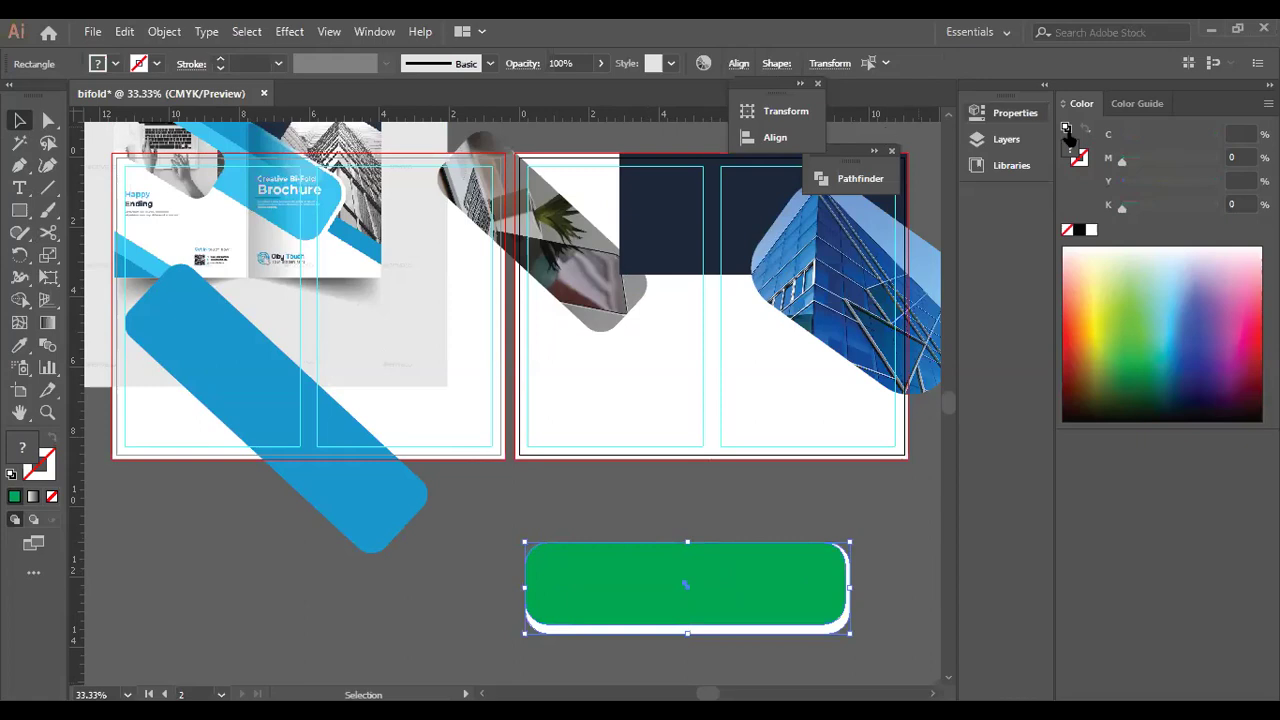
left_click(370, 33)
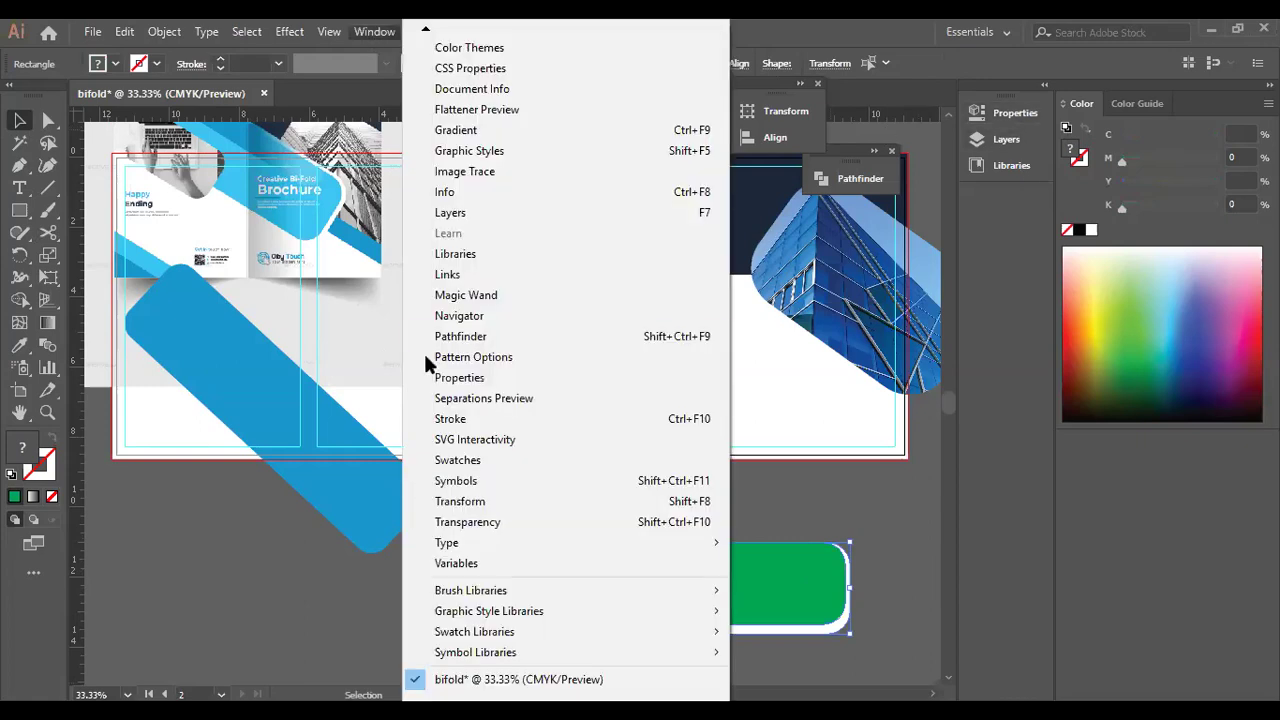
left_click(442, 340)
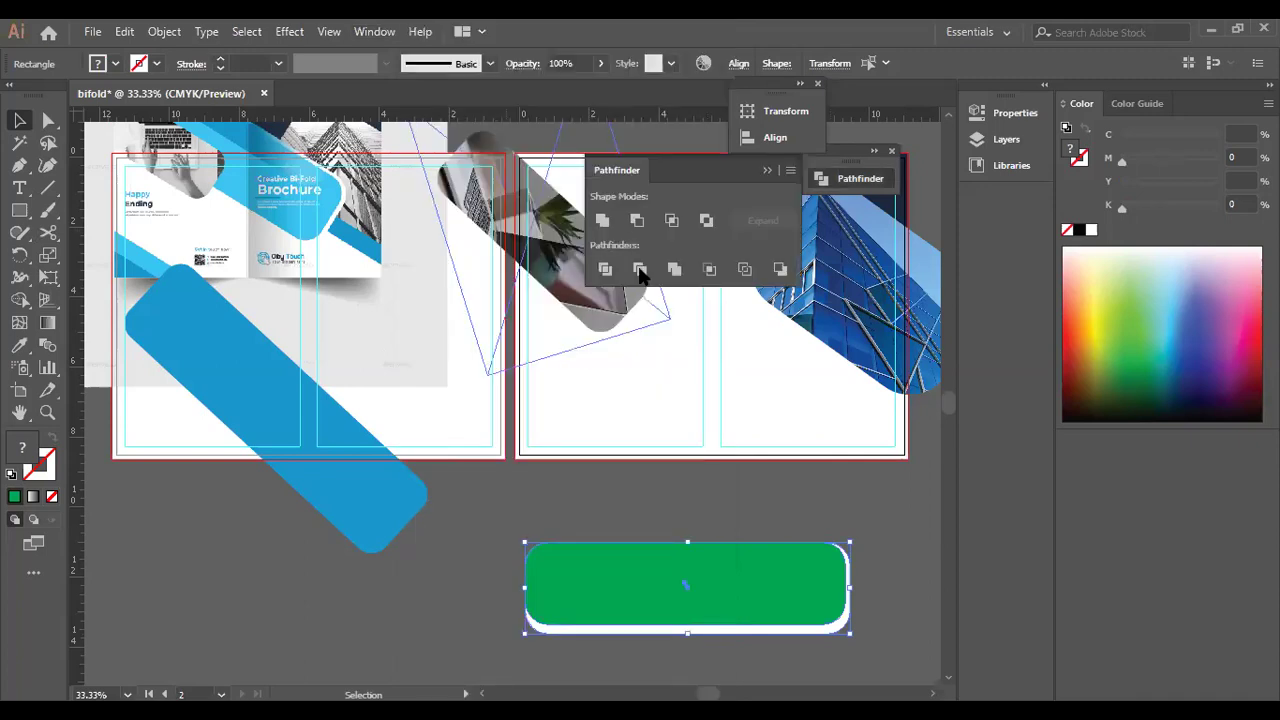
left_click(637, 220)
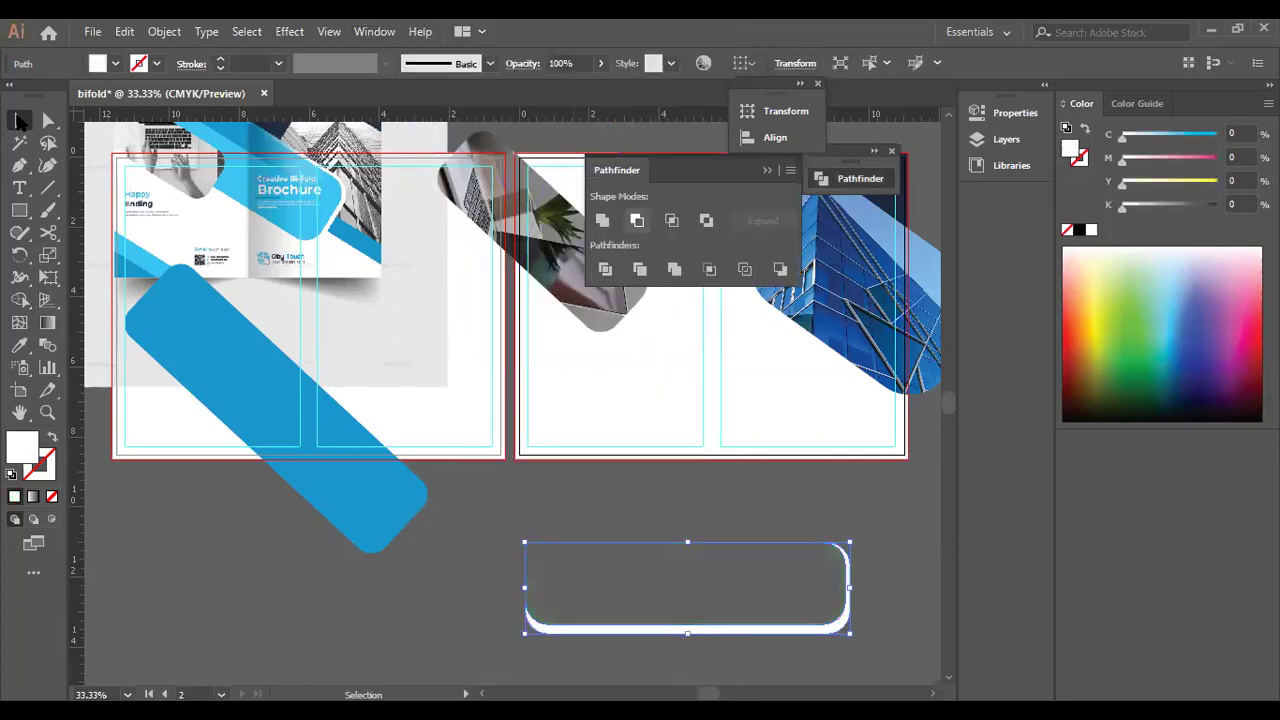
Deselect the white border shape and clear the floating Pathfinder, Transform and Align panels from the canvas.
left_click(627, 605)
left_click(798, 84)
left_click(810, 139)
left_click(919, 86)
scroll(888, 150, "down", 1)
left_click(890, 152)
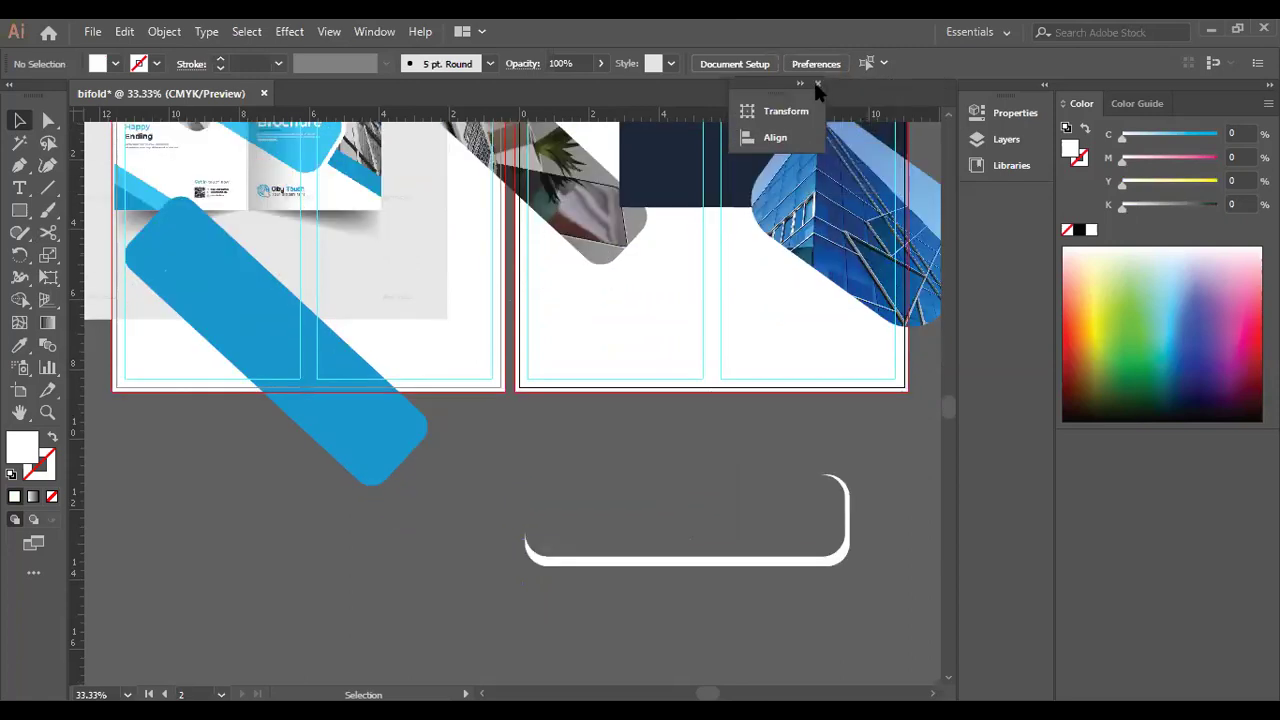
scroll(881, 610, "up", 1)
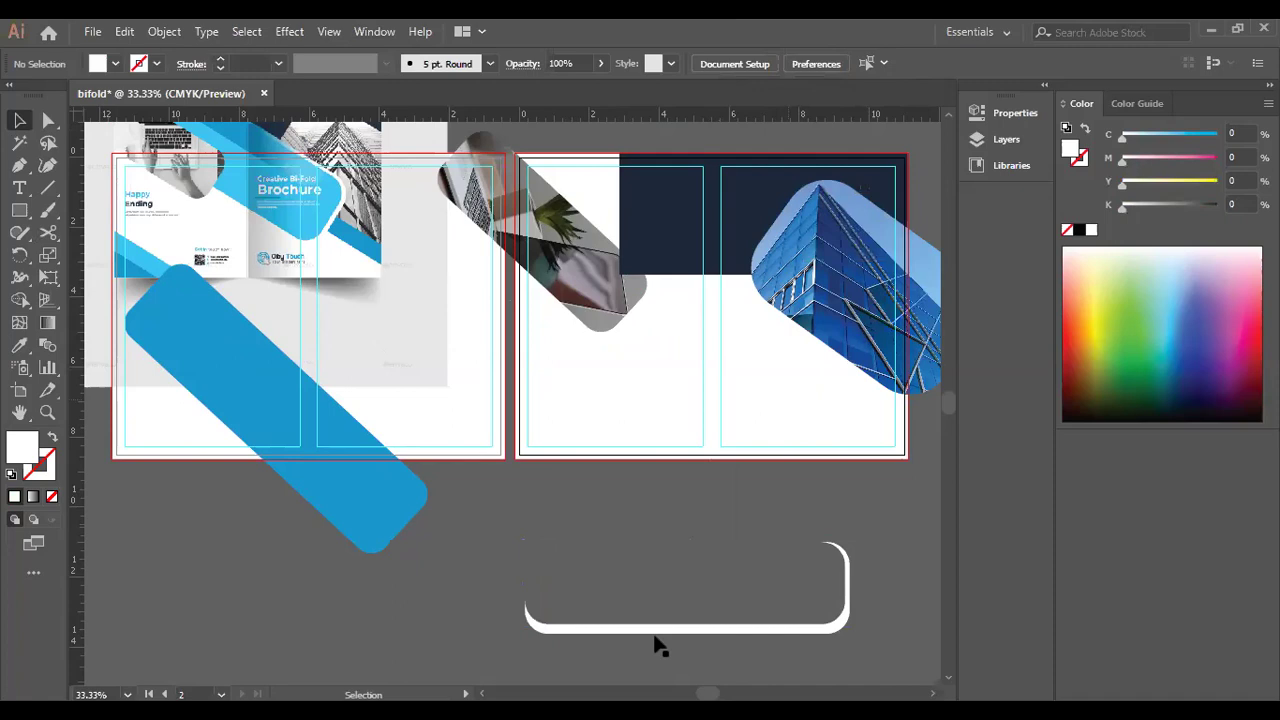
Move the white border shape onto the cover spread and rotate it diagonally so its rounded end overlaps the building photo.
left_click_drag(654, 630, 658, 230)
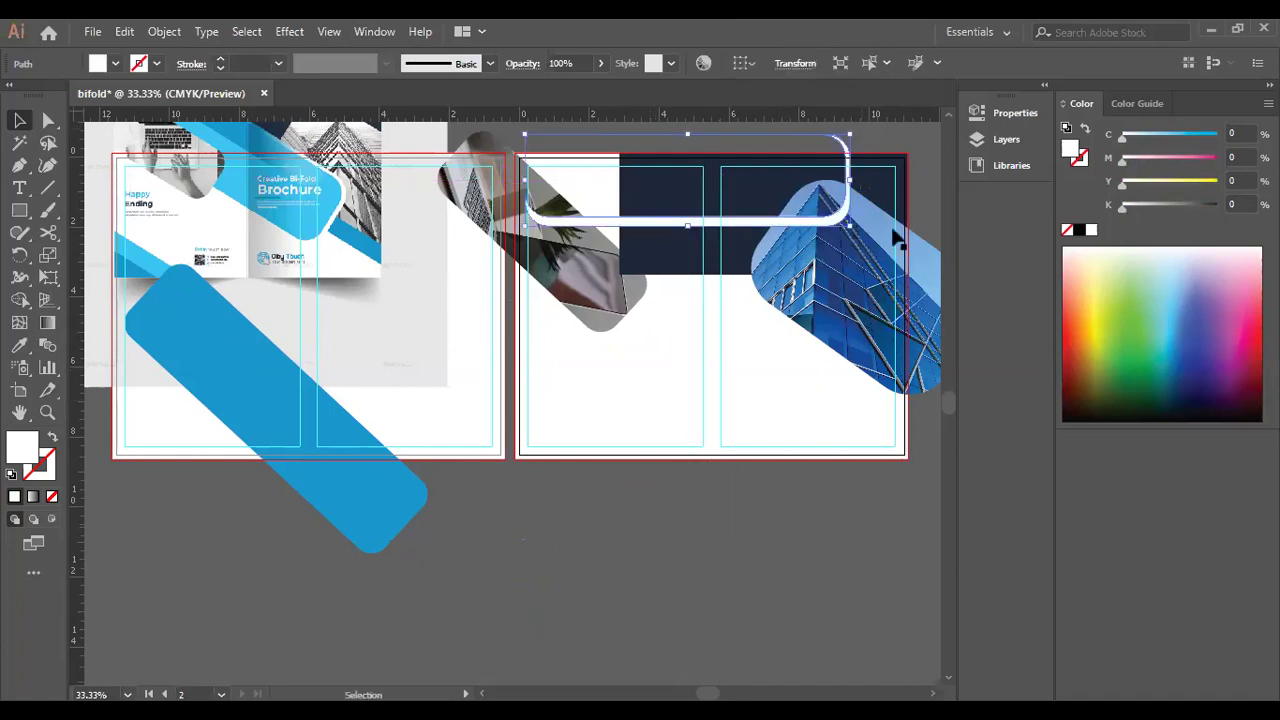
left_click_drag(895, 238, 815, 345)
scroll(724, 340, "up", 1)
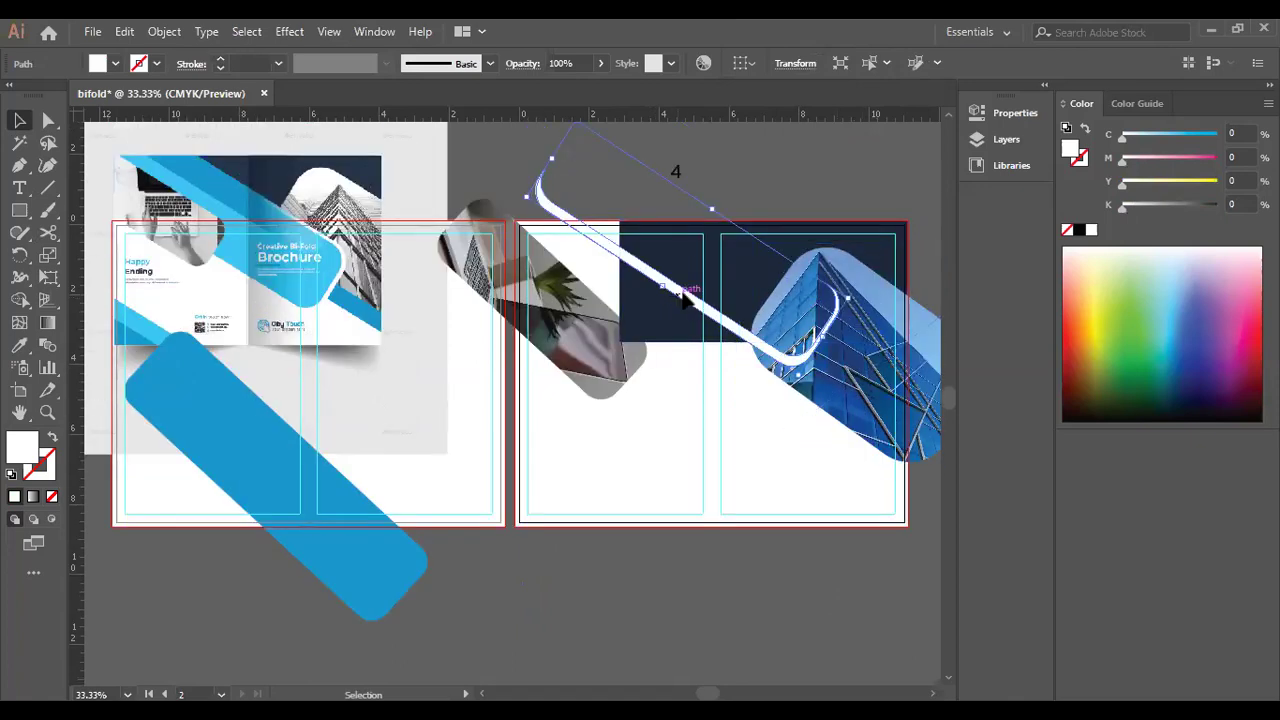
left_click_drag(645, 302, 687, 327)
Move the blue shape onto the white border, rotate it to 330°, and nudge it to line up with the border's rounded end.
left_click_drag(316, 506, 812, 408)
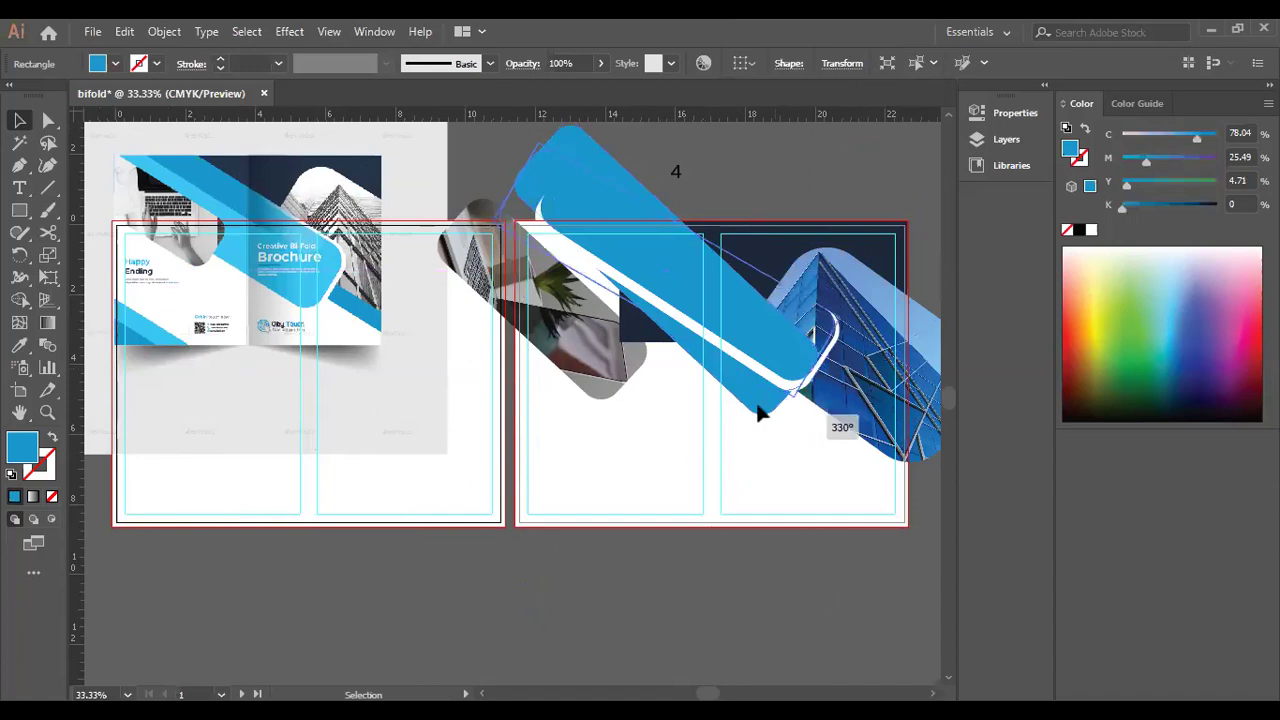
key("Right")
key("Right")
key("Right")
key("Right")
key("Right")
key("Right")
key("Down")
key("Down")
key("Down")
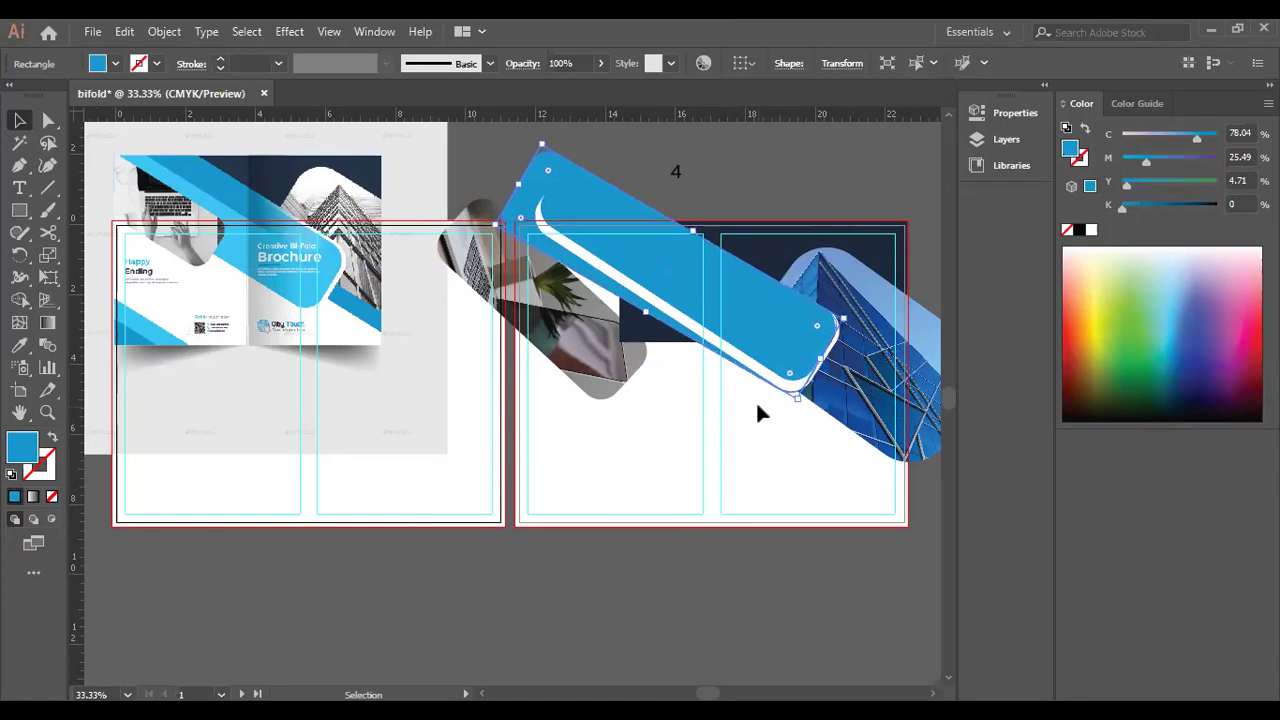
key("Down")
key("Left")
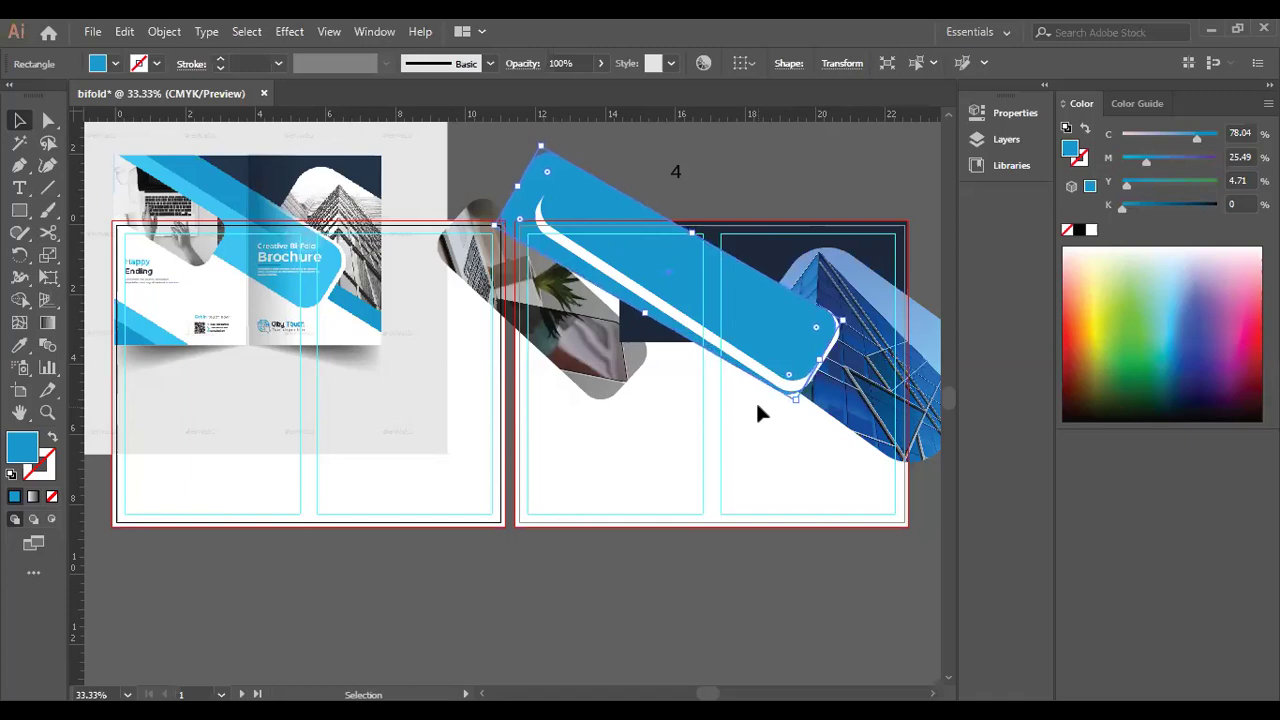
Bring the blue shape in front of the white border and fine-tune its horizontal position.
right_click(898, 575)
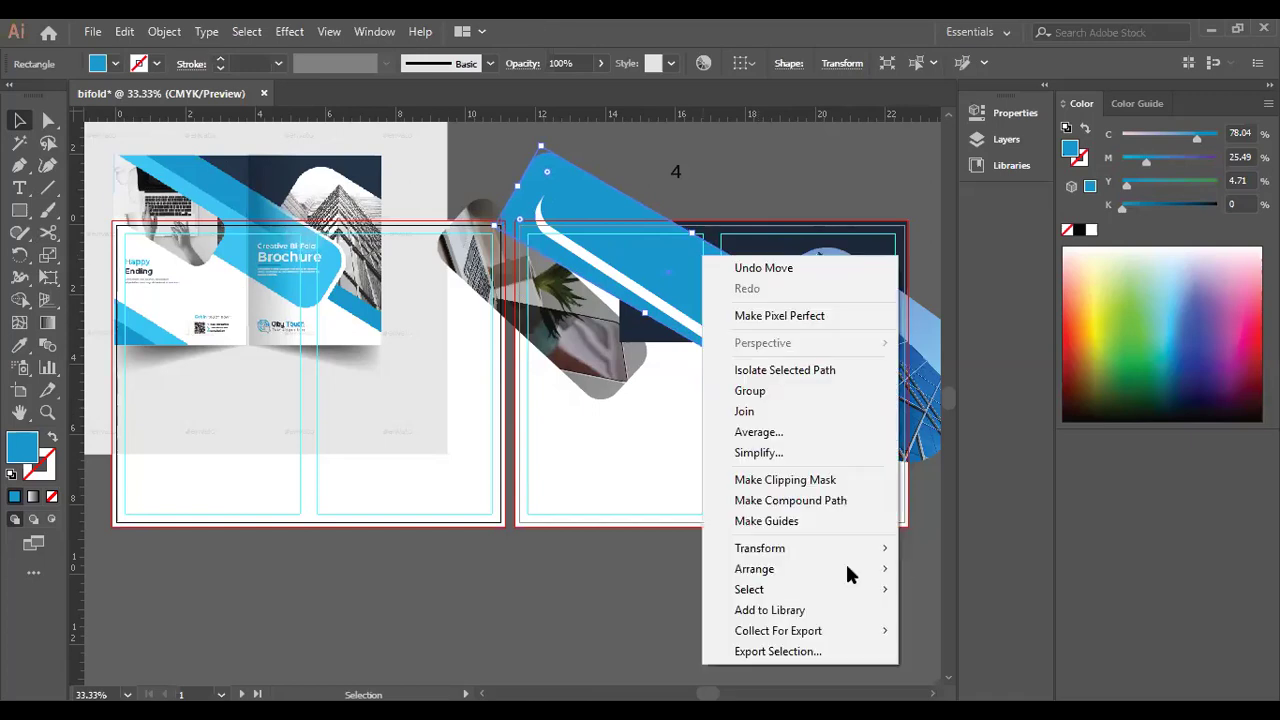
mouse_move(885, 569)
left_click(933, 566)
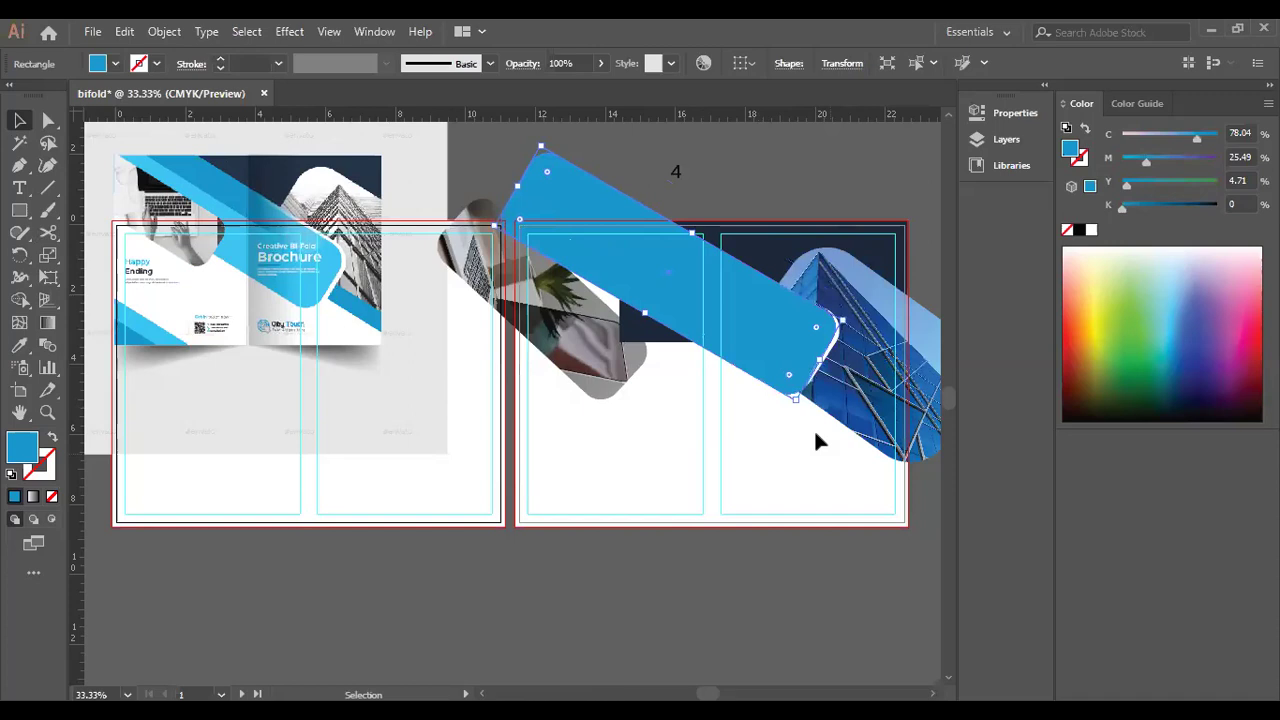
key("Left")
key("Left")
key("Right")
key("Right")
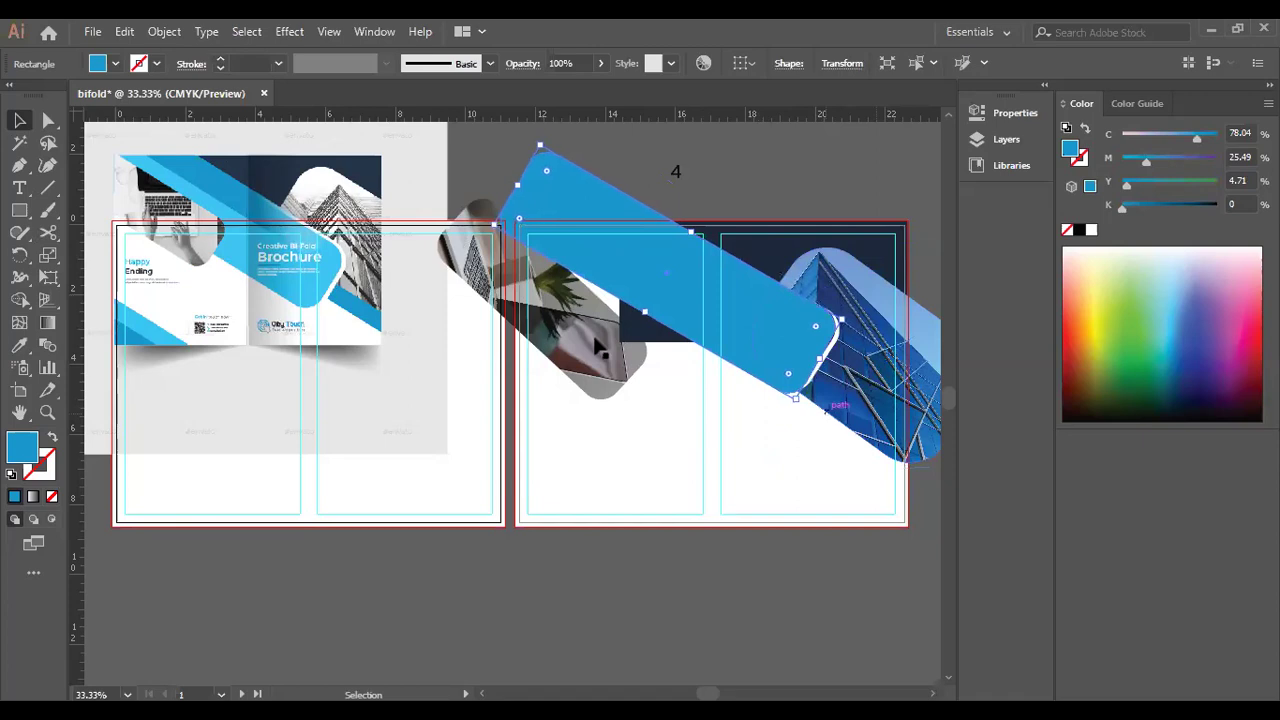
Slim the blue shape slightly from its lower long edge to expose the white border around its rounded end.
left_click(645, 314)
left_click_drag(651, 300, 648, 306)
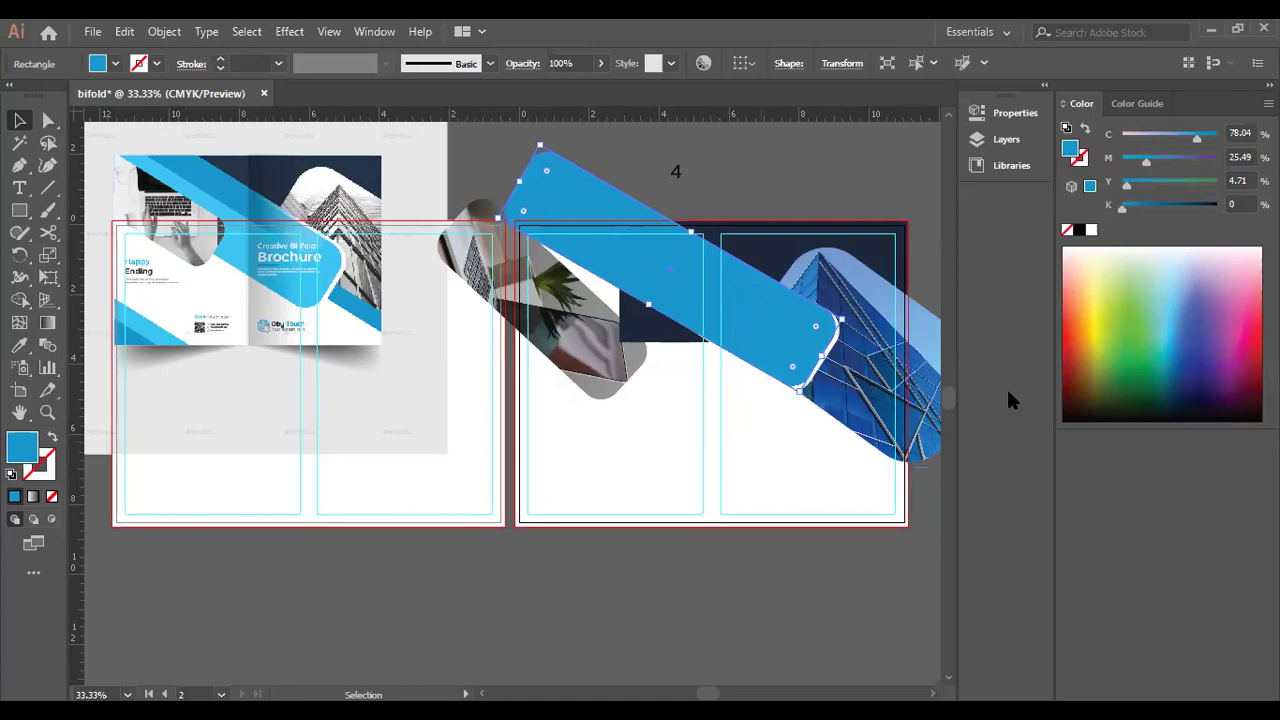
scroll(1008, 398, "down", 2)
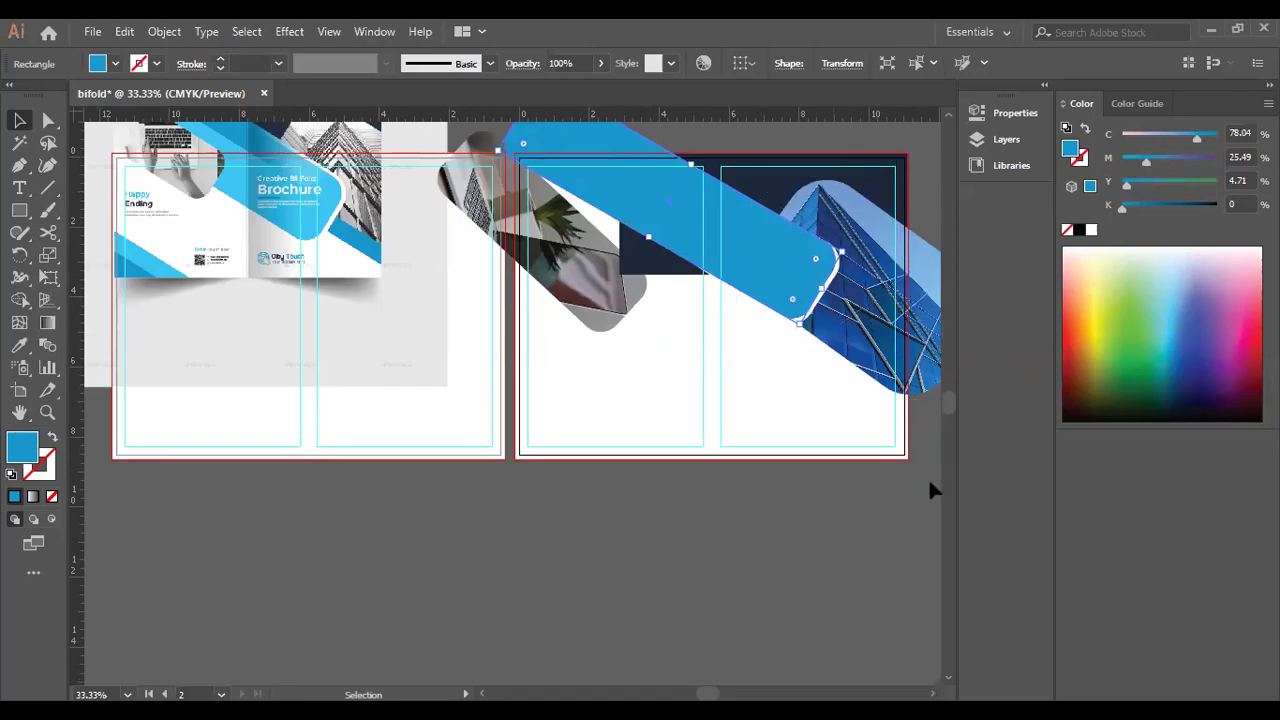
key("ctrl+shift+a")
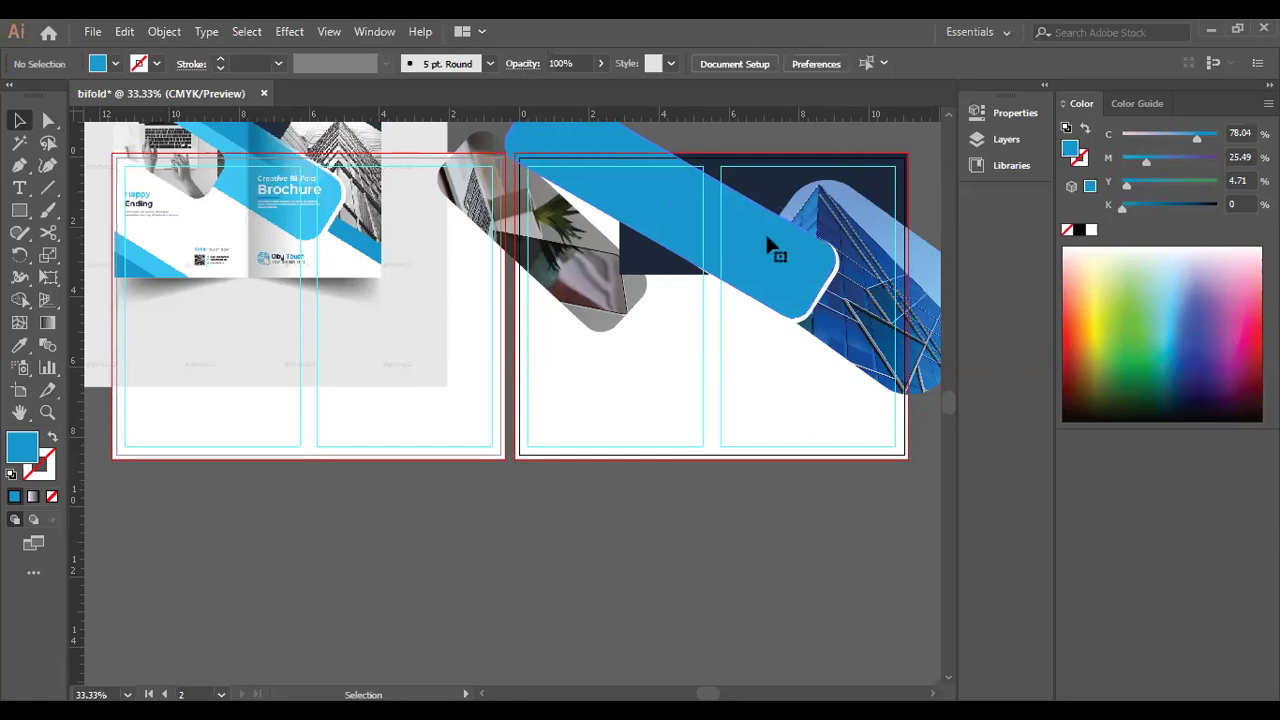
left_click(767, 237)
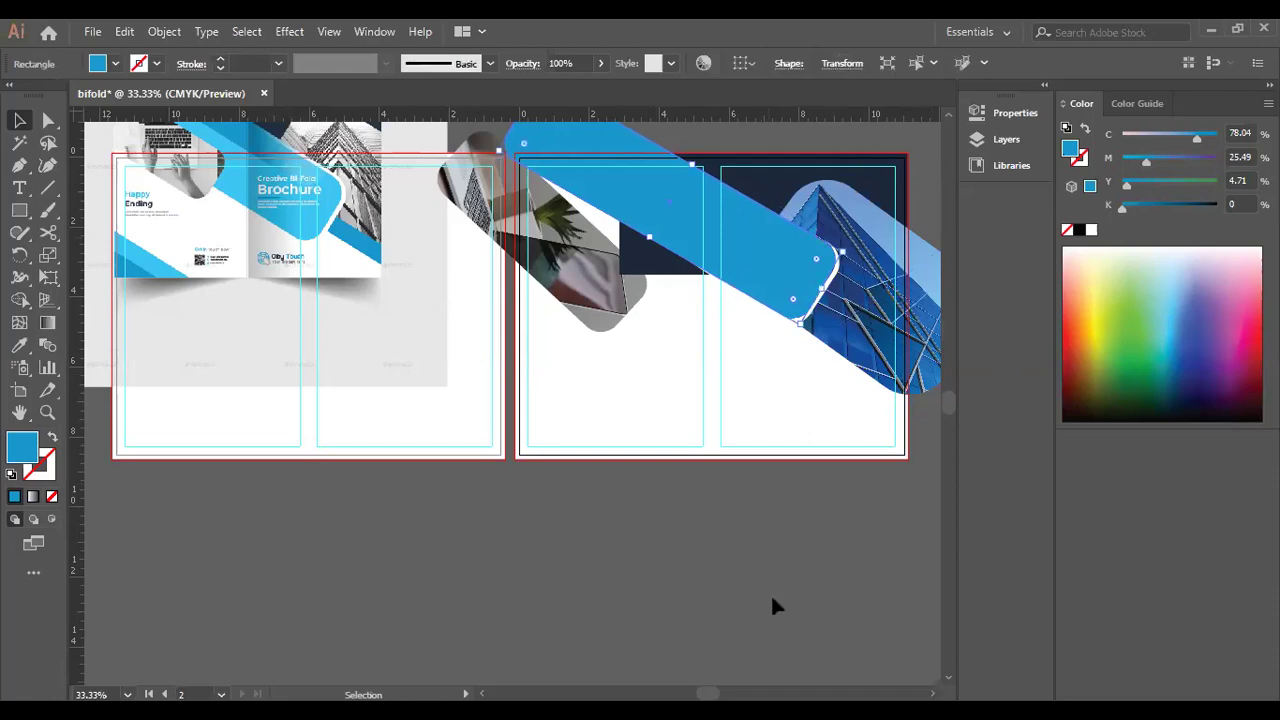
left_click(792, 565)
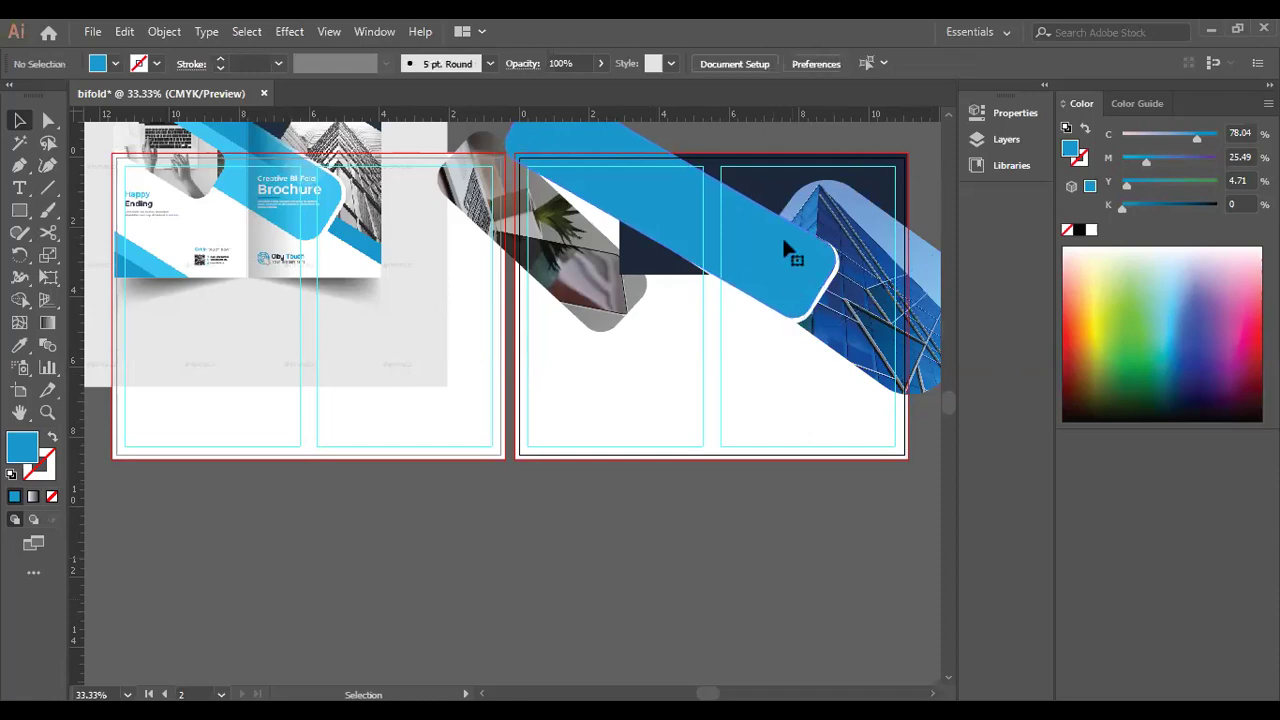
left_click(784, 248)
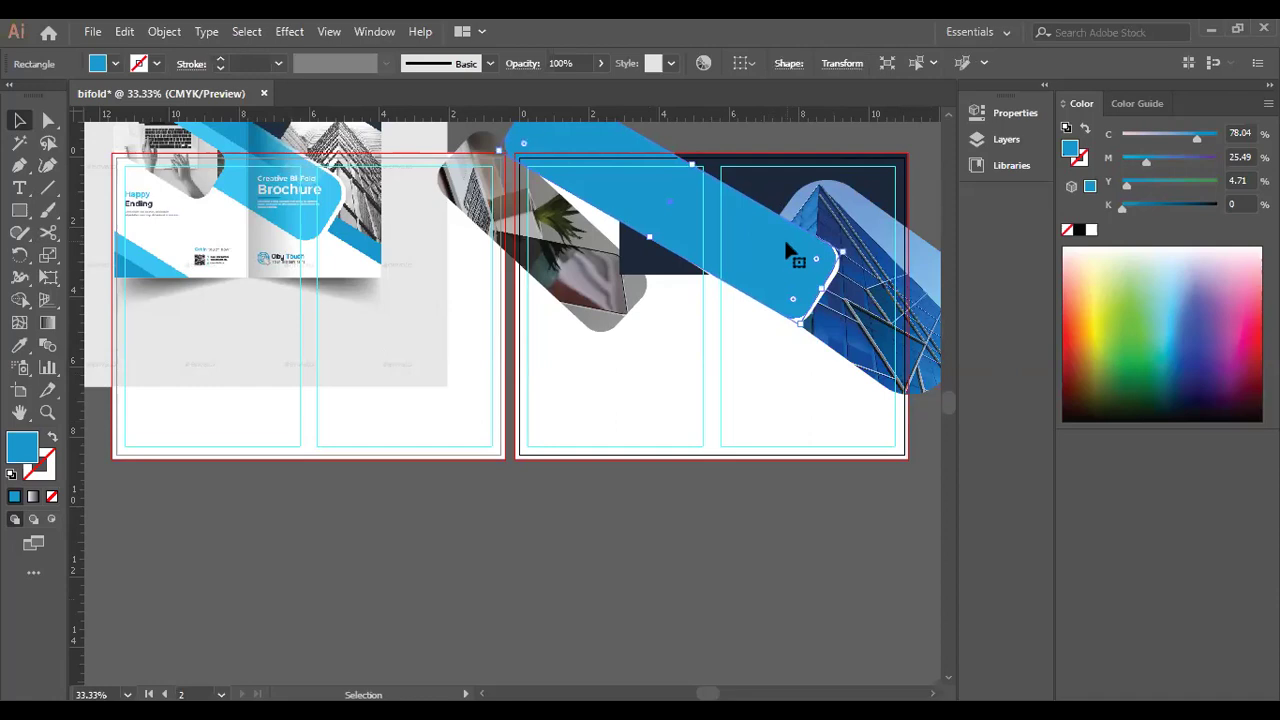
left_click(752, 504)
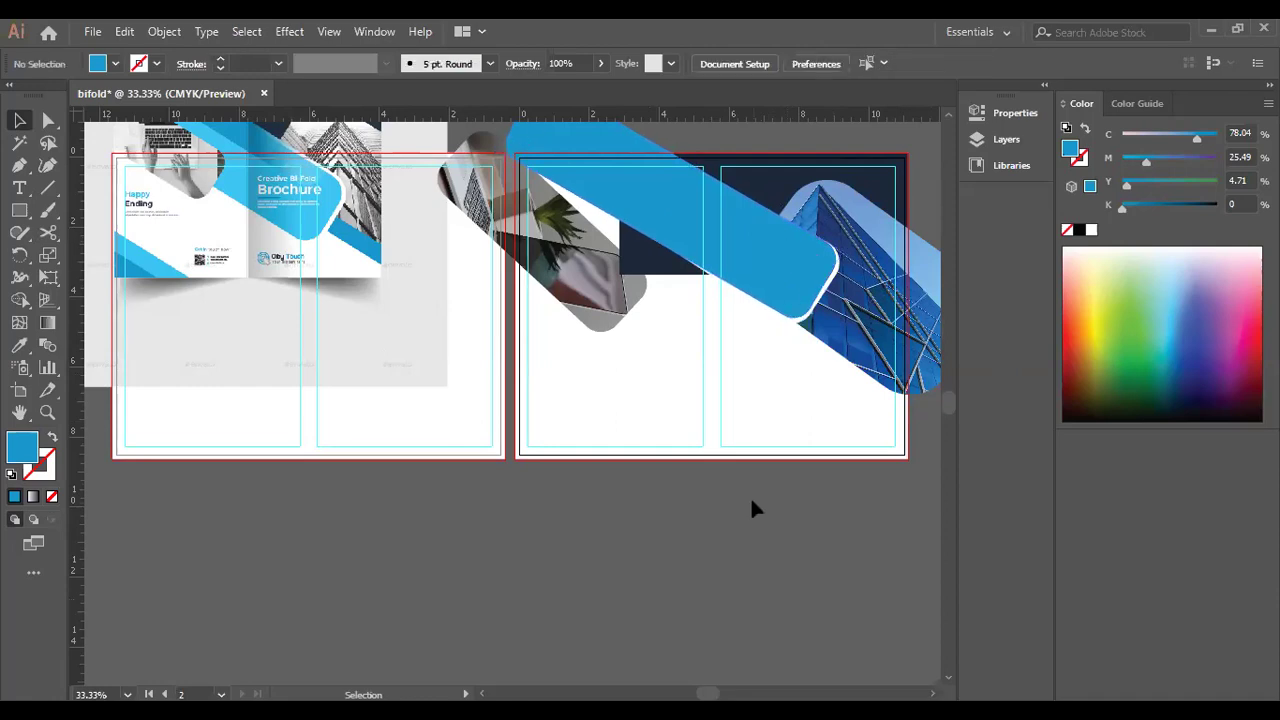
left_click(784, 270)
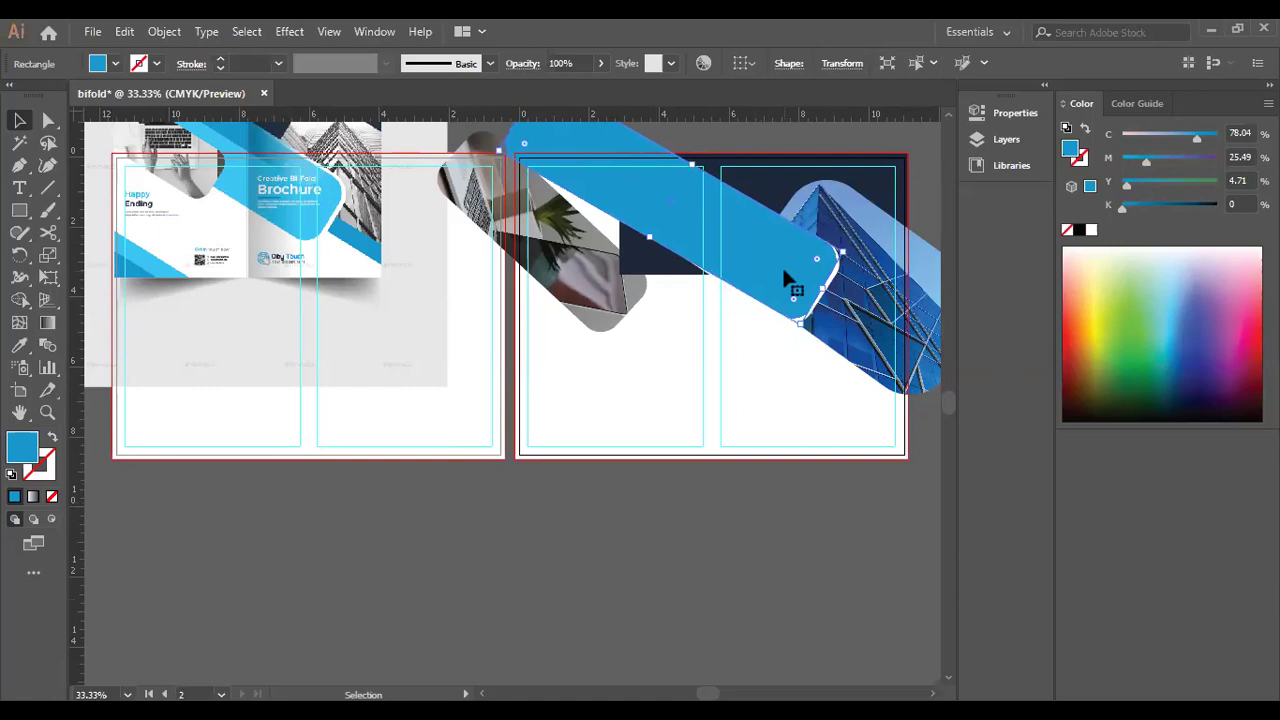
left_click(755, 503)
Move the navy block's lower-left corner anchor up and inward so it tucks underneath the blue diagonal shape.
scroll(660, 479, "up", 4)
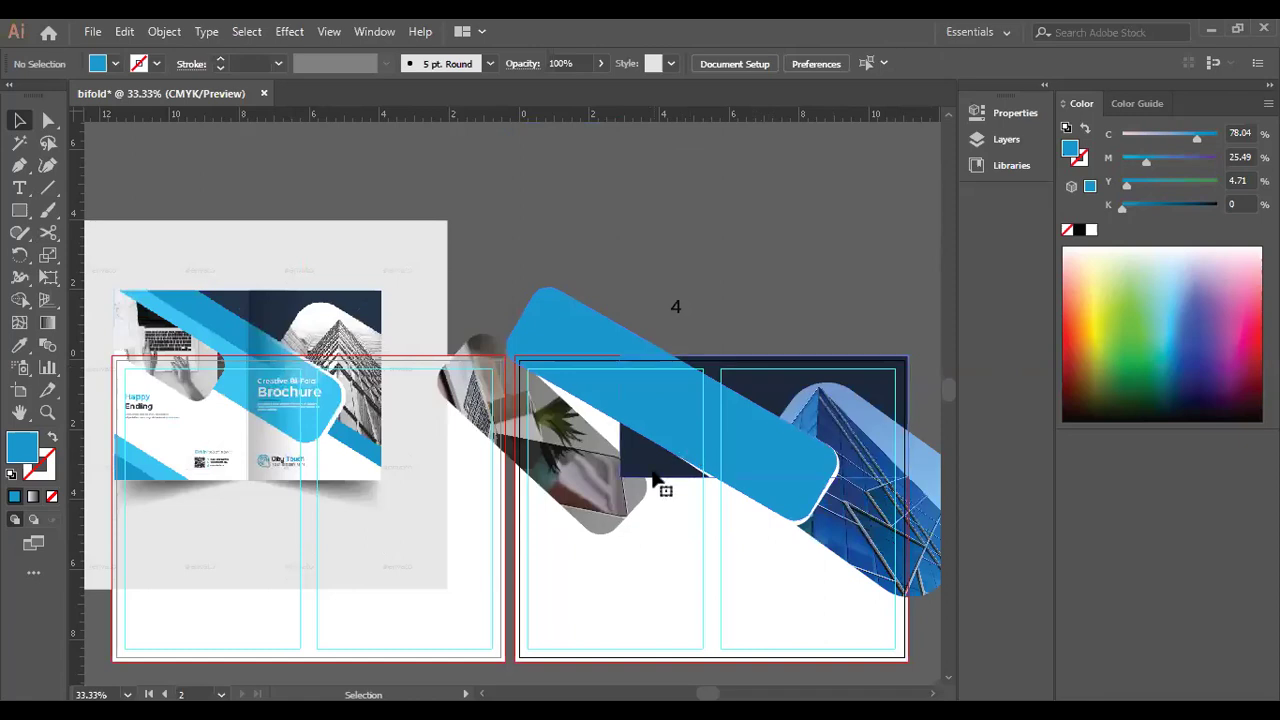
left_click(655, 482)
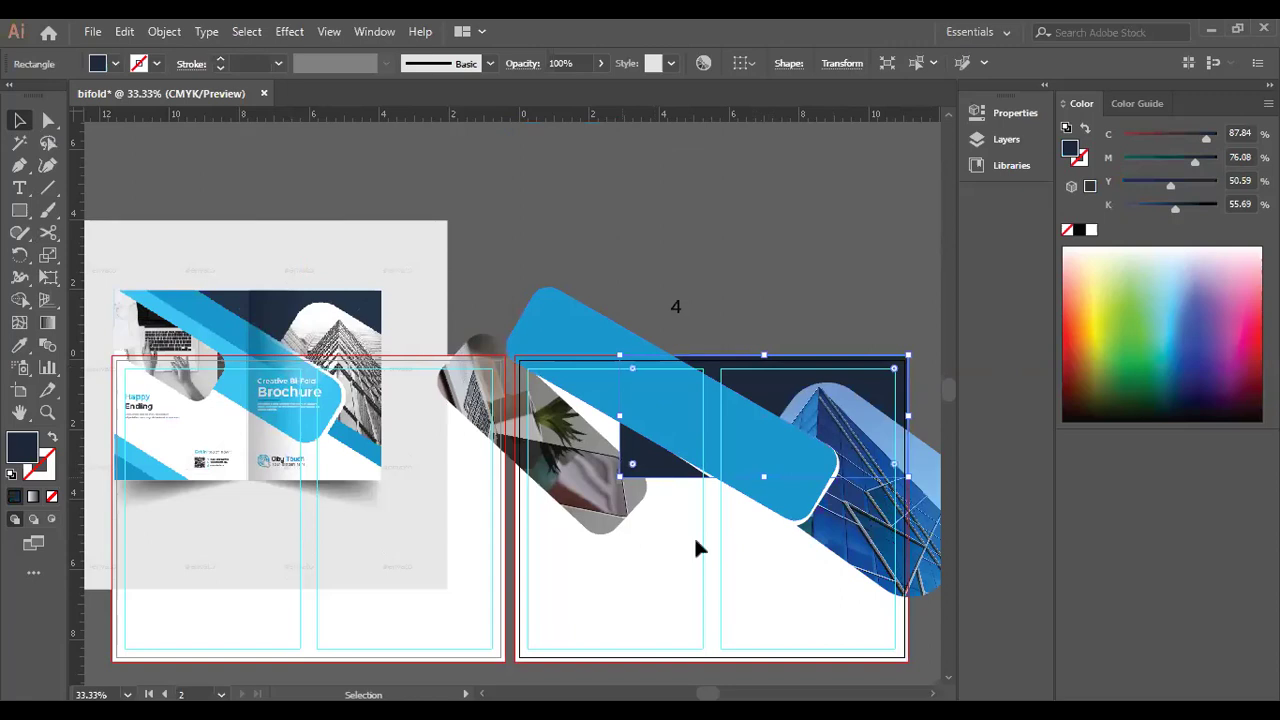
key("a")
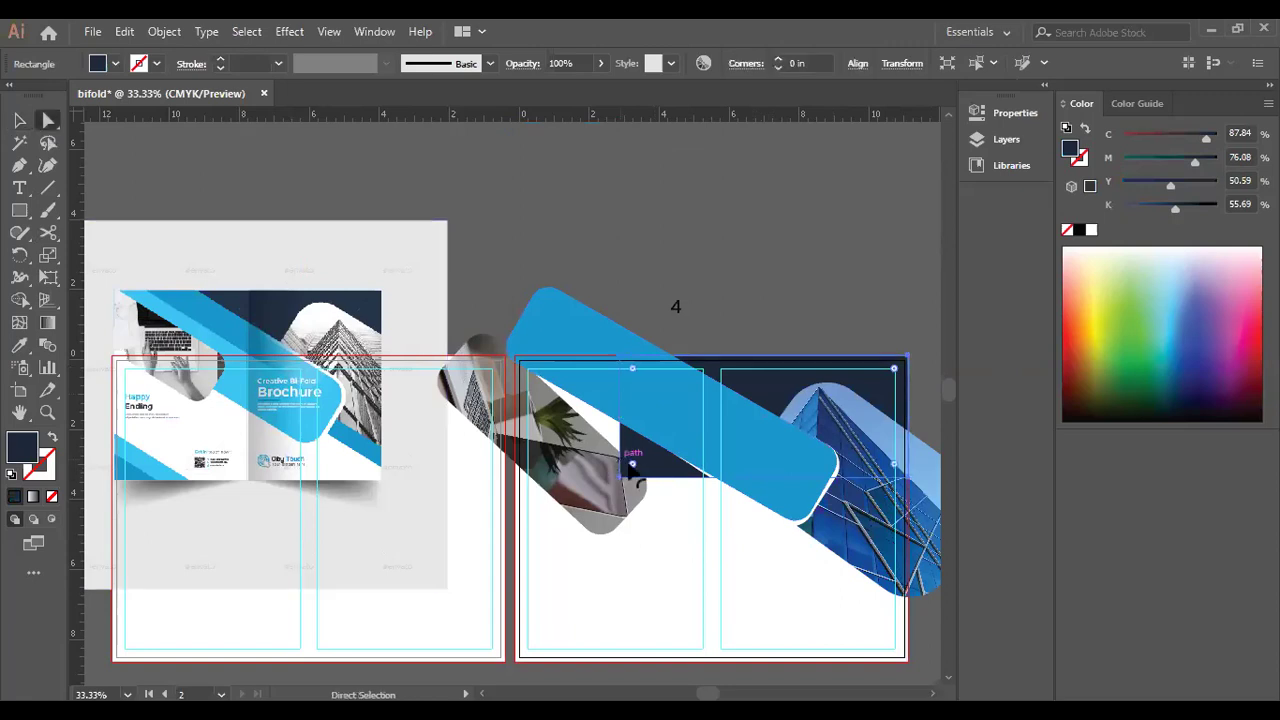
left_click_drag(632, 463, 658, 426)
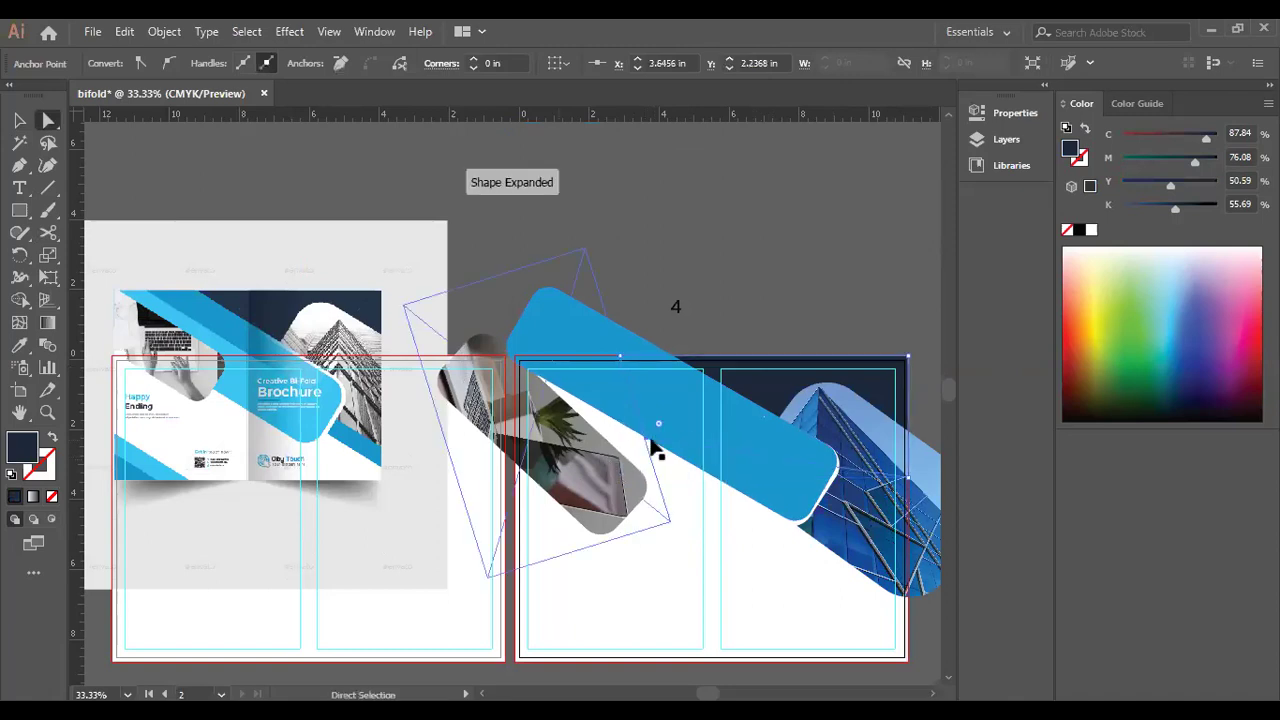
left_click_drag(646, 446, 653, 440)
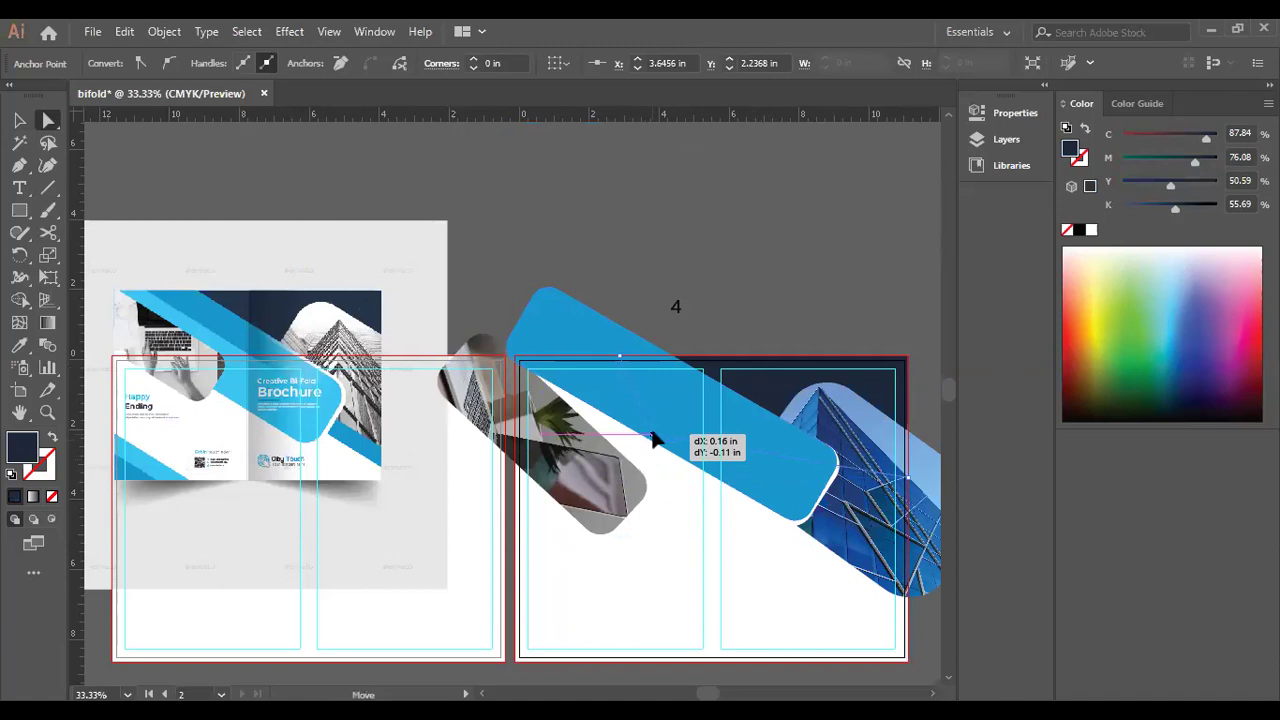
left_click(574, 231)
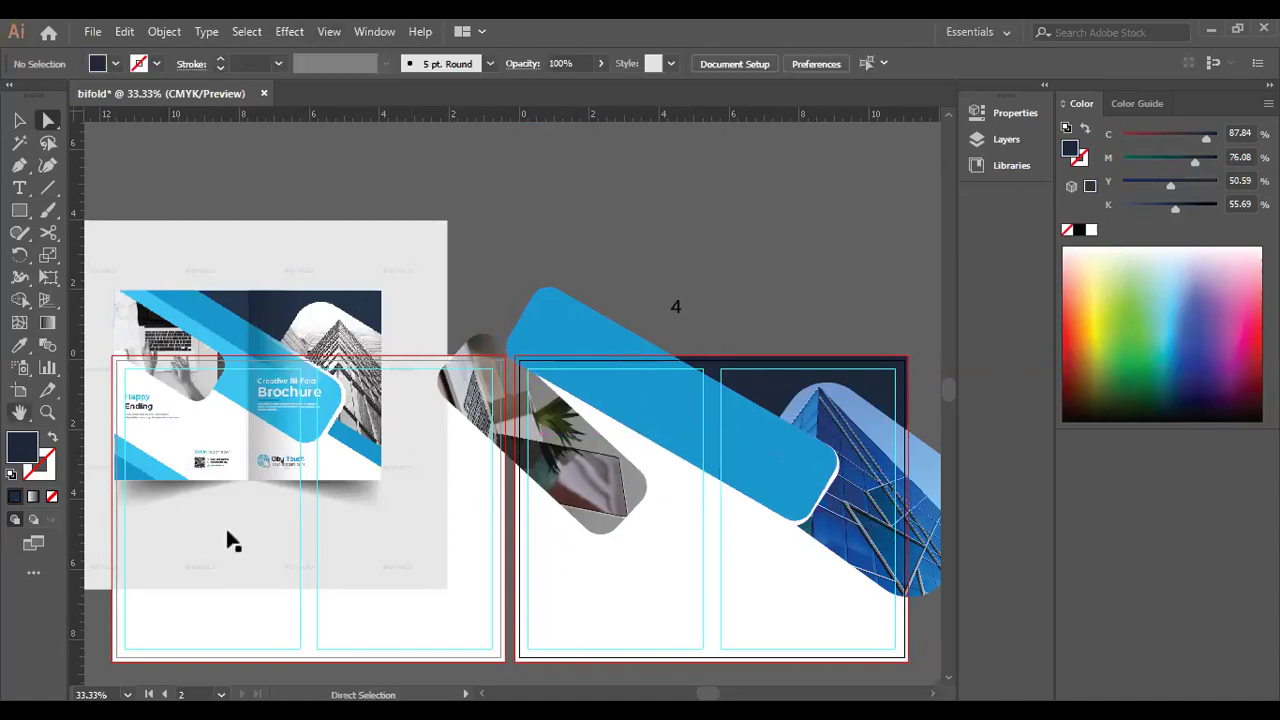
Draw a long, narrow rectangle above the reference image and fill it with the blue sampled from the reference.
left_click(27, 208)
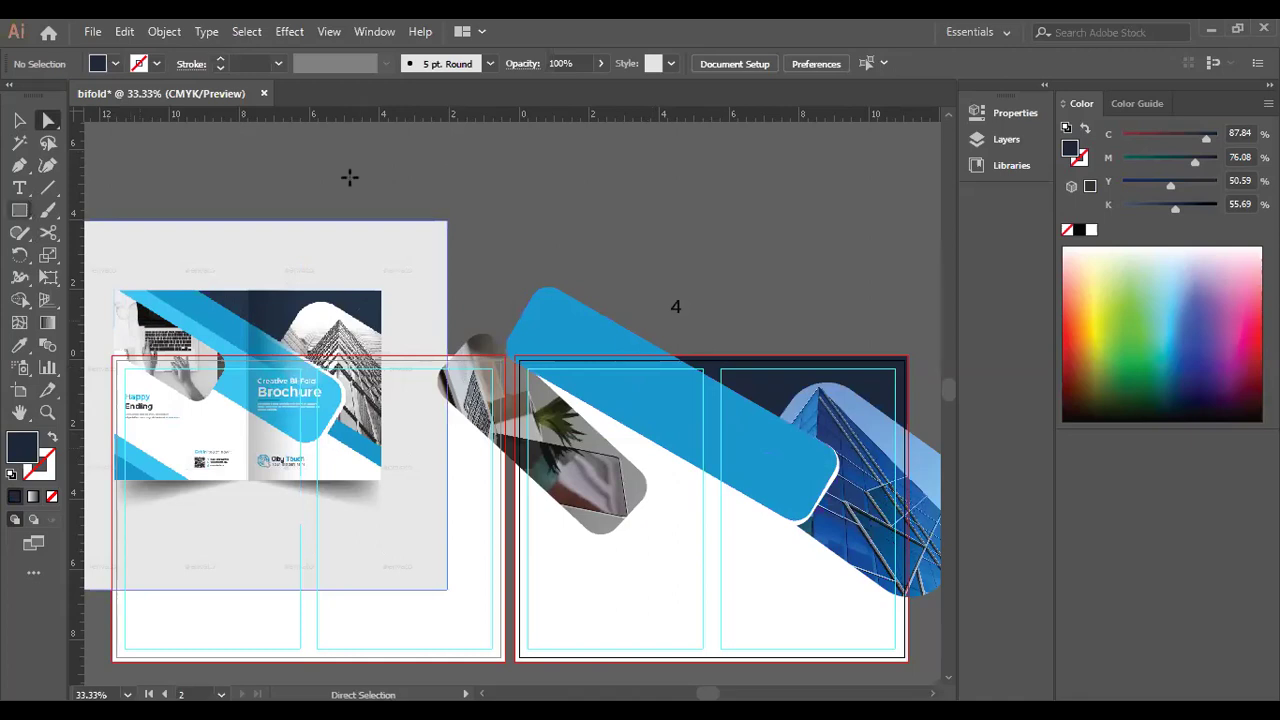
left_click_drag(300, 145, 511, 166)
left_click(20, 121)
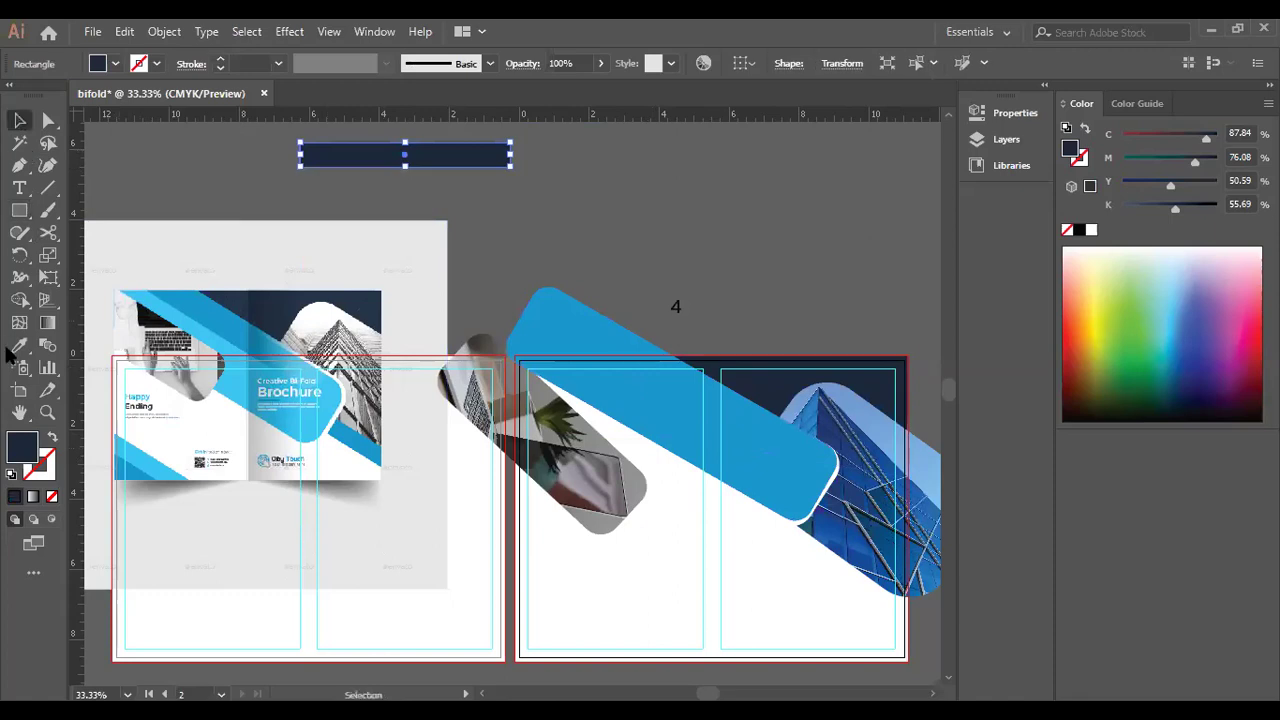
left_click(118, 318)
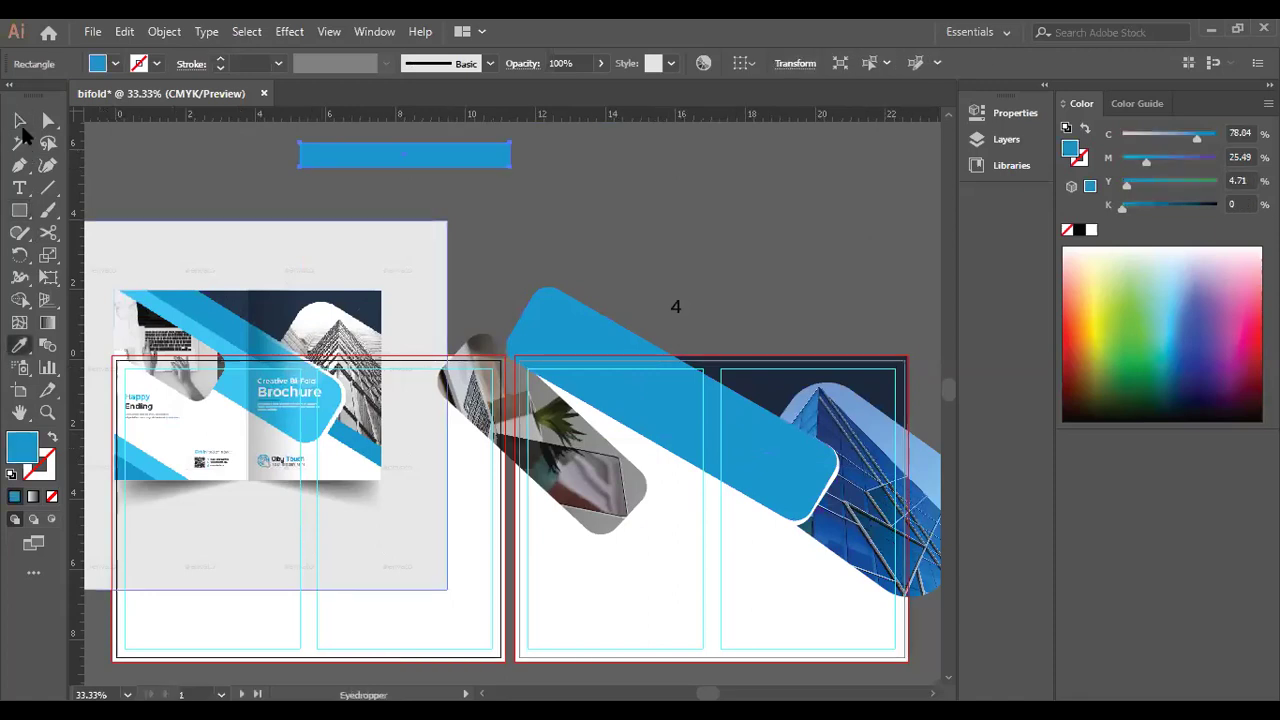
Rotate the narrow blue bar diagonally and place it along the building photo's lower edge, starting under the blue shape's rounded end.
key("v")
left_click_drag(510, 187, 484, 232)
left_click_drag(412, 161, 910, 574)
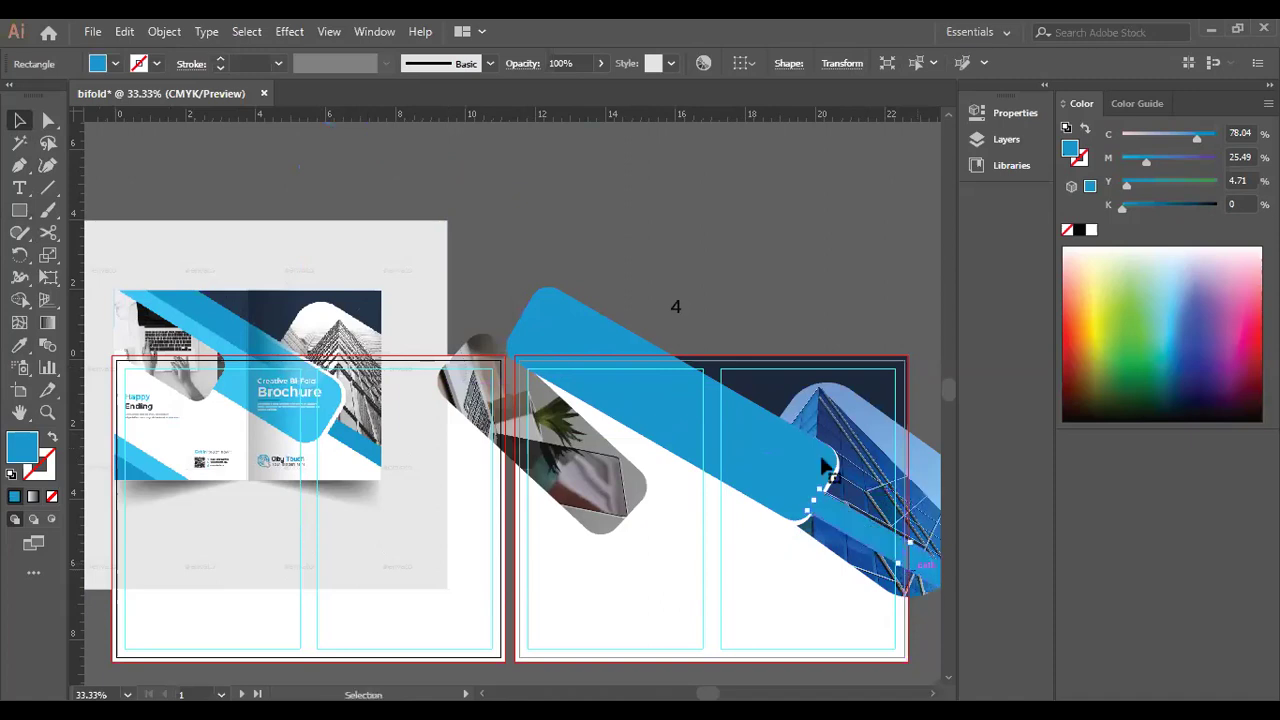
scroll(822, 460, "down", 1)
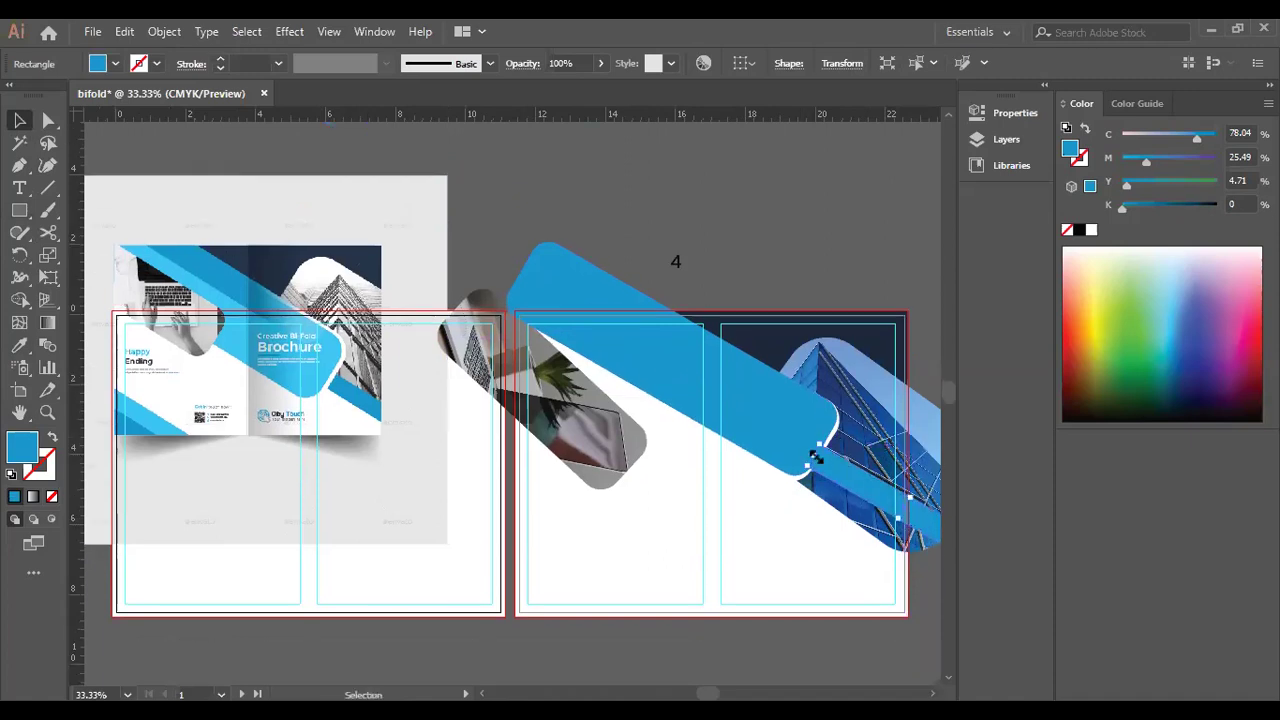
left_click_drag(816, 457, 832, 477)
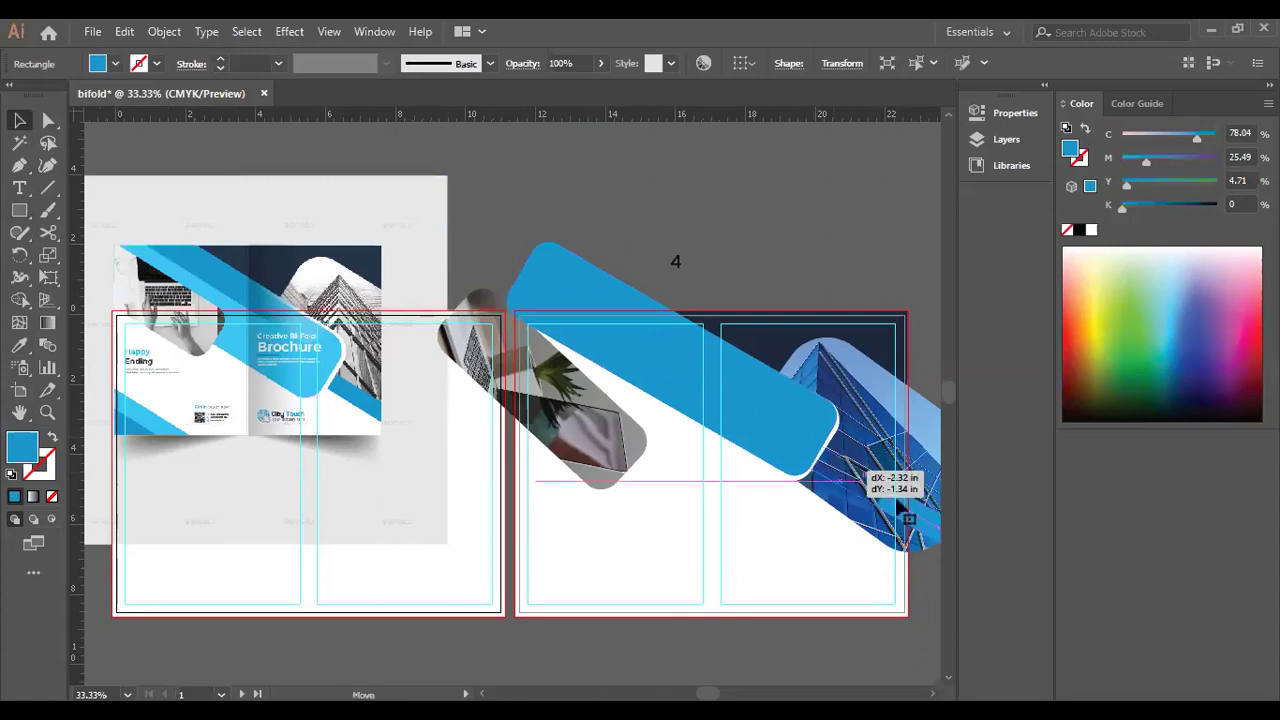
left_click_drag(918, 513, 890, 518)
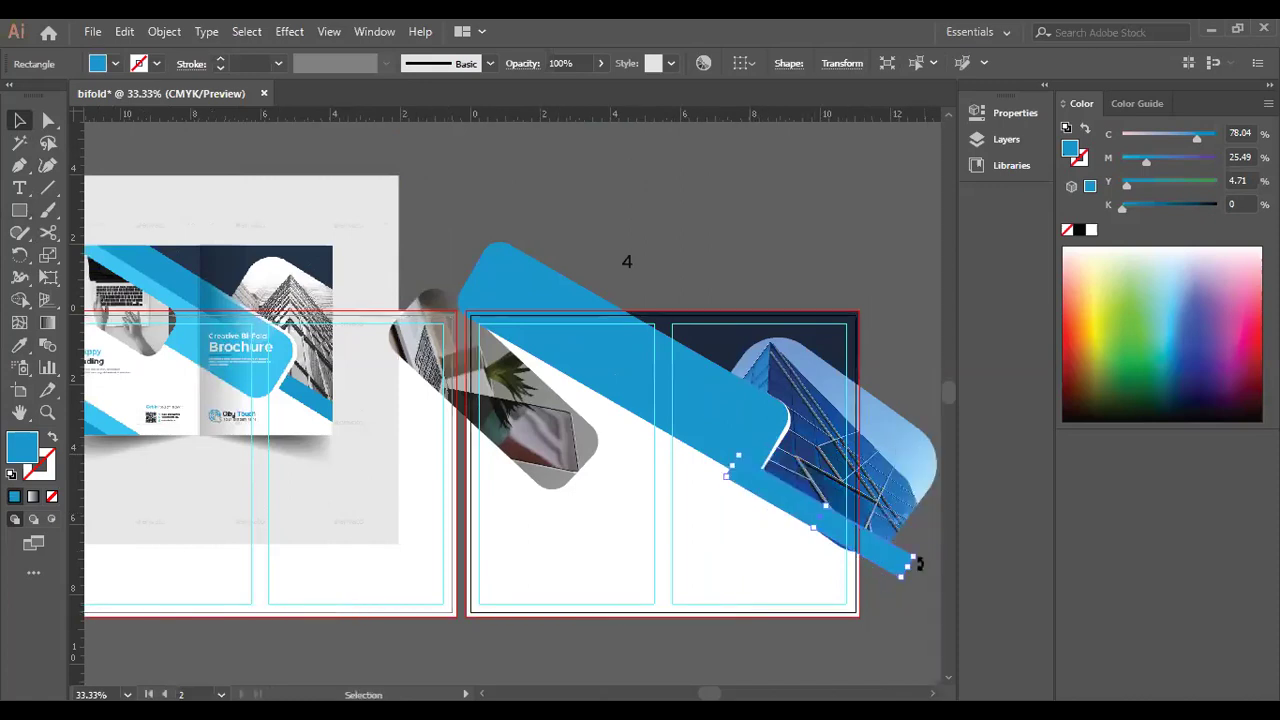
Fine-tune the narrow bar's angle to follow the building photo's lower edge and adjust its length to extend just past the cover's outer edge.
left_click_drag(917, 560, 914, 566)
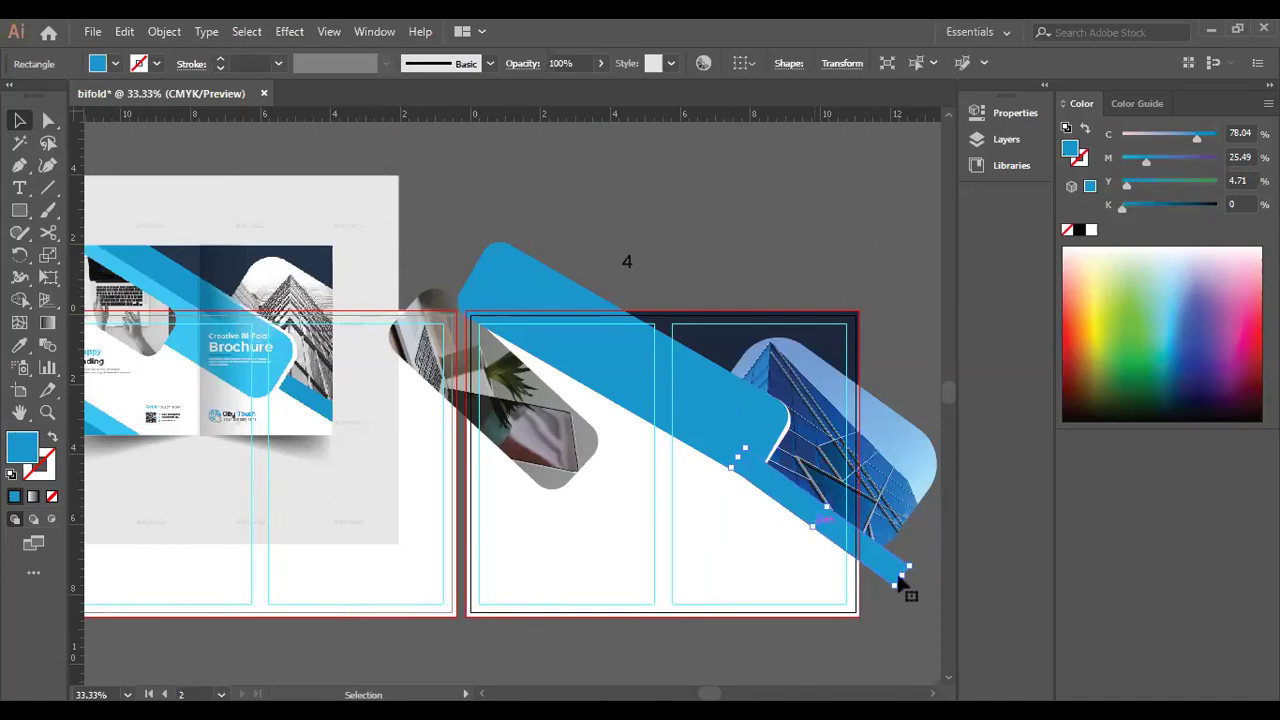
left_click_drag(861, 553, 858, 552)
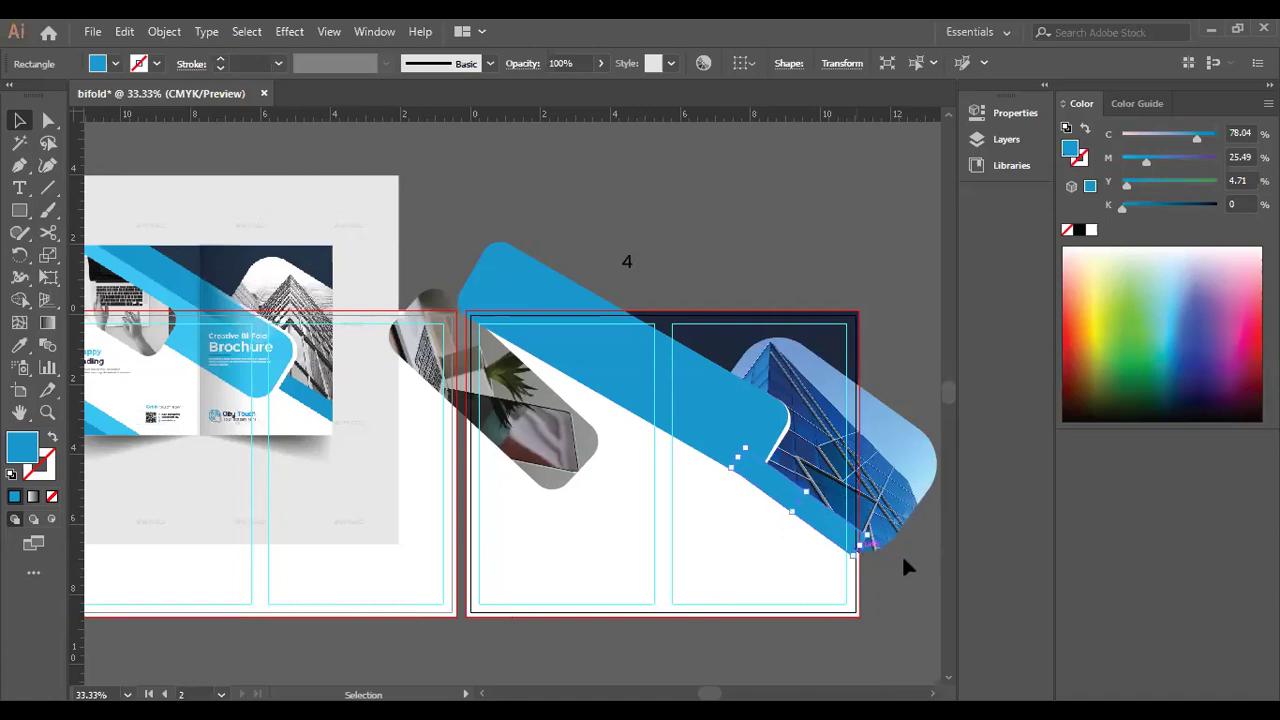
left_click(902, 554)
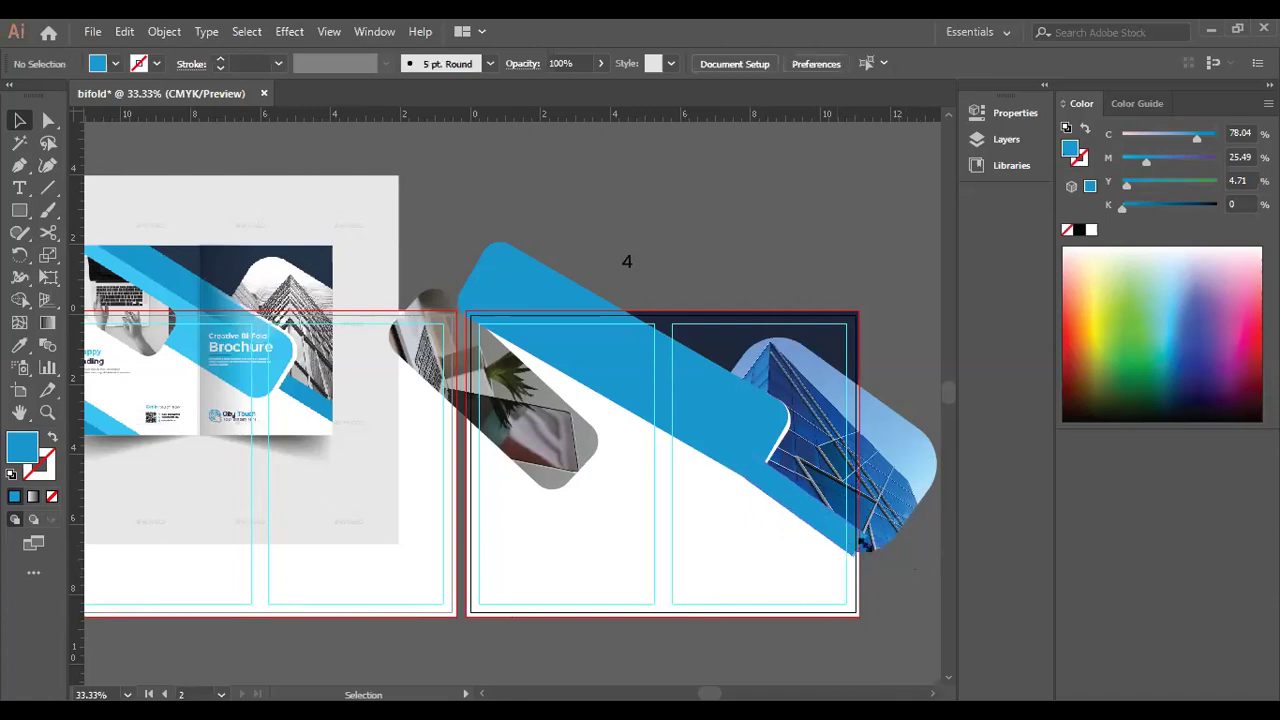
left_click(862, 548)
left_click_drag(881, 563, 824, 534)
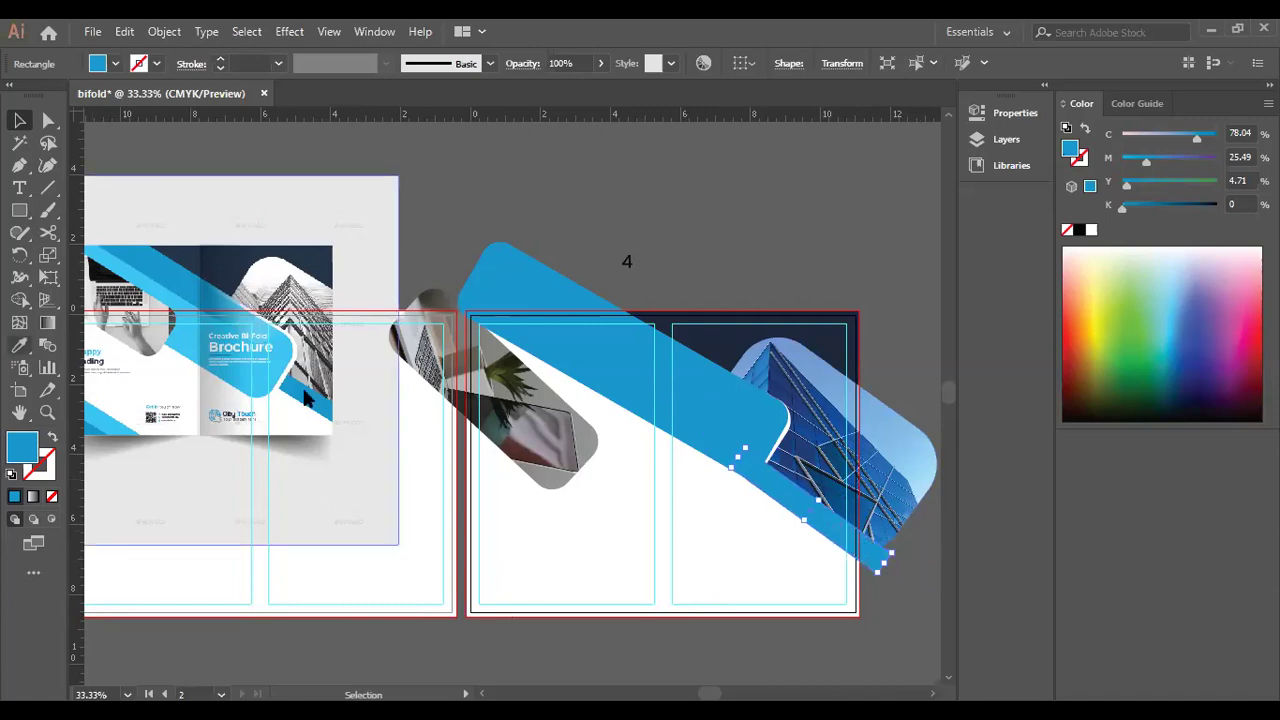
Resample the narrow bar's fill from the reference and send it backward two levels, behind the blue shape and its white border.
left_click(354, 550)
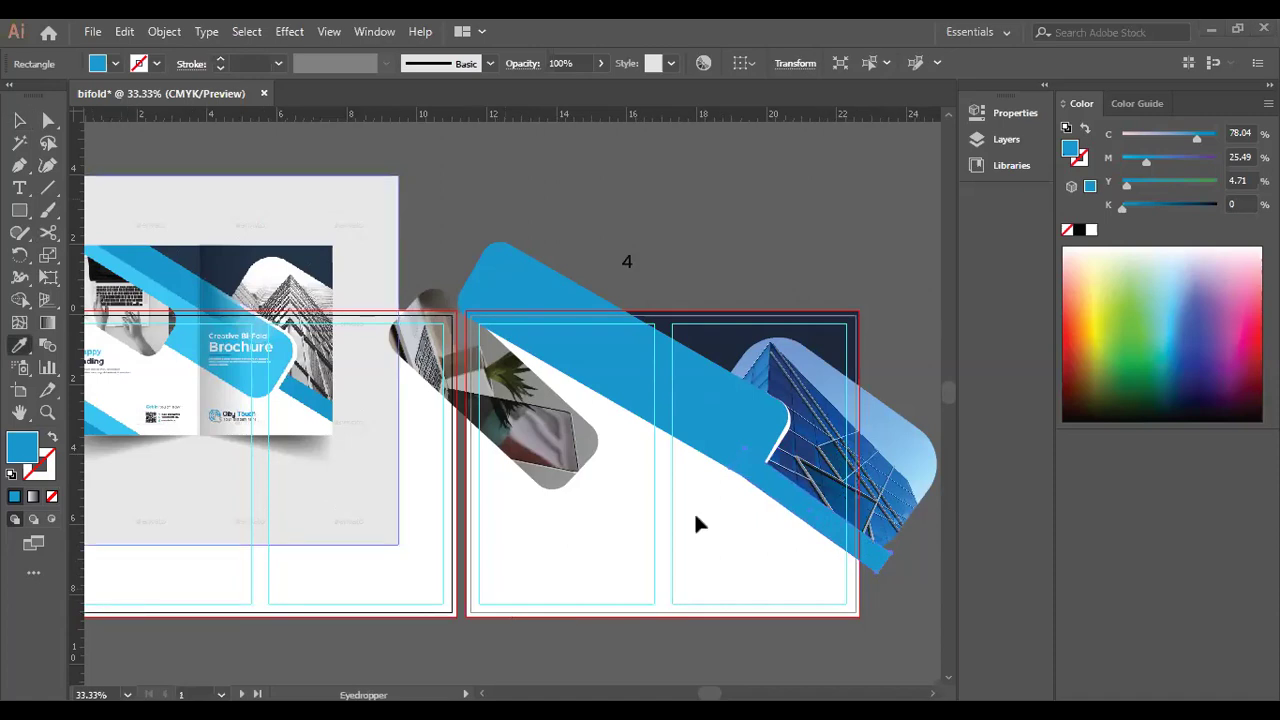
key("v")
right_click(803, 497)
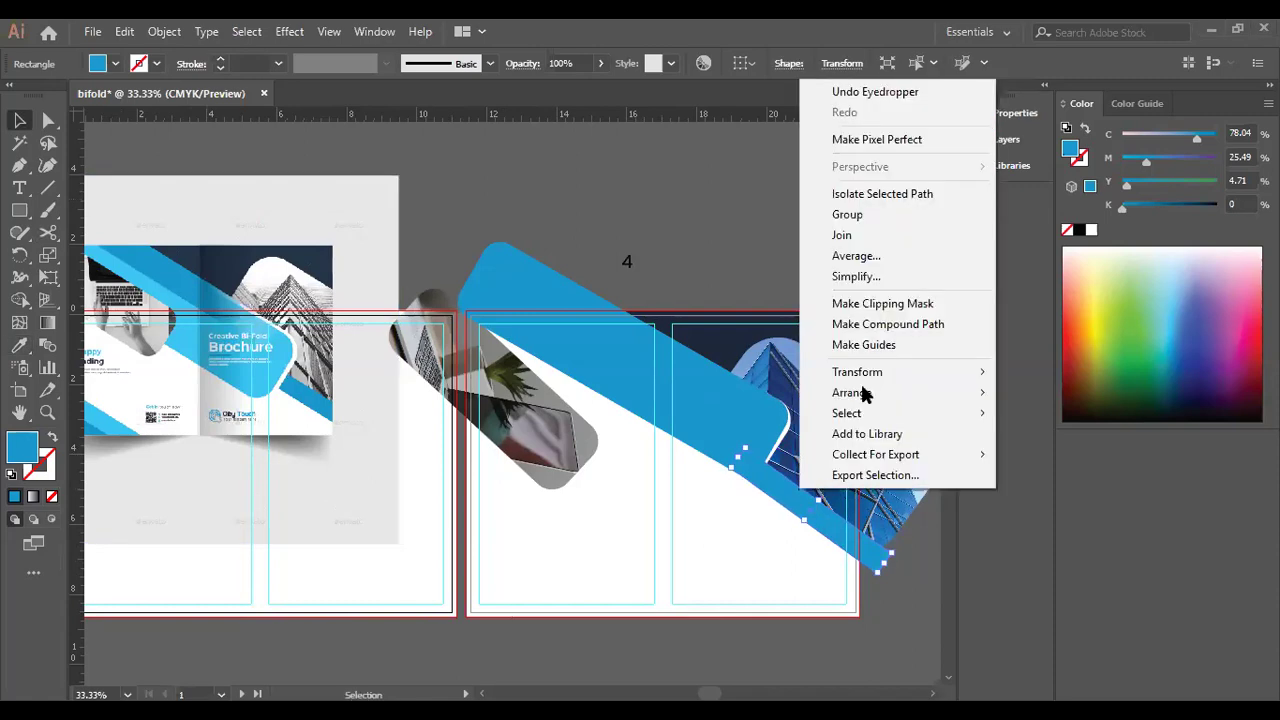
mouse_move(960, 393)
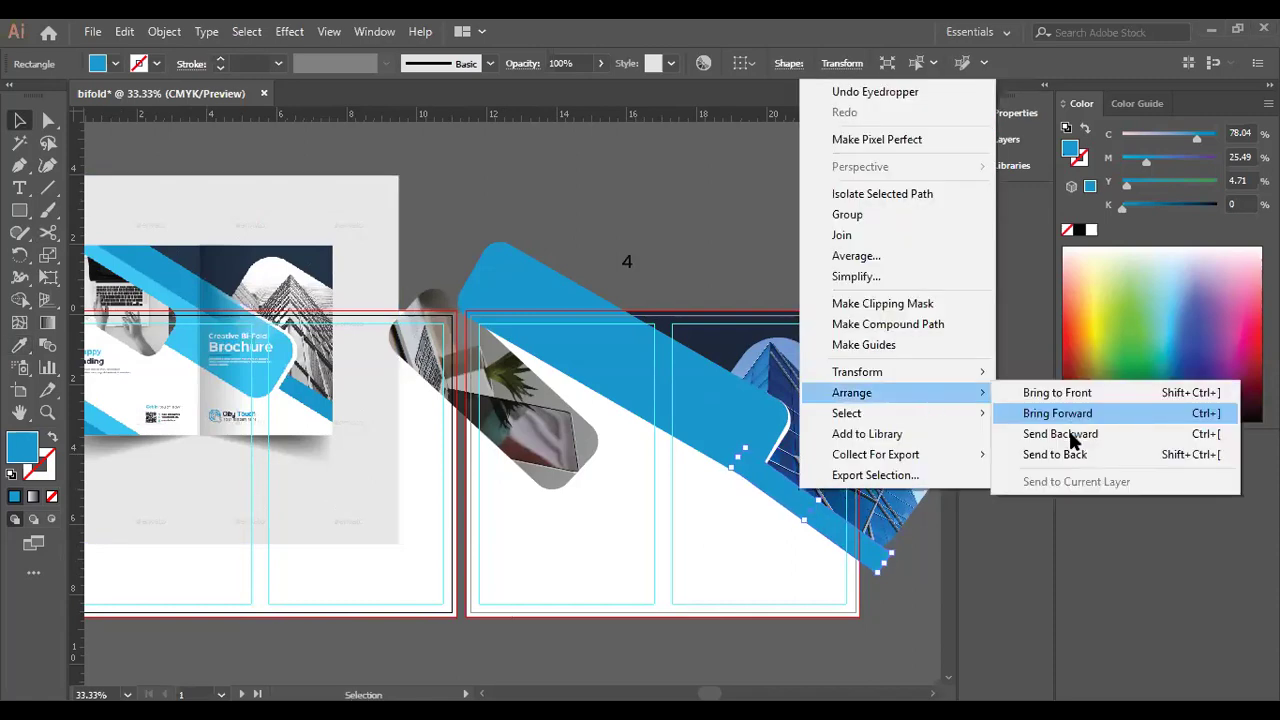
left_click(1072, 433)
right_click(744, 469)
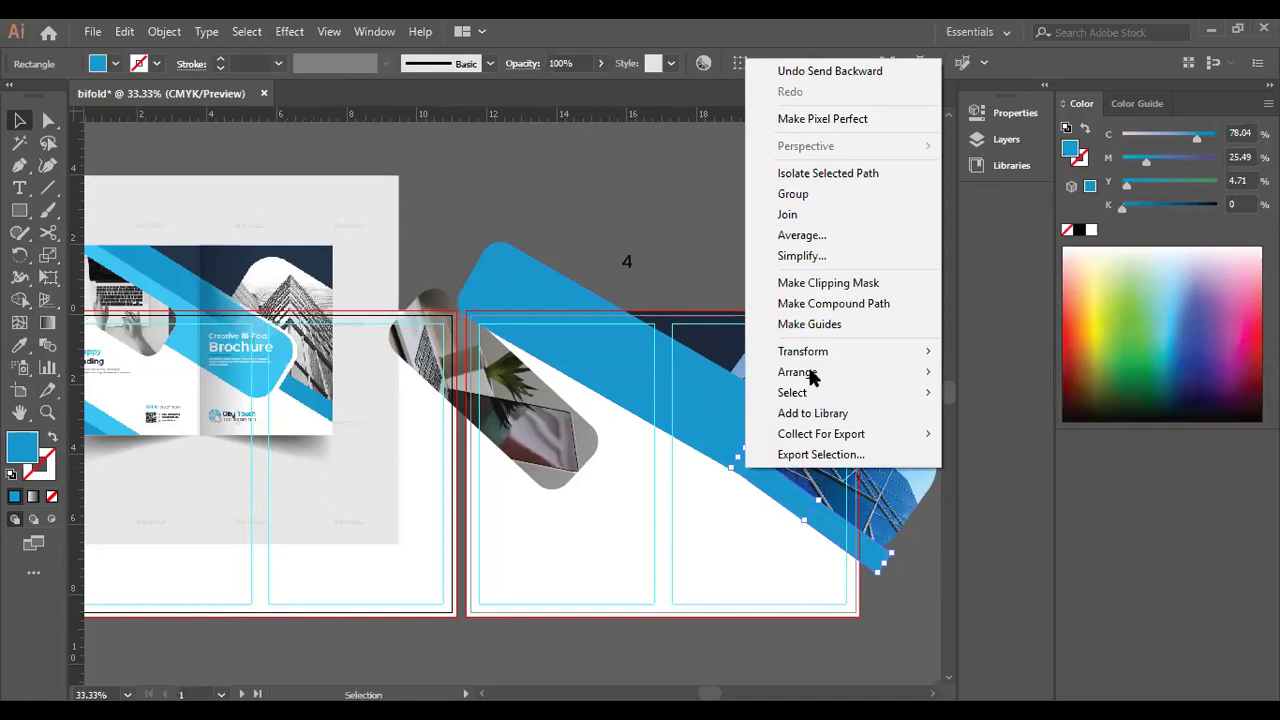
mouse_move(810, 375)
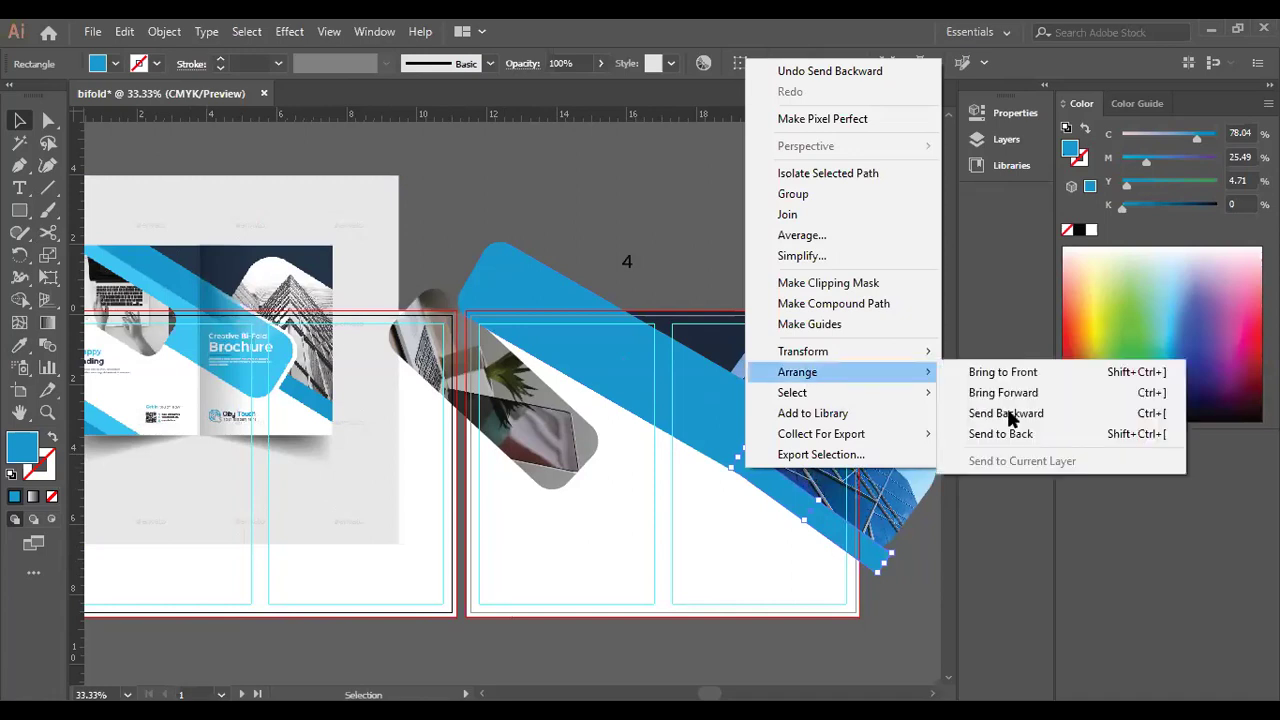
left_click(1008, 415)
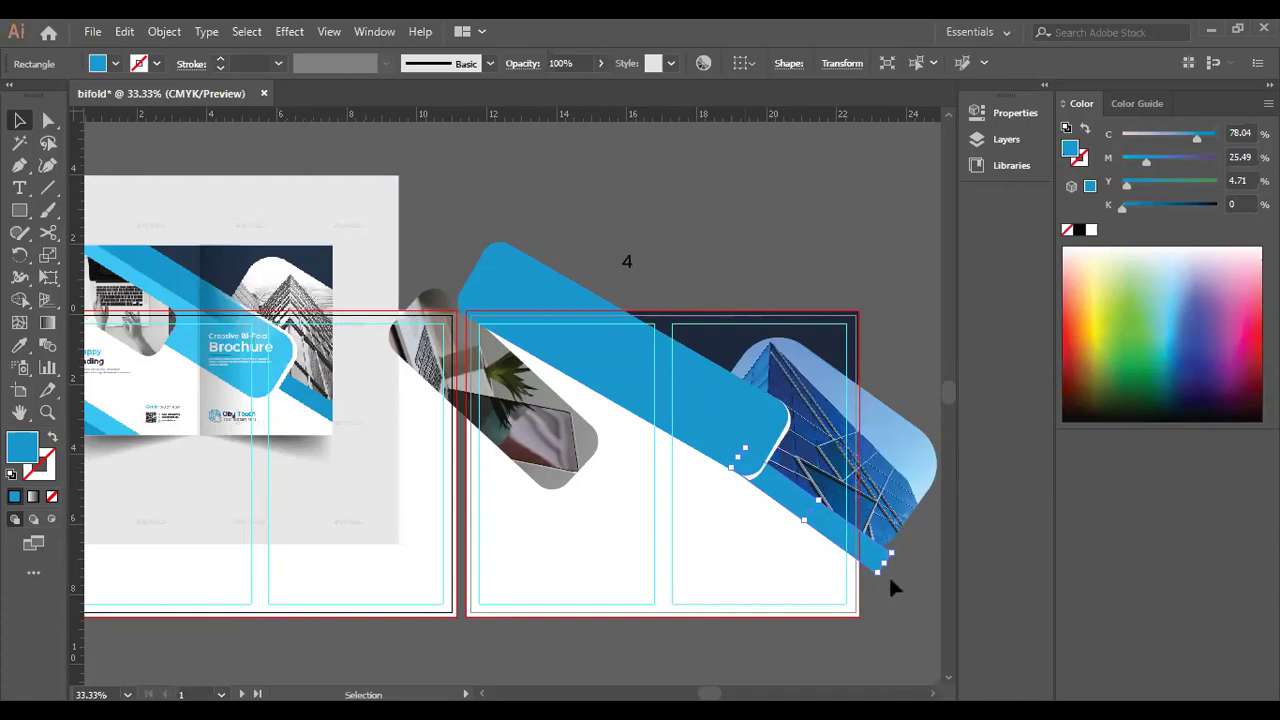
left_click(720, 527)
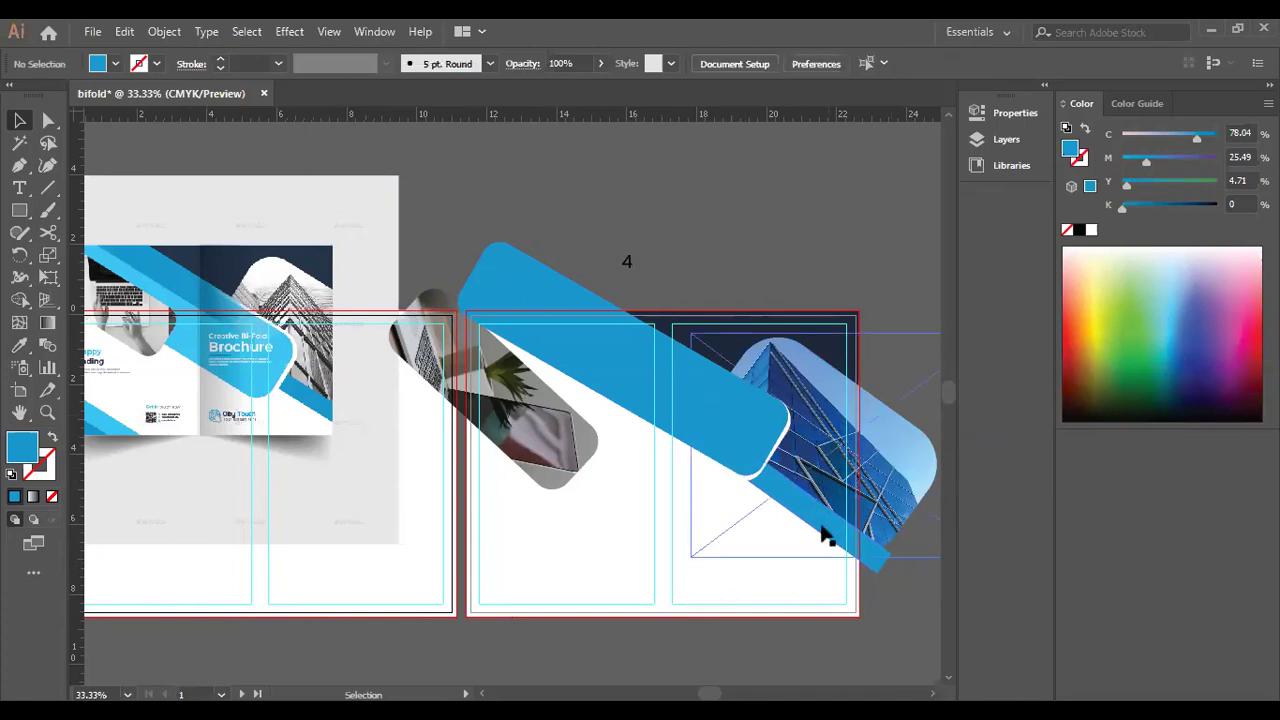
Move the blue shape and its white border together downward and slightly toward the back cover to overlap the laptop photo.
left_click(723, 450)
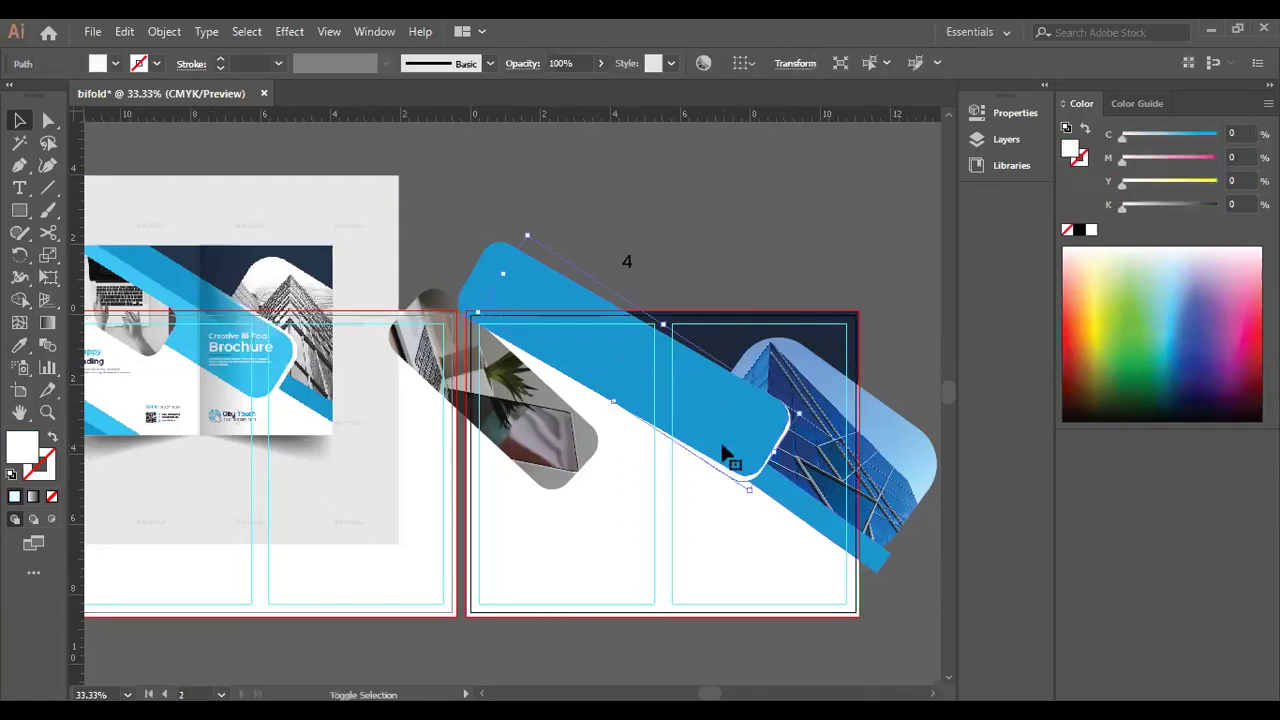
key("Down")
key("Down")
key("Down")
key("Down")
key("Down")
key("Down")
key("Down")
key("Down")
key("Down")
key("Down")
key("Down")
key("Down")
key("Down")
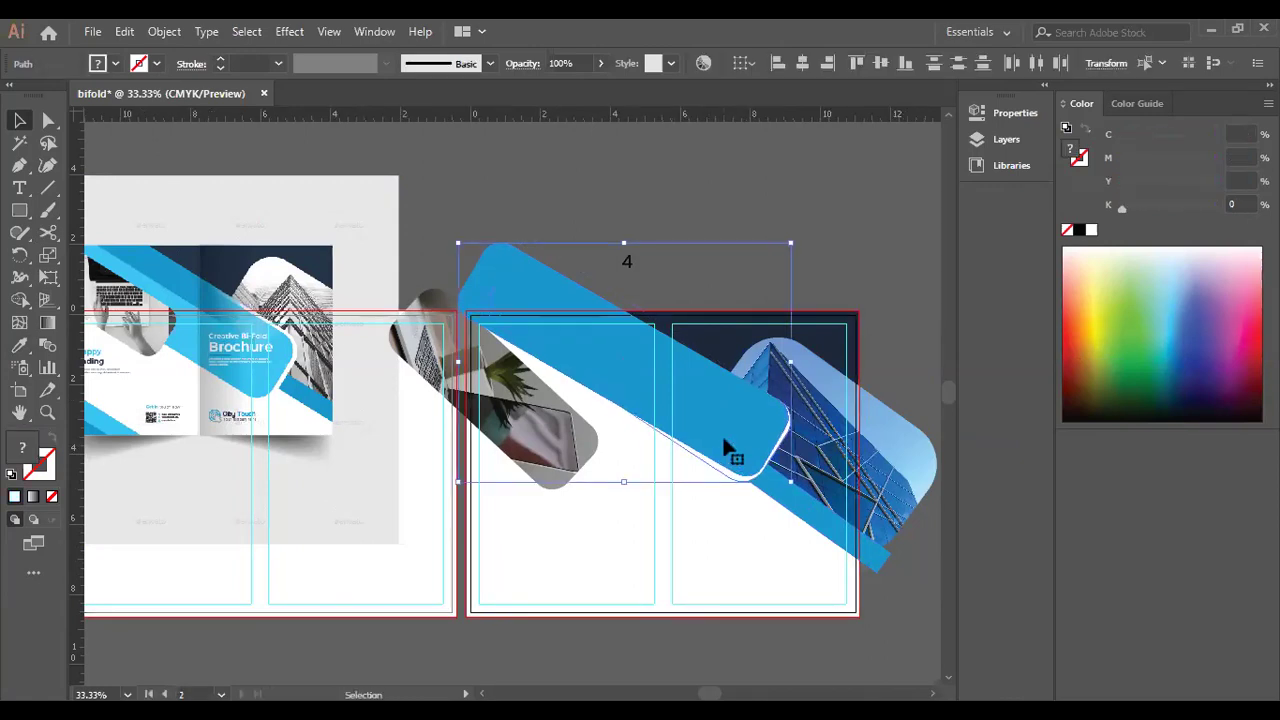
key("Down")
key("Down")
key("Down")
key("Down")
key("Down")
key("Down")
key("Down")
key("Down")
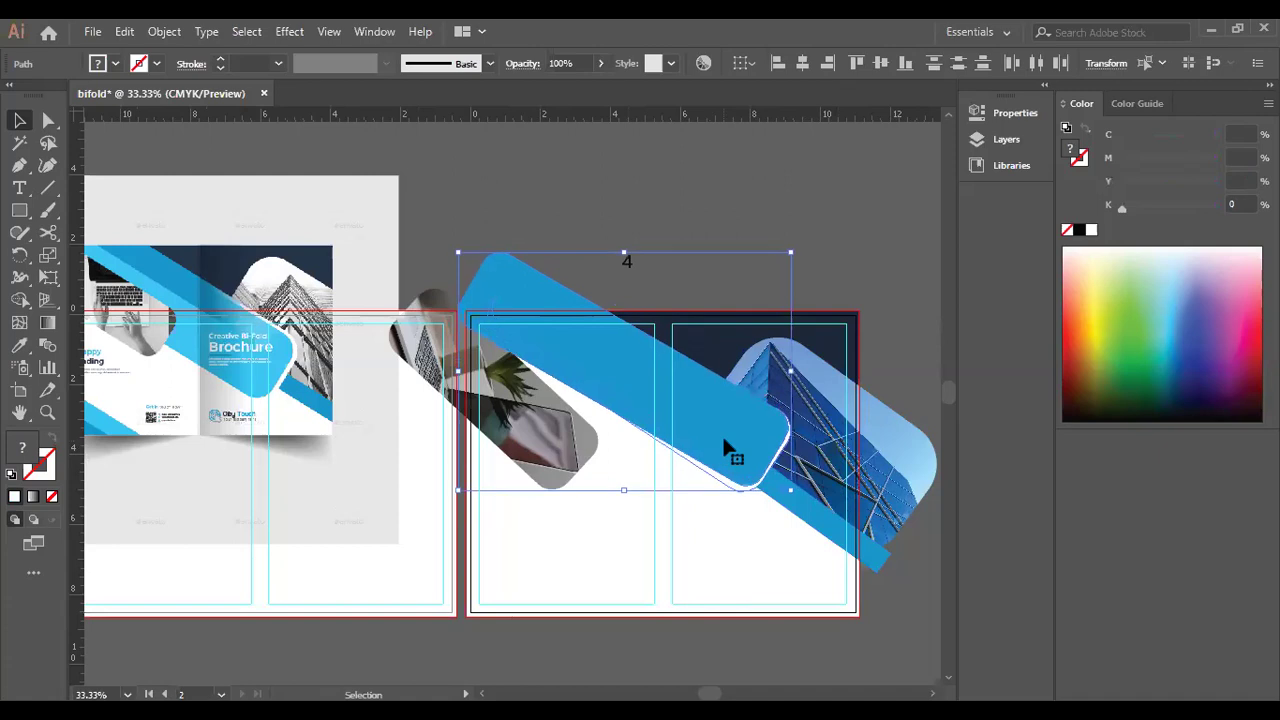
key("Down")
key("Down")
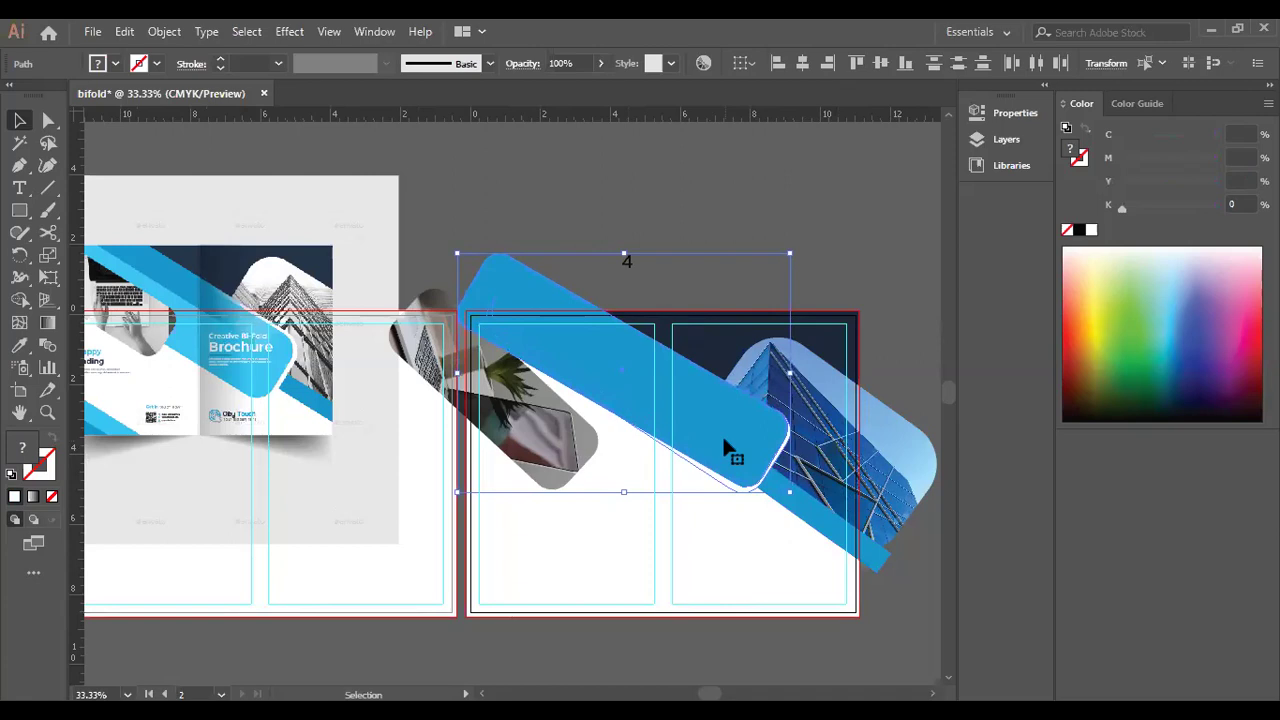
key("Down")
key("Down")
key("Down")
key("Down")
key("Down")
key("Down")
key("Down")
key("Down")
key("Down")
key("Down")
left_click_drag(639, 417, 640, 429)
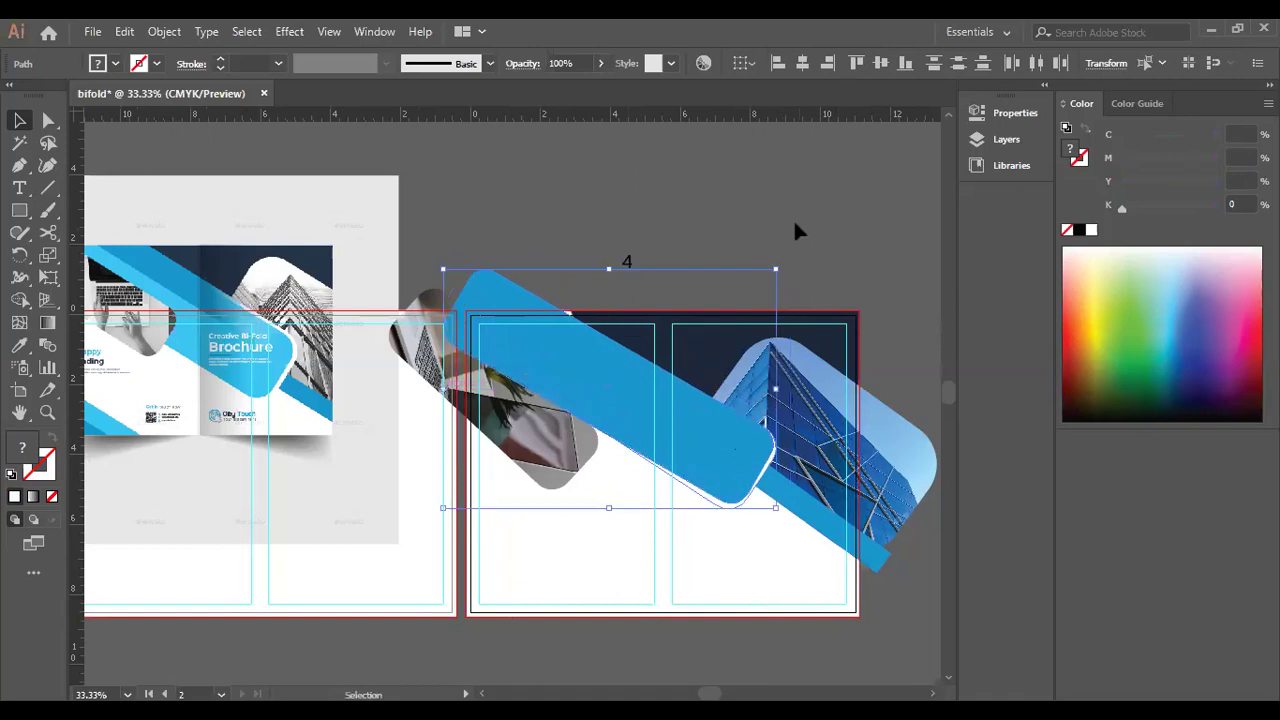
left_click(797, 230)
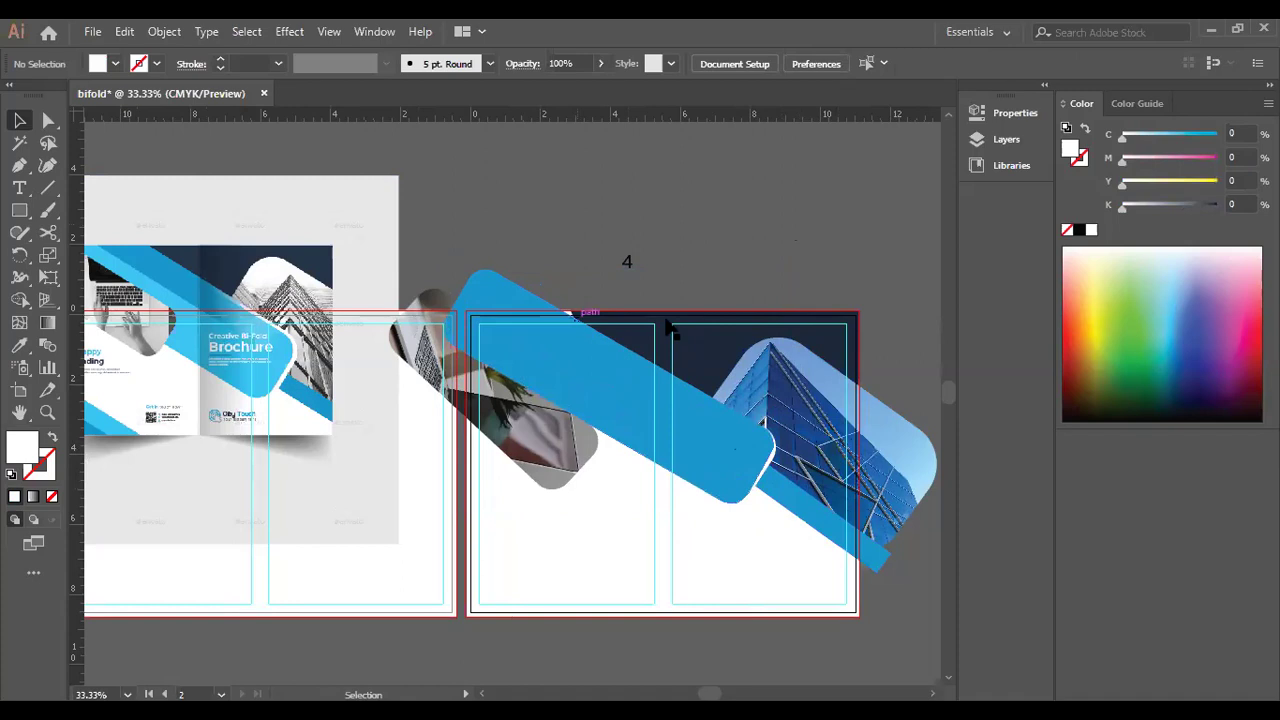
Extend the blue shape's upper long edge and the navy block's inner edge slightly to close the gap between them.
left_click(573, 312)
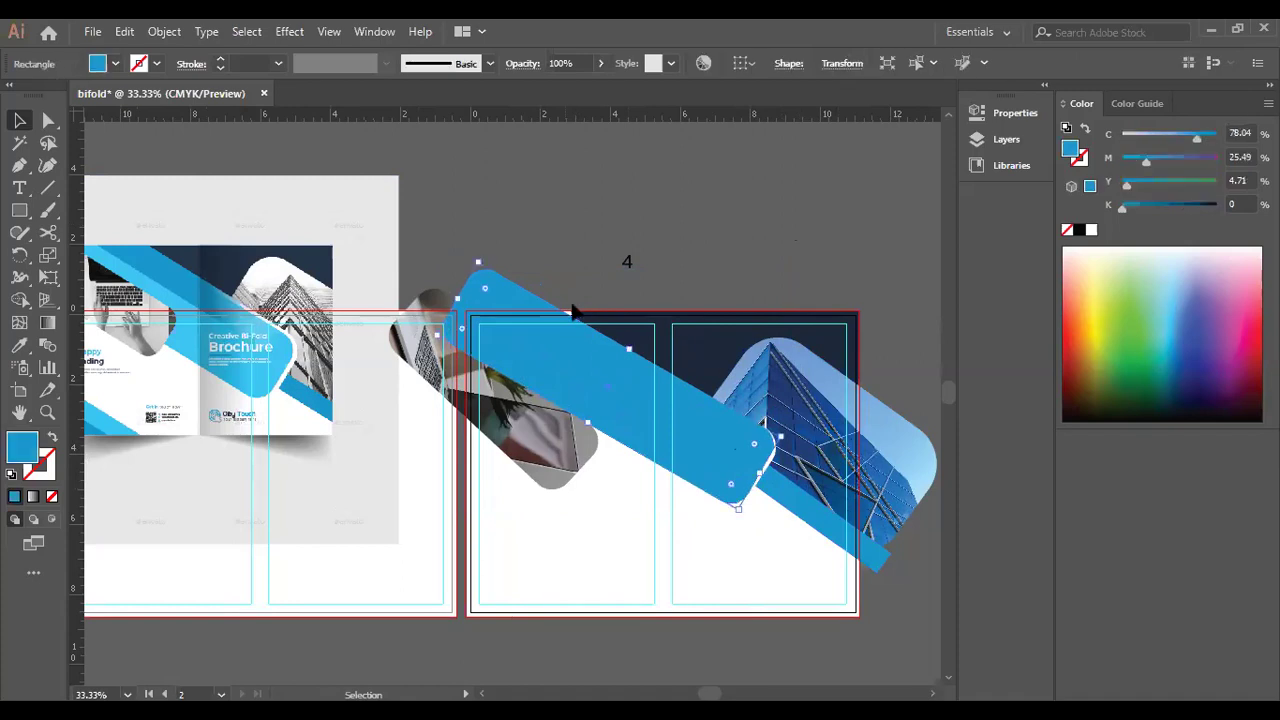
left_click(632, 346)
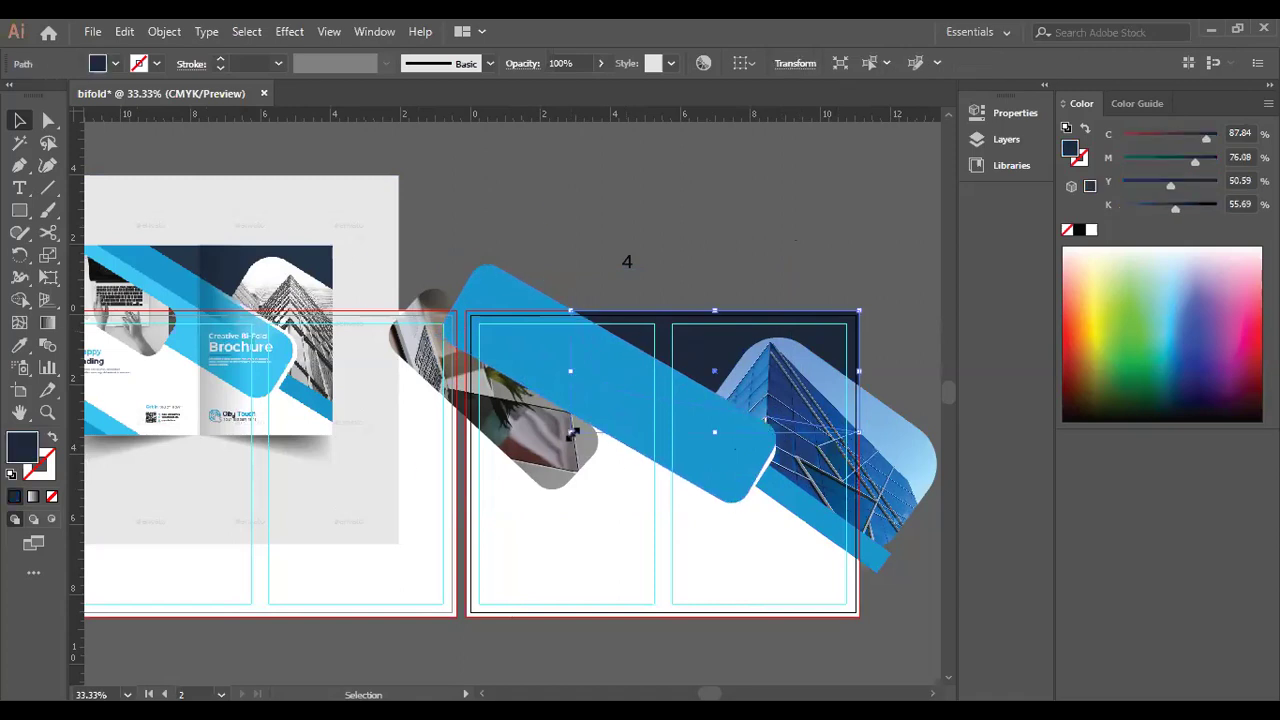
left_click_drag(572, 432, 562, 433)
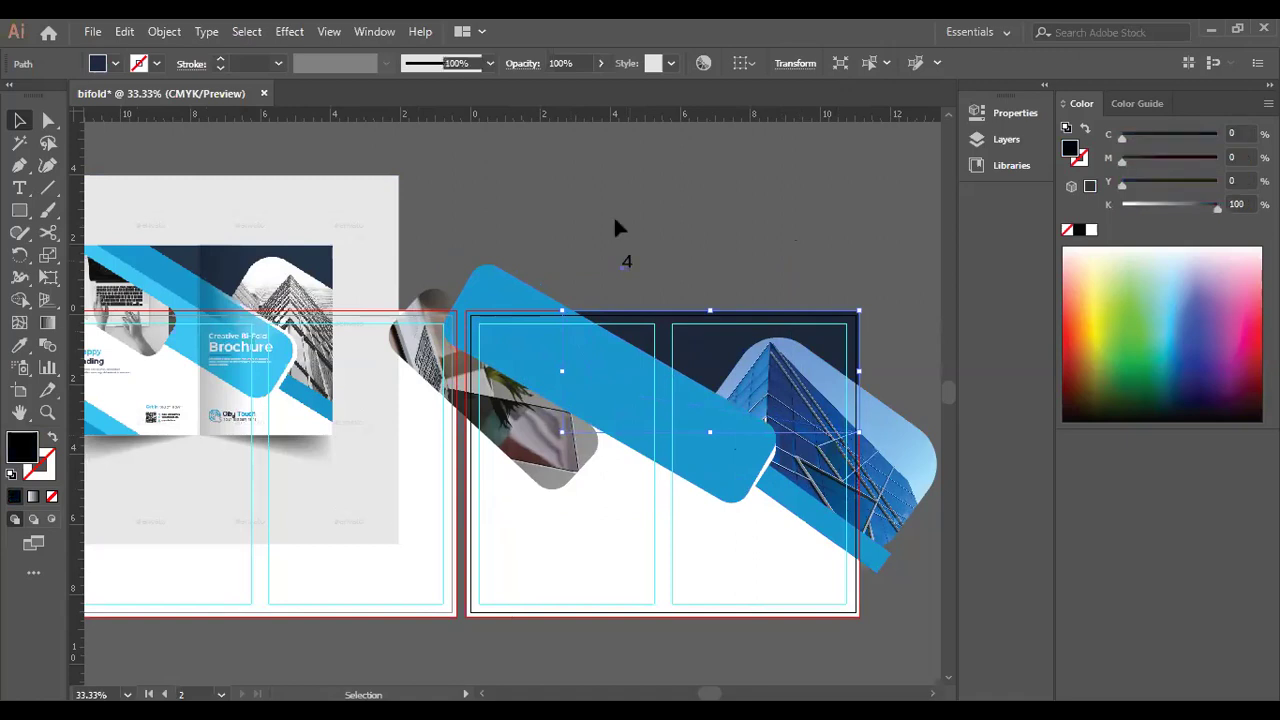
Shrink the blue diagonal shape slightly at its rounded cover end to expose more of the white border there.
left_click(614, 226)
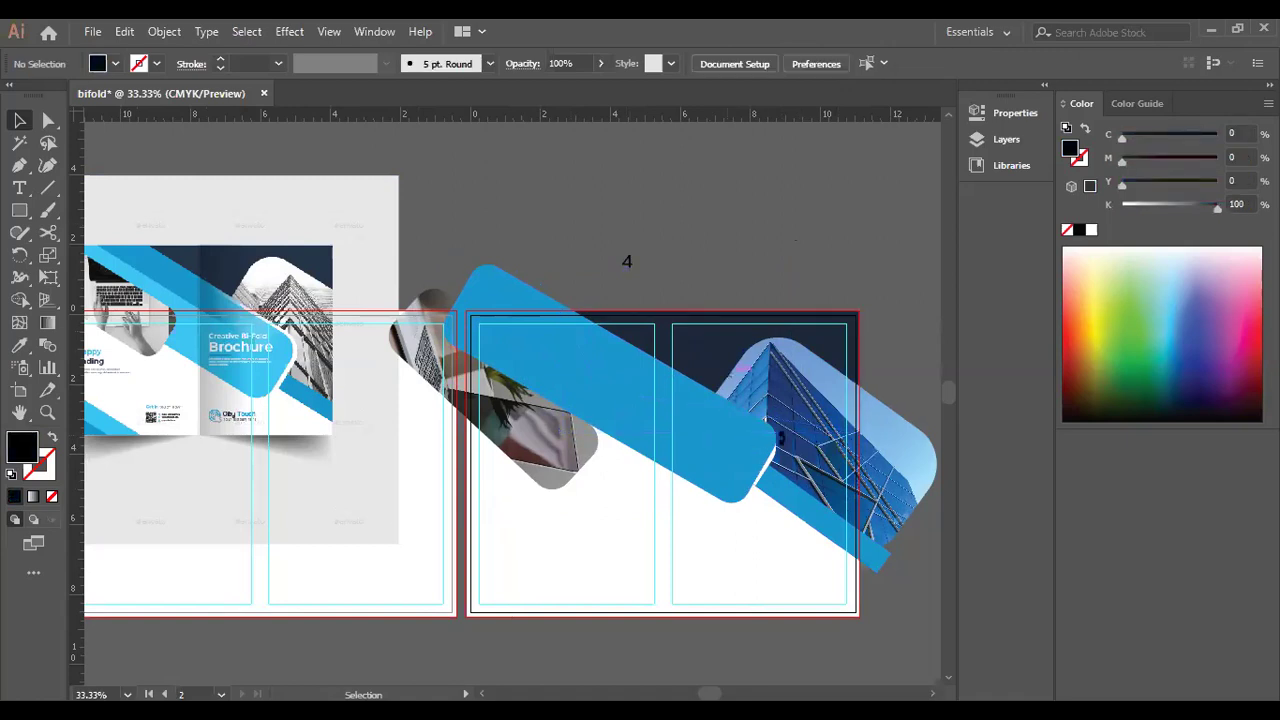
left_click(784, 434)
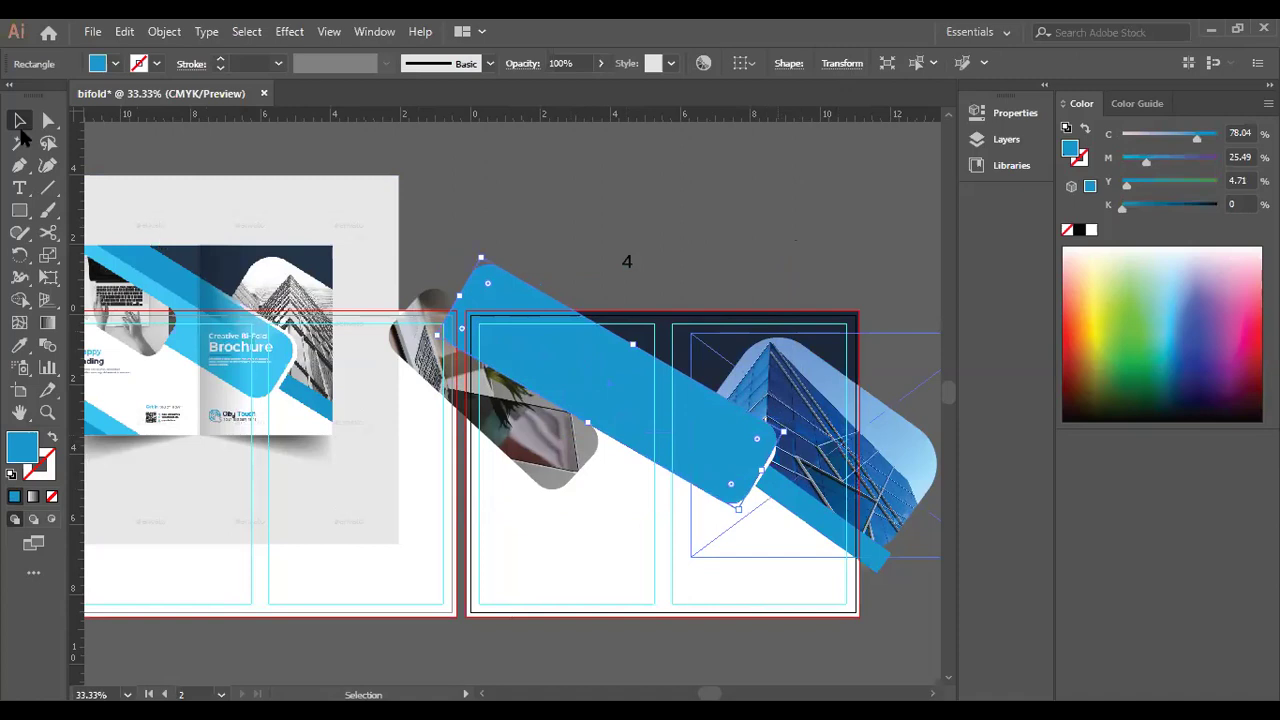
left_click(47, 121)
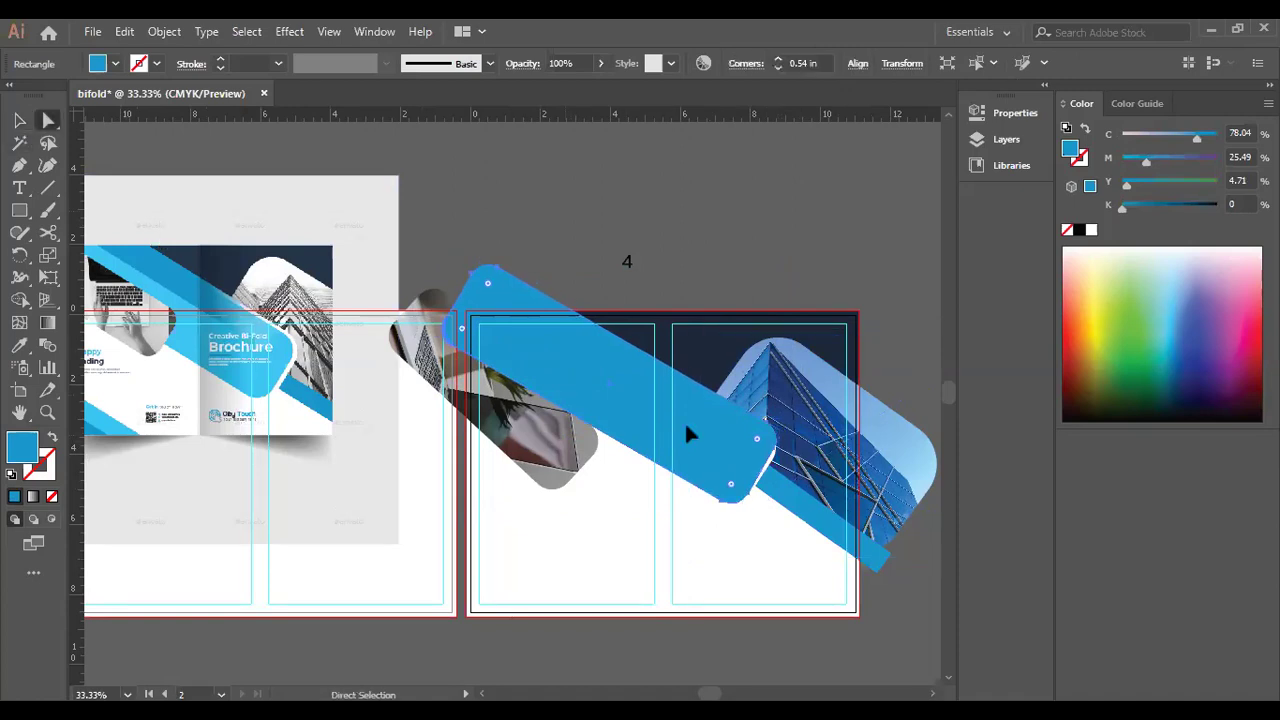
left_click(18, 120)
left_click(665, 475)
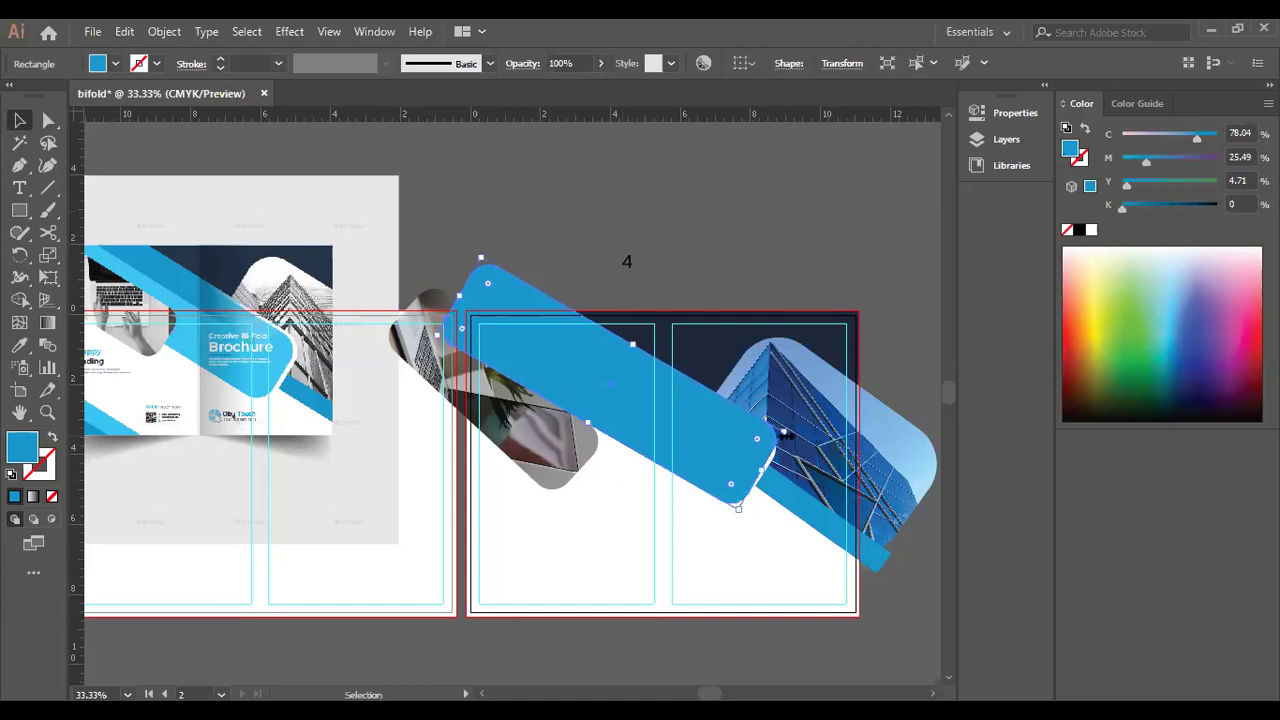
left_click_drag(787, 430, 762, 476)
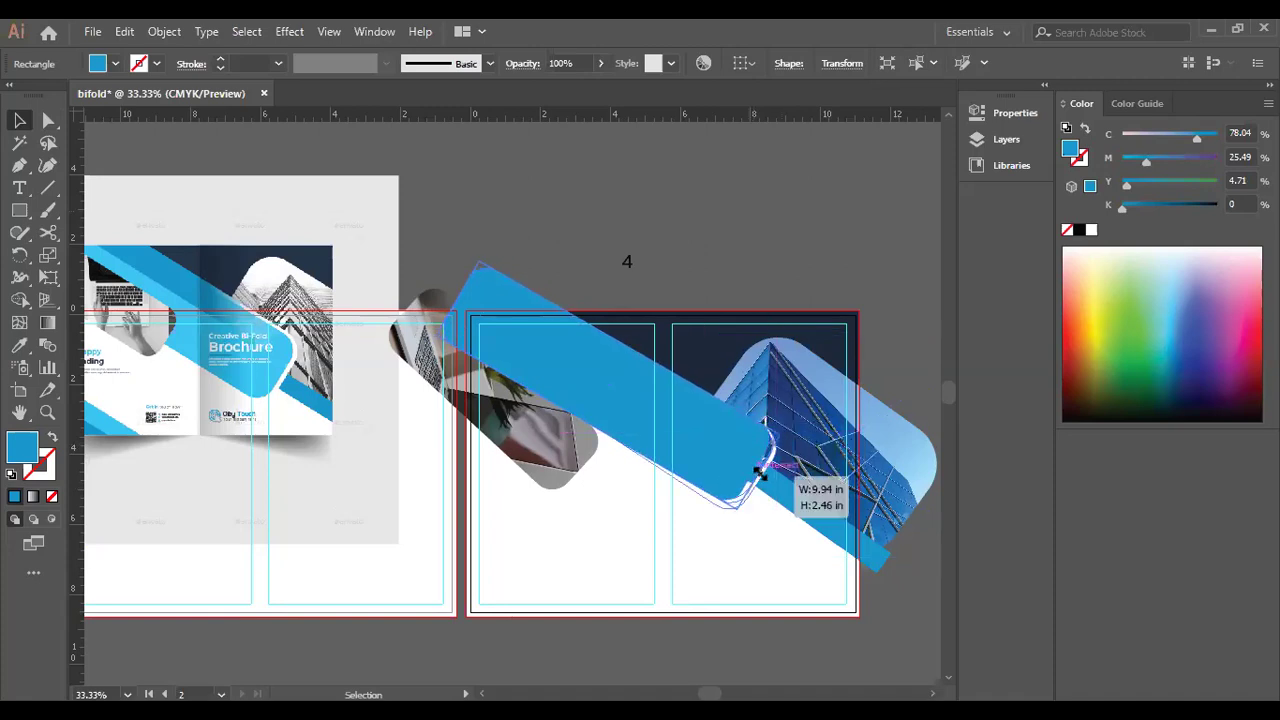
left_click(802, 233)
Nudge the blue shape slightly toward the front cover and pull in its lower long edge to expose the white border underneath.
left_click(705, 462)
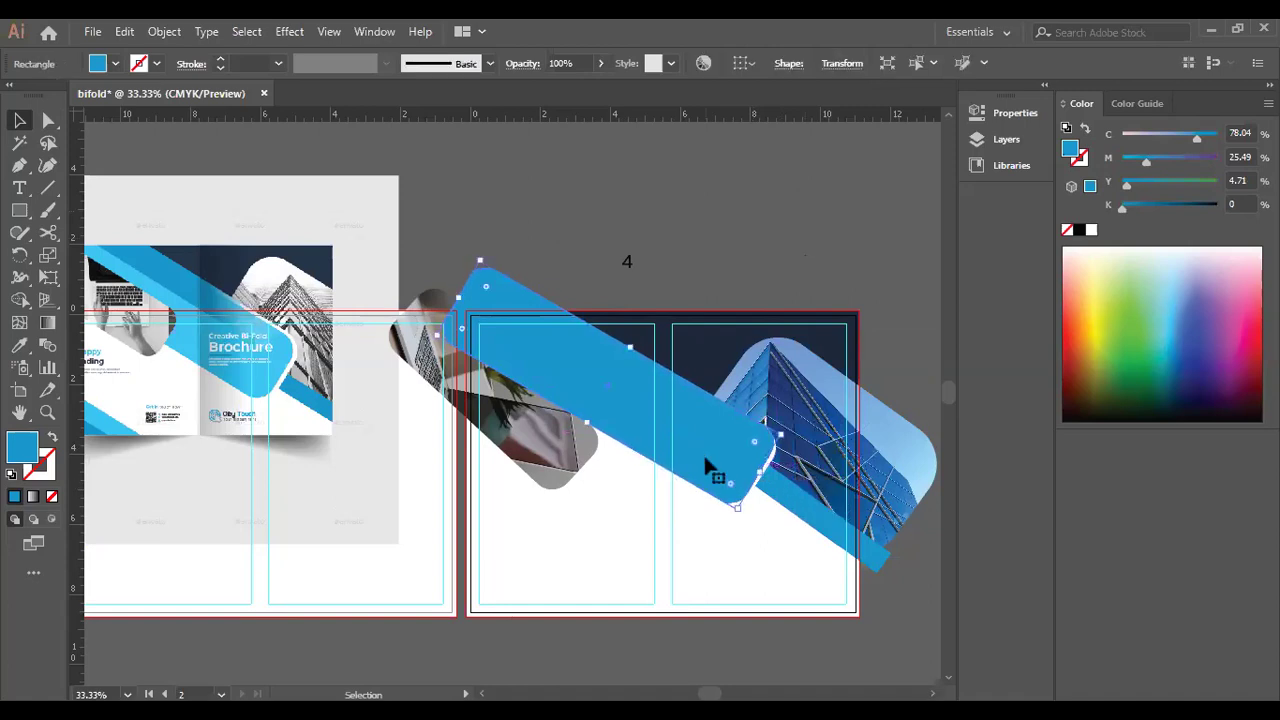
key("Right")
left_click(417, 634)
scroll(417, 634, "up", 1)
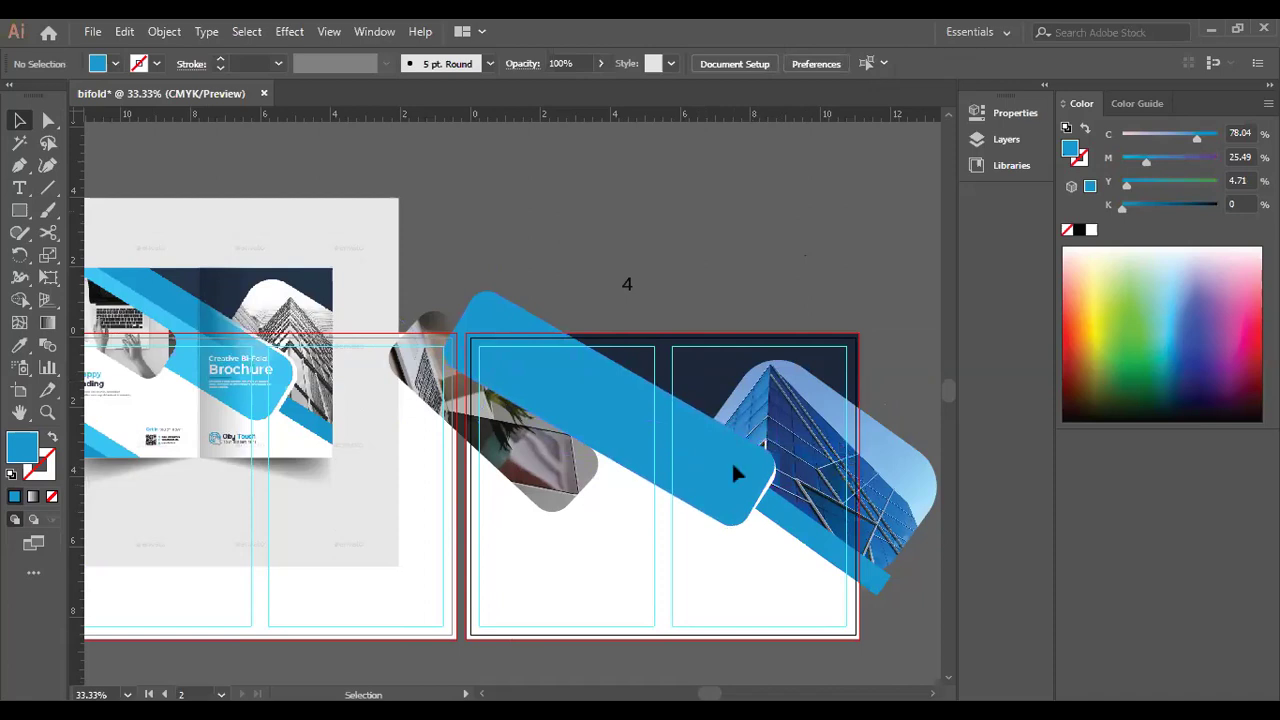
left_click(736, 533)
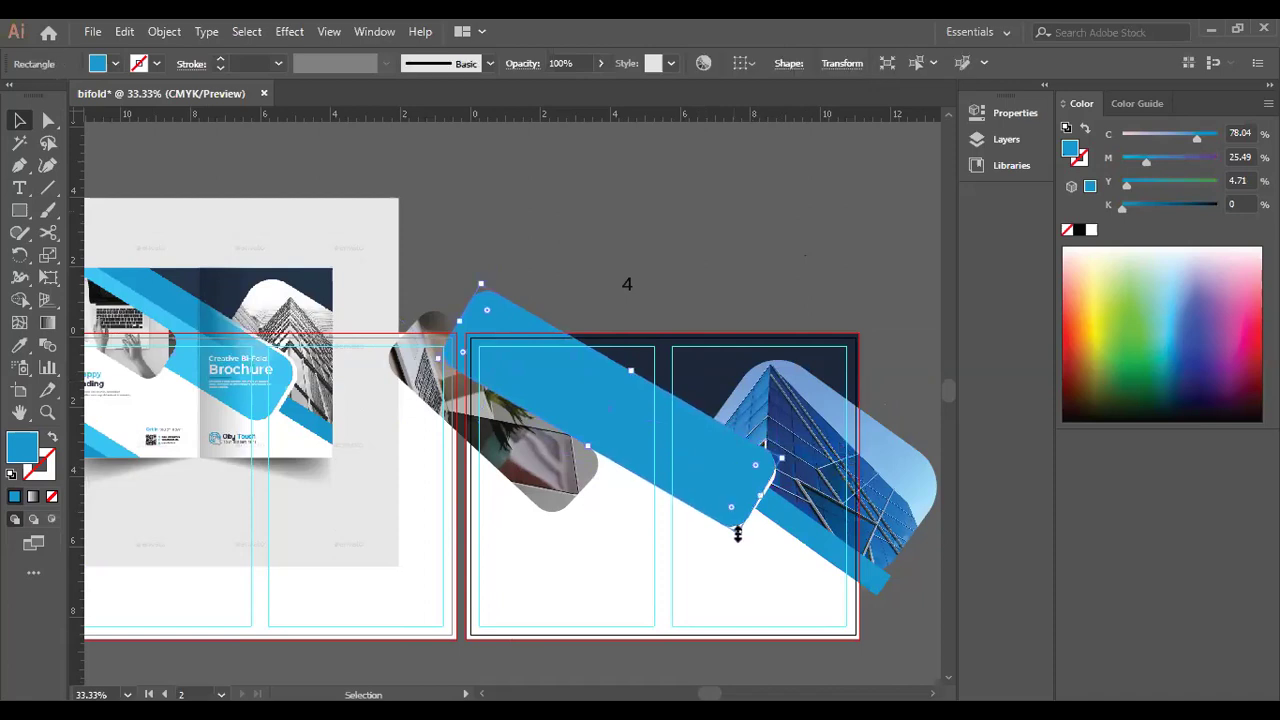
left_click_drag(736, 530, 763, 492)
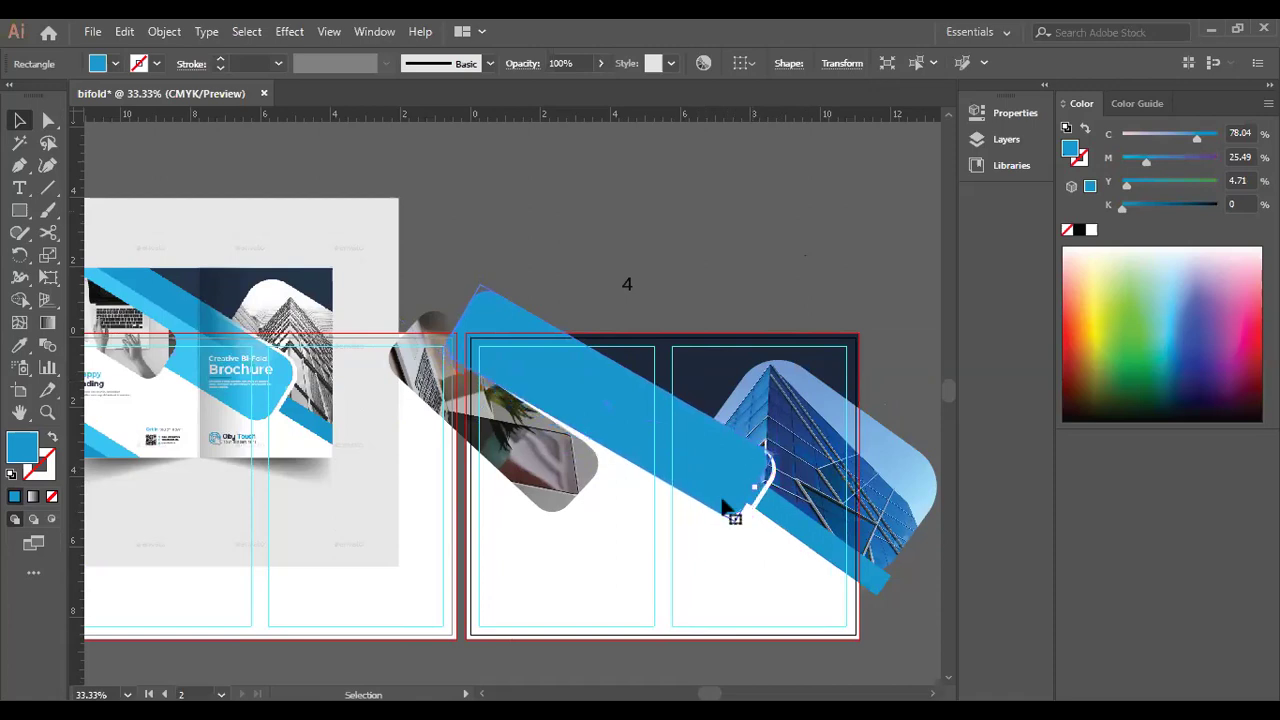
left_click(705, 325)
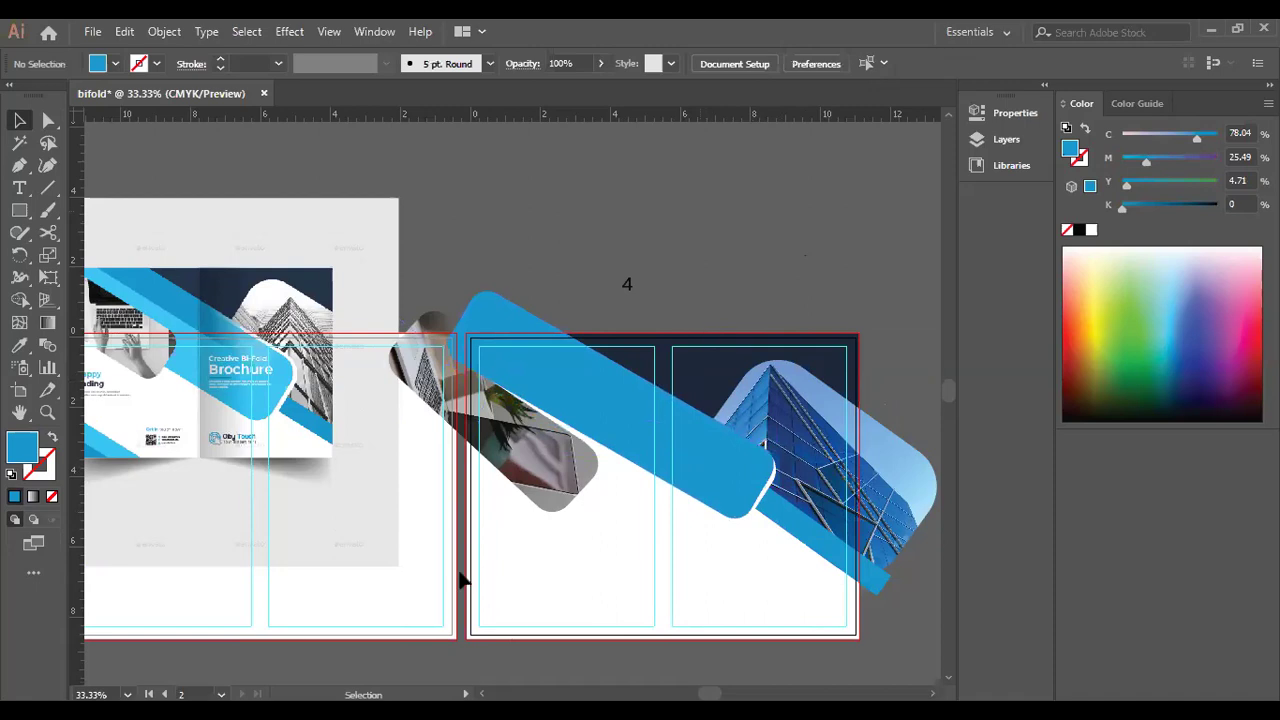
Draw a circle about 2.3 in across on the empty canvas above the front cover, with no fill and a thin black stroke.
scroll(270, 500, "down", 1)
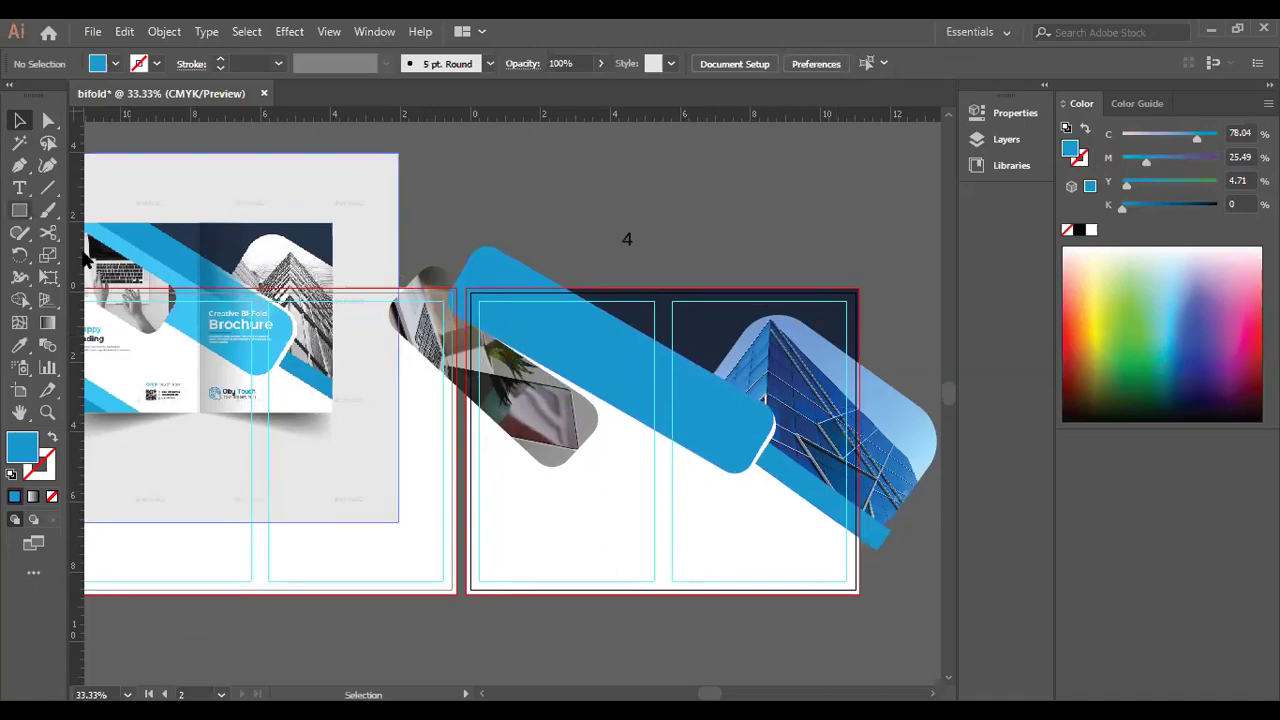
left_click(85, 257)
left_click_drag(746, 176, 787, 204)
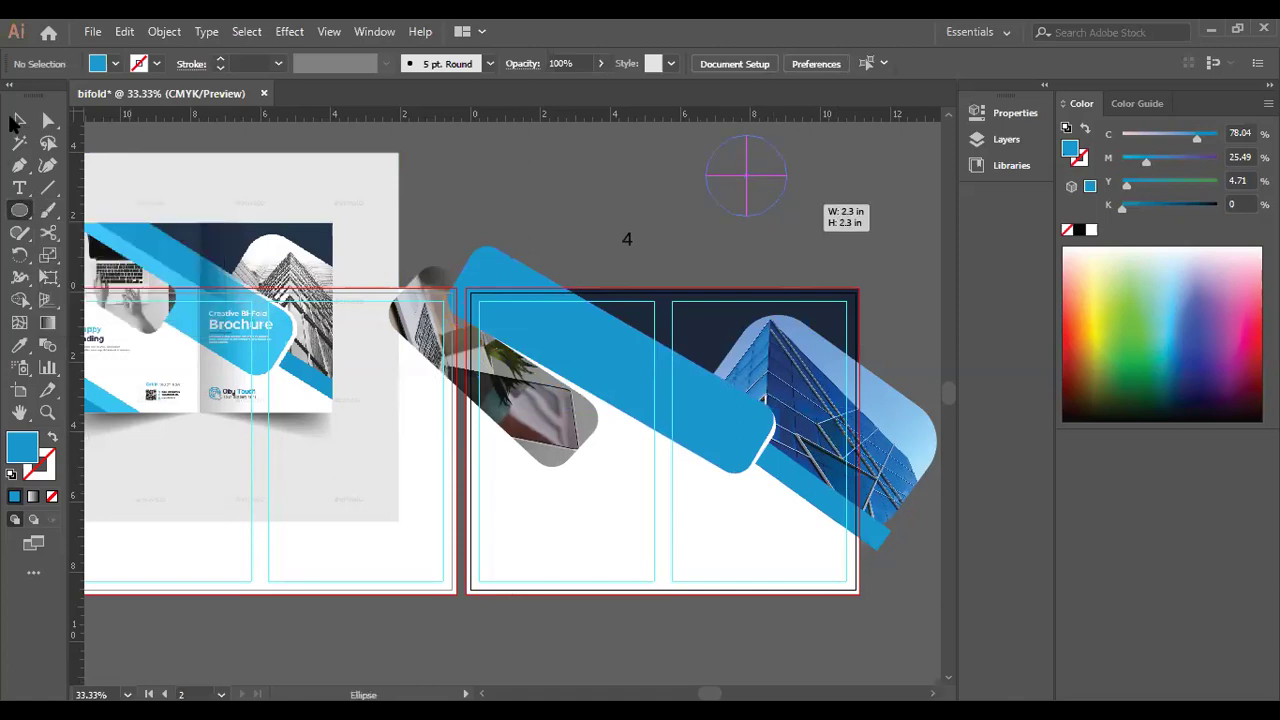
left_click(18, 121)
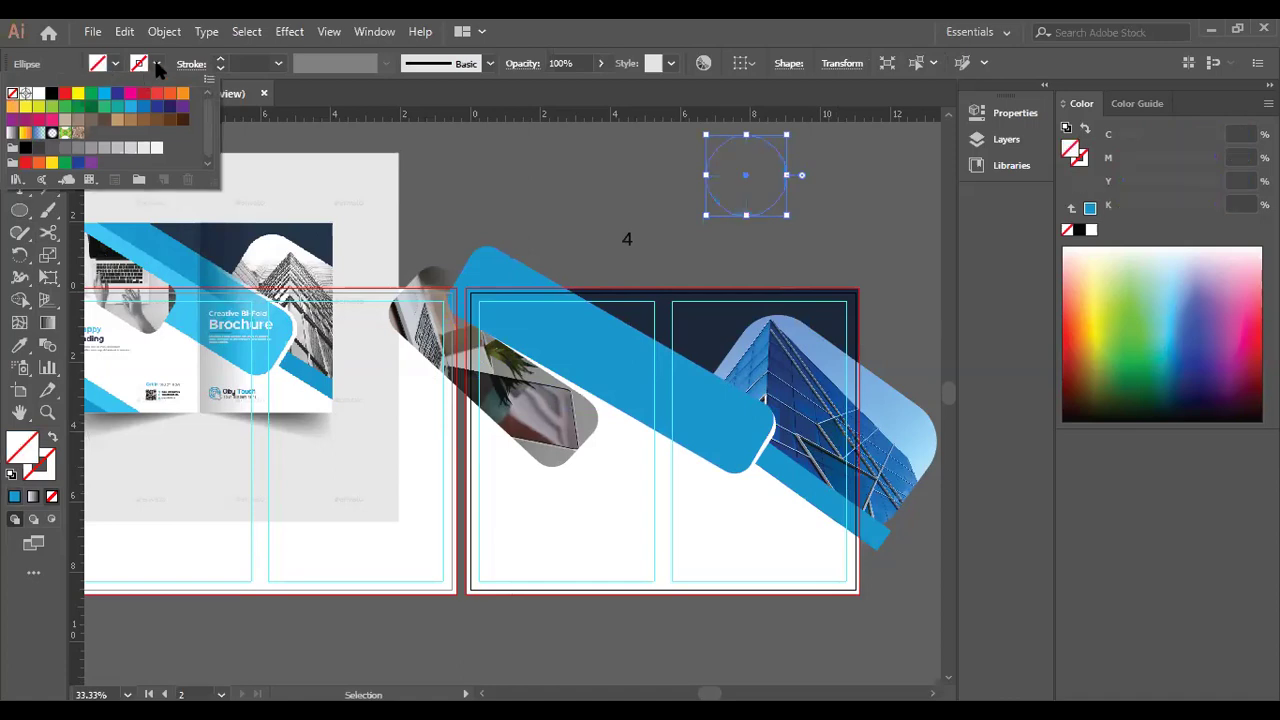
left_click(221, 59)
left_click(221, 59)
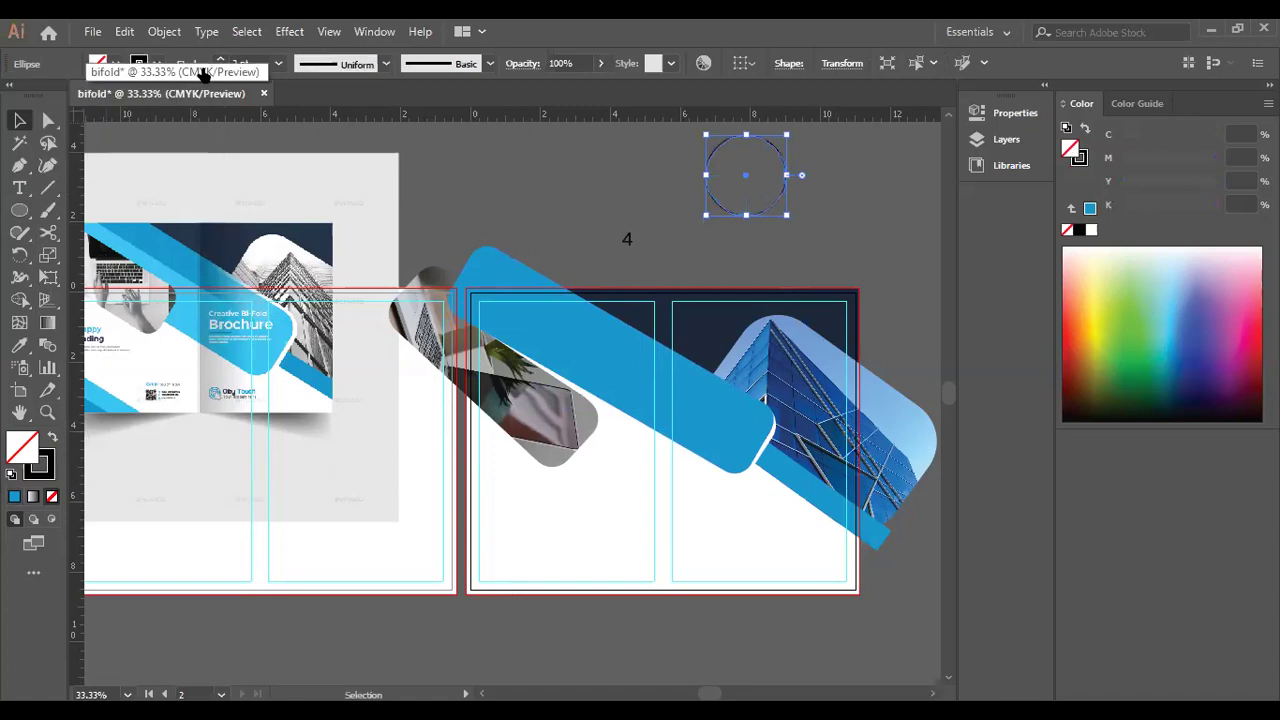
Sample the reference's light blue onto the circle and transfer that colour from its fill to its stroke.
left_click(20, 345)
left_click(197, 320)
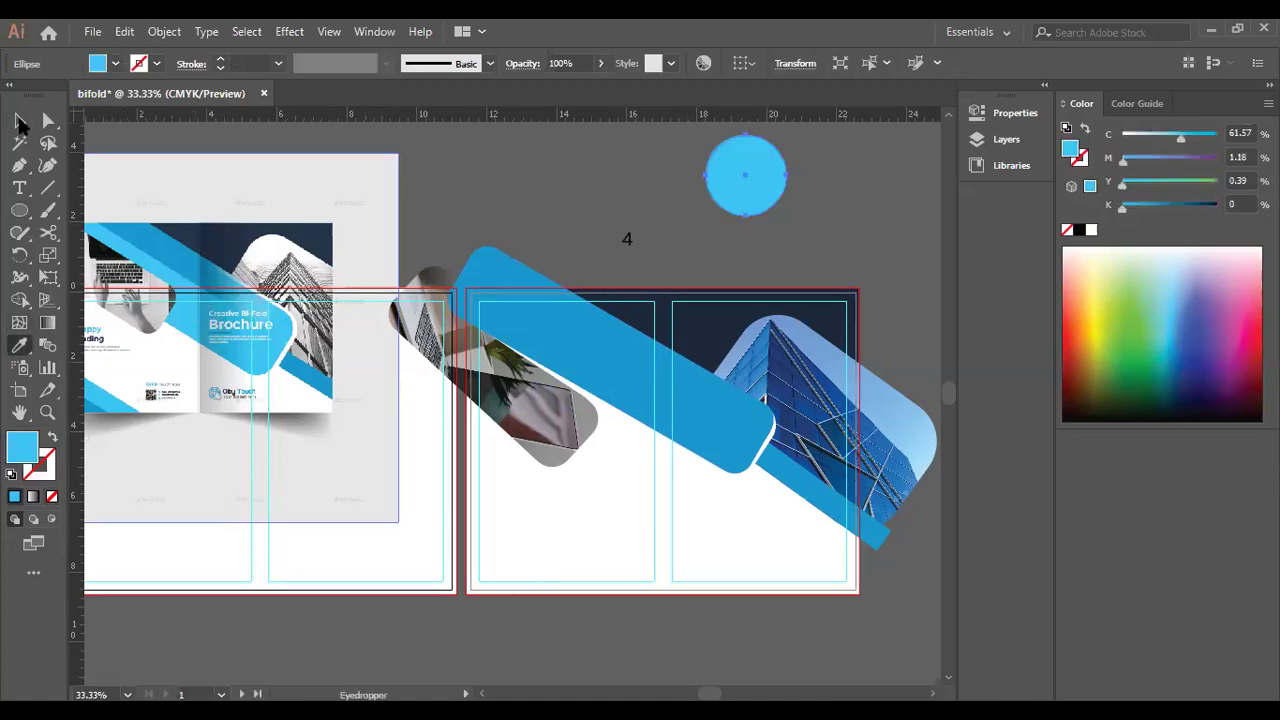
left_click(19, 120)
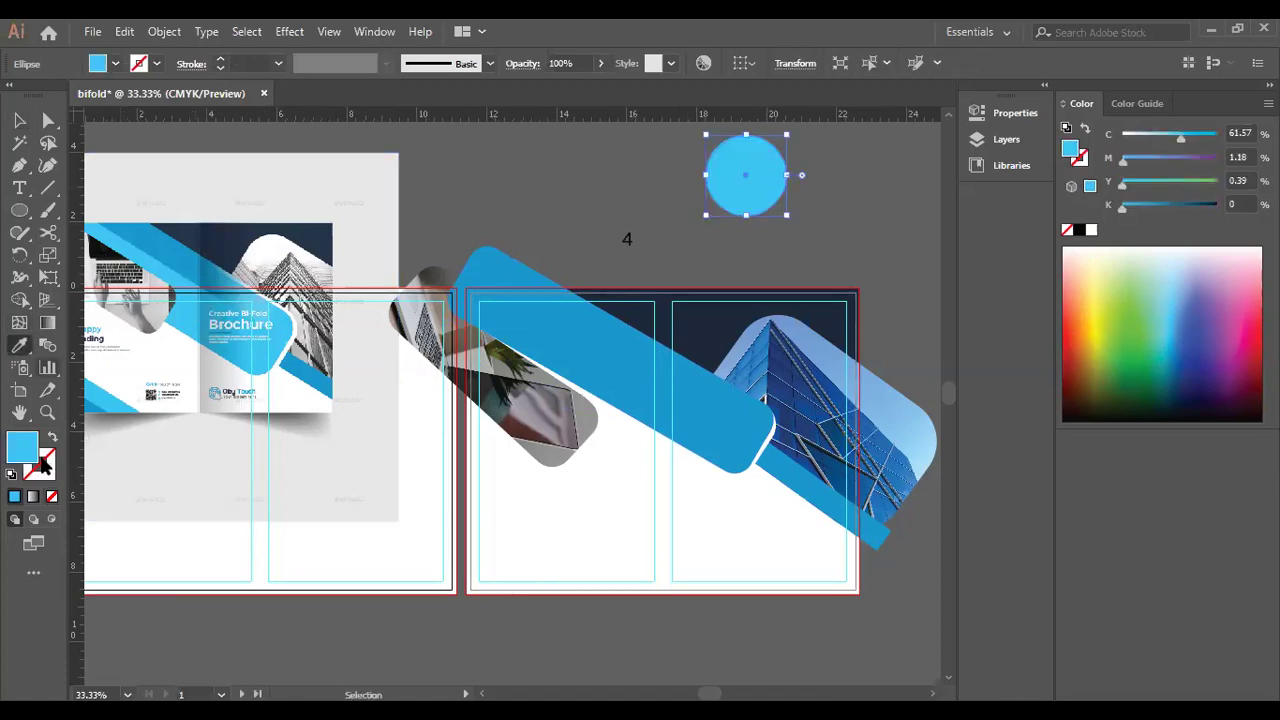
left_click_drag(36, 453, 42, 459)
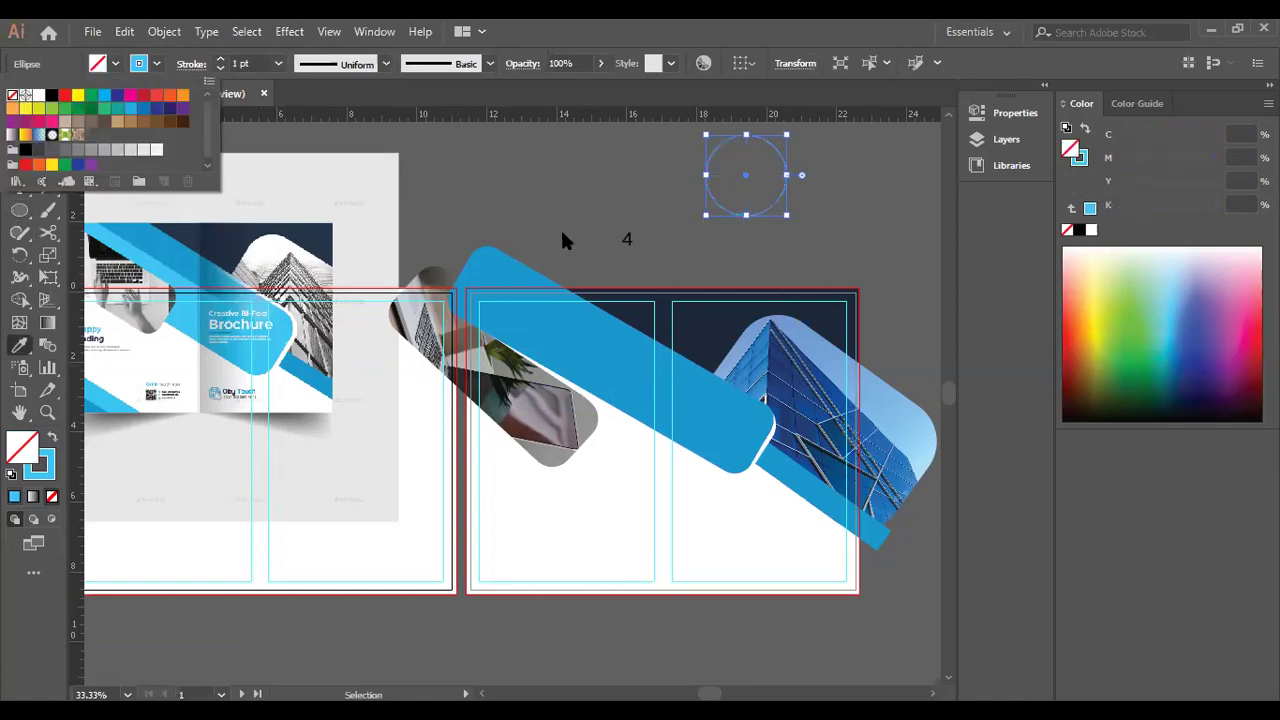
Fill the circle with the medium blue sampled from the reference's diagonal band, trying other blues of the band as well.
left_click(16, 337)
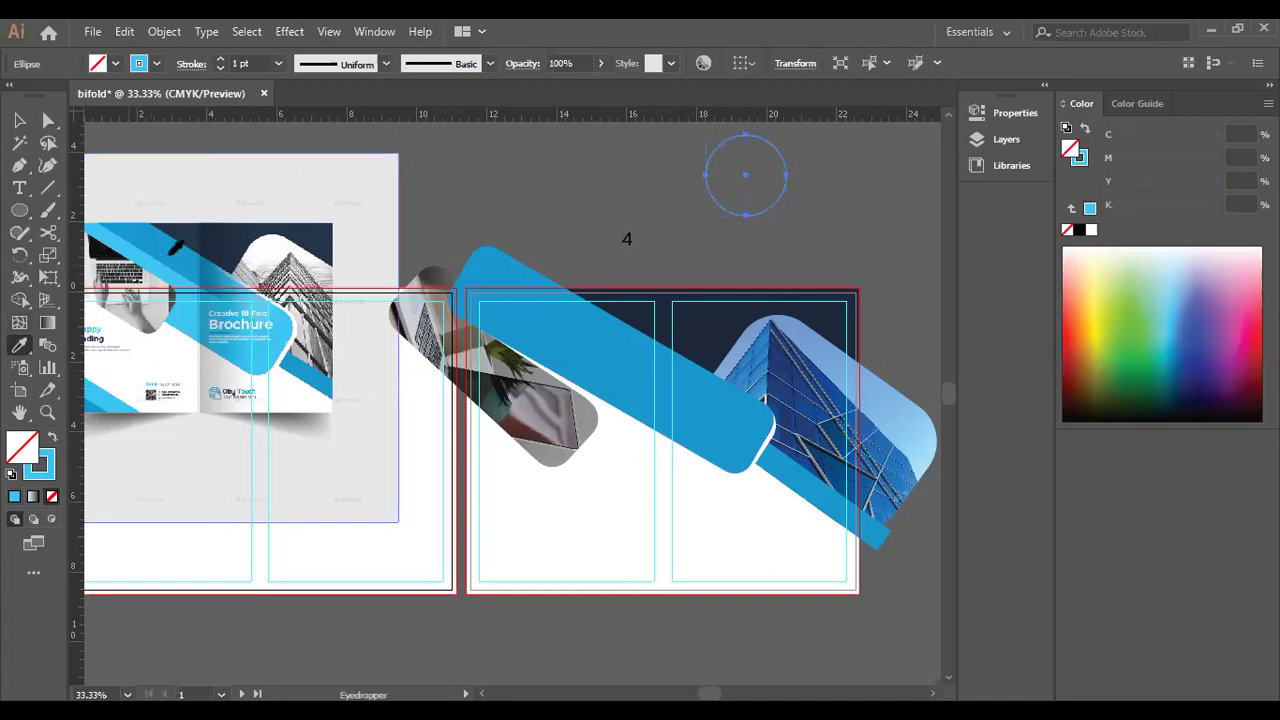
left_click(170, 252)
left_click(170, 252)
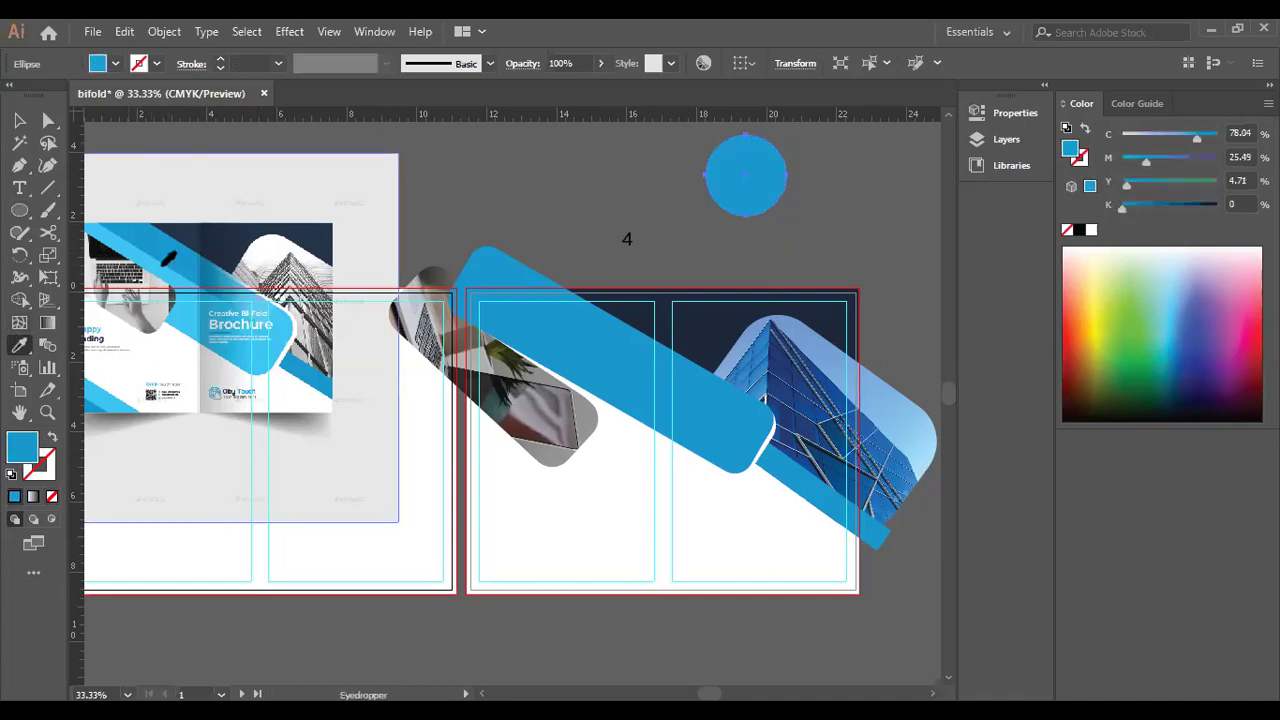
left_click(166, 258)
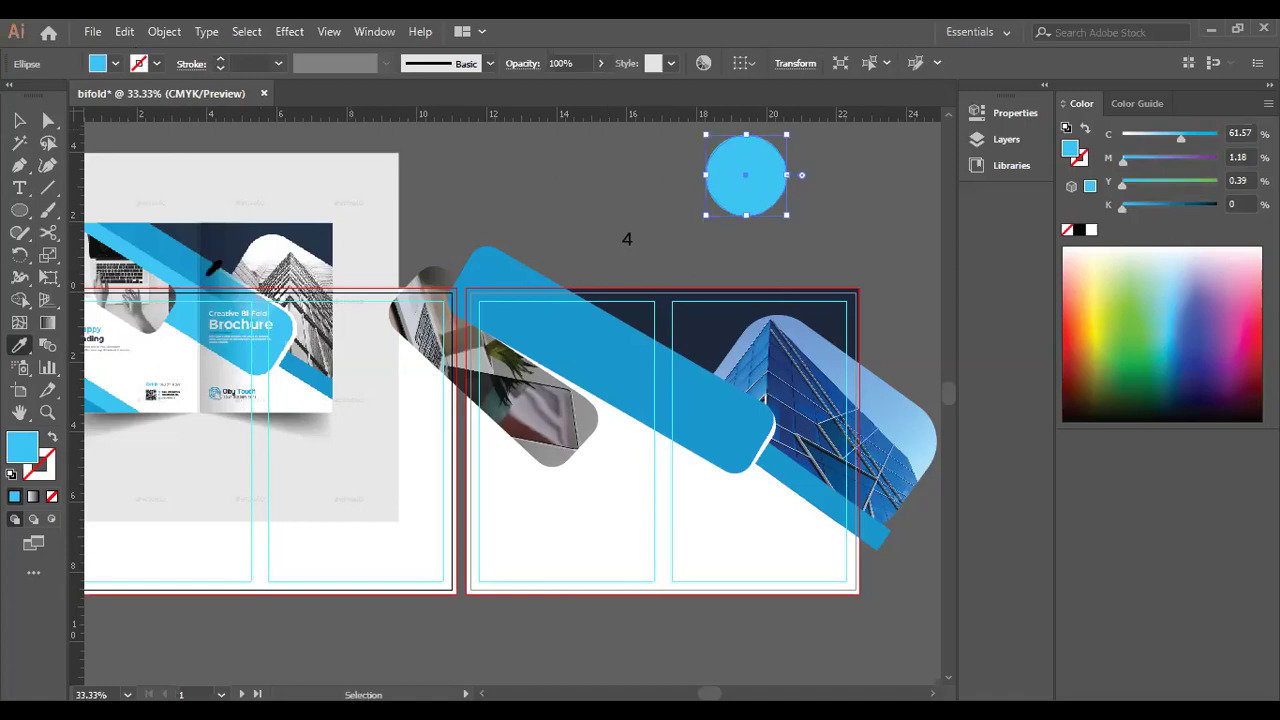
left_click(183, 312)
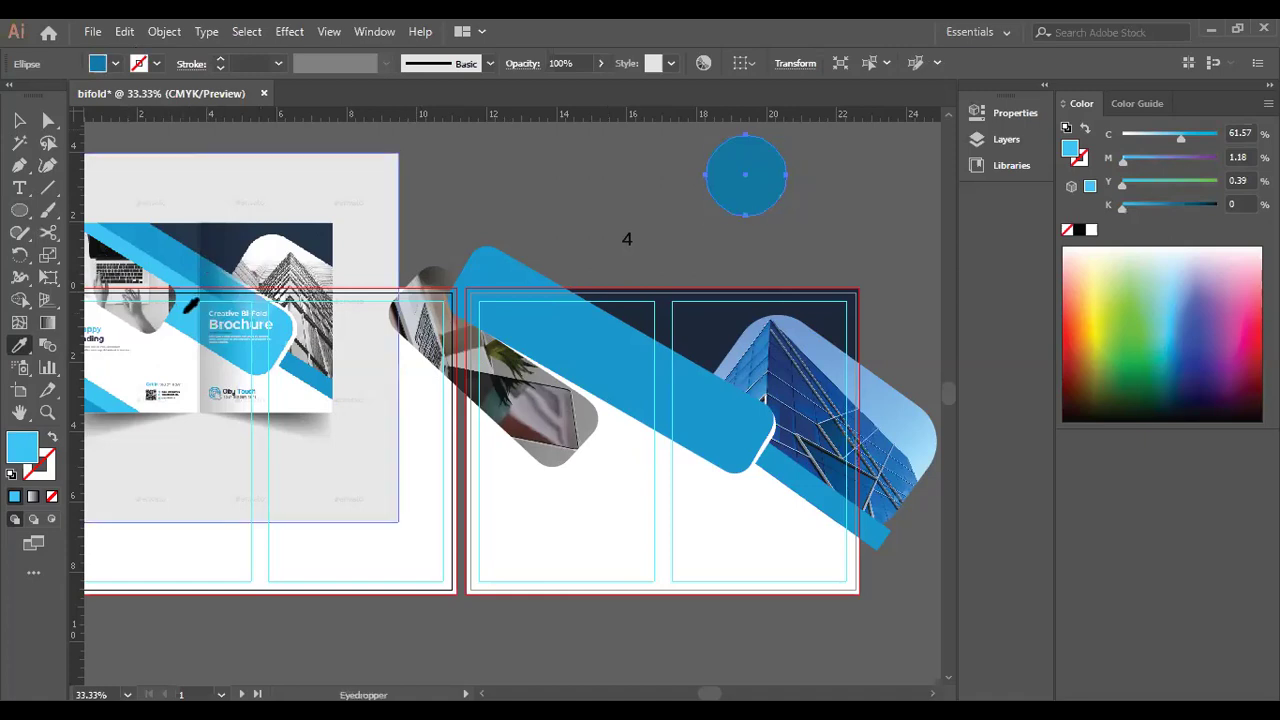
left_click(184, 311)
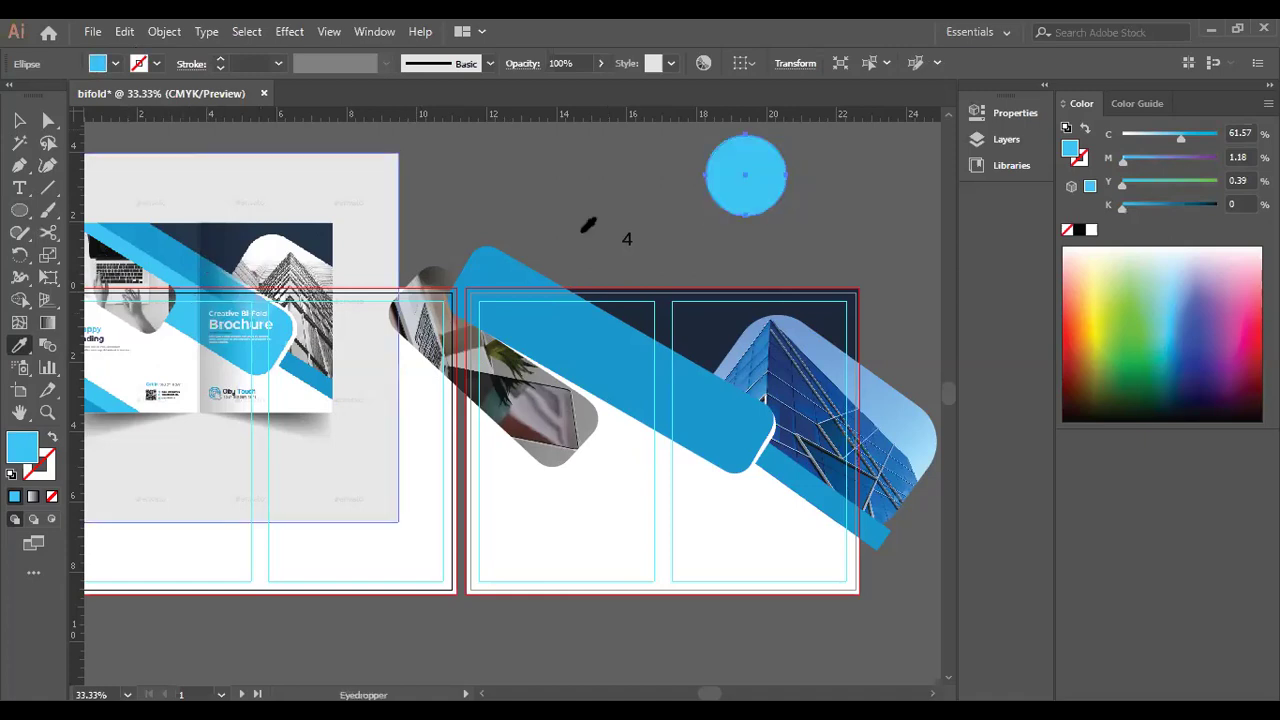
left_click(172, 252)
key("v")
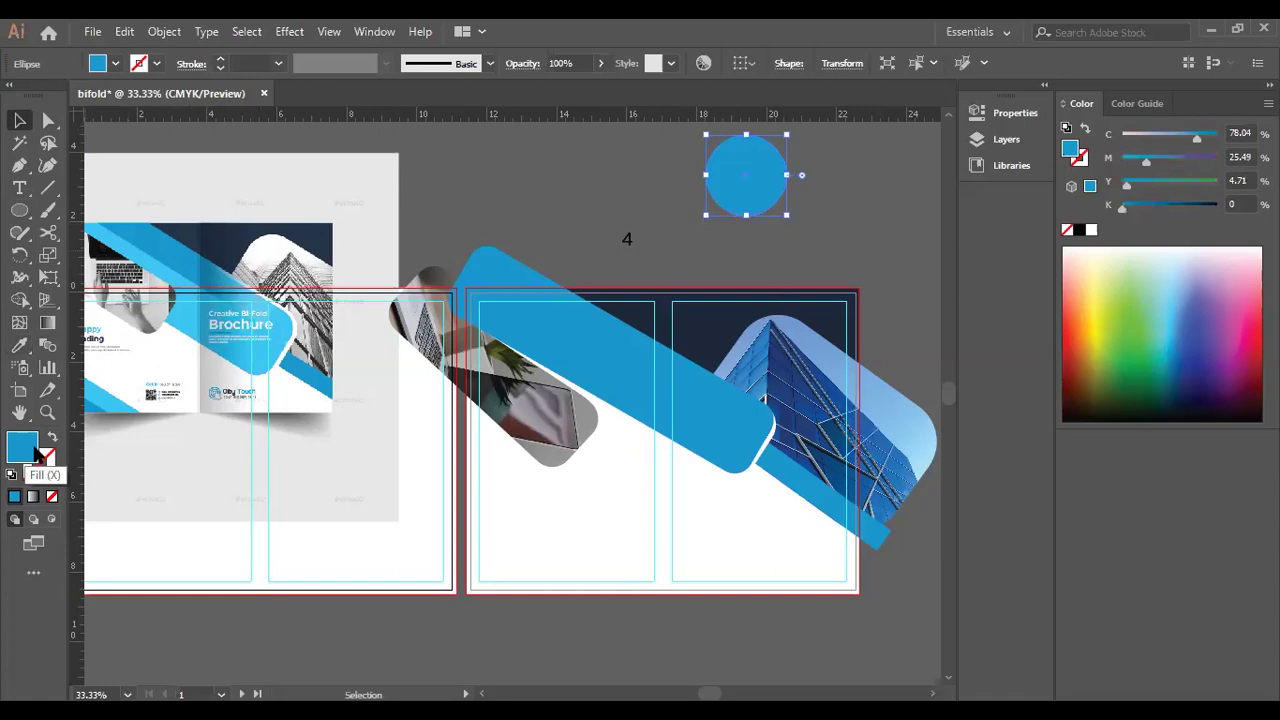
Apply the circle's blue to its stroke, remove the fill and set the stroke weight to 6 pt.
left_click_drag(27, 452, 49, 464)
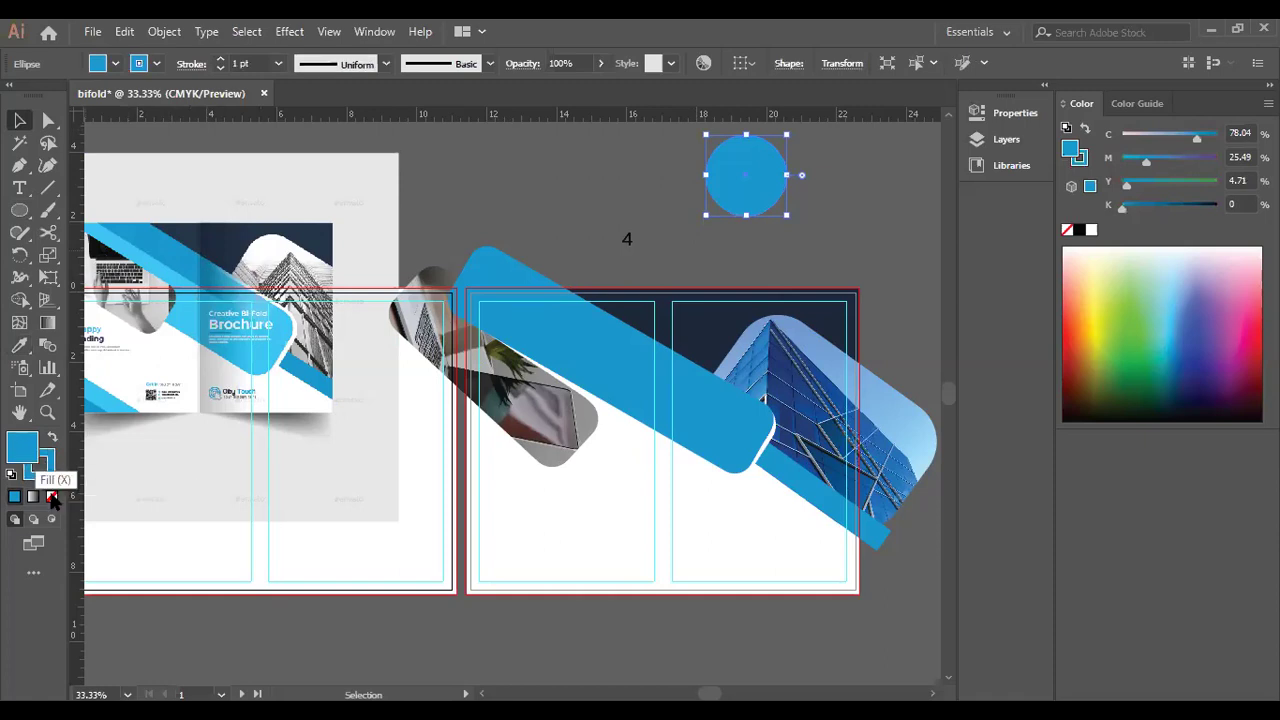
left_click(52, 497)
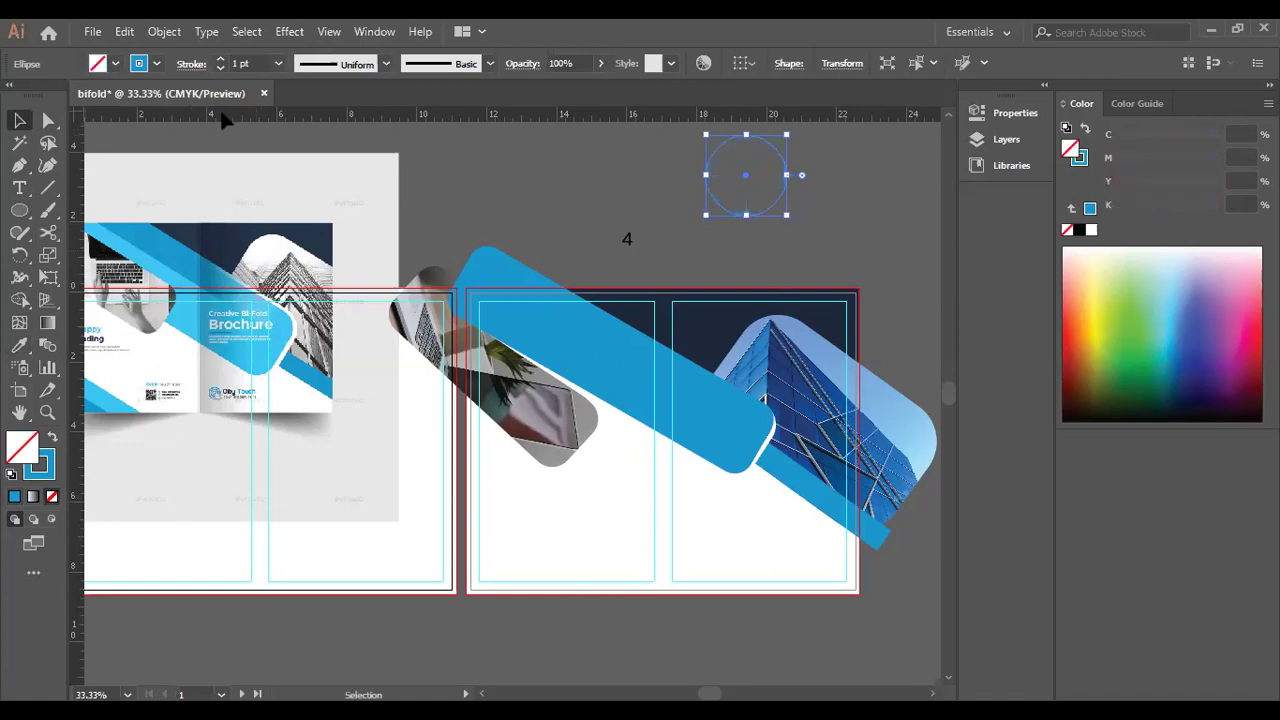
left_click(220, 59)
left_click(220, 59)
left_click(220, 59)
left_click(220, 59)
left_click(220, 59)
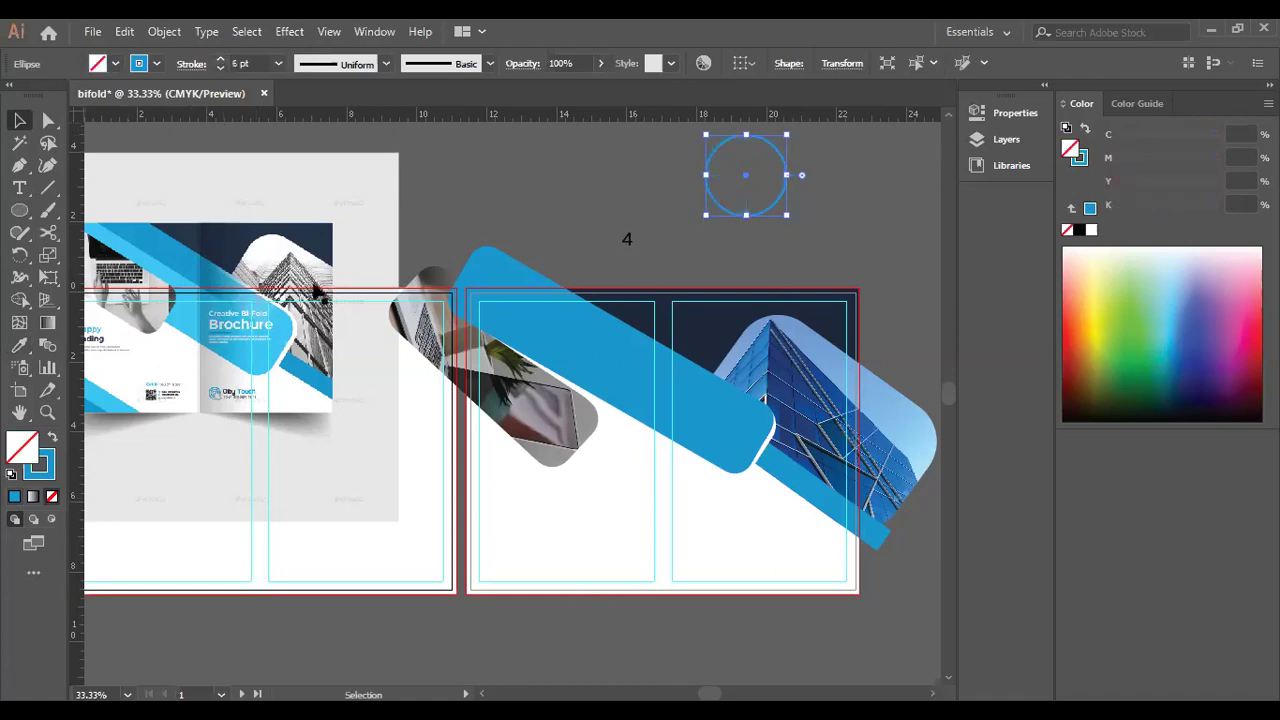
Outline the circle's stroke and offset the resulting ring's path by 0.25 in with miter joins.
left_click(551, 194)
left_click(164, 31)
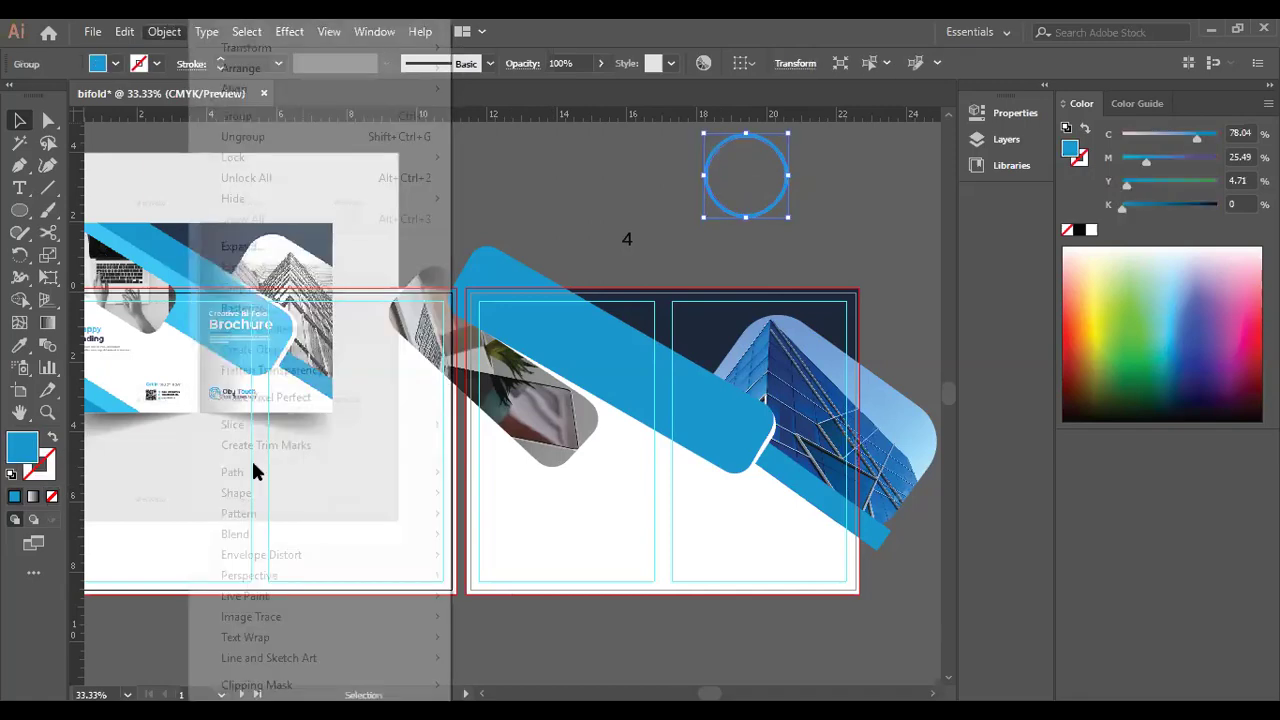
mouse_move(300, 472)
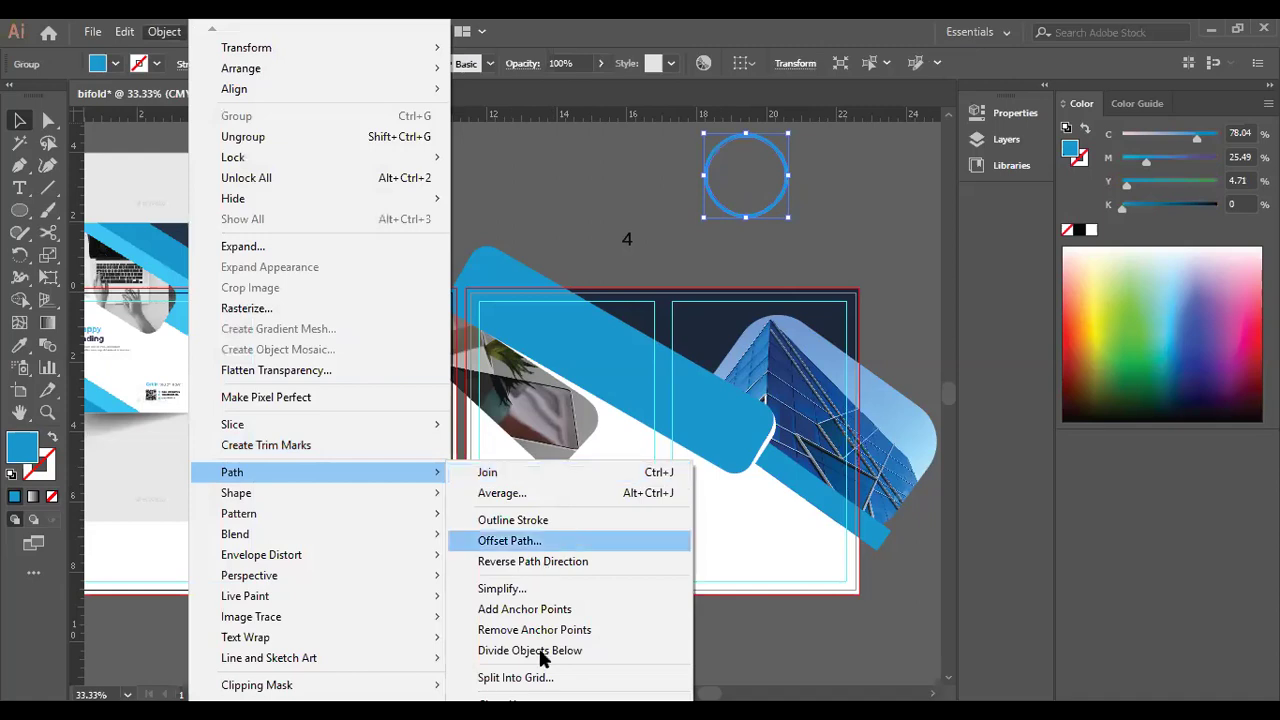
left_click(533, 542)
left_click(800, 397)
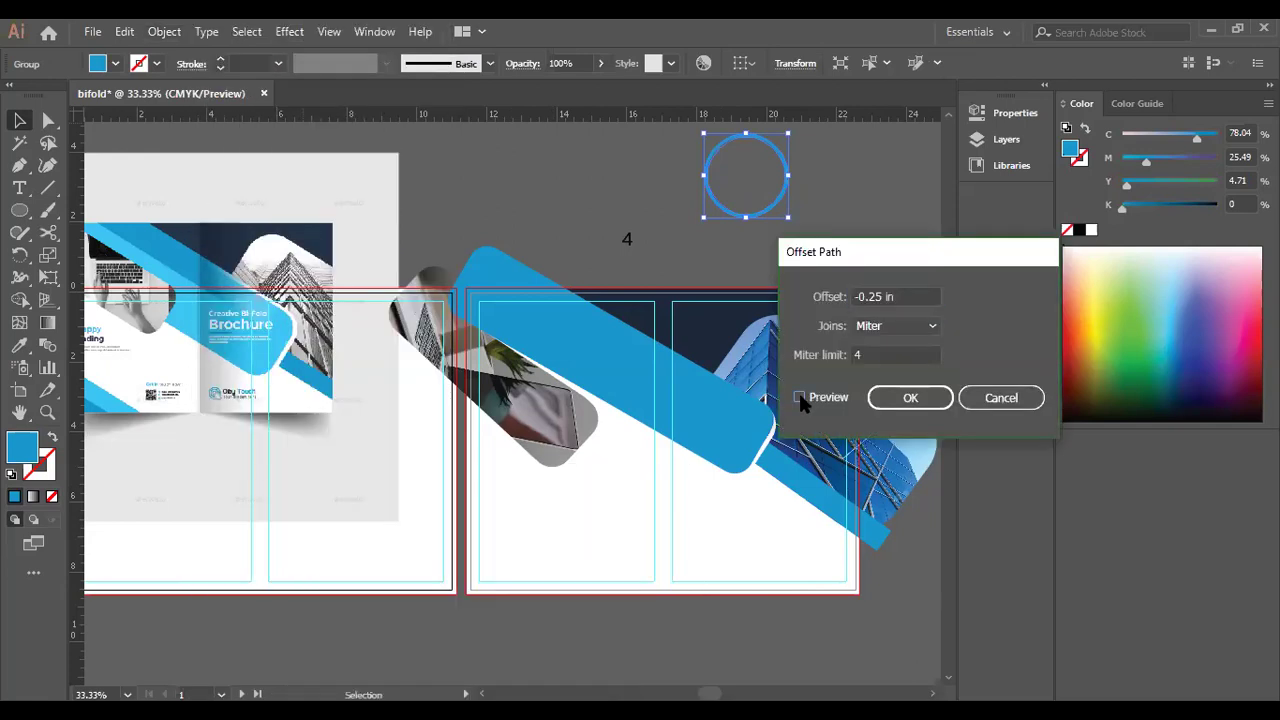
left_click(861, 296)
key("BackSpace")
key("shift+Right")
key("BackSpace")
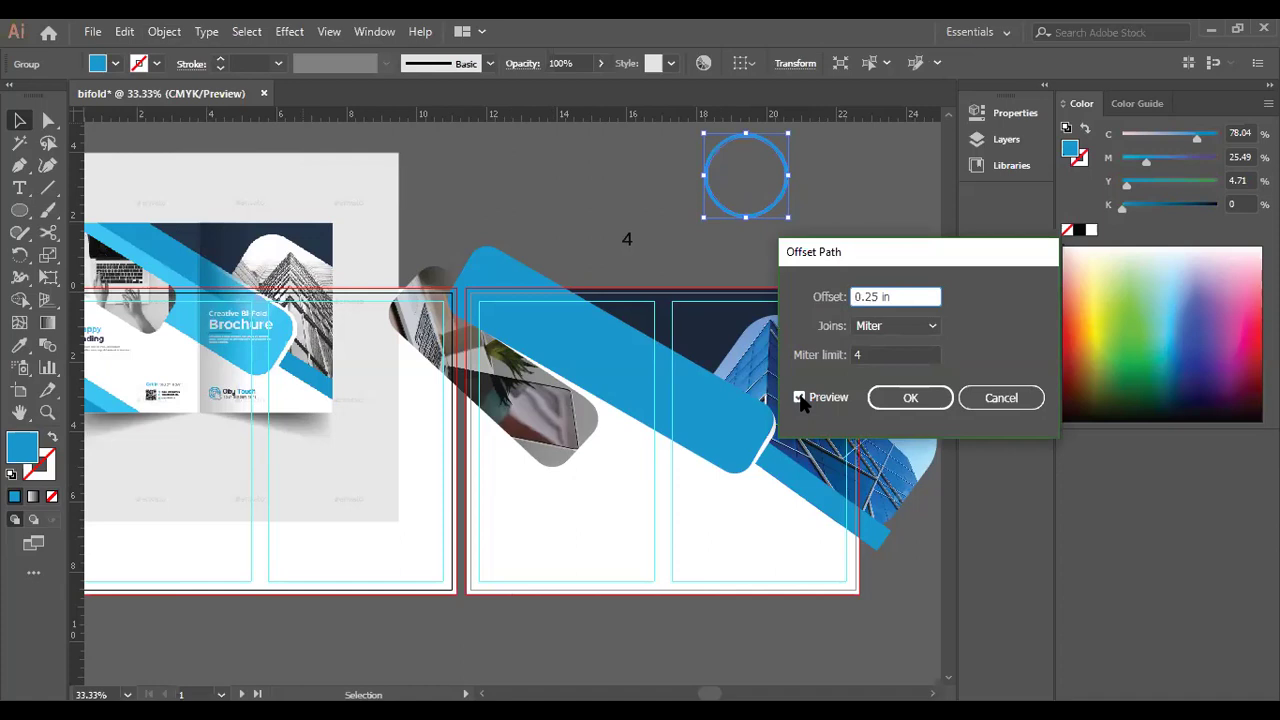
left_click(799, 397)
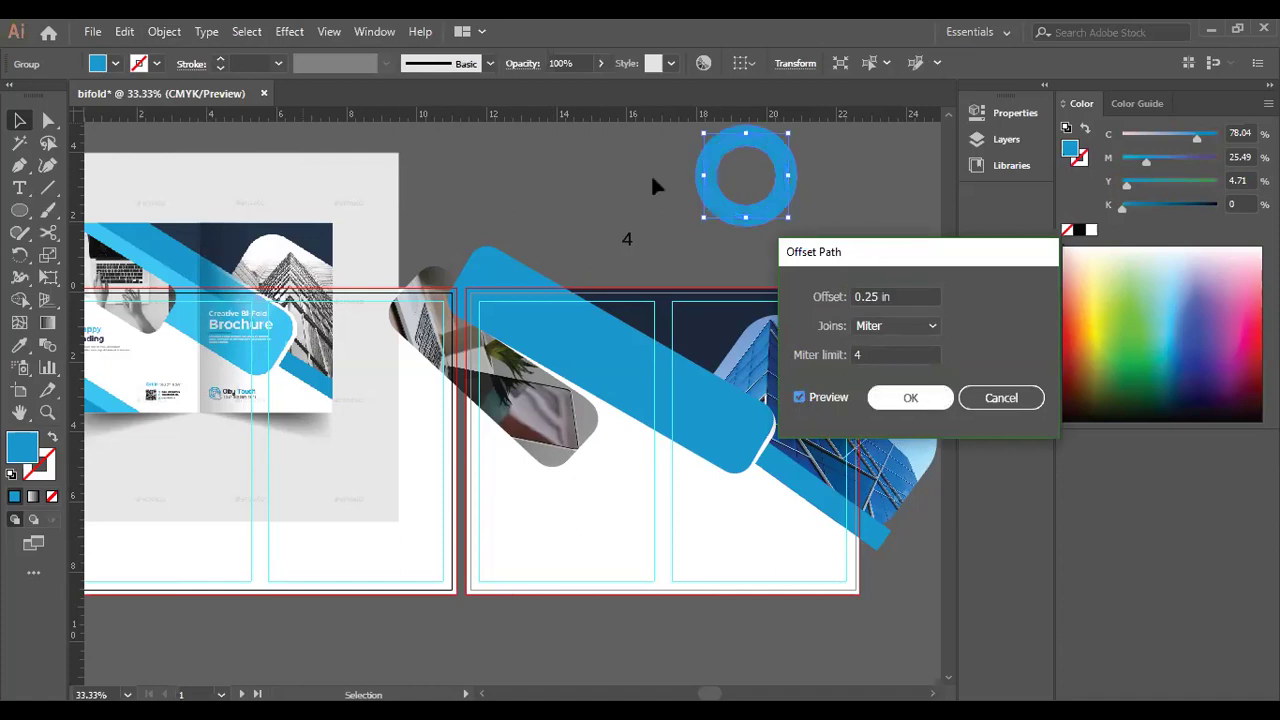
key("Return")
left_click(830, 233)
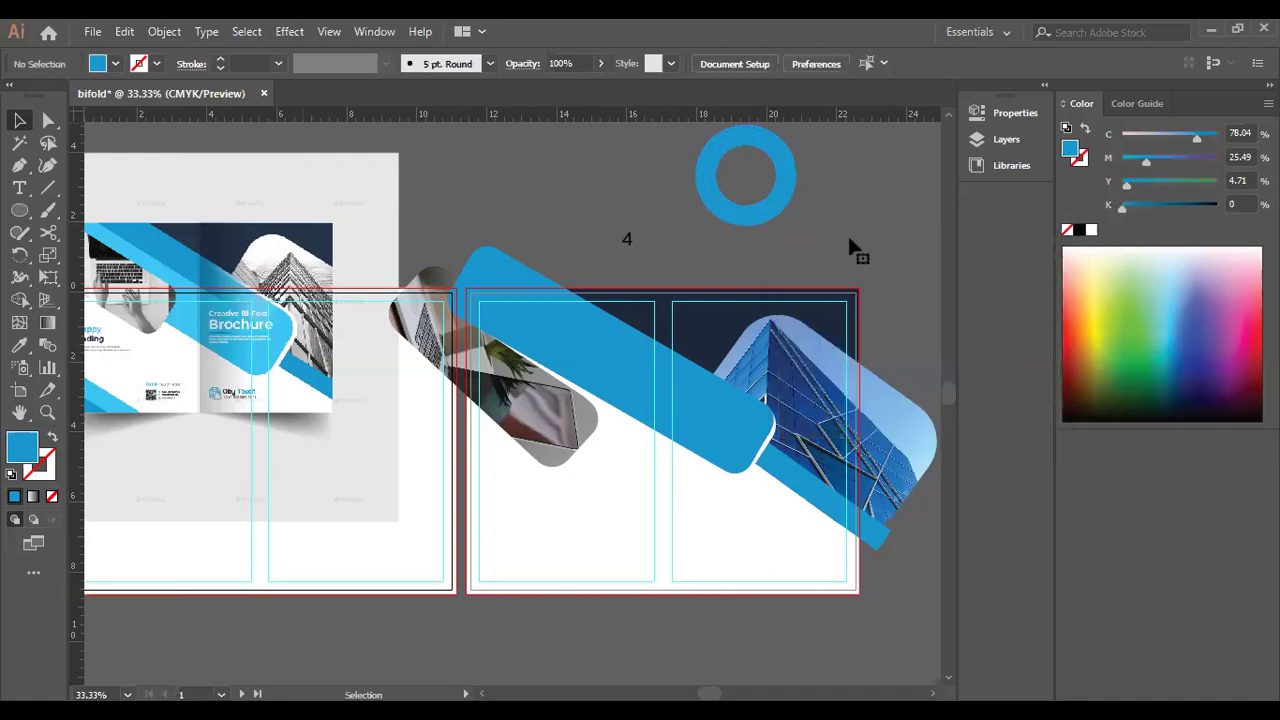
Move the thickened ring aside, then undo the move, the path offset and the stroke outlining.
left_click_drag(774, 198, 849, 240)
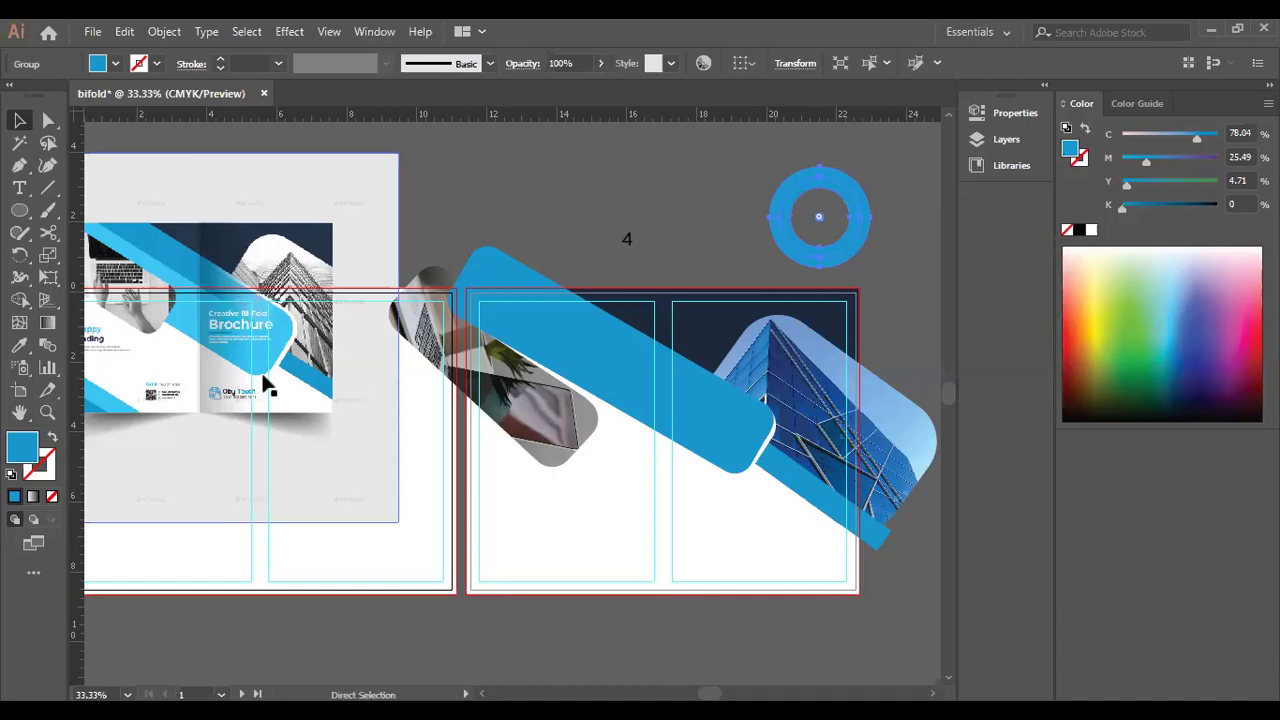
key("ctrl+z")
key("ctrl+z")
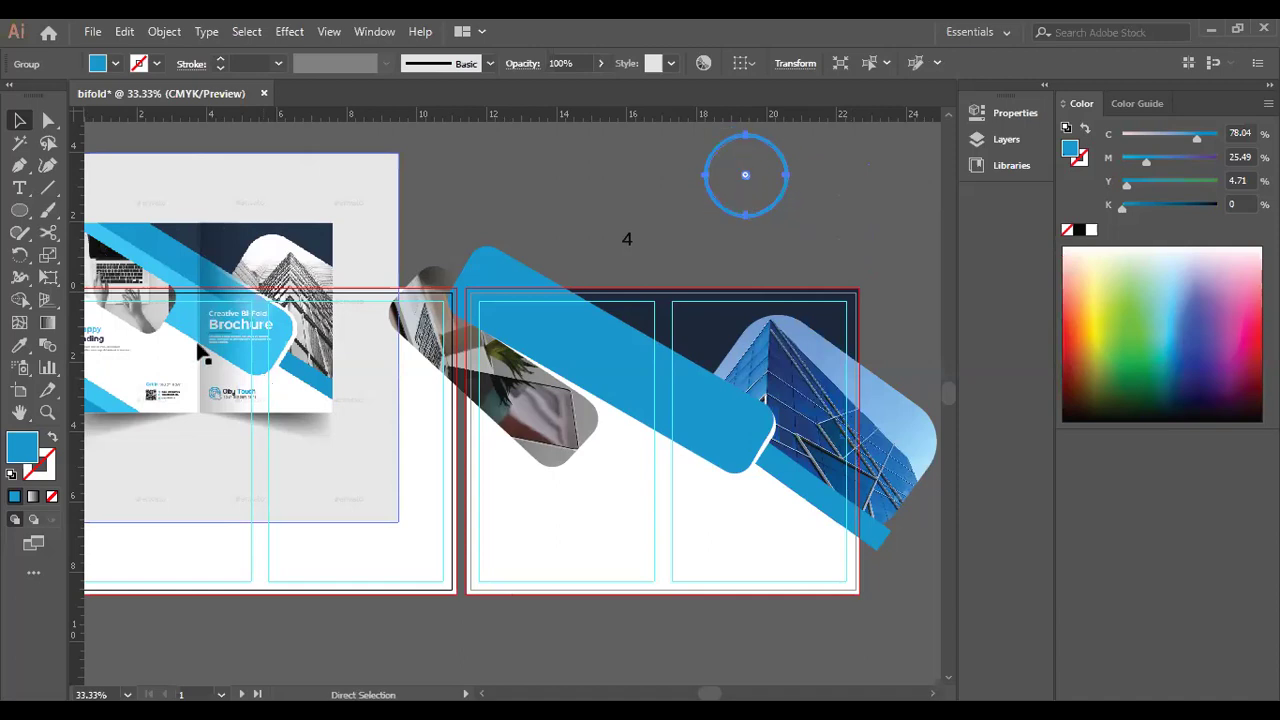
key("ctrl+z")
Offset the blue circle's path outward by 0.25 in with miter joins, previewing the result.
left_click(164, 31)
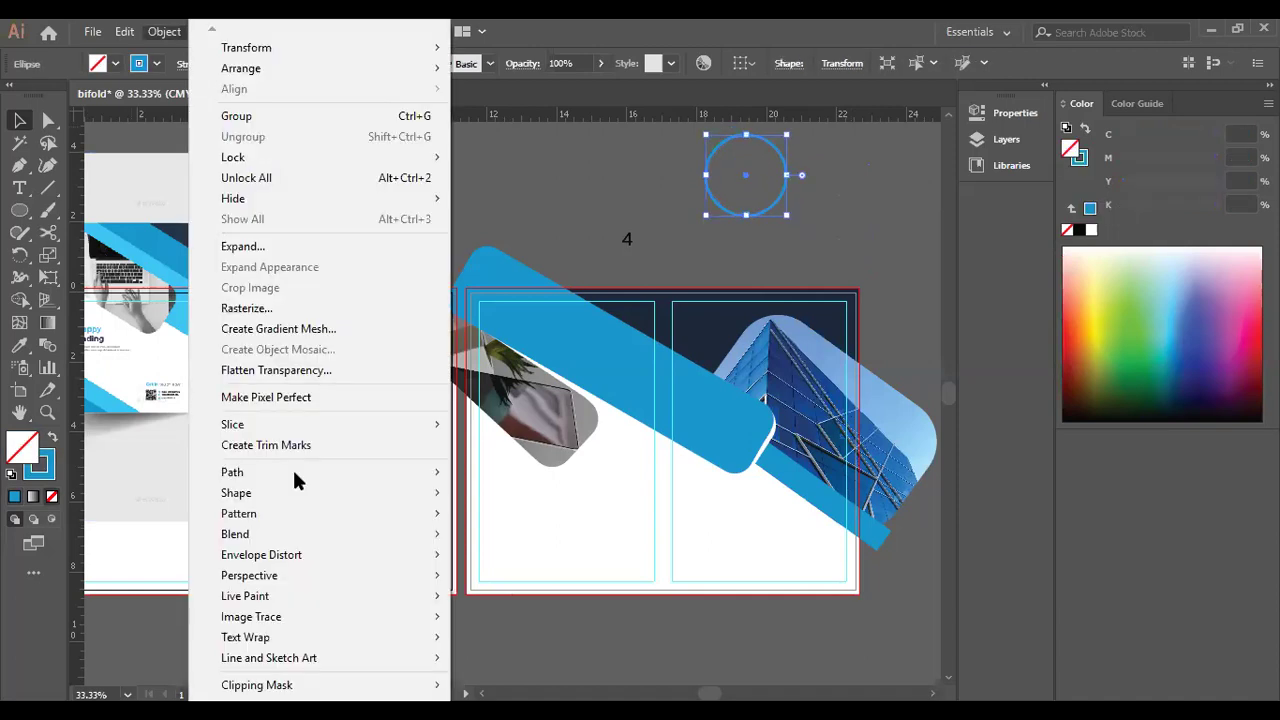
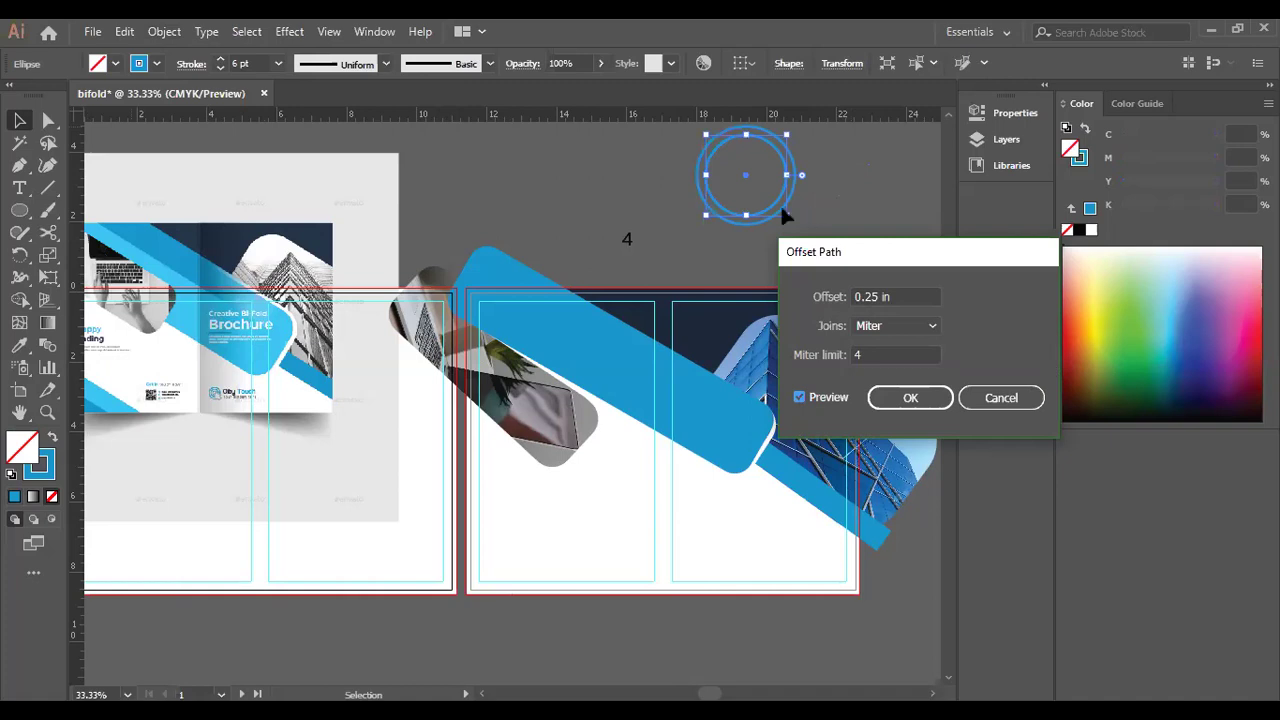
key("Escape")
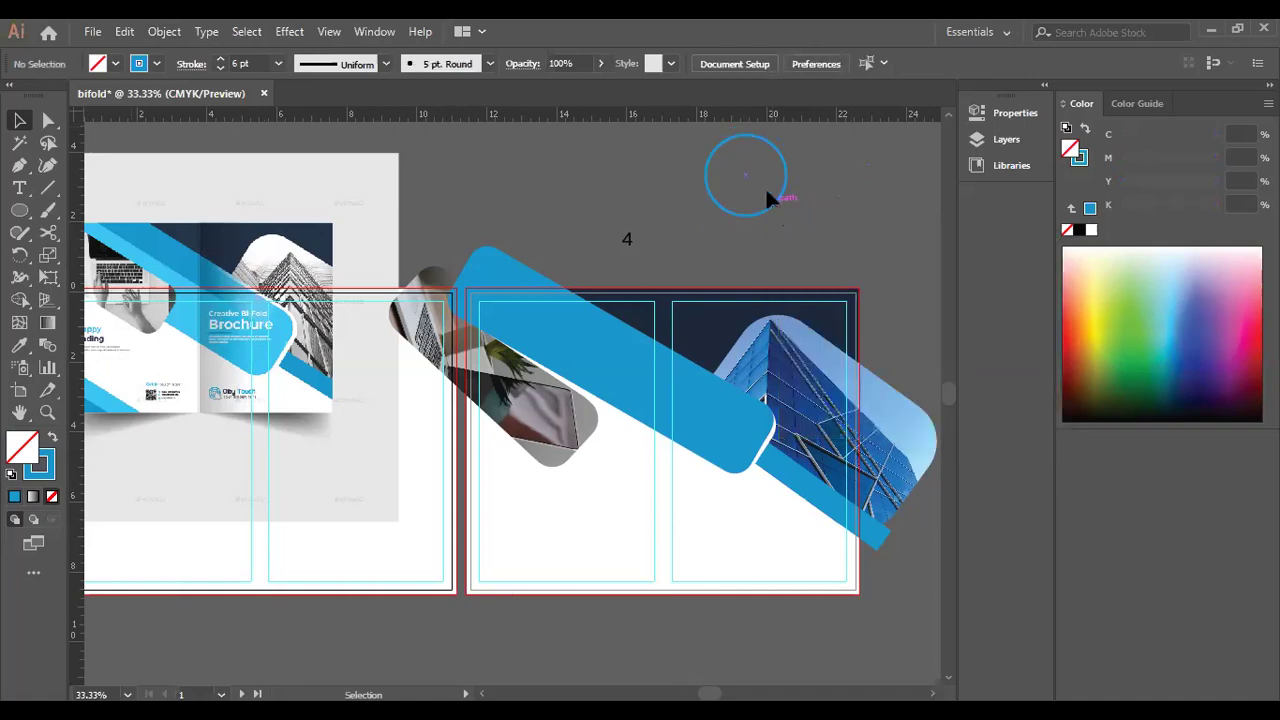
left_click(786, 190)
left_click(162, 31)
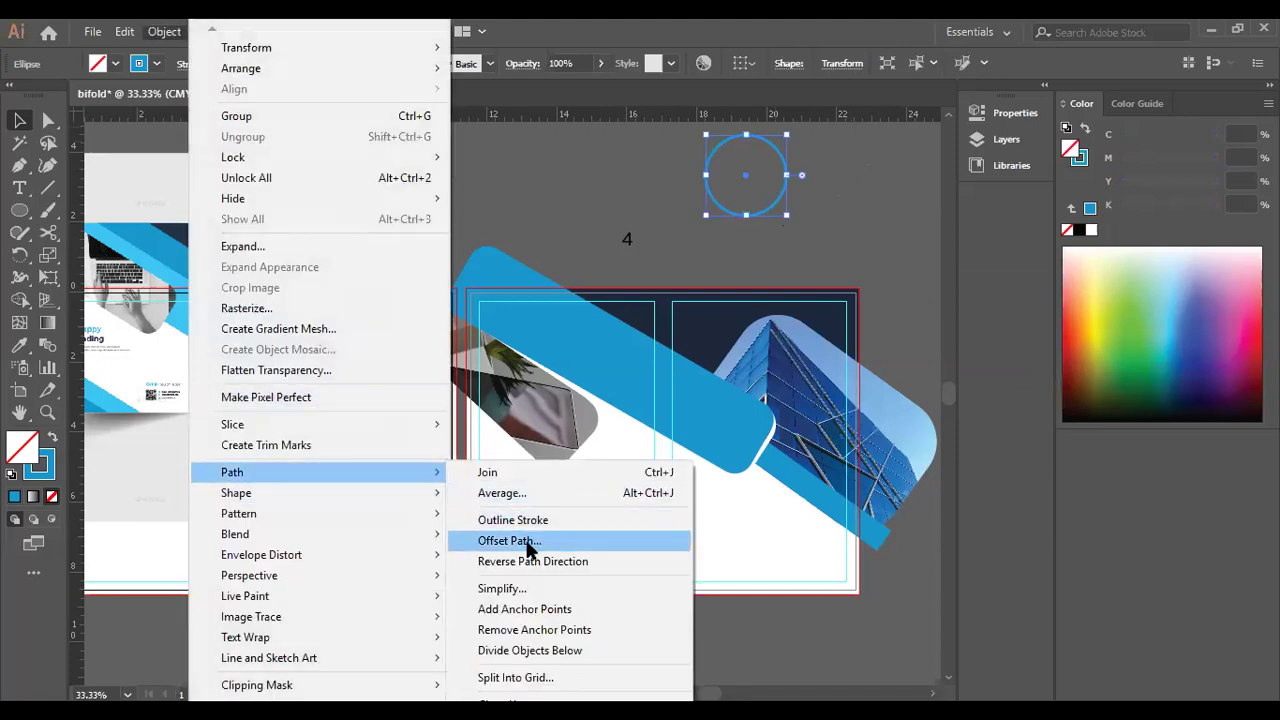
left_click(510, 541)
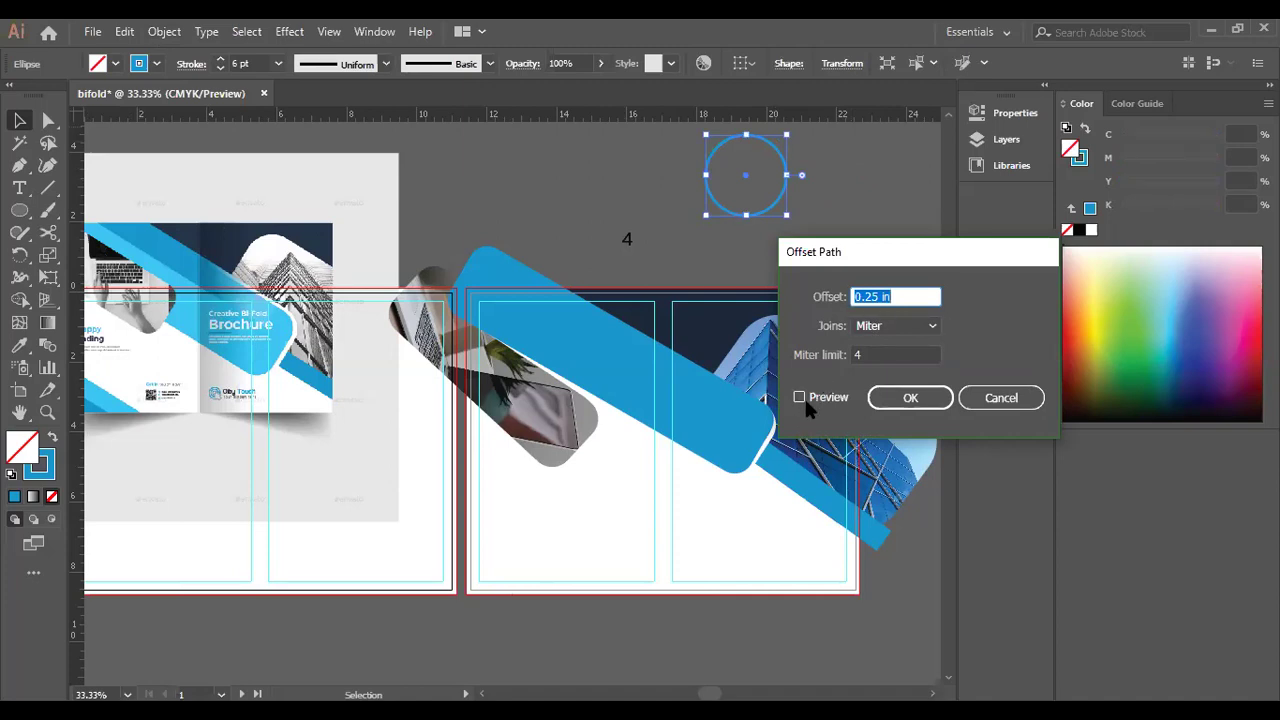
left_click(800, 398)
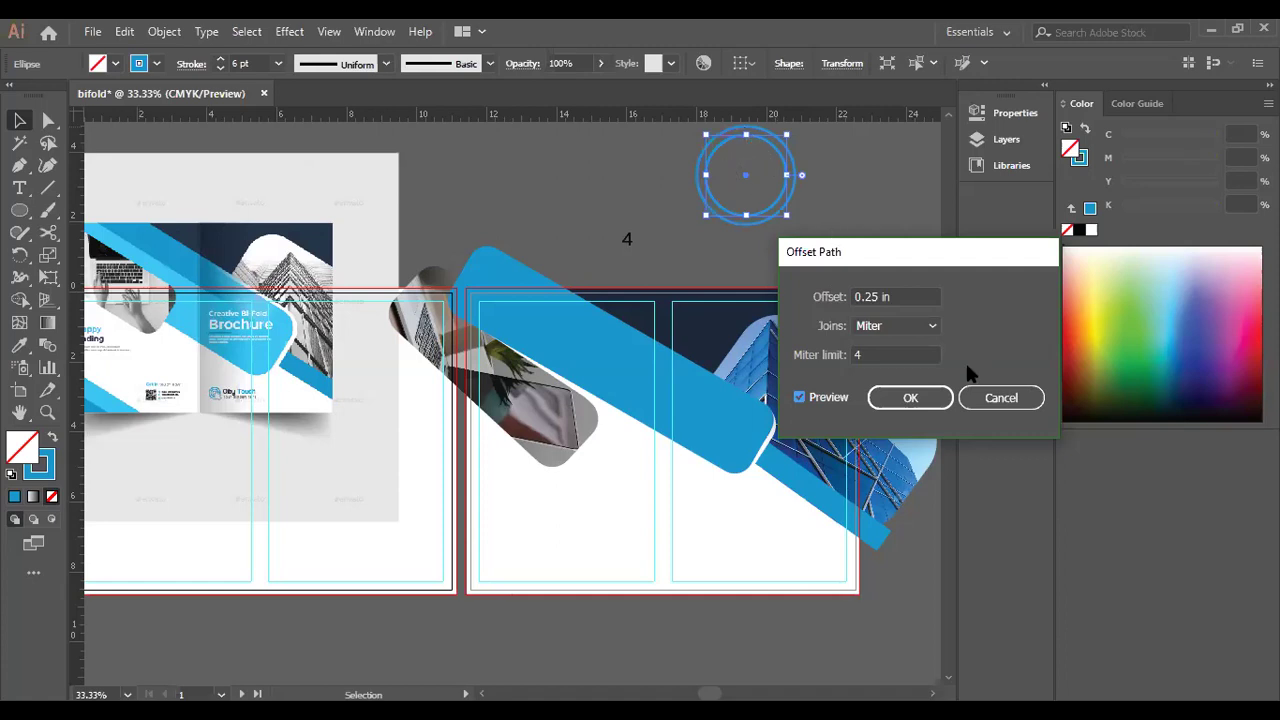
left_click(910, 398)
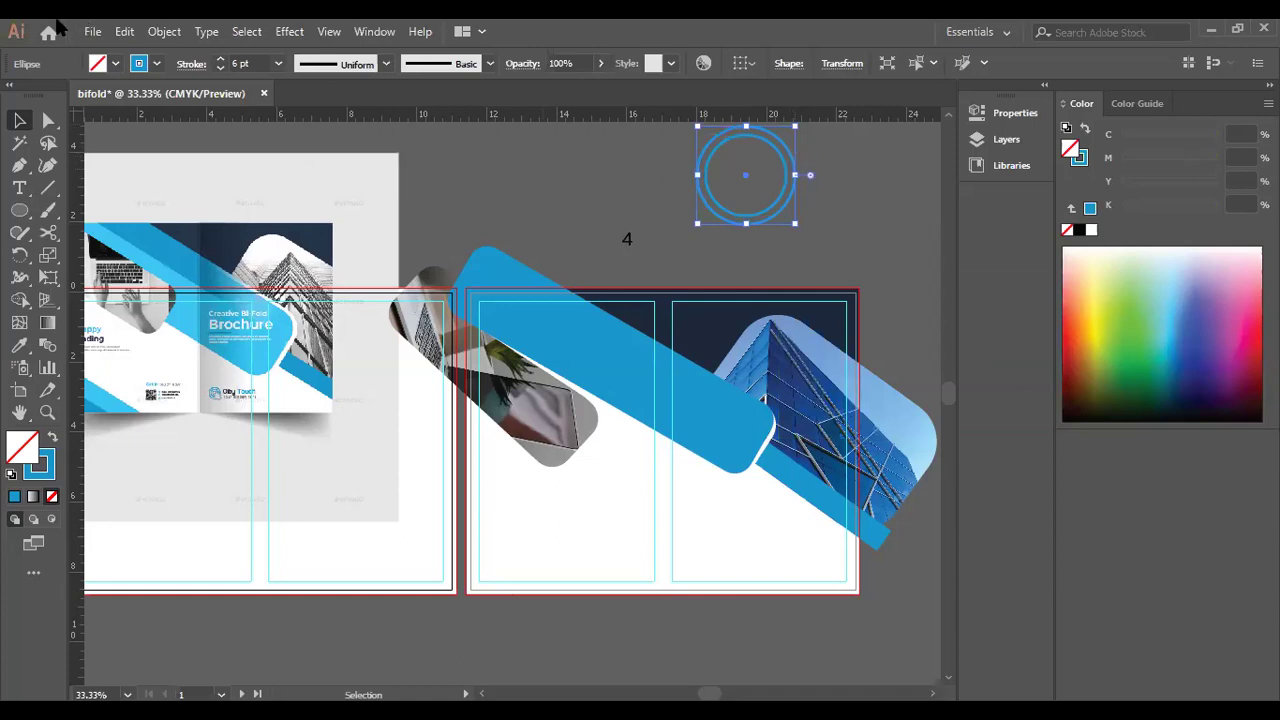
Add two more concentric rings by offsetting the outermost circle 0.25 in each time with miter joins.
left_click(164, 31)
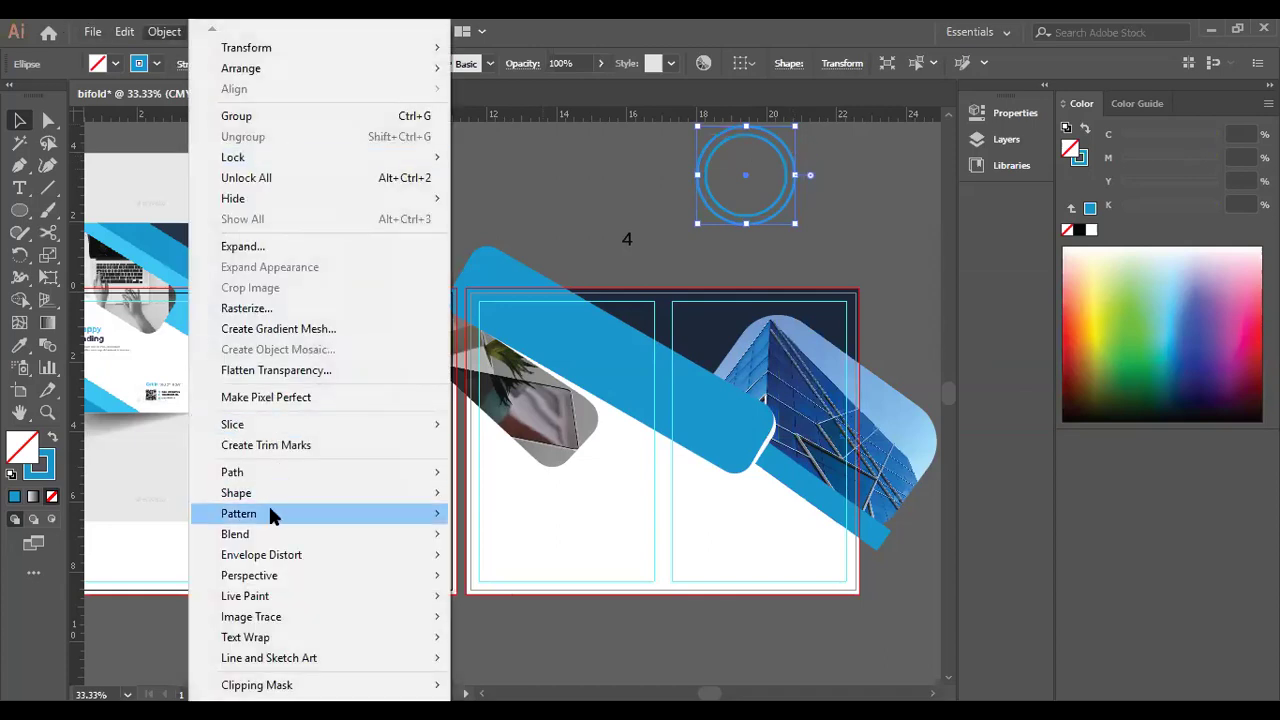
mouse_move(314, 471)
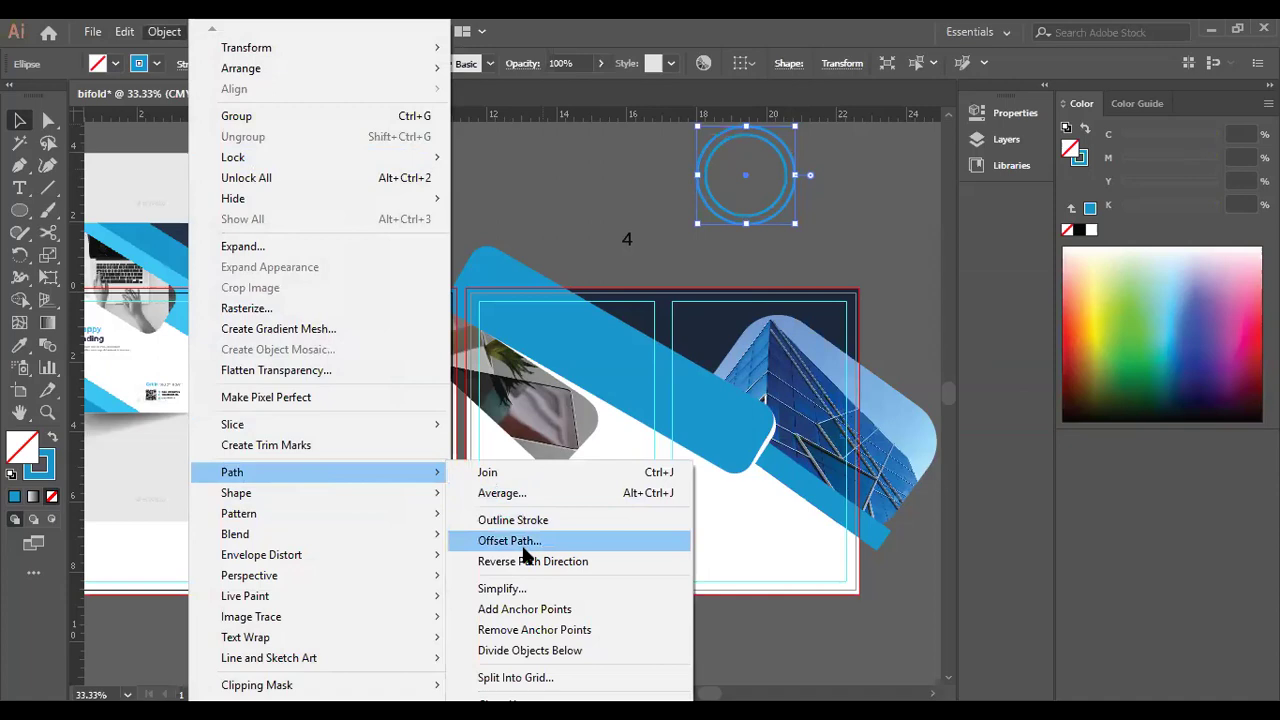
key("Return")
left_click(799, 397)
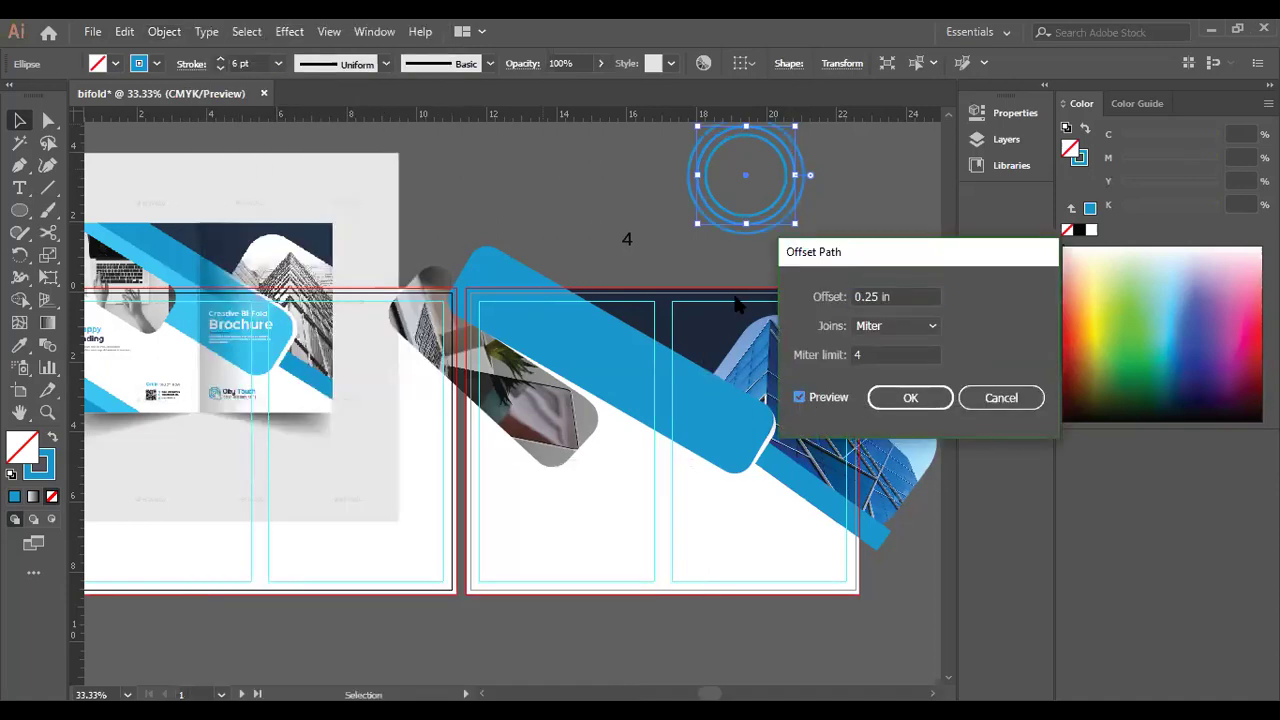
left_click(911, 398)
left_click(164, 31)
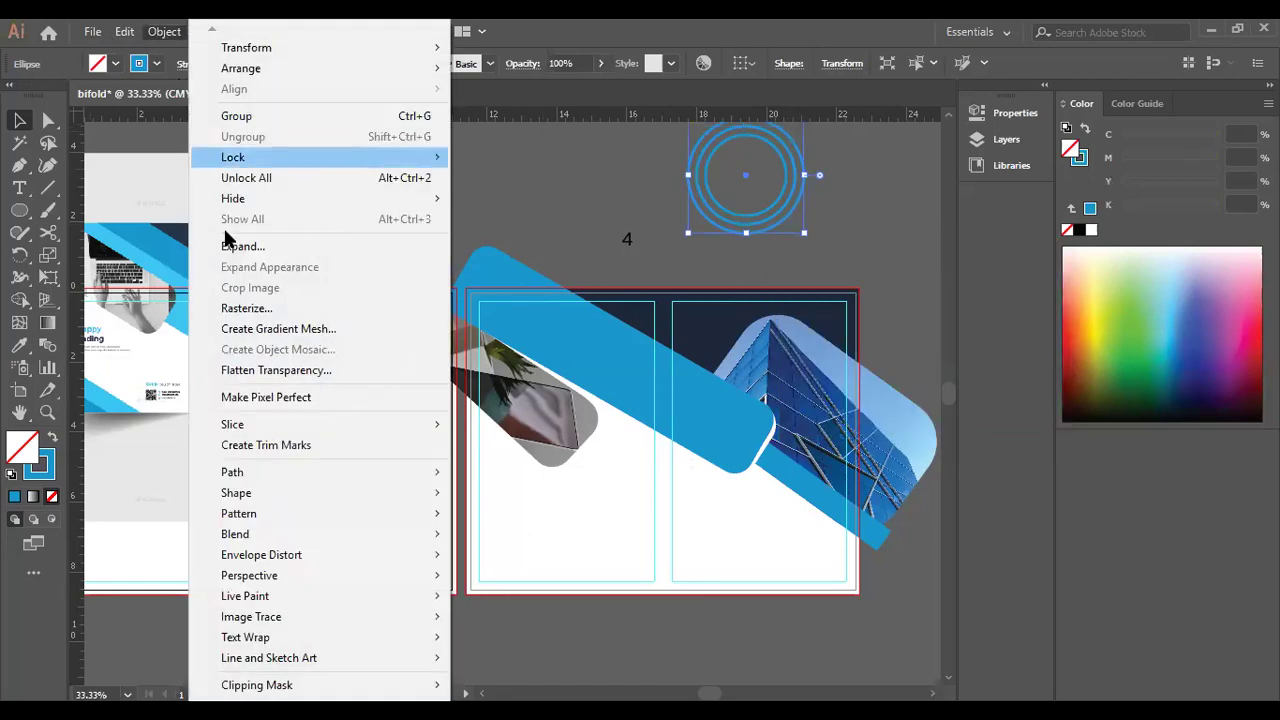
mouse_move(294, 471)
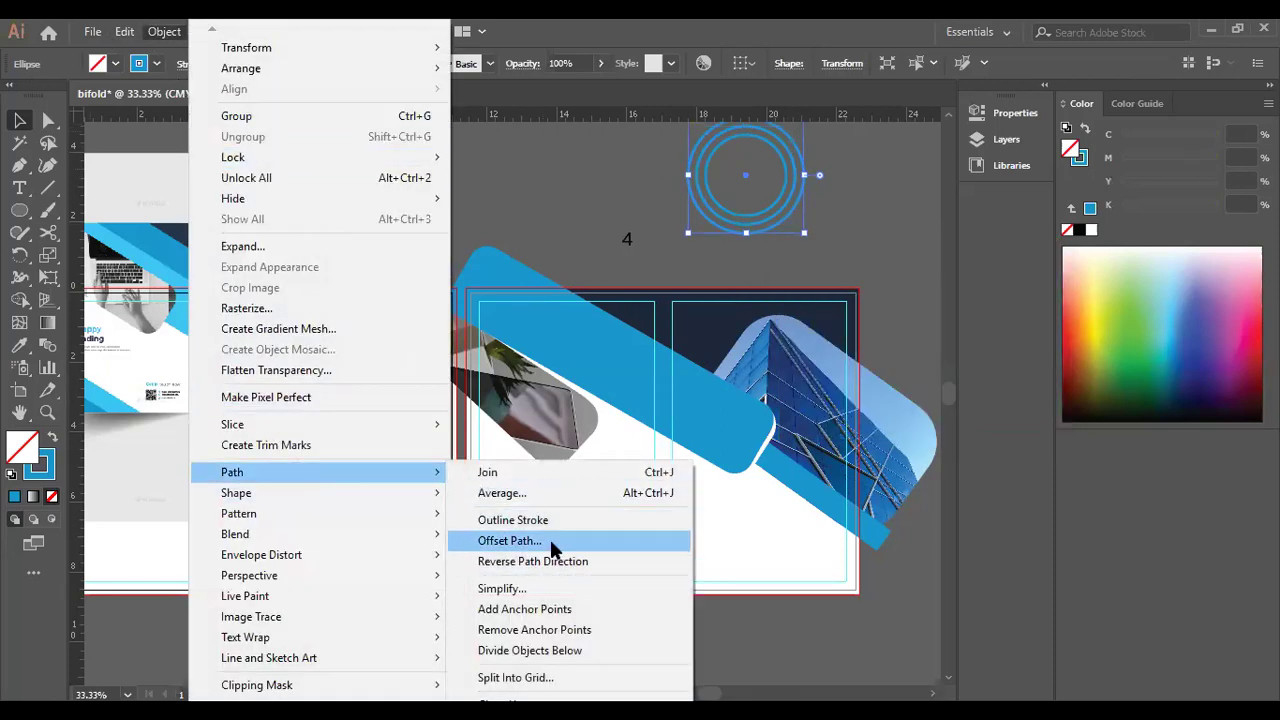
left_click(551, 545)
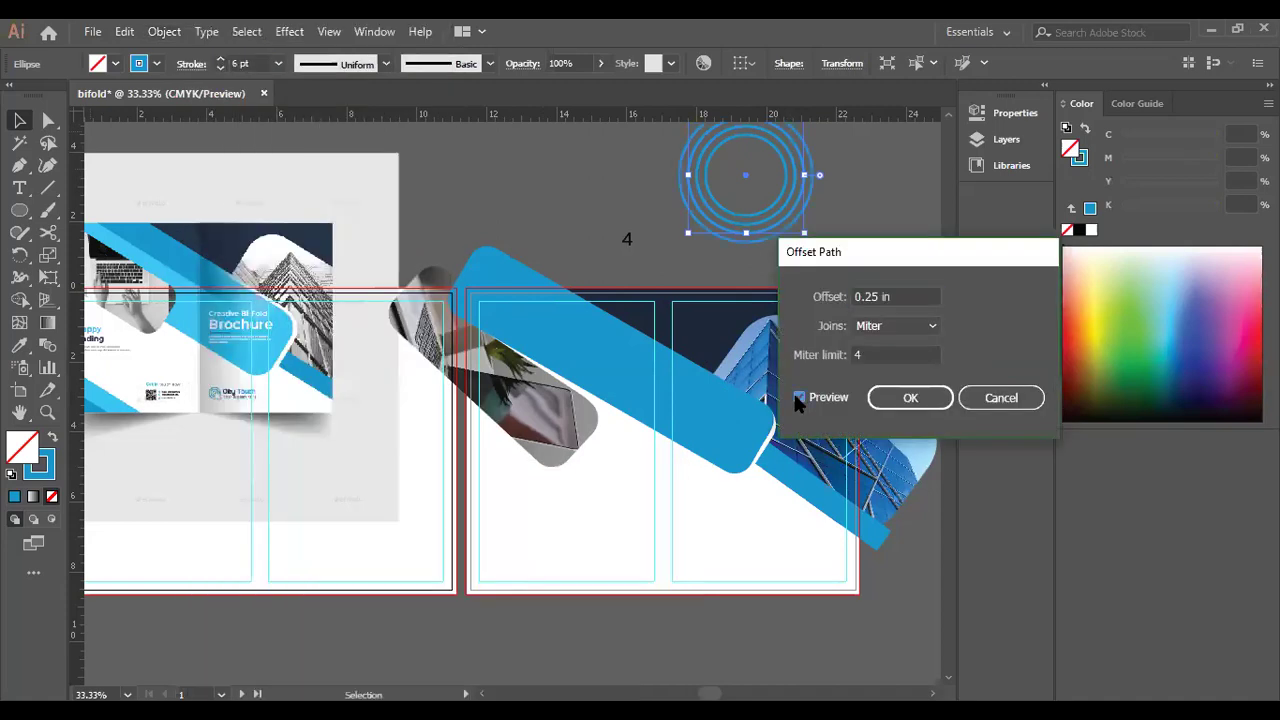
left_click(910, 398)
Undo a trial move of the innermost circle, then expand the fill and stroke of all four concentric circles.
left_click_drag(748, 209, 854, 227)
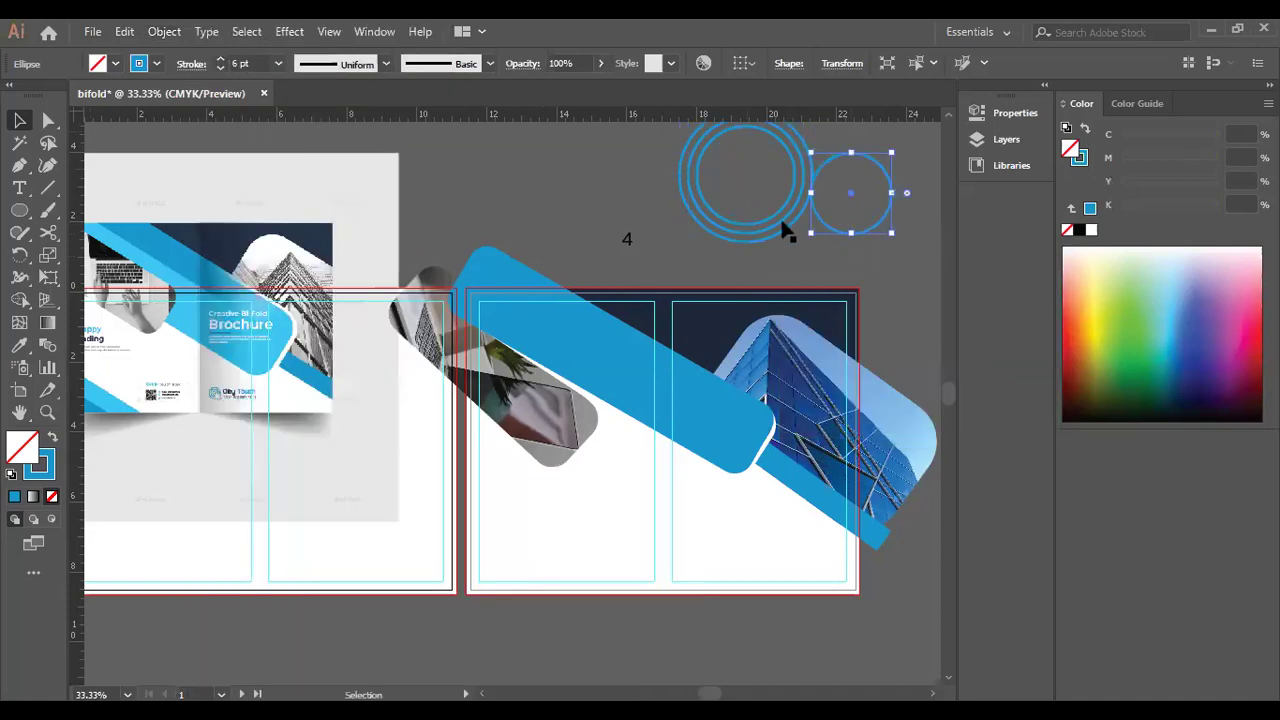
key("ctrl+z")
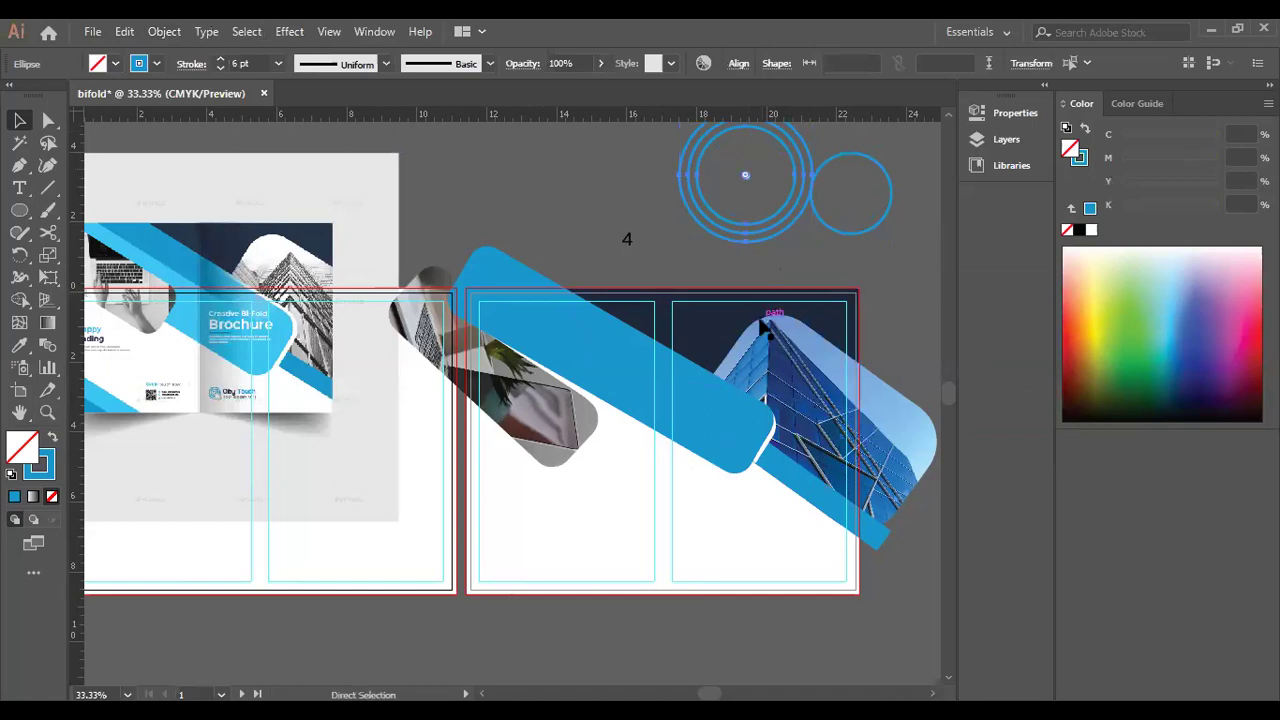
key("v")
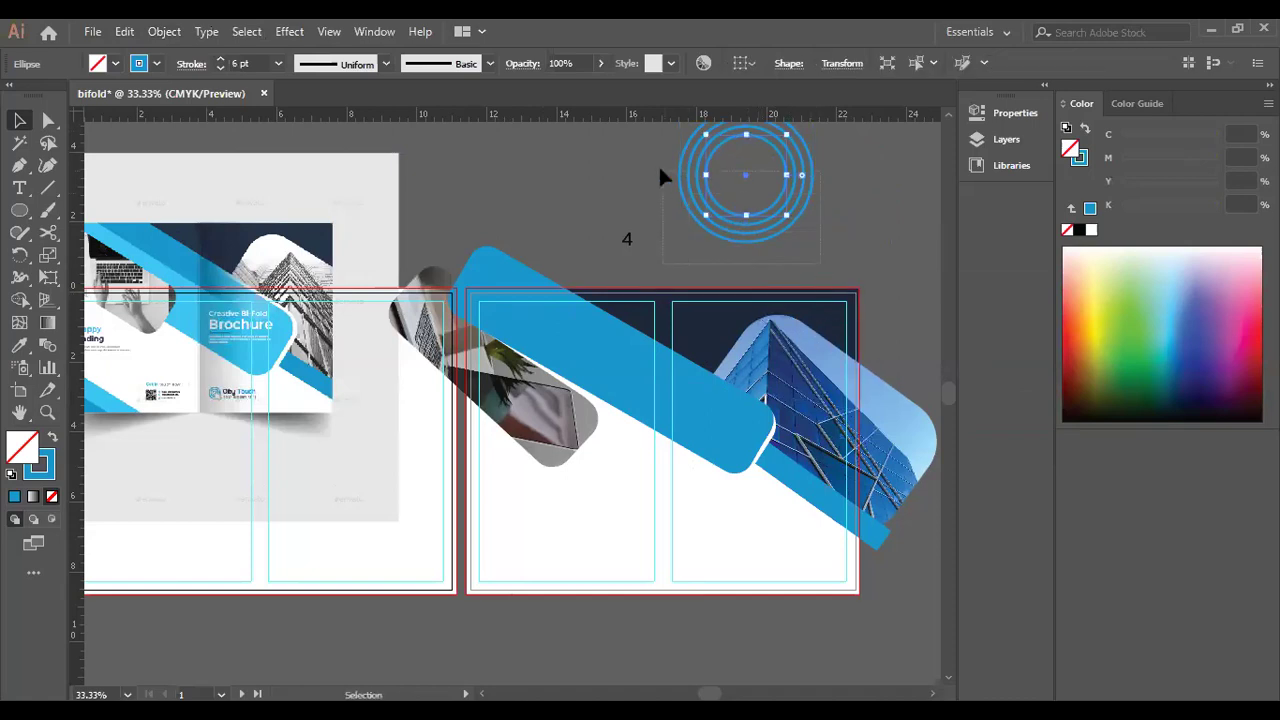
left_click(698, 180)
scroll(800, 194, "up", 2)
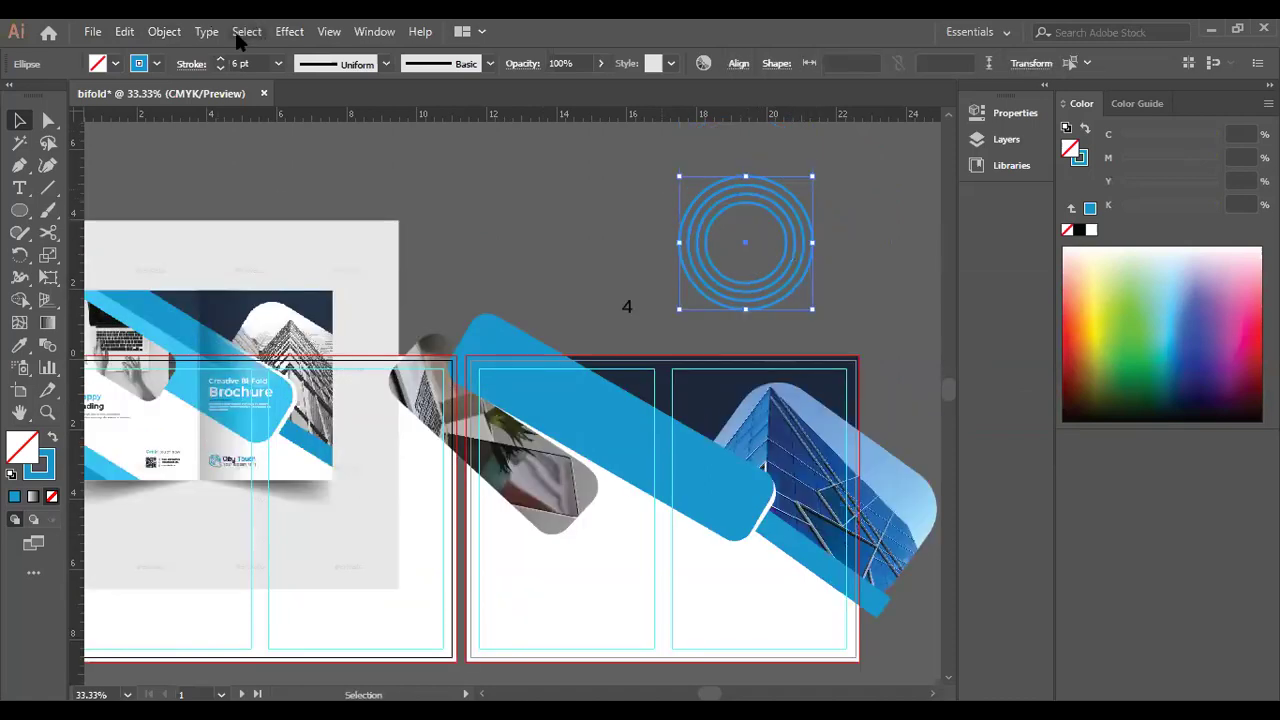
left_click(163, 31)
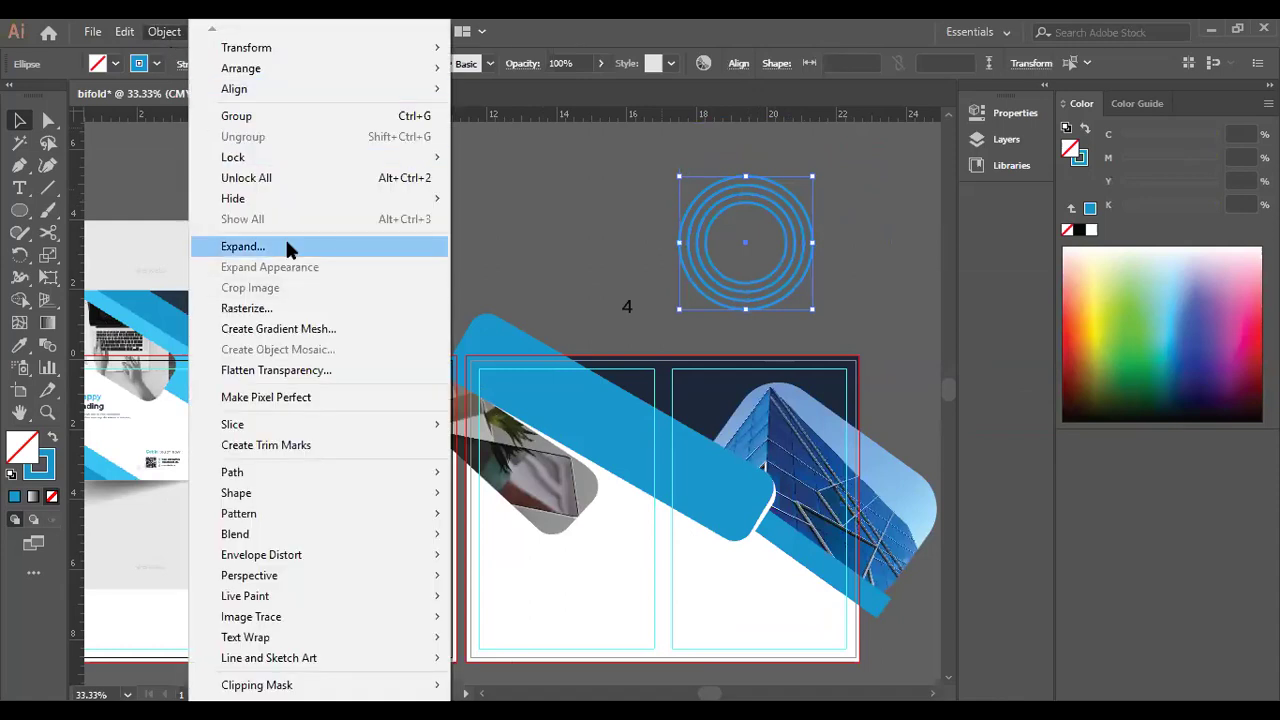
left_click(287, 246)
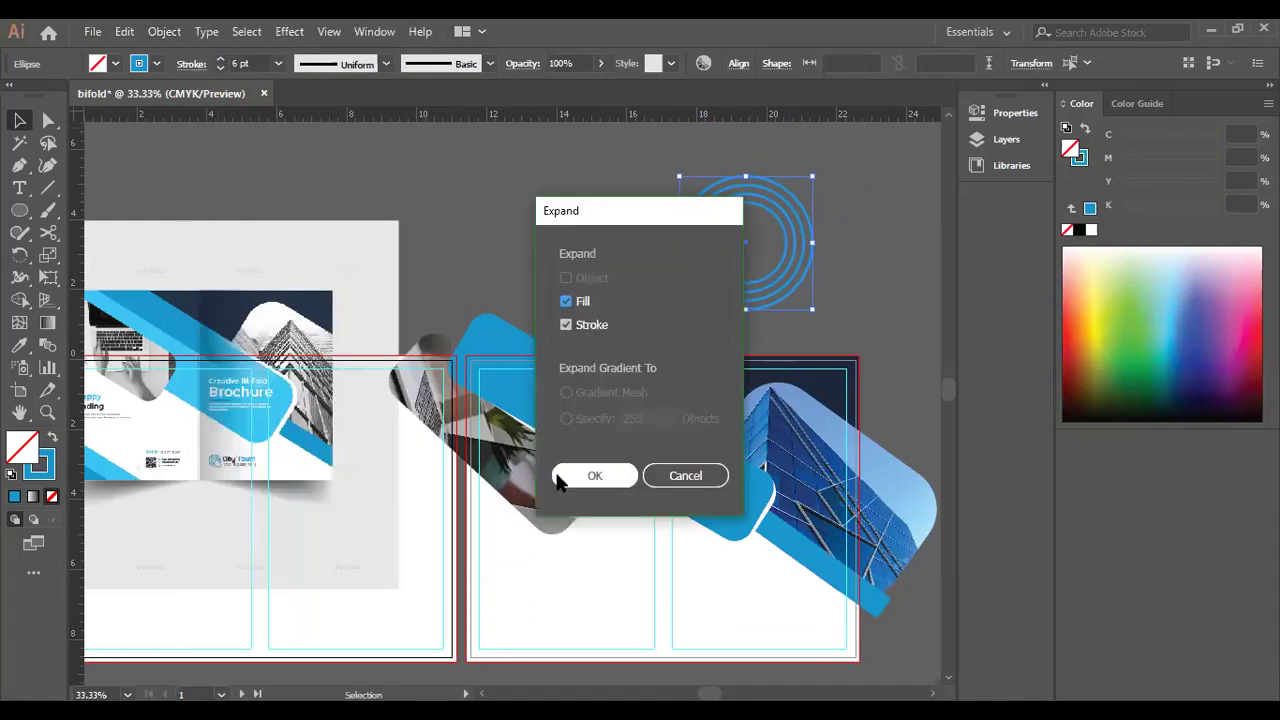
left_click(567, 475)
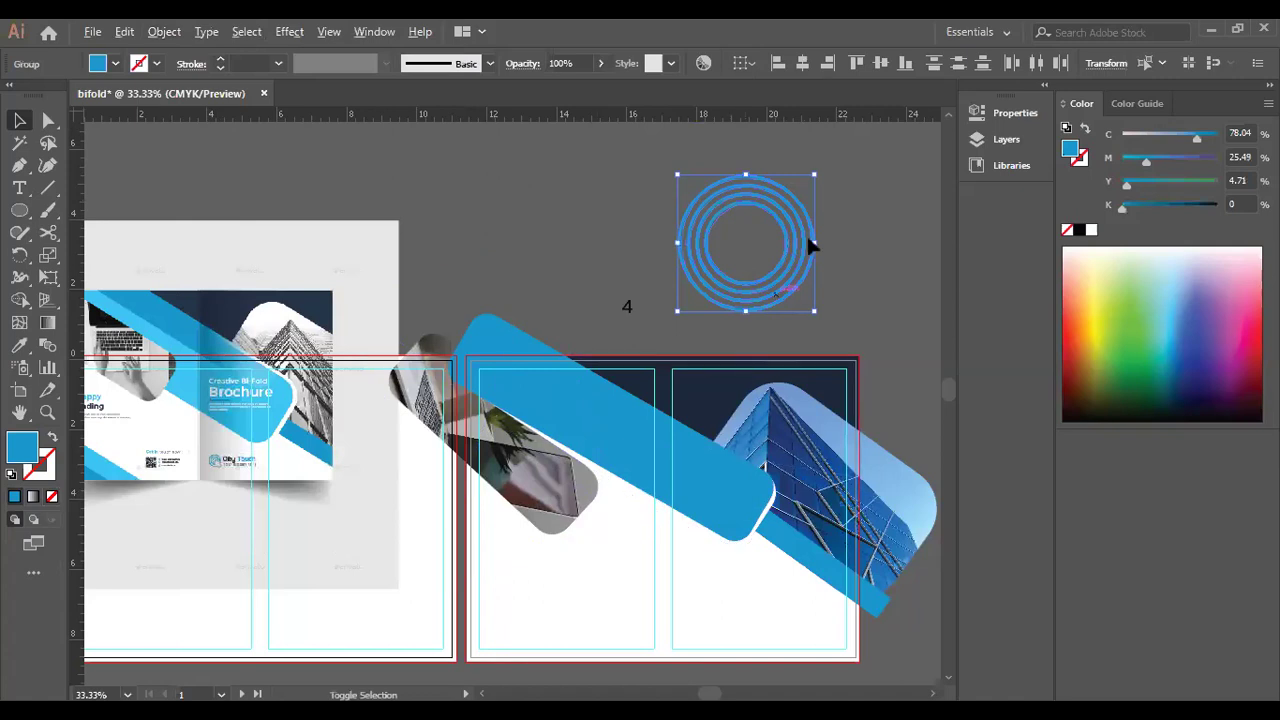
Scale the expanded concentric rings down about their centre in two passes to a small logo mark.
left_click_drag(810, 173, 776, 212)
left_click(829, 217)
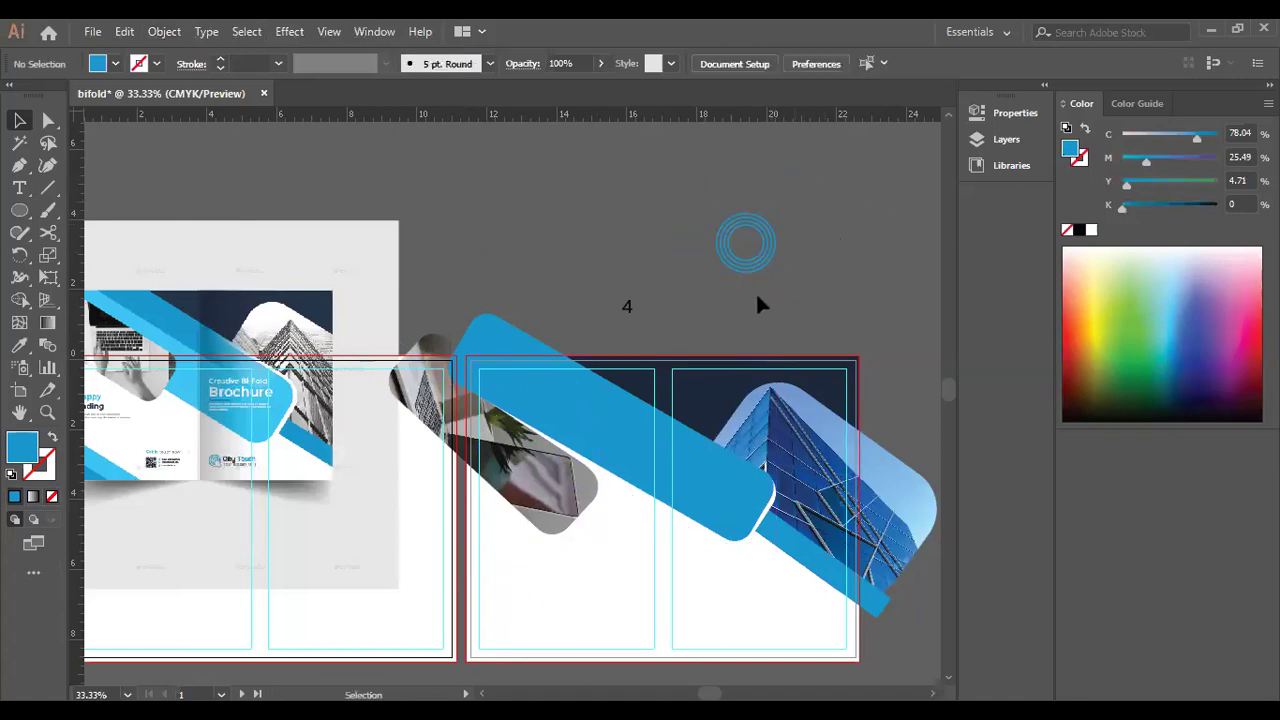
left_click_drag(656, 215, 822, 302)
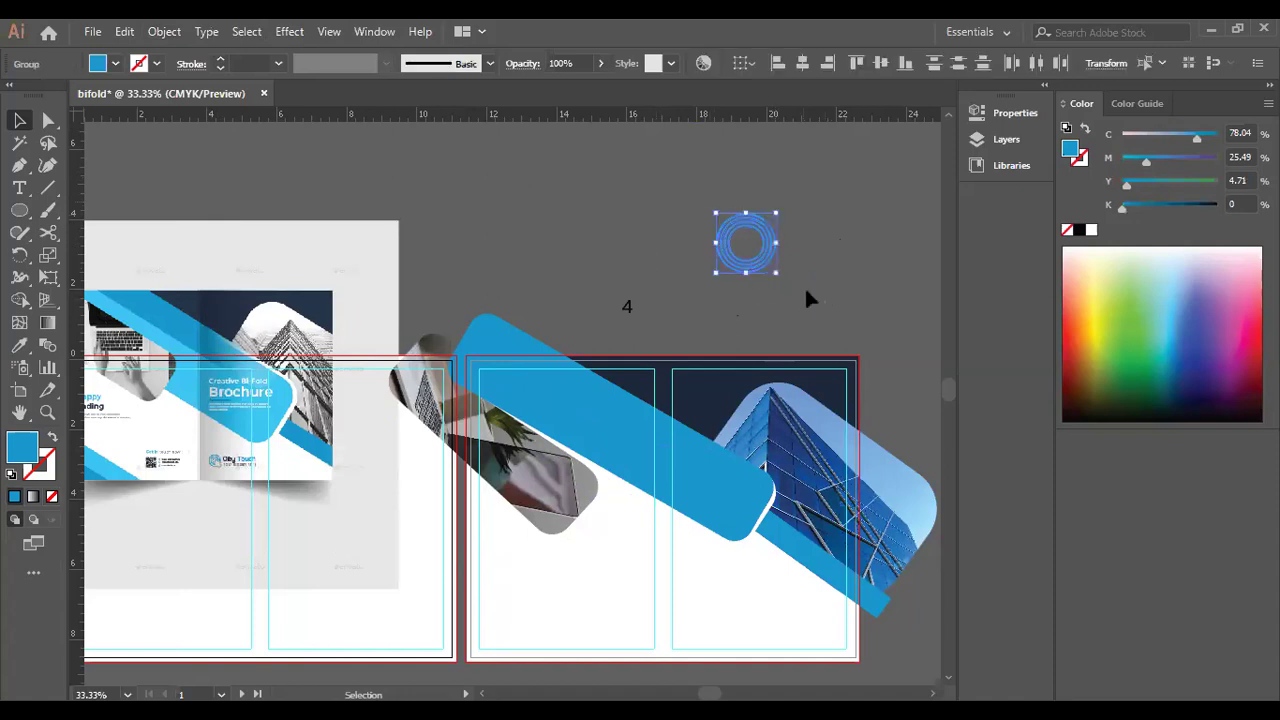
left_click(814, 297)
left_click(750, 249)
left_click_drag(780, 215, 764, 225)
left_click(772, 291)
Group all the small concentric rings into a single object.
left_click_drag(677, 235, 787, 263)
scroll(815, 263, "down", 2)
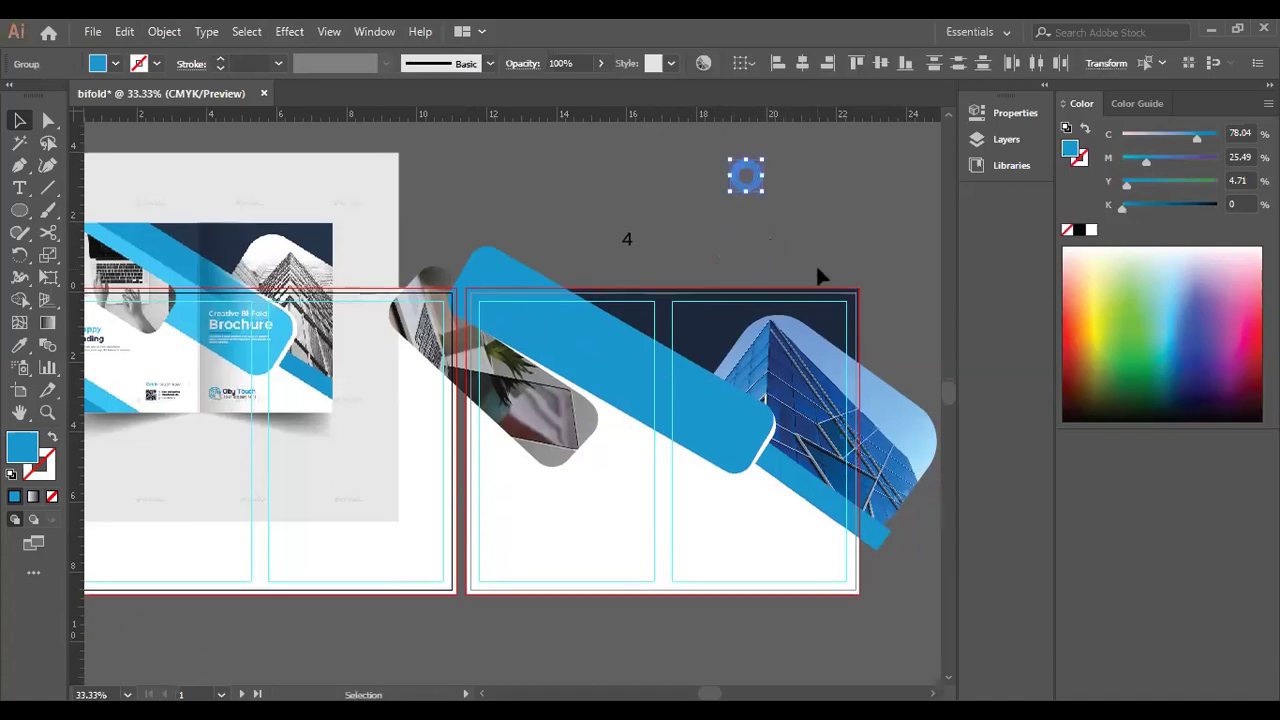
scroll(816, 266, "down", 2)
scroll(817, 273, "up", 2)
right_click(744, 176)
left_click(812, 313)
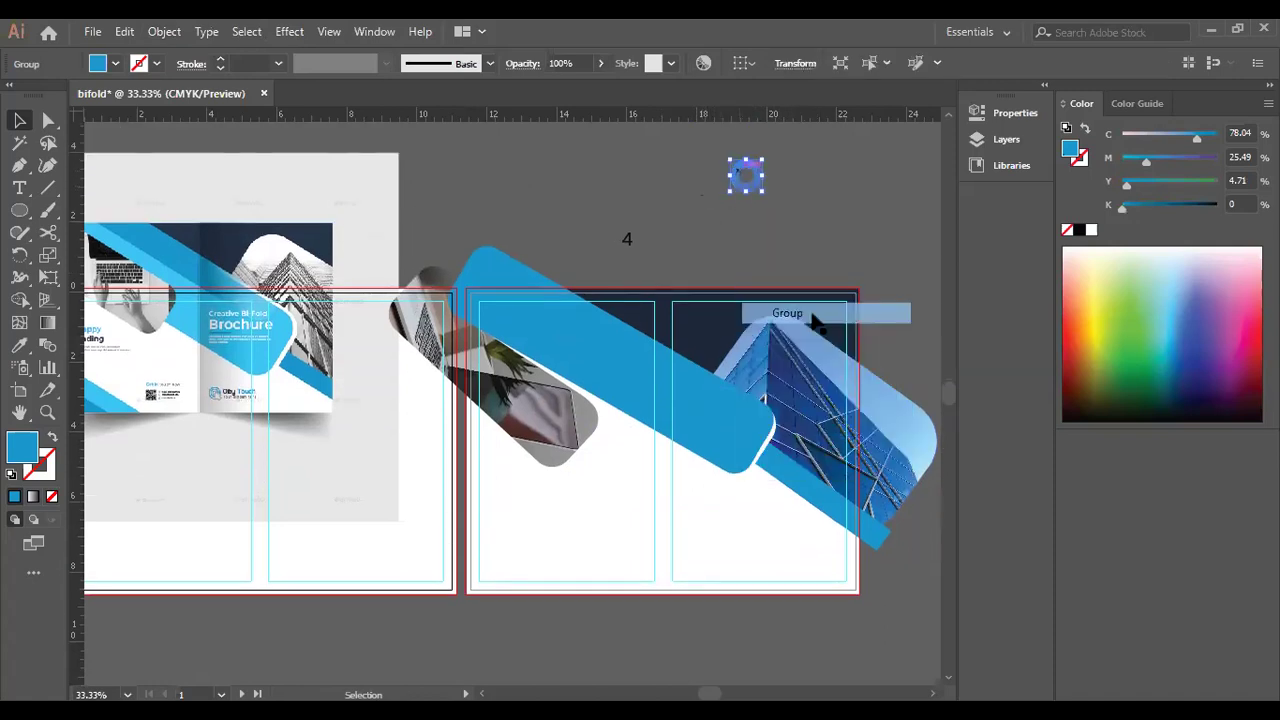
left_click(613, 190)
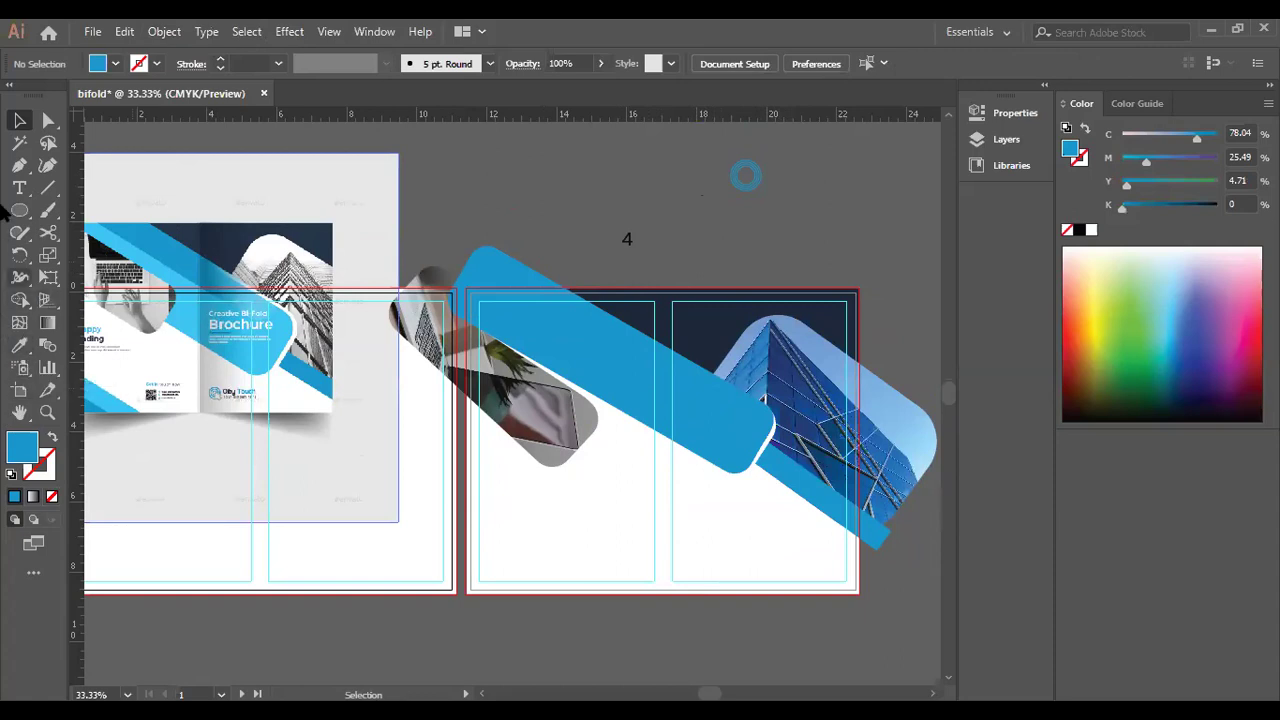
Add a text object beside the ring mark, replacing "Lorem" in its placeholder with "YOUR LOGO".
left_click(19, 187)
left_click(813, 200)
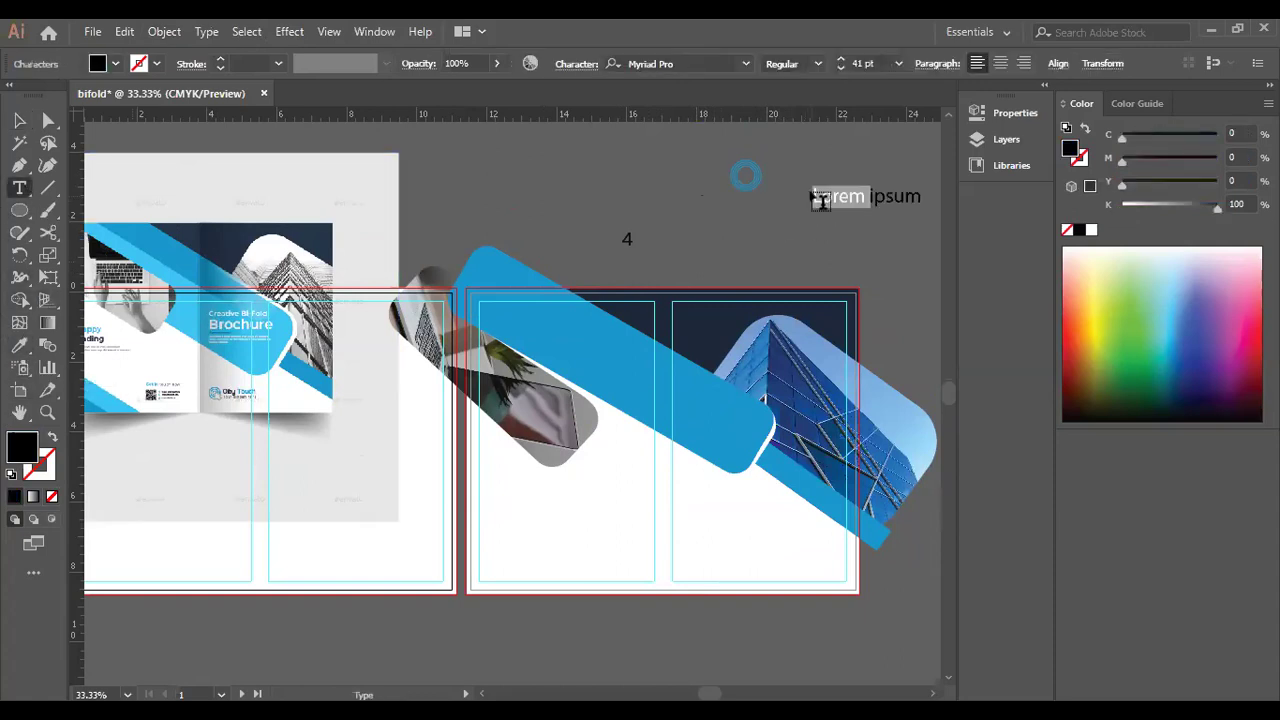
type("YOUR")
key("Return")
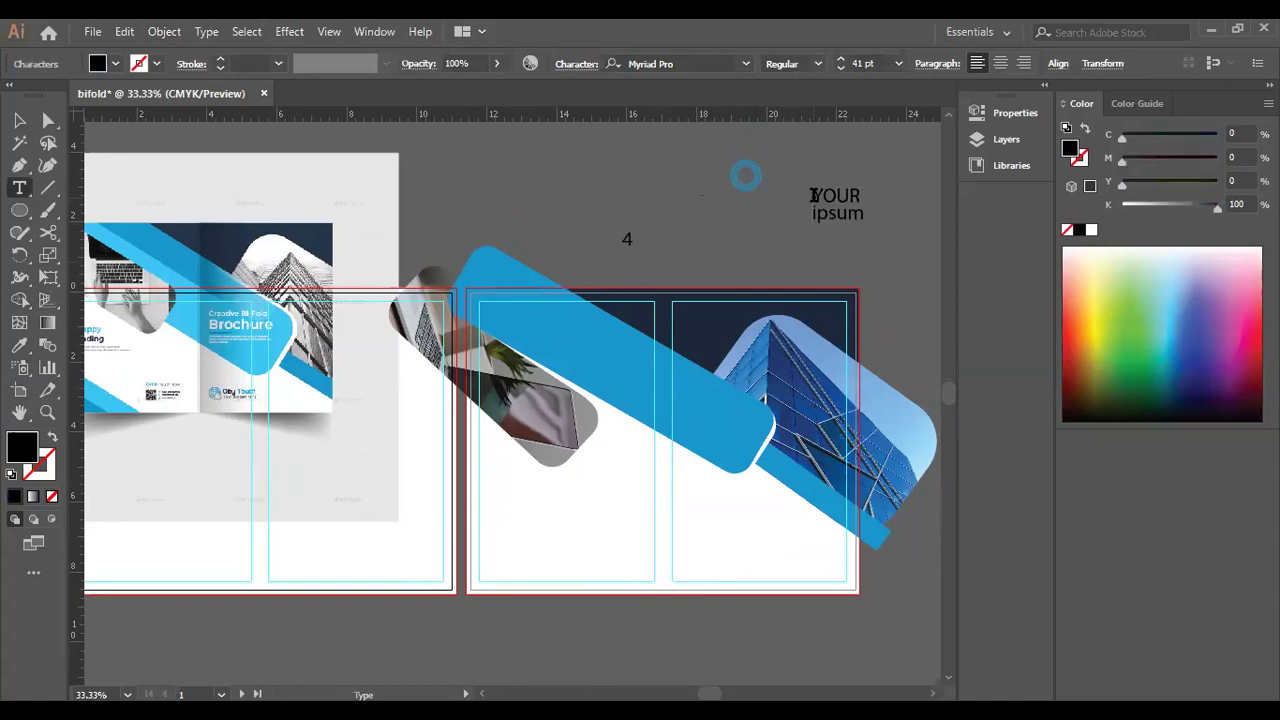
key("BackSpace")
type("LOGOipsu")
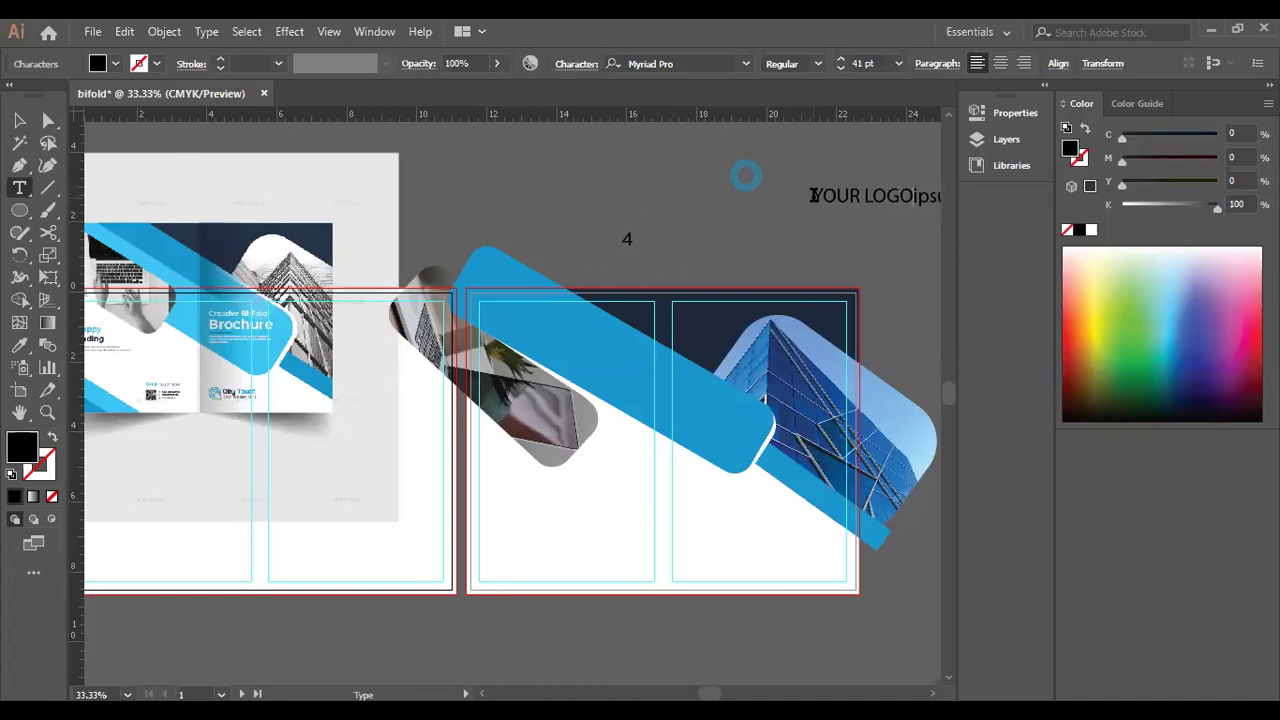
Move the logo text just above the number 4 and delete the leftover "ipsum" so it reads "YOUR LOGO".
left_click(19, 120)
left_click_drag(826, 200, 636, 226)
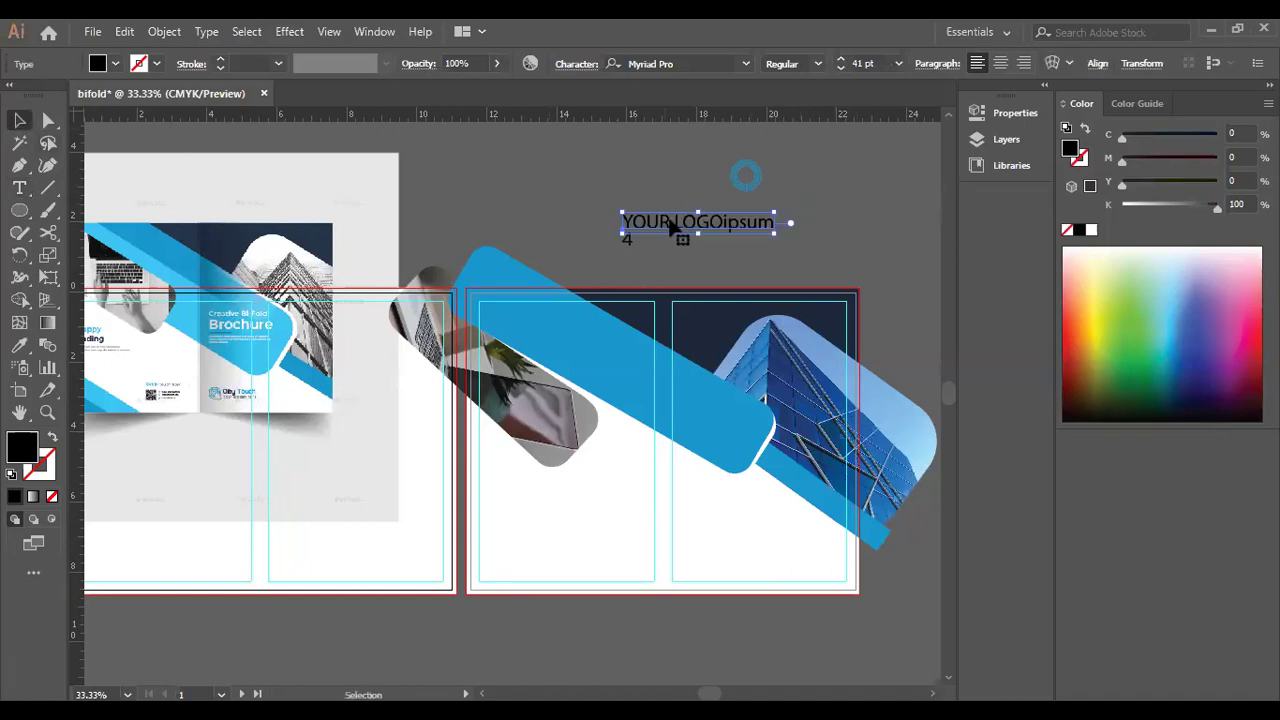
double_click(728, 222)
left_click_drag(723, 221, 829, 226)
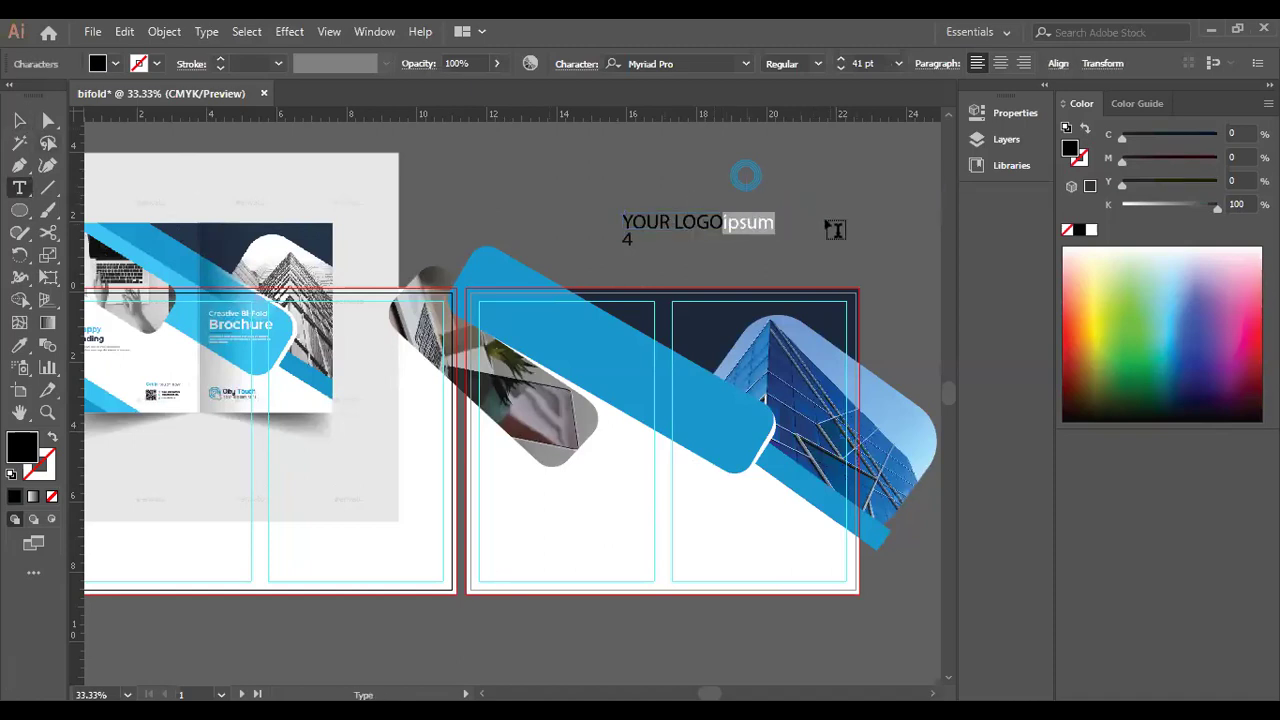
key("BackSpace")
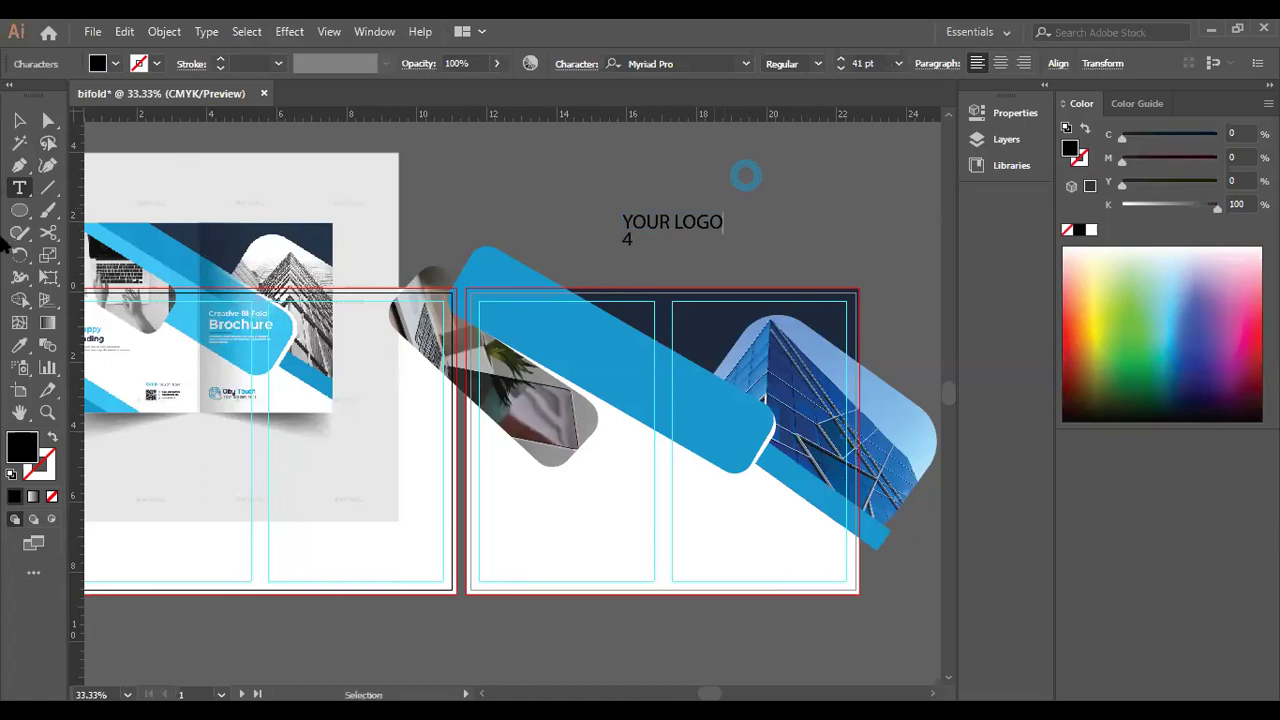
Set the font of the "YOUR LOGO" text to Montserrat, searching the fonts for "mont" first.
left_click(19, 121)
left_click(693, 60)
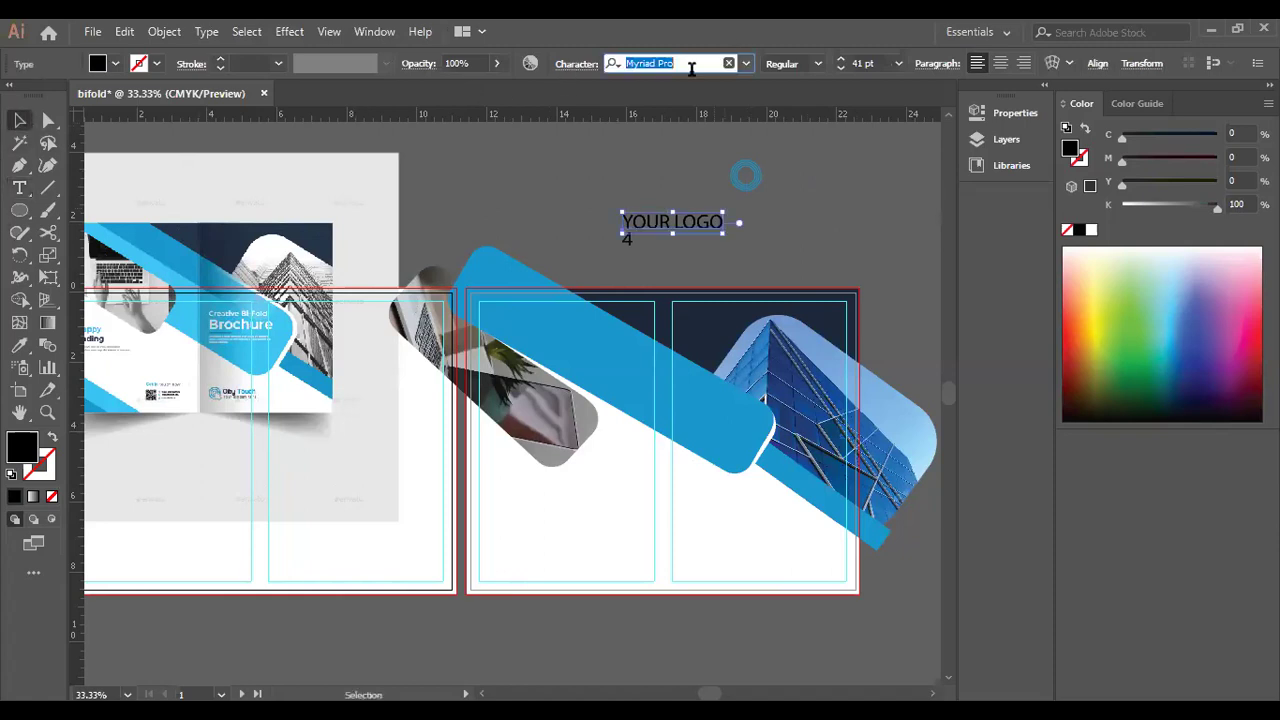
type("MONT")
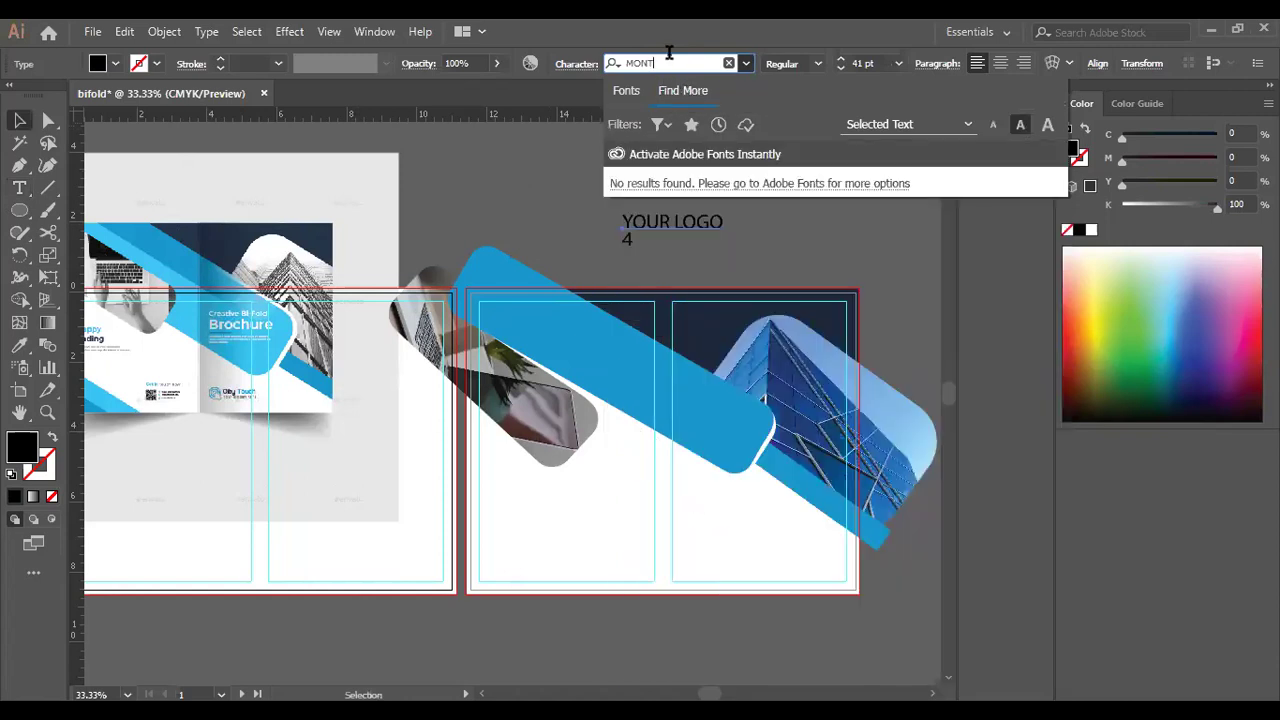
left_click(640, 62)
type("mont")
left_click(700, 230)
left_click(699, 229)
left_click(745, 63)
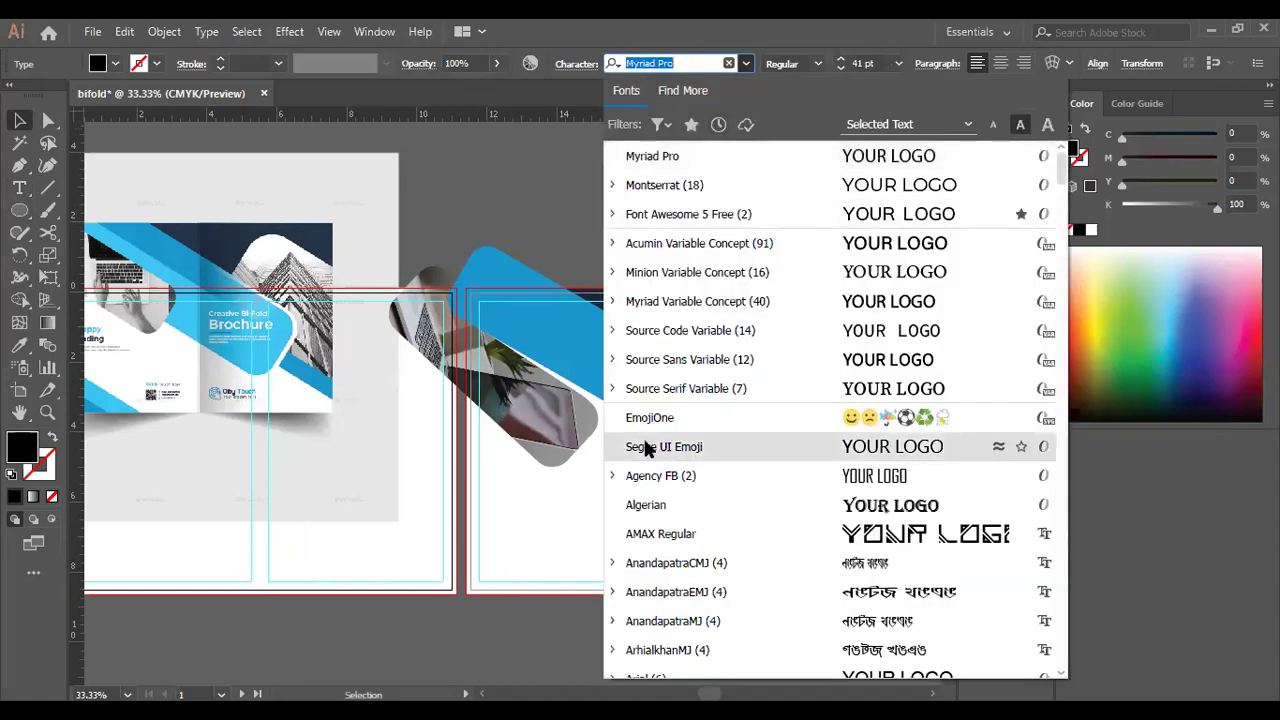
left_click(700, 184)
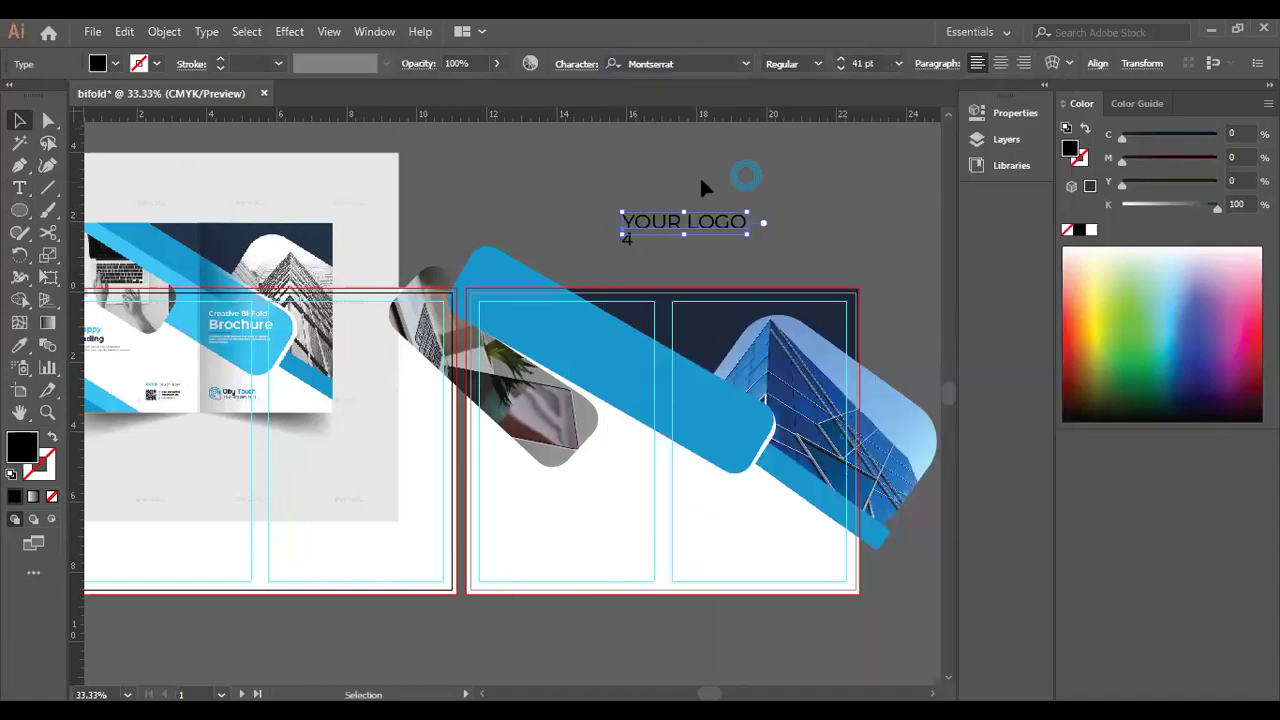
Set the "YOUR LOGO" text to Medium weight at 30 pt and move it directly beside the ring mark.
left_click(817, 64)
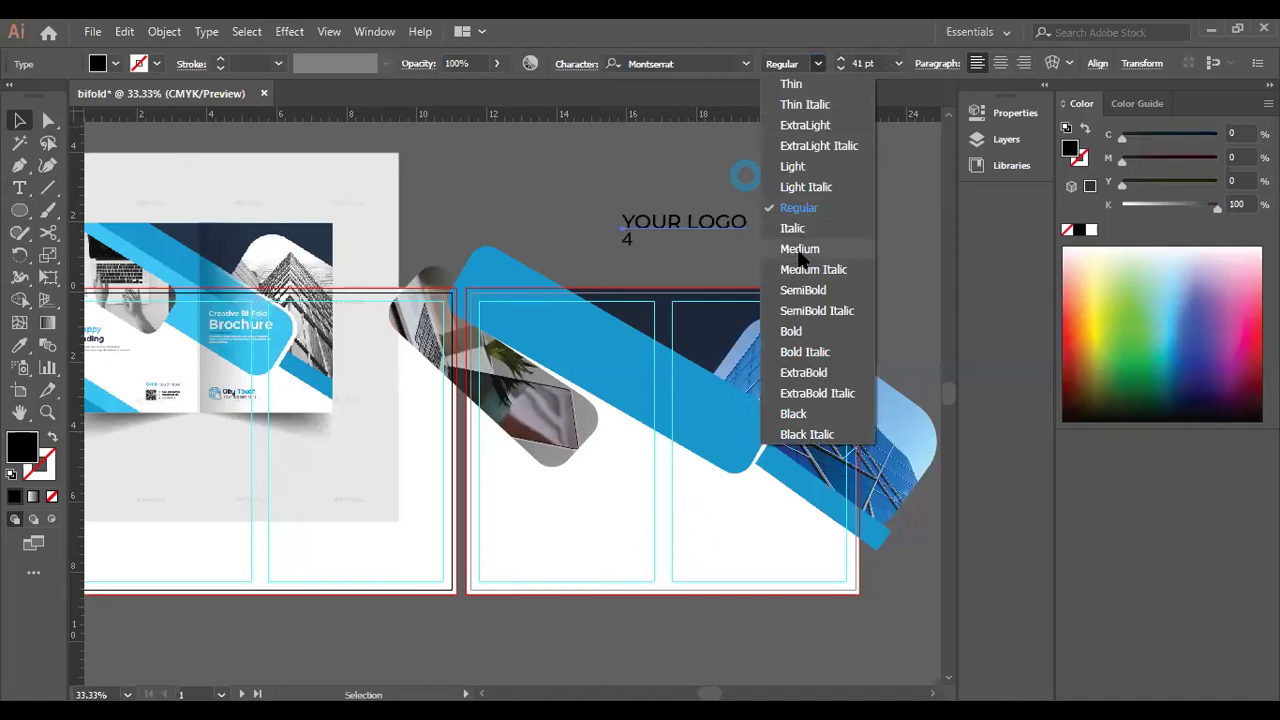
left_click(800, 250)
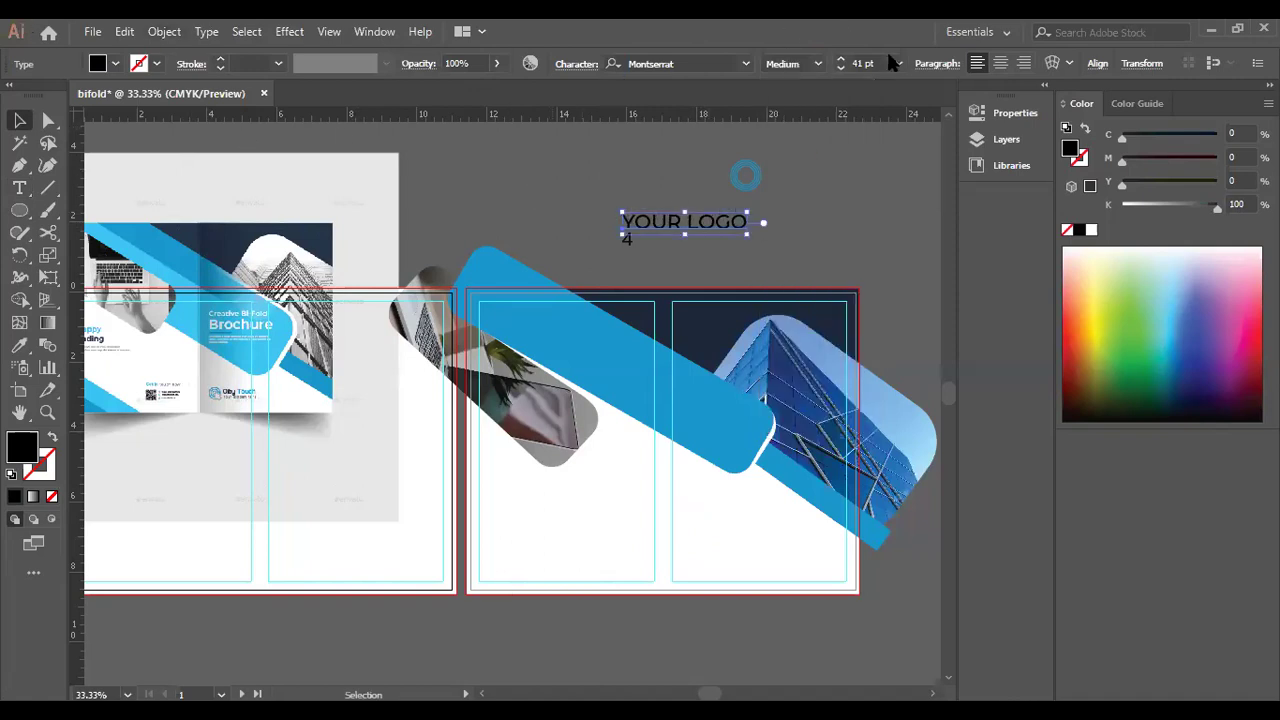
left_click(841, 67)
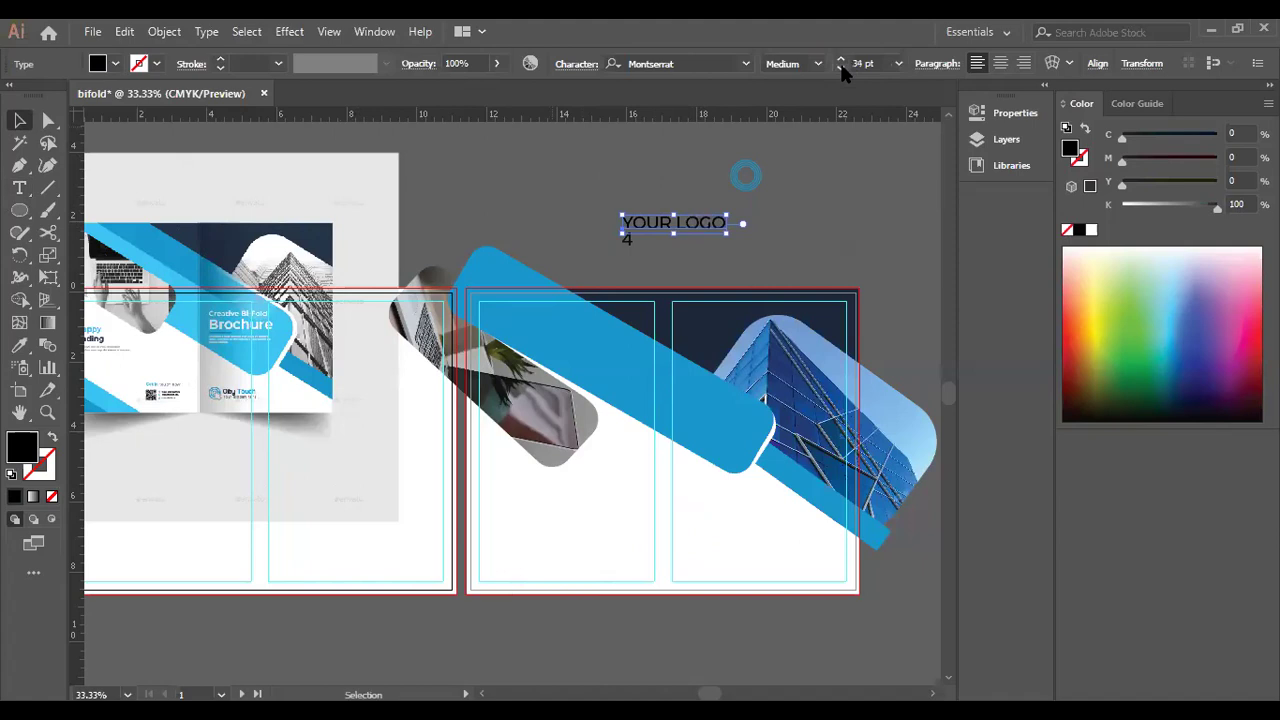
left_click(841, 67)
left_click_drag(666, 235, 803, 168)
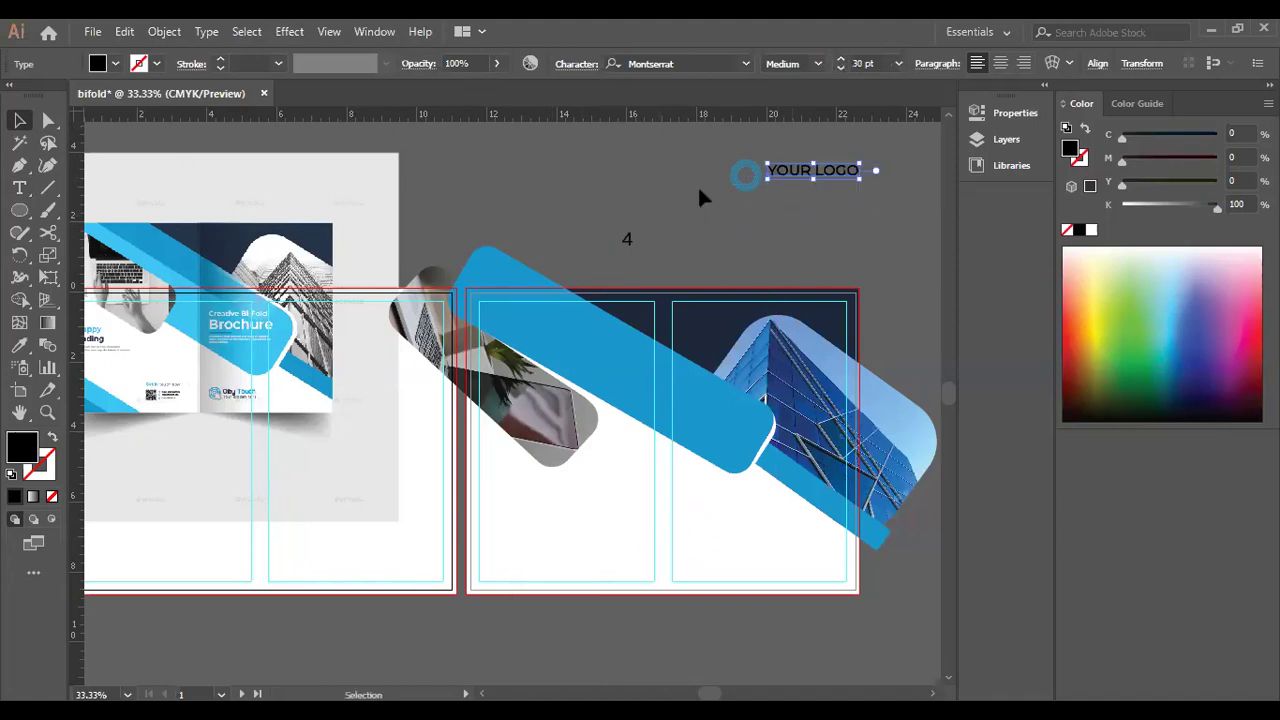
Align the ring mark and the "YOUR LOGO" text on their vertical centers.
left_click_drag(688, 152, 896, 208)
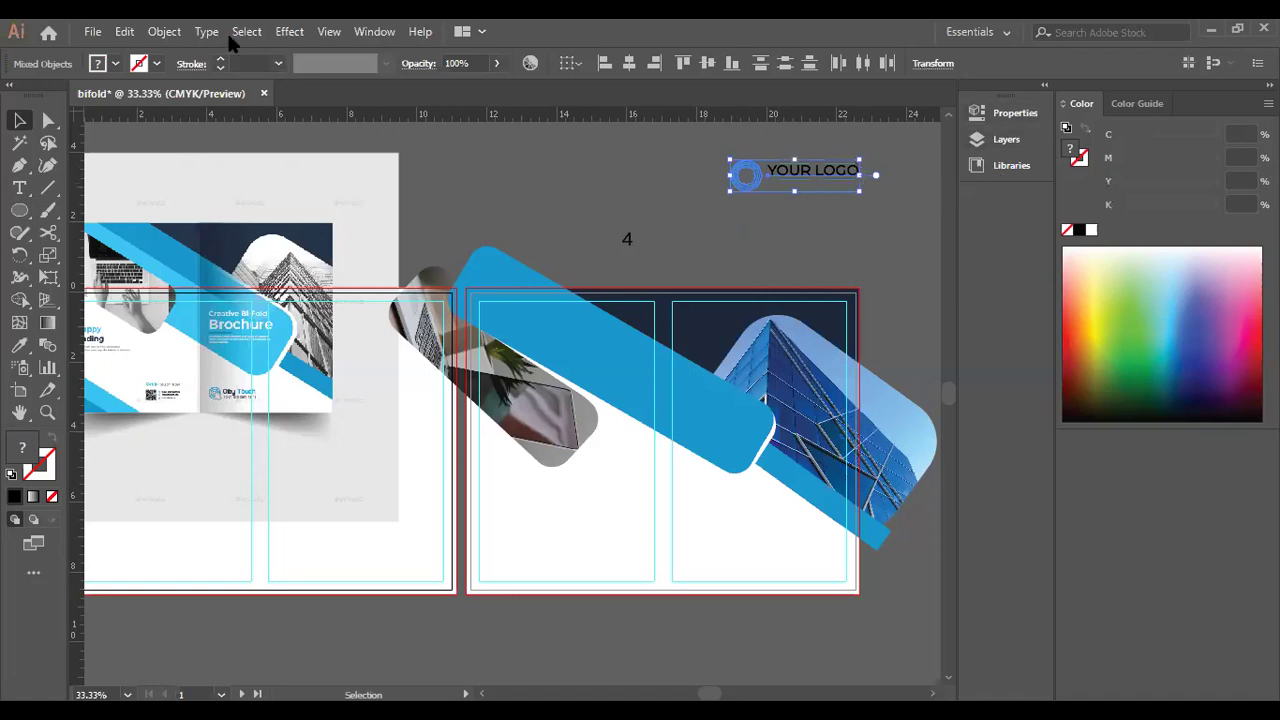
left_click(366, 32)
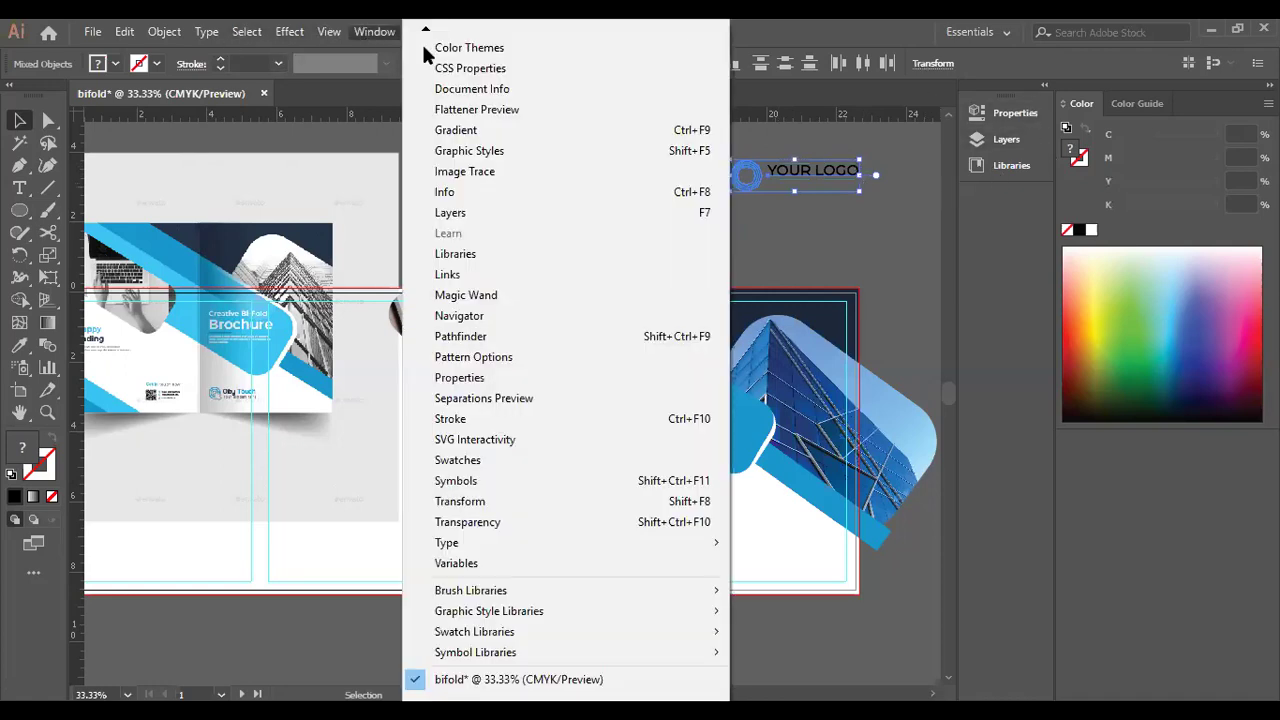
left_click(801, 93)
left_click(630, 63)
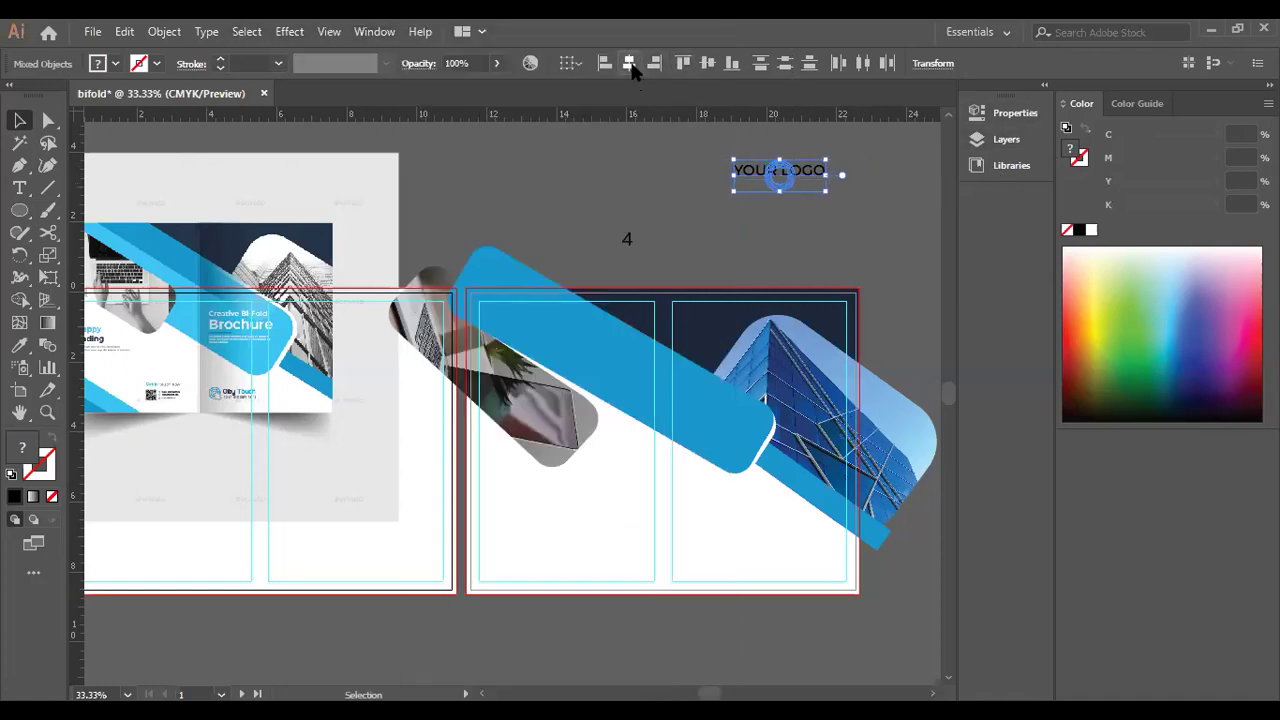
key("ctrl+z")
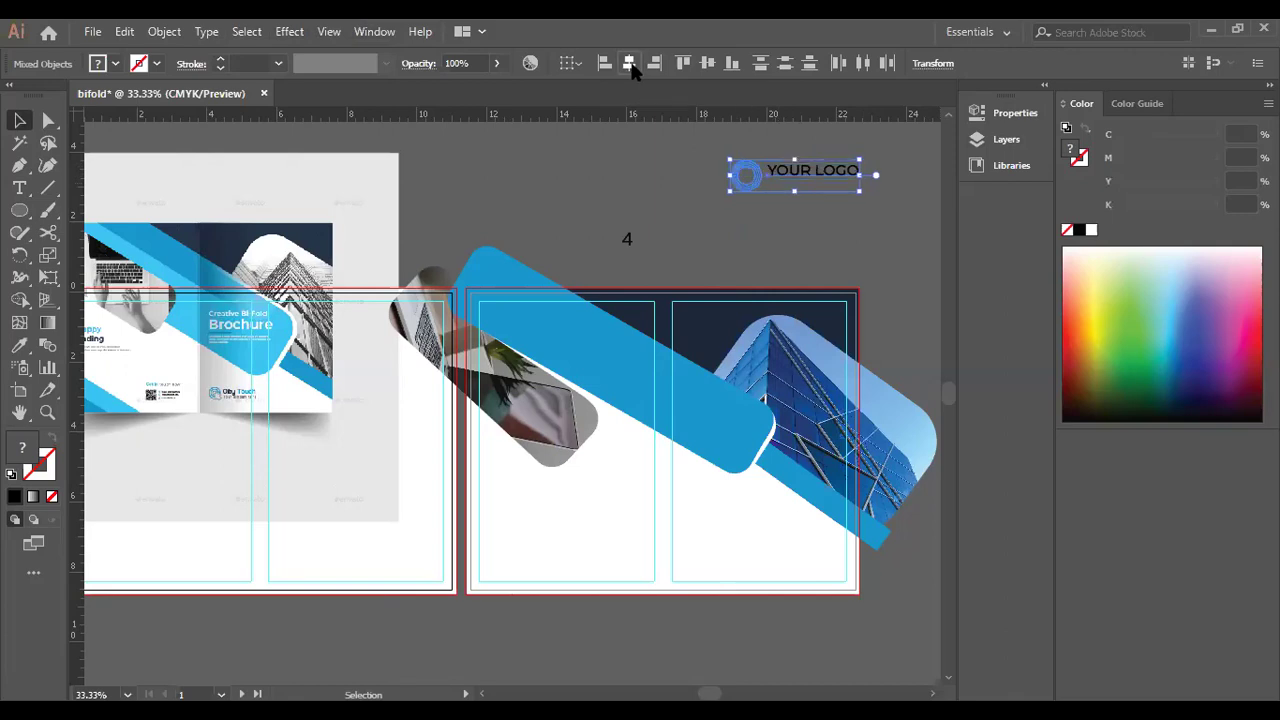
left_click(706, 63)
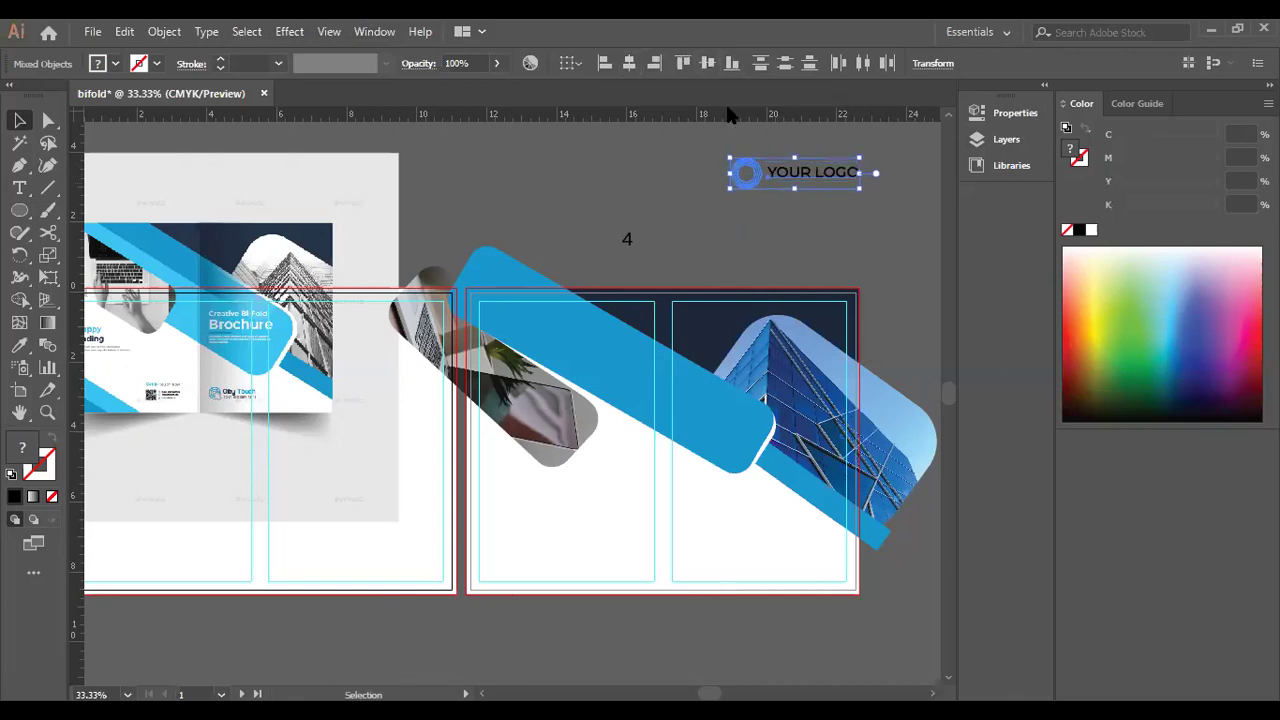
left_click(594, 180)
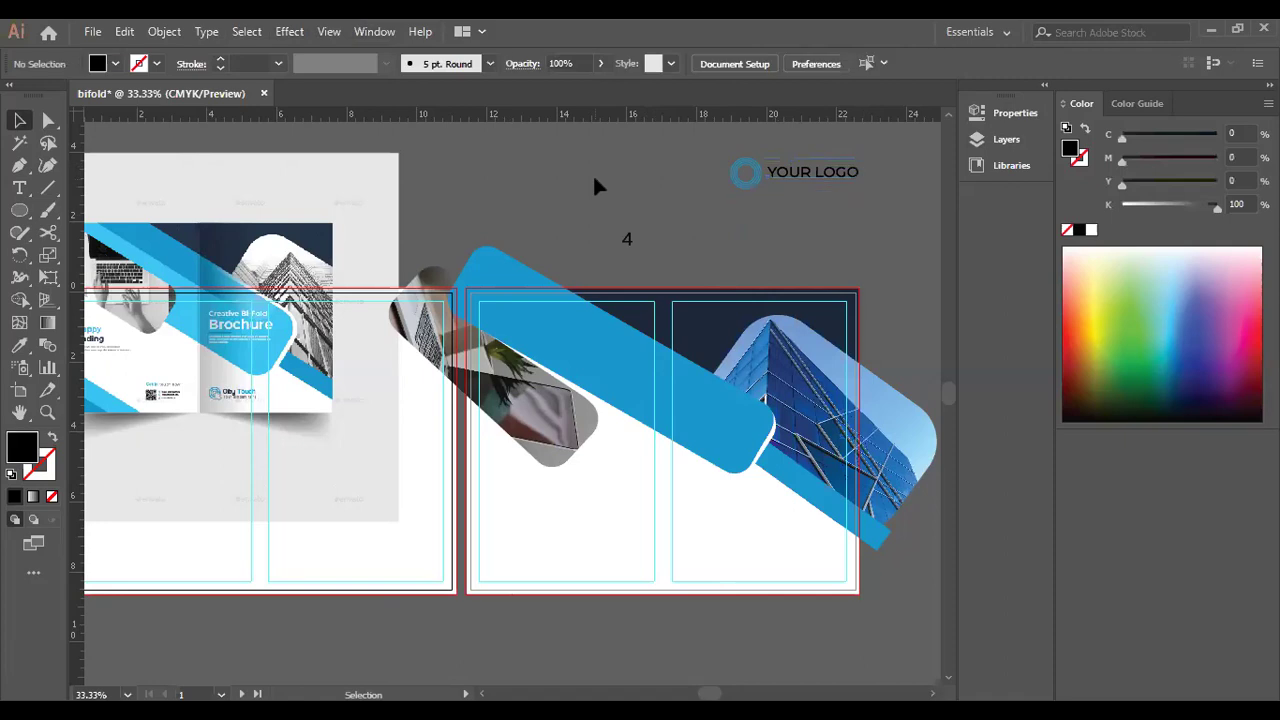
Recolor the word "LOGO" with the light blue sampled from the reference brochure's band using the Eyedropper.
left_click(802, 176)
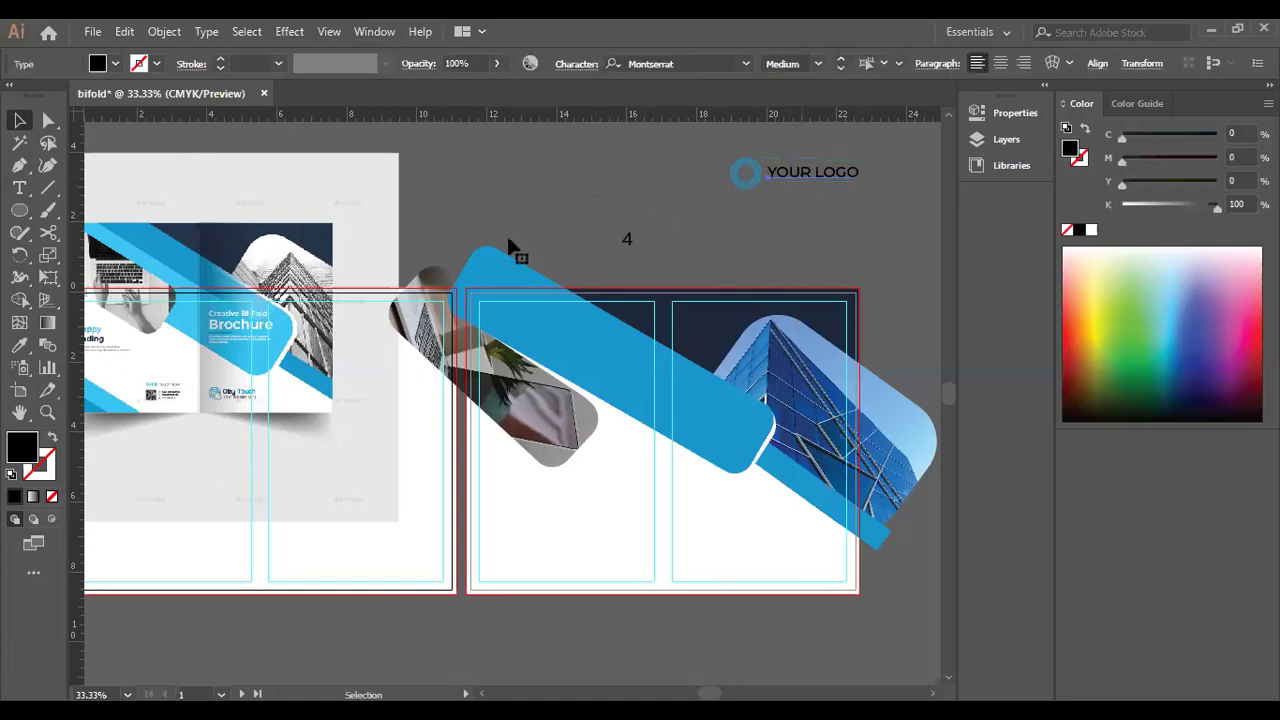
double_click(832, 177)
left_click_drag(811, 164, 858, 167)
left_click(820, 165)
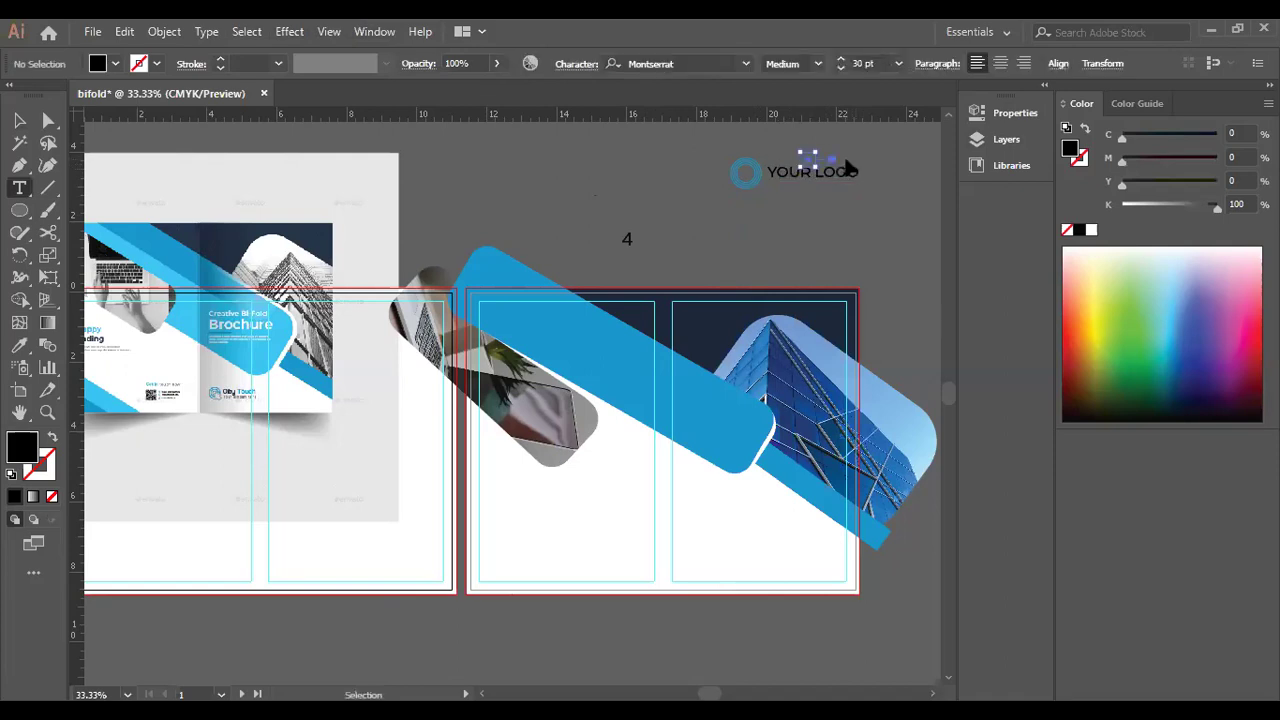
left_click(848, 164, "ctrl")
left_click(818, 170)
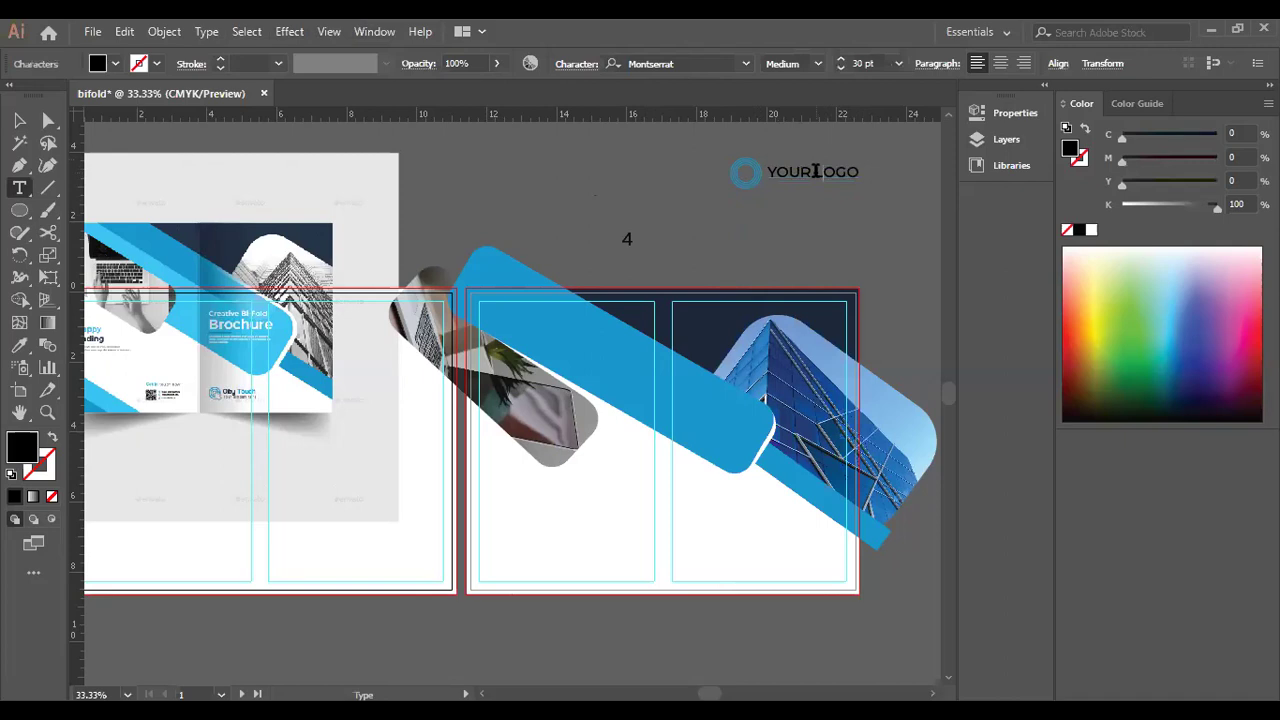
left_click_drag(815, 171, 860, 172)
left_click(20, 347)
left_click(265, 345)
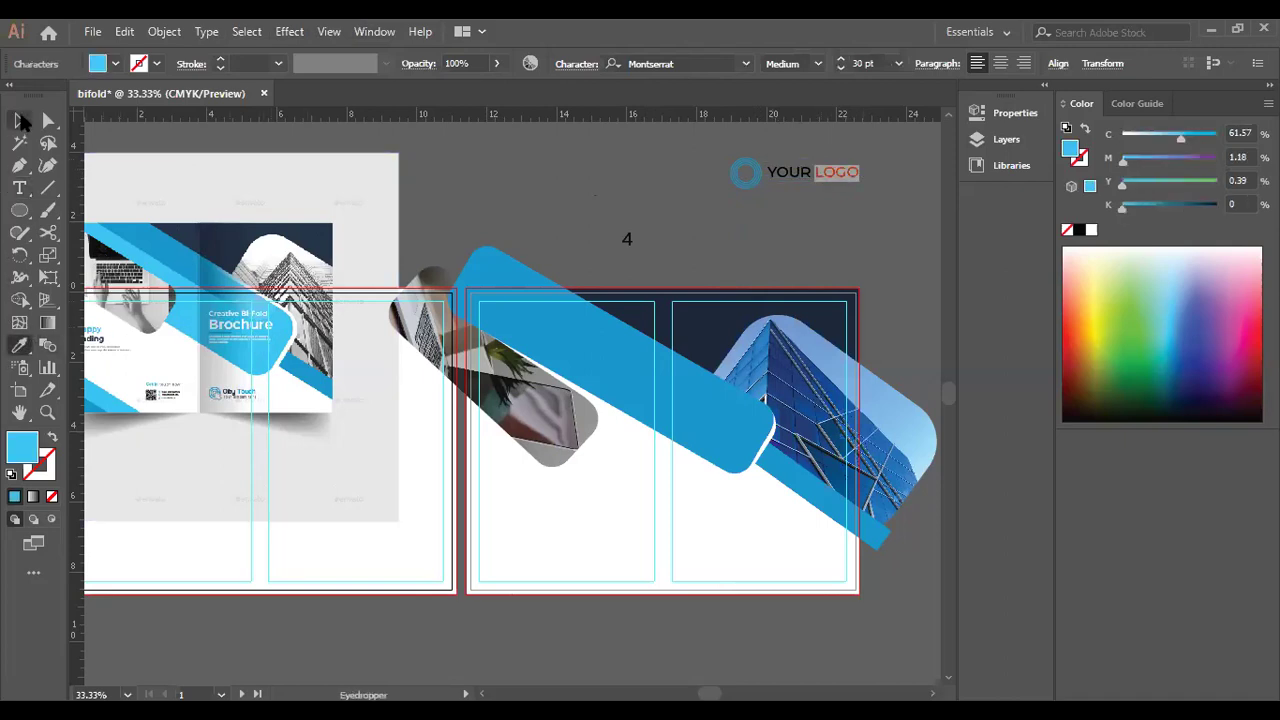
left_click(22, 121)
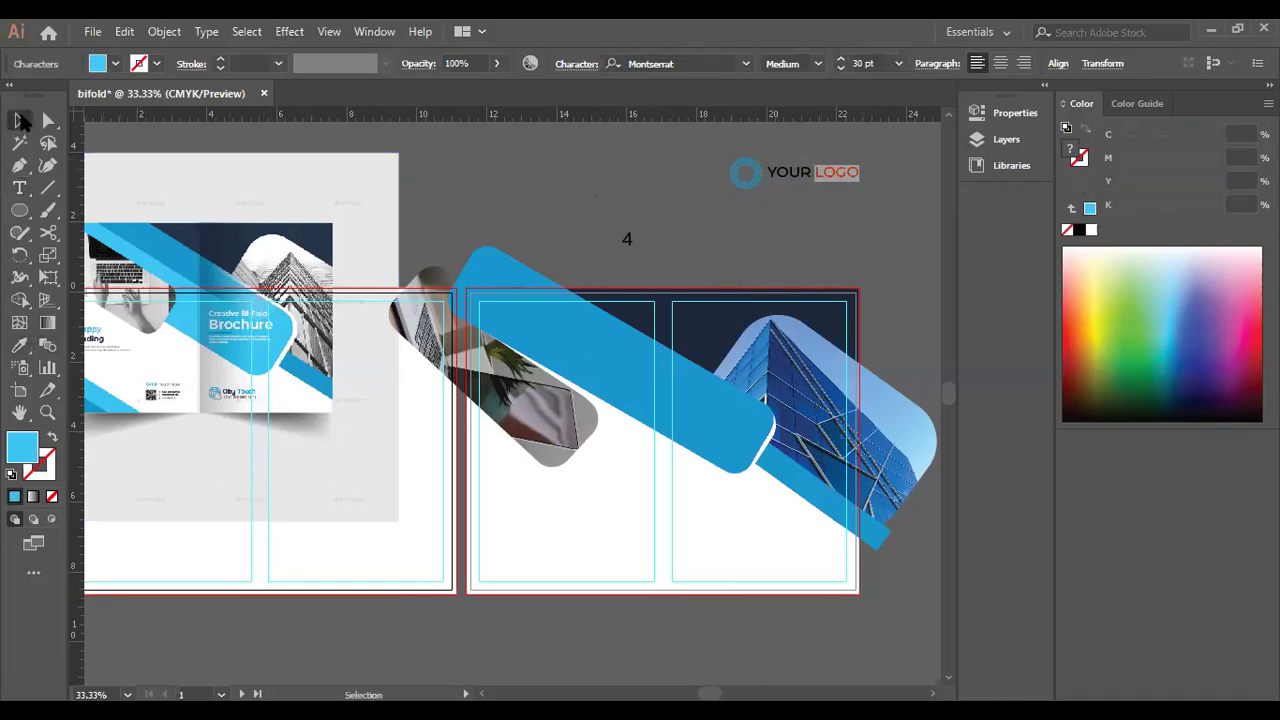
Recolor the word "YOUR" with the dark navy sampled from the cover's background using the Eyedropper.
left_click(804, 212)
key("t")
left_click(800, 172)
left_click_drag(812, 172, 757, 170)
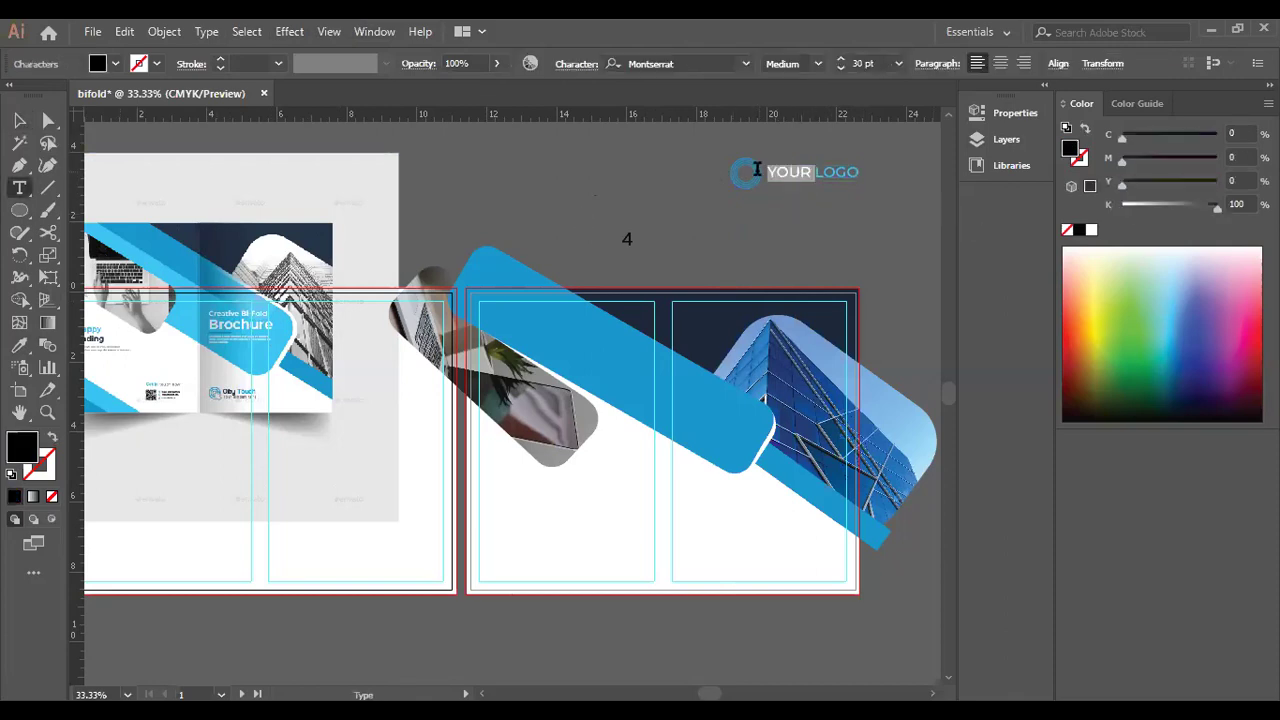
left_click(14, 349)
left_click(653, 319)
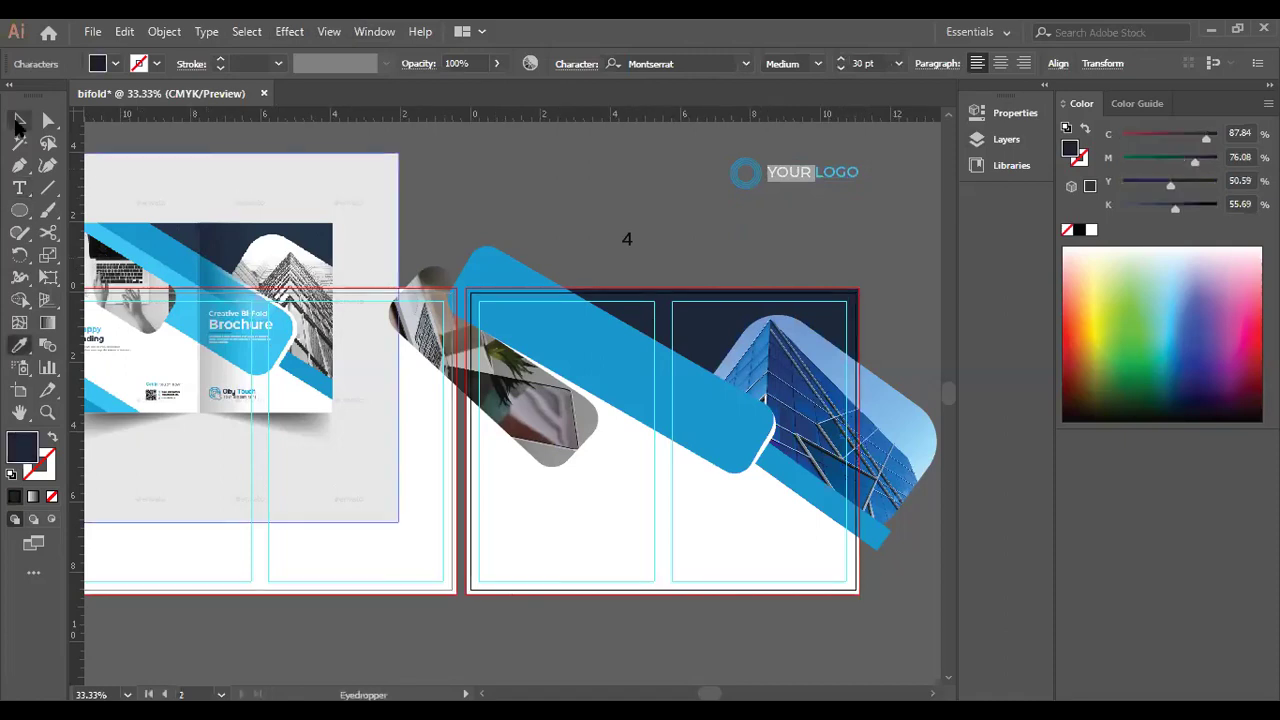
left_click(18, 121)
Scale down the ring mark and text together and place them at the lower left margin of the front cover page.
left_click(699, 164)
left_click_drag(890, 203, 731, 558)
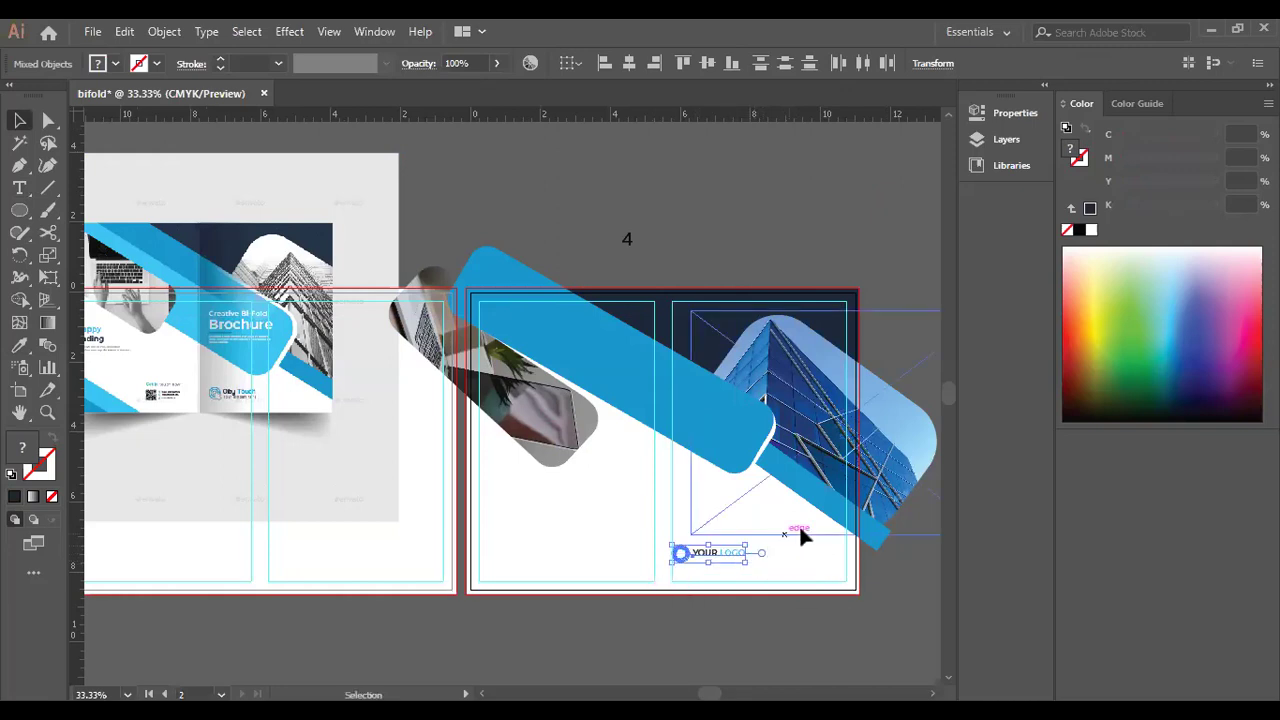
key("ctrl+equal")
key("ctrl+equal")
key("ctrl+equal")
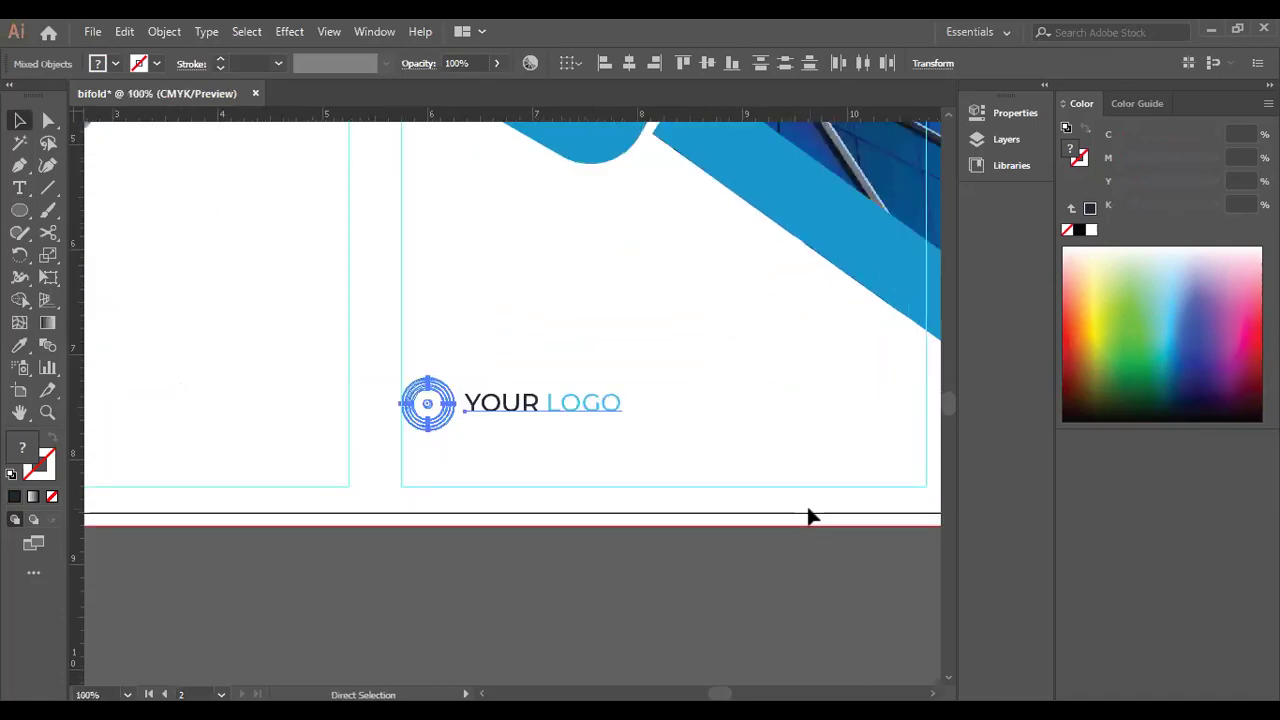
left_click(455, 618)
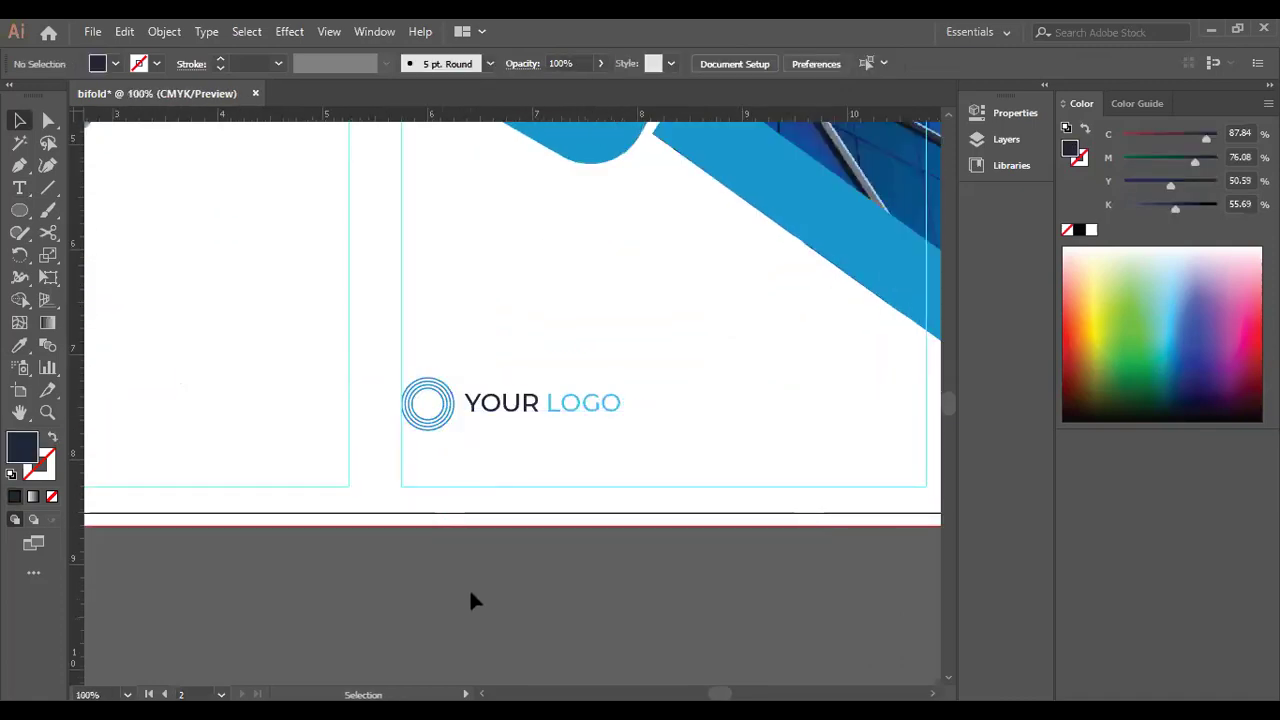
Fill the large rounded diagonal blue band with a linear gradient.
scroll(540, 514, "up", 3)
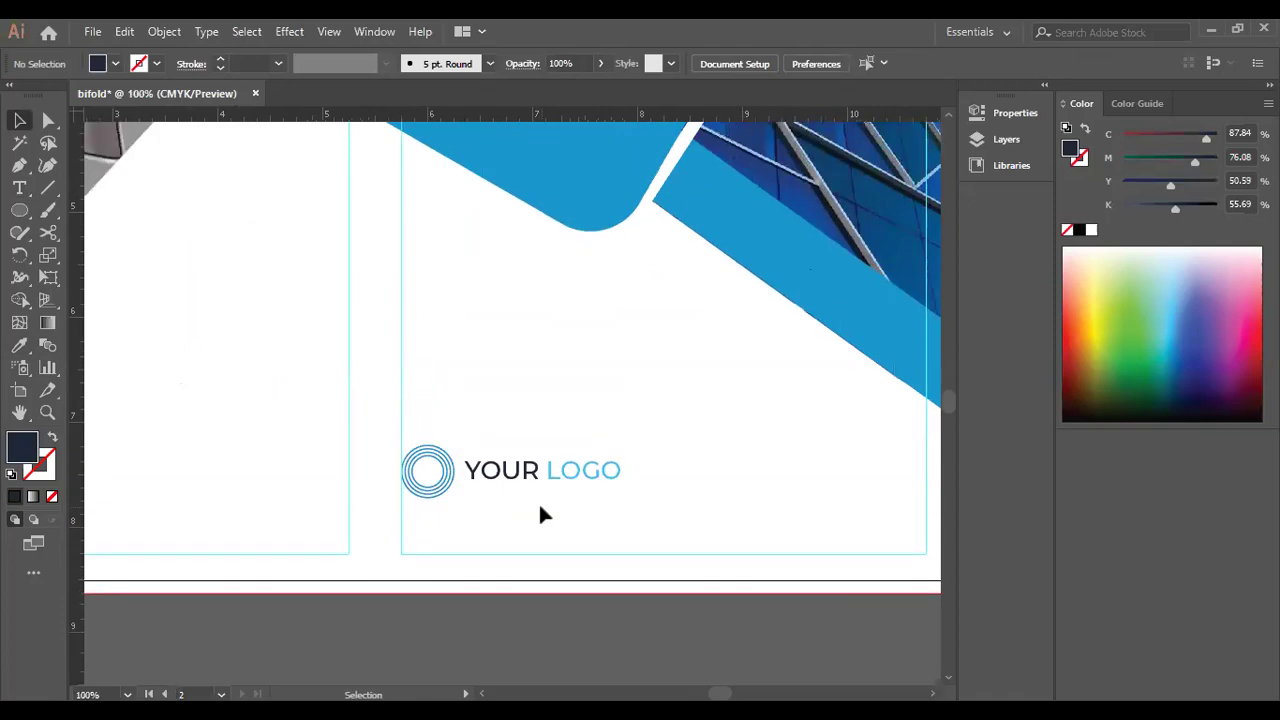
scroll(540, 514, "down", 4)
scroll(538, 517, "down", 2)
key("ctrl+minus")
key("ctrl+minus")
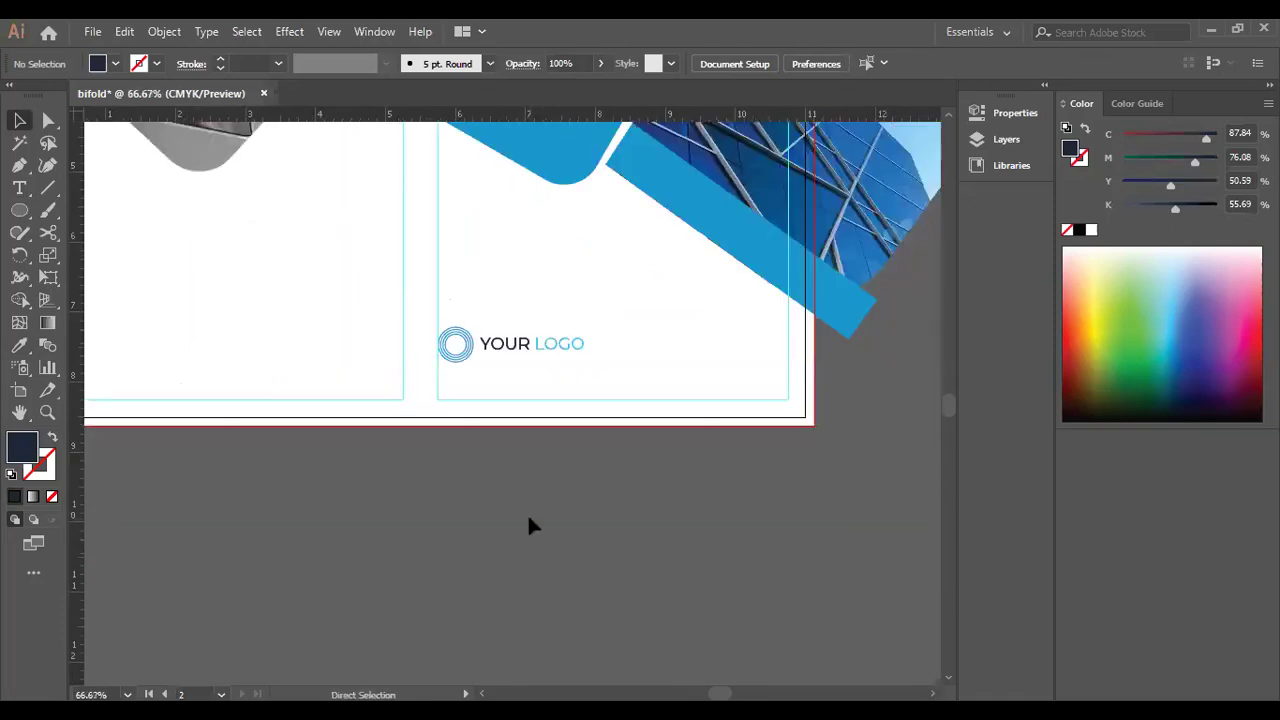
key("ctrl+minus")
key("space")
left_click_drag(200, 329, 415, 391)
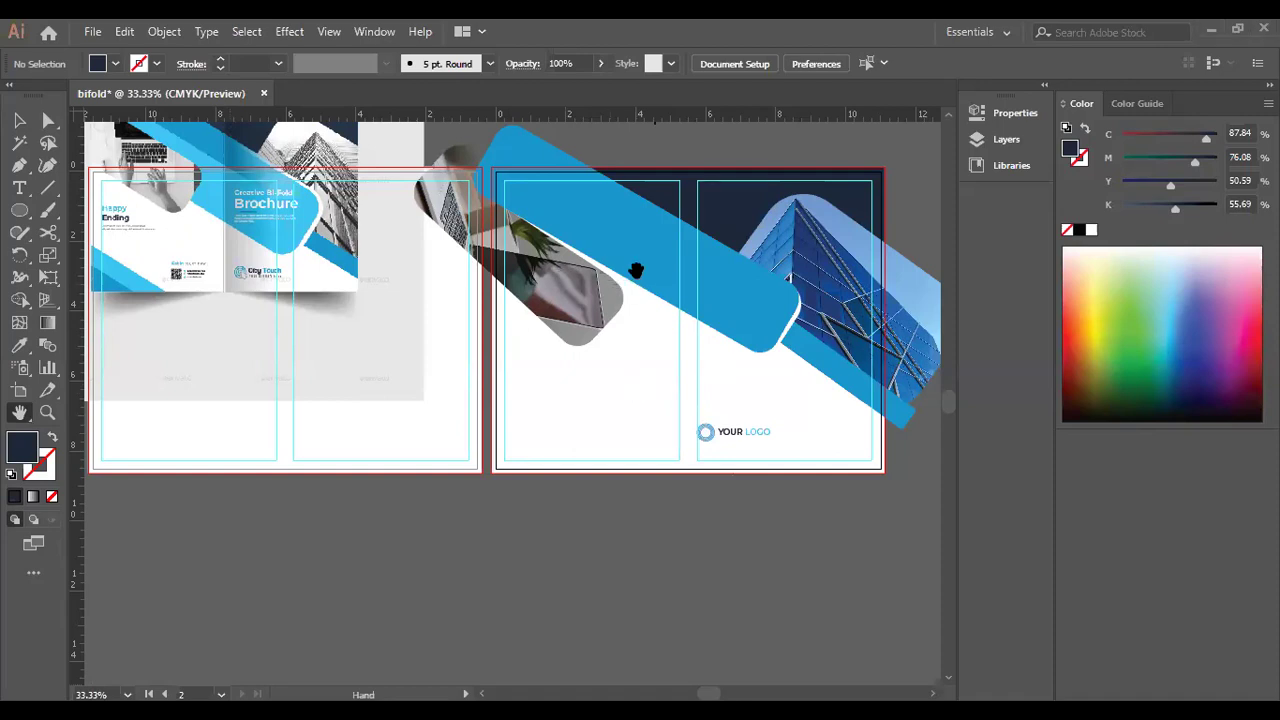
left_click(22, 120)
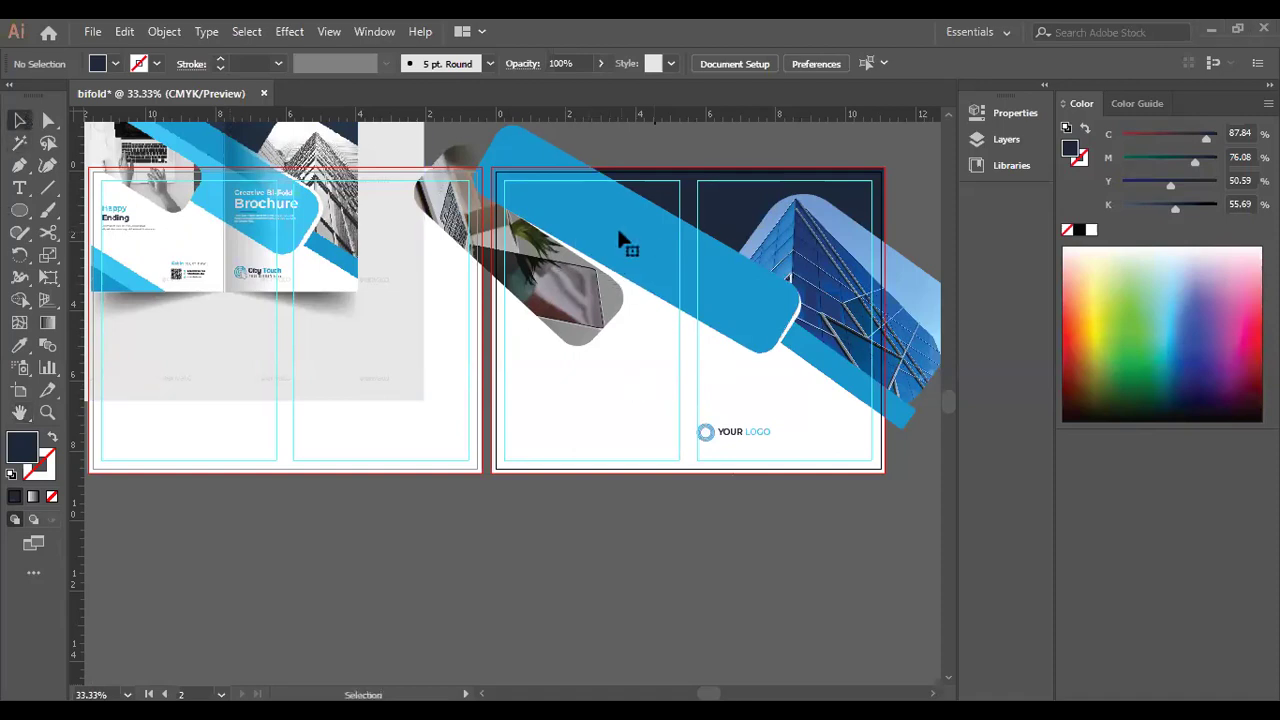
left_click(622, 242)
left_click(33, 497)
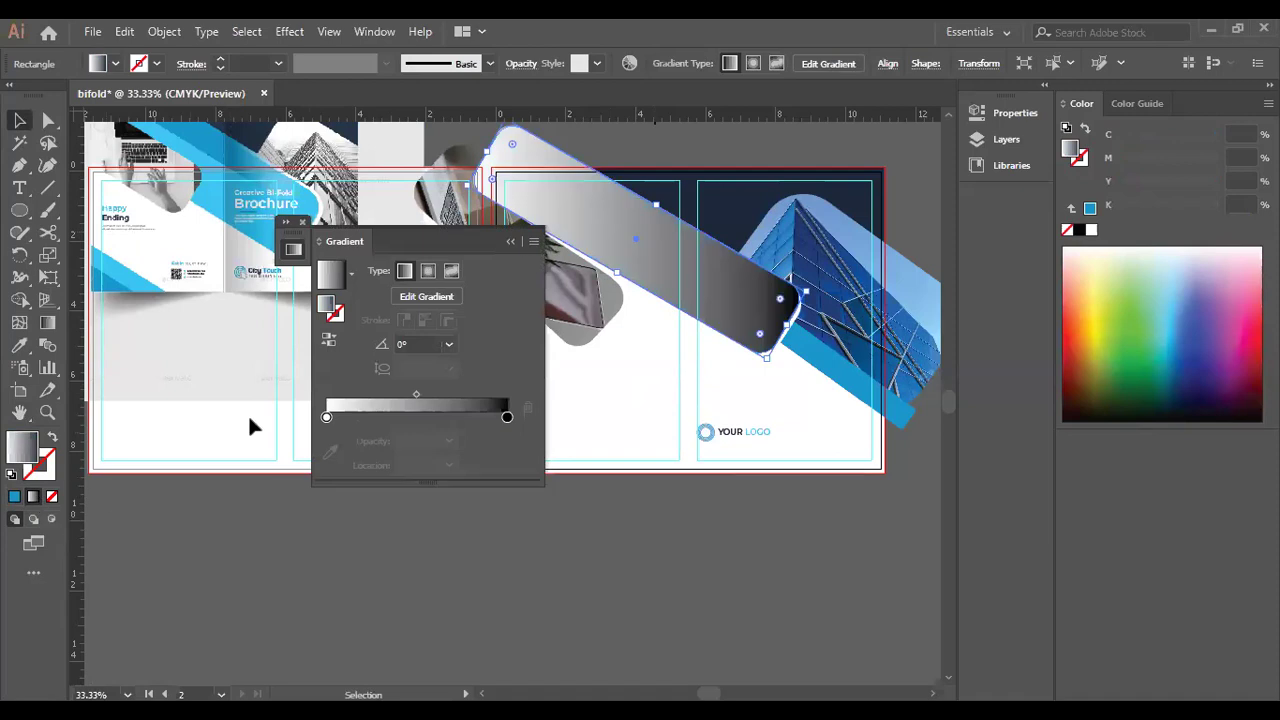
Set the band gradient's starting color stop to cyan (C 100, M 0, Y 0, K 0).
left_click(326, 417)
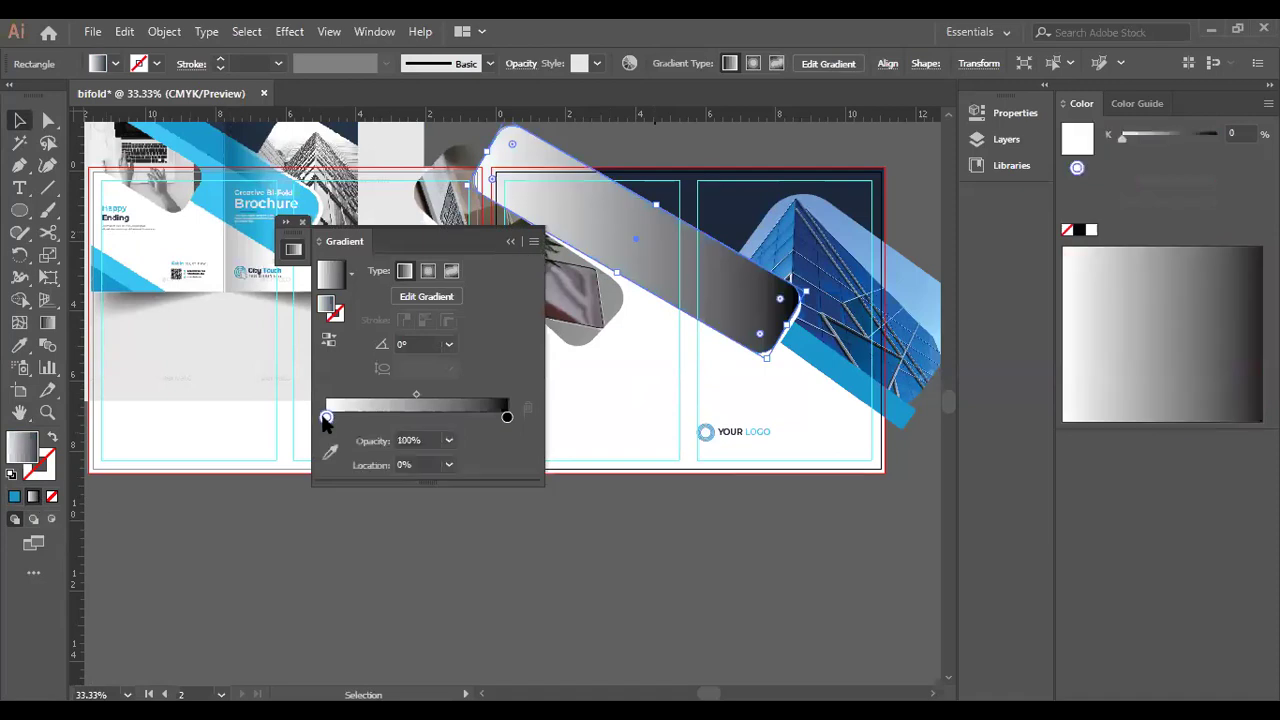
double_click(326, 417)
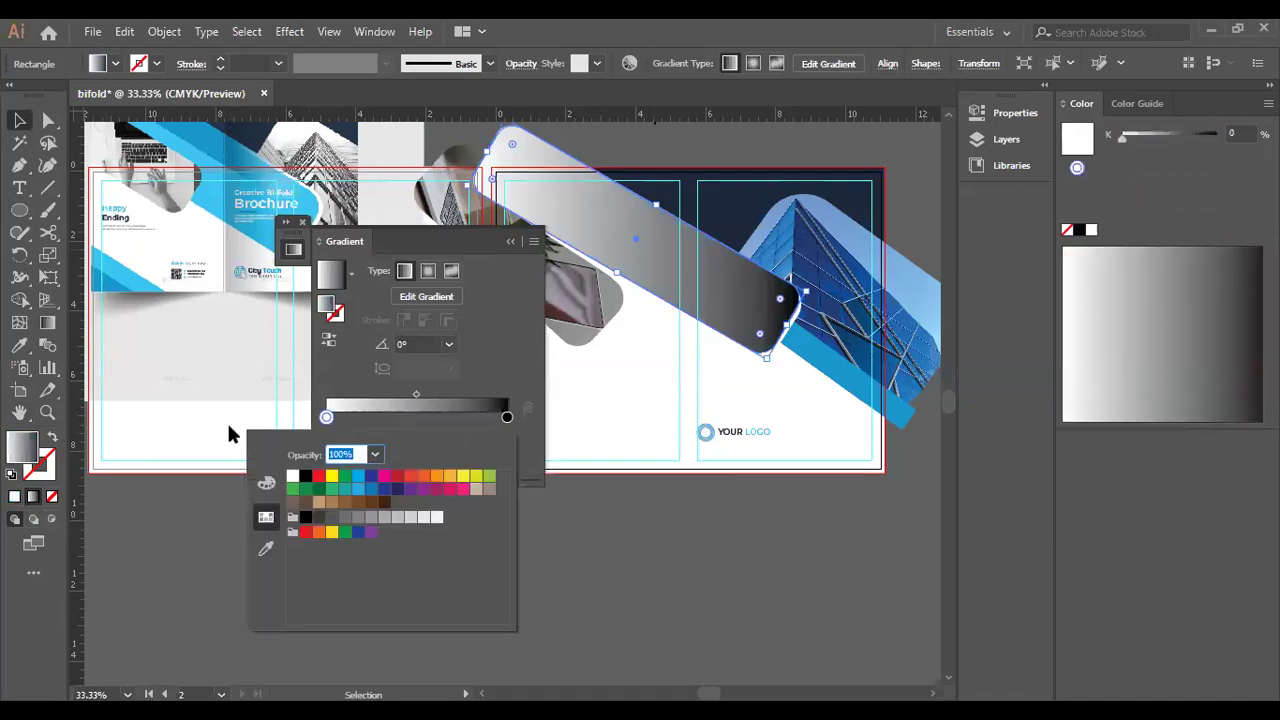
left_click(20, 348)
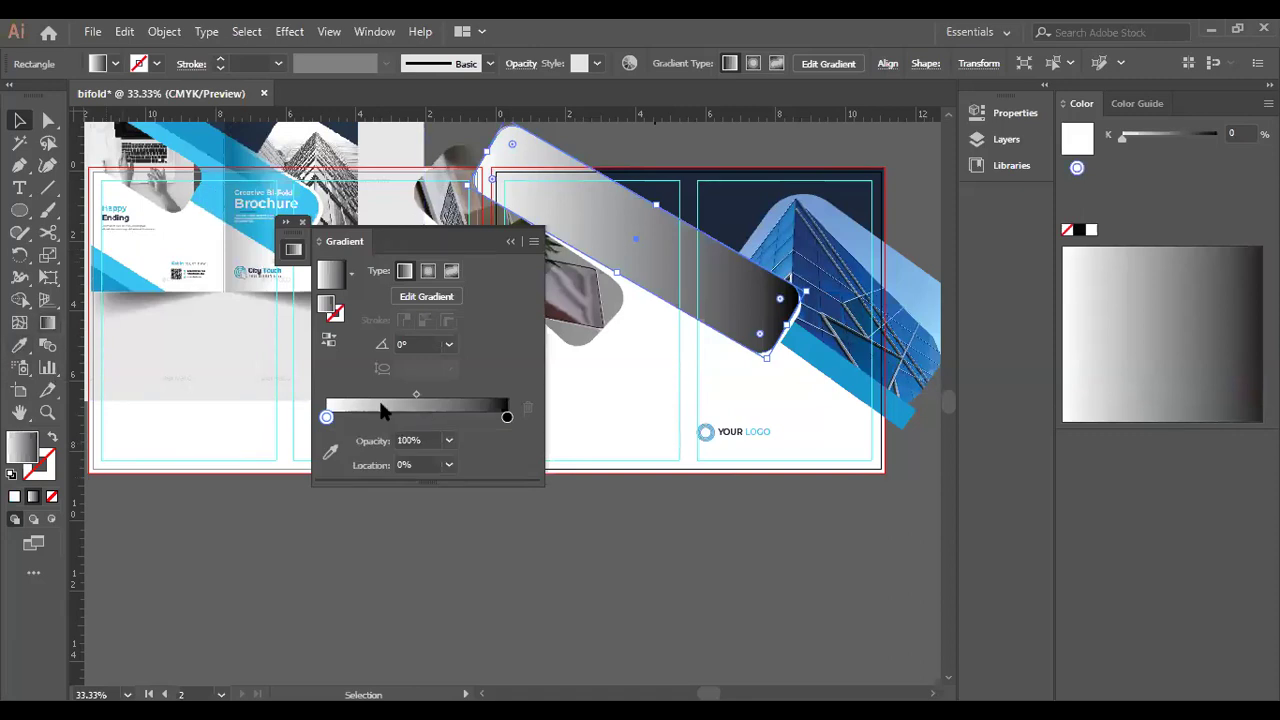
double_click(326, 417)
left_click(358, 477)
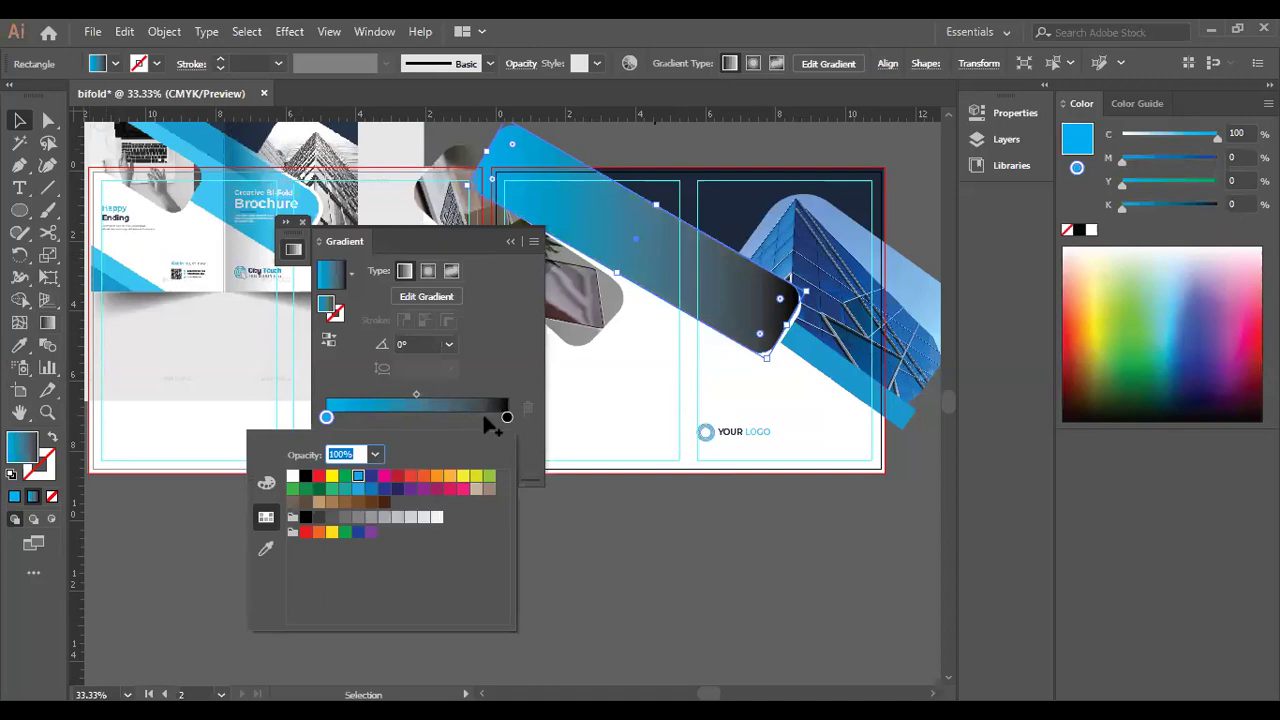
Set the band gradient's end color stop to the medium blue swatch (C 85, M 50, Y 0, K 0).
left_click(508, 417)
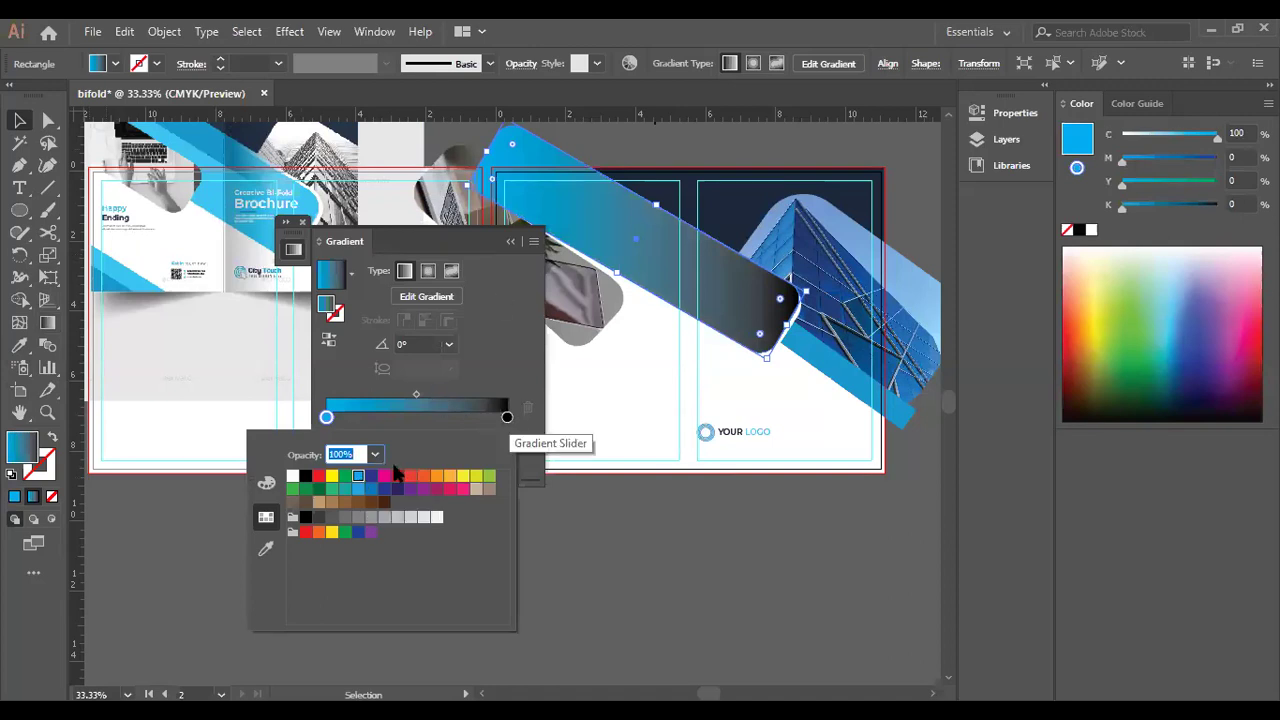
left_click(358, 477)
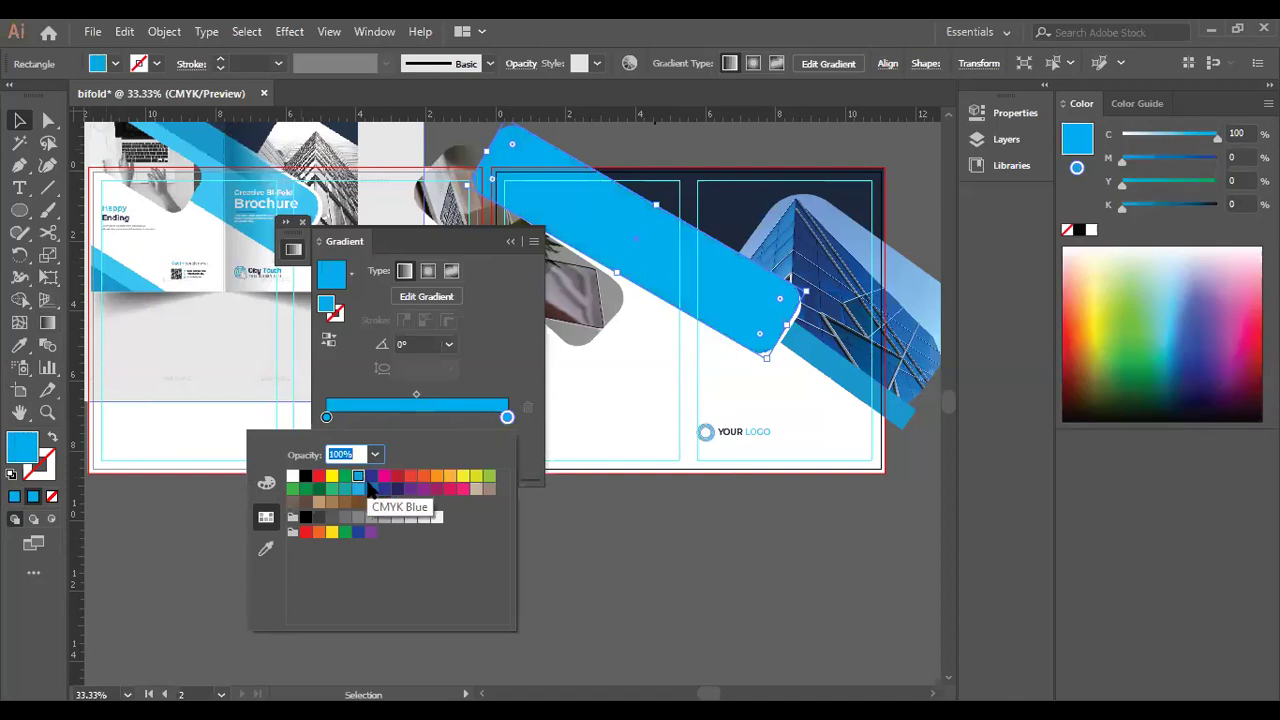
left_click(371, 489)
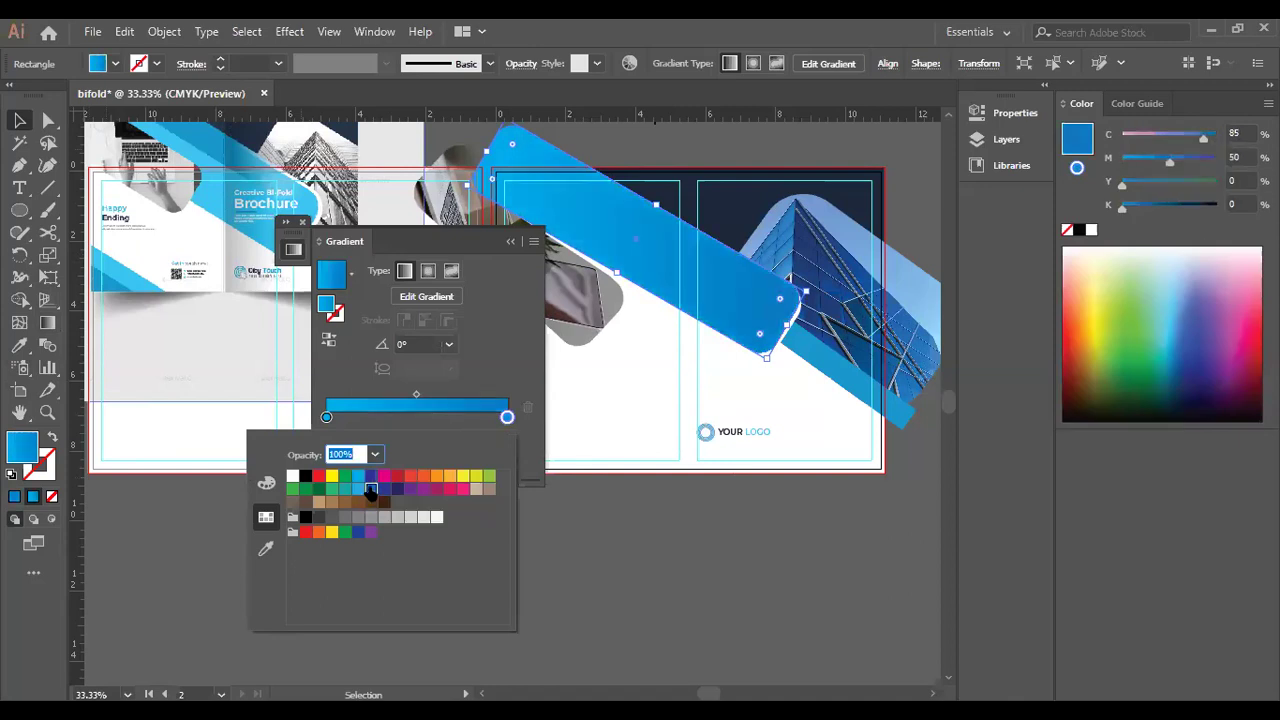
left_click(18, 120)
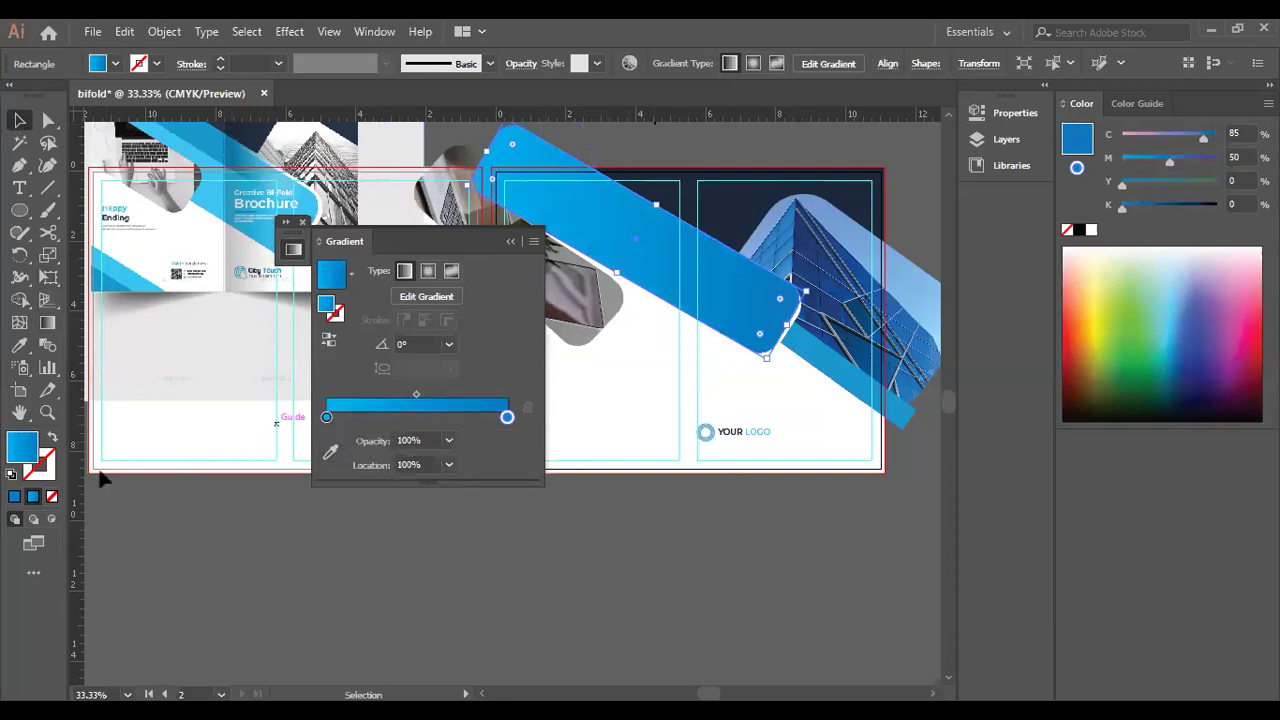
Redirect the gradient along the diagonal band at about 149.7° with the Gradient tool, then collapse the gradient settings.
left_click(48, 322)
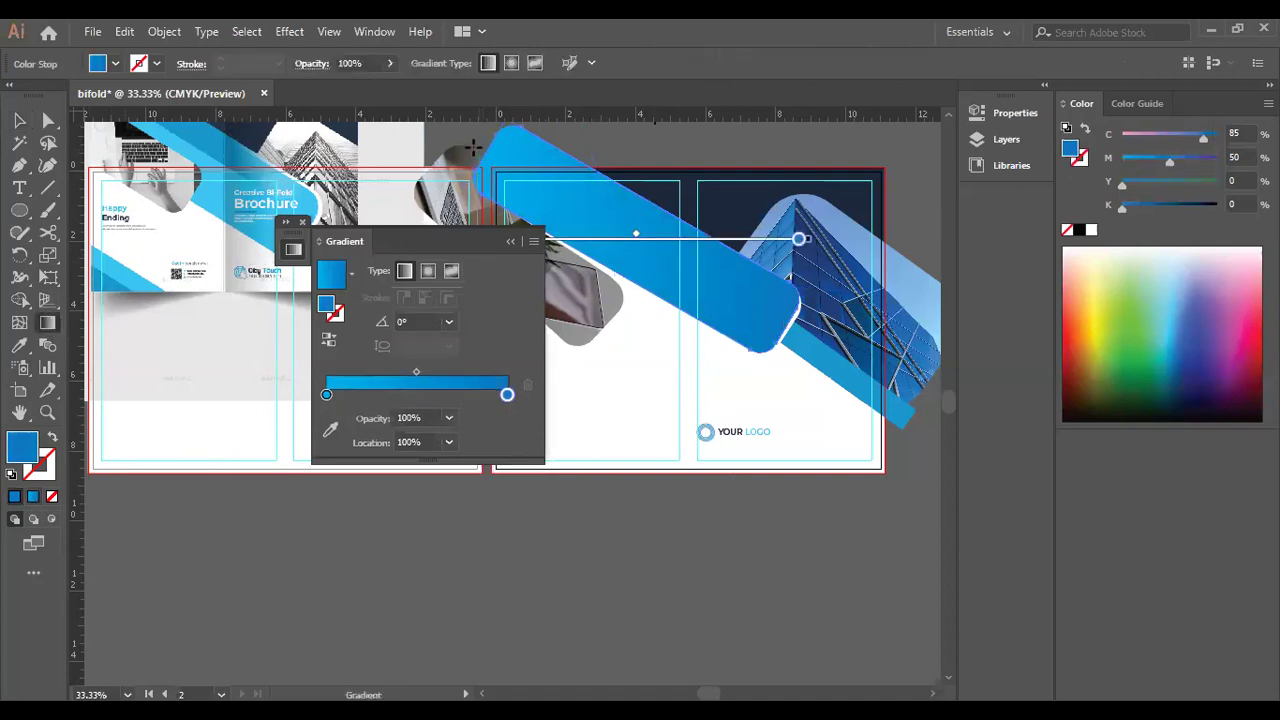
mouse_move(470, 154)
left_mouse_down()
mouse_move(763, 271)
mouse_move(829, 329)
mouse_move(732, 305)
mouse_move(663, 257)
mouse_move(657, 286)
mouse_move(651, 251)
mouse_move(522, 193)
mouse_move(551, 246)
left_mouse_up()
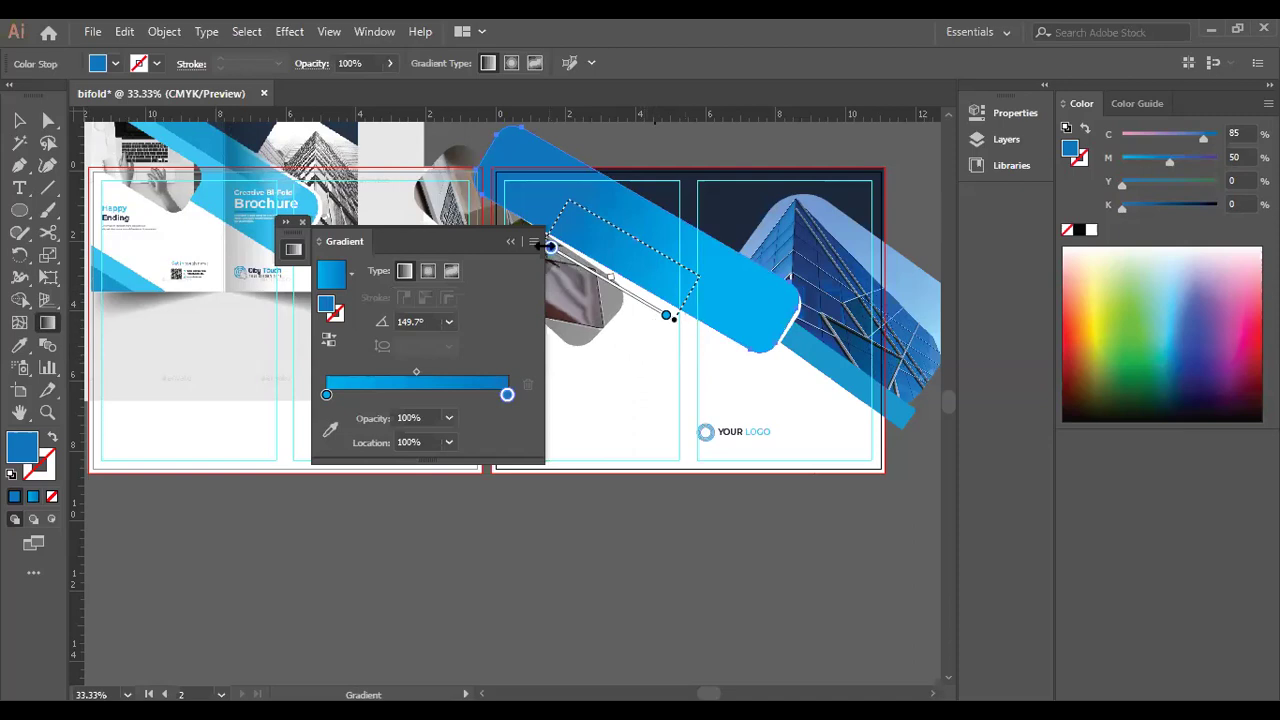
left_click_drag(545, 244, 530, 230)
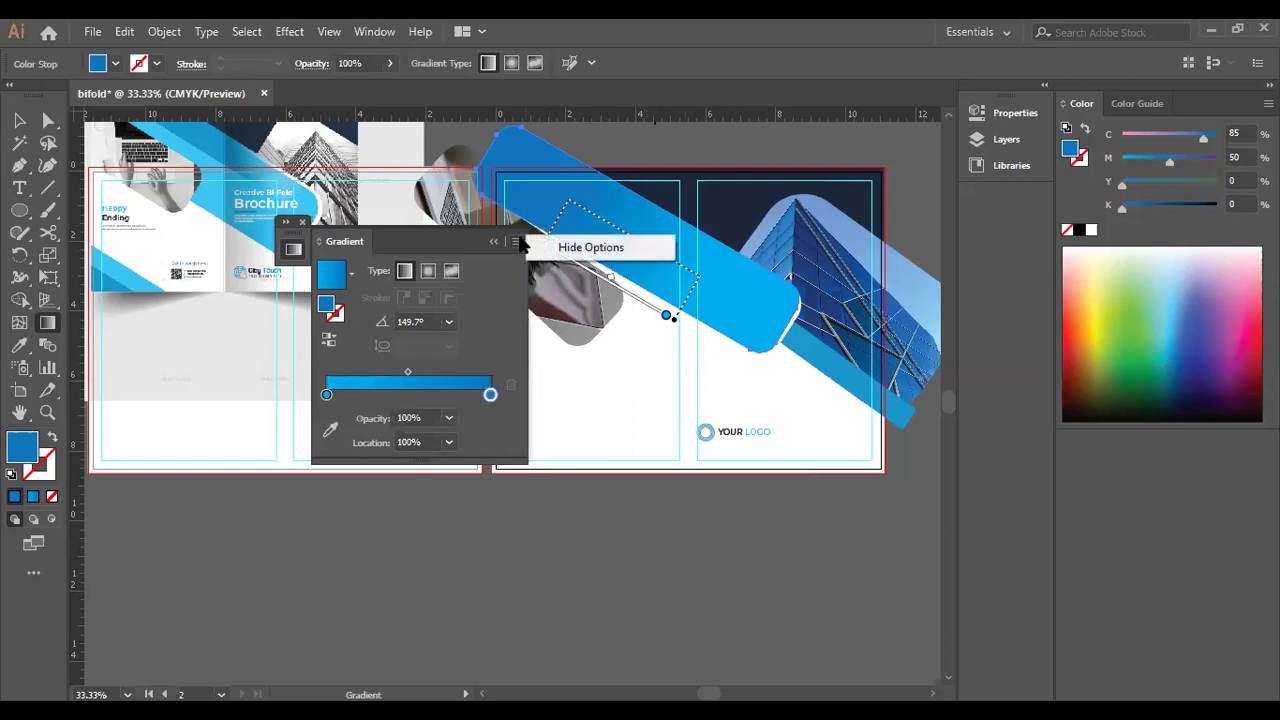
left_click(492, 242)
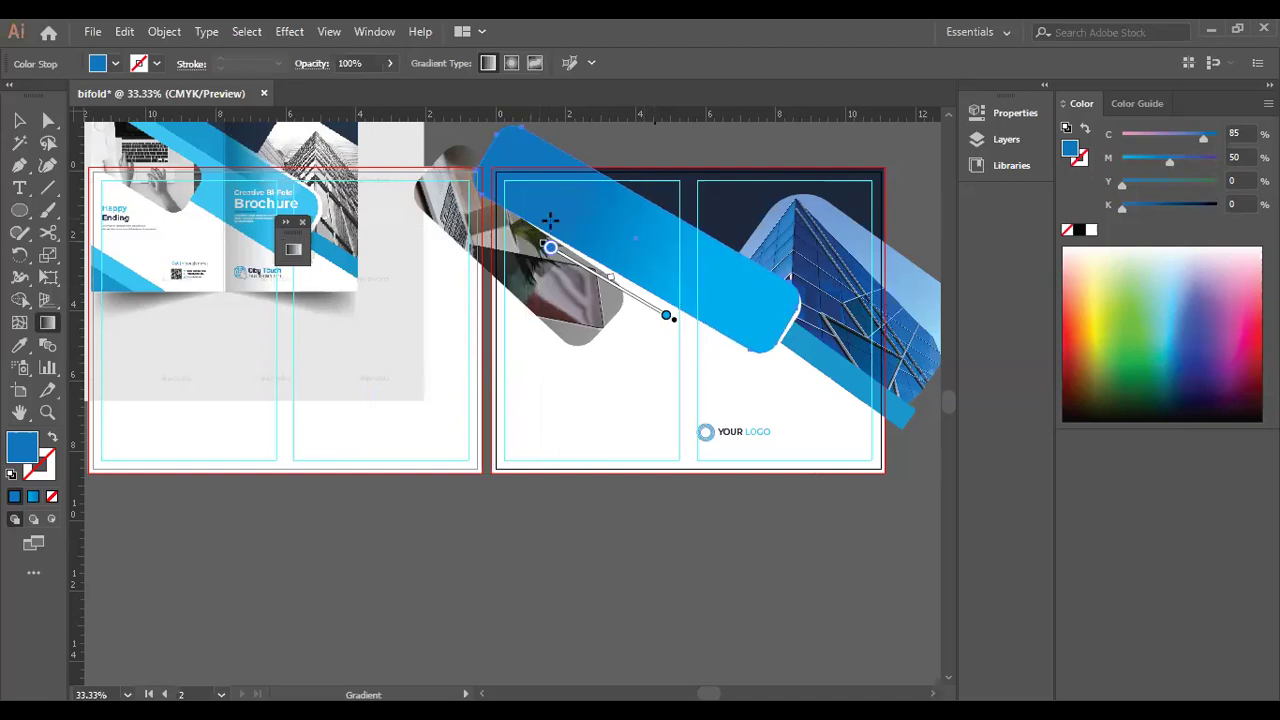
Finish the gradient edit on the rounded blue bar and deselect it.
key("v")
left_click(52, 325)
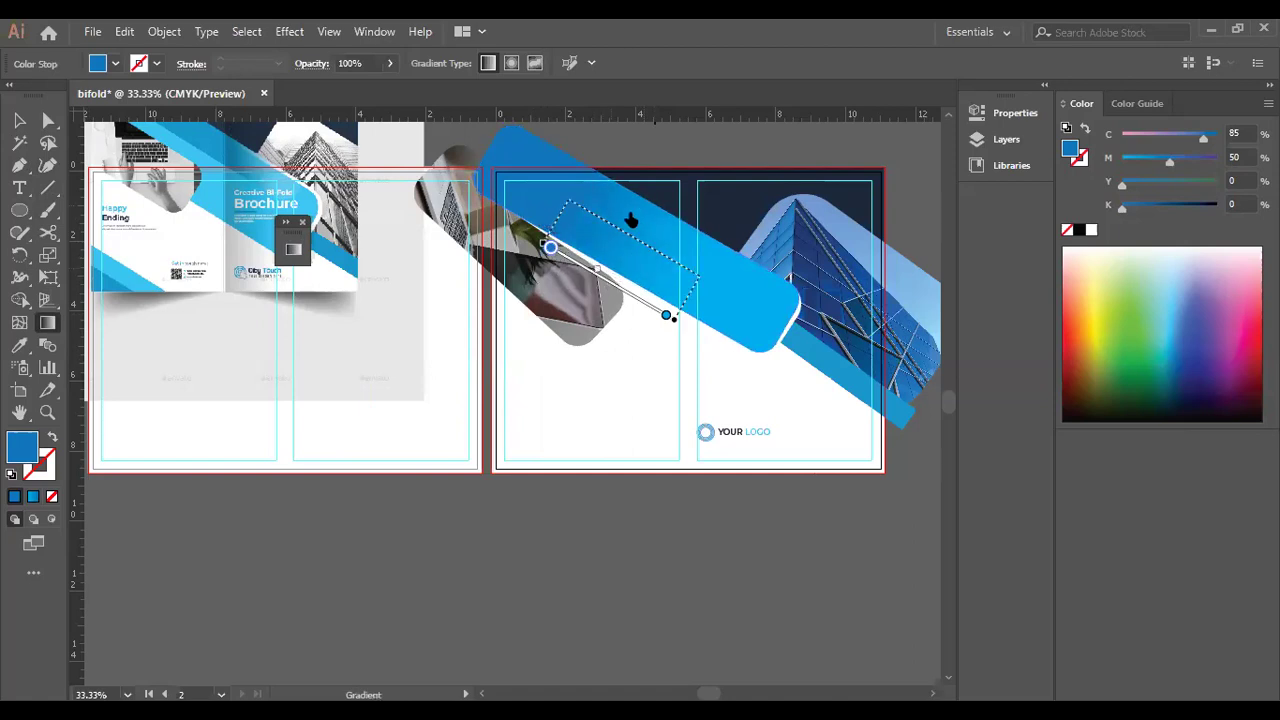
left_click(20, 120)
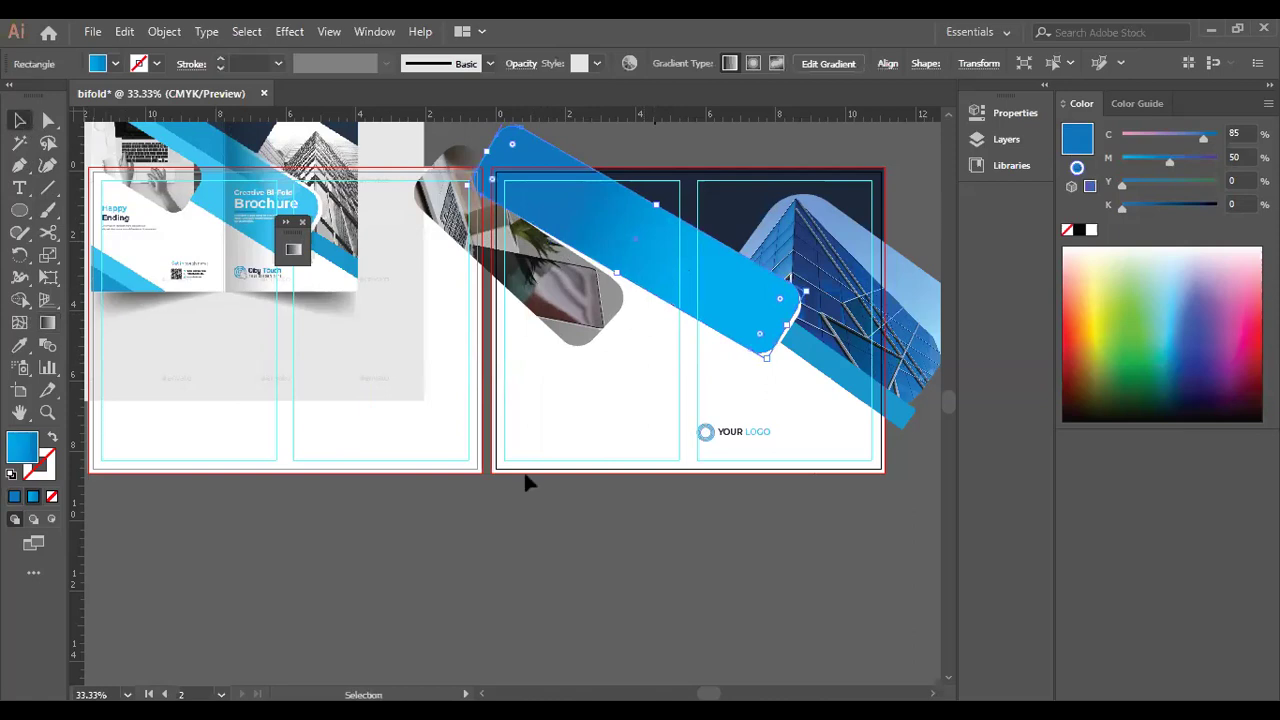
left_click(680, 535)
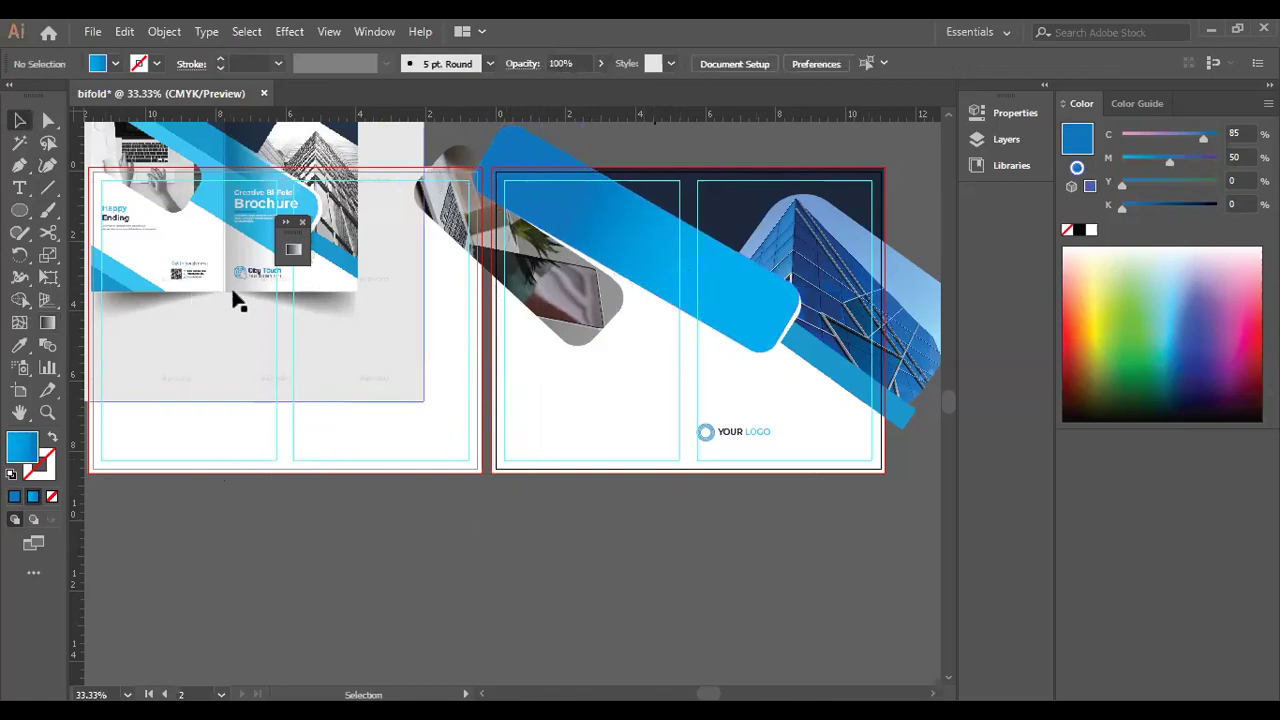
left_click(20, 191)
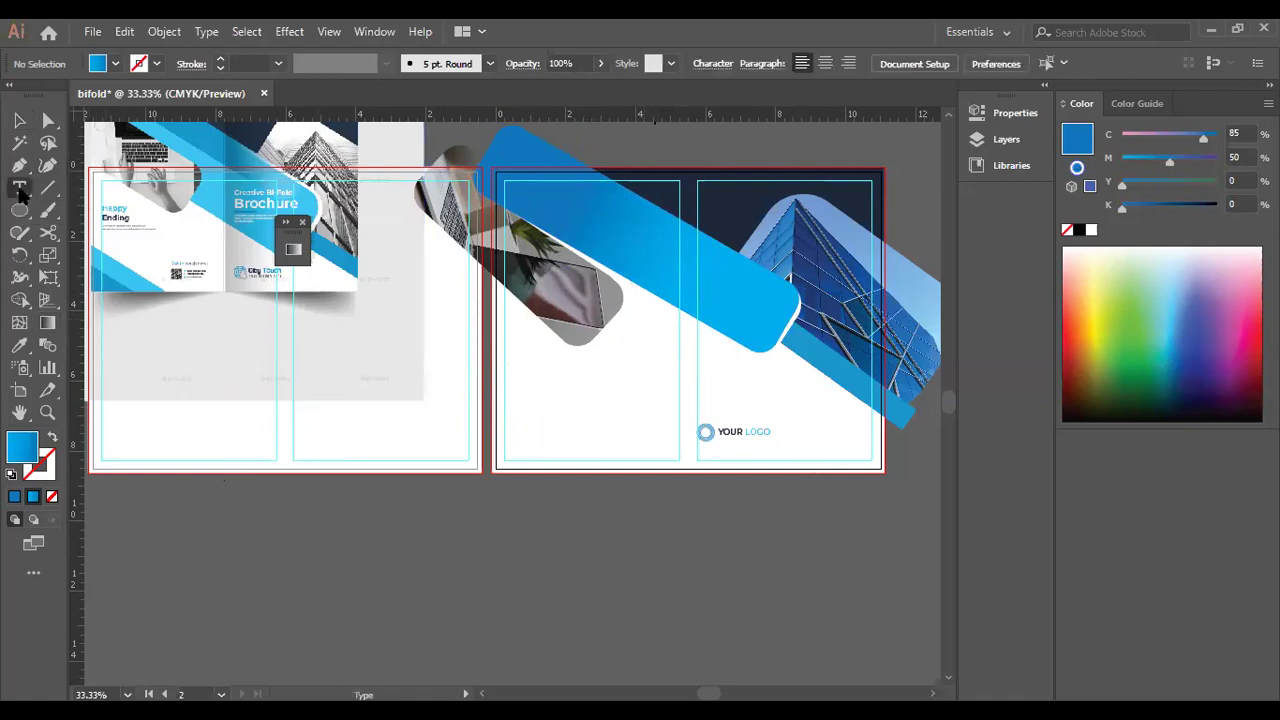
left_click(305, 545)
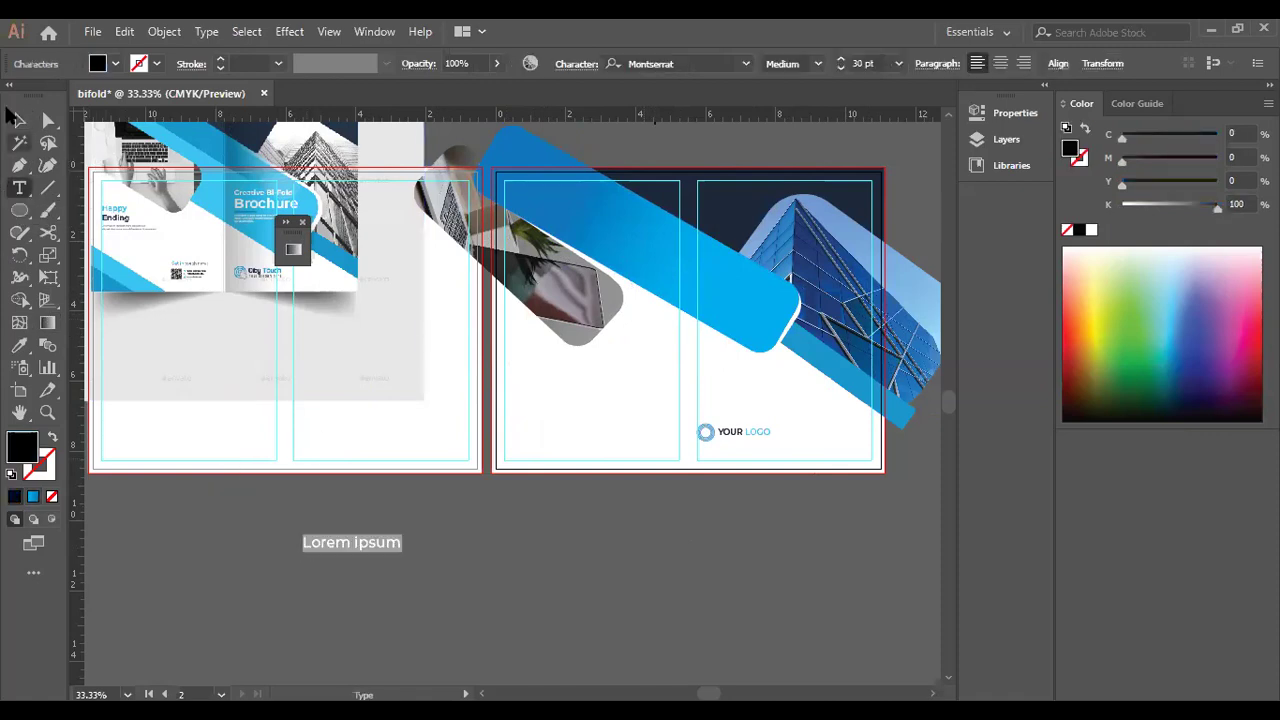
left_click(18, 120)
key("Delete")
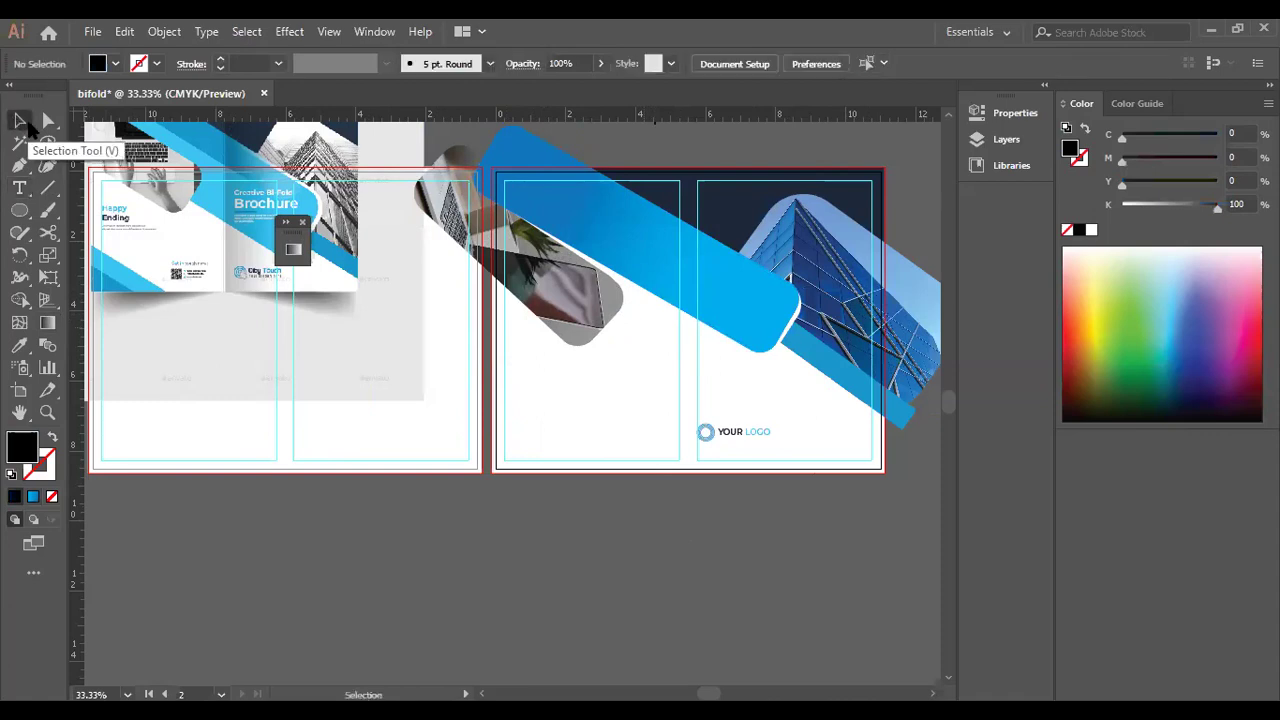
Add a two-line text object reading "Creative Bi Fold" and "Brochoure" on the empty canvas below the artboards.
left_click(19, 187)
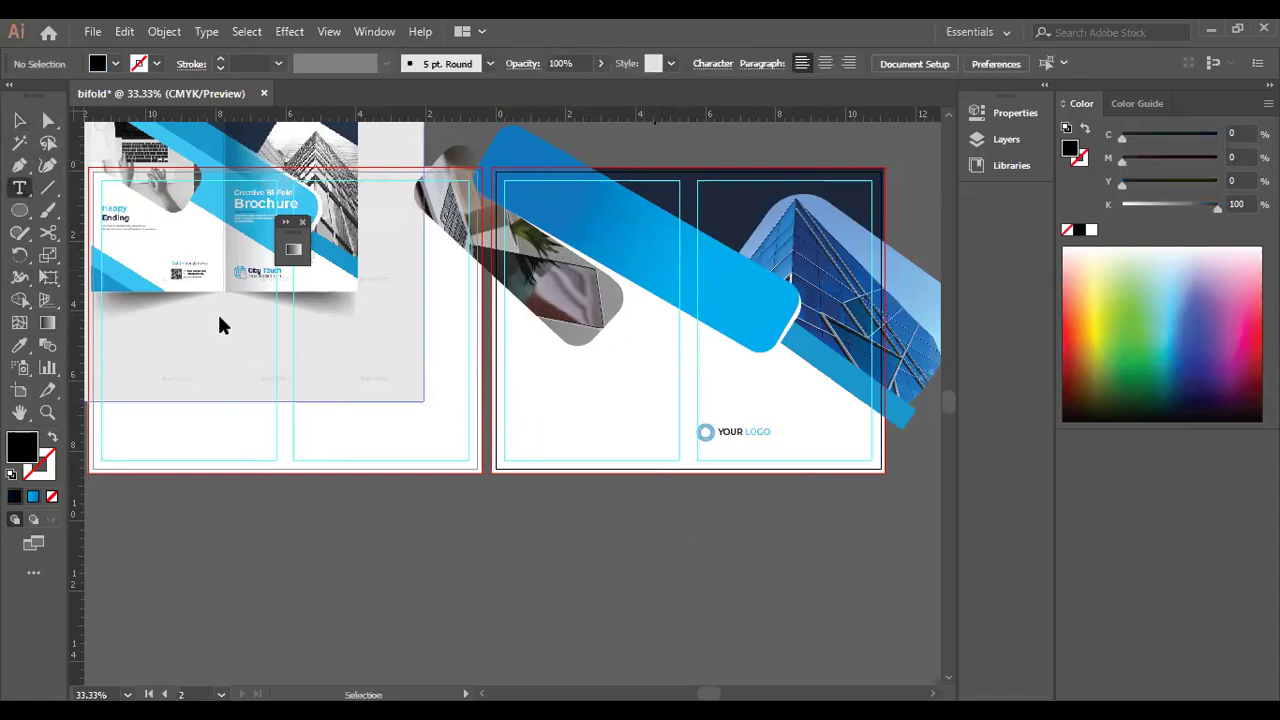
left_click(432, 531)
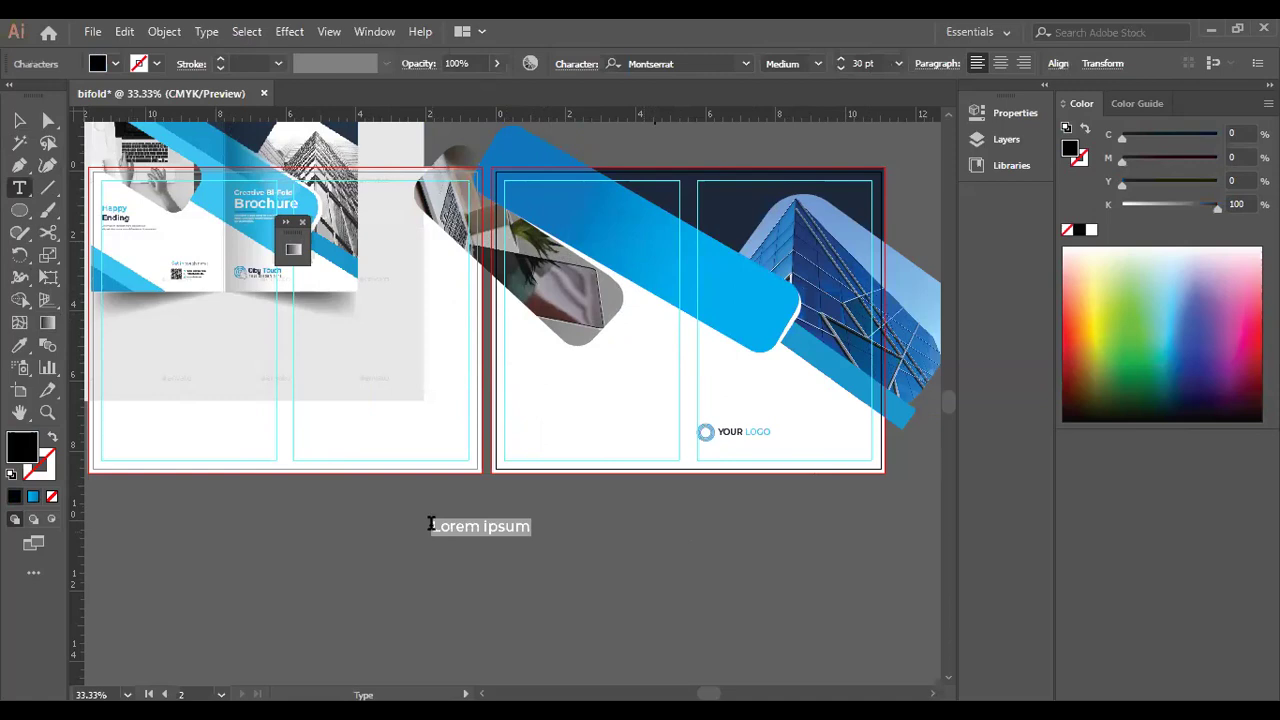
type("C")
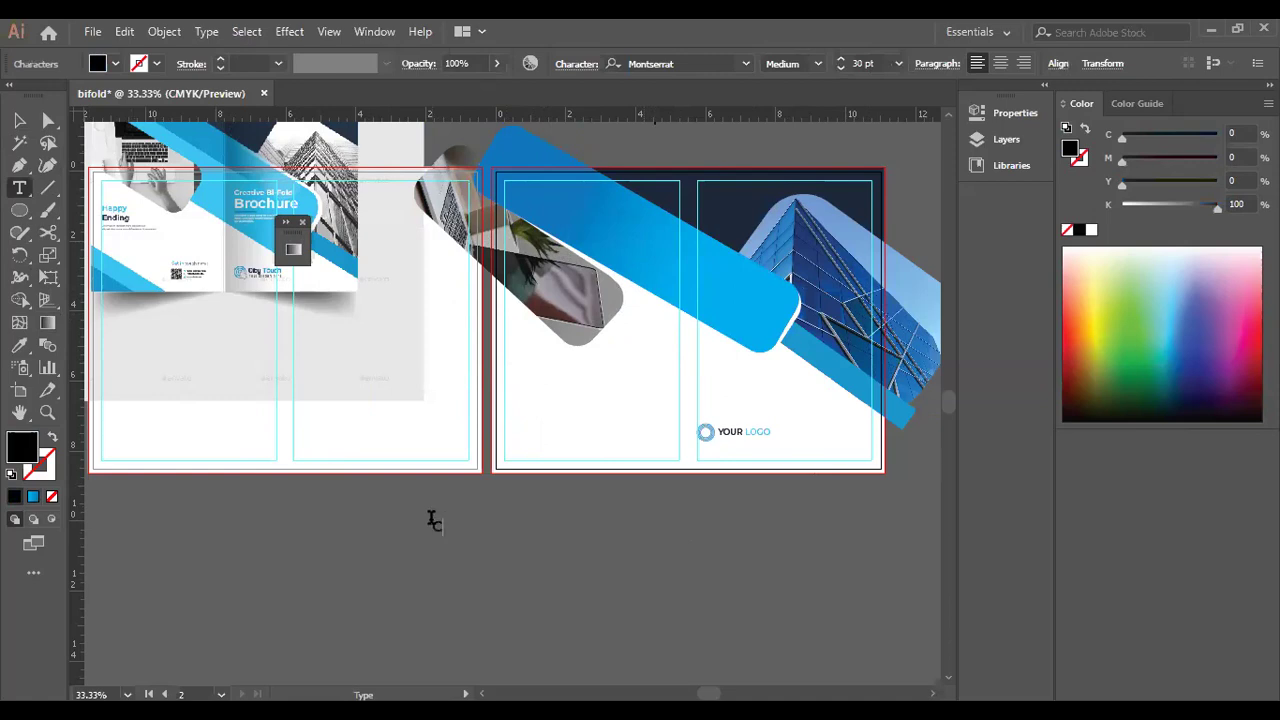
type("reative Bi D")
key("BackSpace")
type("F")
type("old ")
type("B")
type("rocho")
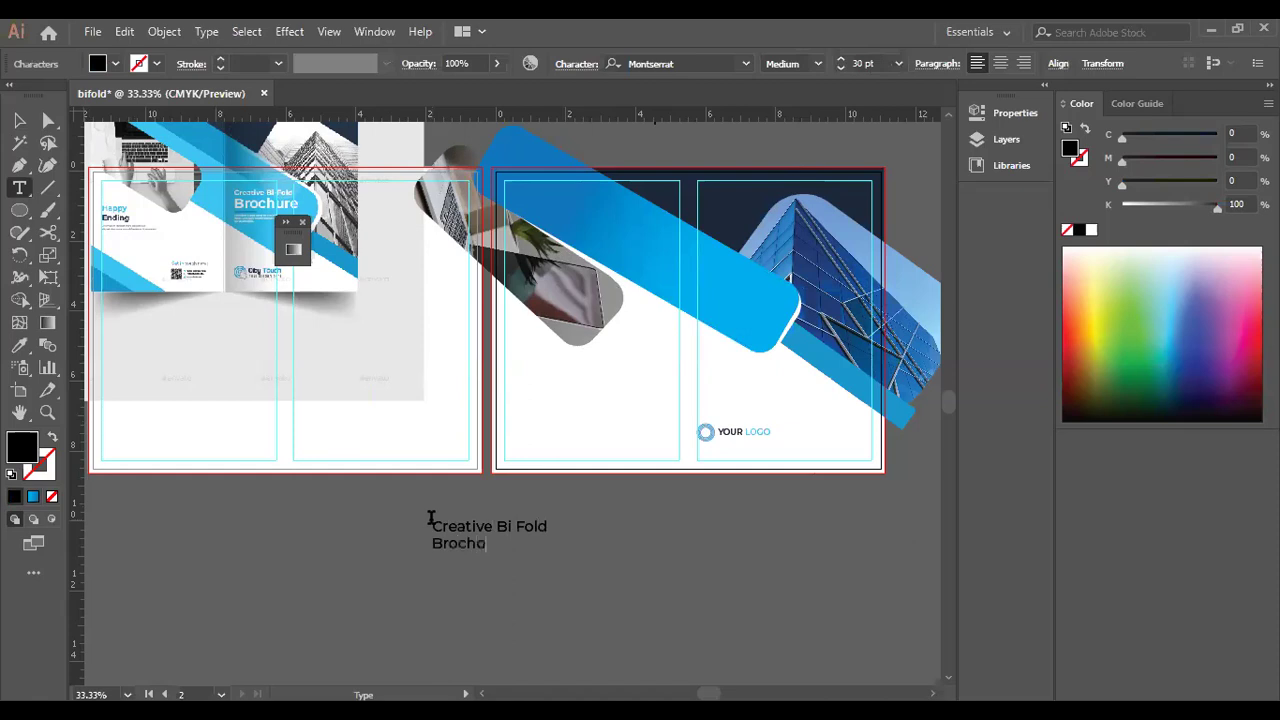
type("ure")
left_click(18, 121)
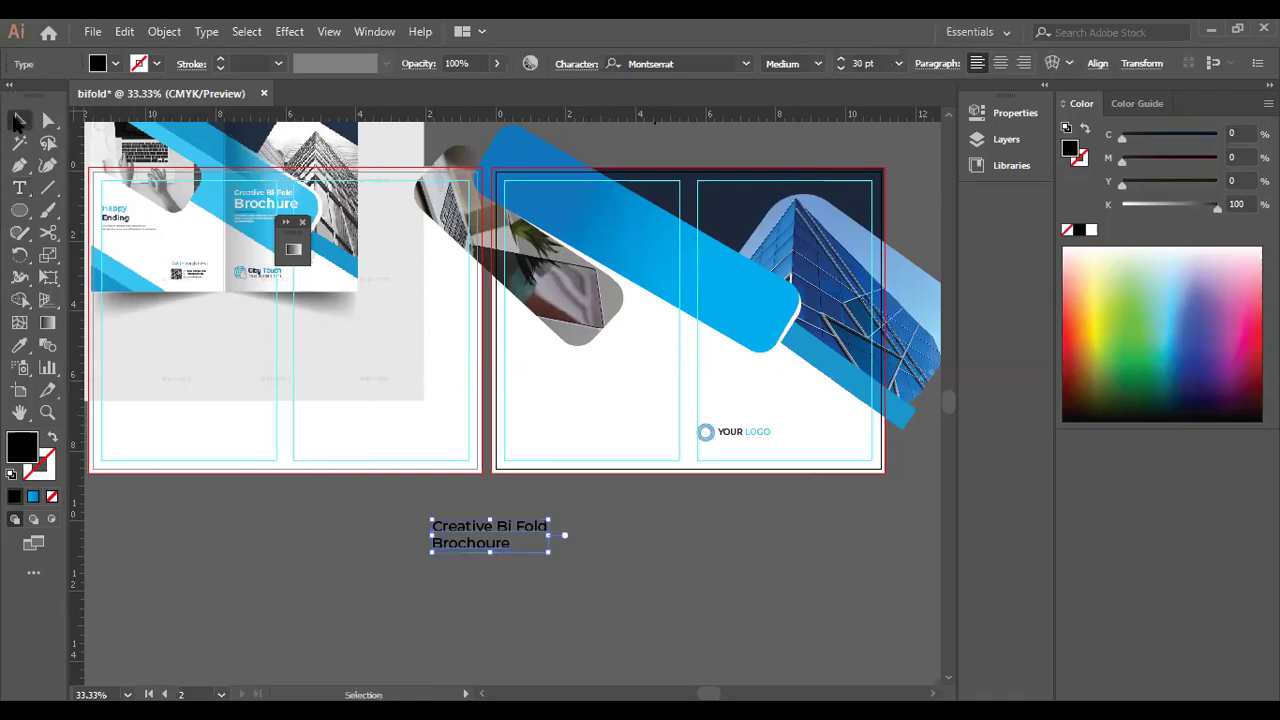
Format the word "Brochoure" as Montserrat Bold at 45 pt.
double_click(490, 543)
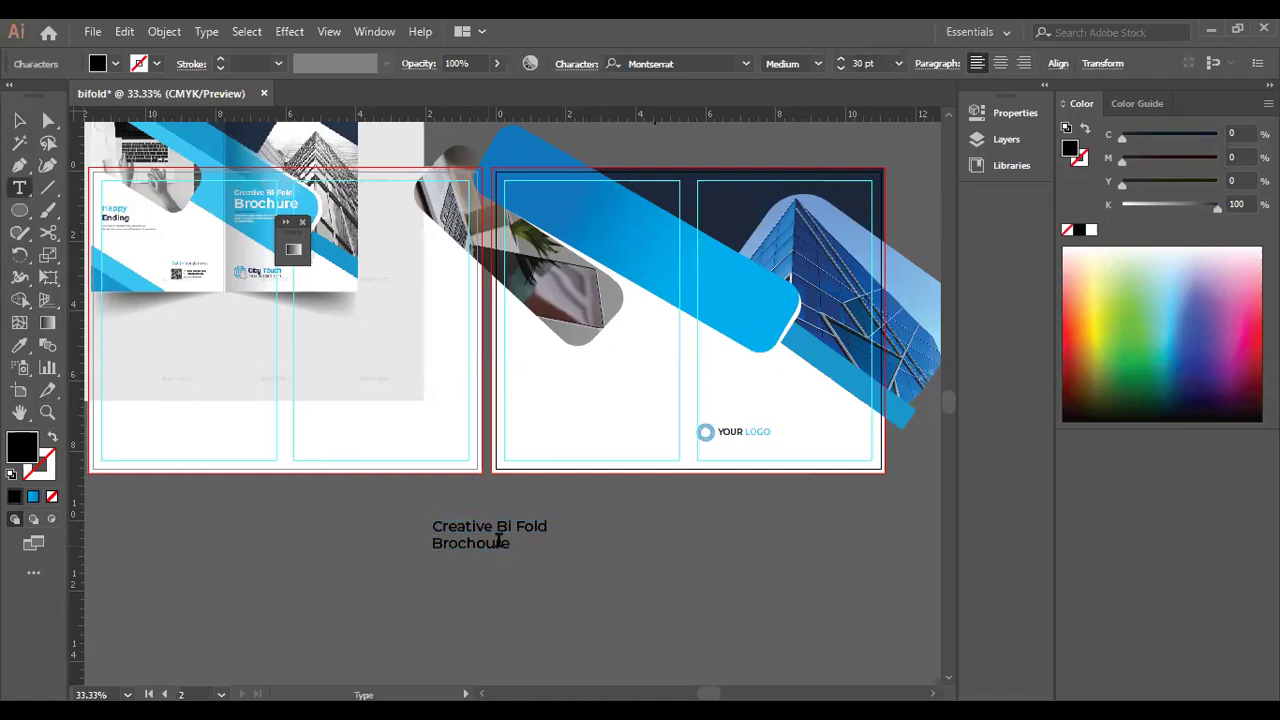
key("Escape")
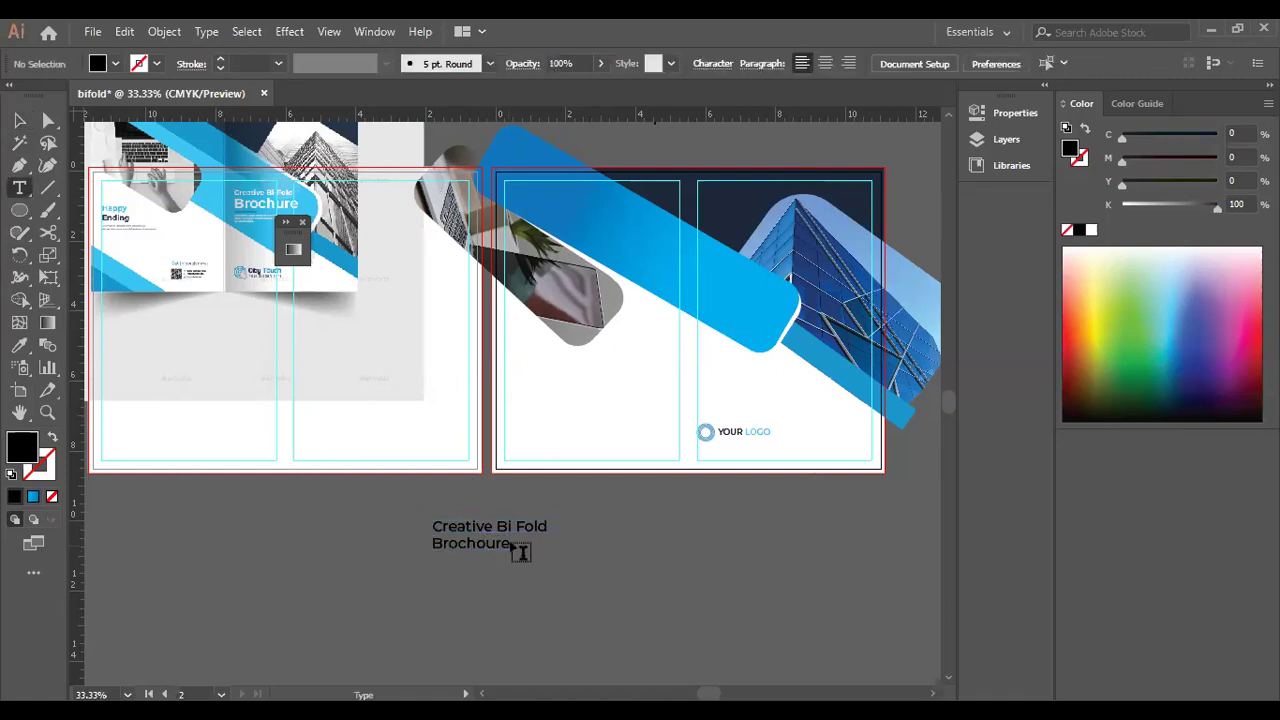
left_click_drag(512, 542, 428, 543)
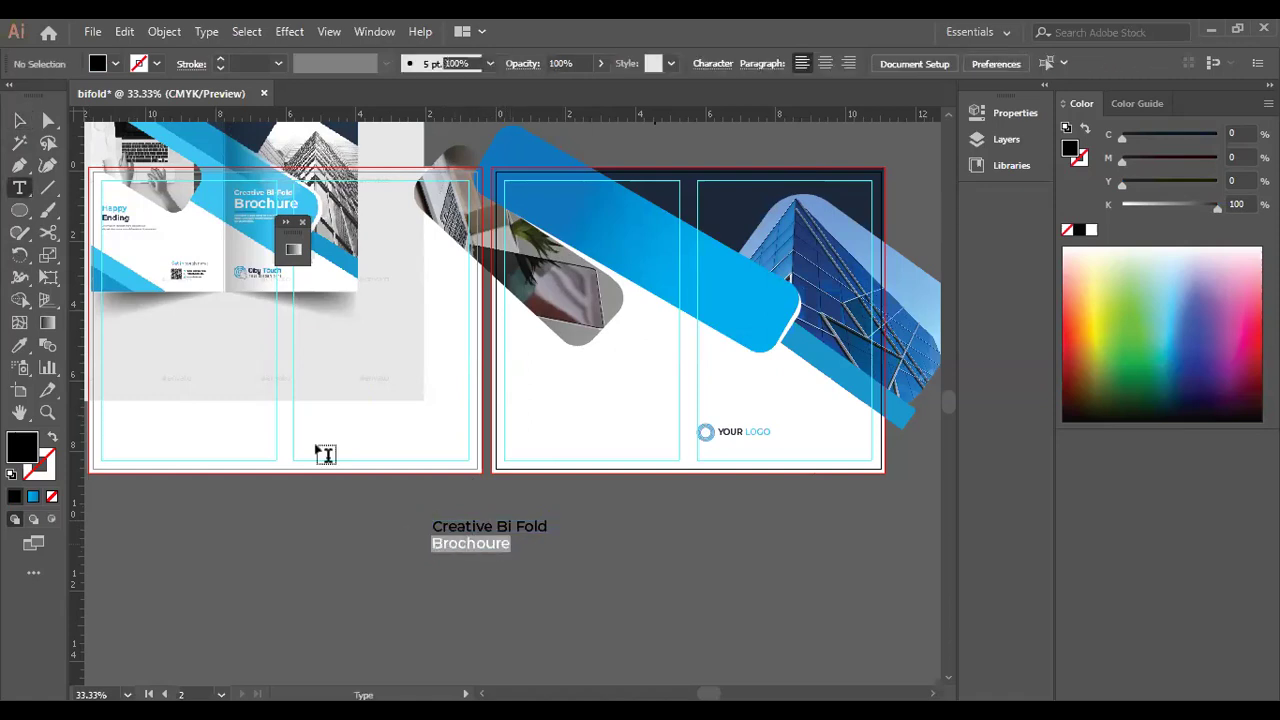
left_click(840, 58)
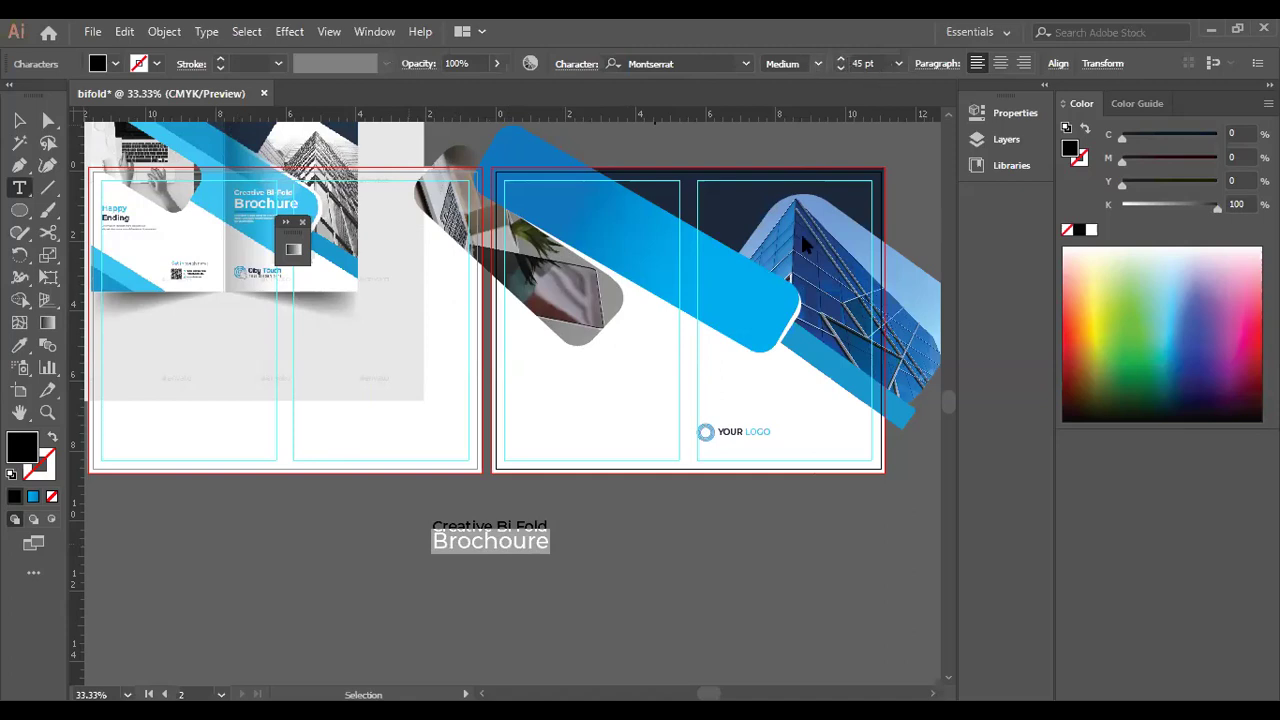
left_click(817, 64)
left_click(794, 329)
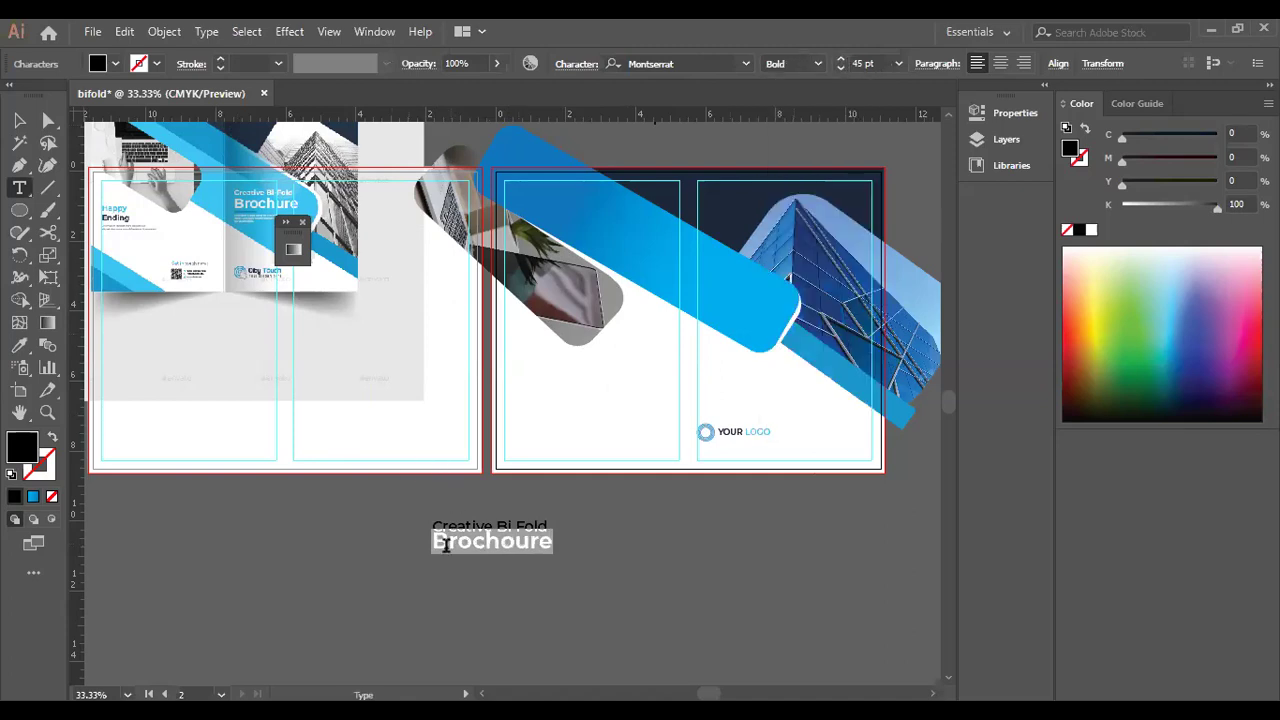
left_click(478, 518)
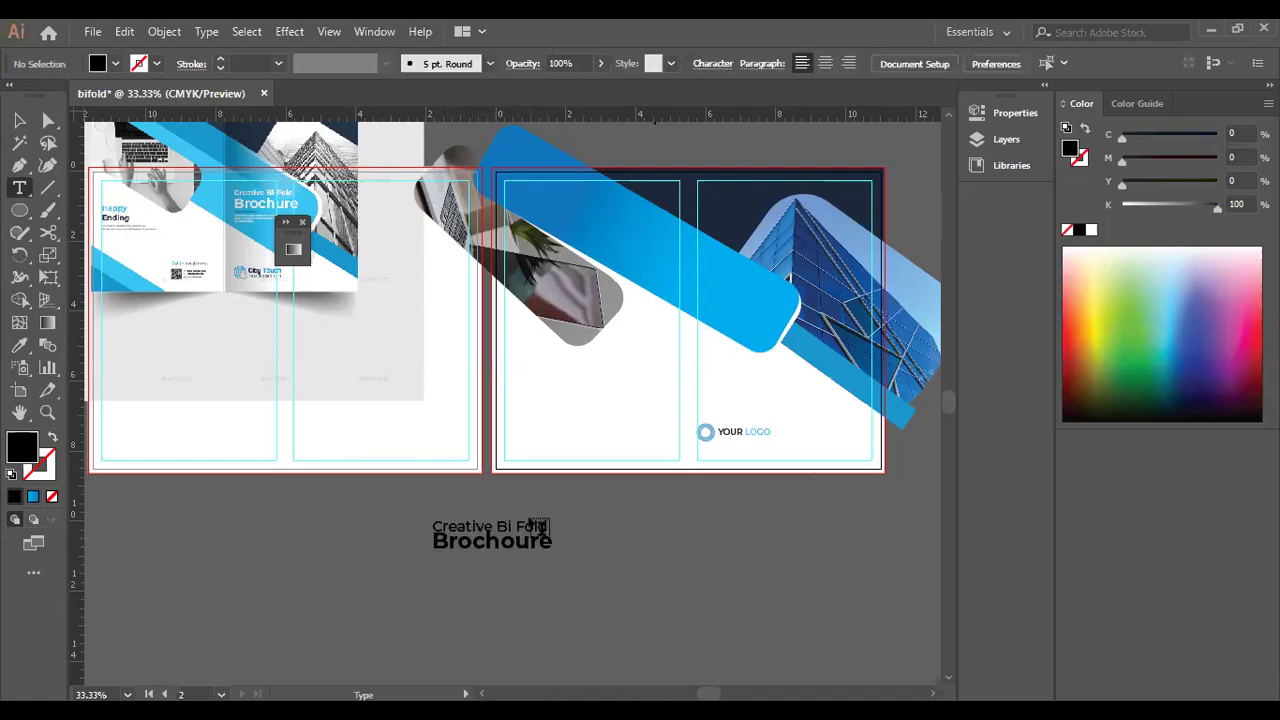
left_click(498, 514)
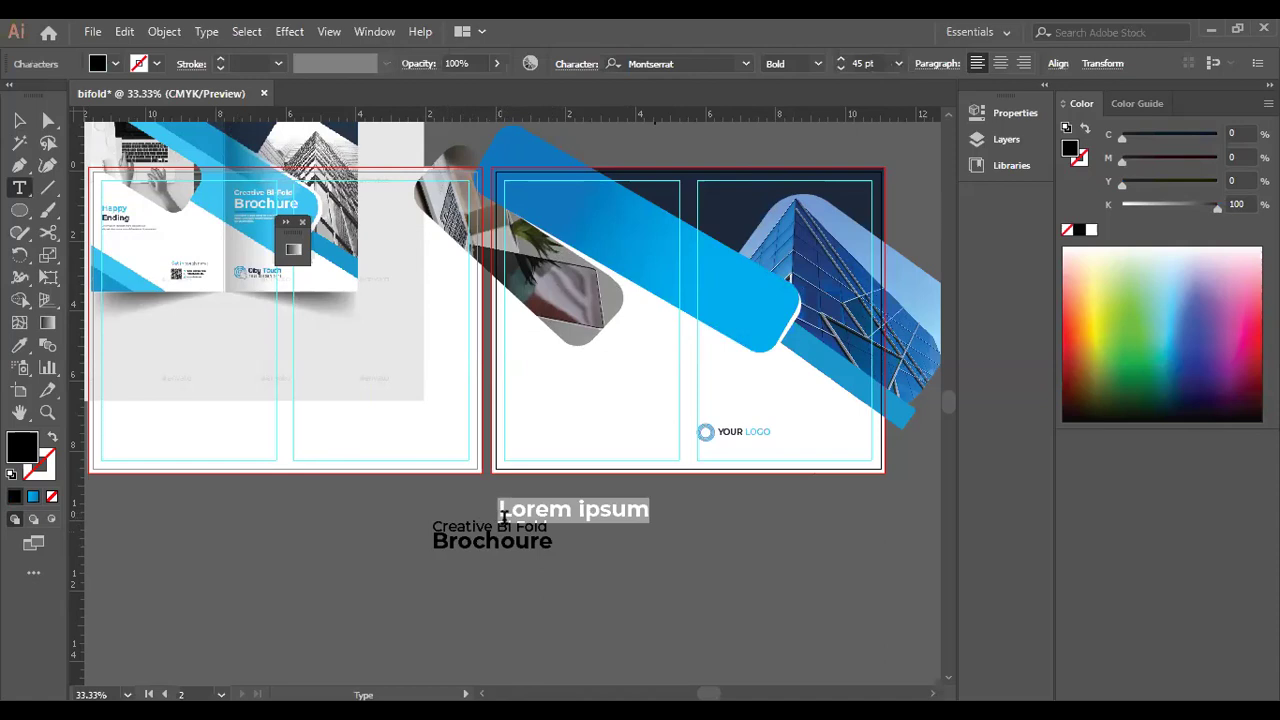
key("BackSpace")
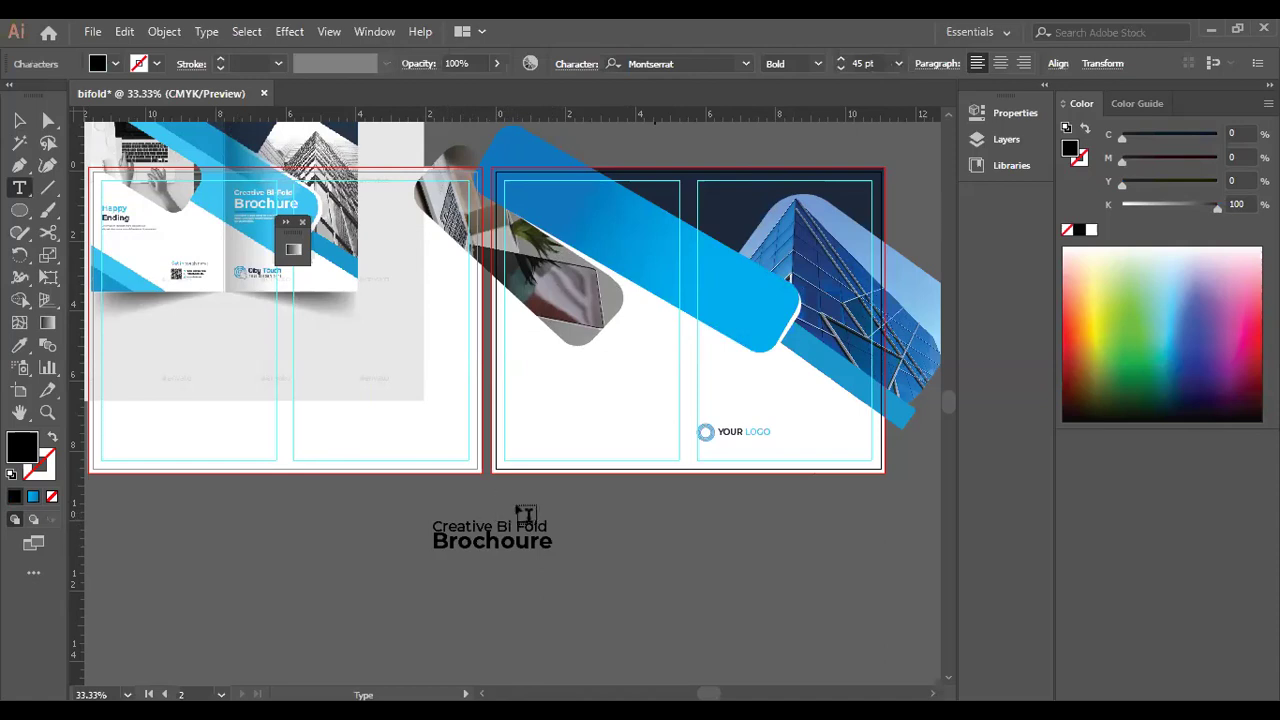
key("ctrl+z")
key("ctrl+z")
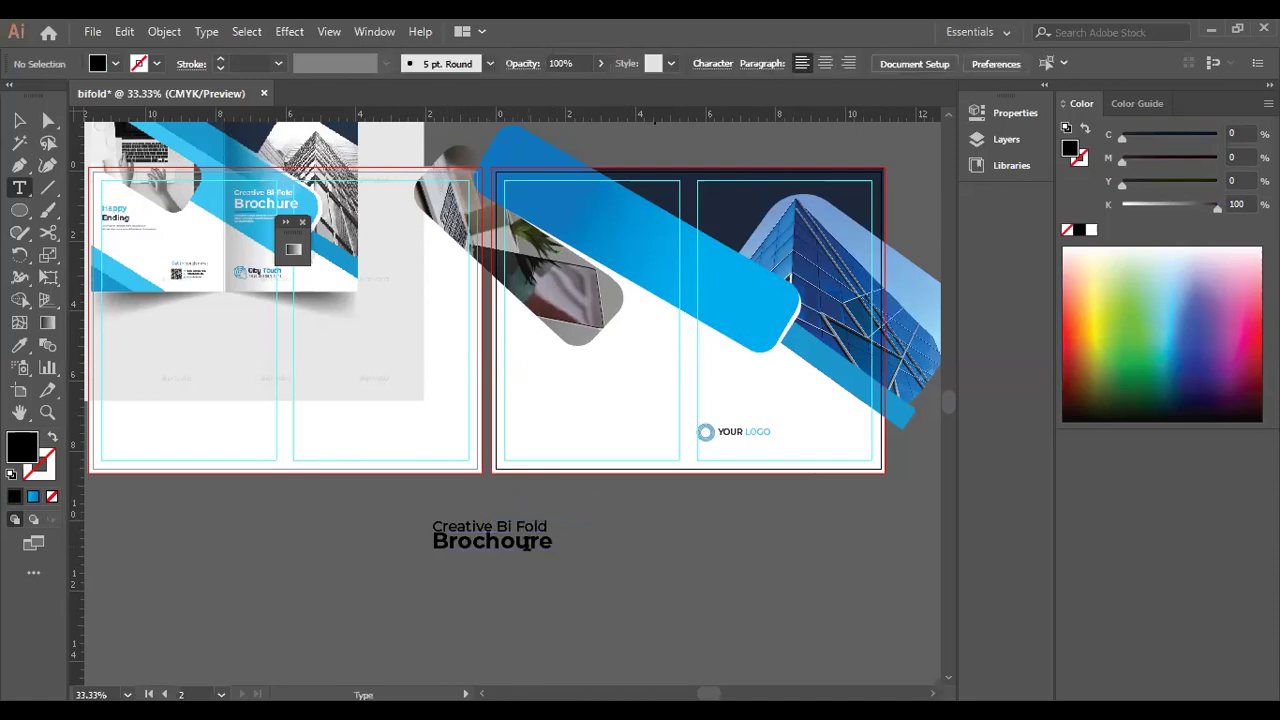
Format the "Creative Bi Fold" line as Montserrat Regular at 28 pt.
mouse_move(532, 526)
left_mouse_down()
mouse_move(436, 524)
mouse_move(551, 524)
left_mouse_up()
left_click(434, 525)
left_click(862, 63)
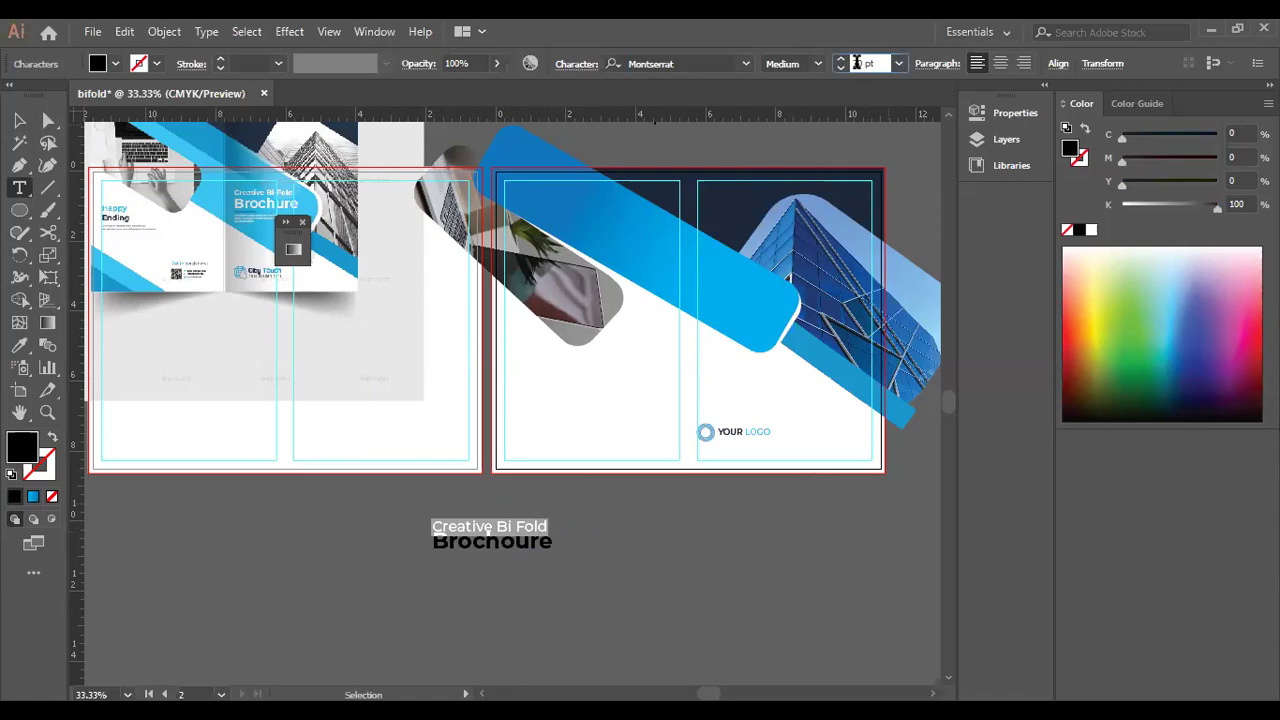
left_click(797, 205)
left_click(841, 68)
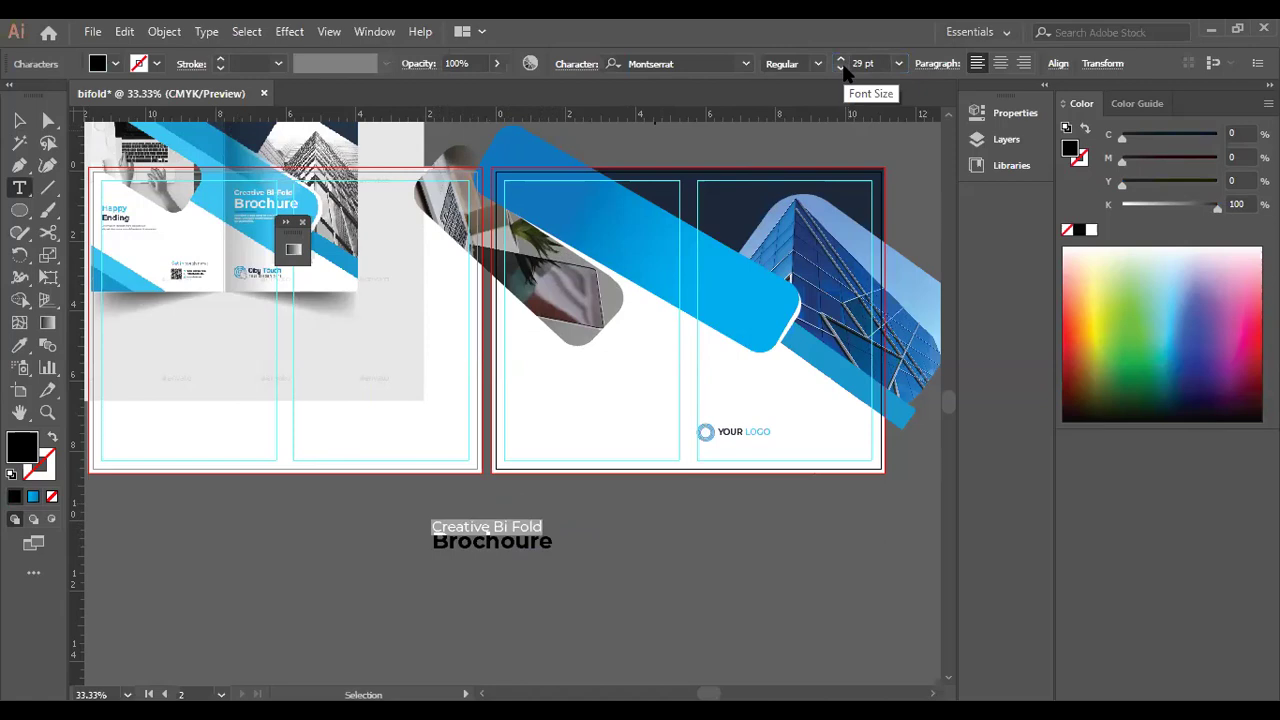
left_click(841, 68)
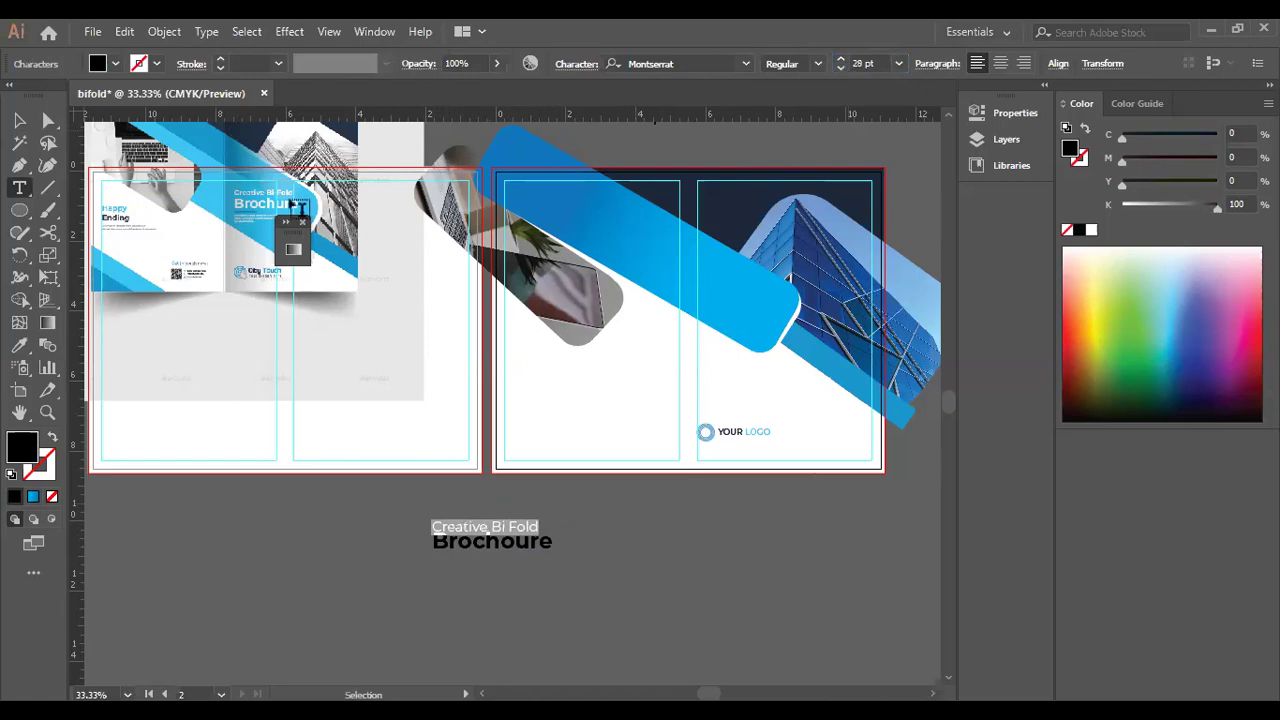
key("Escape")
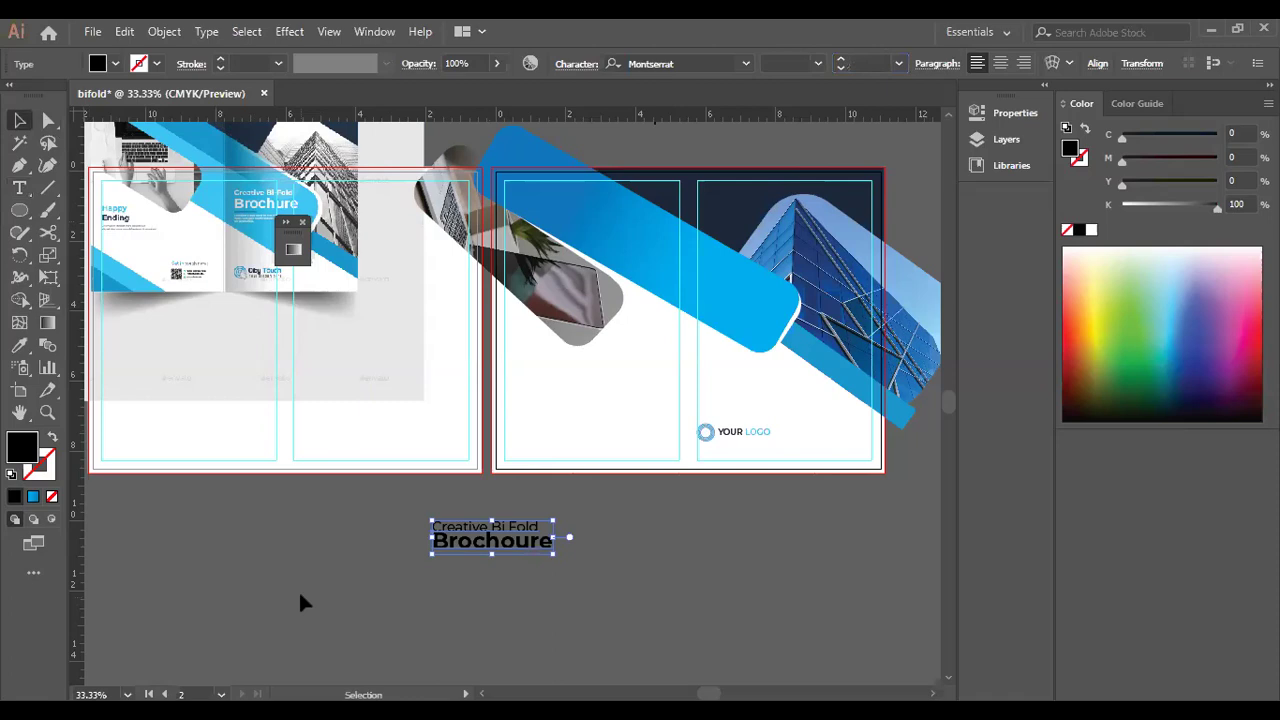
Fill the whole two-line title with white and deselect it.
left_click(116, 64)
left_click(37, 95)
left_click(656, 569)
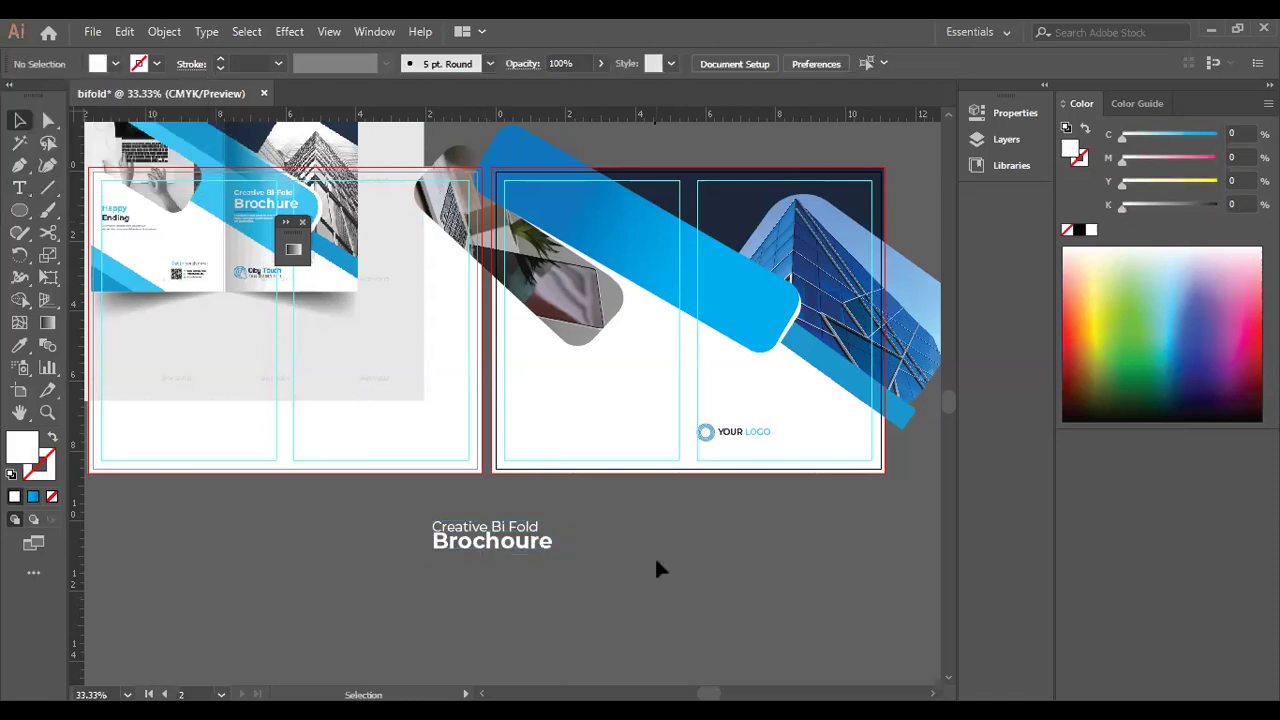
Move the white title onto the blue gradient bar and widen the bar along its lower long edge.
left_click_drag(510, 558, 690, 263)
left_click(667, 302)
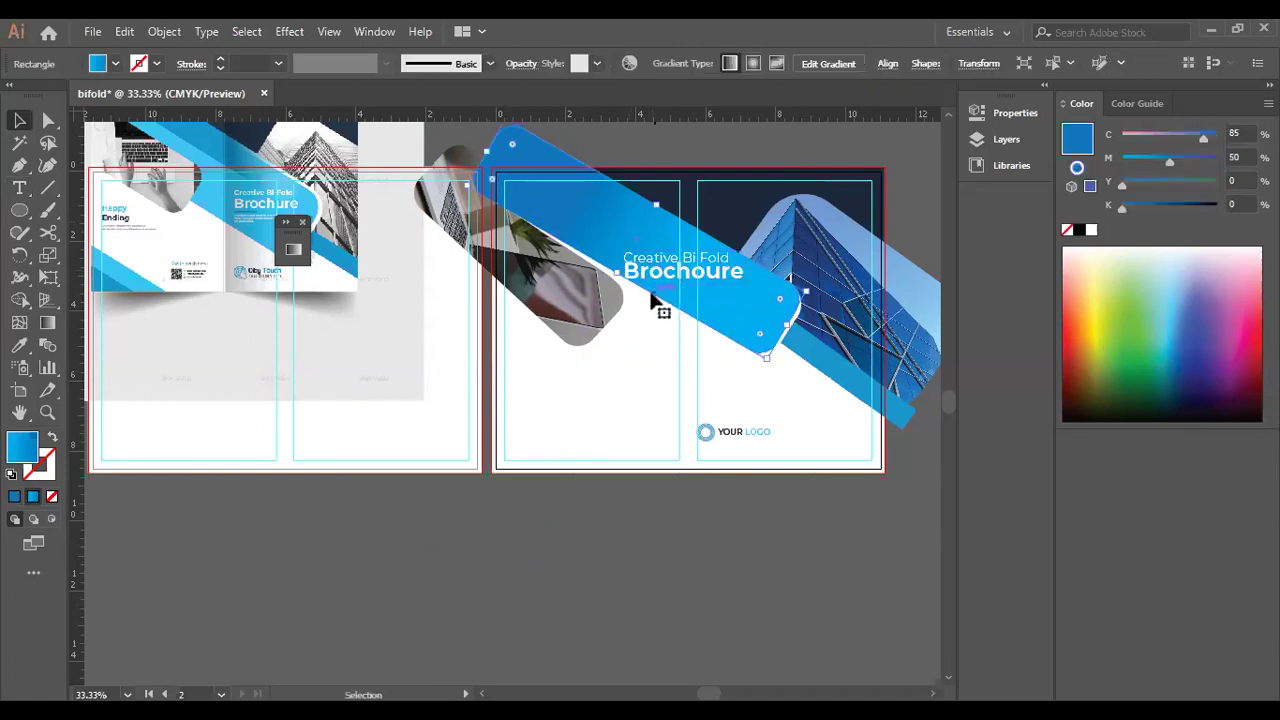
left_click_drag(616, 275, 602, 297)
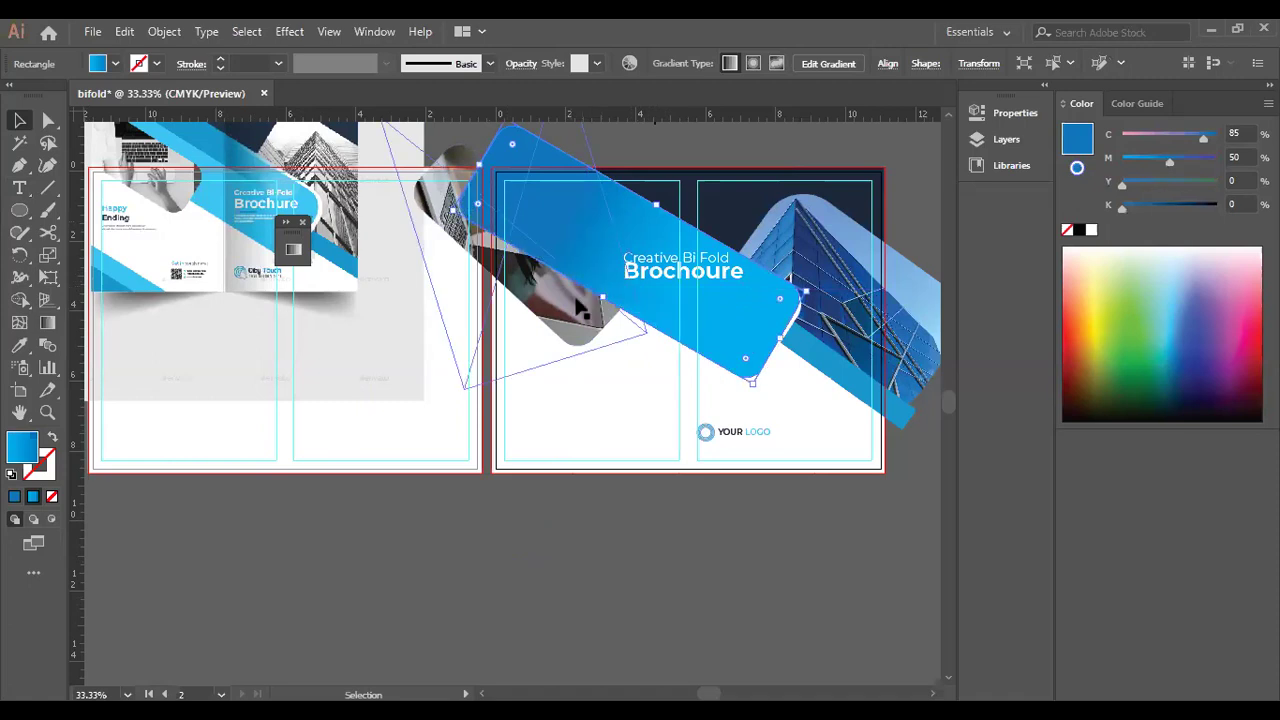
Bring the clipped office photo to the front and rotate it to a shallower angle along the blue bar.
left_click(577, 305)
right_click(575, 307)
mouse_move(686, 548)
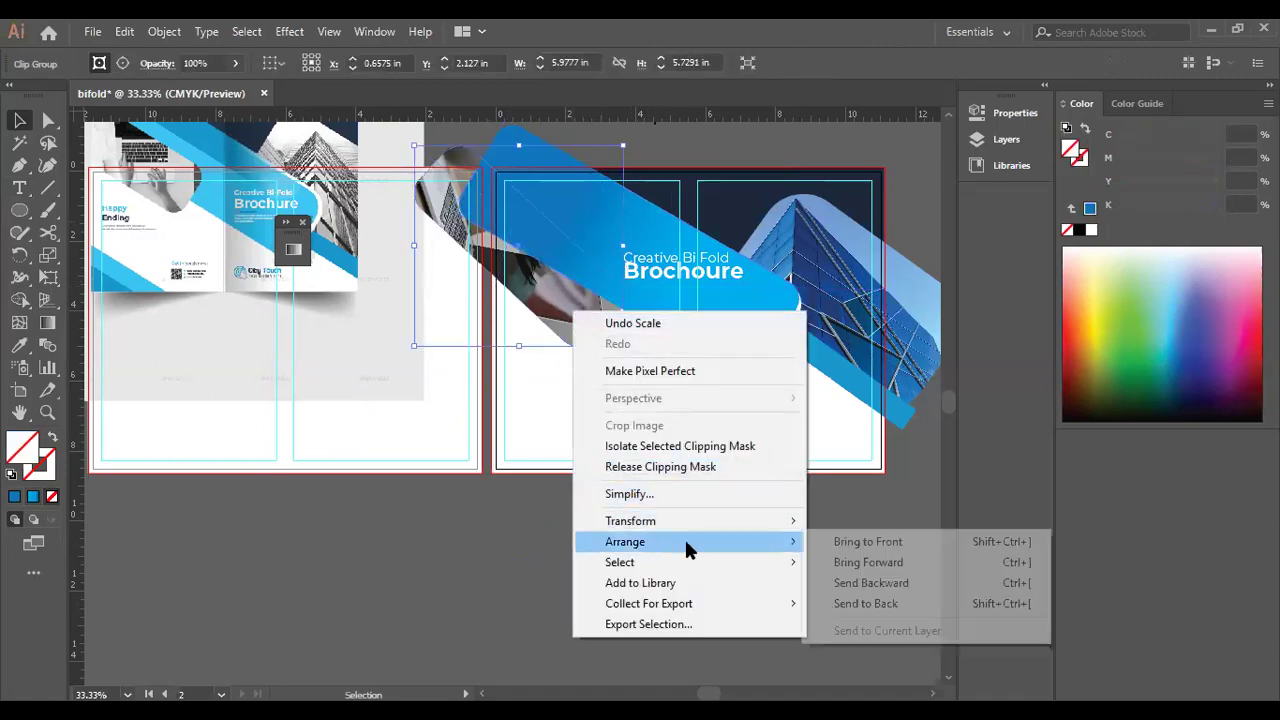
left_click(838, 542)
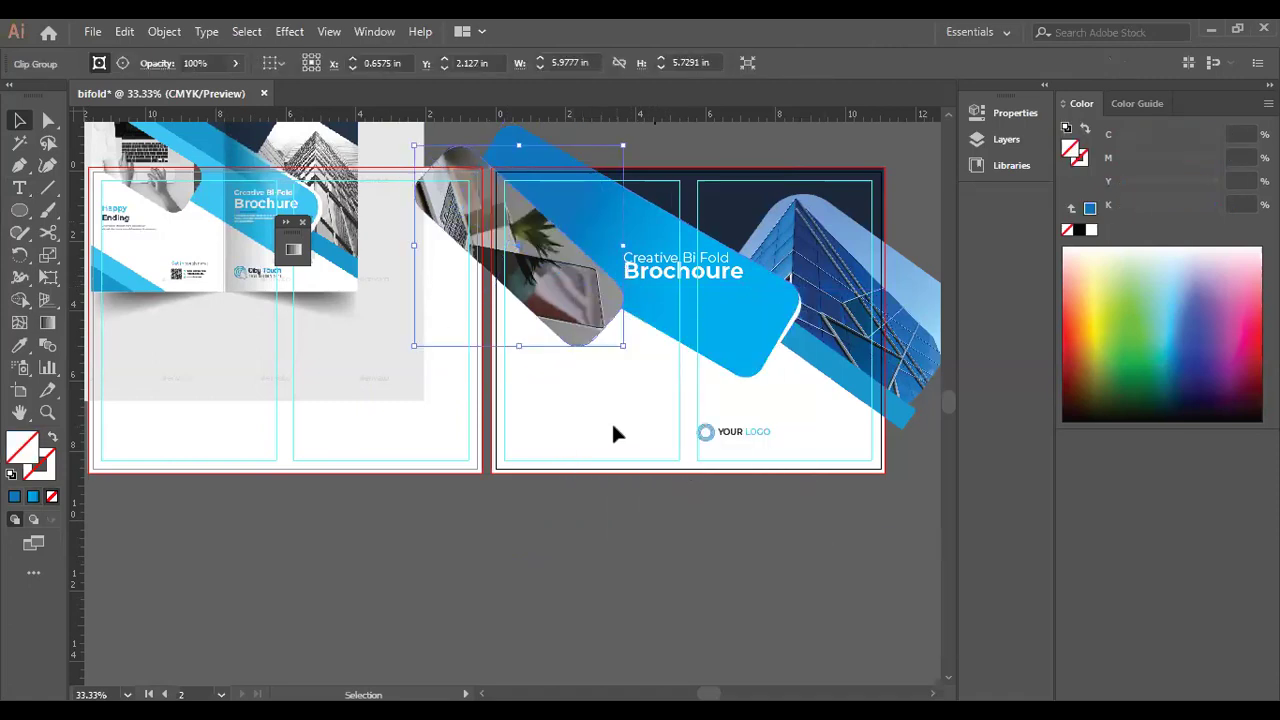
left_click_drag(634, 354, 646, 335)
left_click_drag(588, 290, 584, 296)
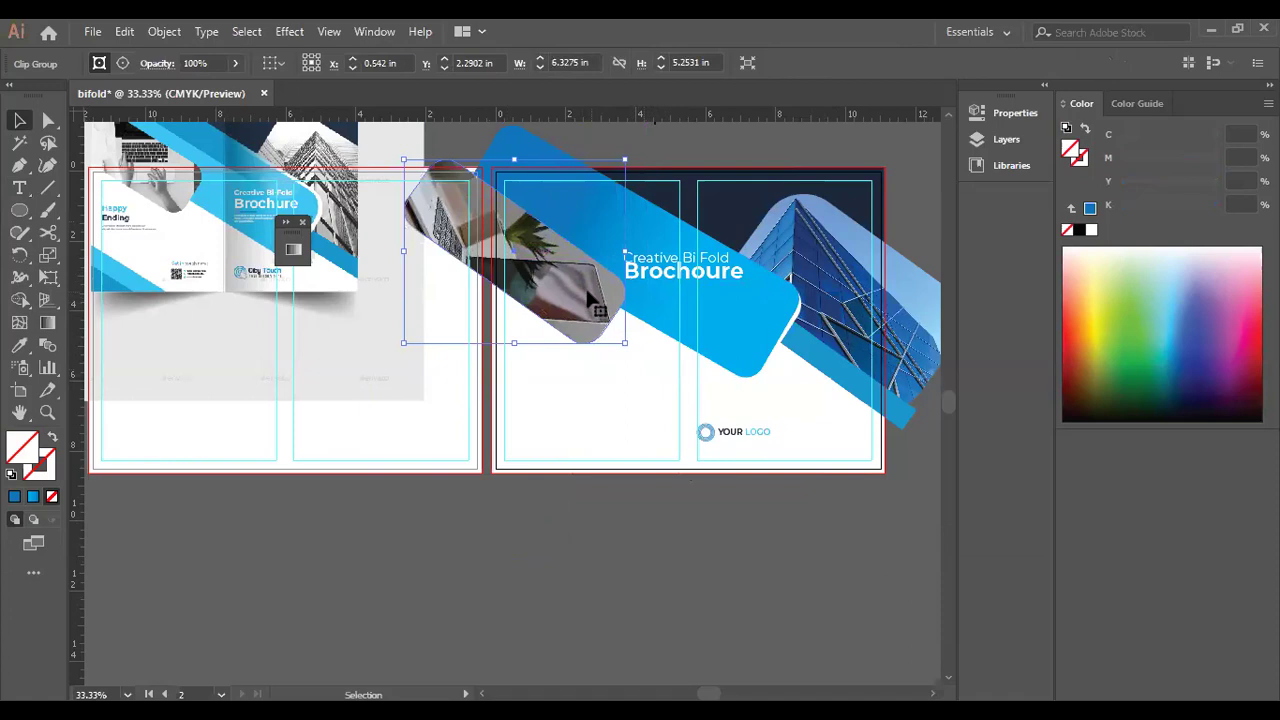
Scale the title down slightly and park it below the artboard, and shift the clipped office photo up along the blue bar.
left_click(733, 284)
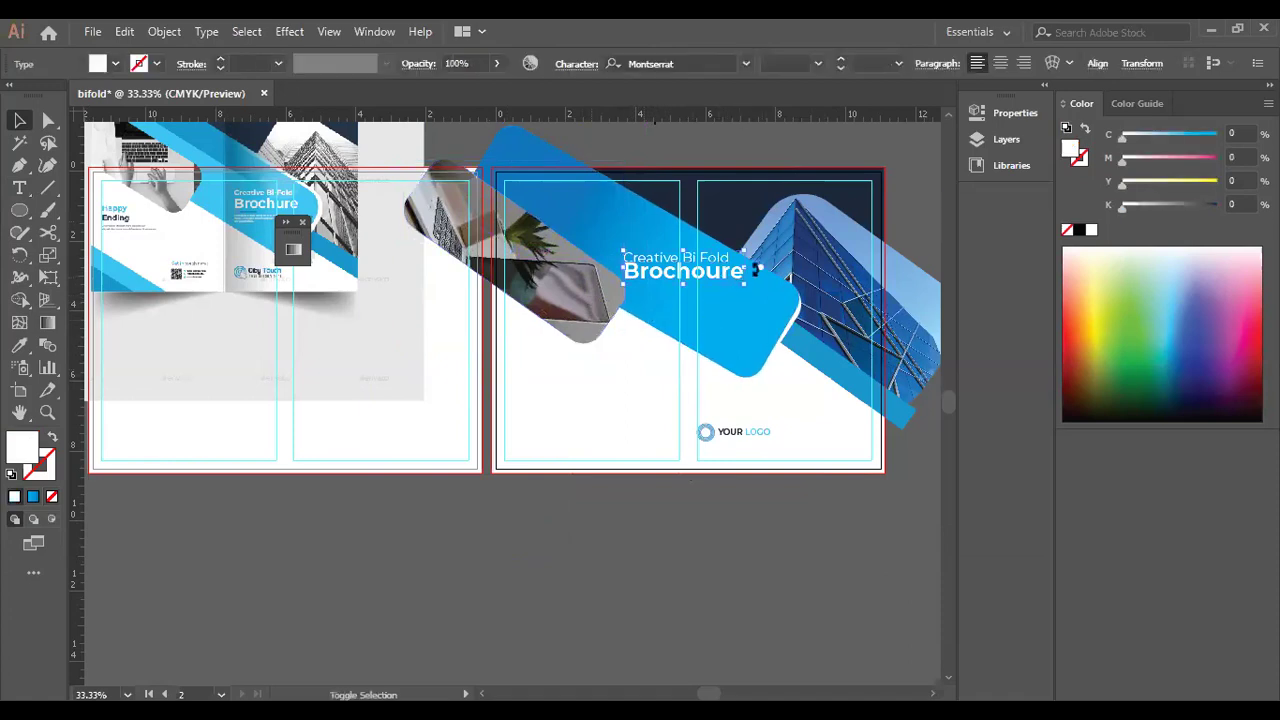
left_click_drag(757, 251, 731, 297)
left_click_drag(586, 311, 604, 300)
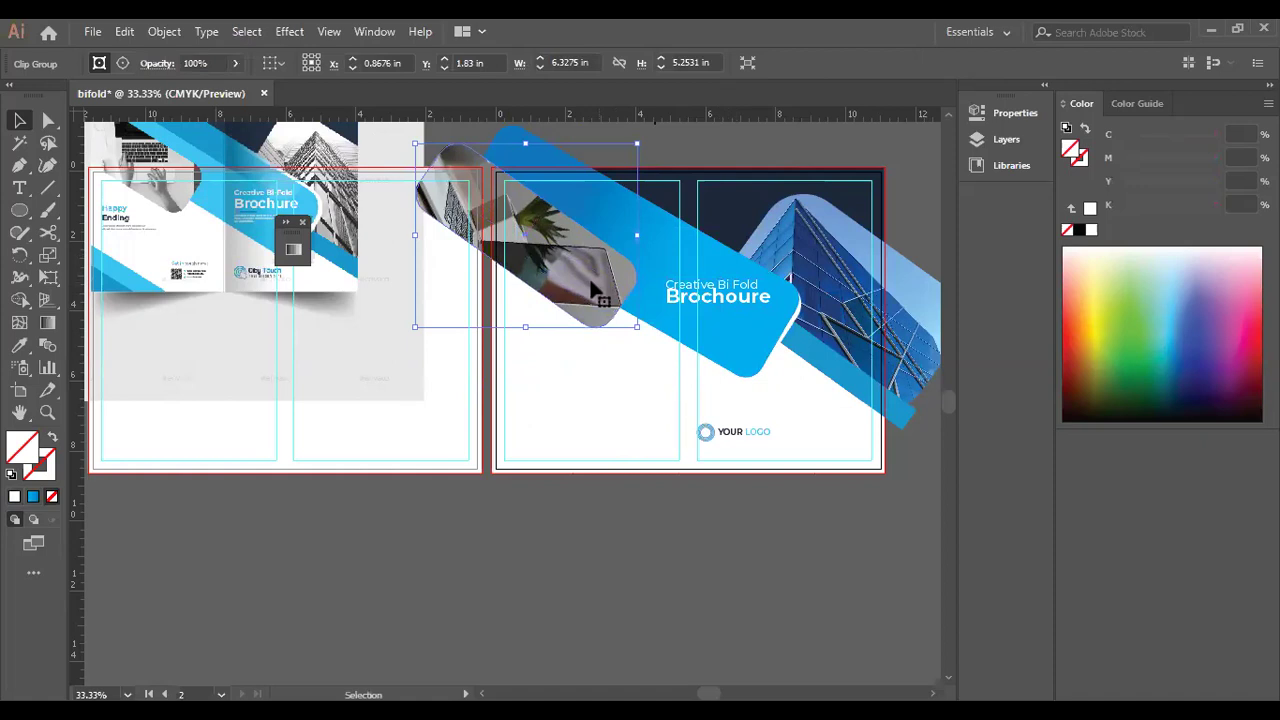
left_click_drag(706, 292, 585, 546)
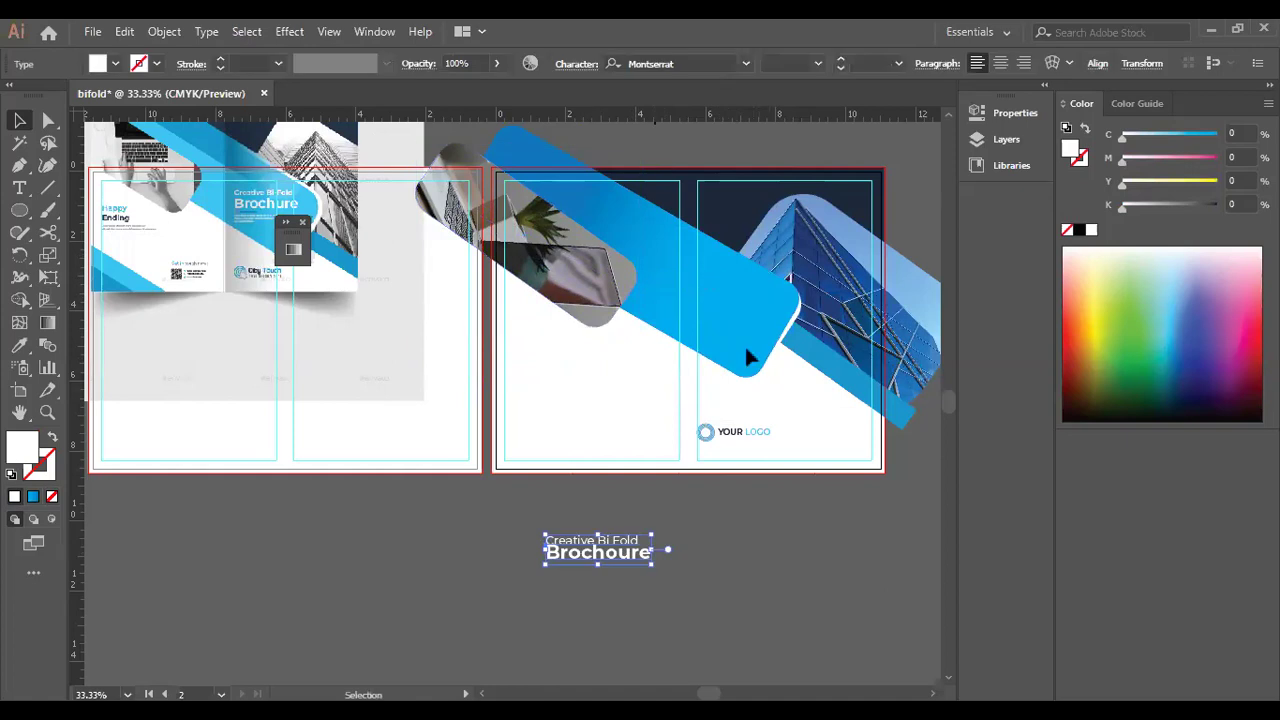
left_click_drag(734, 320, 753, 328)
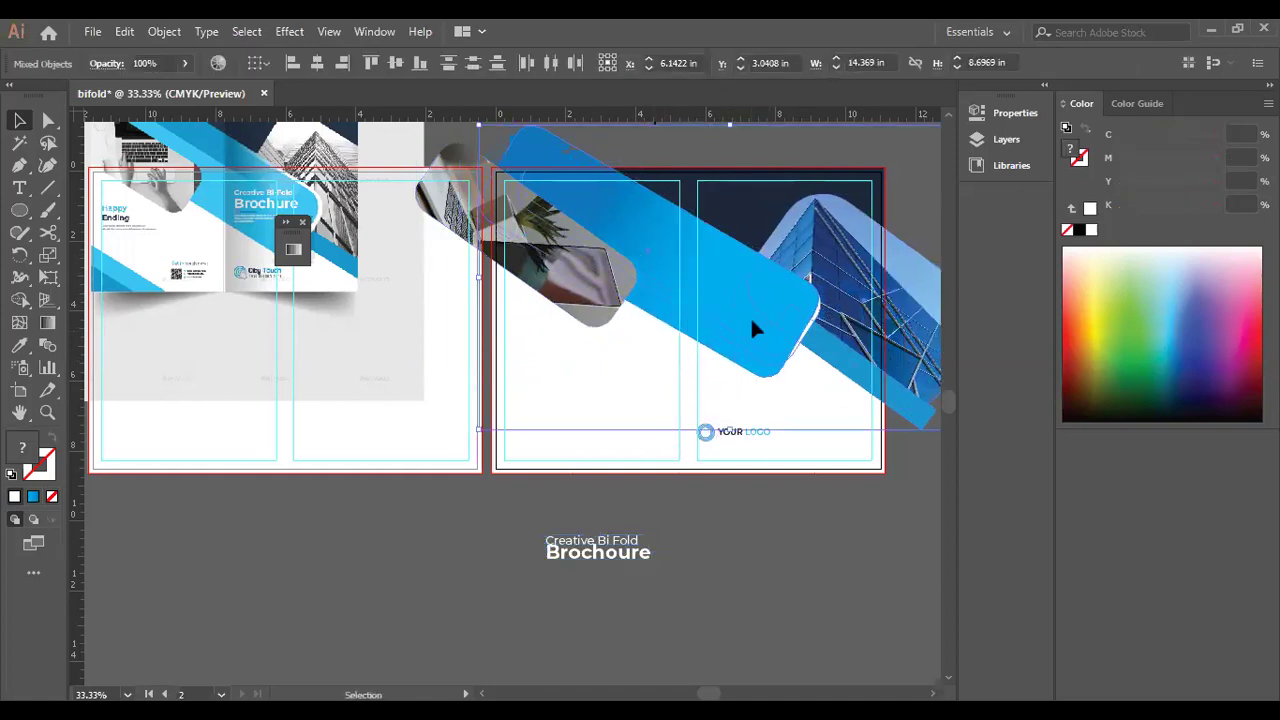
key("a")
key("v")
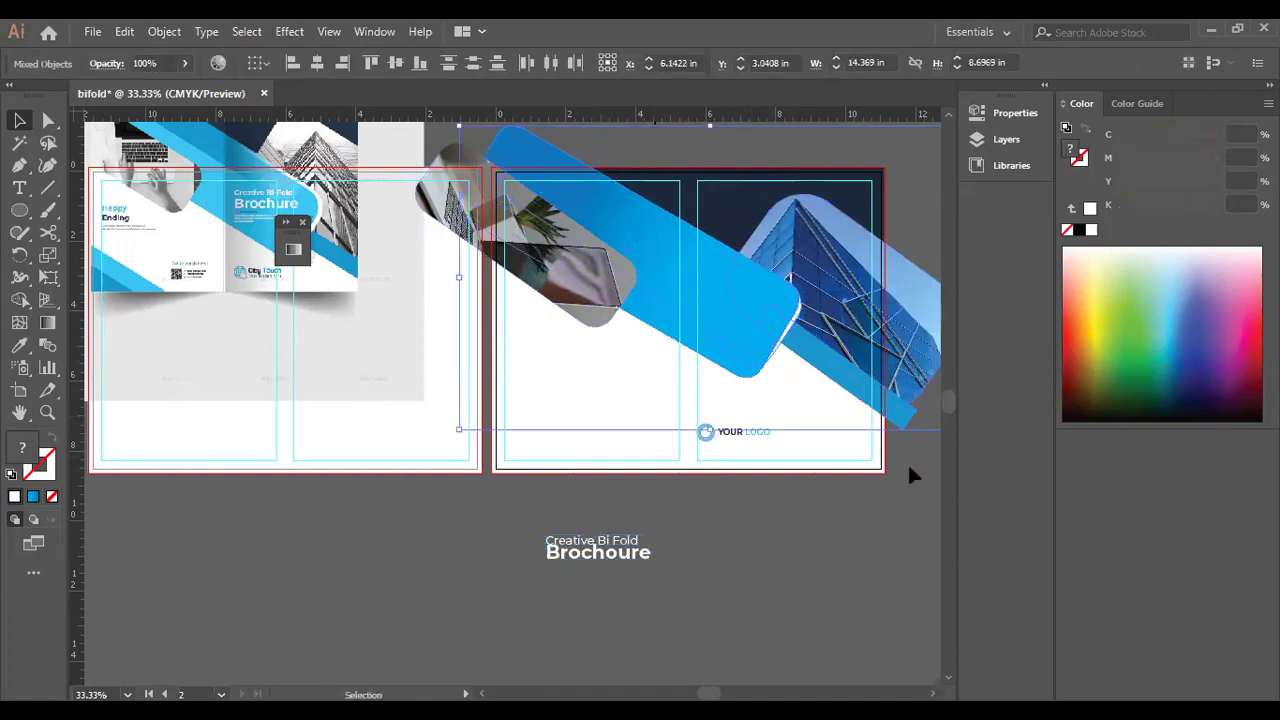
Shift the blue gradient bar together with its white edge shape toward the front cover's outer edge and slightly down.
left_click(887, 434)
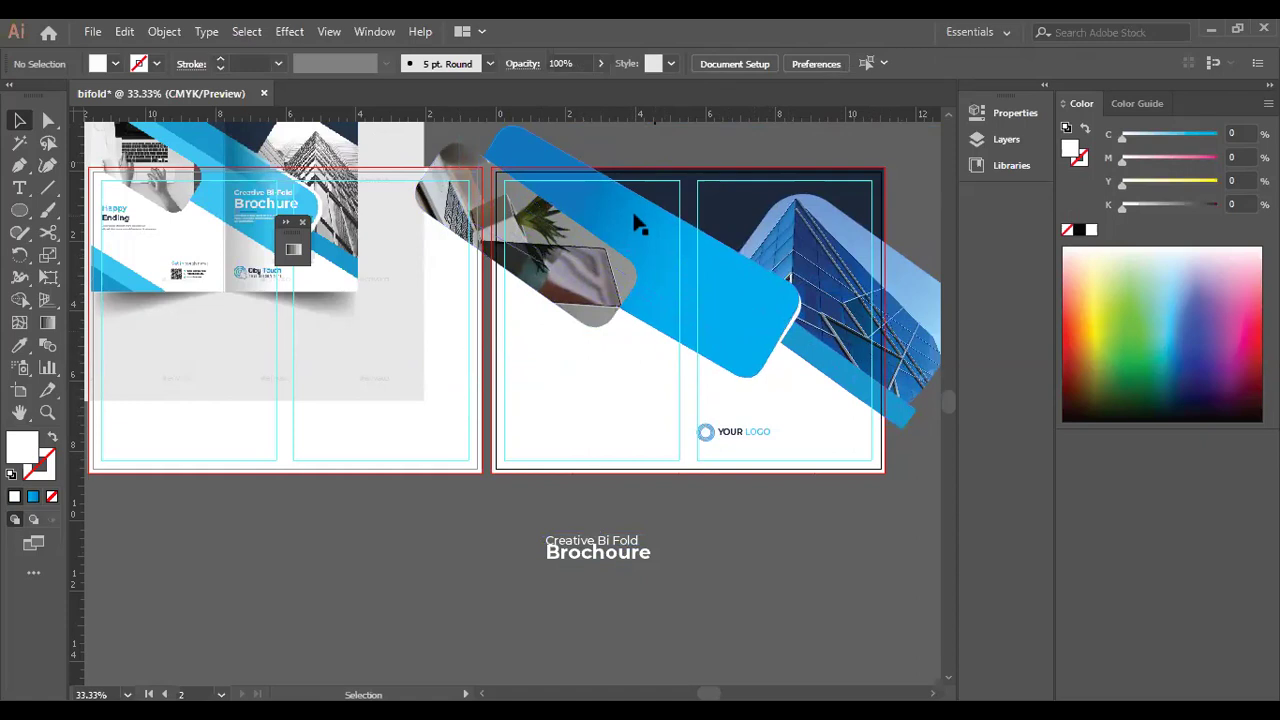
left_click(660, 253)
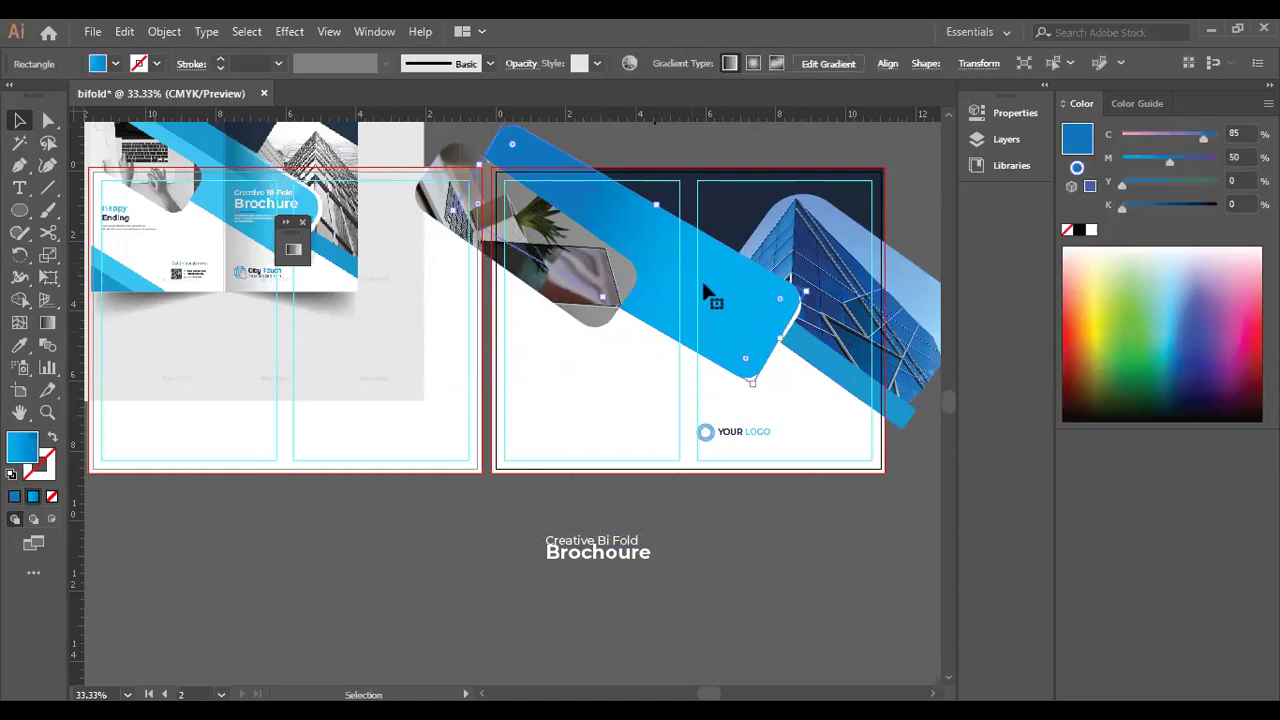
left_click(791, 327)
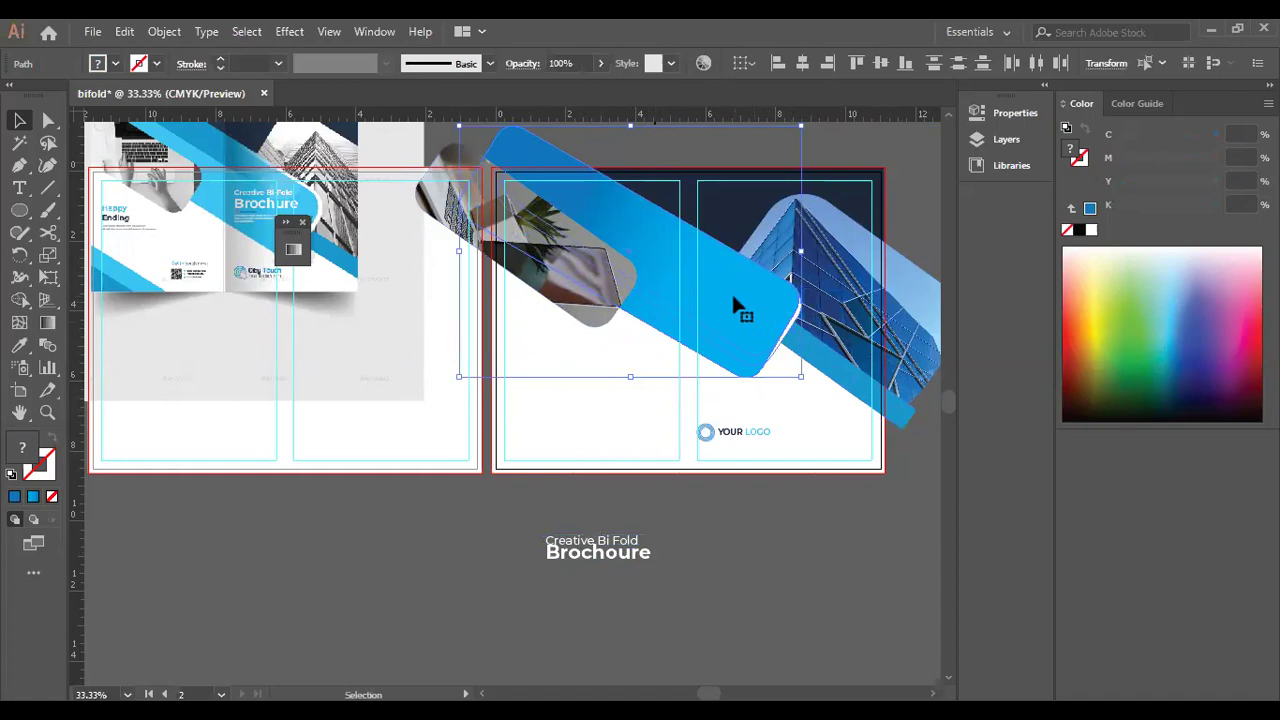
left_click_drag(733, 297, 811, 322)
Place the white title on the blue bar's rounded end and add a vertical guide along the title's left edge.
left_click_drag(598, 553, 768, 321)
left_click_drag(617, 333, 585, 308)
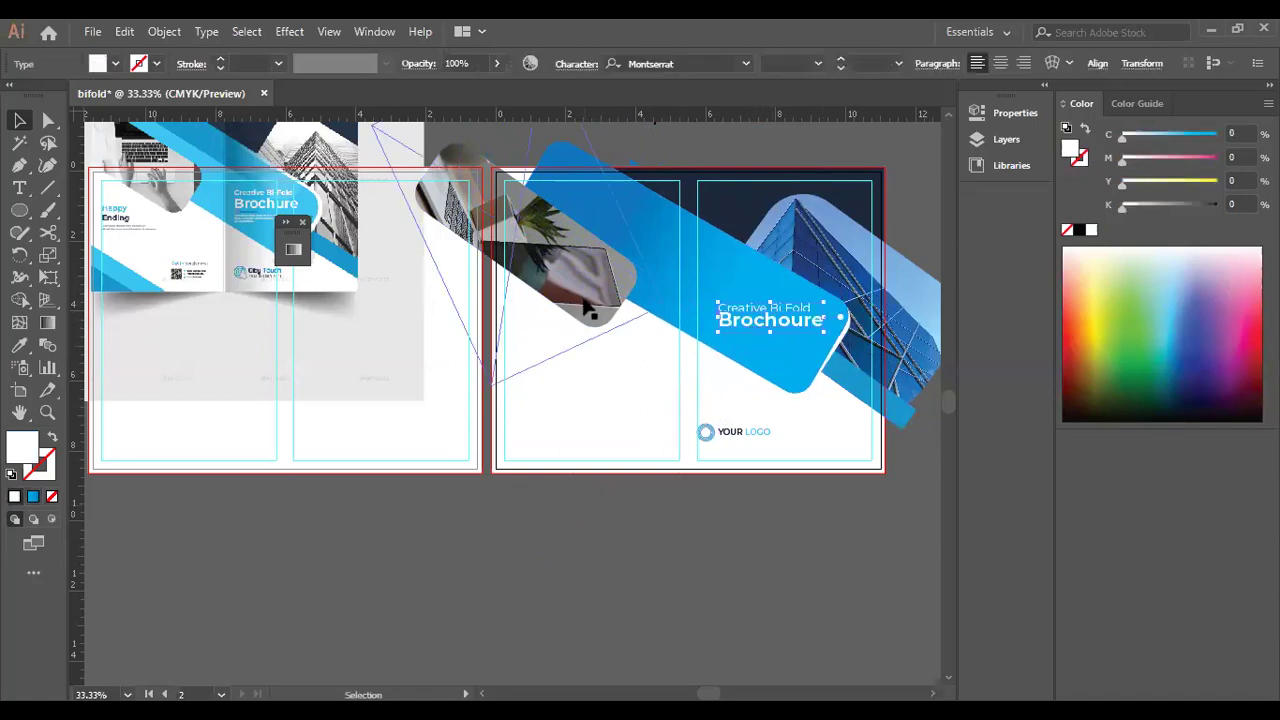
left_click(704, 568)
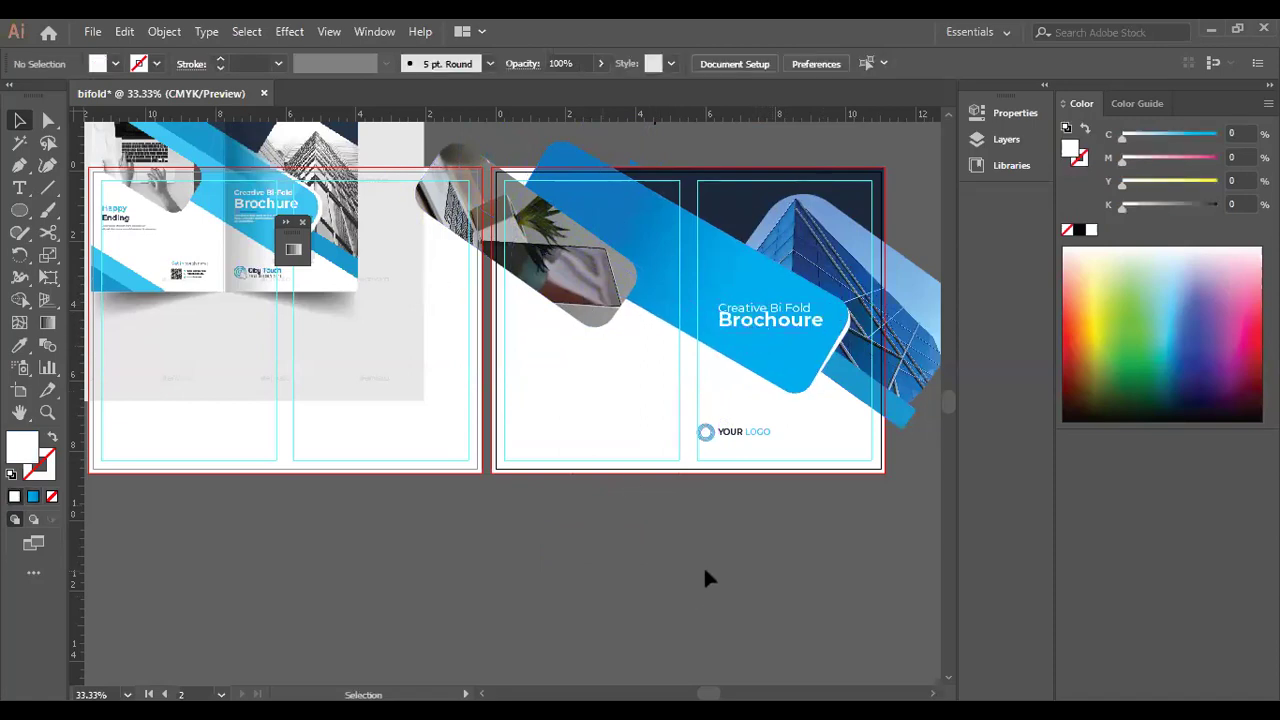
mouse_move(741, 321)
left_mouse_down()
mouse_move(741, 303)
mouse_move(727, 305)
mouse_move(737, 300)
left_mouse_up()
left_click_drag(78, 537, 709, 489)
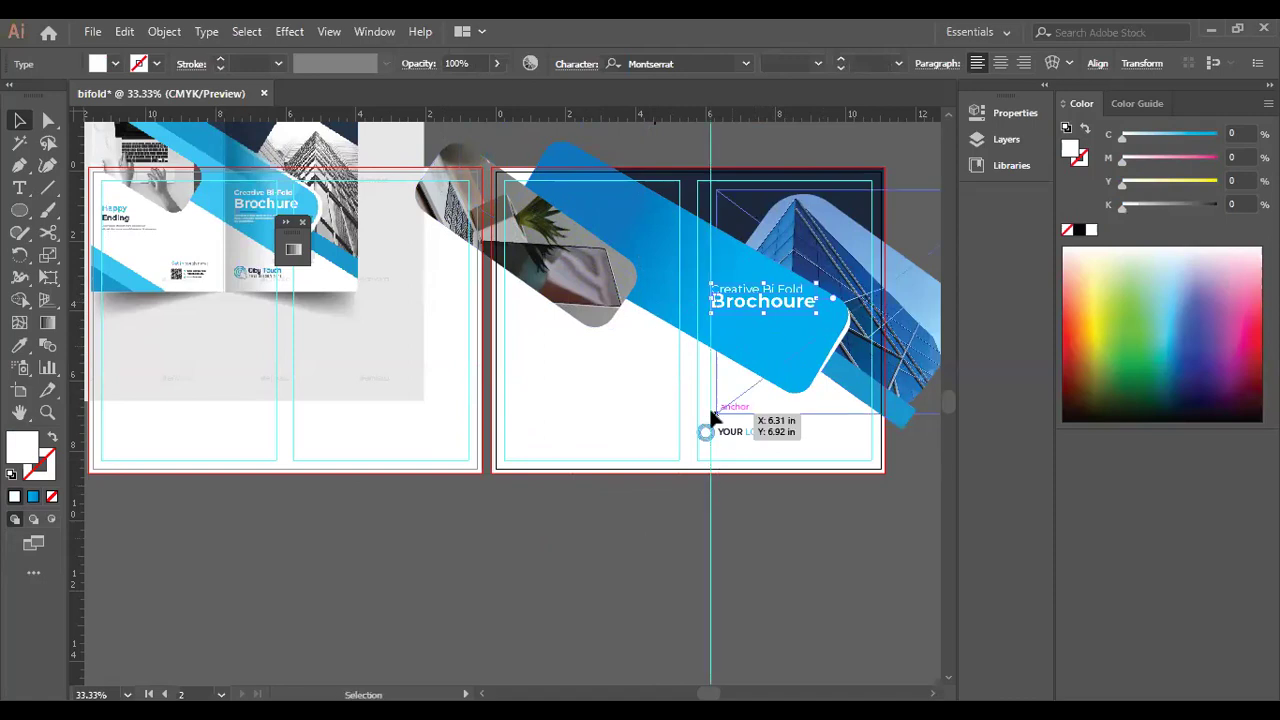
Nudge the logo icon and its YOUR LOGO text right until the icon's left edge meets the vertical guide.
left_click(742, 356)
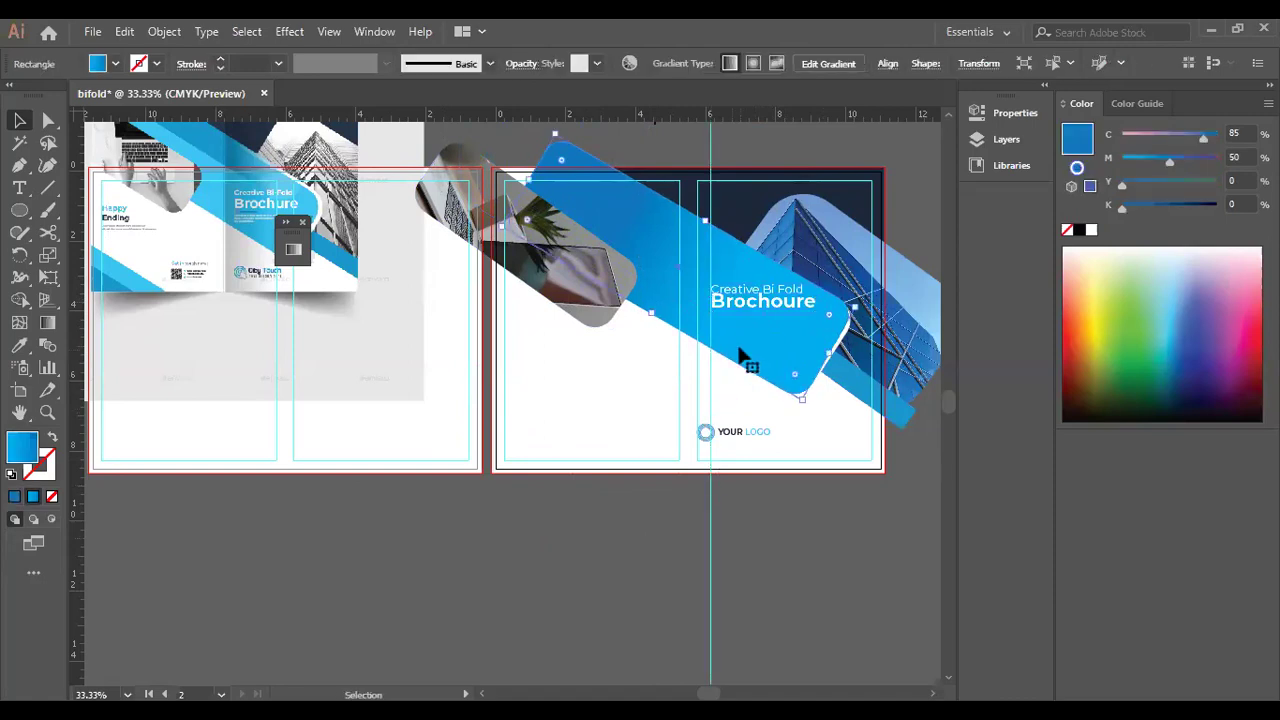
left_click(720, 440)
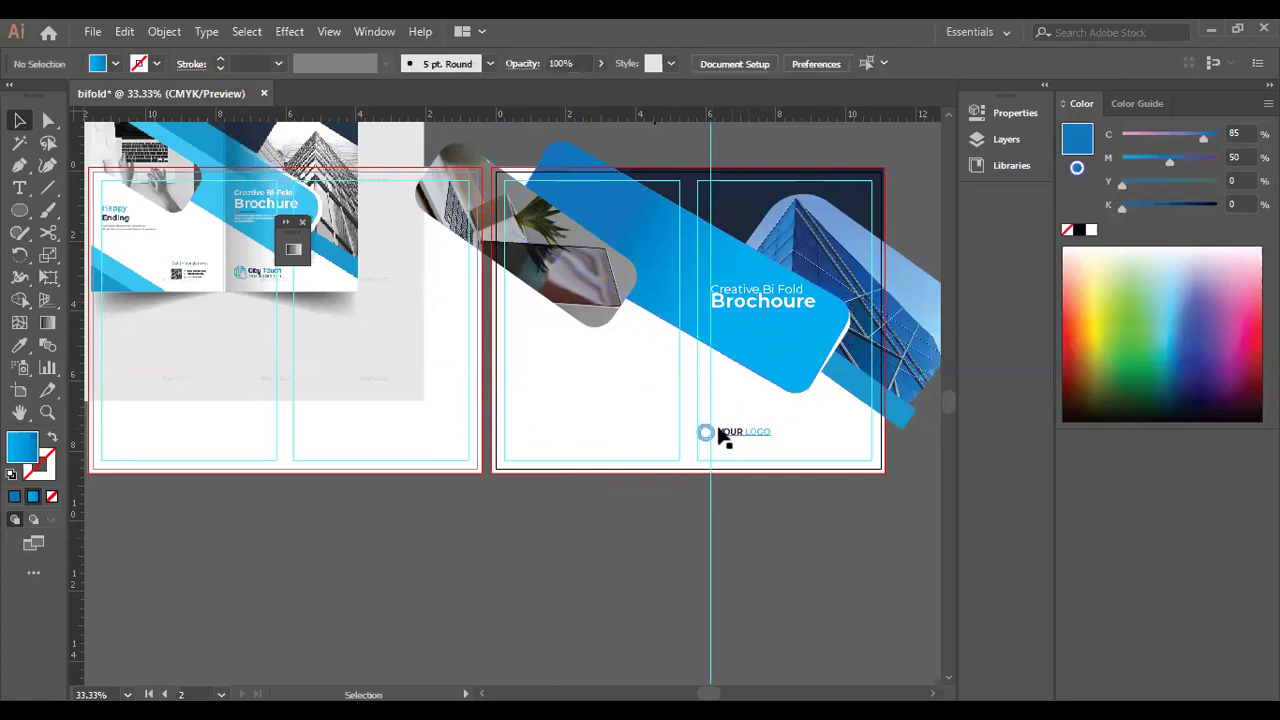
left_click(730, 440)
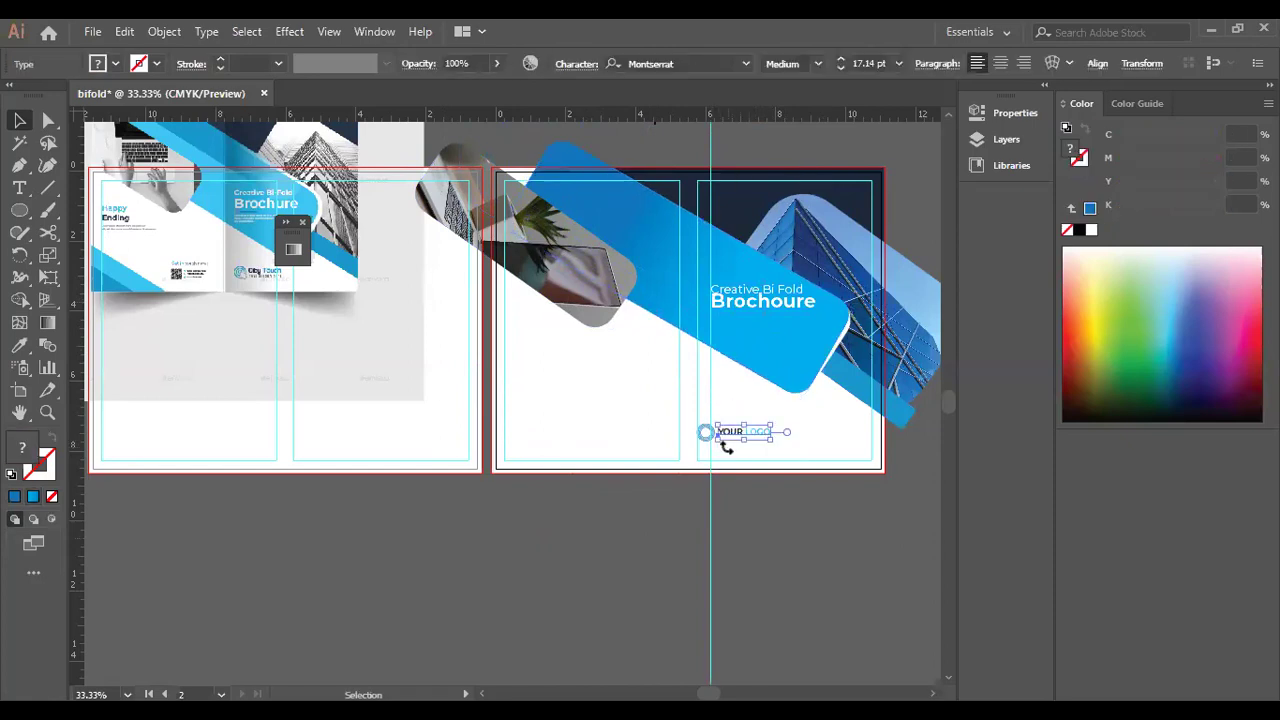
left_click(698, 426, "shift")
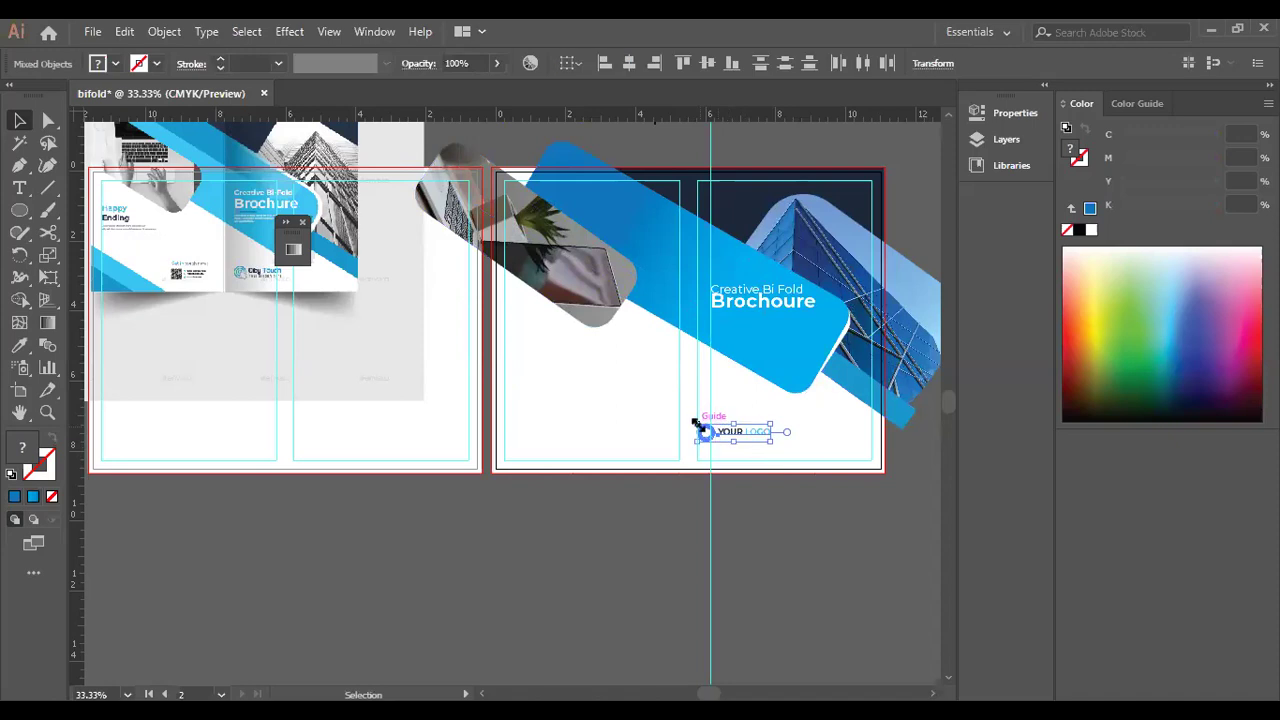
key("Right")
key("Right")
key("Right")
key("Right")
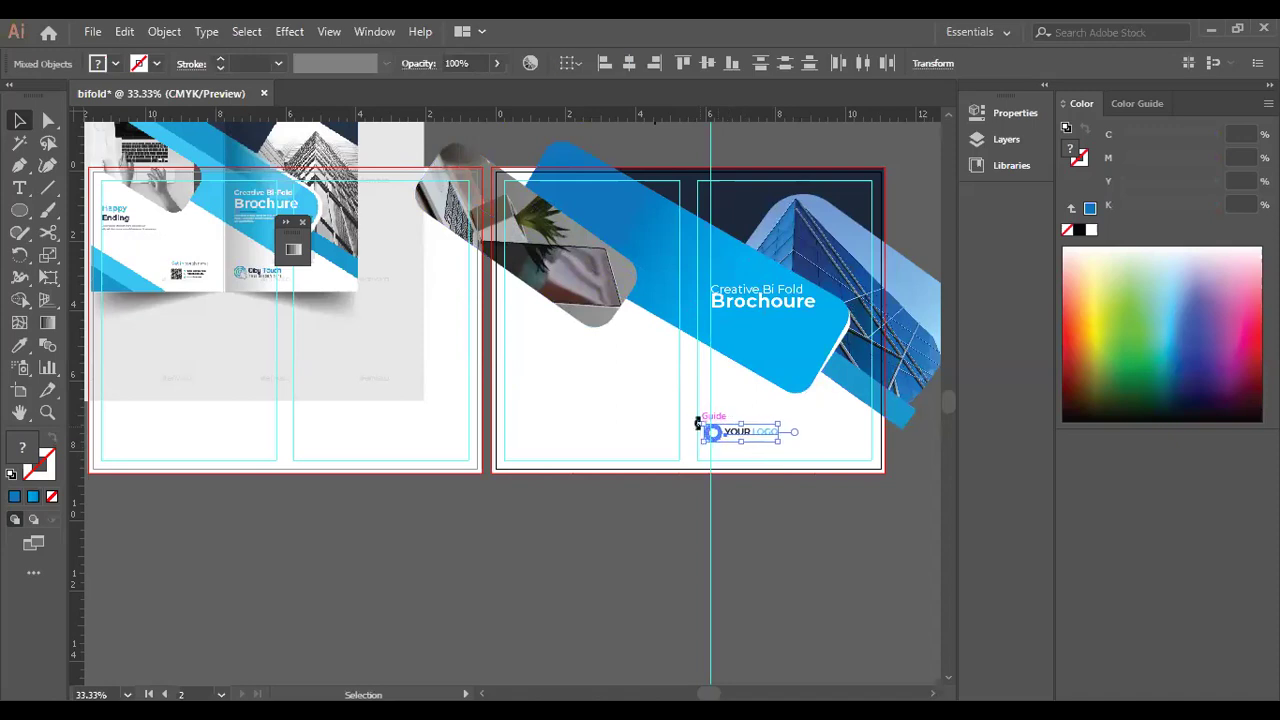
key("Right")
key("Right")
key("Right")
key("Right")
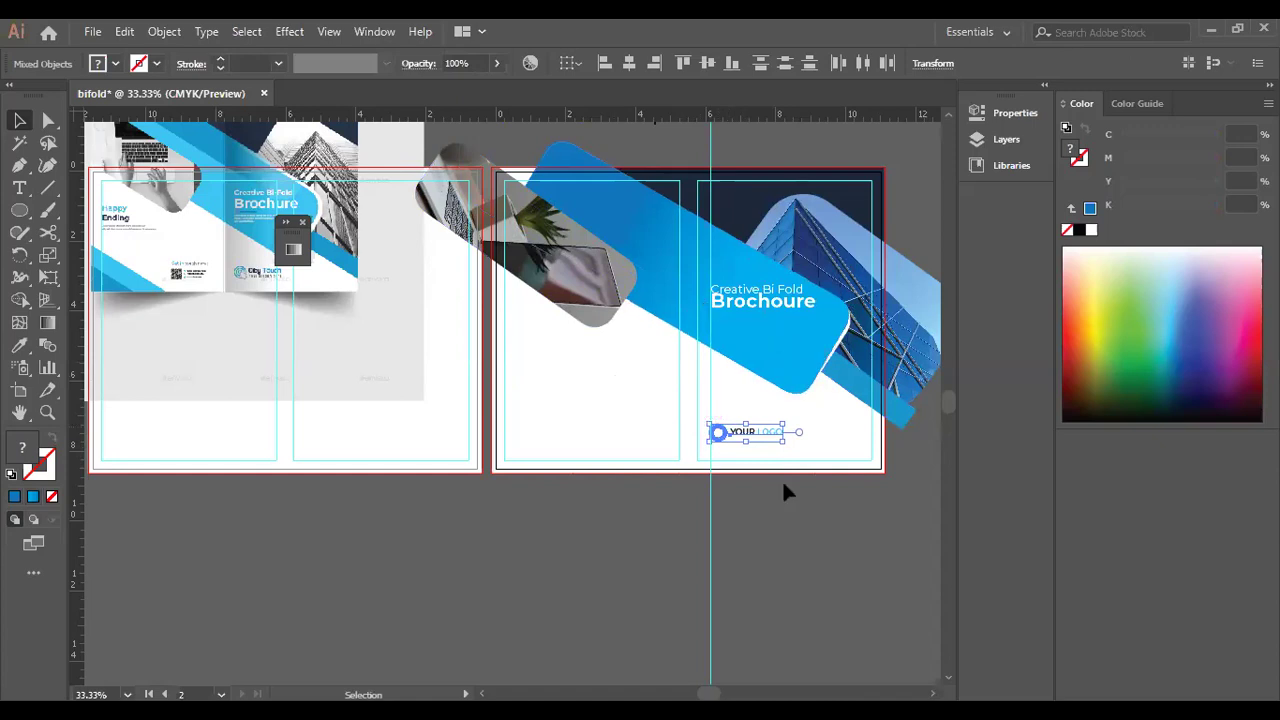
left_click(763, 388)
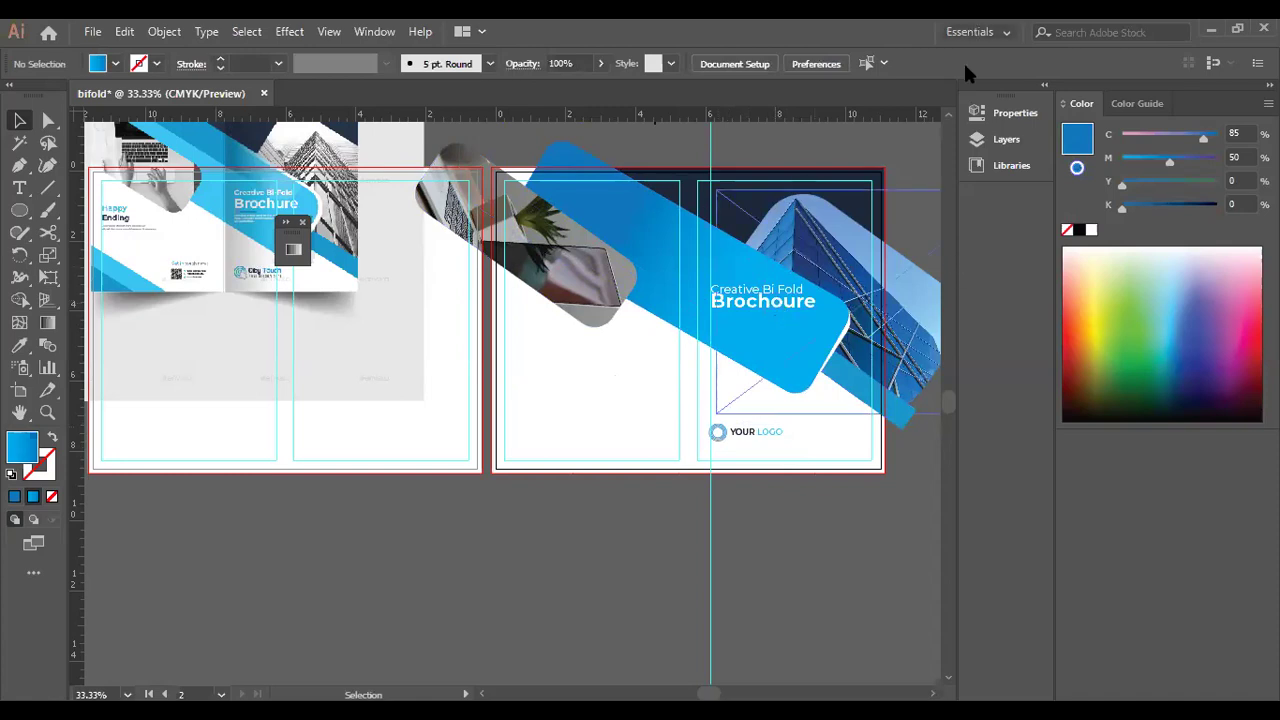
Set the leading of the two-line title to 36 pt and deselect it.
left_click(762, 300)
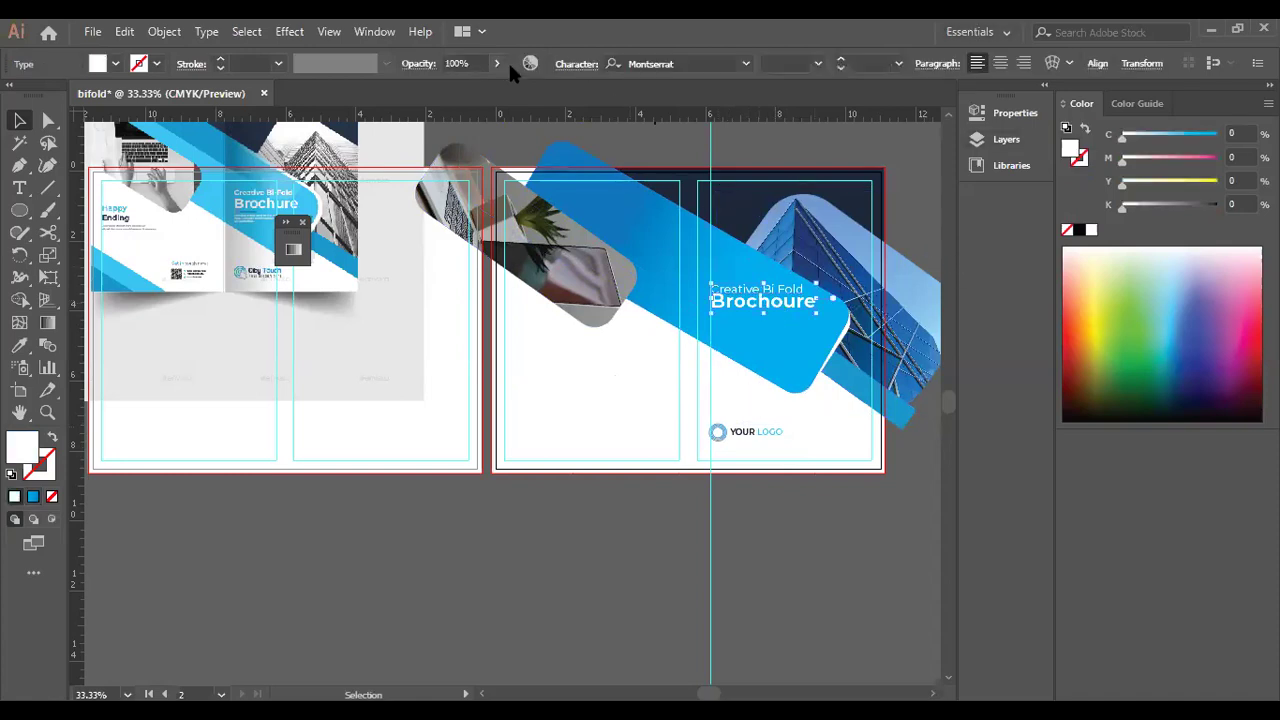
left_click(576, 66)
left_click(527, 146)
left_click(527, 146)
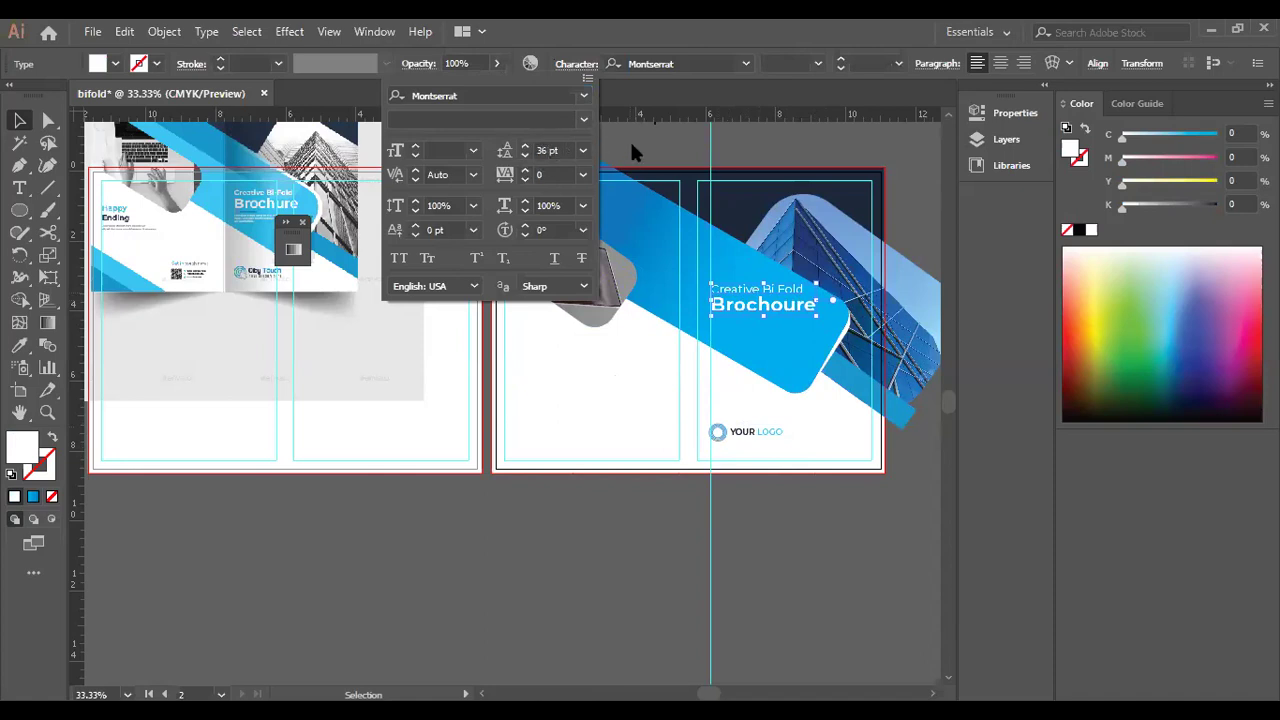
key("Escape")
left_click(808, 494)
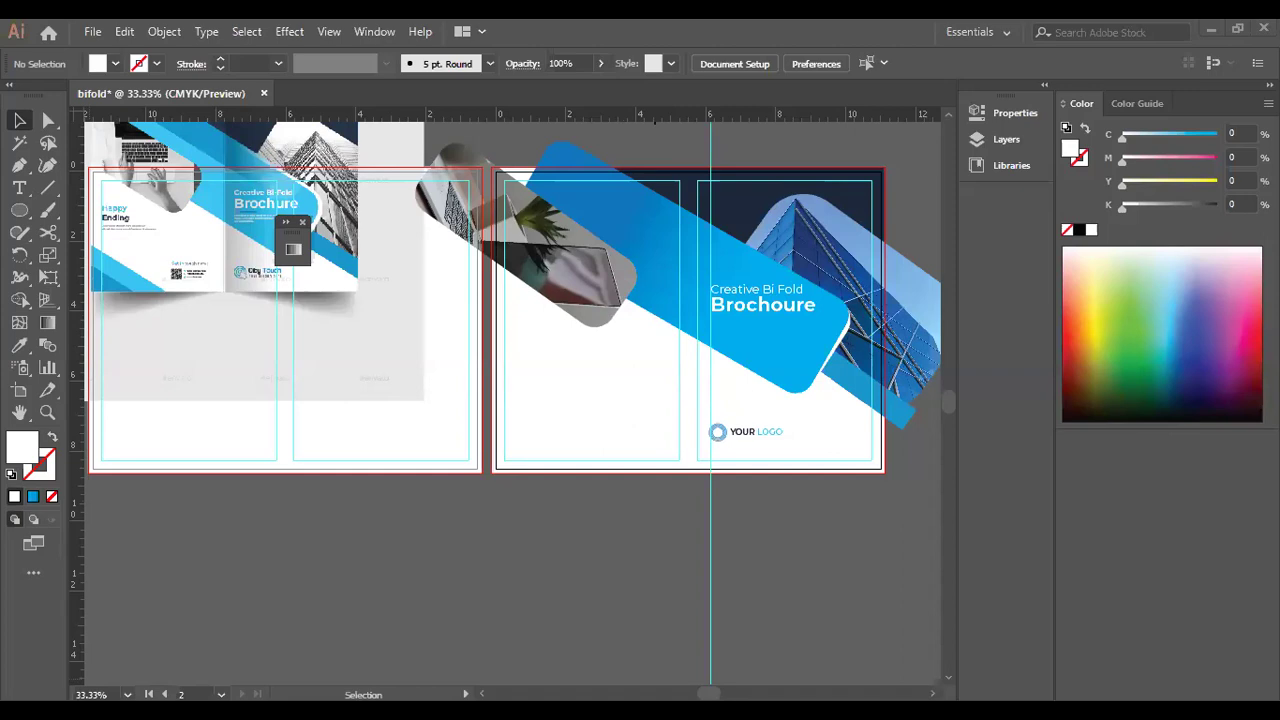
Paste the copied Lorem Ipsum line and match it to the bold white Montserrat formatting of the title with the Eyedropper.
left_click(124, 31)
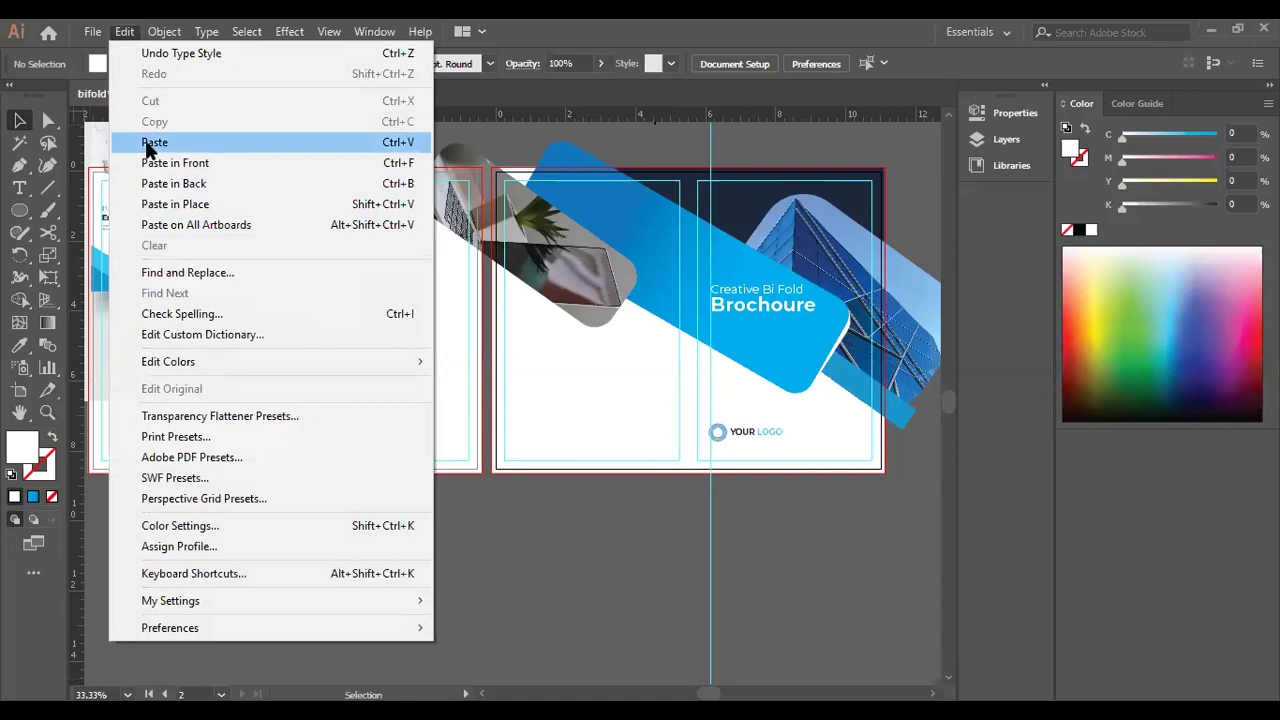
left_click(148, 147)
key("i")
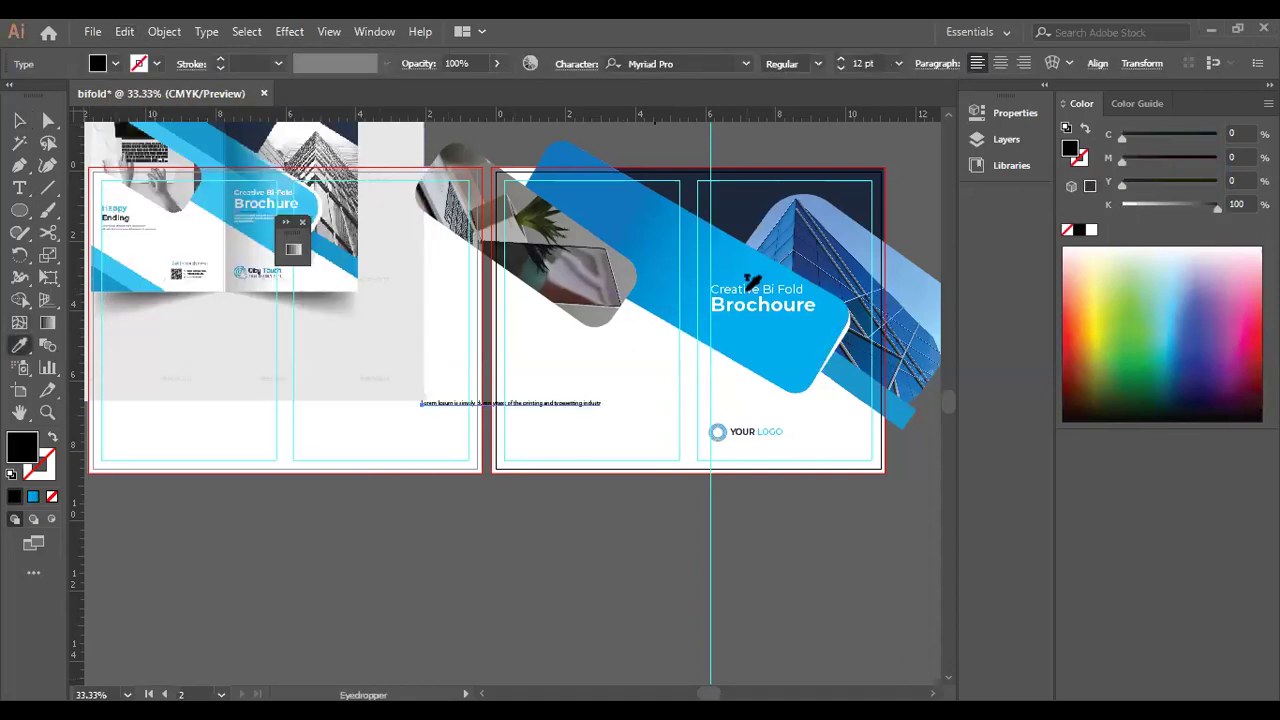
left_click(749, 286)
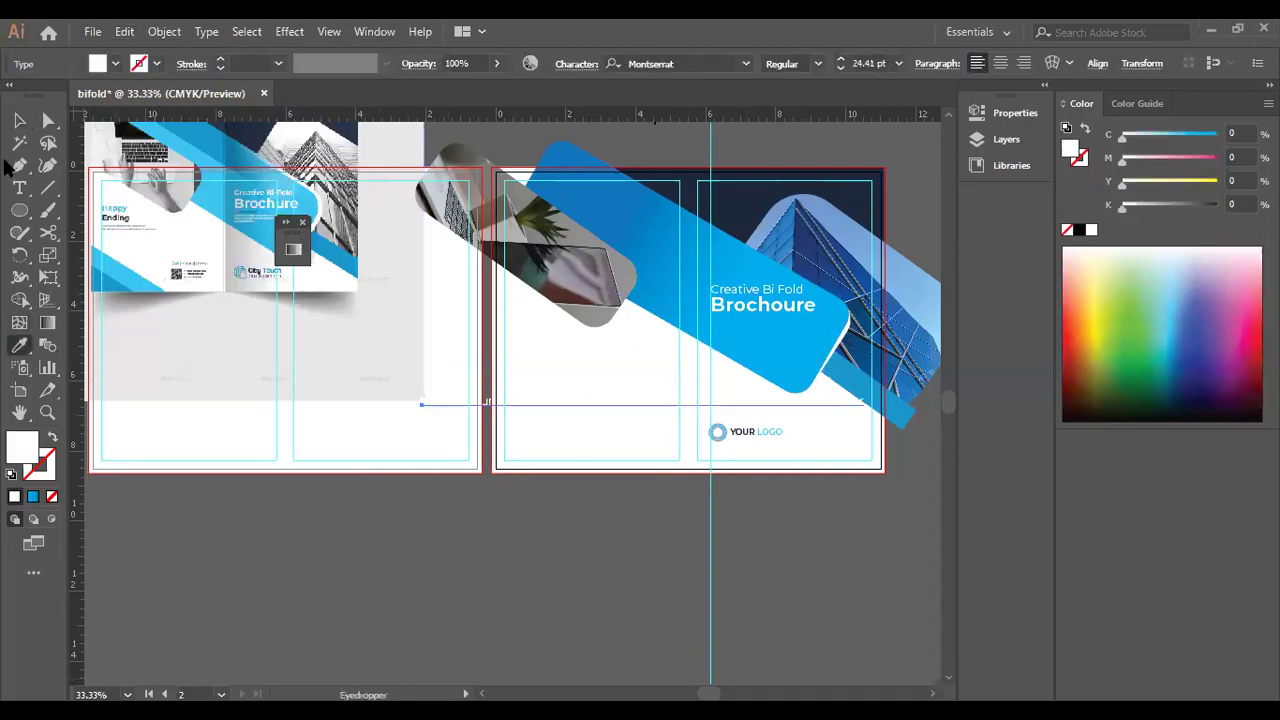
key("ctrl+z")
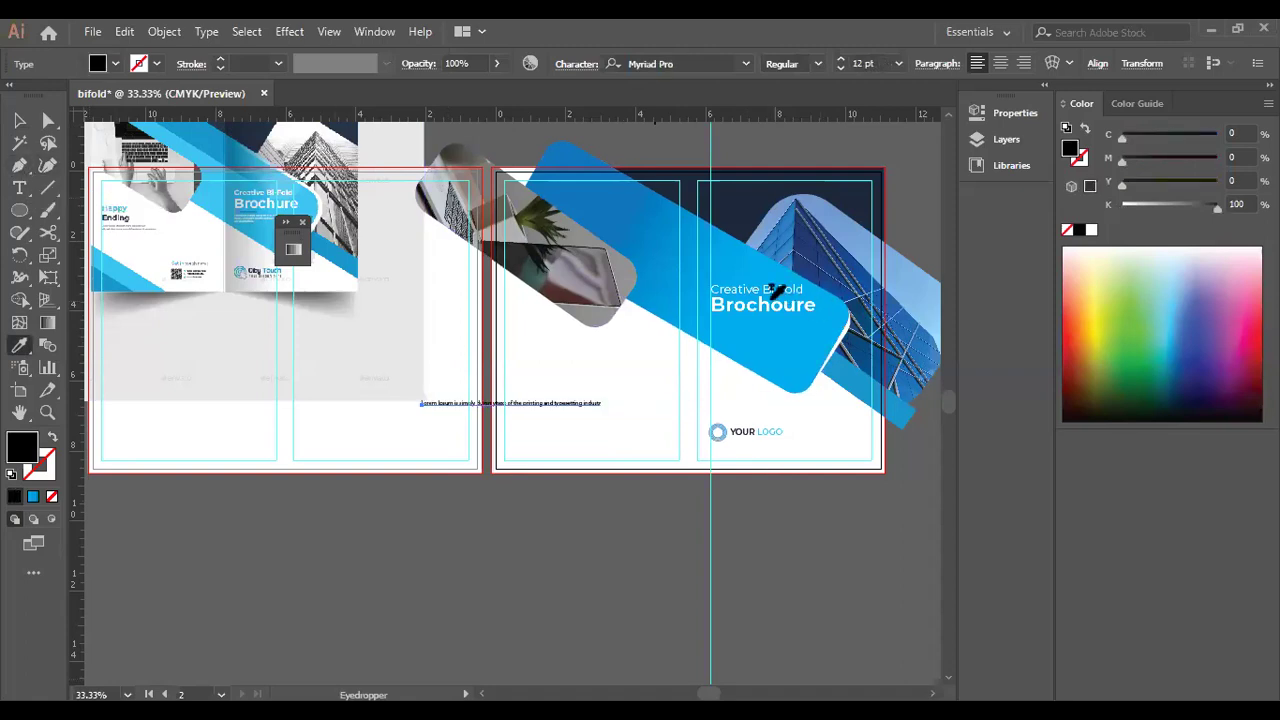
left_click(773, 292)
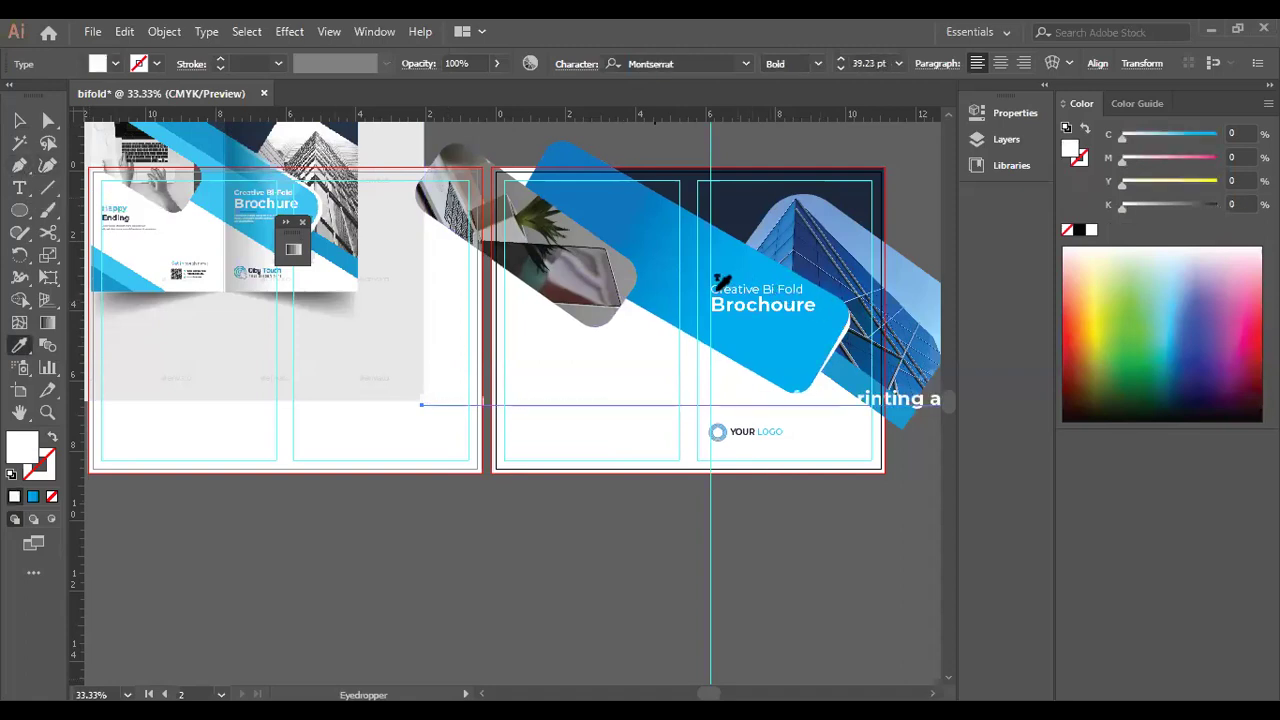
left_click(20, 121)
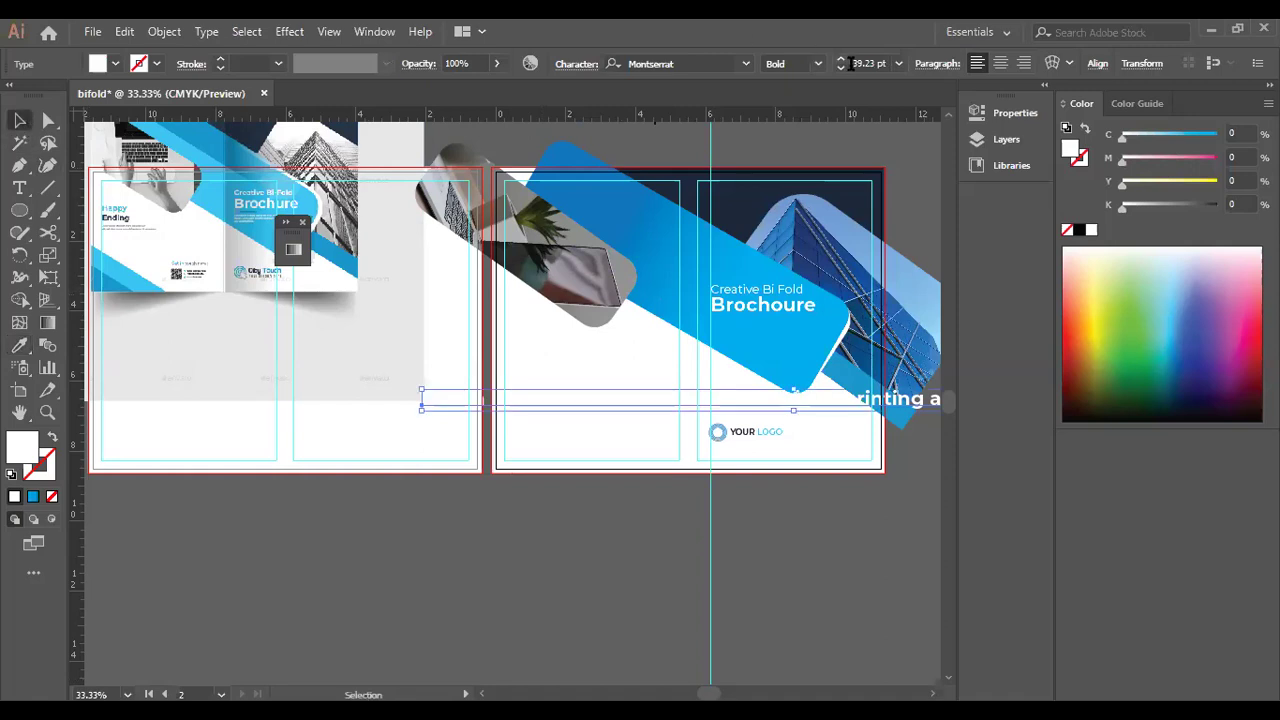
Park the pasted Lorem Ipsum line below the artboard and set its font size to 12 pt.
left_click(897, 64)
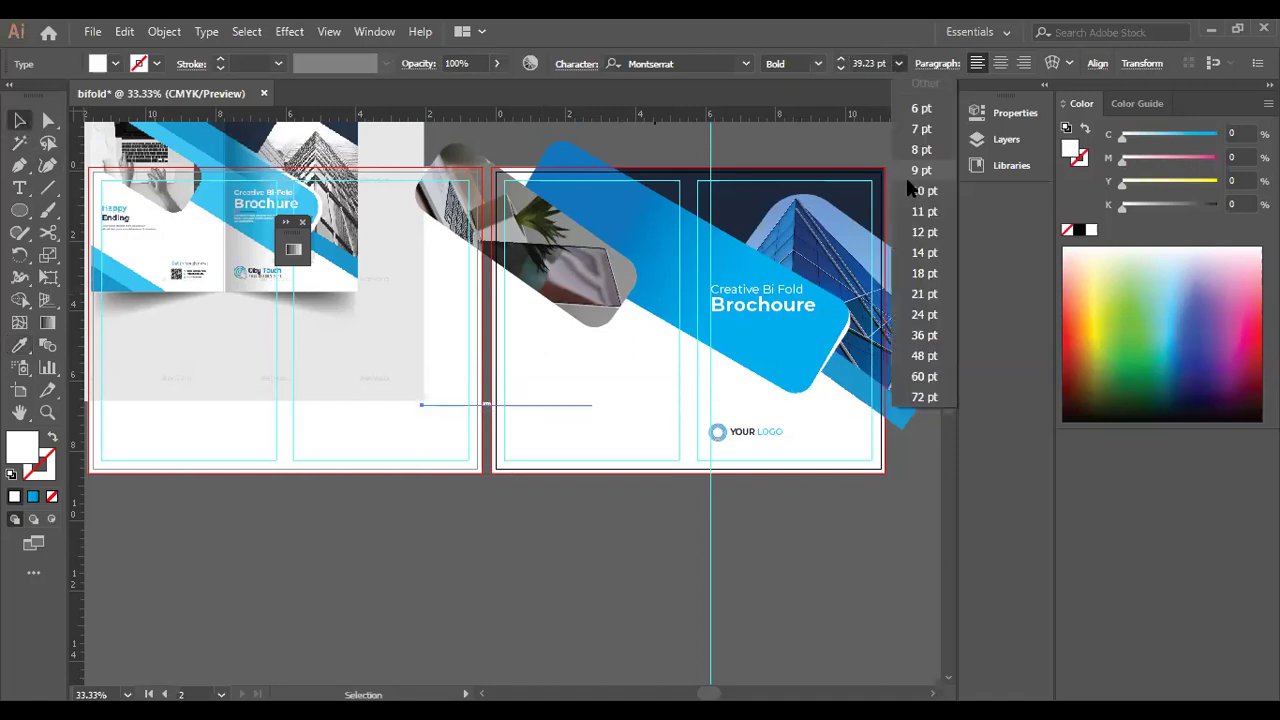
left_click(918, 166)
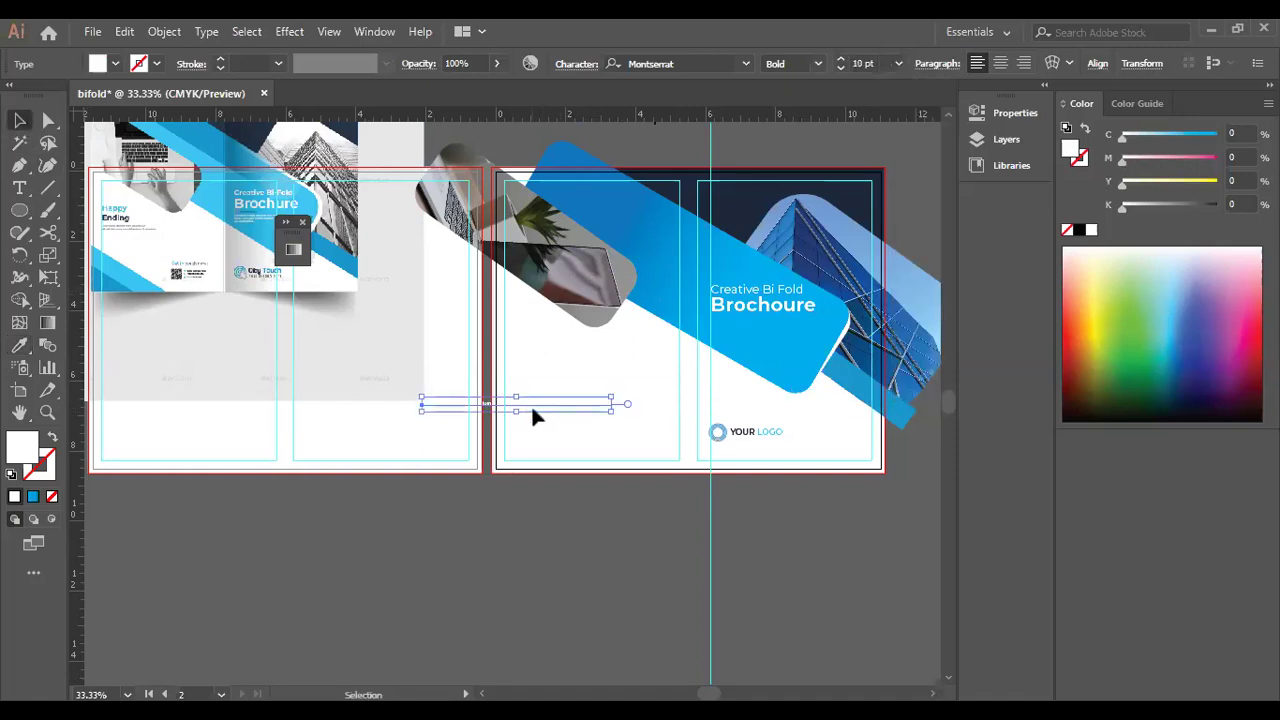
left_click(530, 570)
left_click_drag(540, 410, 531, 520)
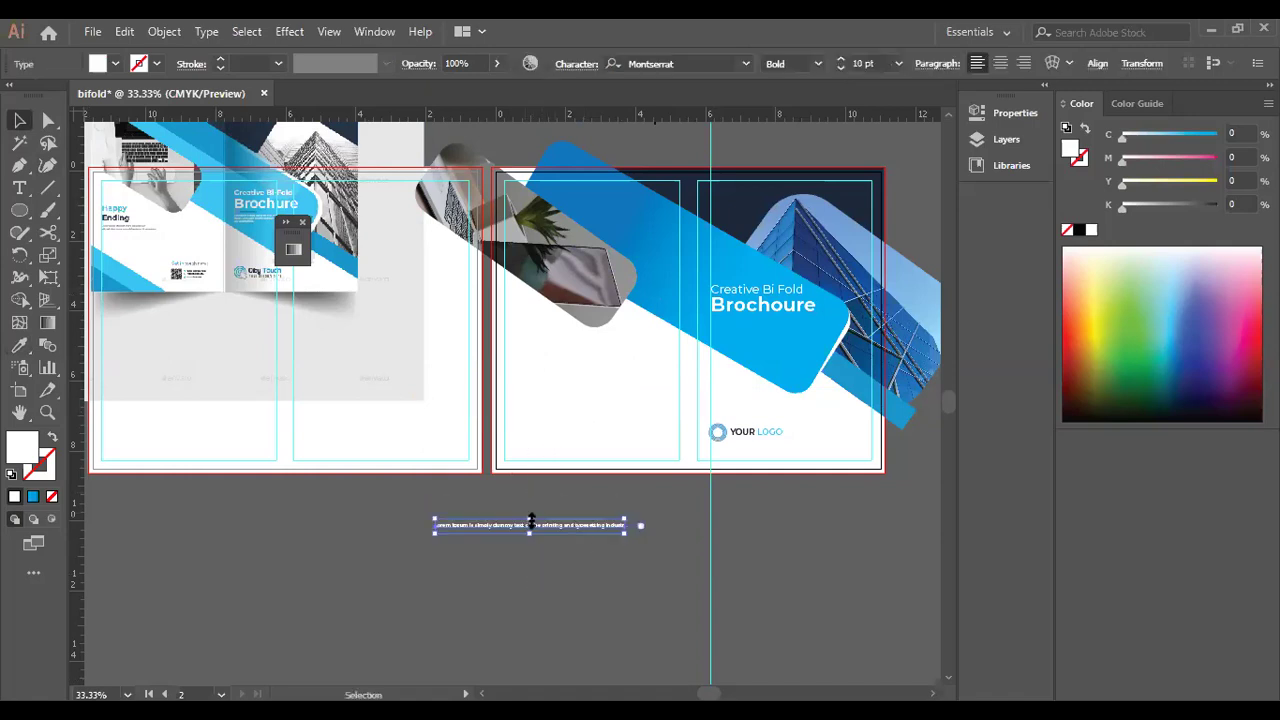
left_click(842, 59)
left_click(842, 59)
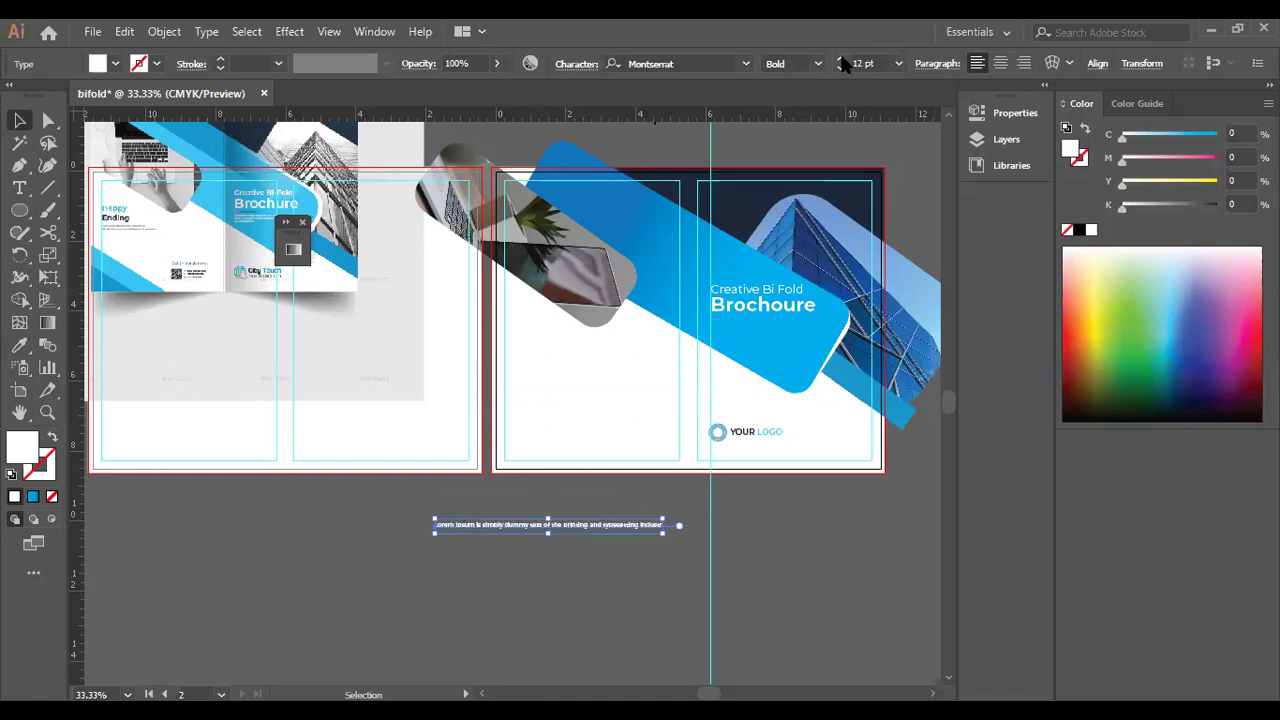
Break the Lorem Ipsum text into two lines after the word "dummy" and close the floating gradient panel.
left_click(516, 530)
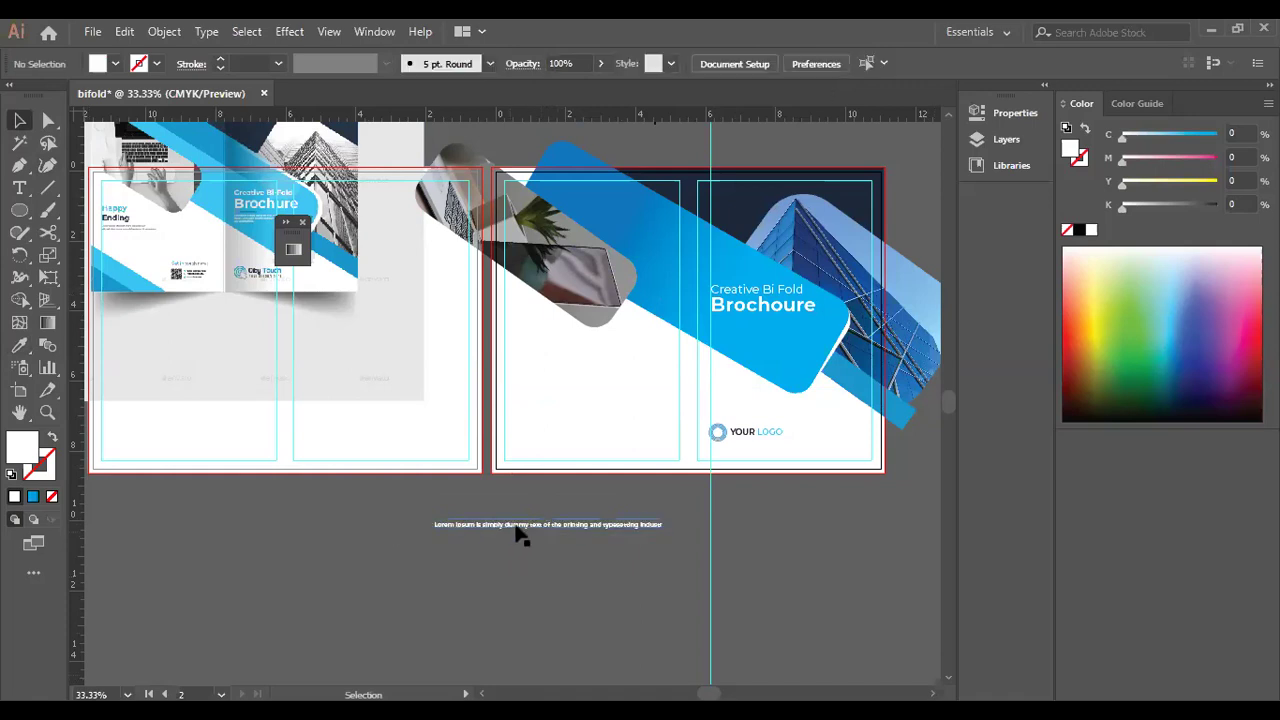
double_click(526, 526)
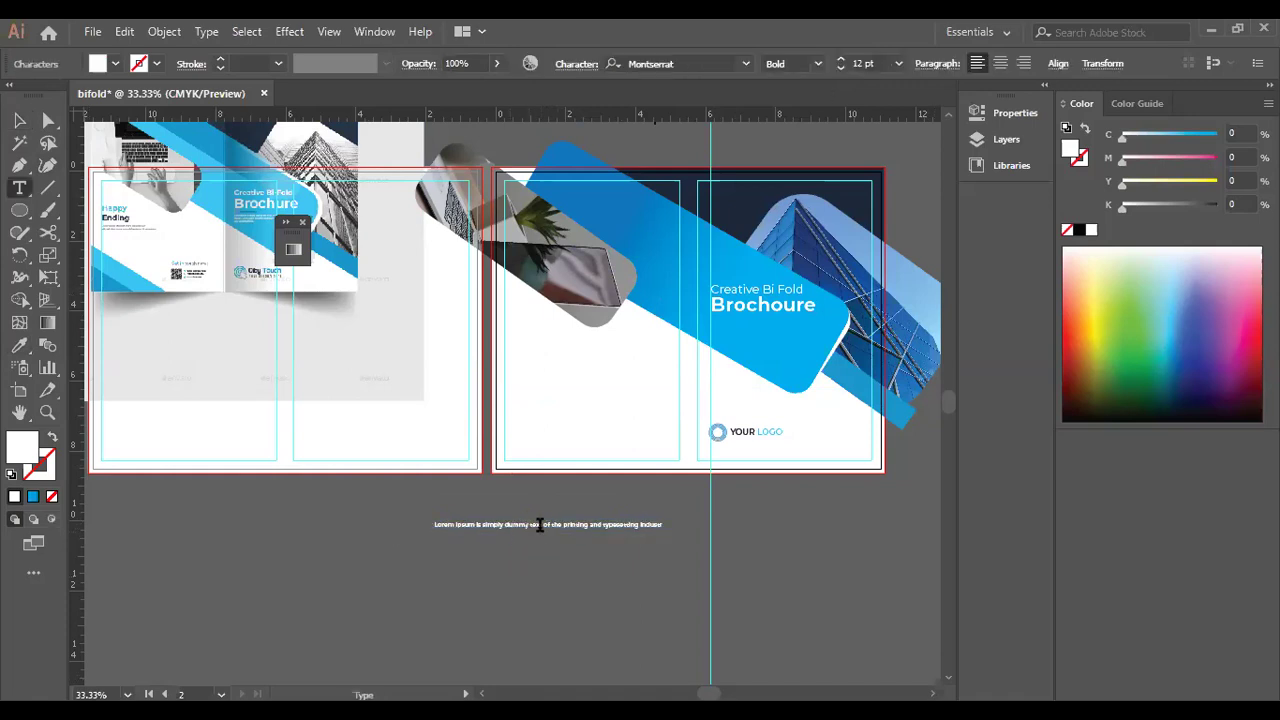
key("Return")
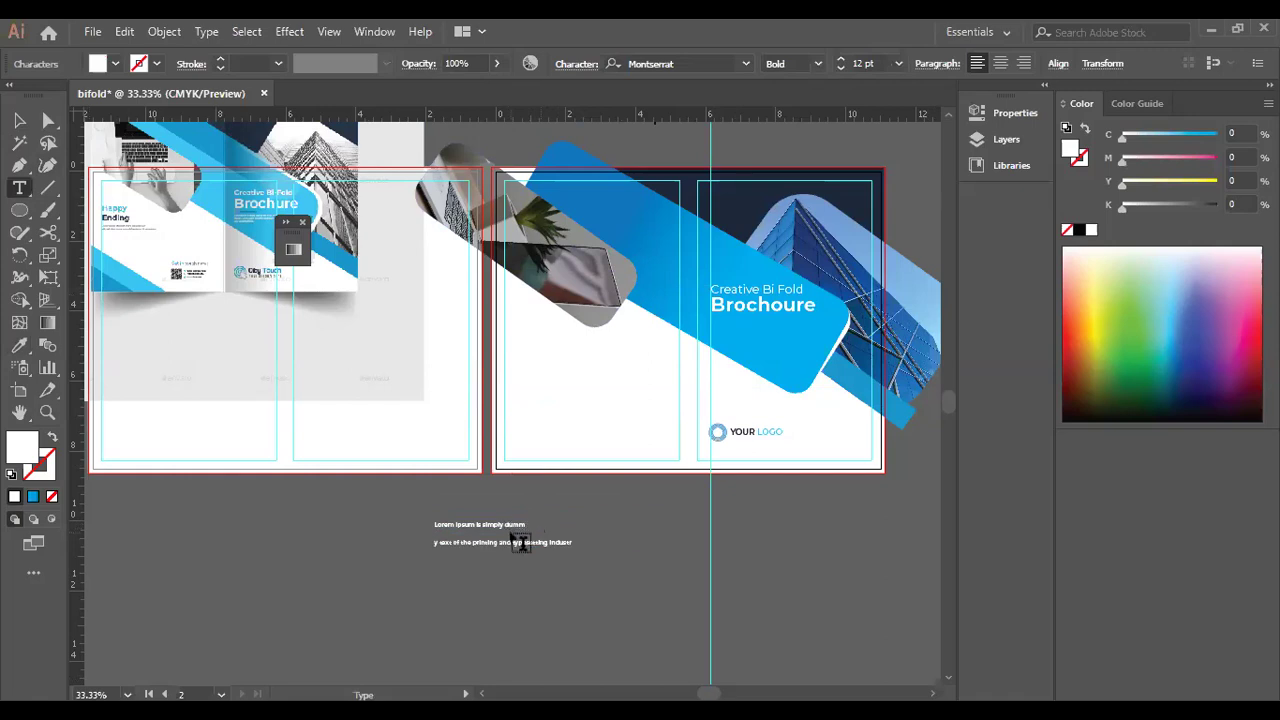
key("ctrl+z")
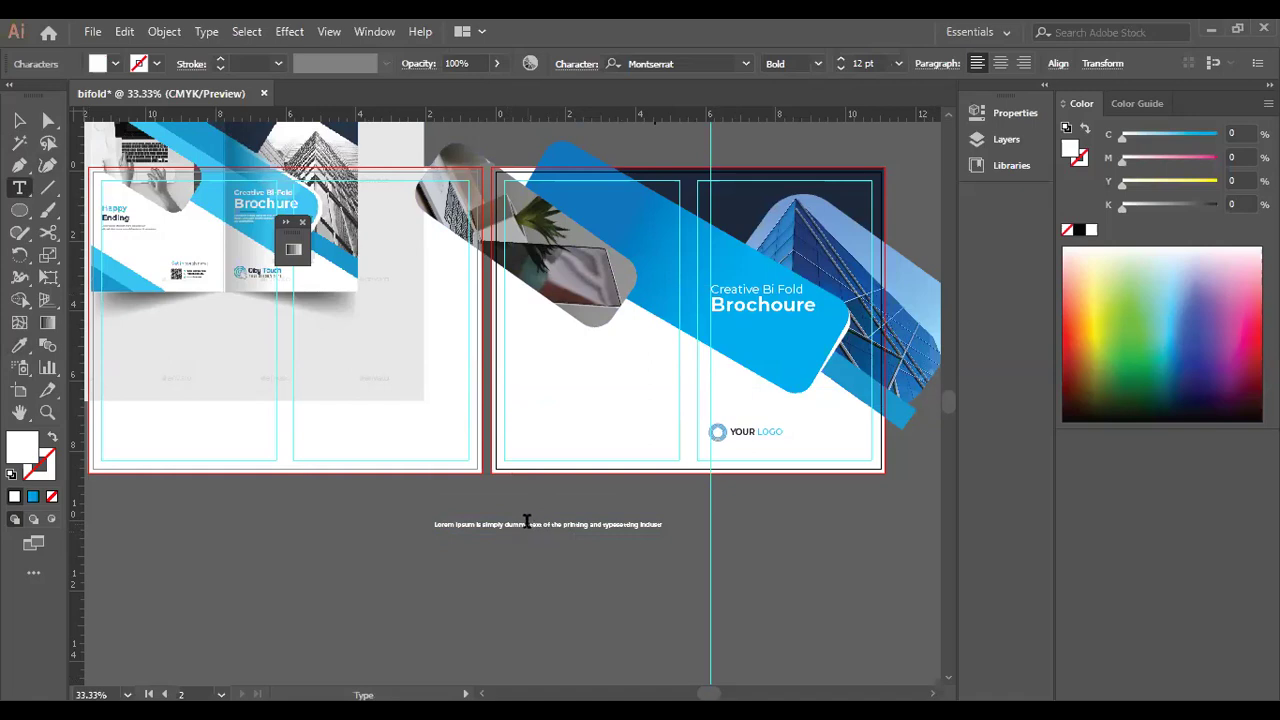
key("Return")
left_click(304, 221)
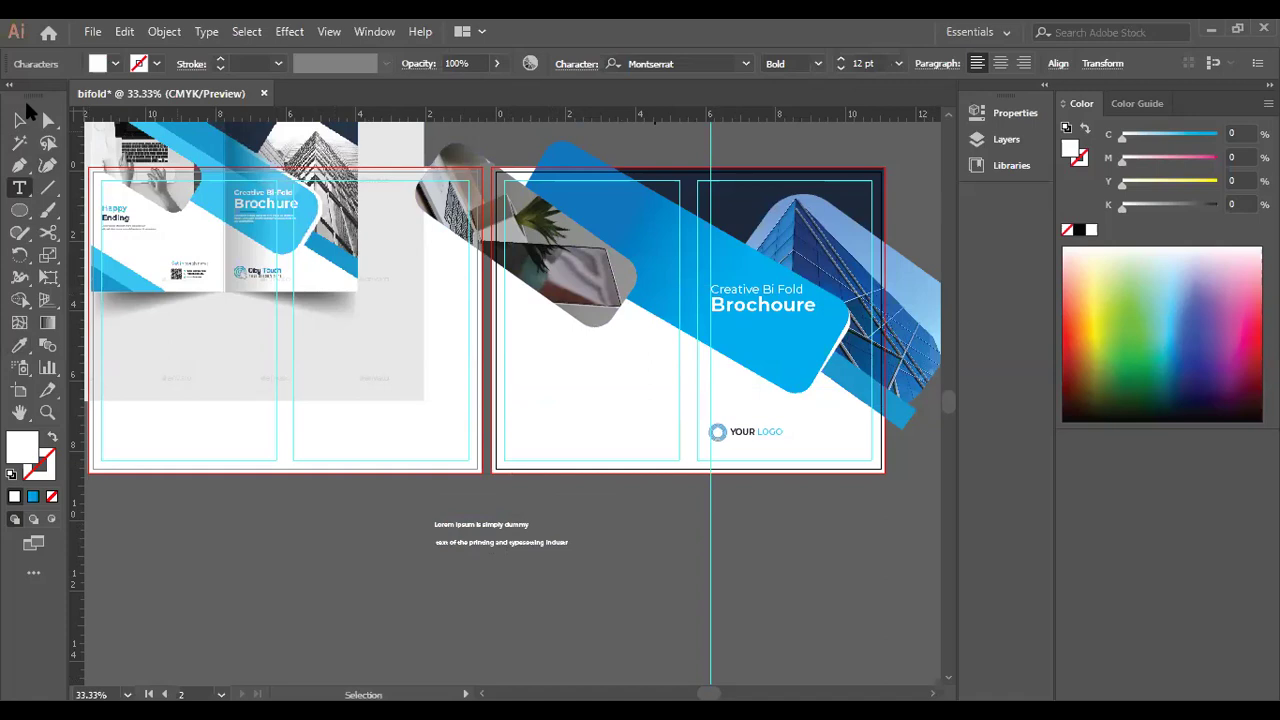
left_click(19, 120)
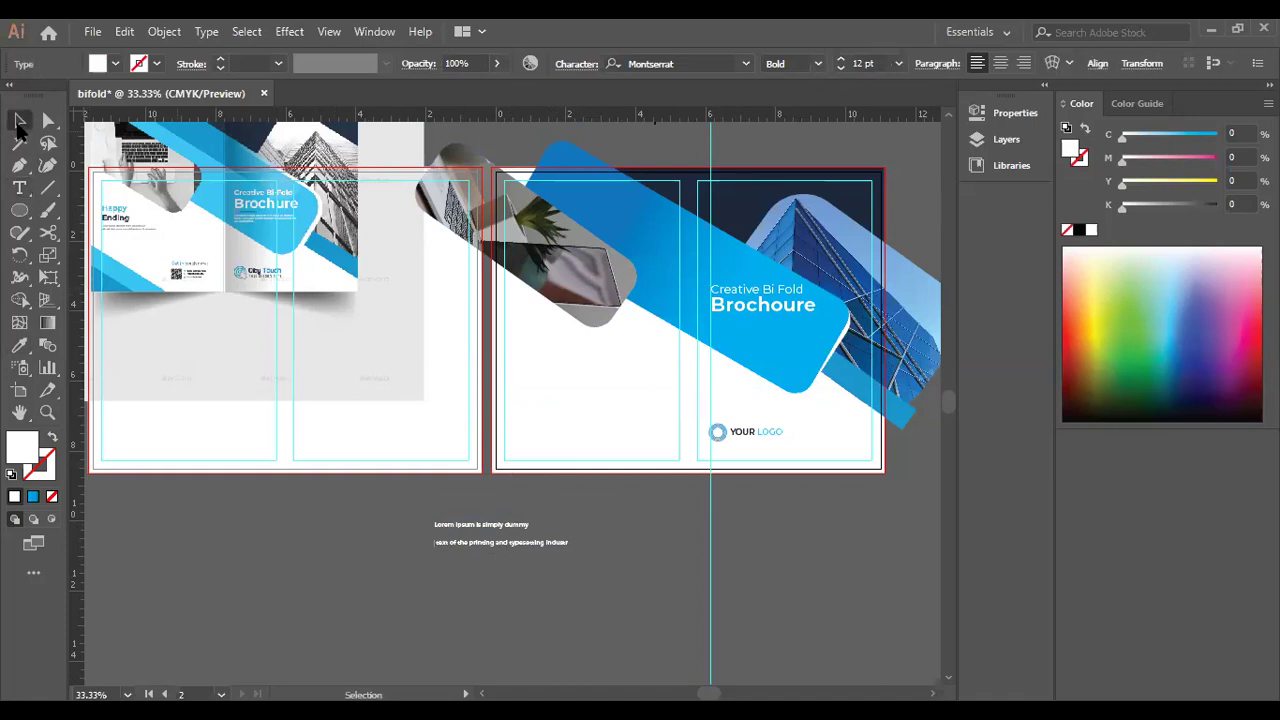
Set the Lorem Ipsum text's leading to 13 pt and place it under the title on the blue bar, aligned to the guide.
left_click(574, 65)
left_click(524, 156)
left_click(524, 156)
left_click(524, 156)
left_click(524, 156)
left_click(524, 156)
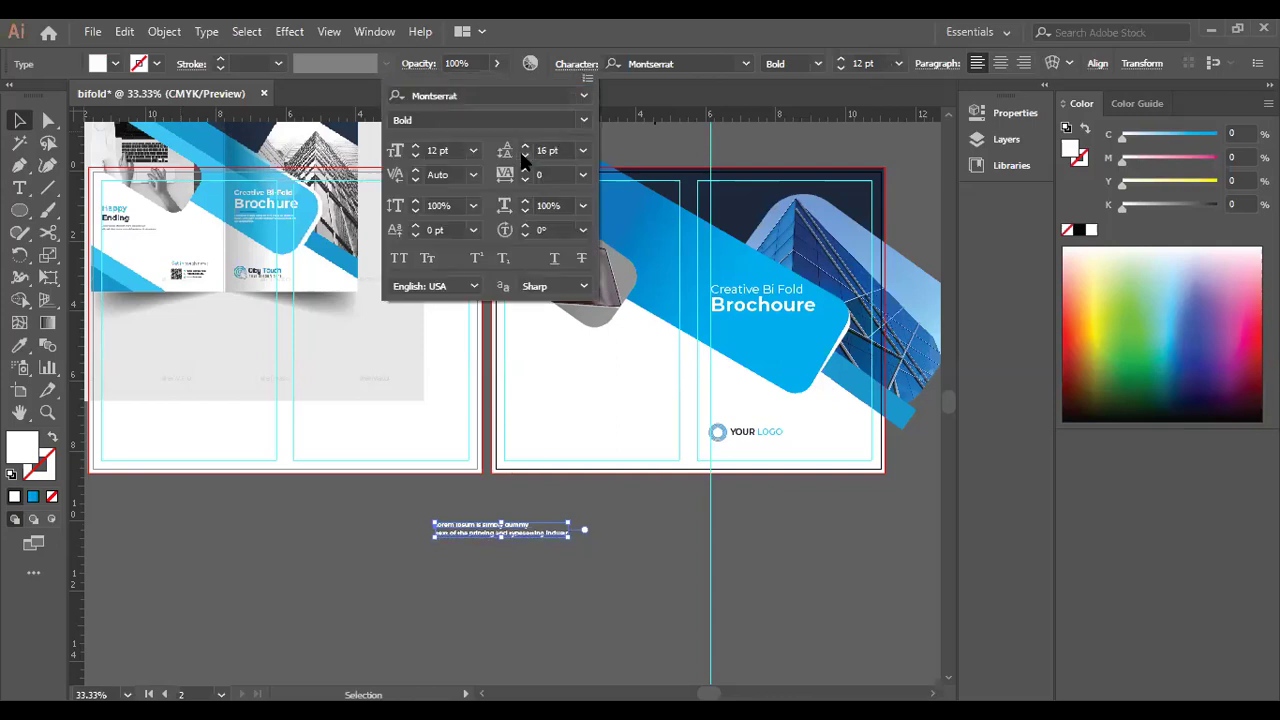
left_click(524, 156)
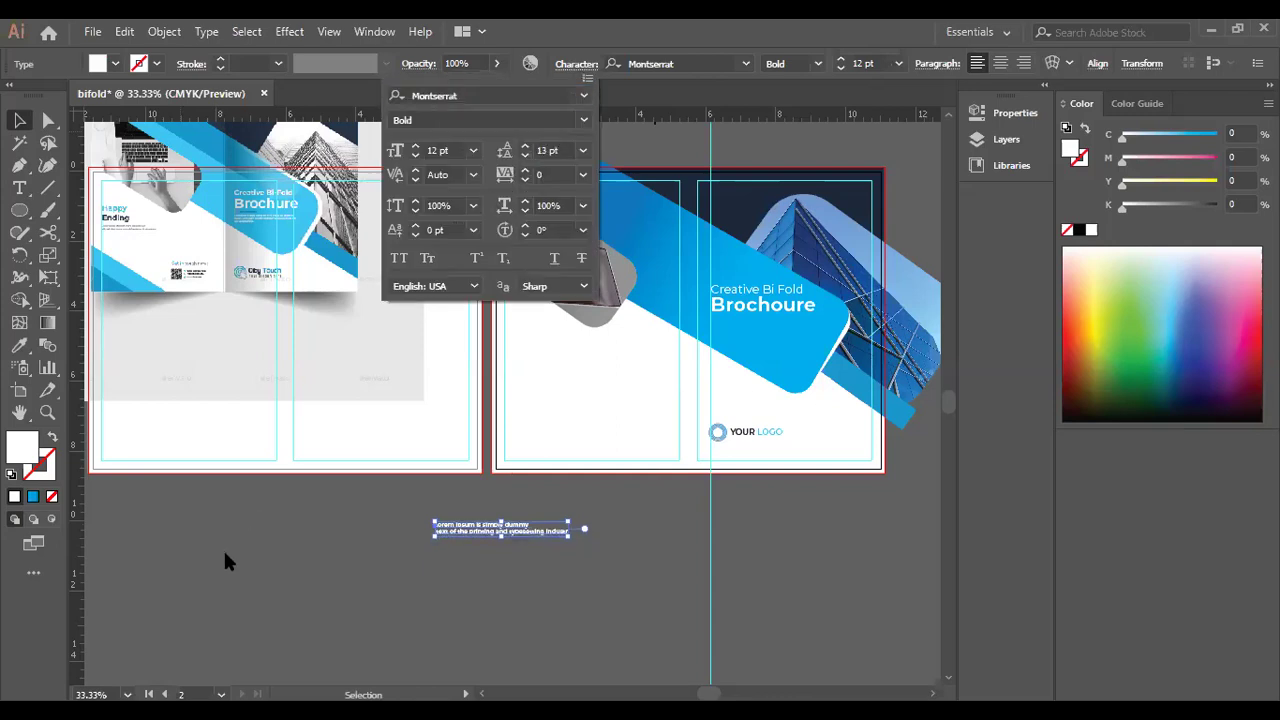
left_click(280, 540)
left_click_drag(441, 532, 718, 324)
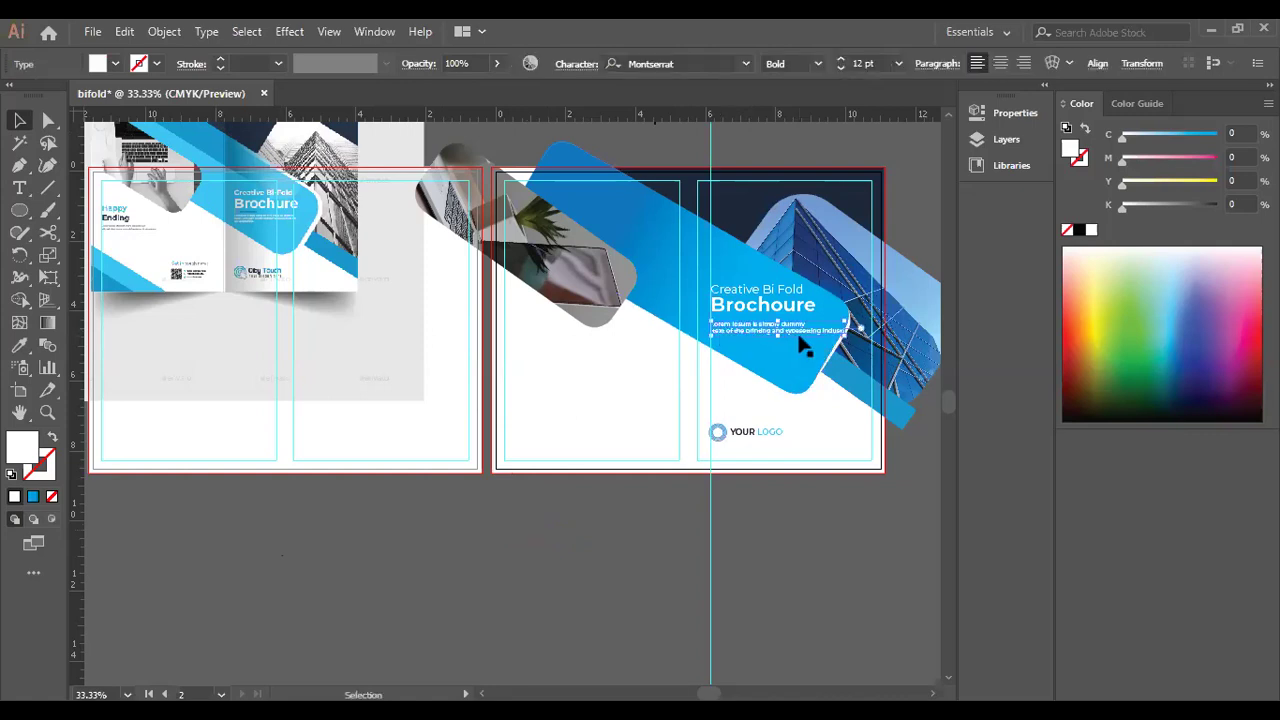
Try small caps and superscript on the Lorem Ipsum text under the title and settle on the subscript style.
left_click(575, 65)
left_click(428, 259)
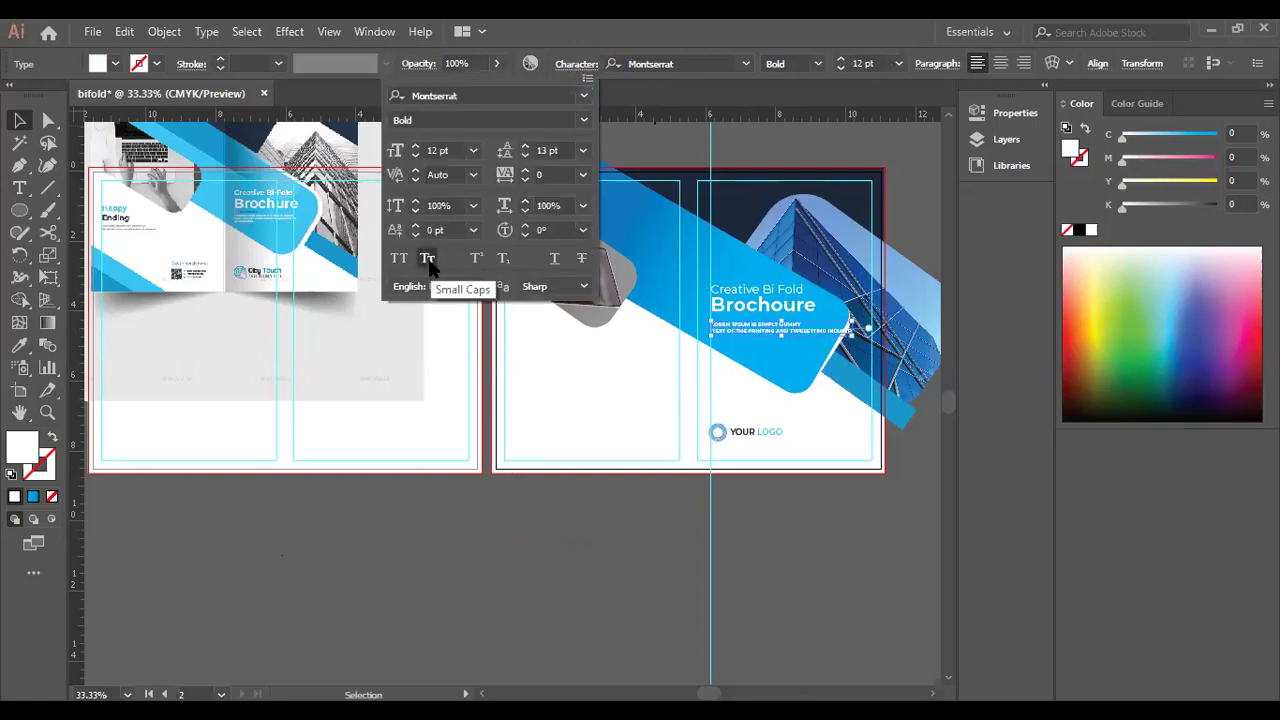
left_click(428, 259)
left_click(477, 259)
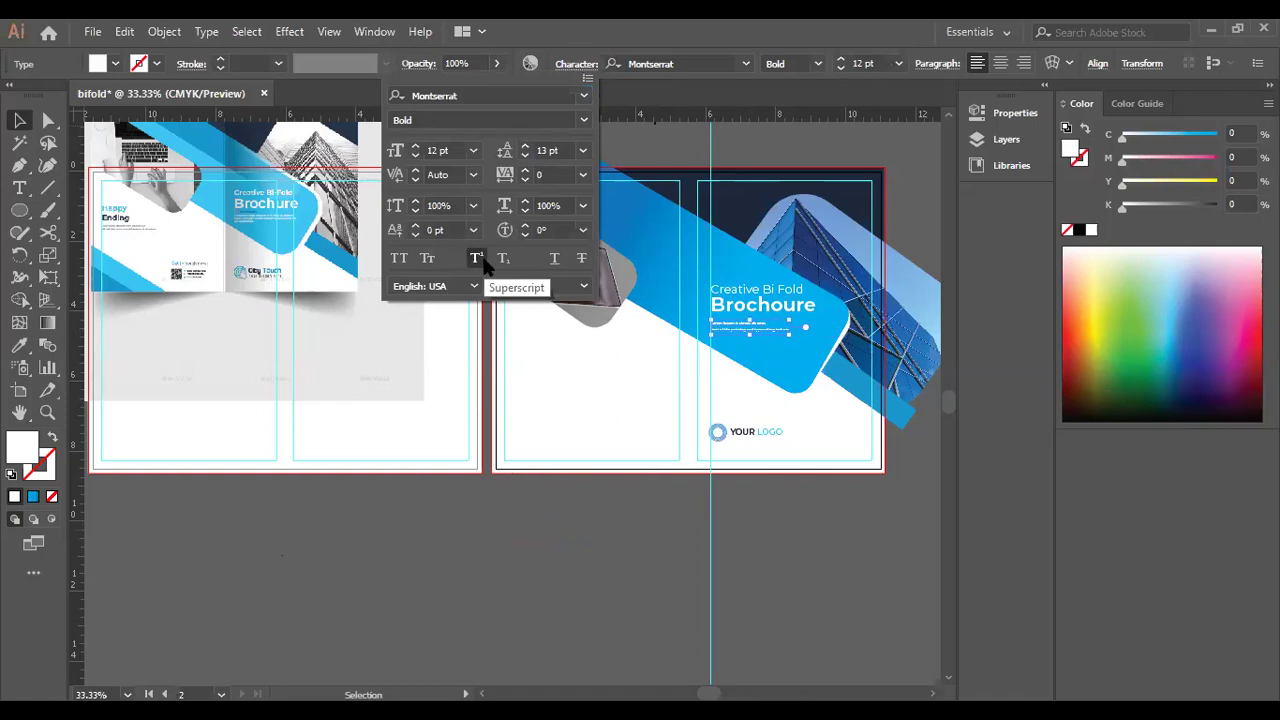
left_click(501, 259)
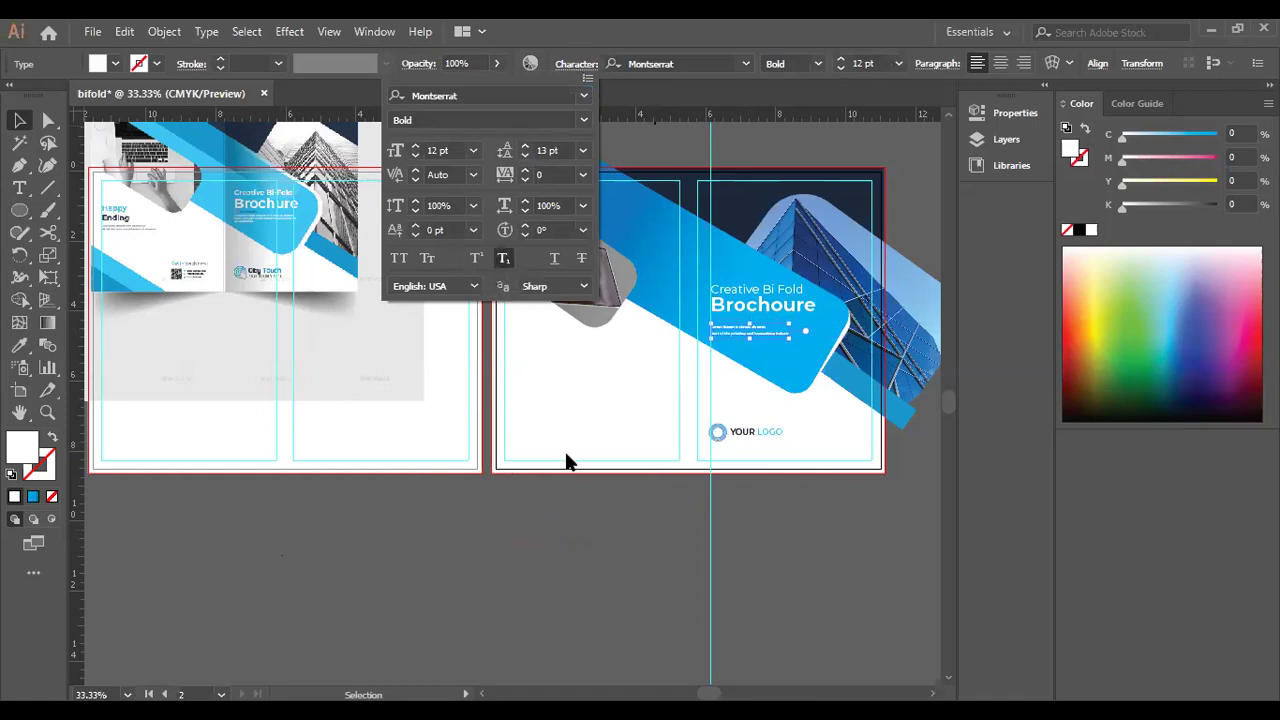
left_click(603, 518)
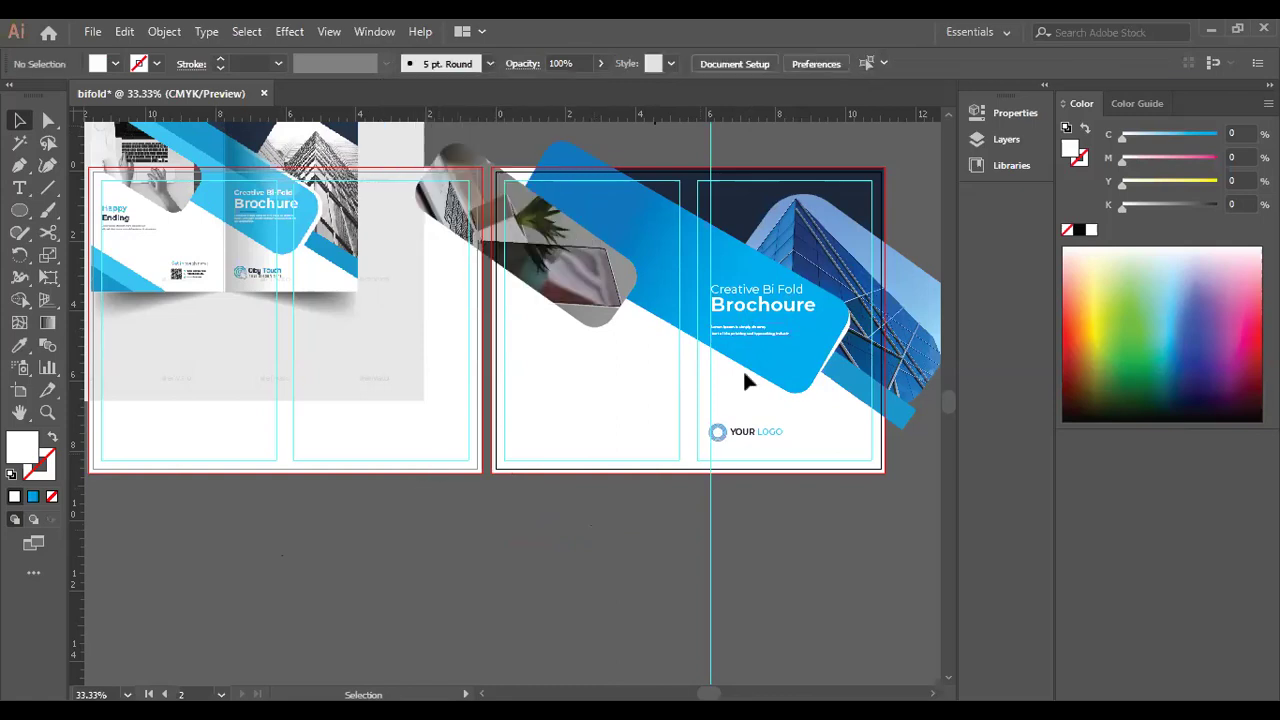
left_click(742, 332)
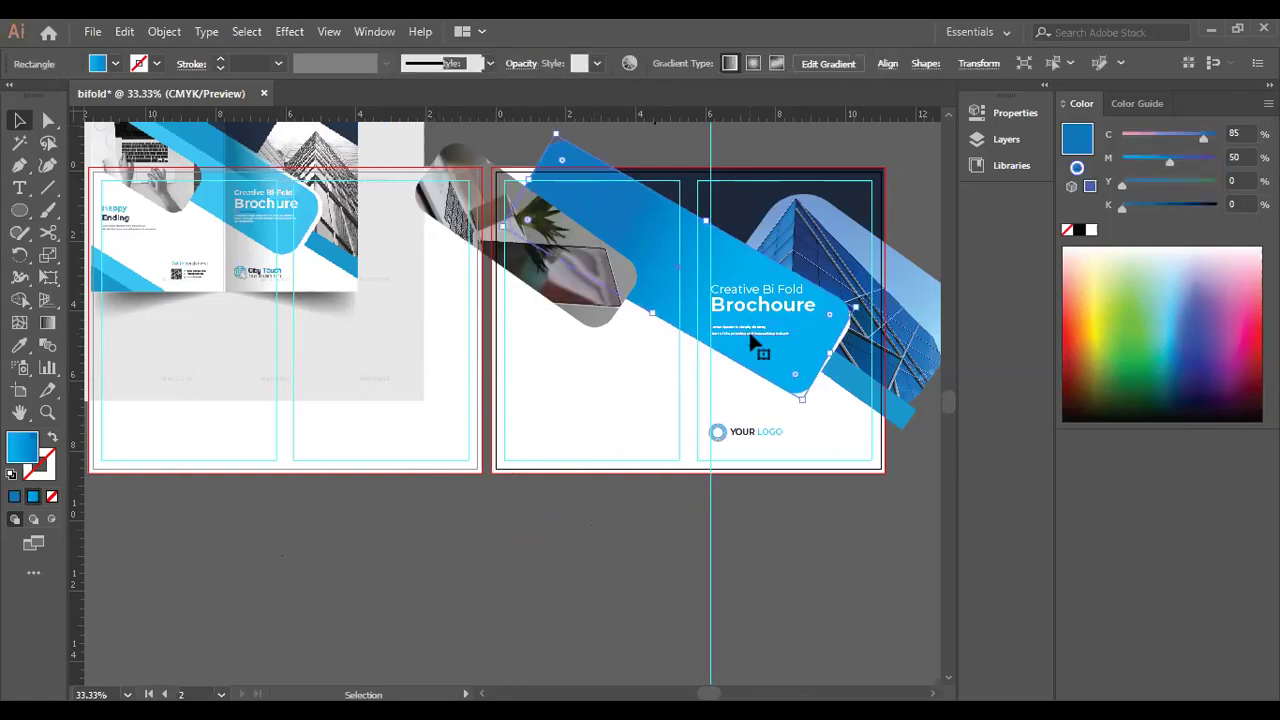
left_click(748, 330)
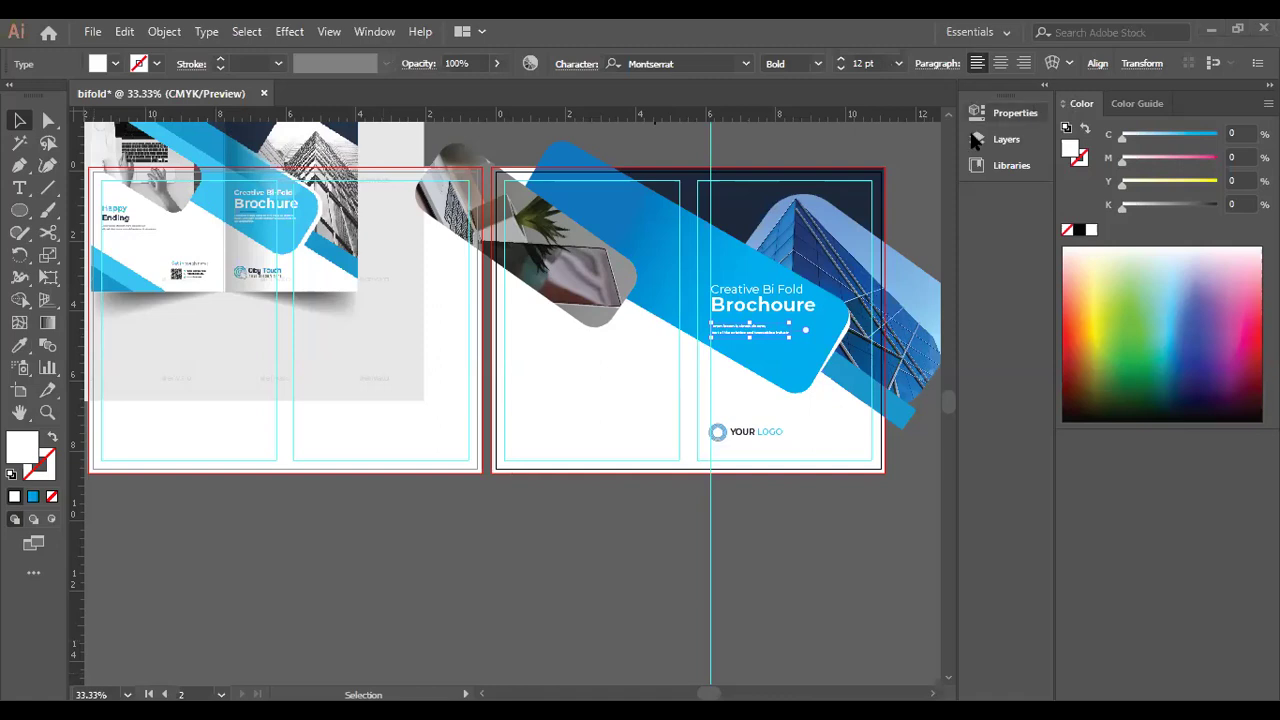
Draw a thin underline rectangle below "Brochoure" starting at the guide and fill it with the cover's dark navy using the Eyedropper.
left_click(22, 211)
left_click_drag(710, 316, 741, 316)
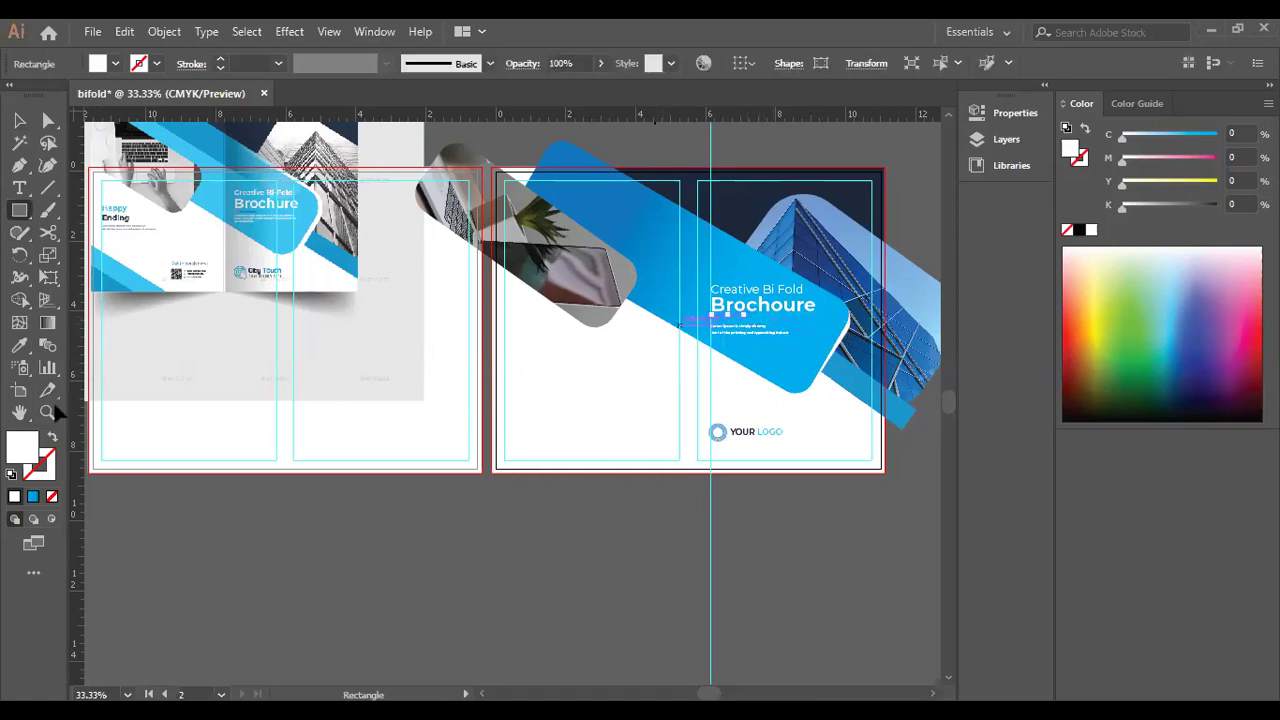
left_click(19, 344)
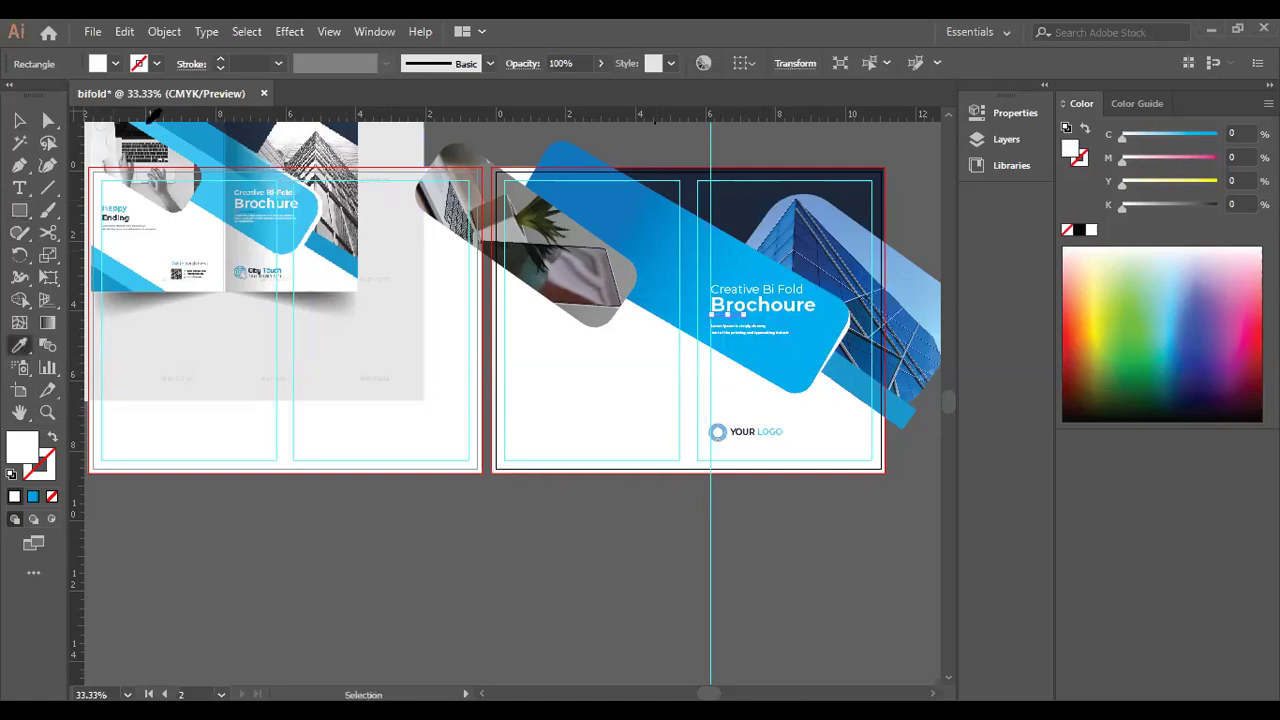
left_click(752, 194)
left_click(19, 120)
left_click(568, 497)
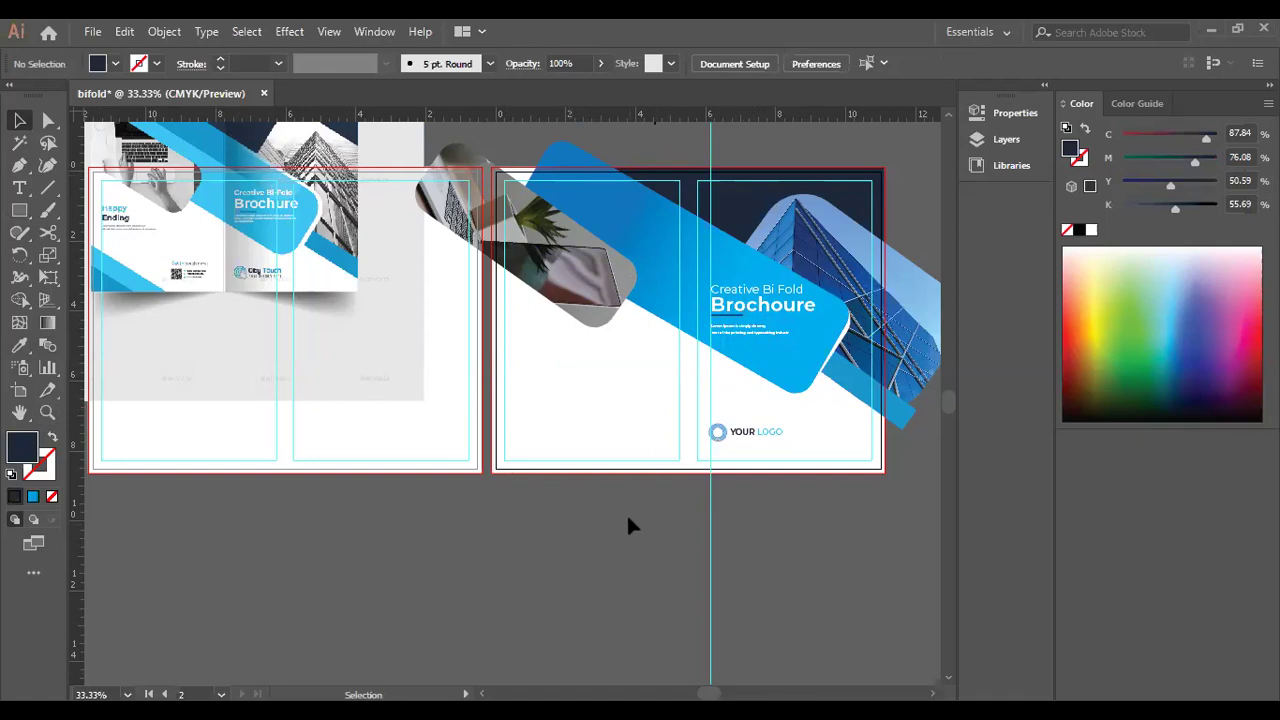
Nudge the Lorem Ipsum text, the thin underline and the title slightly down on the blue bar.
left_click(735, 316)
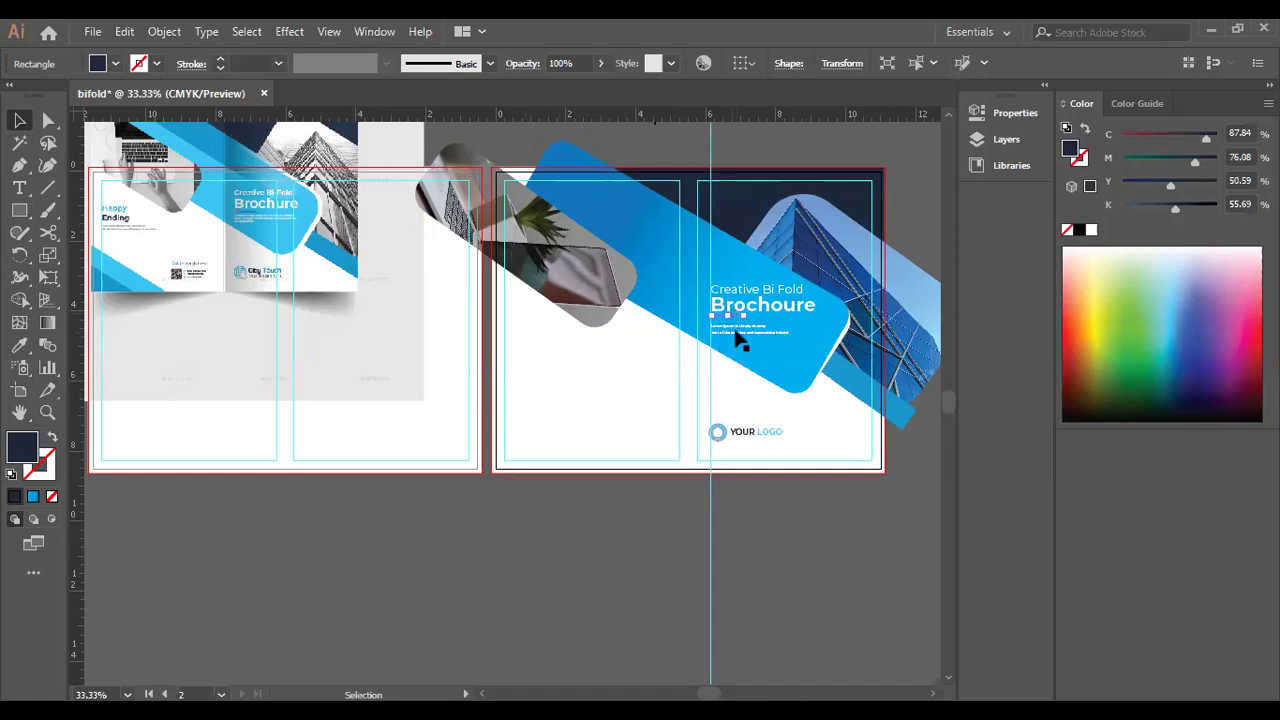
left_click(744, 574)
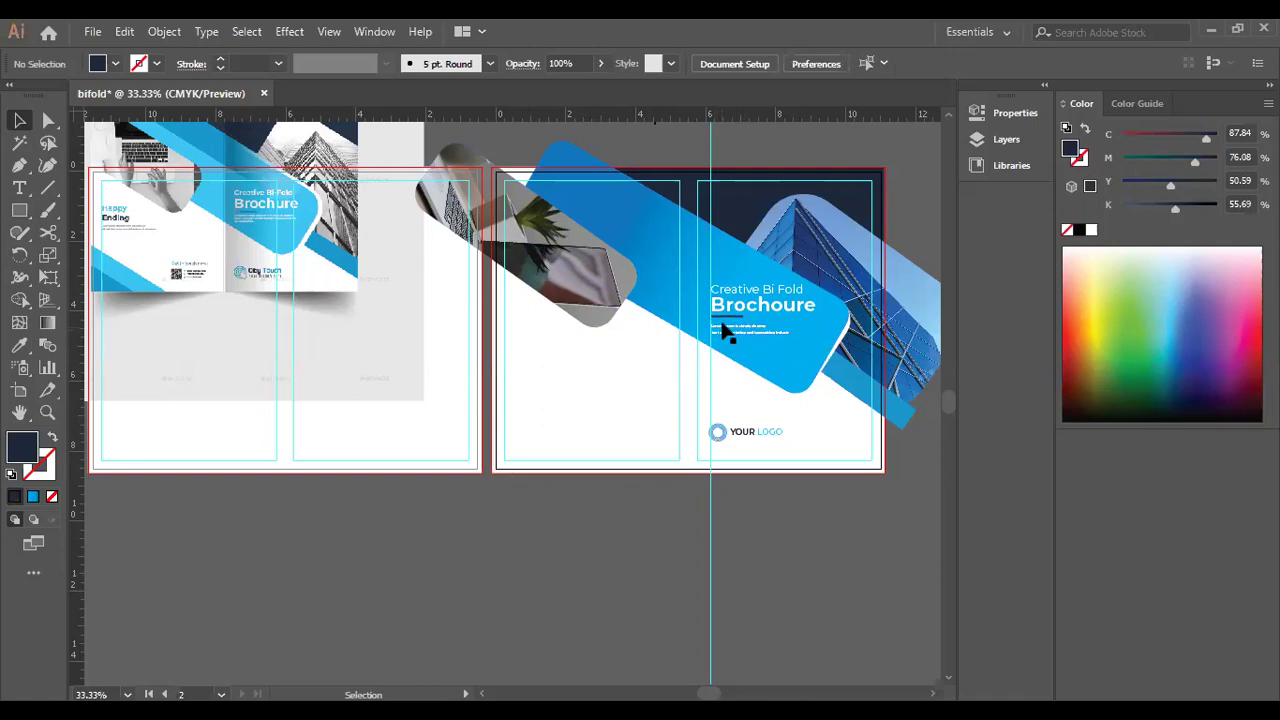
left_click(728, 321)
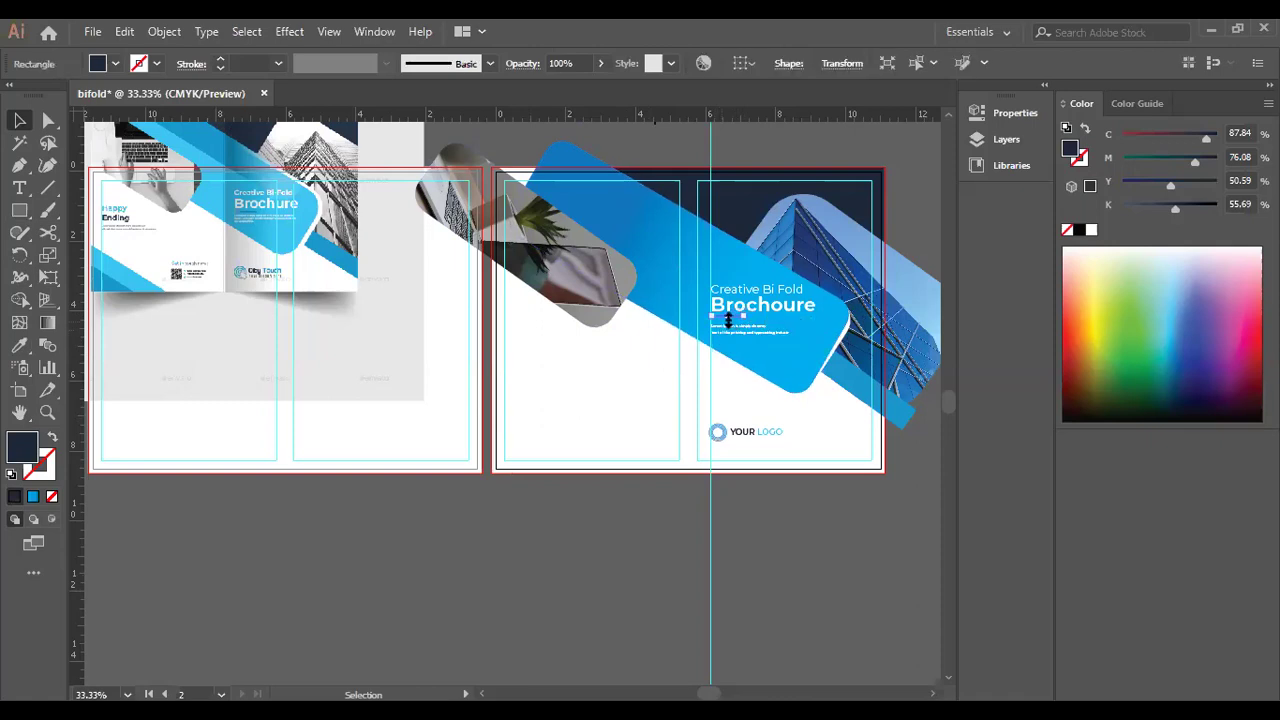
left_click(648, 478)
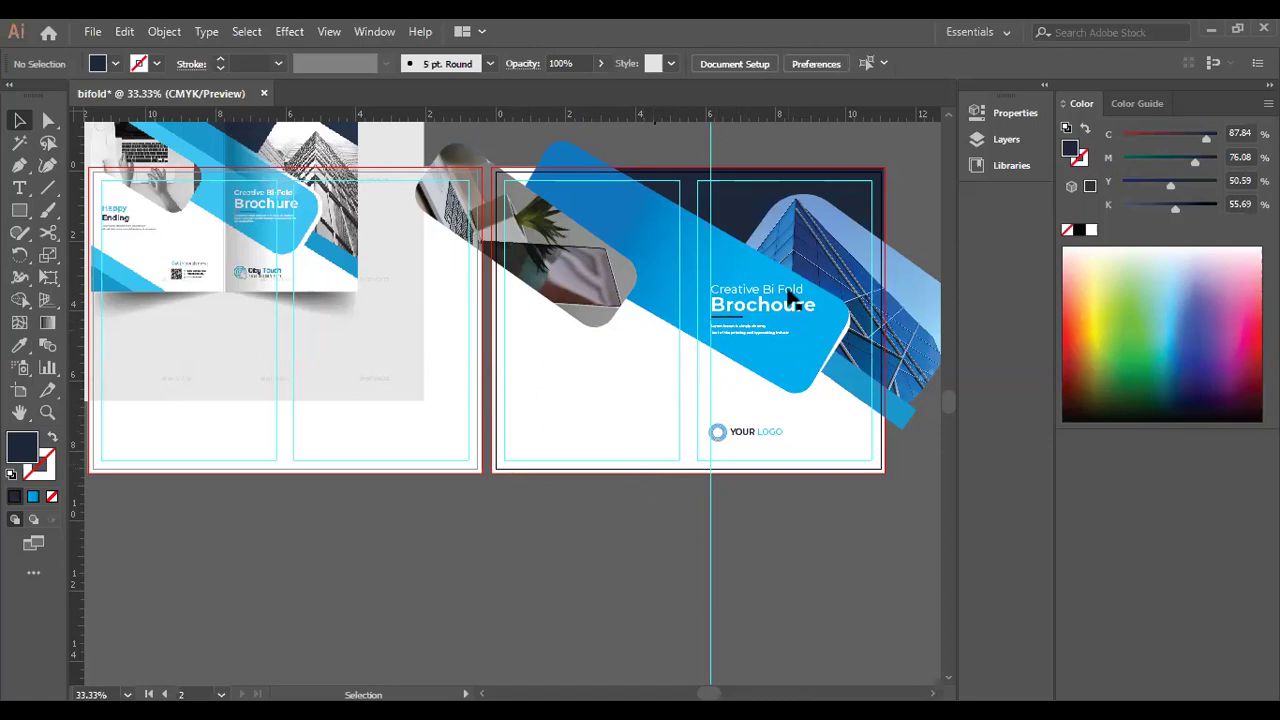
left_click(743, 336)
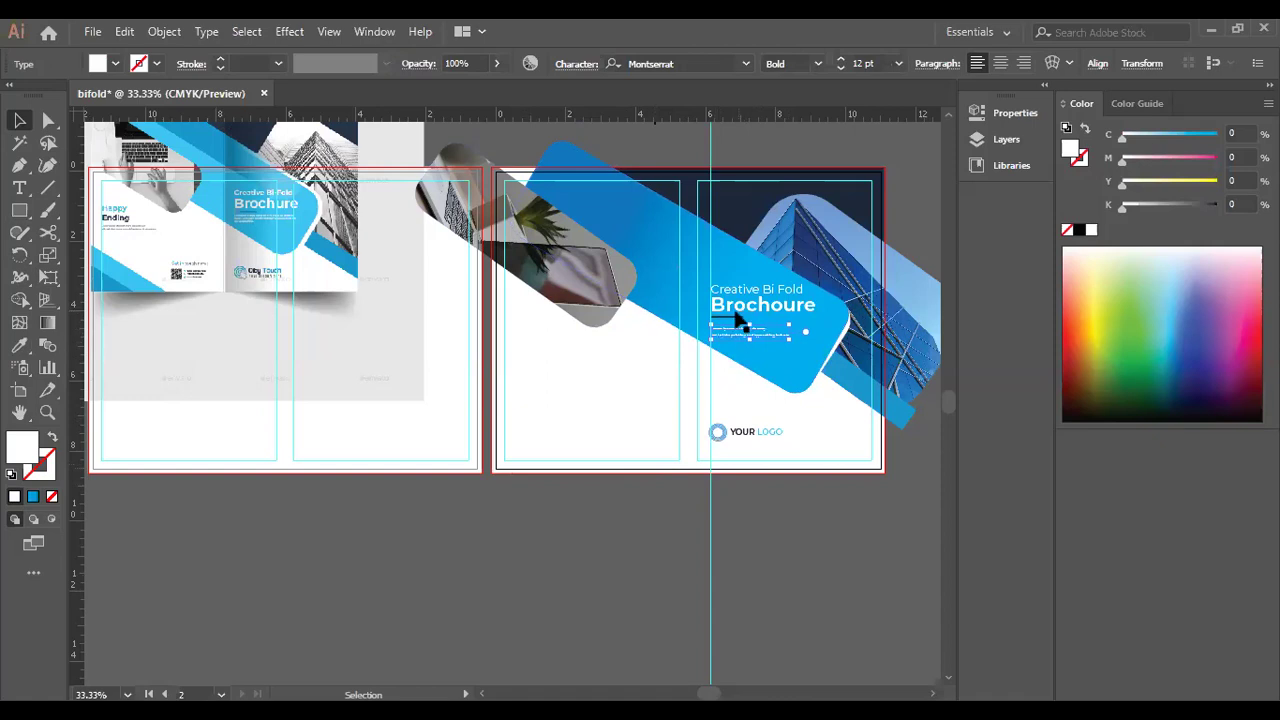
left_click(725, 315)
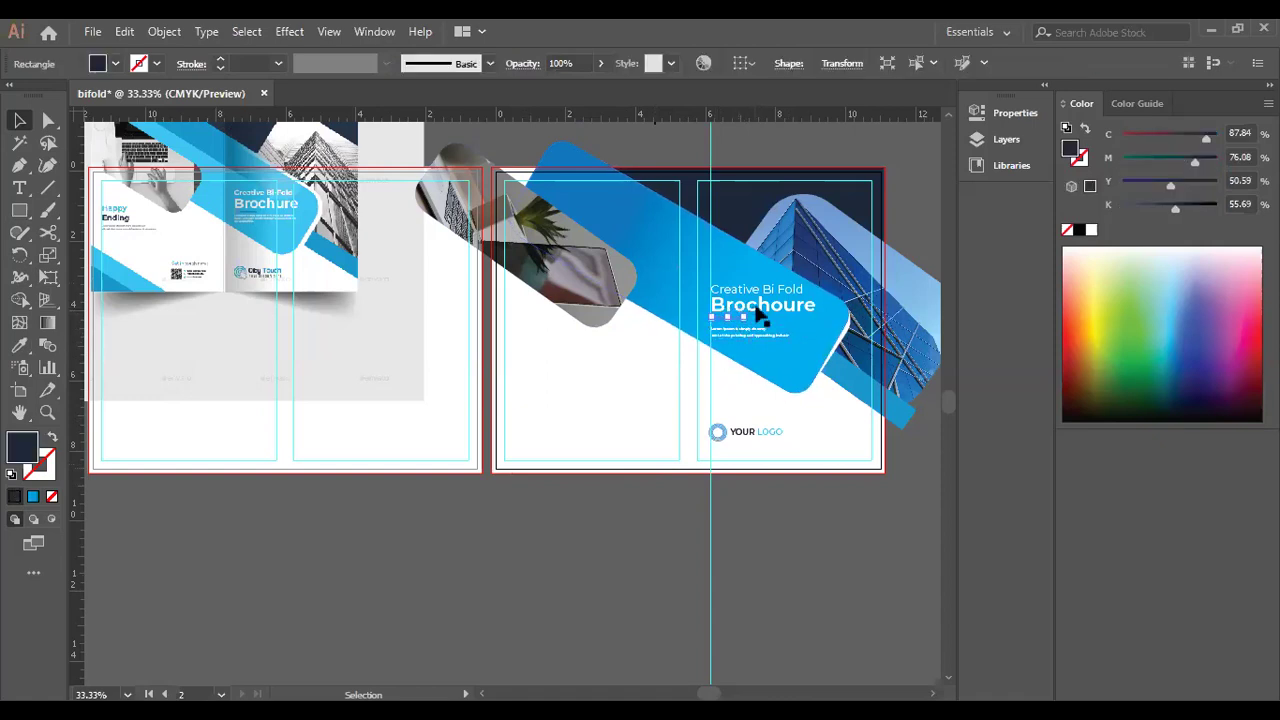
left_click(762, 308)
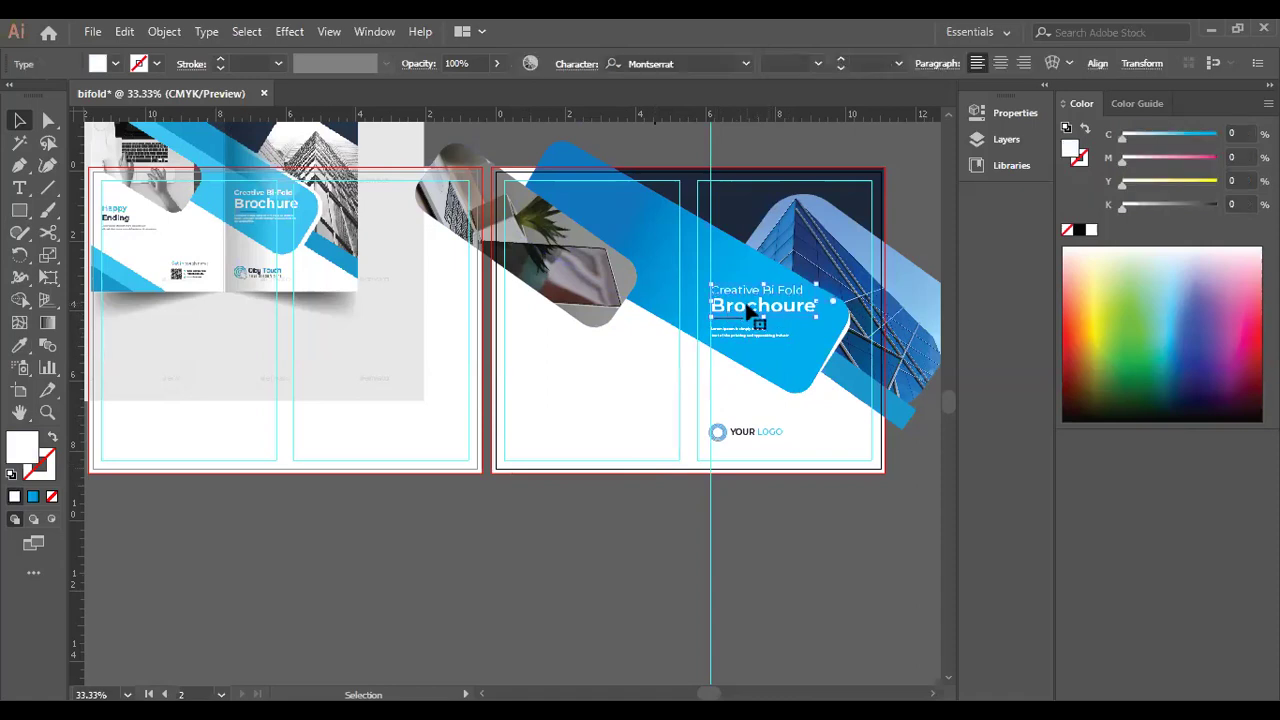
left_click(670, 505)
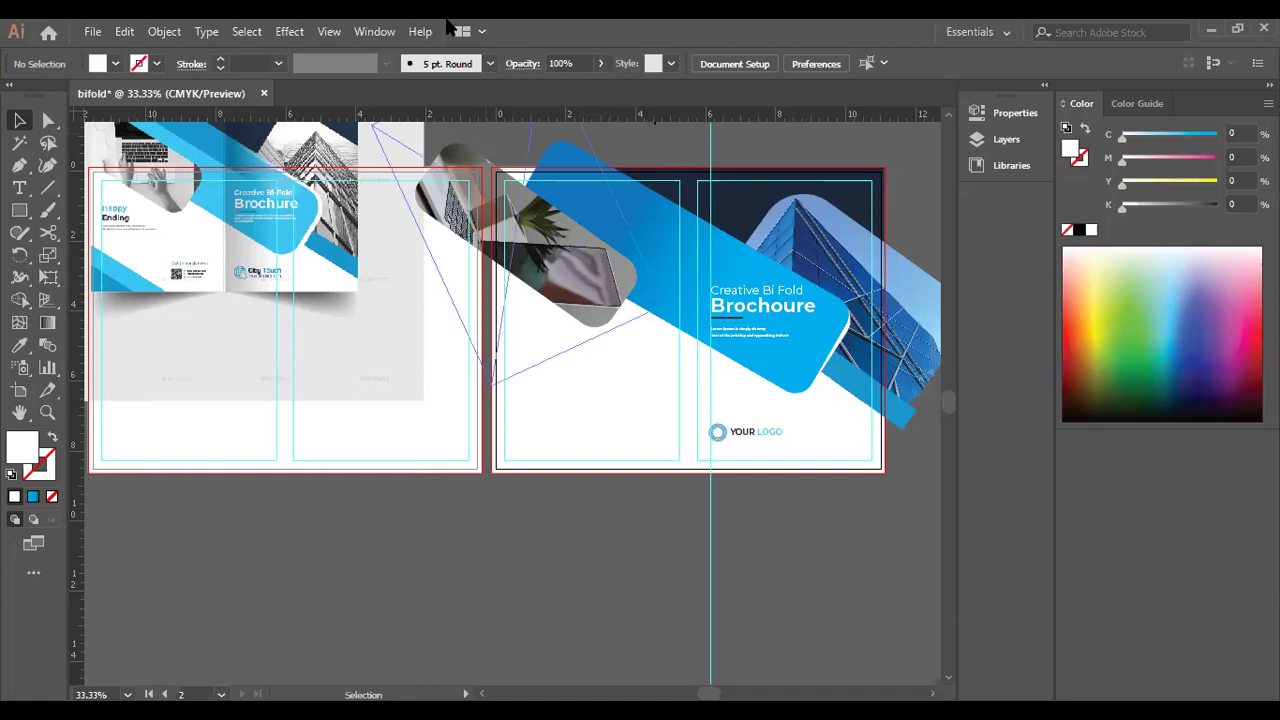
Widen the gap above the Lorem Ipsum text by lowering it further, and shift the underline and title down a touch.
left_click(755, 331)
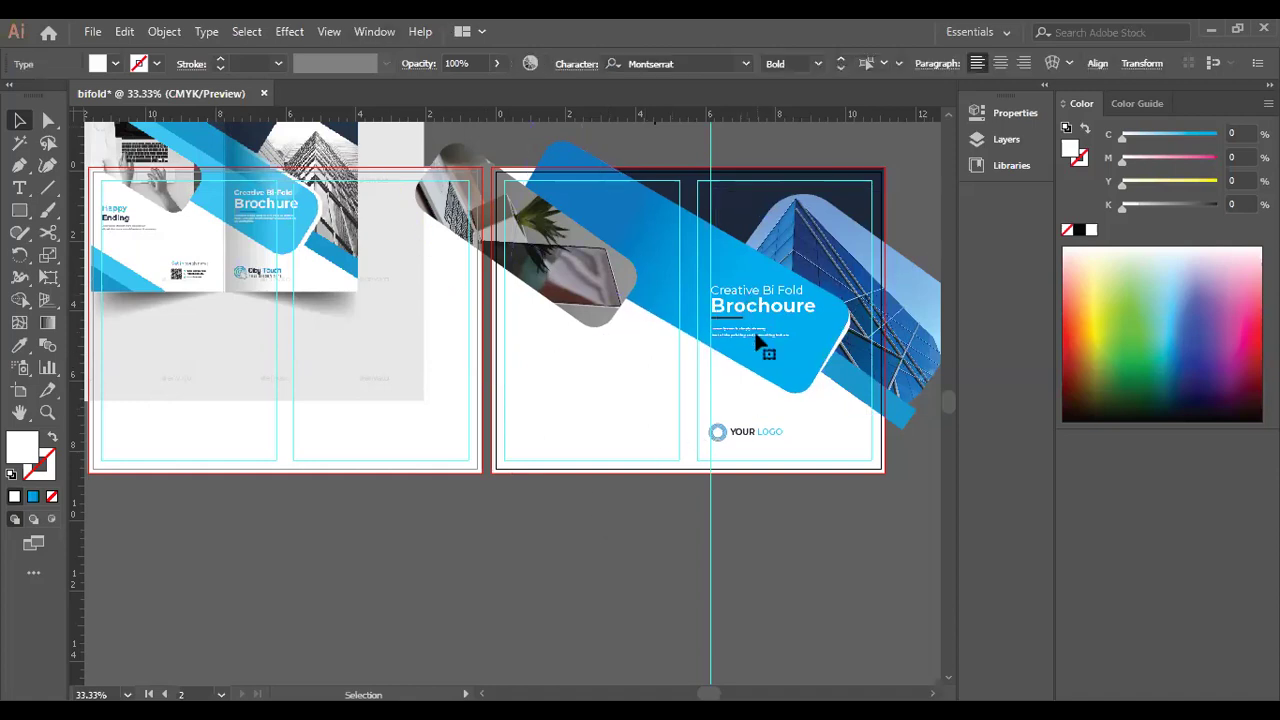
key("Down")
key("Down")
key("Down")
key("Down")
left_click(726, 319)
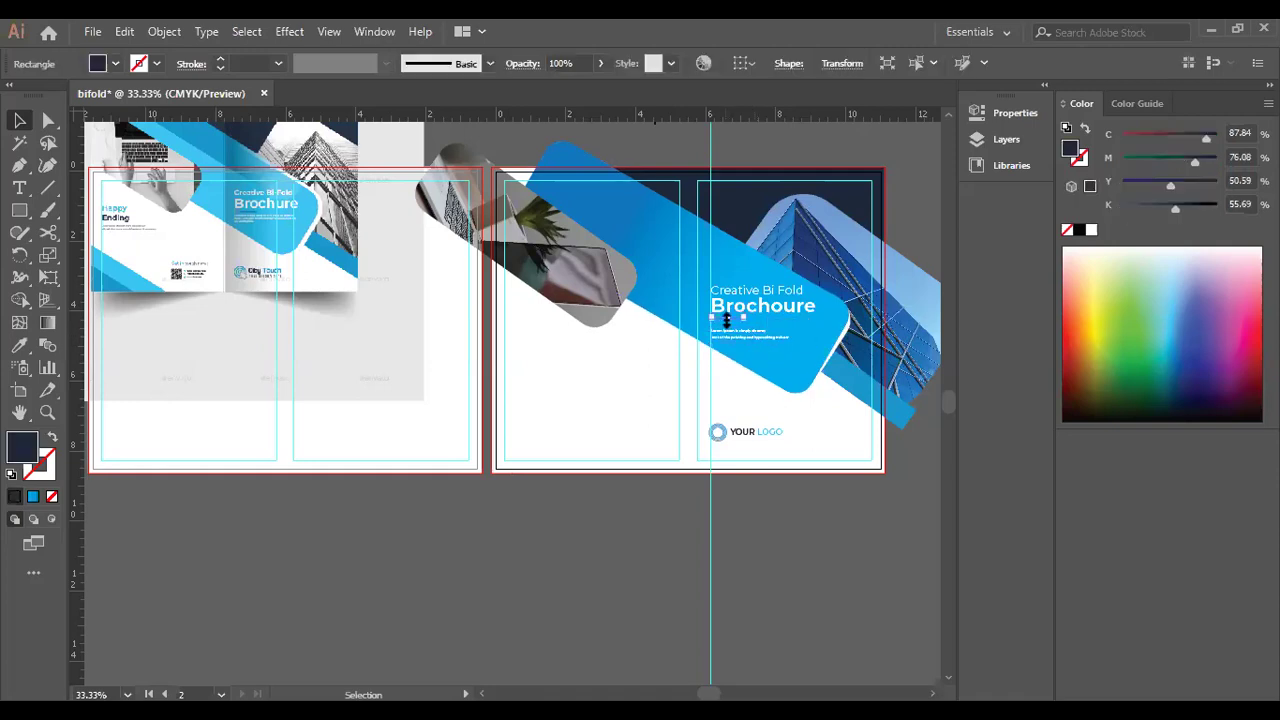
left_click(766, 316)
key("Down")
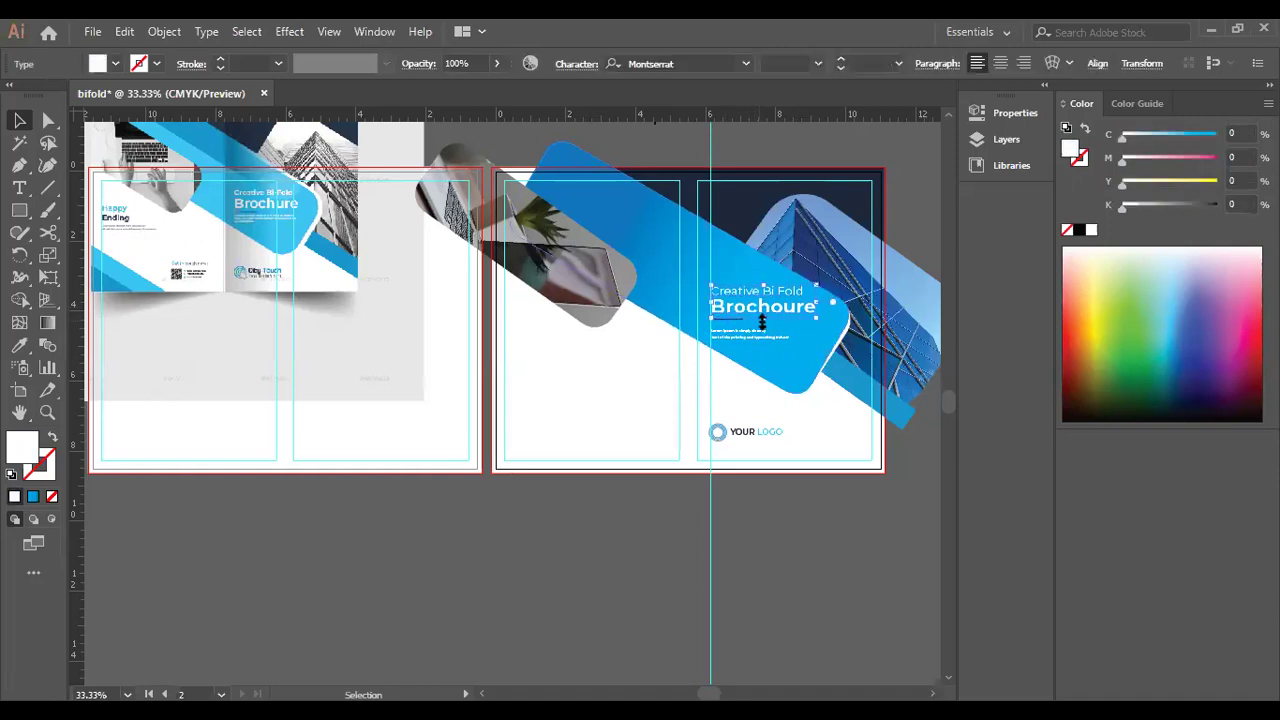
left_click(797, 528)
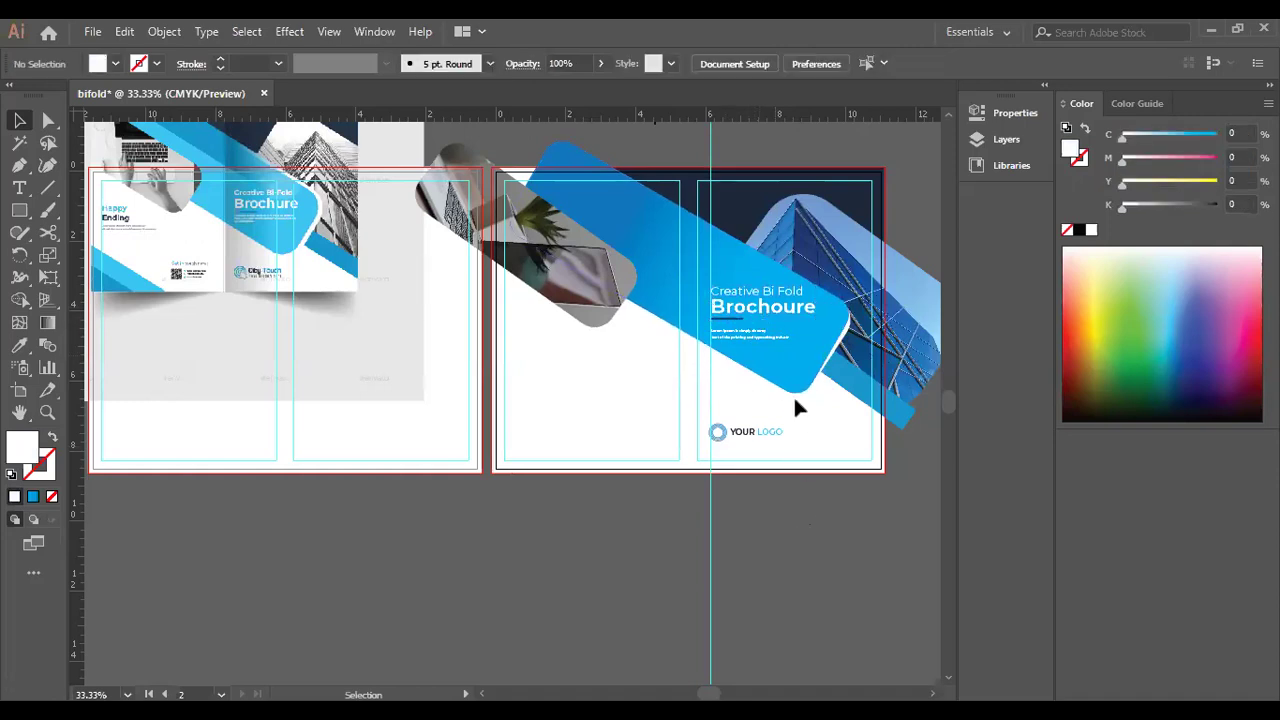
Scale the "Creative Bi Fold Brochoure" title down slightly and move it left back to the vertical guide.
left_click(778, 290)
left_click_drag(816, 306, 814, 302)
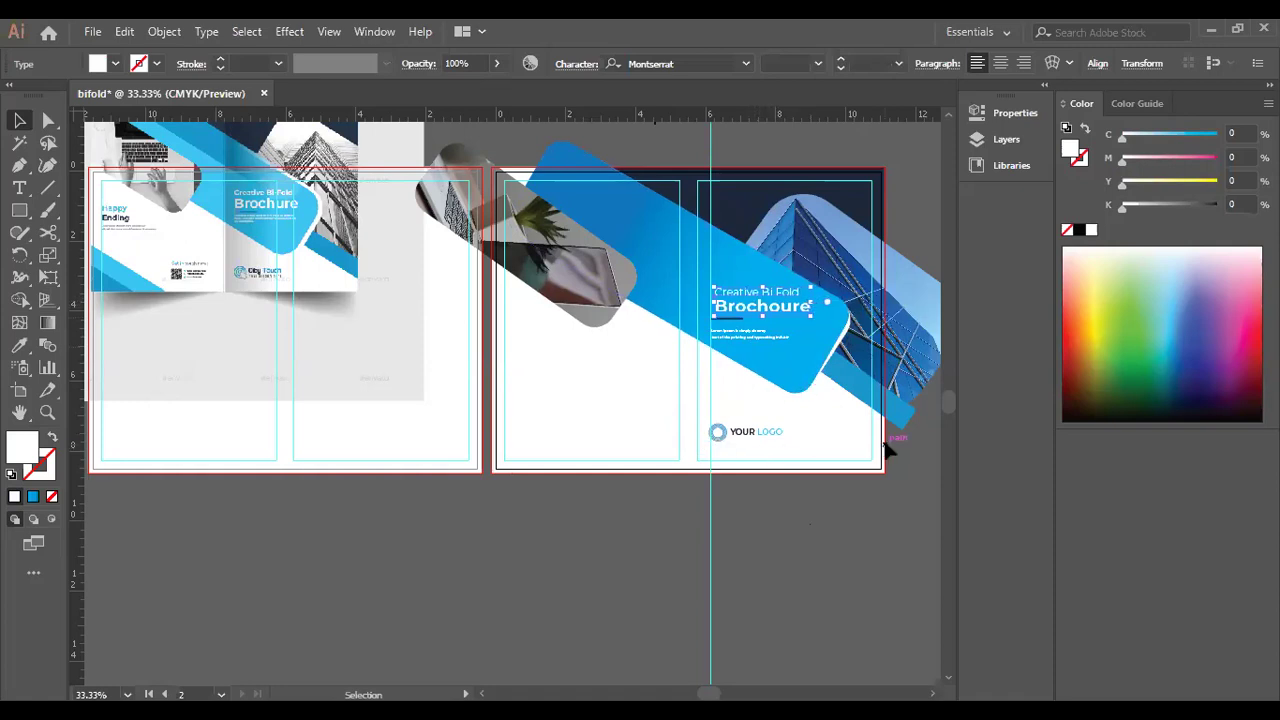
key("Left")
key("Left")
key("Left")
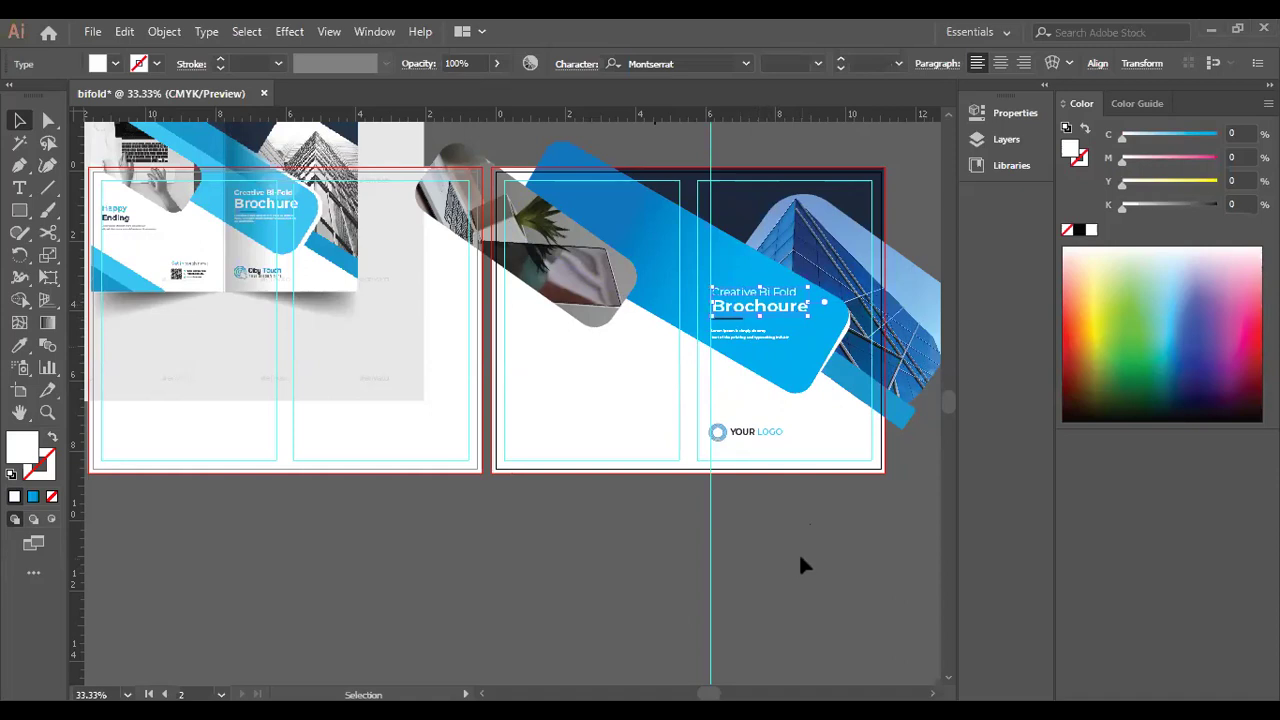
left_click(780, 393)
left_click(19, 165)
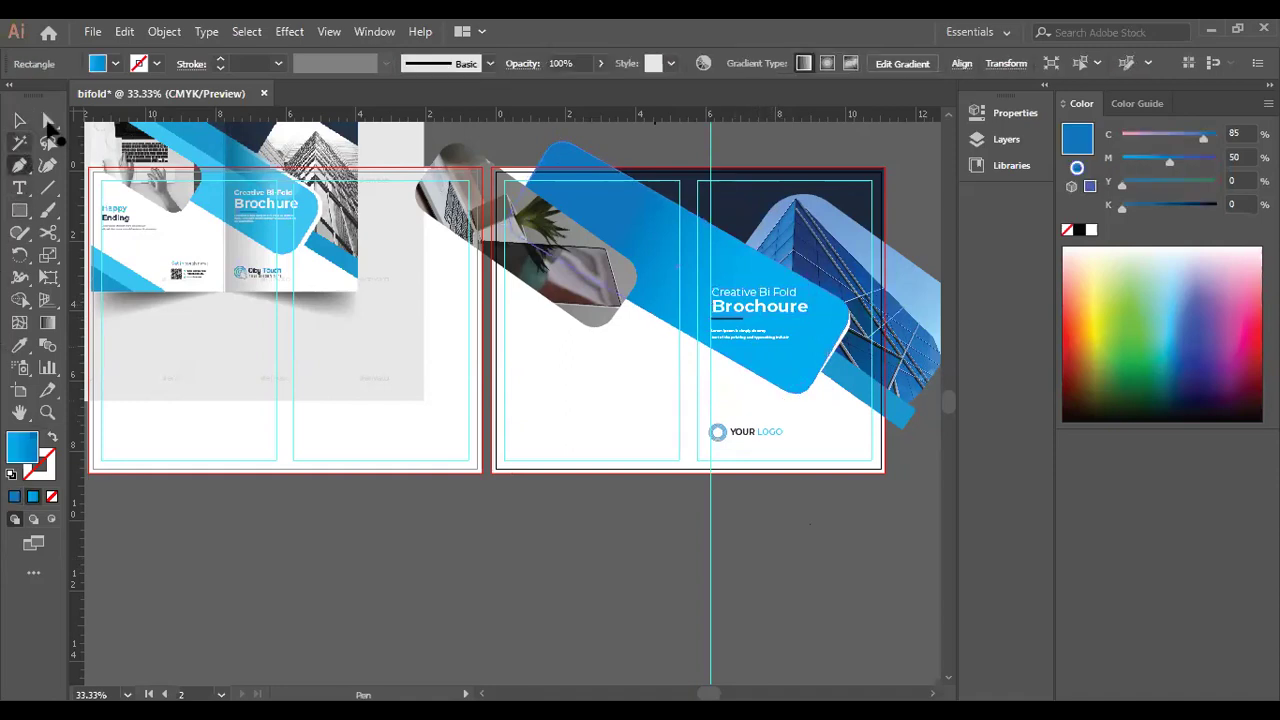
left_click(49, 121)
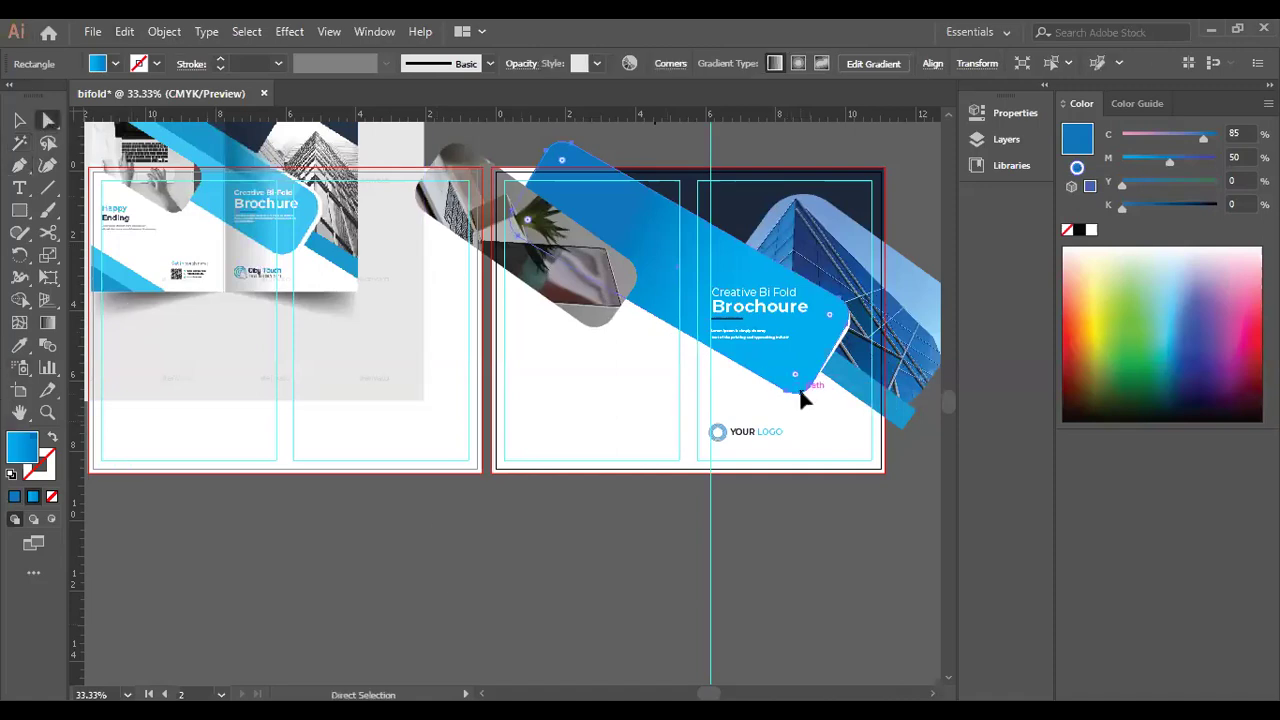
left_click_drag(800, 392, 800, 391)
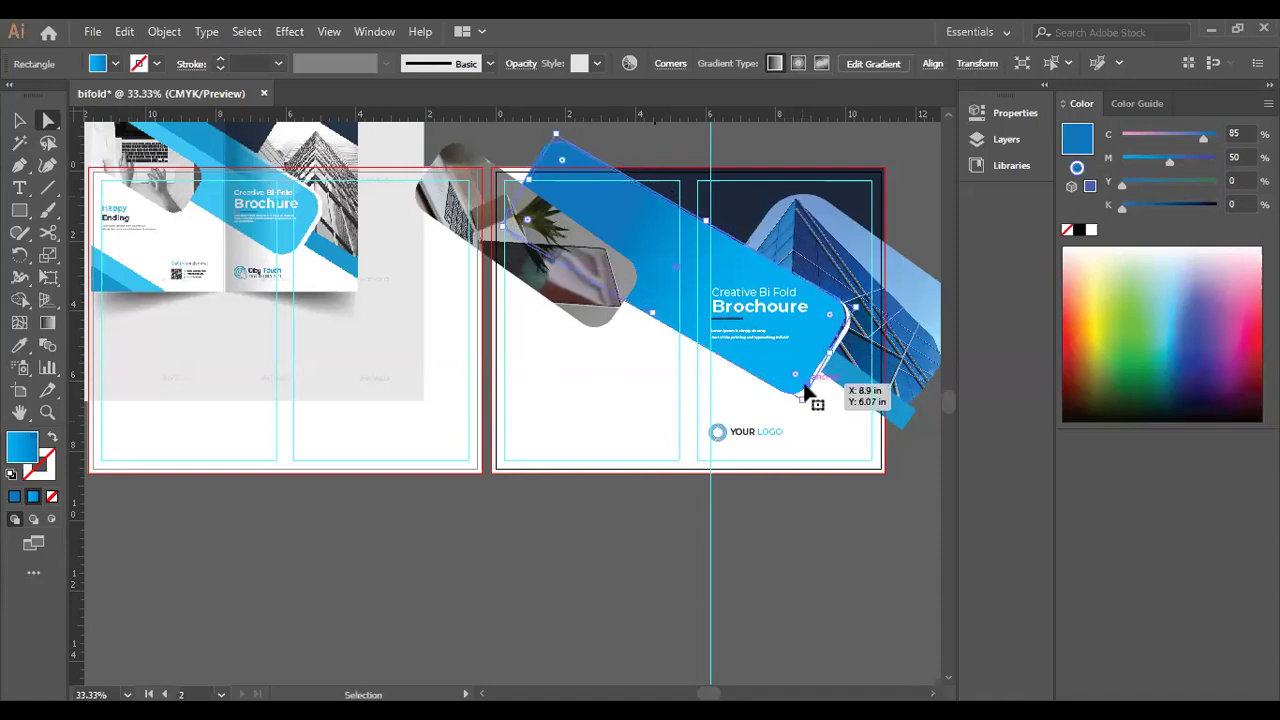
key("ctrl+z")
key("ctrl+z")
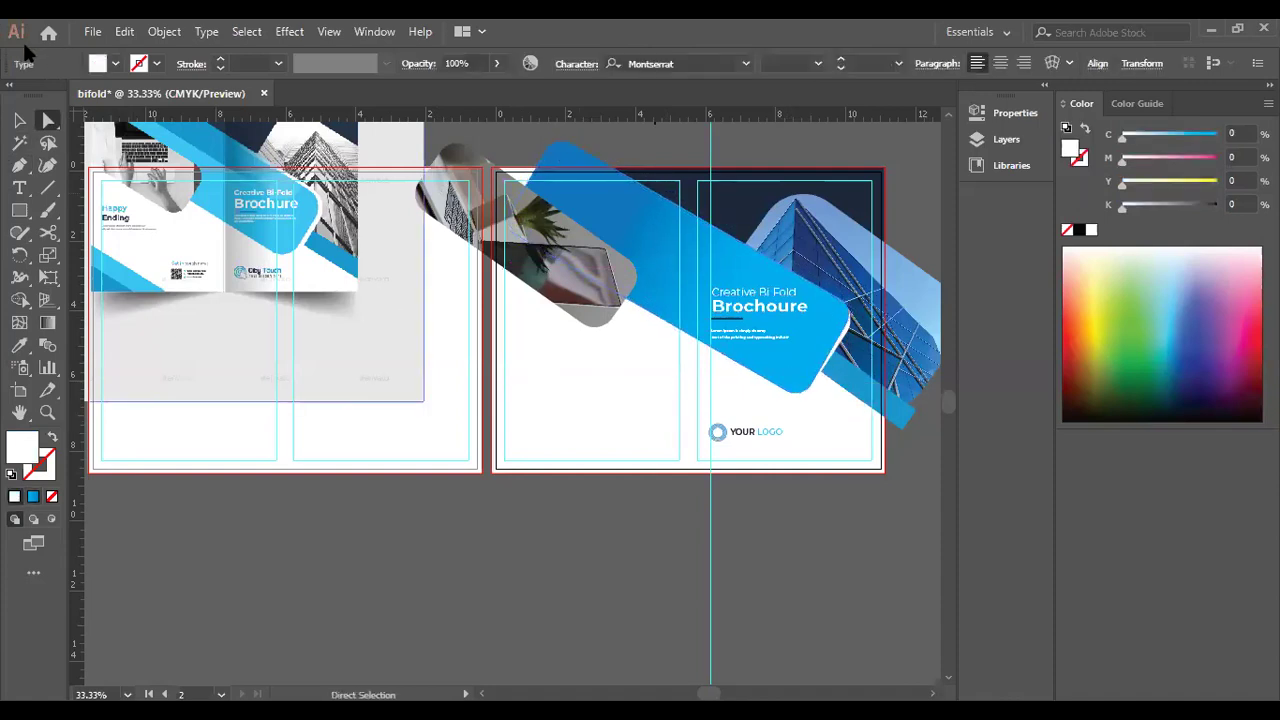
Nudge the "Creative Bi Fold Brochoure" title slightly left to line it up with the vertical guide.
left_click(19, 120)
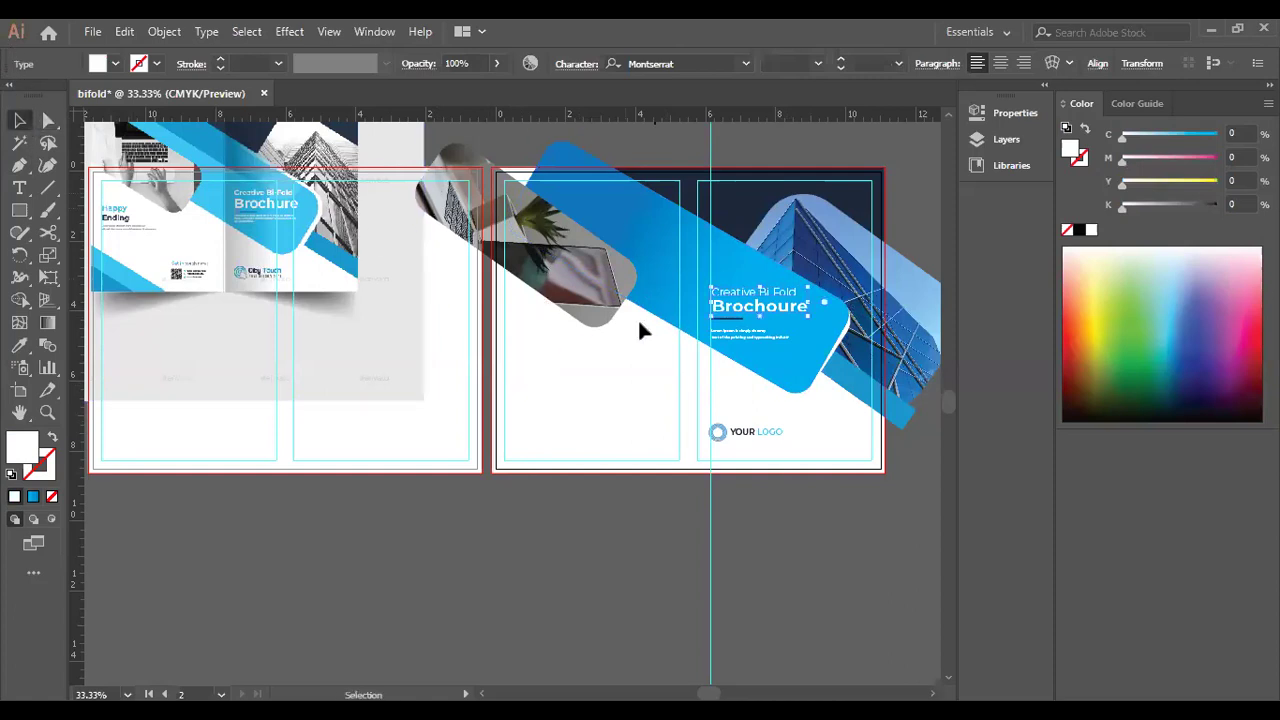
left_click(672, 577)
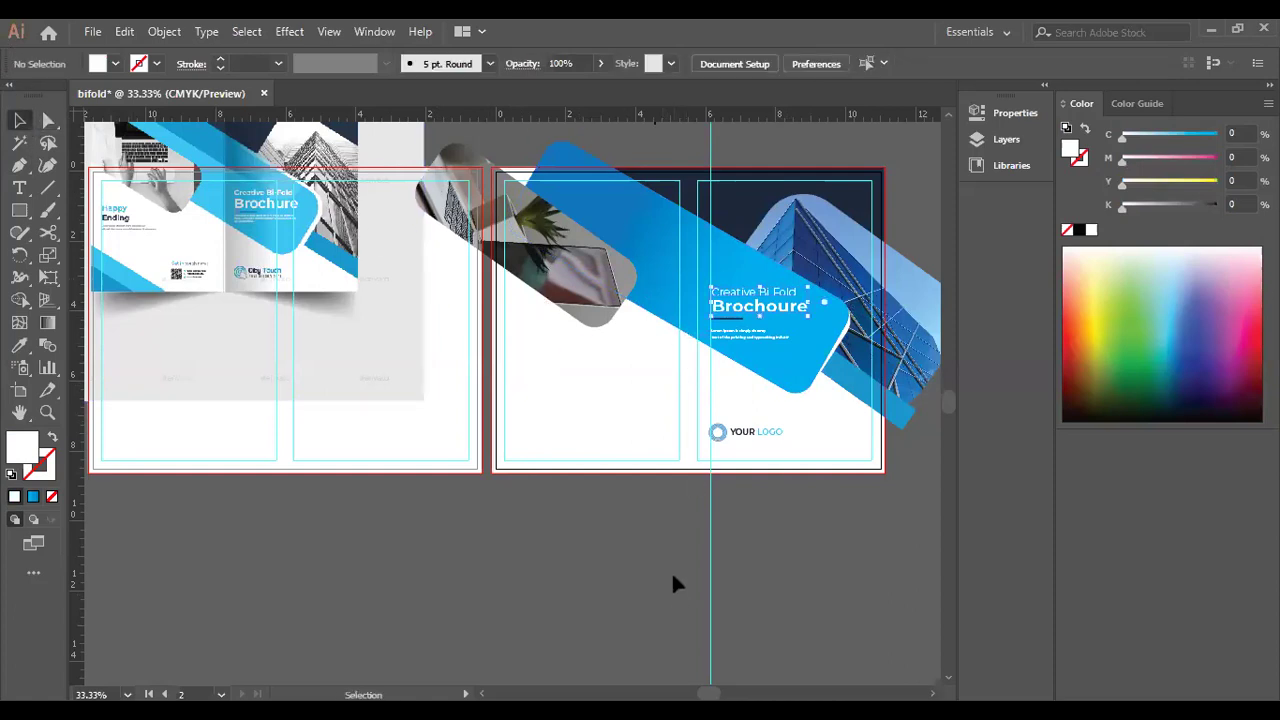
left_click(775, 315)
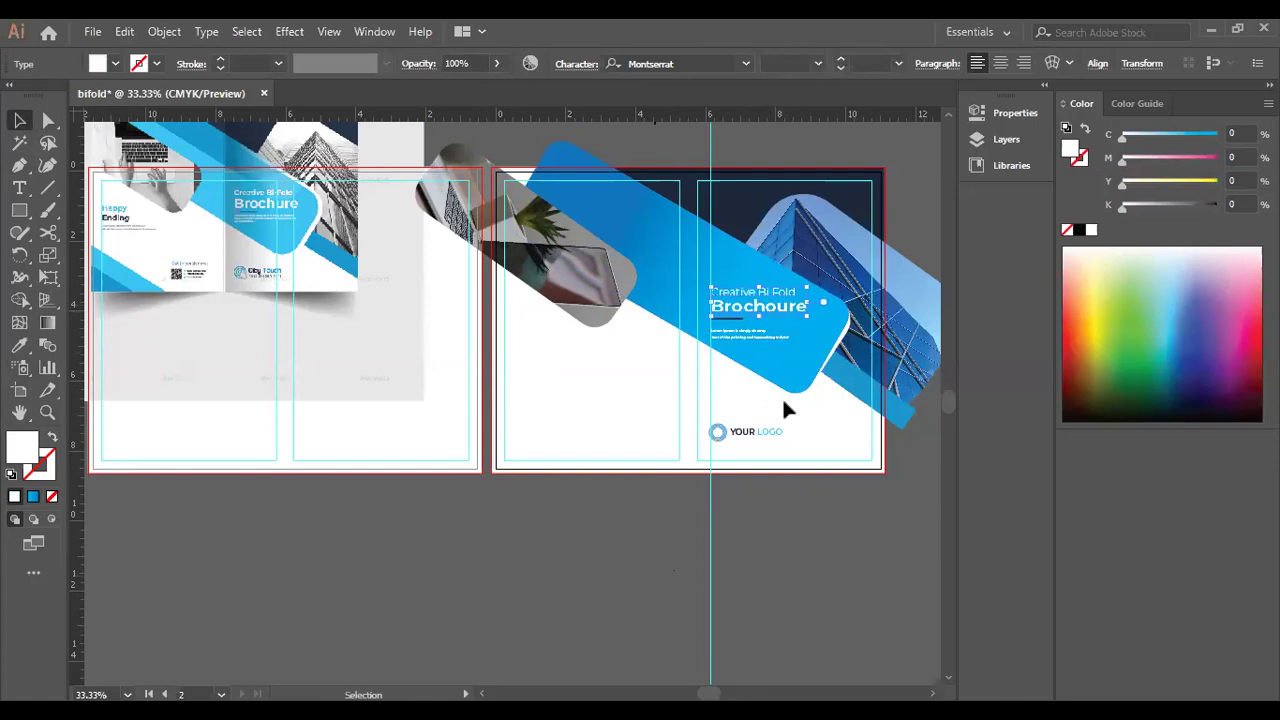
left_click(761, 524)
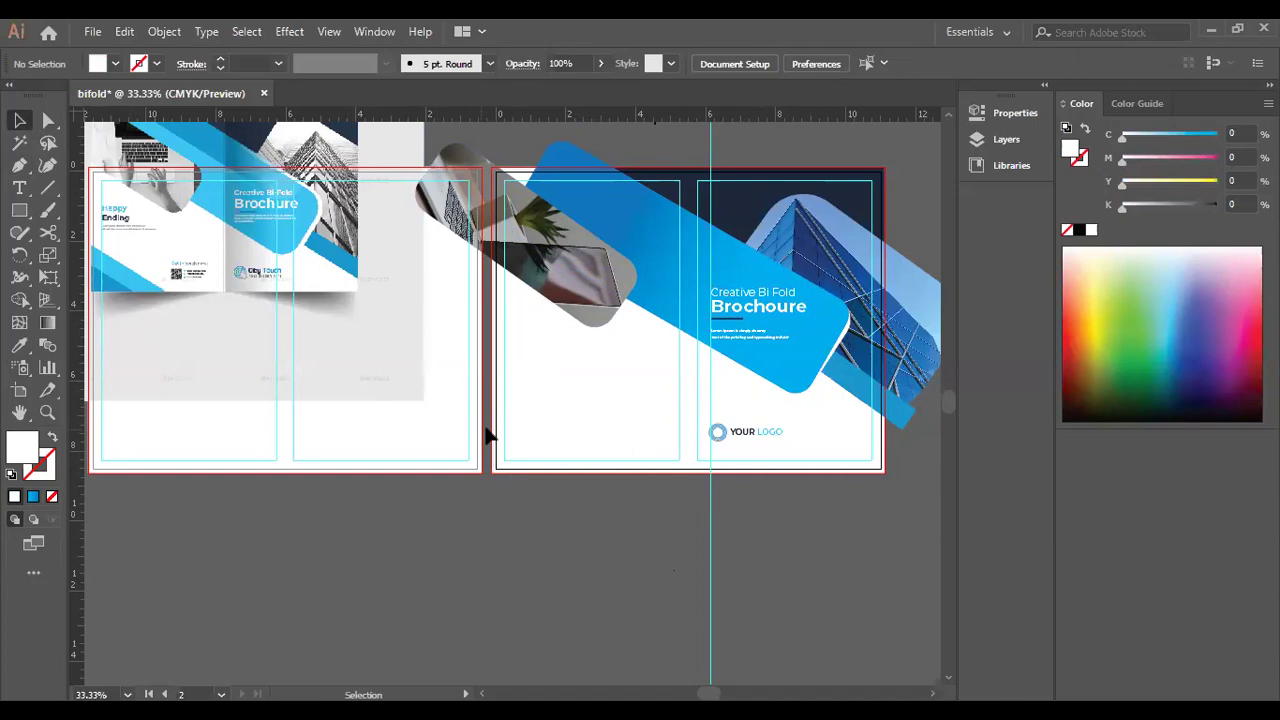
Draw a dark blue (C100 M100 Y0 K0) rectangle about 6.56 × 3.19 in below the artboards and move it beneath the cover artboard.
key("m")
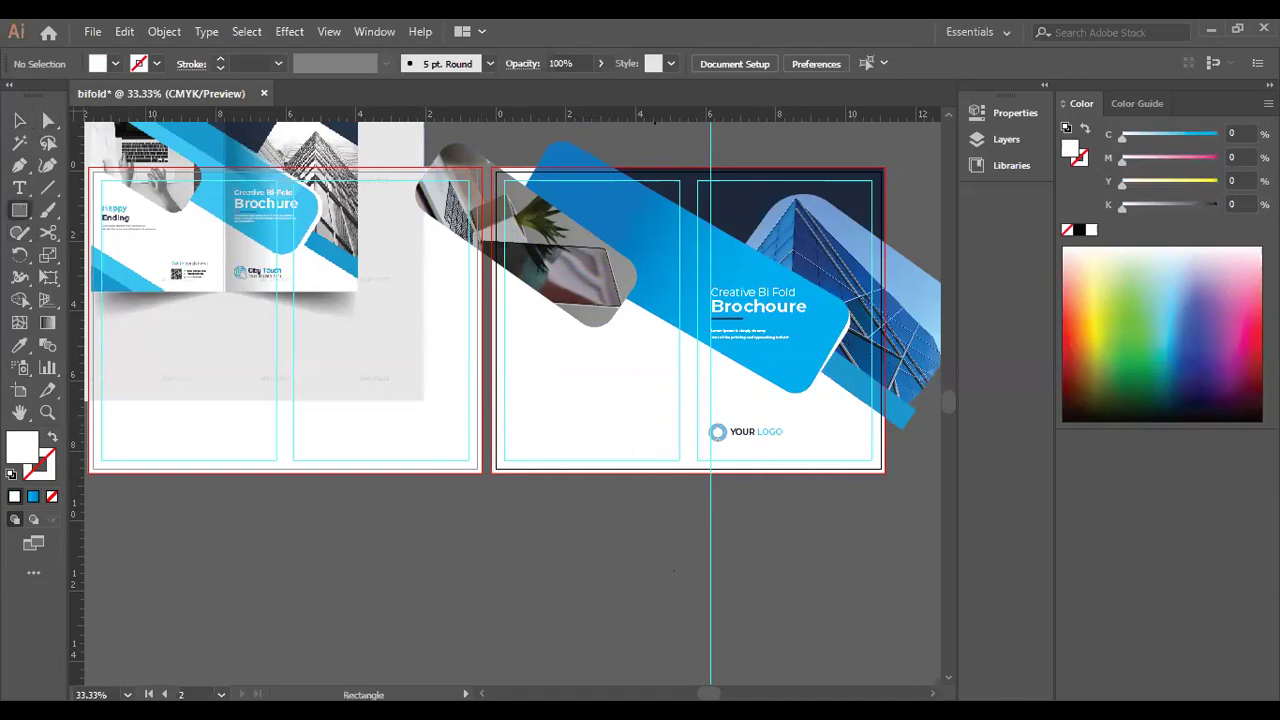
left_click_drag(397, 549, 627, 661)
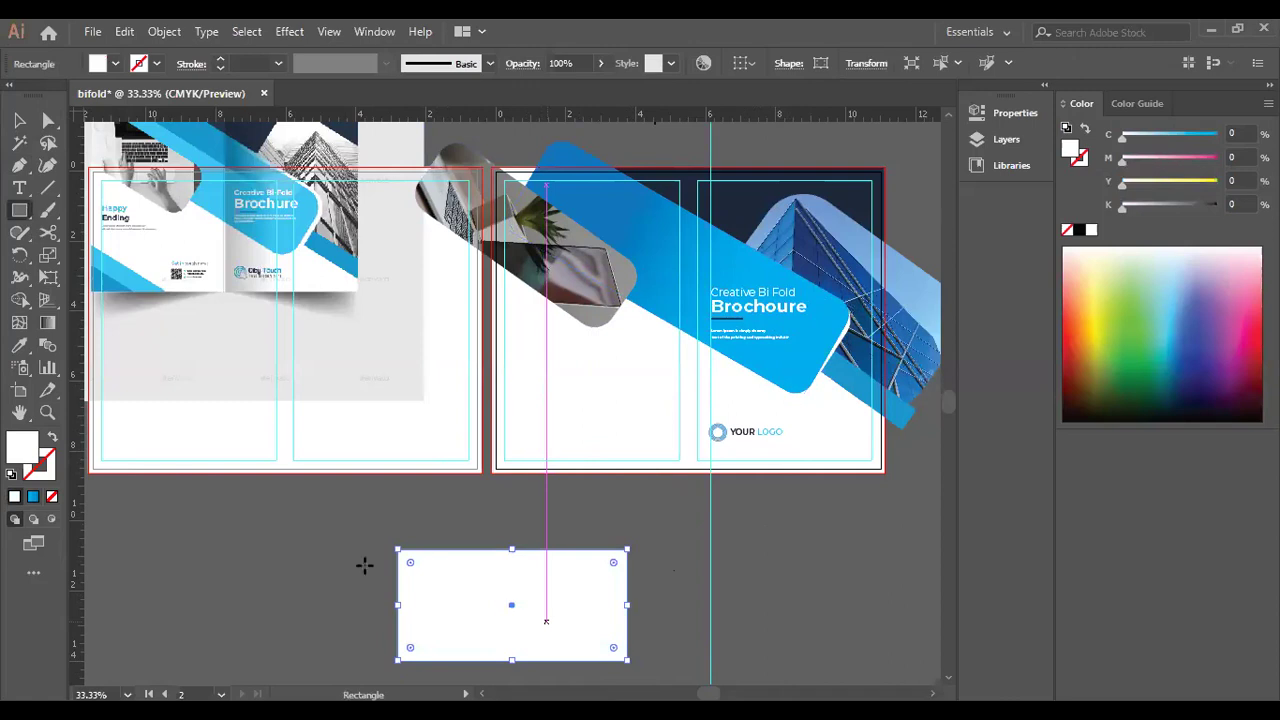
left_click(115, 64)
left_click(104, 95)
left_click(117, 96)
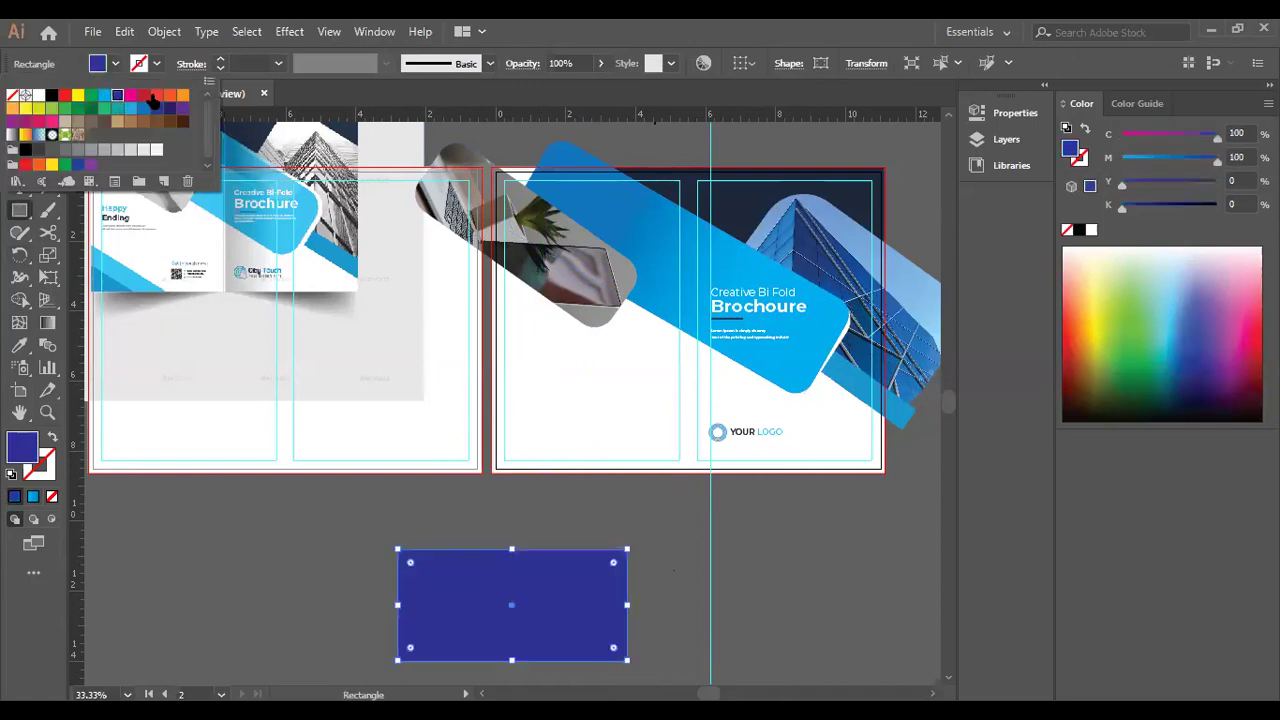
left_click(159, 96)
left_click(130, 95)
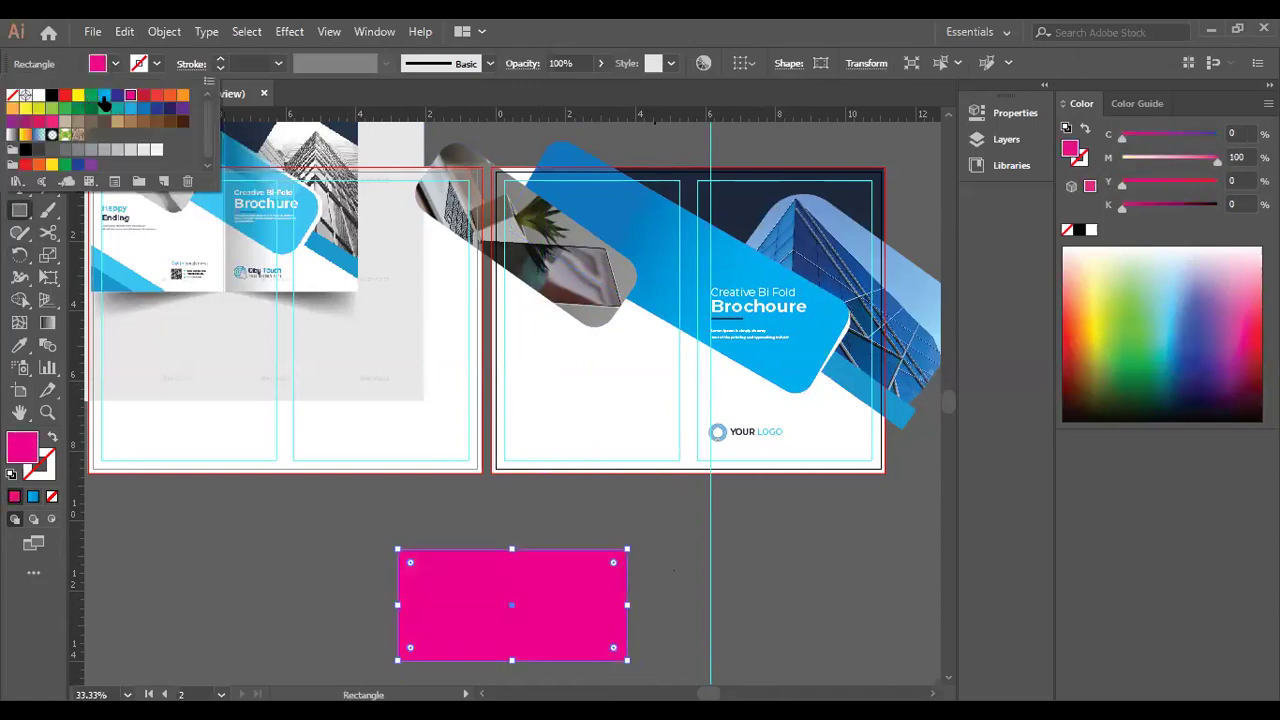
left_click(118, 96)
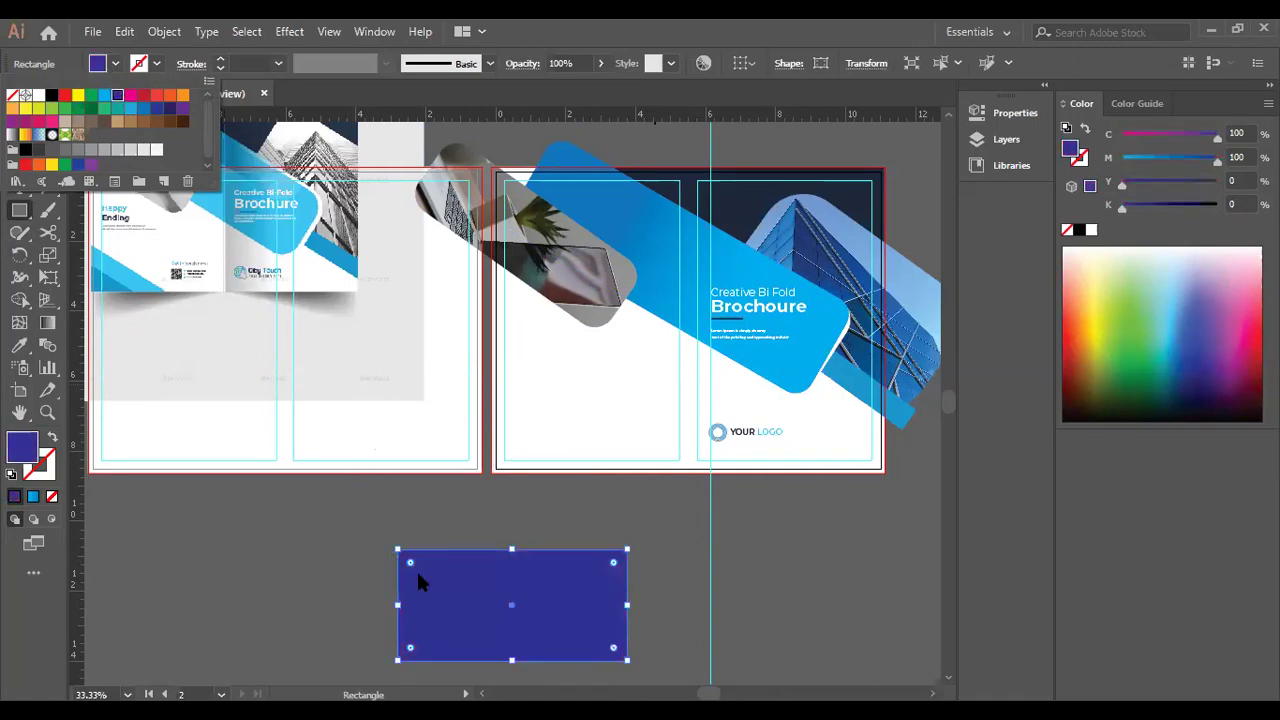
left_click(674, 558)
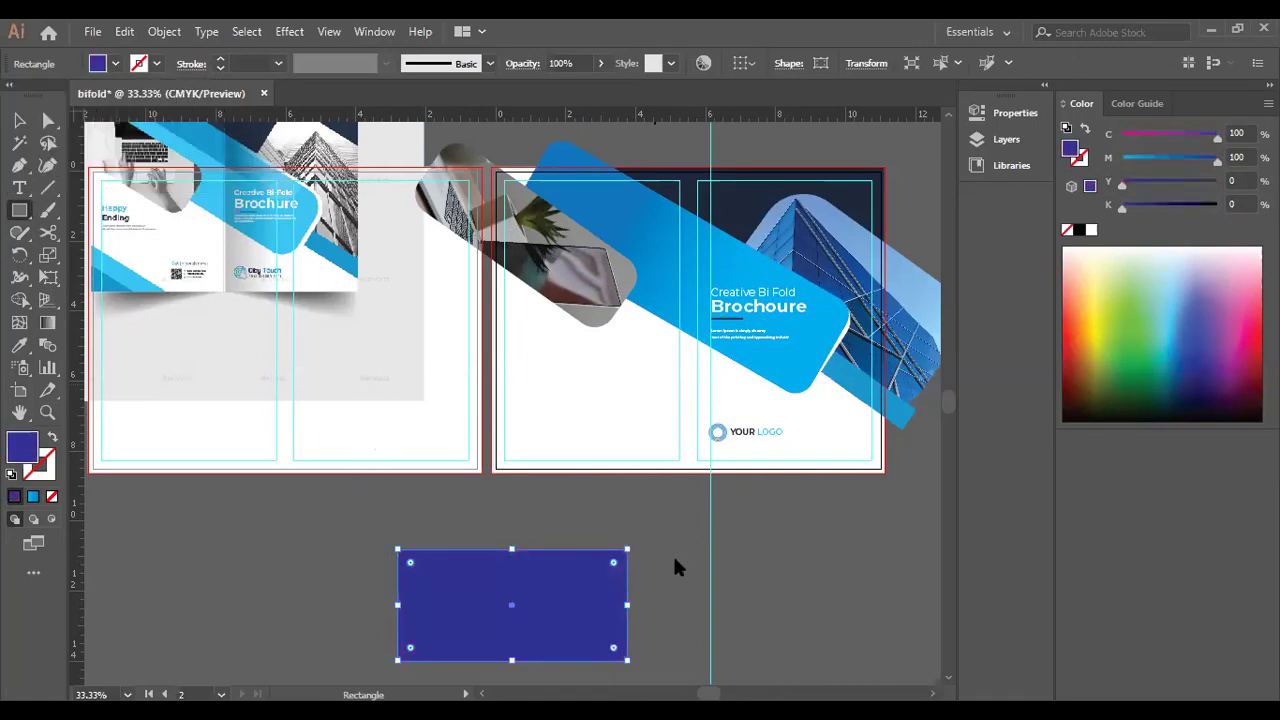
left_click(20, 120)
left_click_drag(589, 579, 790, 525)
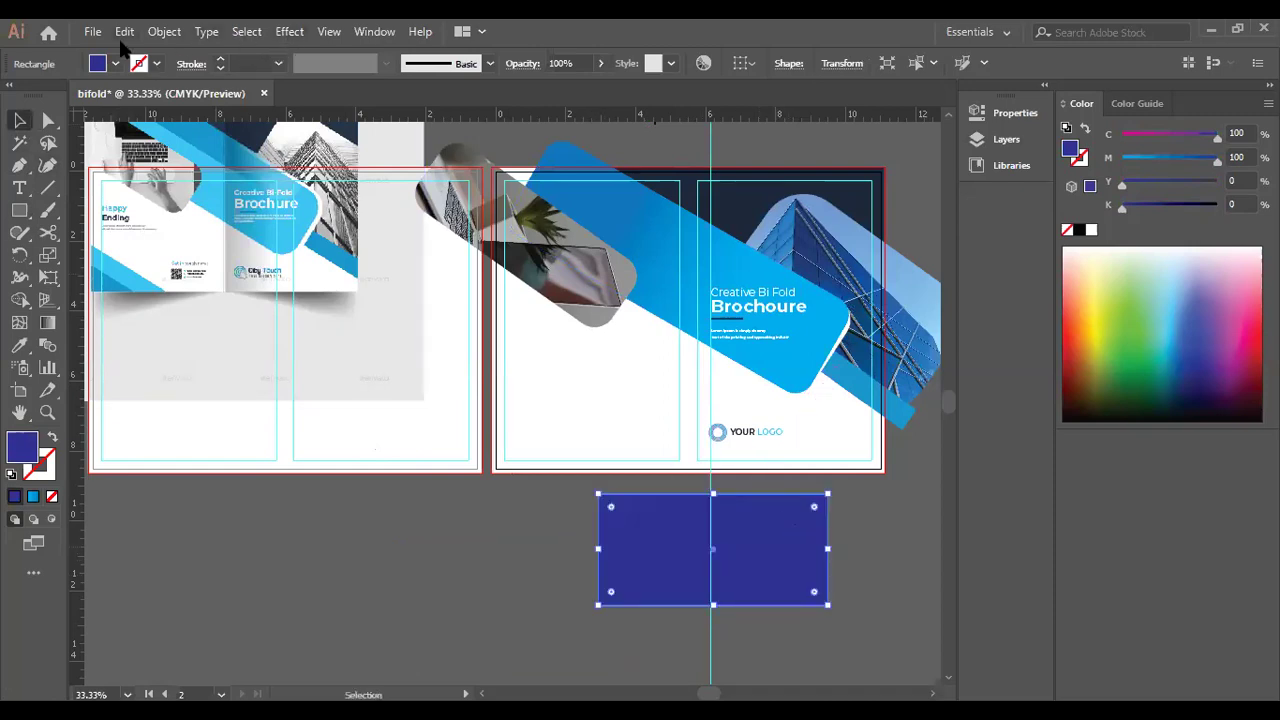
left_click(164, 31)
mouse_move(325, 480)
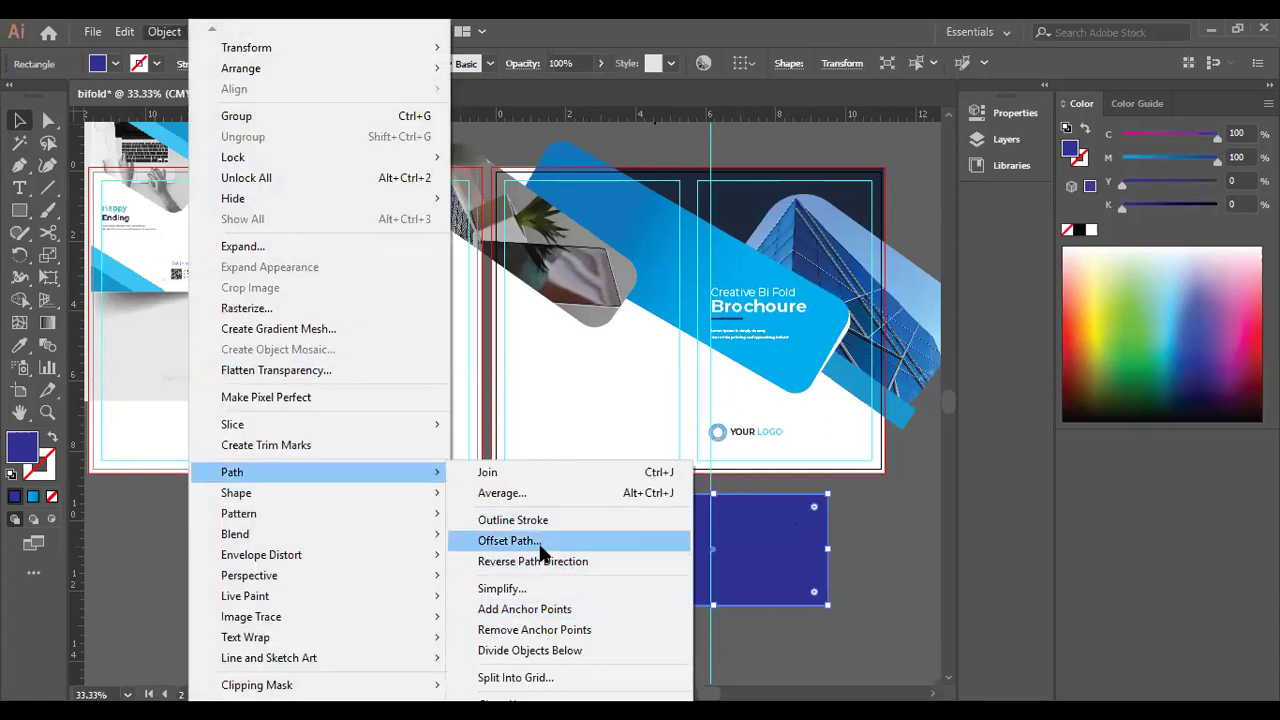
left_click(540, 541)
left_click_drag(929, 257, 1072, 252)
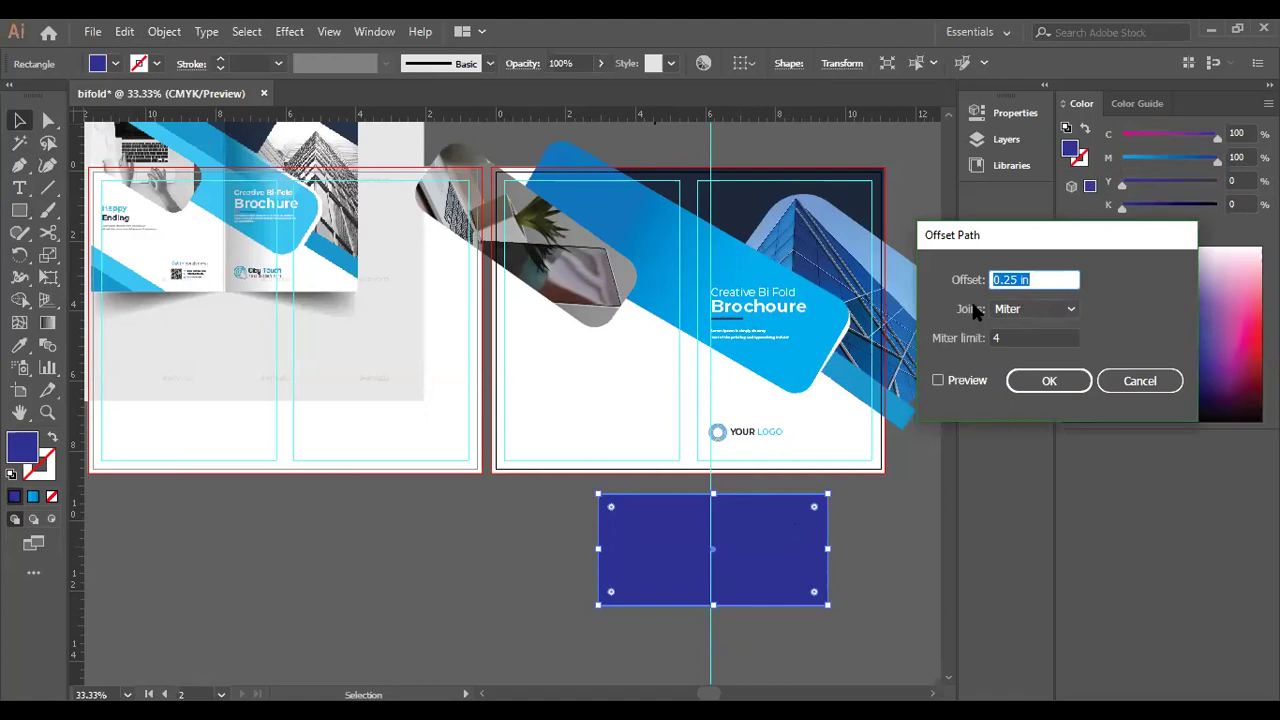
left_click(939, 381)
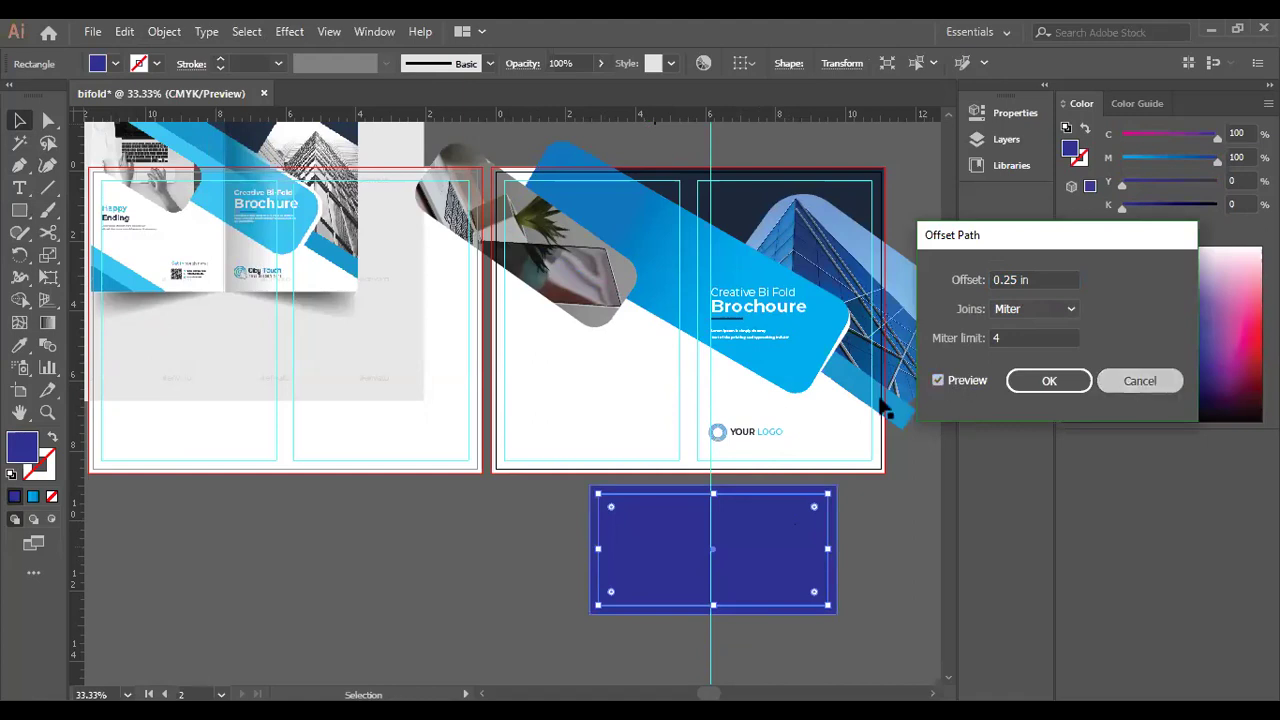
key("Escape")
left_click(164, 31)
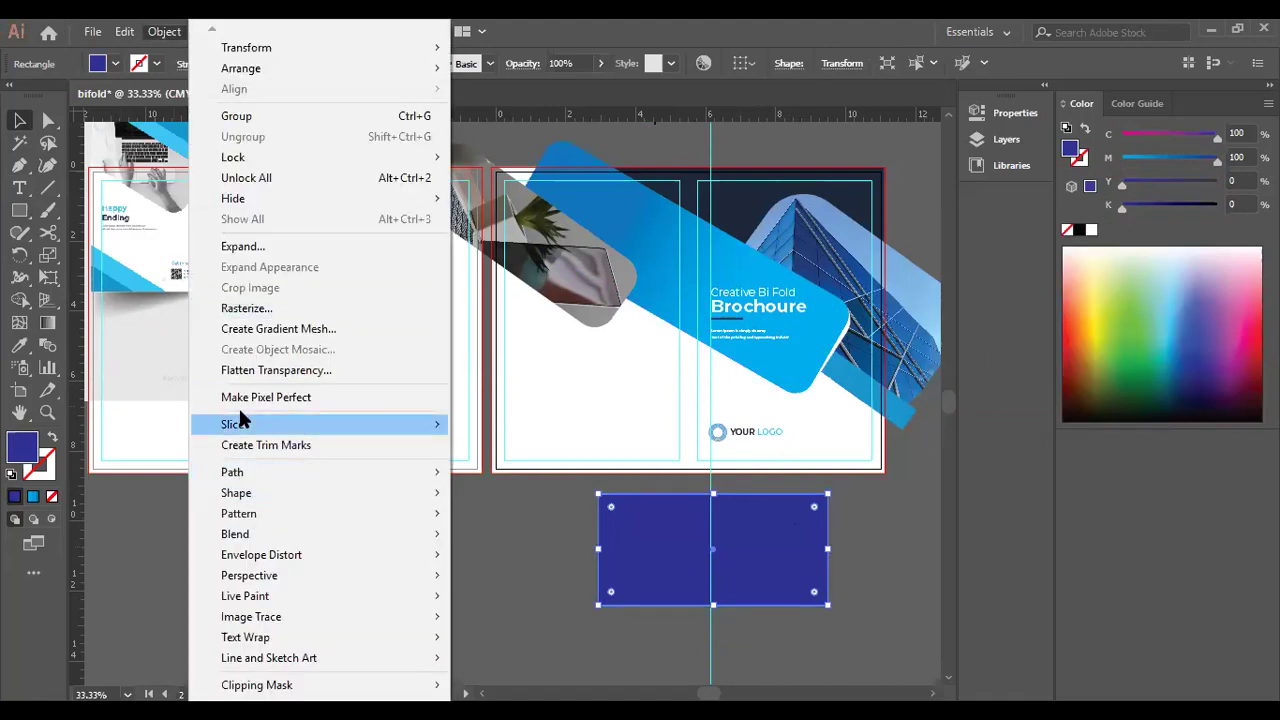
mouse_move(253, 470)
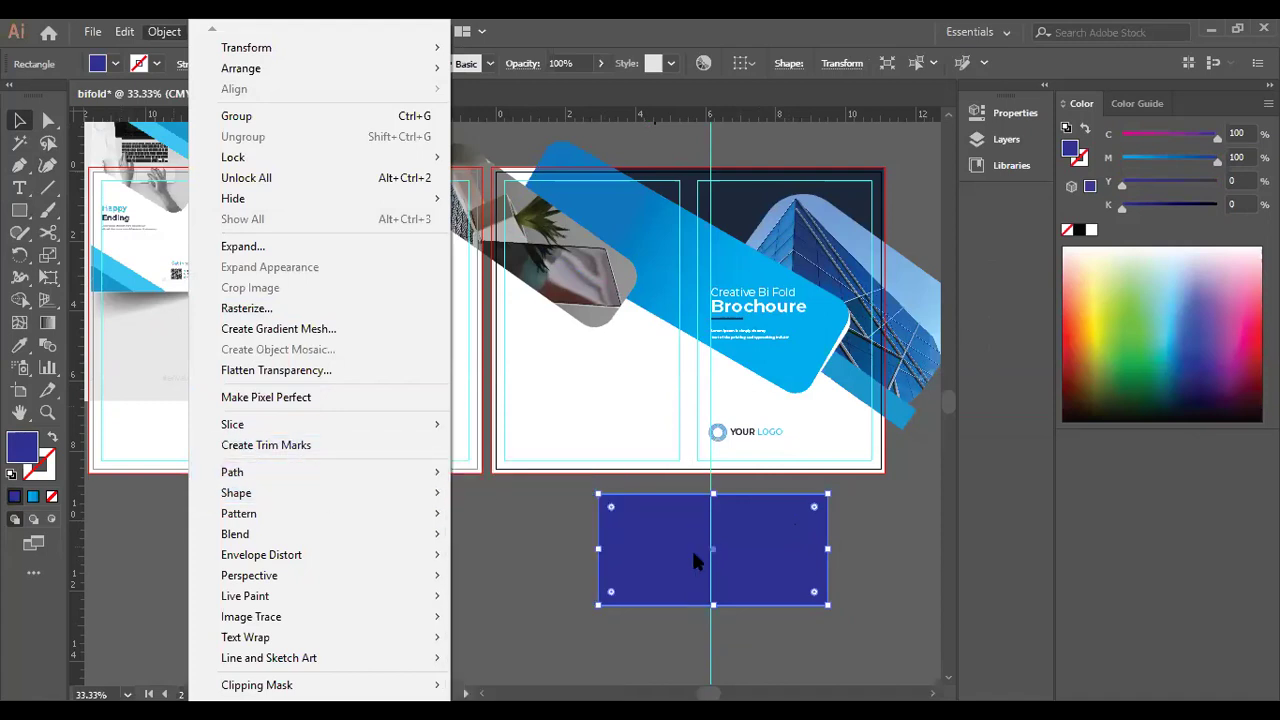
left_click(540, 563)
left_click(706, 569)
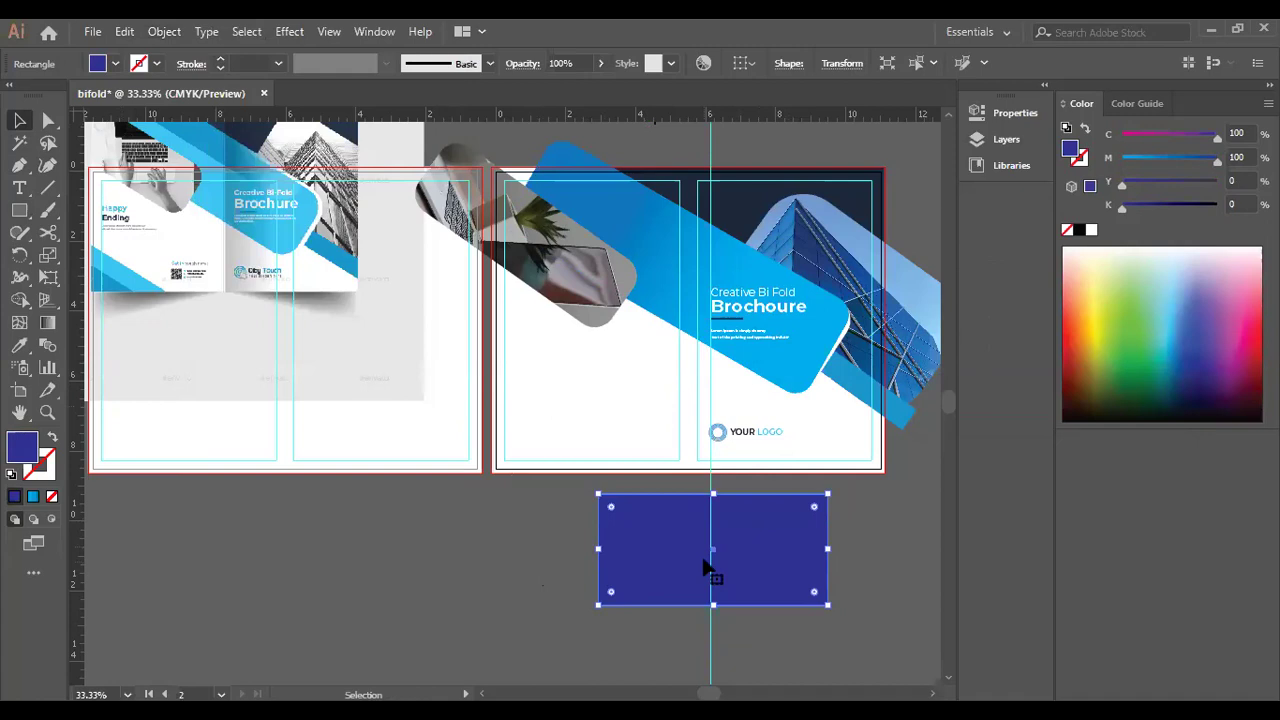
Set up Split Into Grid for the dark blue rectangle with 2 rows and 5 columns and preview enabled.
left_click(164, 31)
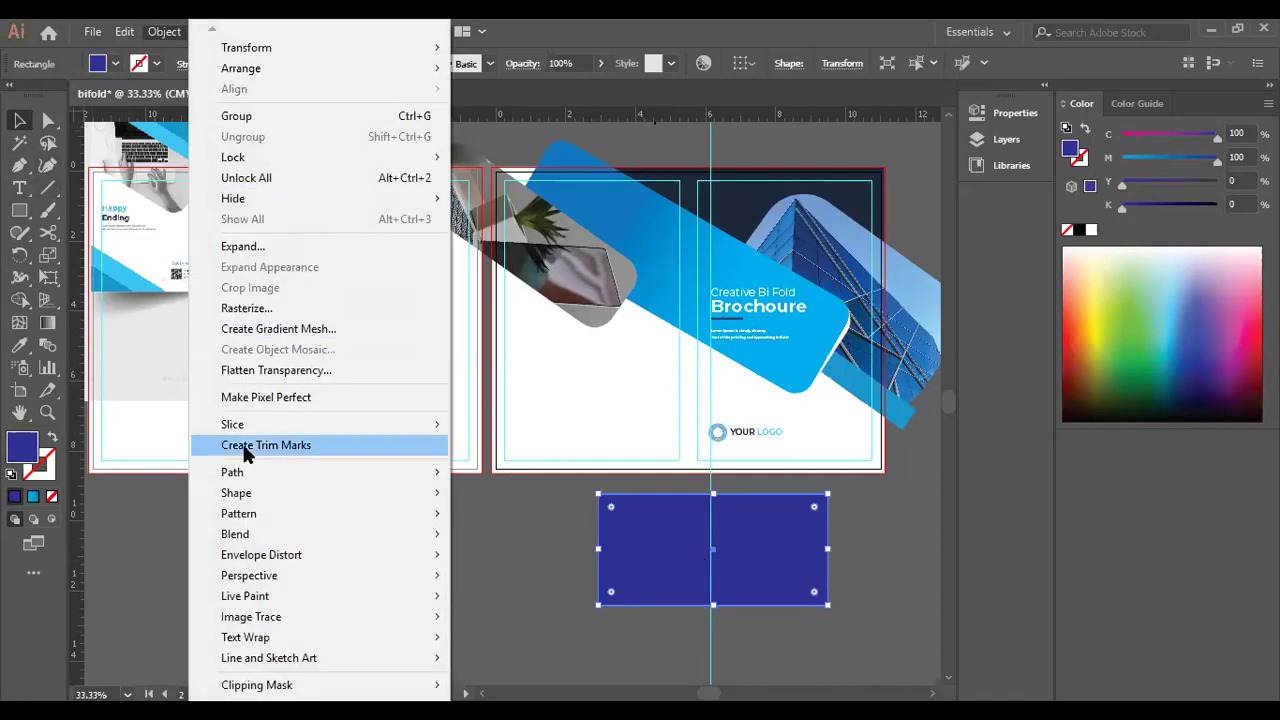
mouse_move(281, 477)
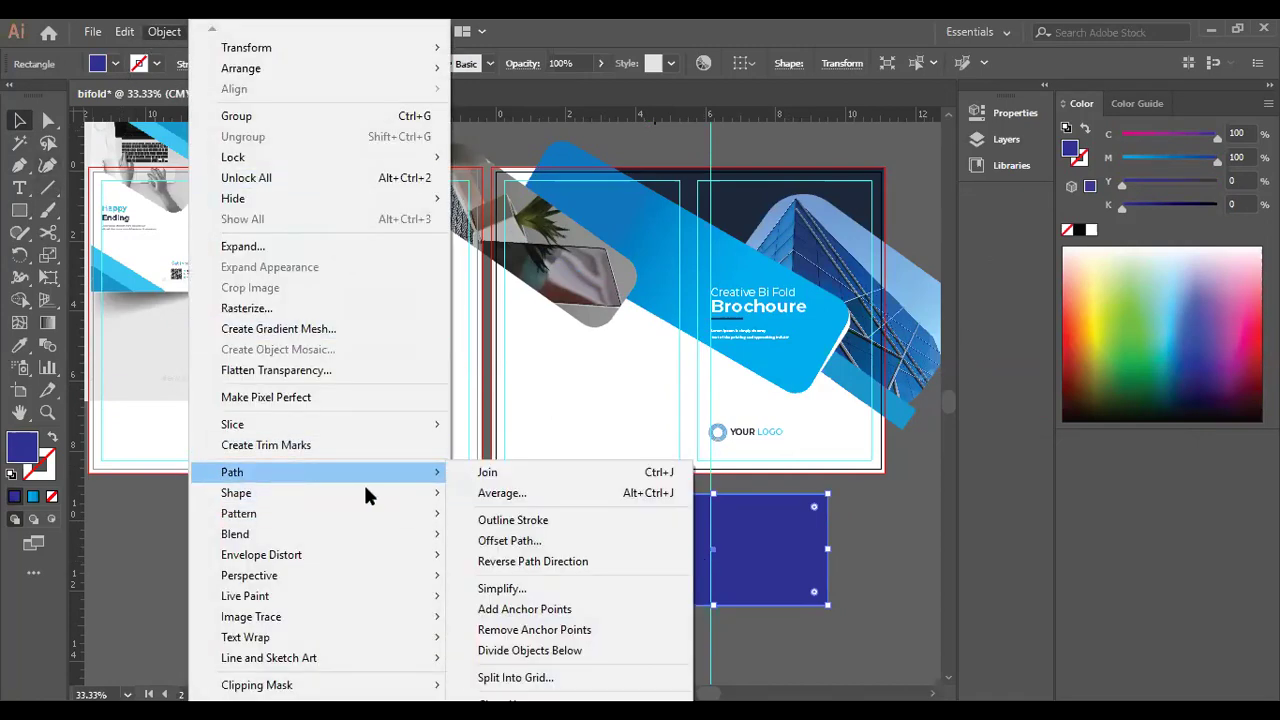
left_click(543, 680)
left_click_drag(926, 211, 992, 205)
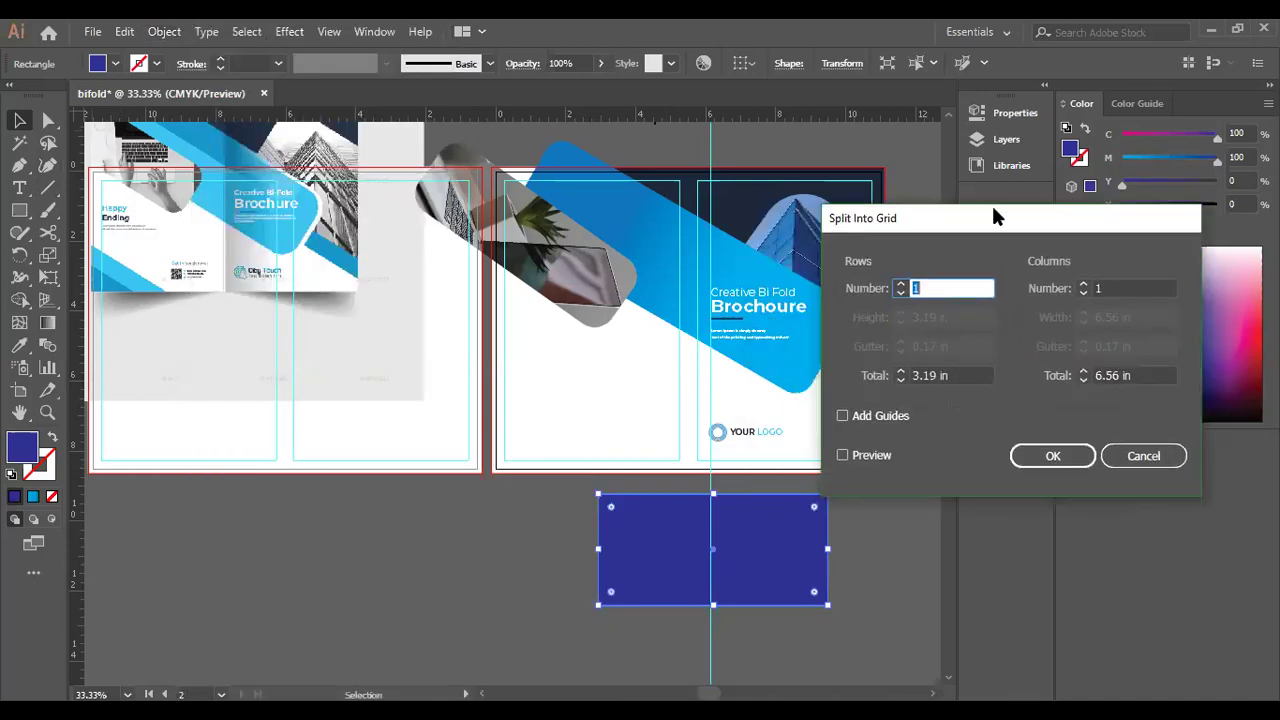
left_click(900, 284)
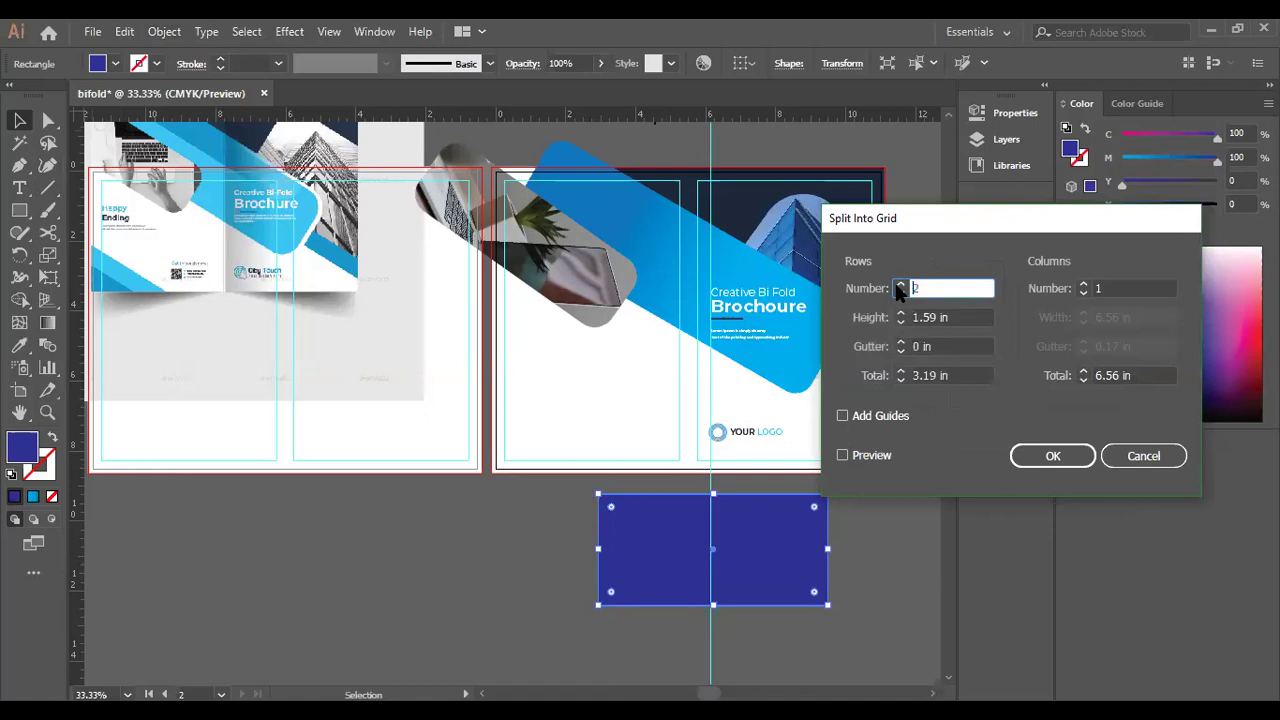
left_click(842, 456)
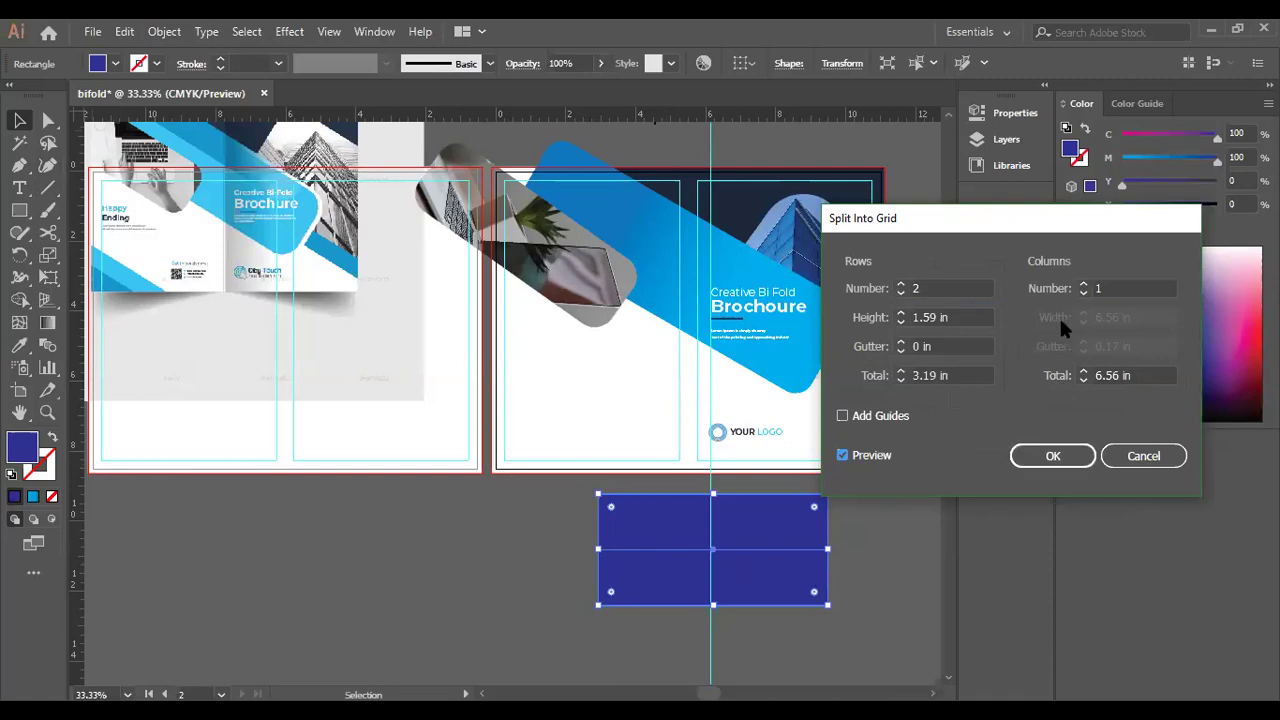
left_click(1082, 284)
left_click(1082, 284)
left_click(1082, 284)
left_click(1082, 284)
left_click(1082, 294)
left_click(1082, 285)
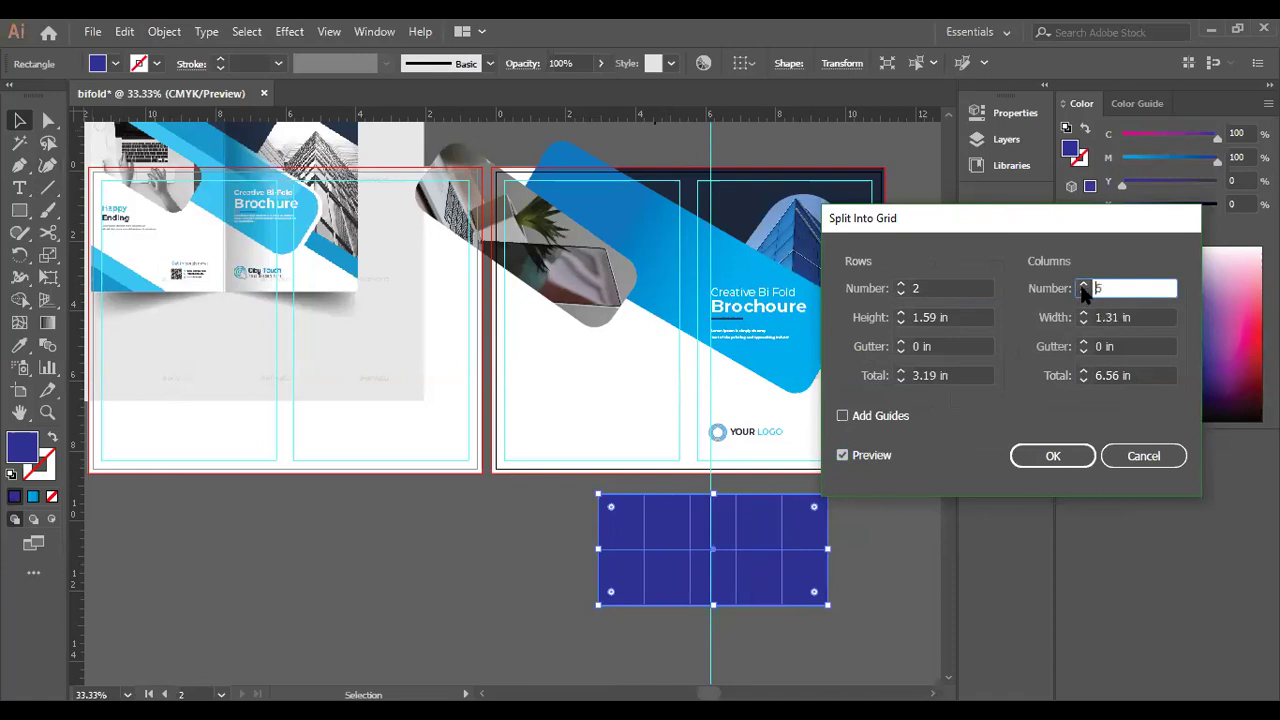
Set the number of grid rows to 1 and split the rectangle into five vertical strips.
left_click(897, 298)
type("1")
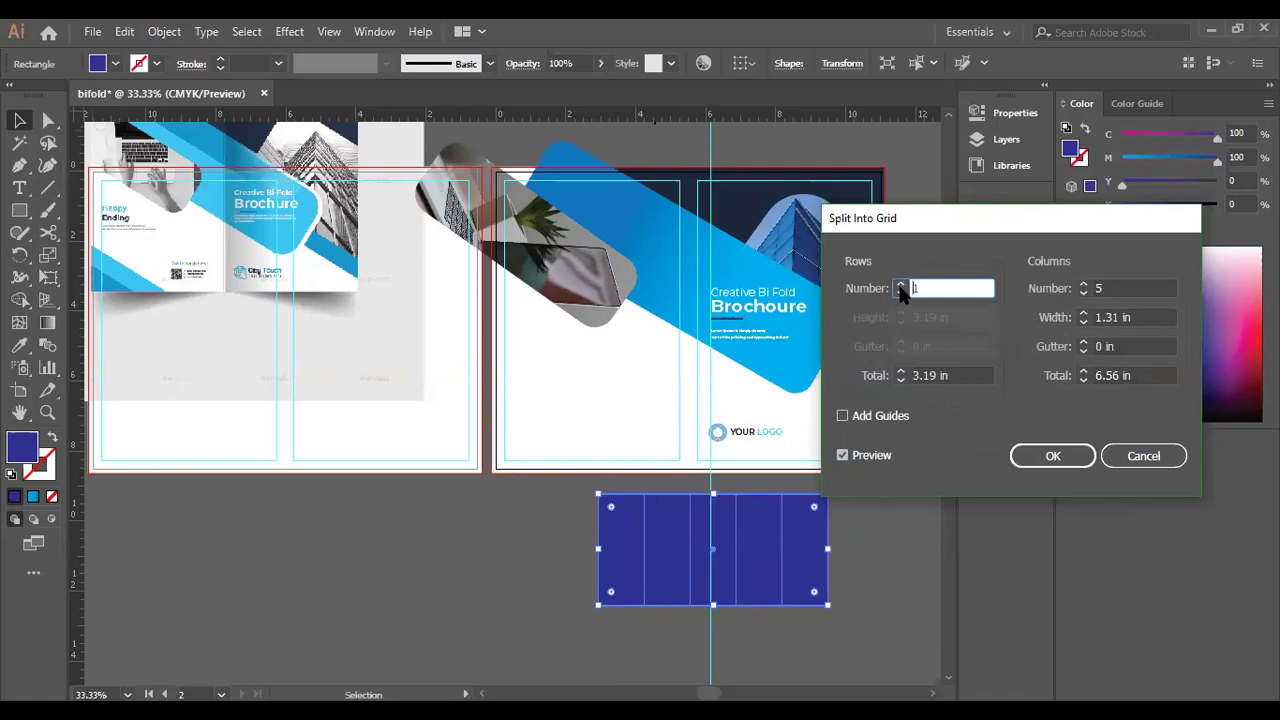
left_click(1050, 460)
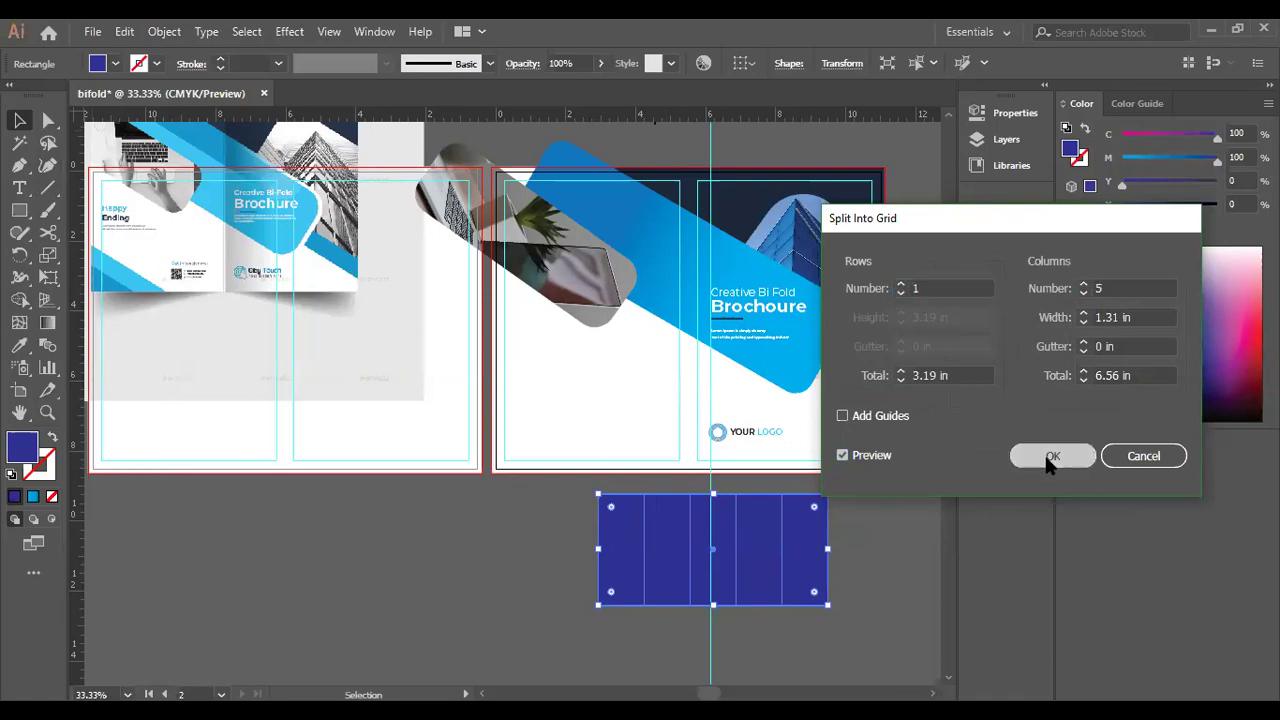
left_click(847, 556)
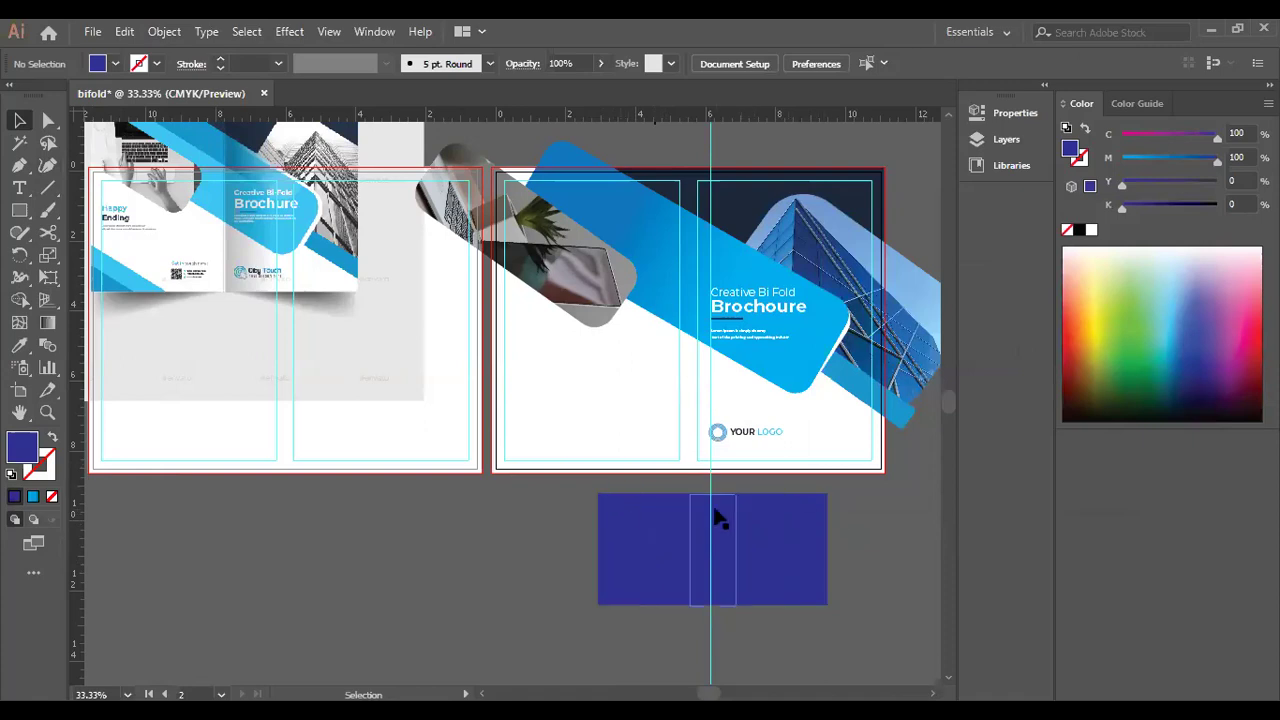
Fill the first strip of the split rectangle with yellow.
left_click(603, 536)
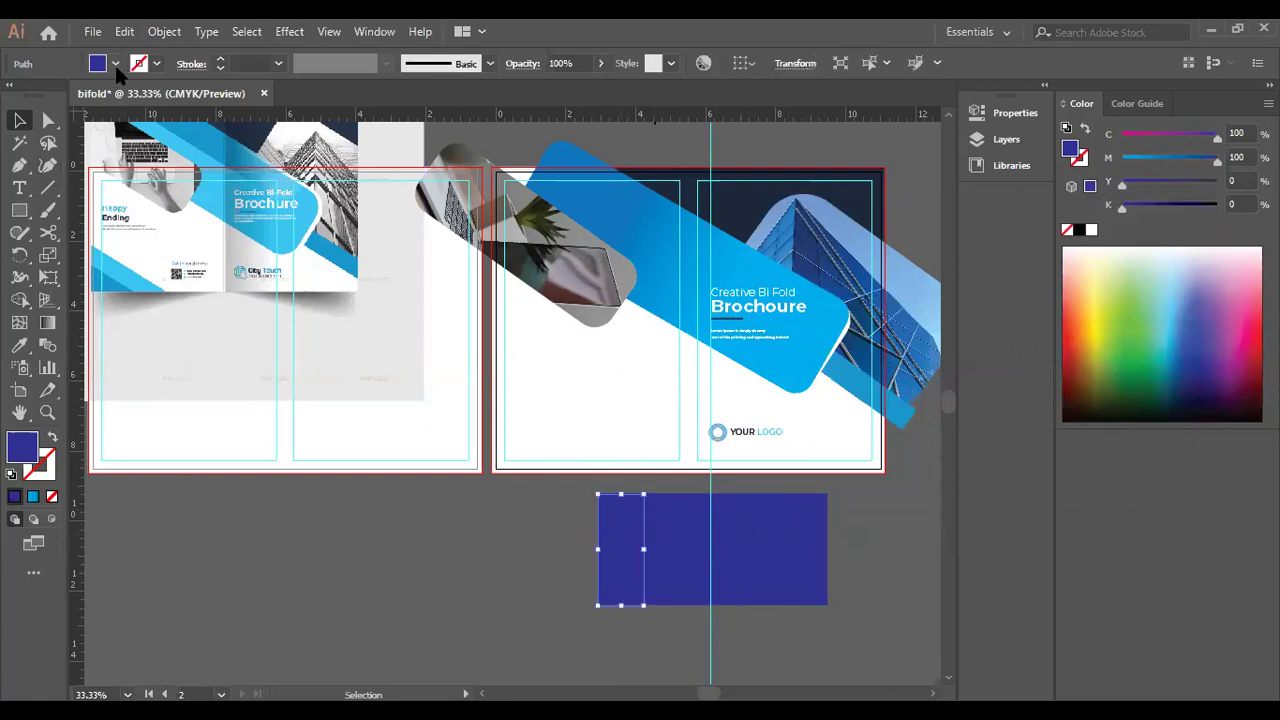
left_click(115, 65)
left_click(65, 107)
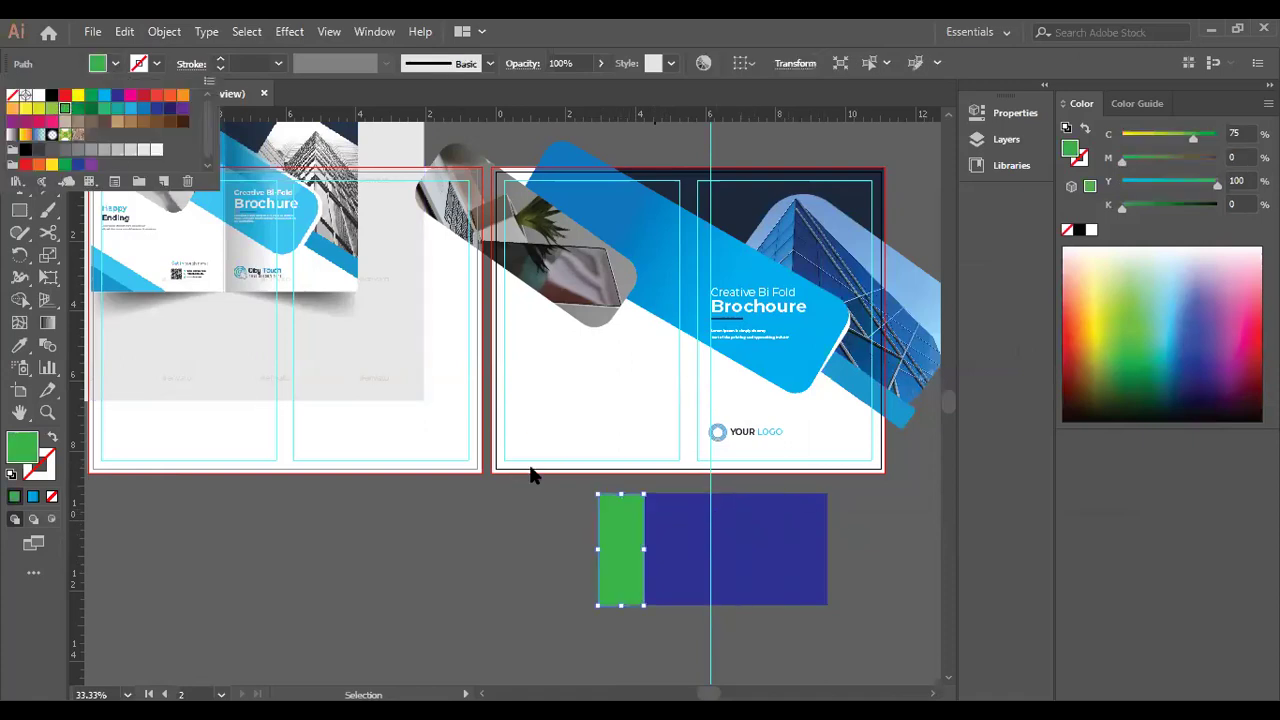
left_click(101, 58)
left_click(78, 93)
Fill the second strip with teal (C80 M10 Y45 K0) and the third with light blue (C70 M15 Y0 K0).
left_click(674, 541)
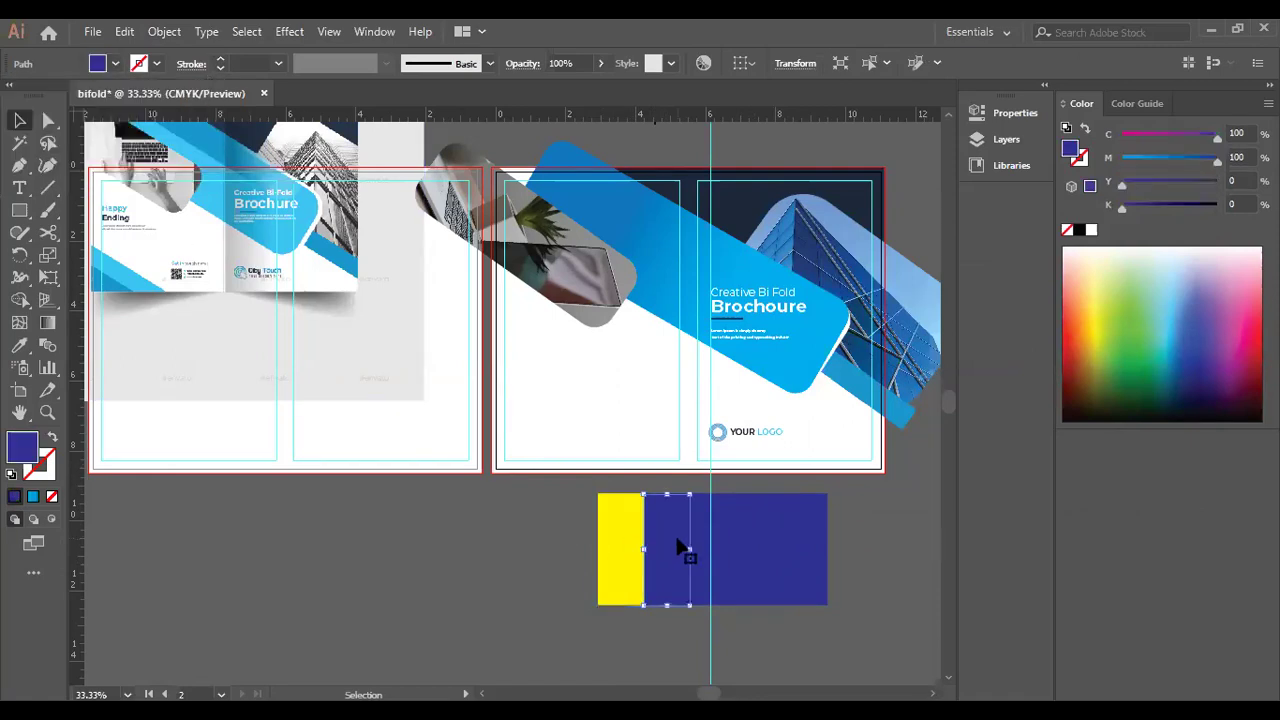
left_click(101, 63)
left_click(117, 106)
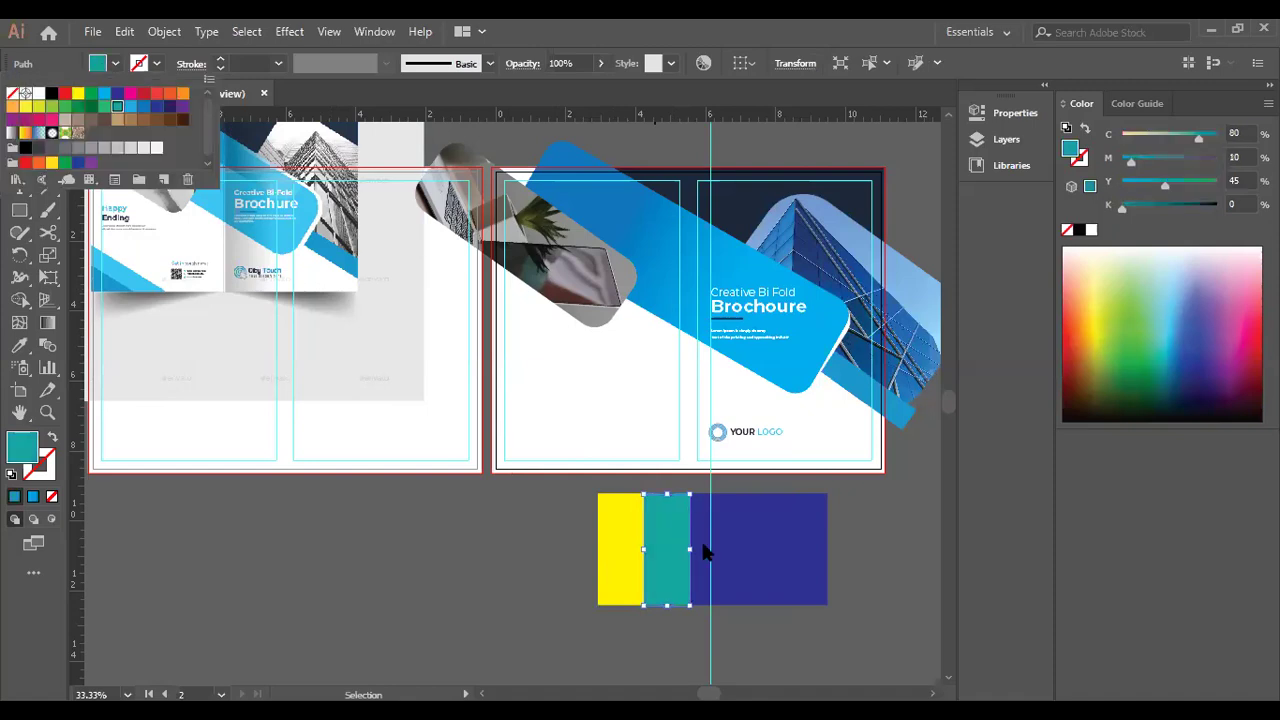
left_click(707, 557)
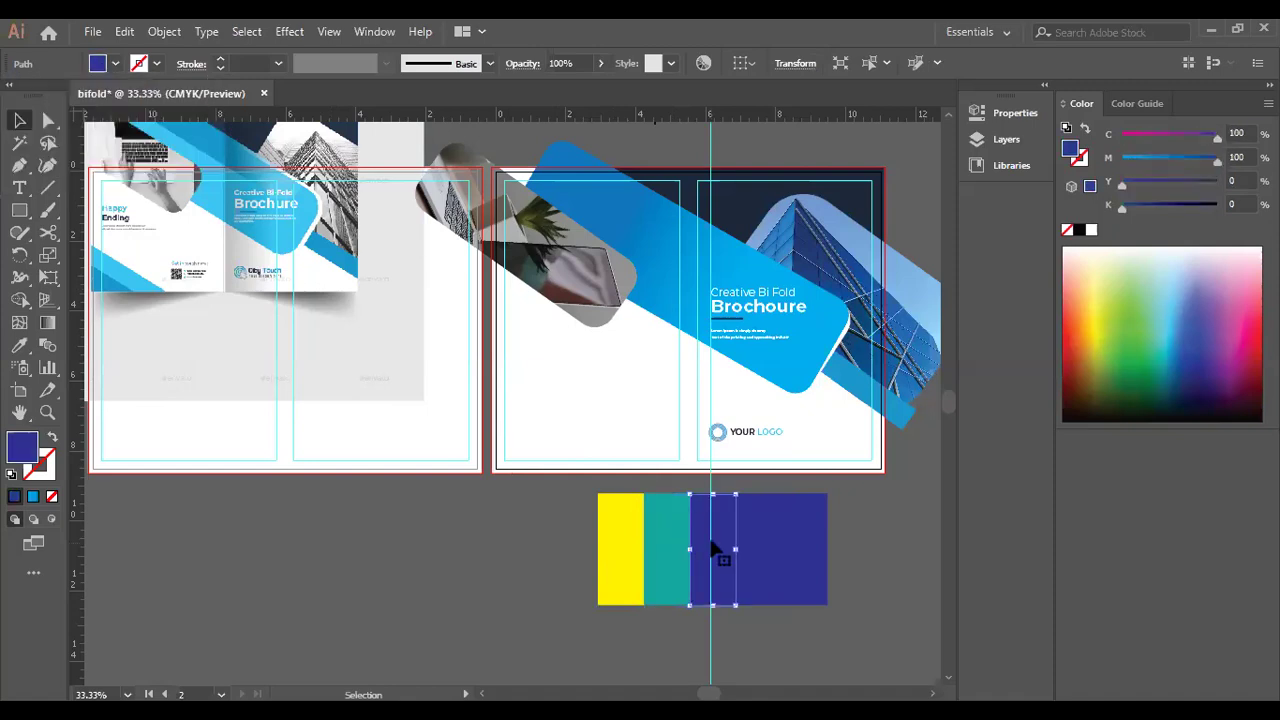
left_click(101, 63)
left_click(130, 108)
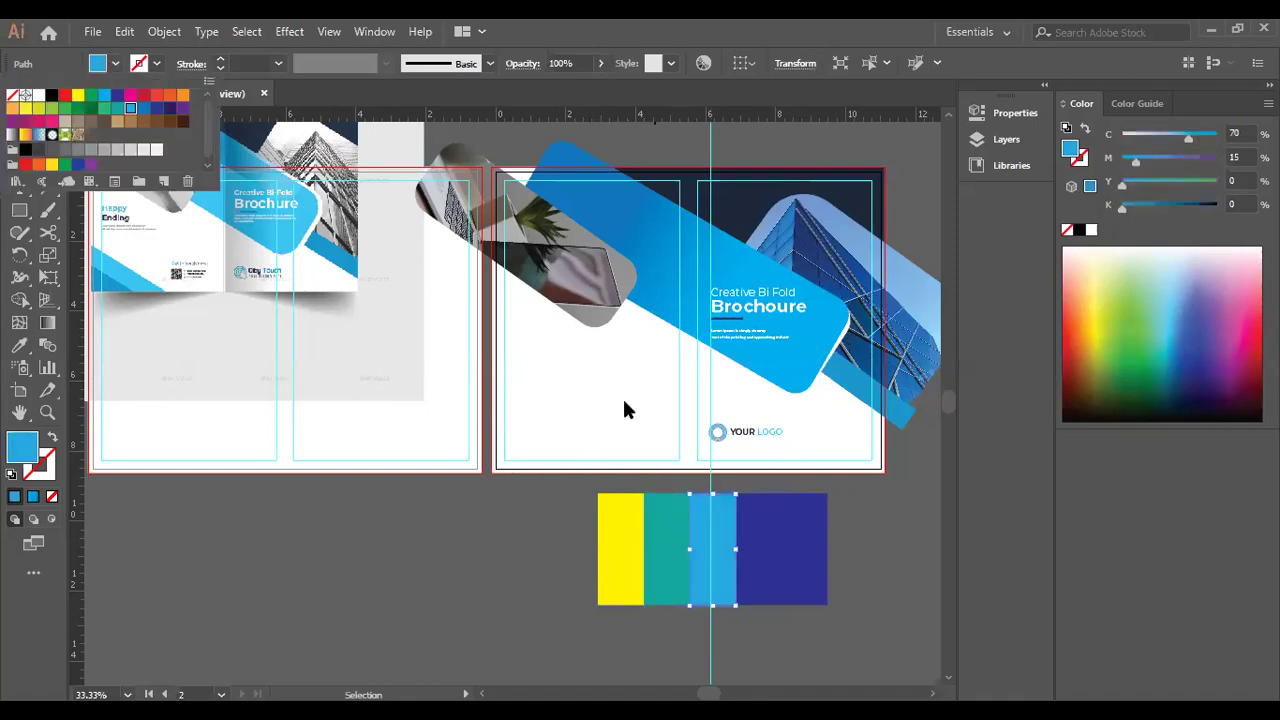
Fill the fourth strip with red (C0 M90 Y85 K0).
left_click(760, 535)
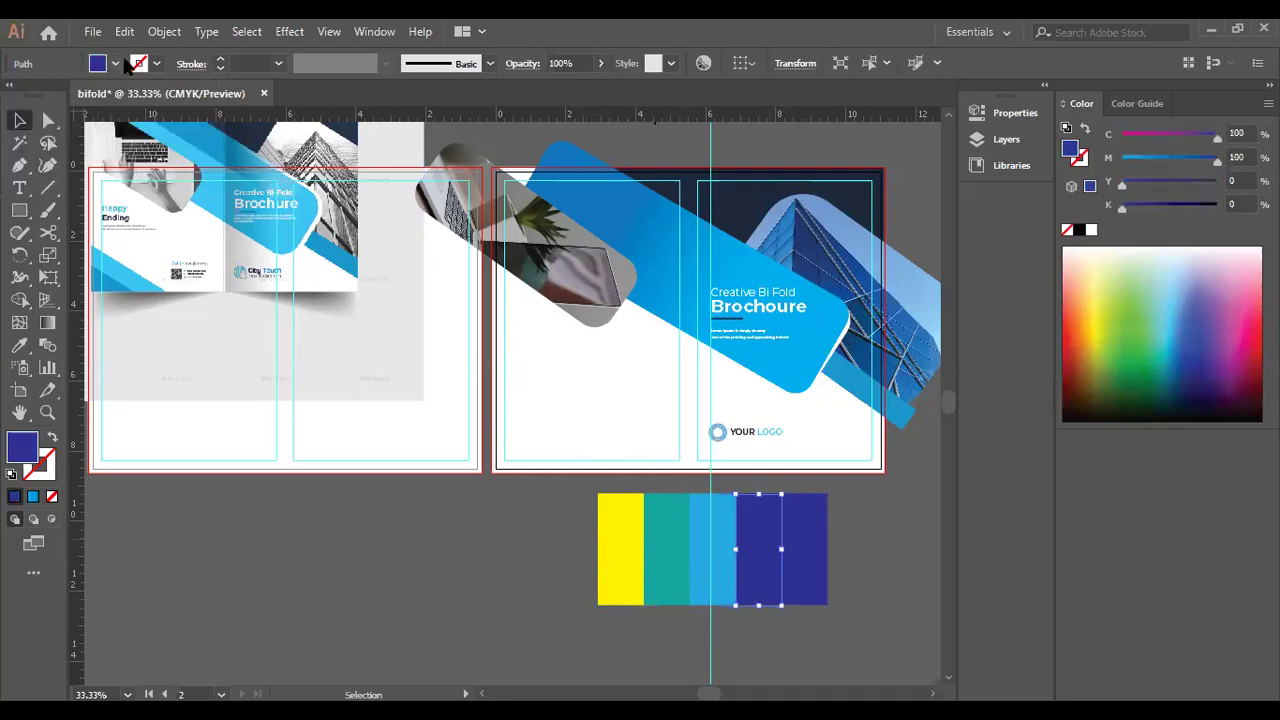
left_click(116, 64)
left_click(144, 108)
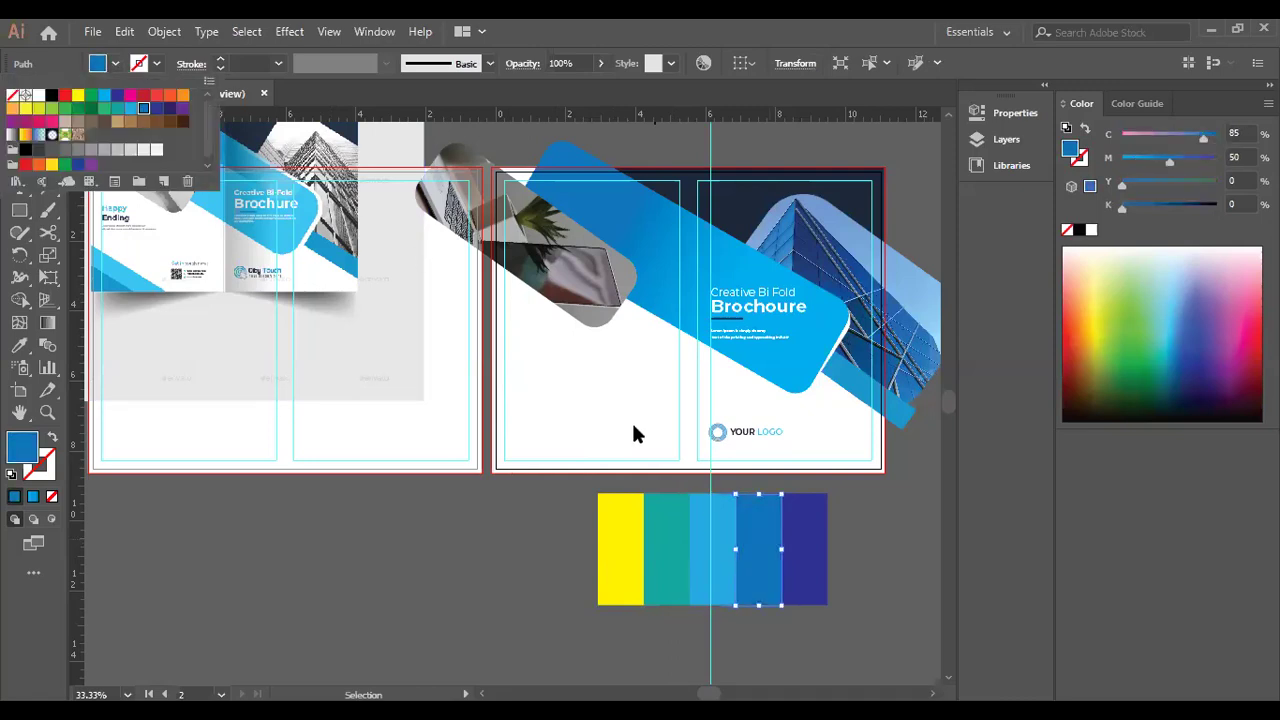
left_click(821, 521)
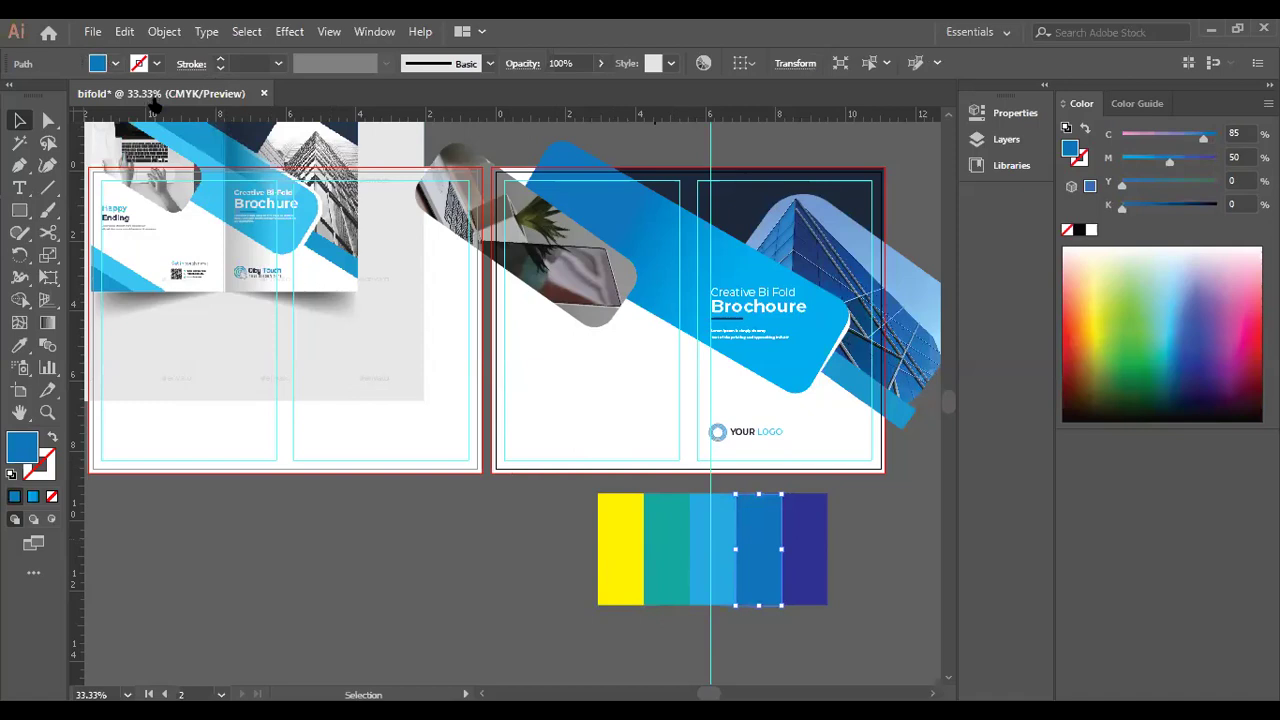
left_click(115, 63)
left_click(157, 95)
left_click(763, 569)
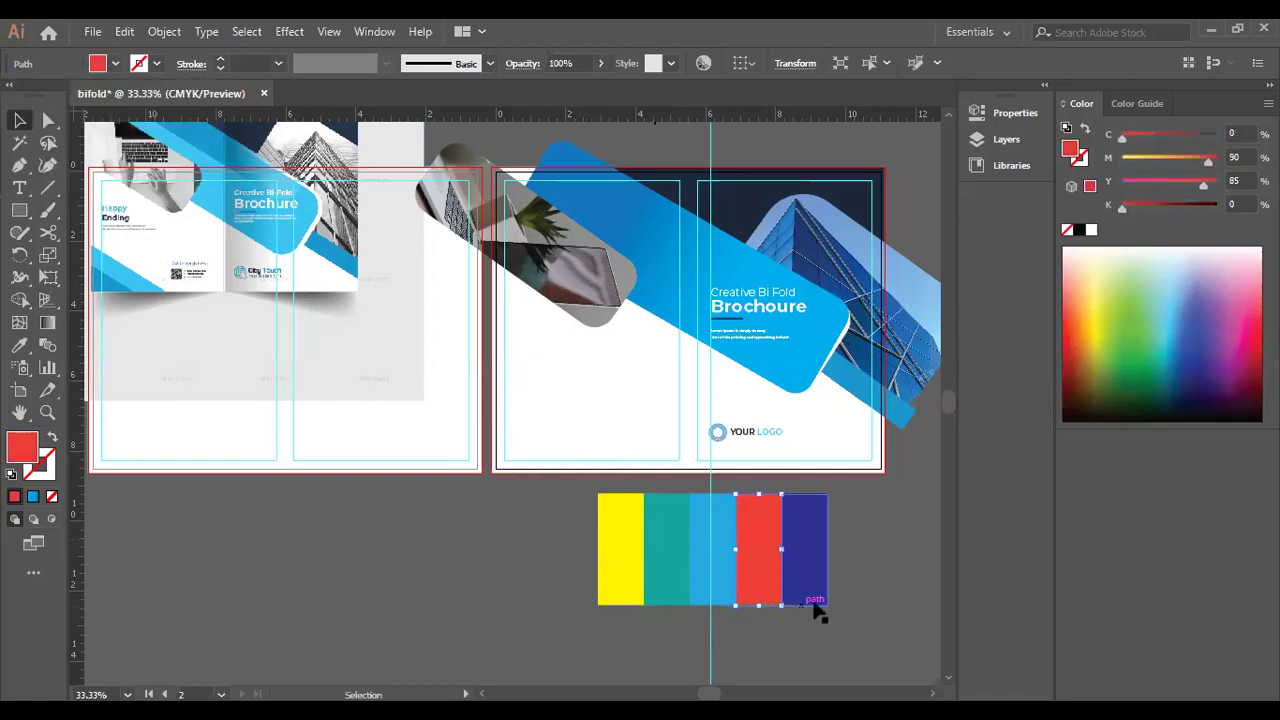
Spread the five coloured strips apart beneath the artboards and delete them all.
left_click(868, 625)
left_click_drag(859, 603, 517, 548)
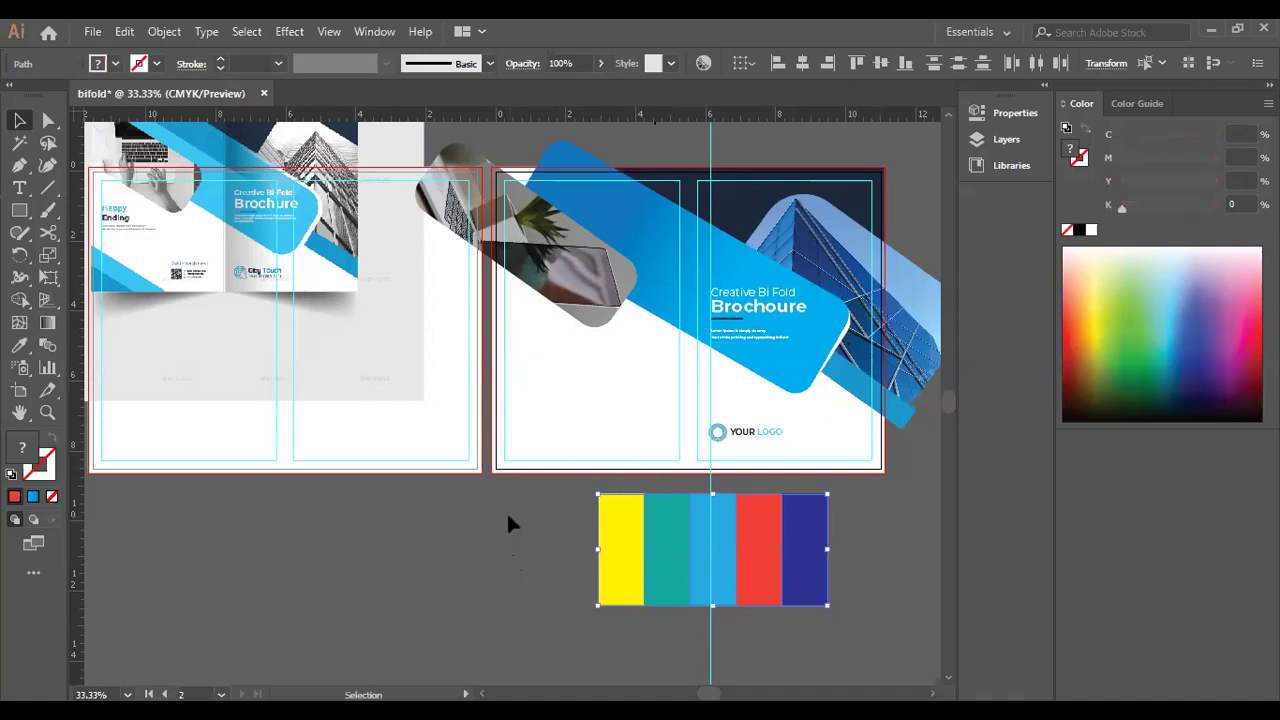
left_click(380, 567)
left_click_drag(616, 571, 463, 569)
left_click_drag(700, 608, 668, 604)
left_click_drag(752, 599, 724, 615)
left_click_drag(799, 593, 845, 601)
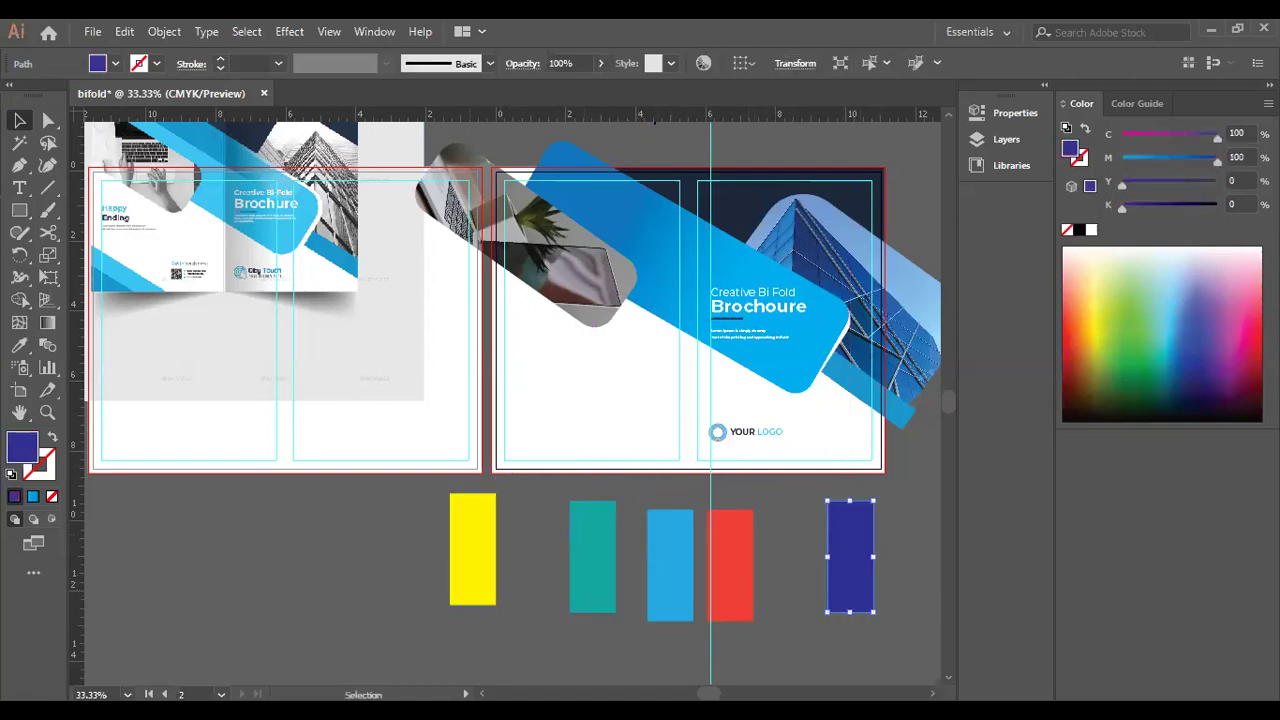
left_click_drag(360, 567, 863, 565)
key("Delete")
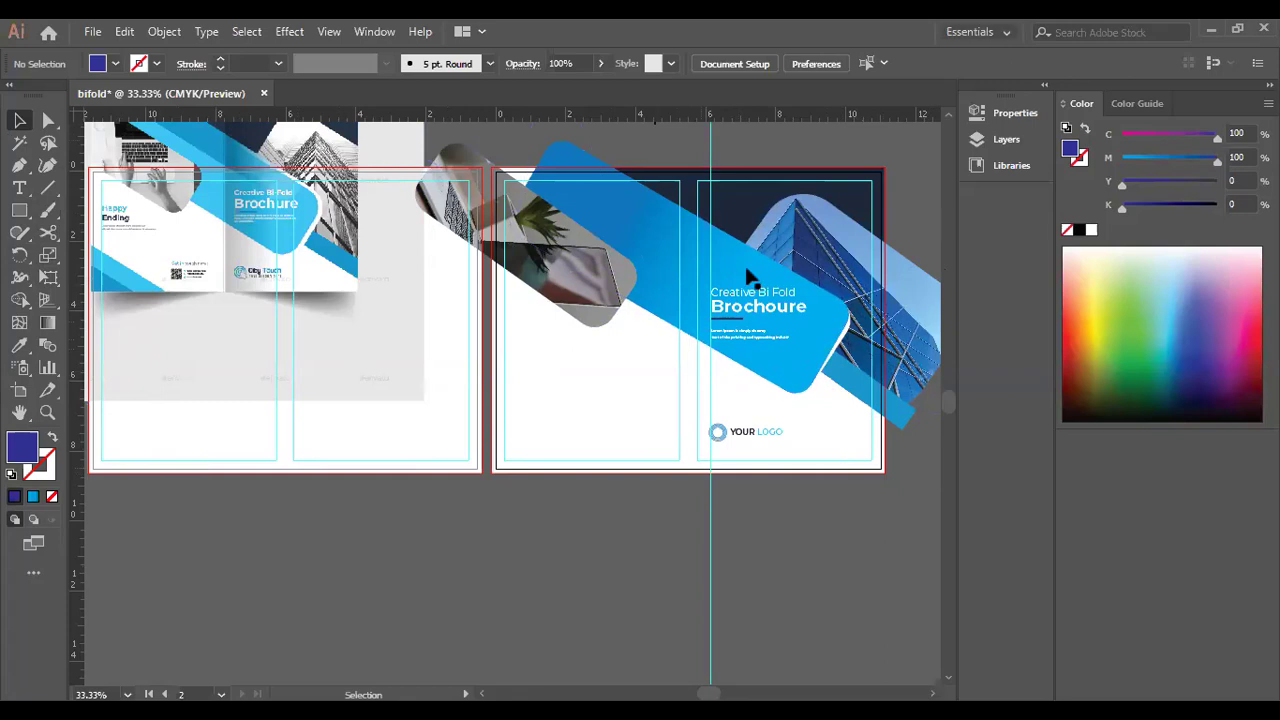
left_click(16, 216)
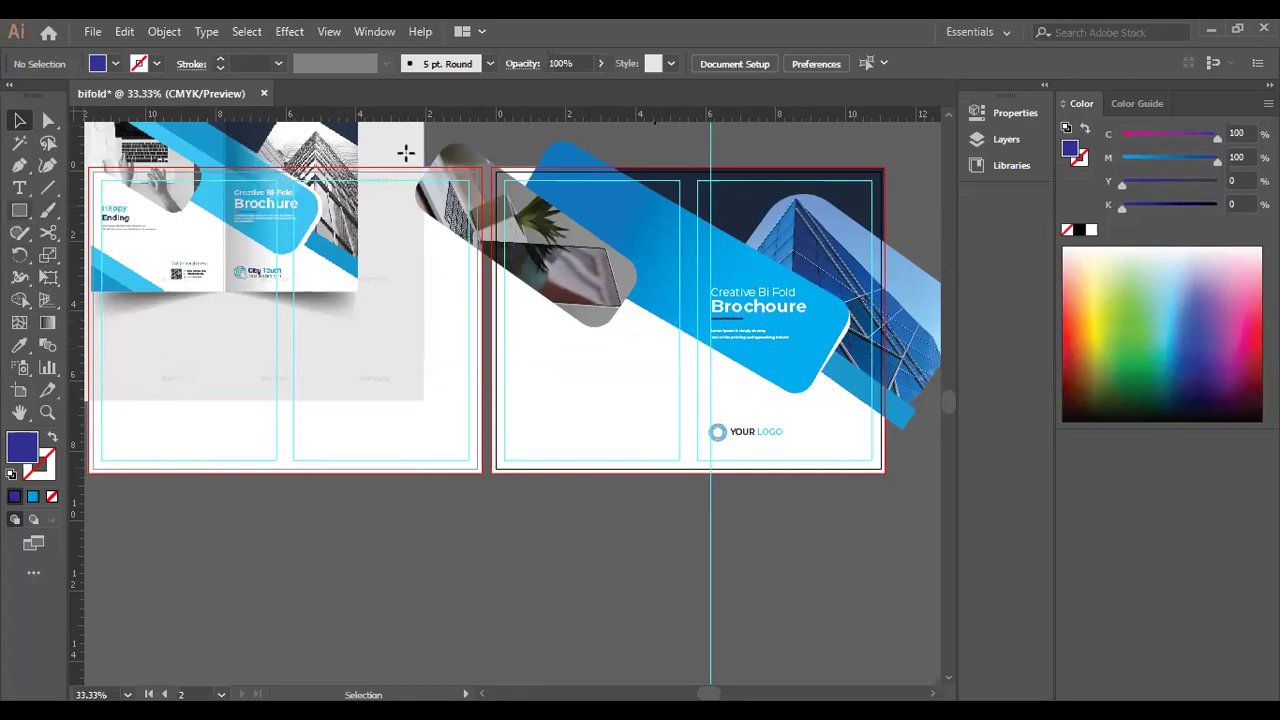
left_click_drag(496, 168, 885, 471)
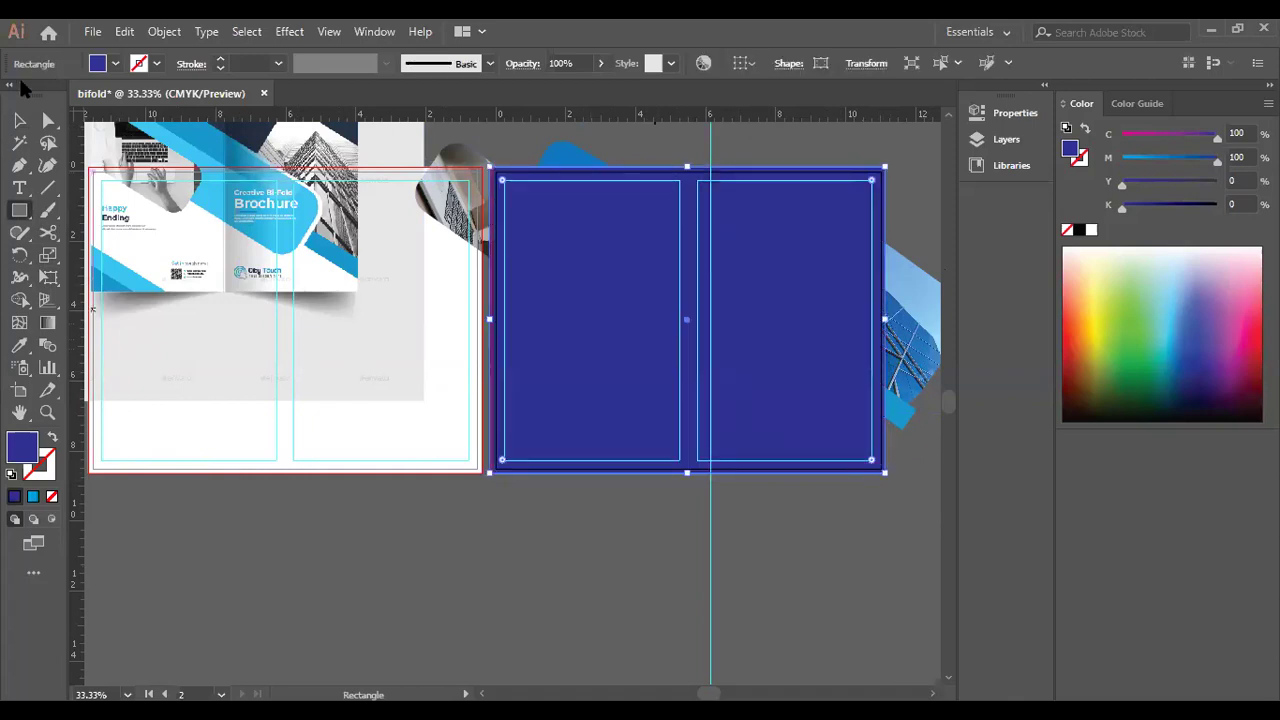
left_click(20, 120)
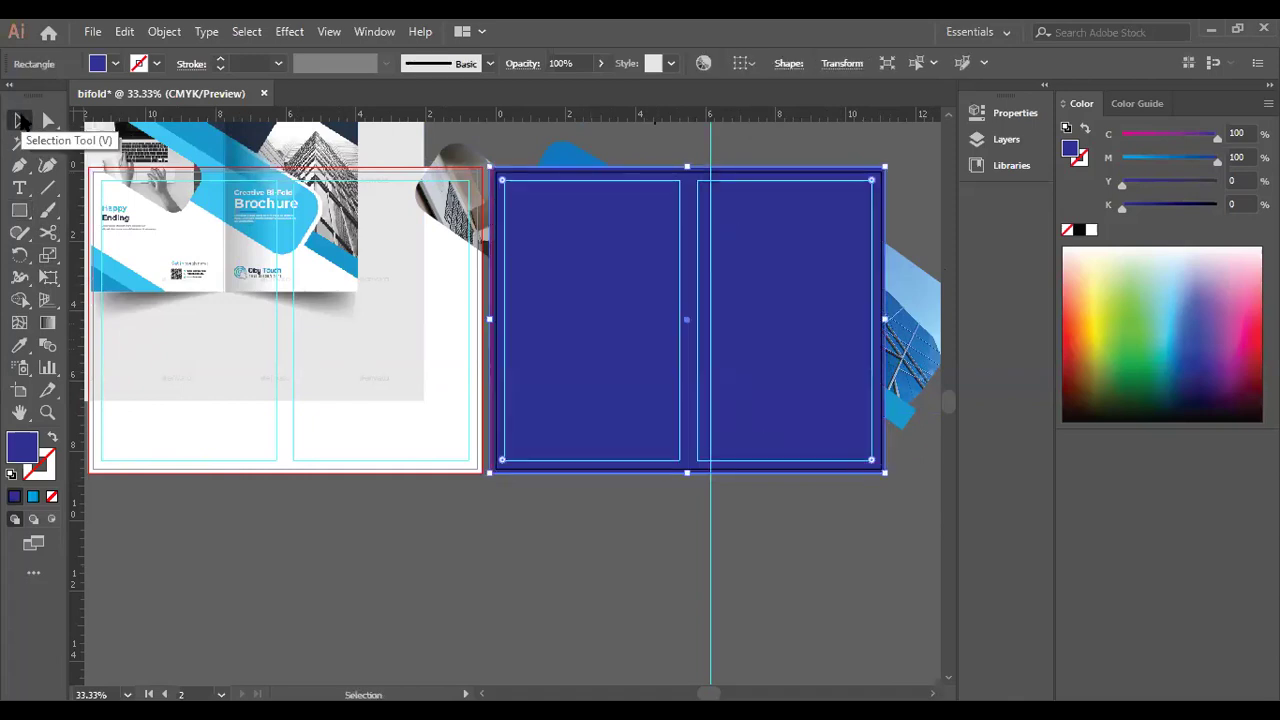
key("Delete")
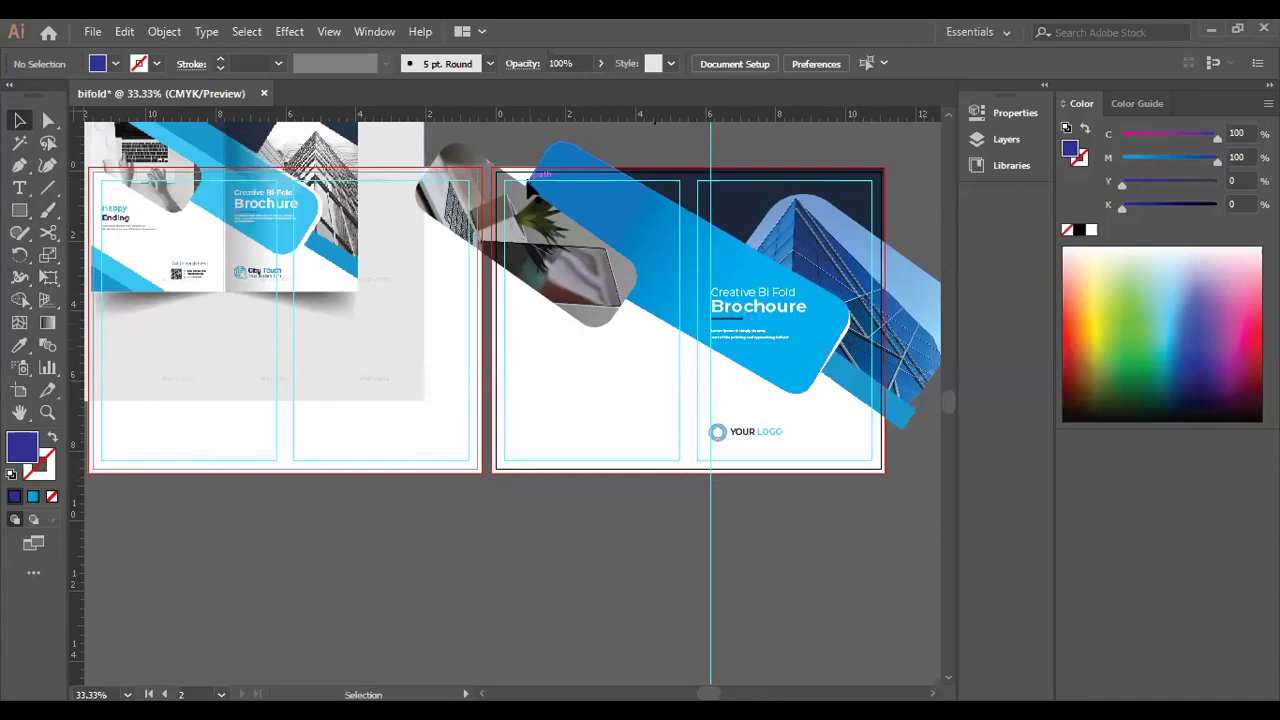
Move the clipped laptop photo slightly up and to the right over the back cover's upper corner.
left_click_drag(533, 227, 550, 211)
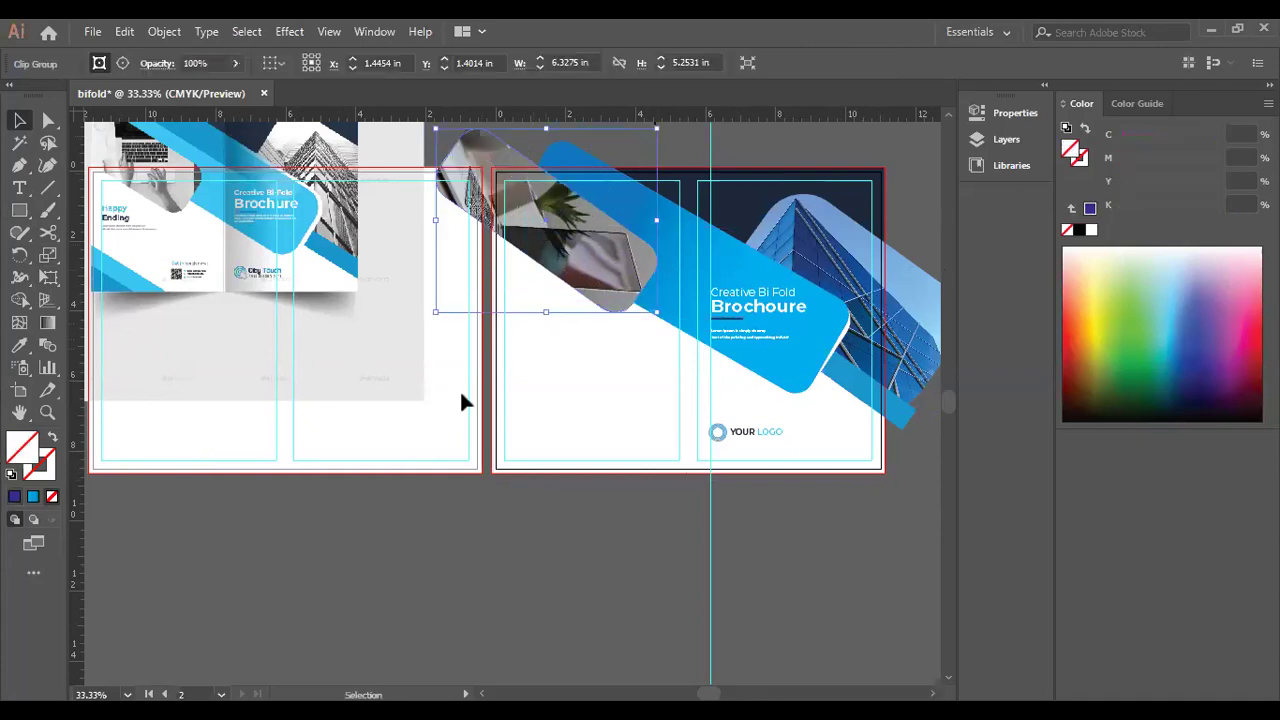
left_click(581, 527)
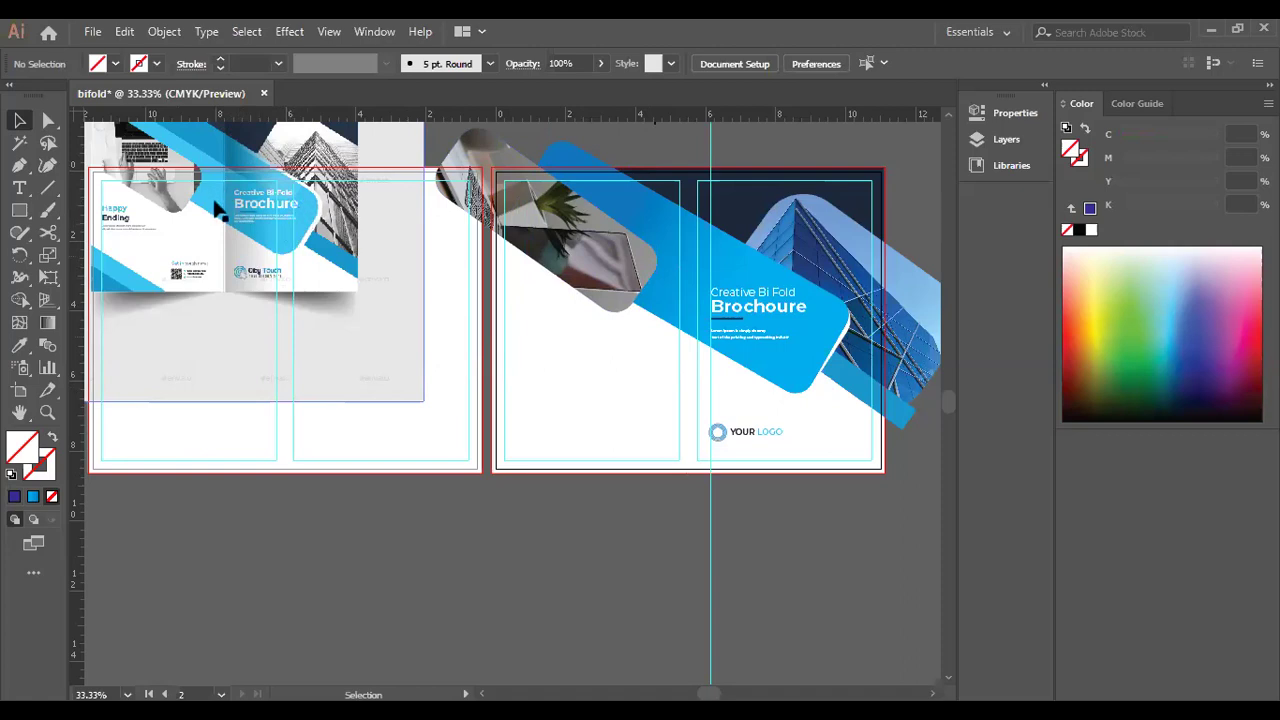
scroll(442, 246, "up", 3)
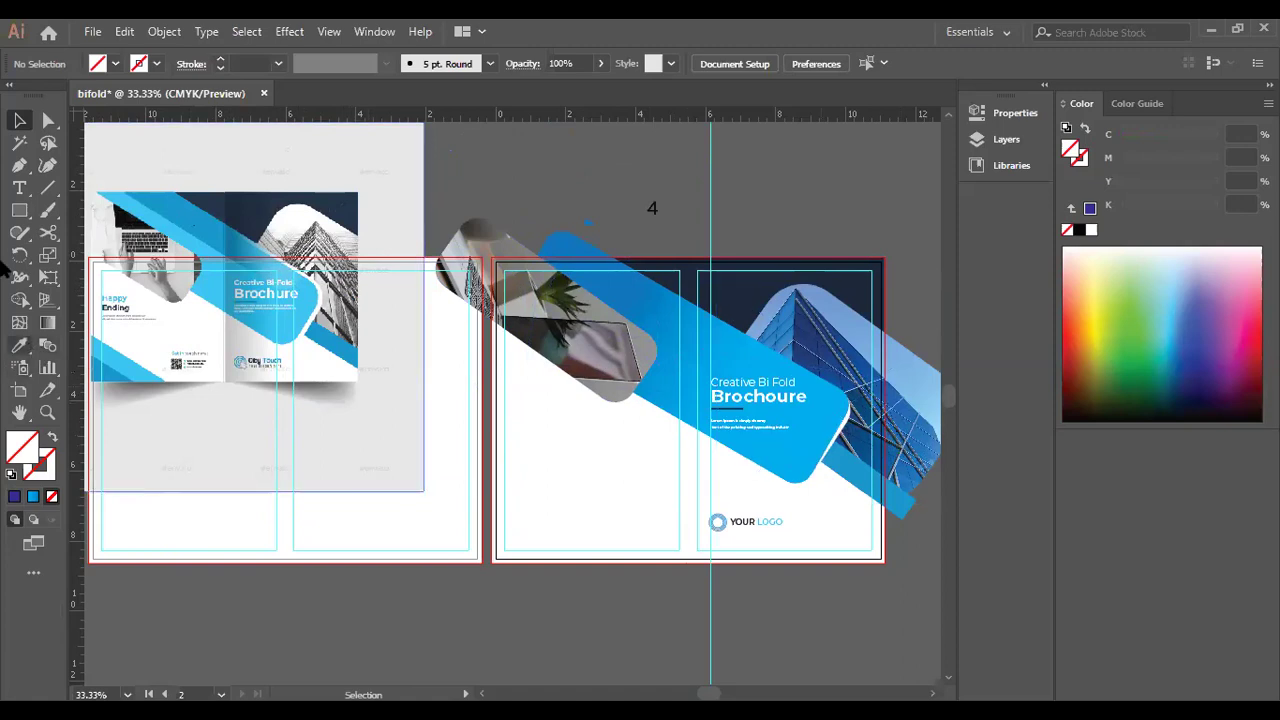
left_click(17, 210)
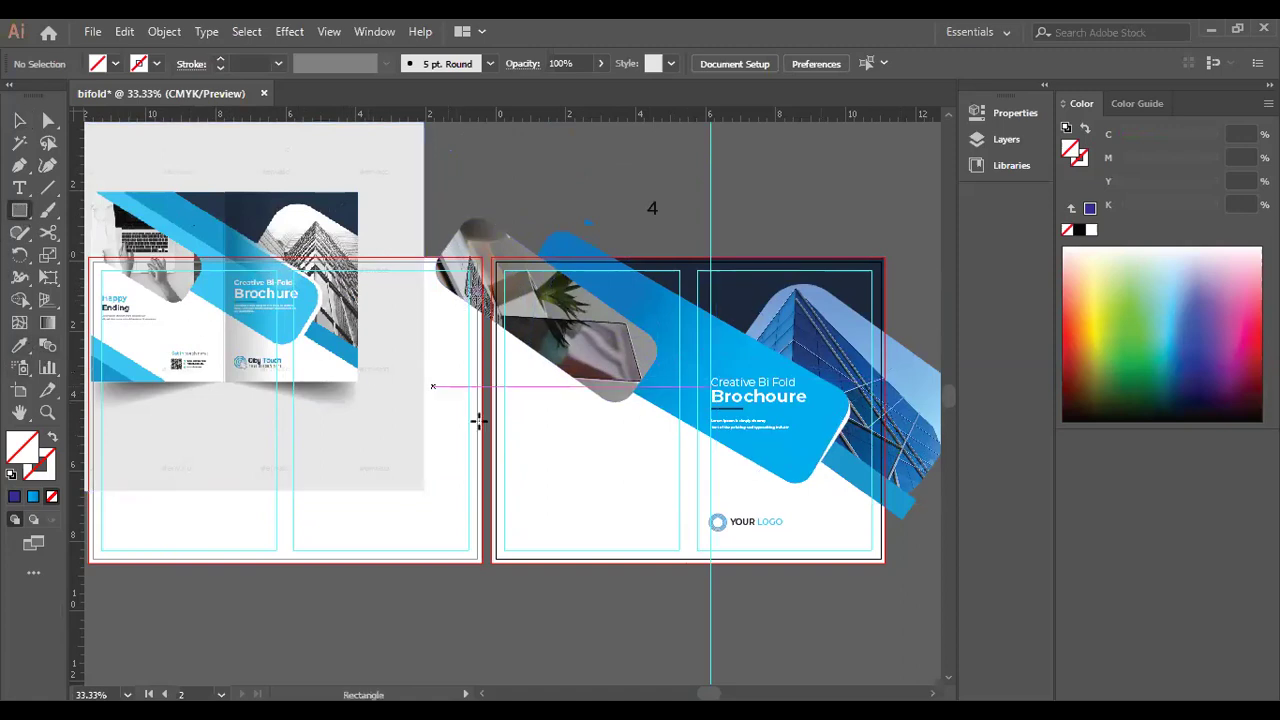
left_click(19, 120)
left_click(742, 392)
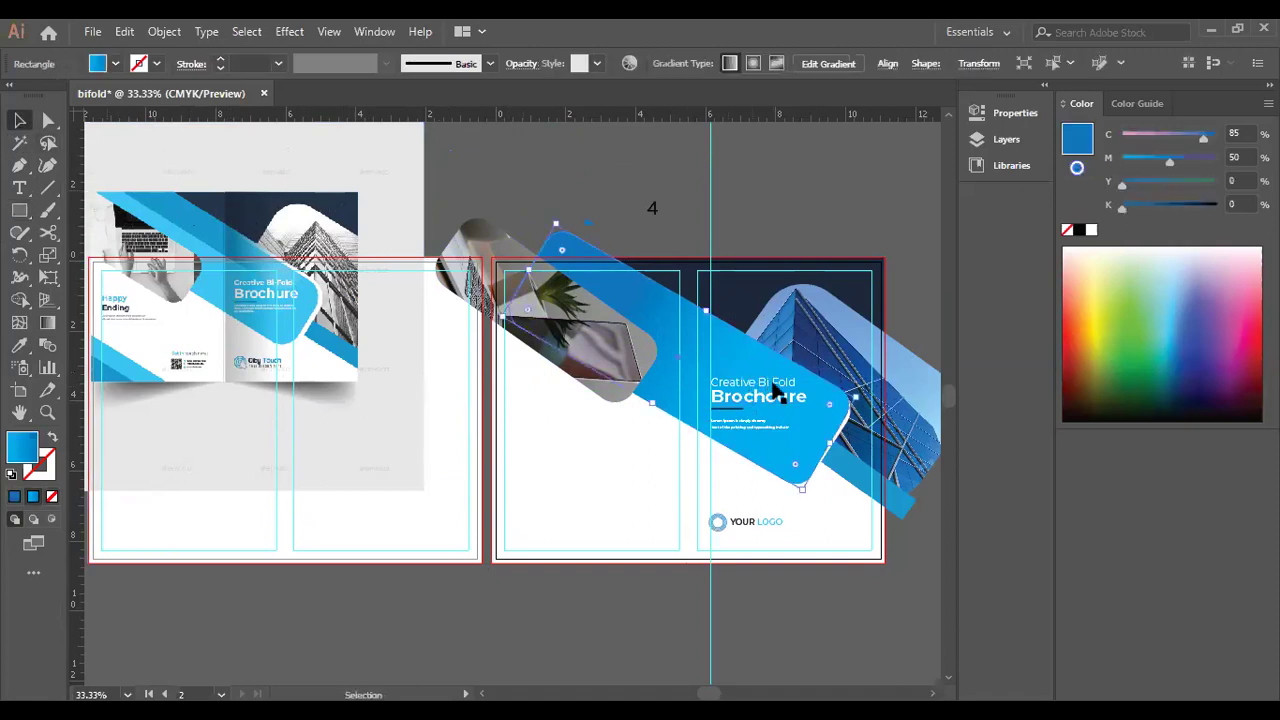
mouse_move(778, 392)
left_mouse_down()
mouse_move(786, 402)
mouse_move(758, 400)
left_mouse_up()
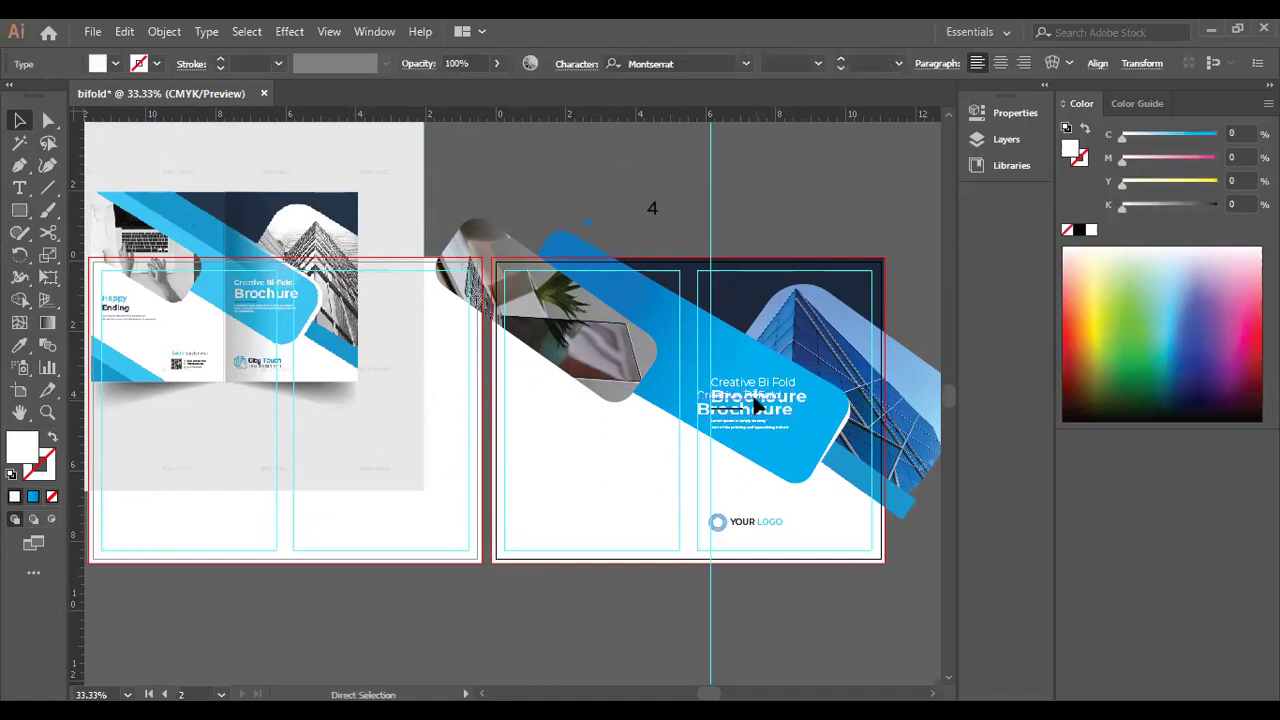
key("ctrl+z")
Duplicate the gradient bar slightly lower and to the left, fill the copy with the mockup's light blue, and delete it.
left_click(712, 340)
left_click_drag(714, 346, 700, 370)
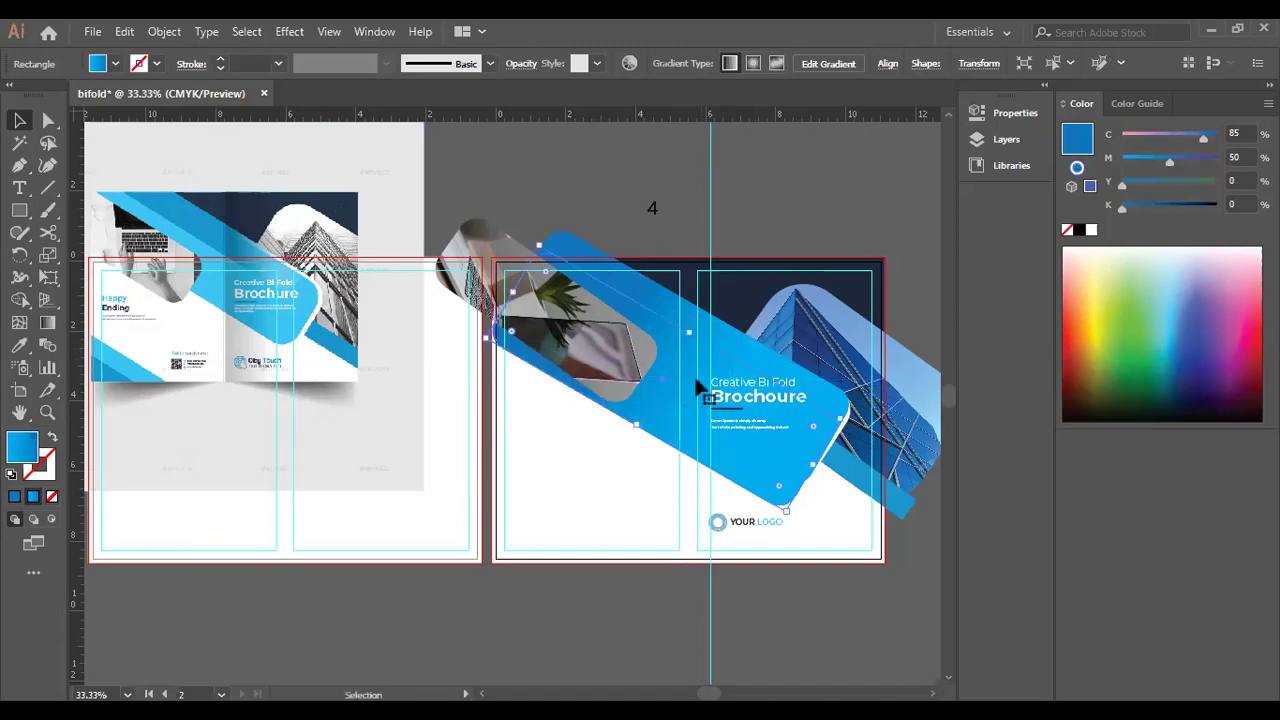
left_click(19, 345)
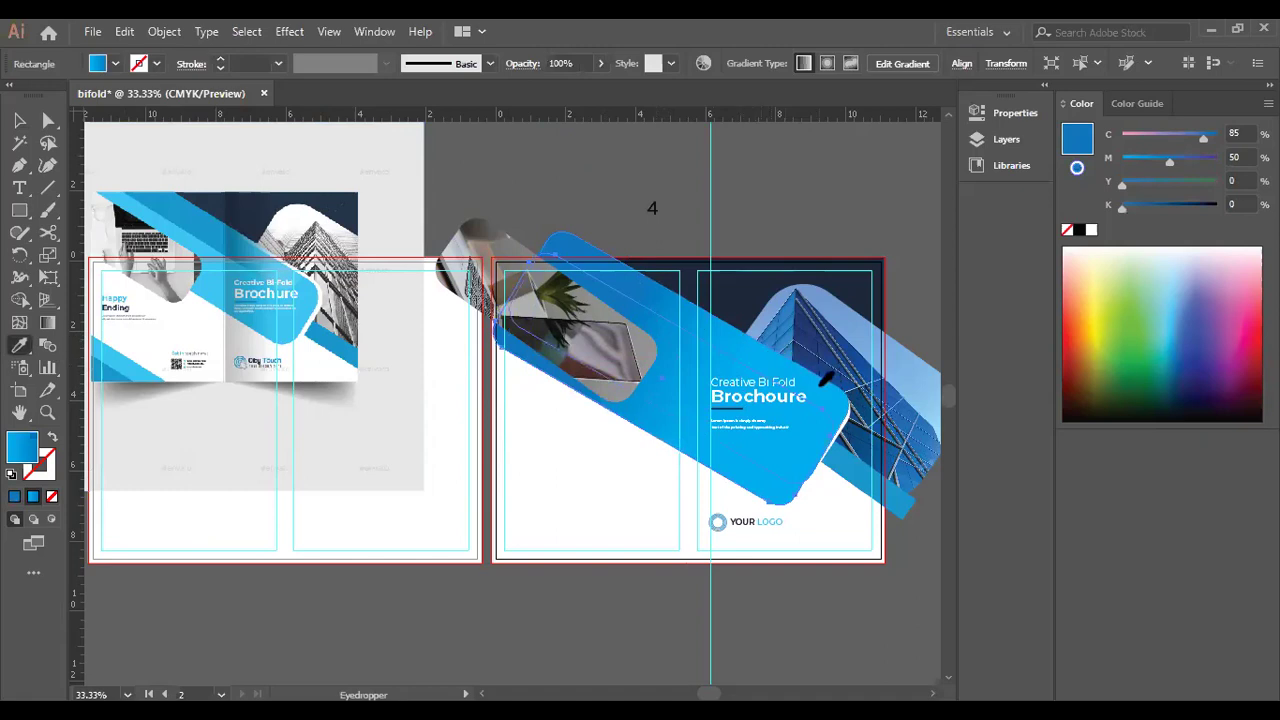
left_click(14, 496)
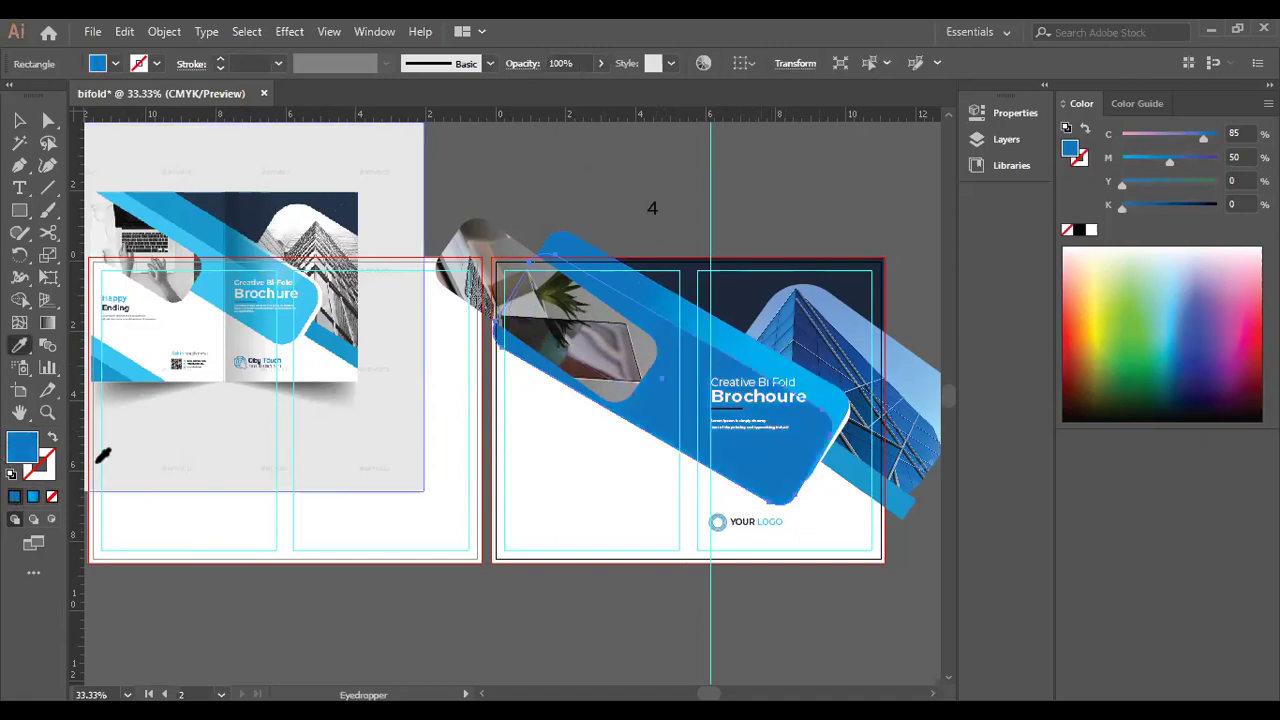
left_click(114, 358)
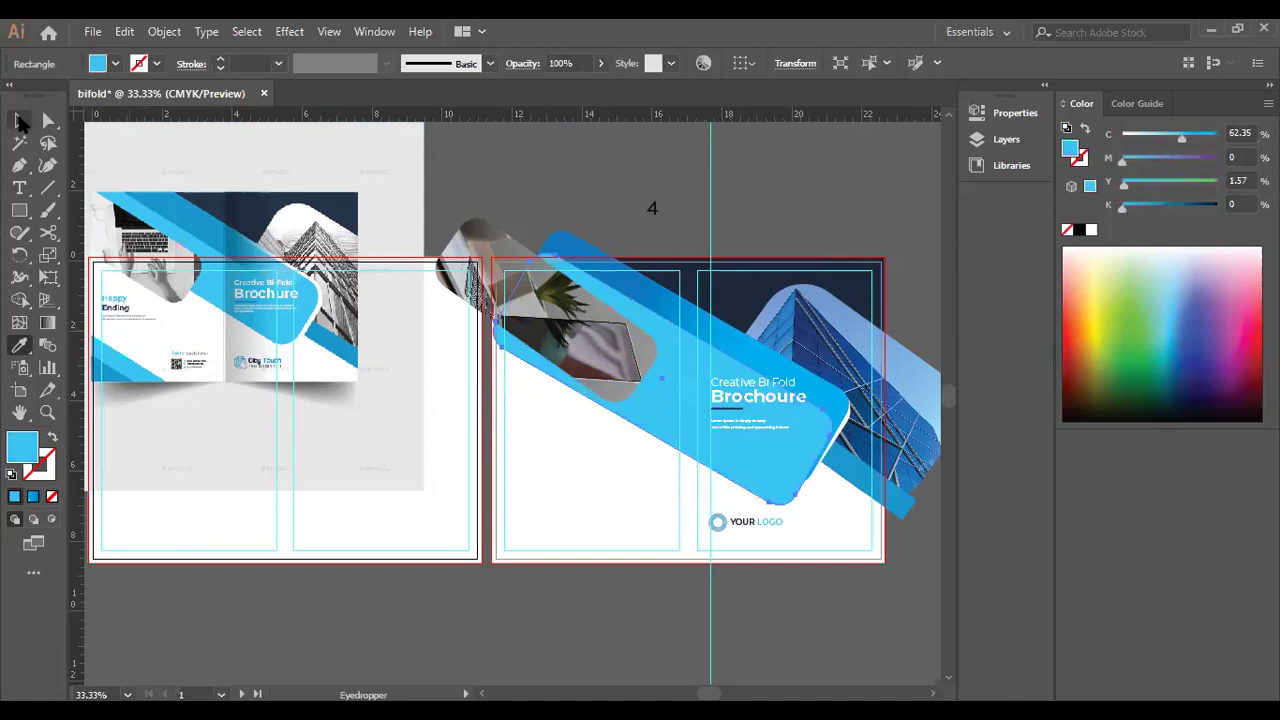
left_click(22, 121)
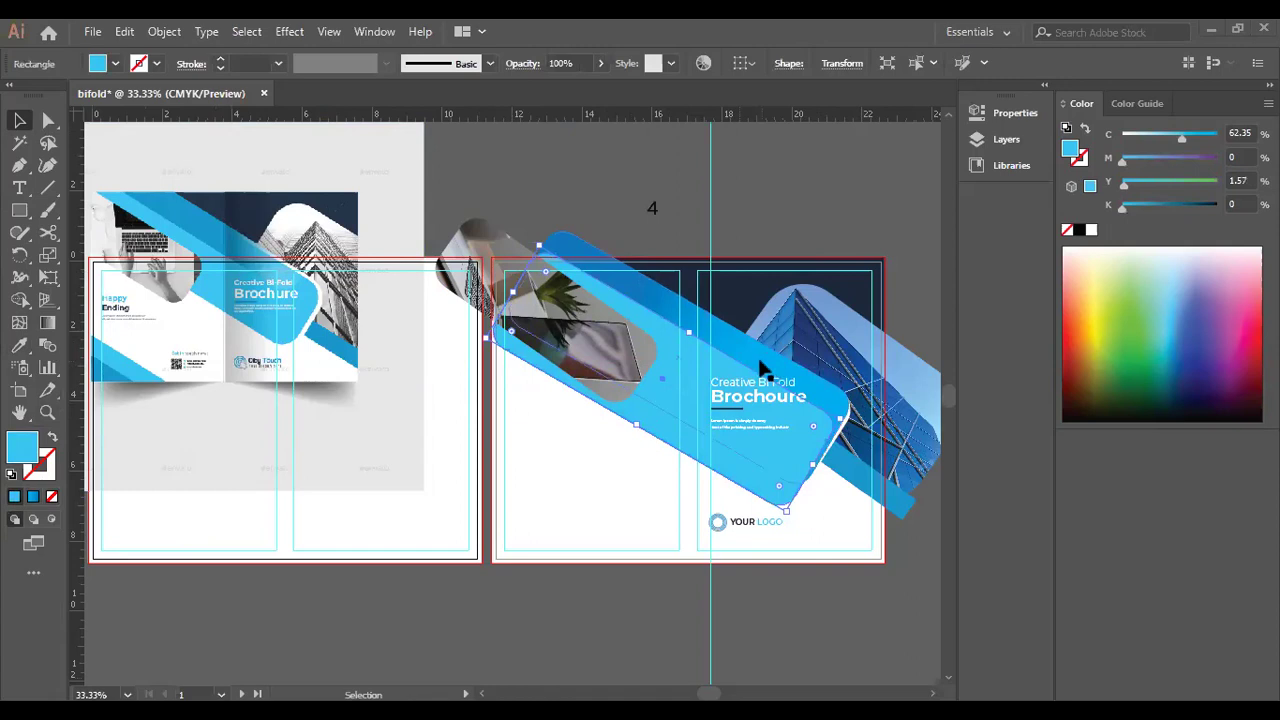
left_click(815, 190)
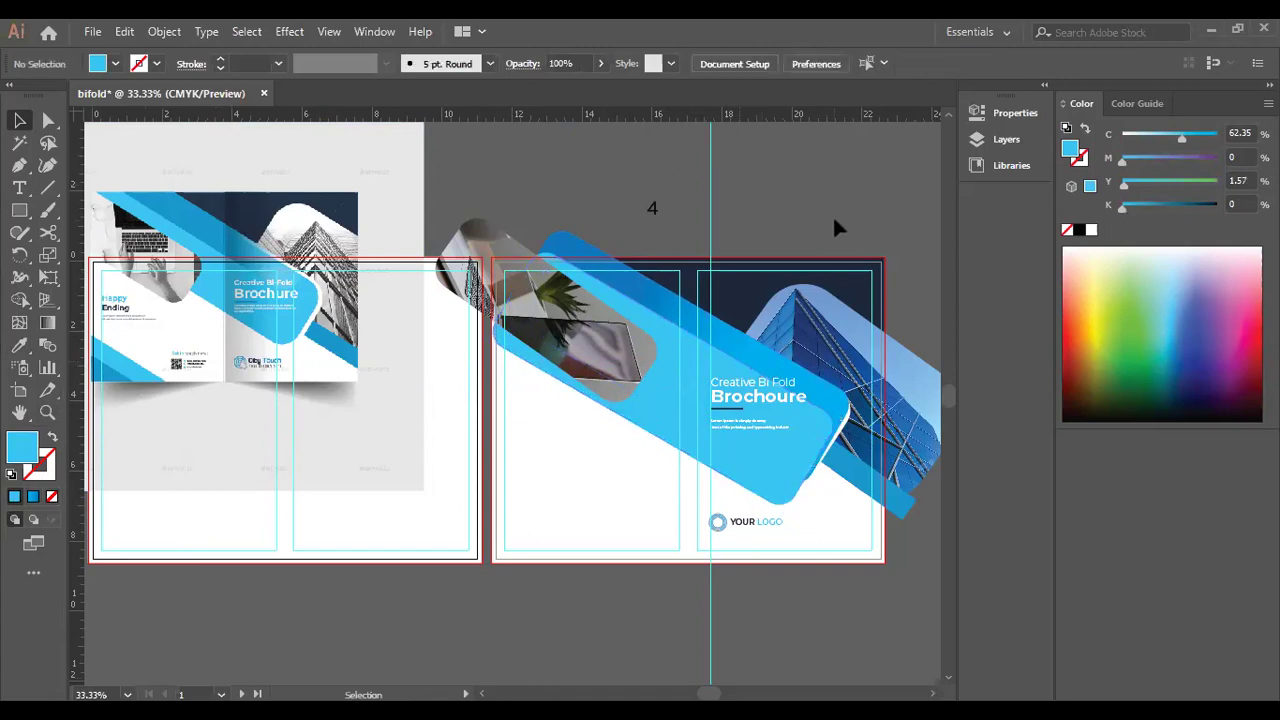
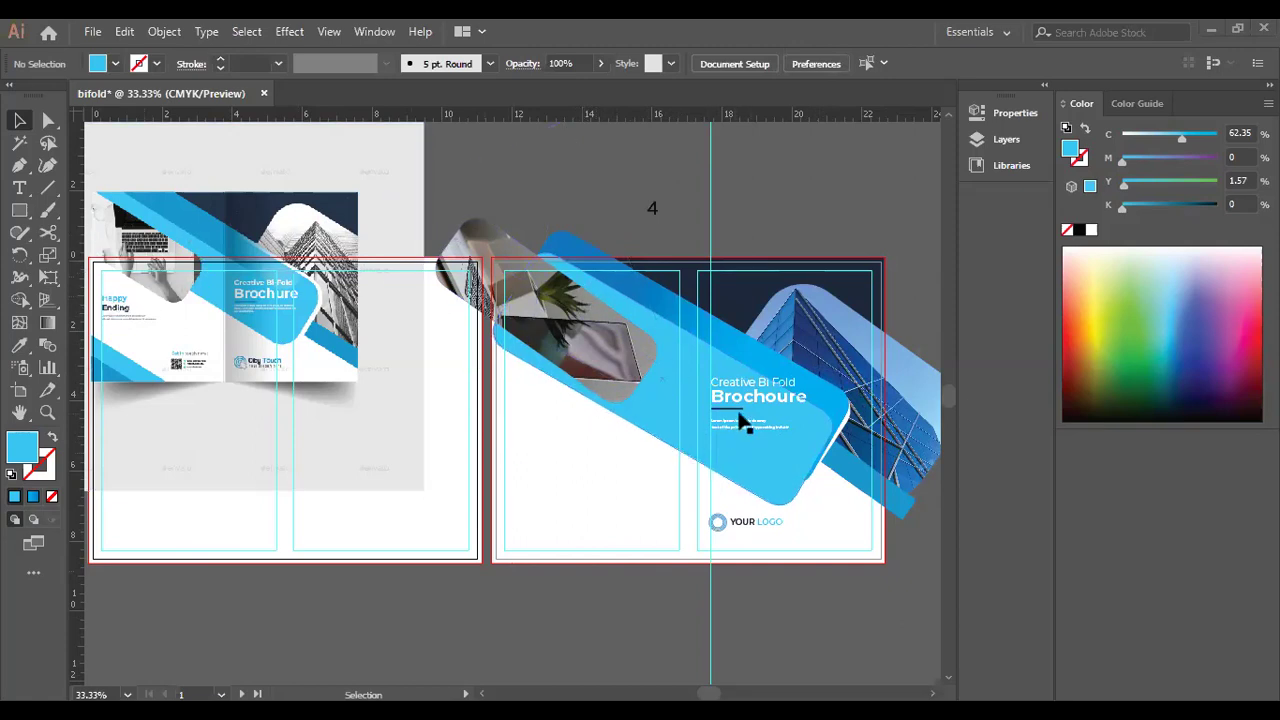
left_click(720, 477)
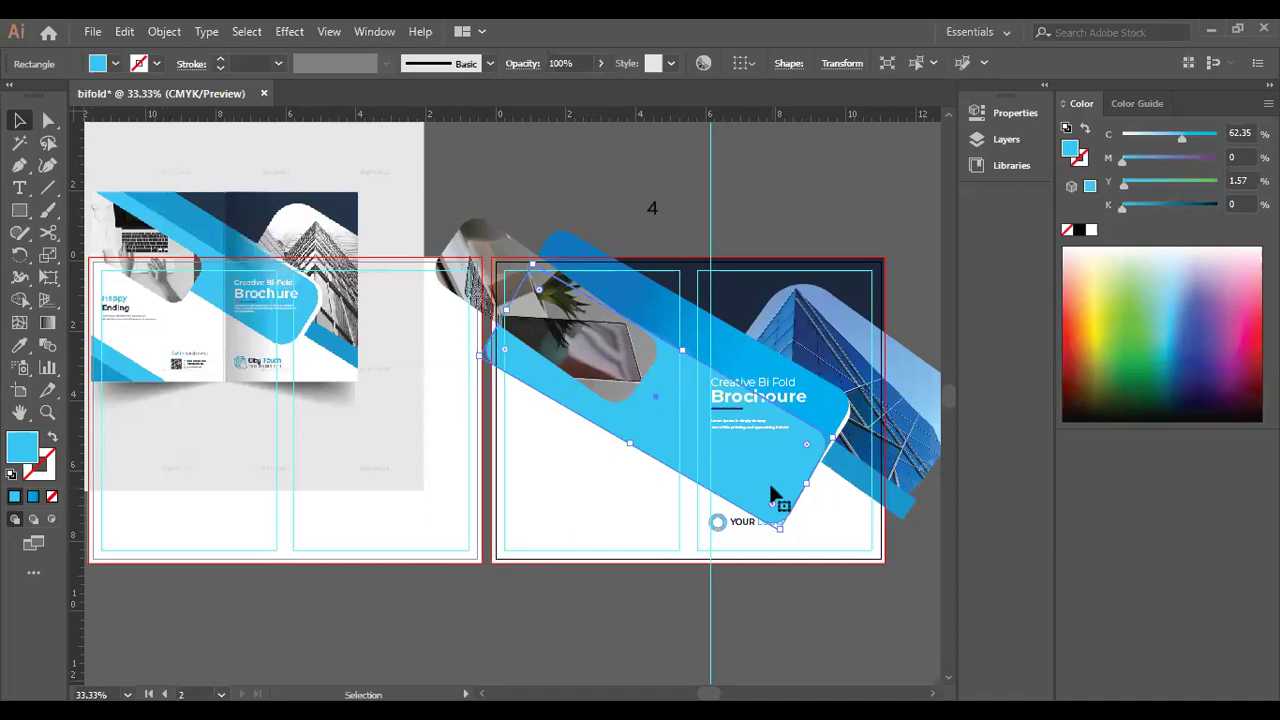
key("Delete")
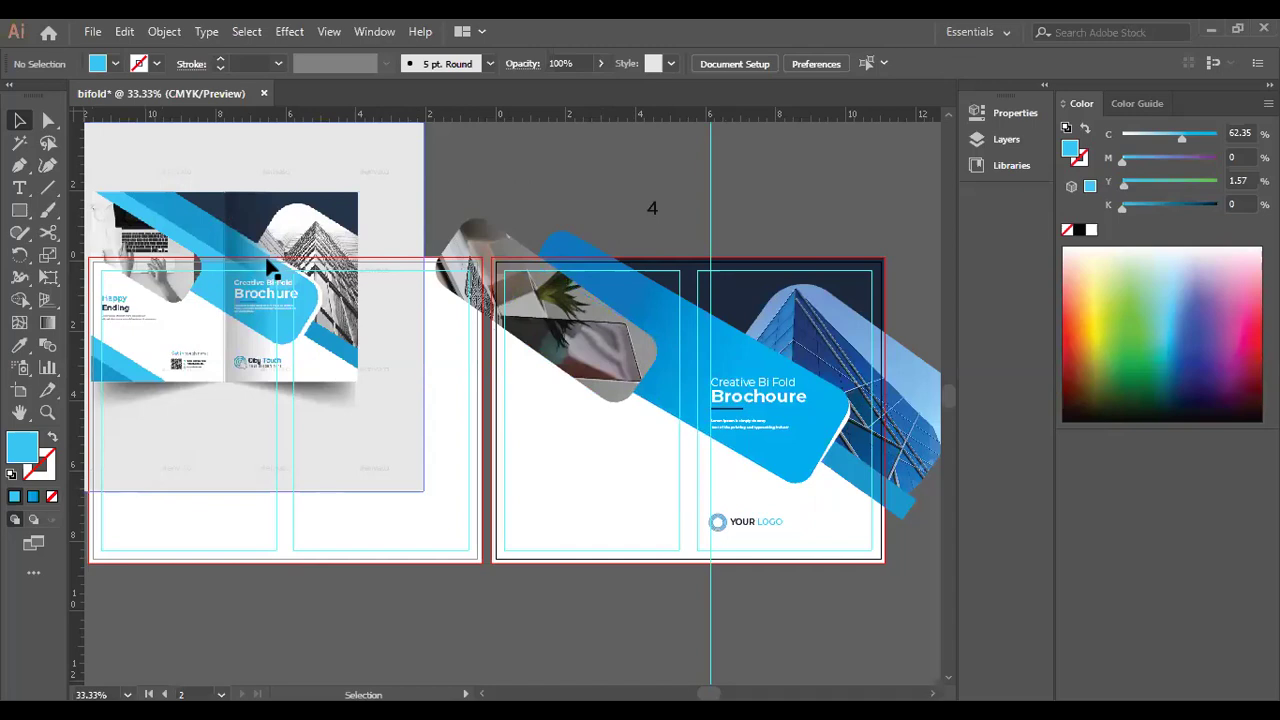
Isolate the laptop photo's clip group and shift the linked image slightly to the right inside its rounded mask.
left_click(614, 376)
double_click(614, 376)
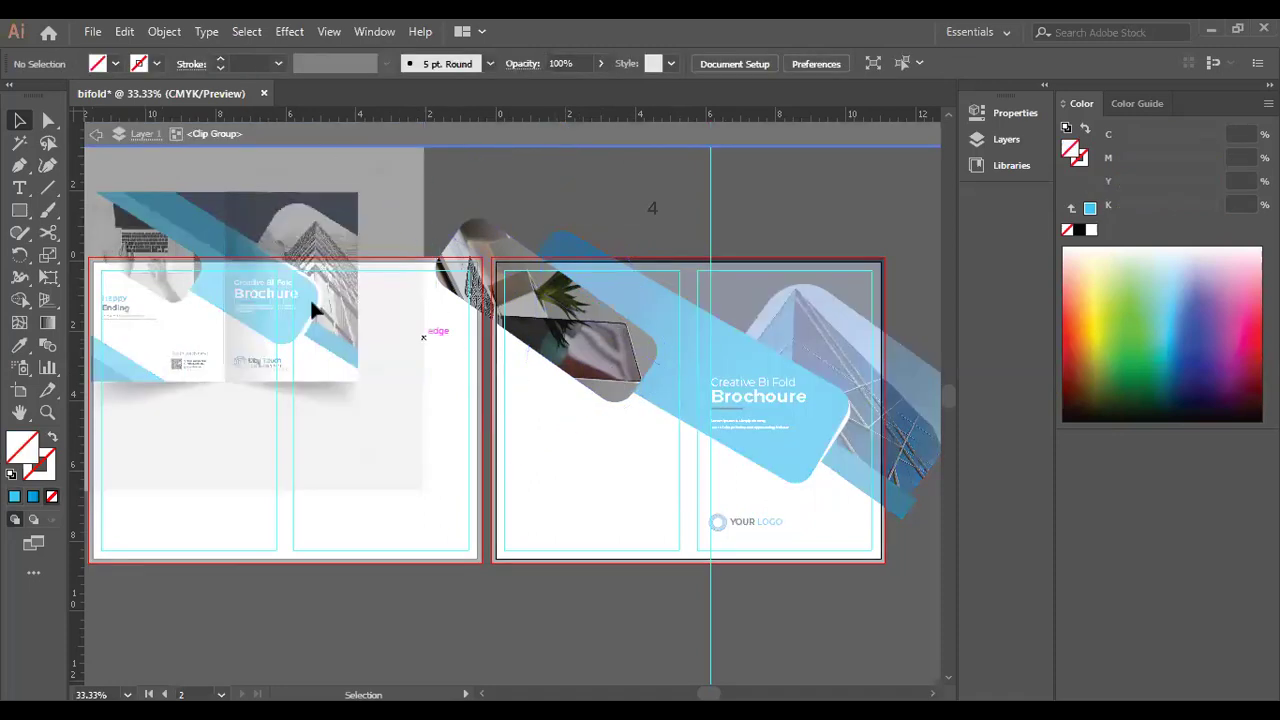
left_click(435, 262)
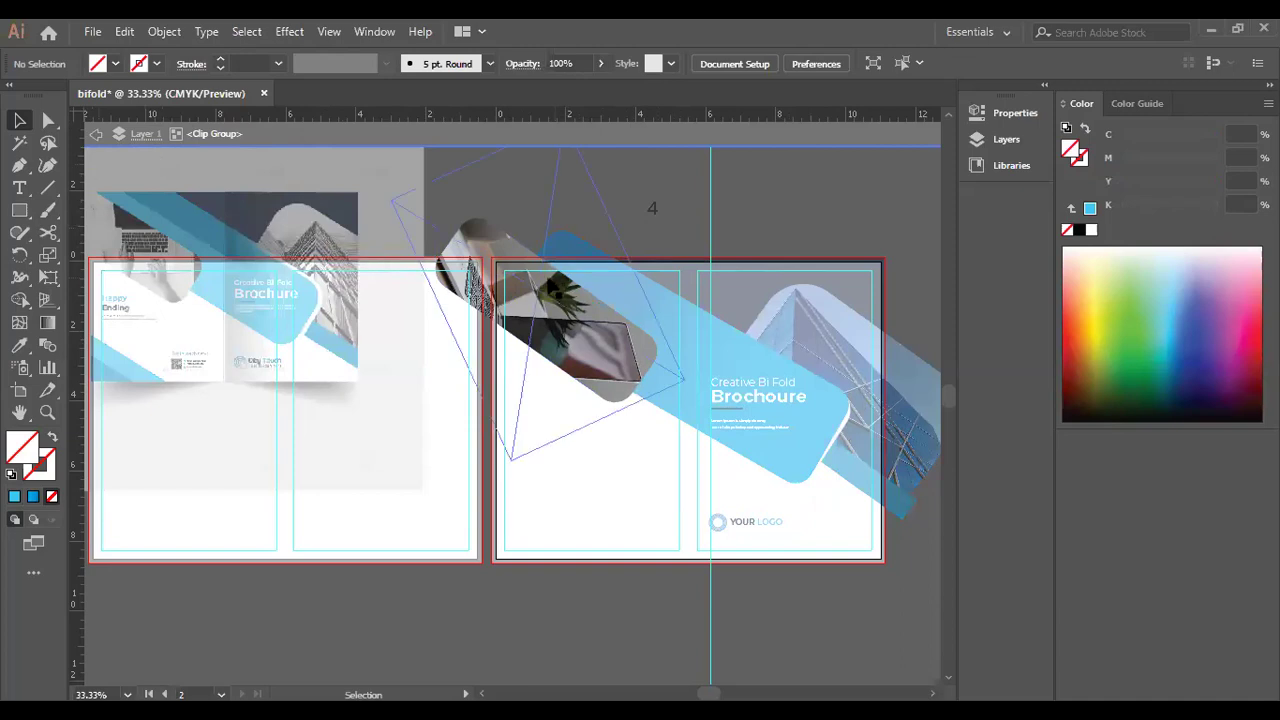
left_click(550, 266)
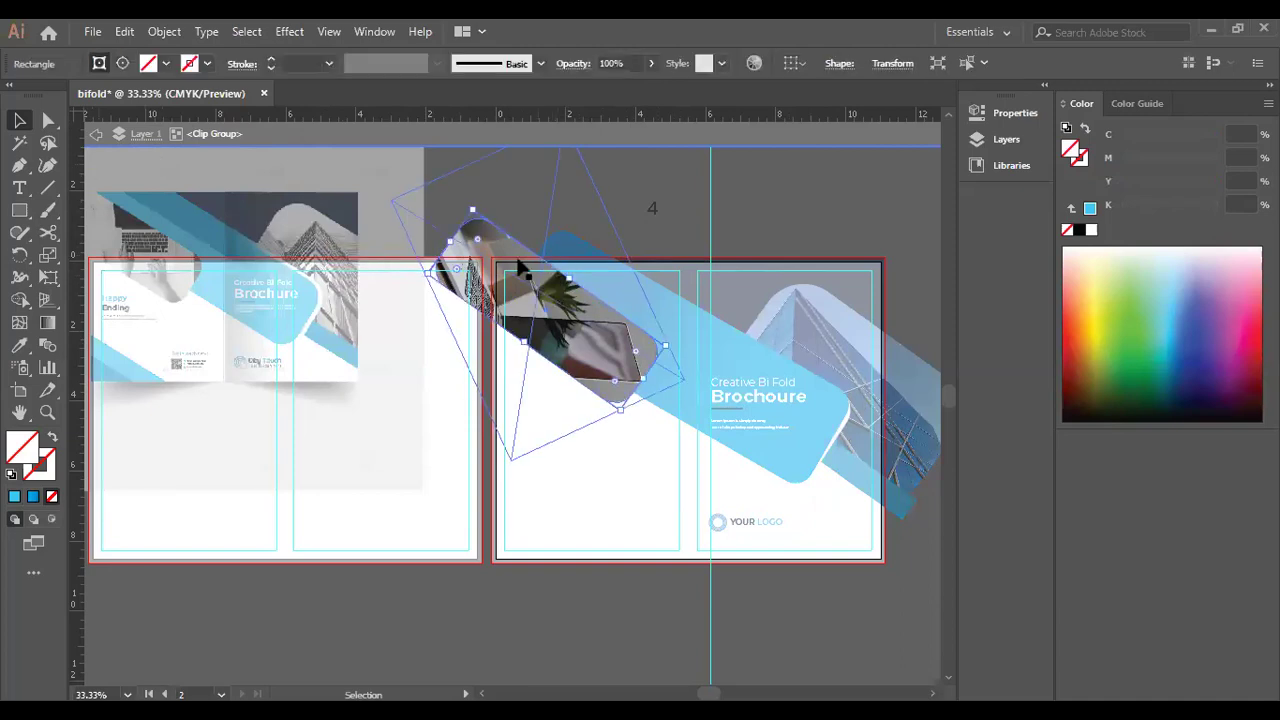
left_click_drag(511, 291, 519, 293)
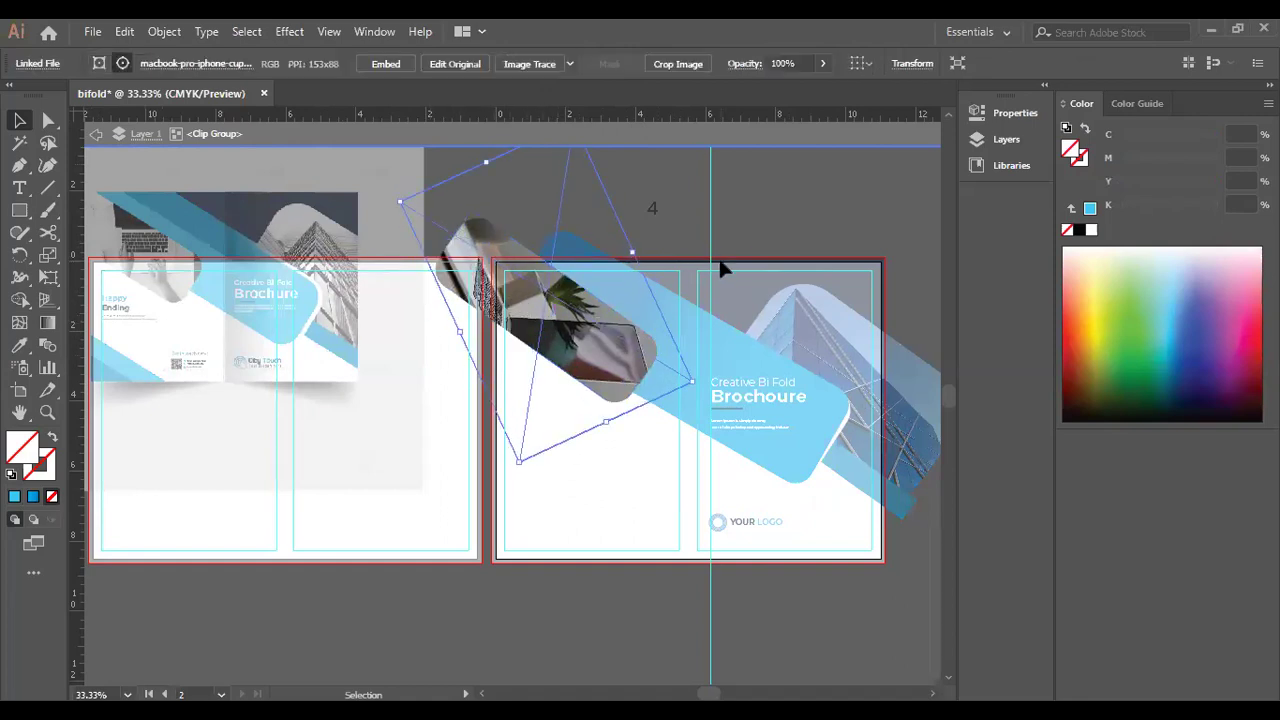
Reposition the laptop image slightly up and to the left within its rounded mask and leave isolation mode.
key("Delete")
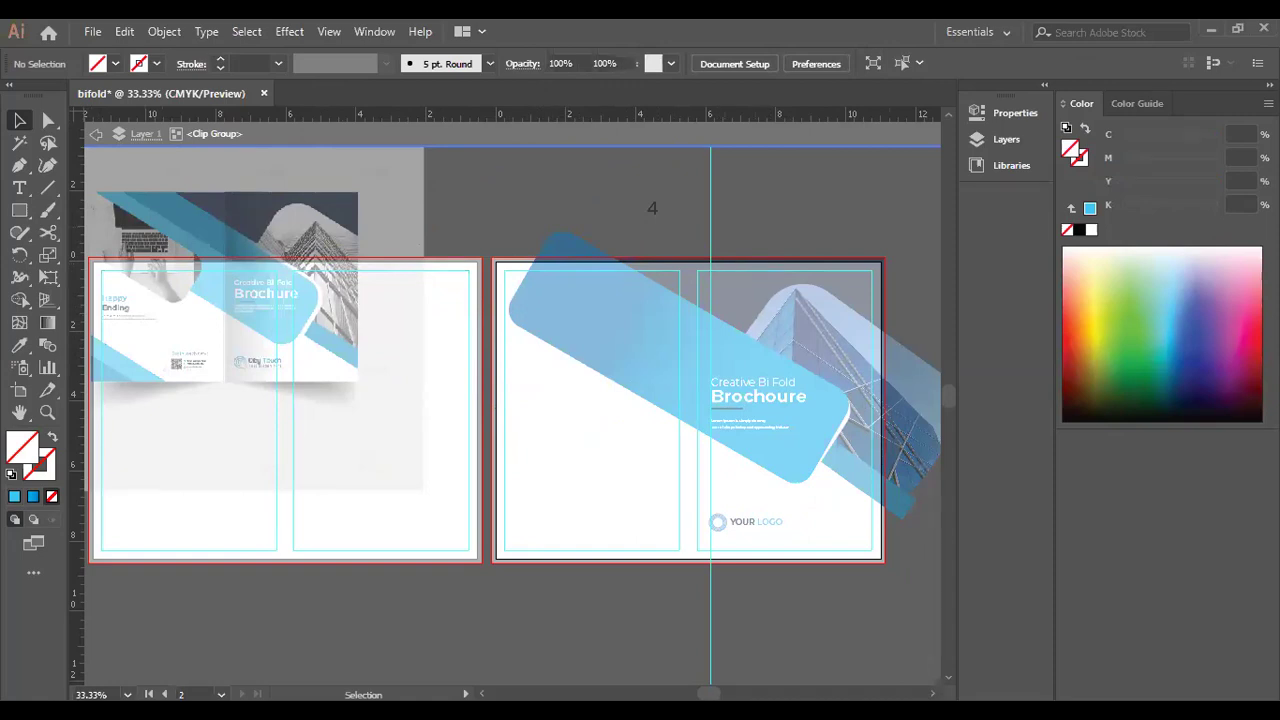
key("ctrl+z")
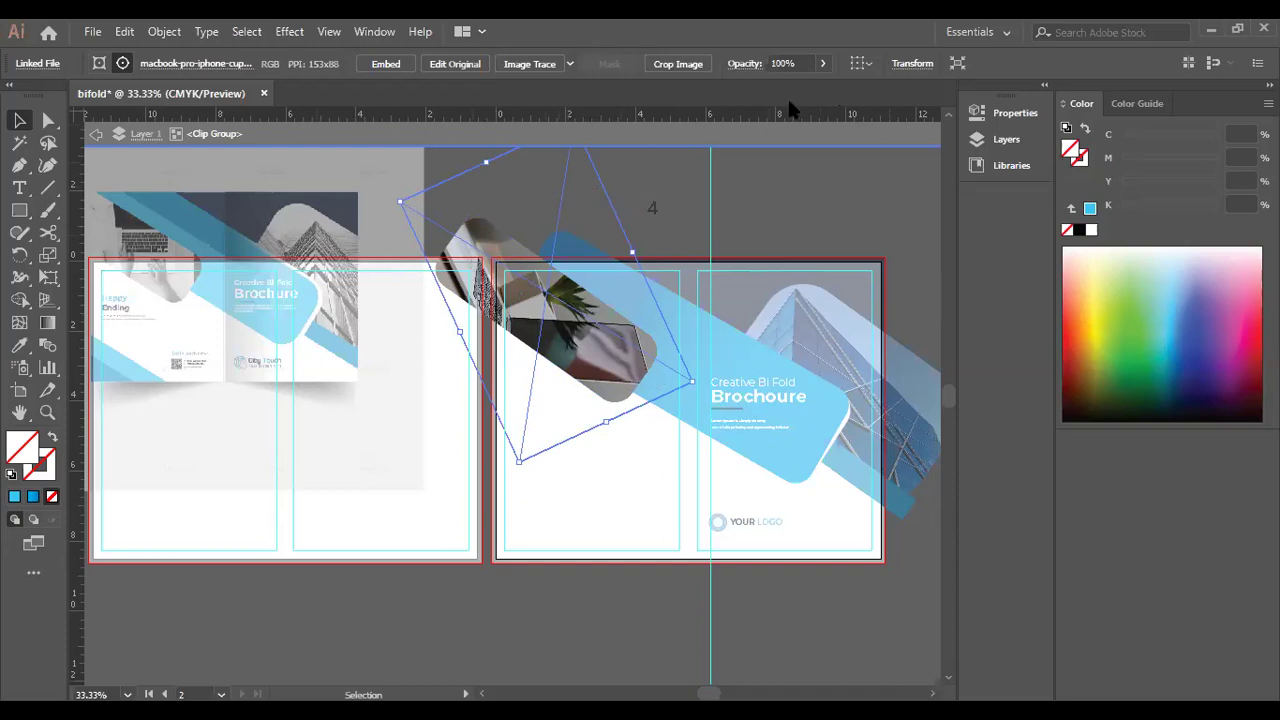
left_click(549, 262)
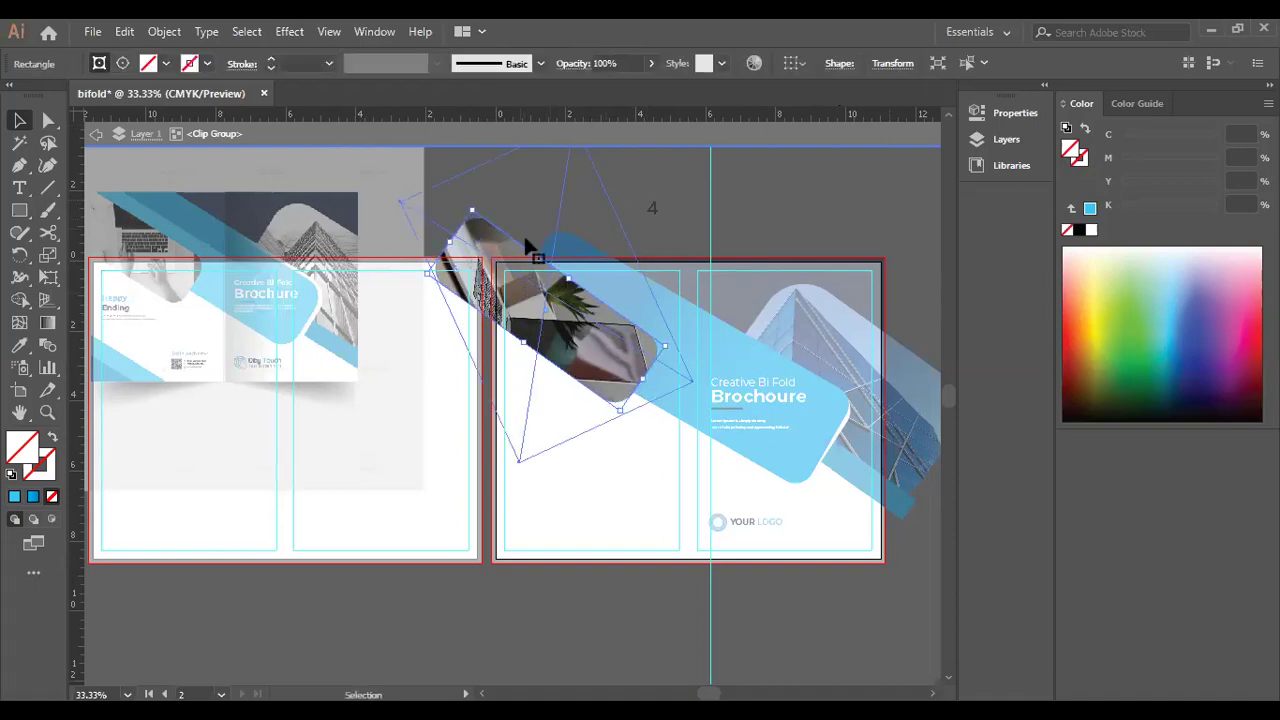
left_click(530, 248)
mouse_move(535, 297)
left_mouse_down()
mouse_move(518, 298)
mouse_move(528, 240)
mouse_move(490, 281)
mouse_move(465, 286)
mouse_move(530, 280)
mouse_move(521, 287)
left_mouse_up()
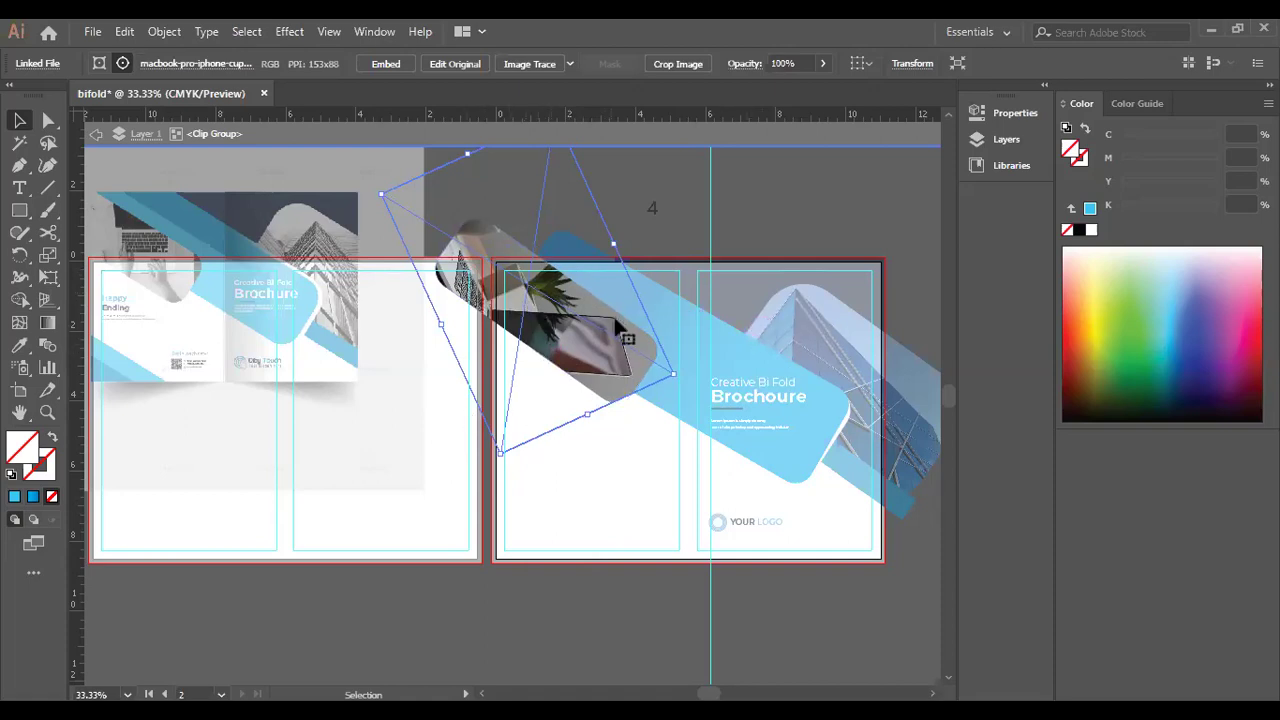
left_click_drag(590, 316, 522, 308)
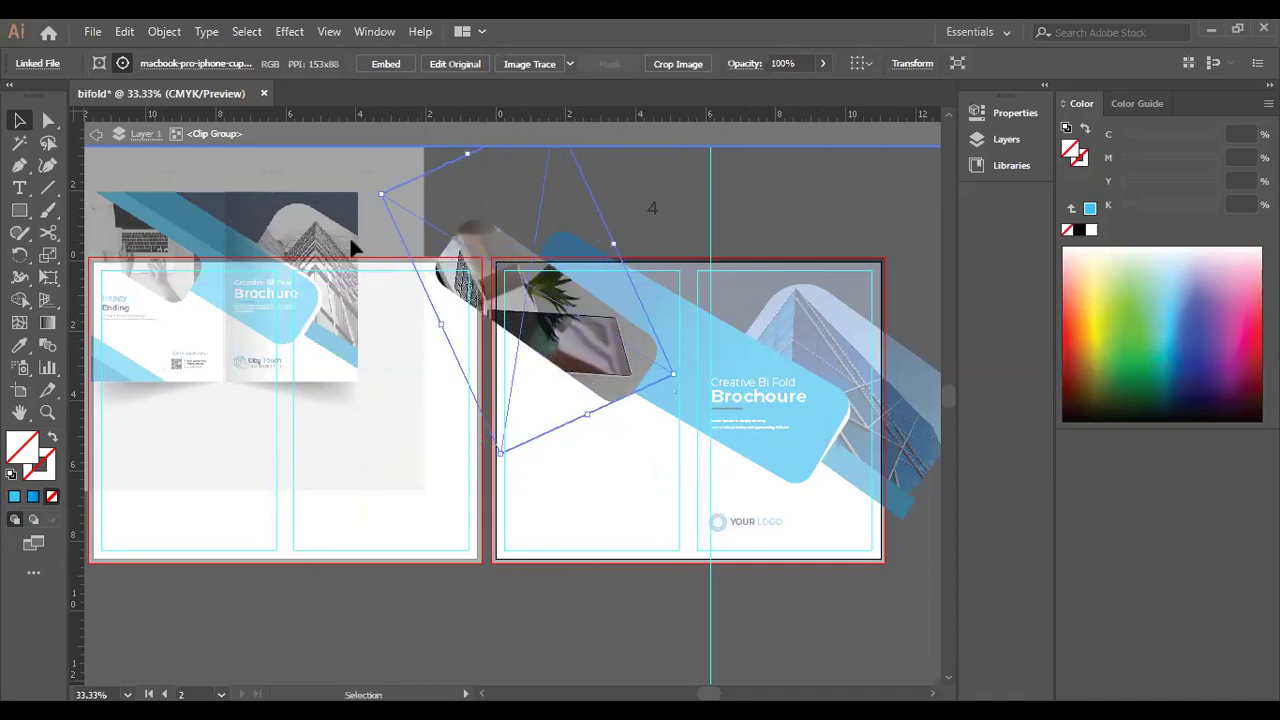
left_click(793, 149)
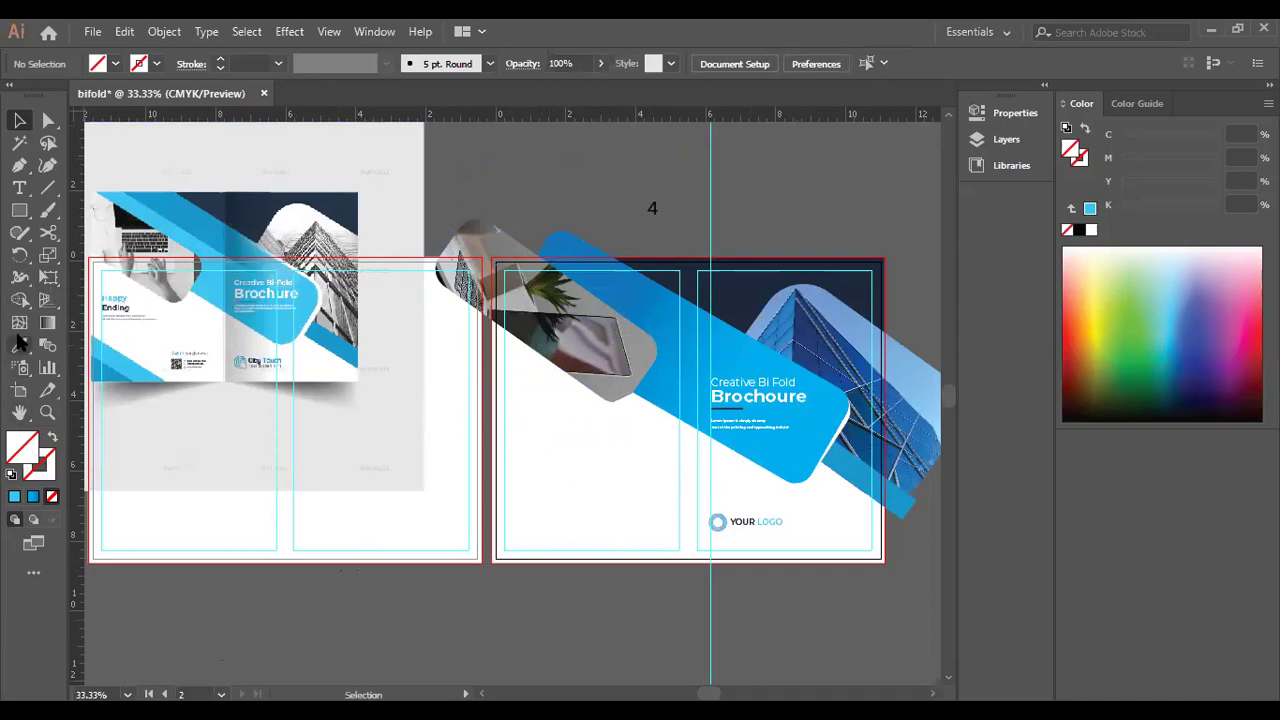
Draw a right triangle about 2.4 in wide and 1.3 in high in the back cover's lower-left bleed corner with the Pen tool.
left_click(19, 166)
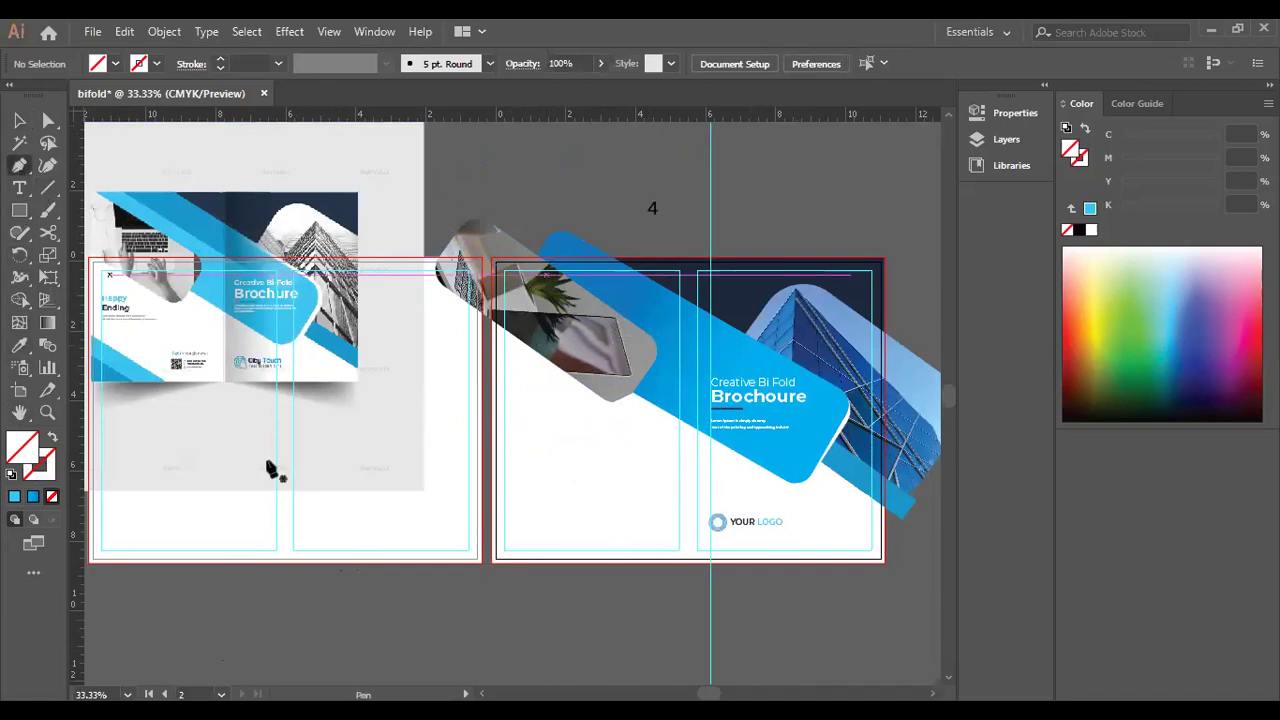
left_click(490, 519)
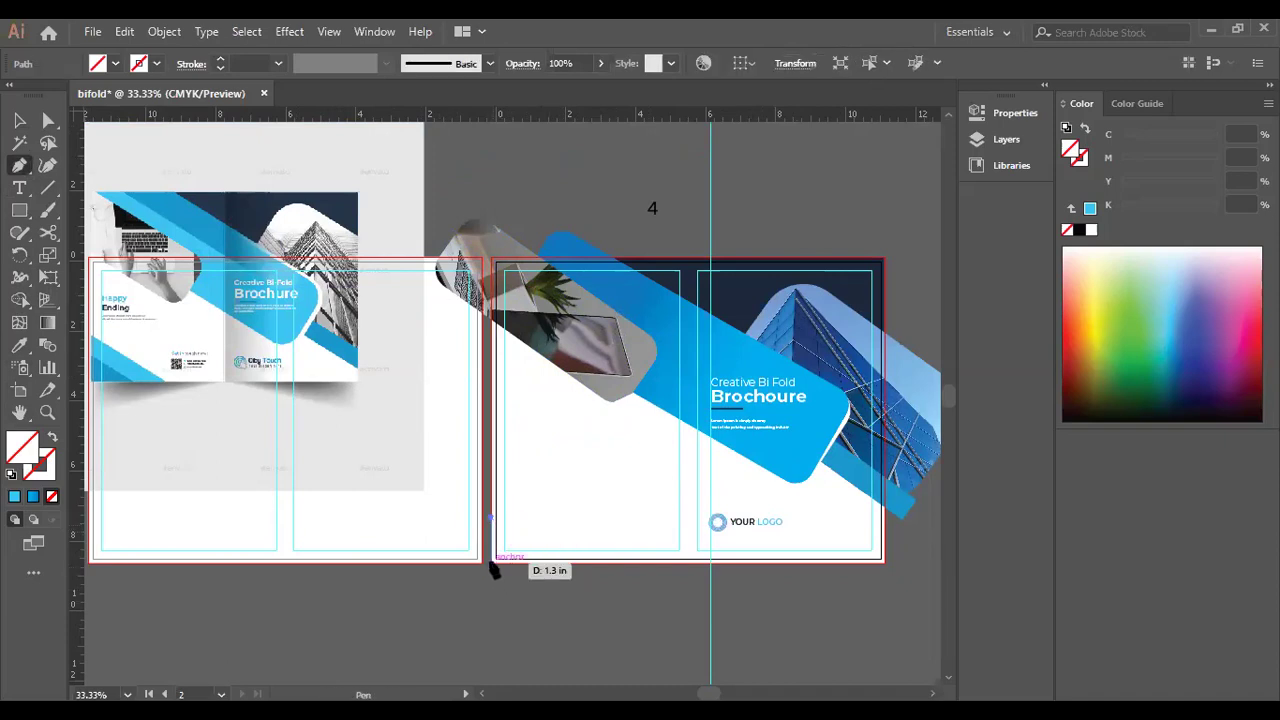
left_click(490, 562)
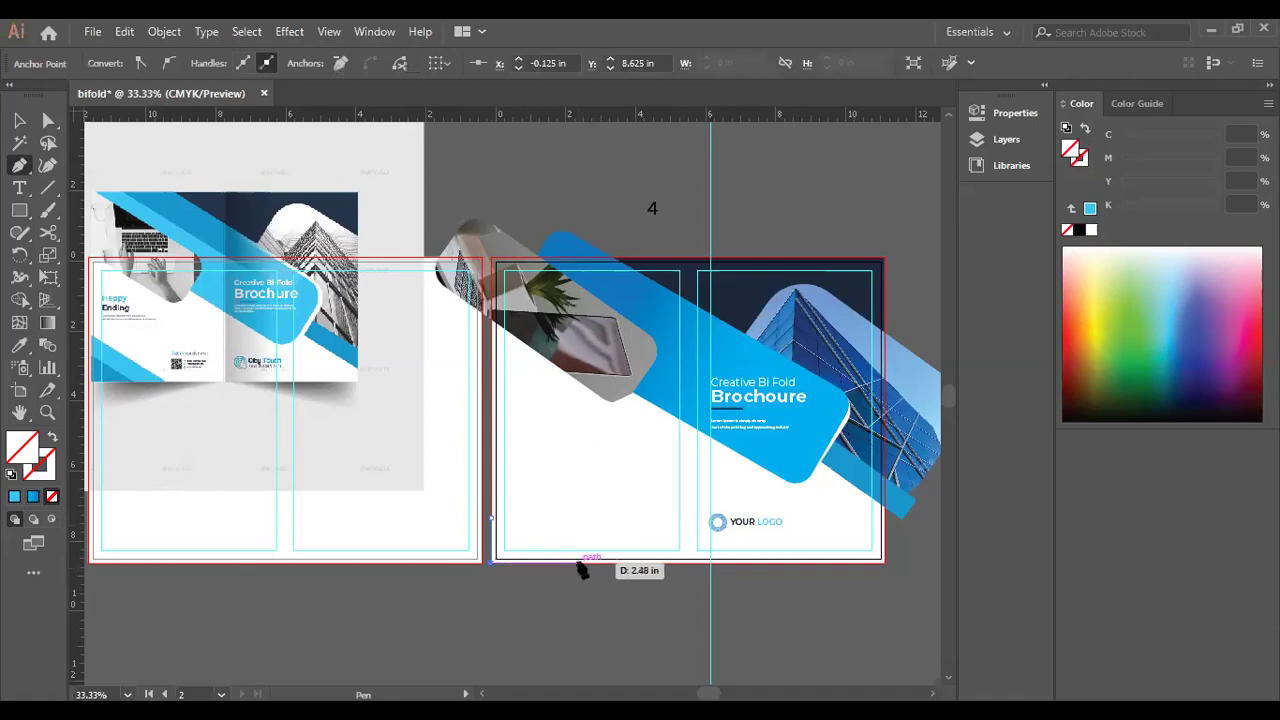
left_click(575, 562)
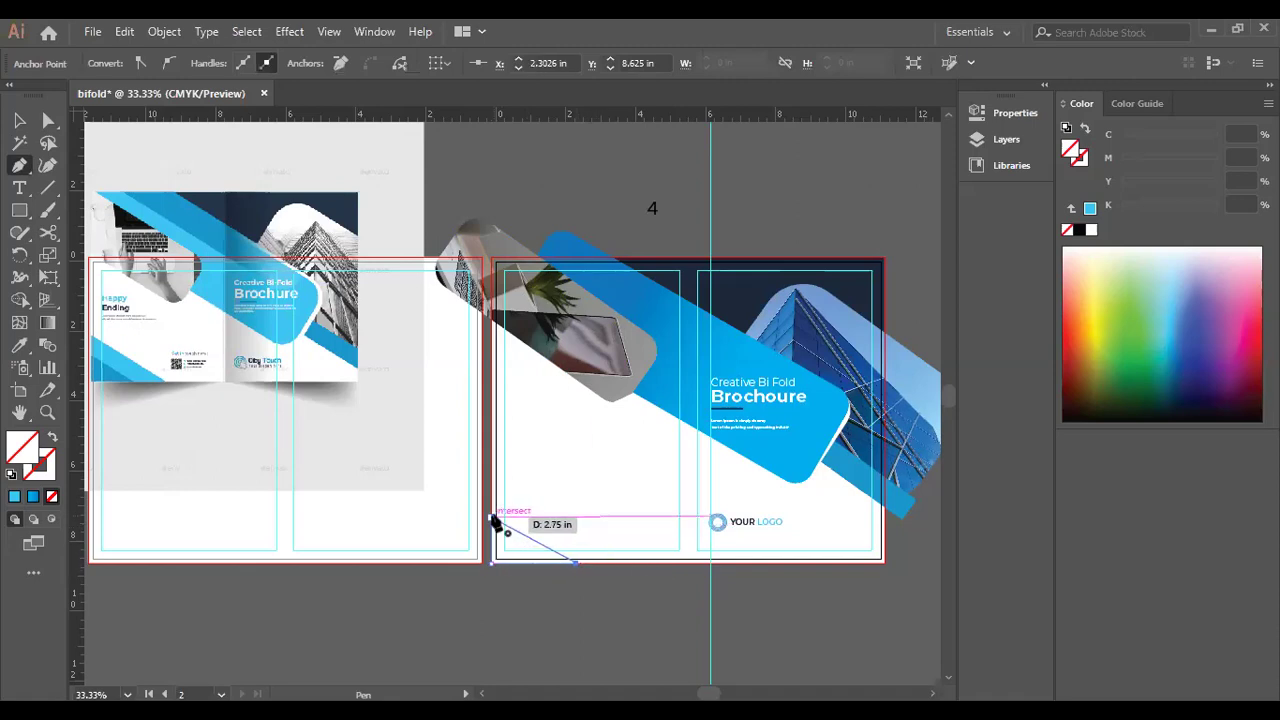
Fill the corner triangle with the blue sampled from the mockup's matching corner shape (C78.04 M25.49 Y4.71 K0).
key("i")
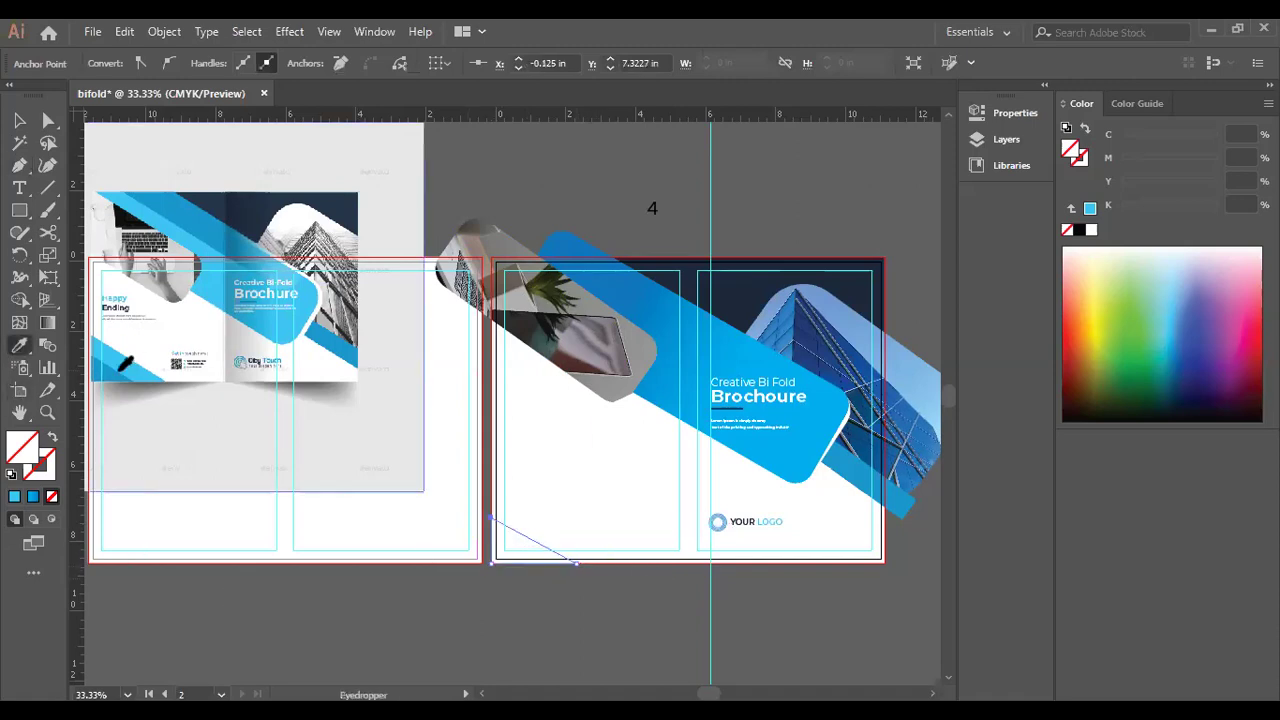
left_click(116, 368)
left_click(20, 120)
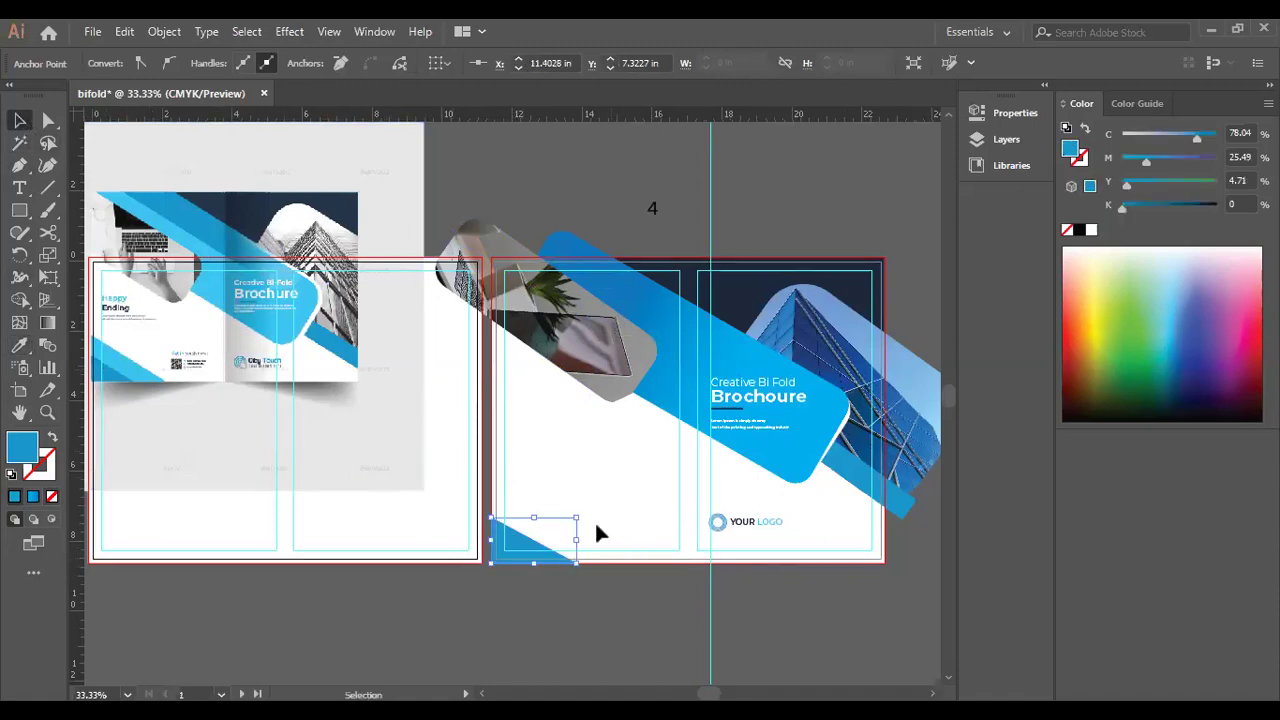
Draw a diagonal band about 3.5 in wide and 2.1 in high along the blue corner triangle's sloped edge with the Pen tool.
left_click(19, 165)
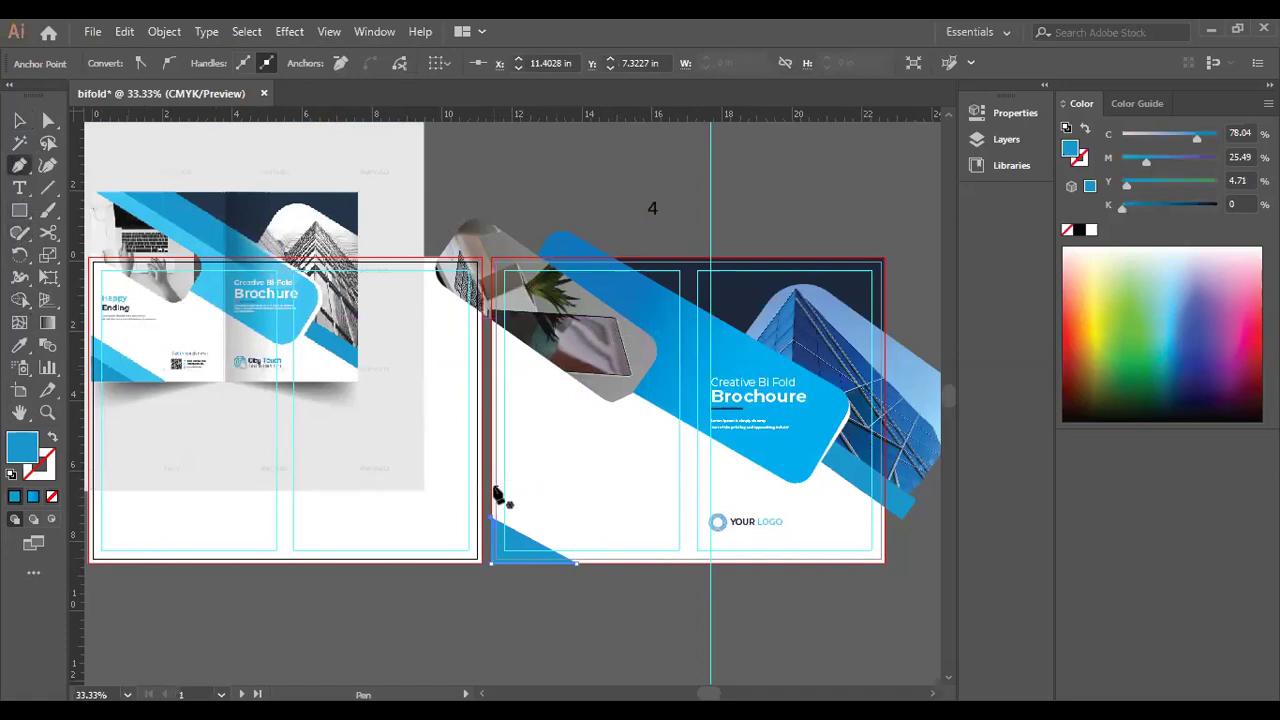
left_click(491, 491)
left_click(491, 517)
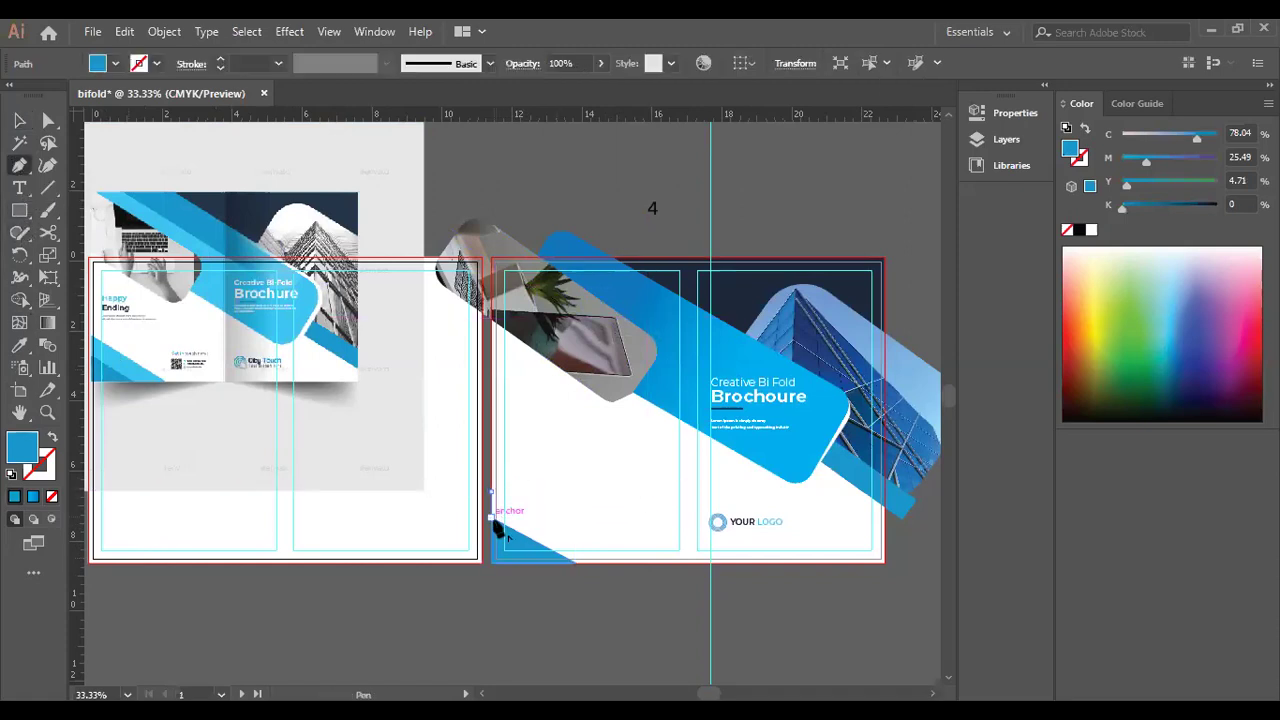
left_click(577, 563)
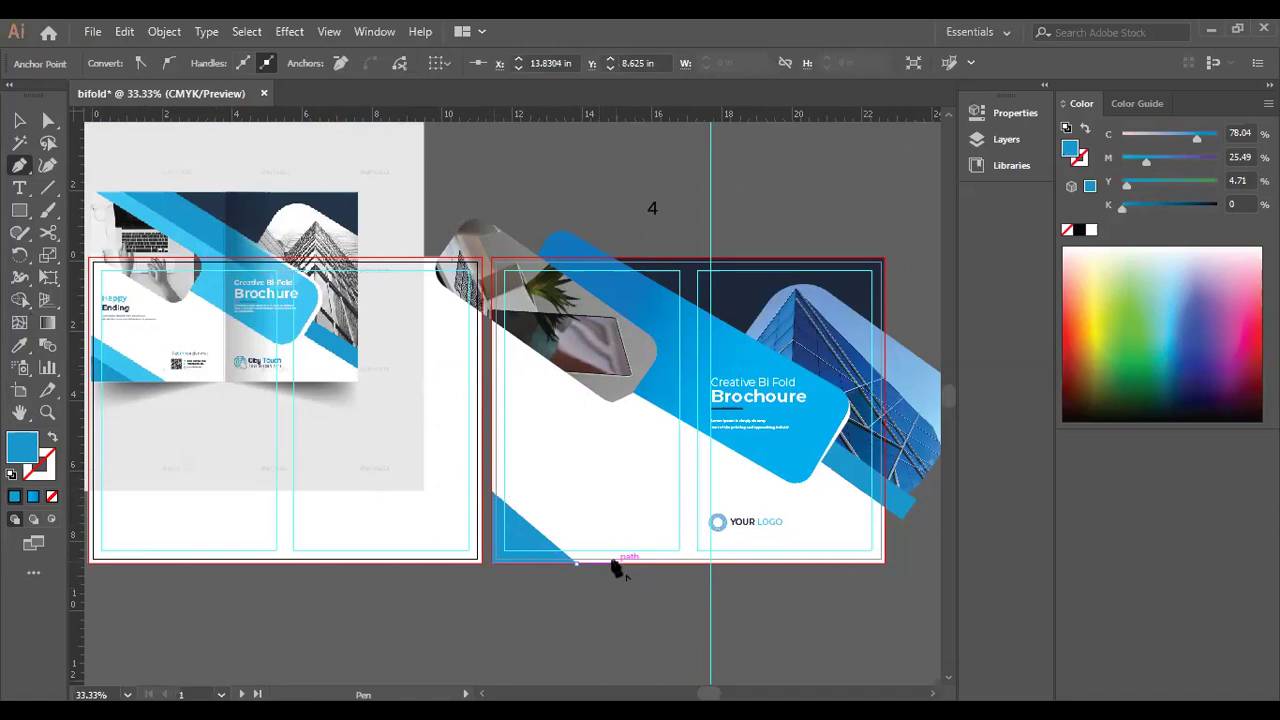
left_click(615, 564)
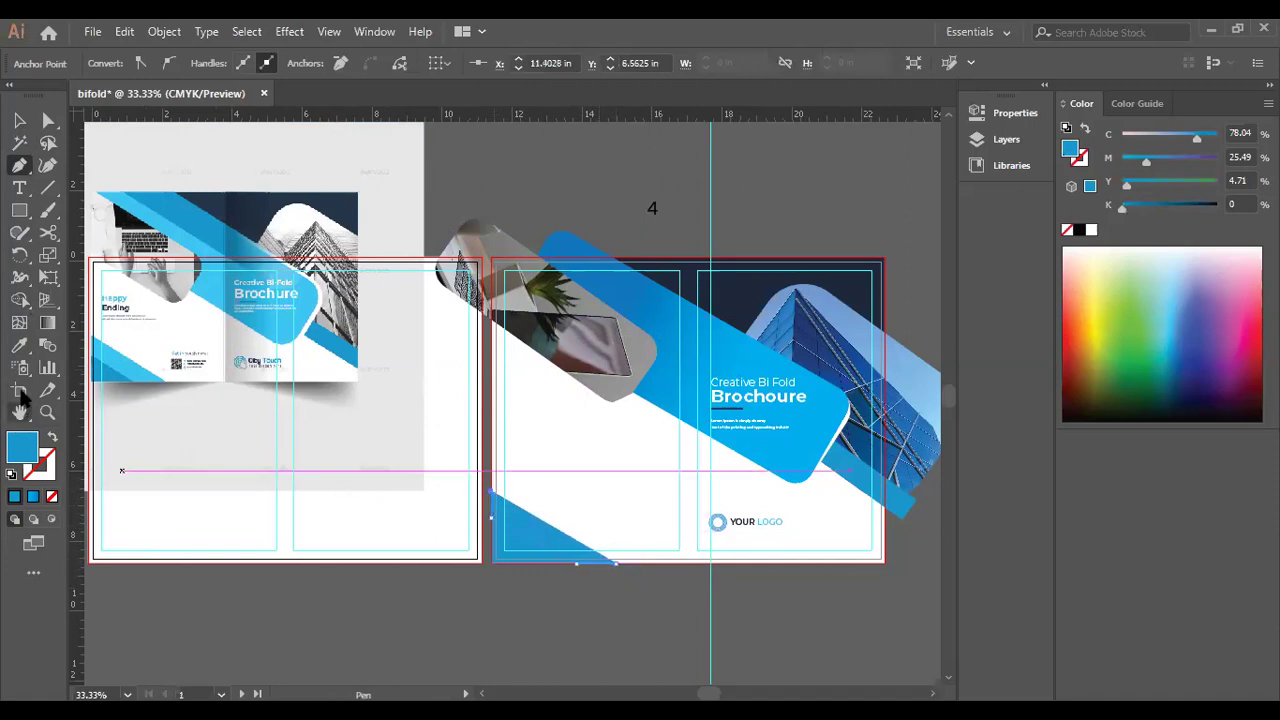
Fill the diagonal band with the light blue sampled from the mockup's matching stripe (C62.35 M0 Y1.57 K0) and deselect it.
left_click(19, 344)
left_click(112, 351)
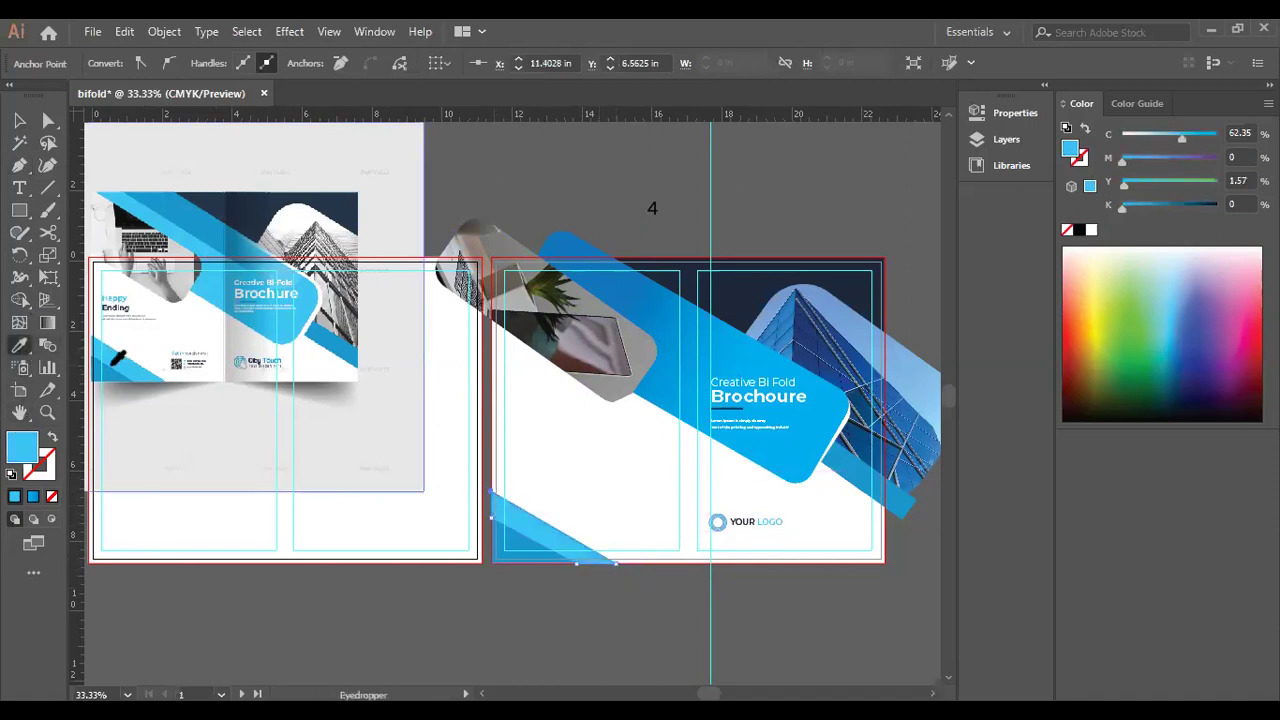
left_click(22, 119)
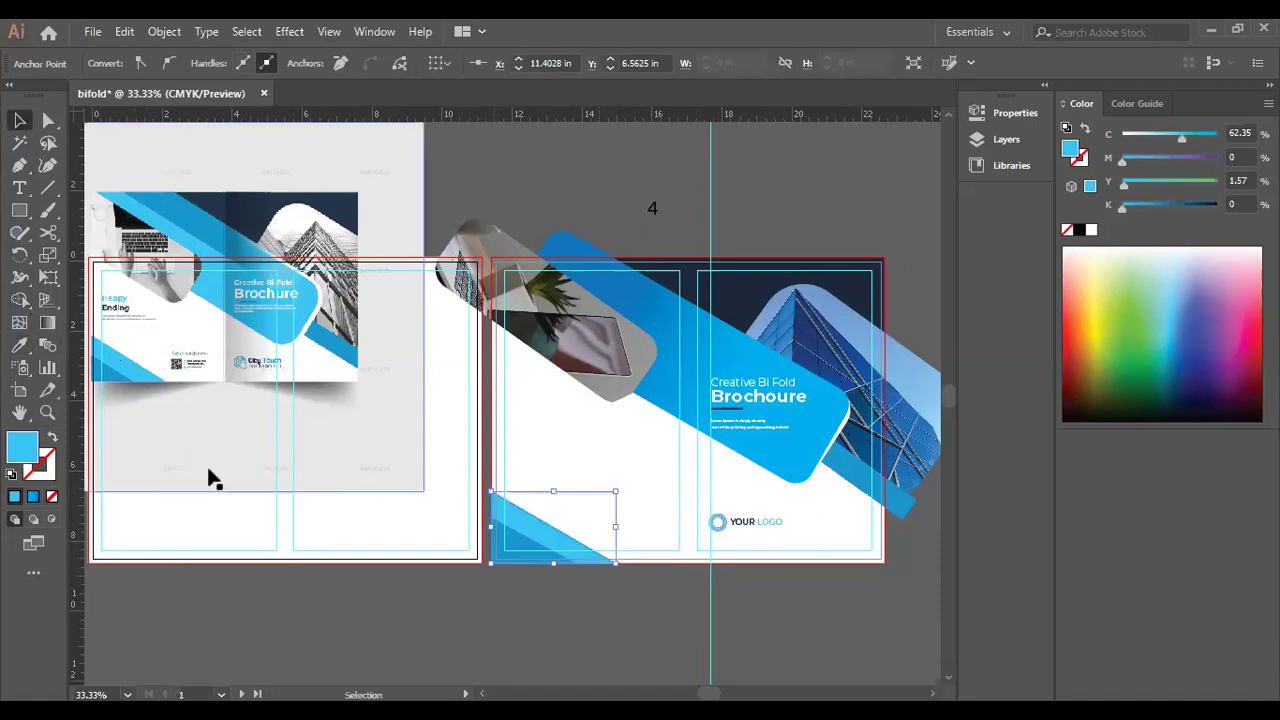
left_click(213, 480)
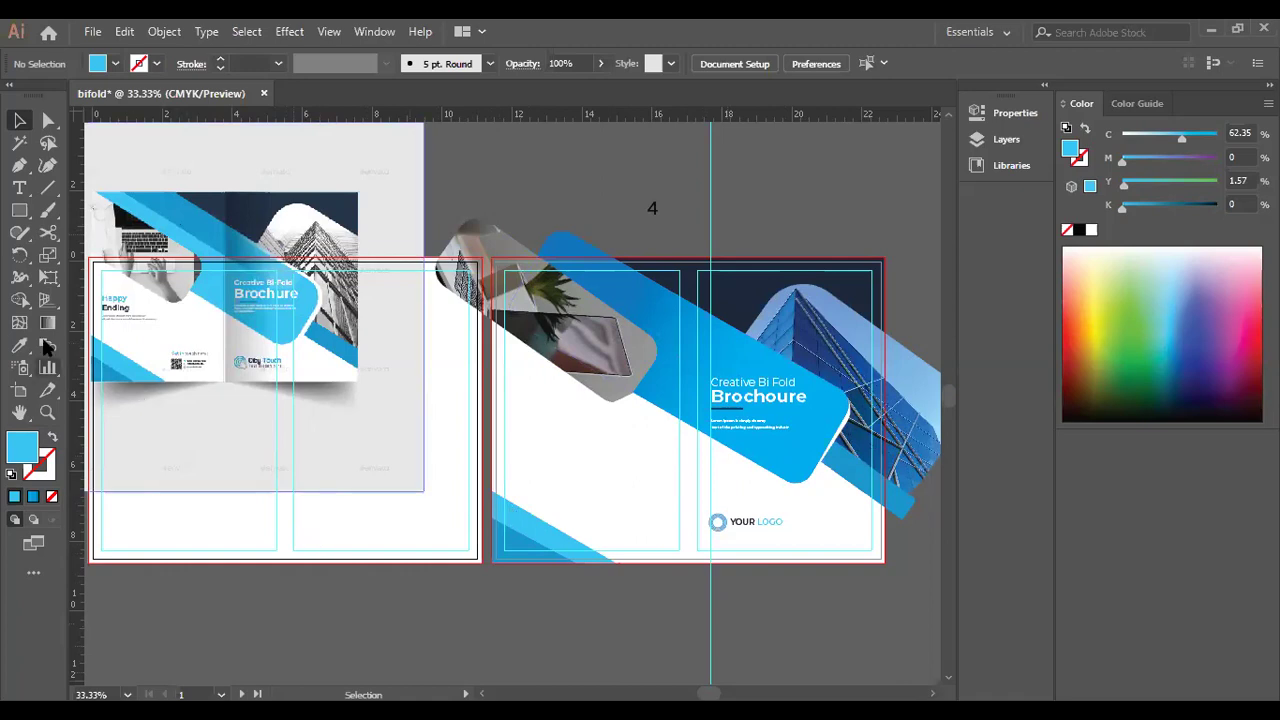
Add the two-line point text "Happy Ending" in Montserrat Bold on the canvas below the artboards.
left_click(19, 189)
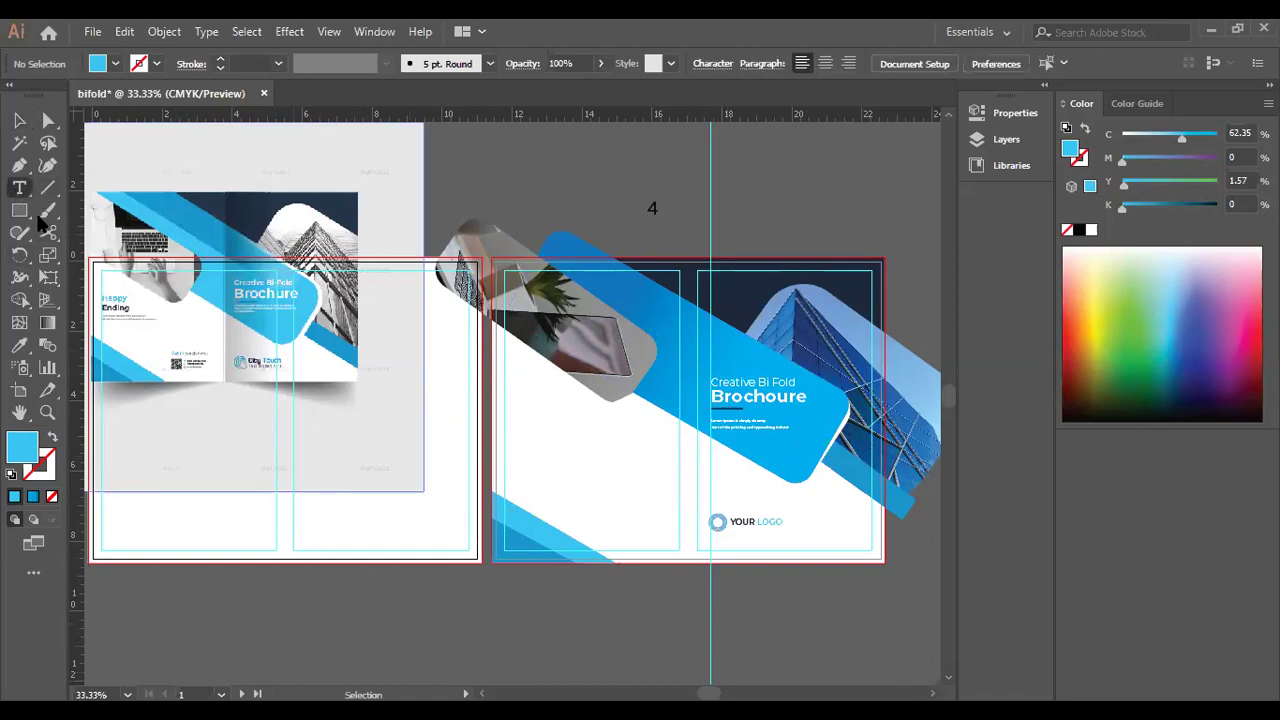
left_click(425, 608)
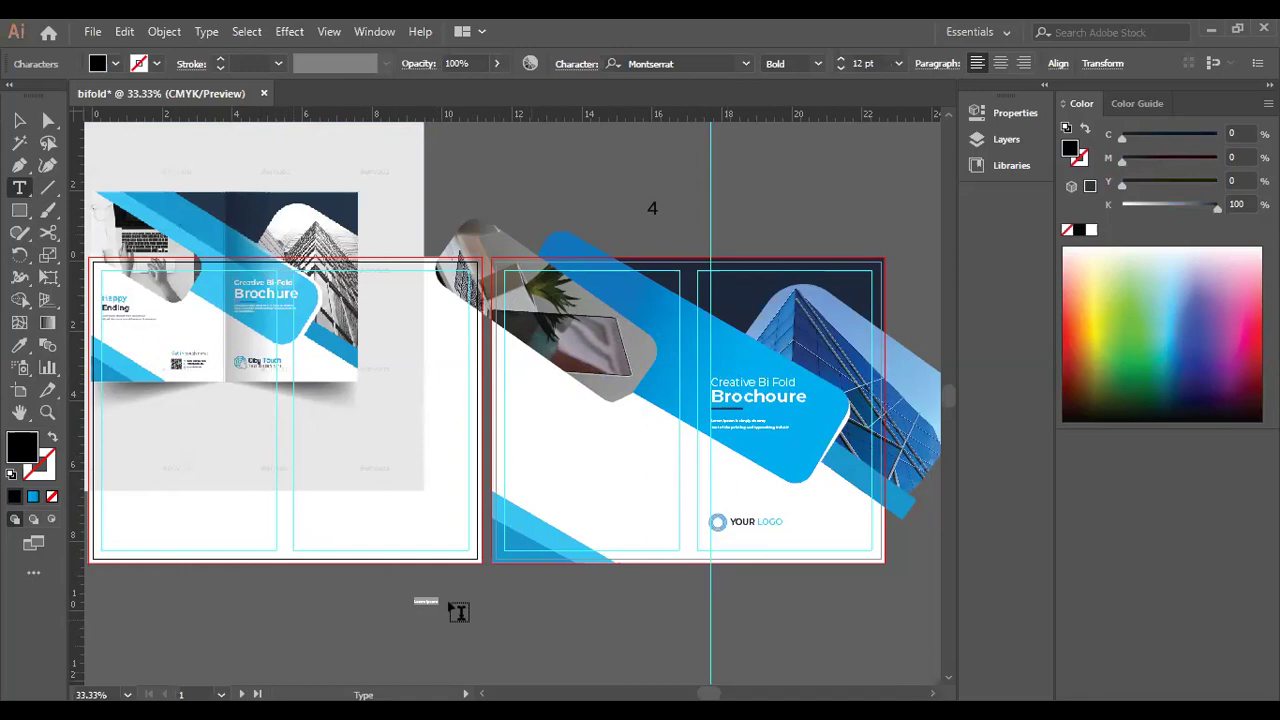
key("BackSpace")
left_click(19, 122)
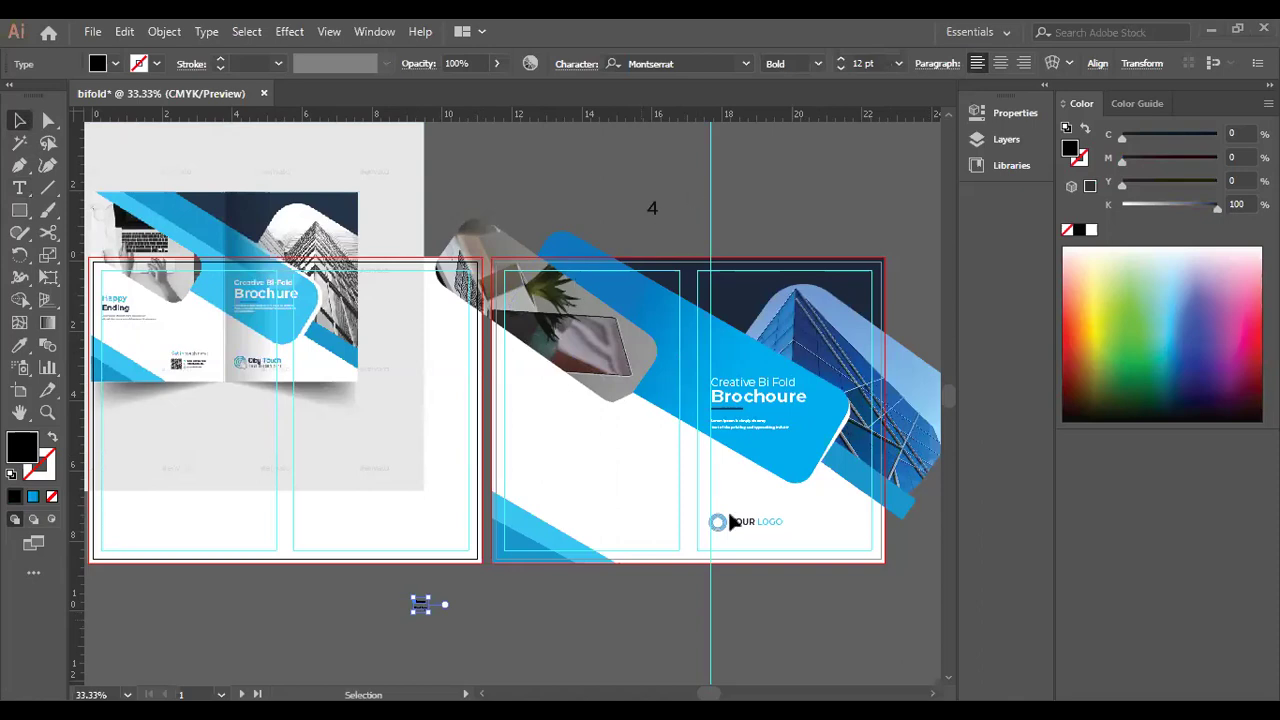
Set the "Happy Ending" text to 35 pt and increase its leading to 22 pt.
left_click_drag(838, 58, 840, 68)
left_click(840, 68)
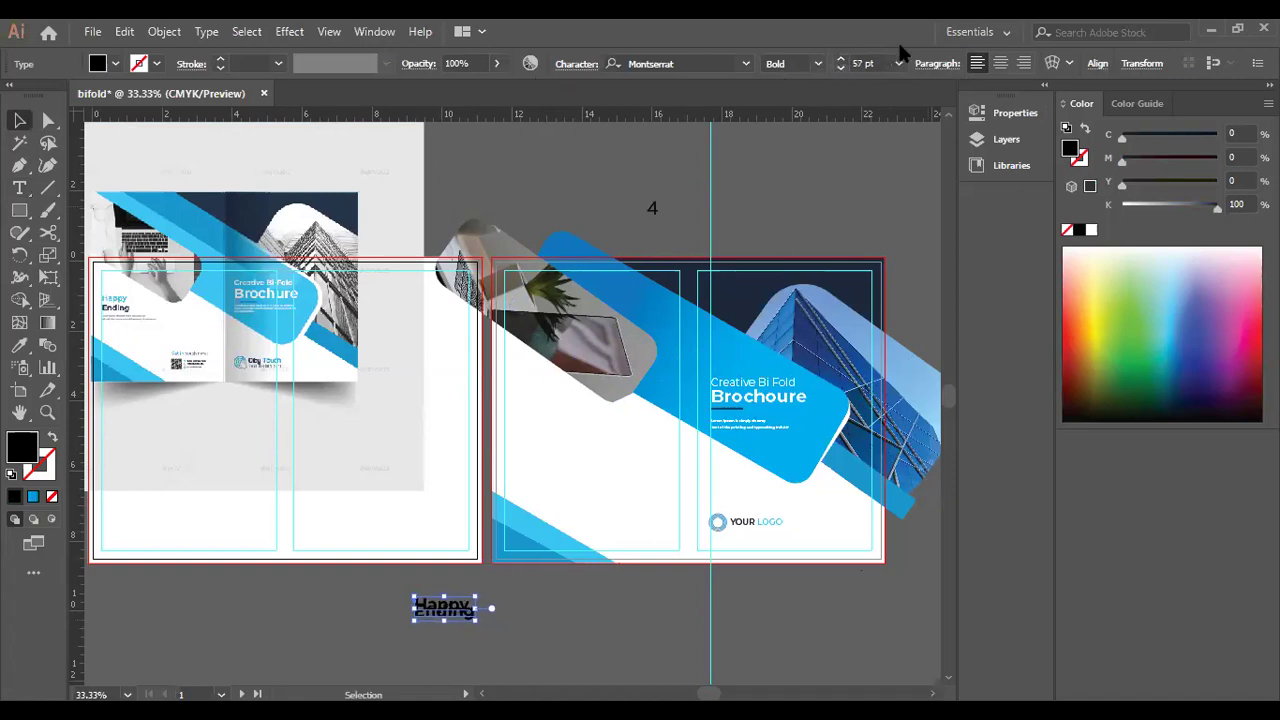
left_click_drag(840, 68, 840, 68)
left_click(840, 68)
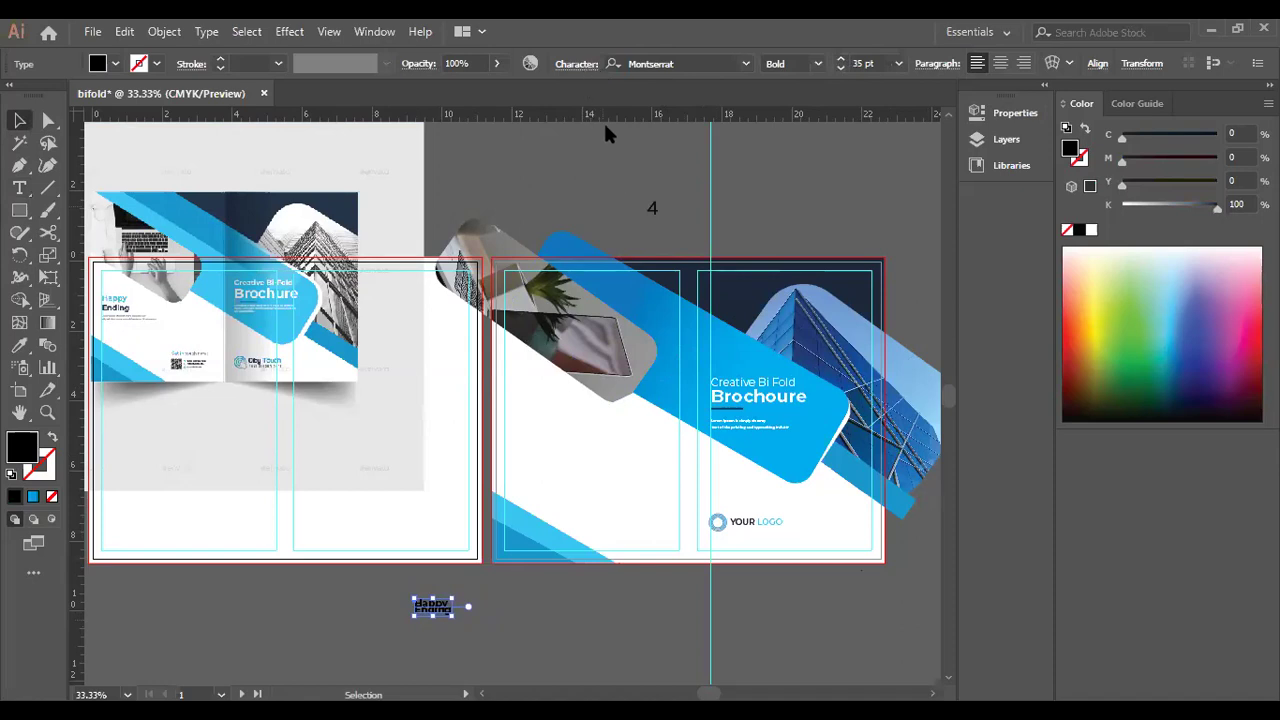
left_click(576, 63)
left_click(521, 146)
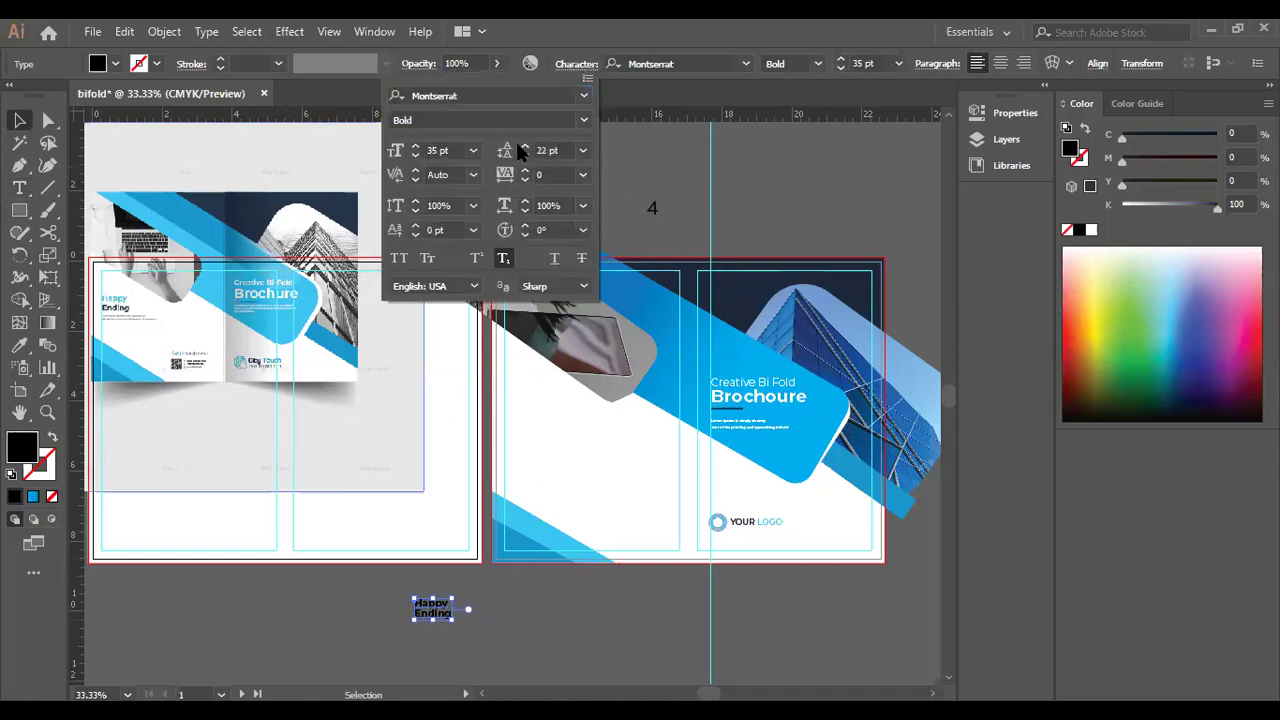
Color the word "Ending" with the light blue sampled from the mockup's corner stripe (C62.35 M0 Y1.57 K0).
left_click(20, 128)
double_click(433, 606)
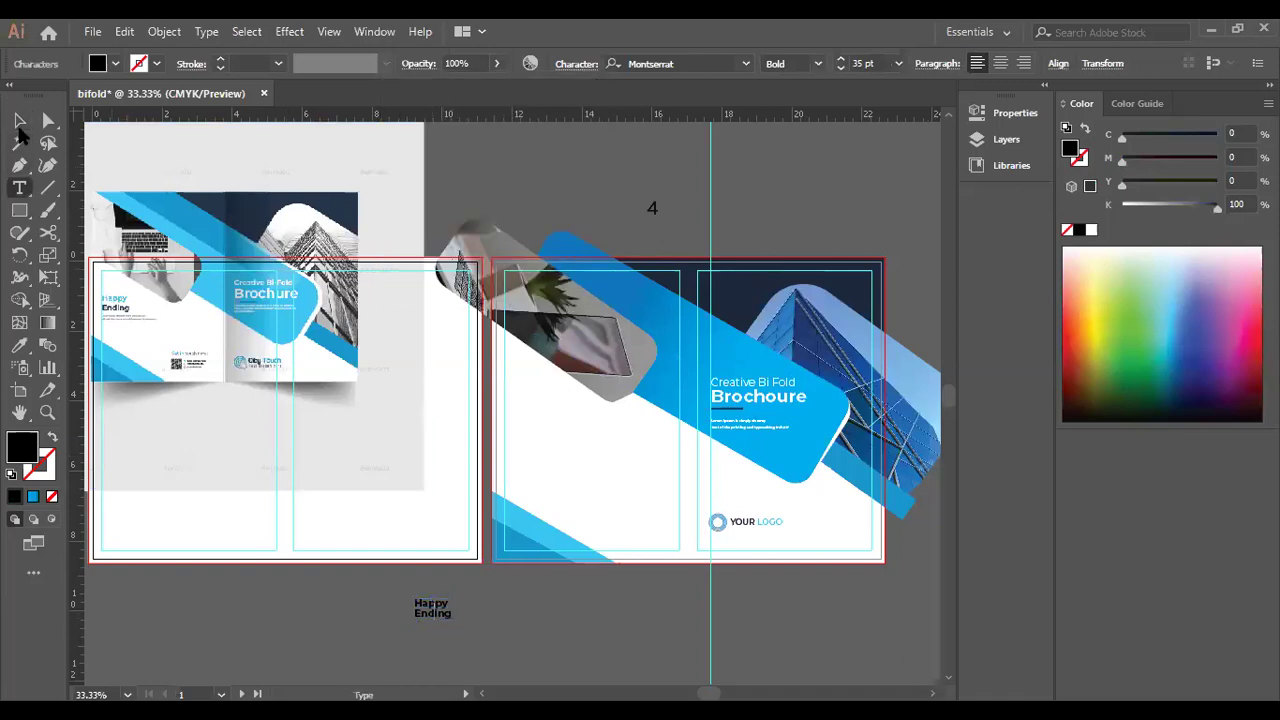
key("ctrl+a")
left_click(437, 607)
key("ctrl+a")
left_click(20, 345)
left_click(114, 354)
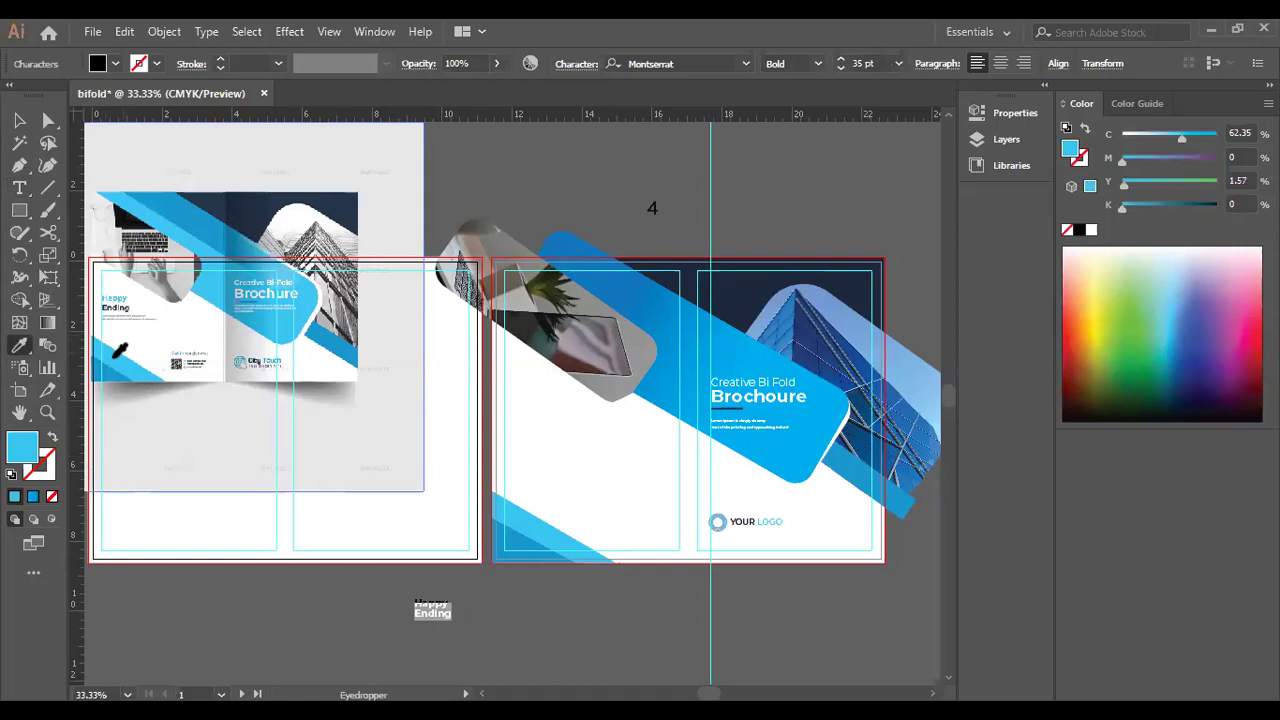
left_click(19, 120)
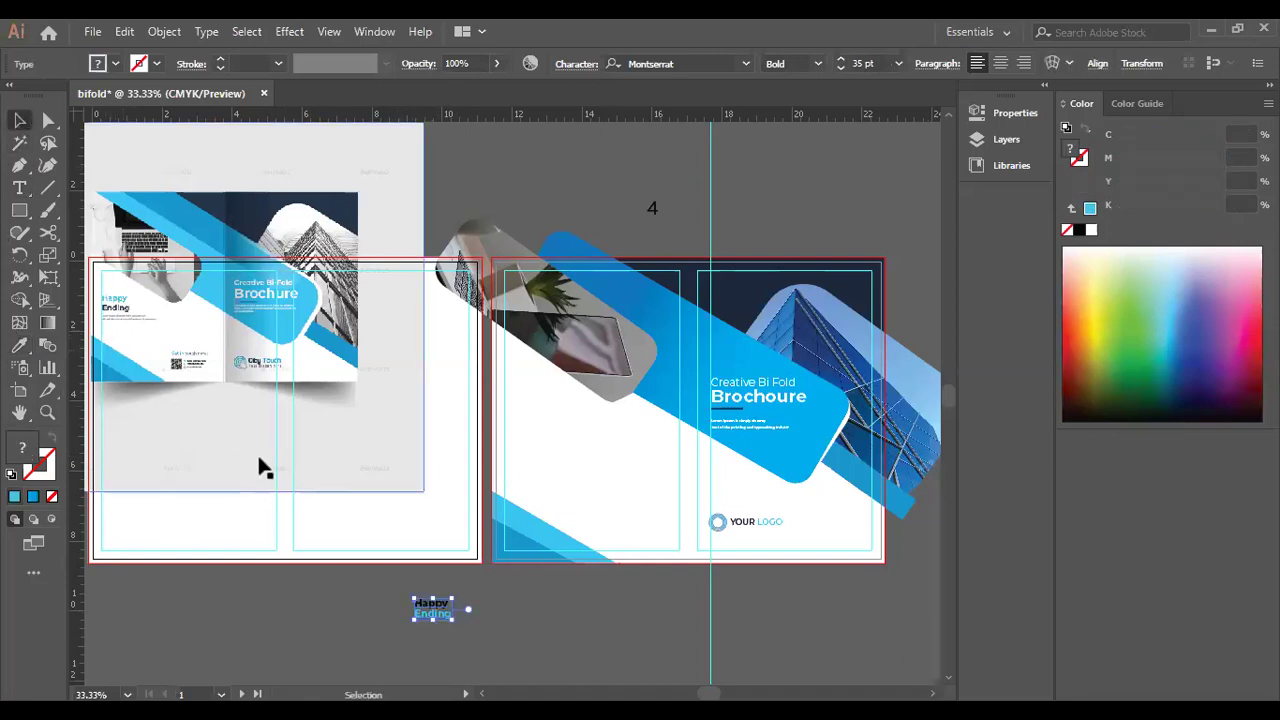
double_click(446, 611)
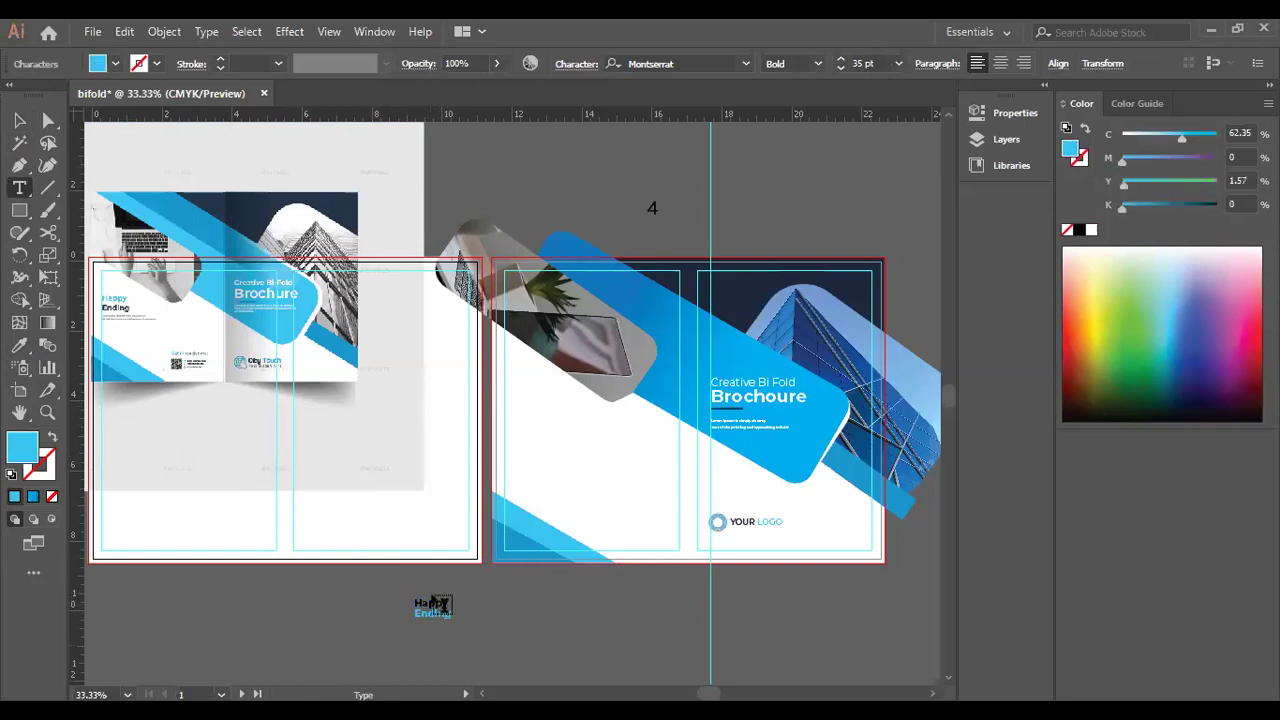
left_click(400, 591)
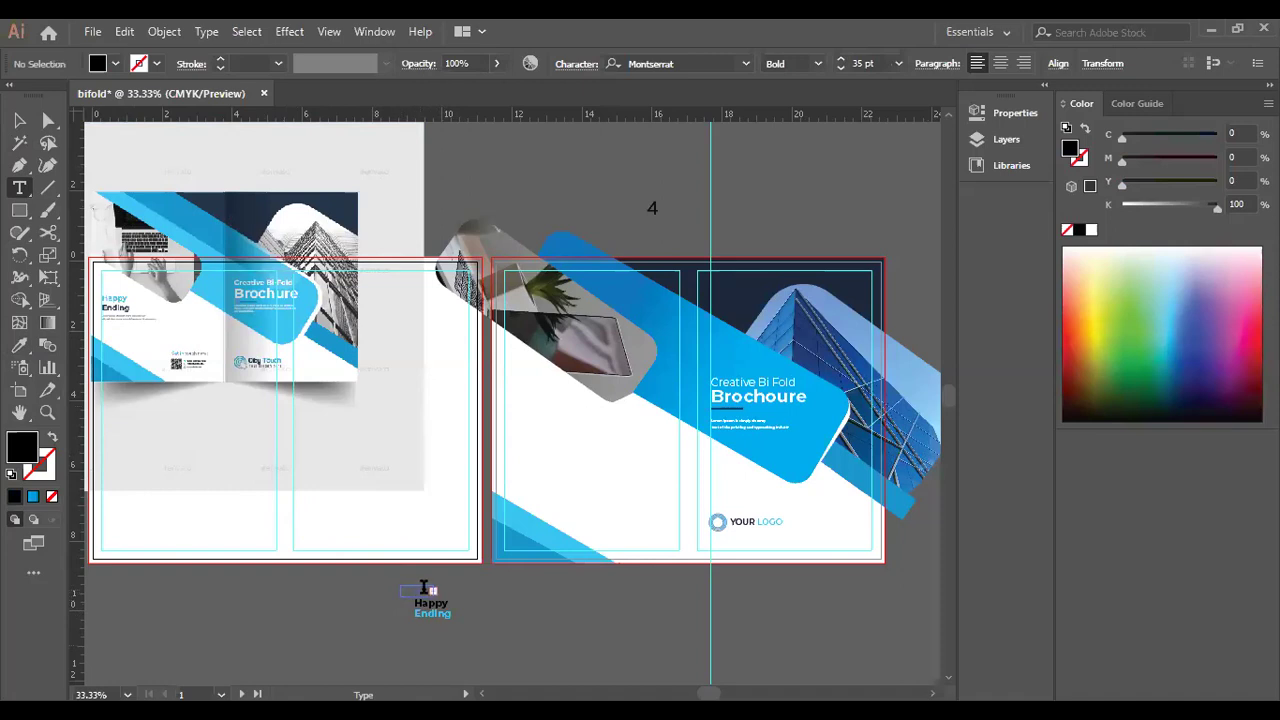
key("ctrl+z")
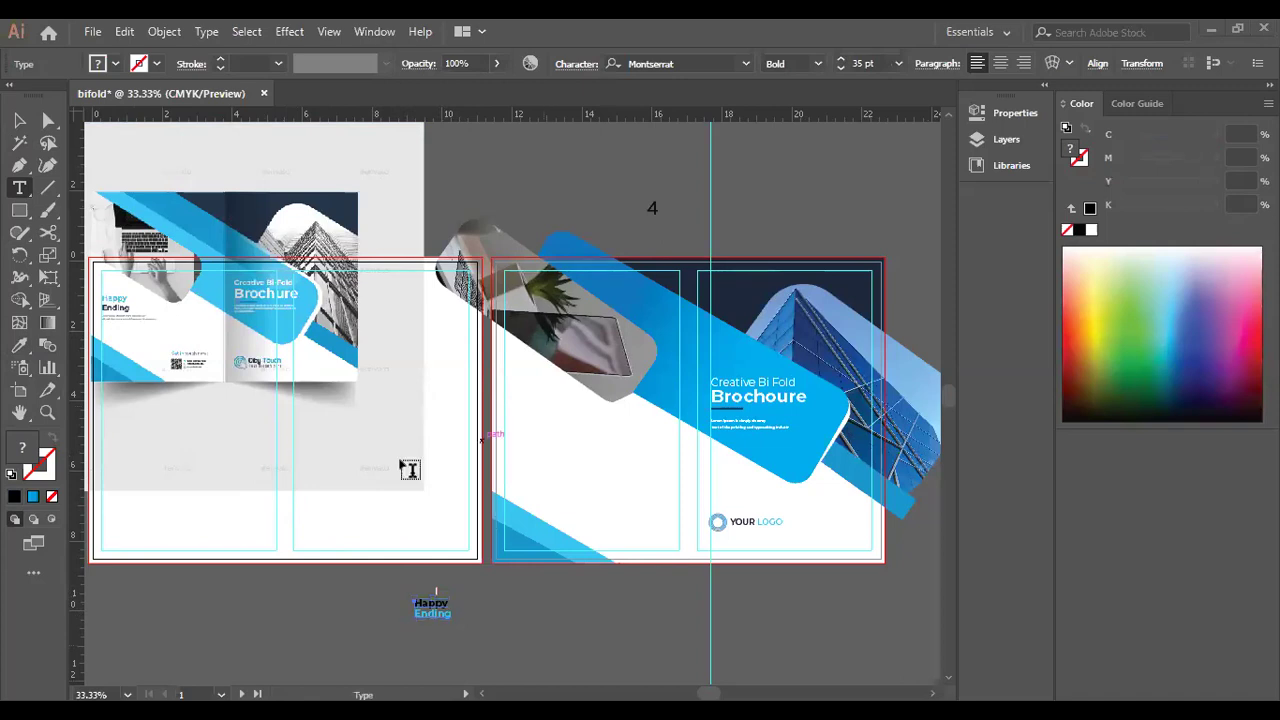
Enlarge the "Happy Ending" text to 67.11 pt, keep it horizontal, and align it to the back cover's left margin guide below the laptop photo.
key("v")
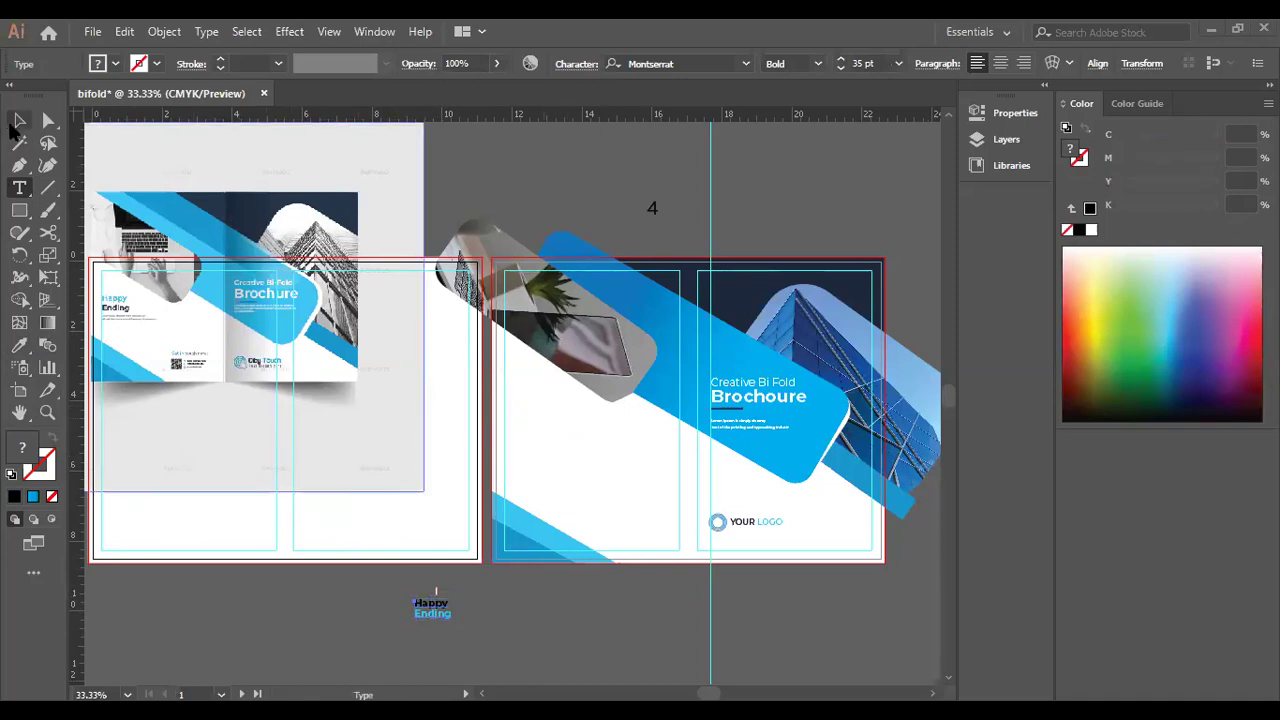
left_click(438, 610)
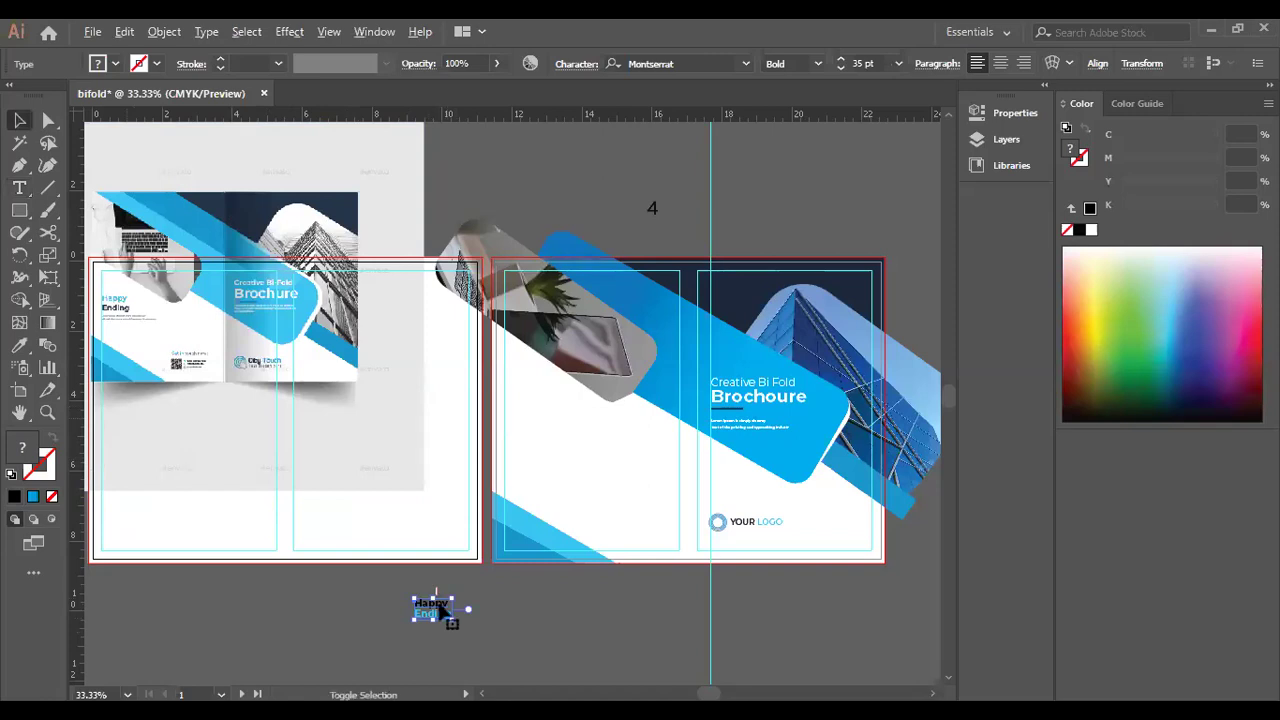
left_click_drag(453, 620, 686, 357)
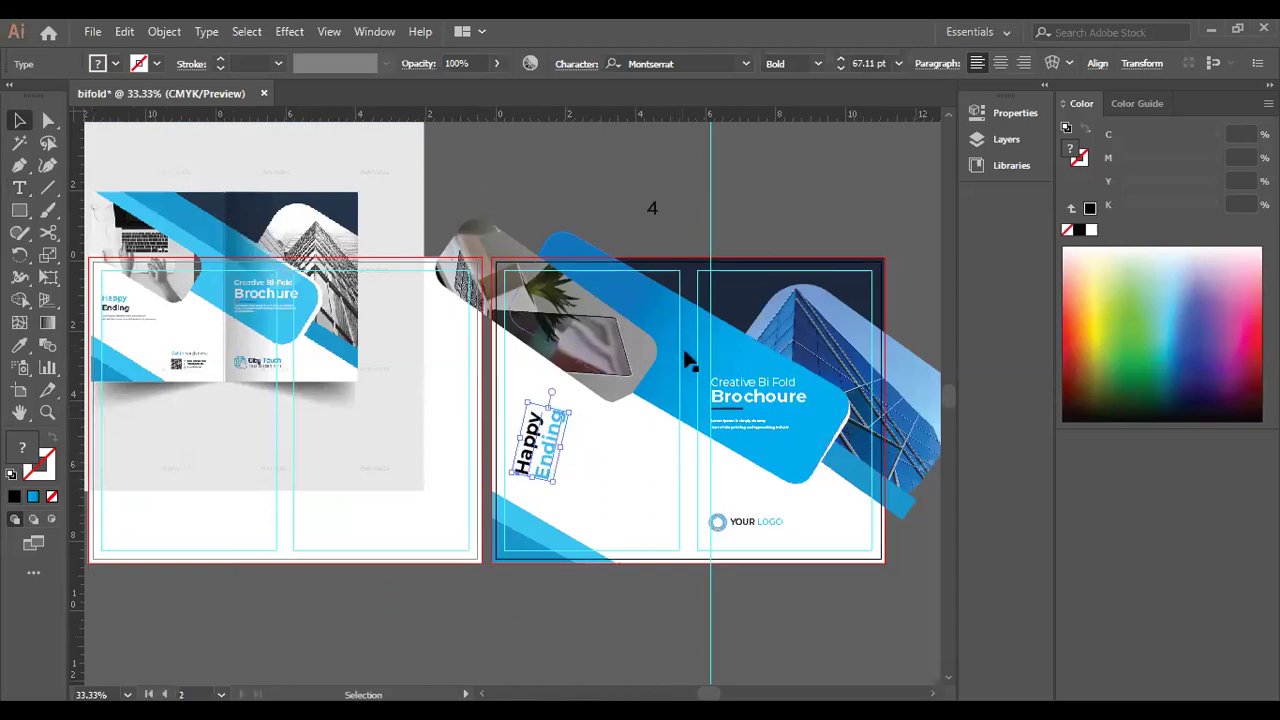
key("ctrl+z")
key("Right")
key("Right")
key("Right")
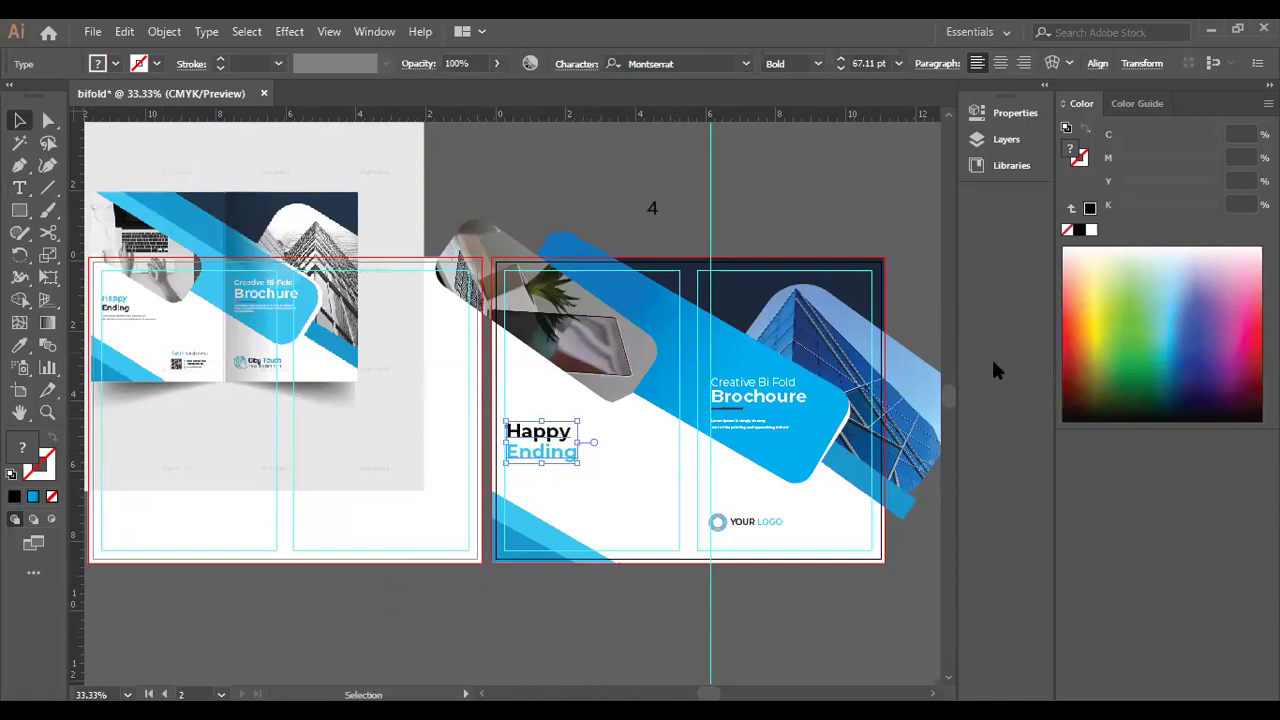
key("Left")
key("Left")
key("Left")
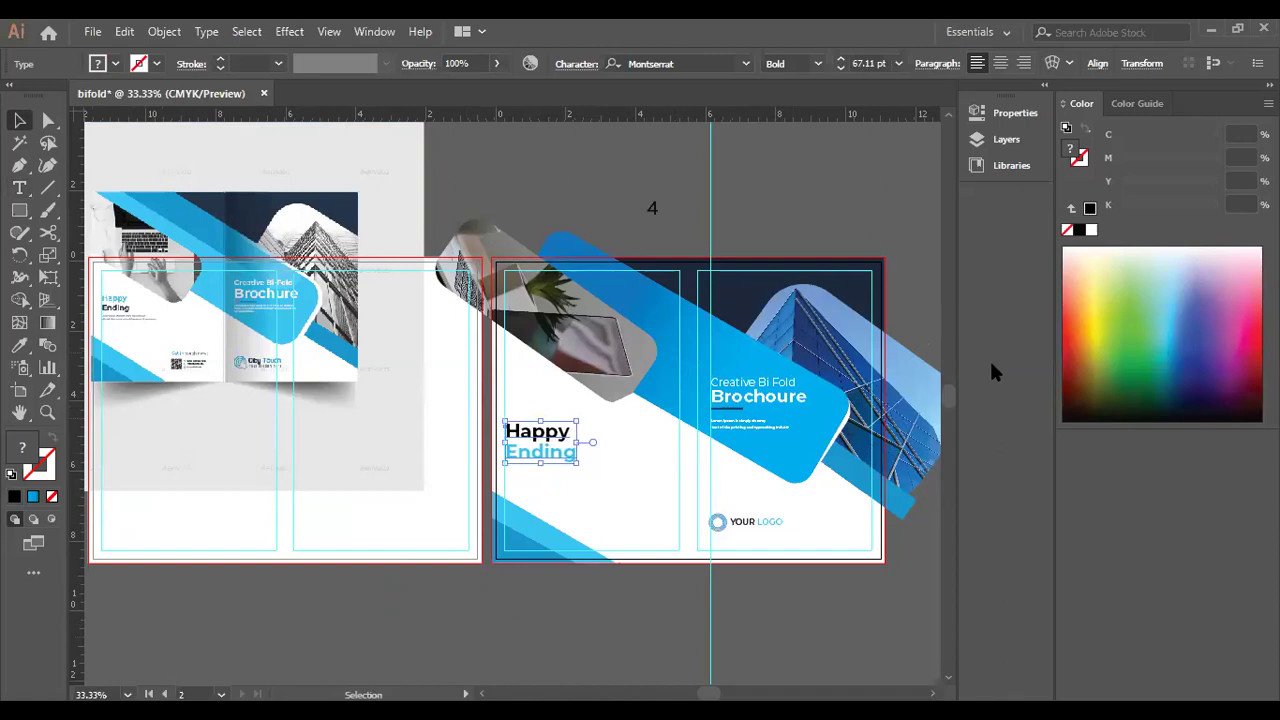
left_click(590, 166)
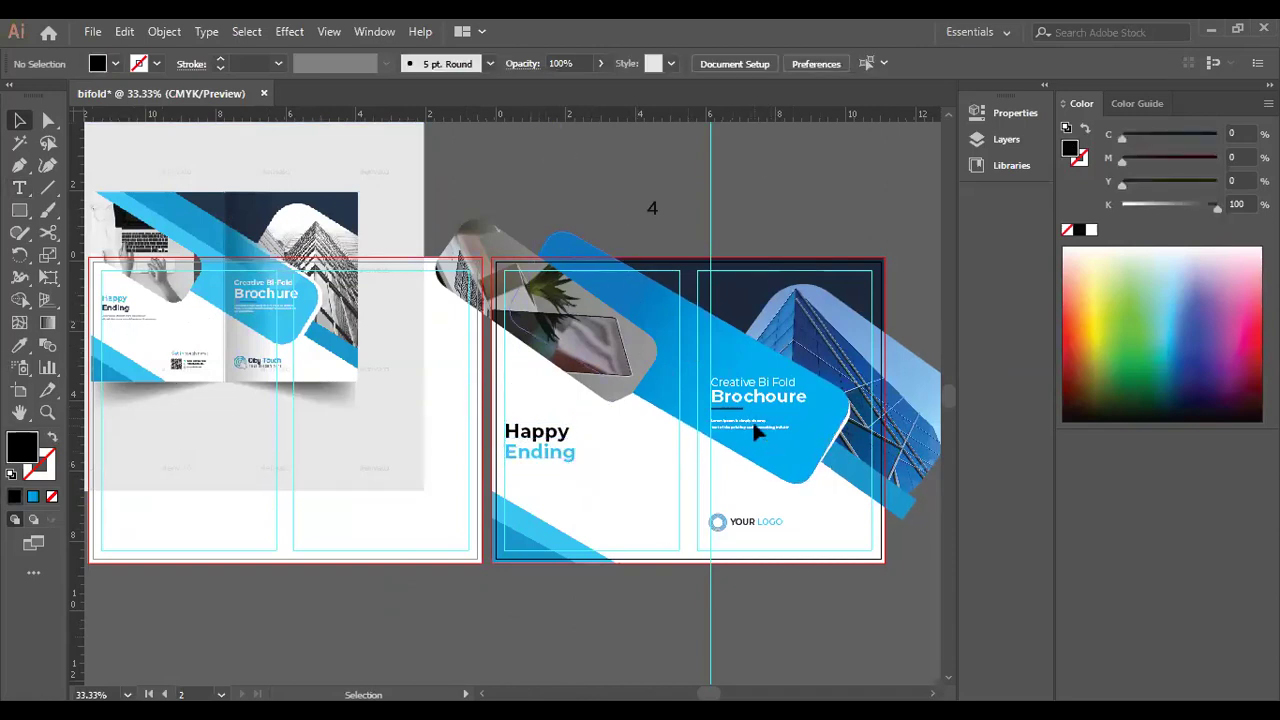
Duplicate the front cover's small lorem ipsum tagline and place the copy directly beneath "Happy Ending" on the back cover.
left_click_drag(752, 419, 589, 475)
key("ctrl+z")
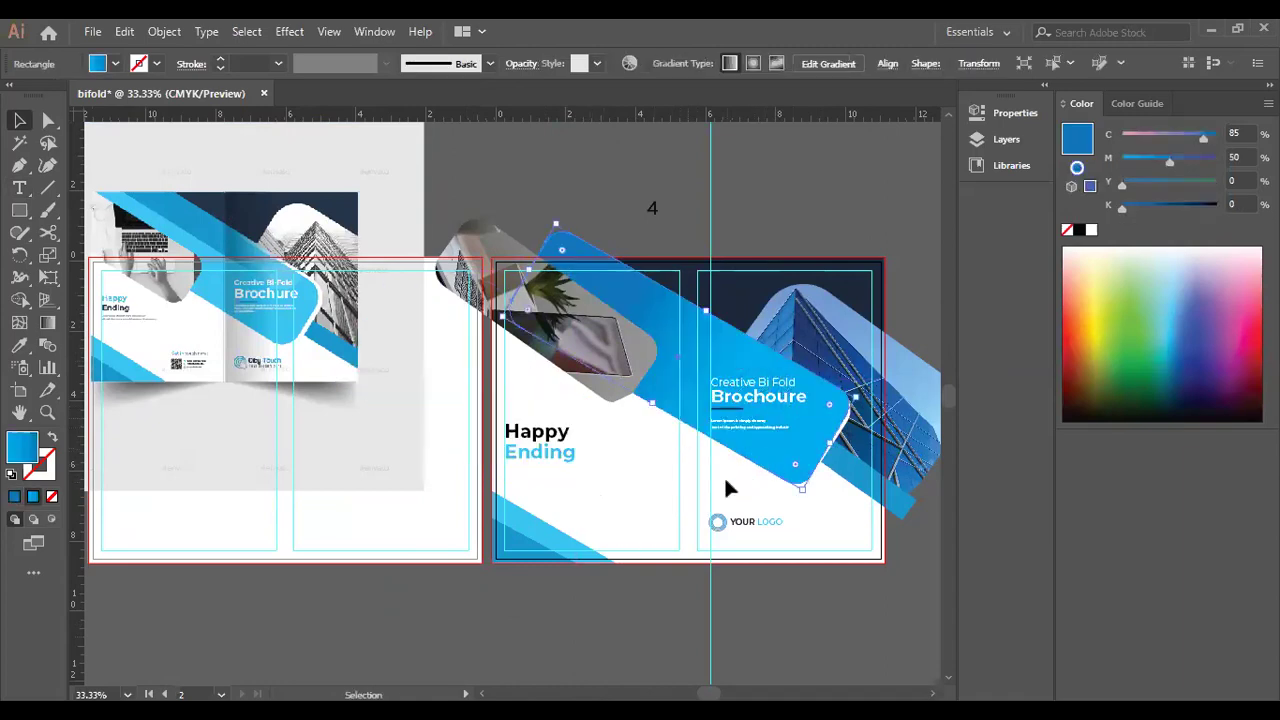
left_click(724, 476)
left_click(737, 423)
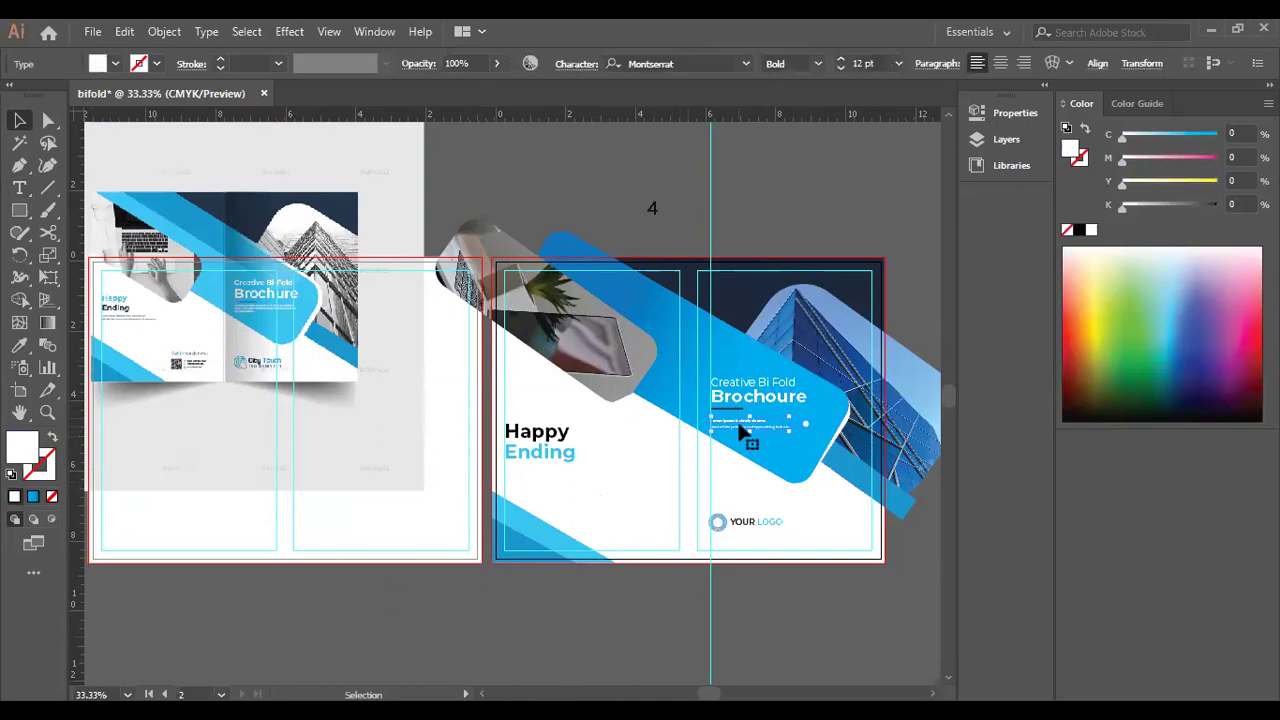
left_click_drag(740, 430, 538, 486)
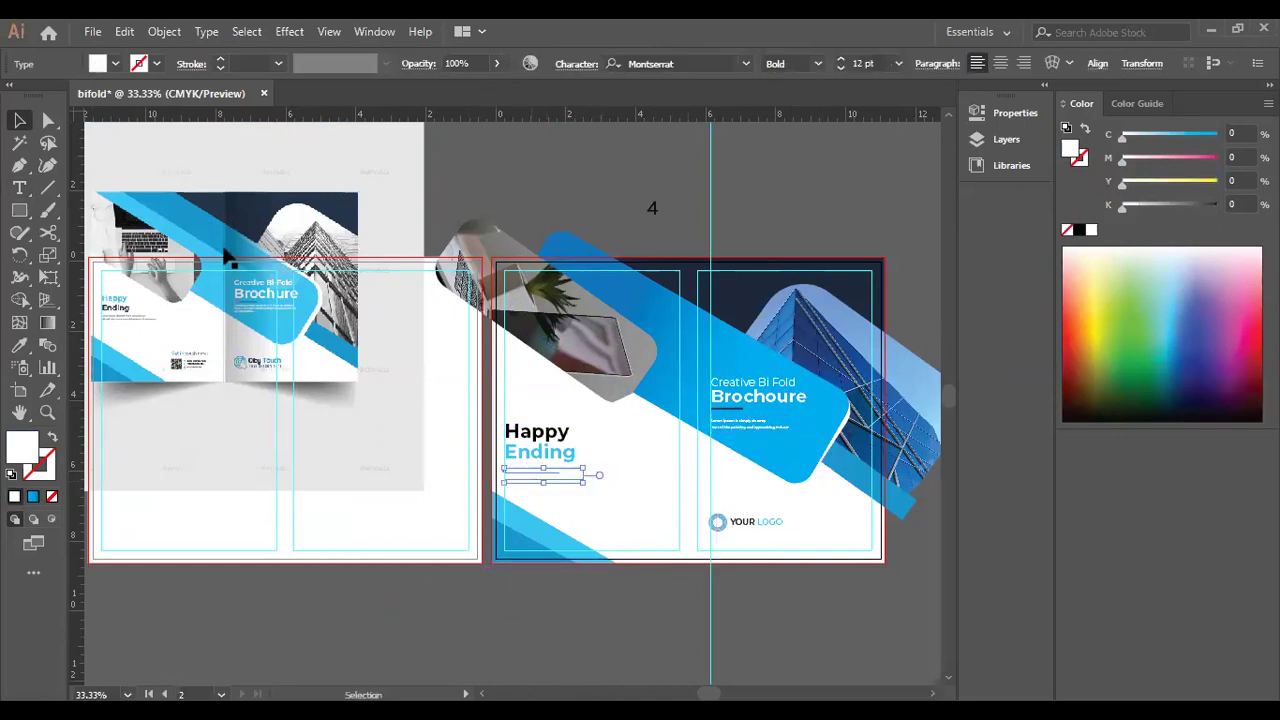
Fill the copied tagline on the back cover with dark grey (K80) and deselect it.
left_click(114, 62)
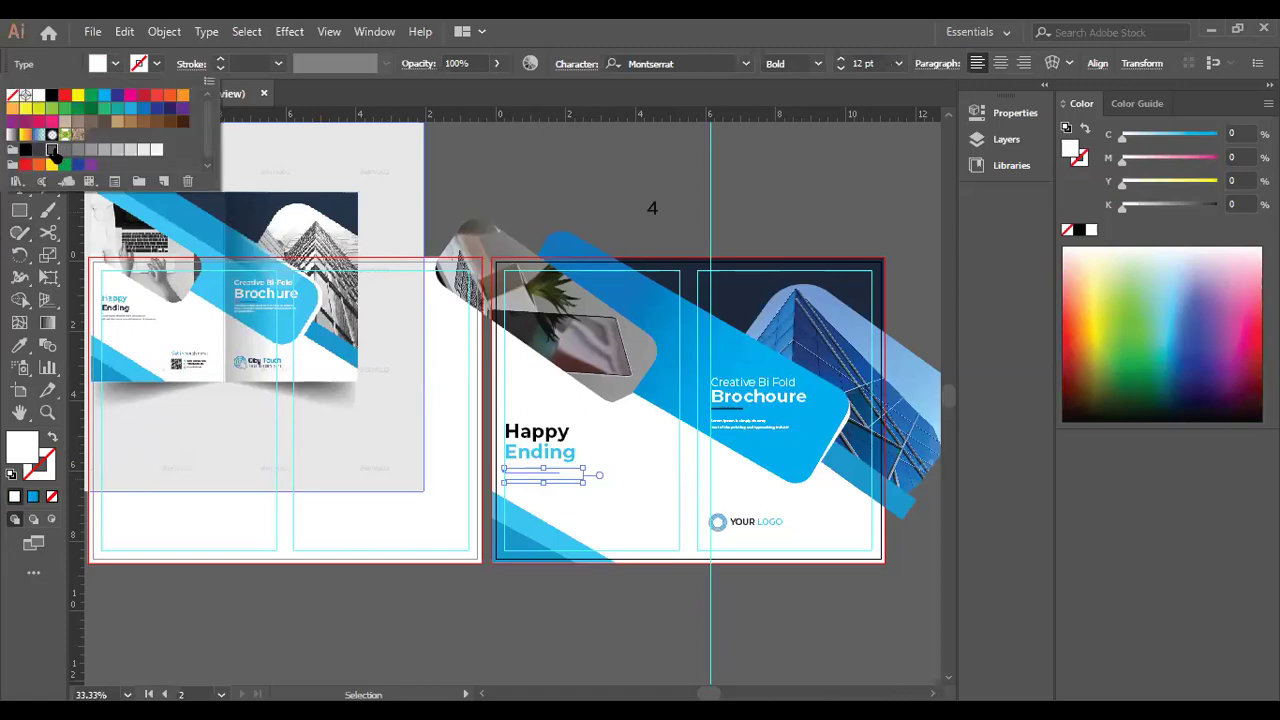
left_click(52, 149)
left_click(500, 587)
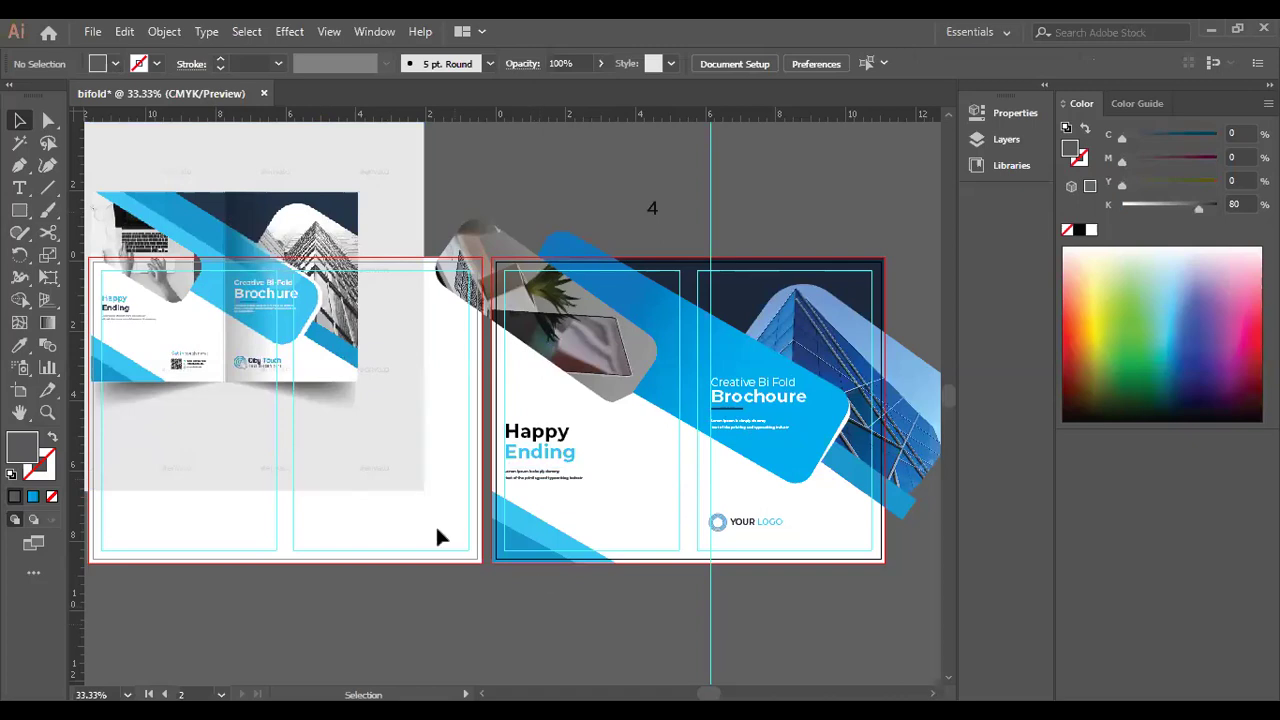
Change both lorem ipsum taglines to Montserrat Regular and nudge the back cover's copy slightly closer to the heading.
left_click(525, 473)
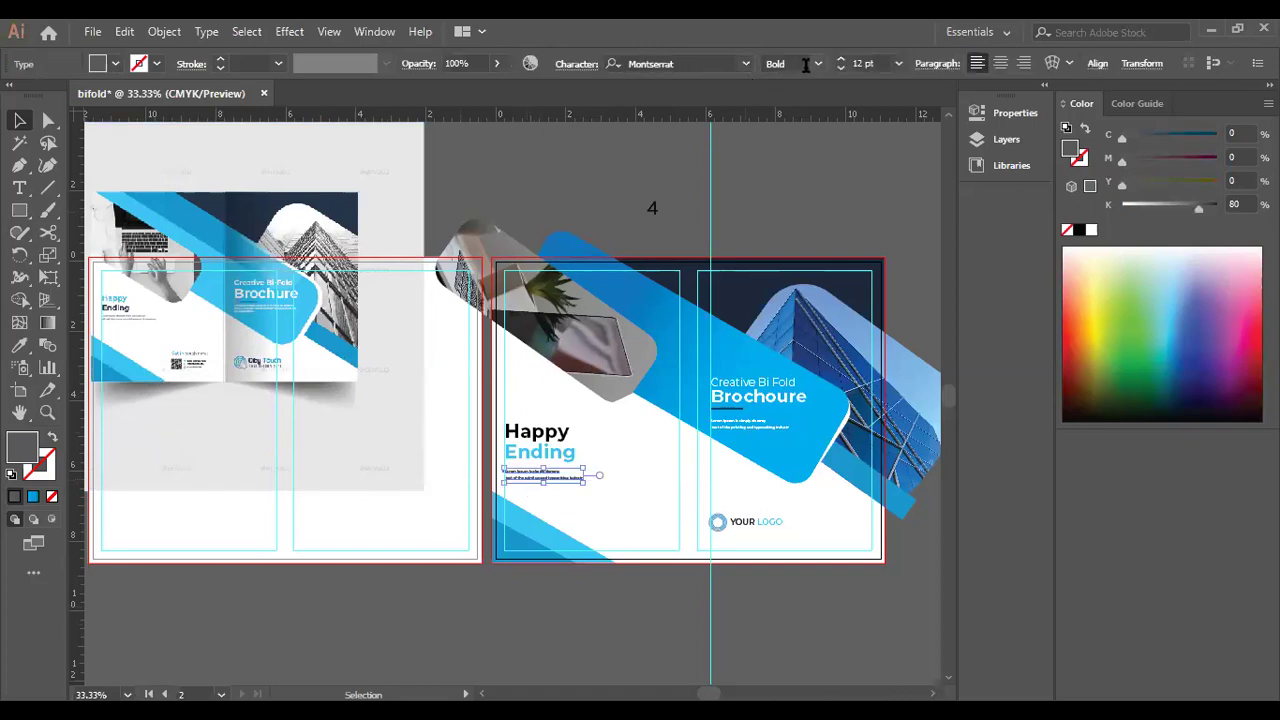
left_click(816, 63)
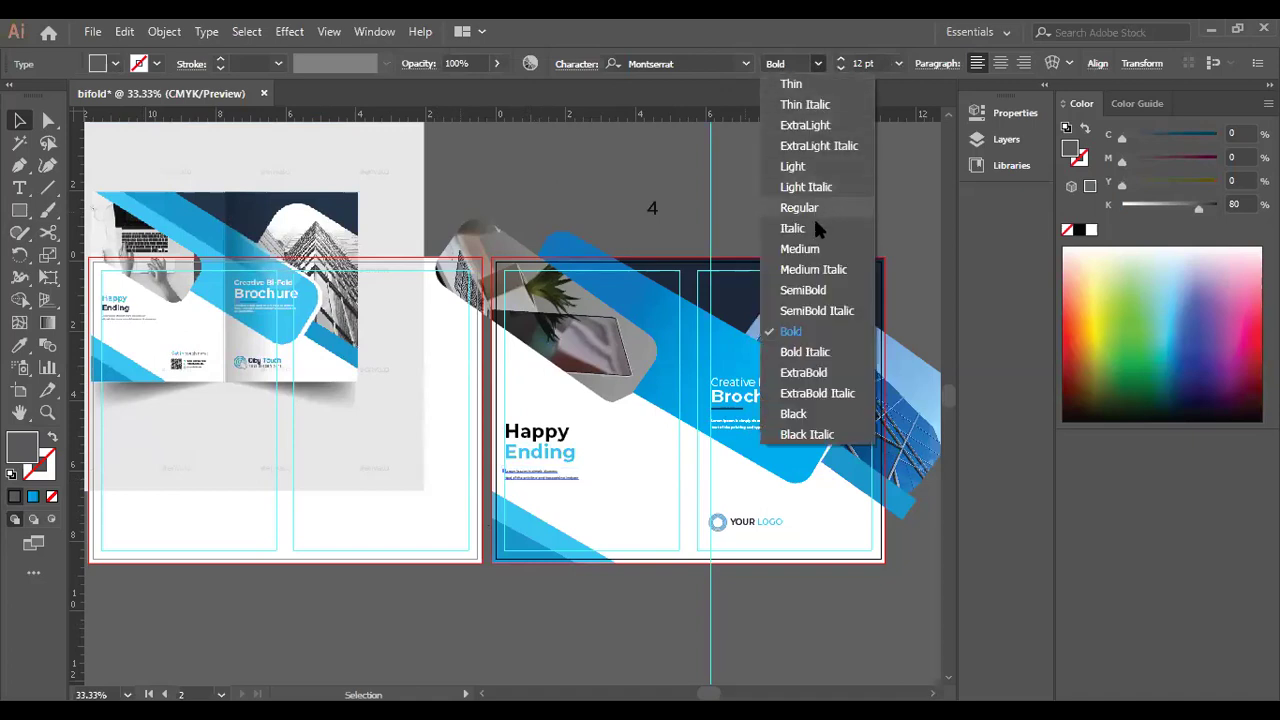
left_click(799, 208)
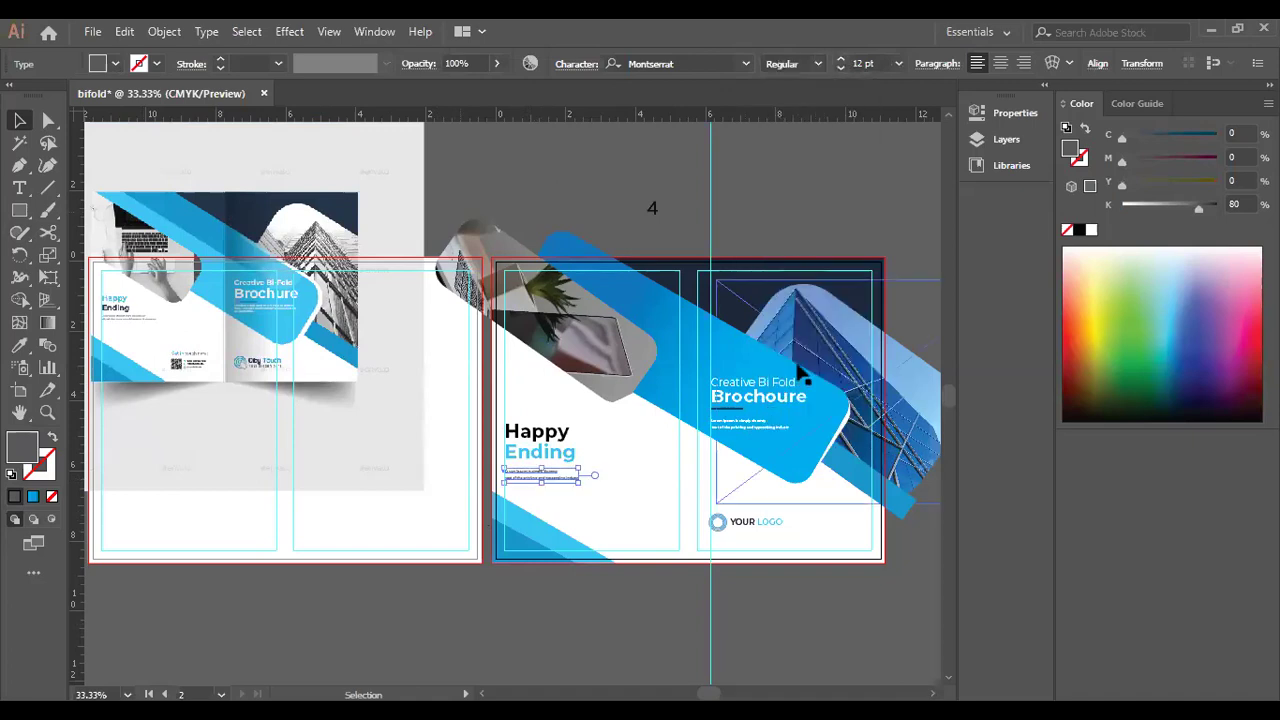
left_click(754, 427)
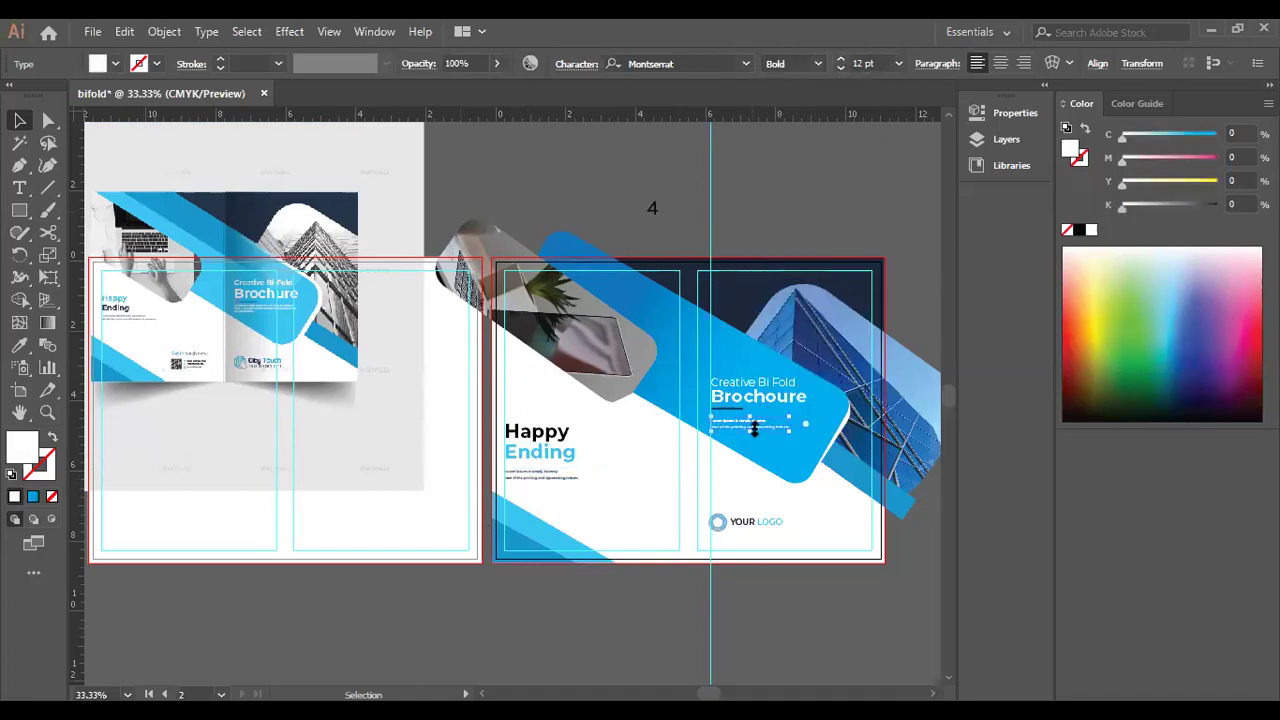
left_click(816, 63)
left_click(814, 205)
left_click(545, 485)
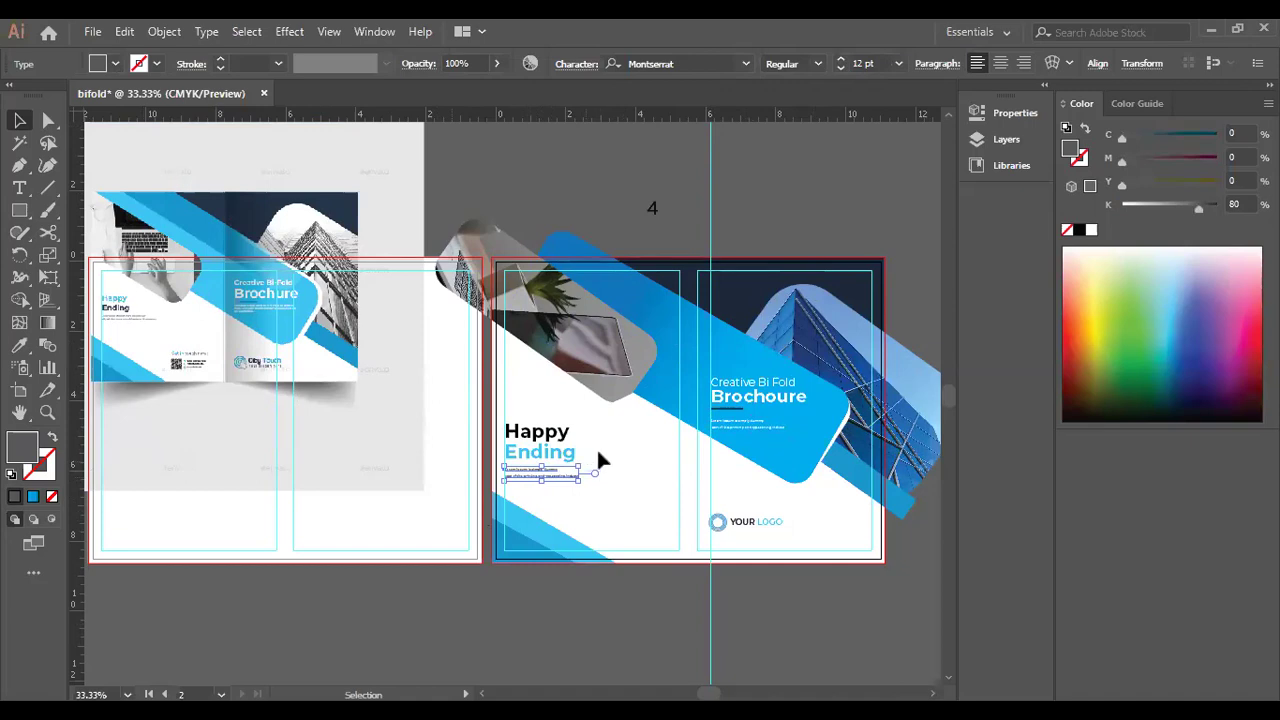
left_click(578, 64)
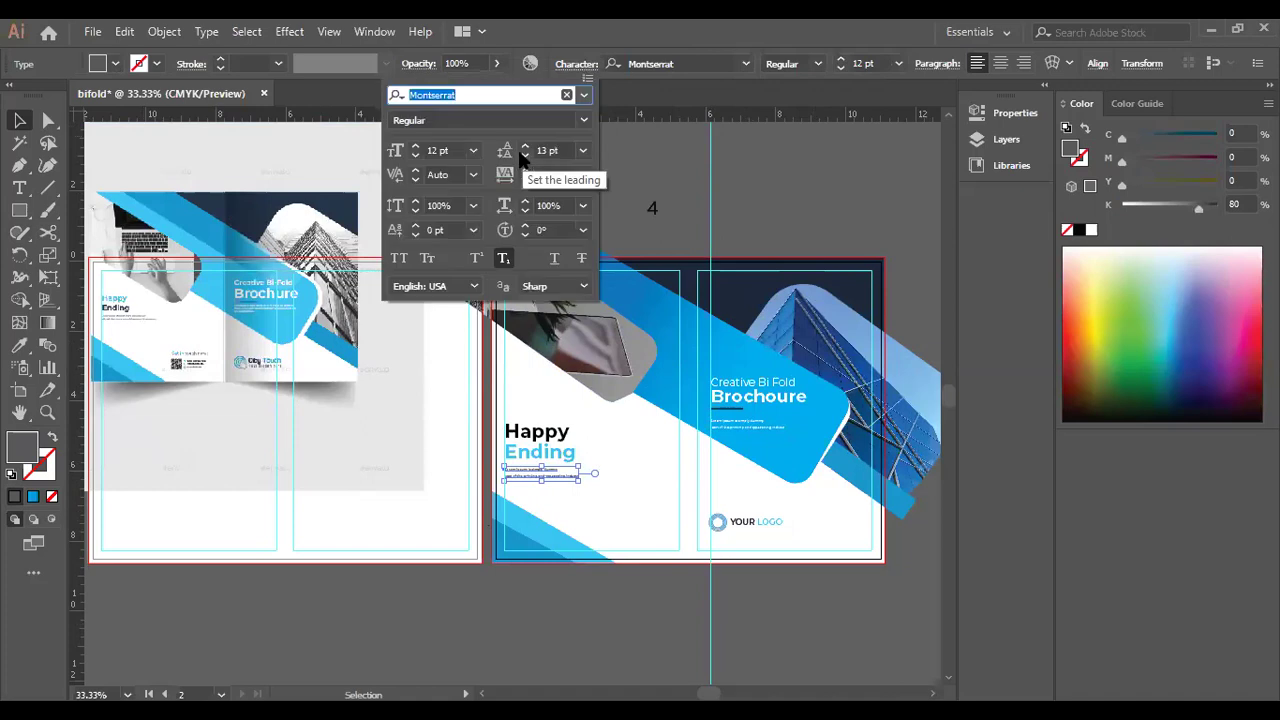
left_click(689, 208)
left_click(686, 217)
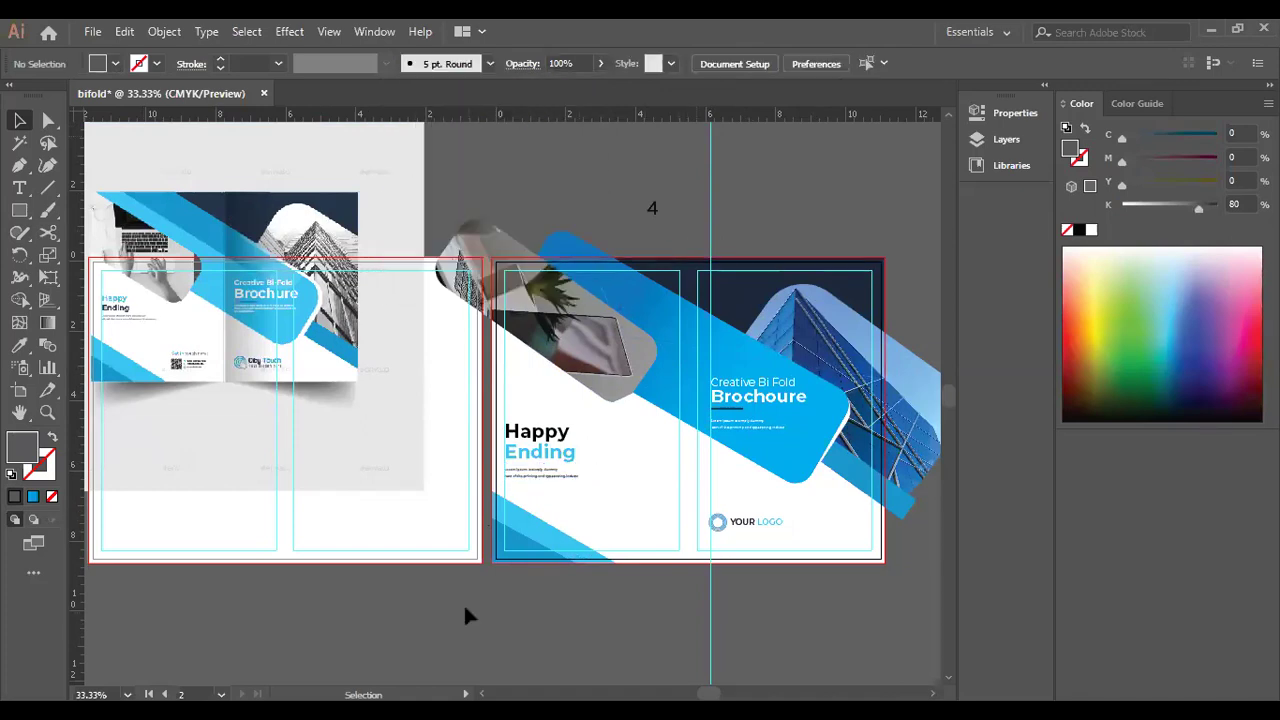
Bring up the Pathfinder and Align controls for the artwork and collapse both to their compact form.
key("ctrl+equal")
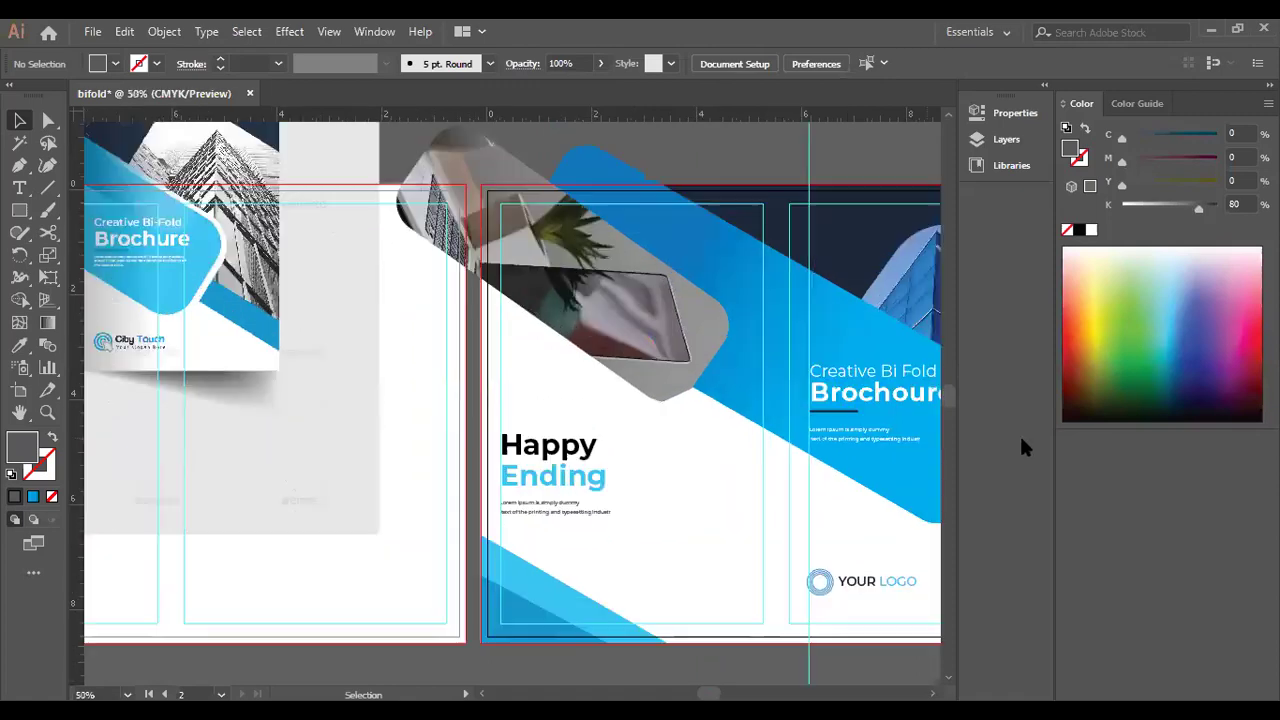
key("ctrl+equal")
key("ctrl+equal")
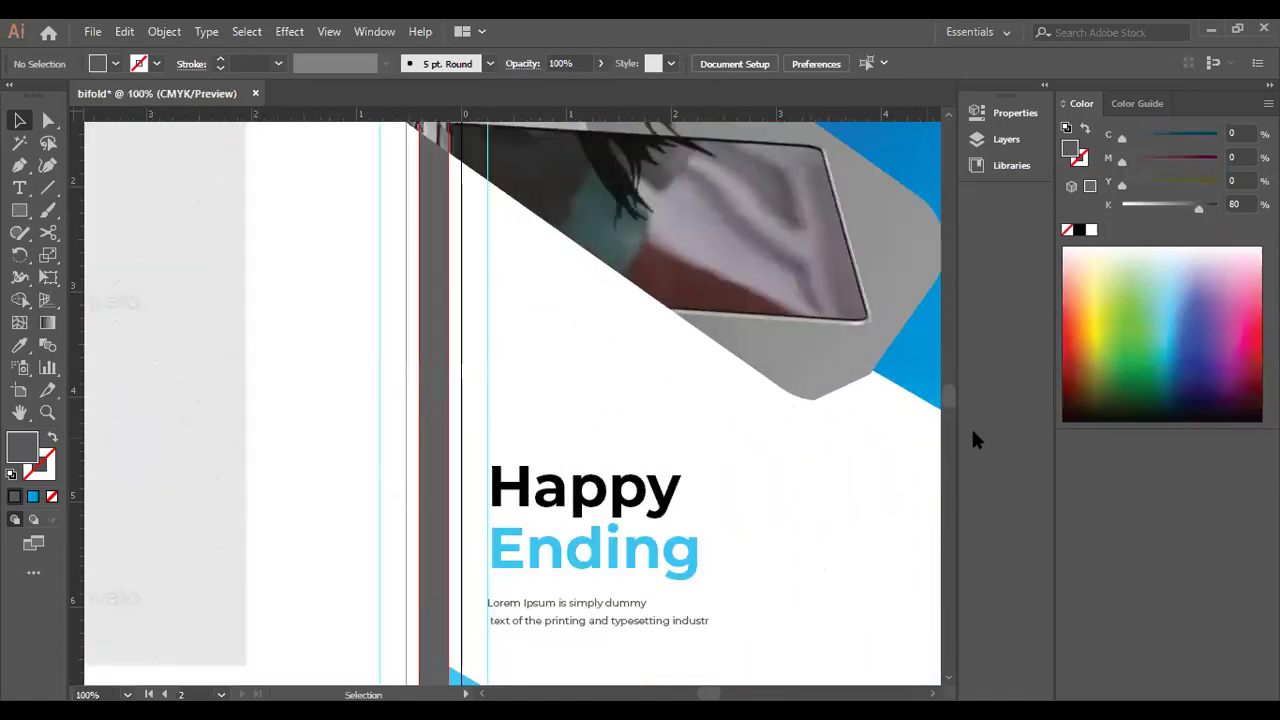
left_click(593, 550)
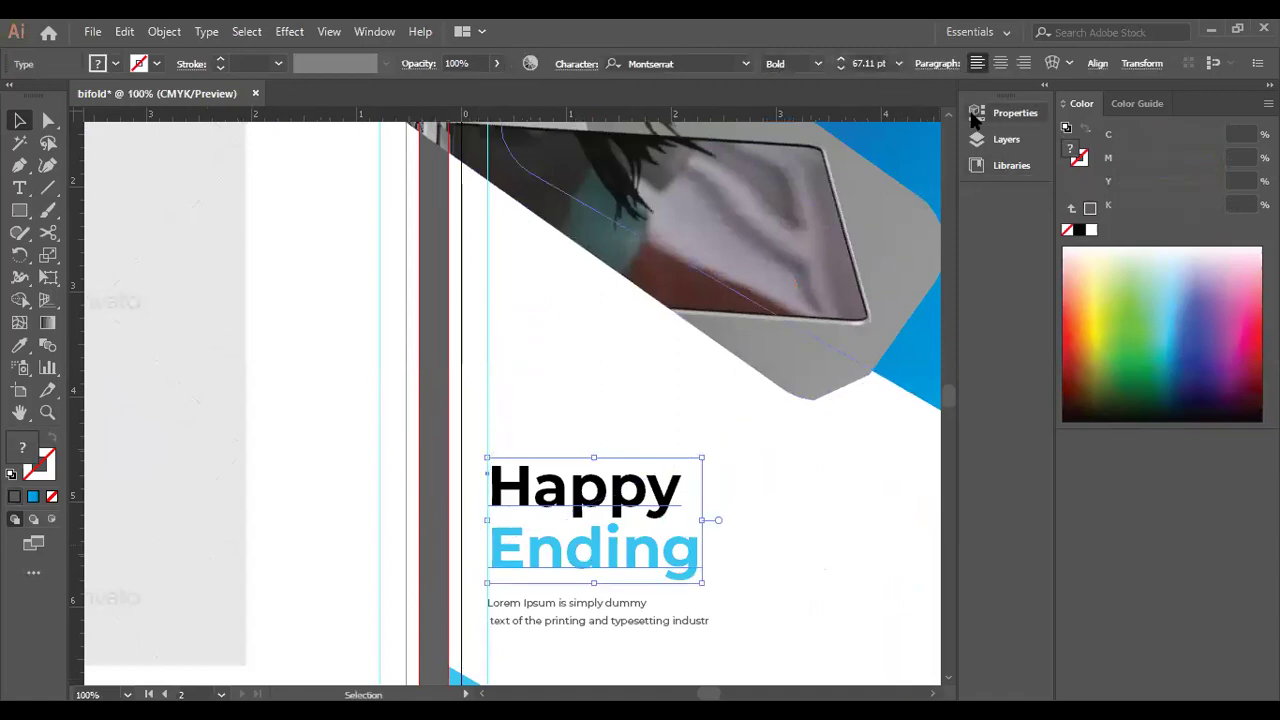
left_click(384, 31)
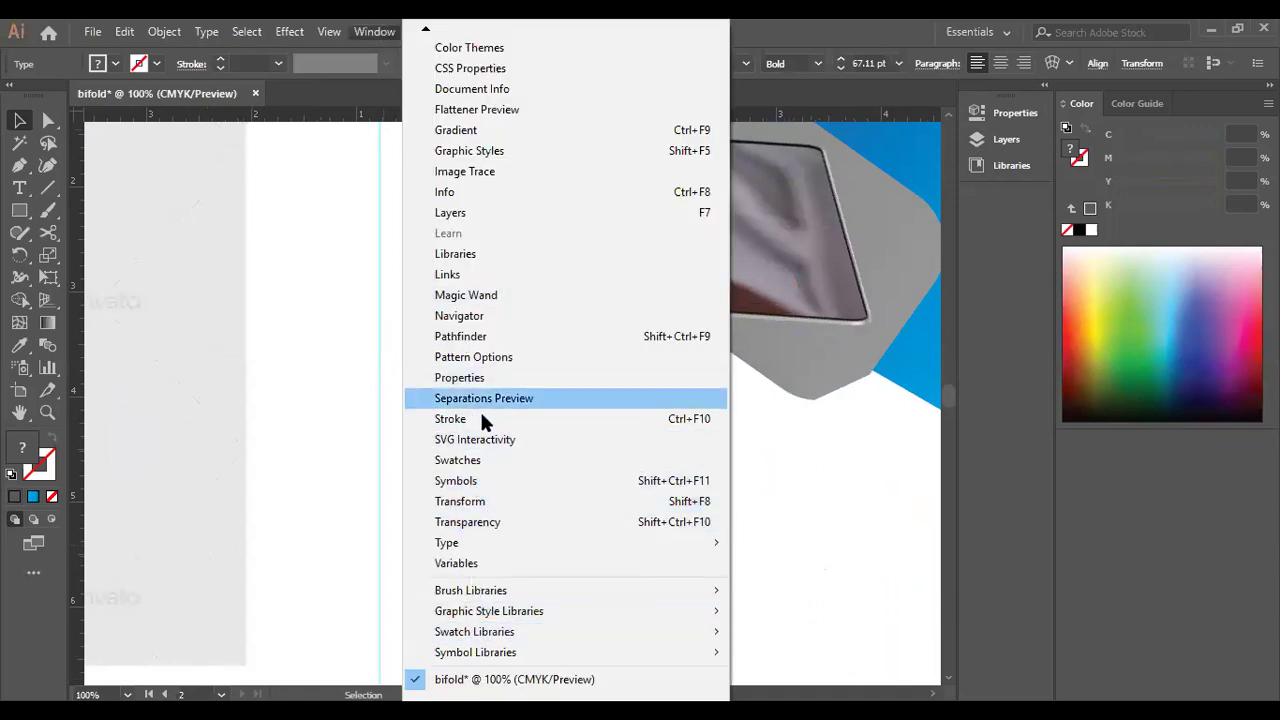
left_click(456, 339)
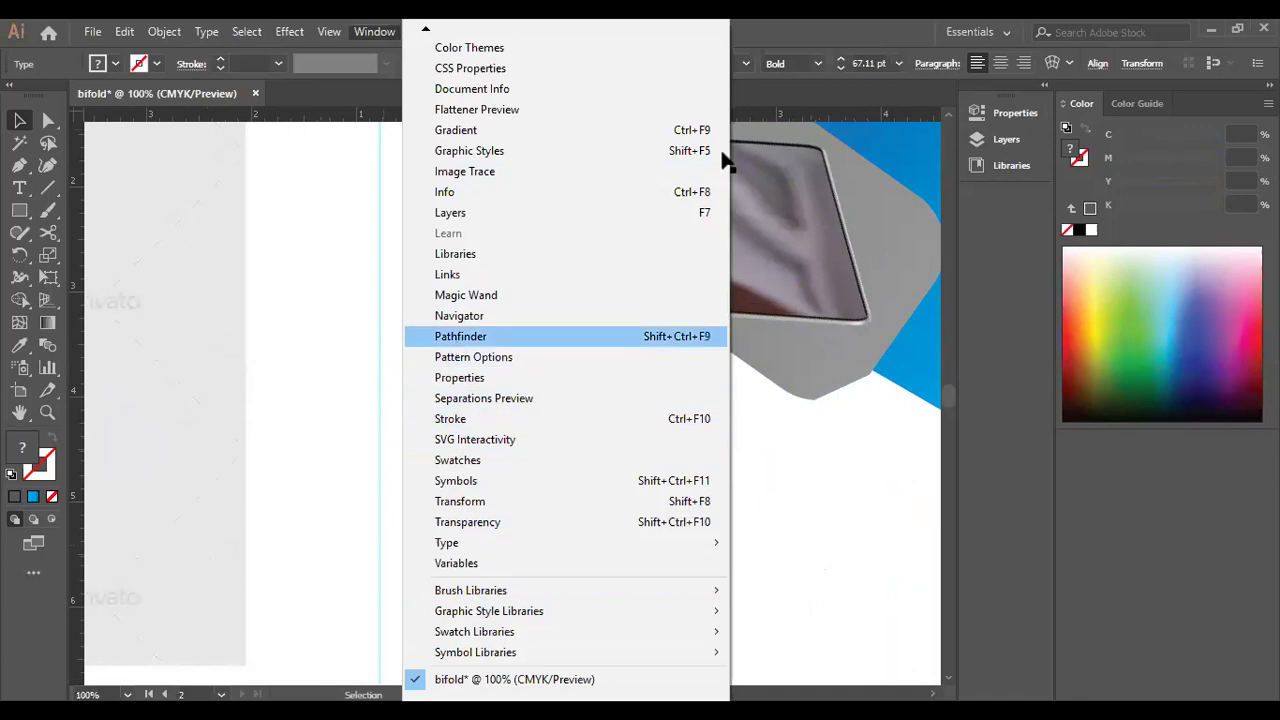
left_click(374, 32)
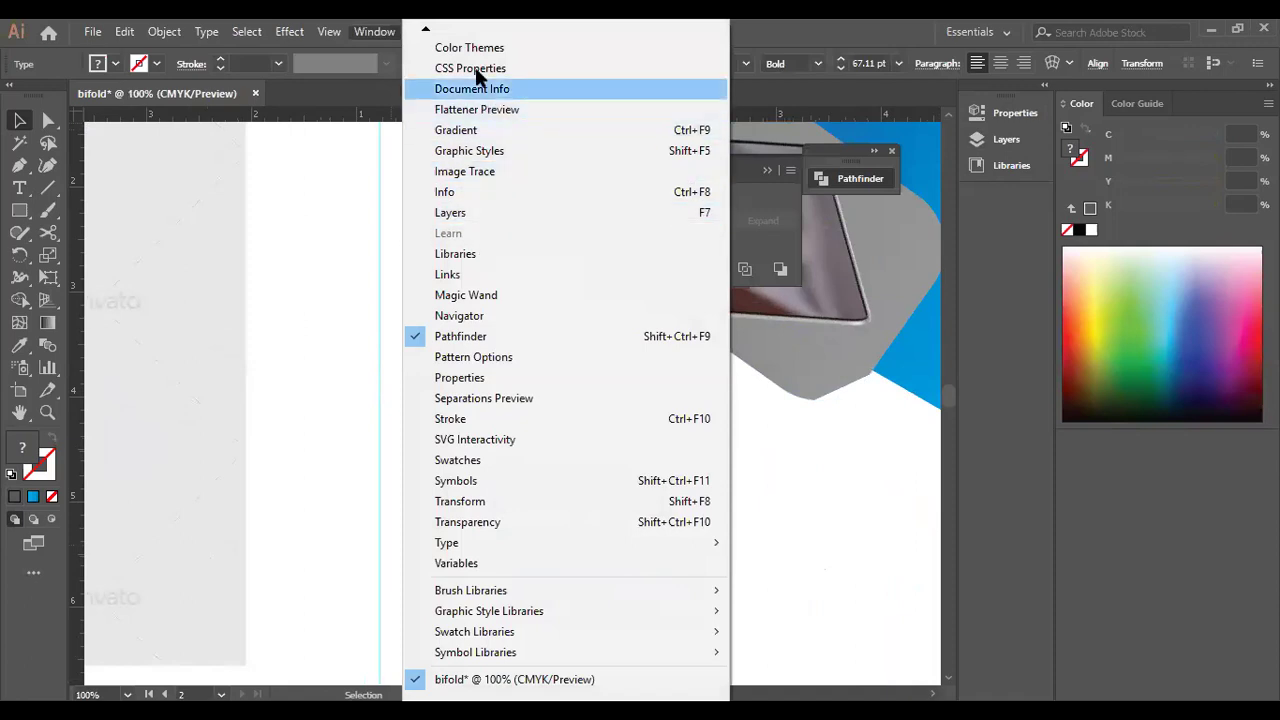
mouse_move(420, 31)
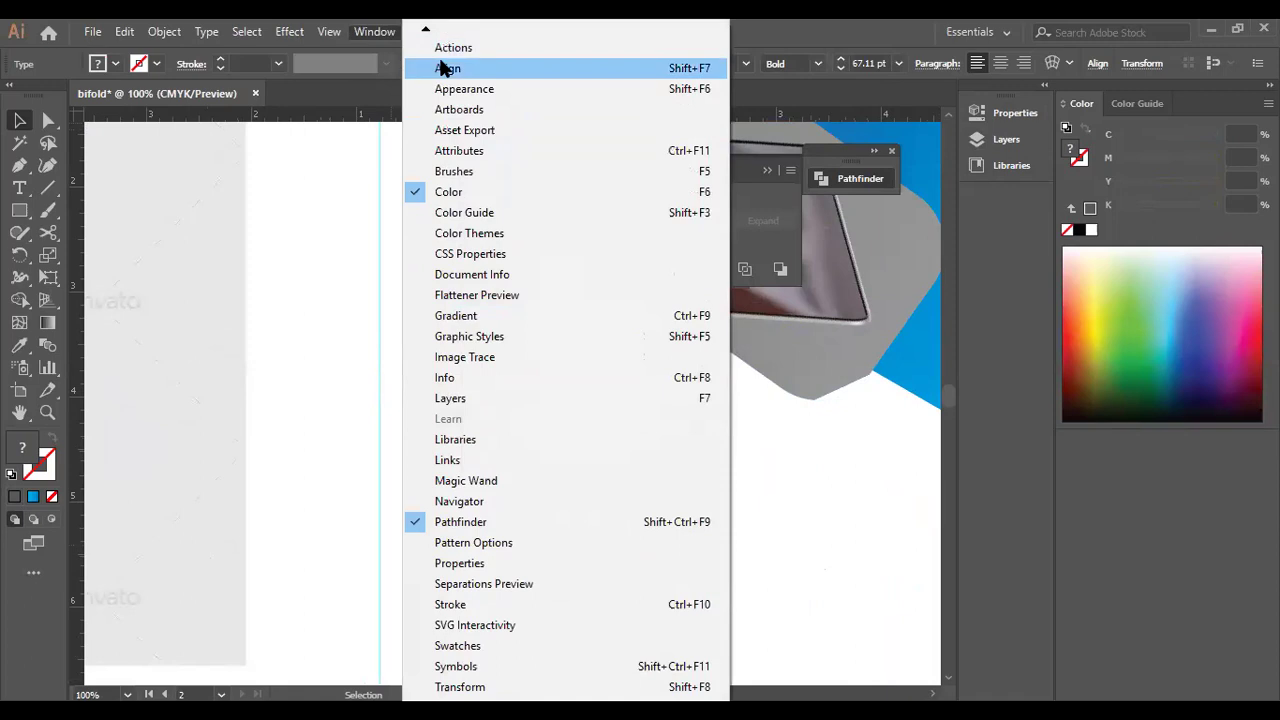
left_click(442, 65)
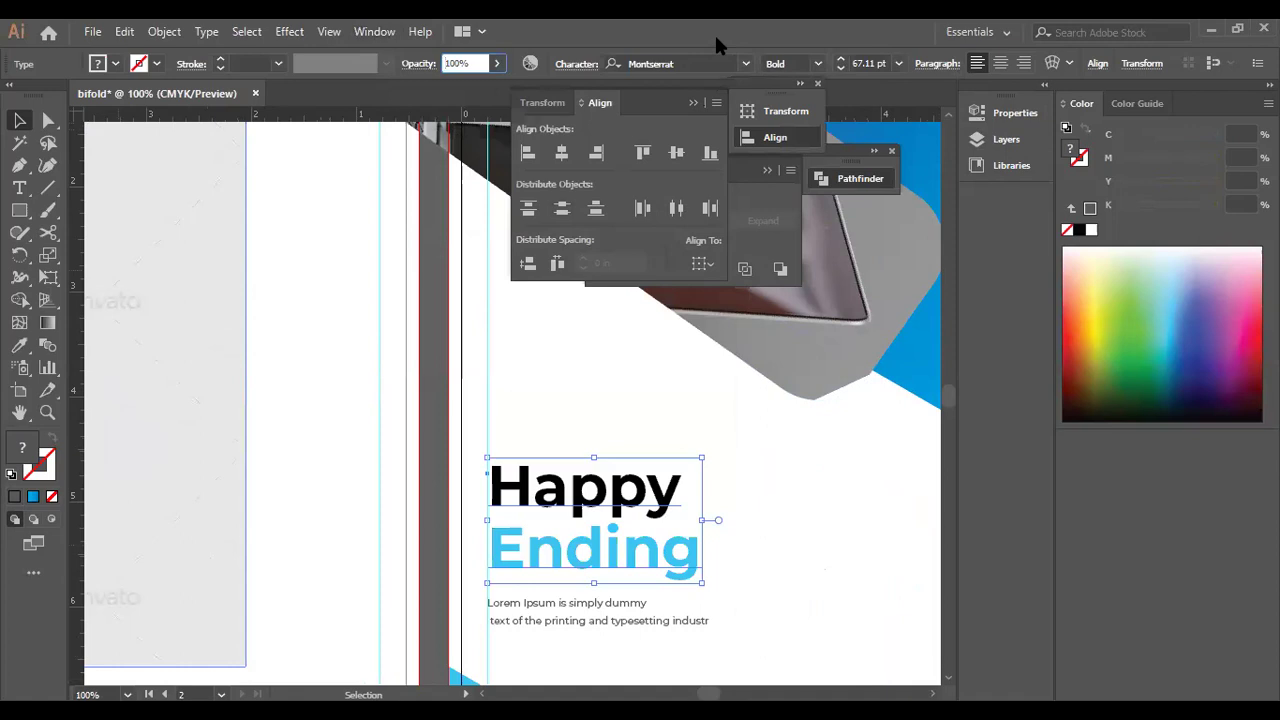
left_click(690, 102)
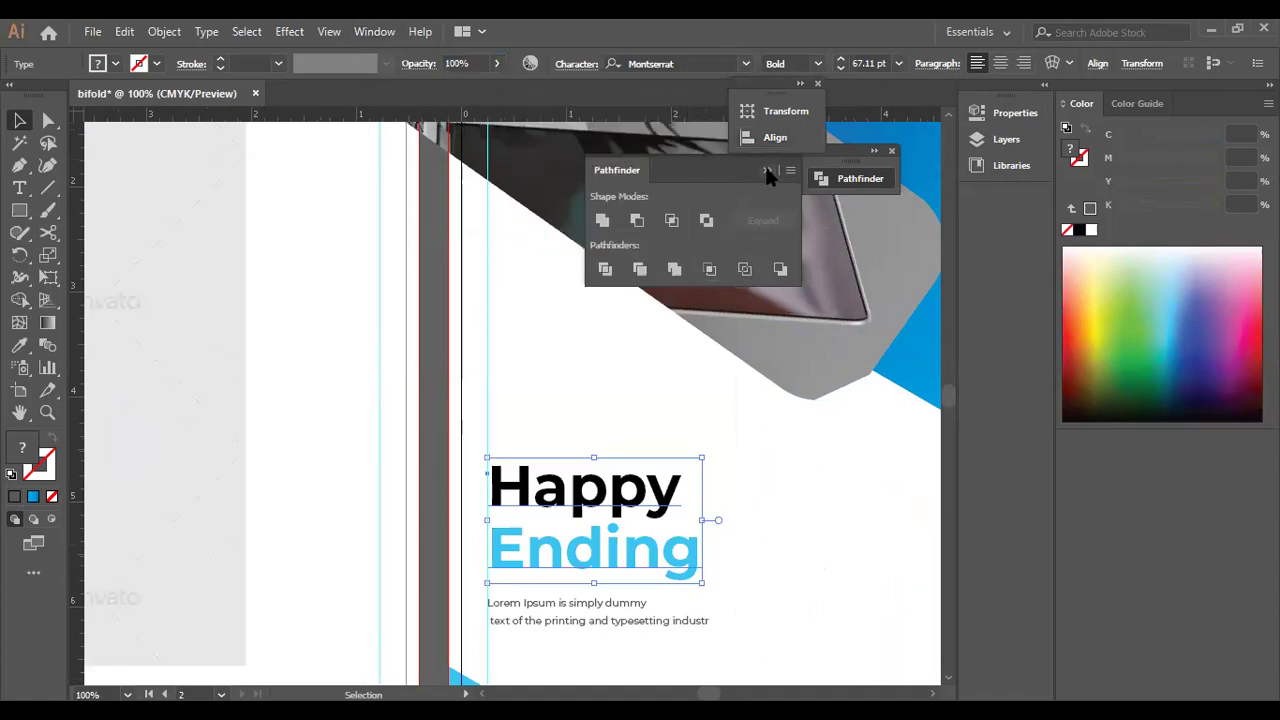
left_click(766, 170)
Reposition the laptop photo inside its clipping shape so it fills the rounded lower corner, and leave isolation mode.
scroll(775, 327, "up", 3)
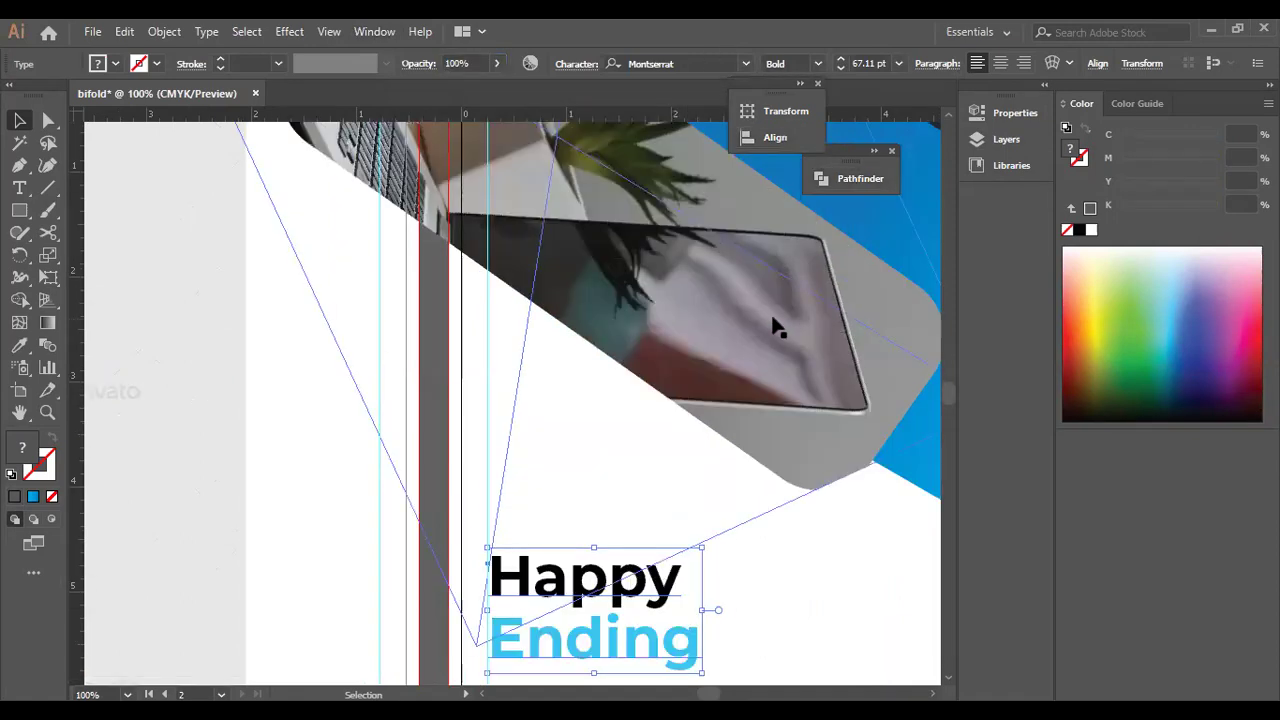
left_click(834, 558)
left_click(722, 362)
scroll(710, 370, "up", 2)
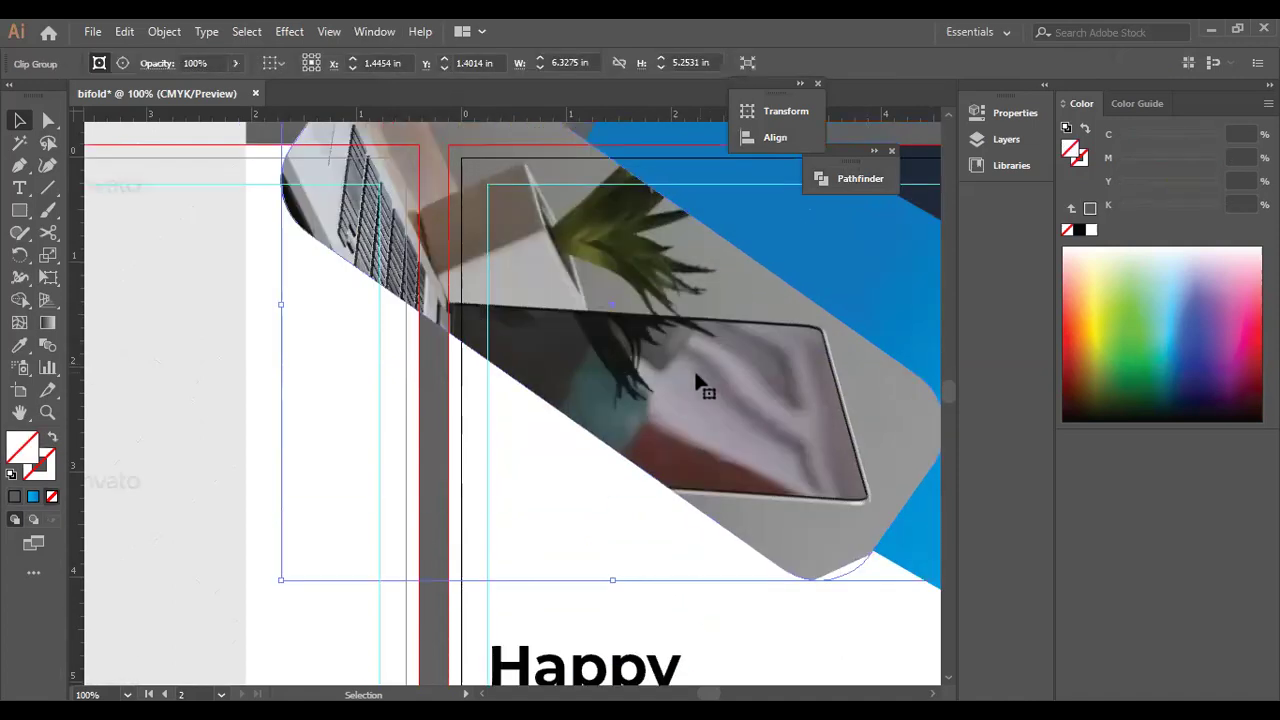
scroll(538, 435, "up", 1)
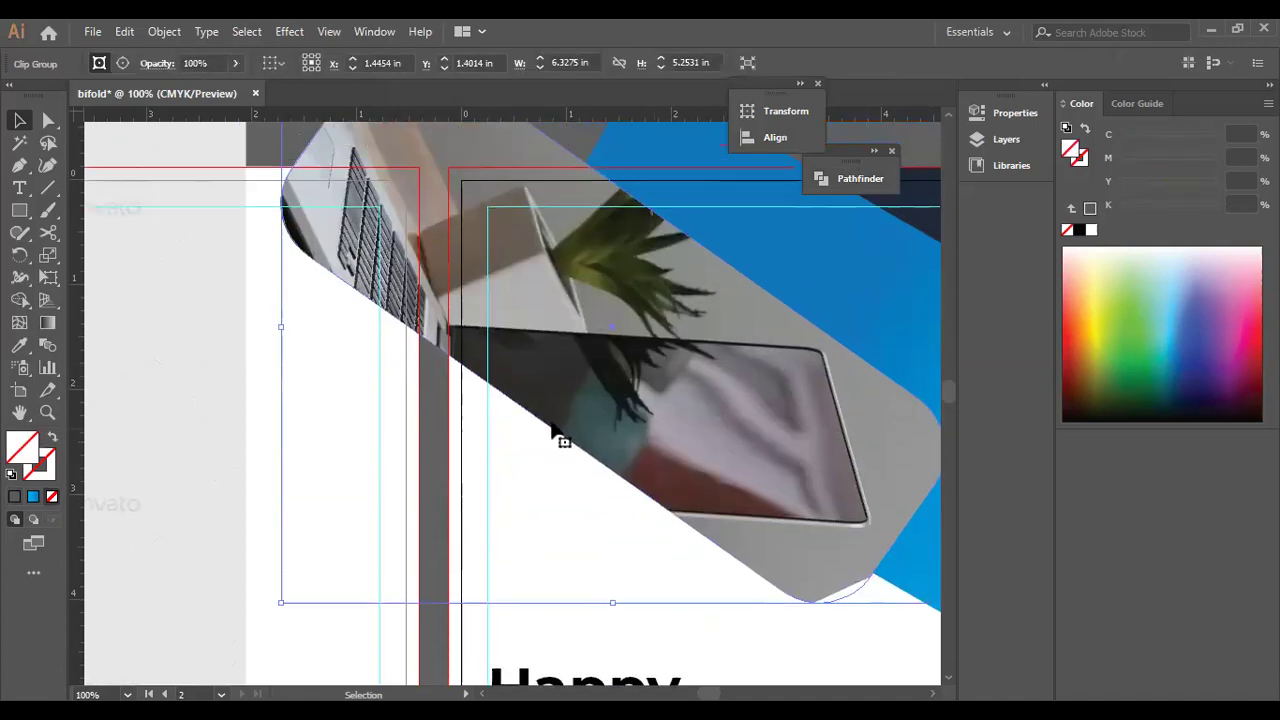
double_click(645, 405)
left_click_drag(641, 406, 614, 371)
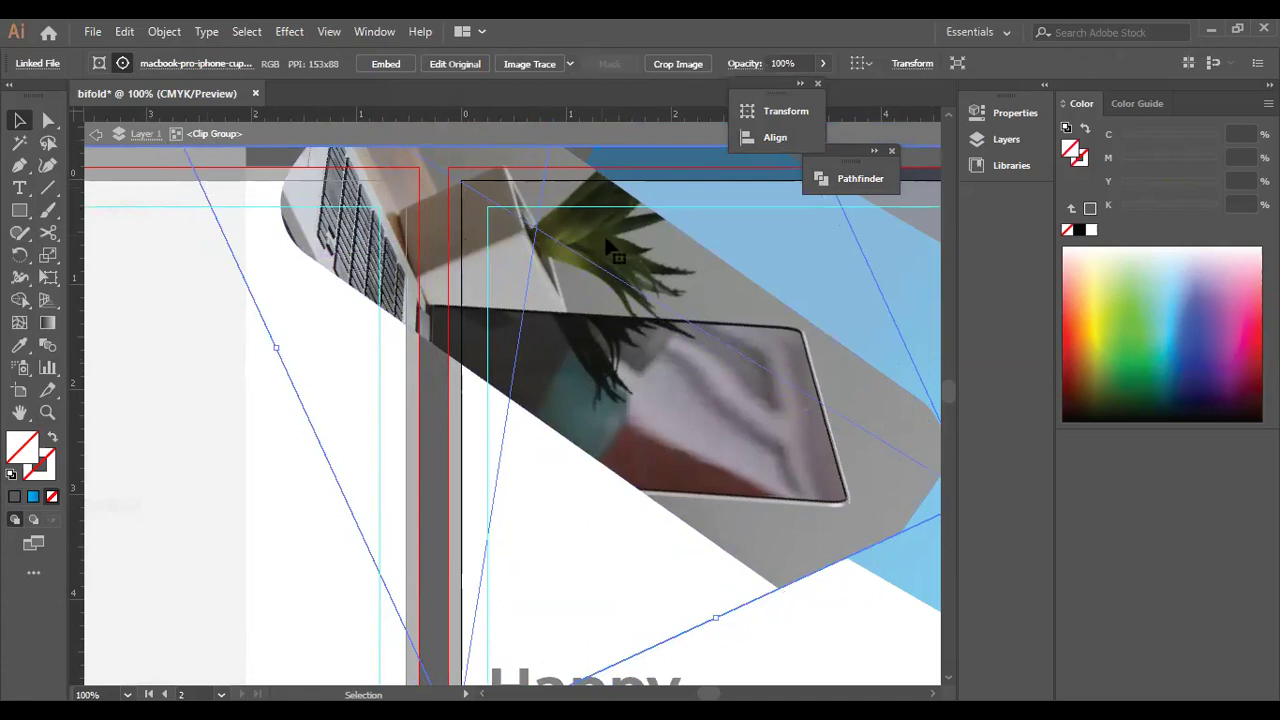
mouse_move(647, 332)
left_mouse_down()
mouse_move(588, 310)
mouse_move(610, 303)
mouse_move(651, 343)
mouse_move(682, 338)
mouse_move(661, 339)
left_mouse_up()
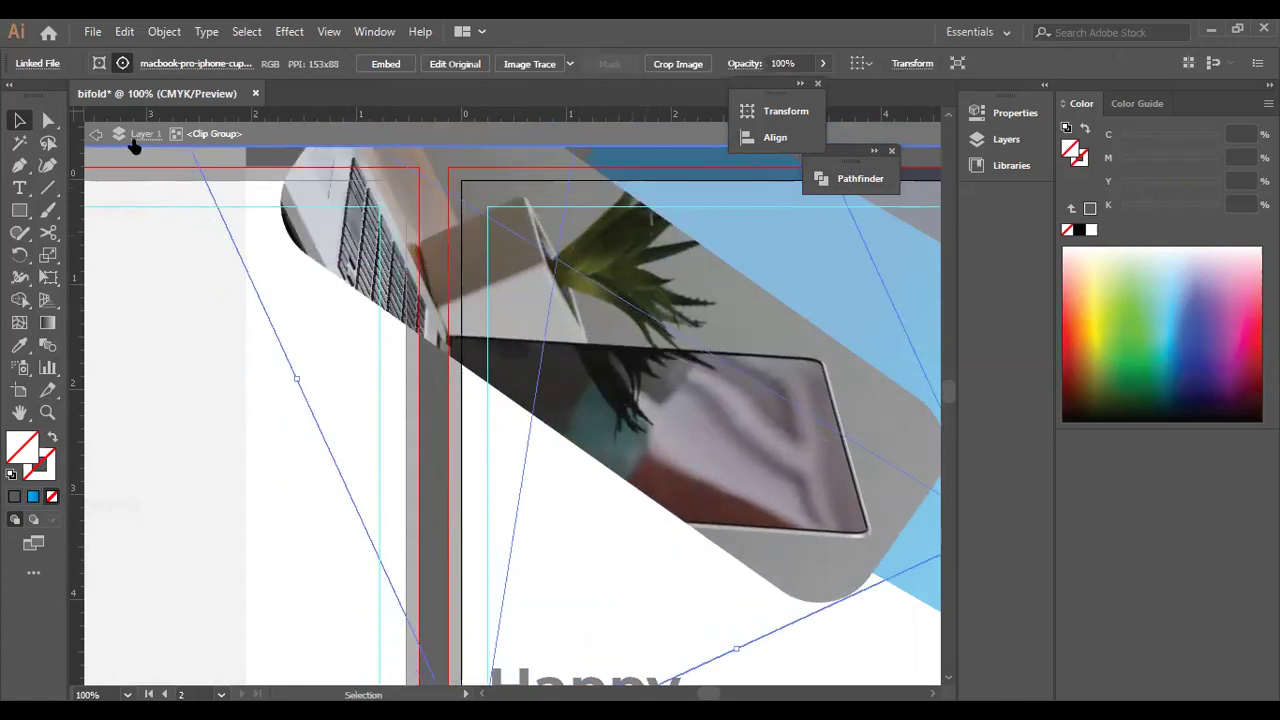
left_click(341, 131)
double_click(850, 305)
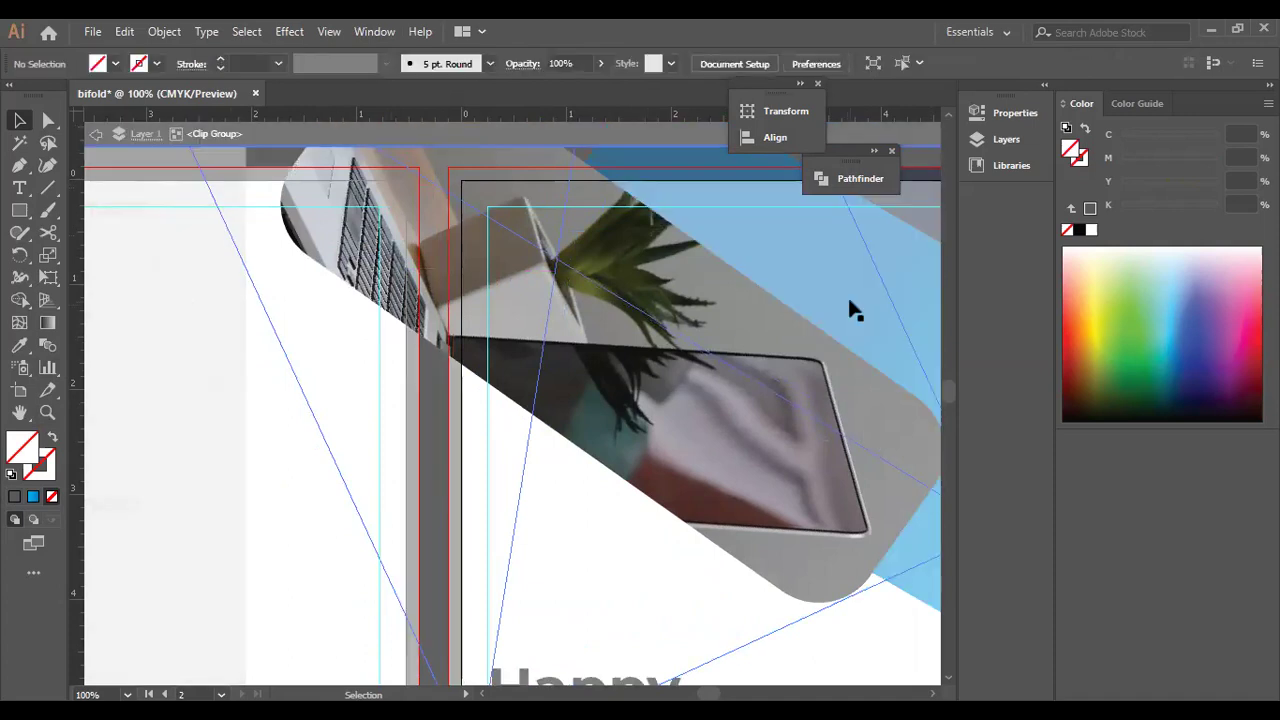
left_click(849, 302)
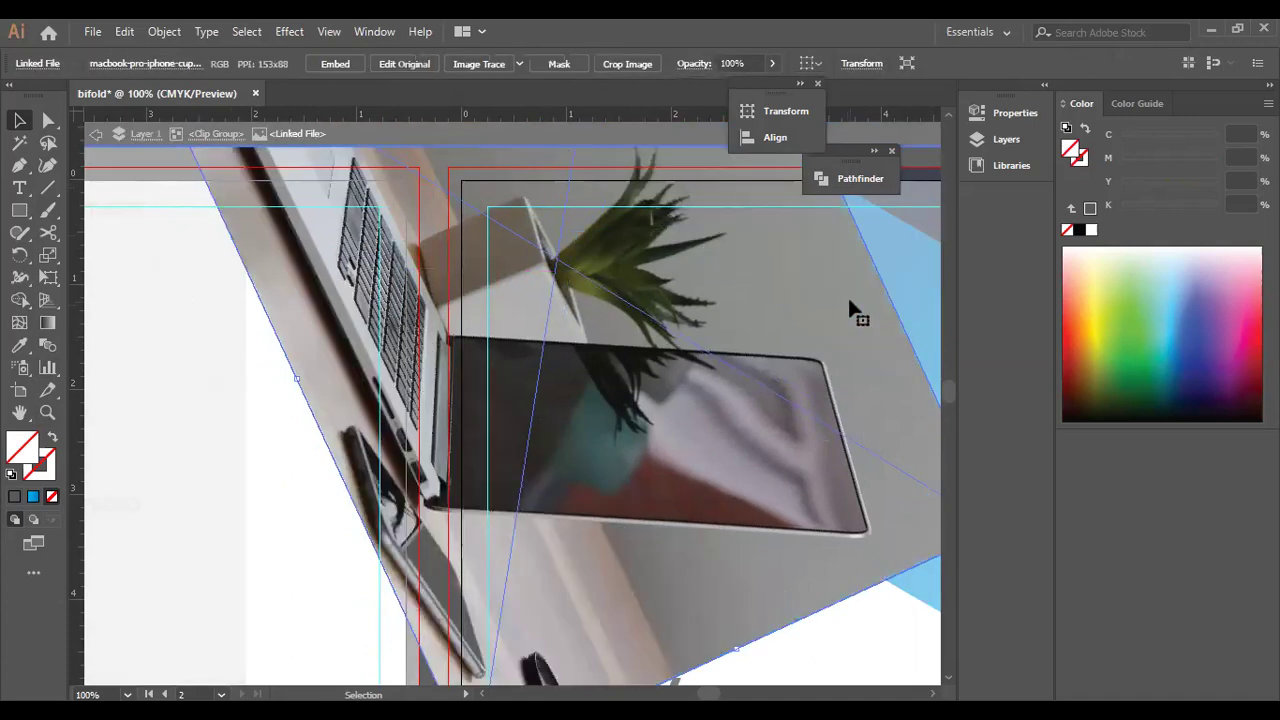
double_click(198, 308)
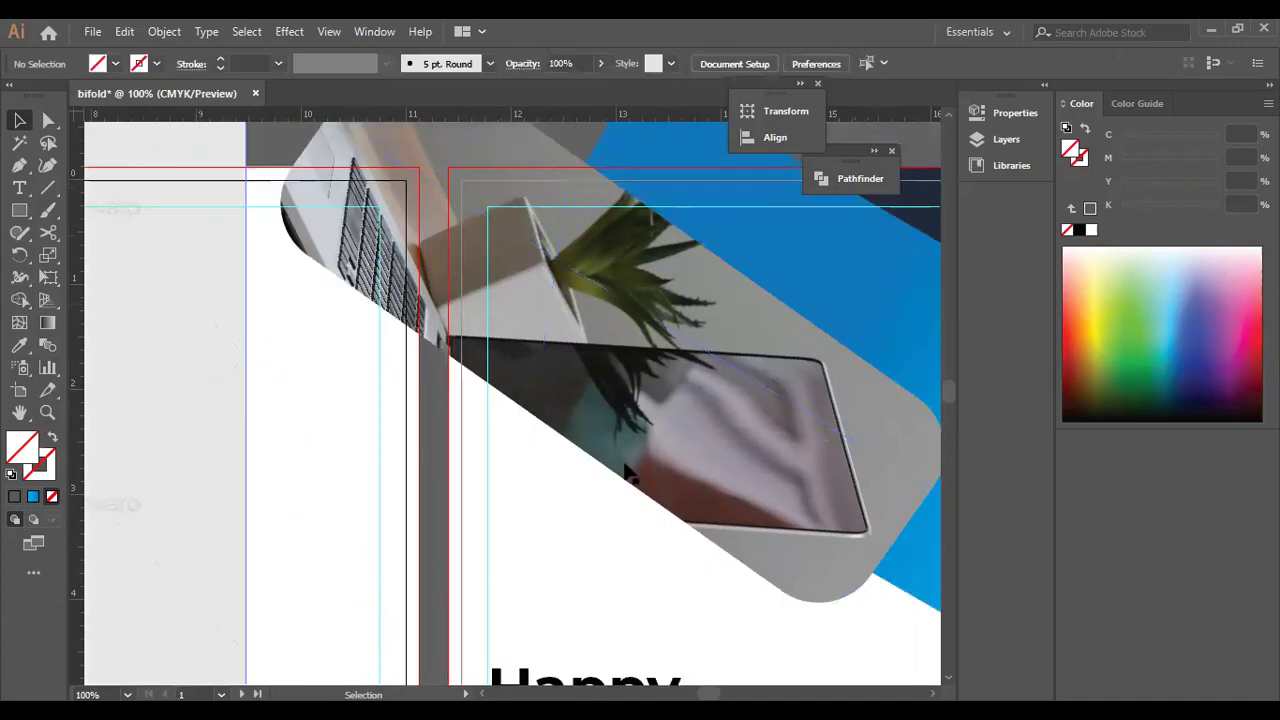
Add the point text "Get In Touch" in the empty area below the artboards.
scroll(740, 495, "down", 5)
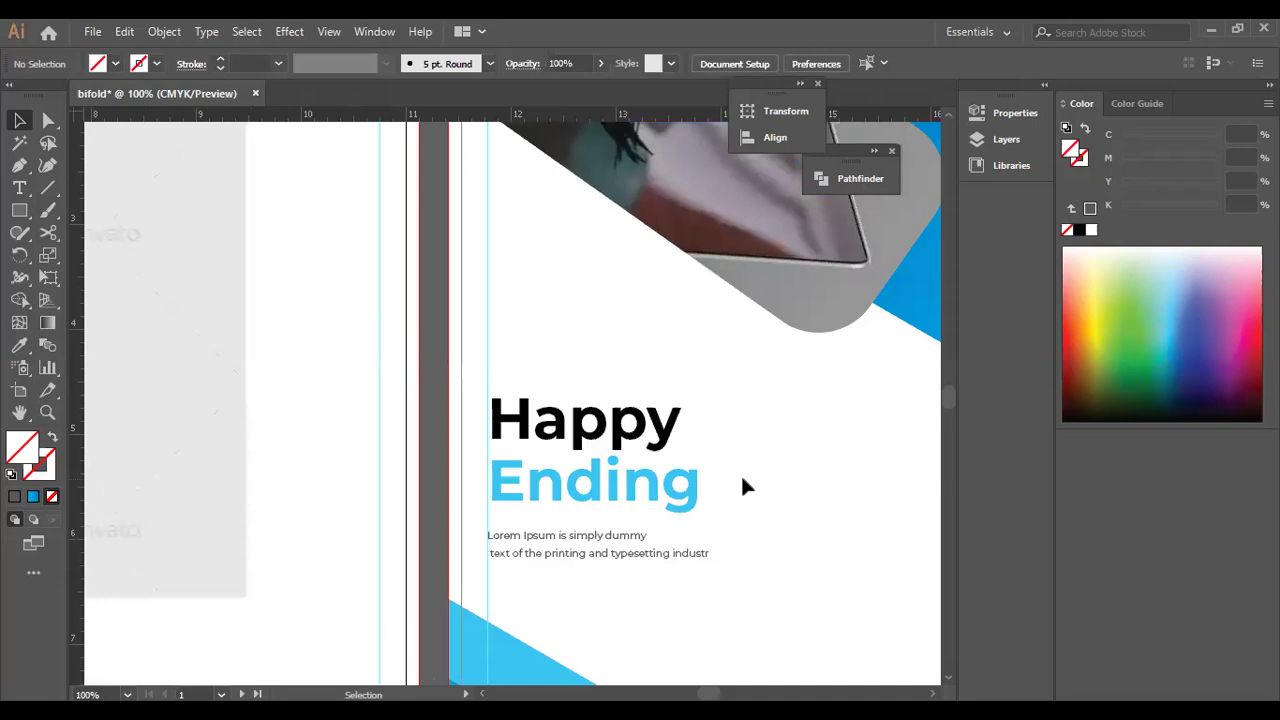
key("ctrl+minus")
key("ctrl+minus")
key("ctrl+minus")
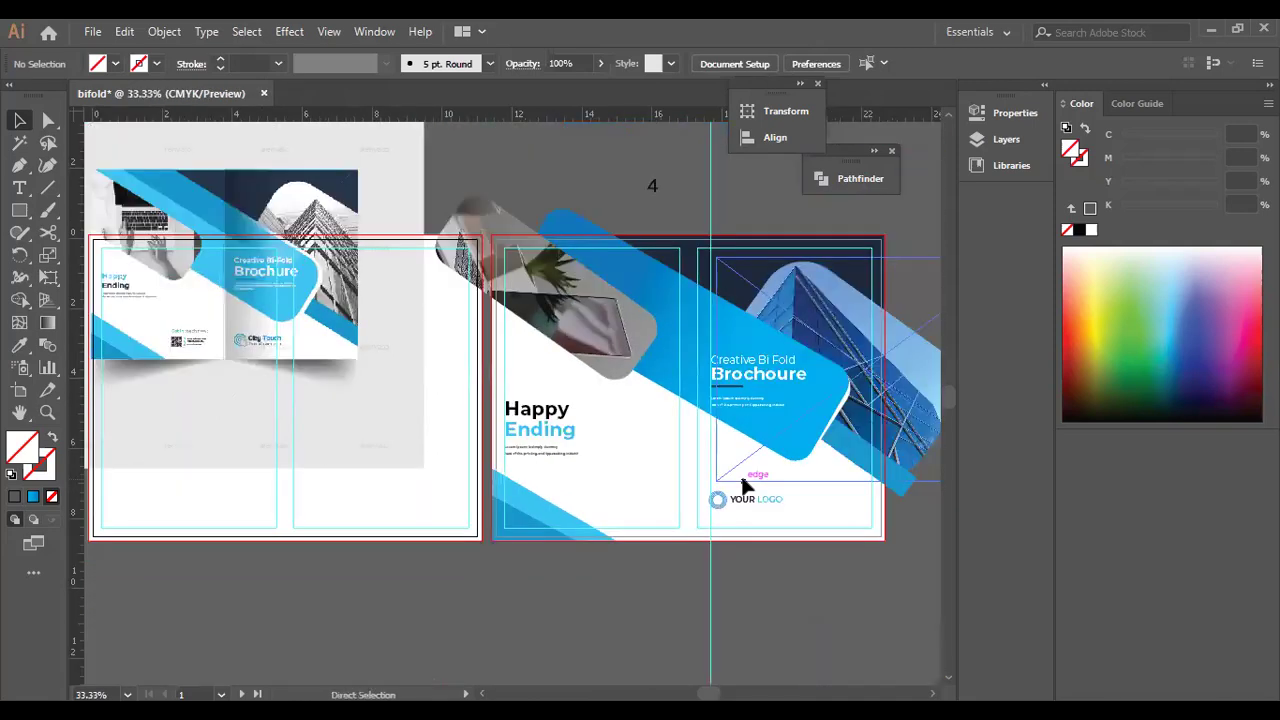
key("ctrl+minus")
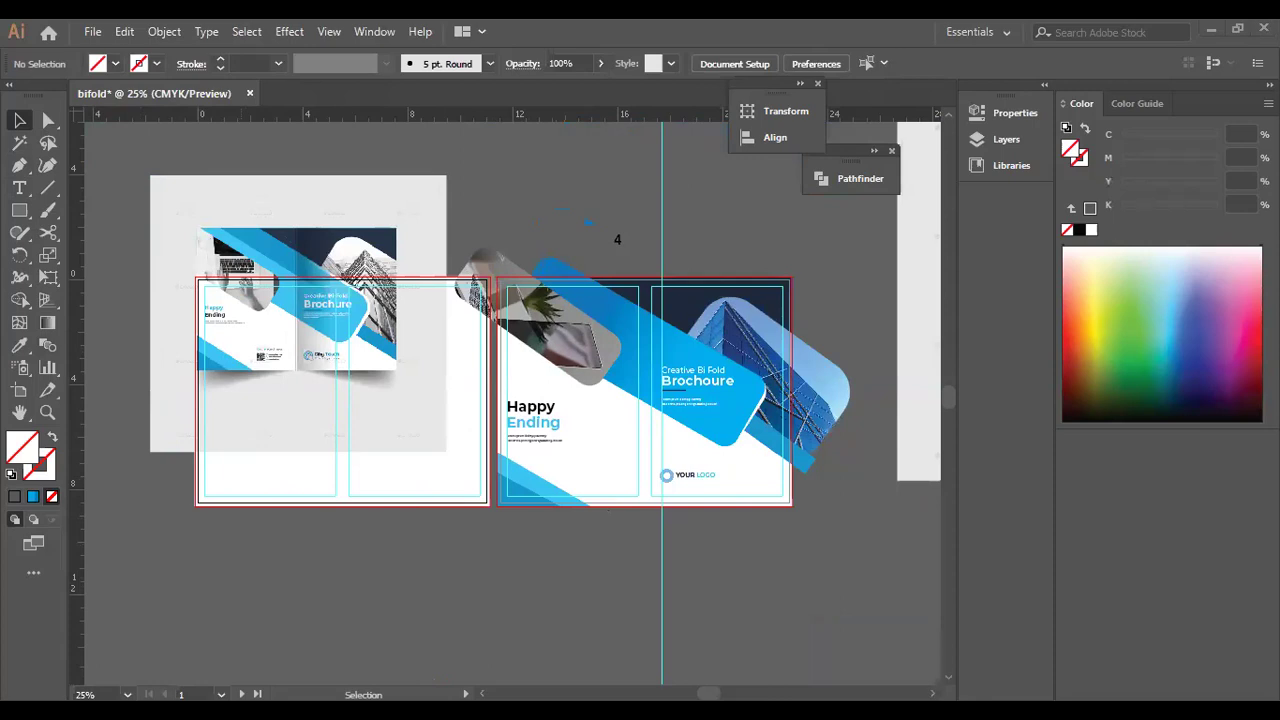
left_click(19, 187)
left_click(477, 621)
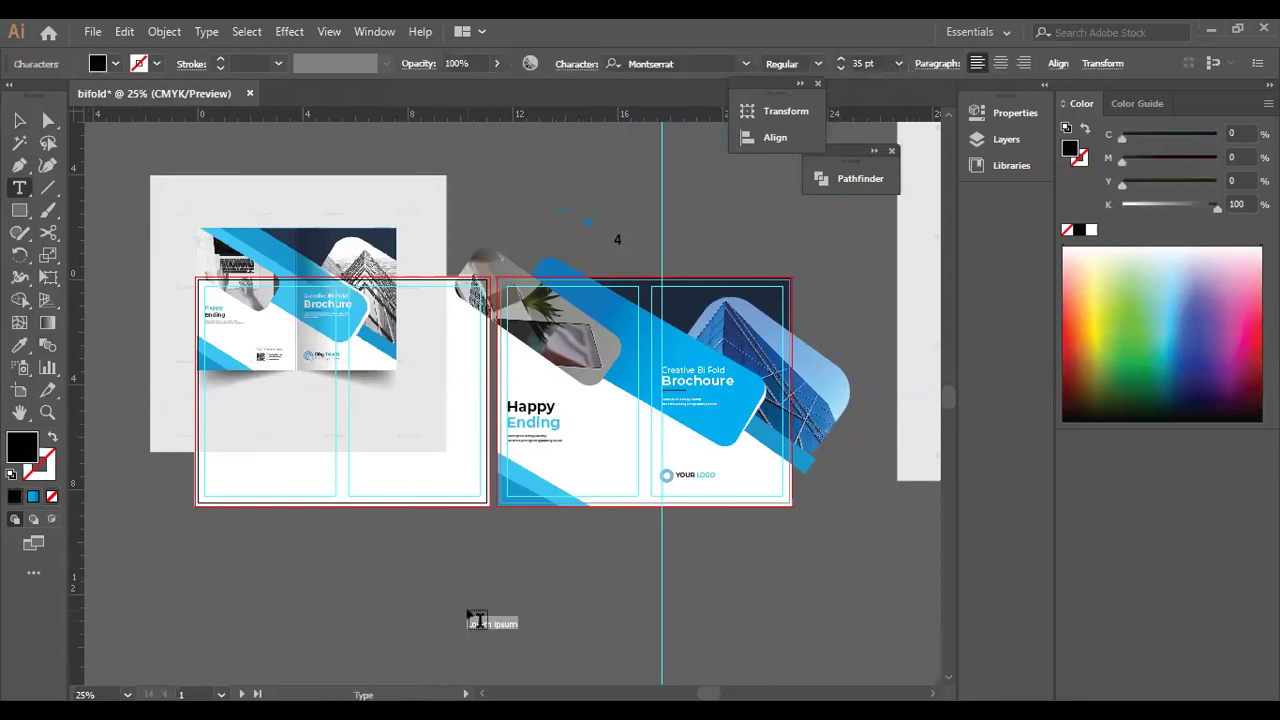
key("BackSpace")
type("Touch")
left_click(19, 120)
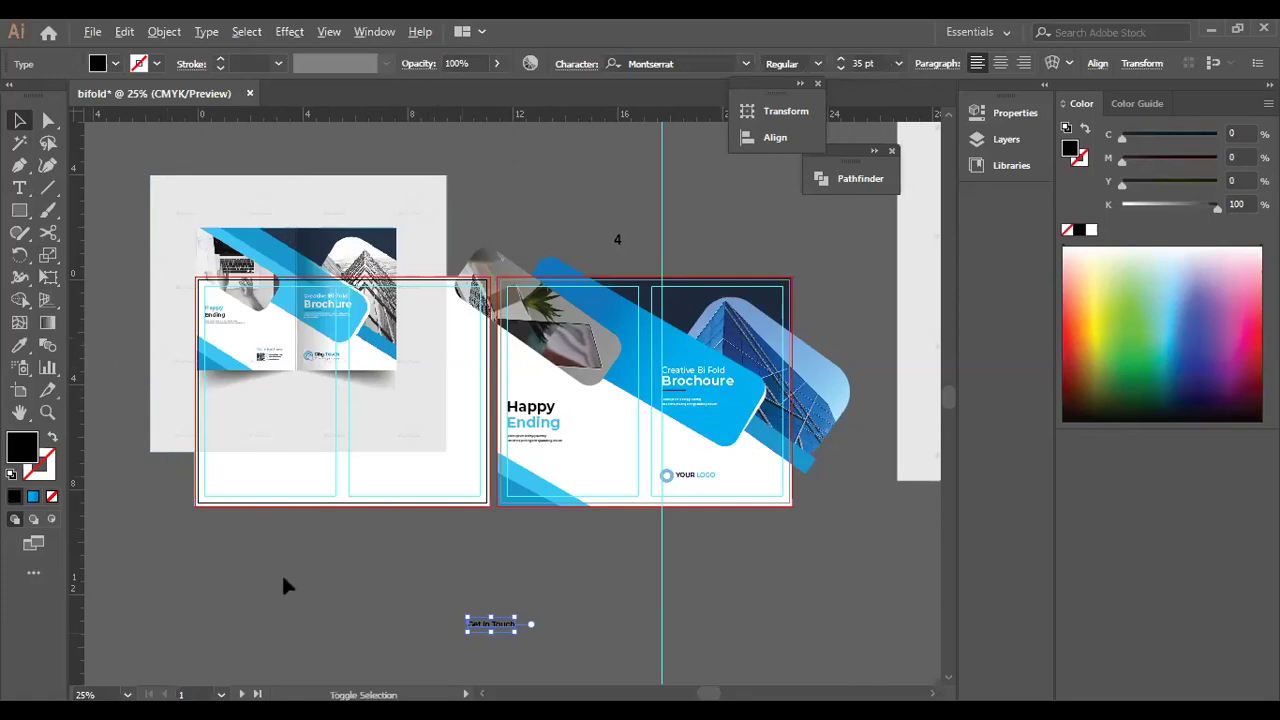
Enlarge "Get In Touch" to 200.26 pt and fill the word "Get" with the light blue sampled from the mockup.
left_click_drag(516, 618, 624, 571)
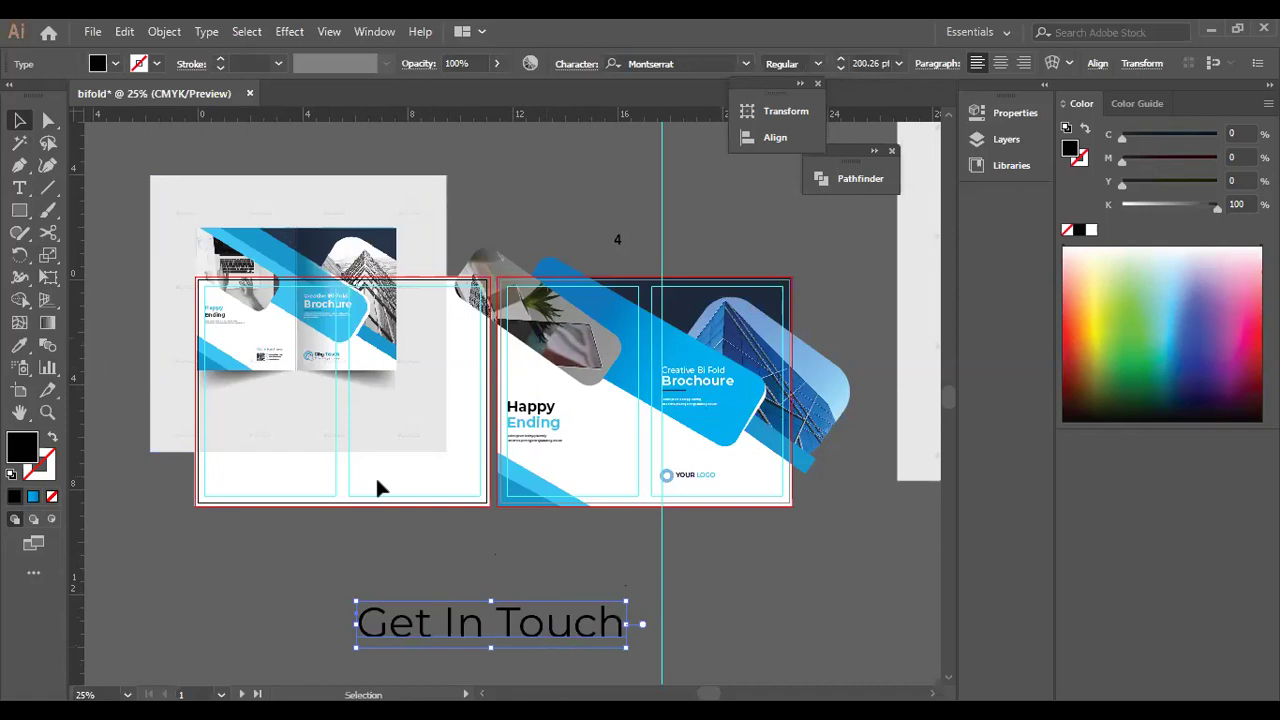
double_click(415, 622)
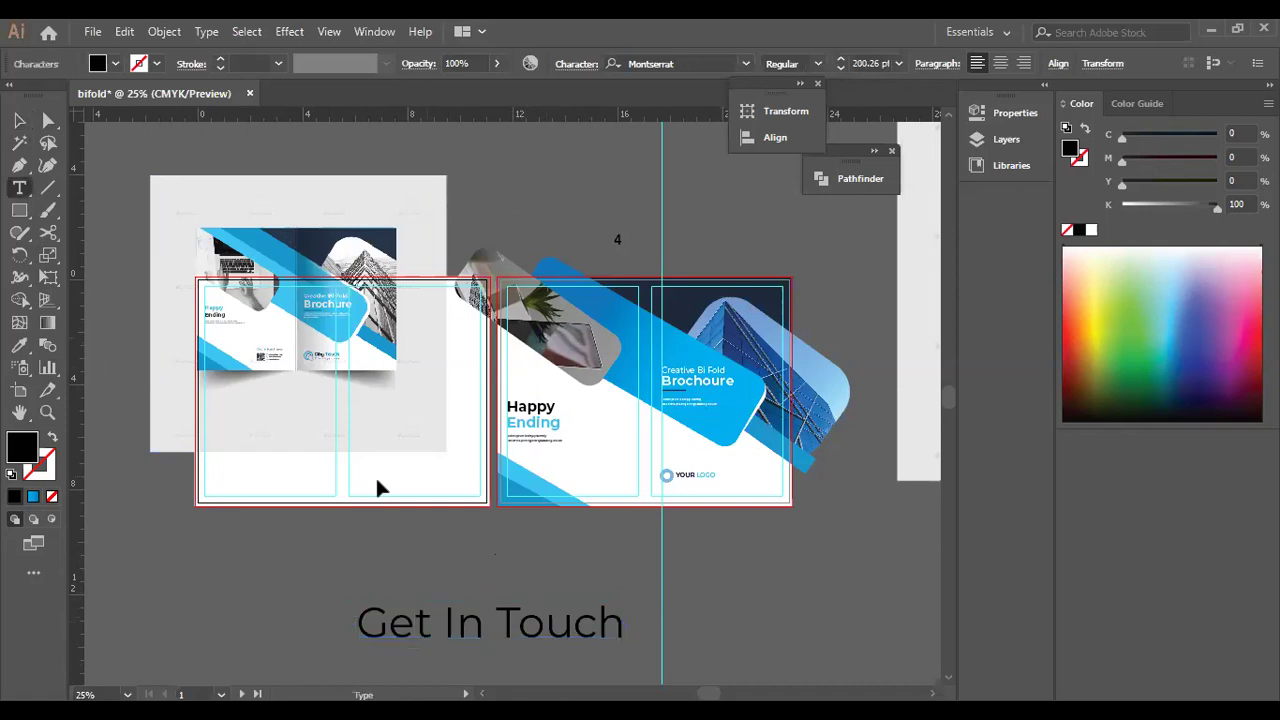
double_click(415, 622)
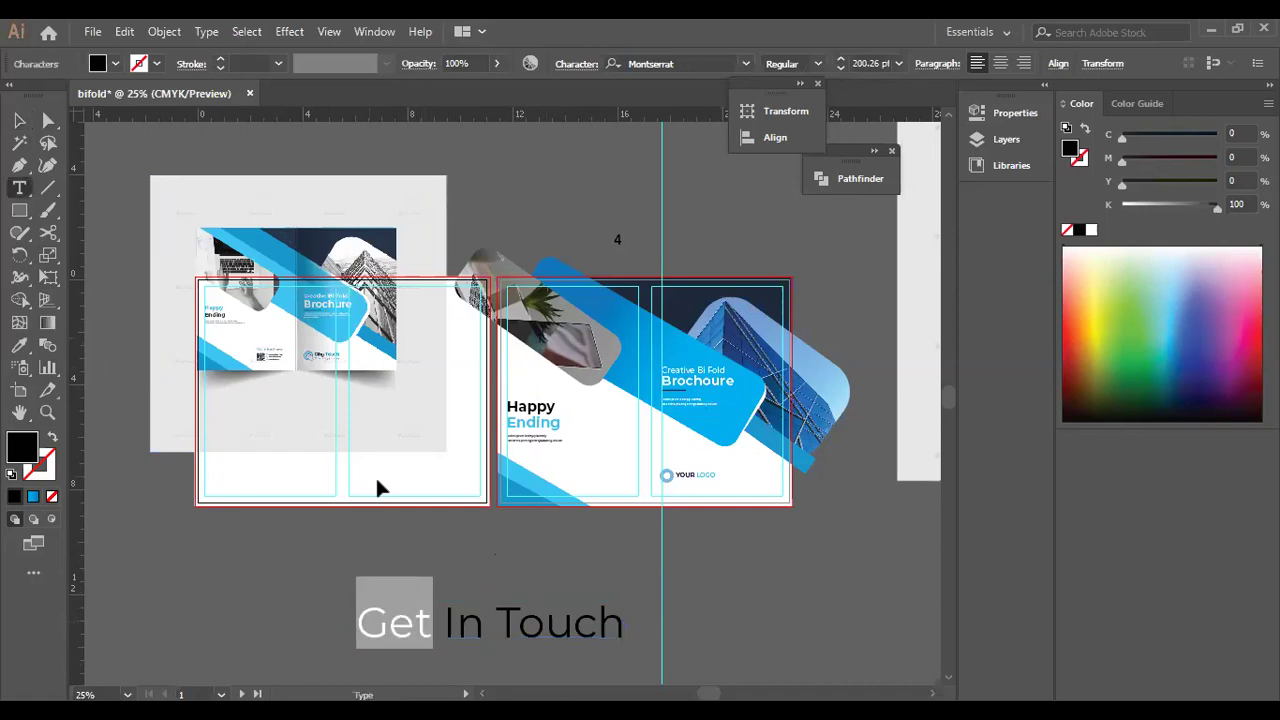
left_click(19, 344)
left_click(252, 250)
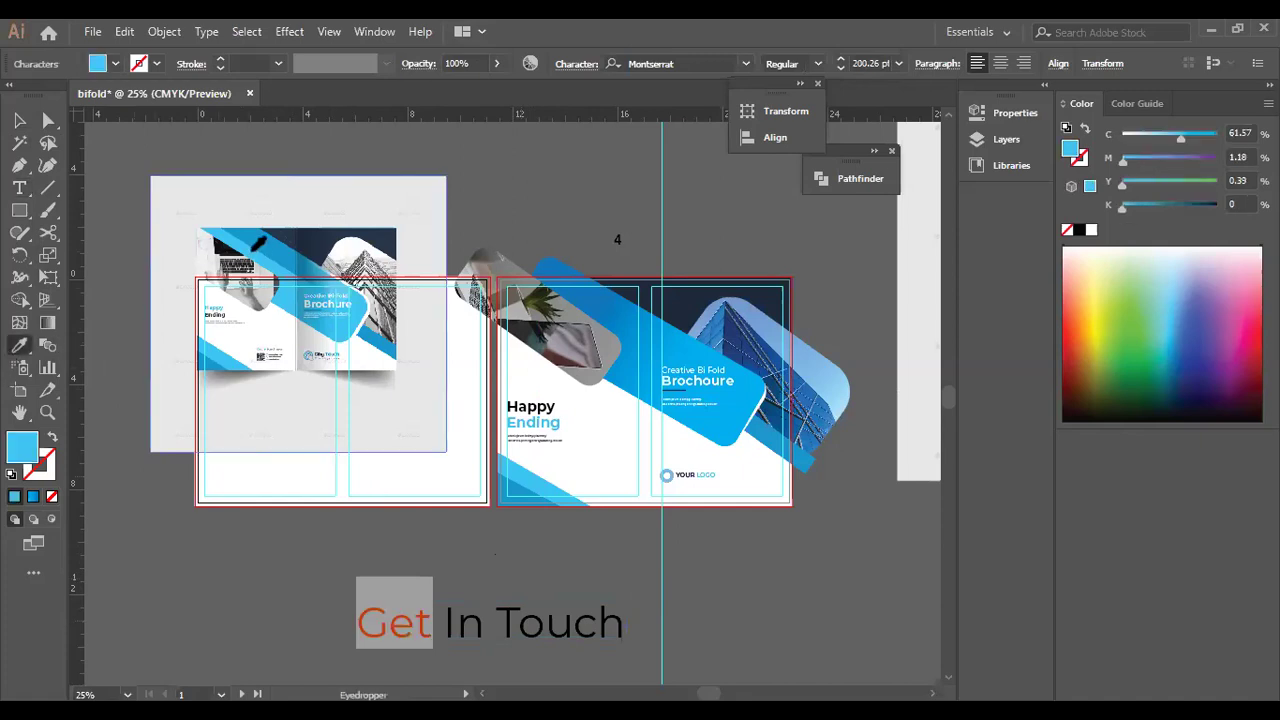
left_click(19, 120)
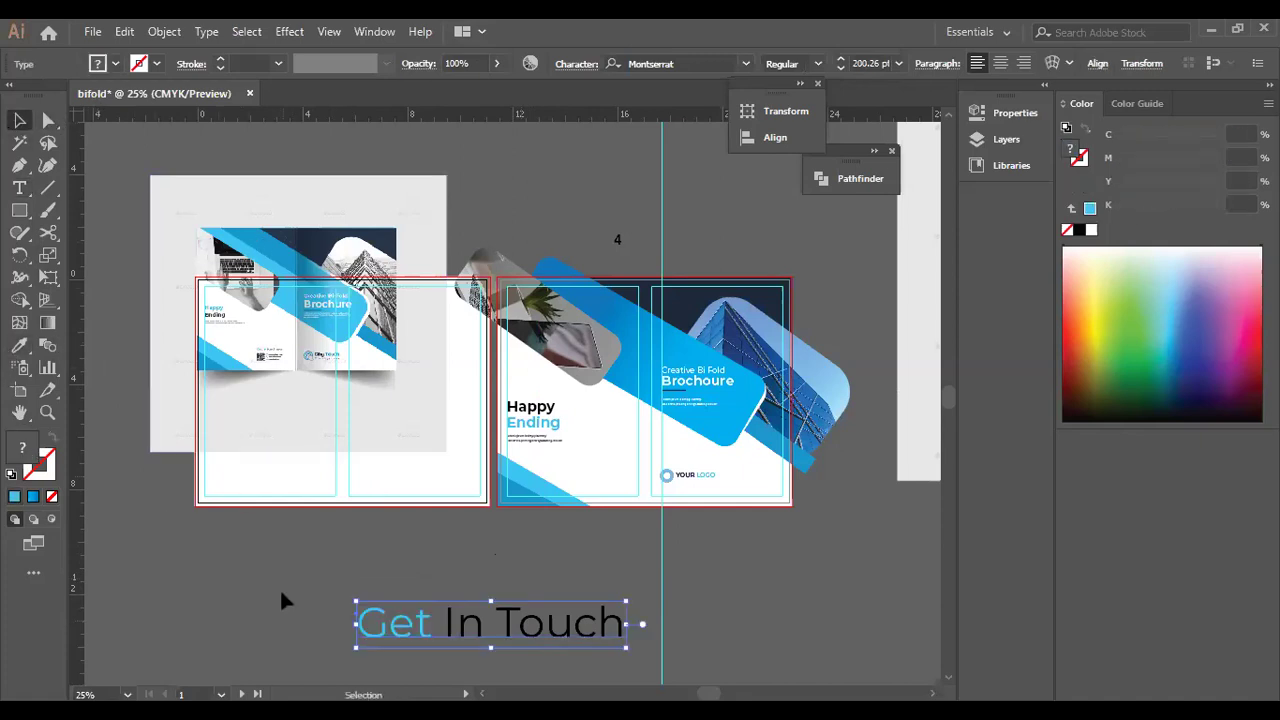
Reduce the "Get In Touch" text to 38 pt and deselect it.
left_click(841, 67)
left_click(841, 67)
left_click(841, 67)
left_click(841, 67)
left_click(841, 67)
left_click(841, 67)
left_click(841, 67)
left_click(841, 67)
left_click(841, 67)
left_click(841, 67)
left_click(841, 67)
left_click(841, 67)
left_click(841, 67)
left_click(841, 67)
left_click(841, 67)
left_click(841, 67)
left_click(841, 67)
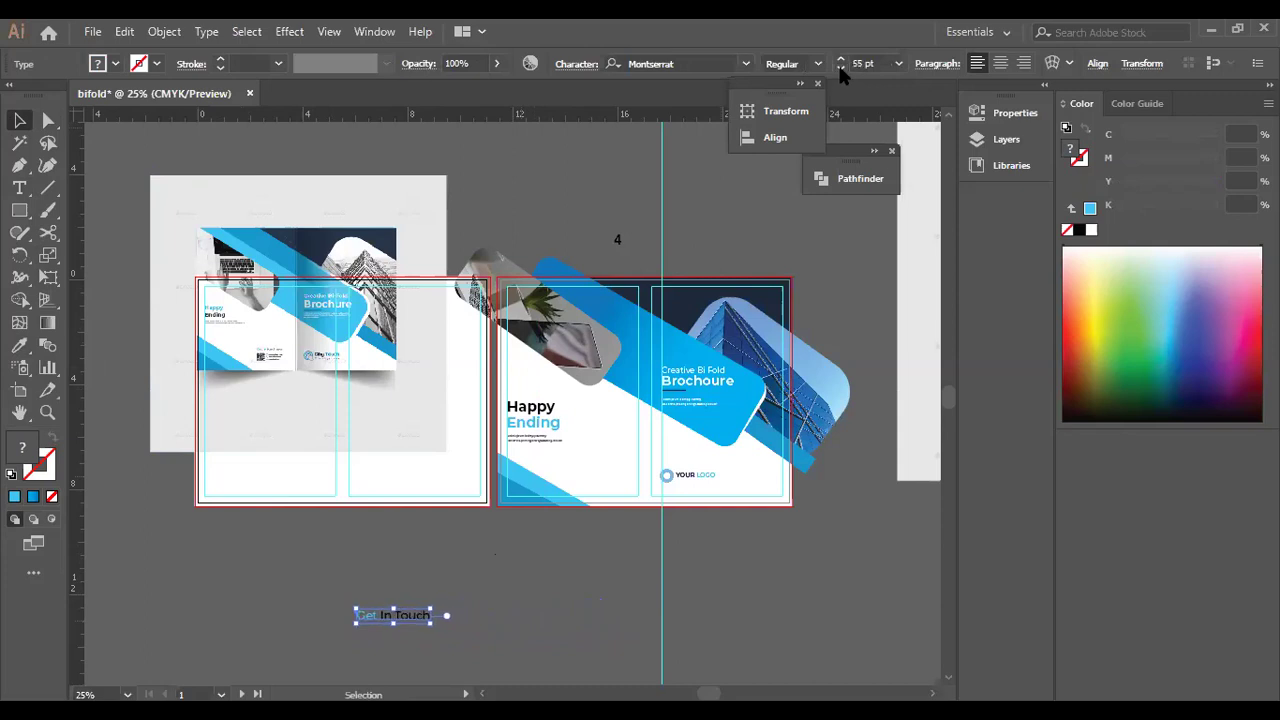
left_click(841, 67)
left_click(841, 67)
left_click(841, 67)
left_click(841, 67)
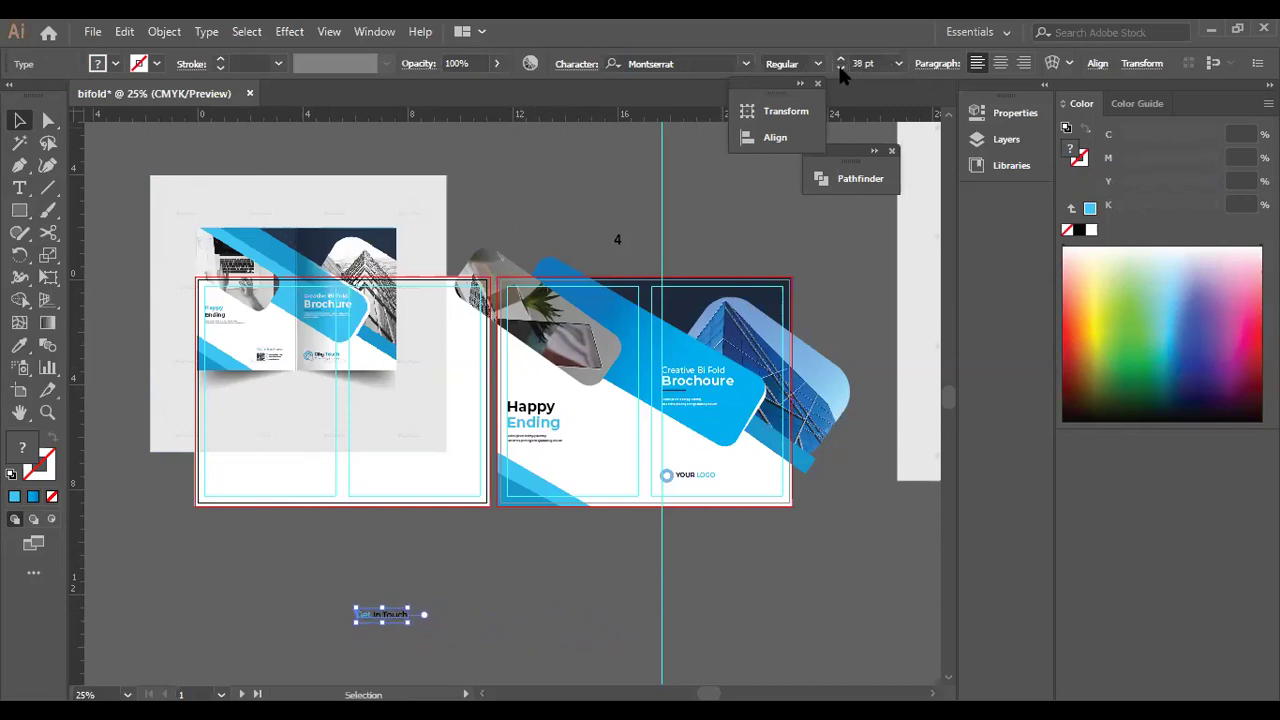
left_click(684, 595)
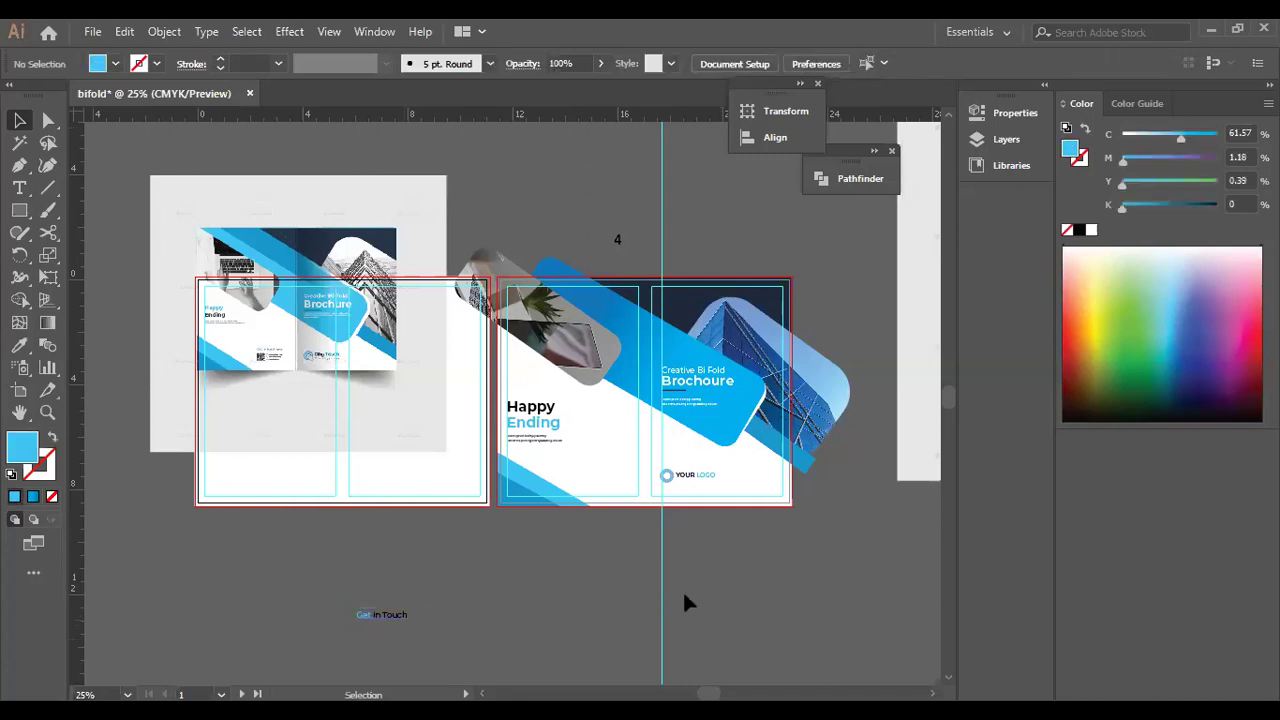
Move the "Get In Touch" text onto the lower part of the back cover, beside its inner margin guide, and deselect it.
key("ctrl+z")
left_click_drag(399, 613, 626, 439)
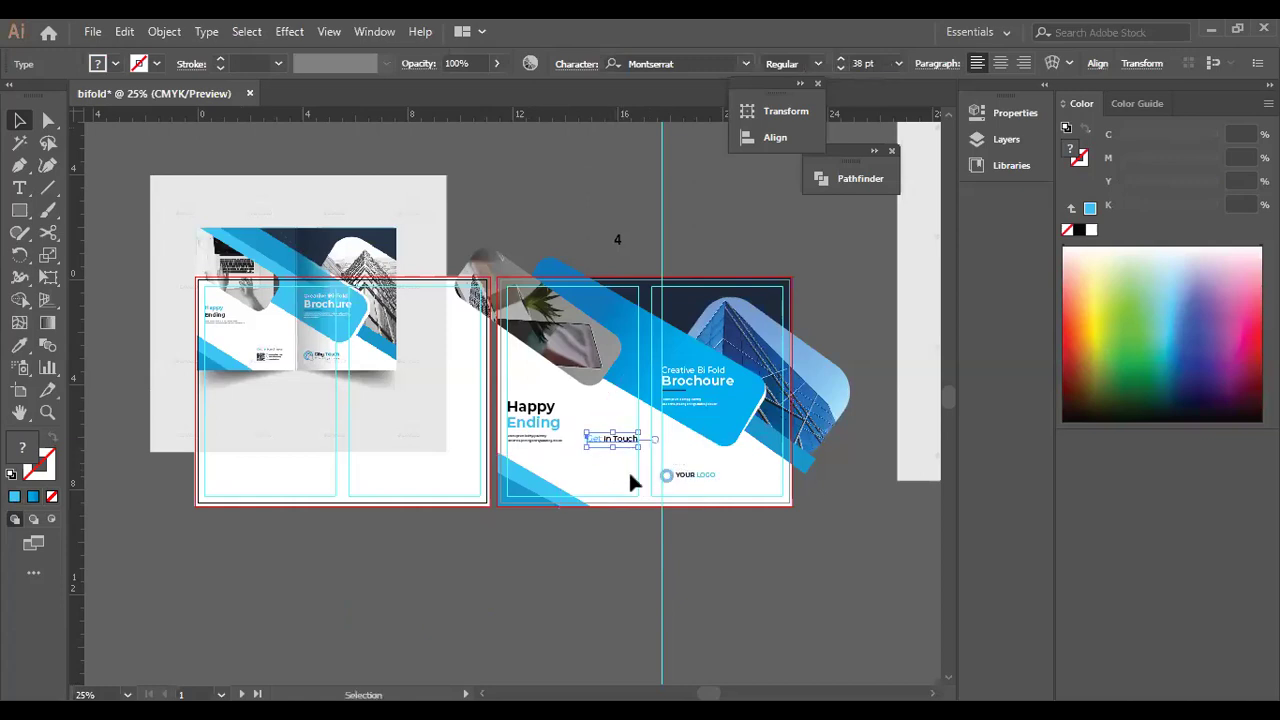
left_click(641, 539)
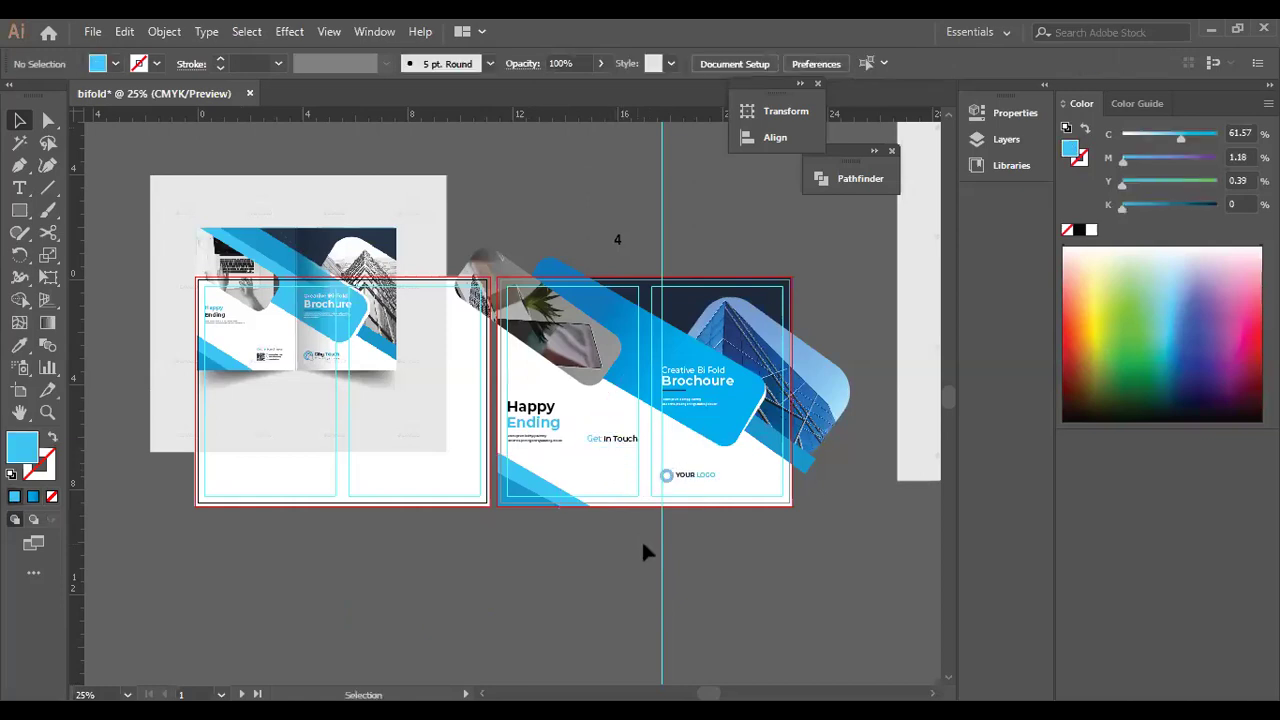
left_click(627, 438)
left_click(752, 137)
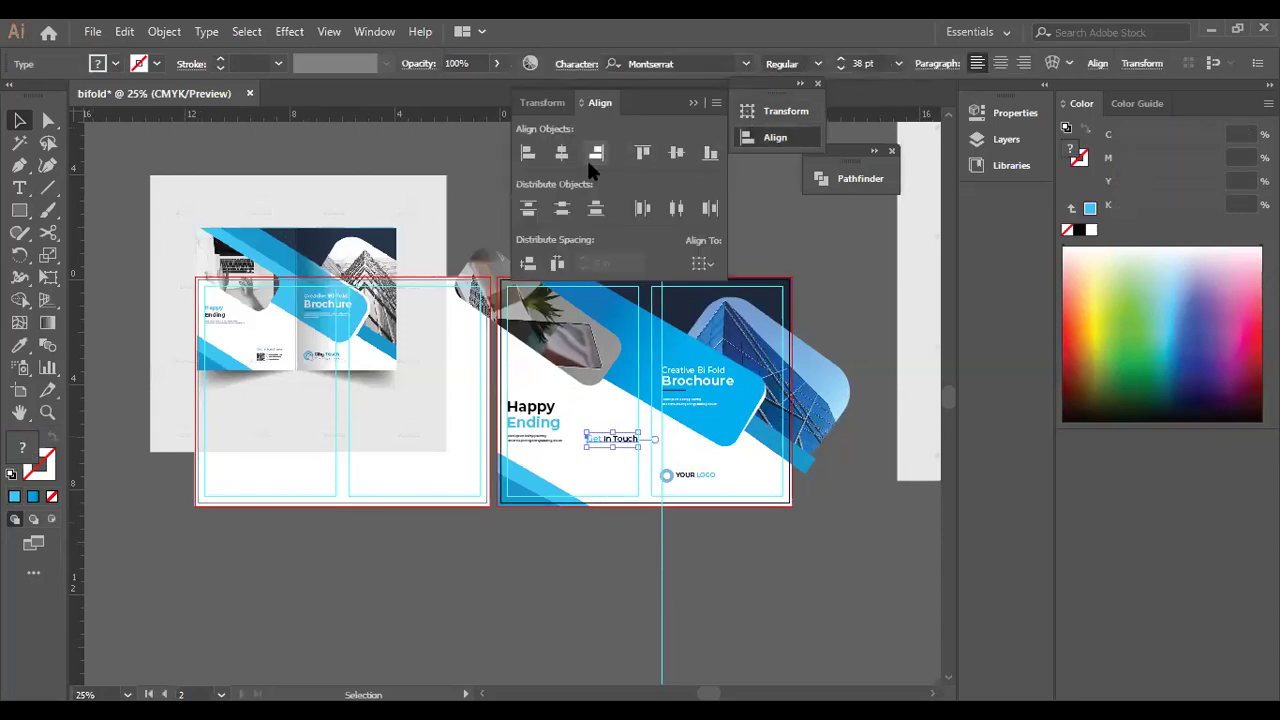
left_click(575, 578)
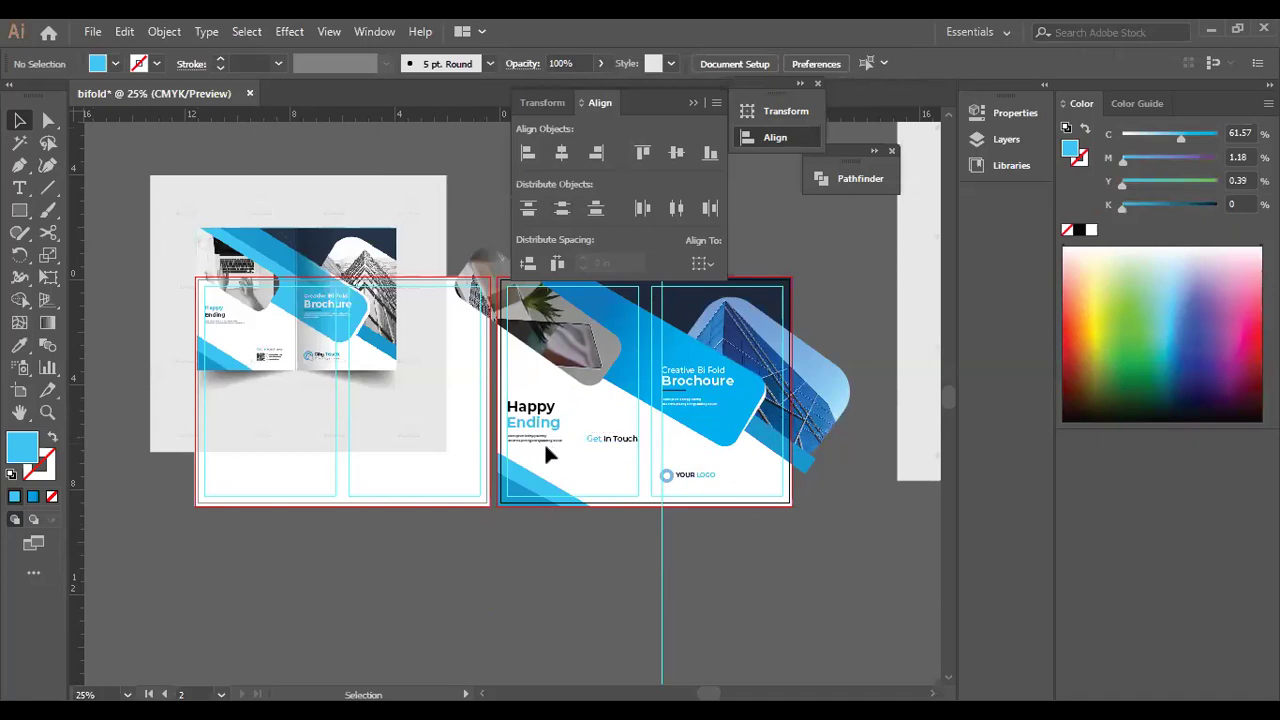
Nudge the "Happy Ending" heading and its tagline upward on the back cover, and deselect them.
left_click(531, 411)
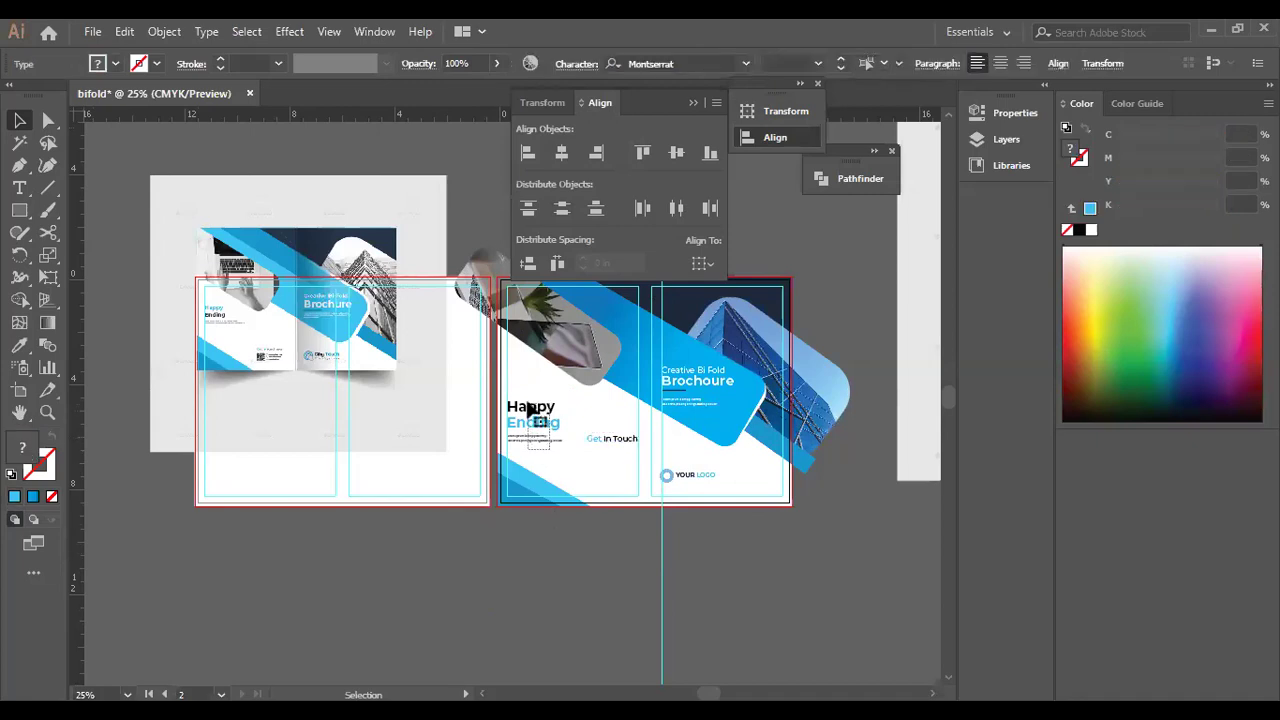
key("Up")
key("Up")
key("Up")
key("Up")
key("Up")
key("Up")
key("Up")
key("Up")
key("Up")
key("Up")
key("Up")
key("Up")
key("Up")
key("Up")
key("Up")
key("Up")
key("Up")
key("Up")
key("Up")
key("Up")
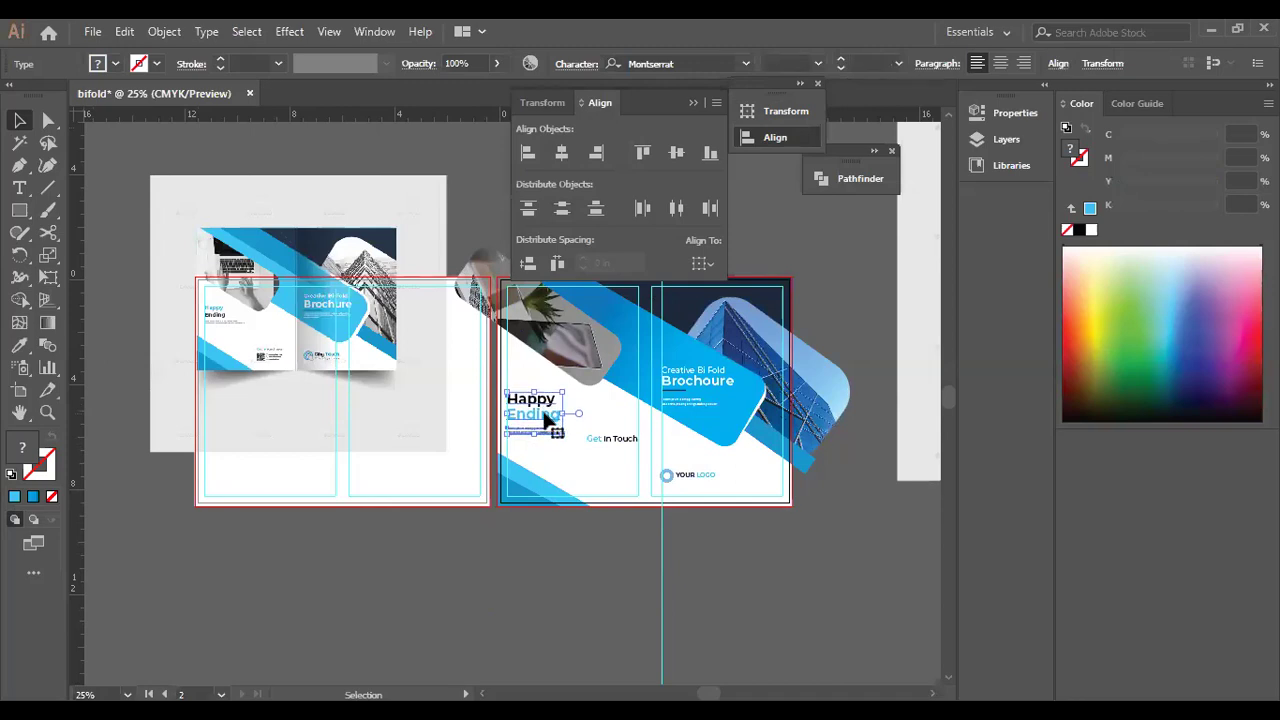
key("Up")
key("Up")
key("Up")
key("Up")
key("Up")
key("Up")
key("Up")
key("Up")
key("Up")
key("Up")
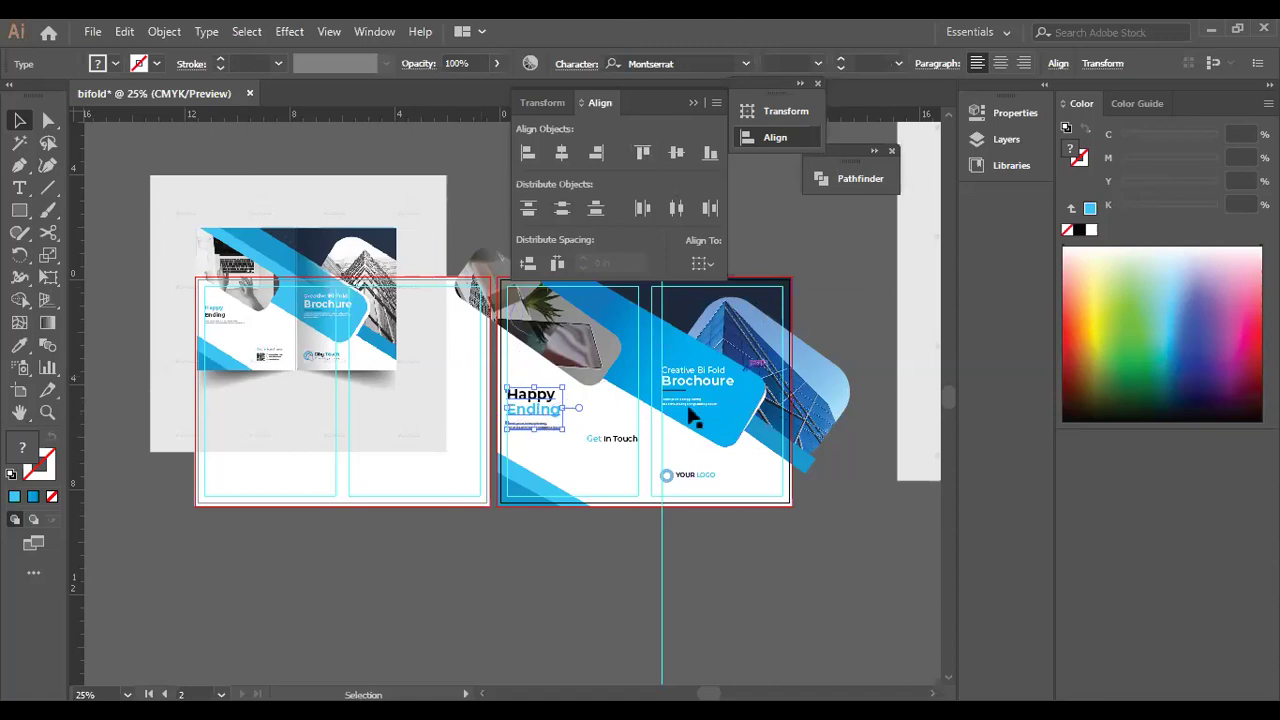
left_click(428, 580)
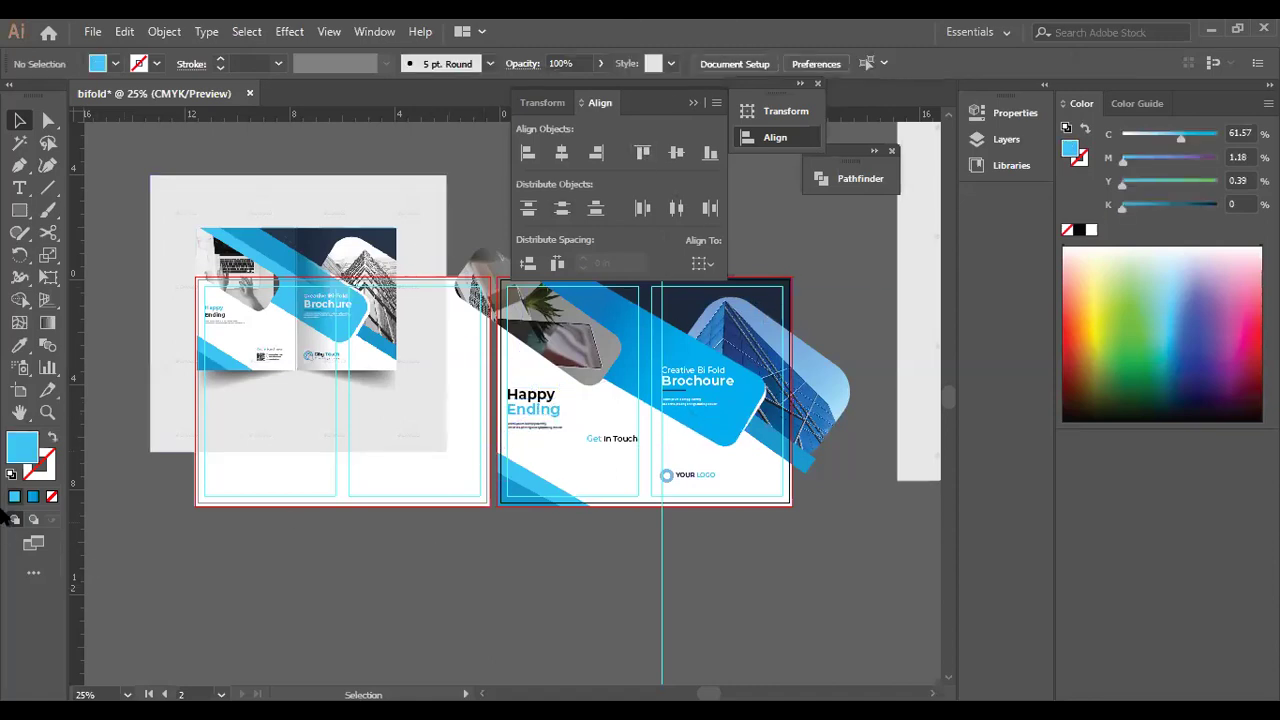
Add a placeholder phone number as point text in the empty area below the artboards.
left_click(24, 192)
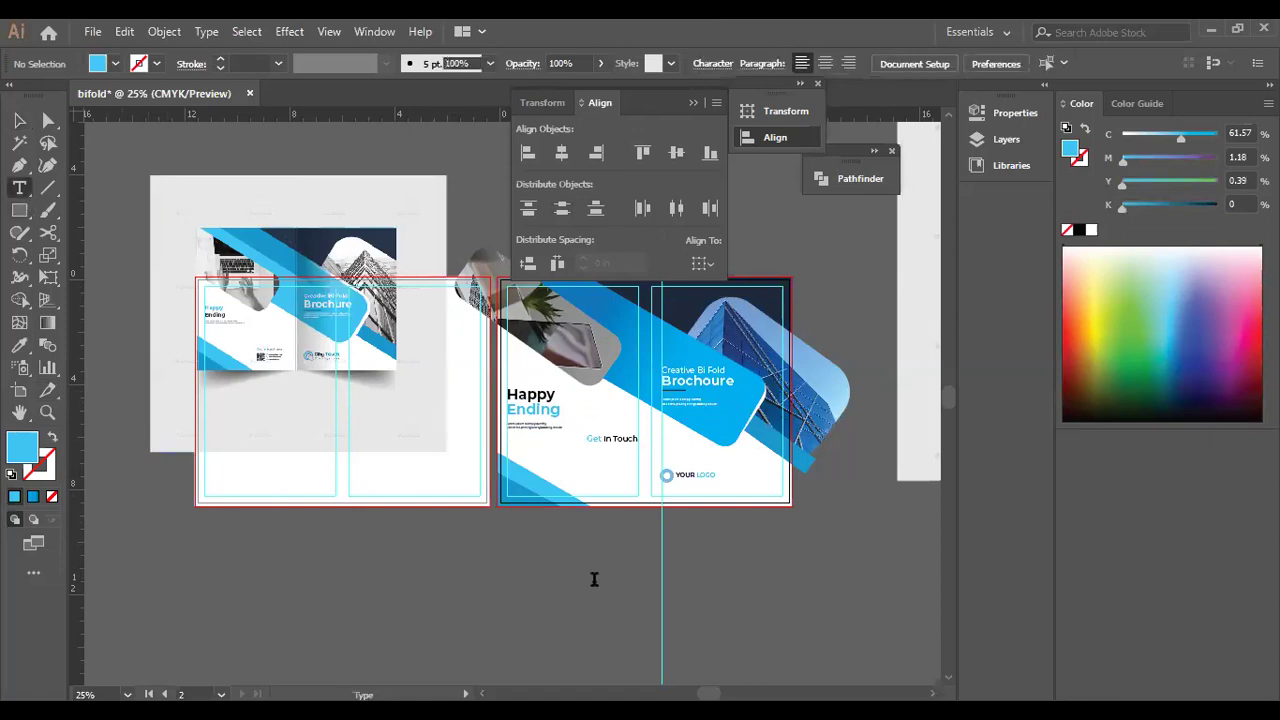
left_click(597, 584)
key("BackSpace")
type("00123456789")
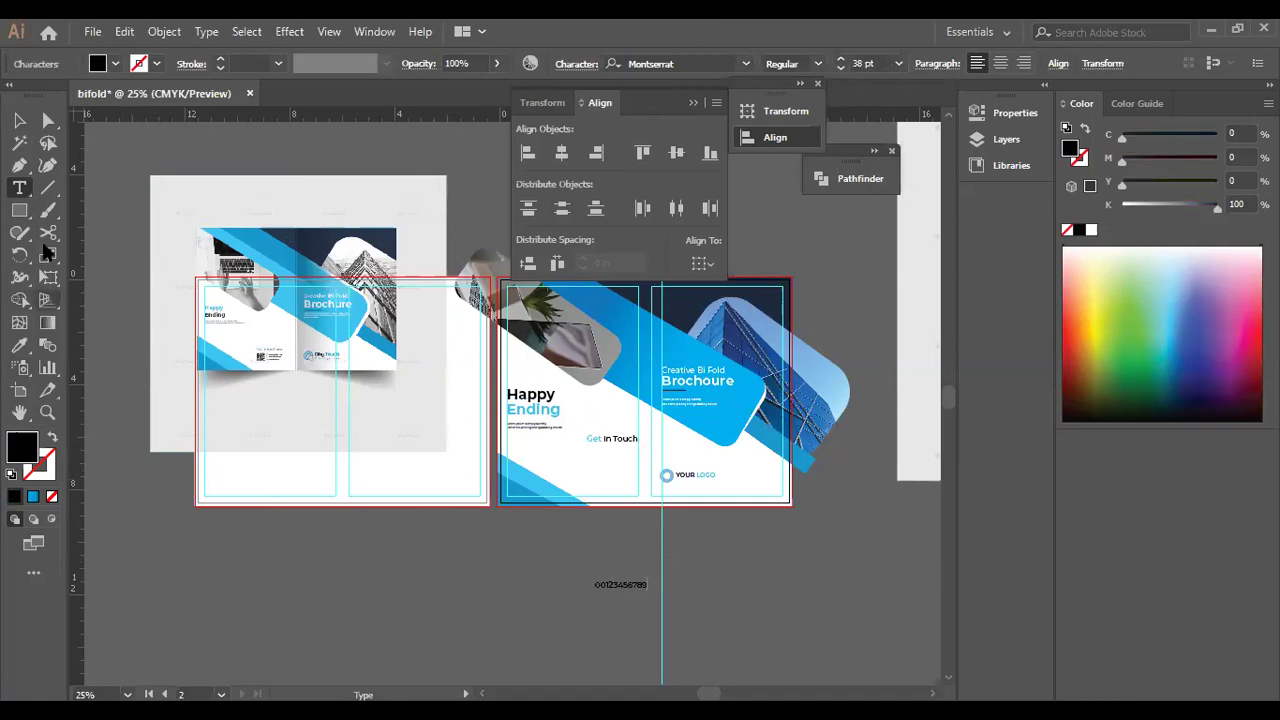
Duplicate the phone number text twice so that three evenly spaced contact lines are stacked beneath each other.
left_click(20, 121)
left_click_drag(650, 588, 576, 627)
key("t")
key("ctrl+z")
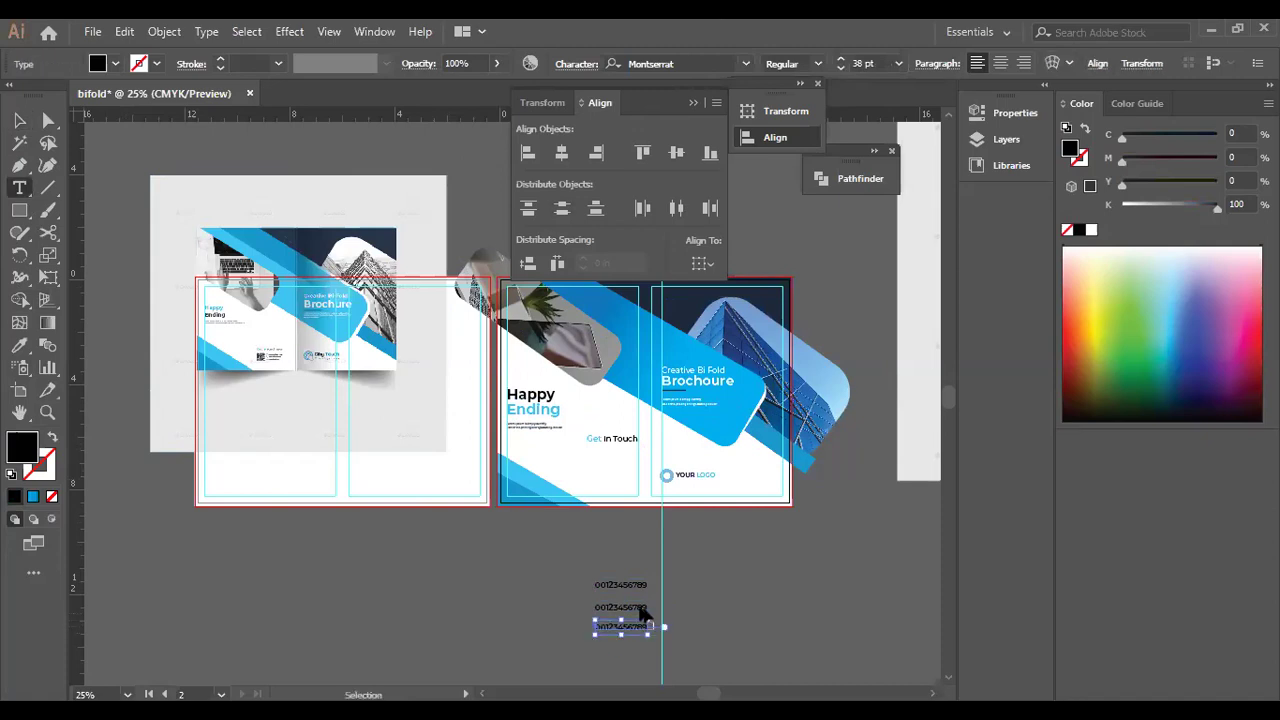
key("ctrl+z")
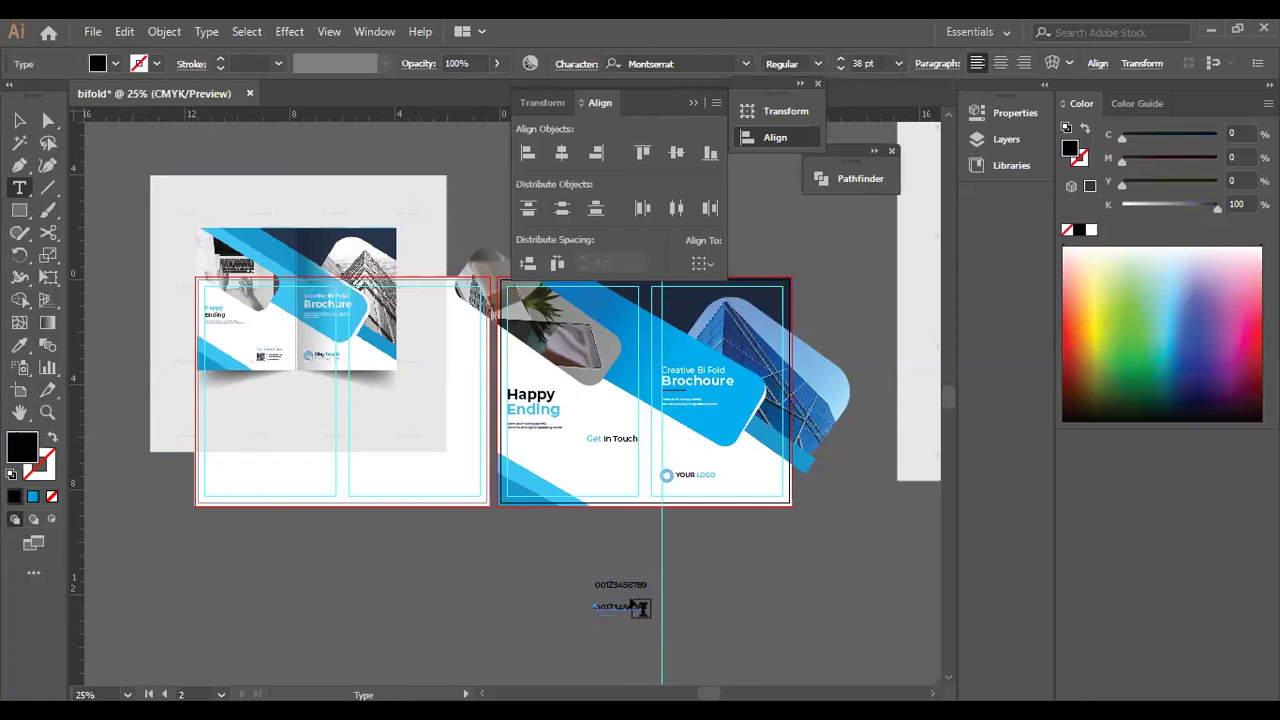
left_click(19, 119)
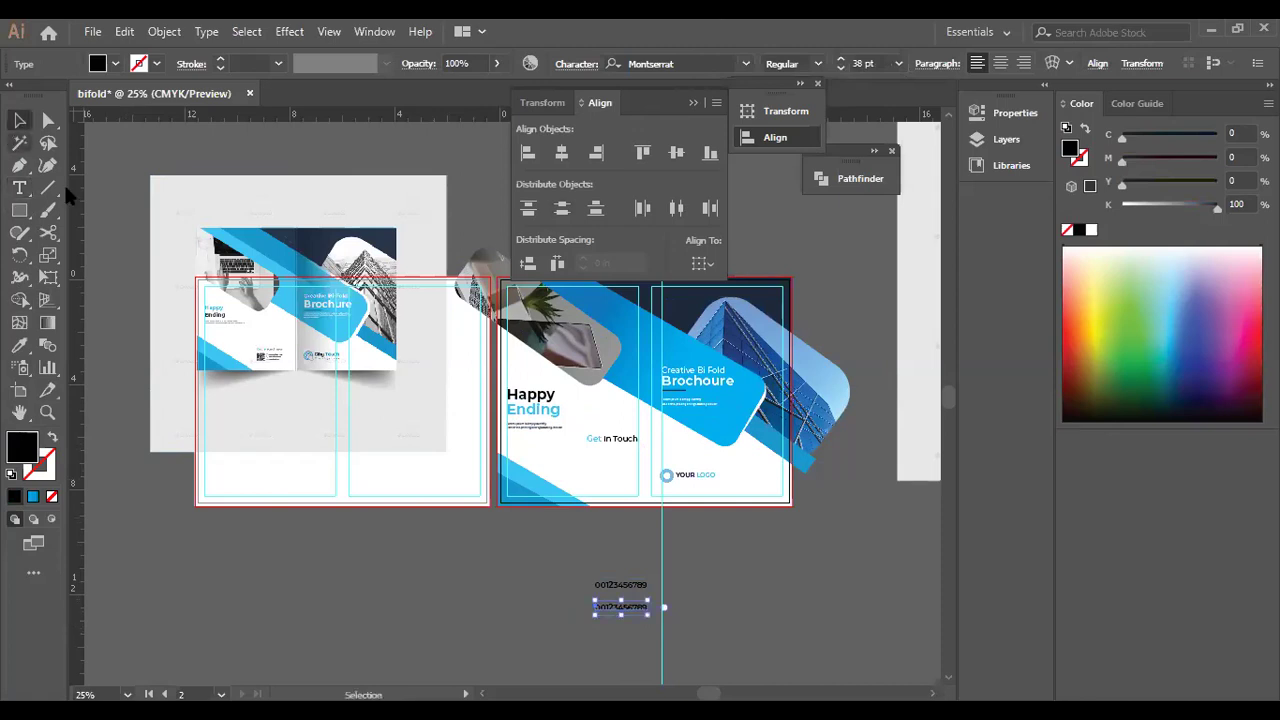
left_click_drag(634, 607, 643, 628)
key("t")
left_click(643, 627)
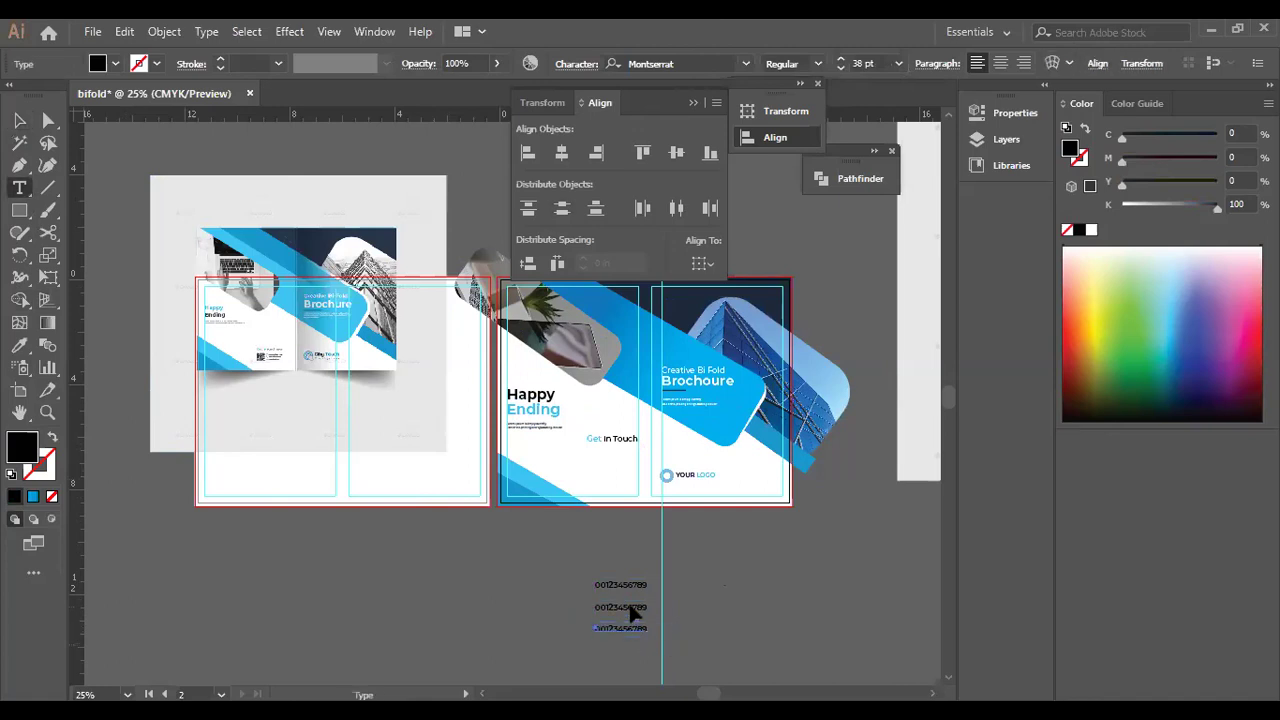
left_click_drag(647, 628, 629, 608)
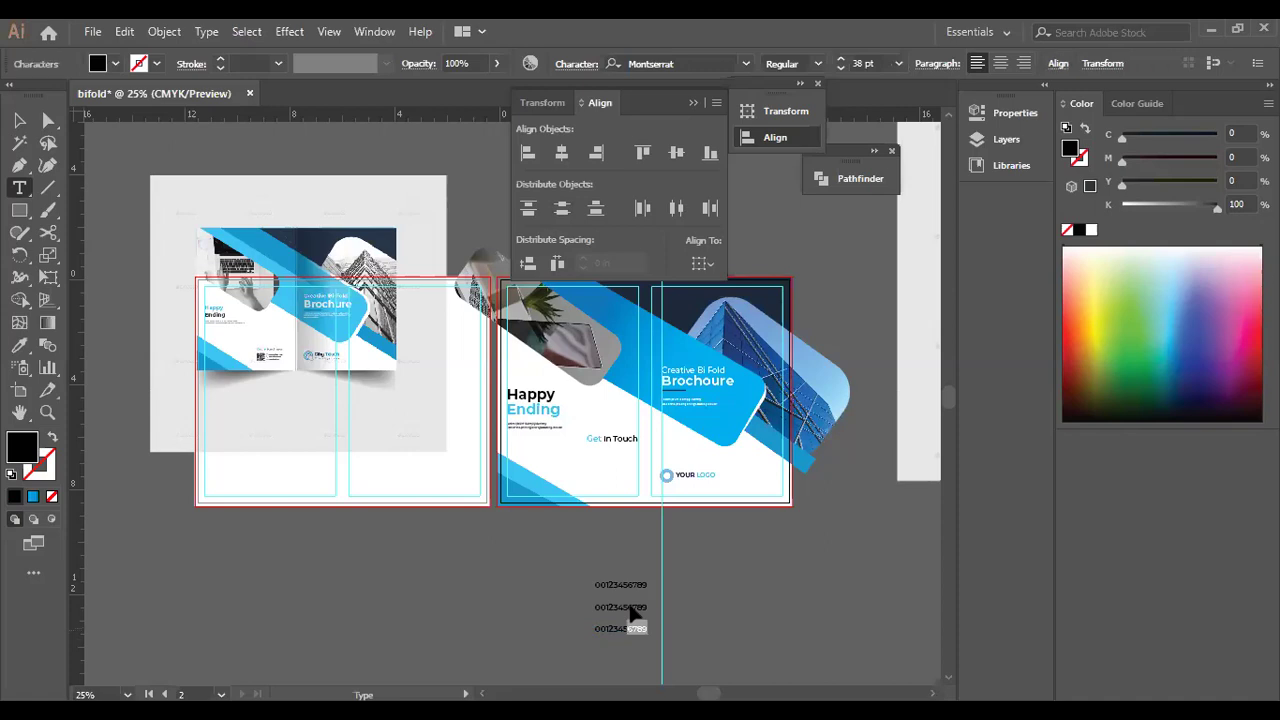
left_click(630, 609)
key("ctrl+a")
type("www.website.comm")
key("Escape")
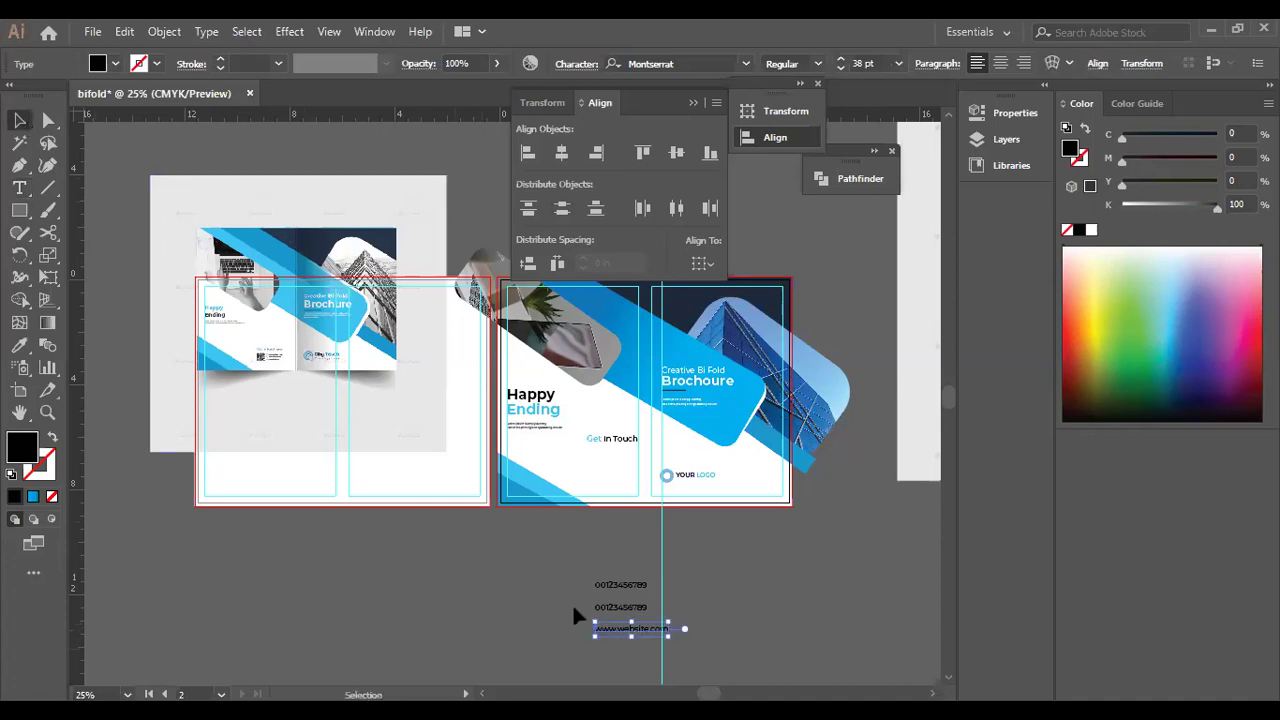
Replace the text of the middle contact line with a placeholder e-mail address and deselect it.
left_click(616, 607)
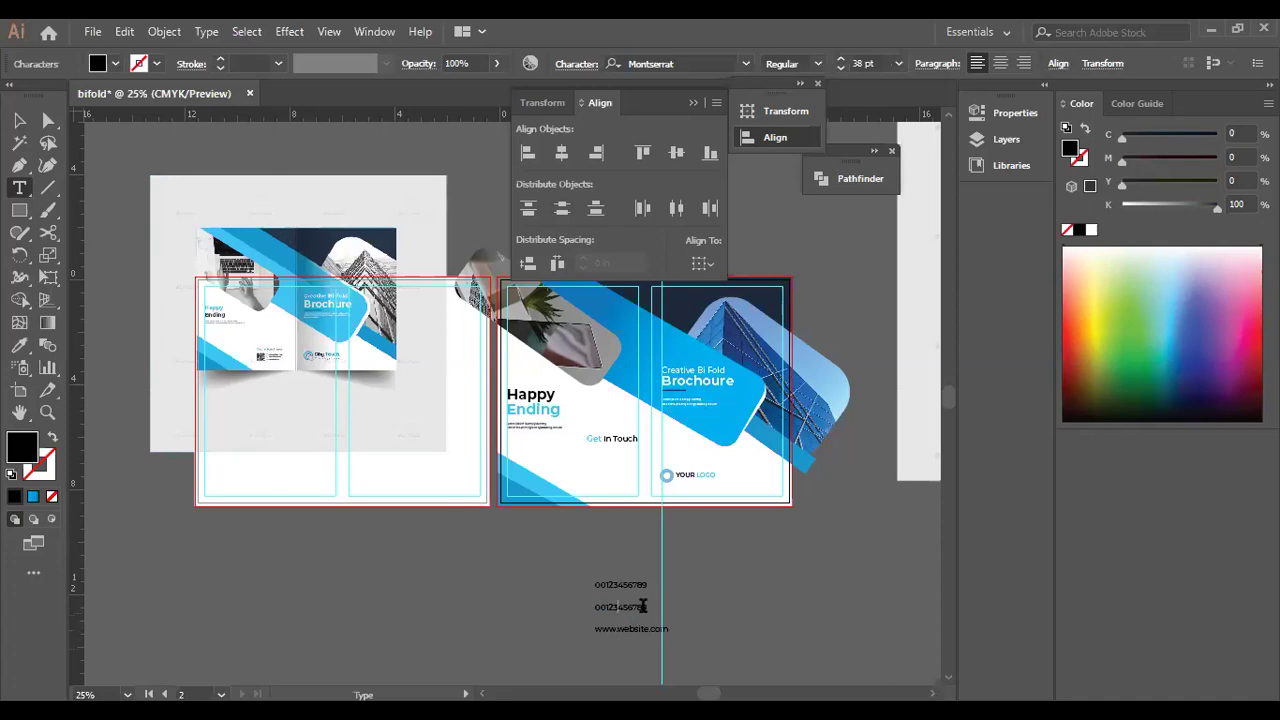
left_click(641, 612)
double_click(637, 605)
double_click(637, 605)
type("mymail@mail")
left_click(19, 120)
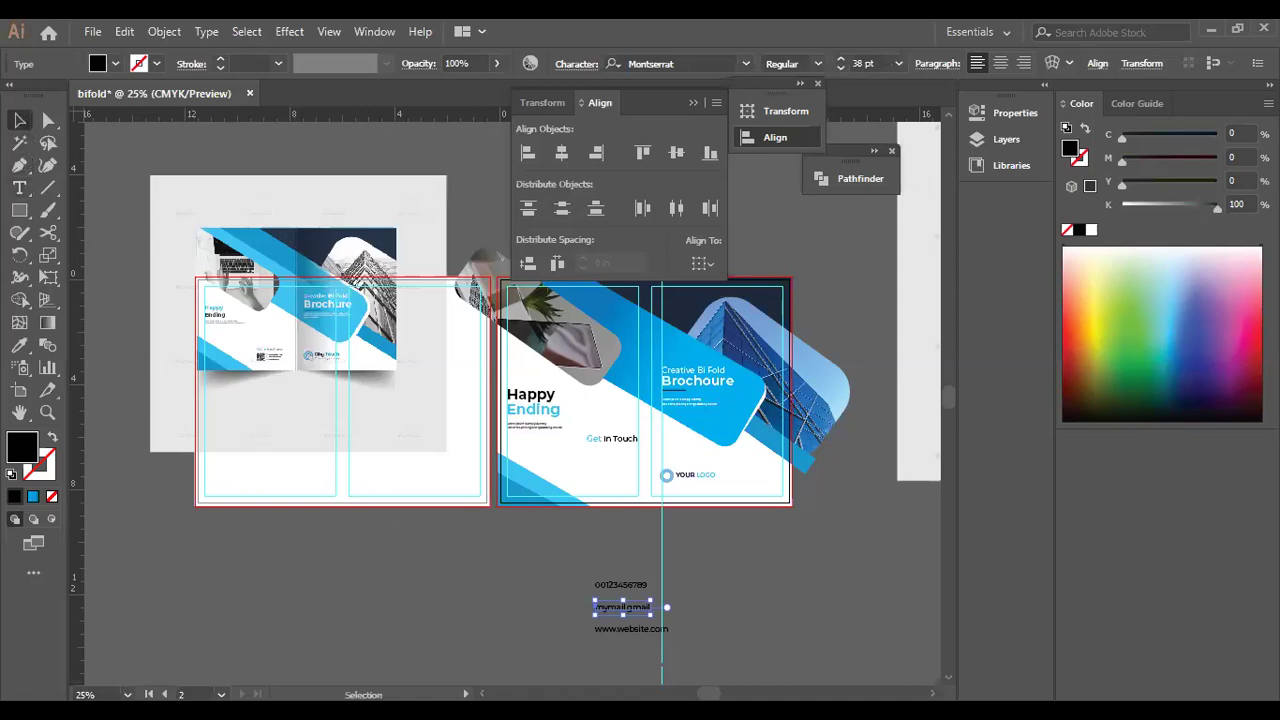
left_click(553, 579)
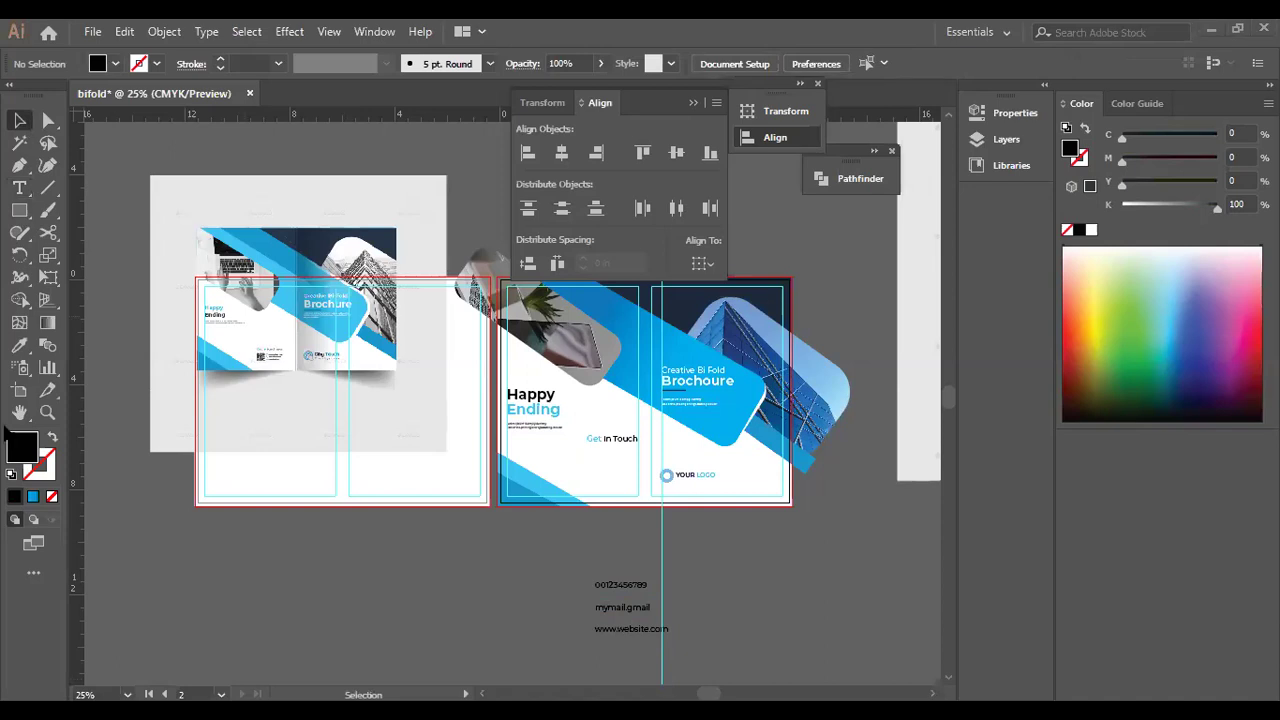
Switch to the browser, examine the outer cover in the enlarged brochure preview, and close the preview.
key("alt+Tab")
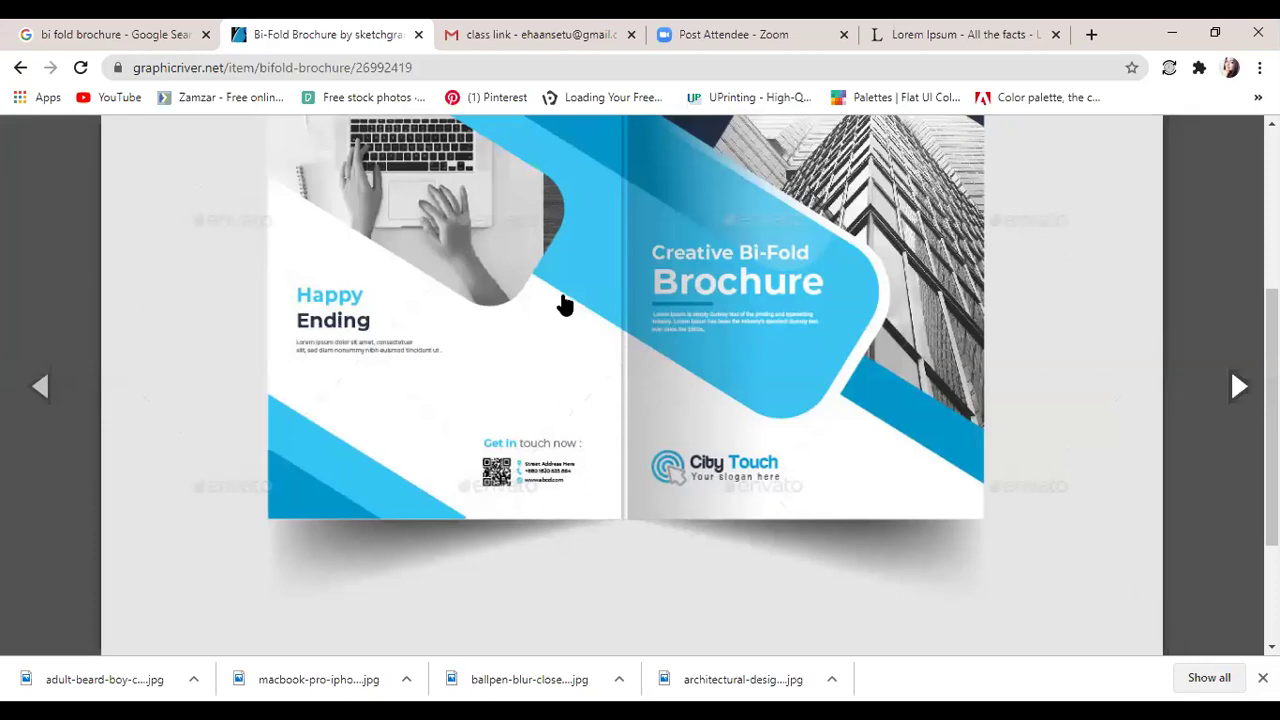
scroll(340, 215, "up", 1)
scroll(340, 215, "up", 3)
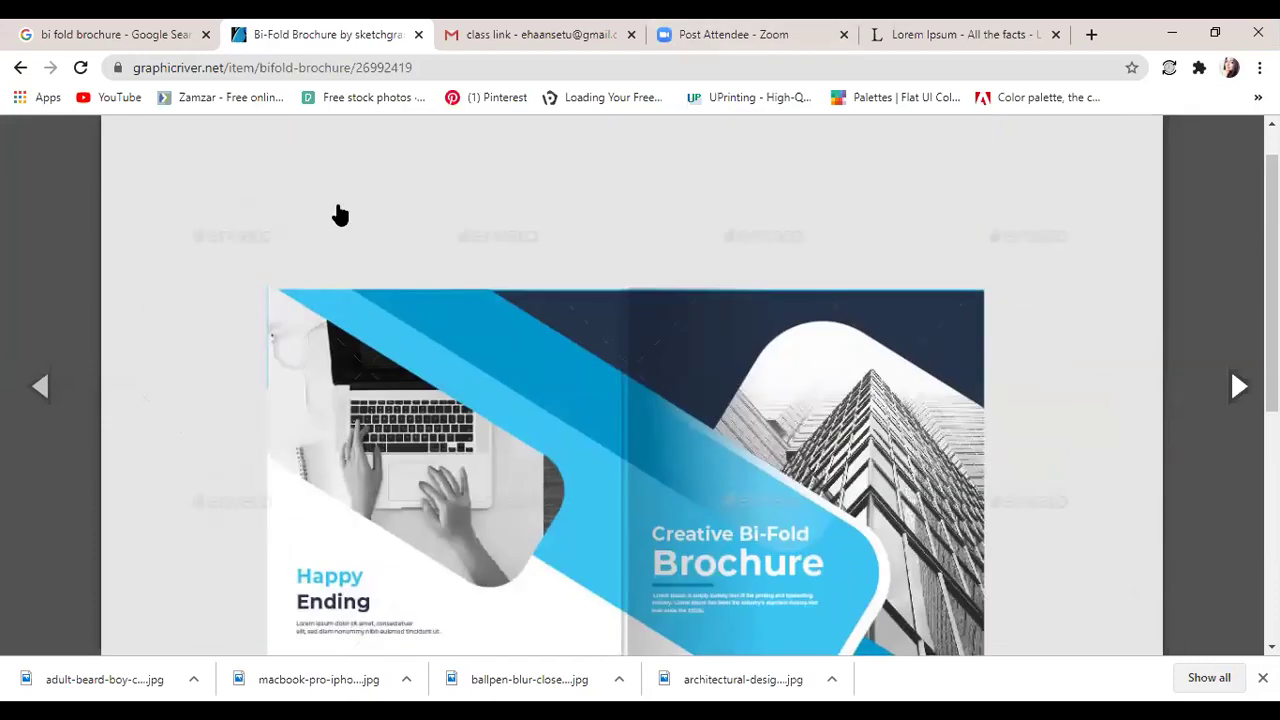
scroll(334, 214, "down", 7)
scroll(337, 214, "up", 5)
scroll(337, 214, "up", 1)
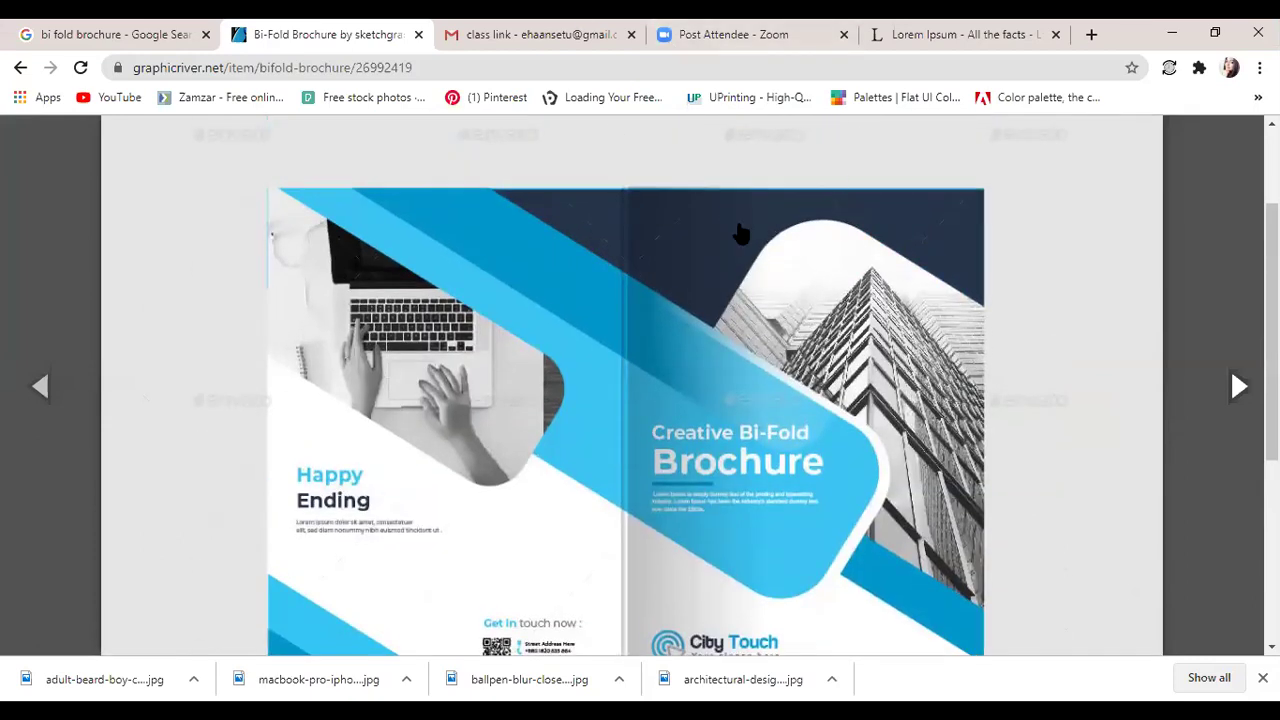
scroll(586, 290, "down", 4)
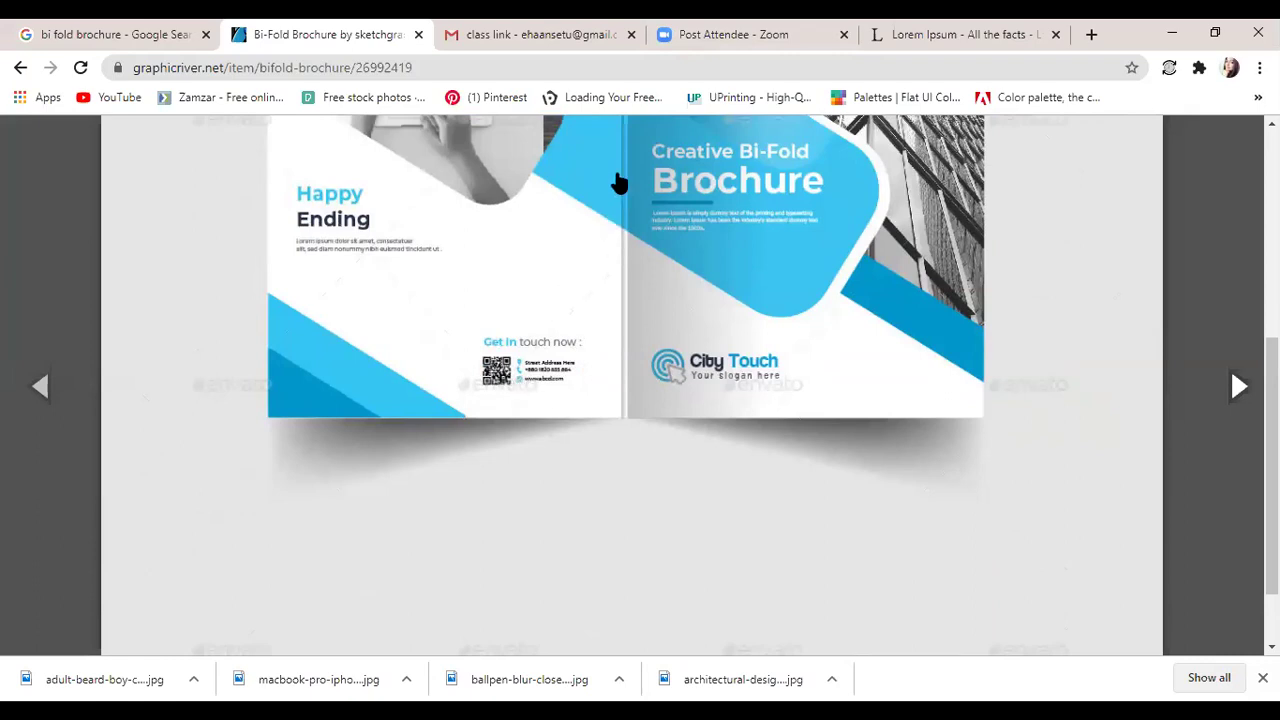
left_click(509, 402)
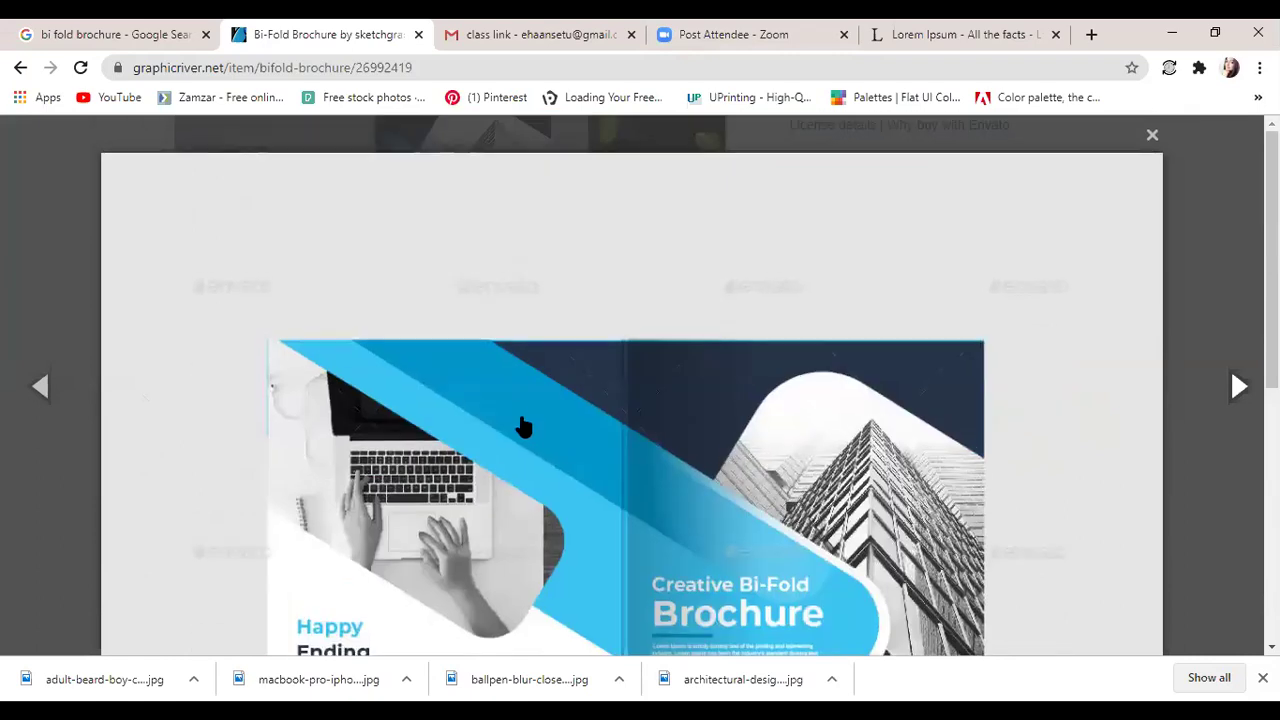
left_click(1147, 137)
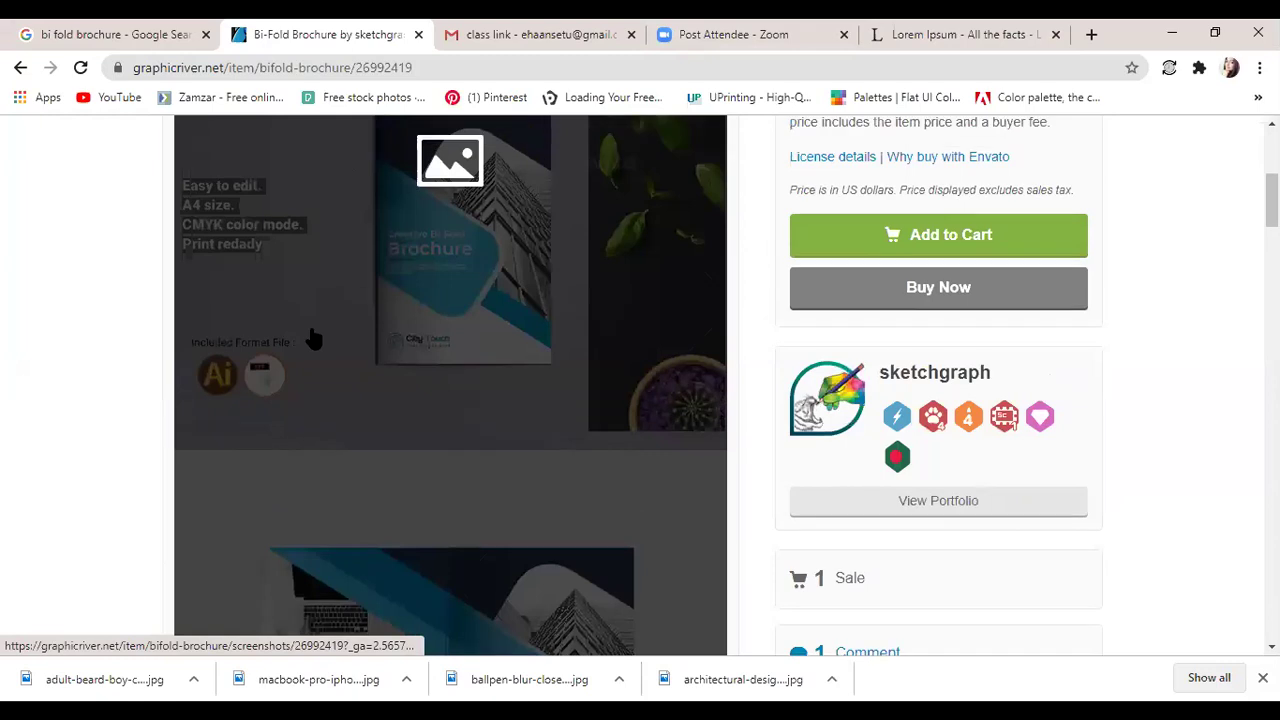
Look through the Bi-Fold Brochure item page for its cover and inner page previews, colour variants, specifications and fonts.
scroll(313, 338, "up", 4)
scroll(406, 428, "down", 8)
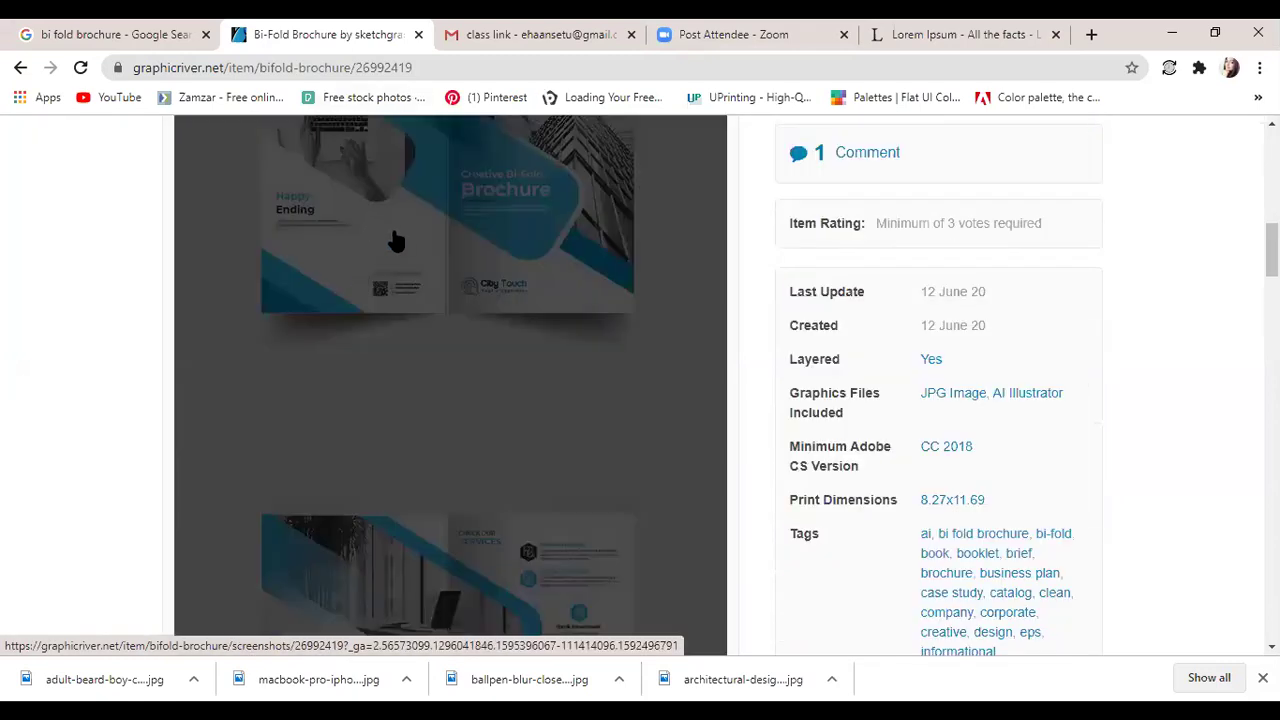
scroll(780, 222, "up", 4)
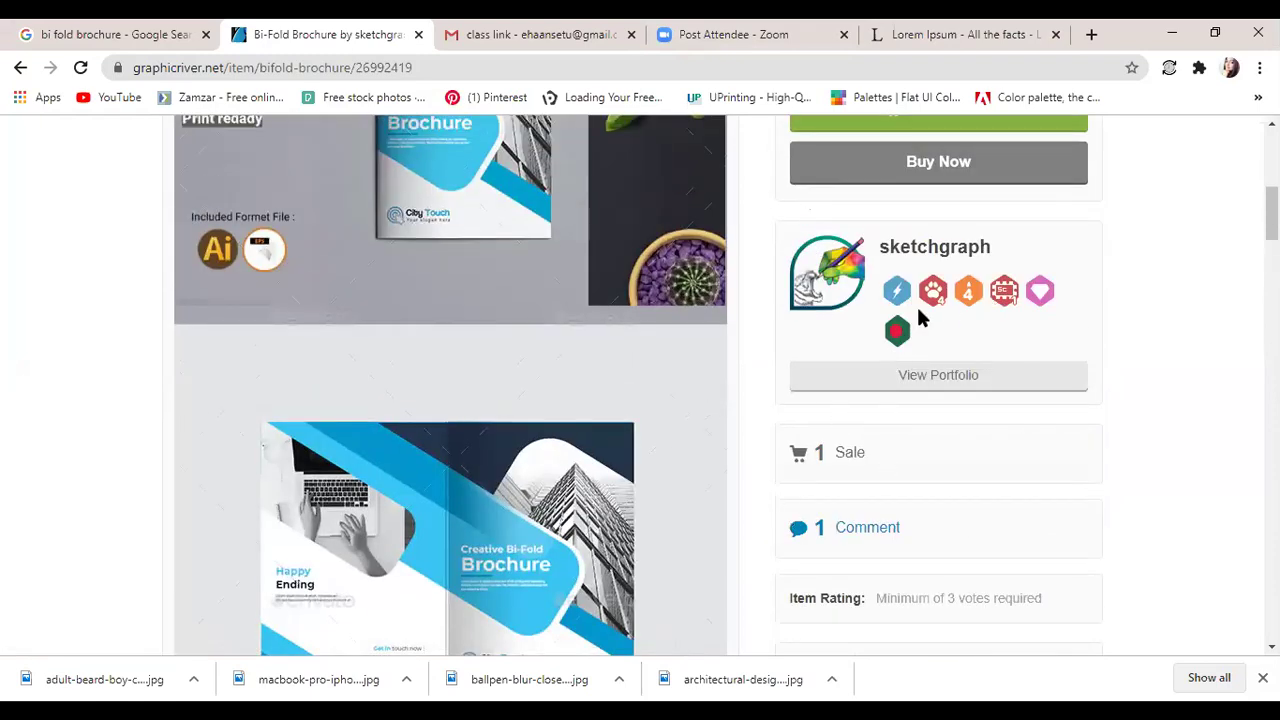
scroll(823, 320, "up", 5)
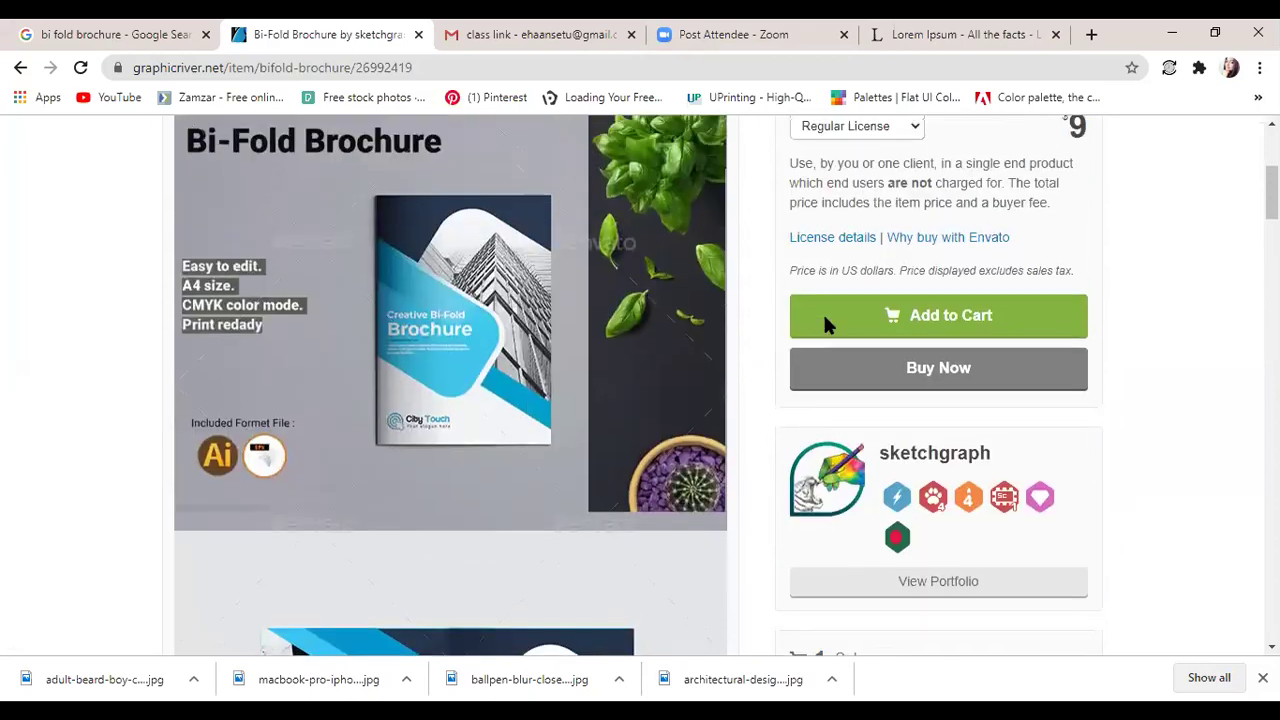
scroll(325, 358, "down", 5)
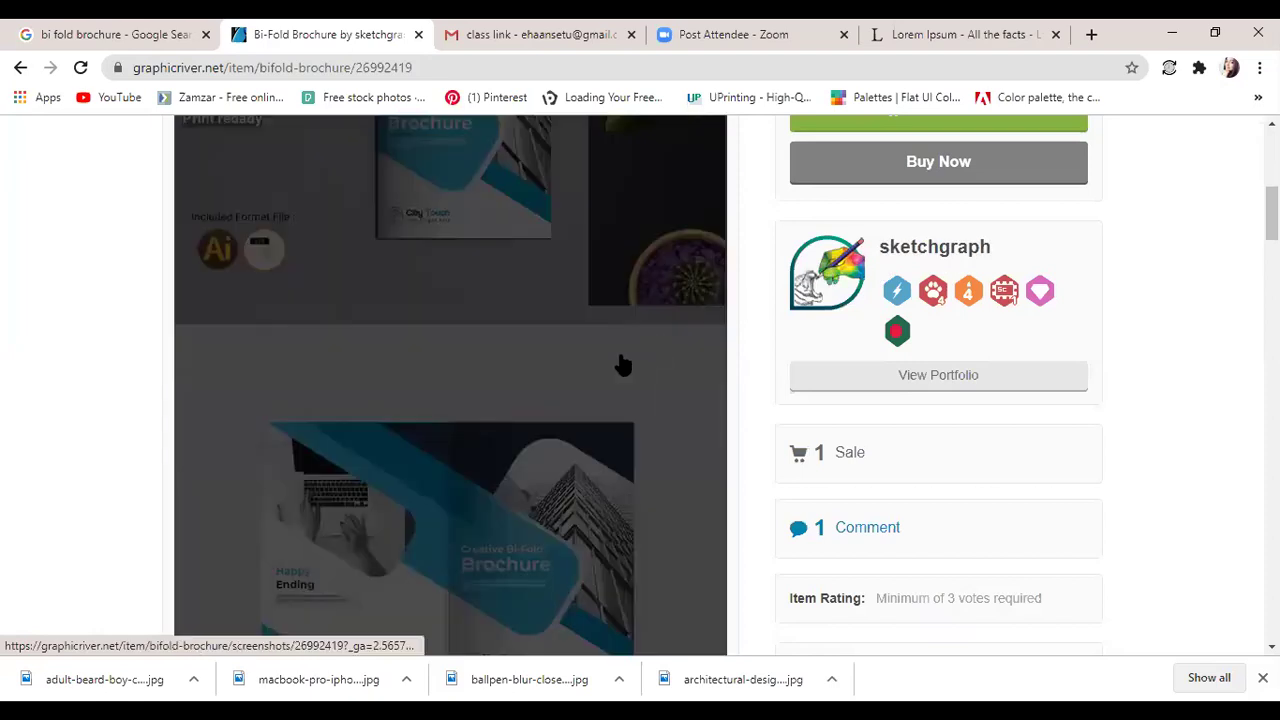
scroll(590, 375, "down", 5)
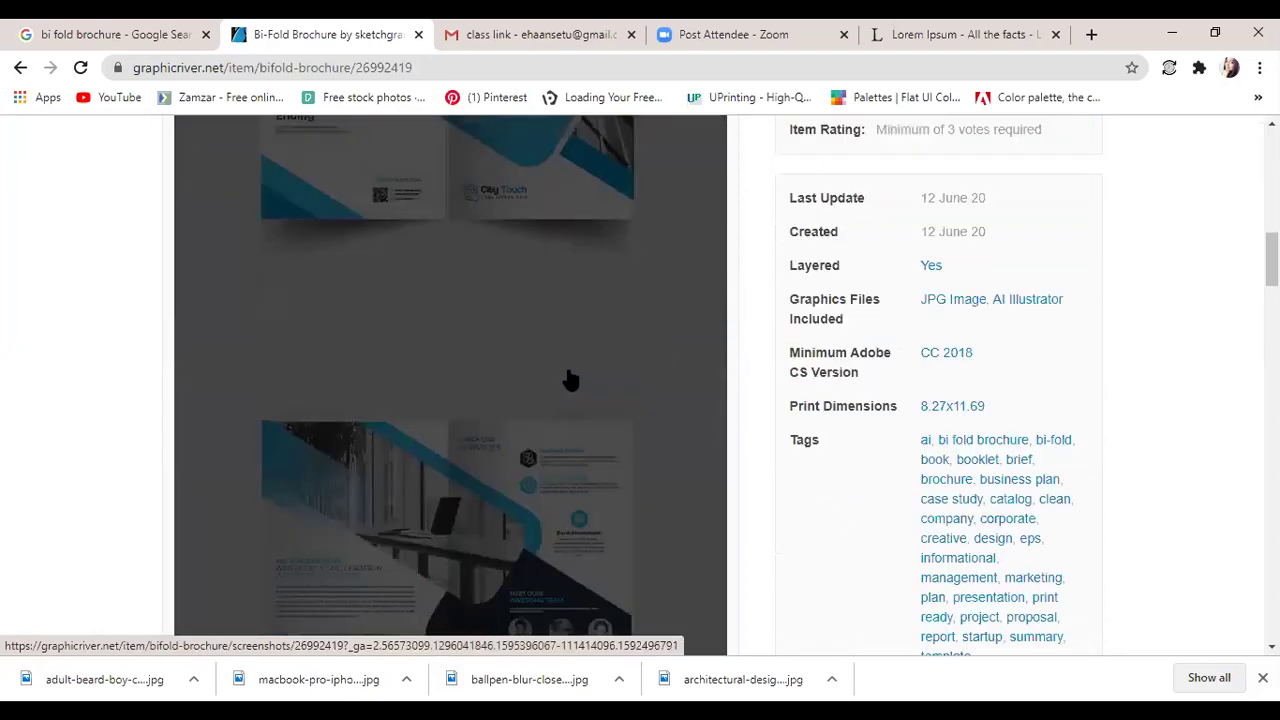
scroll(570, 380, "down", 6)
scroll(570, 380, "up", 3)
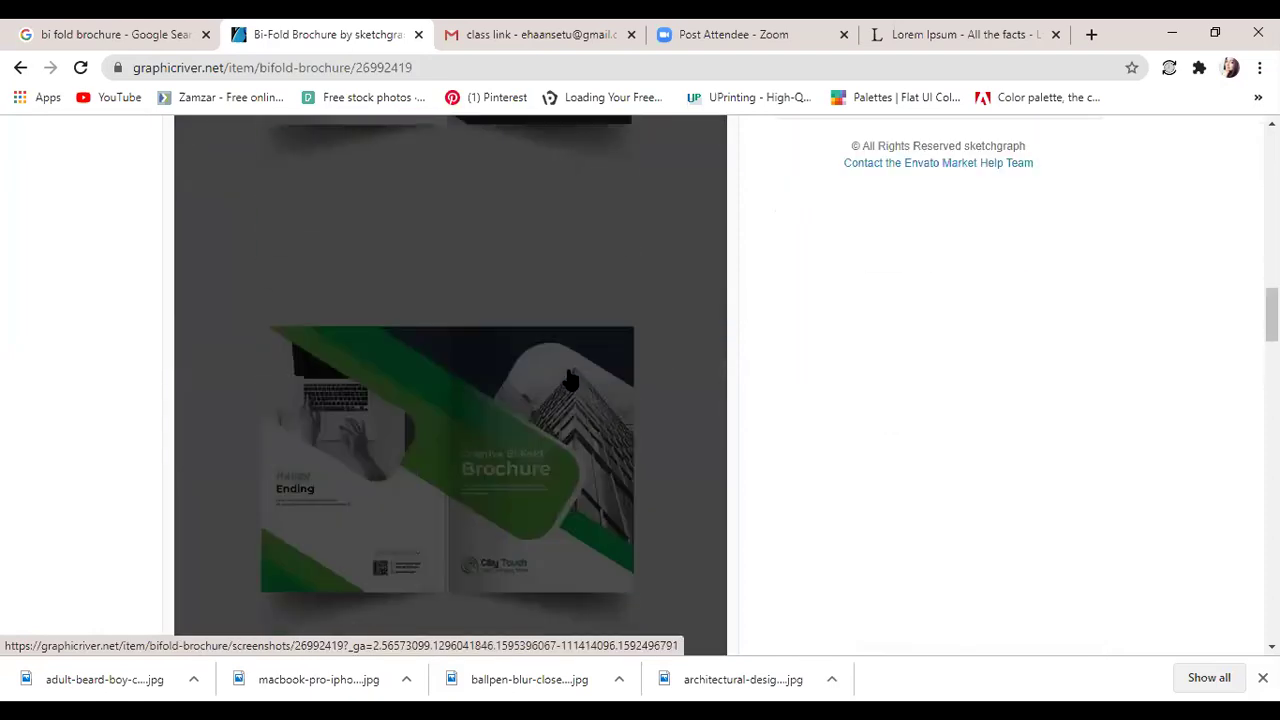
scroll(570, 380, "up", 6)
scroll(570, 378, "down", 5)
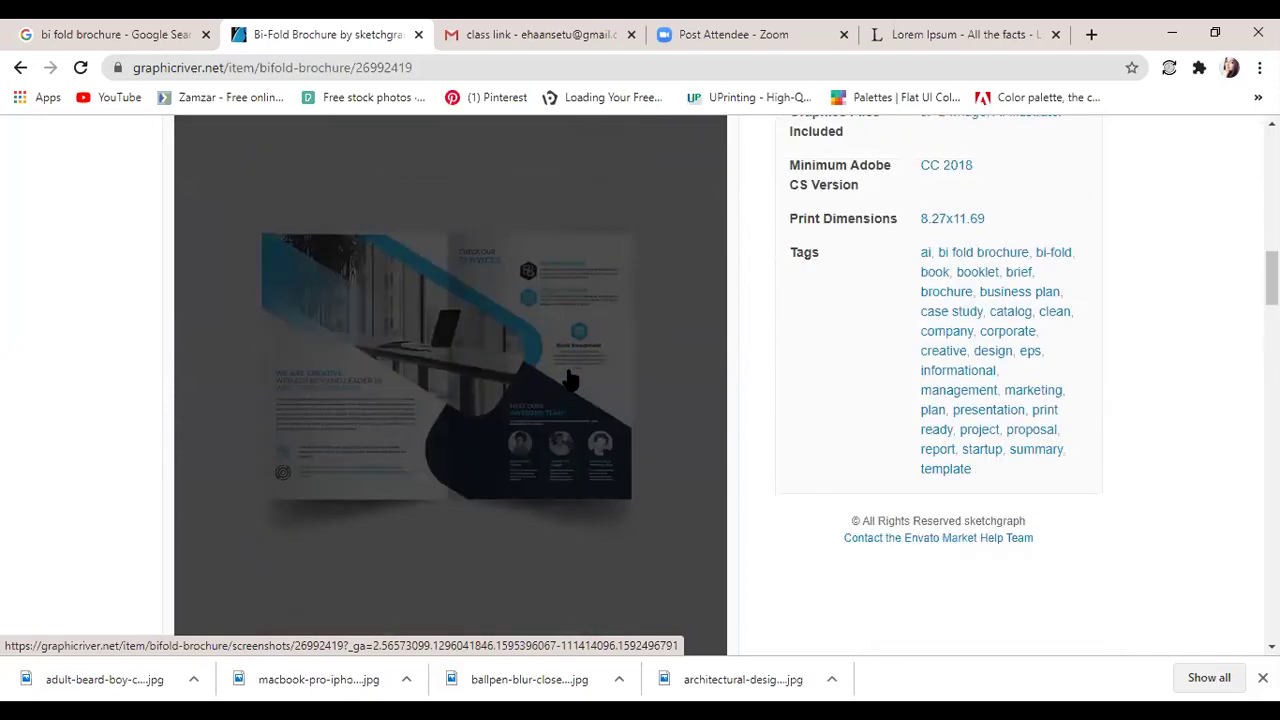
scroll(568, 376, "down", 10)
scroll(505, 228, "up", 6)
scroll(62, 270, "down", 5)
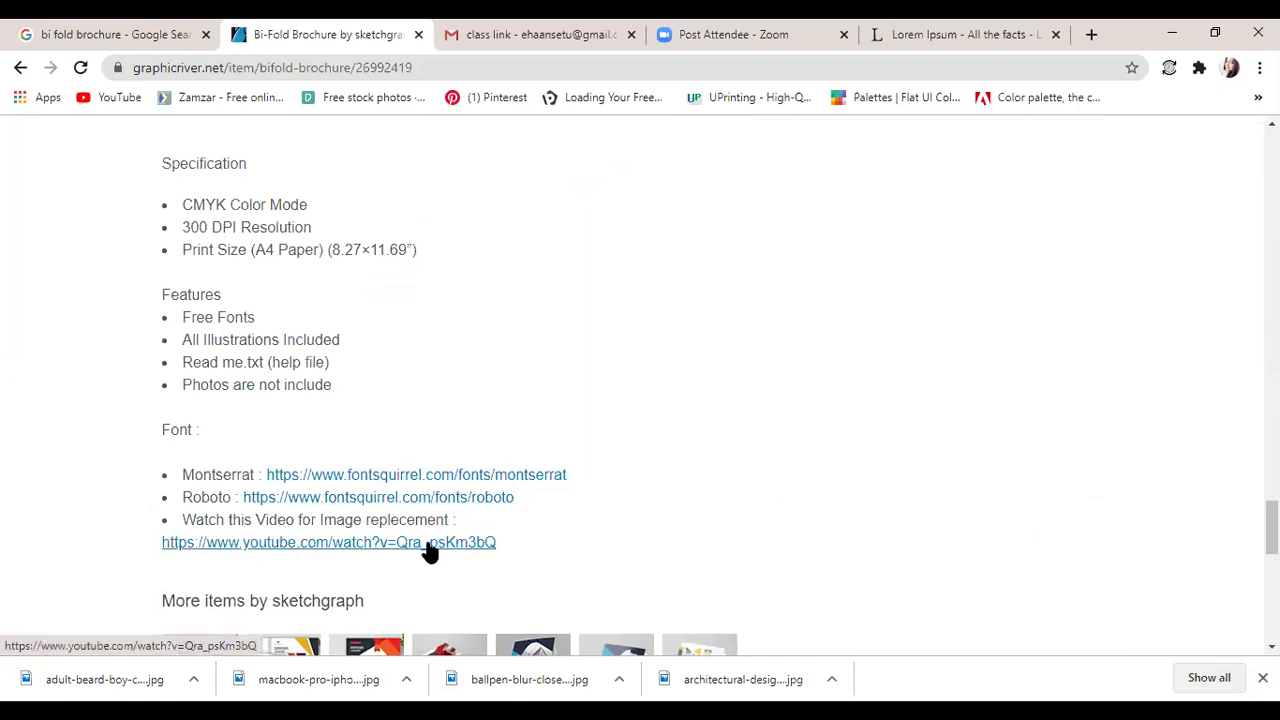
Copy the web address of the Bi-Fold Brochure item page and switch to another window.
scroll(569, 189, "up", 10)
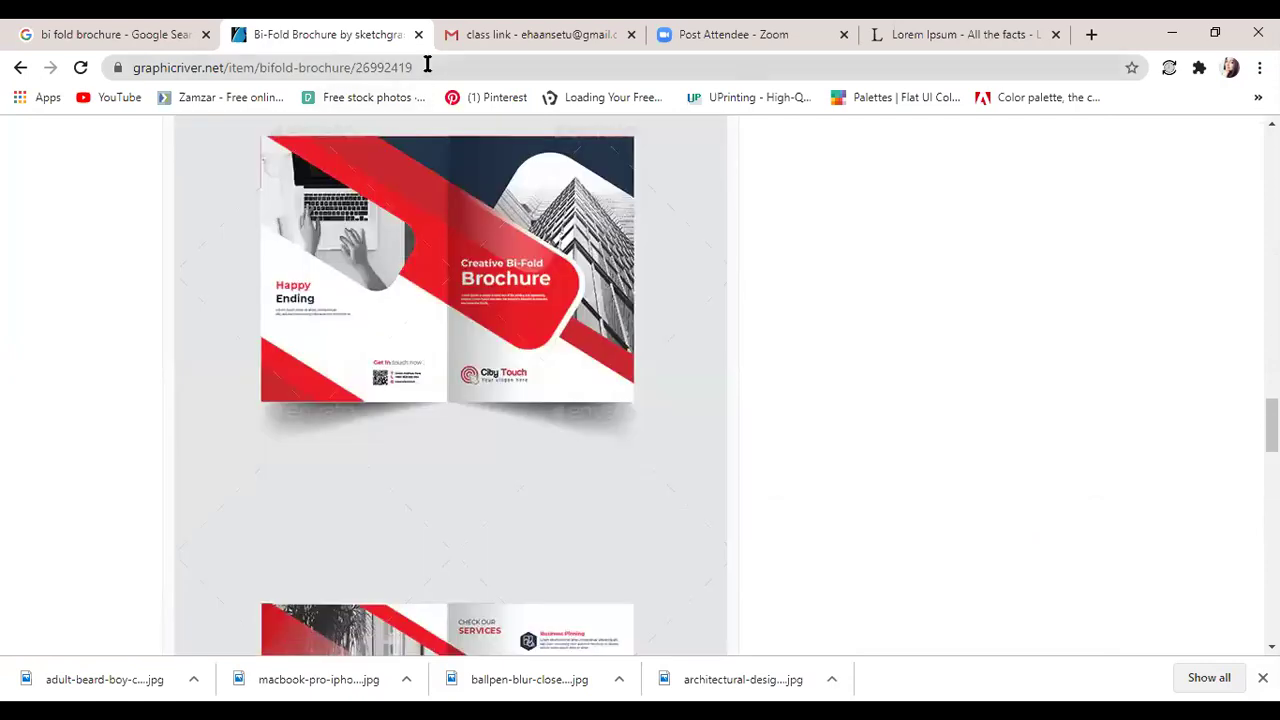
left_click(427, 66)
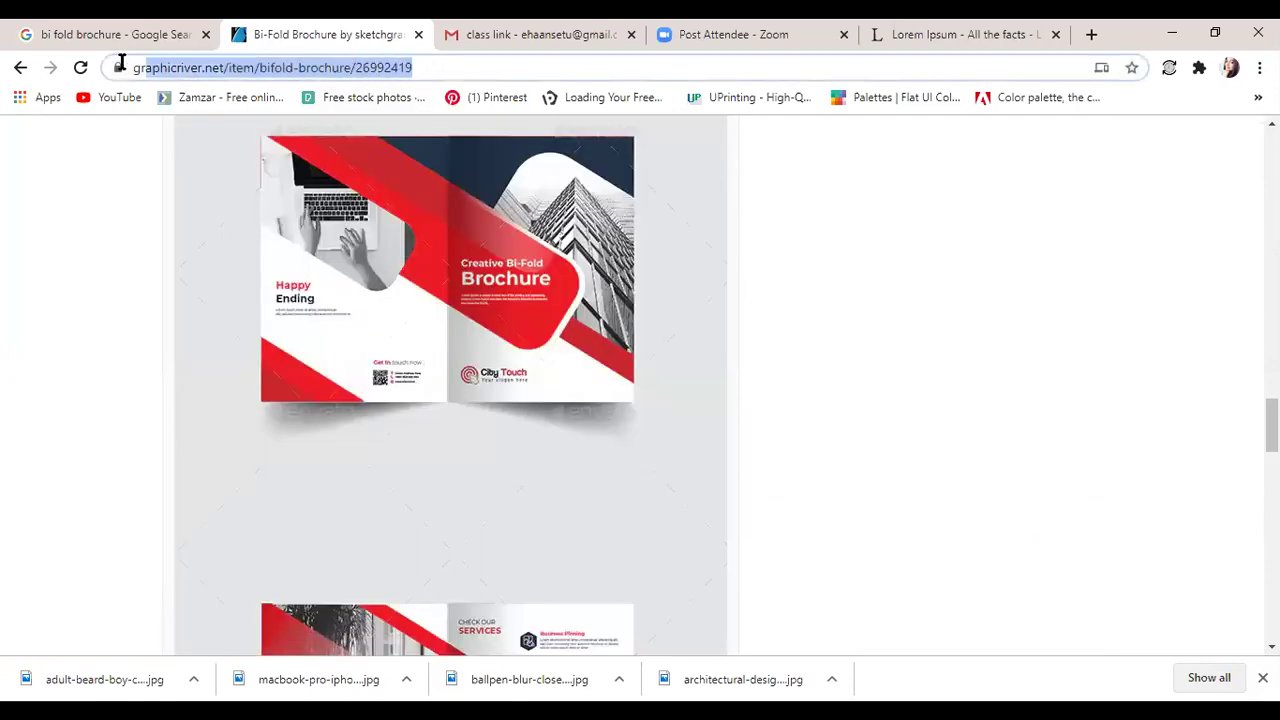
right_click(175, 75)
left_click(225, 169)
key("alt+Tab")
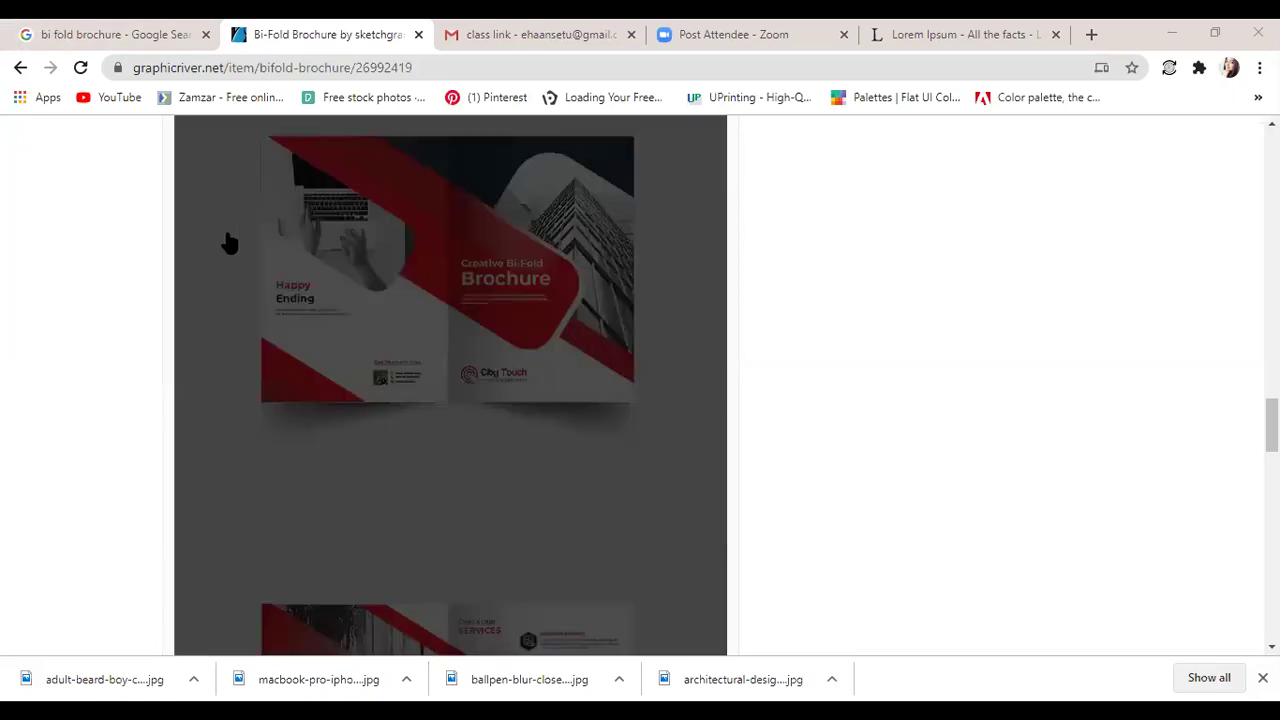
scroll(300, 420, "down", 15)
scroll(345, 443, "down", 3)
scroll(988, 153, "up", 8)
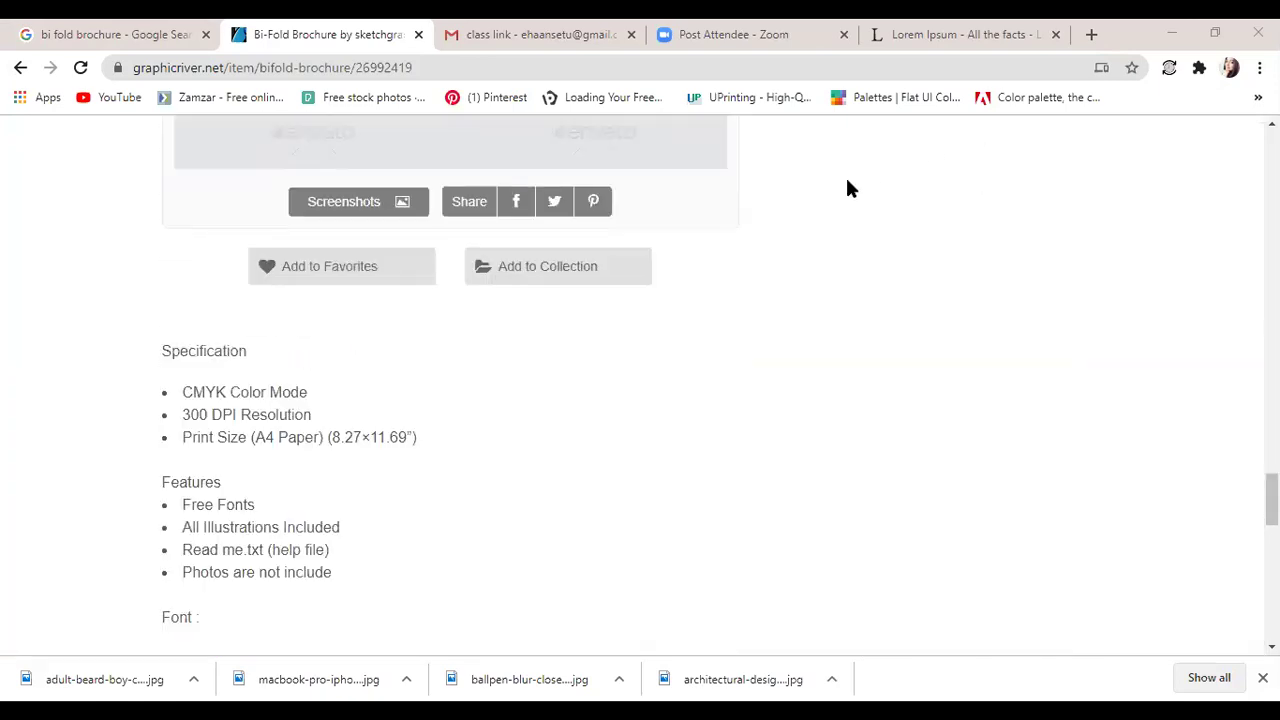
scroll(555, 225, "up", 12)
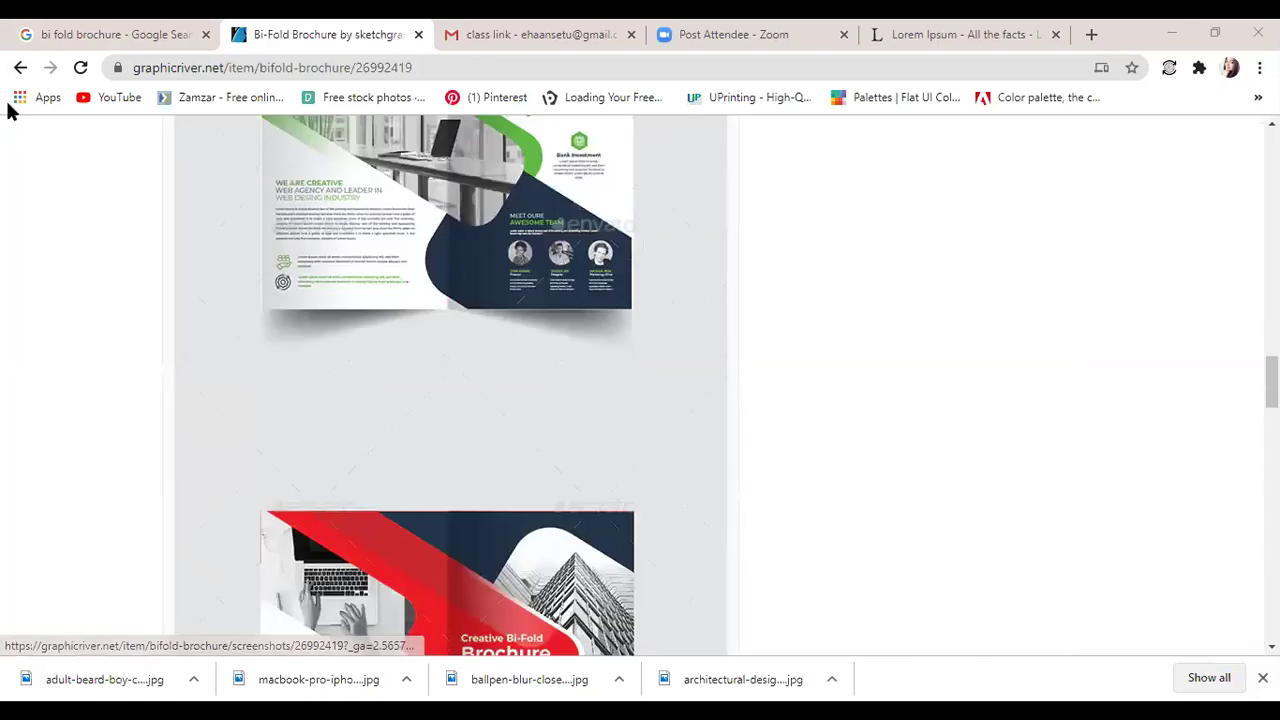
Return to the bi fold brochure search results and open the creativesigne Bi-fold Brochure with the orange-framed city photo.
left_click(20, 67)
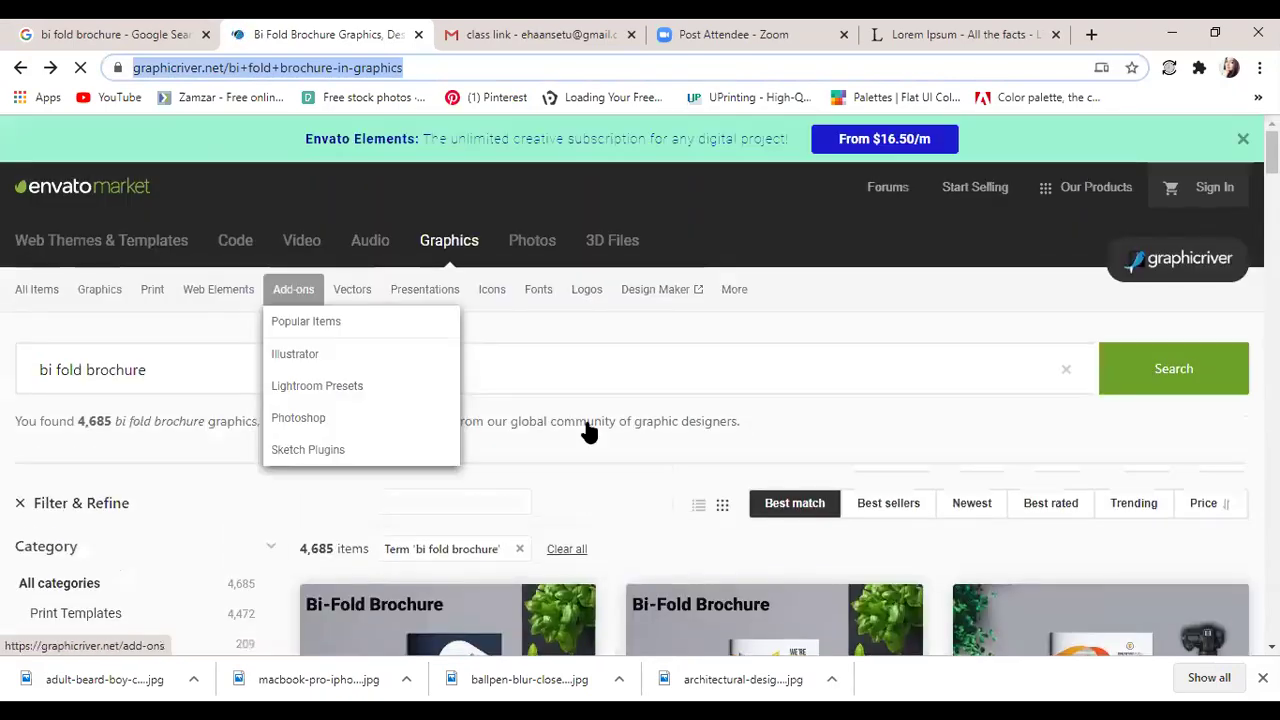
scroll(586, 429, "down", 2)
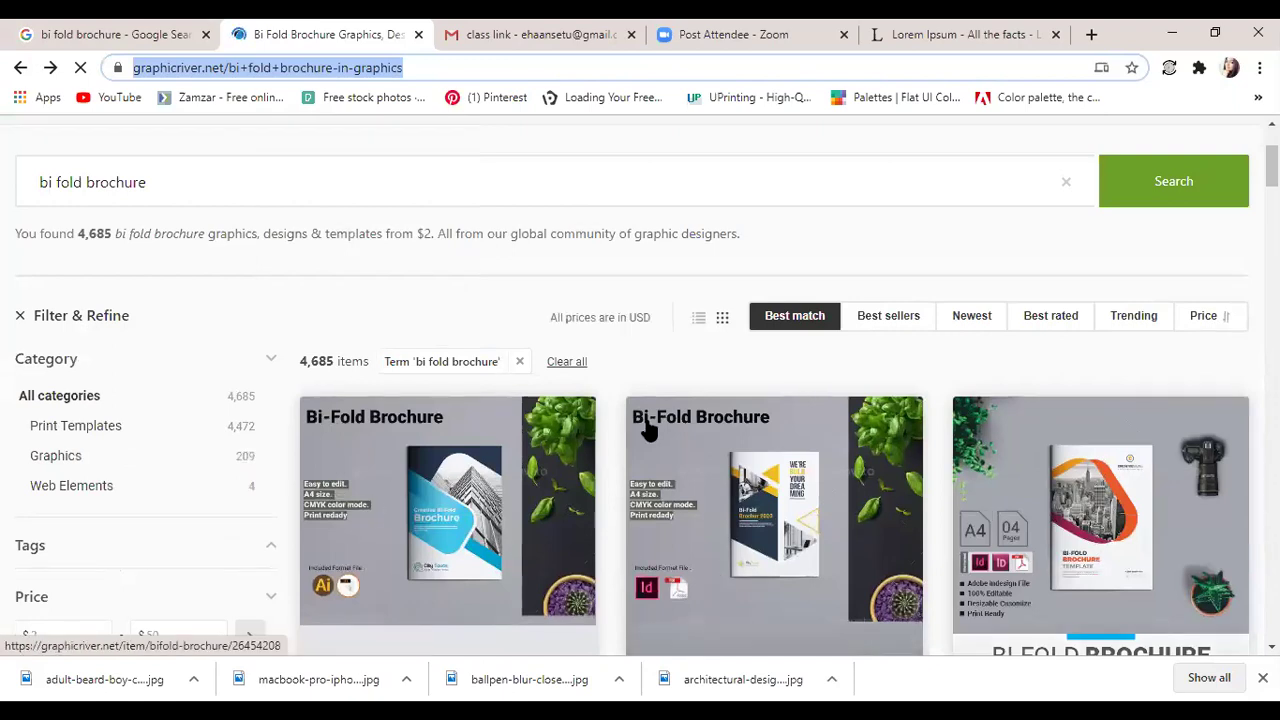
scroll(1099, 618, "down", 3)
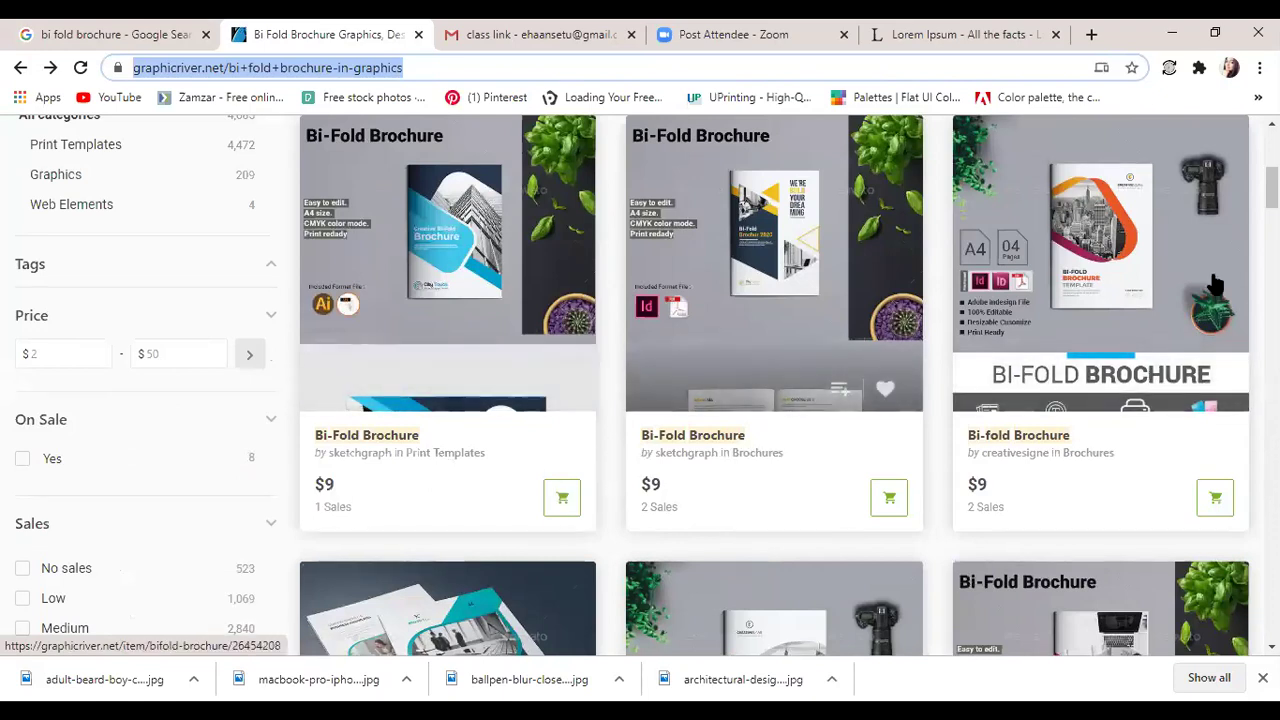
left_click(1060, 312)
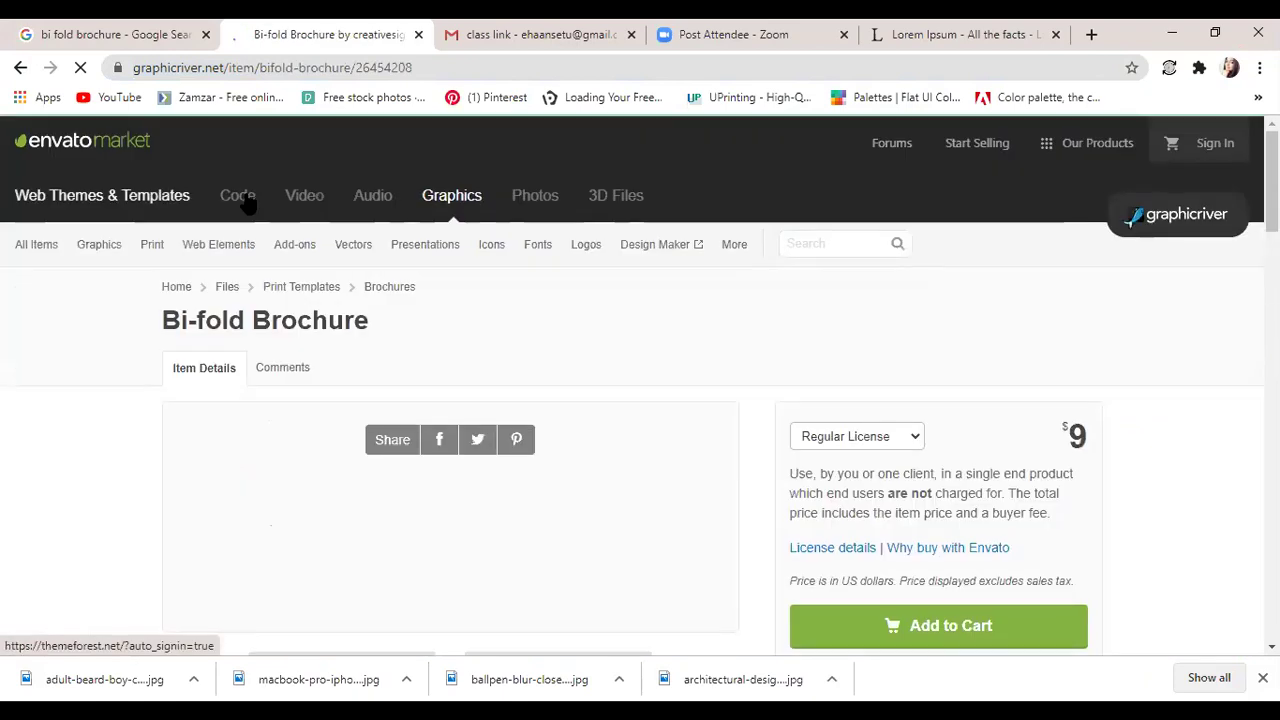
Examine the outer cover and inner page previews of the creativesigne brochure.
mouse_move(425, 272)
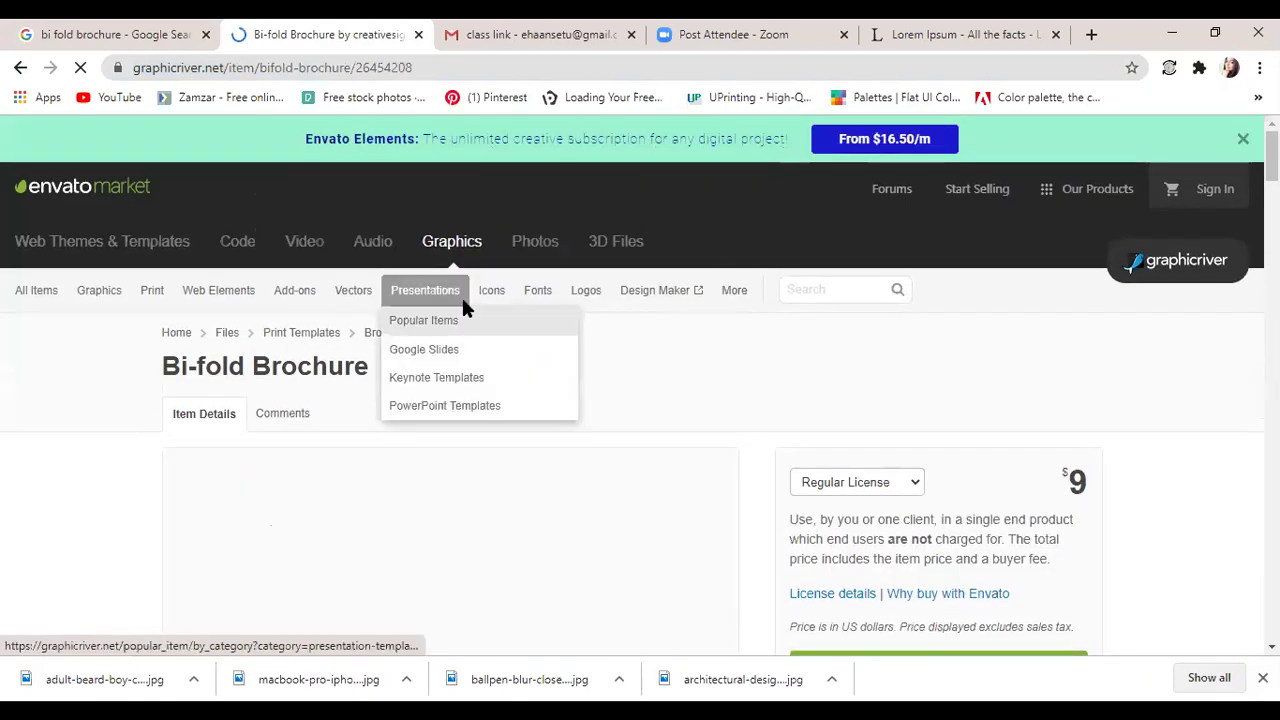
scroll(462, 310, "down", 8)
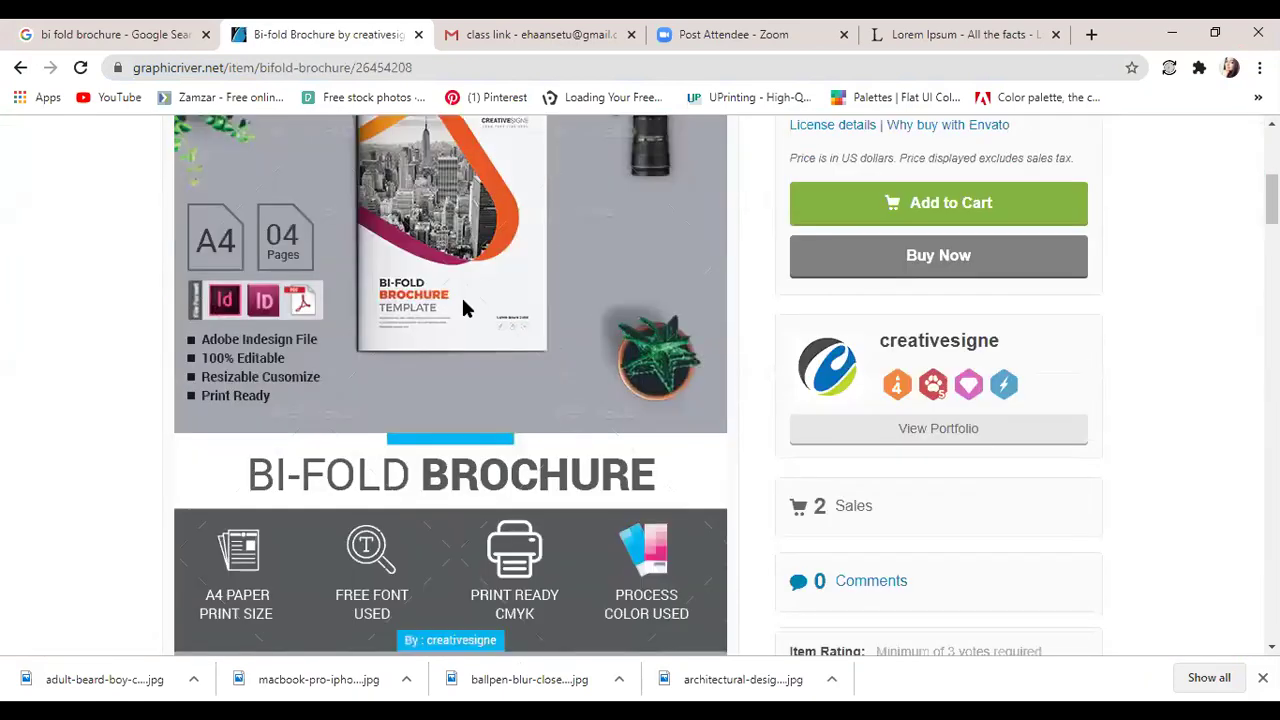
scroll(462, 308, "down", 5)
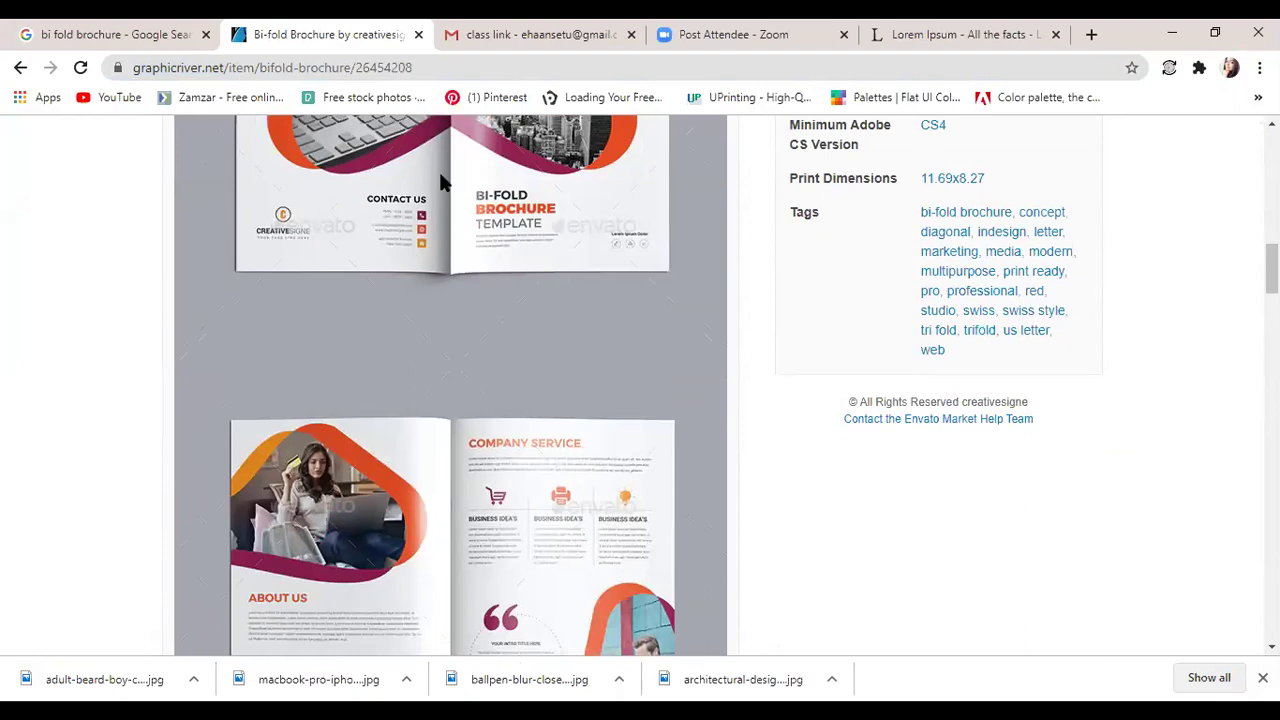
scroll(430, 280, "up", 6)
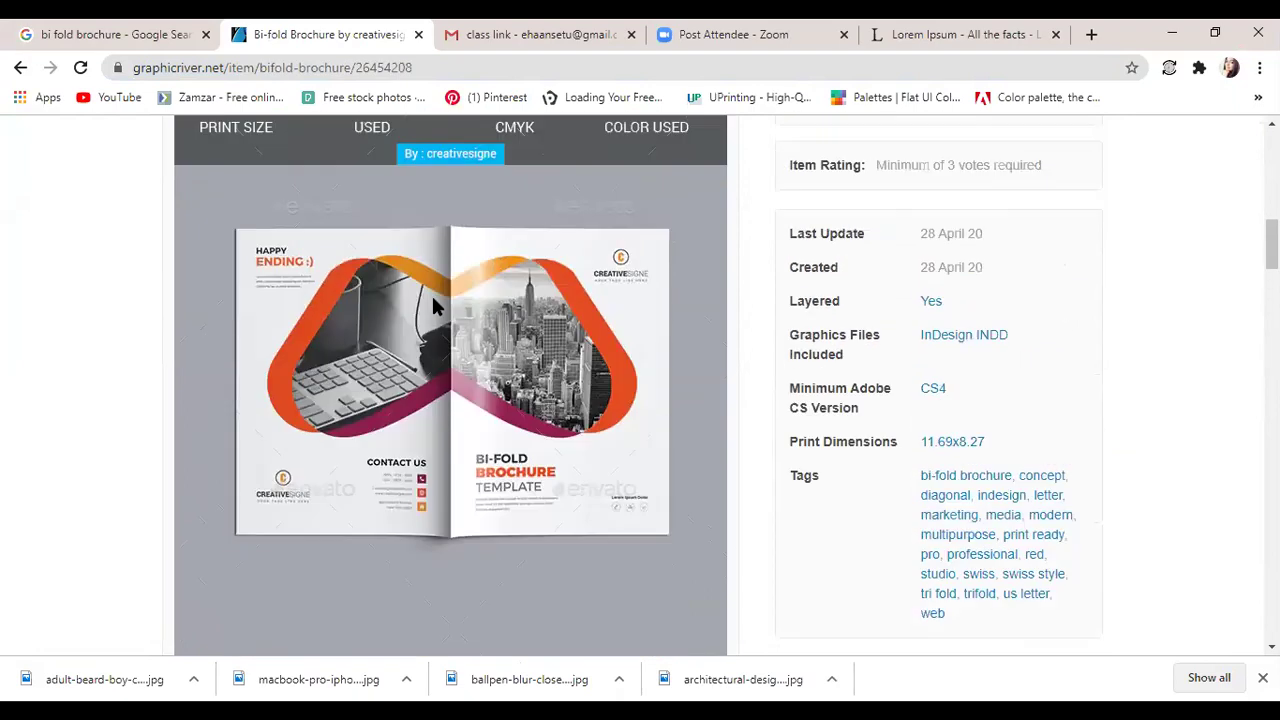
scroll(433, 304, "down", 4)
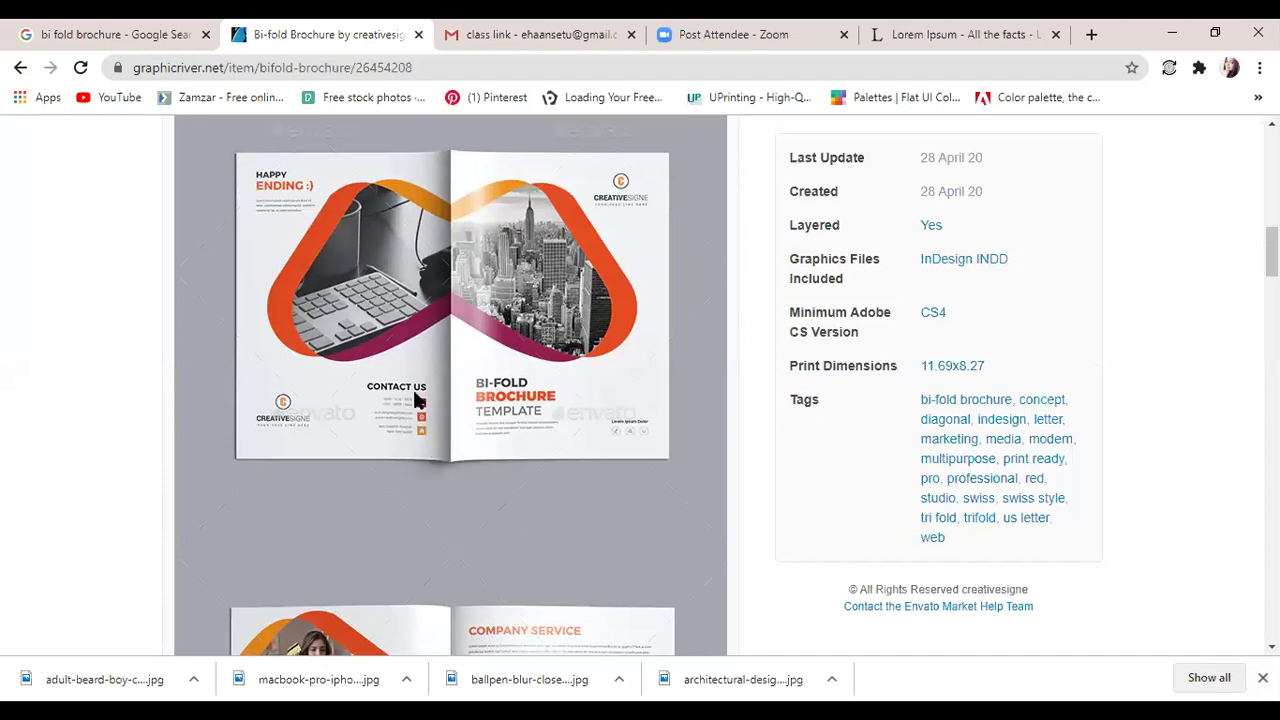
scroll(445, 428, "down", 4)
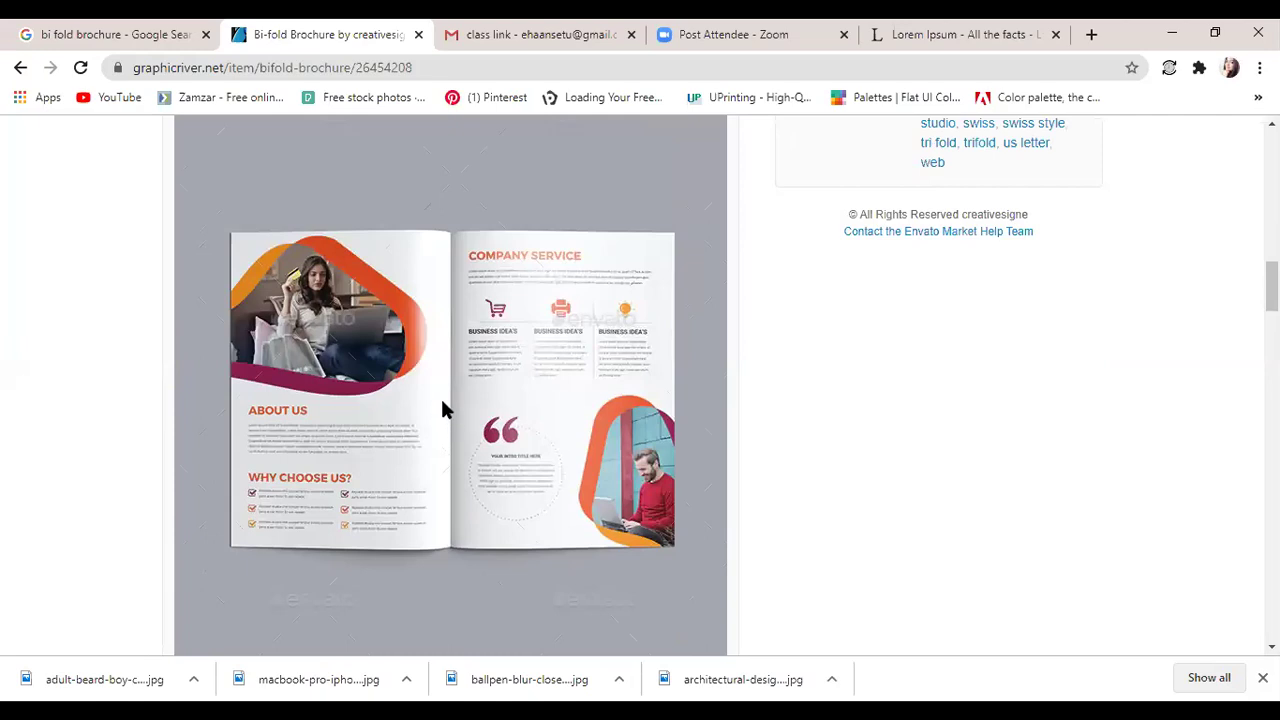
scroll(430, 383, "up", 2)
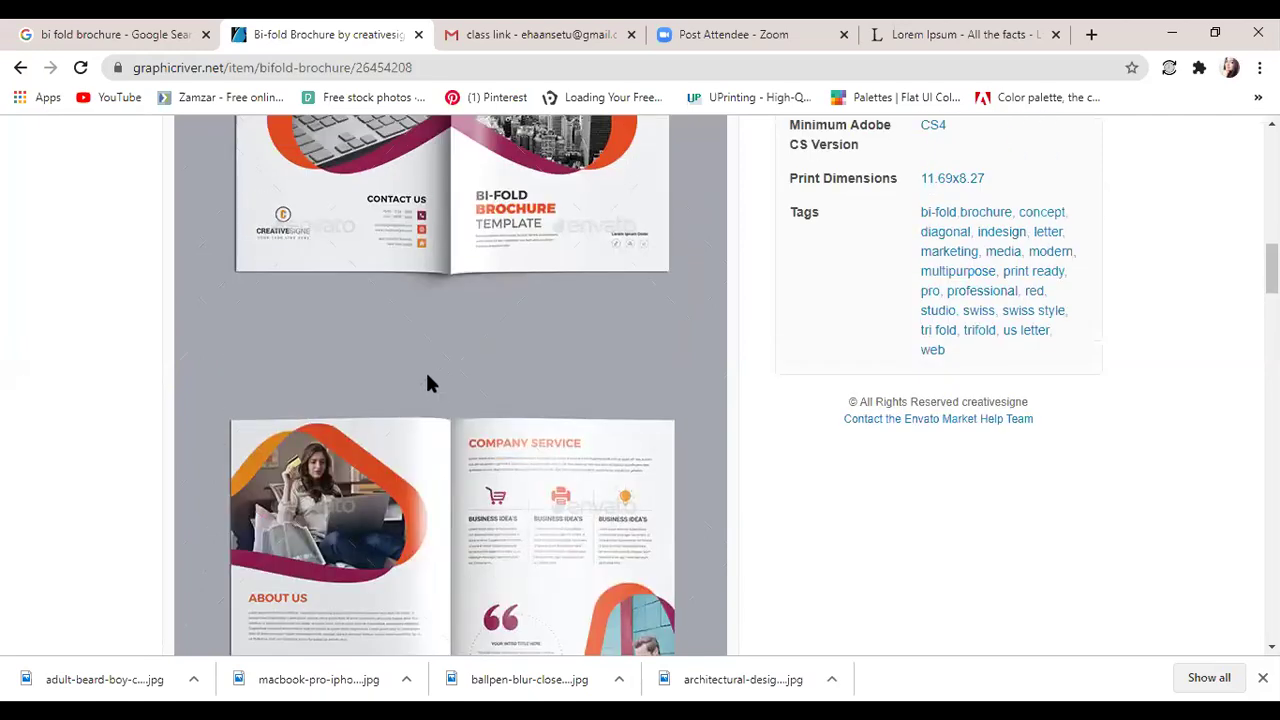
scroll(427, 377, "up", 3)
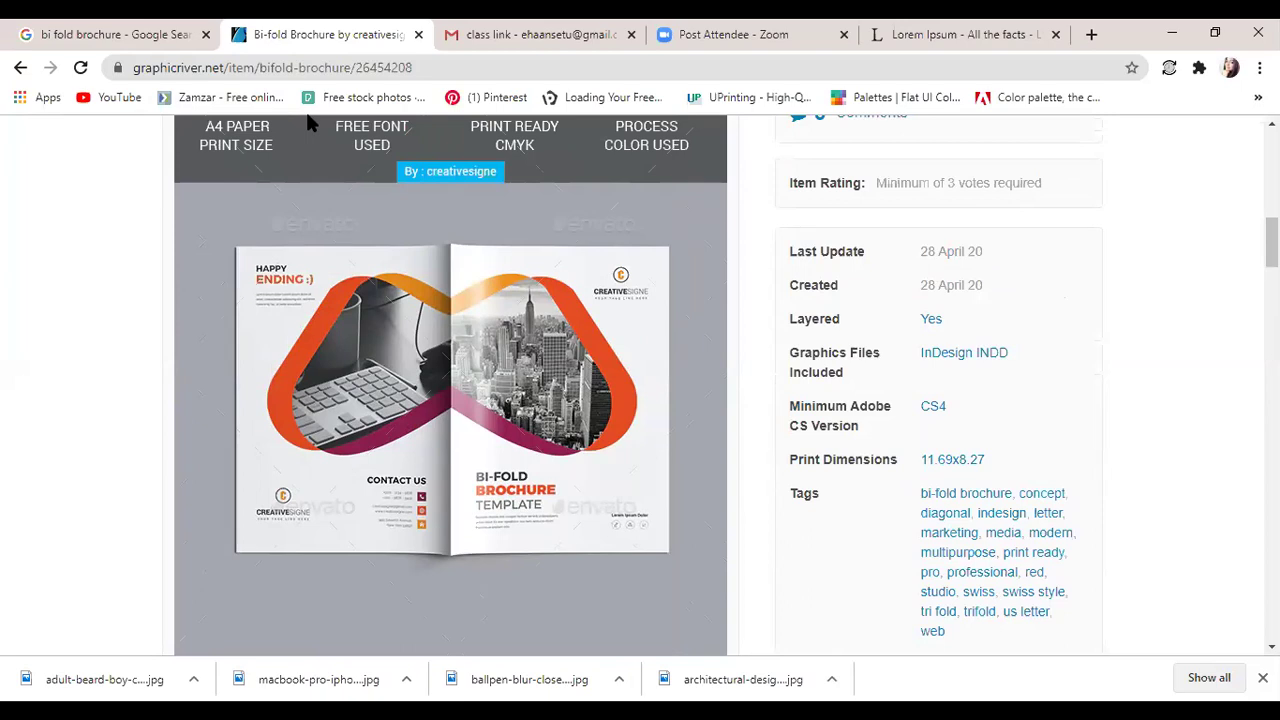
Go back to the search results and open the teal Business Bi-Fold Brochure item.
left_click(20, 70)
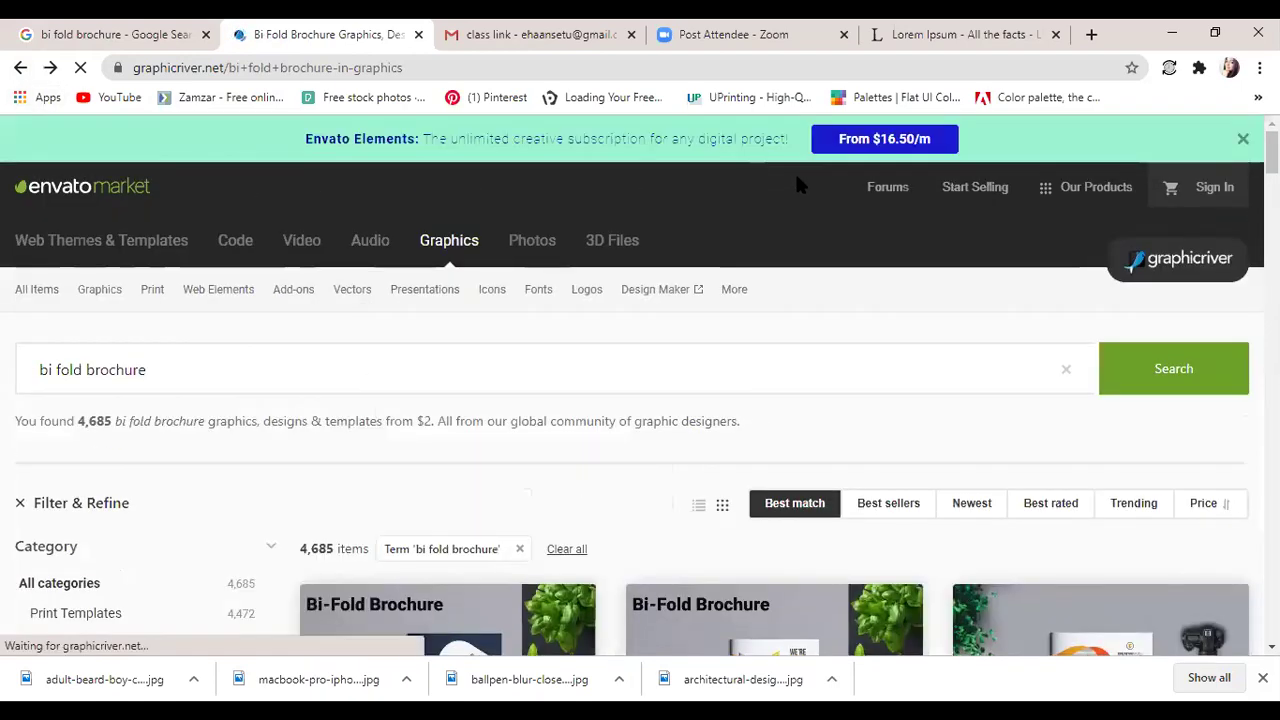
scroll(874, 185, "down", 5)
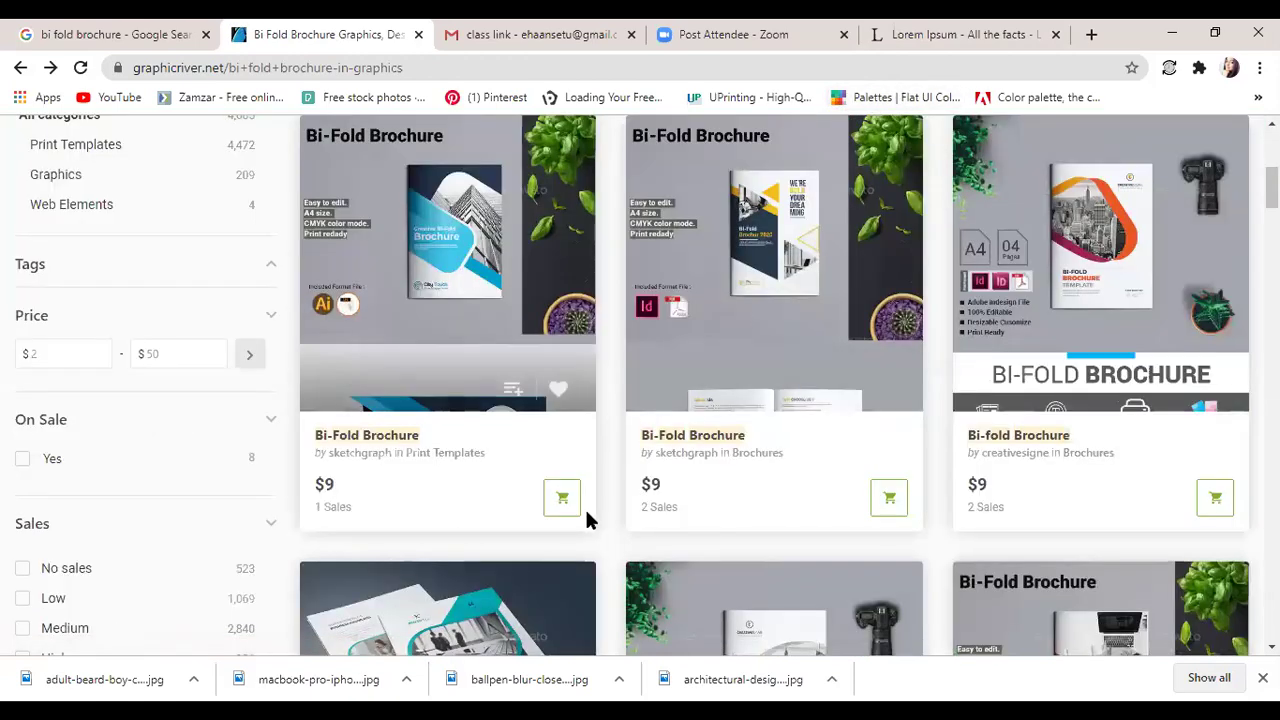
scroll(587, 518, "down", 4)
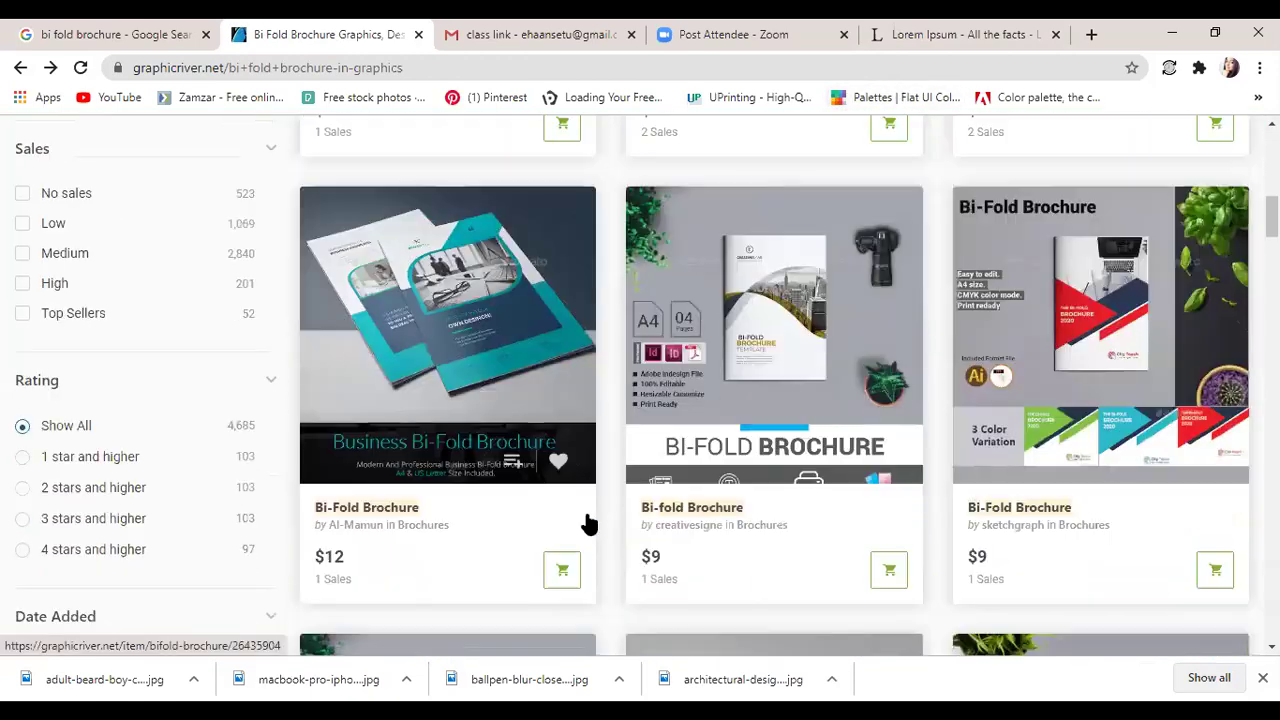
left_click(463, 397)
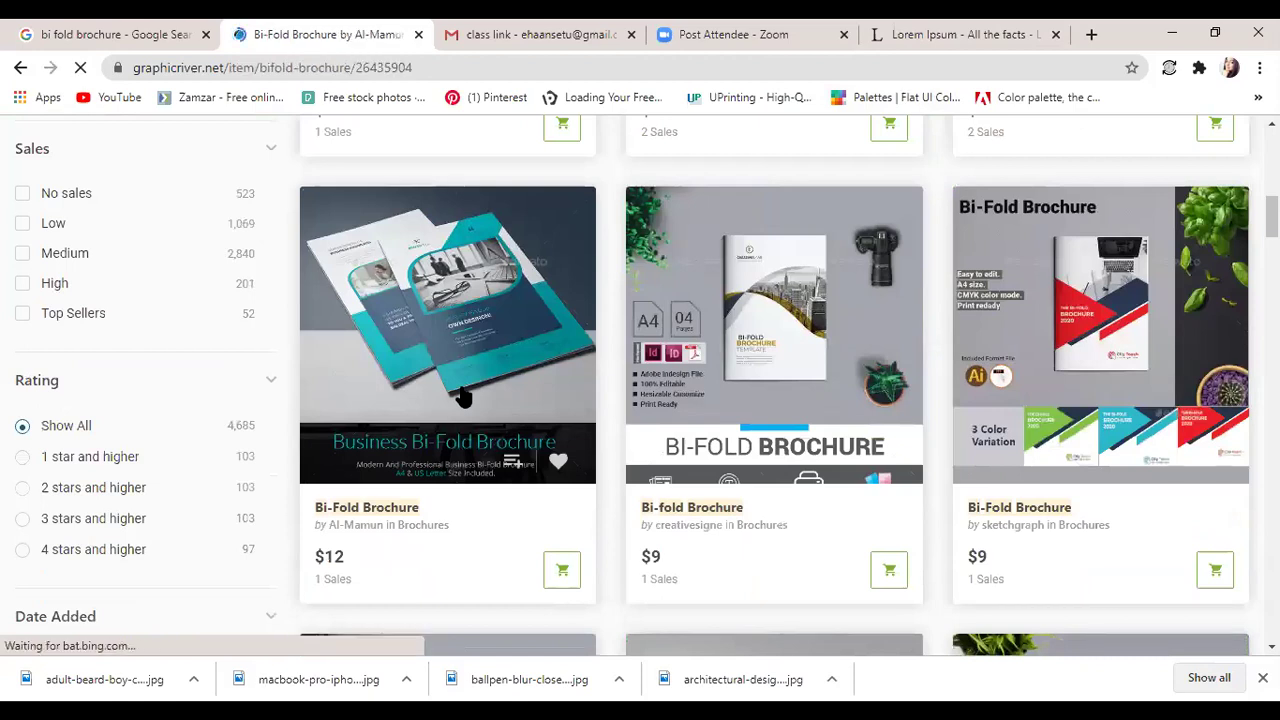
Examine the teal Business Bi-Fold Brochure's cover, inner spread and the rounded-corner shapes framing its photos.
scroll(340, 412, "down", 3)
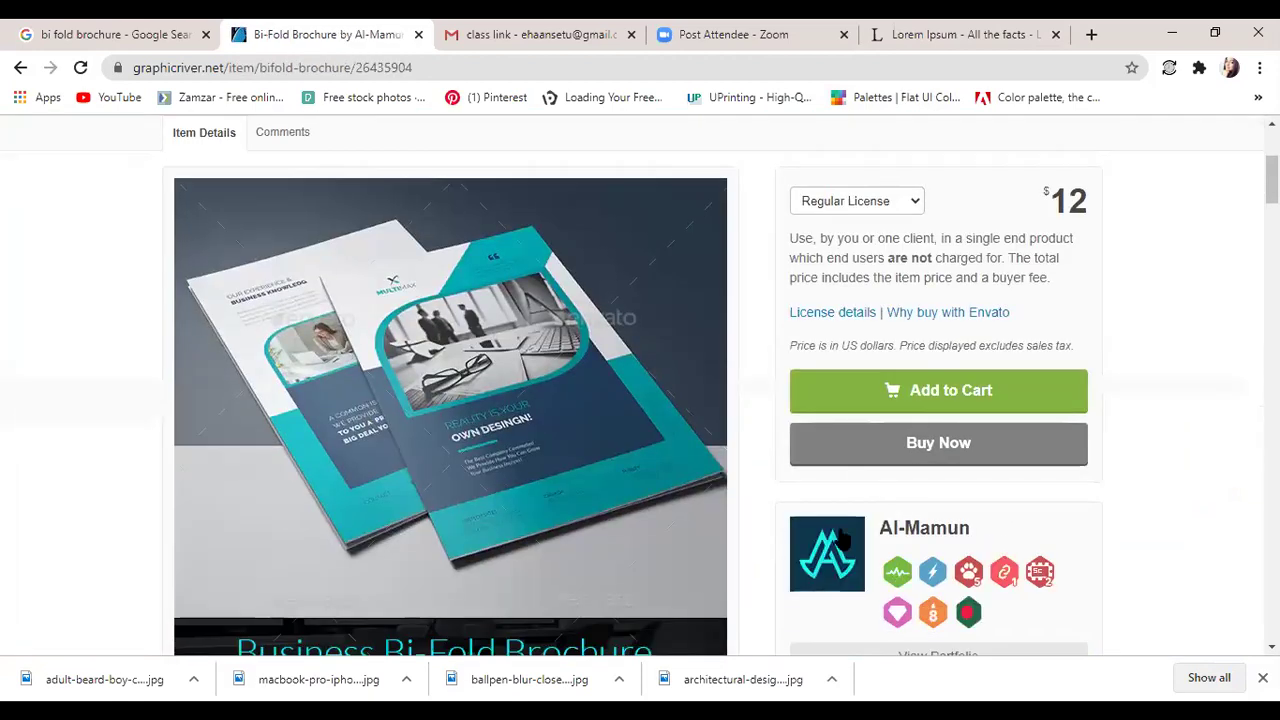
scroll(930, 540, "down", 1)
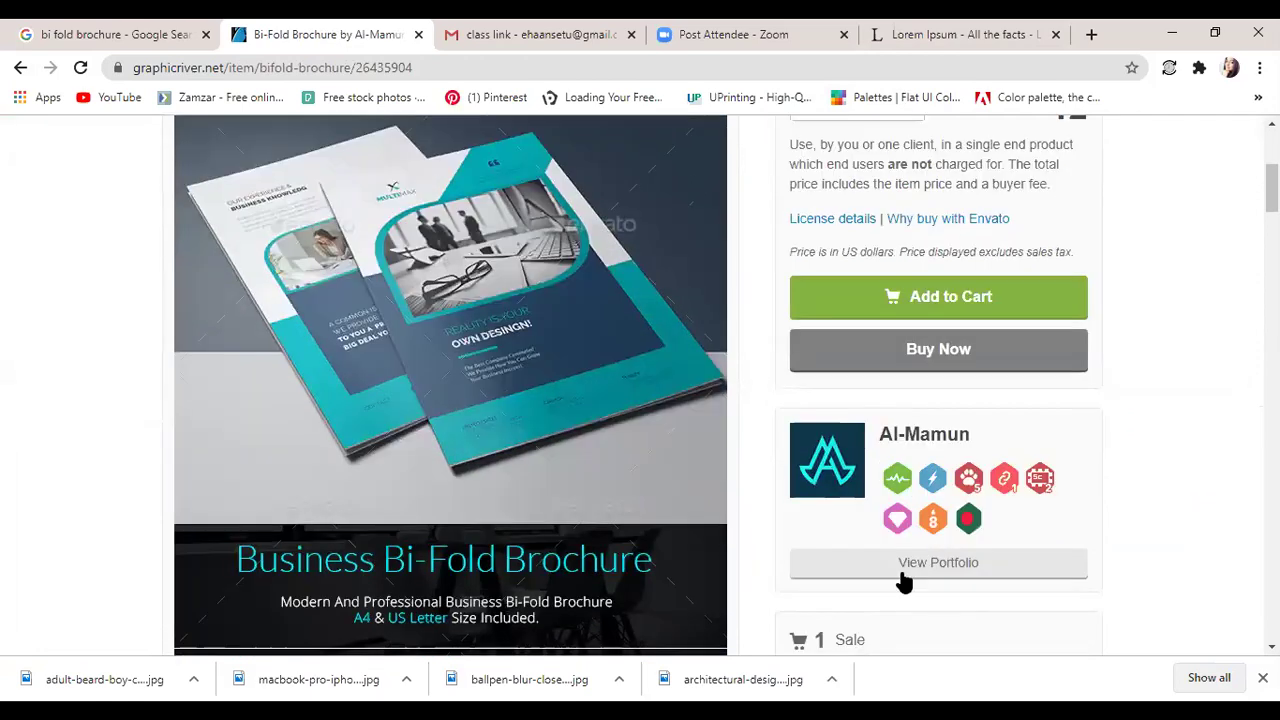
scroll(903, 582, "down", 4)
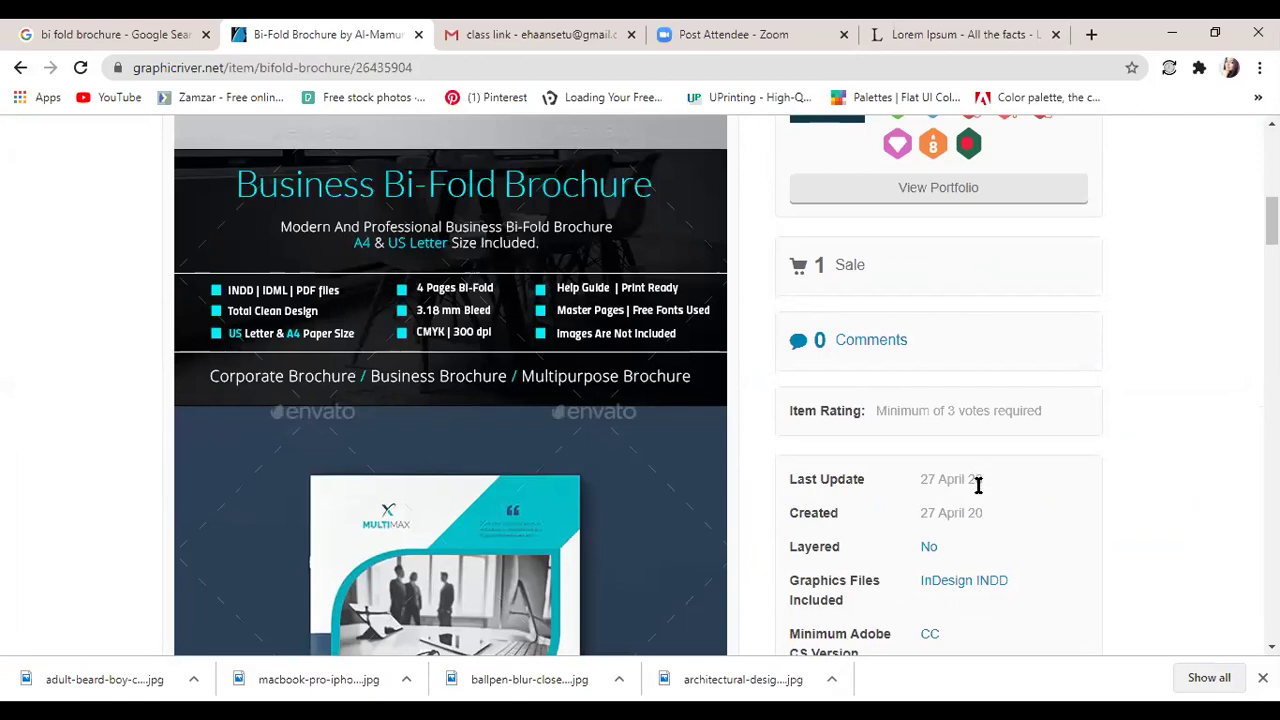
scroll(566, 439, "down", 5)
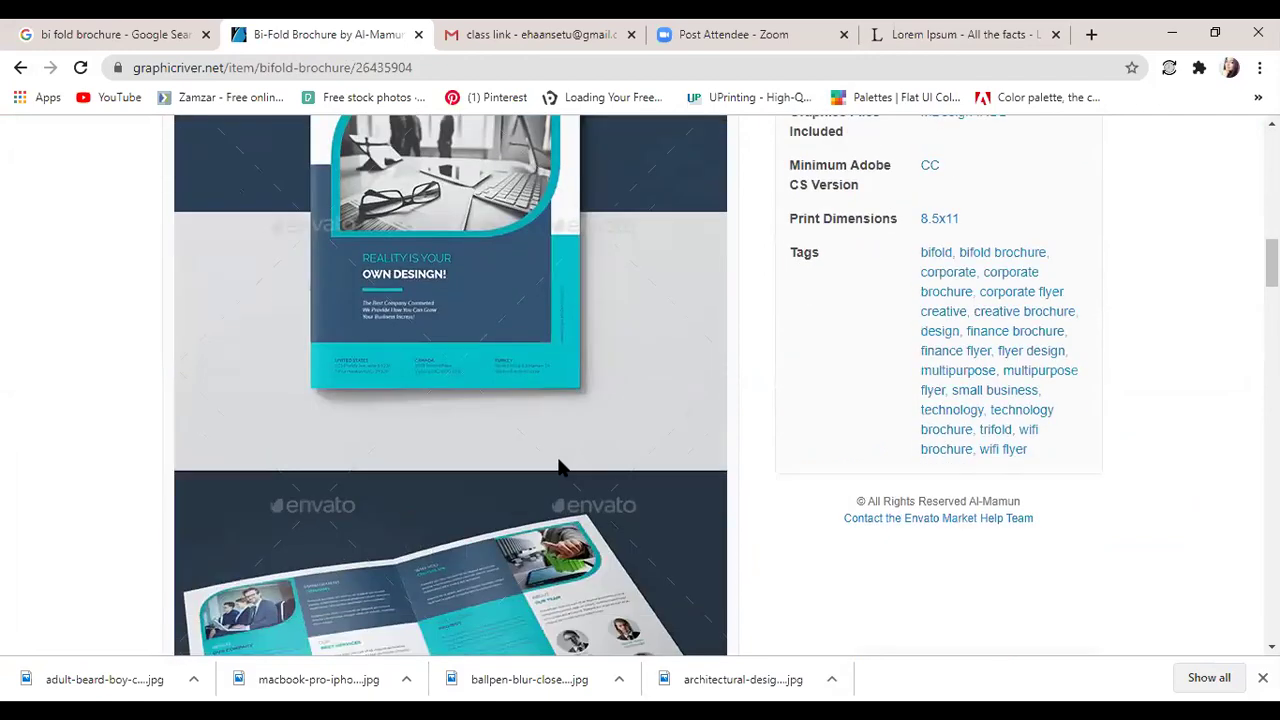
scroll(560, 462, "up", 3)
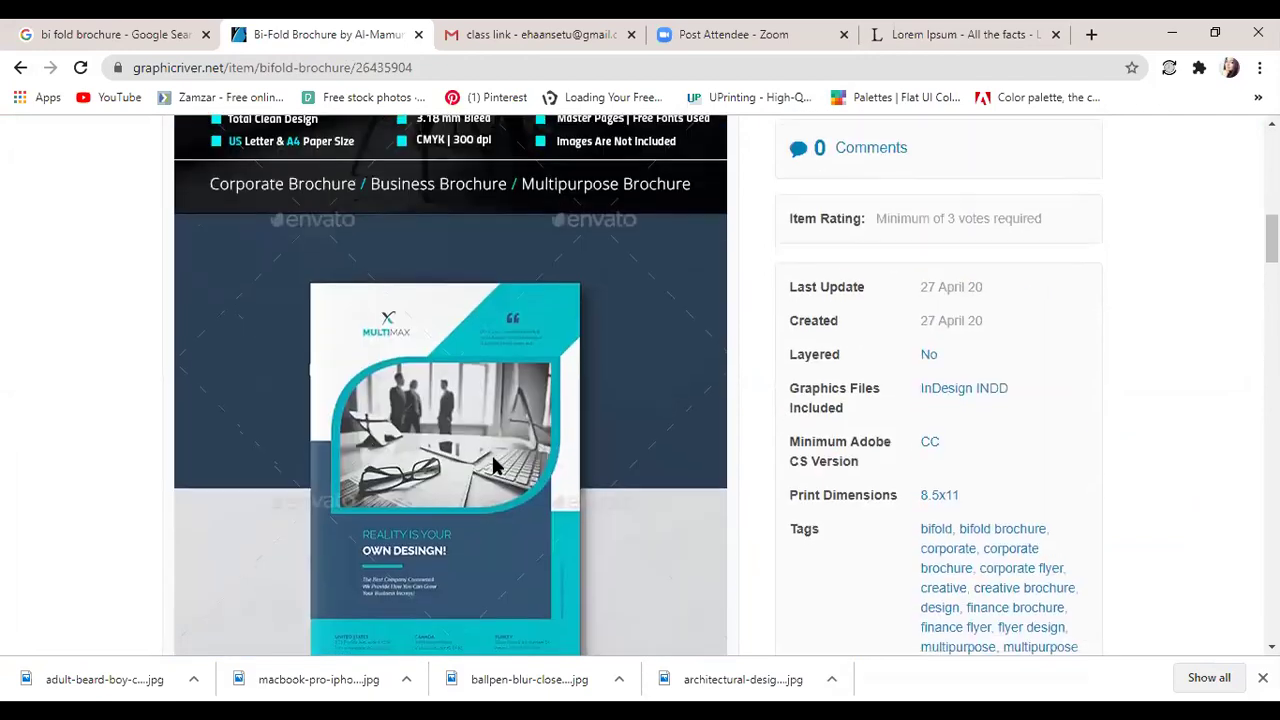
scroll(495, 452, "down", 6)
scroll(503, 467, "down", 9)
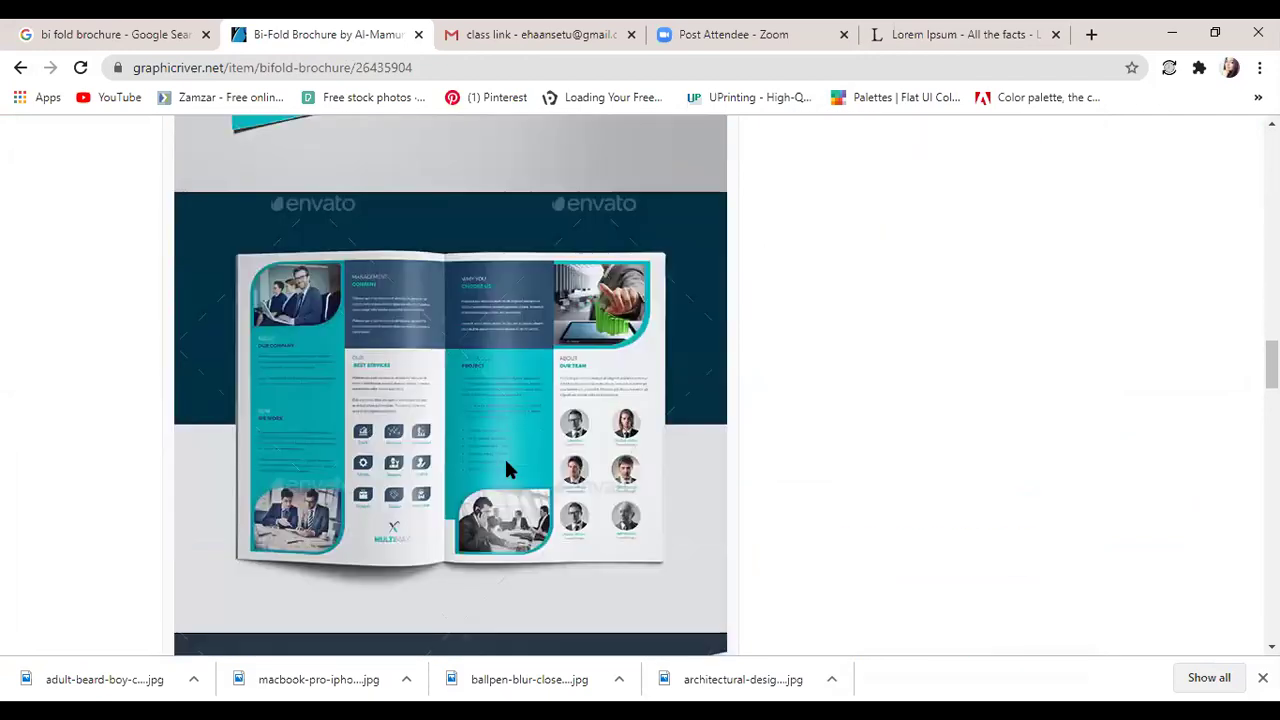
scroll(505, 462, "up", 2)
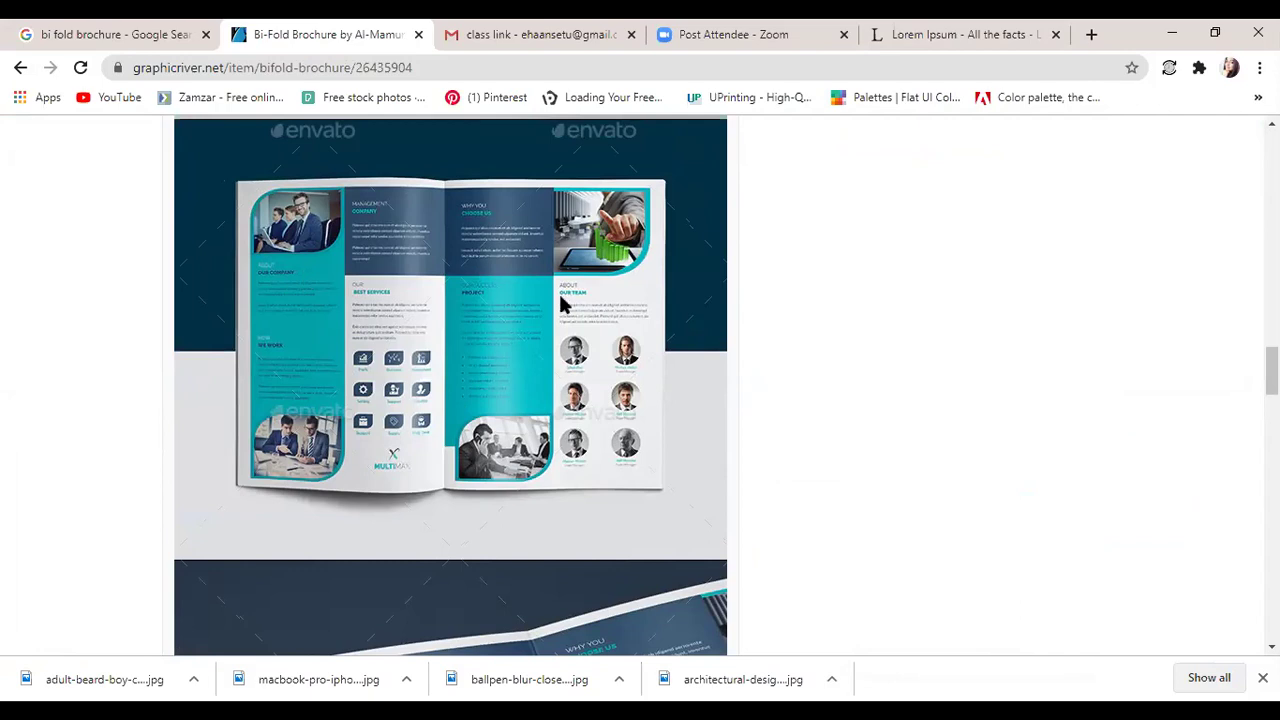
scroll(348, 512, "down", 5)
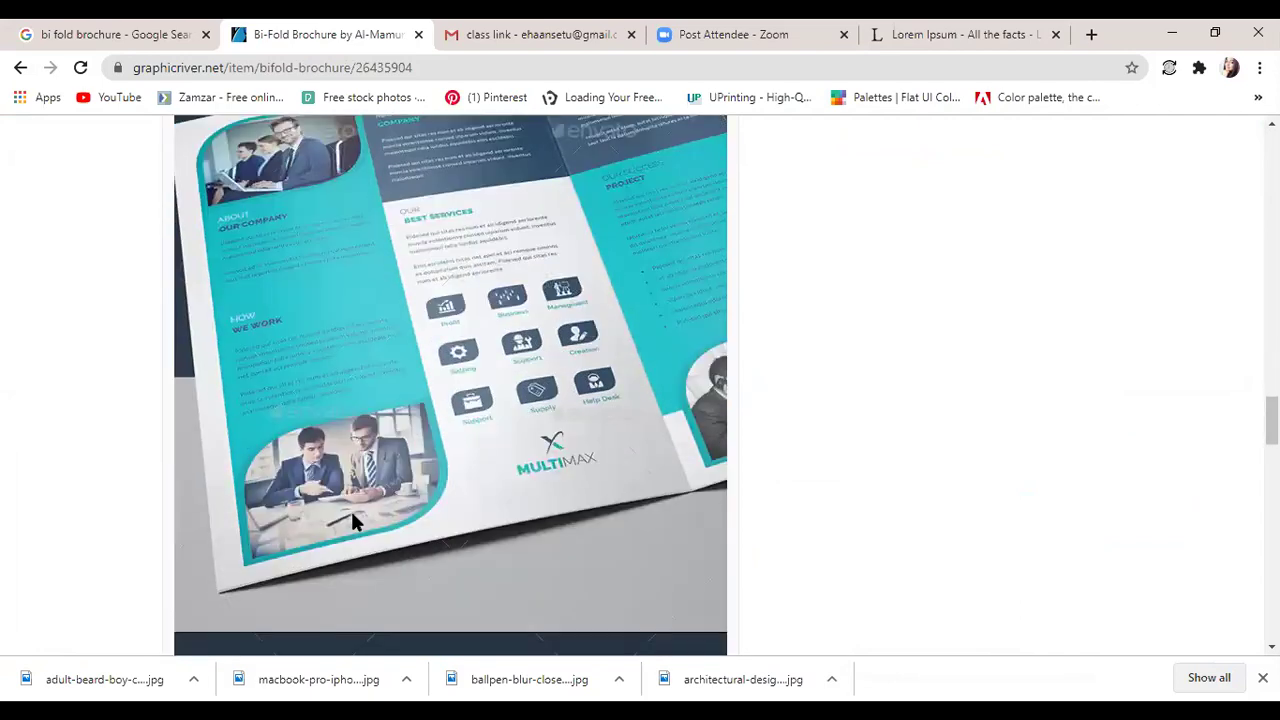
scroll(354, 513, "down", 10)
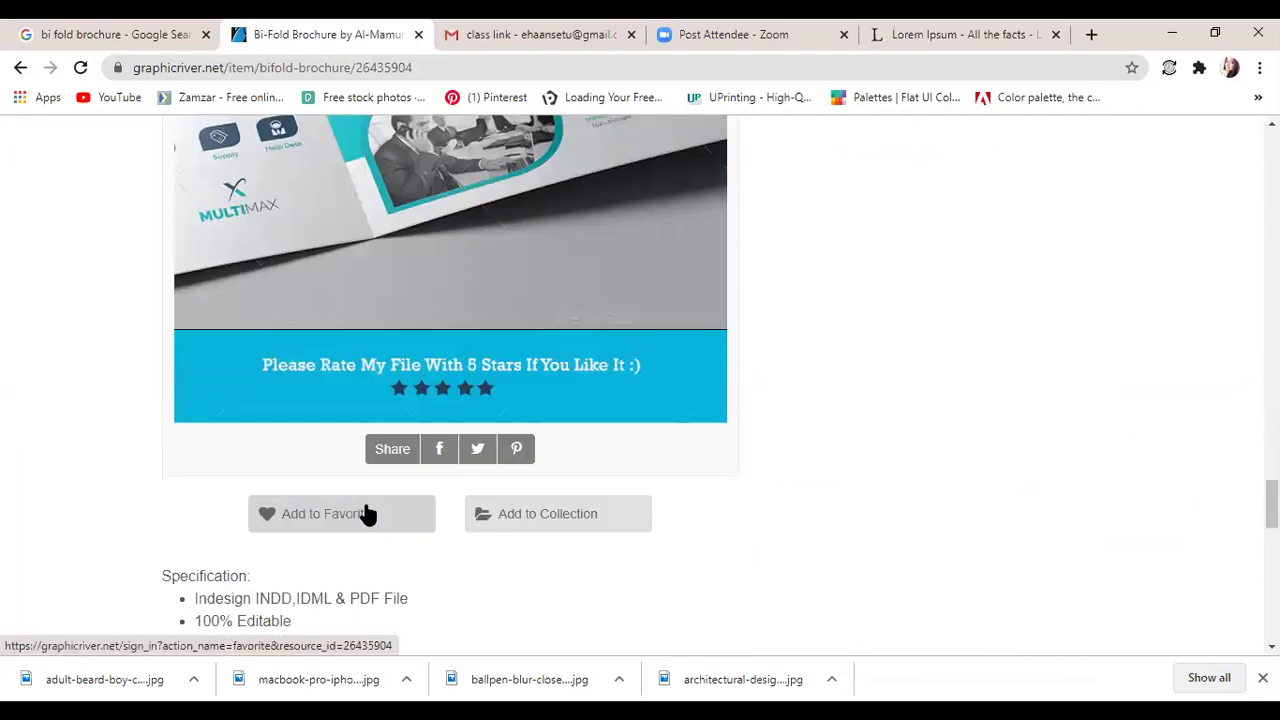
scroll(385, 460, "up", 10)
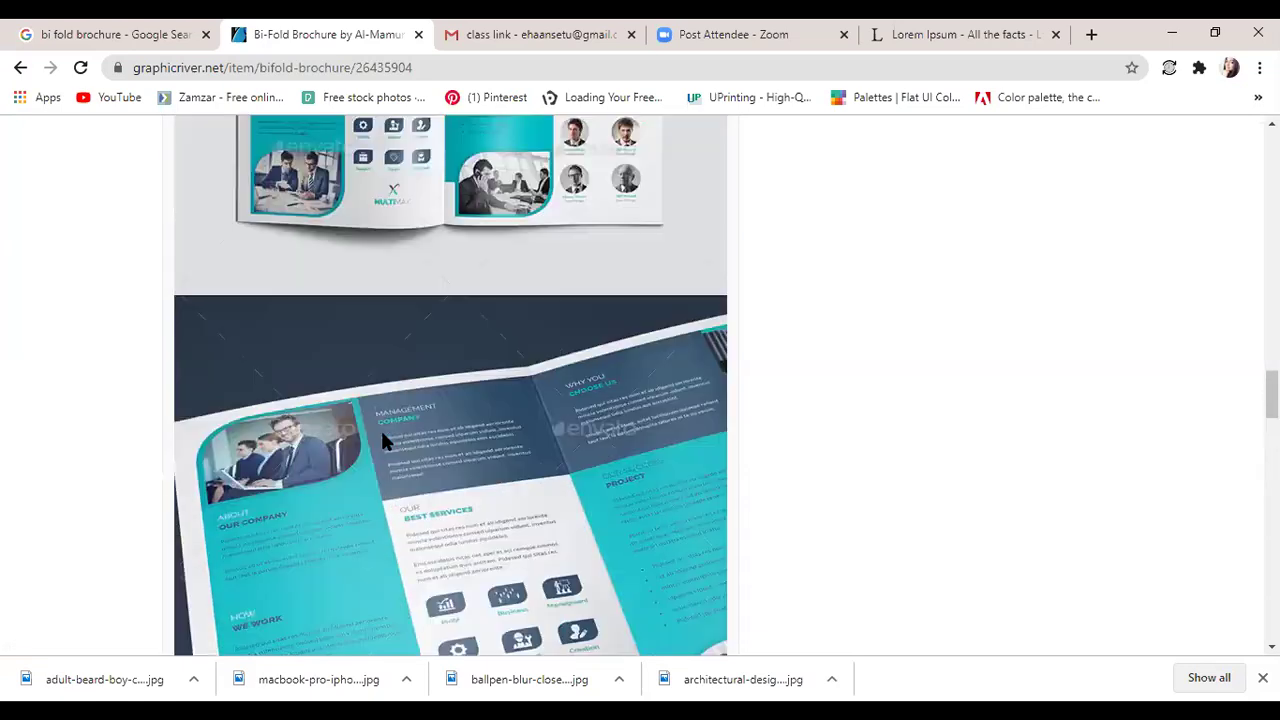
scroll(383, 438, "up", 3)
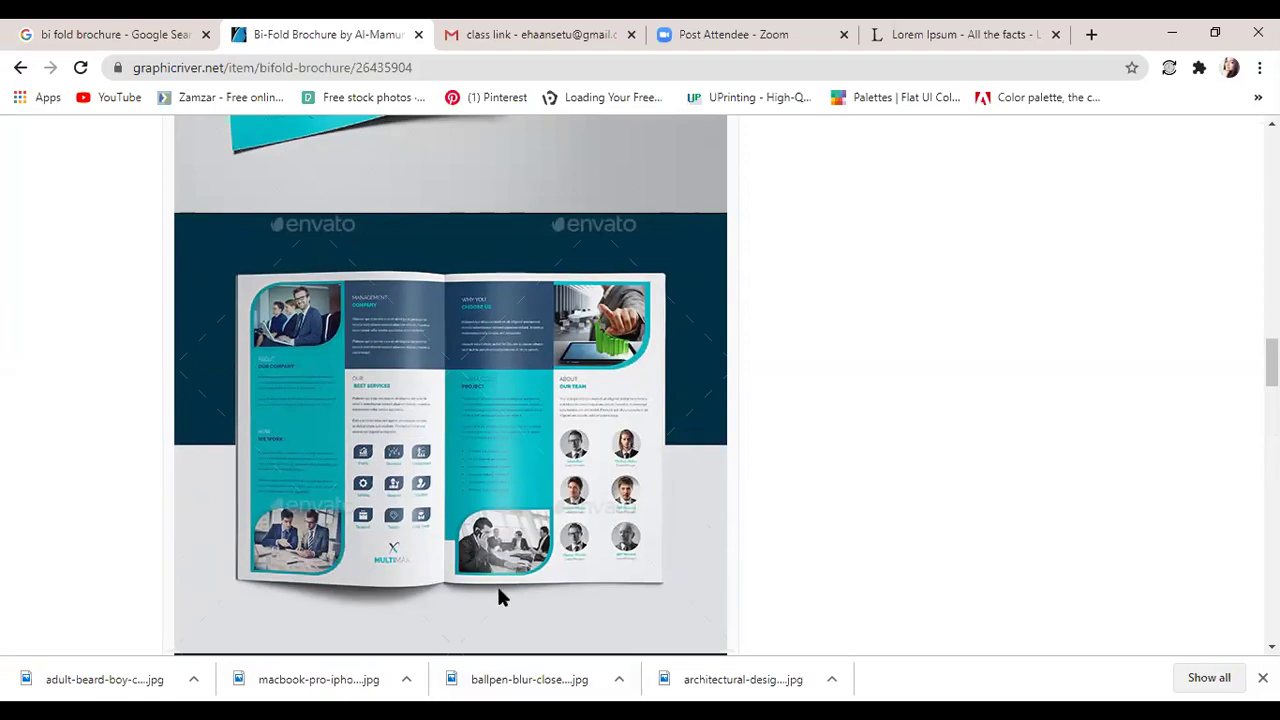
Switch to Illustrator and draw a black rectangle below the artboards with strongly rounded upper-left and lower-right corners.
key("alt+Tab")
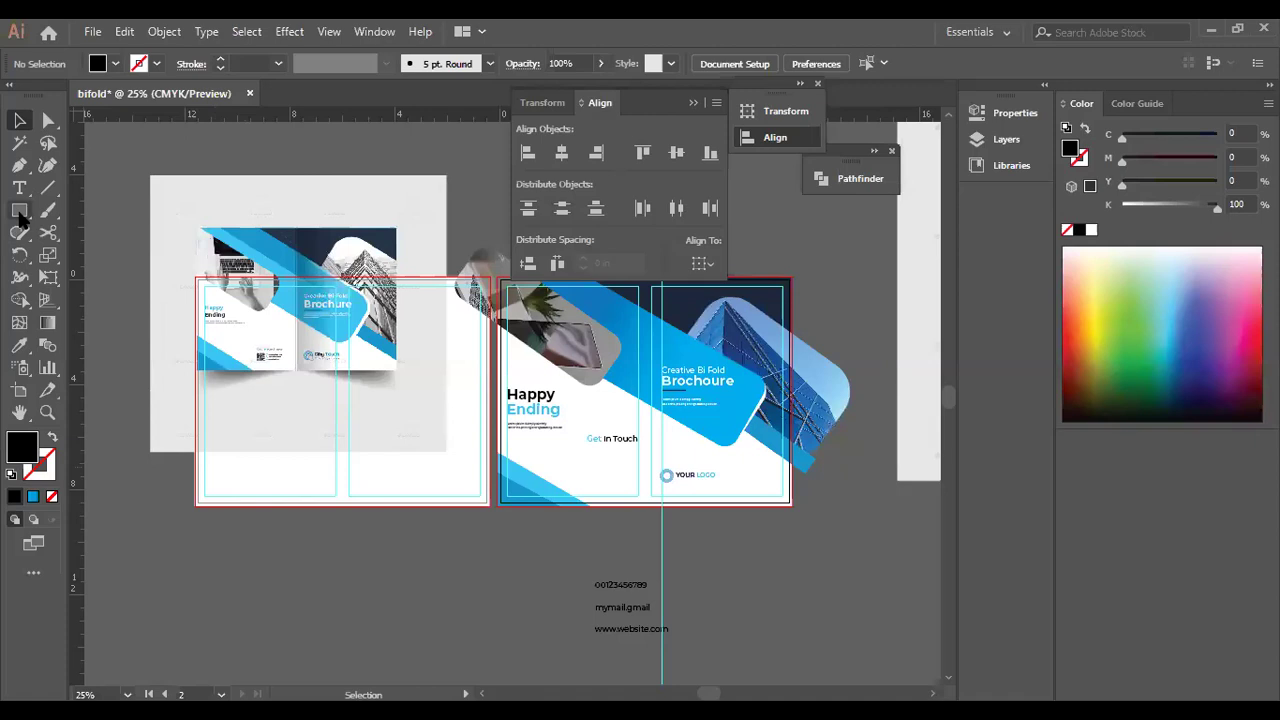
left_click_drag(197, 582, 434, 591)
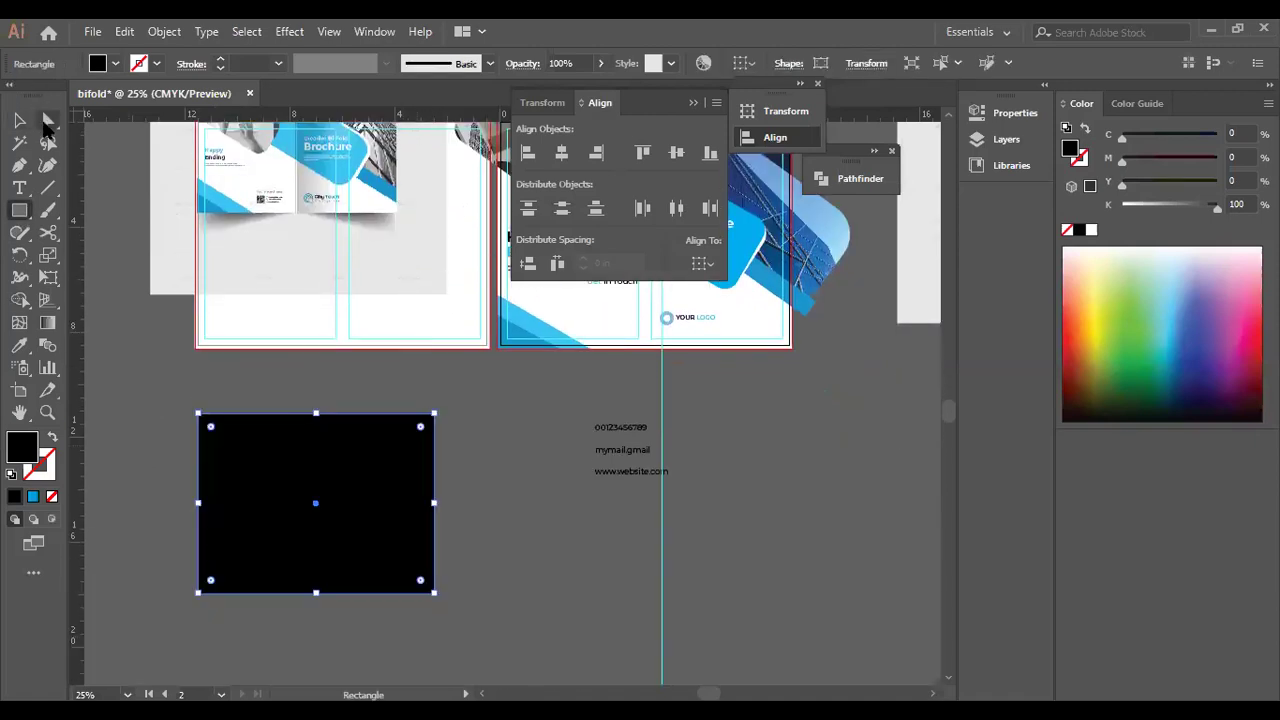
left_click(47, 121)
left_click_drag(176, 404, 270, 466)
left_click_drag(535, 566, 404, 608)
left_click_drag(211, 425, 275, 491)
left_click(20, 121)
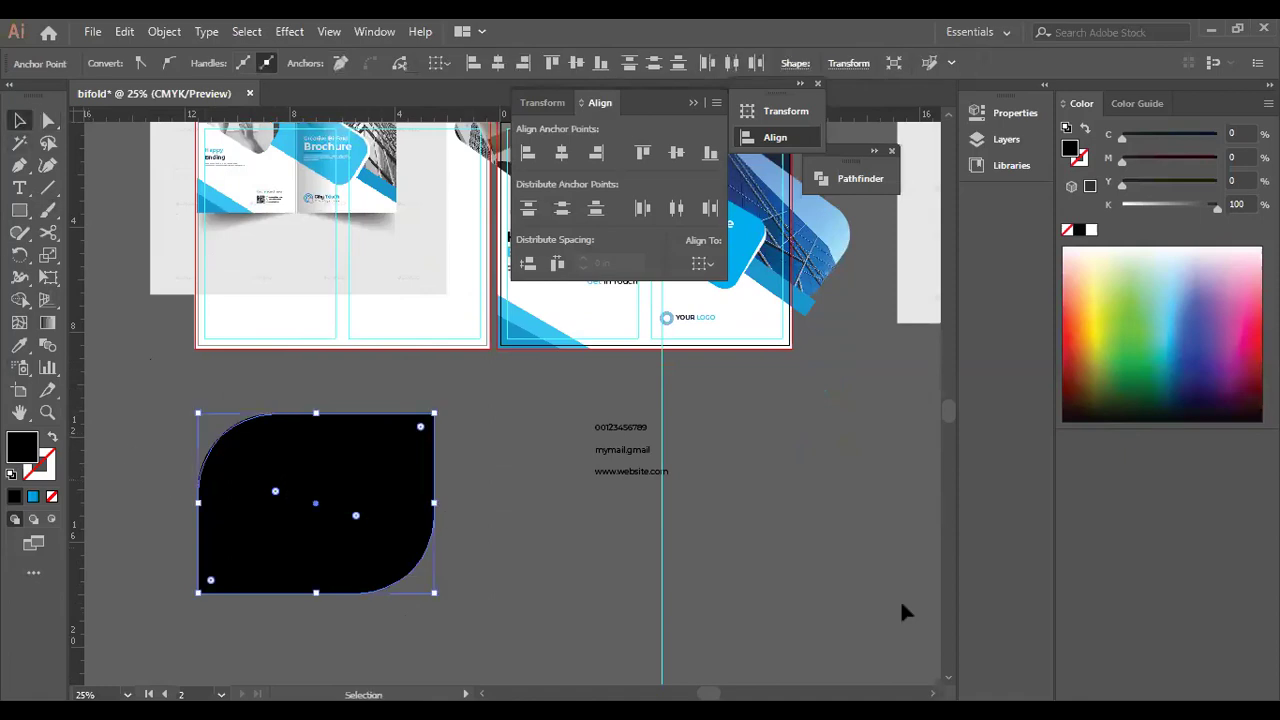
left_click(600, 546)
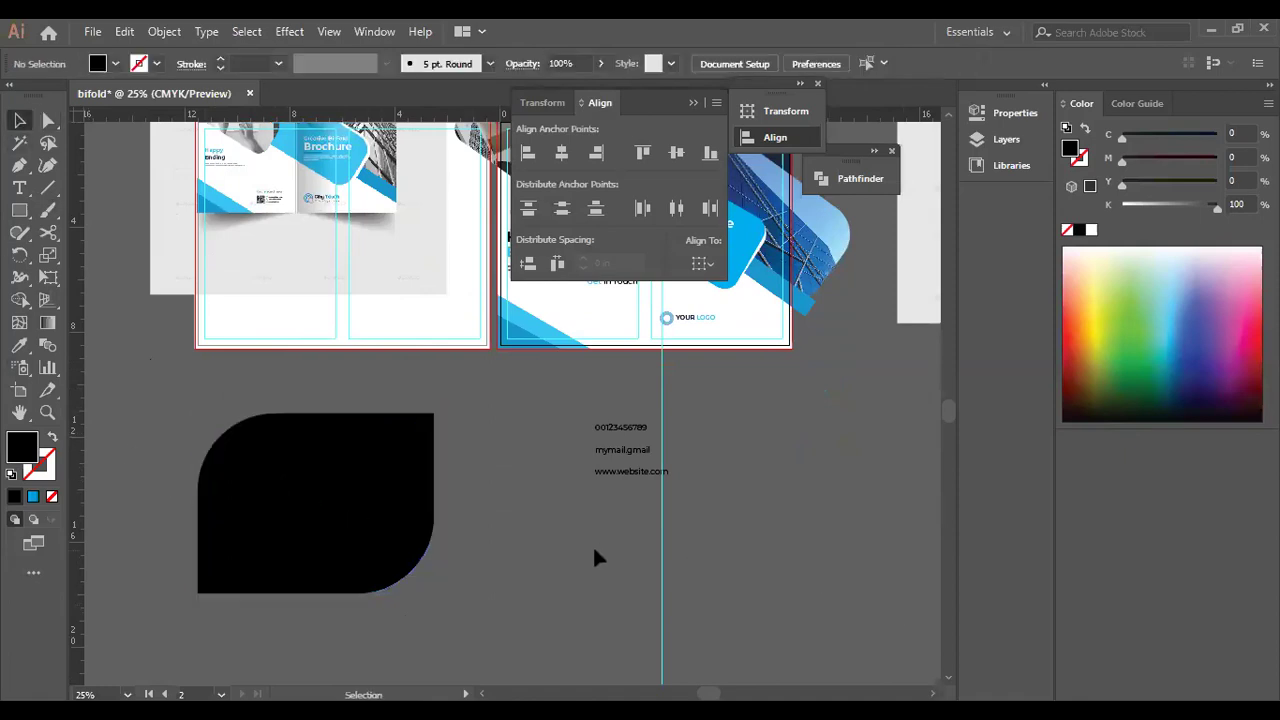
Select the black rounded shape and open the Place dialog for importing an image.
left_click(315, 503)
left_click(92, 31)
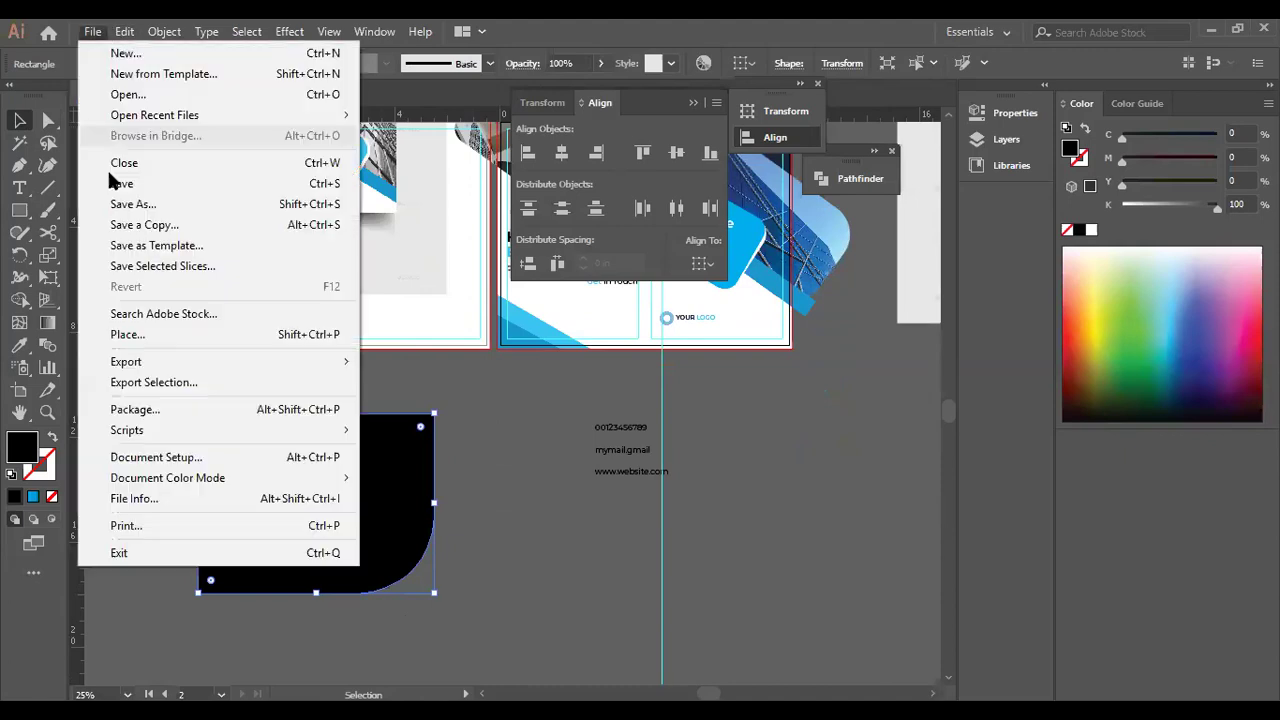
left_click(118, 336)
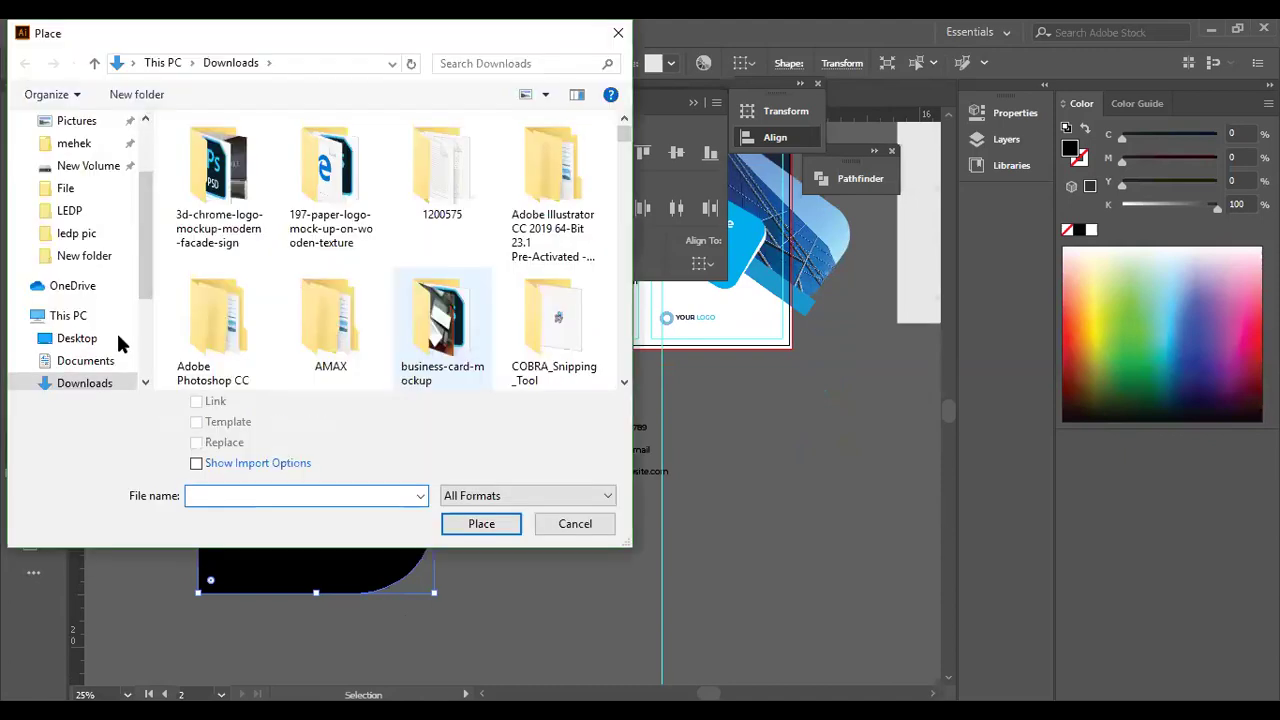
Place the image aerial-architecture-blue-sky-buildings-466685 over the black rounded shape, sized large enough to cover it completely.
scroll(442, 316, "down", 10)
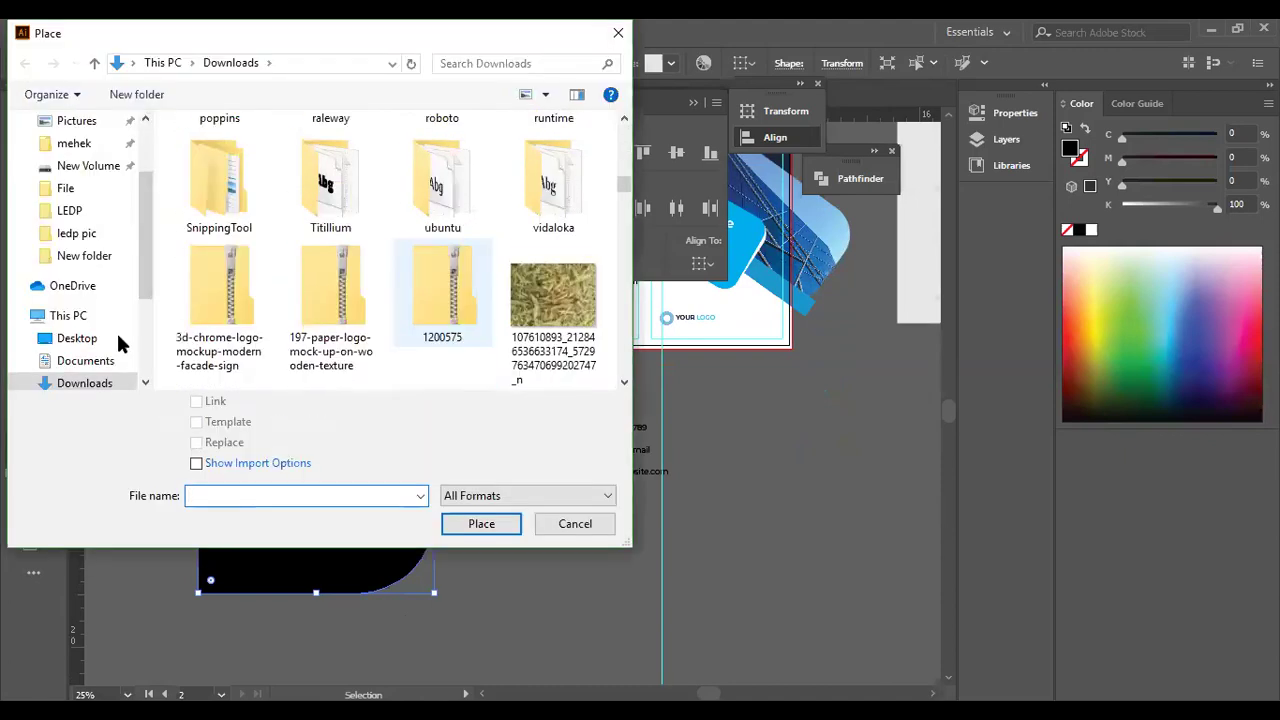
scroll(118, 343, "down", 2)
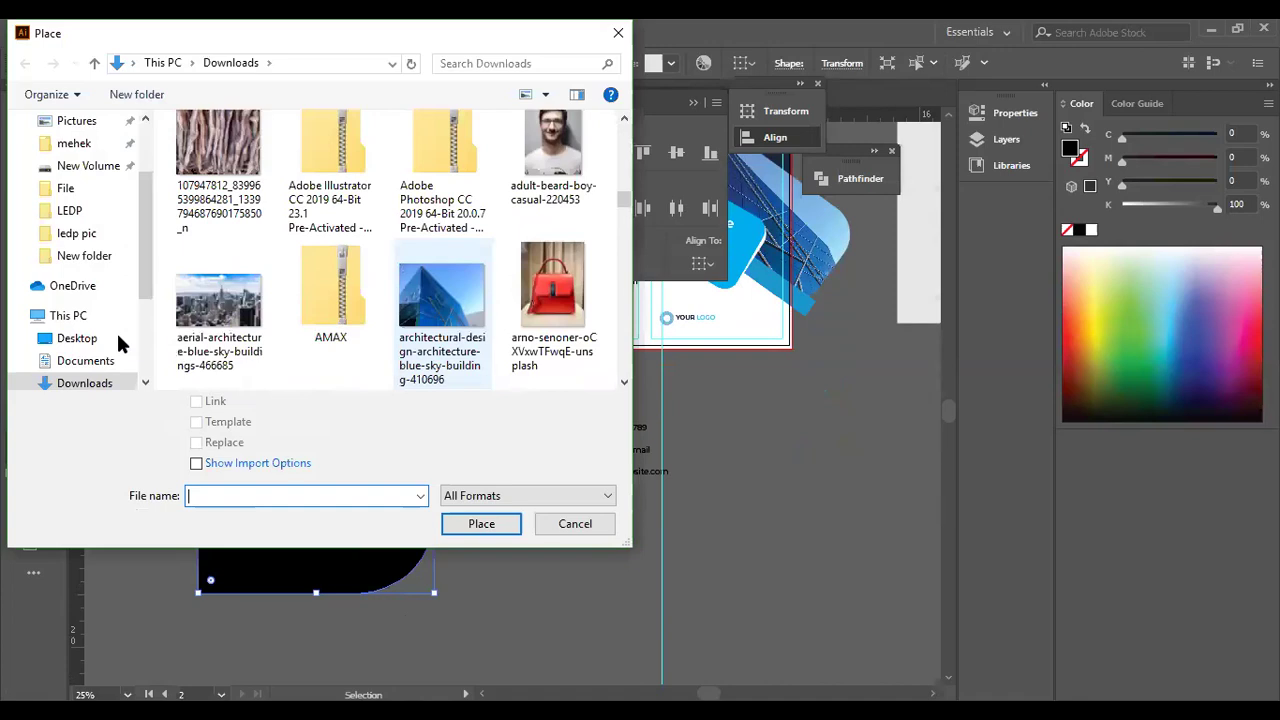
left_click(243, 337)
left_click(481, 524)
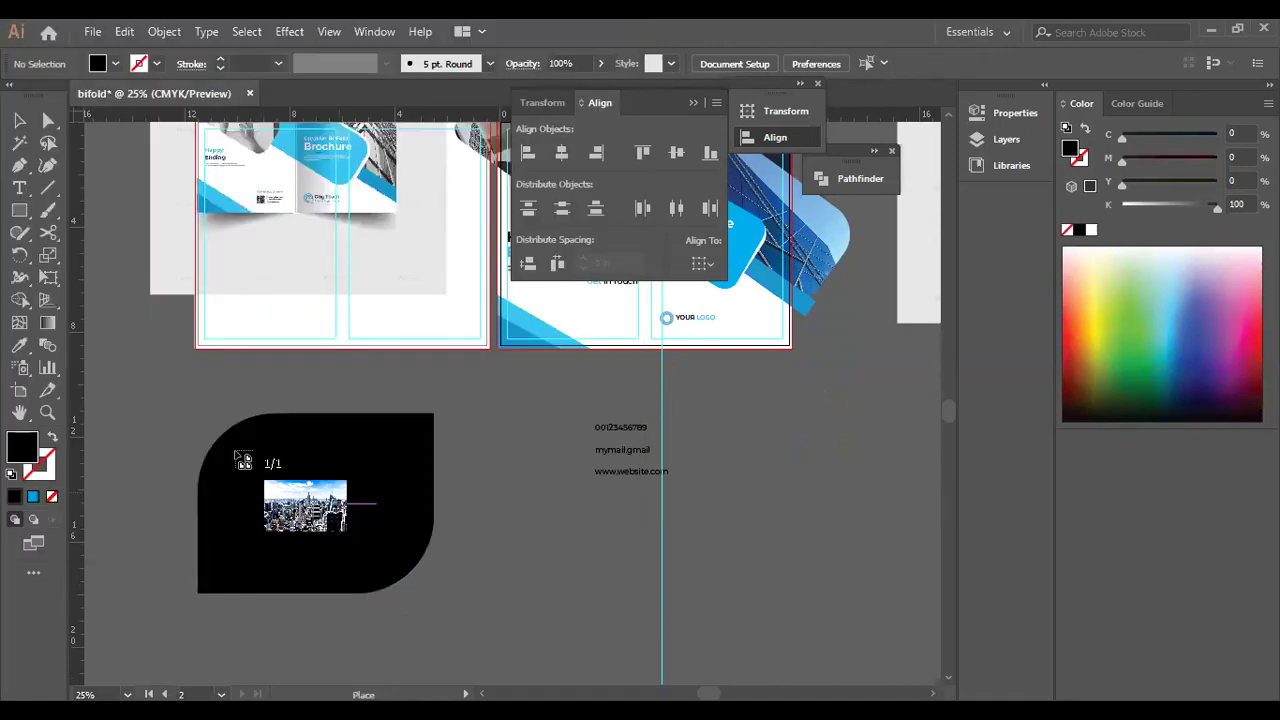
left_click_drag(497, 600, 561, 631)
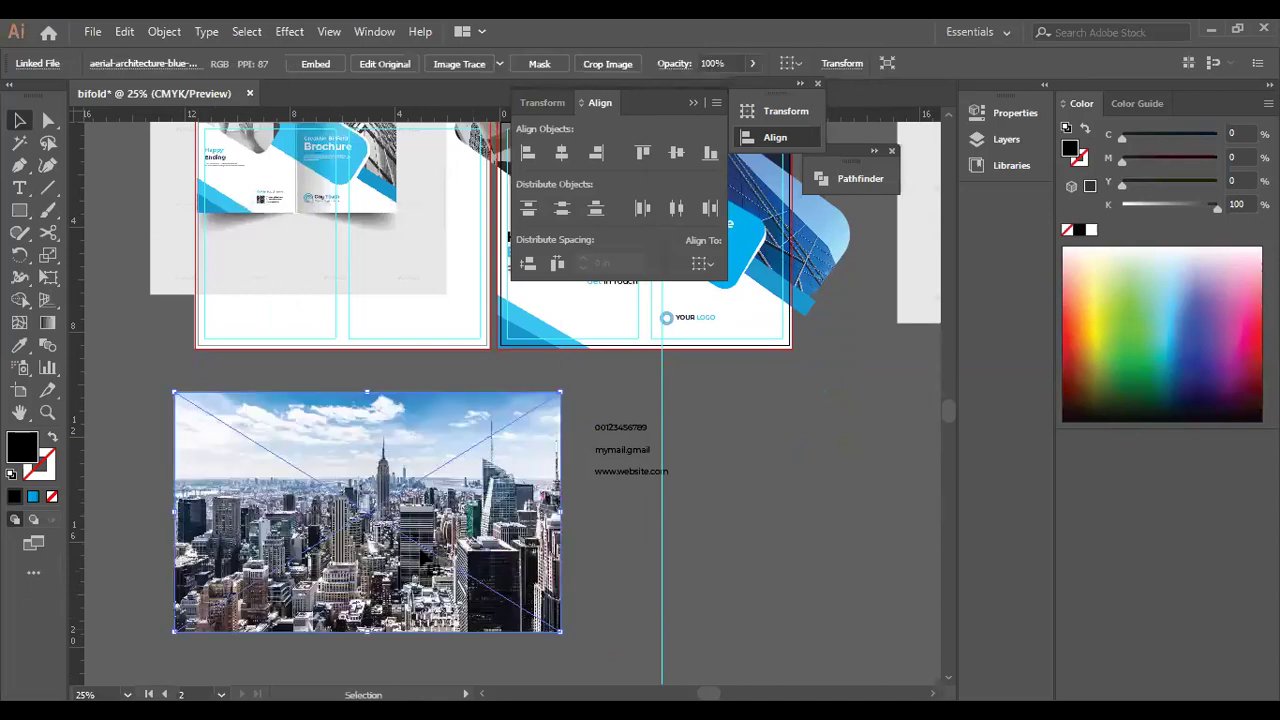
Send the skyline photo to the back, shift the black shape slightly over it, and mask the photo with that shape.
right_click(388, 525)
mouse_move(512, 408)
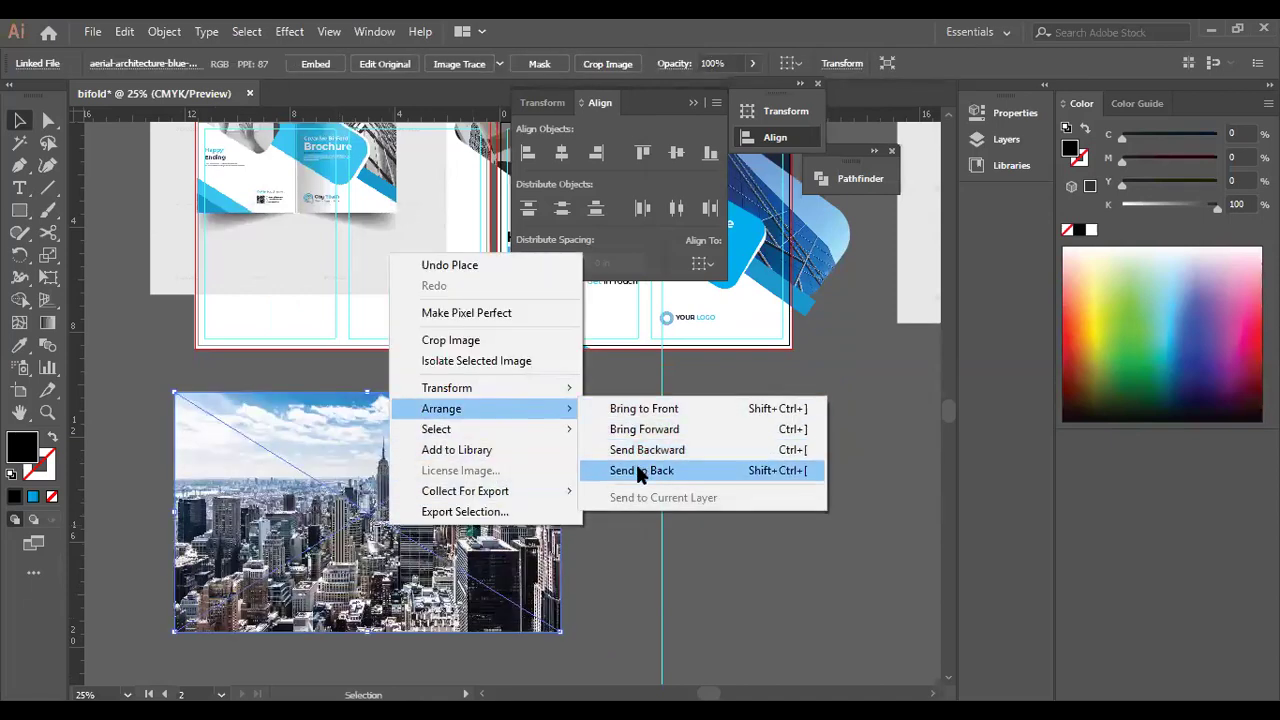
left_click(636, 464)
left_click_drag(400, 505, 432, 517)
left_click(484, 547, "shift")
right_click(464, 478)
left_click(401, 337)
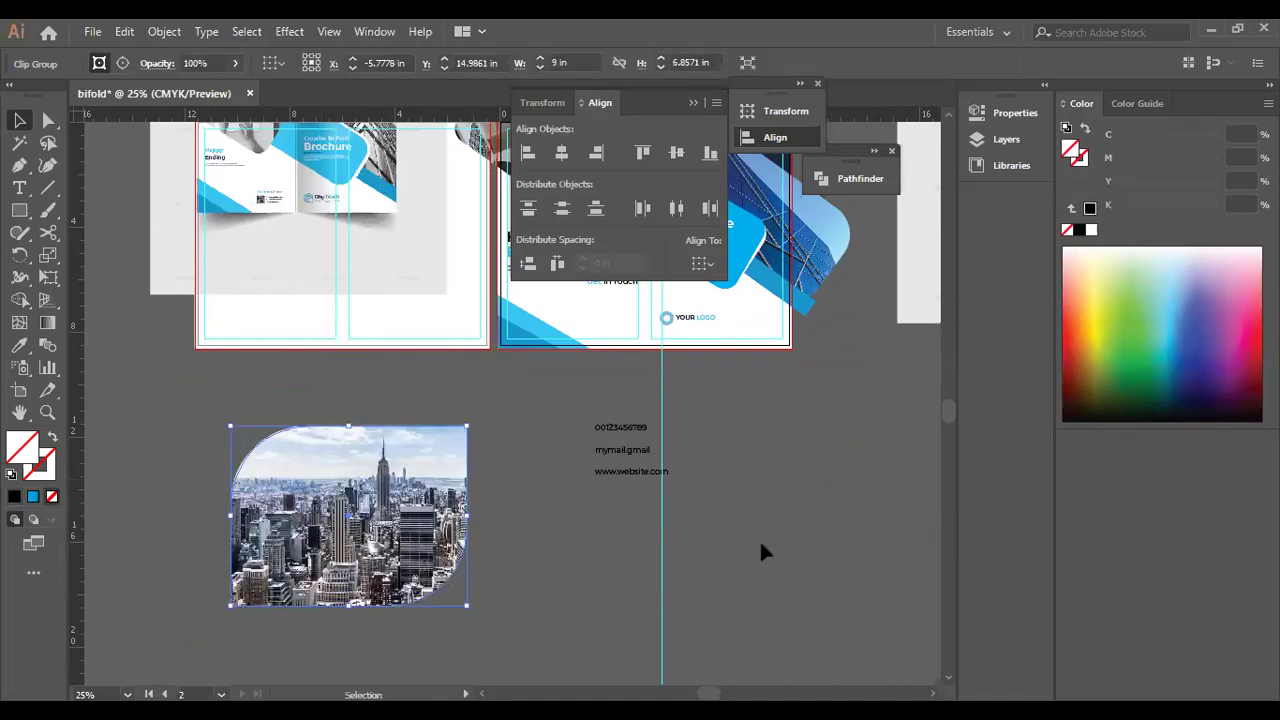
left_click(656, 537)
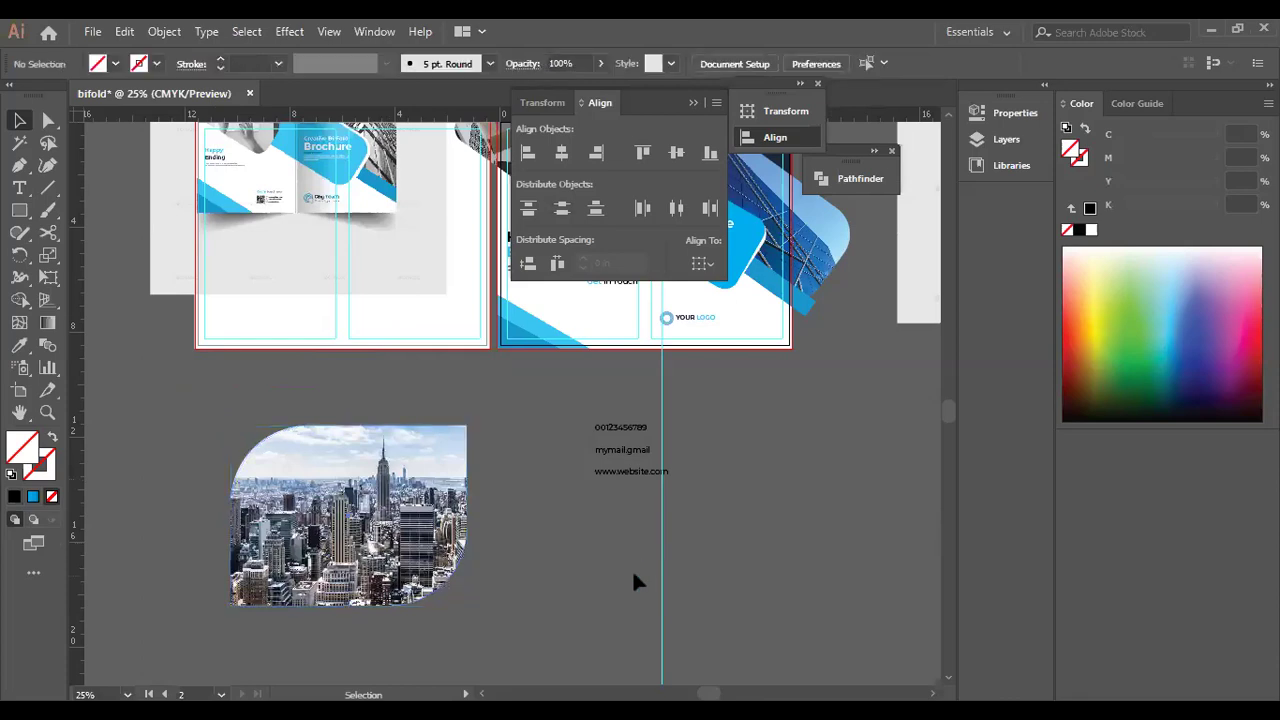
Draw a small circle on the empty canvas below and to the right of the contact text lines.
scroll(472, 447, "up", 4)
scroll(465, 455, "down", 3)
scroll(471, 460, "down", 1)
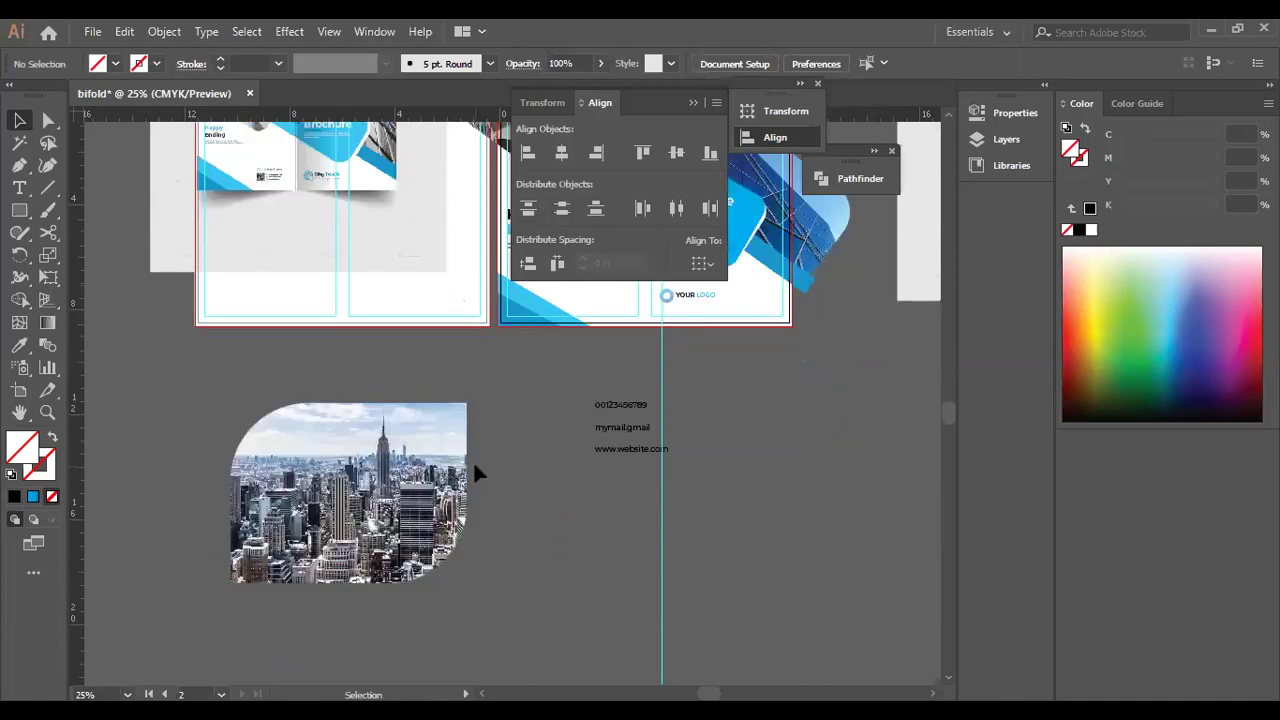
left_click(21, 210)
left_click_drag(27, 215, 105, 255)
left_click_drag(756, 491, 786, 521)
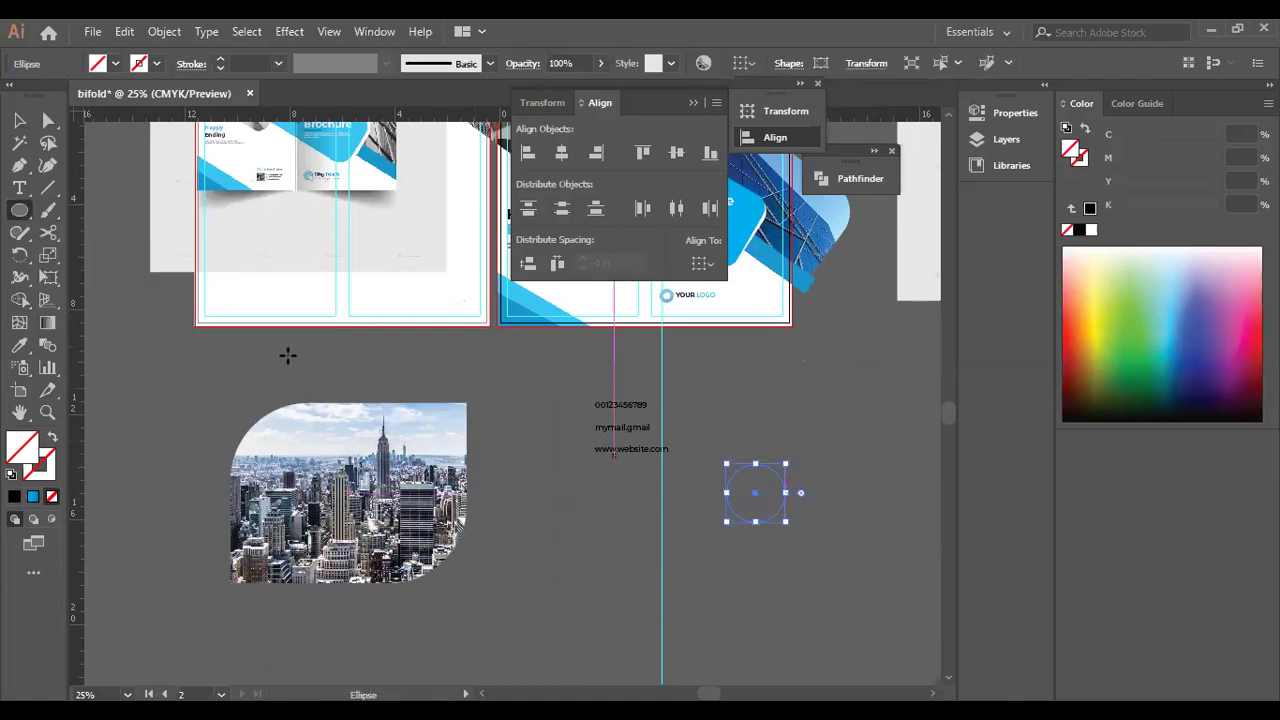
Fill the small circle with the orange swatch (C 0, M 50, Y 100, K 0).
left_click(100, 66)
left_click(117, 119)
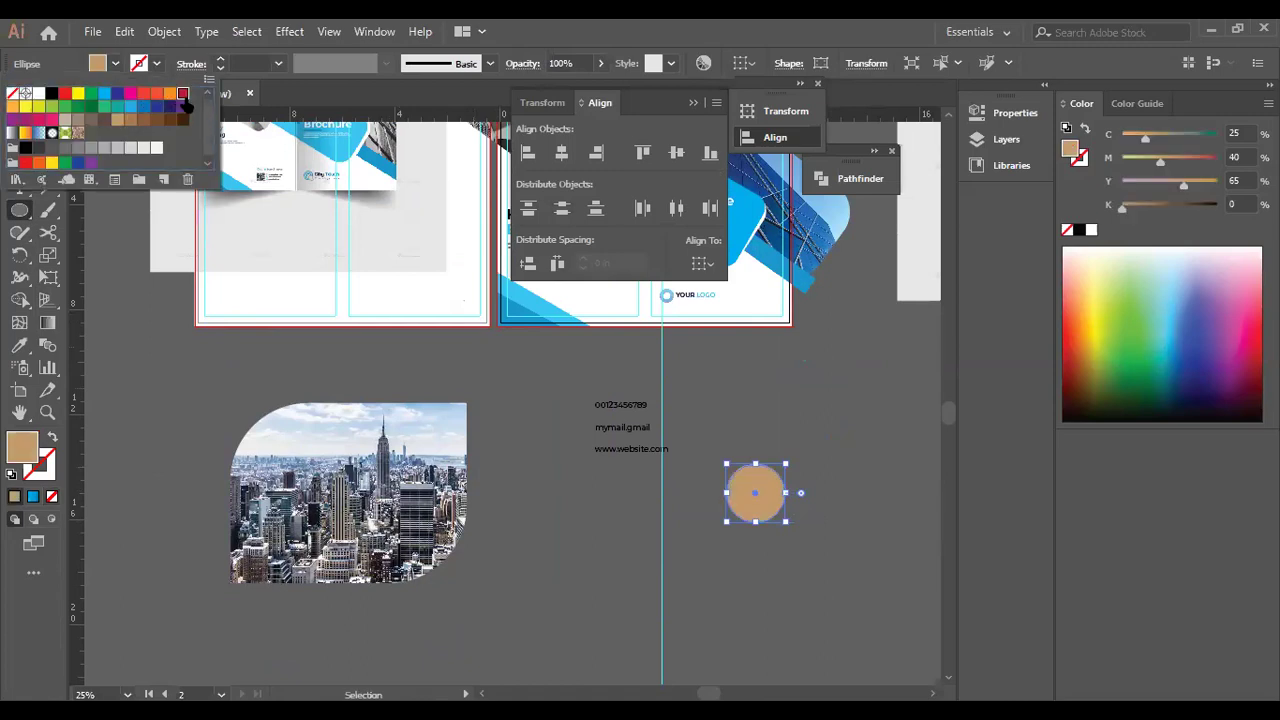
left_click(184, 99)
left_click(170, 93)
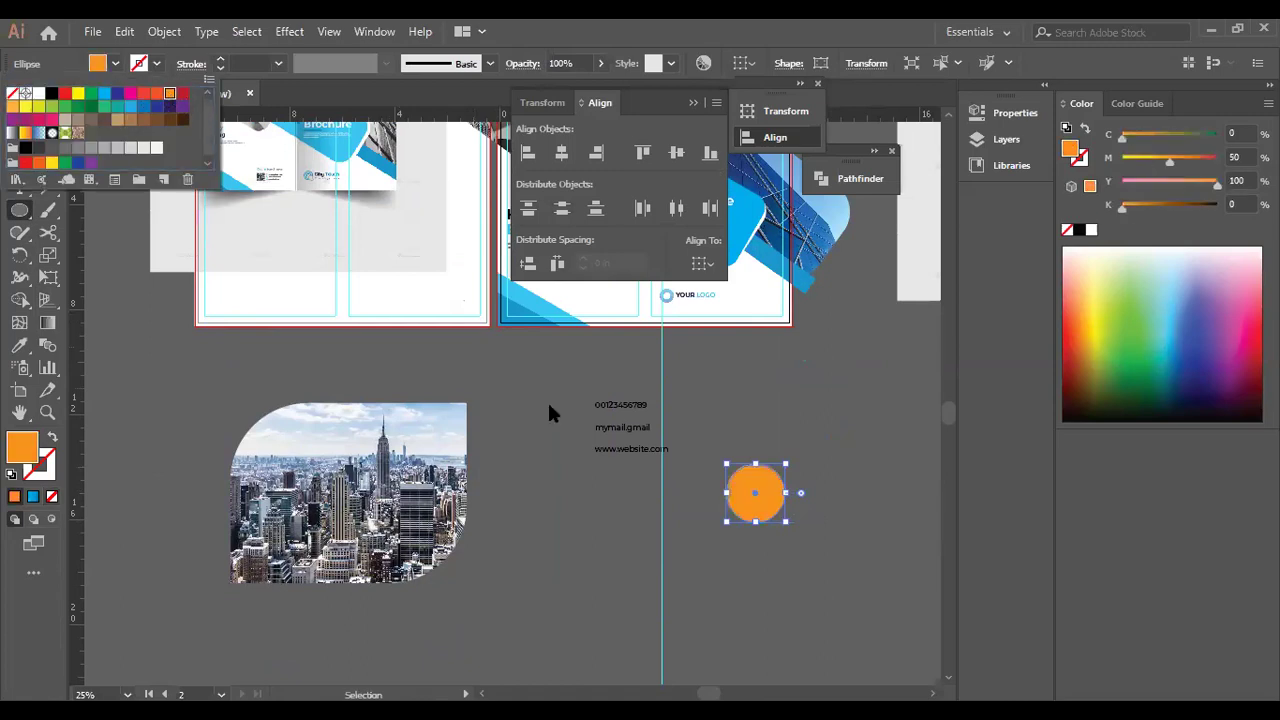
key("Escape")
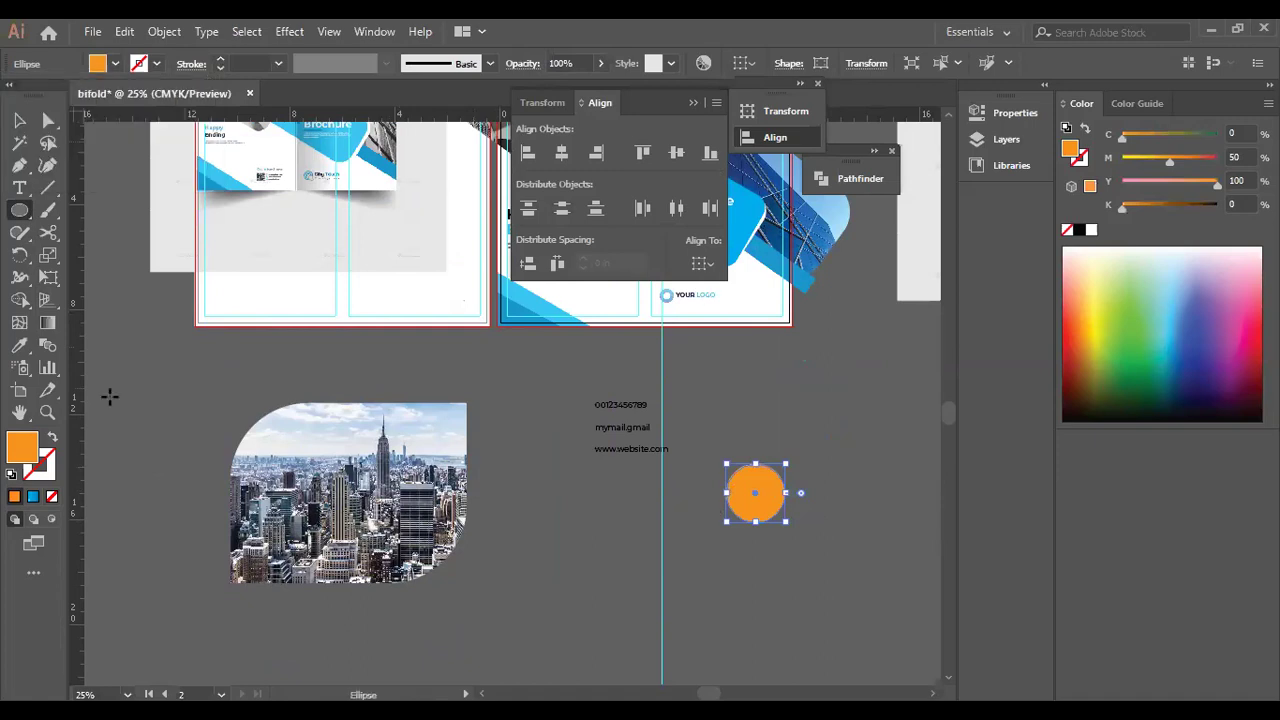
Draw a tall, narrow orange rectangle just below the small circle.
left_click_drag(110, 397, 32, 230)
left_click(19, 120)
left_click(20, 229)
left_click(20, 213)
left_click_drag(22, 222, 100, 209)
left_click_drag(838, 546, 876, 682)
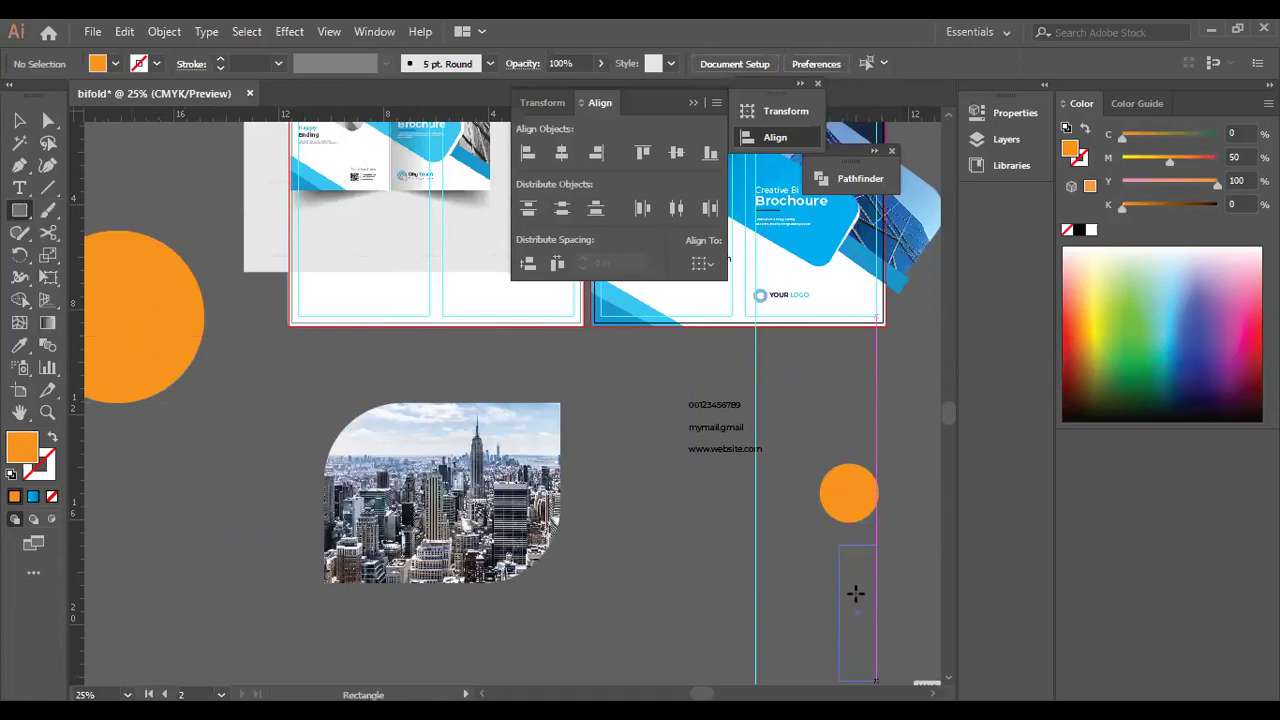
scroll(783, 531, "down", 3)
left_click_drag(789, 470, 892, 394)
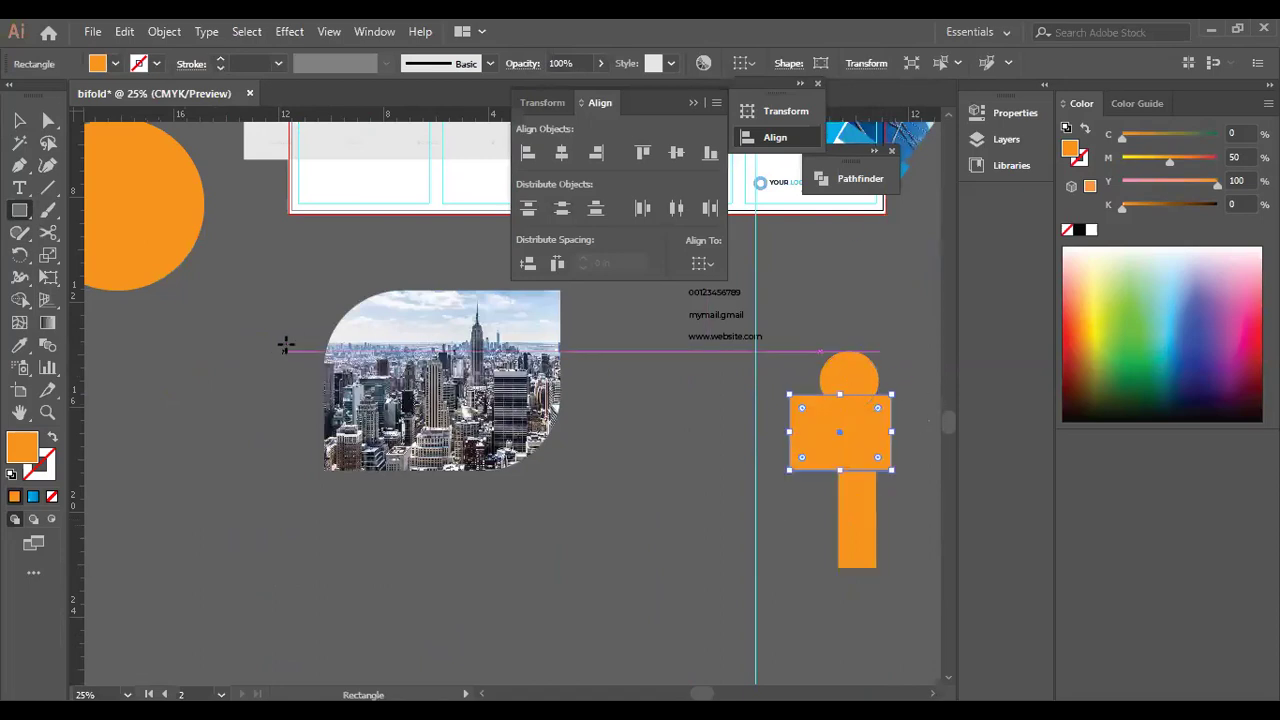
key("ctrl+z")
Move the tall rectangle up so it sits centred directly beneath the small circle.
left_click(17, 121)
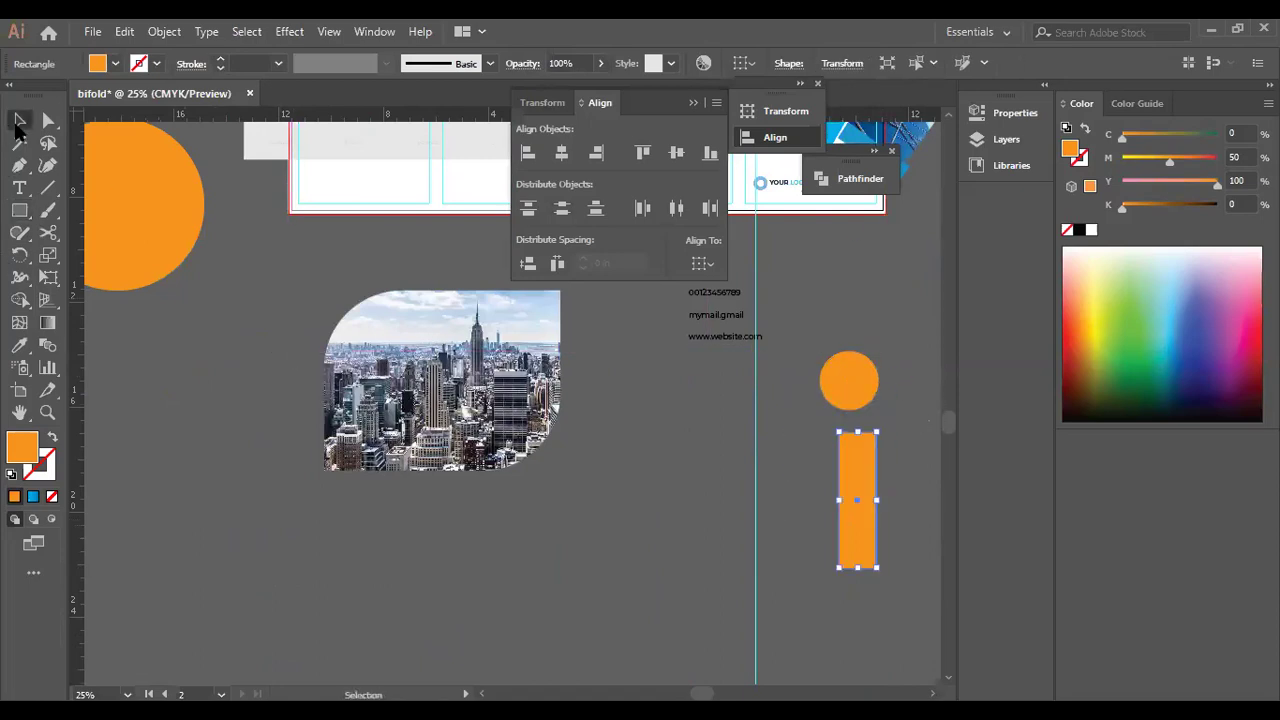
left_click_drag(855, 522, 846, 494)
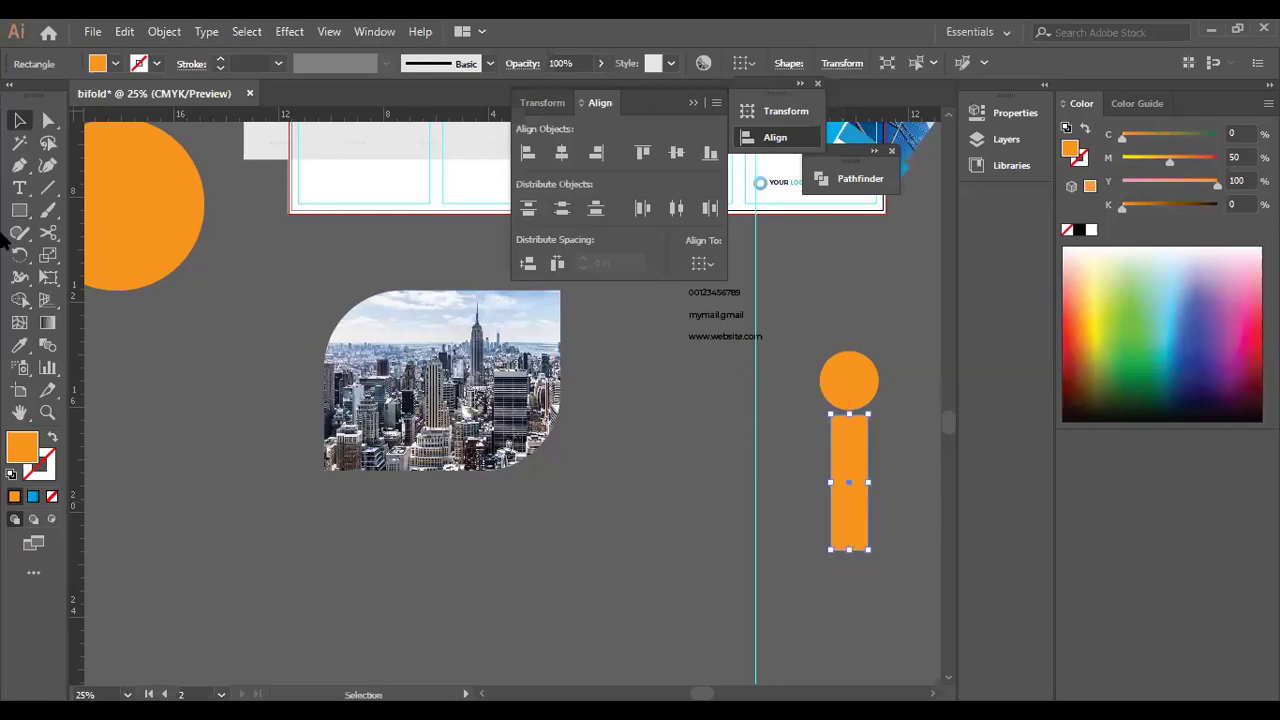
Try to reshape the rectangle's lower-right corner with the Anchor Point tool, and undo the change.
left_click(19, 166)
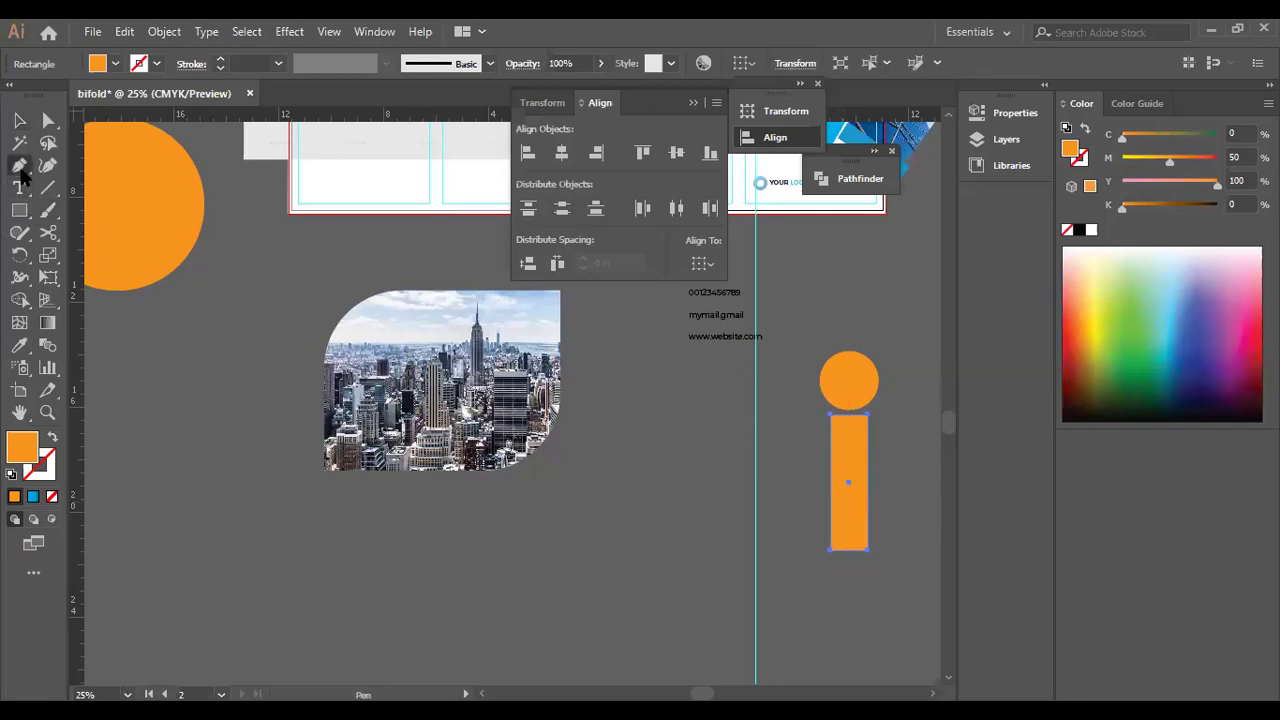
left_click_drag(22, 176, 124, 231)
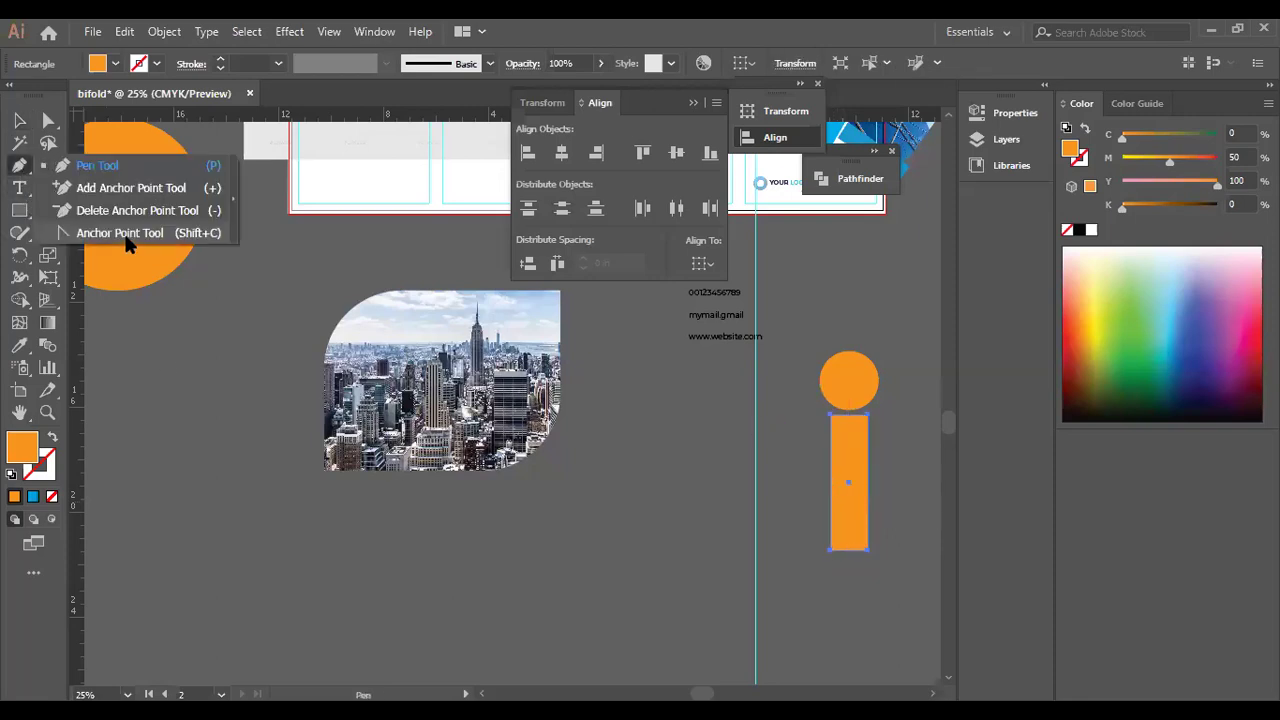
left_click(867, 550)
left_click_drag(860, 543, 861, 553)
key("ctrl+z")
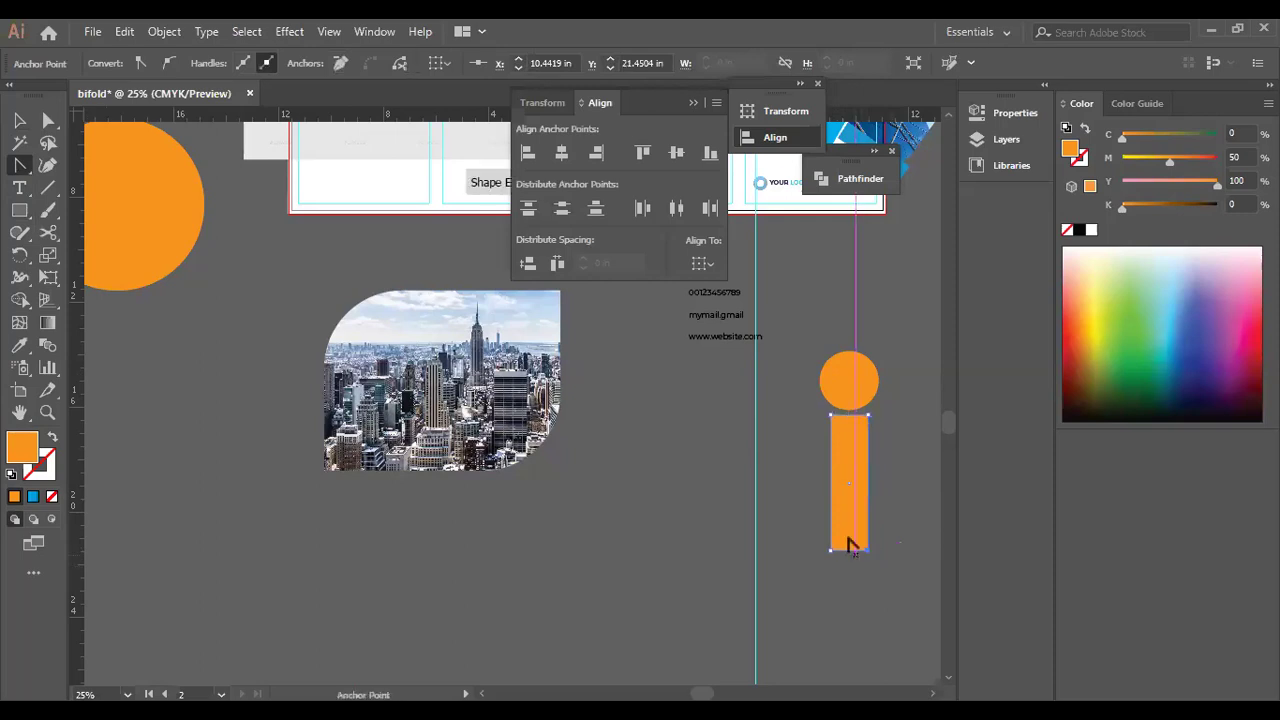
Try to add an anchor point to the tall rectangle, first at its left edge.
left_click_drag(20, 167, 69, 193)
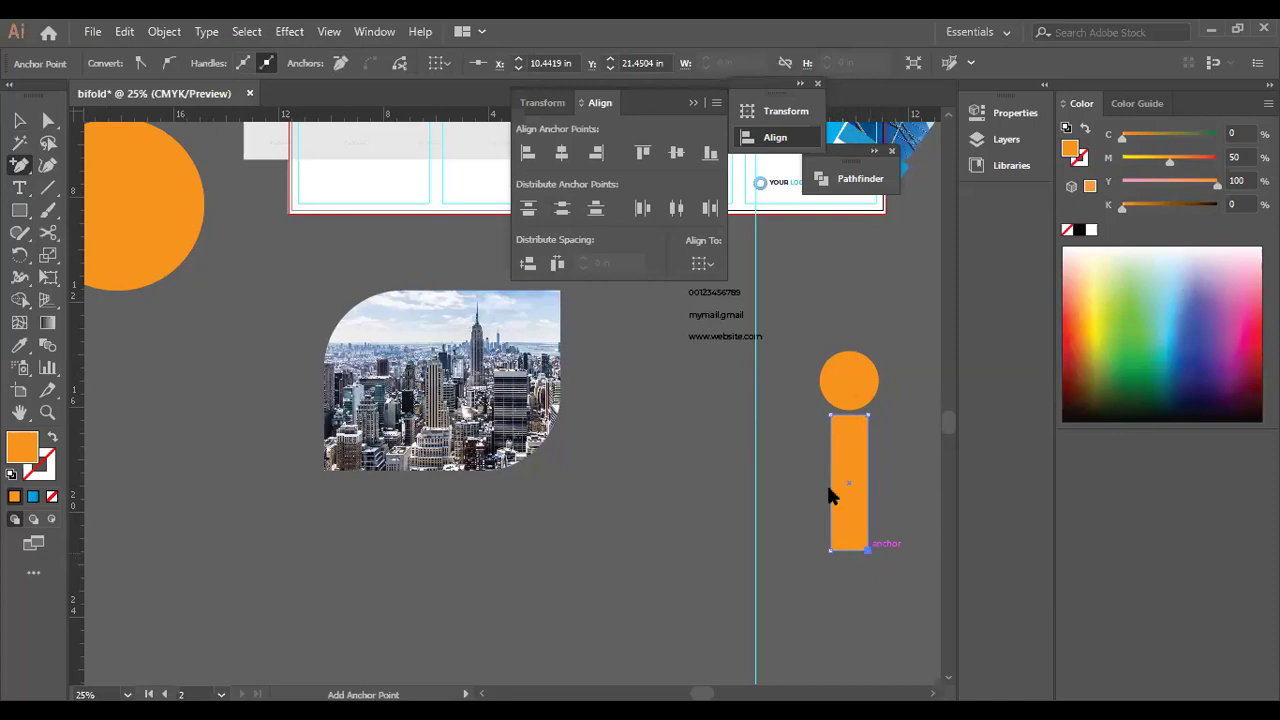
left_click(828, 496)
left_click(789, 392)
left_click(851, 488)
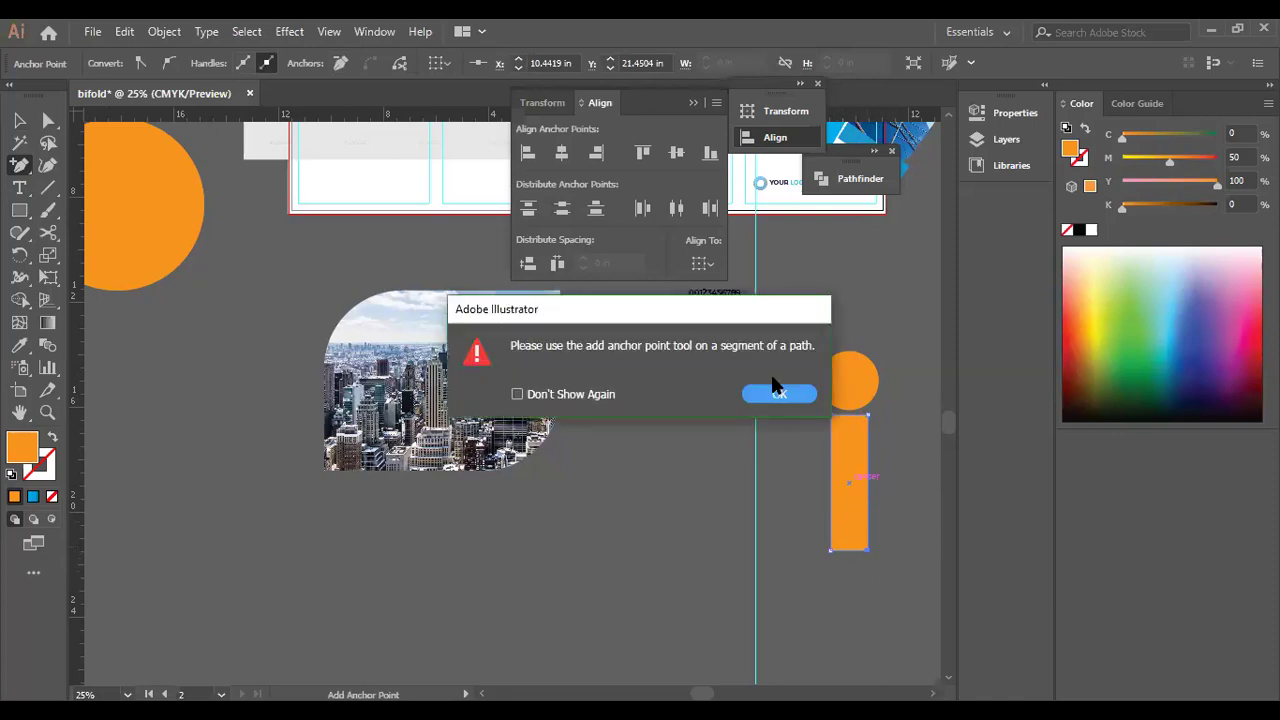
left_click(775, 395)
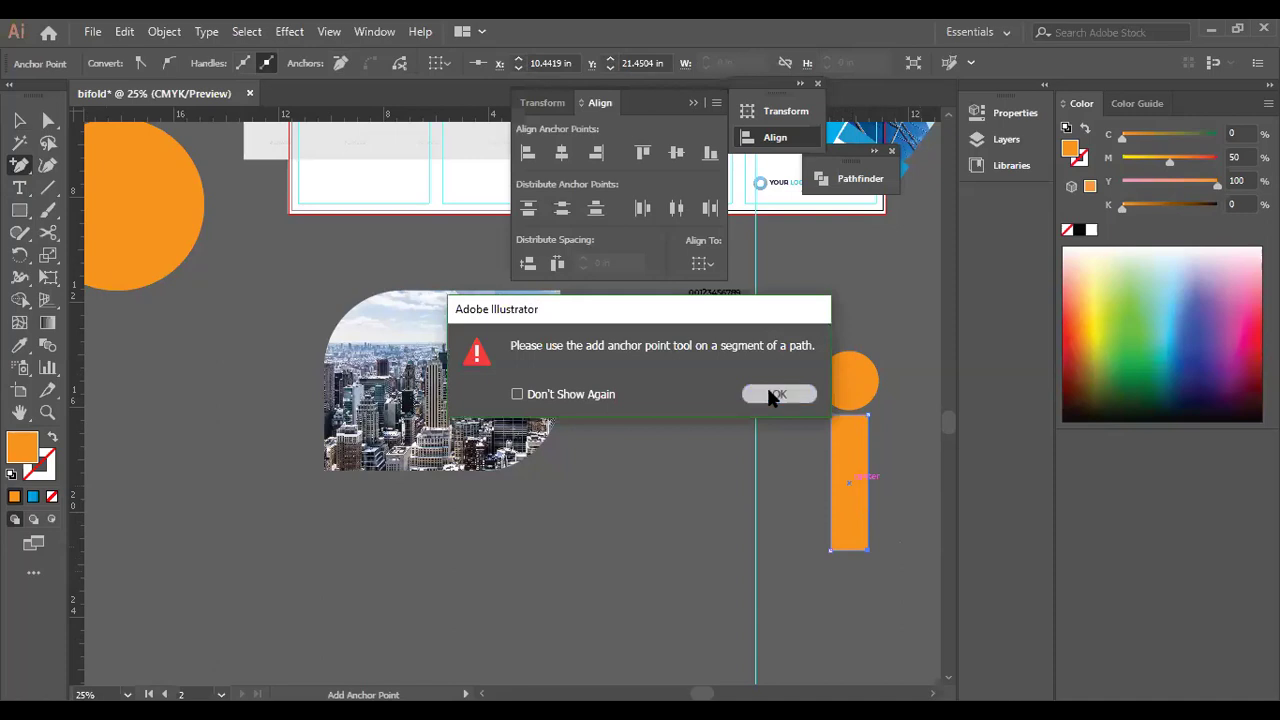
Delete the rectangle's lower-right anchor point to turn it into a narrow downward-pointing triangle, and deselect it.
left_click(33, 167)
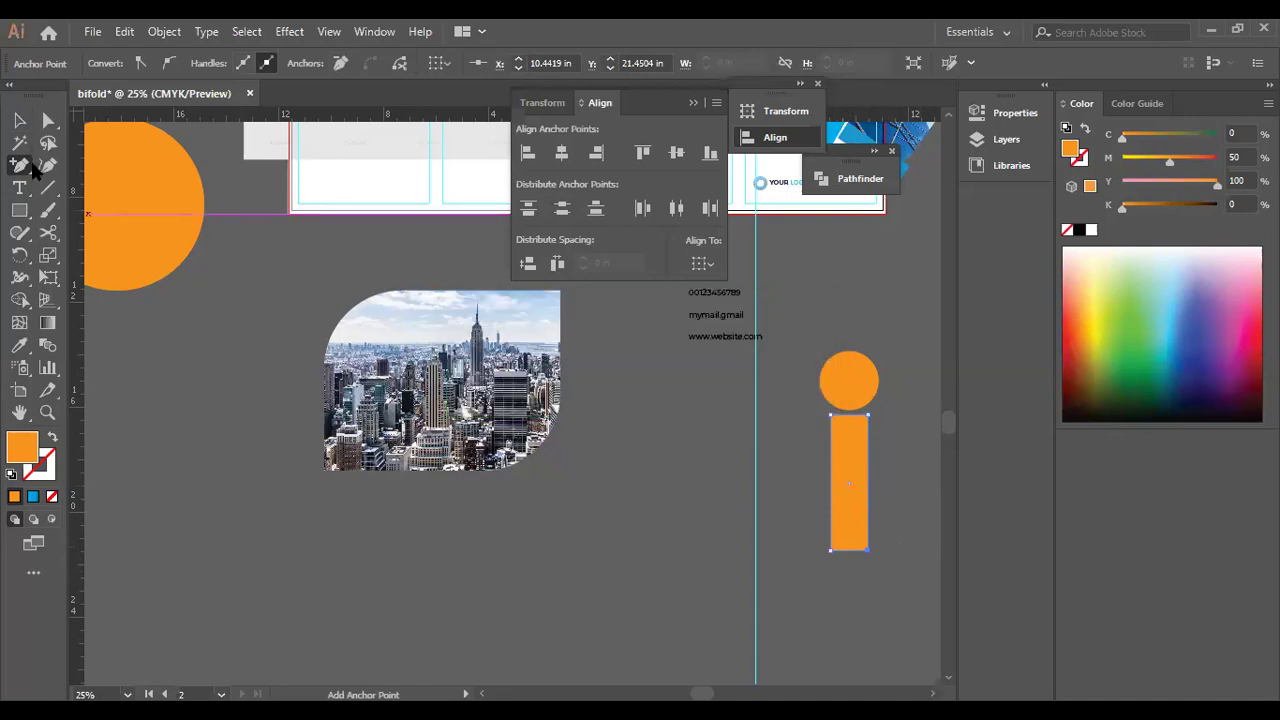
left_click(112, 212)
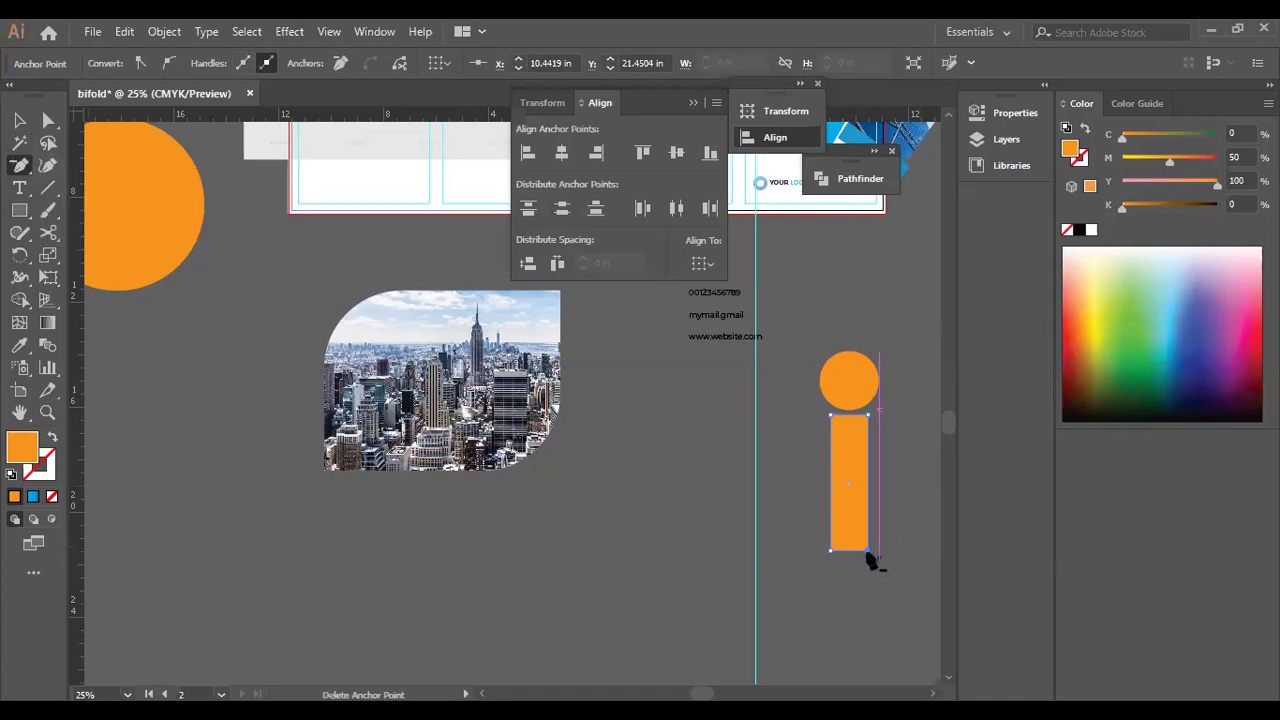
left_click(868, 549)
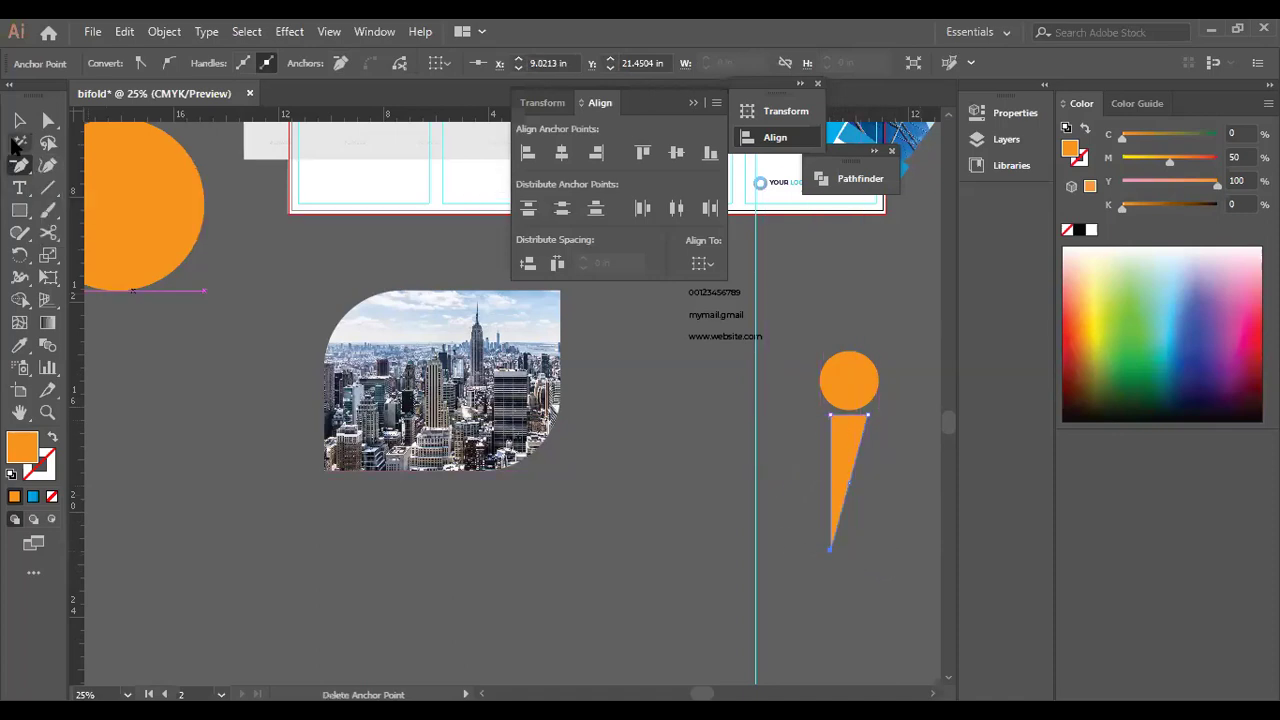
left_click(20, 121)
left_click(904, 529)
left_click_drag(808, 348, 889, 520)
left_click(809, 543)
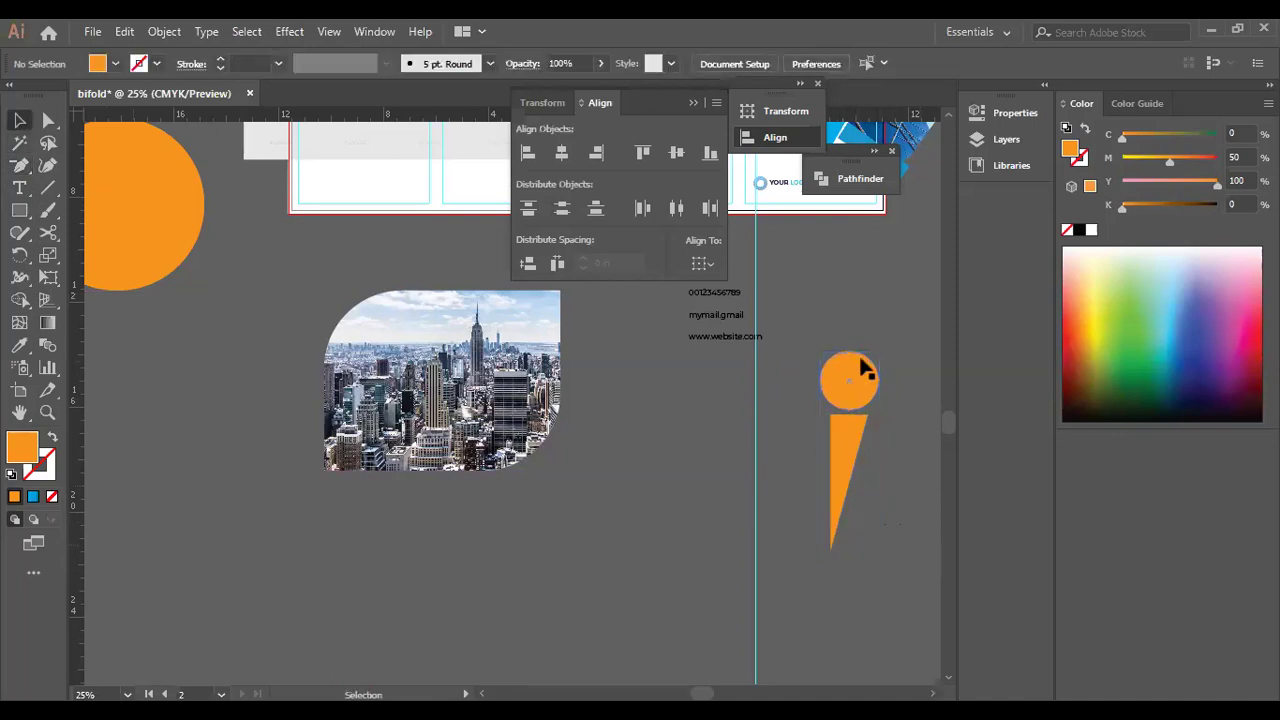
Shrink the small circle to the triangle's width and position it overlapping the triangle's top edge.
left_click(855, 370)
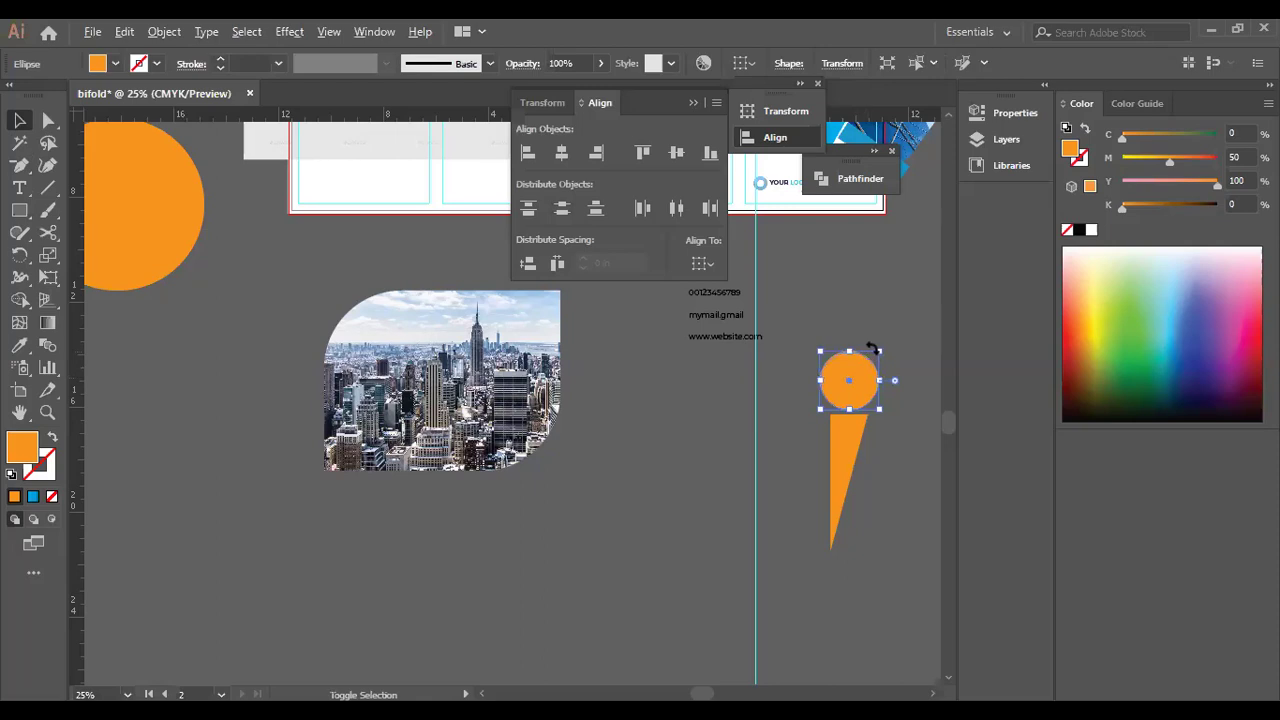
left_click_drag(877, 350, 868, 388)
left_click(880, 492)
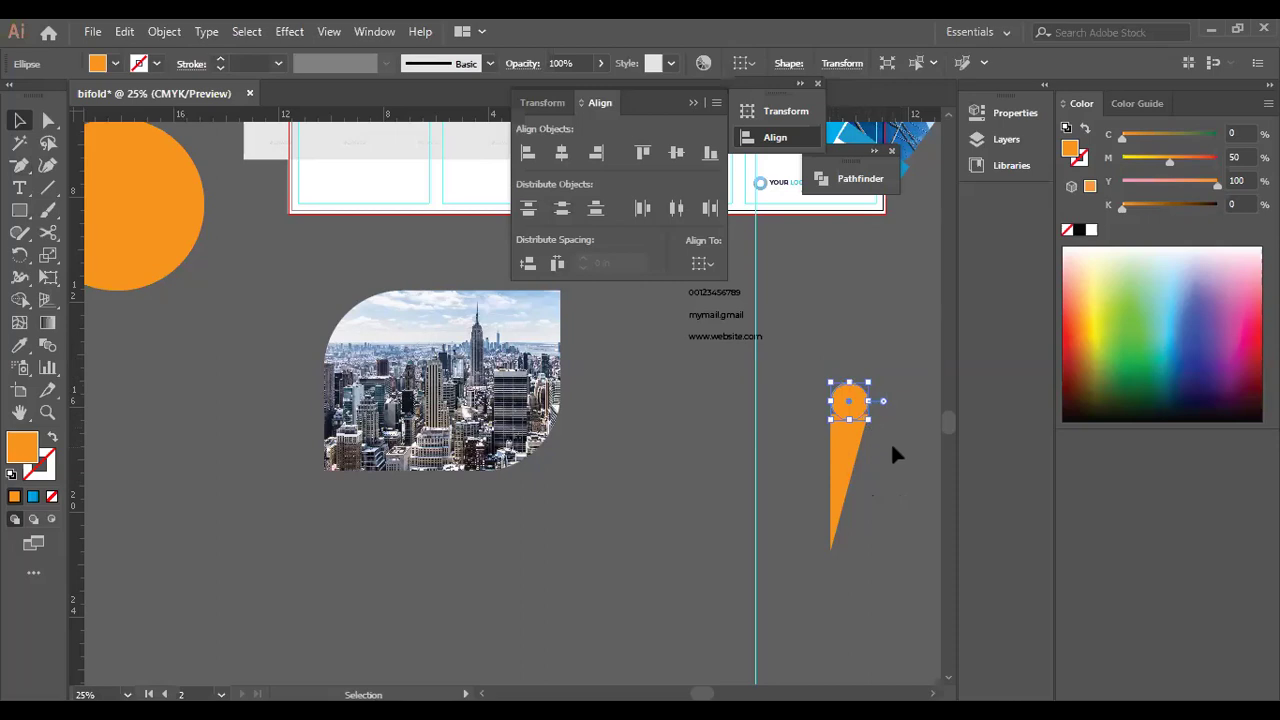
left_click(891, 446)
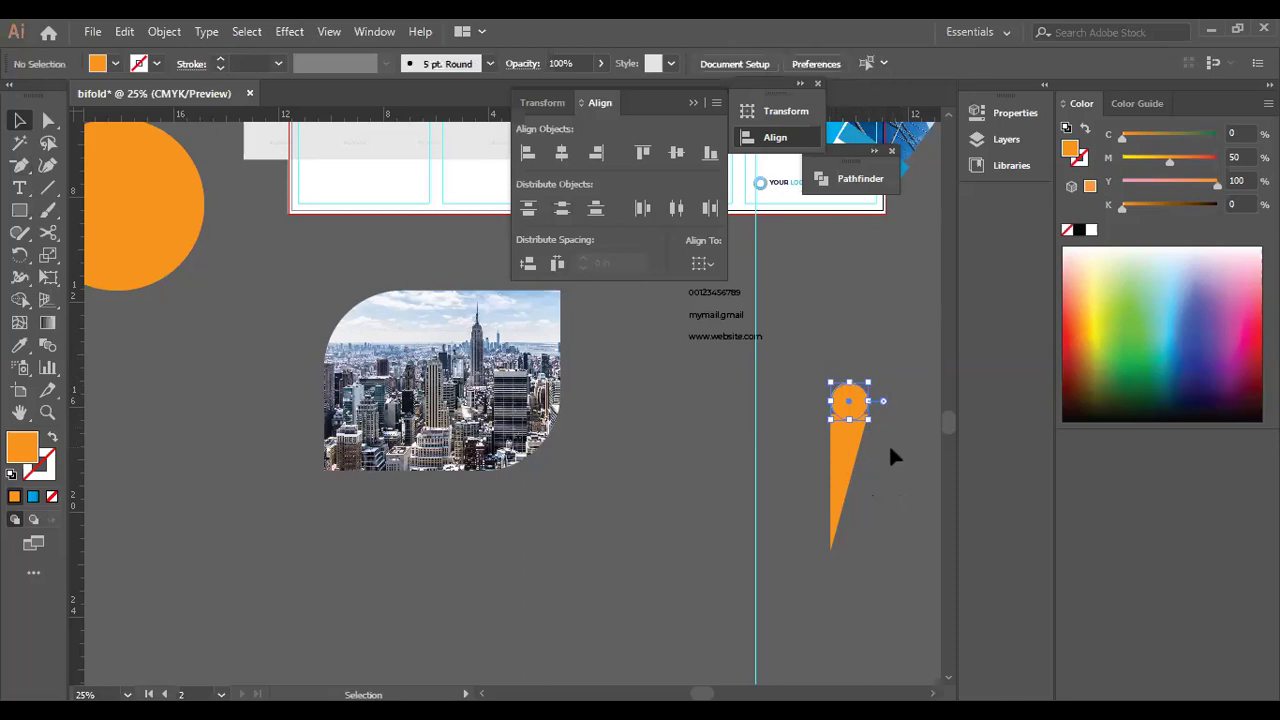
Select the small circle together with the narrow triangle and open the Pathfinder options.
left_click(851, 396)
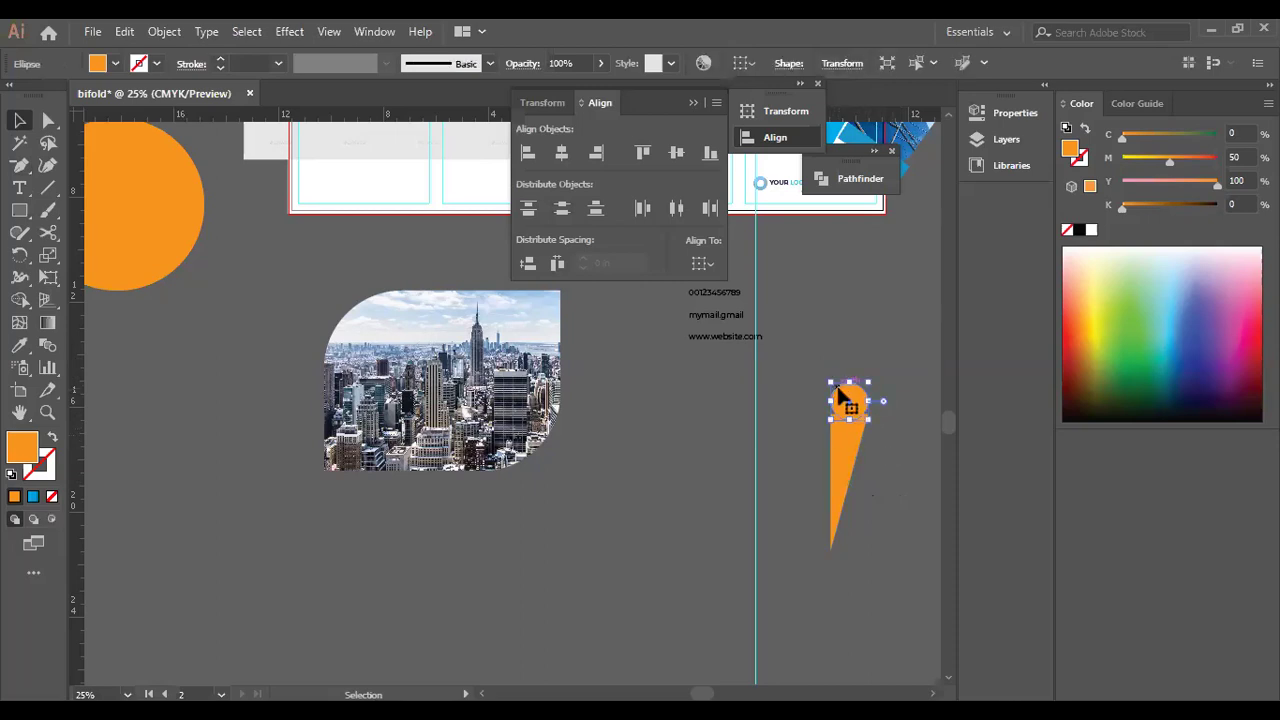
left_click_drag(828, 424, 890, 517)
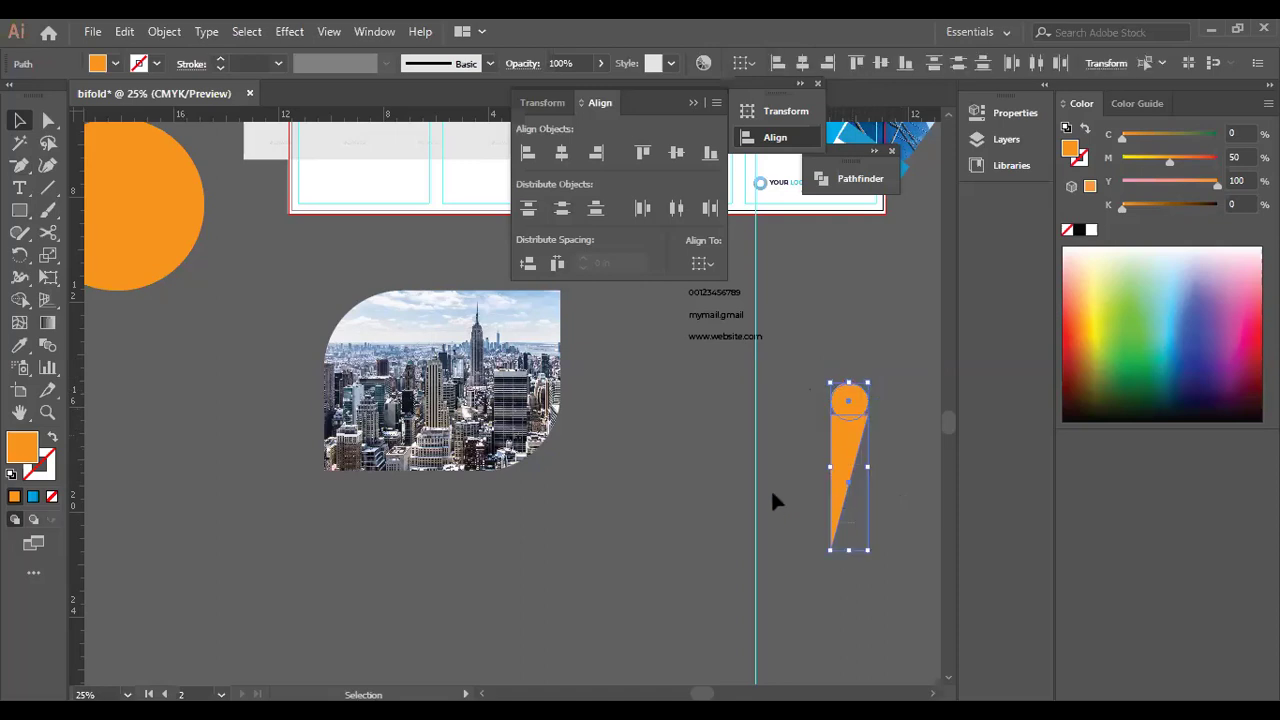
left_click(771, 492)
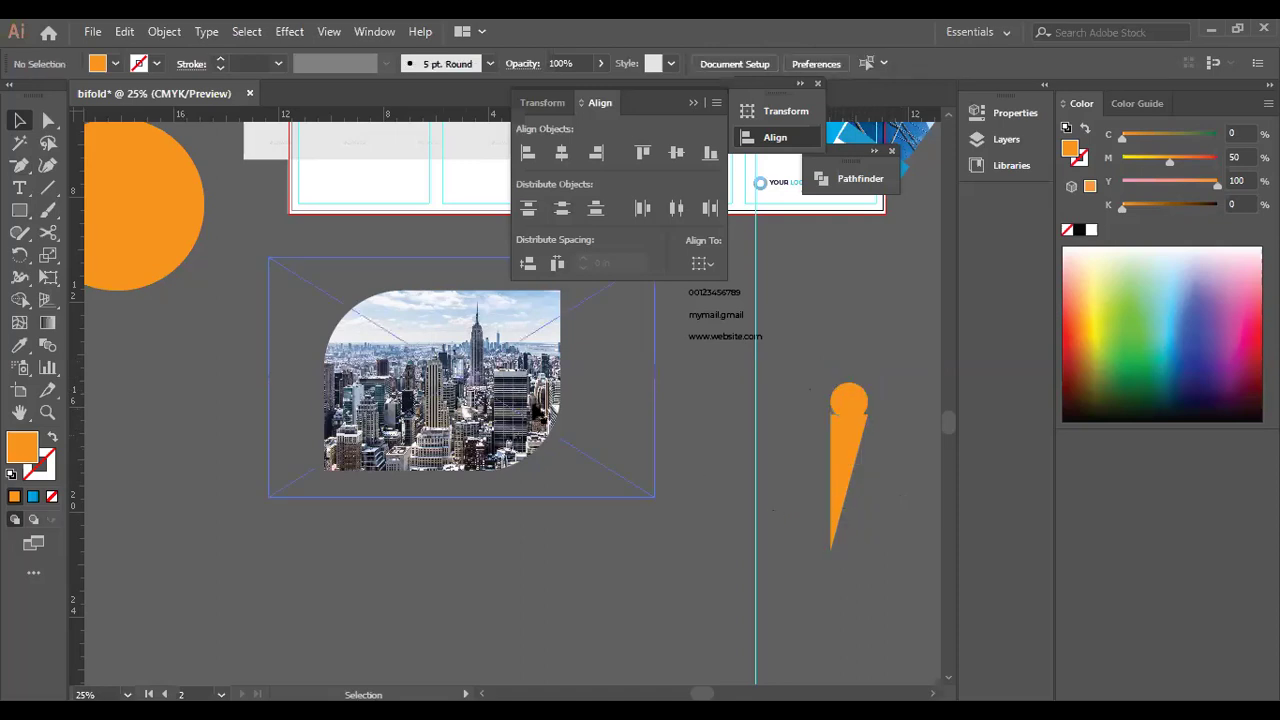
left_click(837, 402)
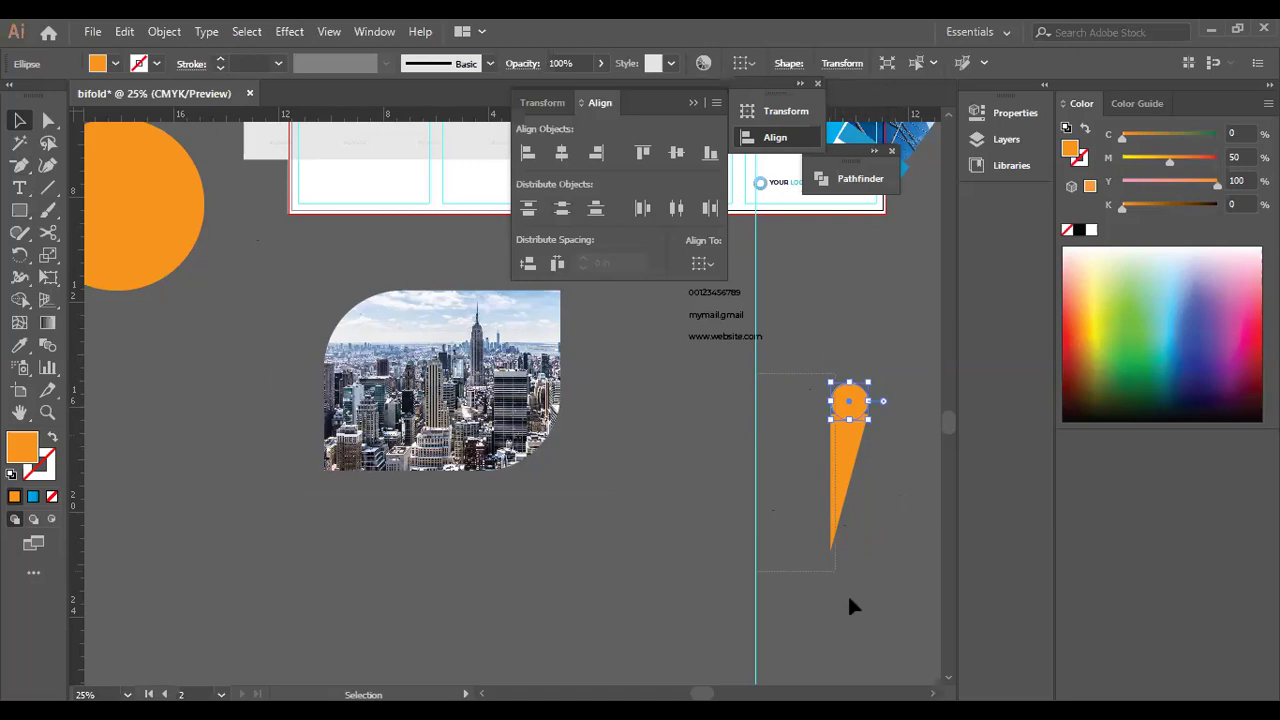
left_click(840, 470, "shift")
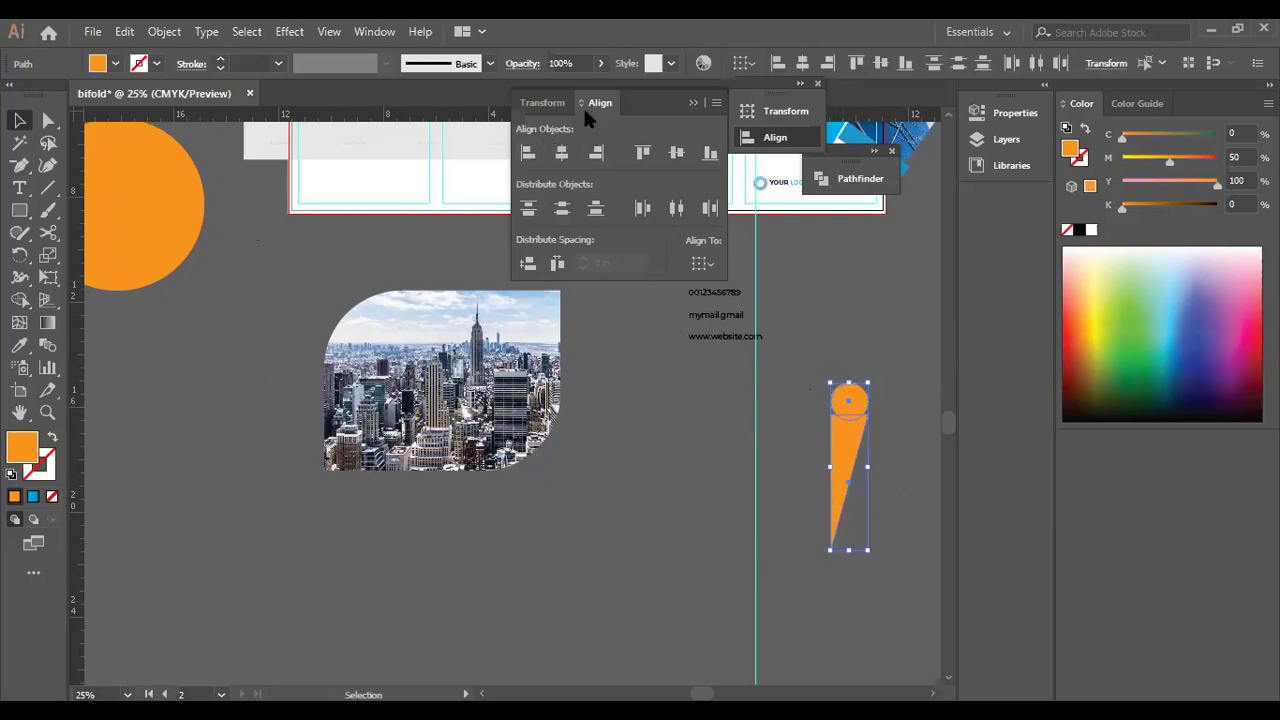
left_click(372, 32)
left_click(492, 522)
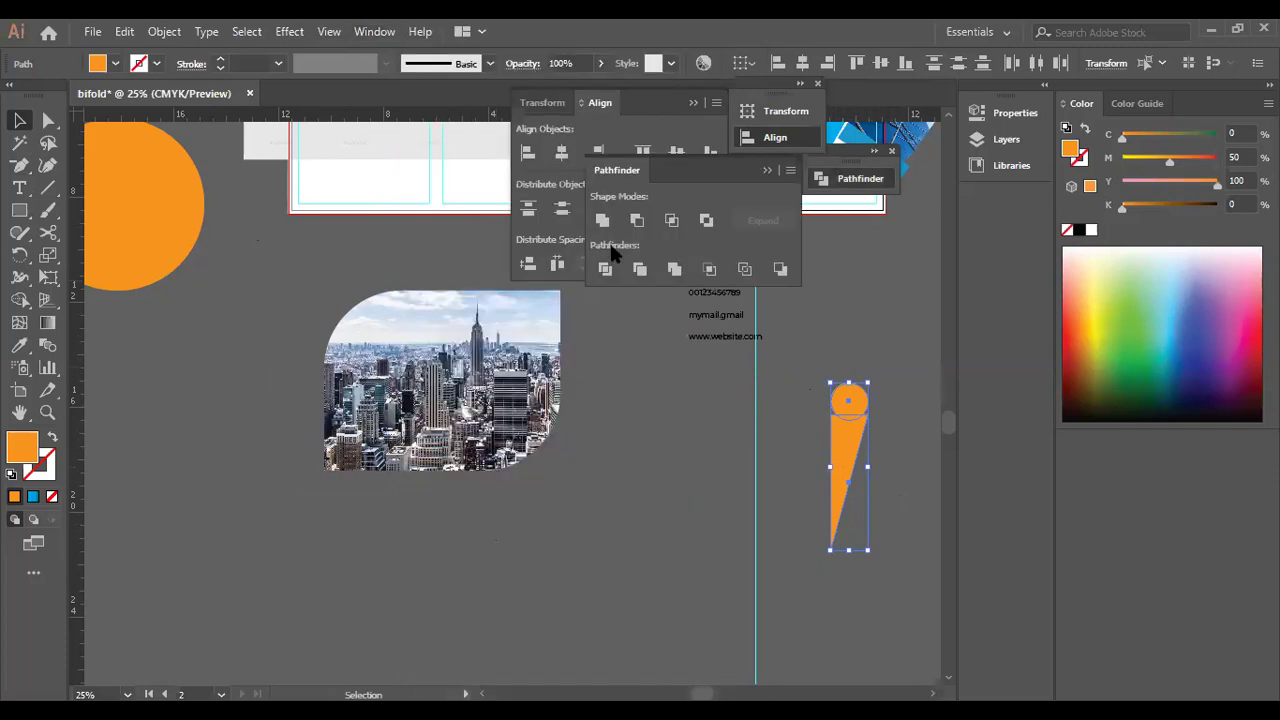
Try the Minus Front operation on the circle and triangle, and undo it.
left_click(636, 221)
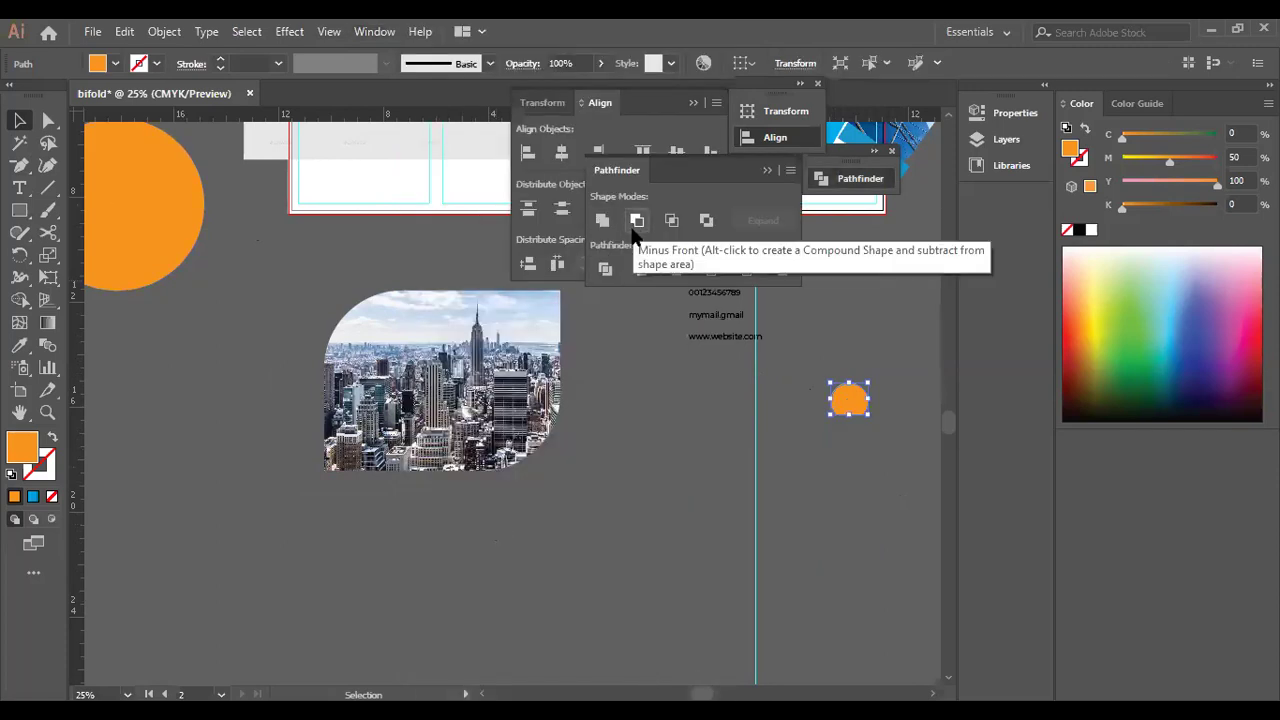
key("ctrl+z")
Try dividing the overlapping circle and triangle with Pathfinder, ungrouping the result and pulling the pieces apart.
left_click(605, 270)
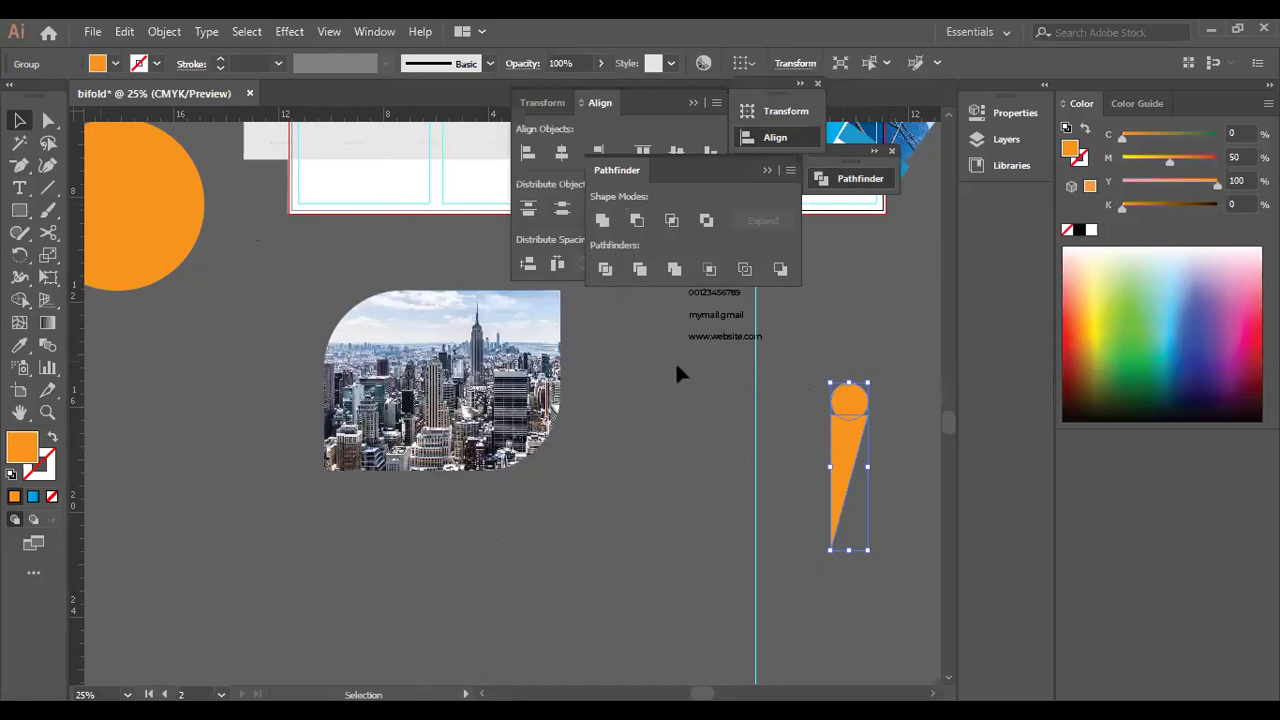
left_click_drag(845, 418, 792, 423)
right_click(797, 423)
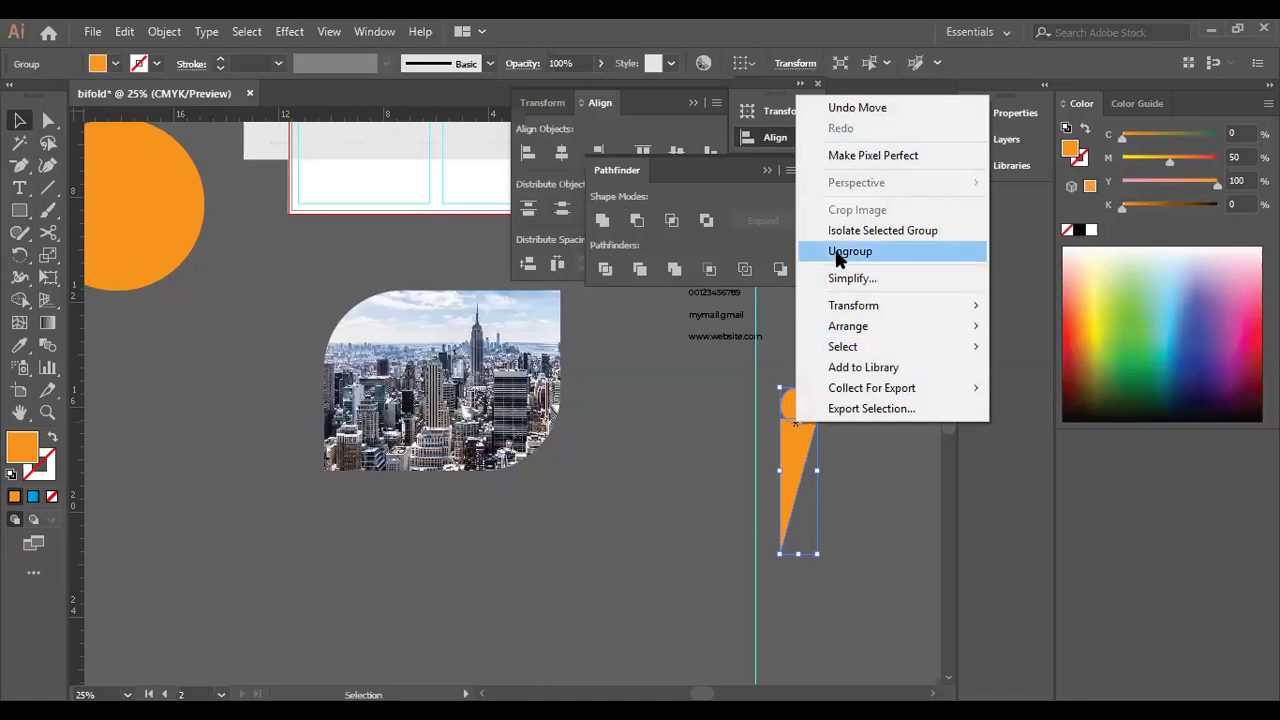
left_click(849, 252)
left_click(751, 423)
left_click_drag(803, 429, 728, 395)
left_click_drag(802, 449, 832, 428)
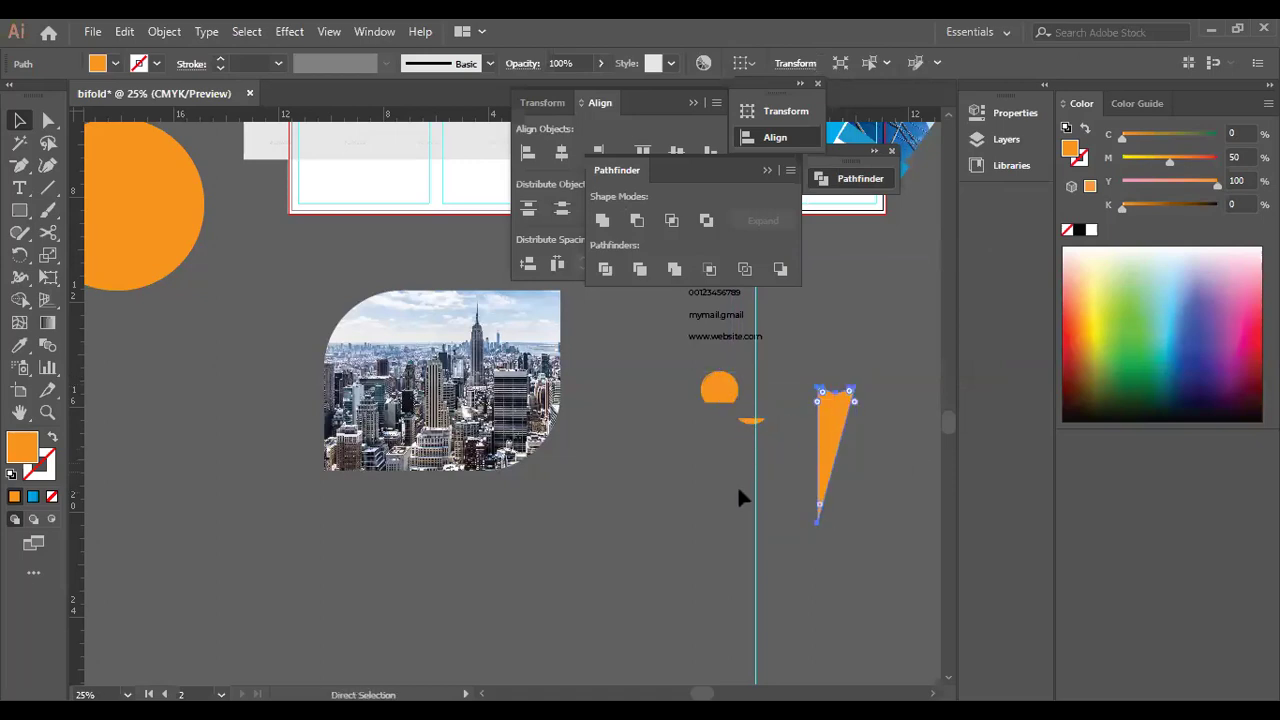
Undo the separation, ungrouping and division of the circle and triangle pieces.
key("ctrl+z")
key("ctrl+z")
key("ctrl+z")
key("v")
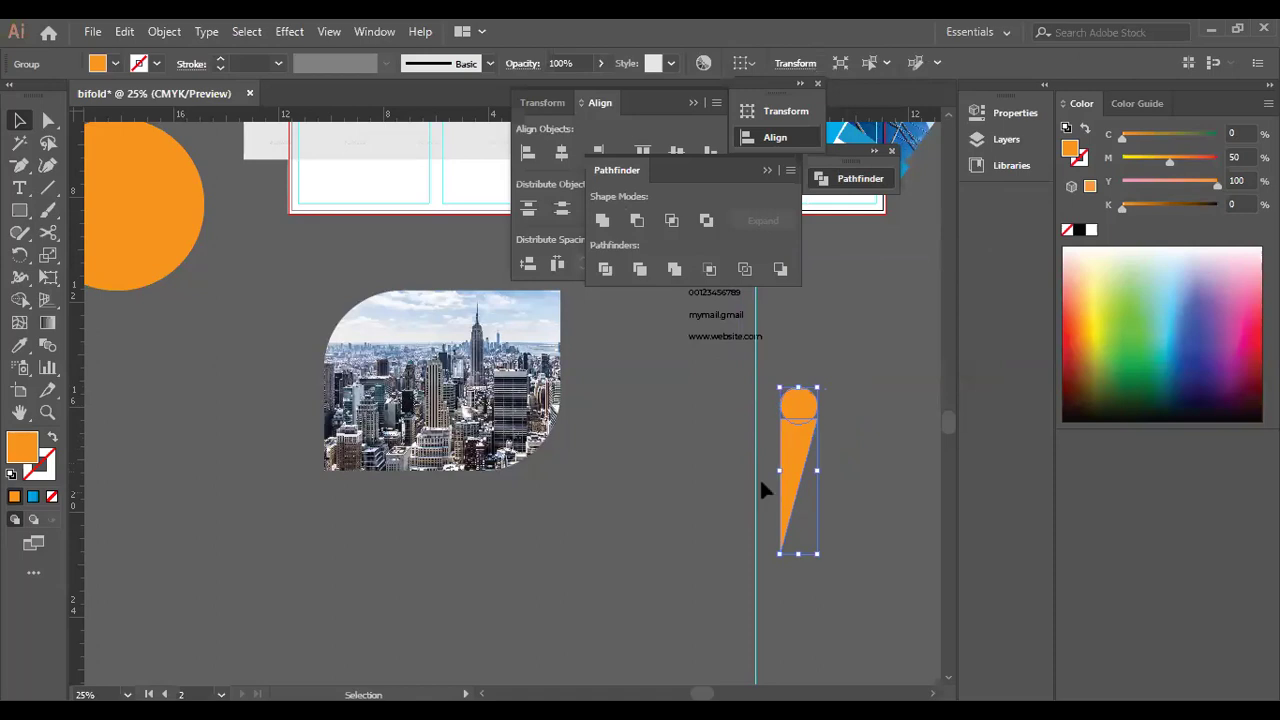
left_click(845, 417)
left_click(807, 405)
key("ctrl+z")
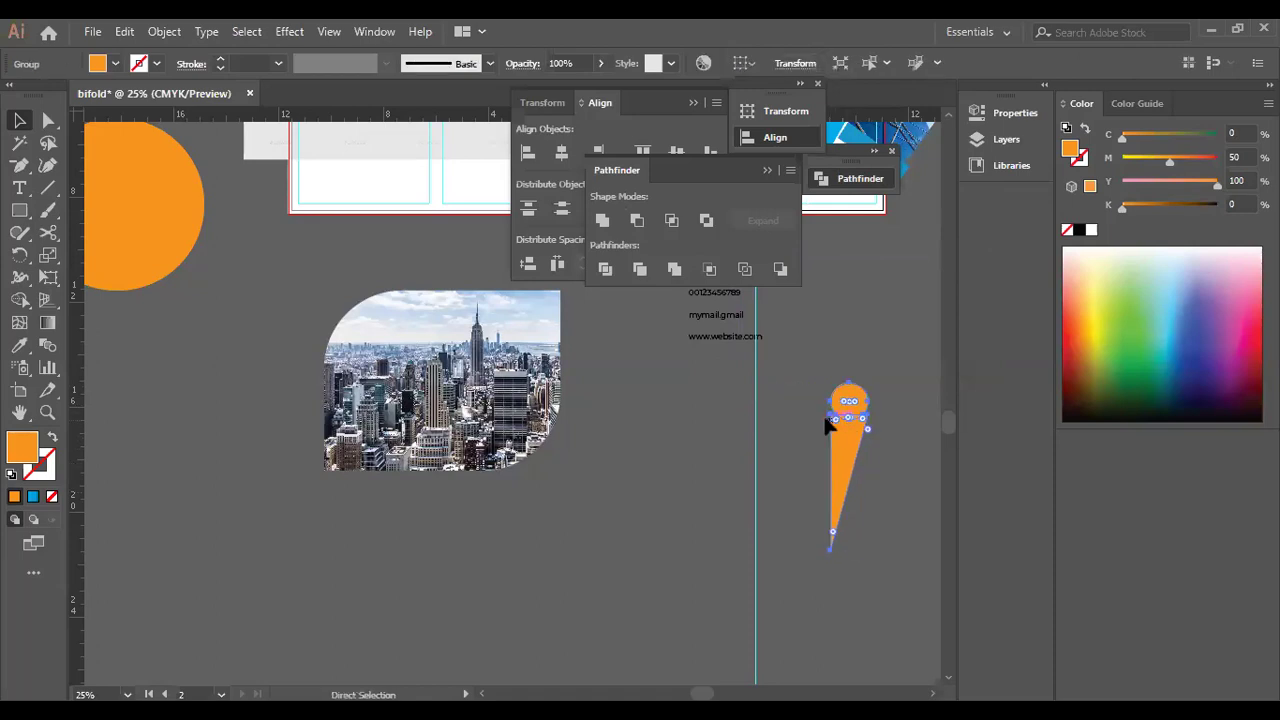
Enlarge the small circle slightly beyond the triangle's width and divide the two overlapping shapes with Pathfinder.
left_click(824, 430)
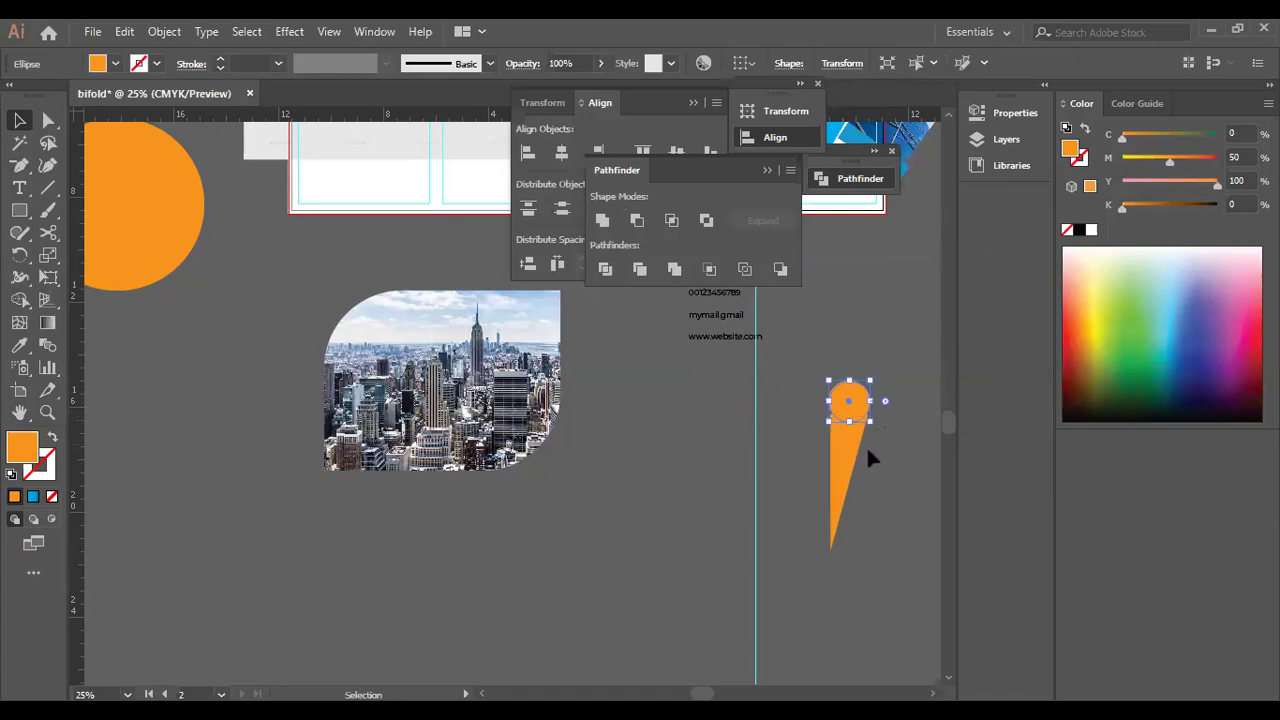
left_click_drag(870, 421, 874, 428)
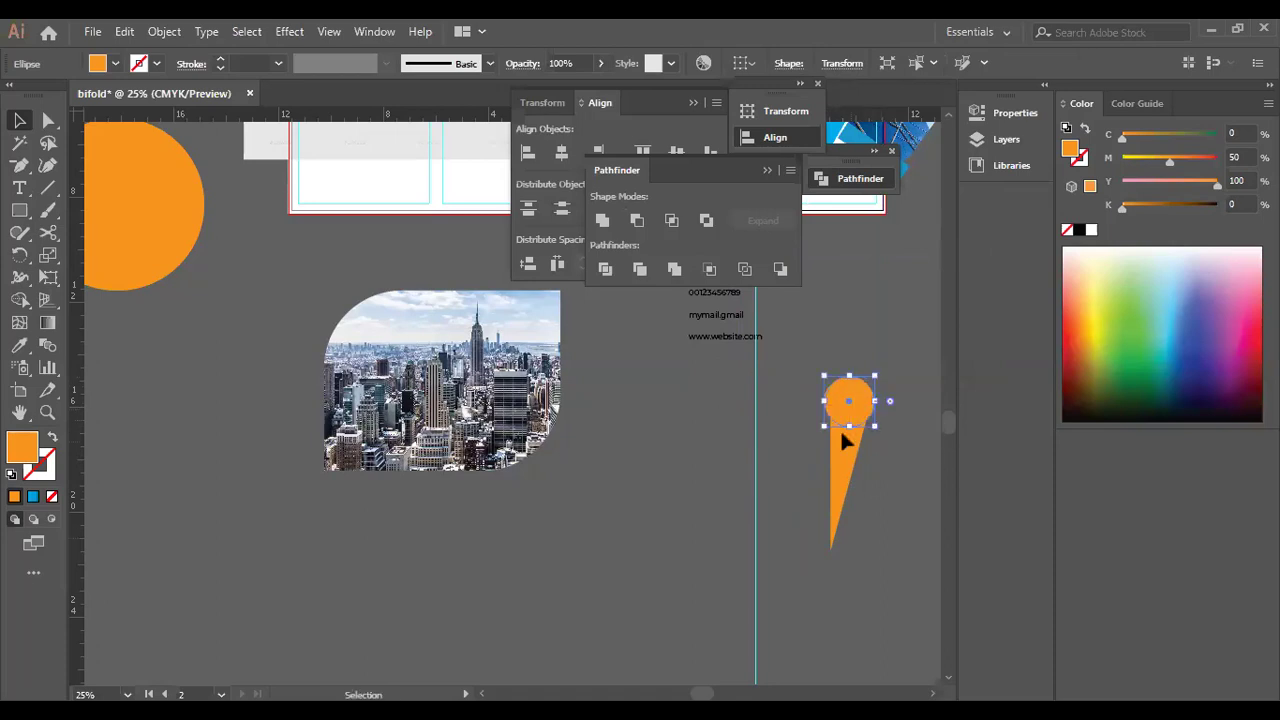
left_click(843, 440, "shift")
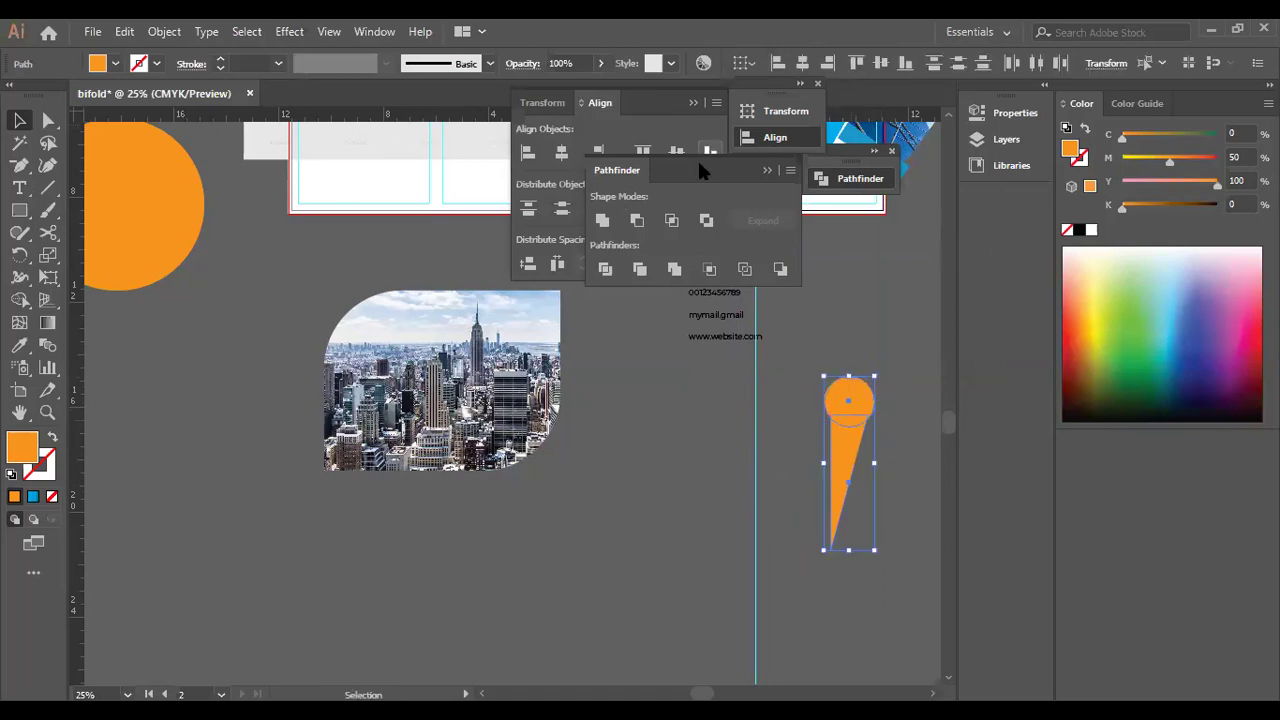
left_click(604, 269)
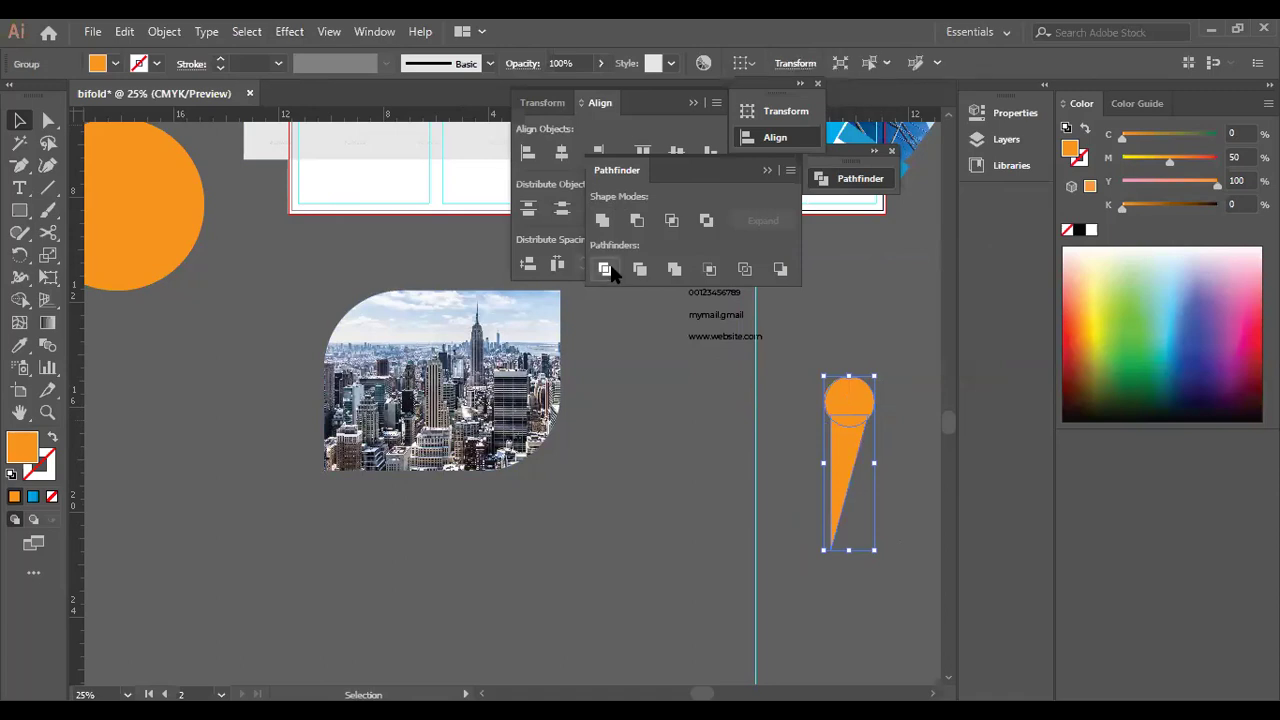
Ungroup the divided shapes and move the circle pieces away, leaving the triangle with a concave top.
right_click(849, 392)
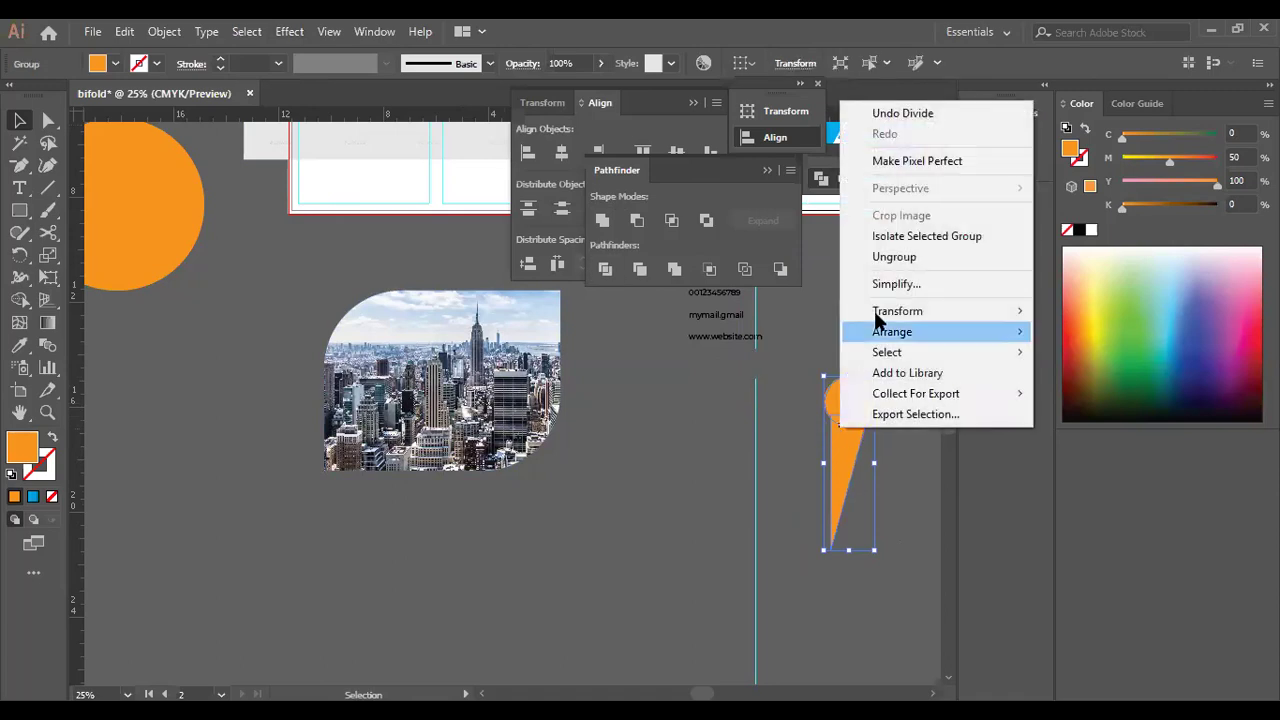
left_click(893, 257)
left_click(752, 400)
left_click_drag(842, 404, 752, 410)
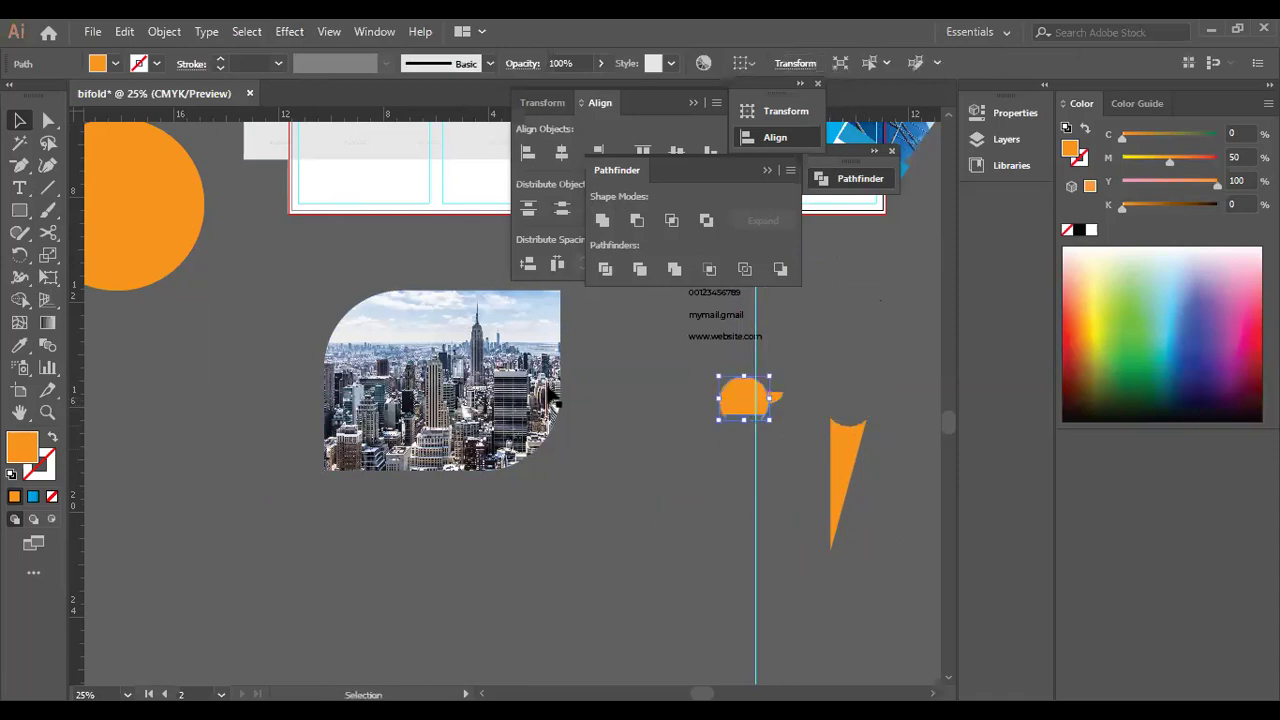
Shrink the large orange circle to the triangle's width and place it just above the triangle's concave top.
left_click(18, 211)
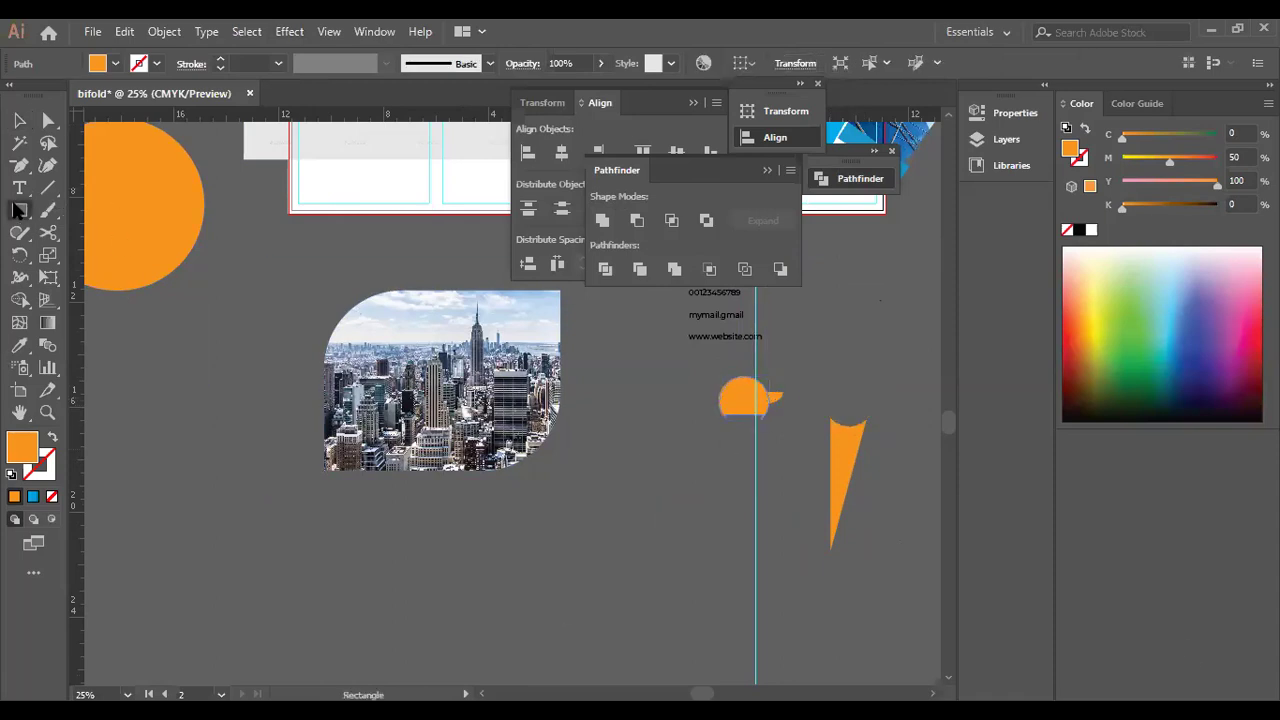
right_click(18, 211)
left_click(20, 120)
left_click_drag(94, 214, 171, 278)
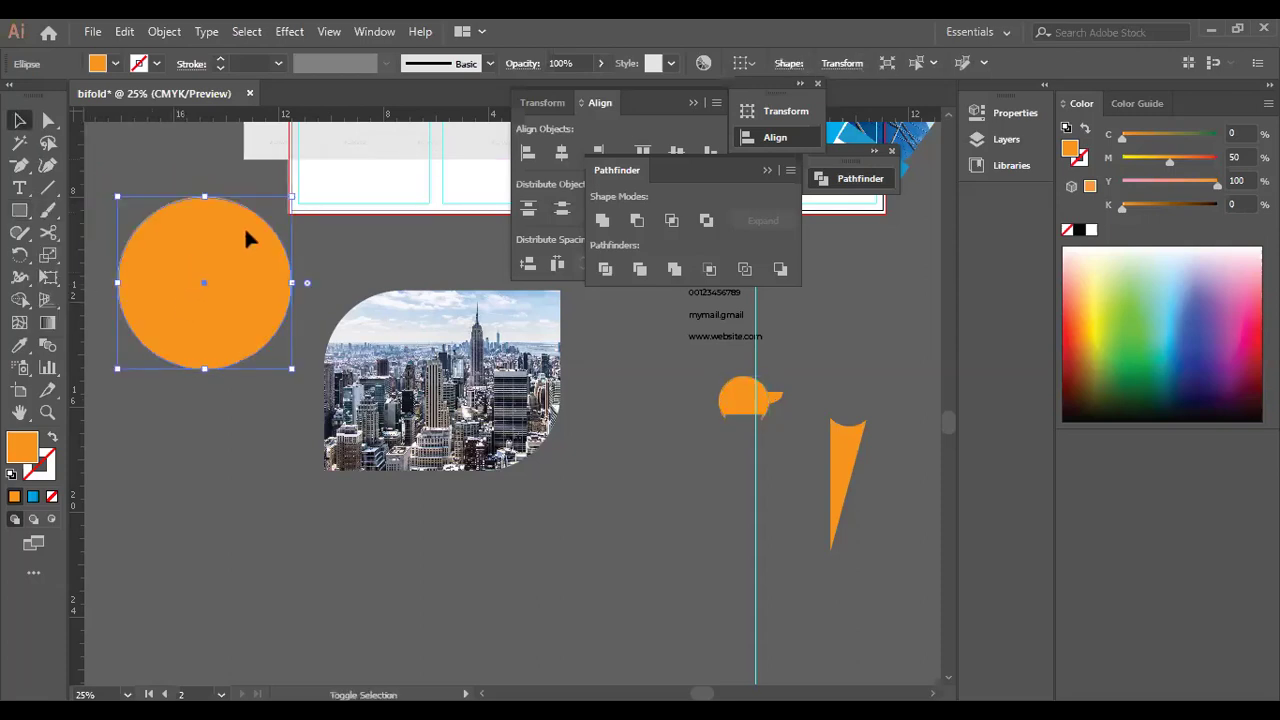
left_click_drag(291, 198, 850, 403)
left_click(767, 464)
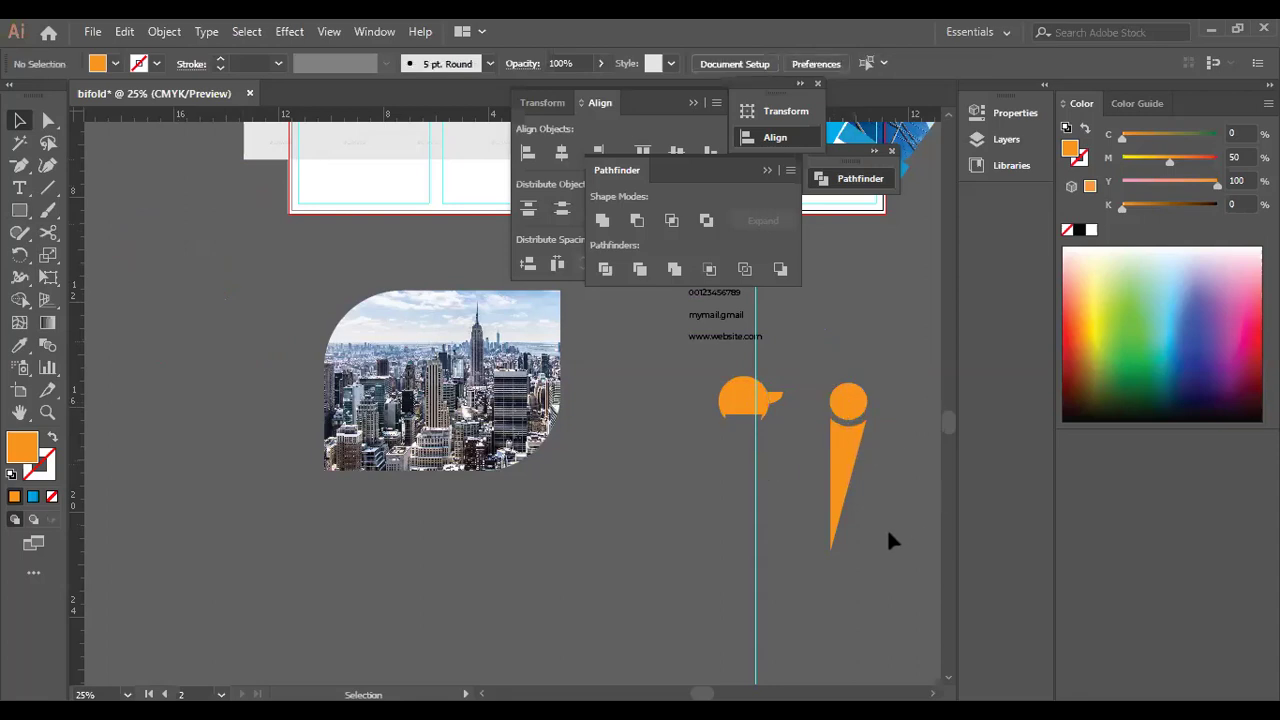
Scale down the circle and triangle together and unite them with Pathfinder, placing the result beyond the photo's lower-right corner.
left_click(847, 416)
left_click_drag(847, 402, 607, 506)
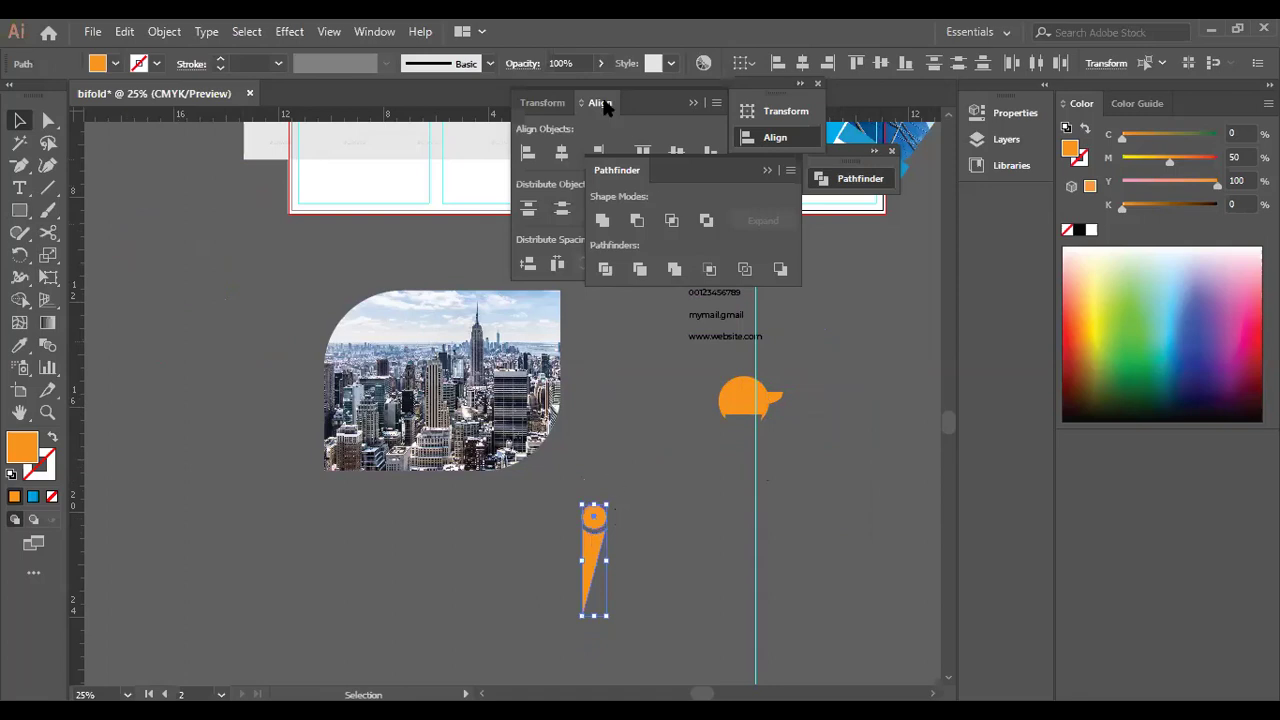
left_click(606, 221)
left_click(645, 443)
left_click_drag(597, 541, 664, 486)
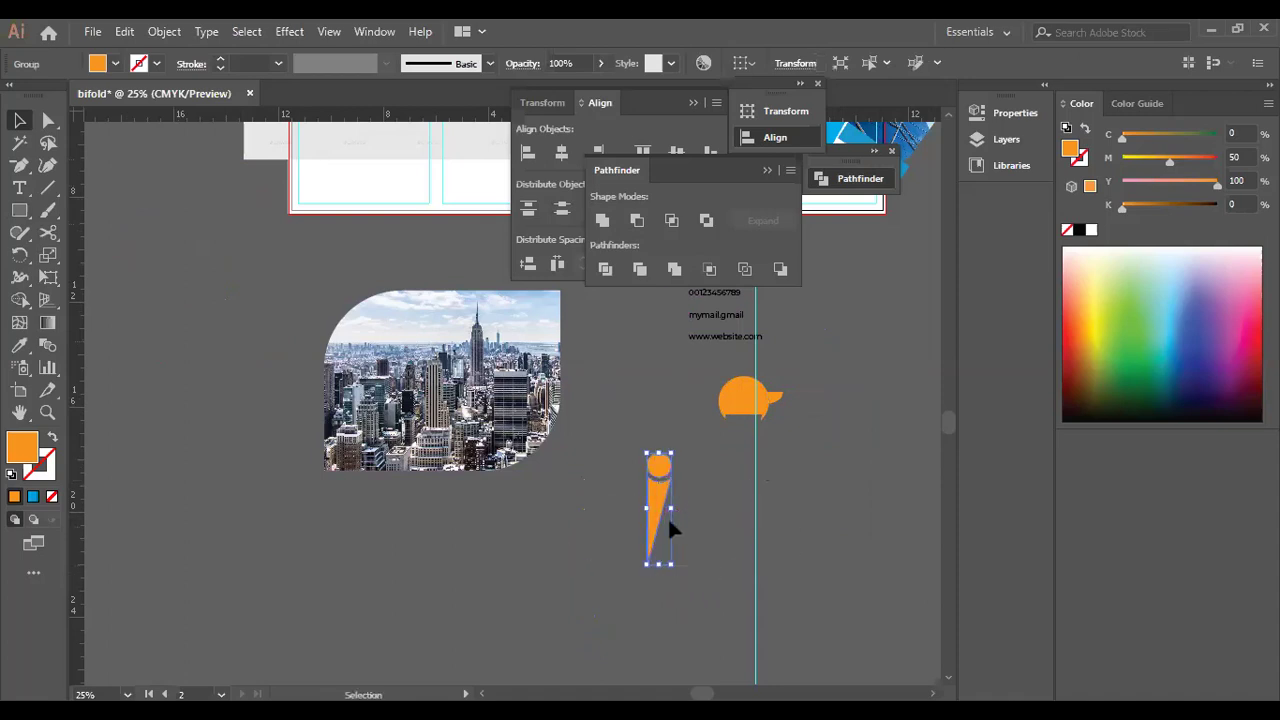
Make a rotated copy of the united icon at 360° around a point just below its tip, with preview on.
scroll(634, 503, "down", 3)
left_click(18, 257)
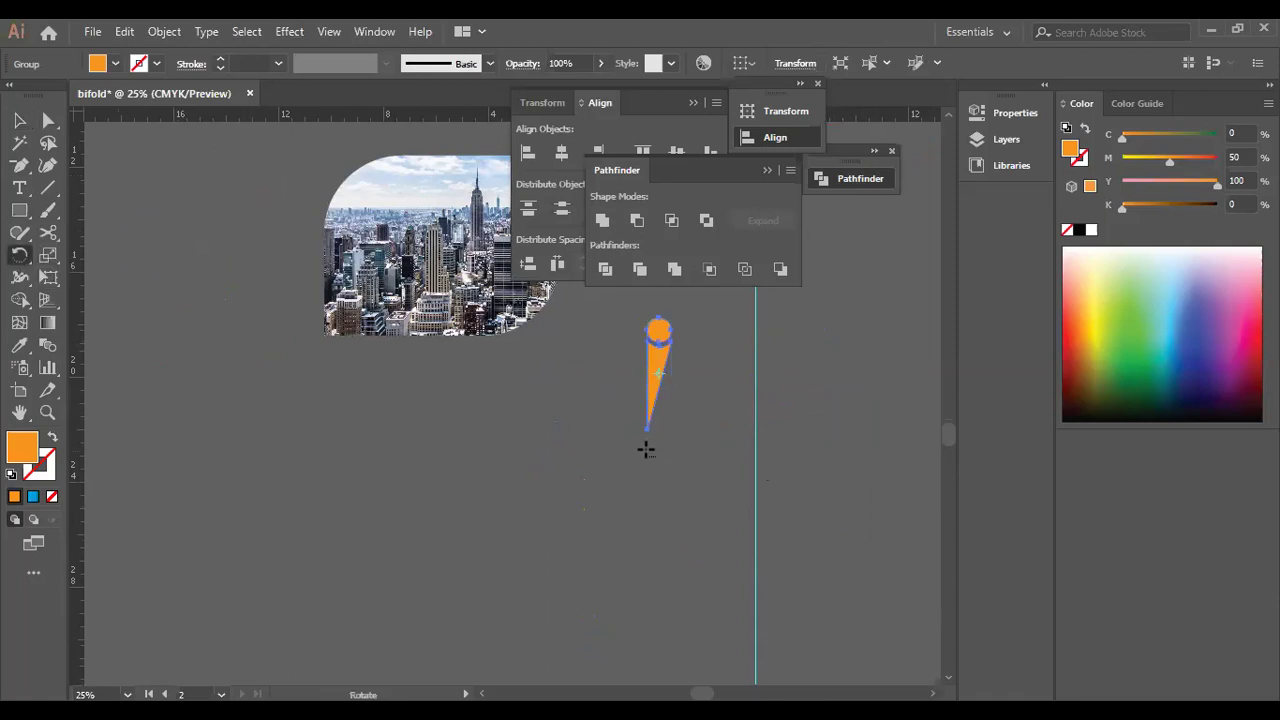
left_click(646, 449, "alt")
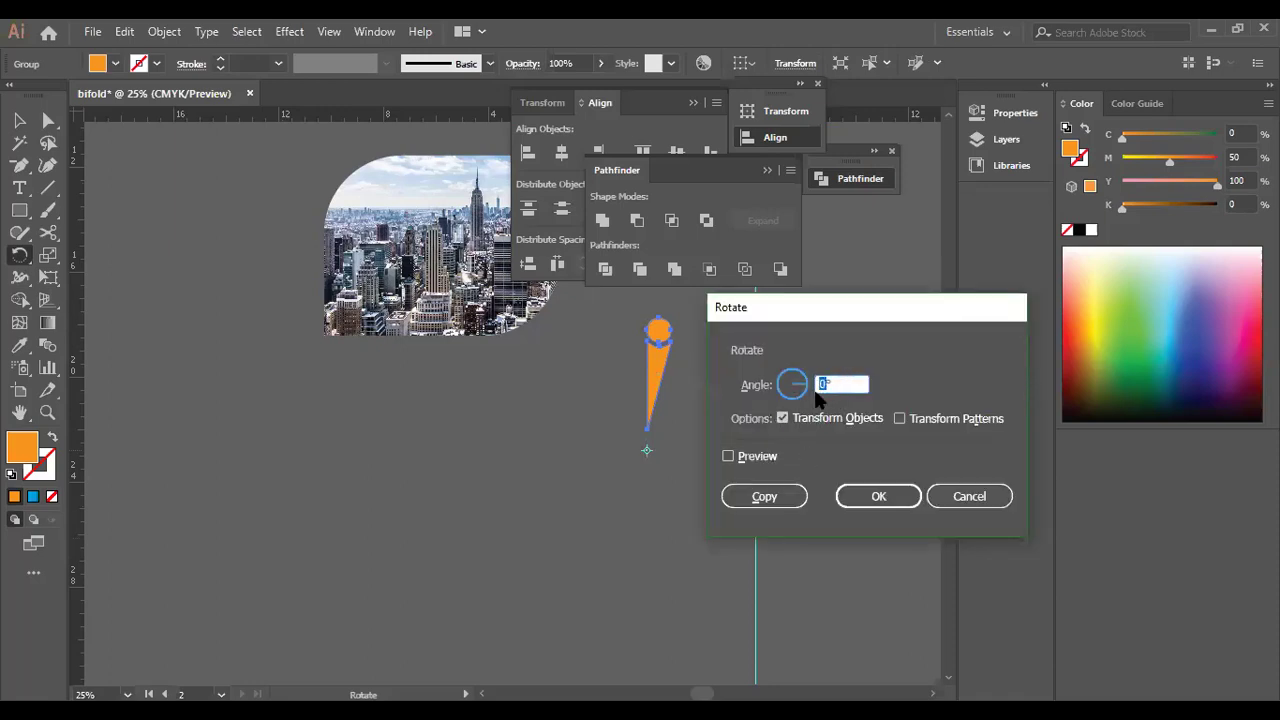
type("45*10")
key("Tab")
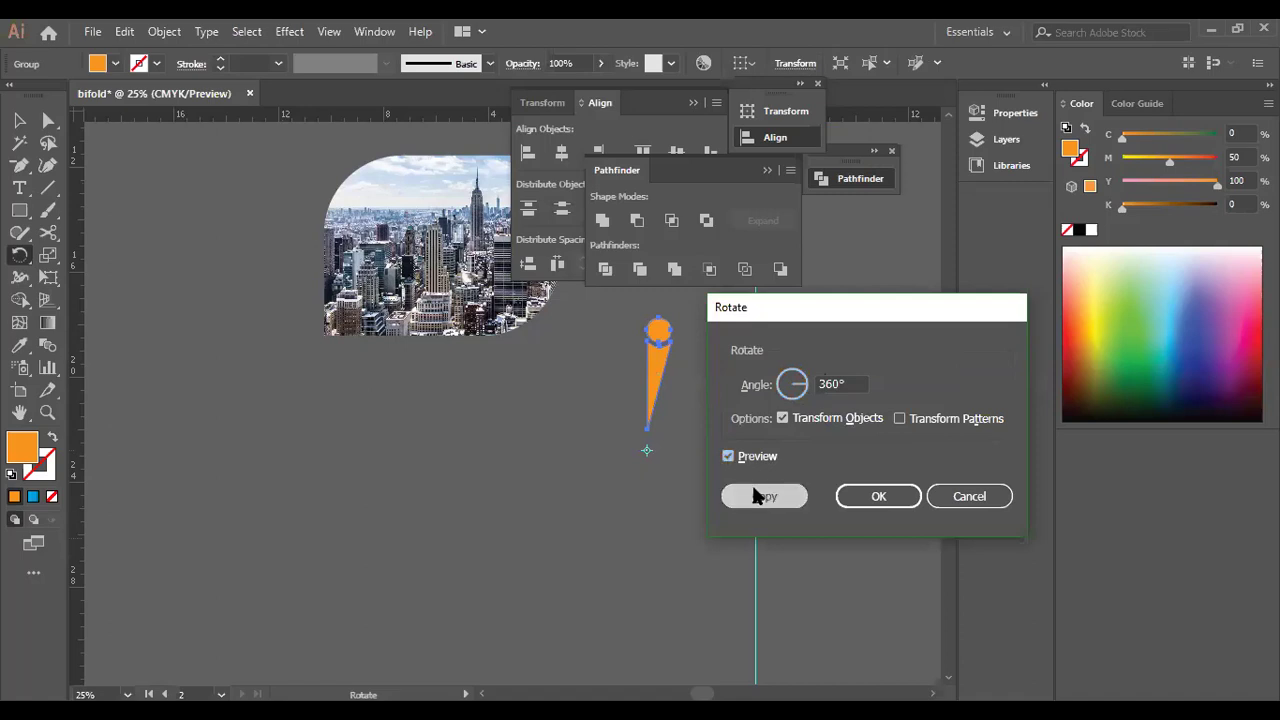
left_click(752, 490)
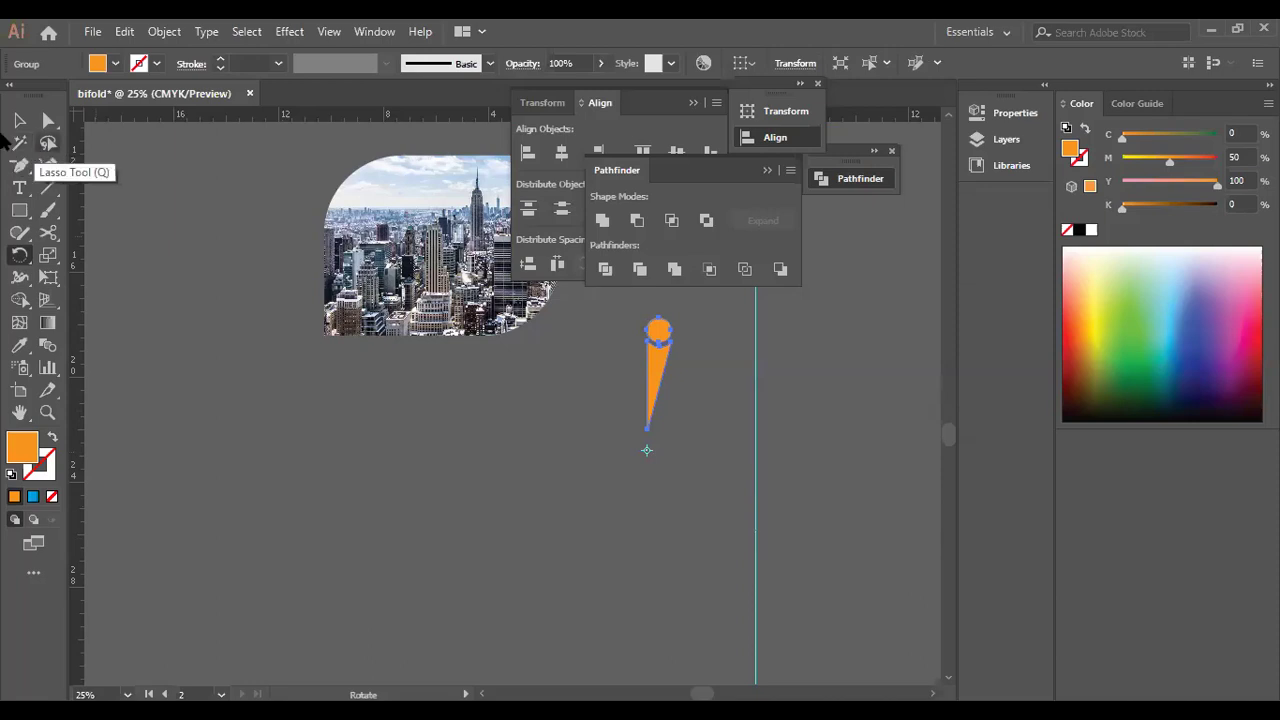
Create a 45° rotated copy of the icon around a point just below its tip, repeat the copy once, and deselect.
left_click(19, 120)
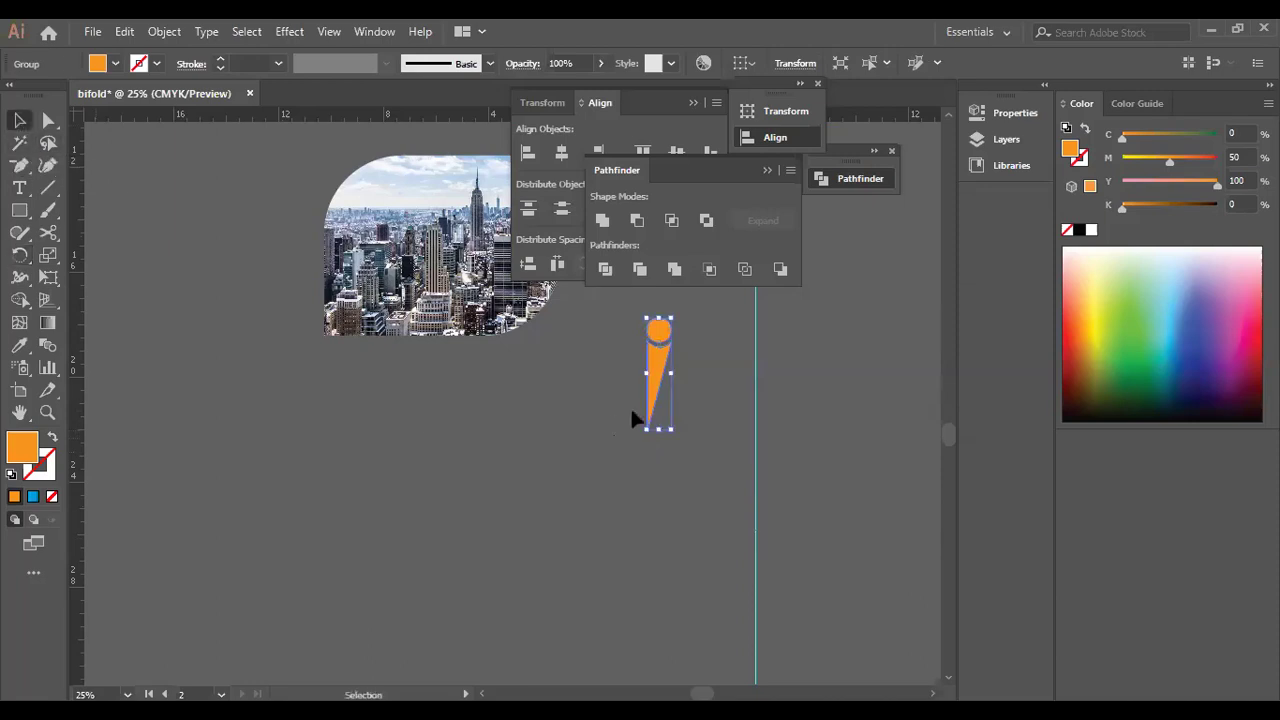
left_click(18, 256)
left_click(17, 256)
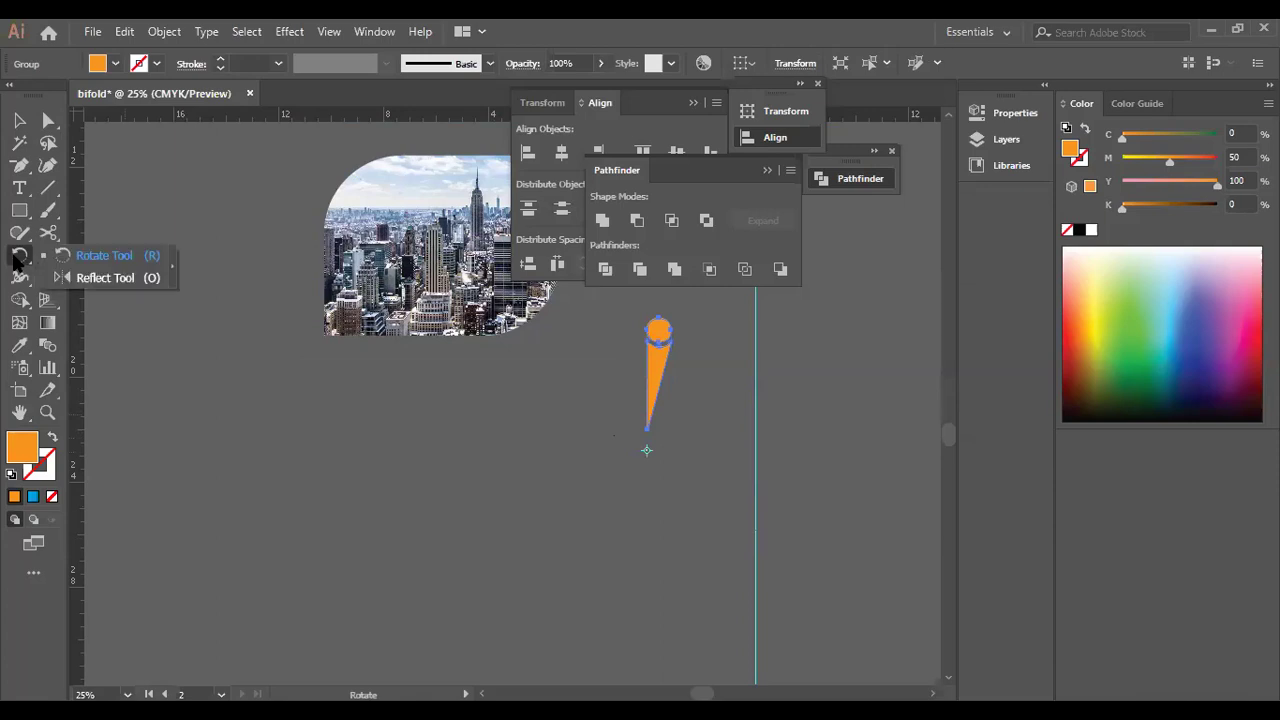
left_click(104, 256)
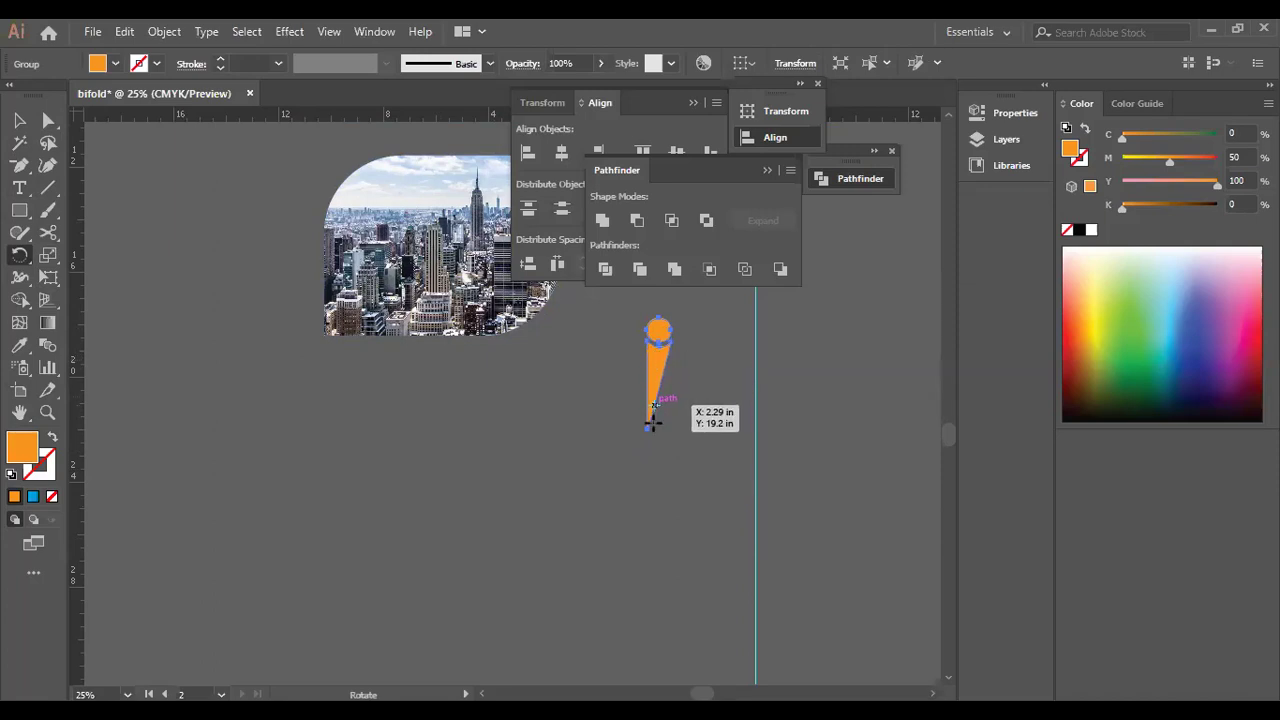
left_click(648, 438)
left_click(646, 438, "alt")
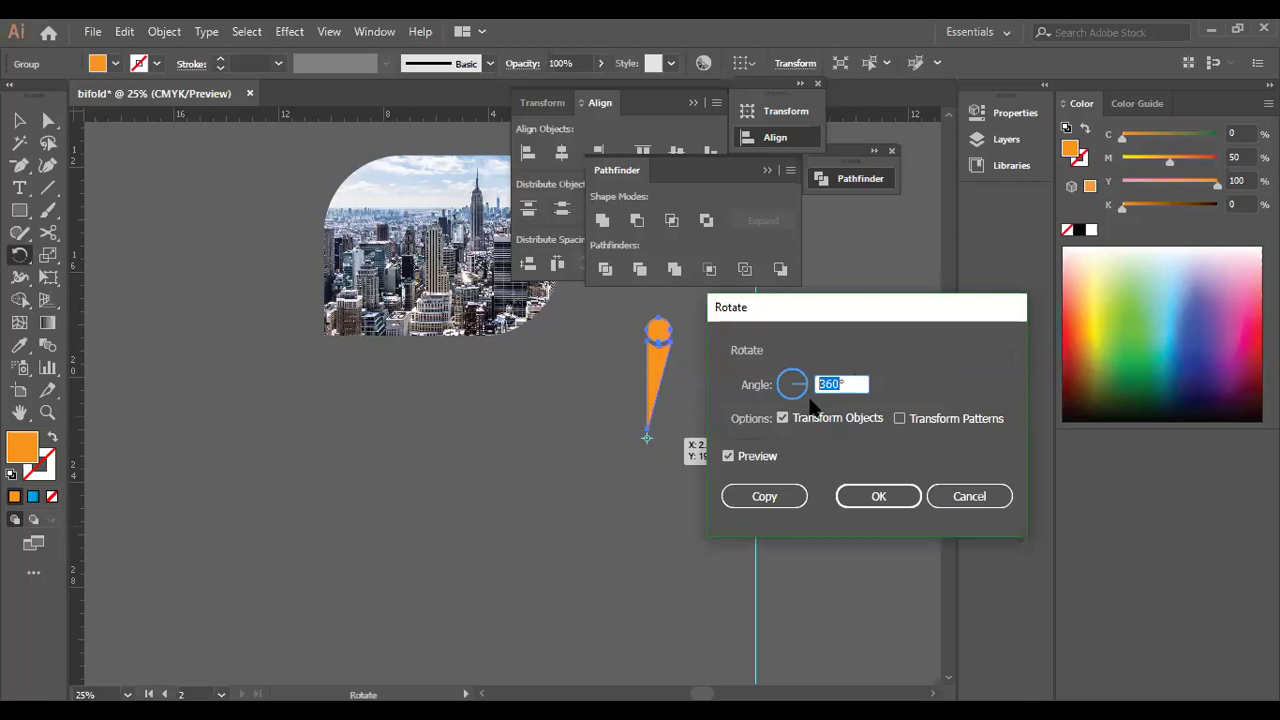
type("45")
left_click(727, 455)
left_click(727, 456)
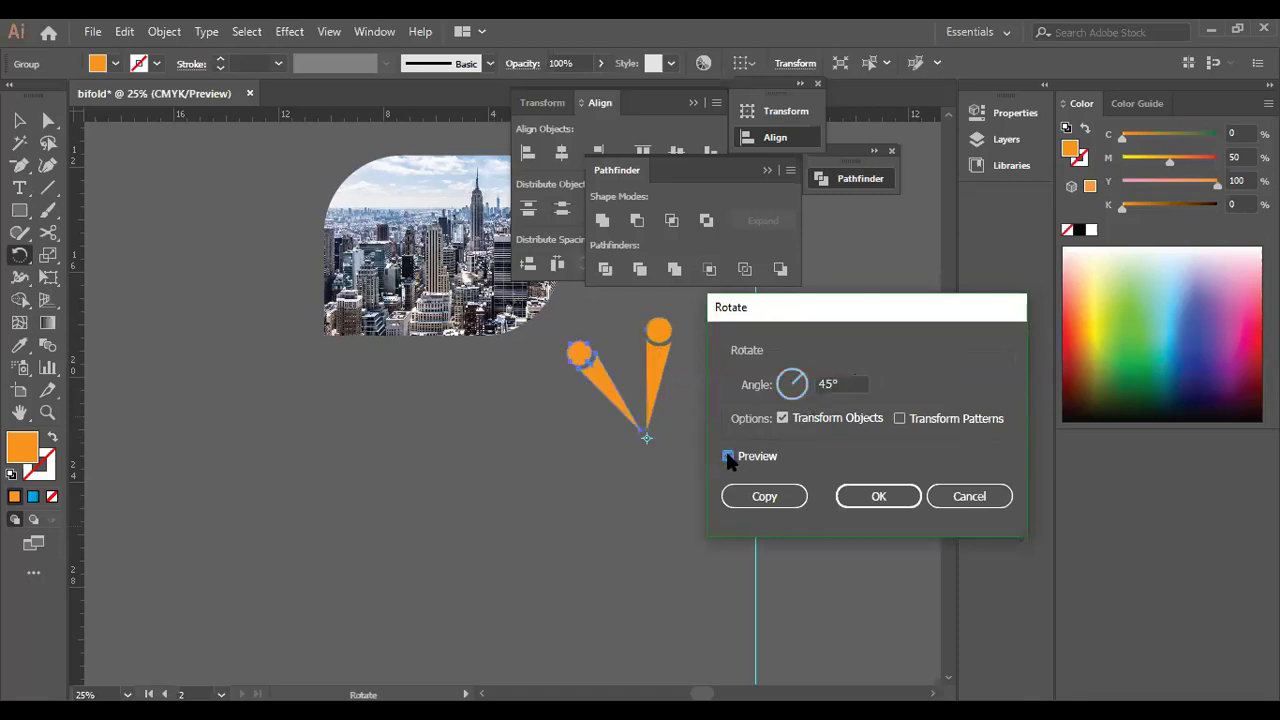
left_click(762, 495)
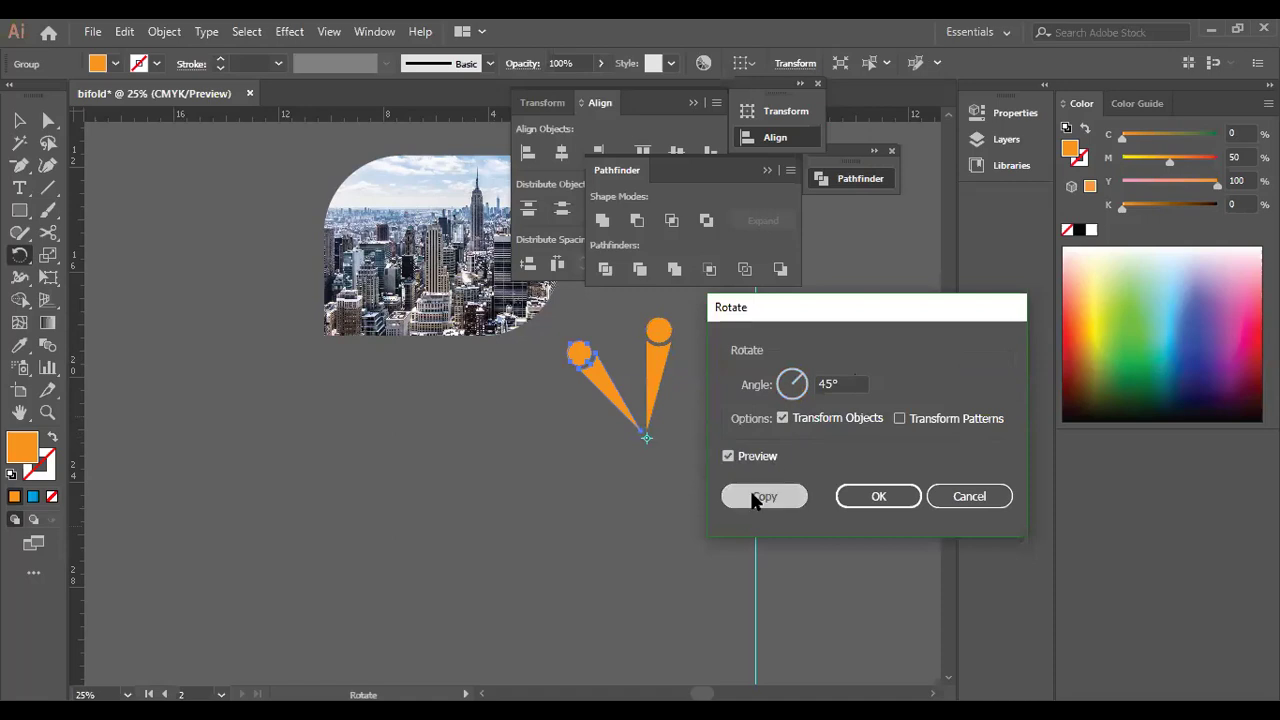
key("ctrl+d")
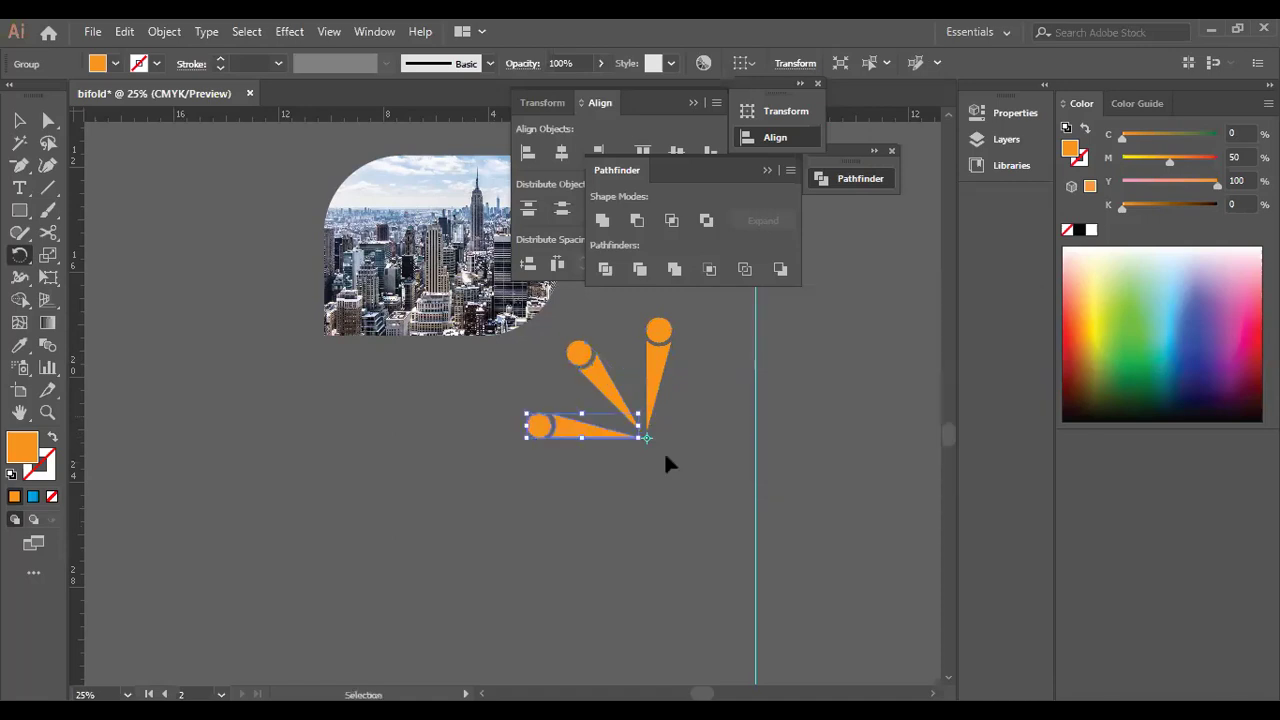
left_click(665, 456, "ctrl")
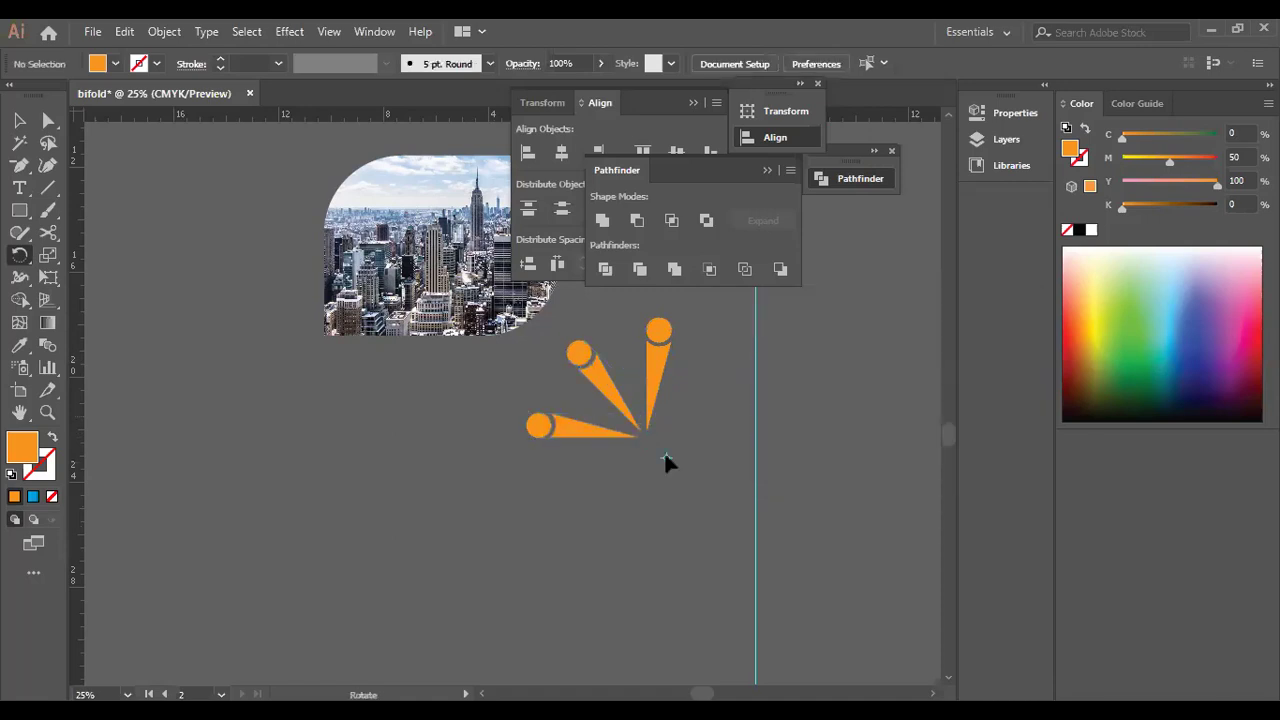
Undo the last change and repeat the 45° rotated copy until eight orange spokes form a full ring, and deselect.
key("ctrl+z")
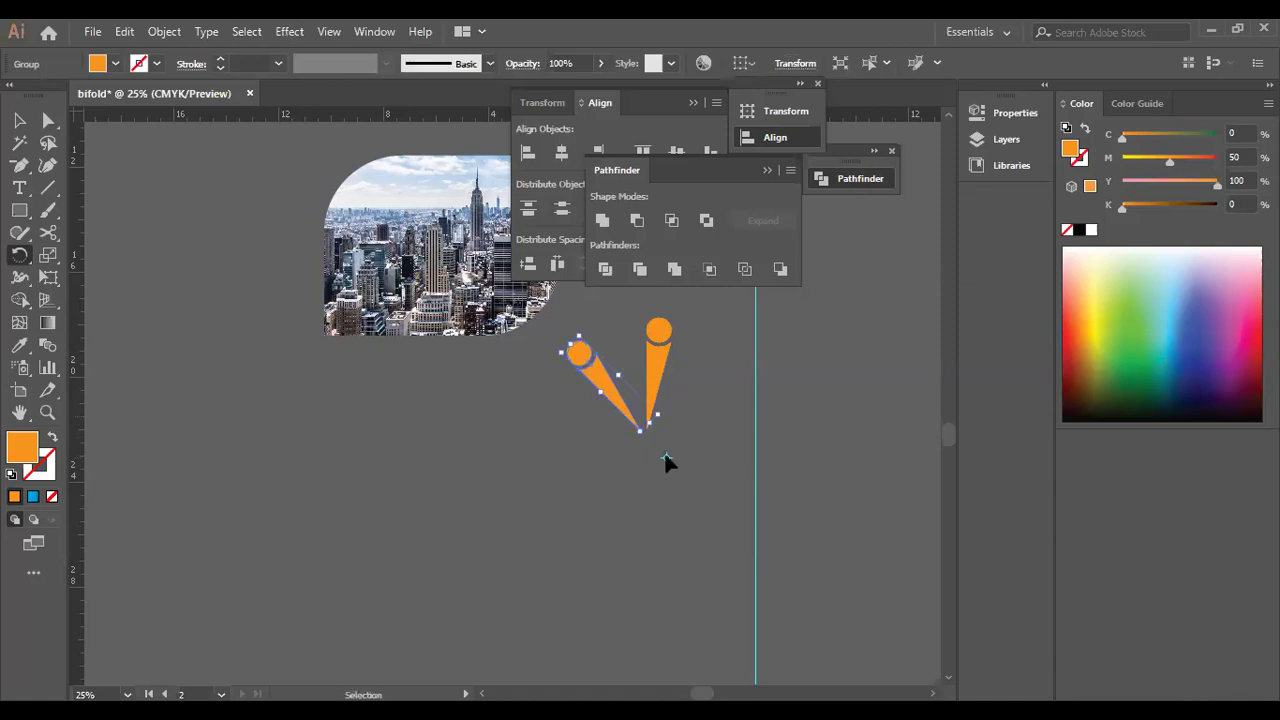
key("ctrl+d")
key("ctrl+d")
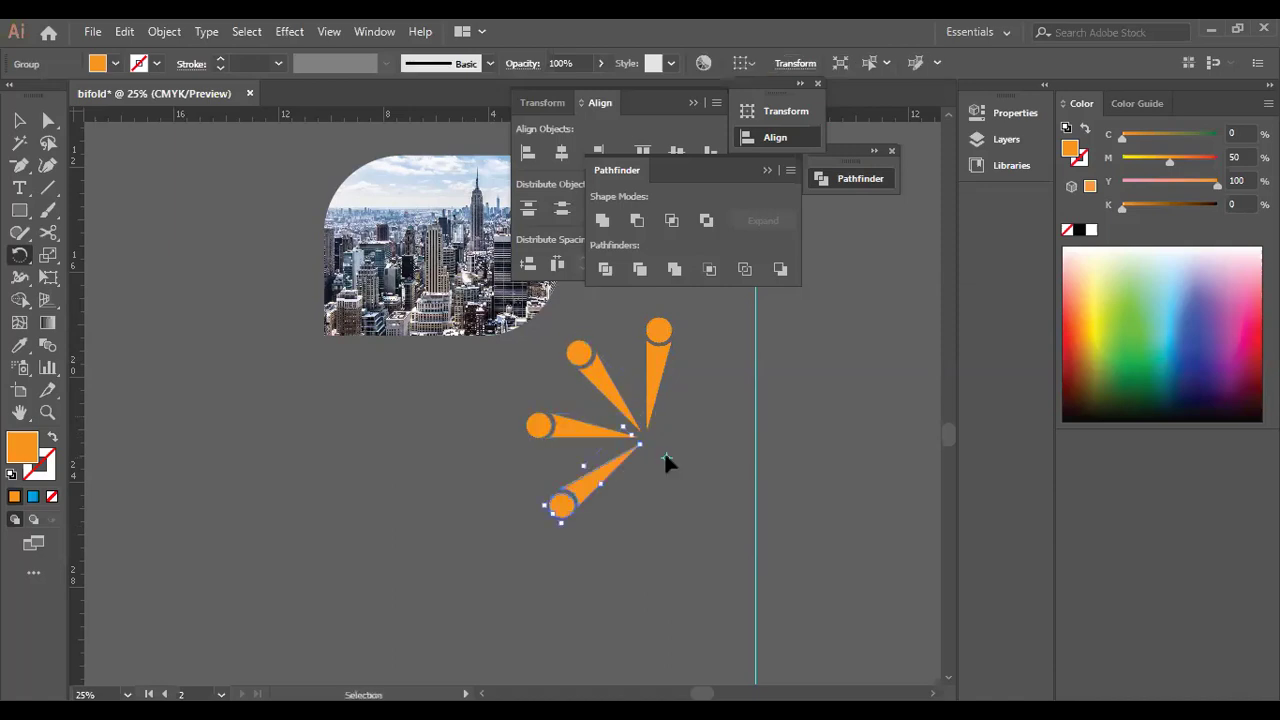
key("ctrl+d")
key("ctrl+d")
key("ctrl+d")
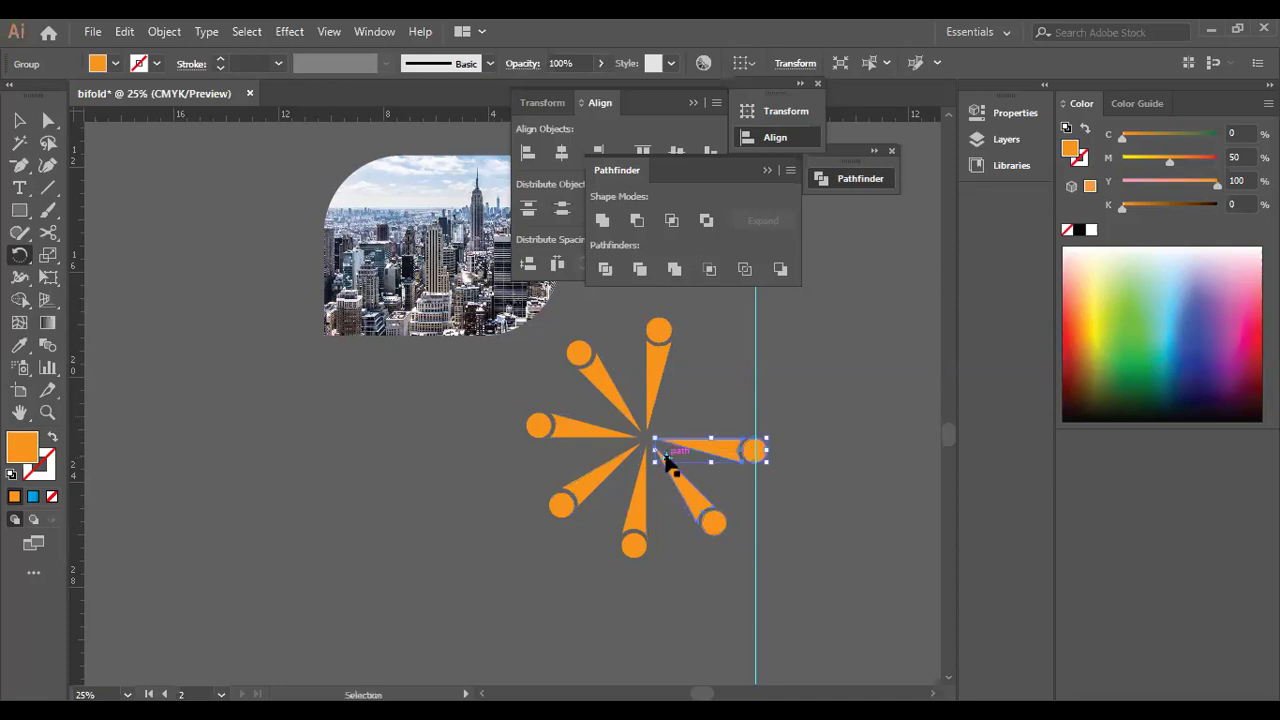
key("ctrl+d")
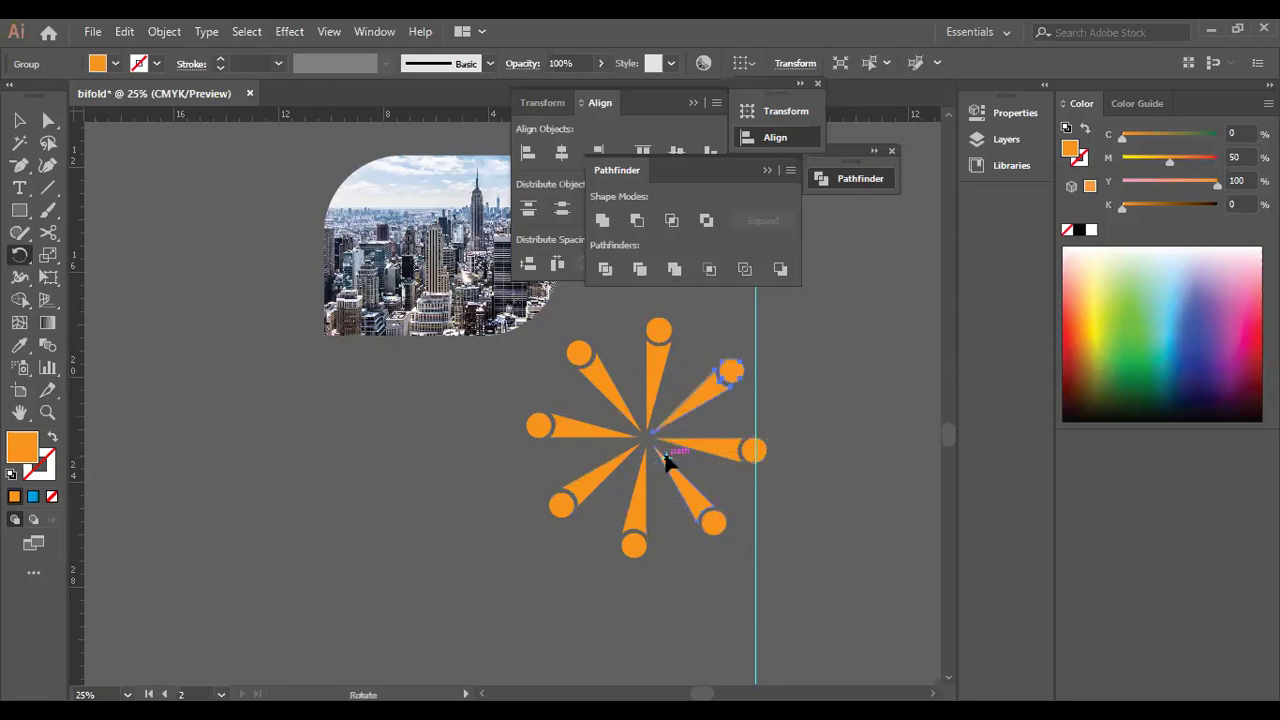
left_click(20, 120)
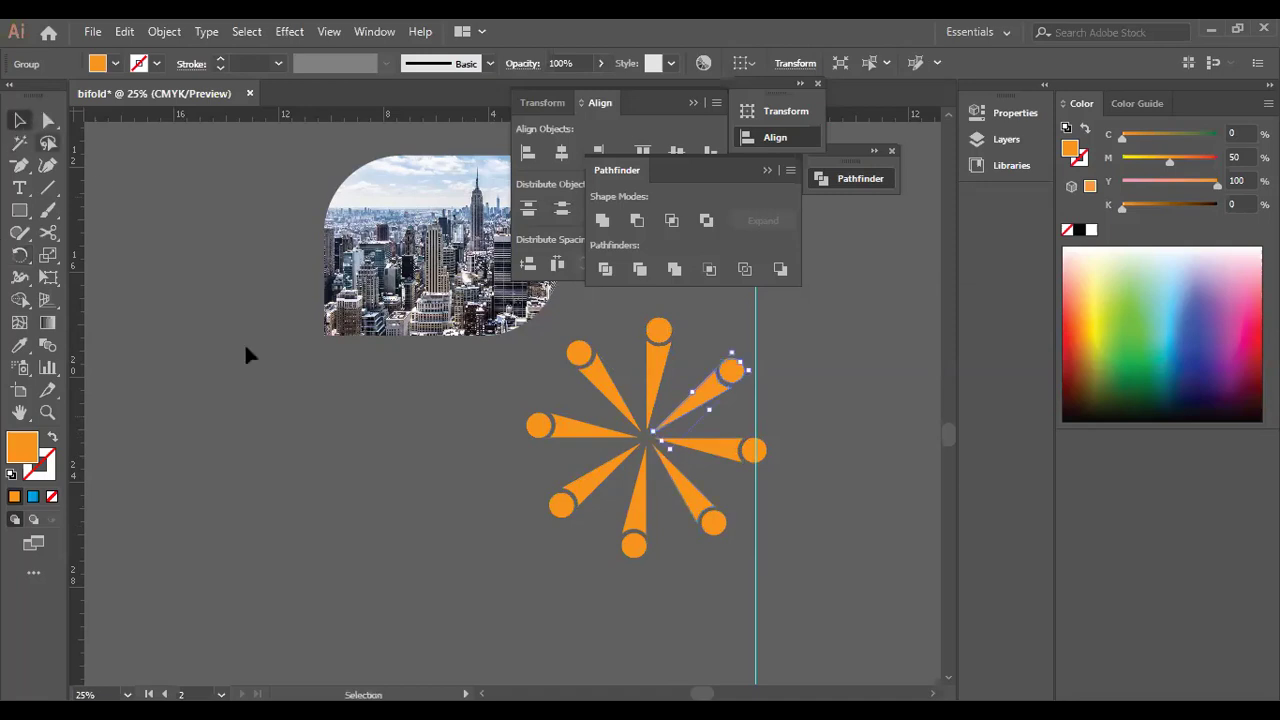
left_click(280, 422)
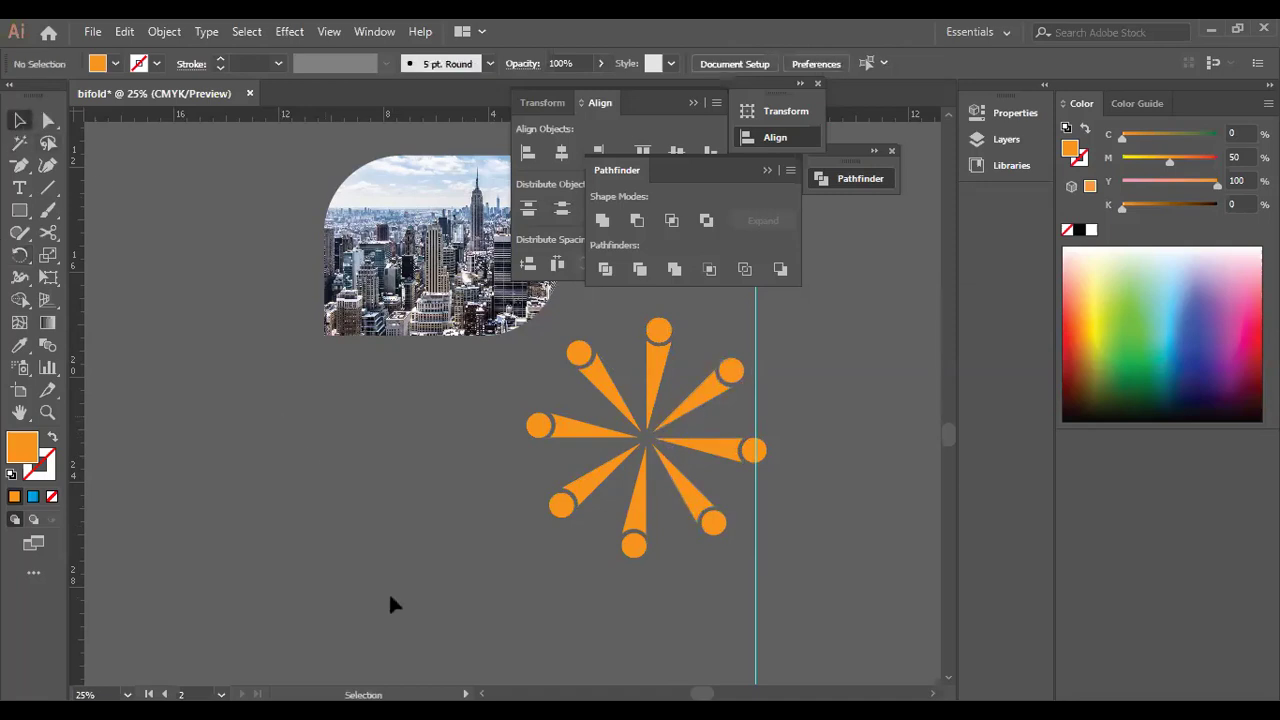
Place a single upright spoke below and left of the photo and make a 45° rotated copy around a point just below its tip.
left_click_drag(730, 563, 233, 432)
left_click(503, 477)
left_click(22, 256)
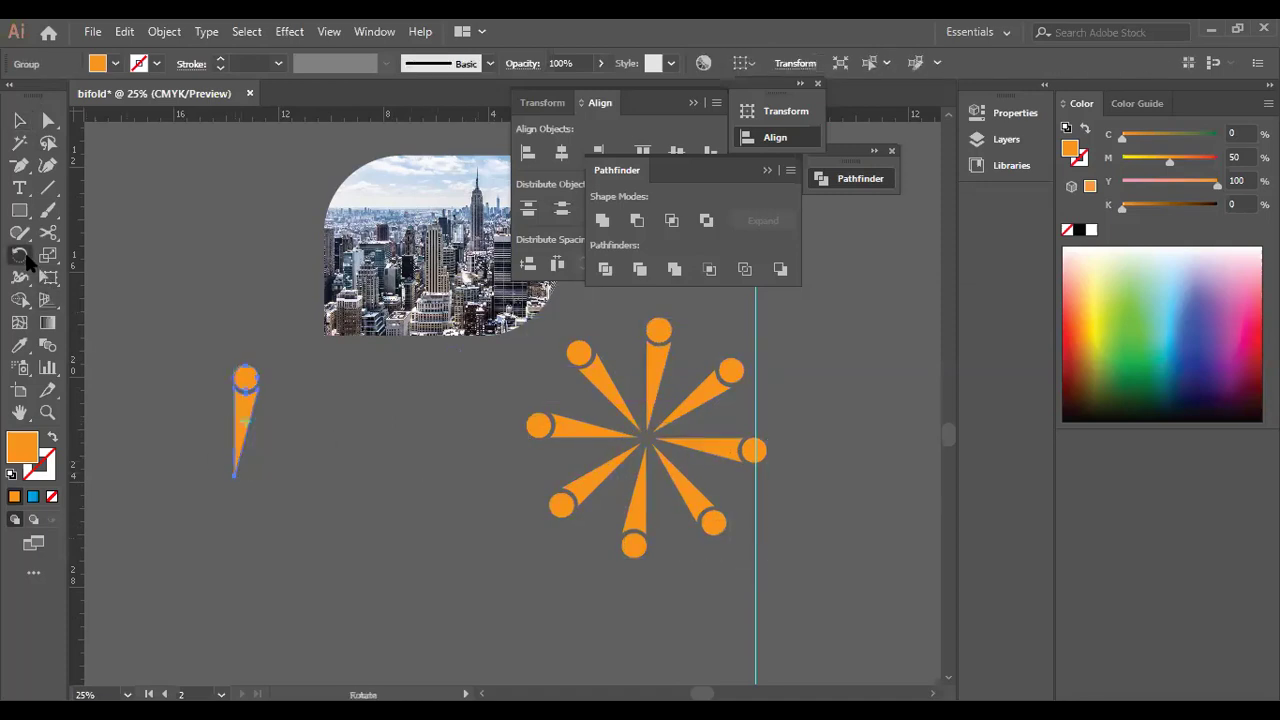
left_click(24, 256)
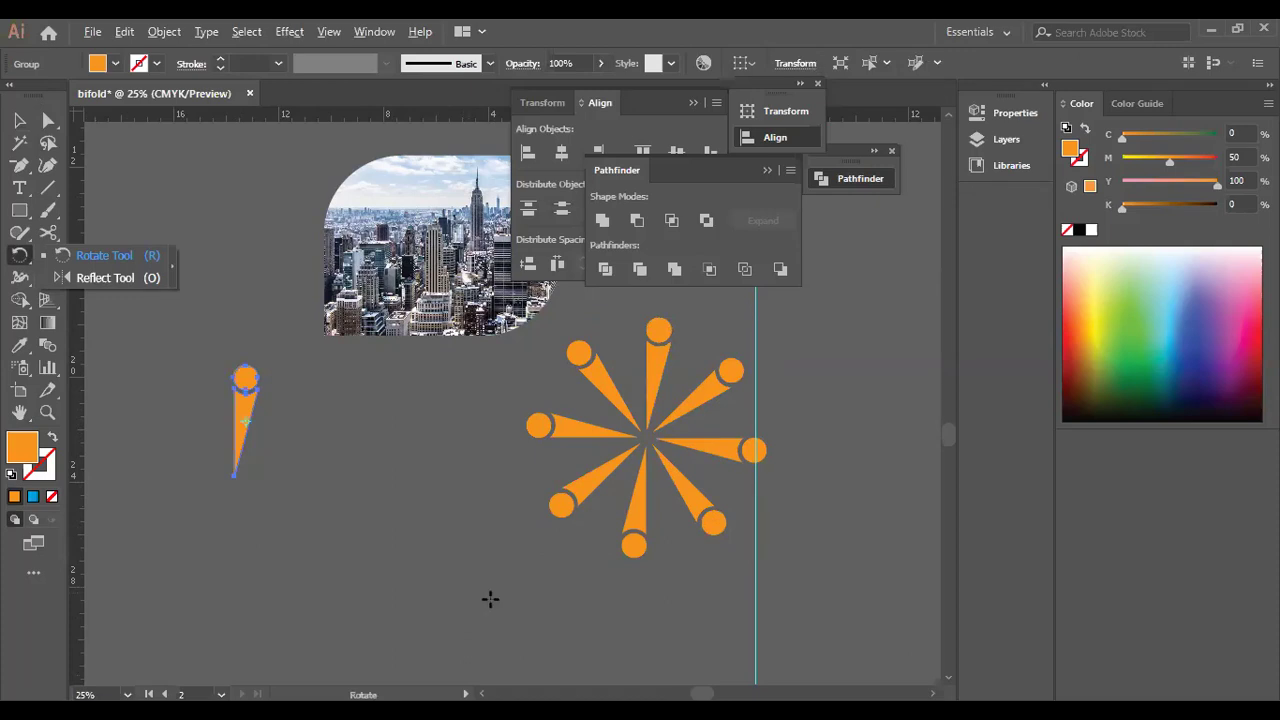
left_click(231, 489, "alt")
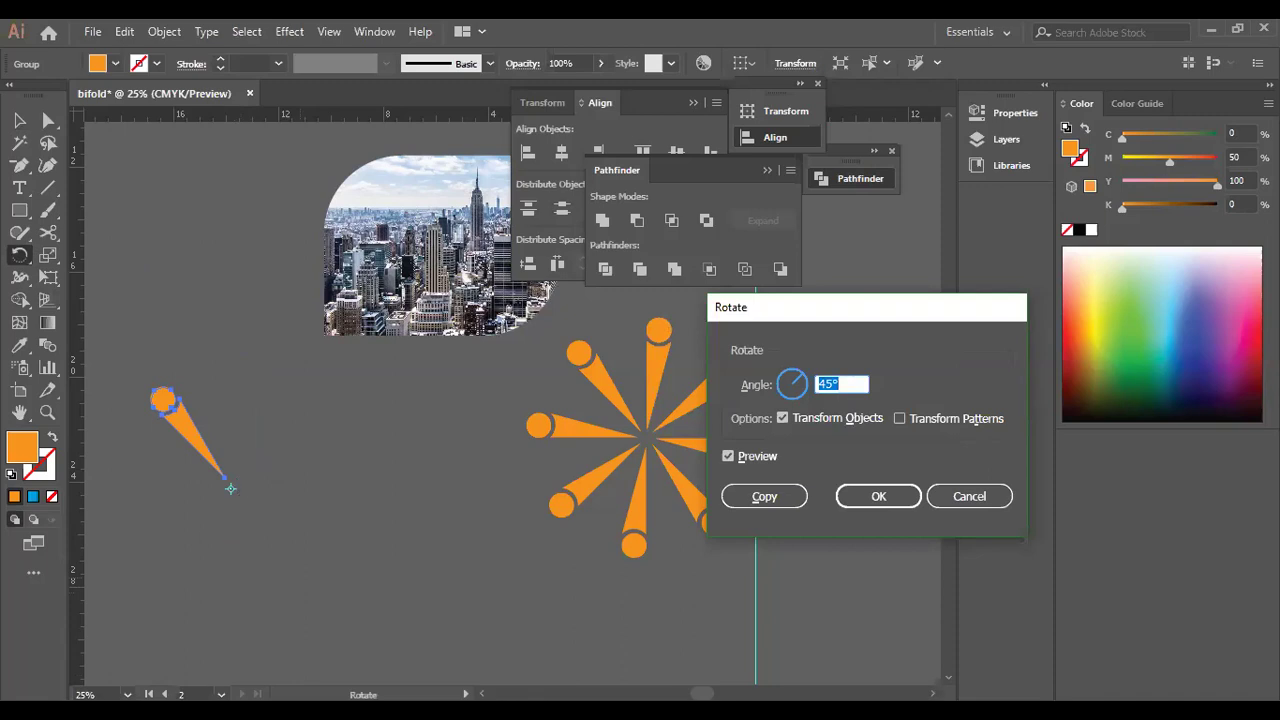
left_click(339, 594)
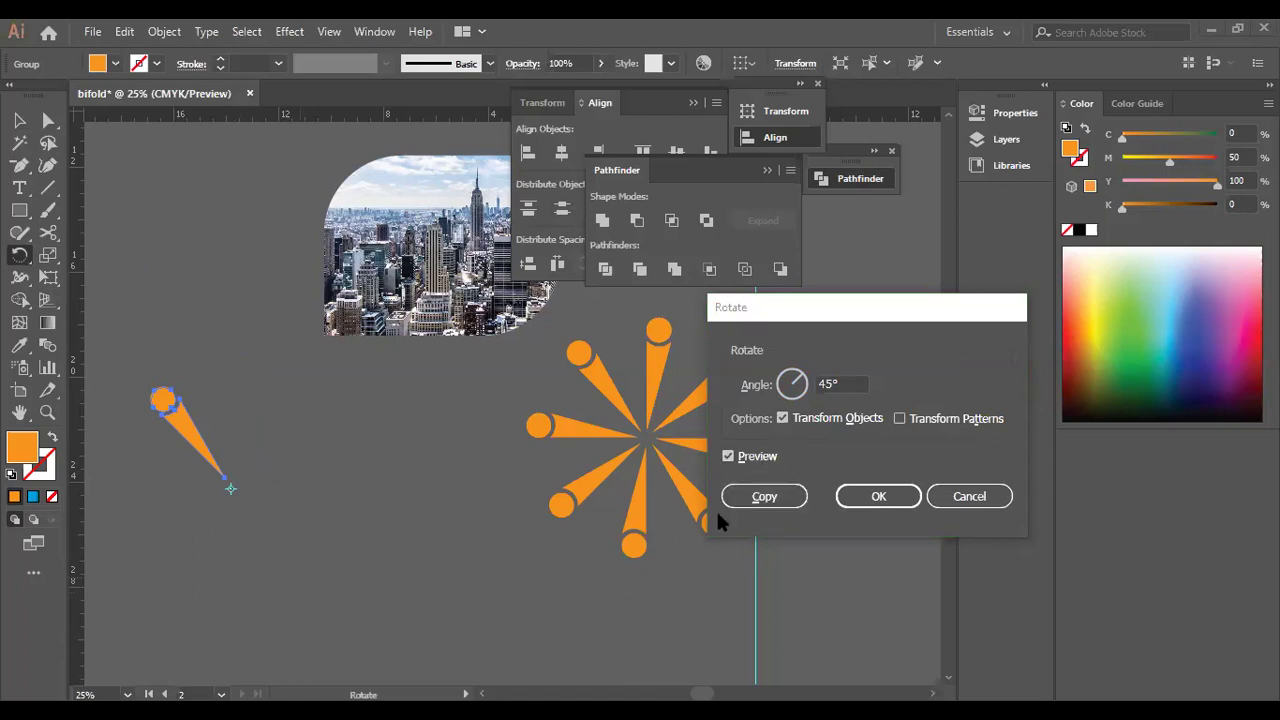
left_click(727, 456)
left_click(724, 456)
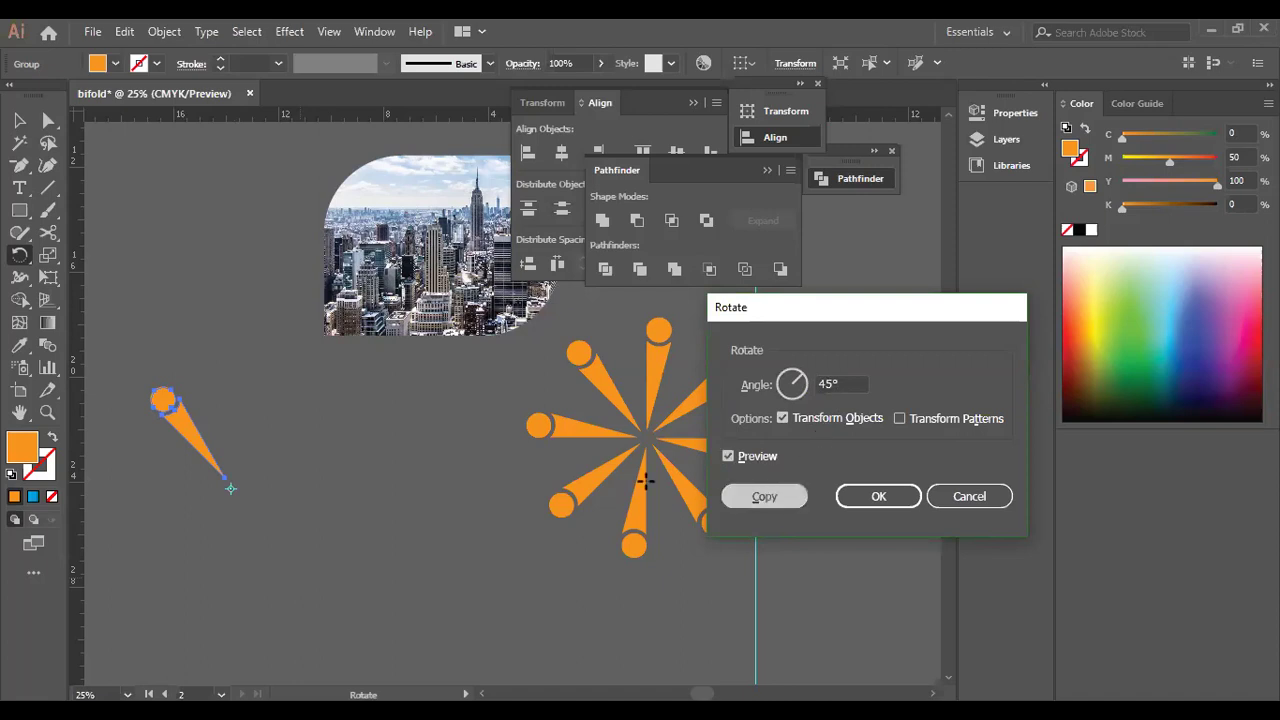
left_click(766, 494)
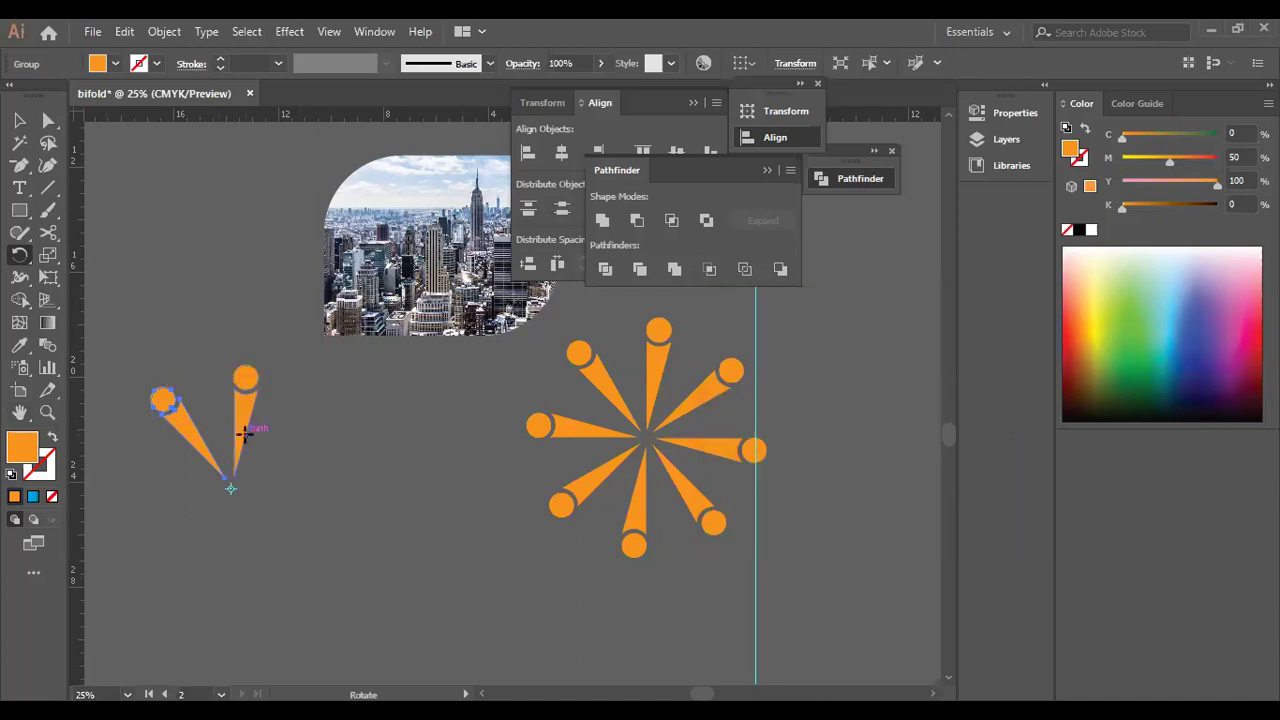
Repeat the 45° rotated copy around the same point to complete an eight-spoke ring, continuing for another turn of stacked copies.
key("ctrl+d")
key("ctrl+d")
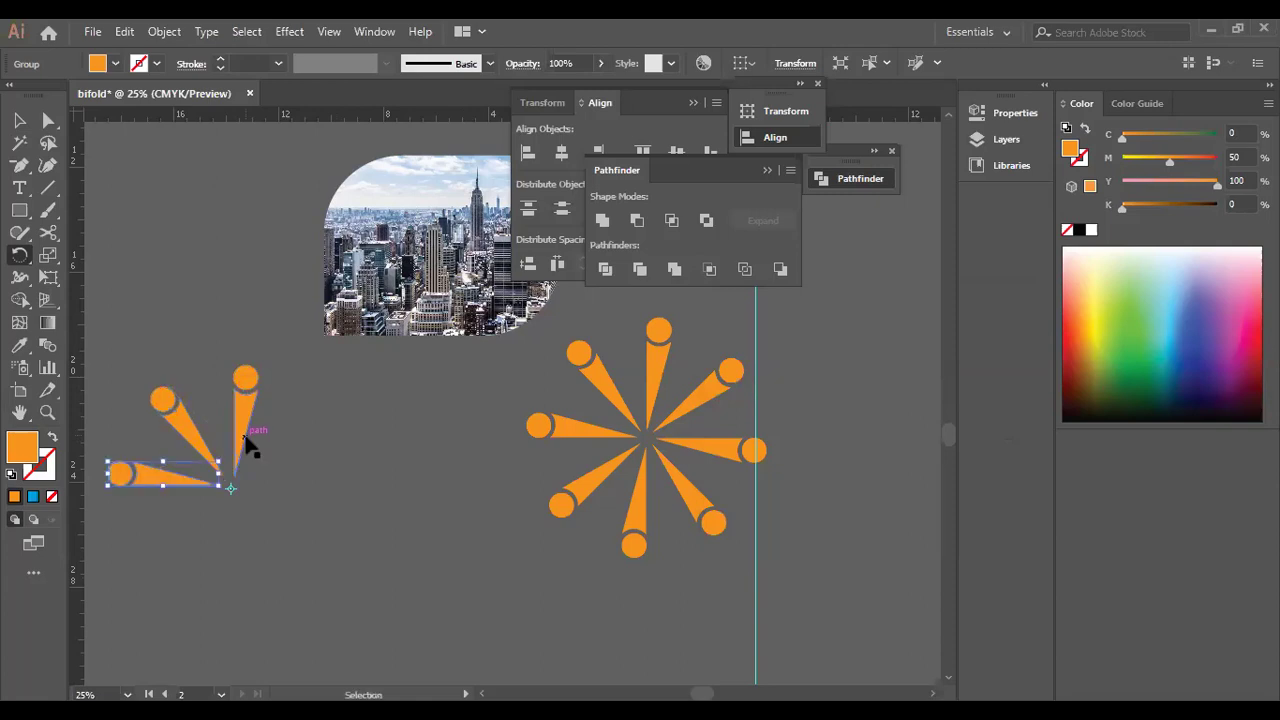
key("ctrl+d")
key("ctrl+d")
key("ctrl+d")
key("ctrl+d")
key("ctrl+d")
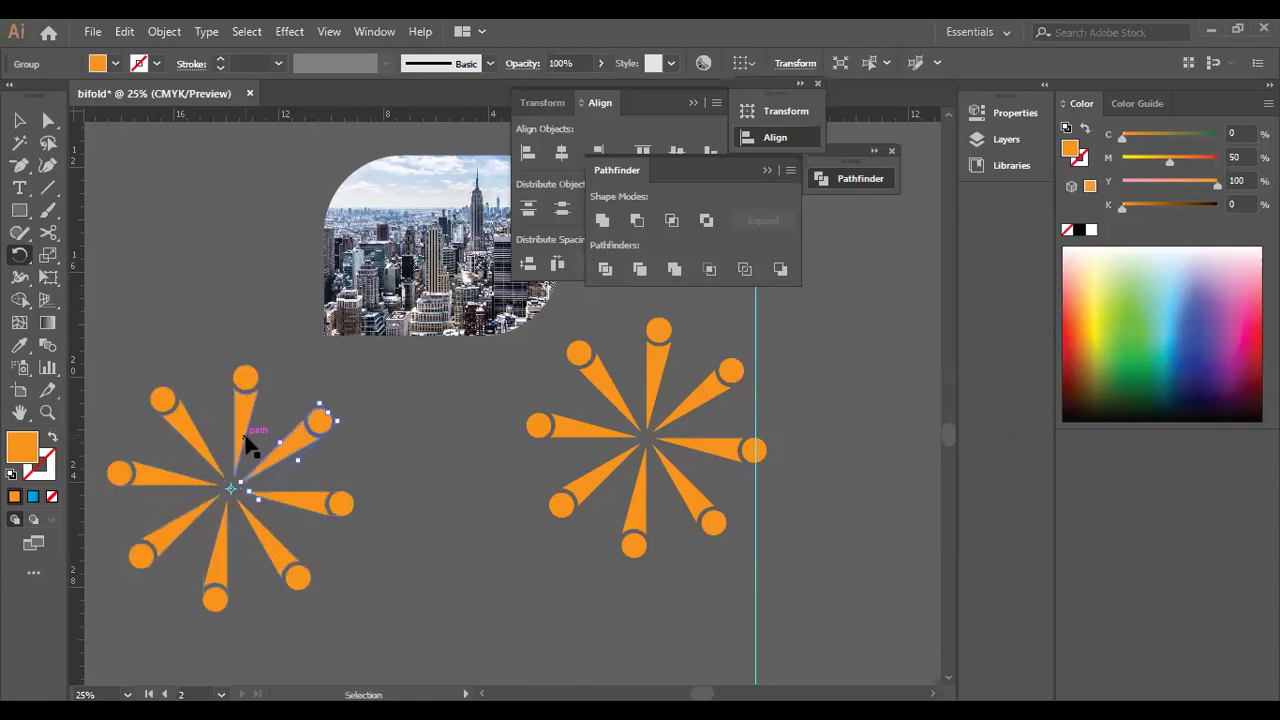
key("ctrl+d")
key("ctrl+d")
key("ctrl+d")
key("ctrl+d")
key("ctrl+d")
key("ctrl+d")
key("ctrl+d")
key("ctrl+d")
Pull the extra stacked spokes out of the new ring and place them in the space between the two rings.
left_click(22, 121)
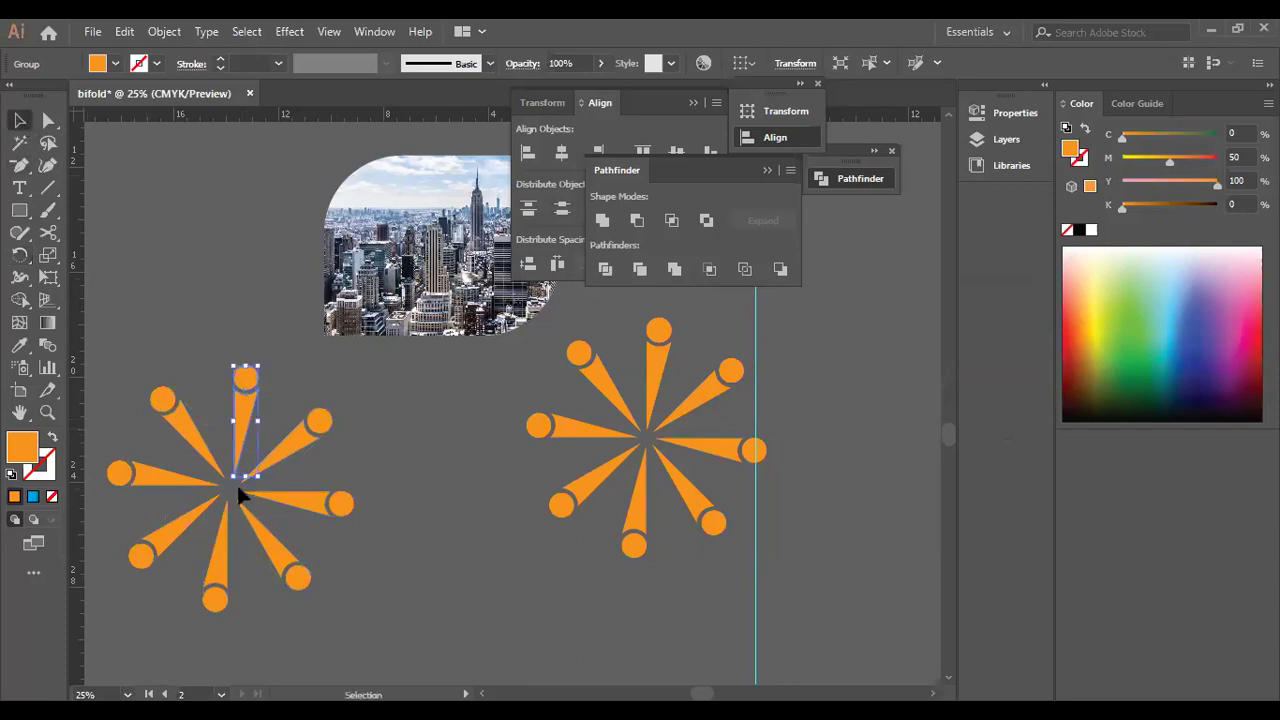
left_click(234, 514)
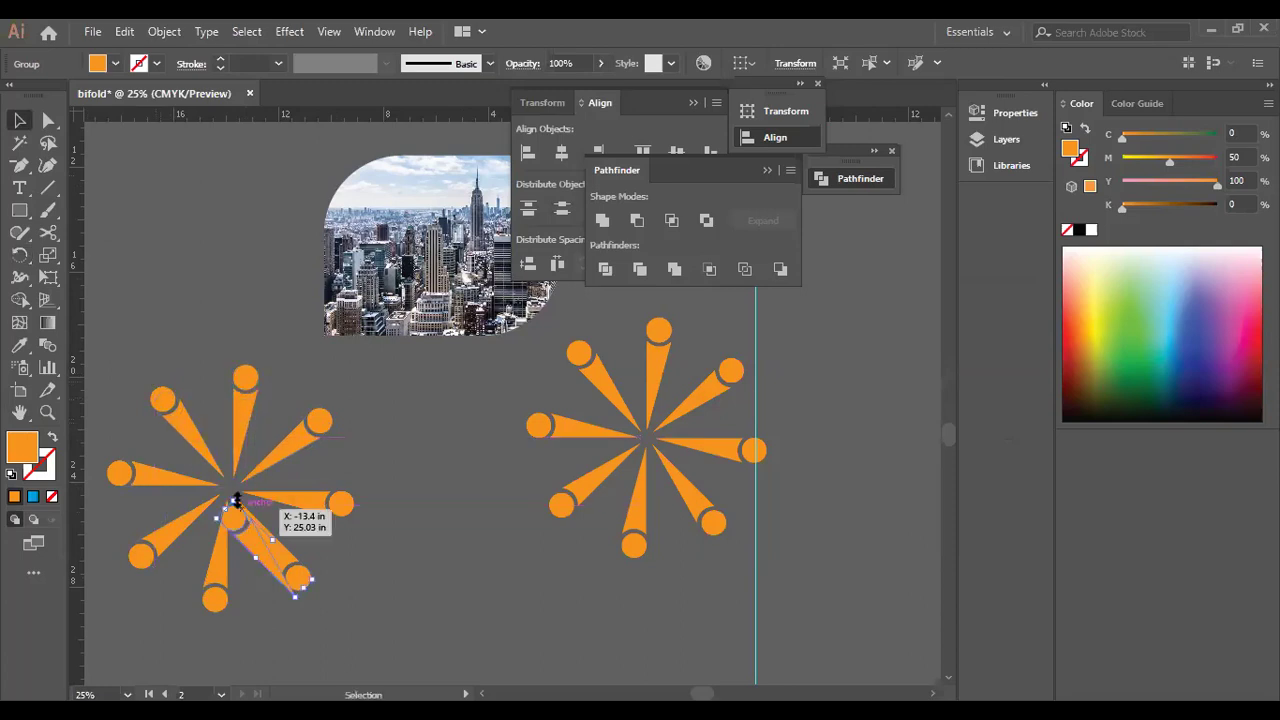
left_click_drag(245, 394, 191, 518)
left_click_drag(294, 501, 392, 607)
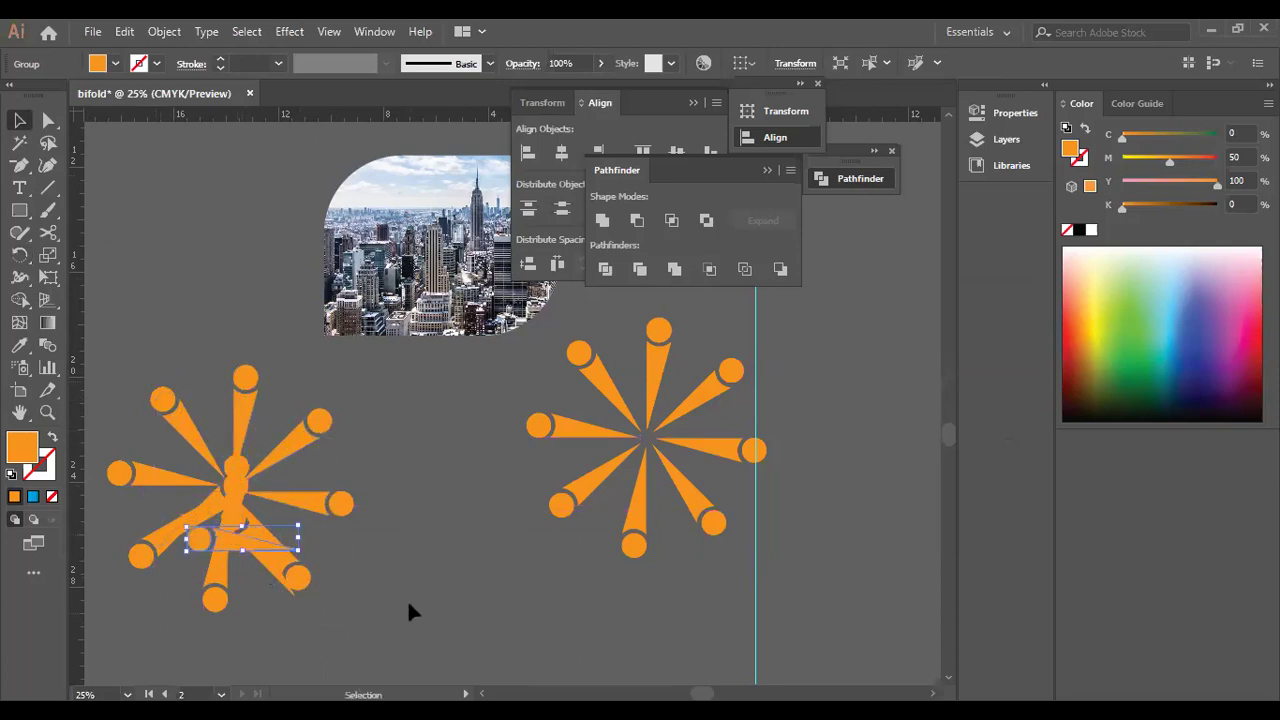
left_click_drag(232, 550, 503, 578)
left_click_drag(223, 551, 506, 586)
left_click_drag(197, 519, 423, 615)
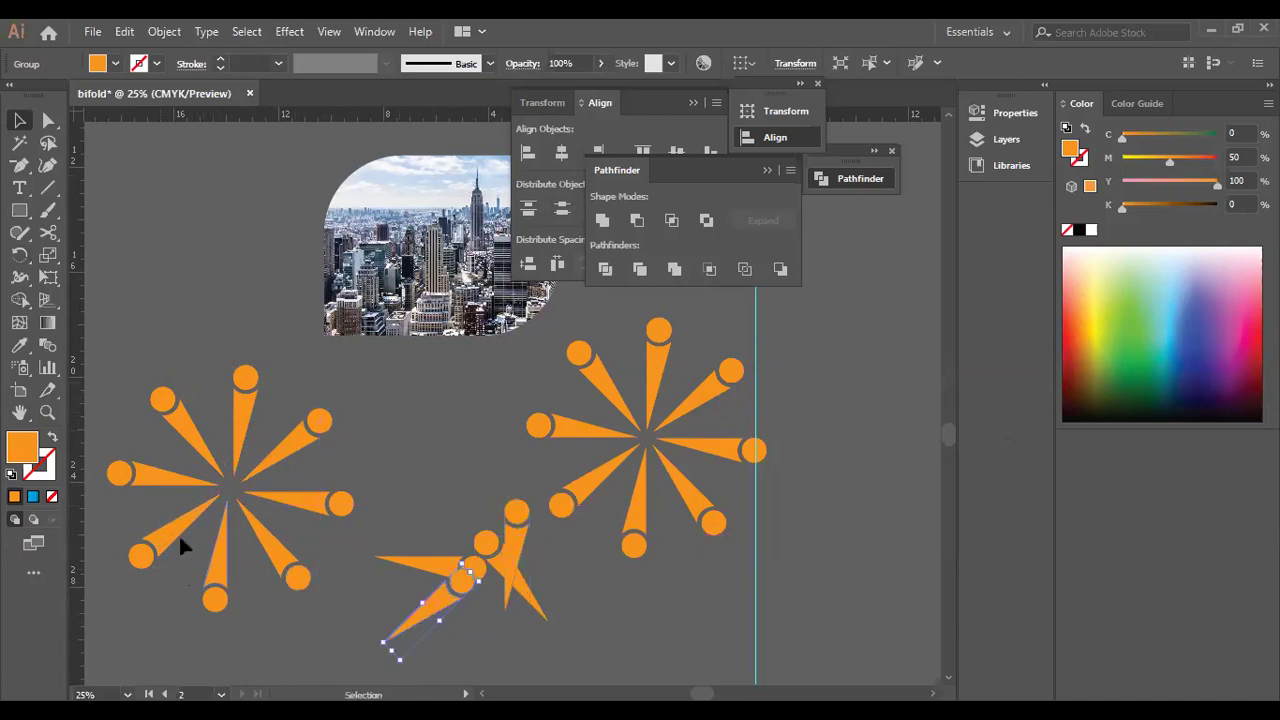
Scale the new eight-spoke ring down to about half its size and place it beside the photo's left edge.
left_click(289, 578)
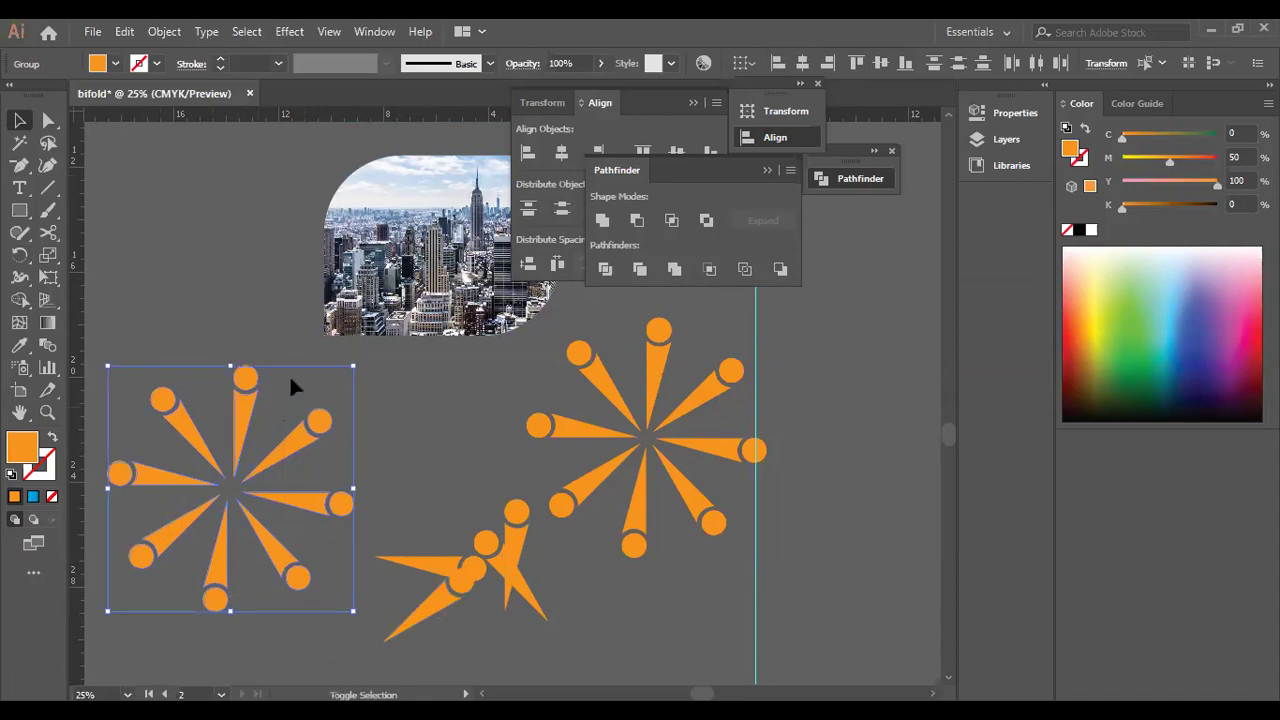
left_click_drag(352, 366, 287, 406)
right_click(262, 486)
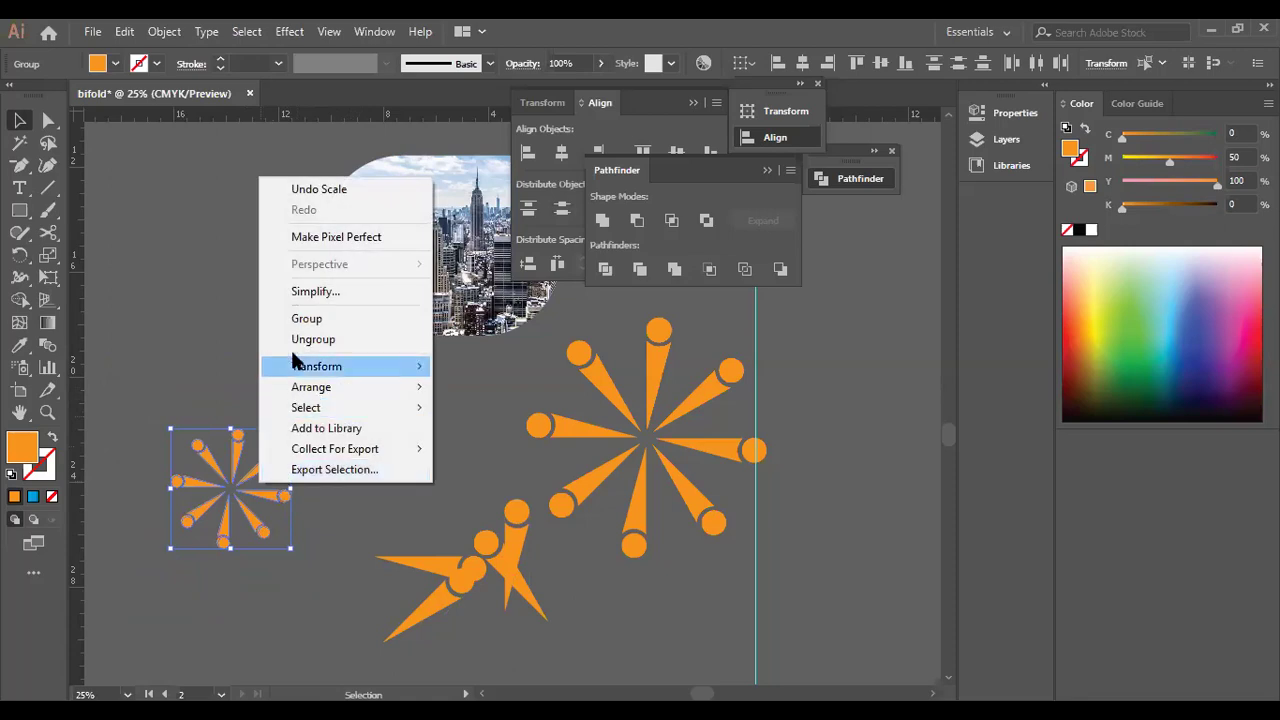
left_click(266, 475)
left_click_drag(257, 480, 233, 302)
left_click(288, 420)
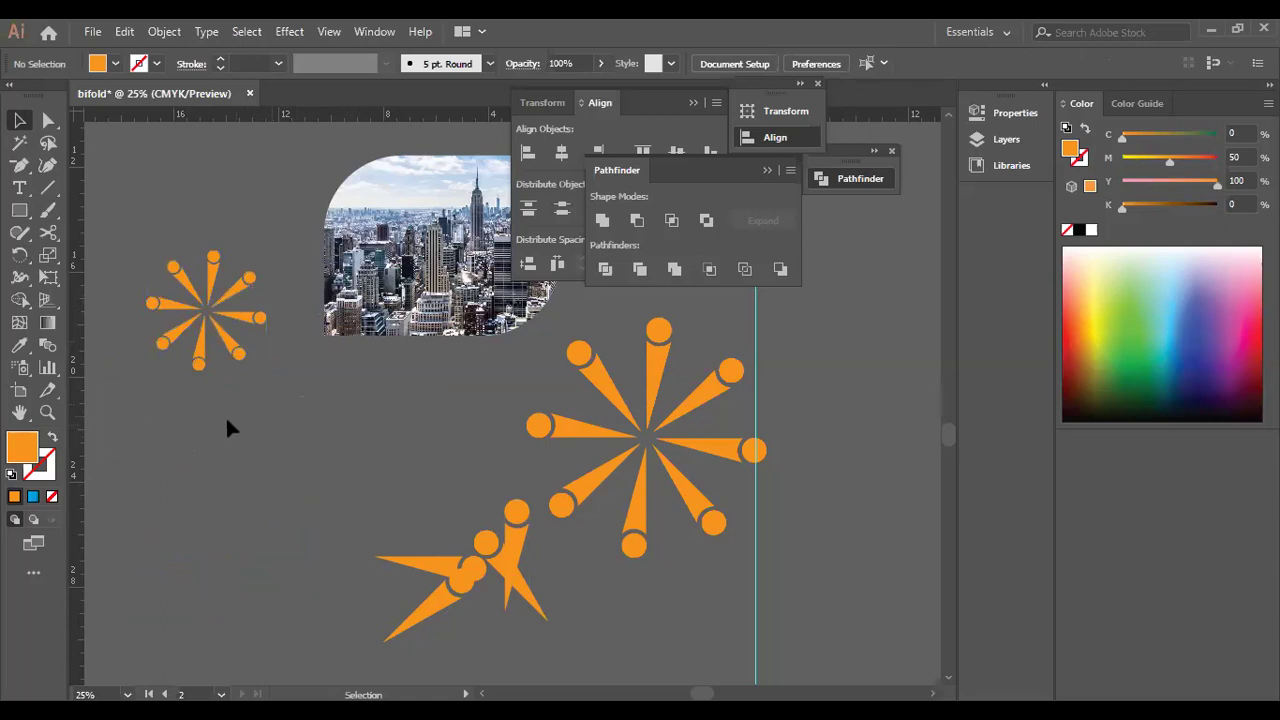
Move the loose upright spoke below the small ring and make a 45° rotated copy around a point farther below its tip.
left_click(19, 188)
key("v")
left_click(19, 255)
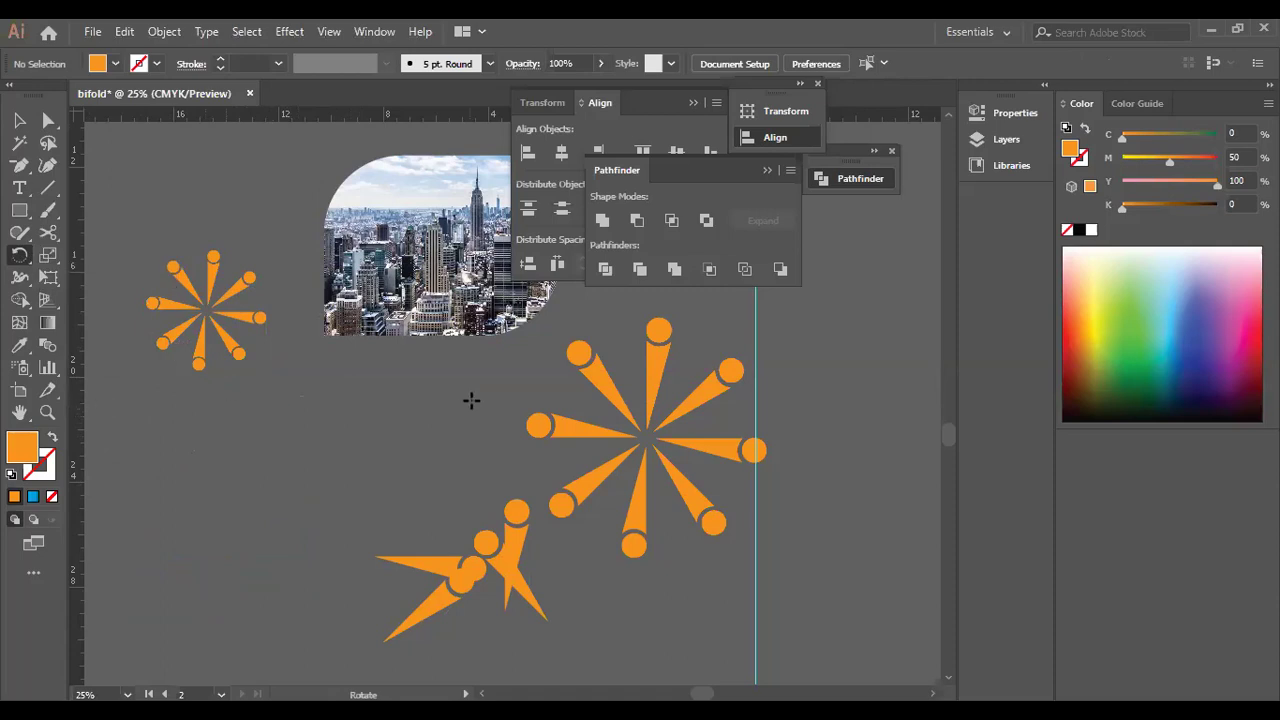
left_click(19, 120)
left_click_drag(510, 520, 296, 456)
left_click(17, 256)
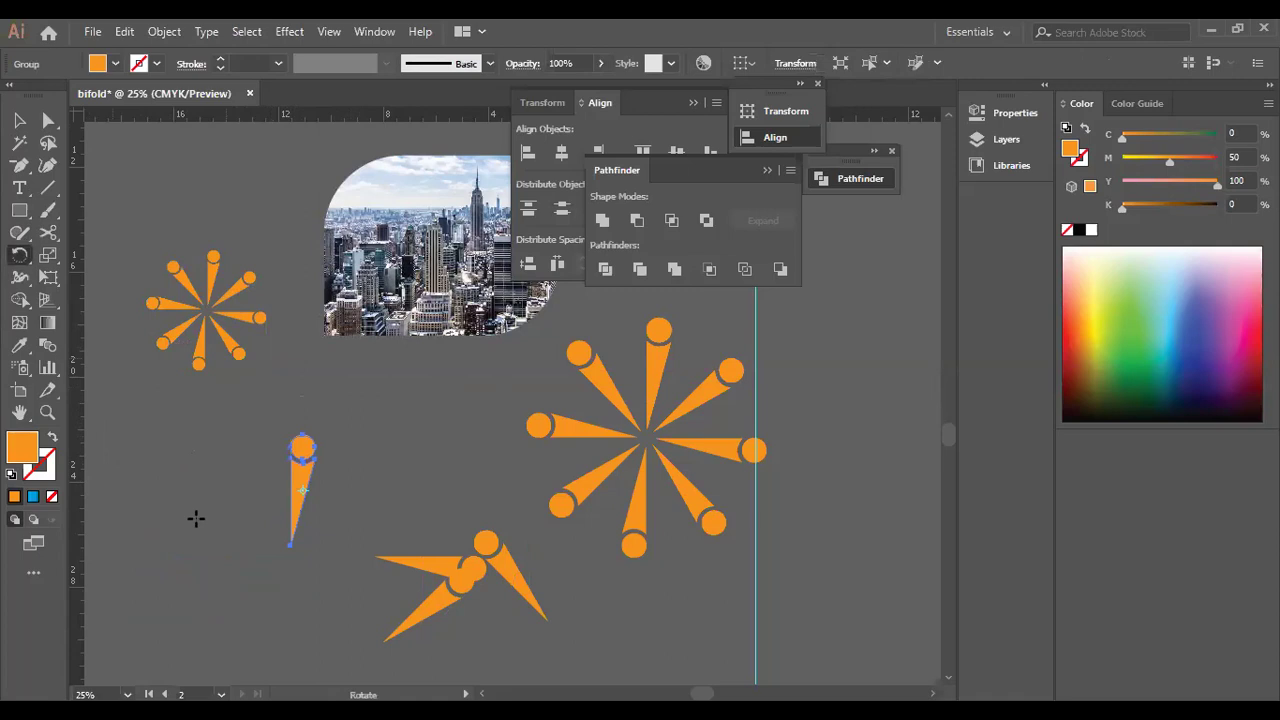
left_click(289, 571)
left_click(289, 571, "alt")
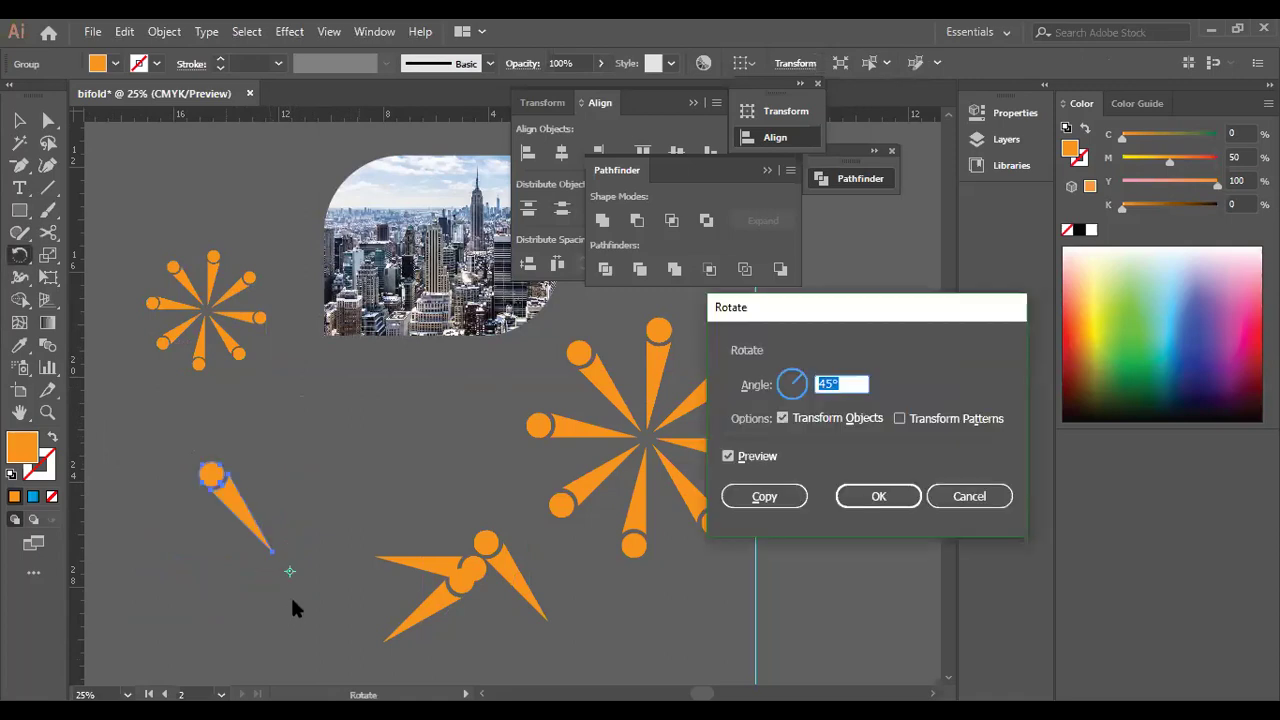
left_click(751, 500)
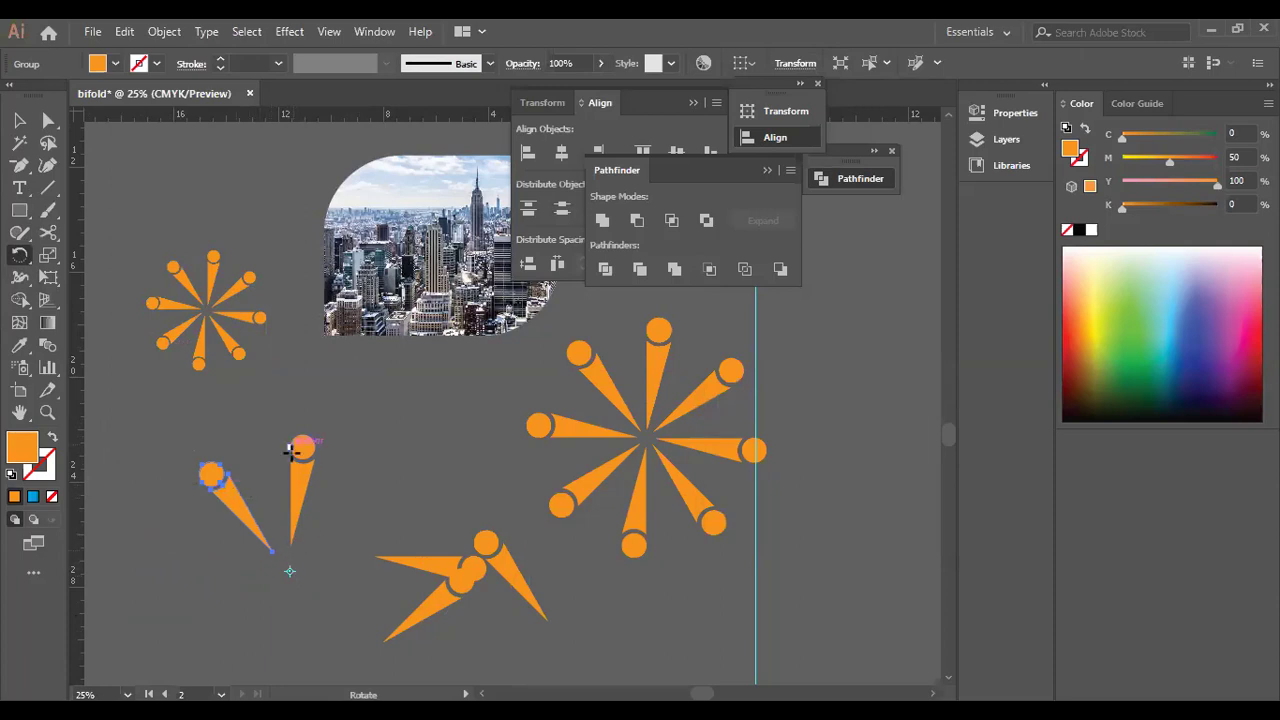
Move the upright spoke to just below the photo and make a 45° rotated copy around a point at its tip.
key("v")
left_click_drag(302, 450, 351, 379)
left_click(22, 256)
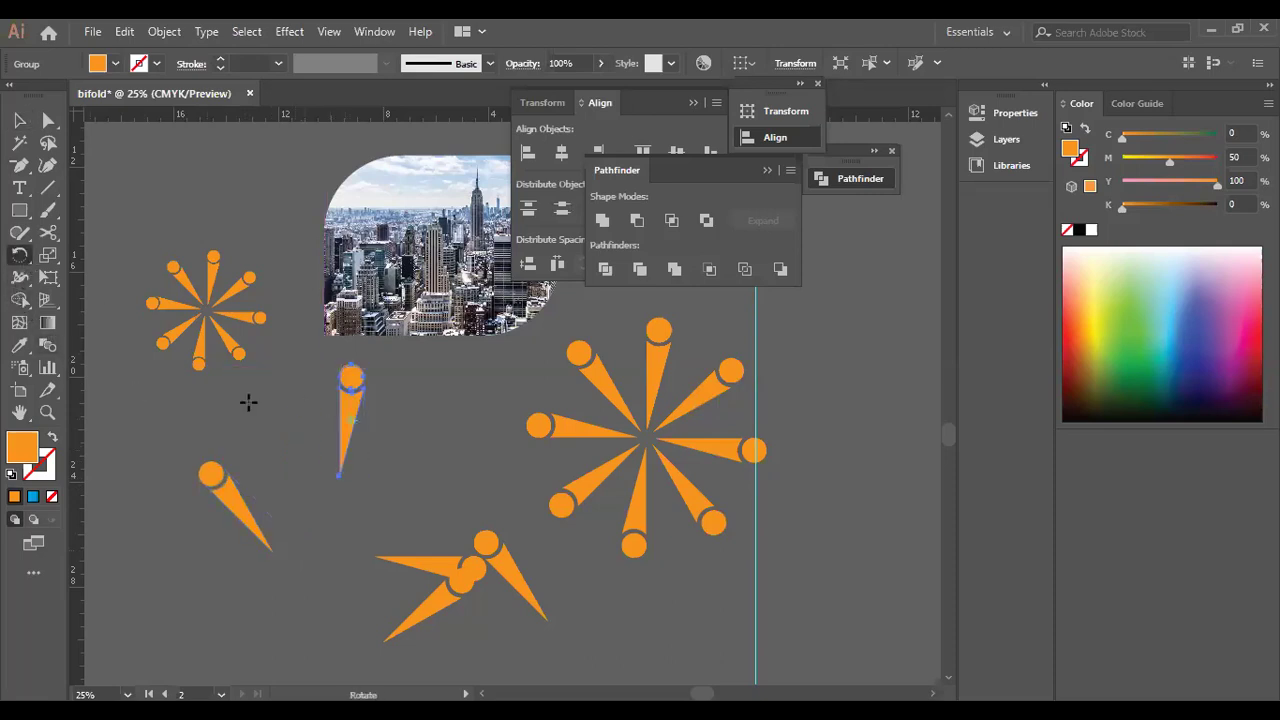
left_click(338, 480)
key("Return")
left_click(757, 495)
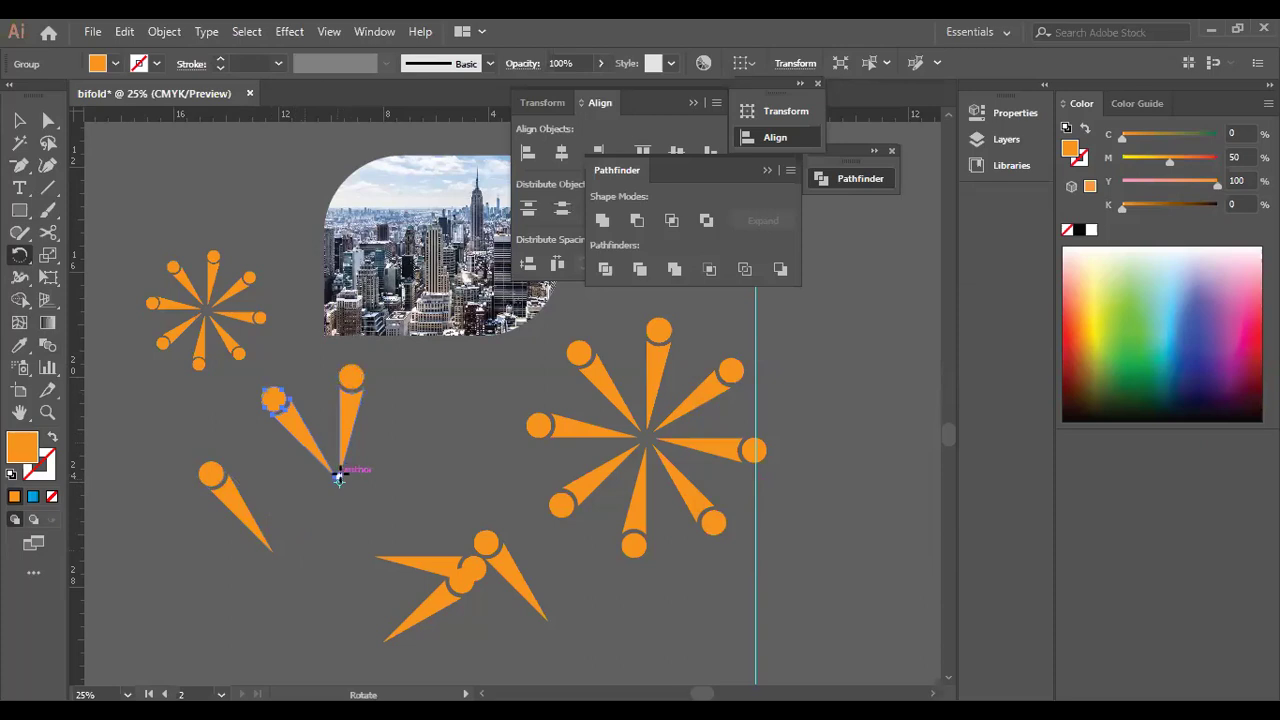
Repeat the rotated copy around the spoke's tip until eight spokes form a tighter ring, and deselect.
key("ctrl+d")
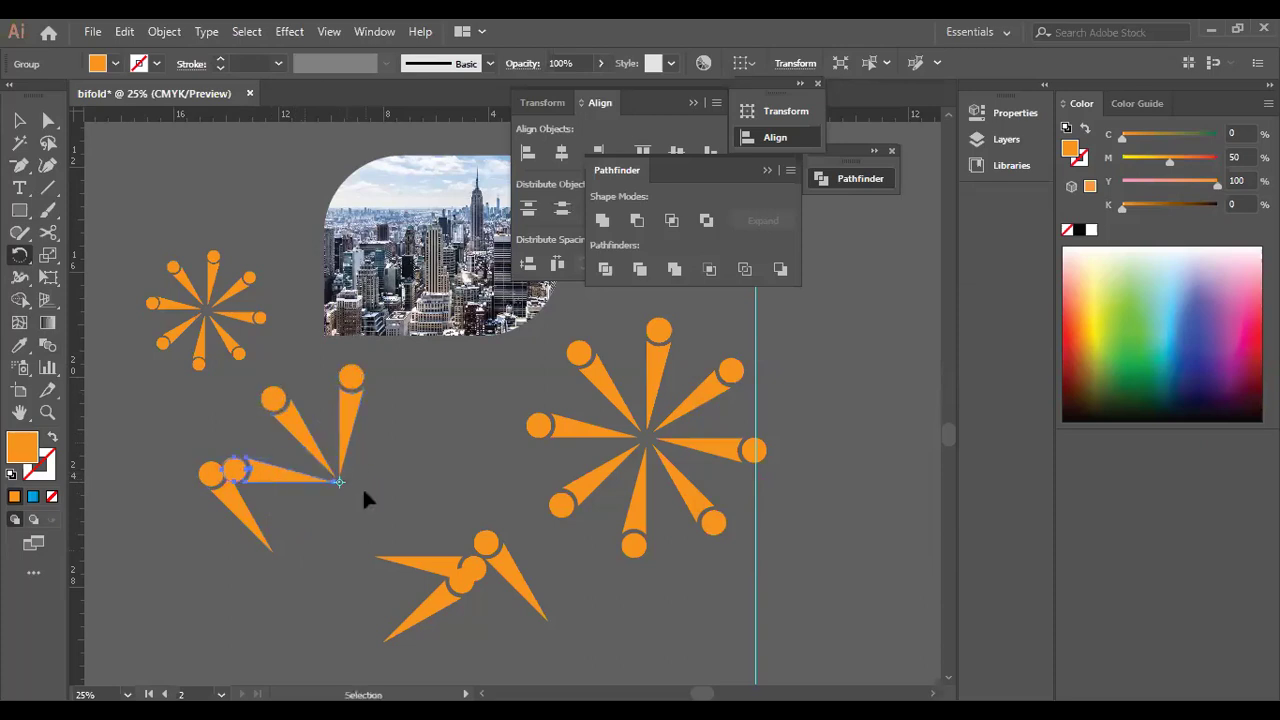
key("ctrl+d")
key("ctrl+d")
key("ctrl+shift+a")
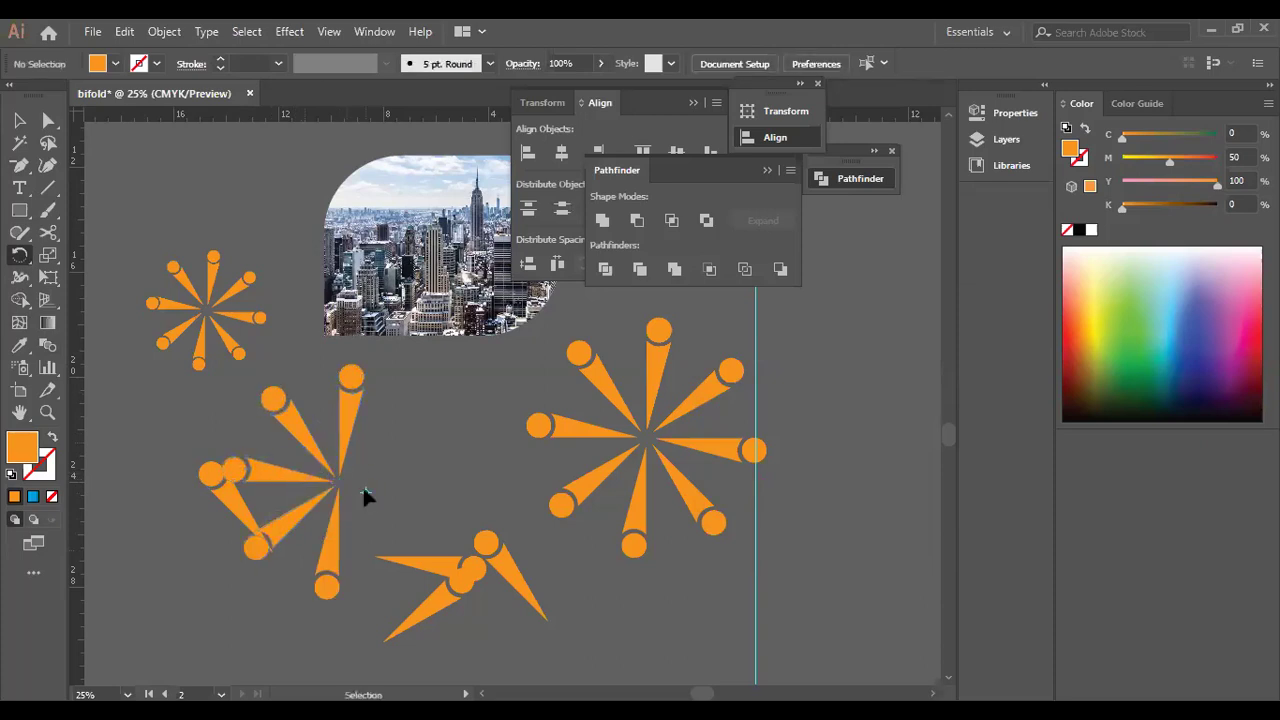
key("d")
key("ctrl+z")
key("ctrl+d")
key("ctrl+d")
key("ctrl+d")
key("ctrl+d")
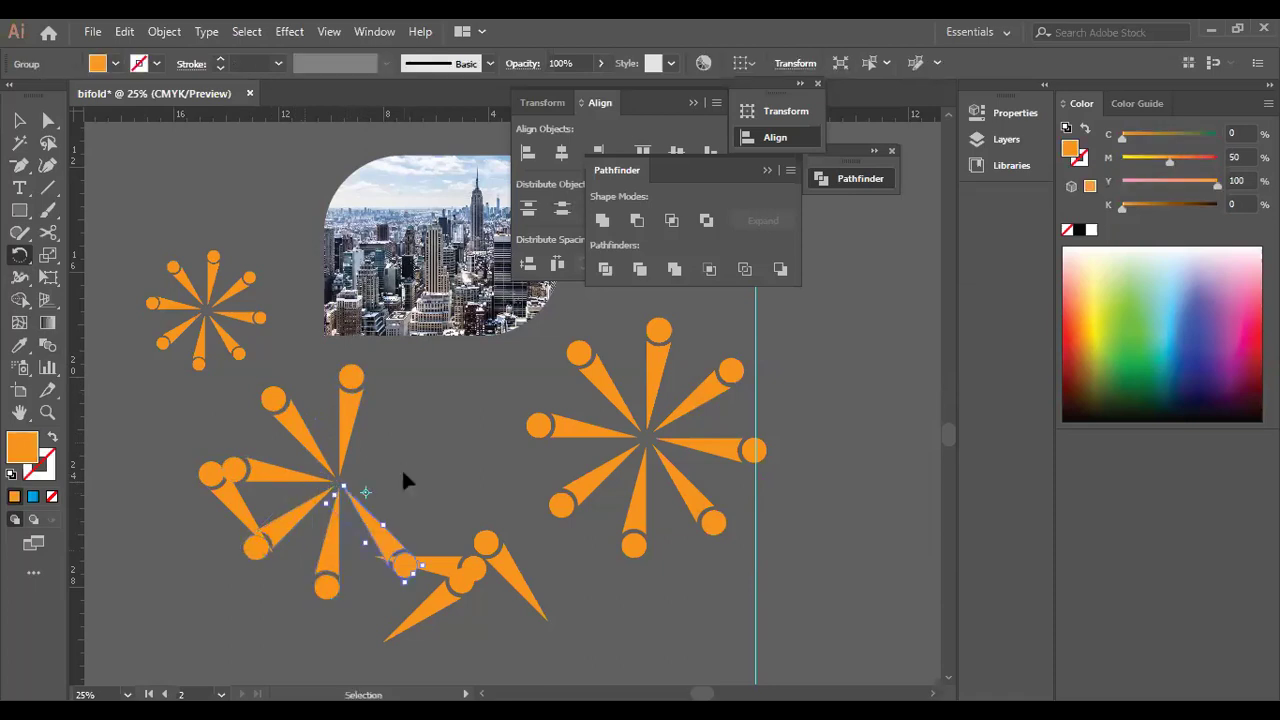
key("ctrl+shift+a")
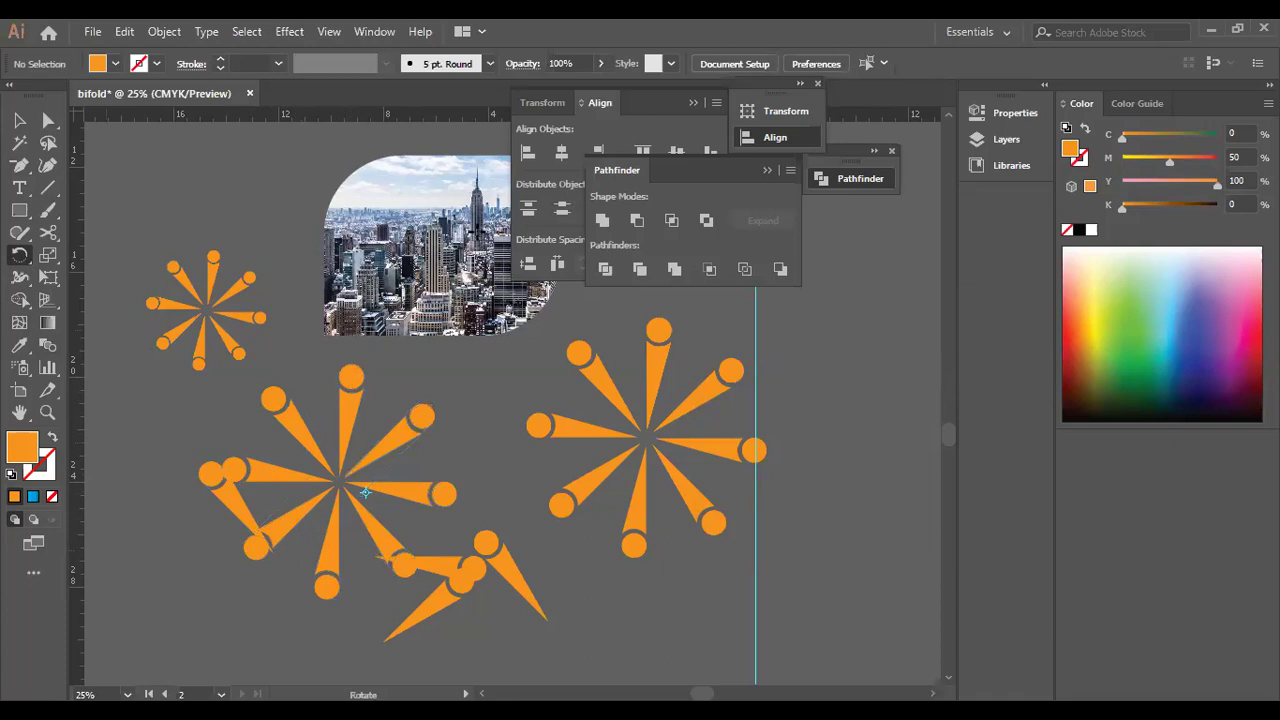
Move the stray slanted spoke above the small ring, delete all the rings and other loose spokes, and select the remaining spoke.
left_click(20, 120)
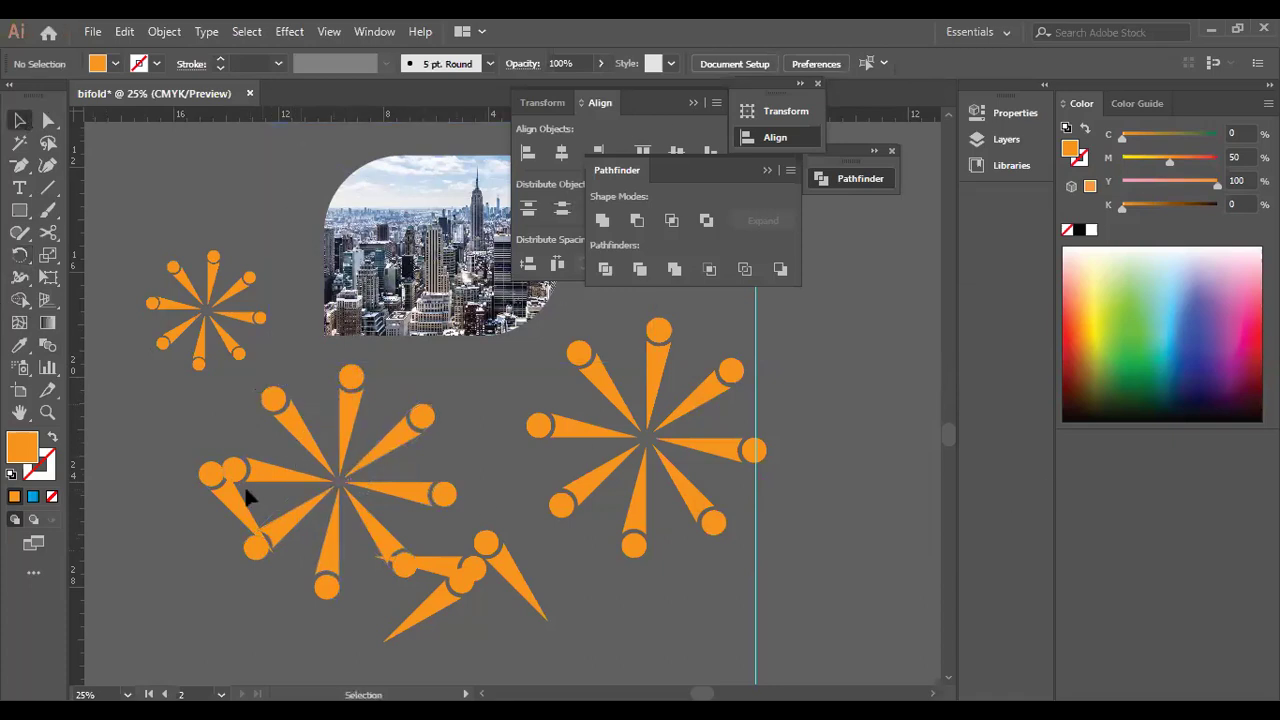
left_click_drag(245, 478, 186, 152)
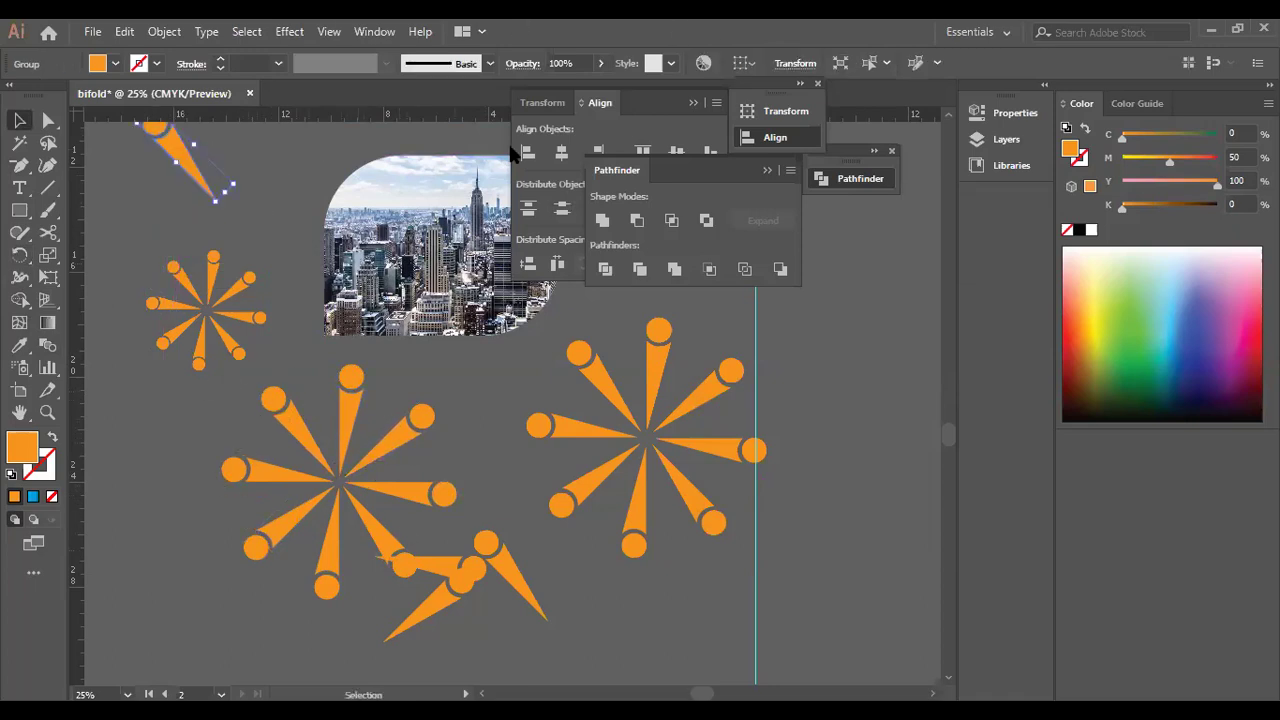
left_click_drag(143, 240, 754, 592)
key("Delete")
key("Delete")
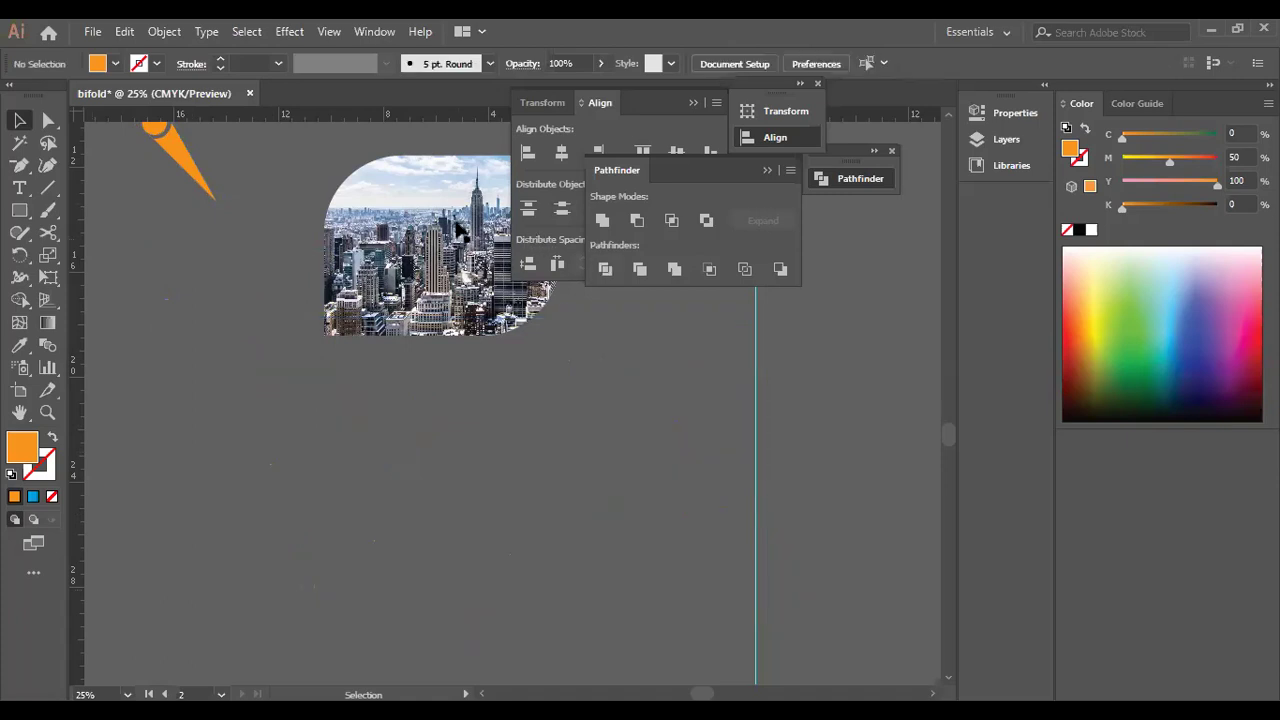
left_click(186, 176)
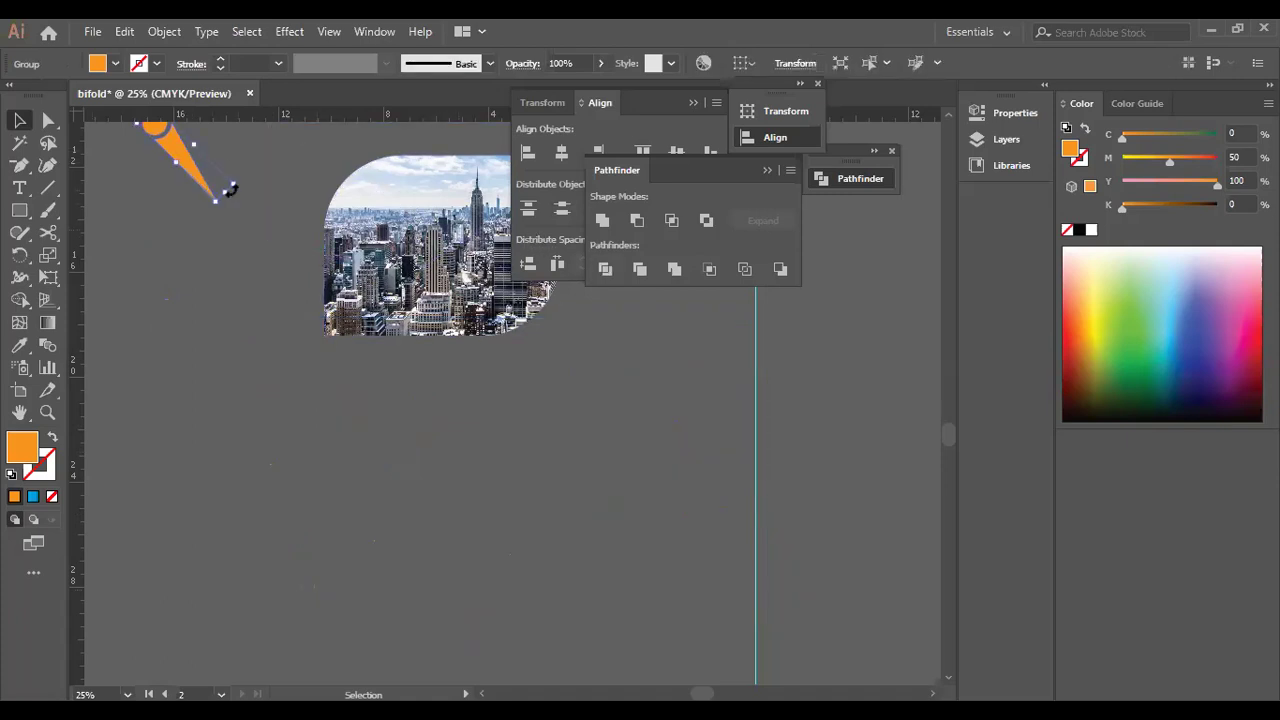
Delete the remaining spoke and the leftover orange shape below the contact lines, collapsing the open Pathfinder and Align options.
key("Delete")
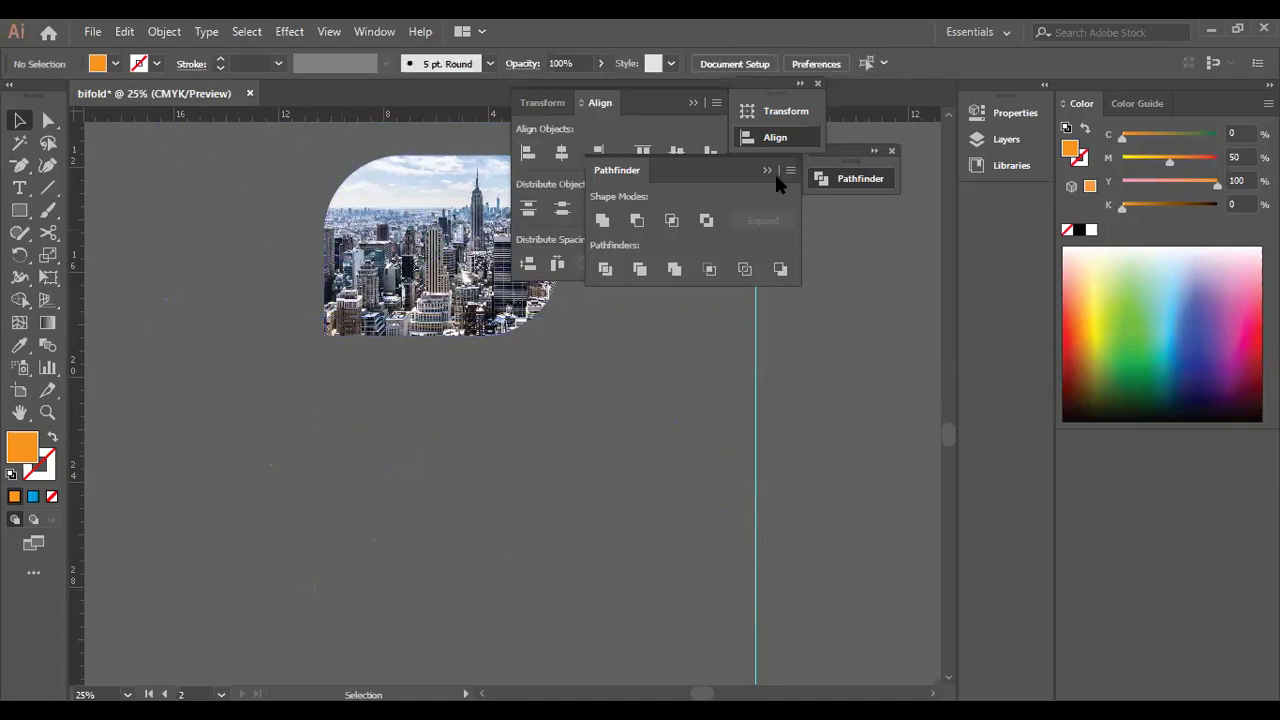
left_click(768, 171)
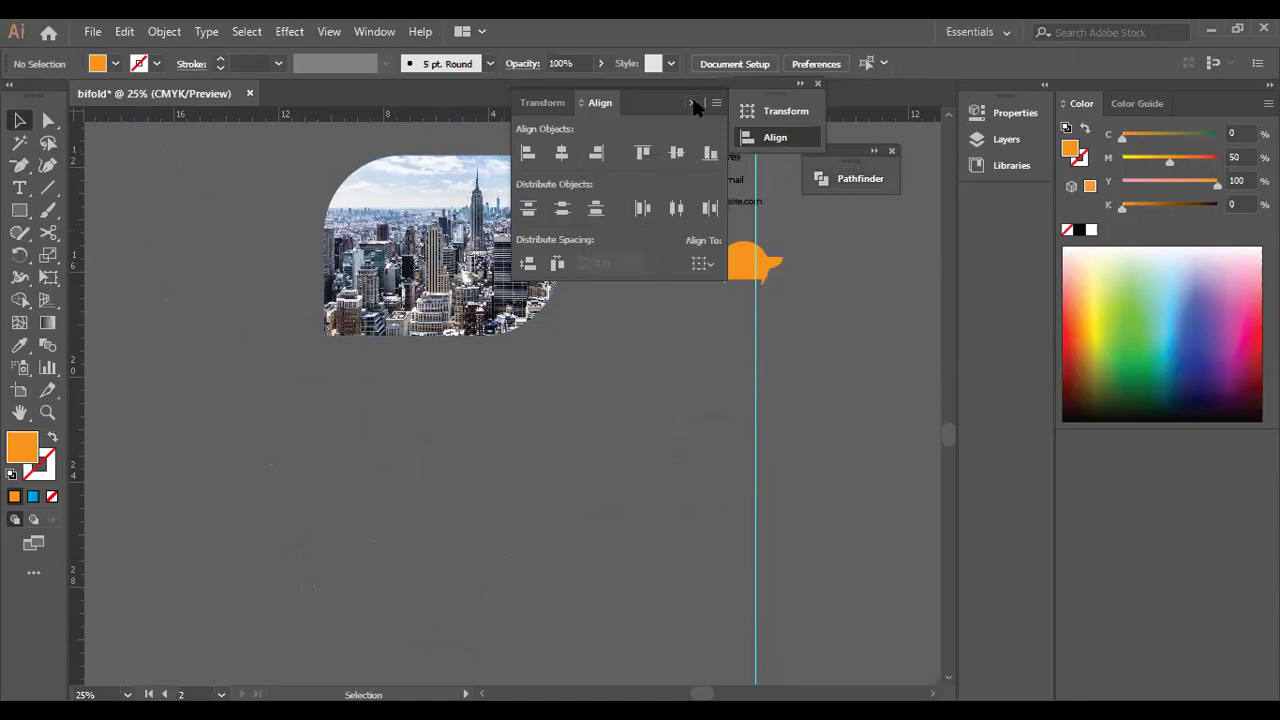
left_click(692, 102)
left_click(748, 280)
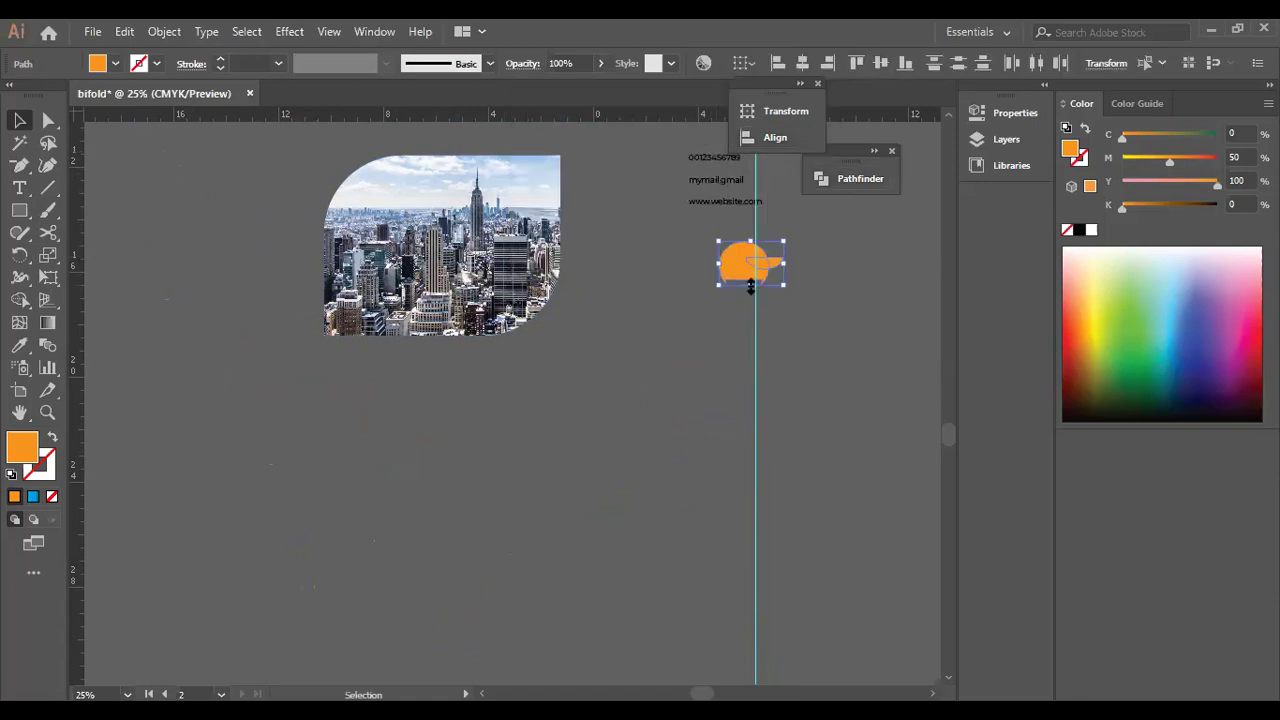
key("Delete")
Move the e-mail and website lines up so the three loose contact lines sit closer together.
scroll(470, 560, "up", 3)
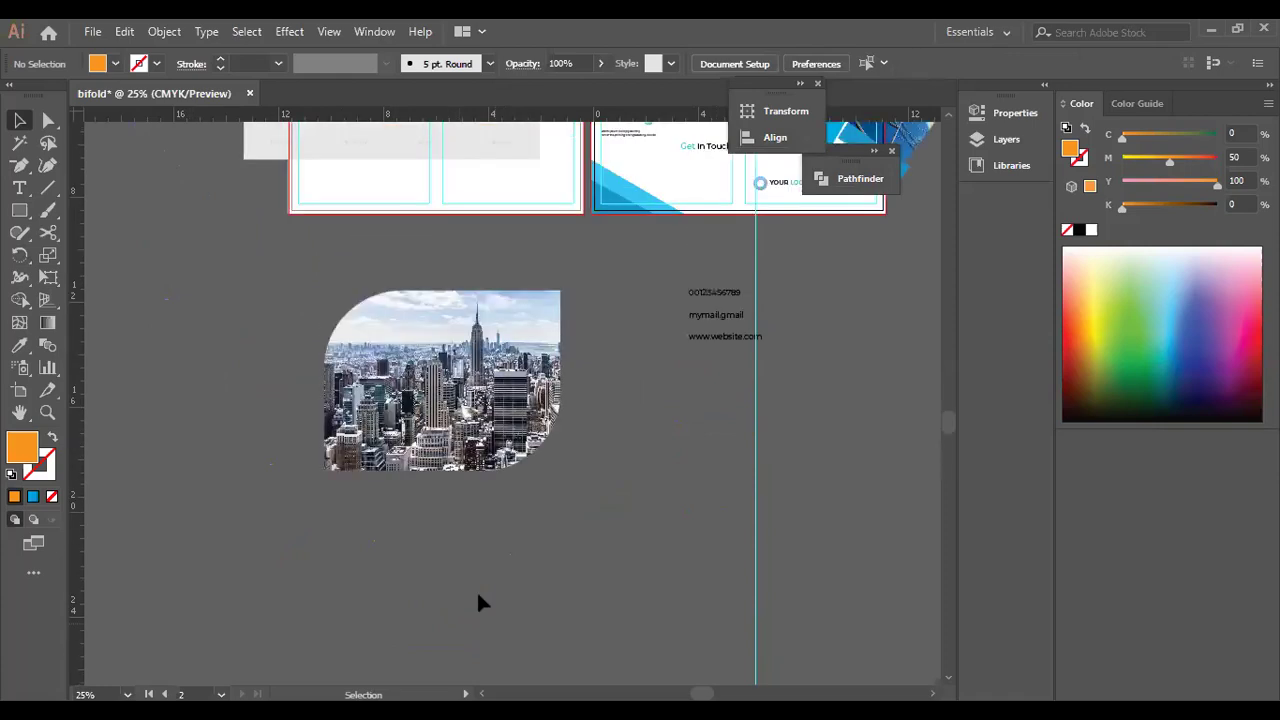
scroll(478, 603, "up", 4)
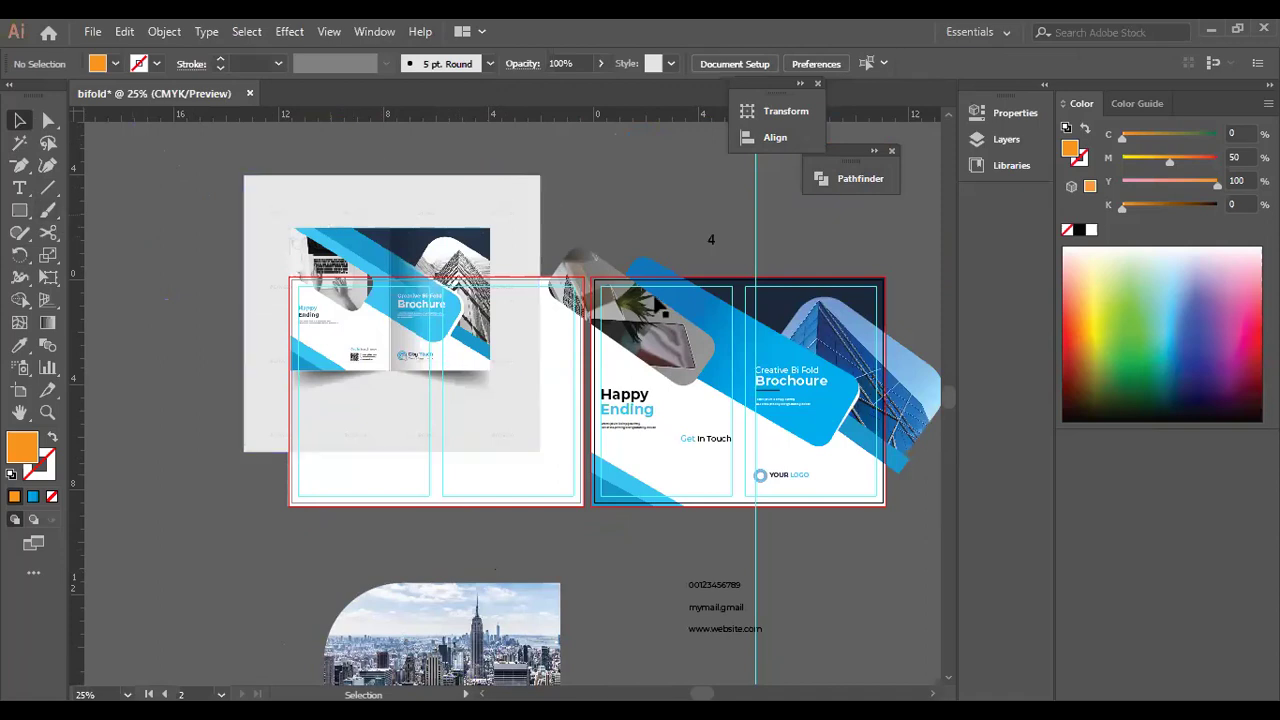
scroll(686, 495, "down", 2)
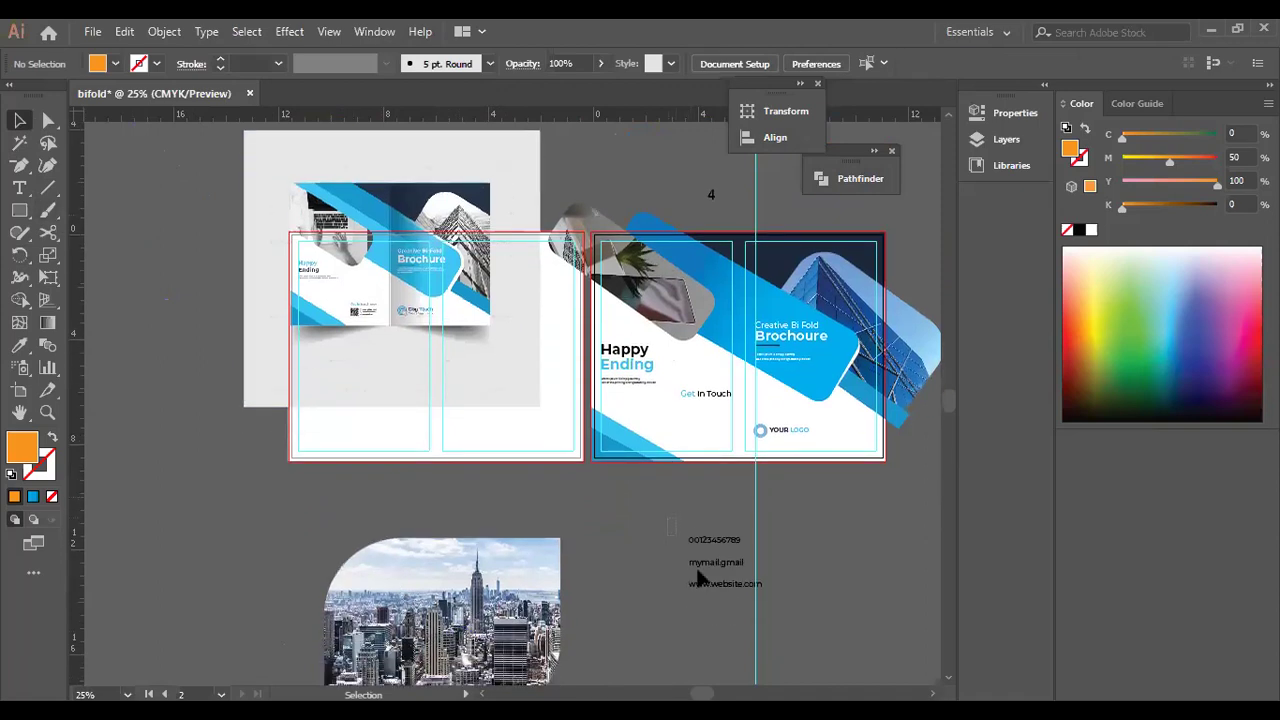
left_click(757, 598)
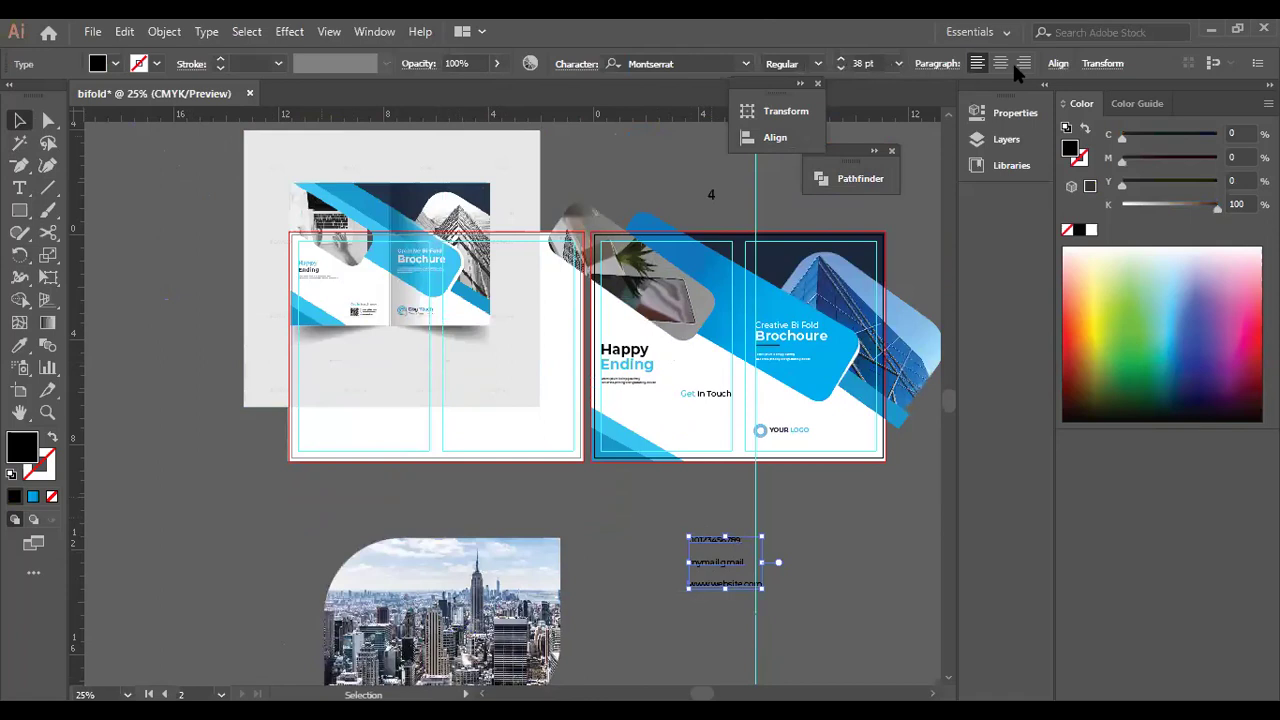
left_click(797, 531)
left_click_drag(722, 563, 722, 559)
left_click(666, 567)
Distribute the three contact lines evenly by their vertical centres and align their left edges.
left_click_drag(676, 521, 767, 603)
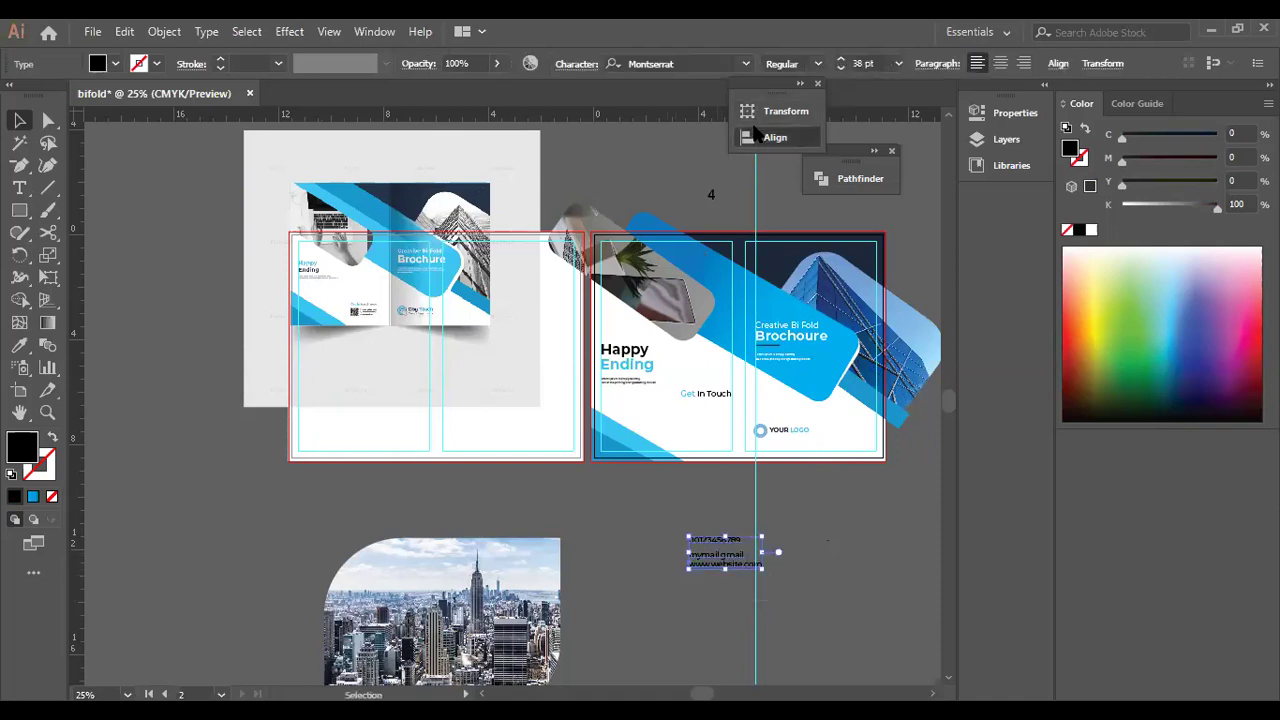
left_click(758, 137)
left_click(562, 208)
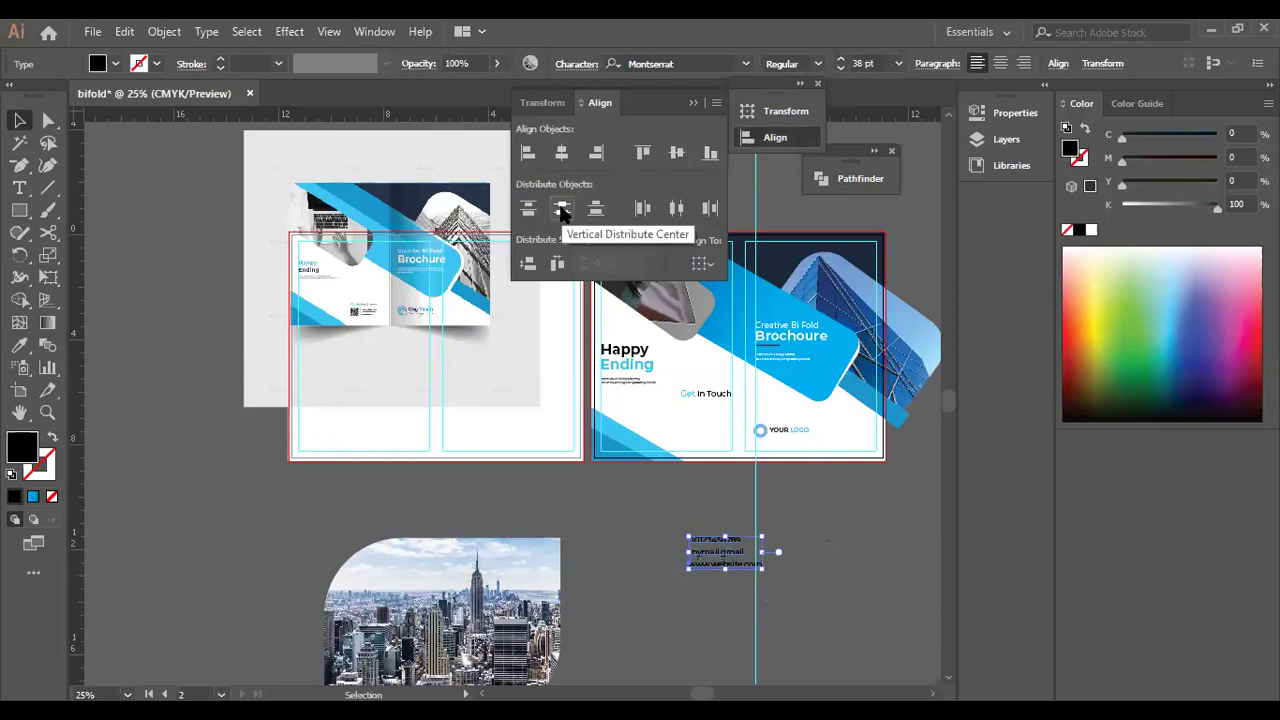
left_click(678, 208)
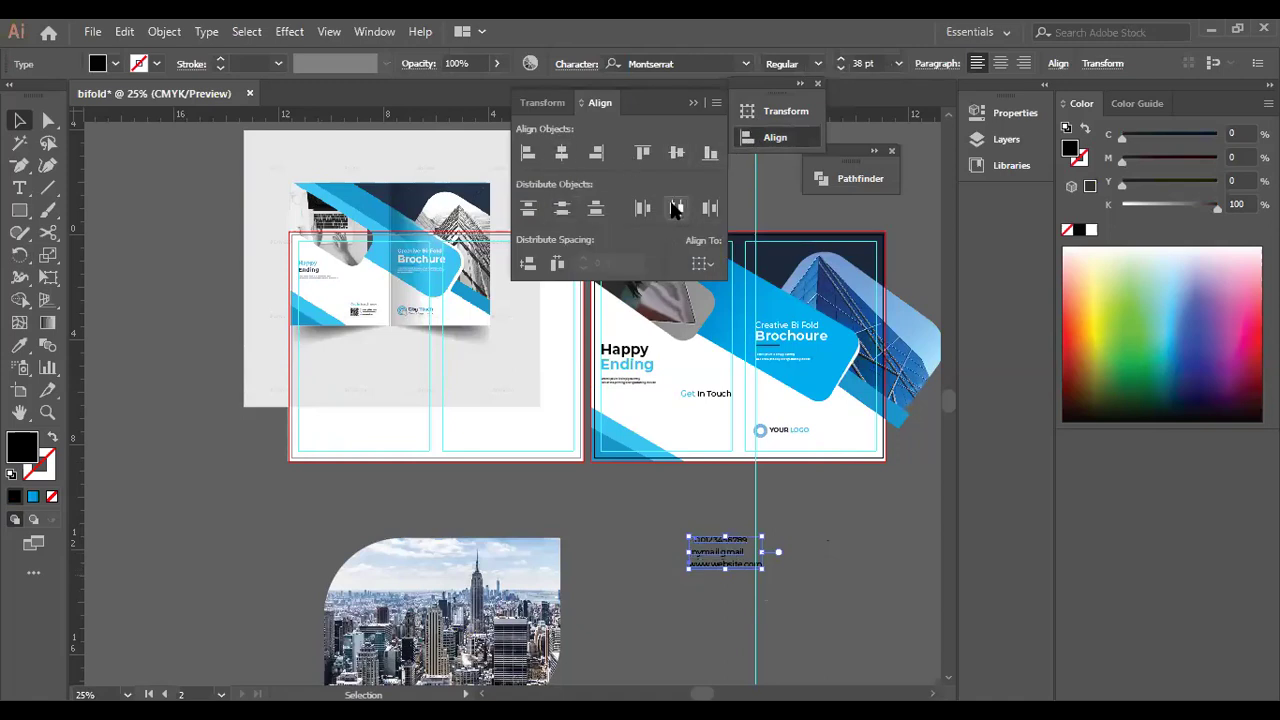
left_click(527, 158)
left_click(651, 588)
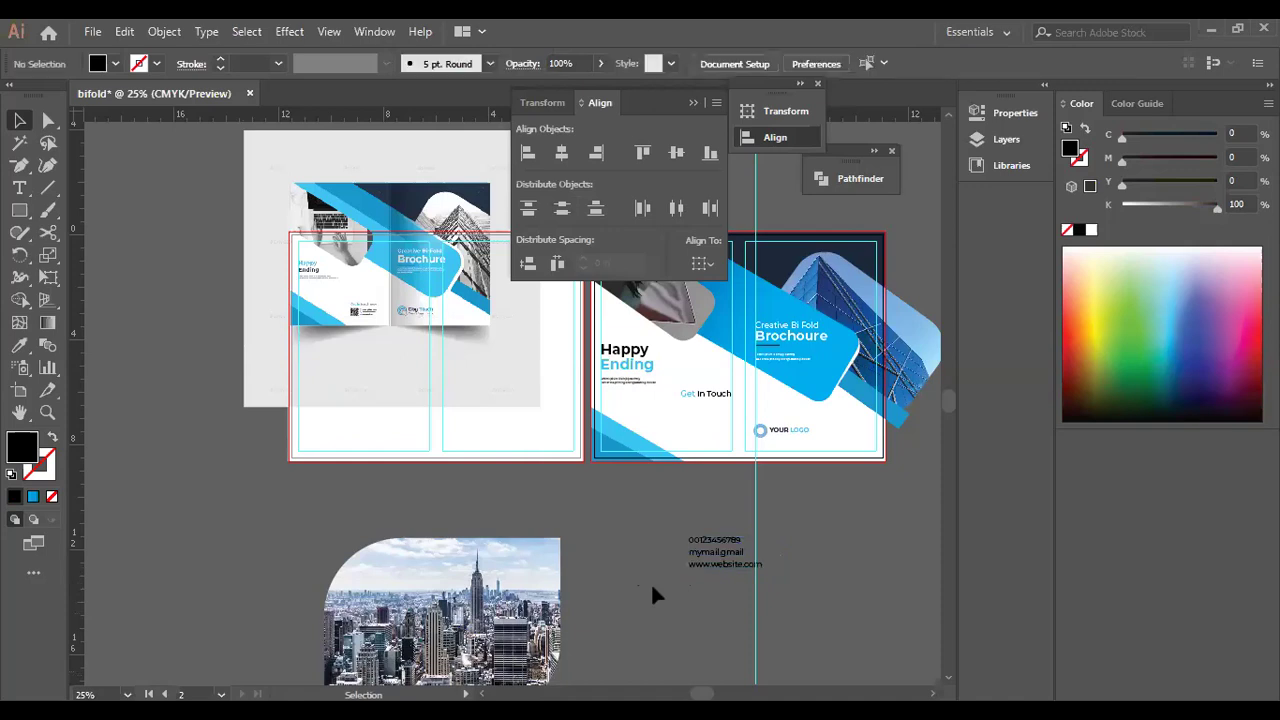
Fill the three contact lines with the 80% black grey swatch.
left_click(716, 562)
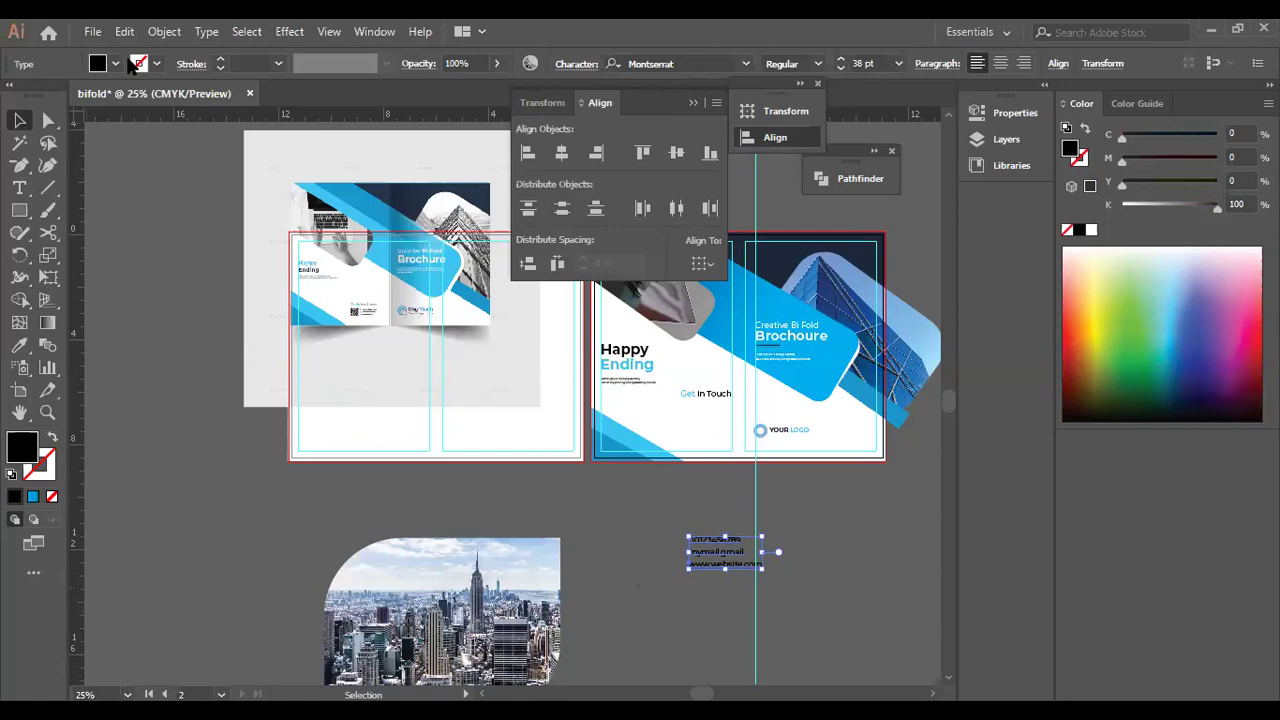
left_click(108, 60)
left_click(65, 149)
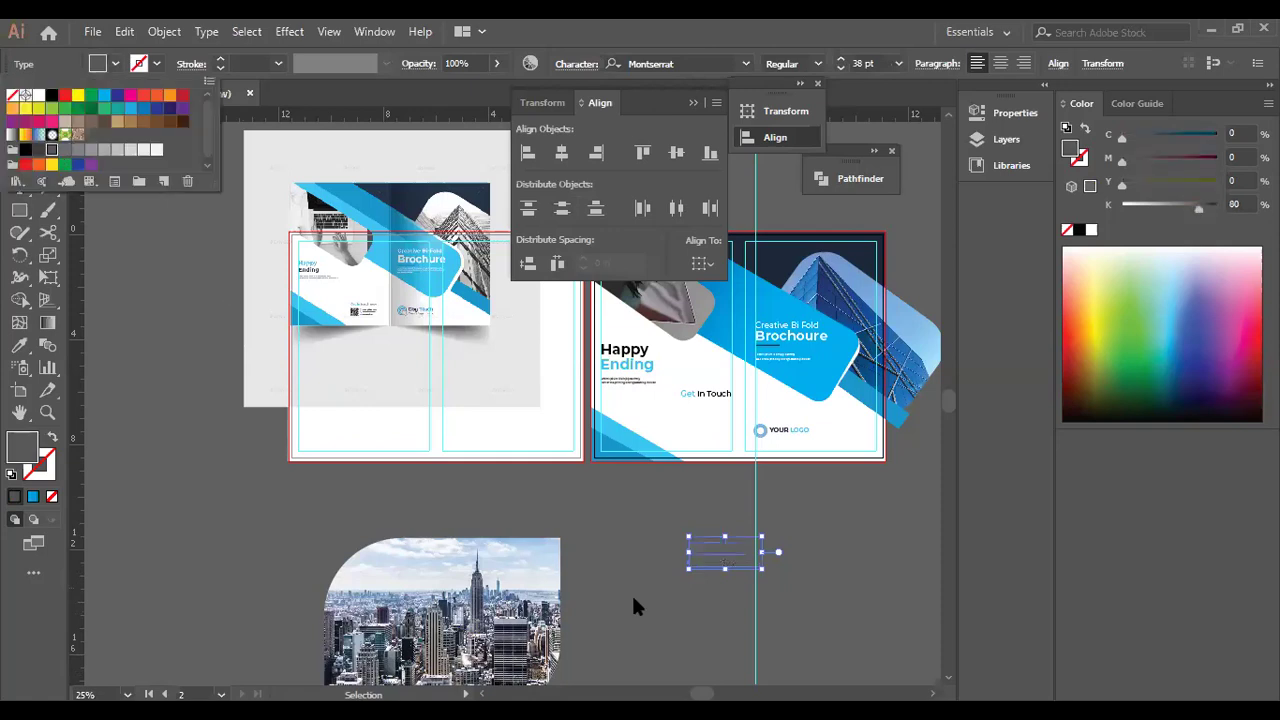
key("Escape")
Move the contact lines directly below the Get In Touch heading and reduce their font size to 12 pt.
left_click_drag(711, 558, 697, 423)
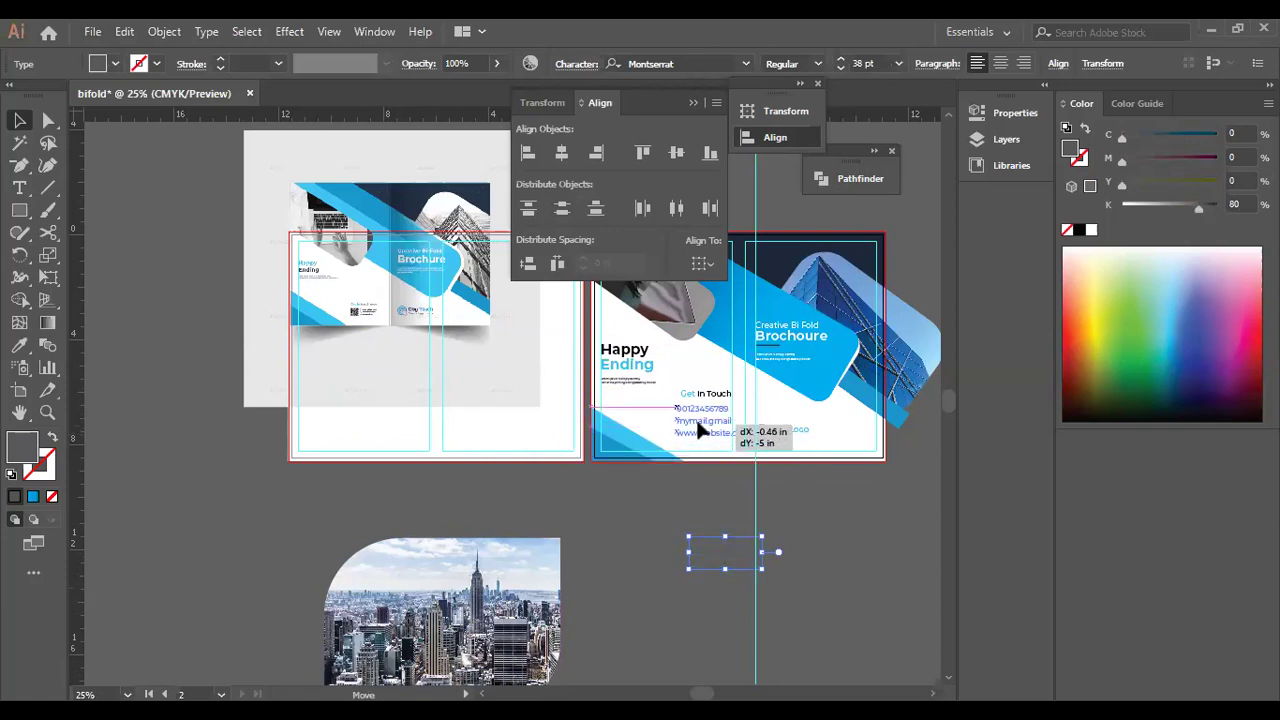
left_click_drag(697, 423, 698, 424)
left_click(842, 68)
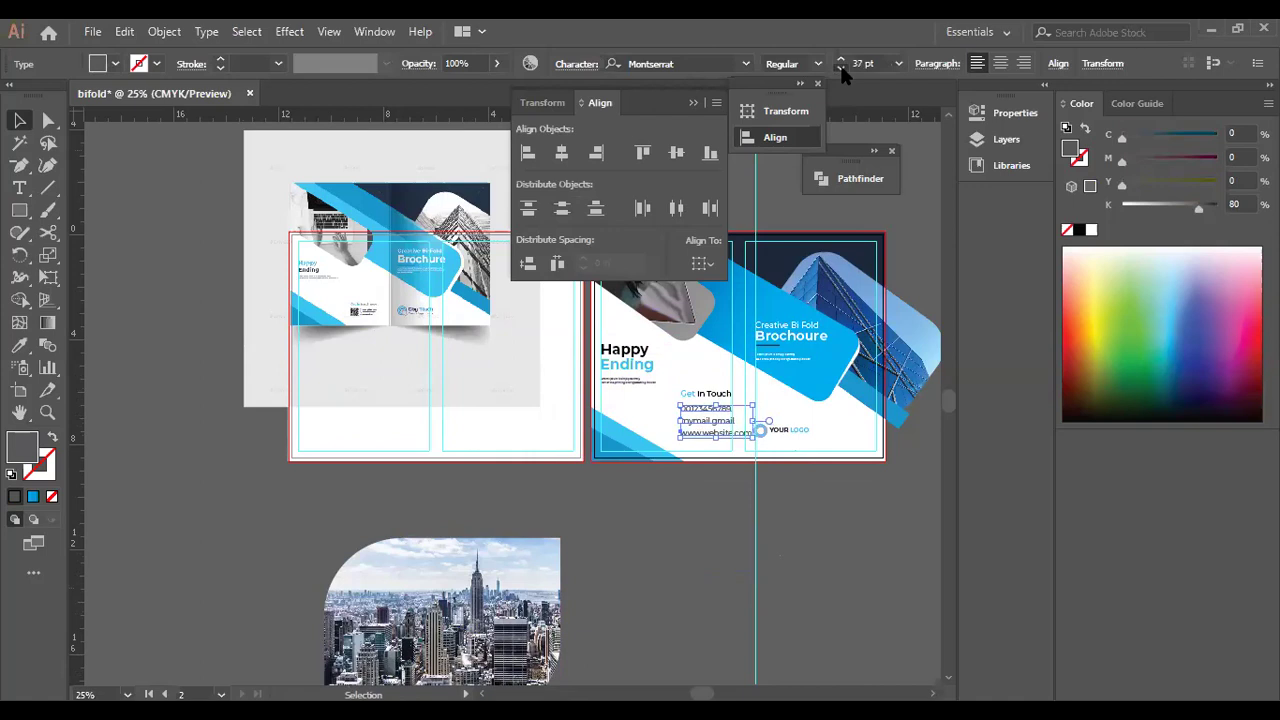
left_click(841, 68)
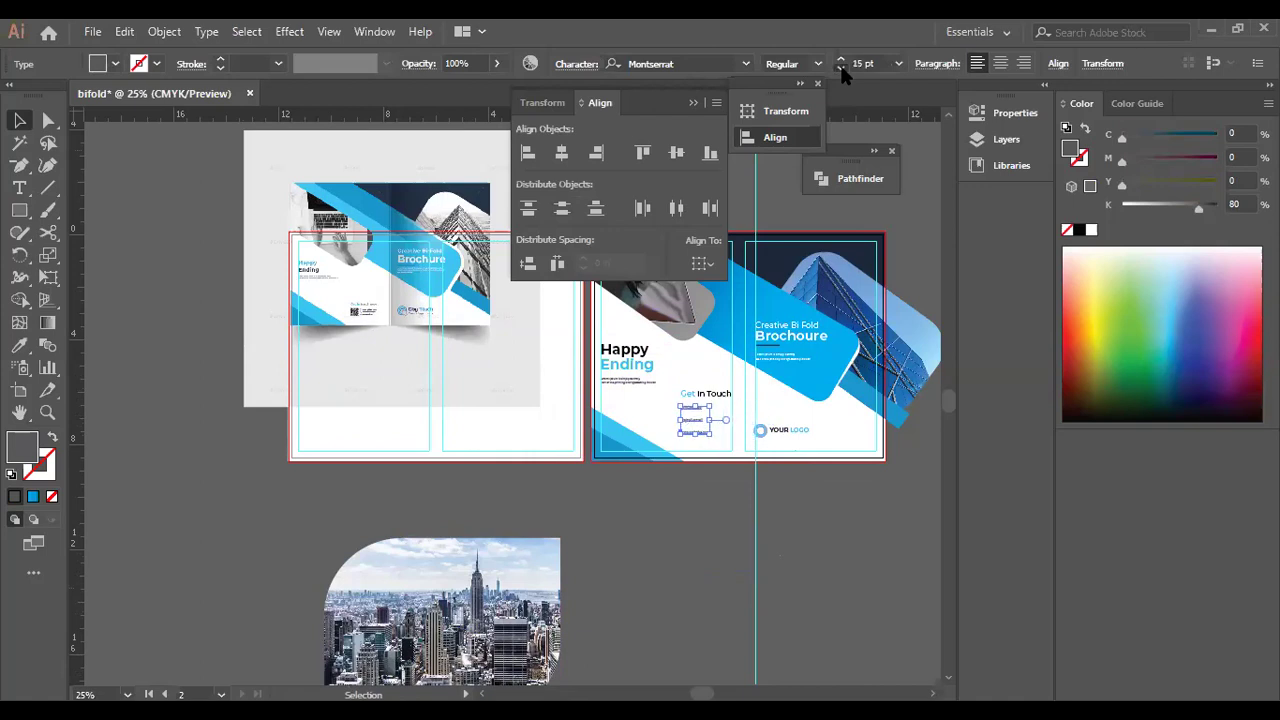
left_click(841, 68)
Examine the contact lines up close beneath the Get In Touch heading, with nothing selected.
key("ctrl+equal")
key("ctrl+equal")
key("ctrl+equal")
key("ctrl+equal")
key("ctrl+equal")
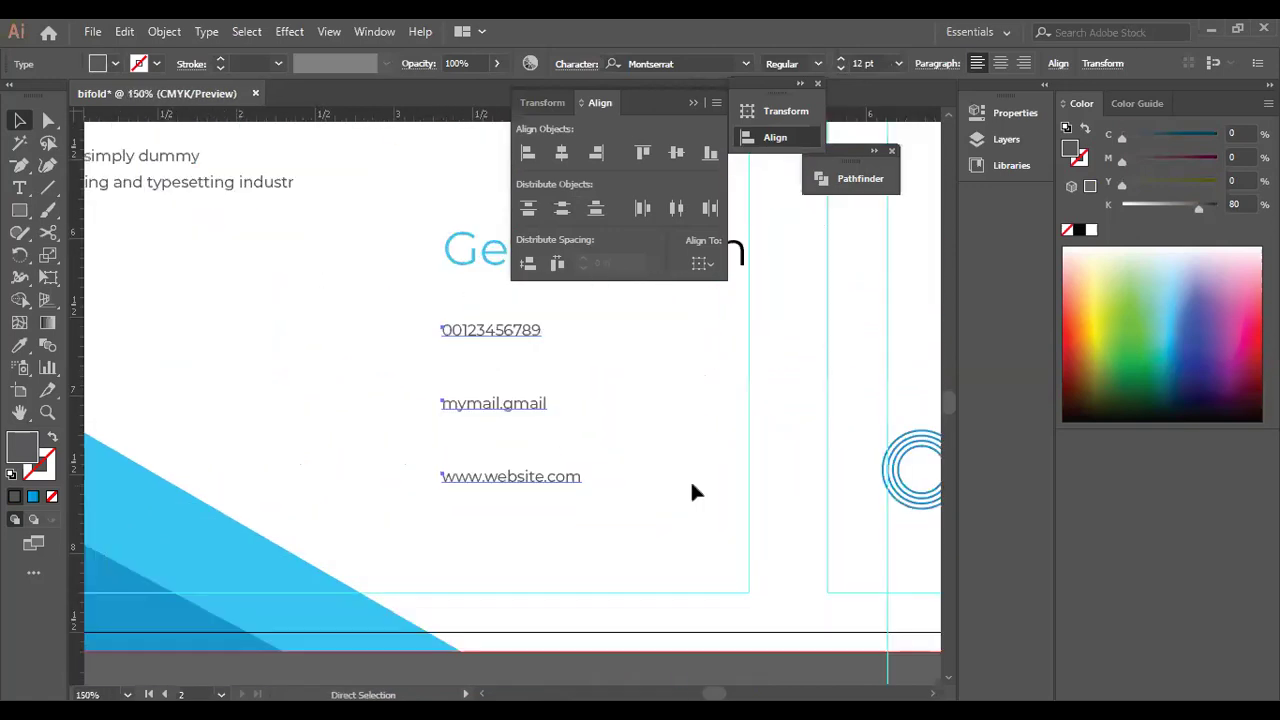
key("ctrl+equal")
key("v")
scroll(538, 523, "up", 2)
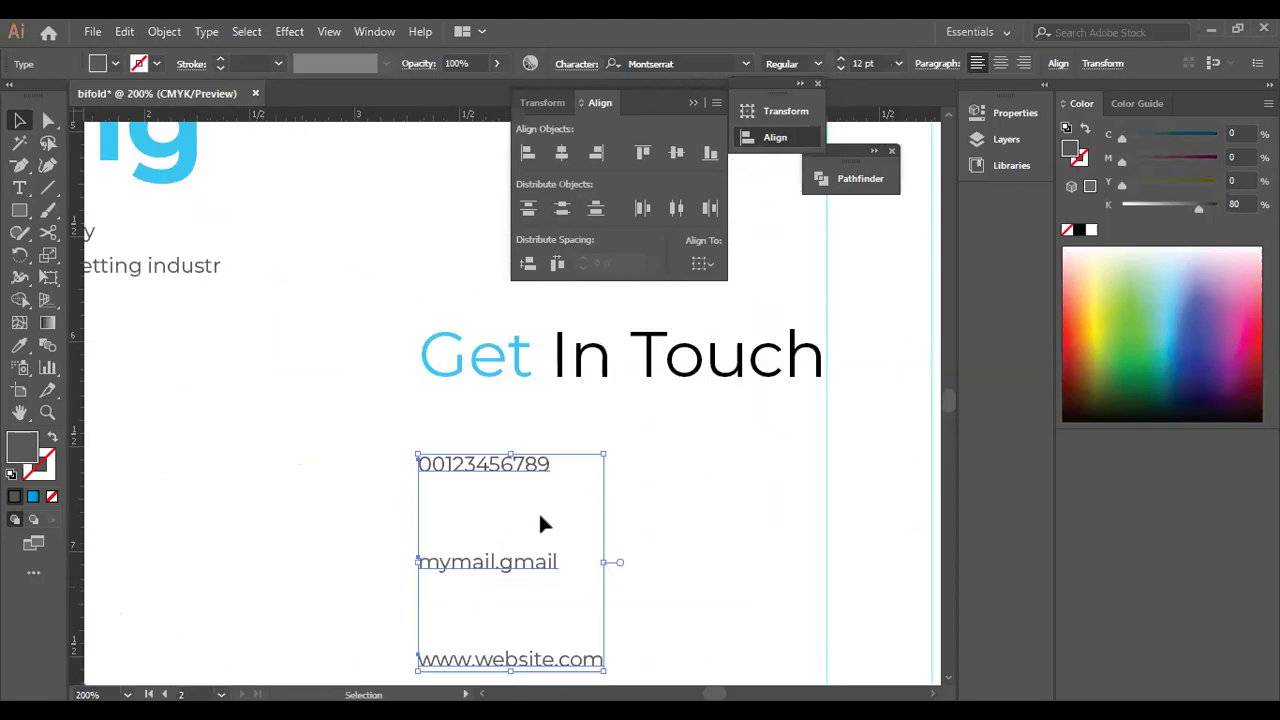
left_click(645, 574)
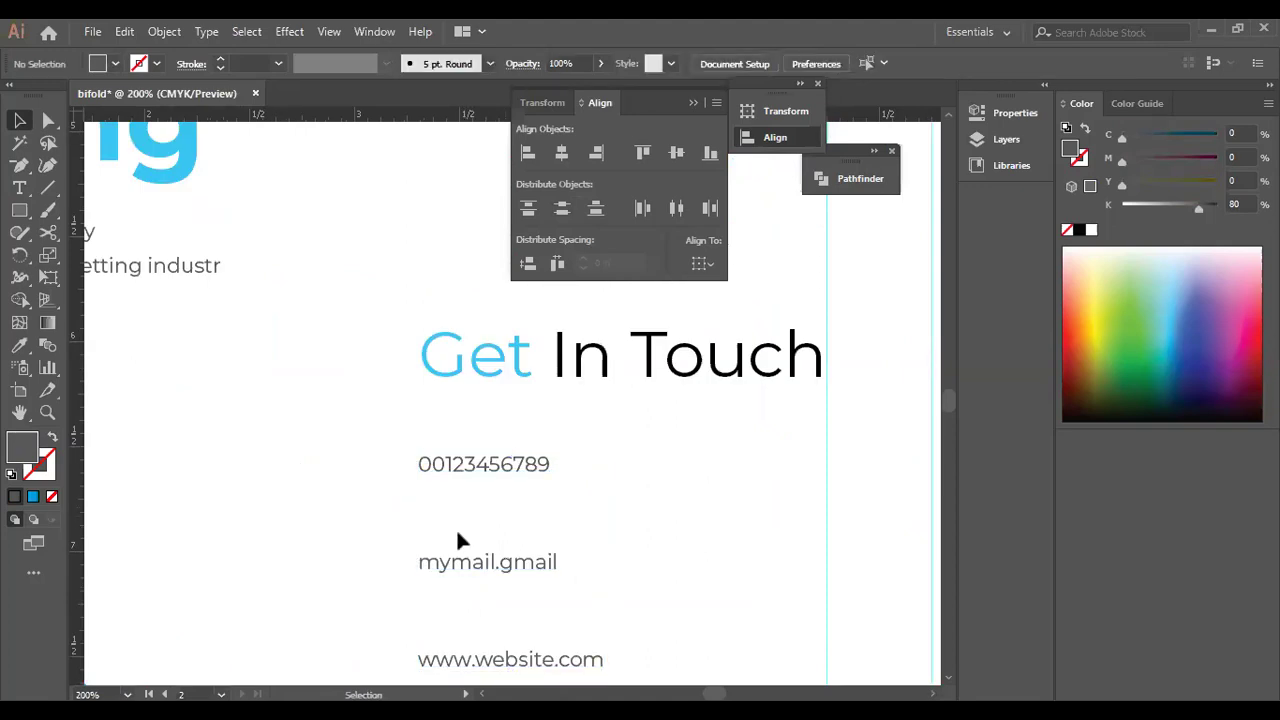
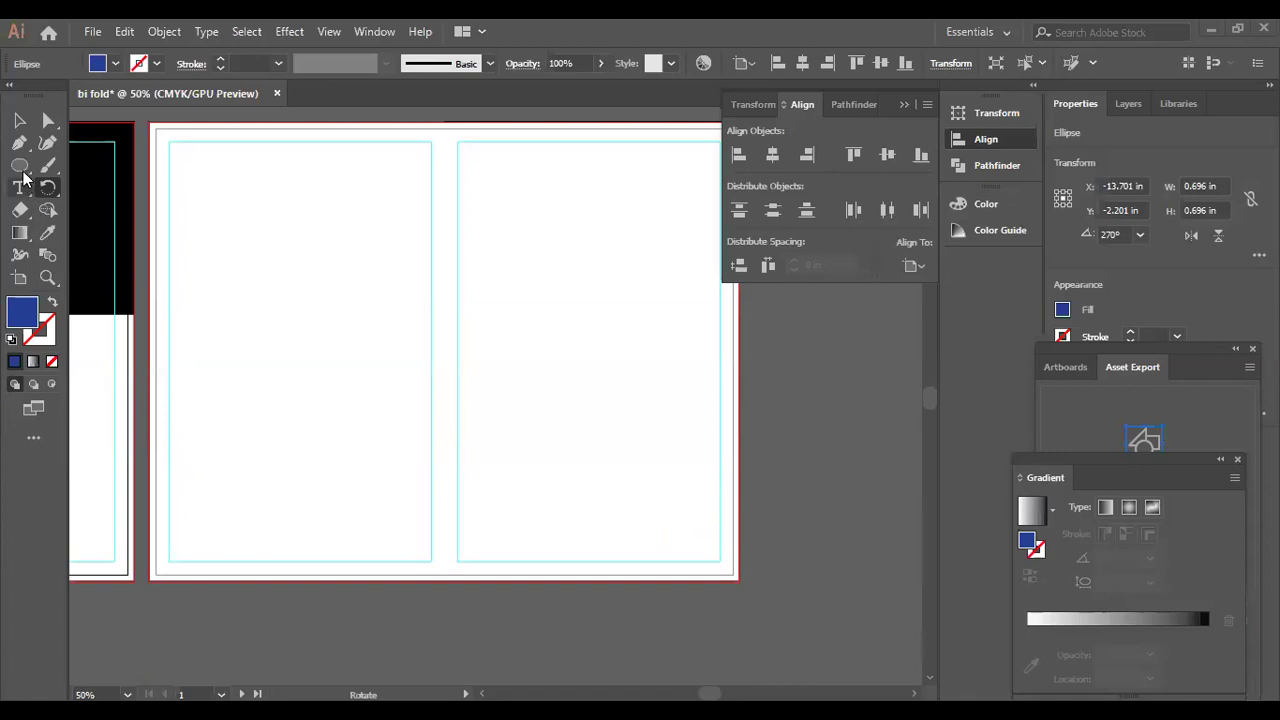
Draw a blue circle about 0.66 in across in the left half of the blank spread.
left_click(20, 166)
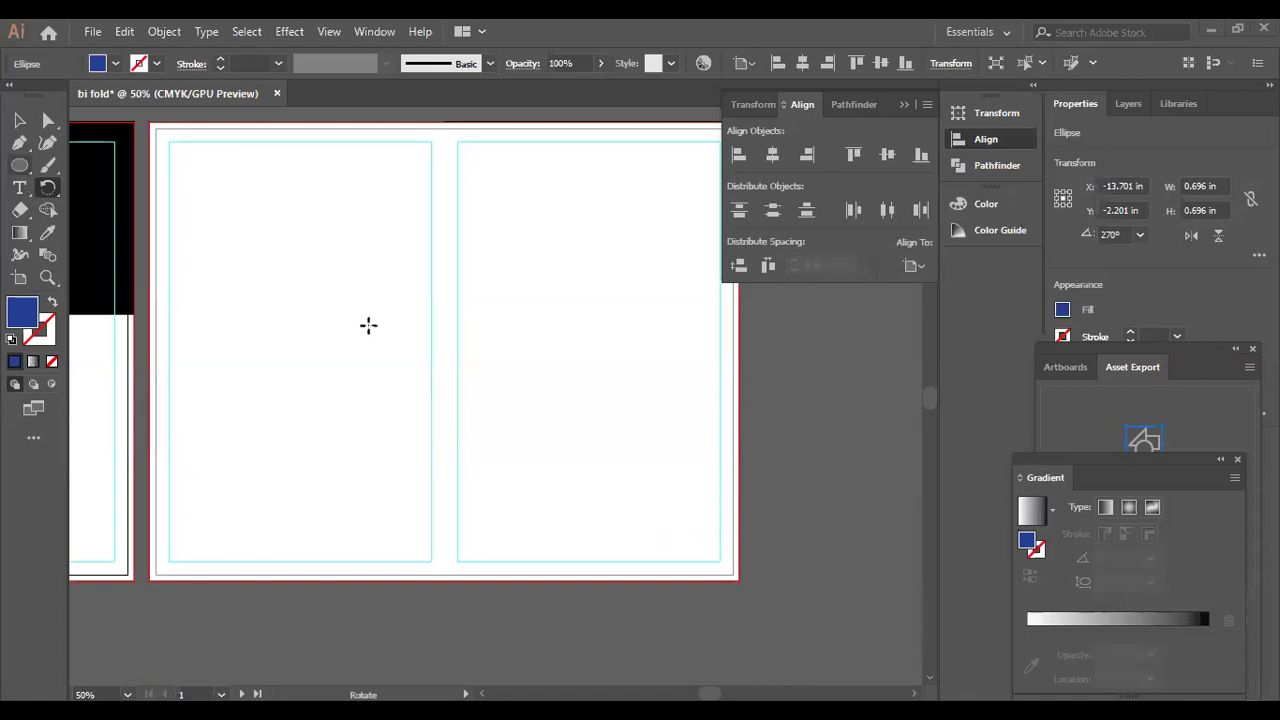
key("l")
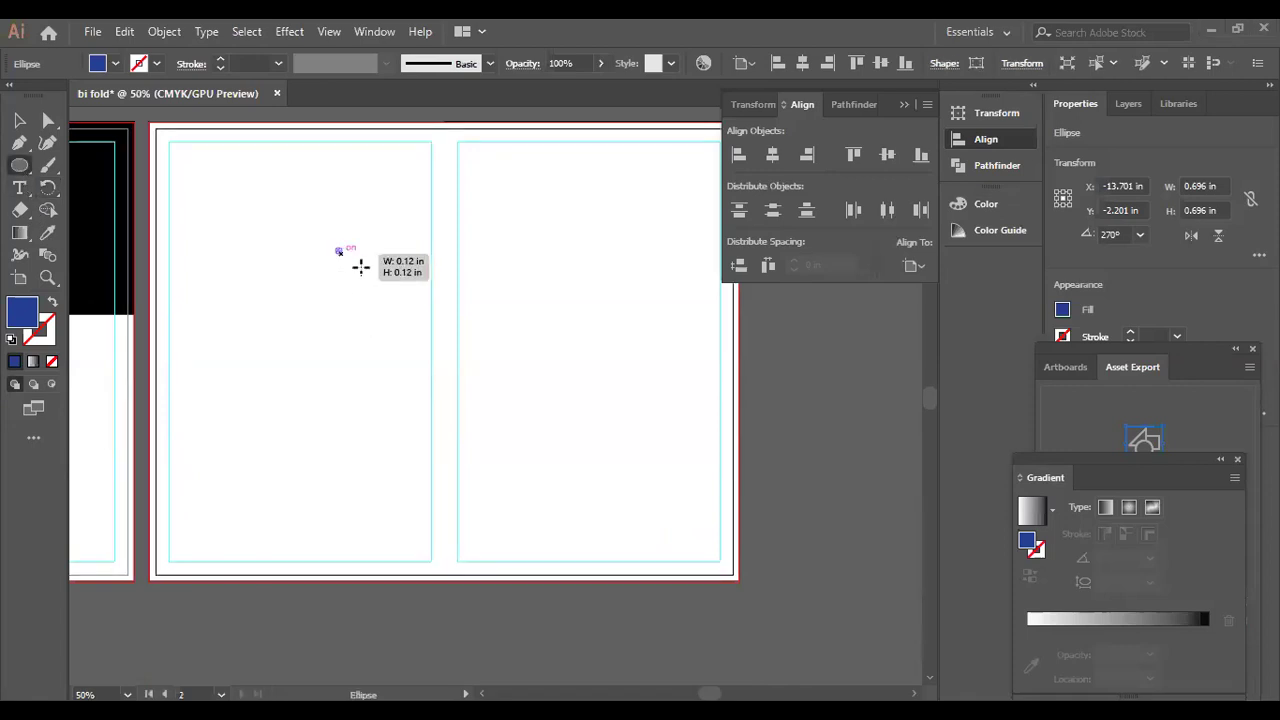
left_click_drag(355, 262, 370, 283)
left_click_drag(370, 357, 369, 357)
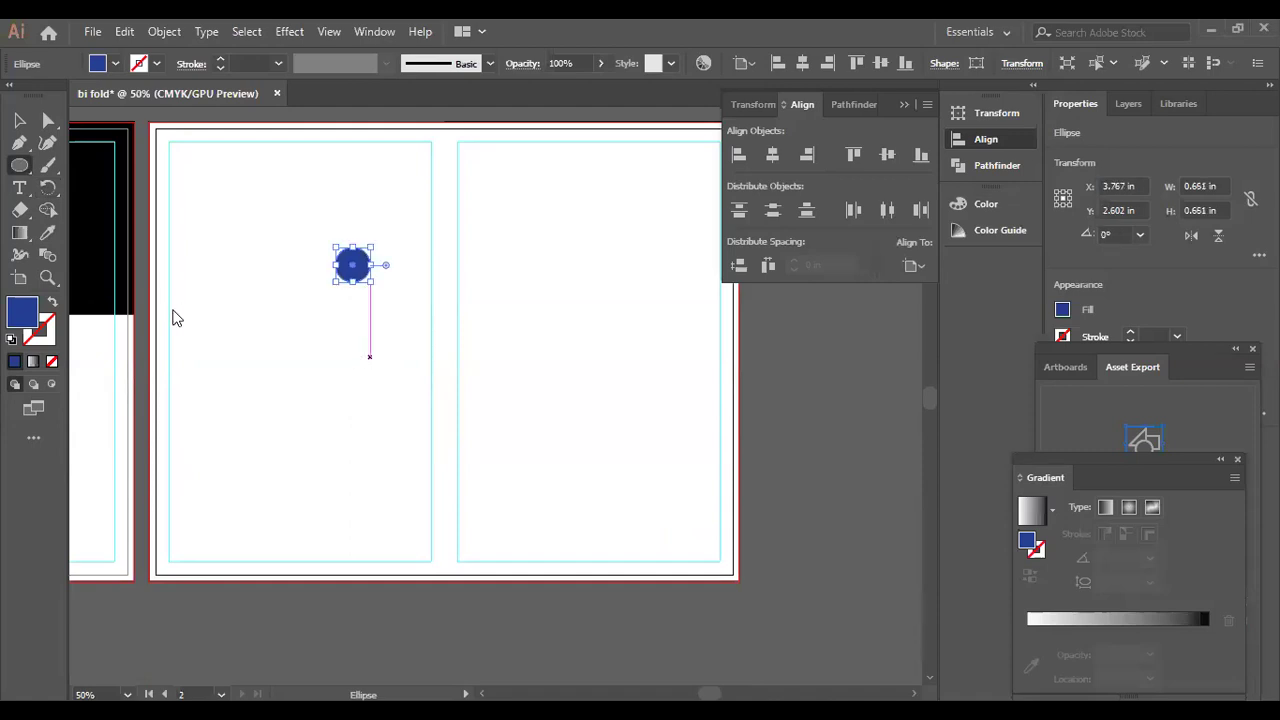
Make a 45° rotated copy of the blue circle around a point just below and right of it.
left_click(47, 187)
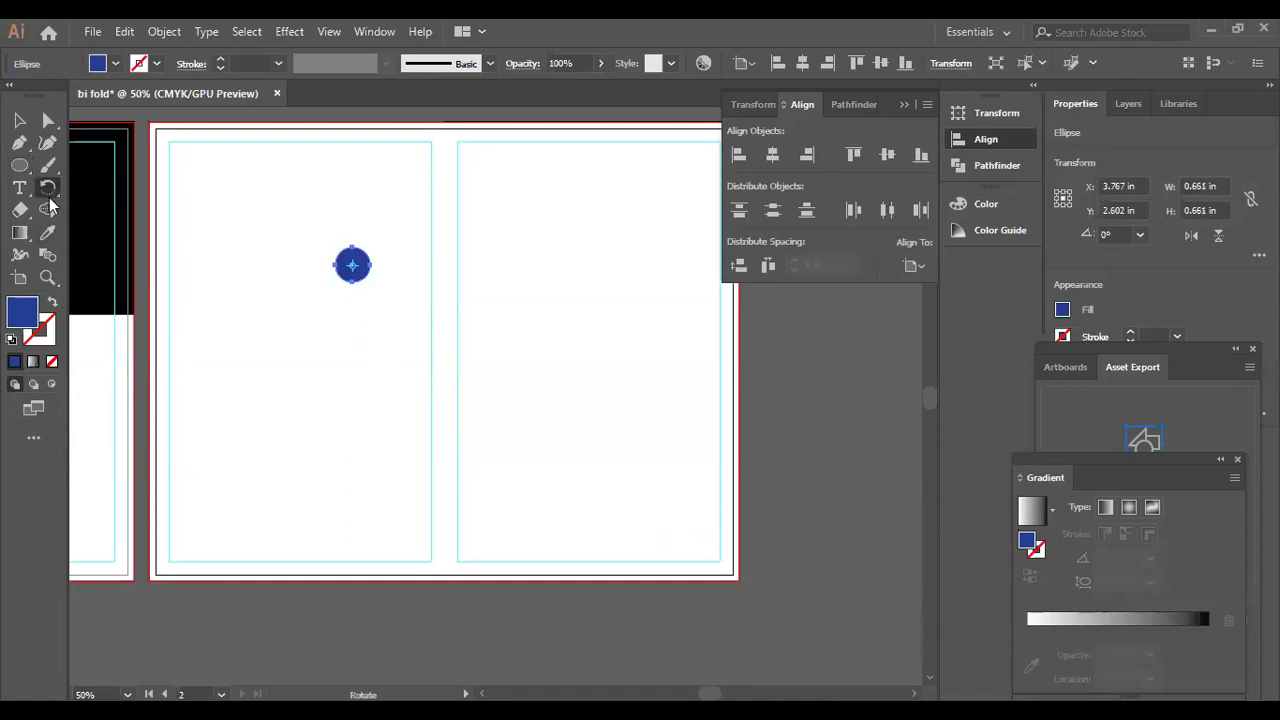
left_click(372, 294, "alt")
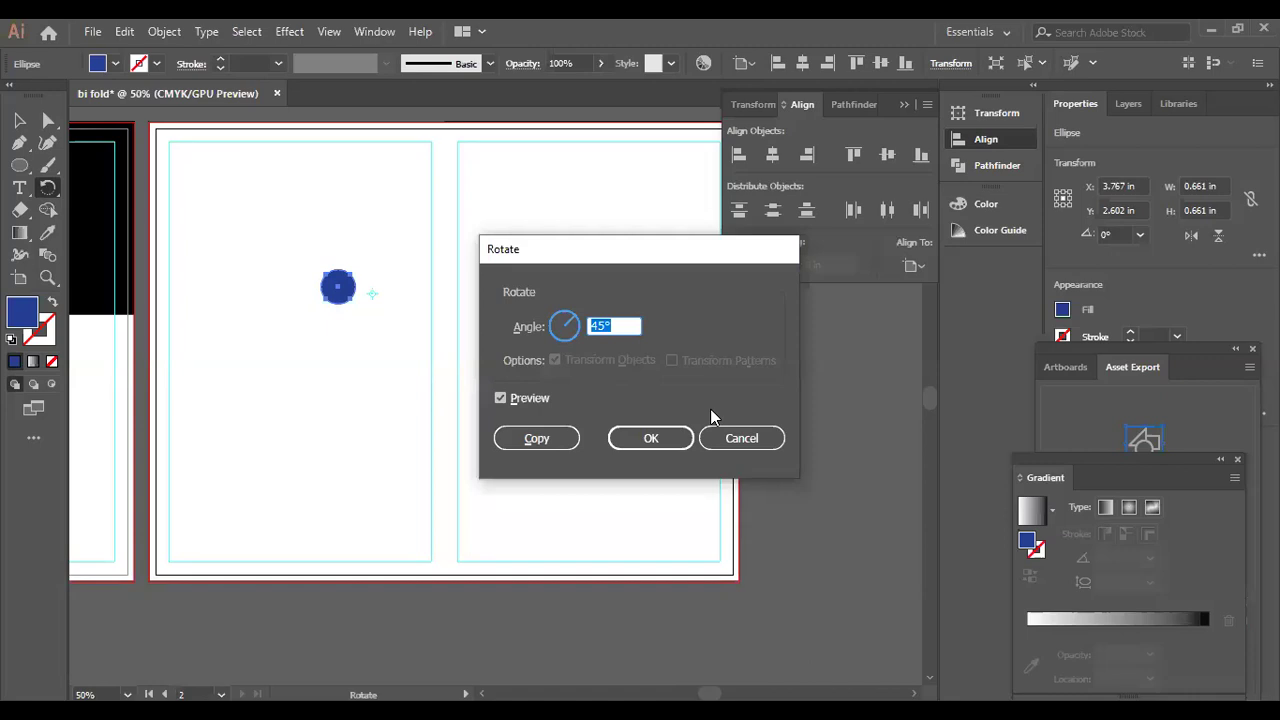
left_click(537, 439)
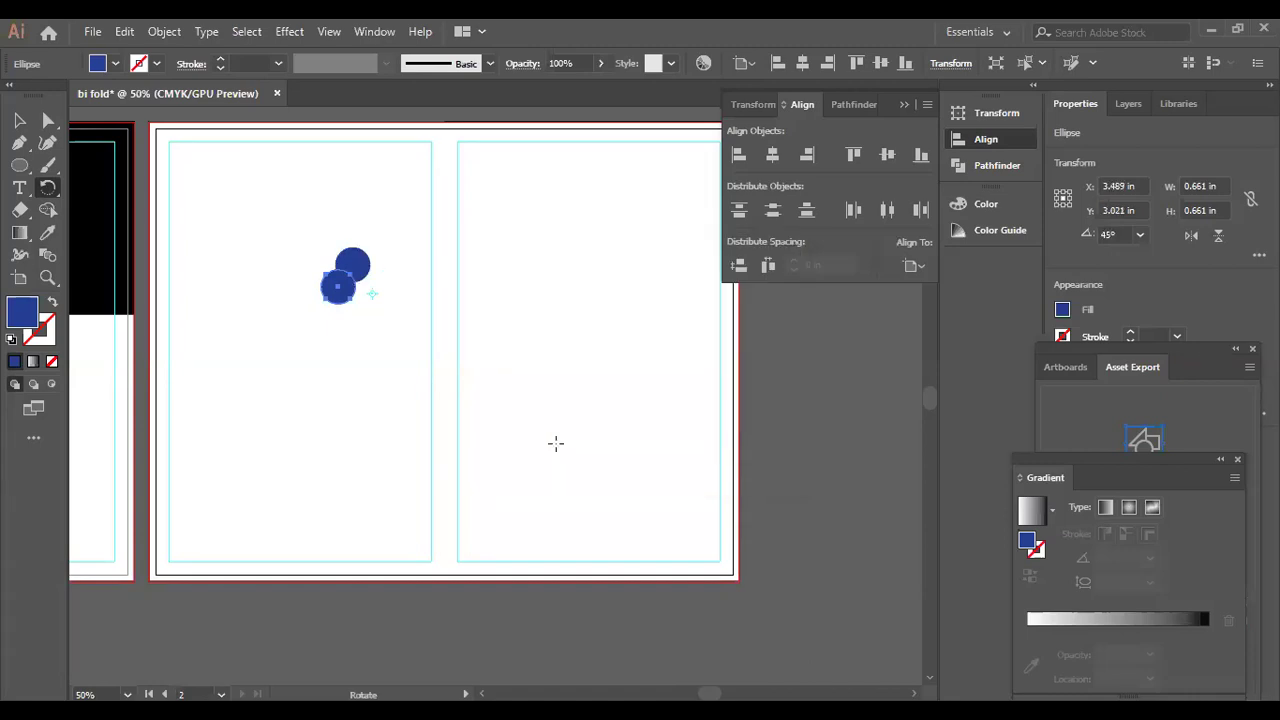
Repeat the rotated copy until eight blue circles form a closed ring, and deselect.
key("ctrl+d")
key("ctrl+d")
key("ctrl+d")
key("ctrl+d")
key("ctrl+d")
key("ctrl+d")
key("ctrl+d")
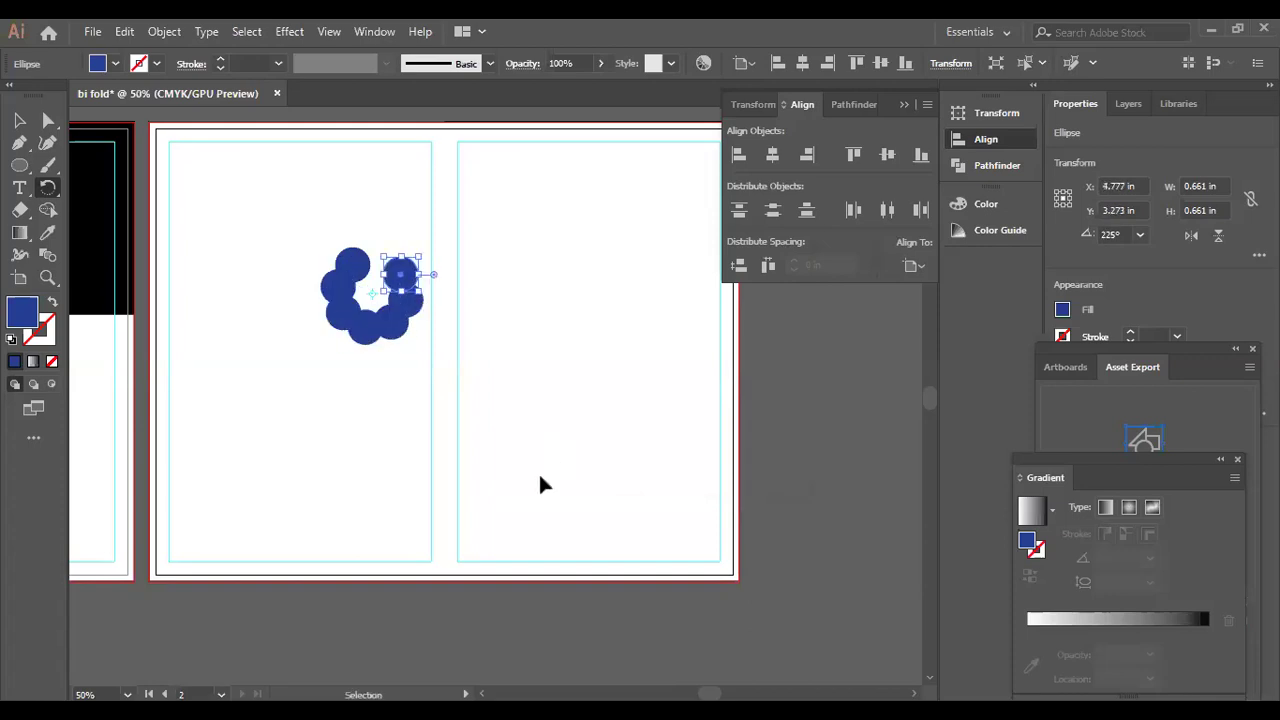
left_click(16, 121)
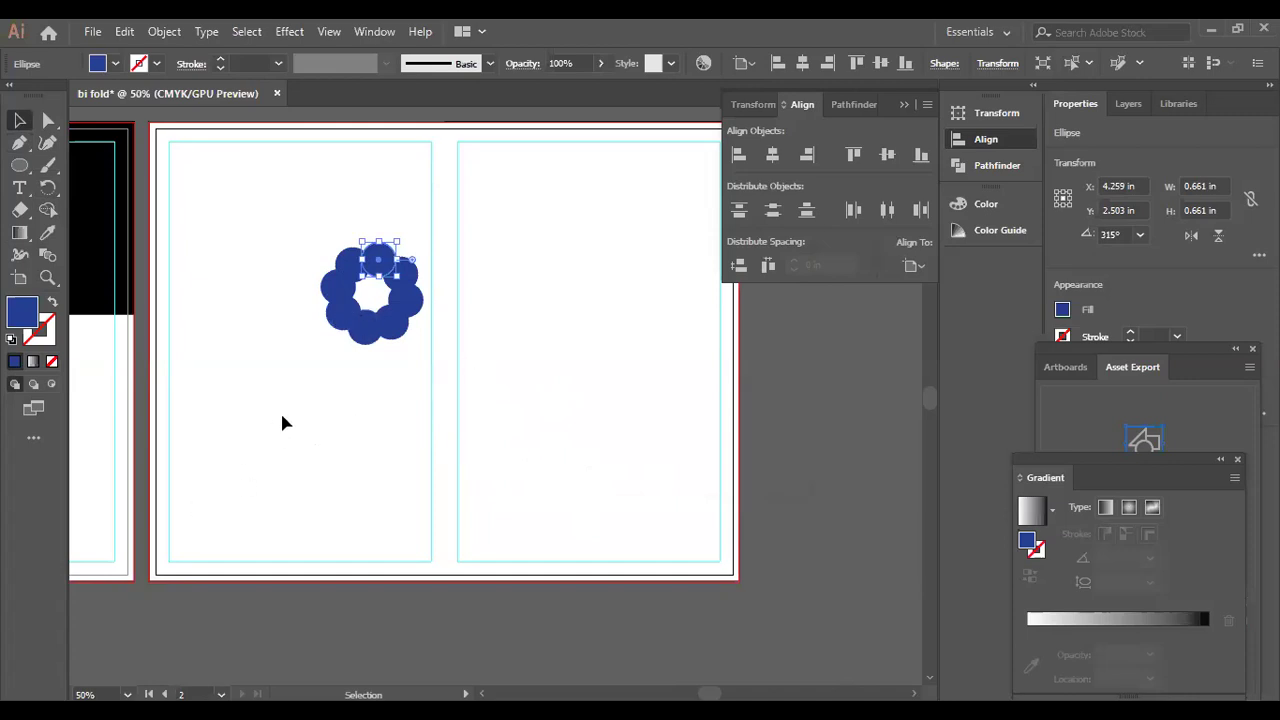
left_click(357, 399)
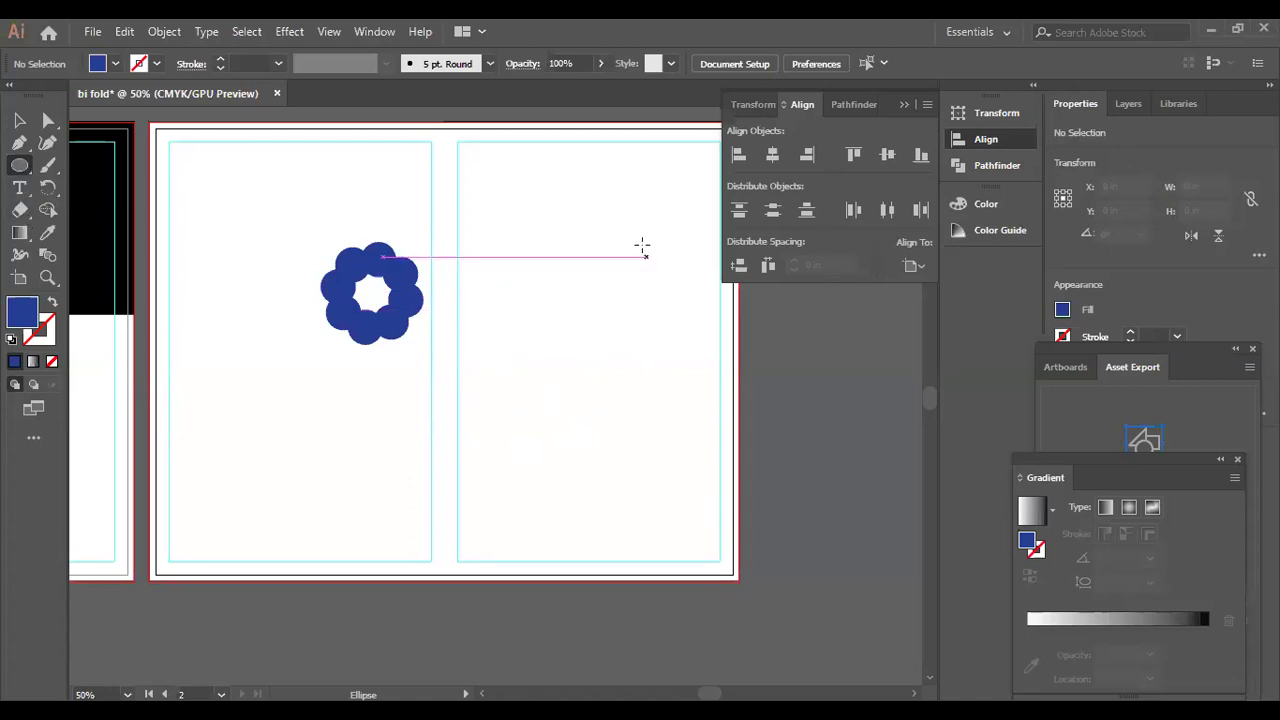
Draw an upright blue ellipse about 0.59 in wide and 1.95 in tall in the spread's right half, discarding a smaller first attempt.
mouse_move(634, 262)
left_mouse_down()
mouse_move(617, 290)
mouse_move(617, 370)
mouse_move(629, 295)
left_mouse_up()
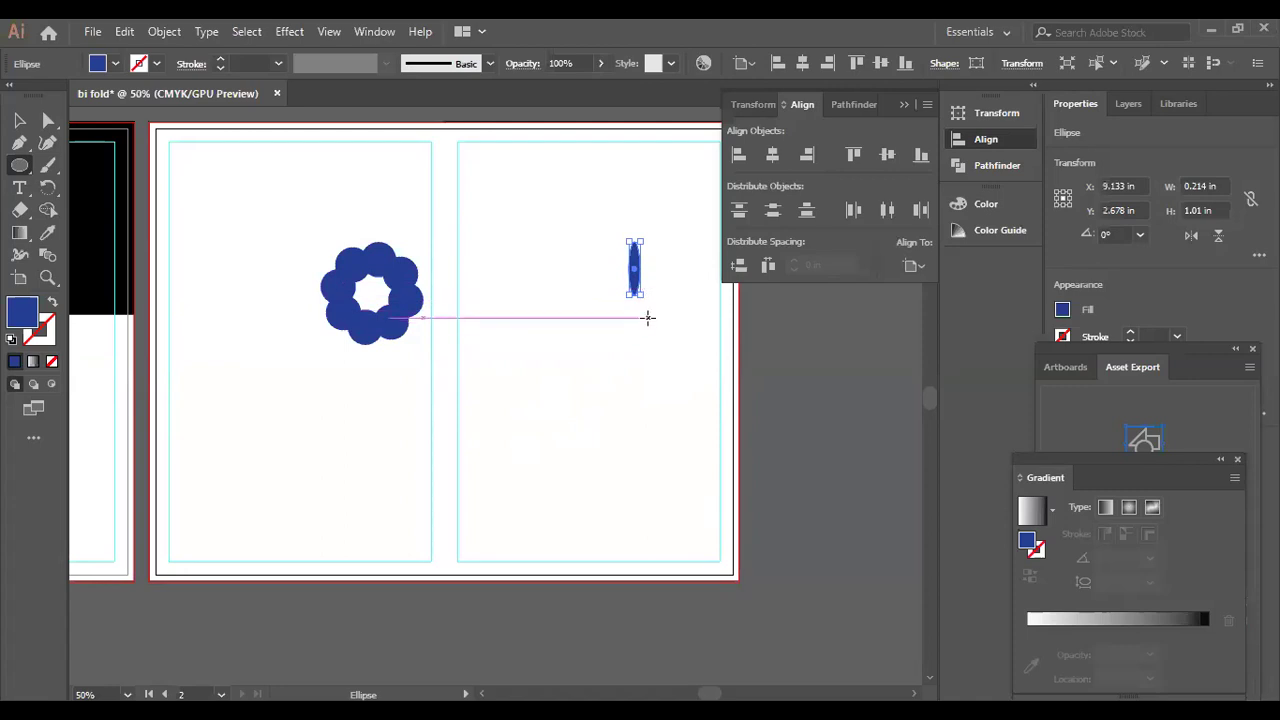
key("Delete")
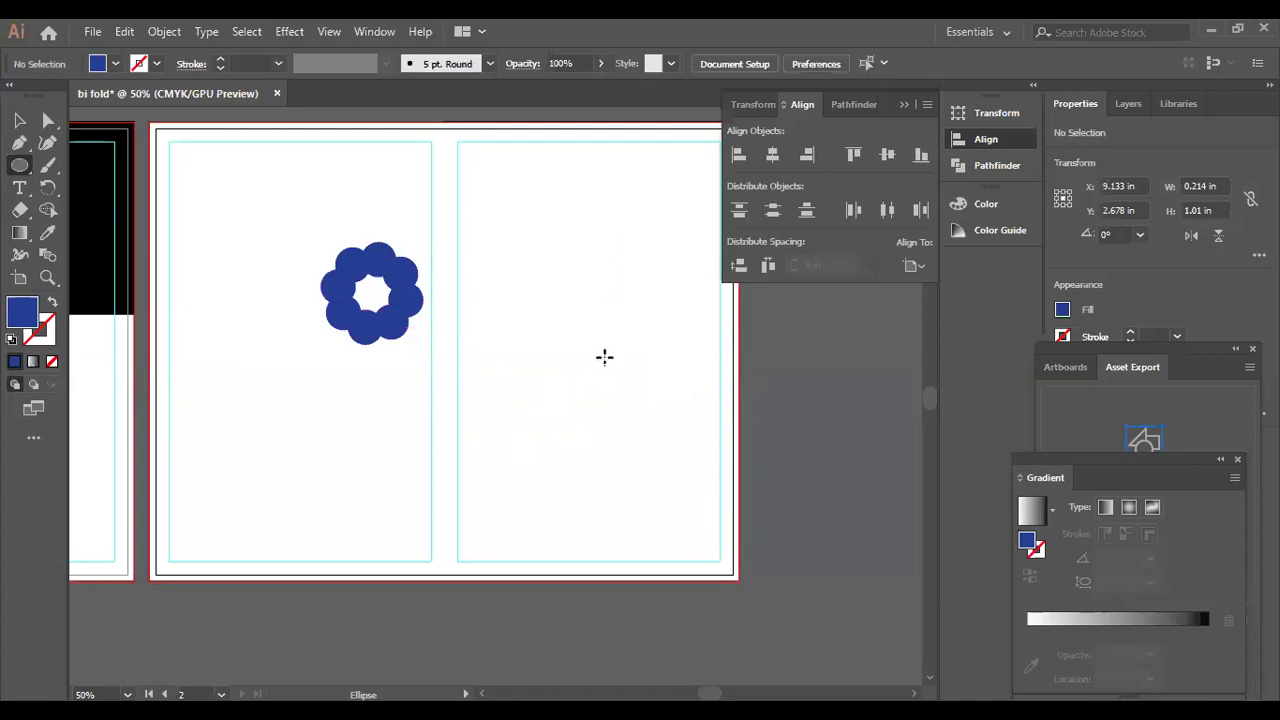
left_click_drag(600, 229, 570, 330)
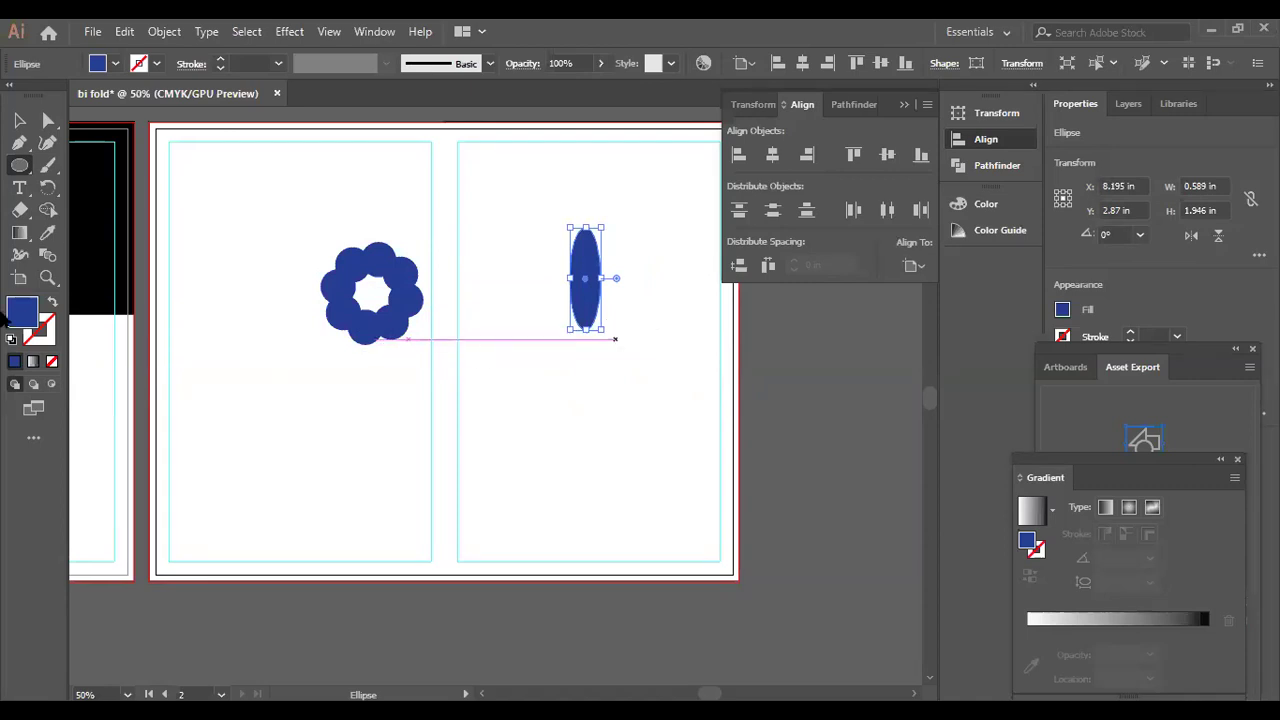
Pick the Anchor Point tool and switch the tool set from Basic to Advanced.
left_click(21, 143)
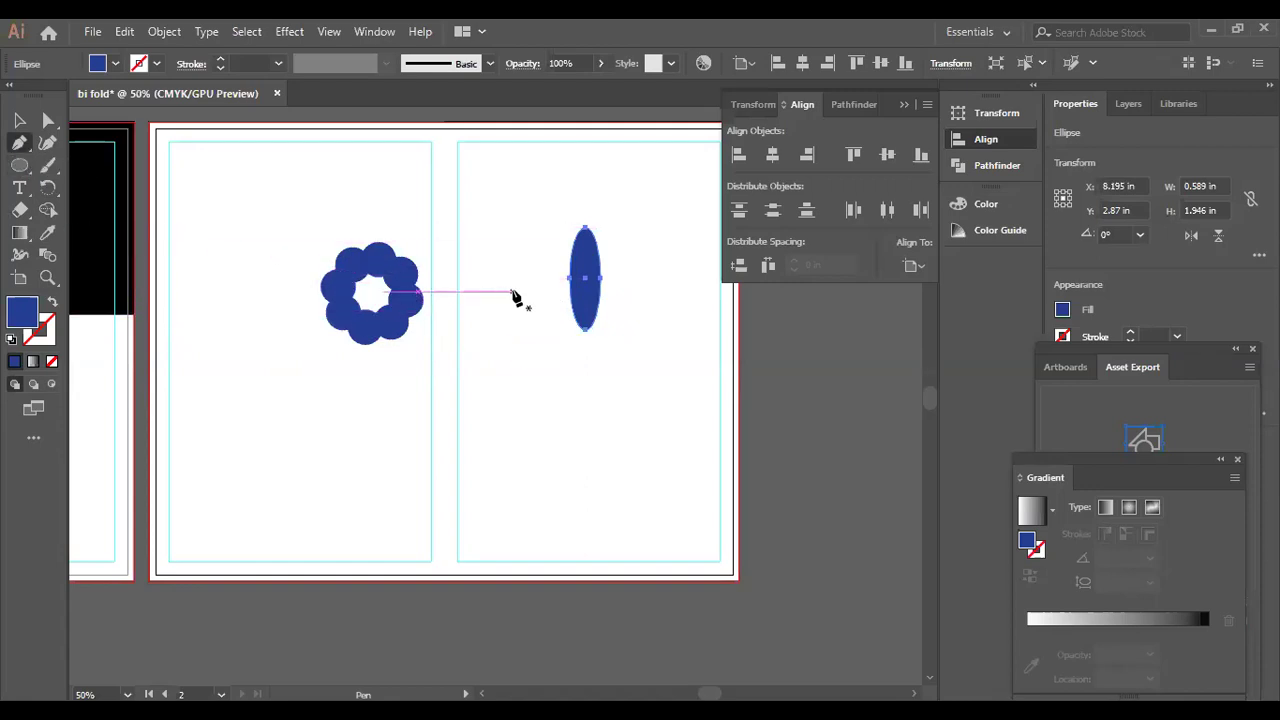
left_click(19, 145)
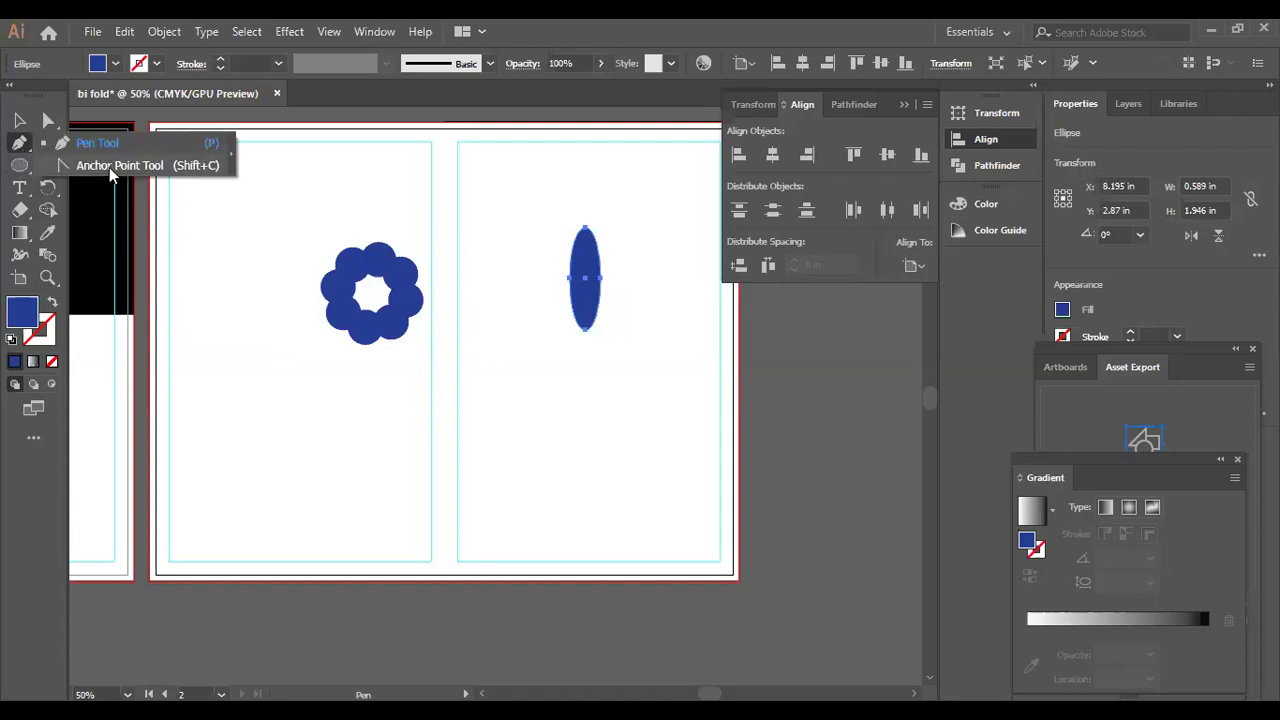
left_click(115, 166)
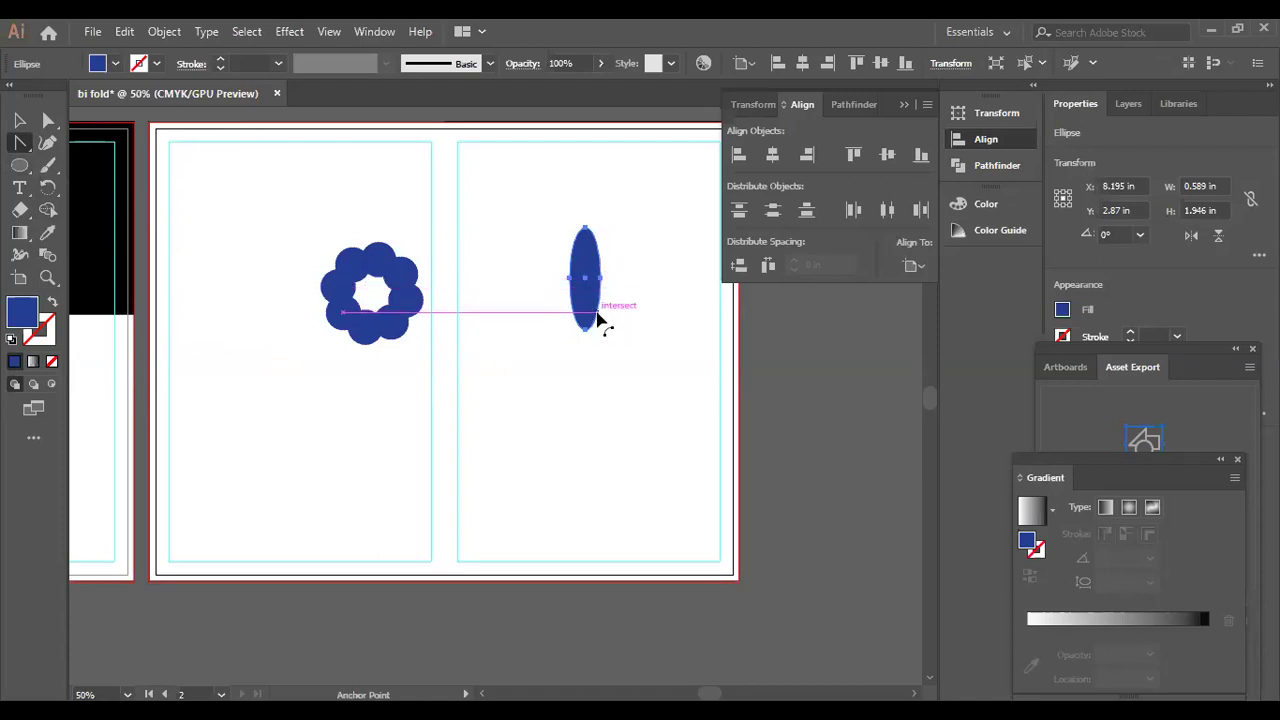
left_click(22, 142)
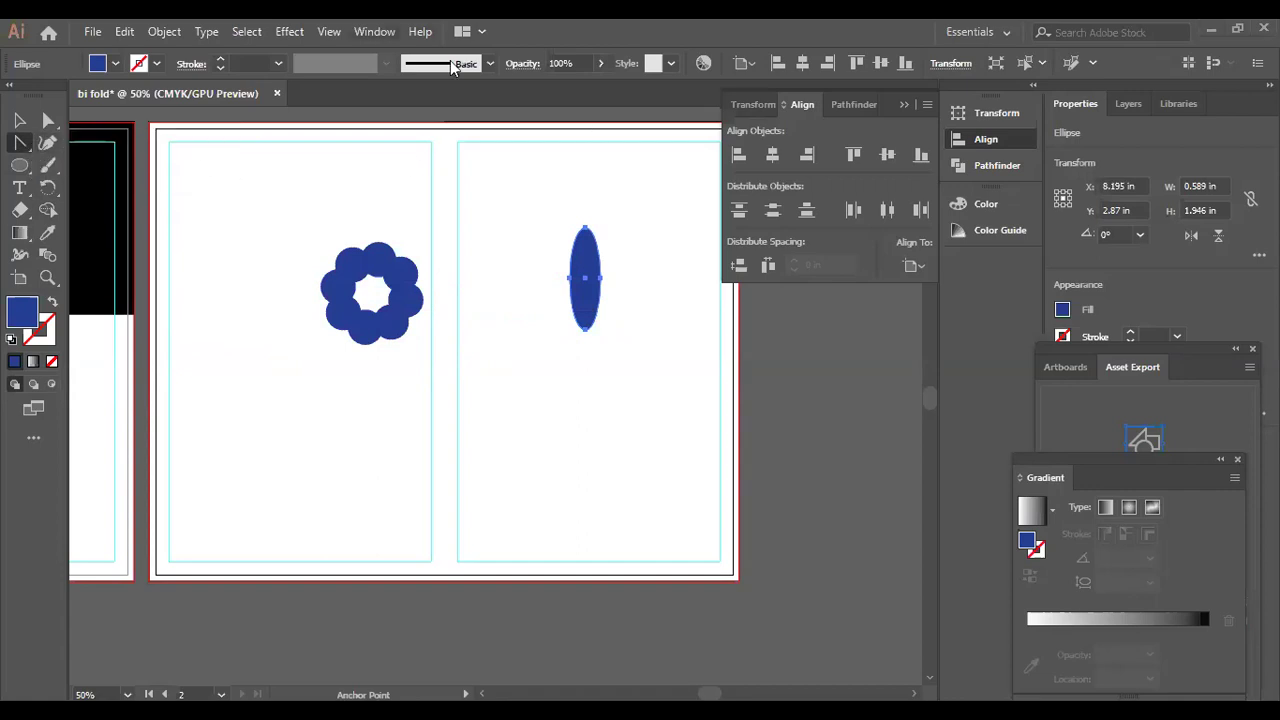
left_click(374, 31)
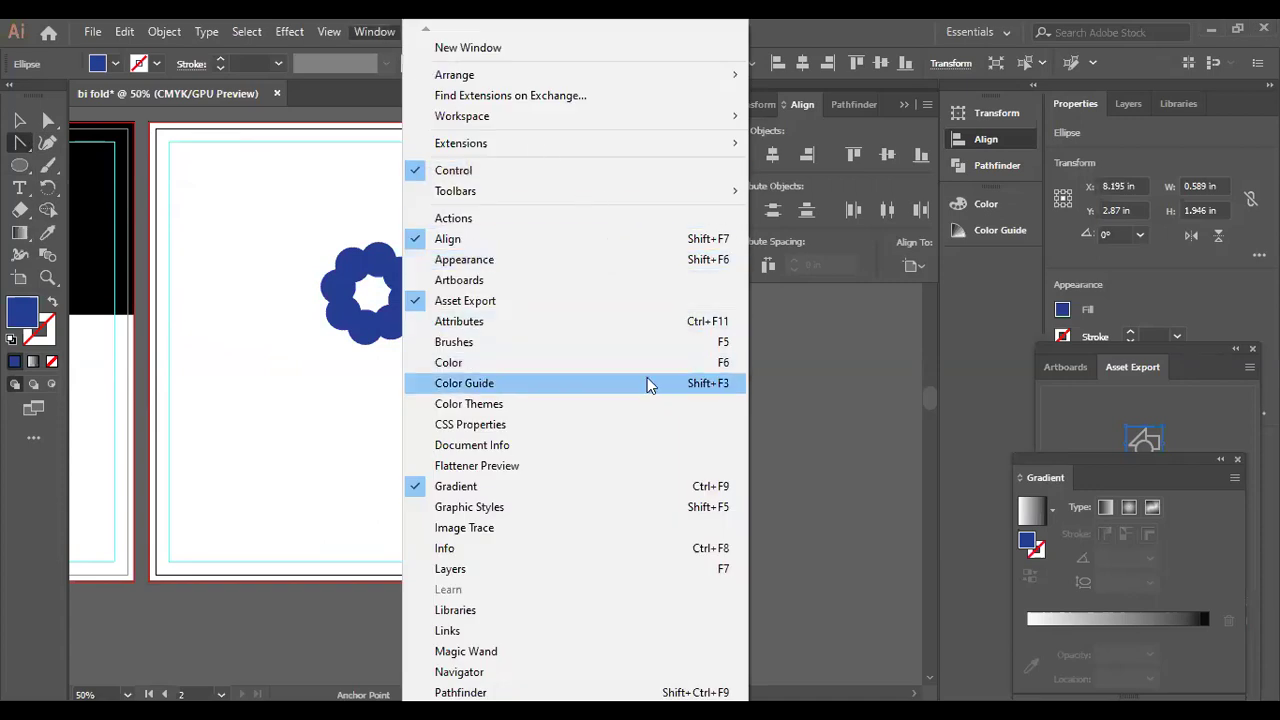
mouse_move(609, 193)
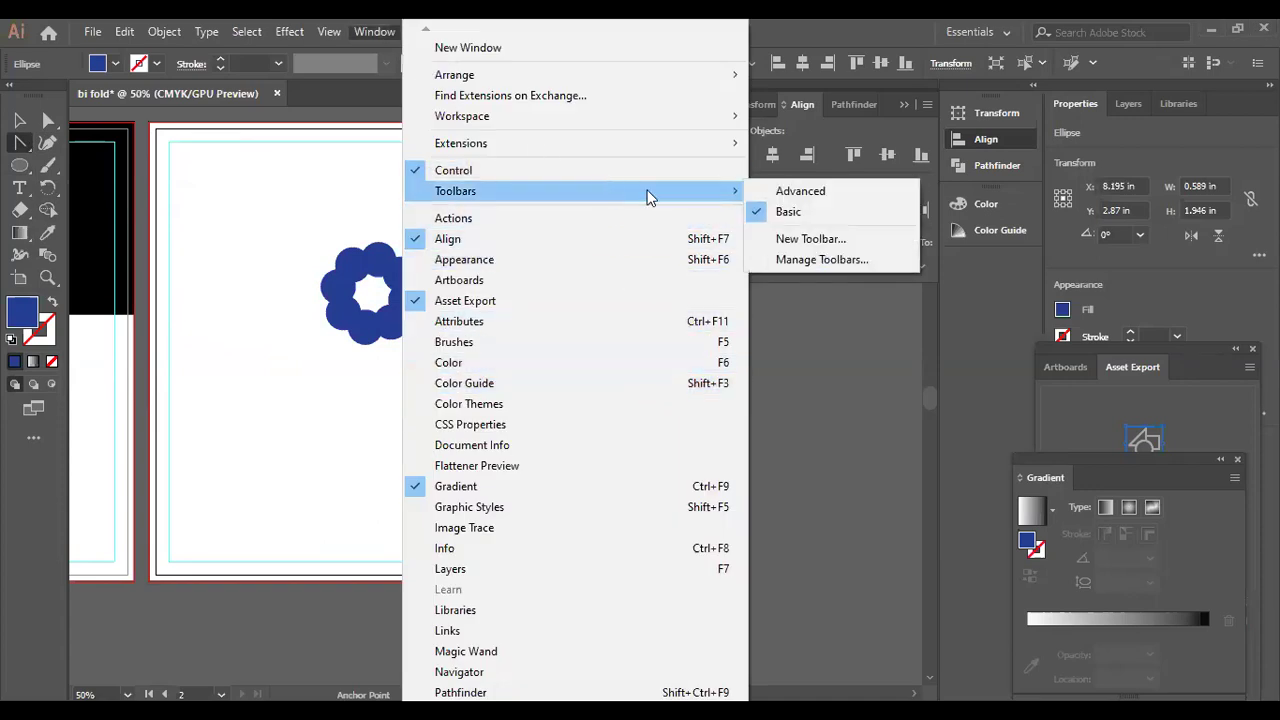
left_click(761, 190)
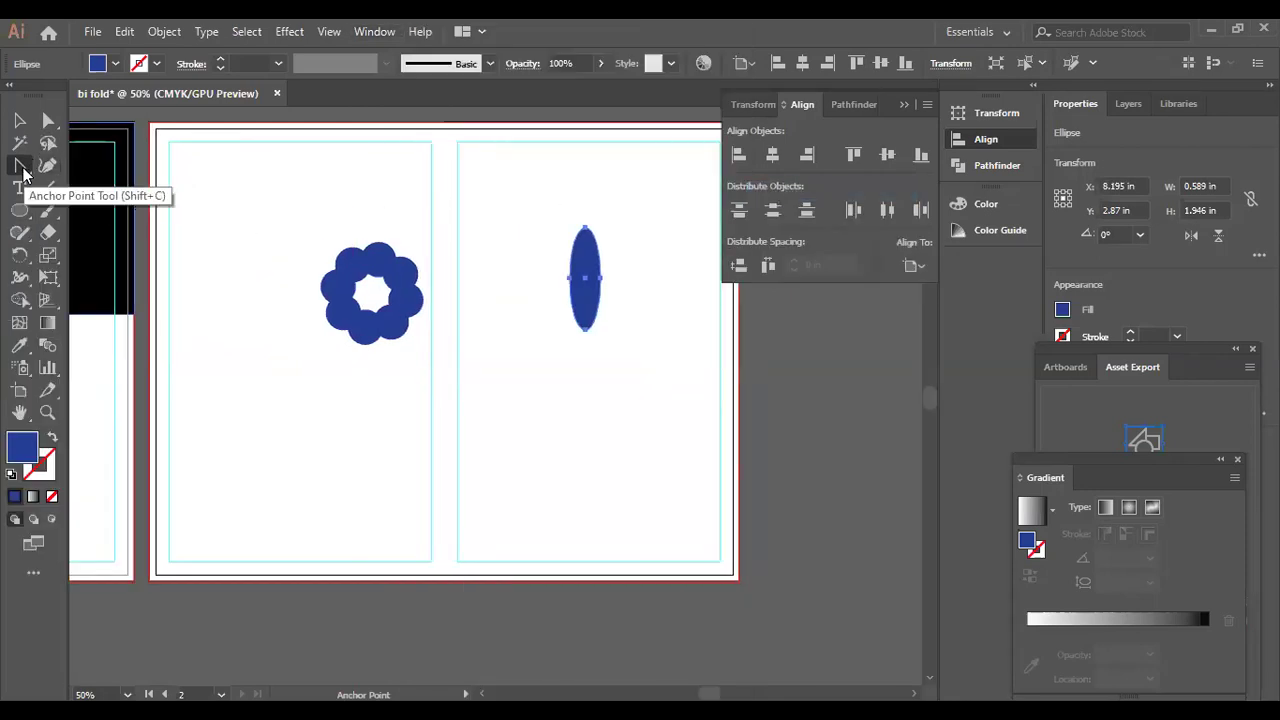
Convert the blue ellipse's upper and lower anchor points to sharp corners with the Anchor Point tool, and deselect.
left_click(23, 170)
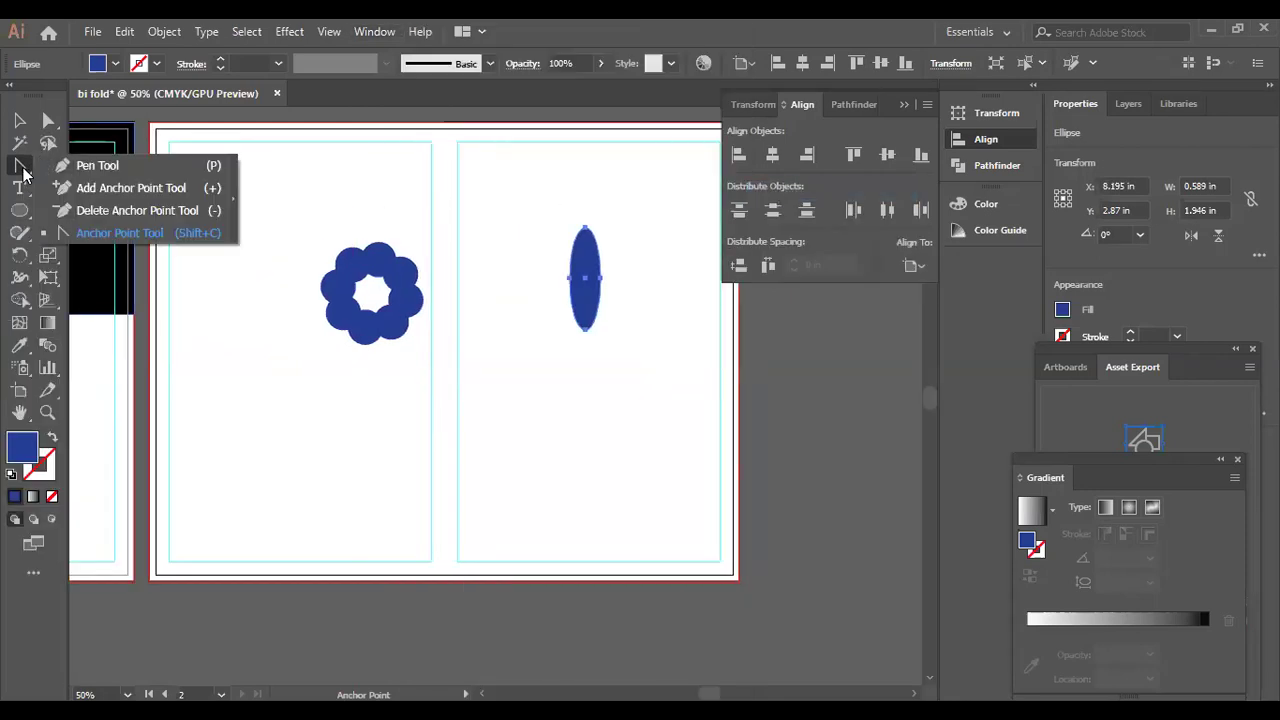
left_click(150, 235)
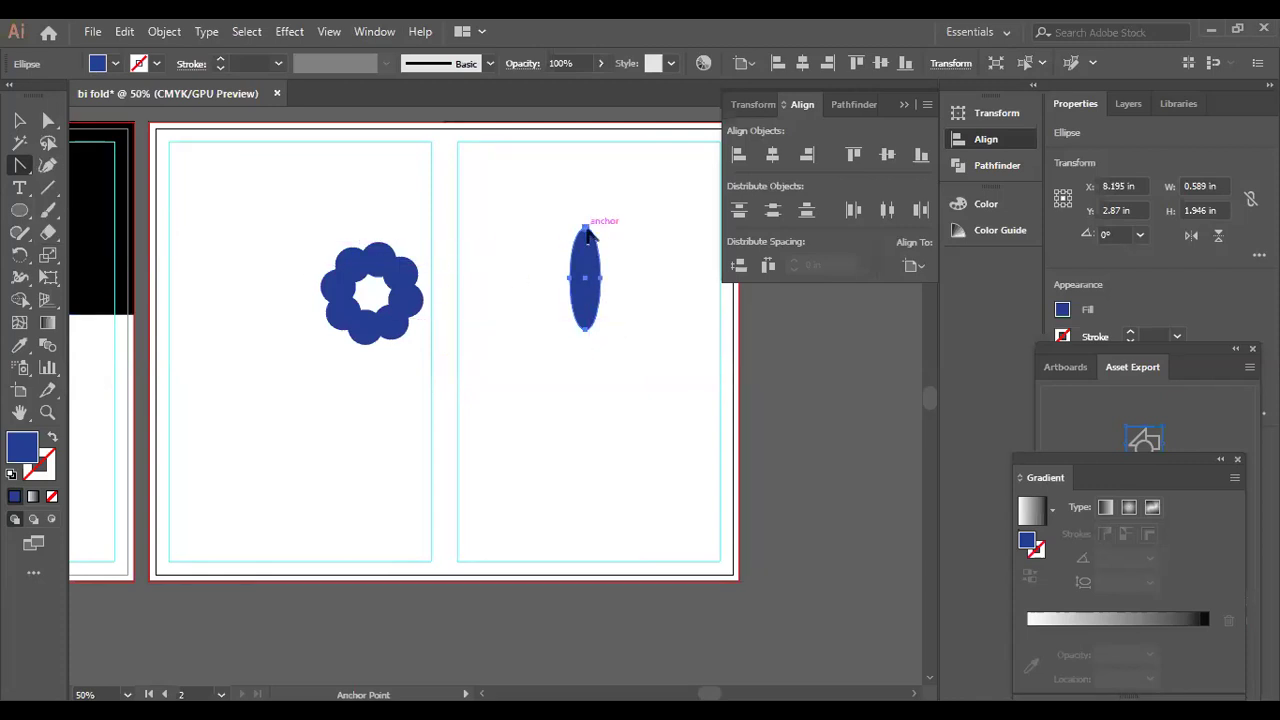
left_click(587, 229)
left_click(587, 330)
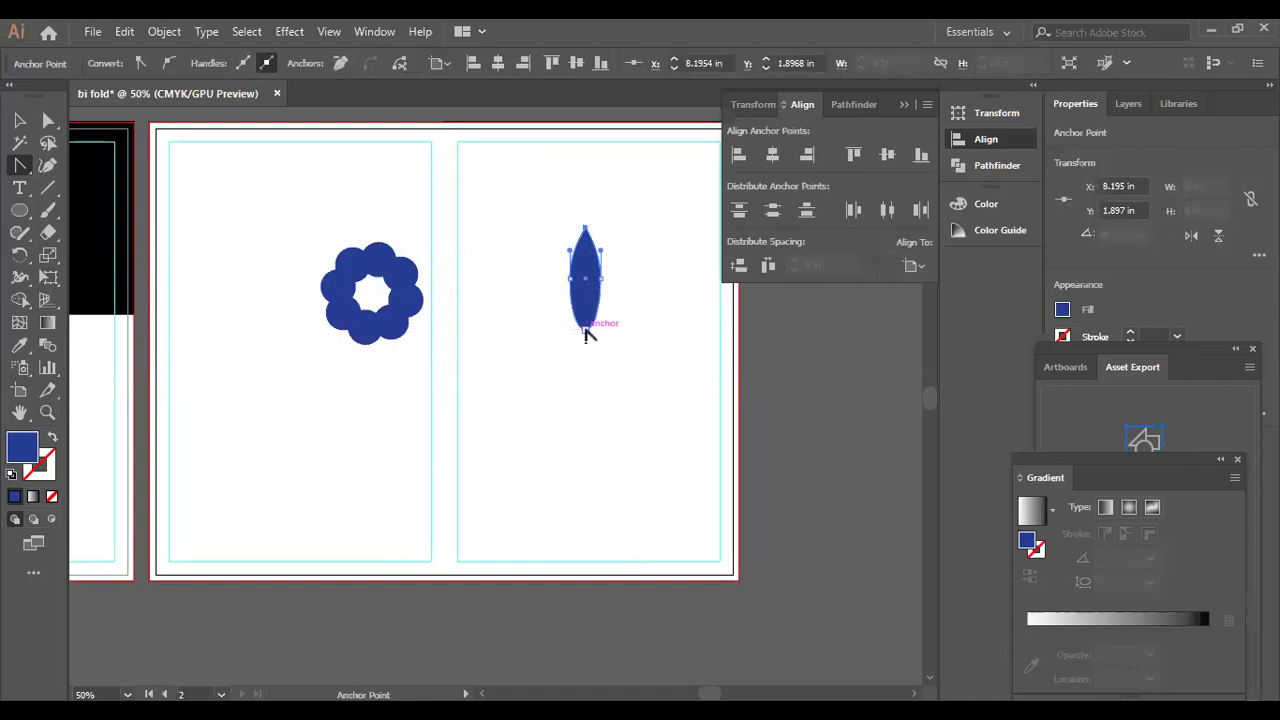
left_click(587, 332)
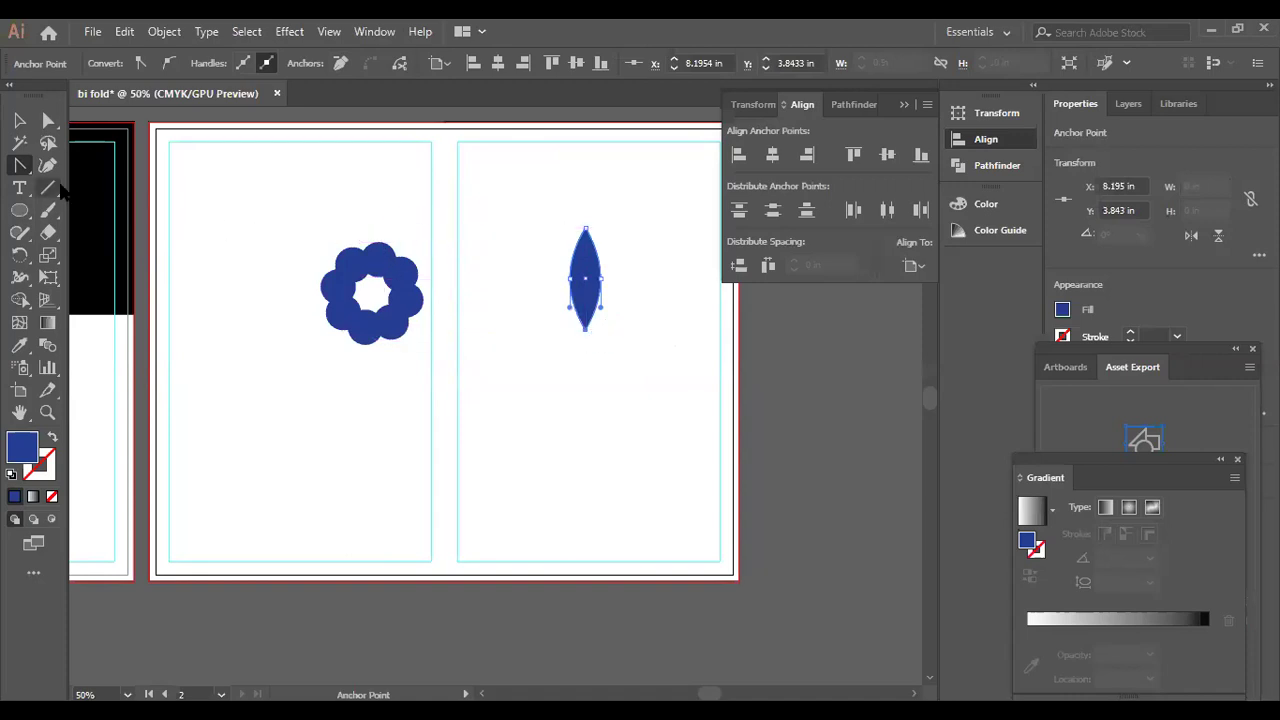
left_click(14, 125)
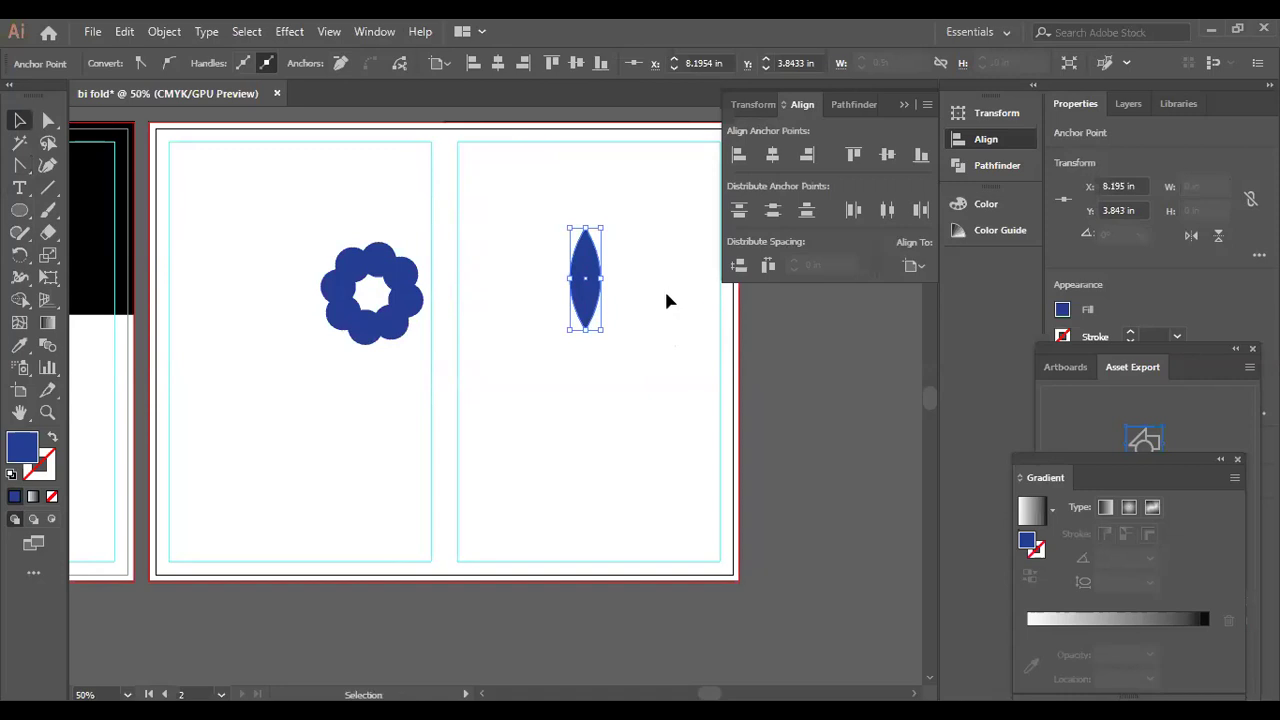
left_click(667, 340)
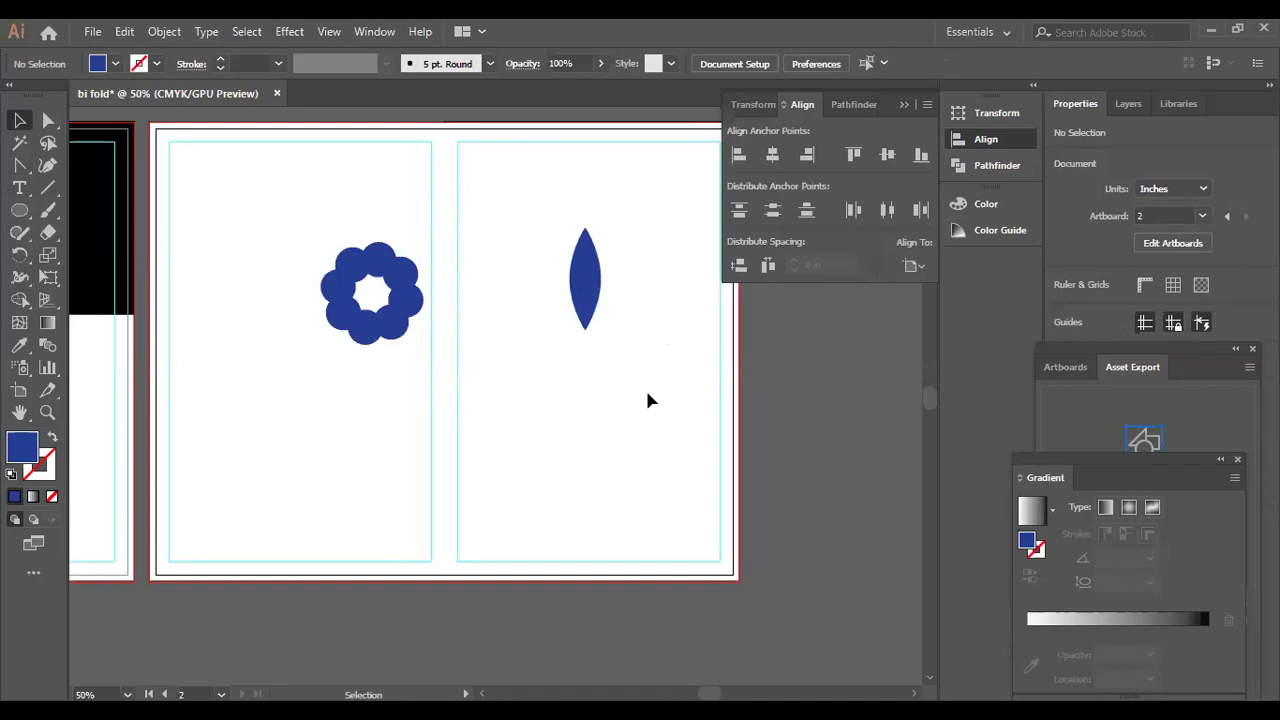
Fill the pointed leaf shape with dark green 336633.
left_click(595, 298)
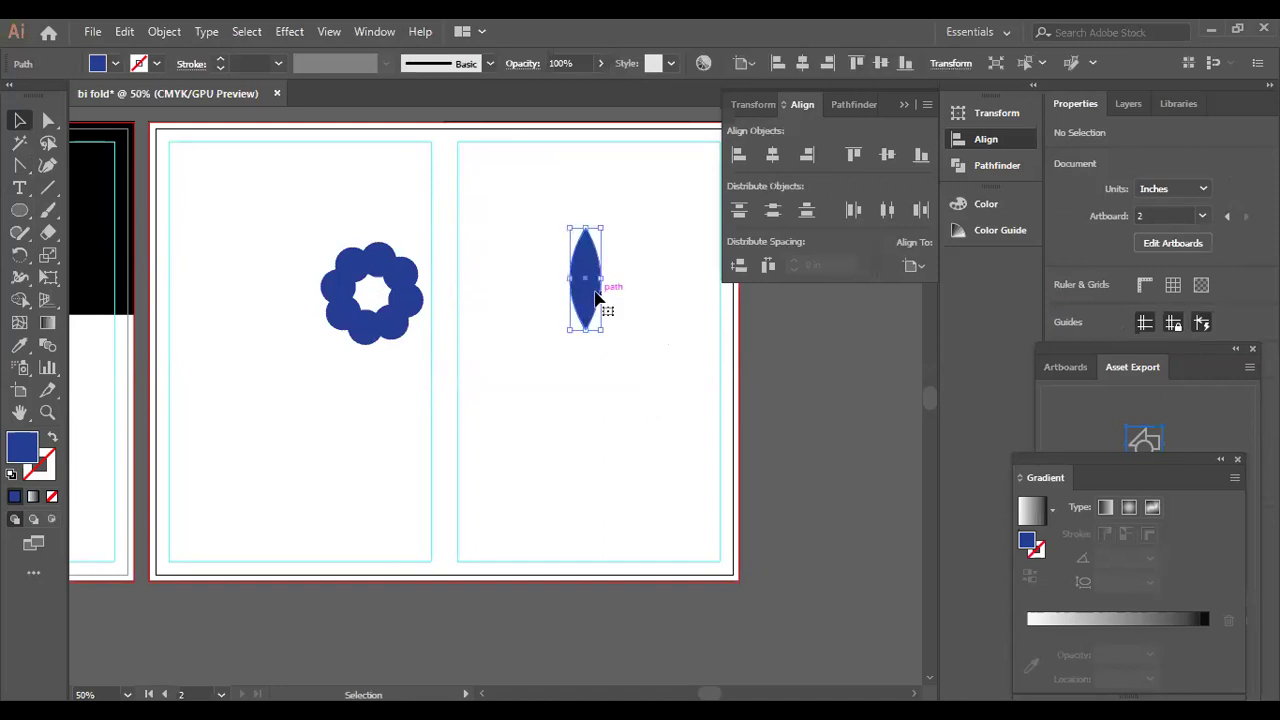
double_click(24, 453)
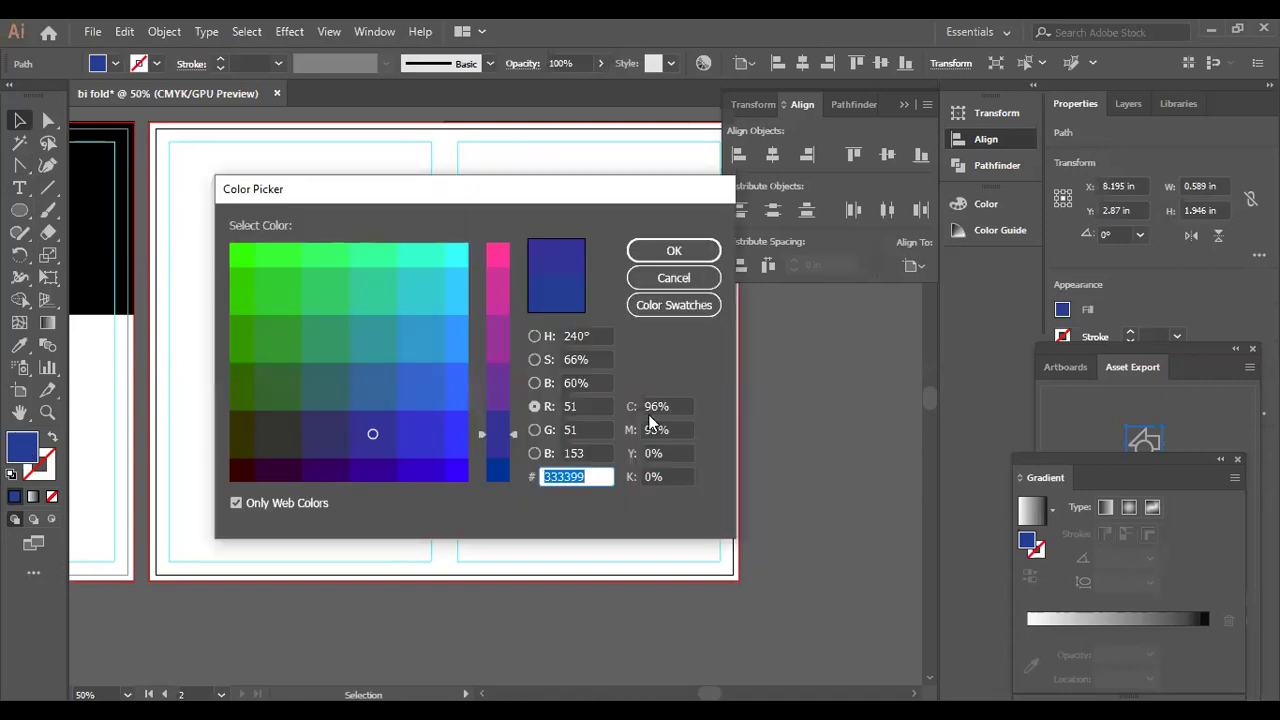
left_click(284, 388)
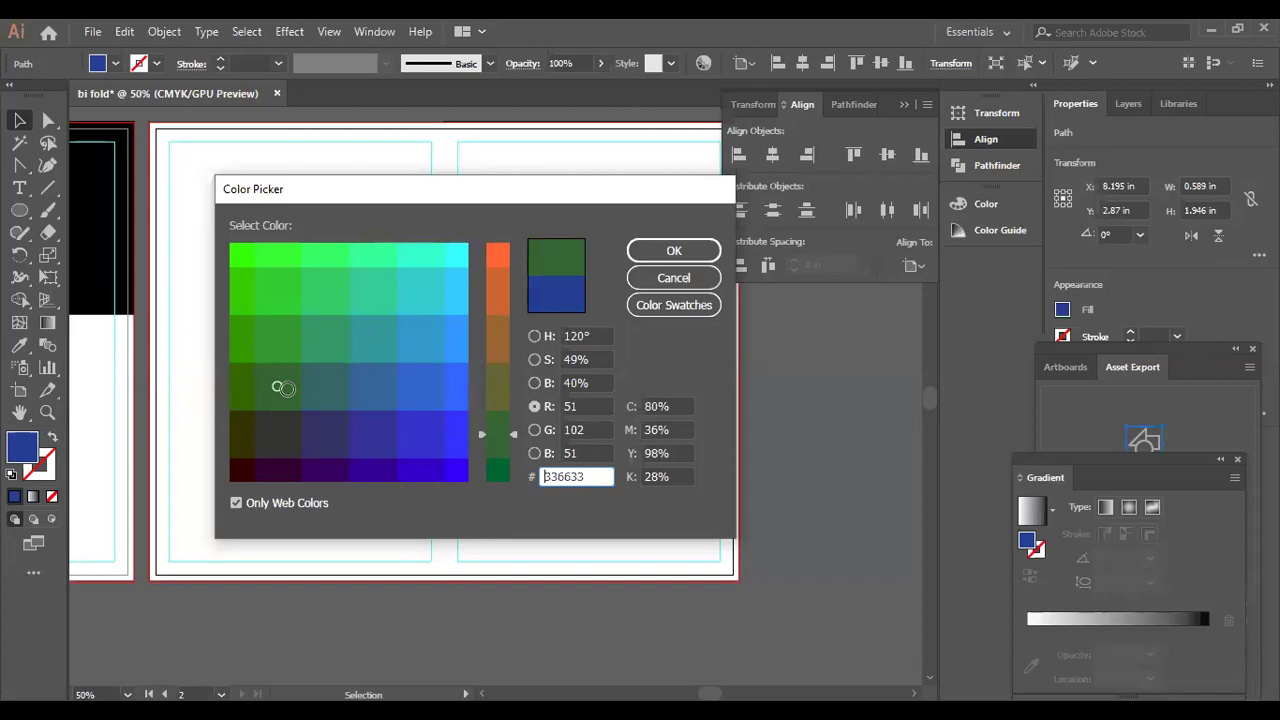
left_click(680, 248)
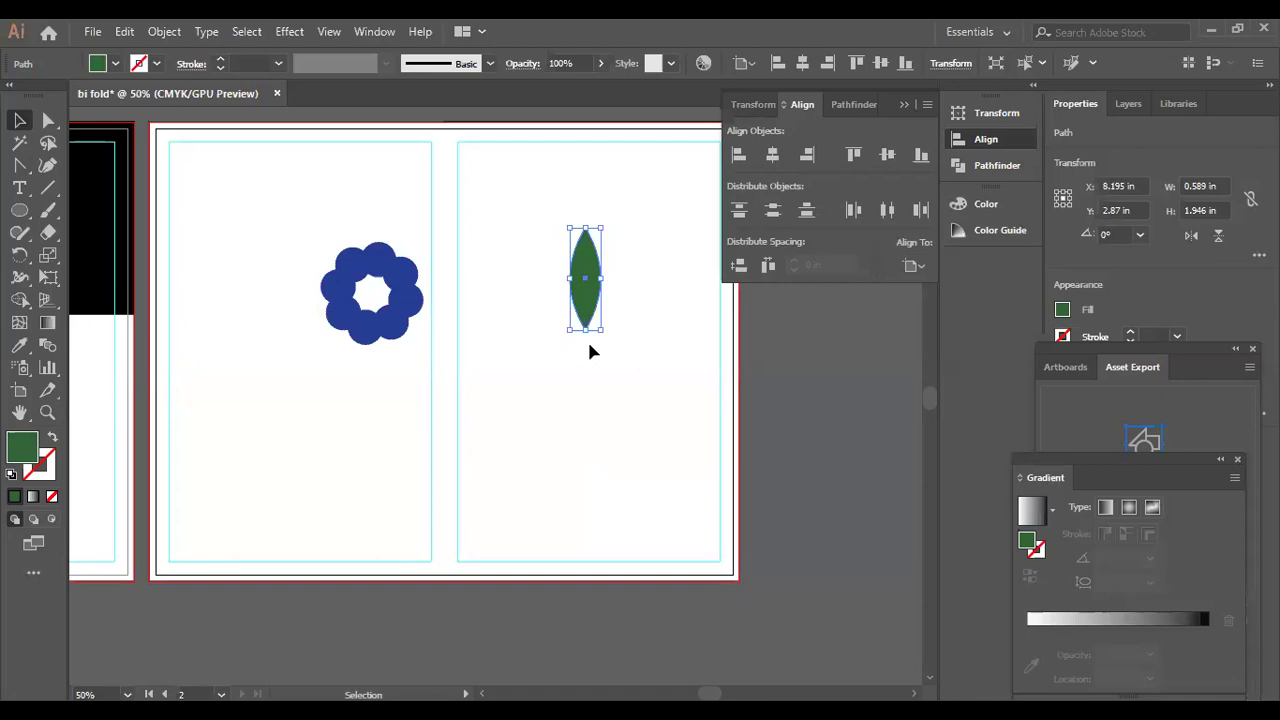
Make a 45° rotated copy of the green leaf around a point just below its lower tip.
left_click(19, 254)
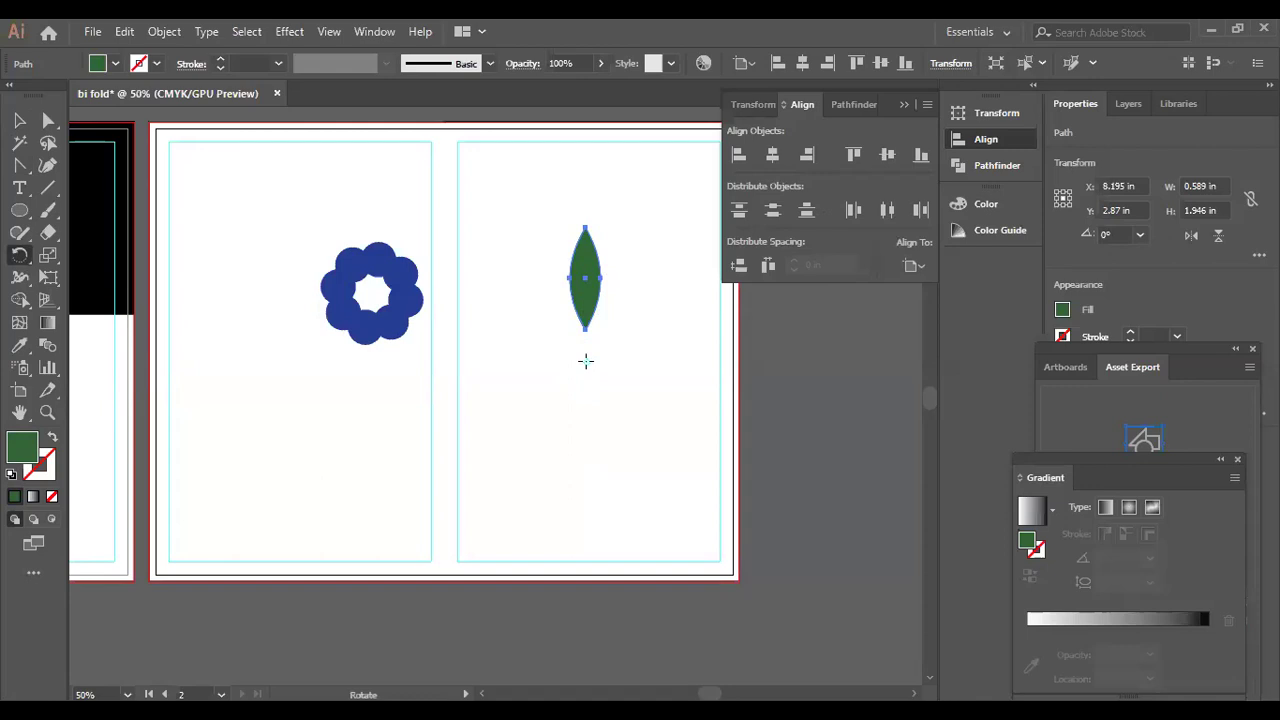
left_click(585, 367, "alt")
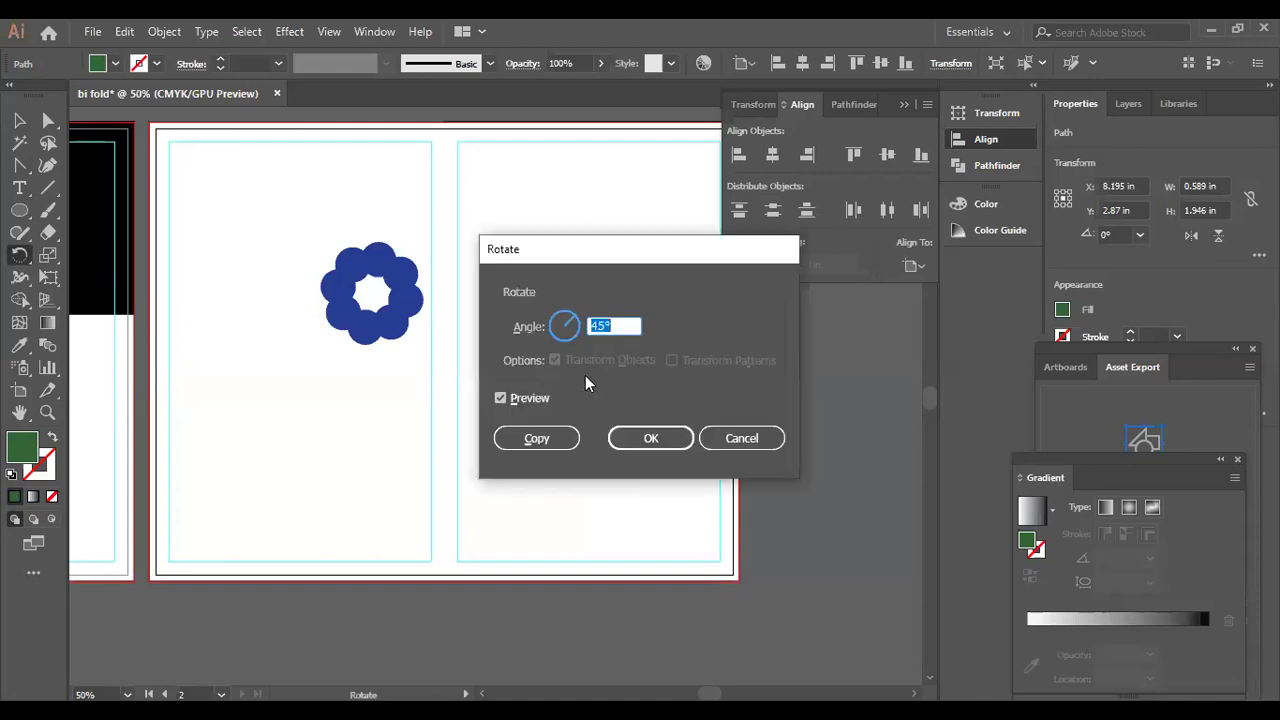
left_click(538, 436)
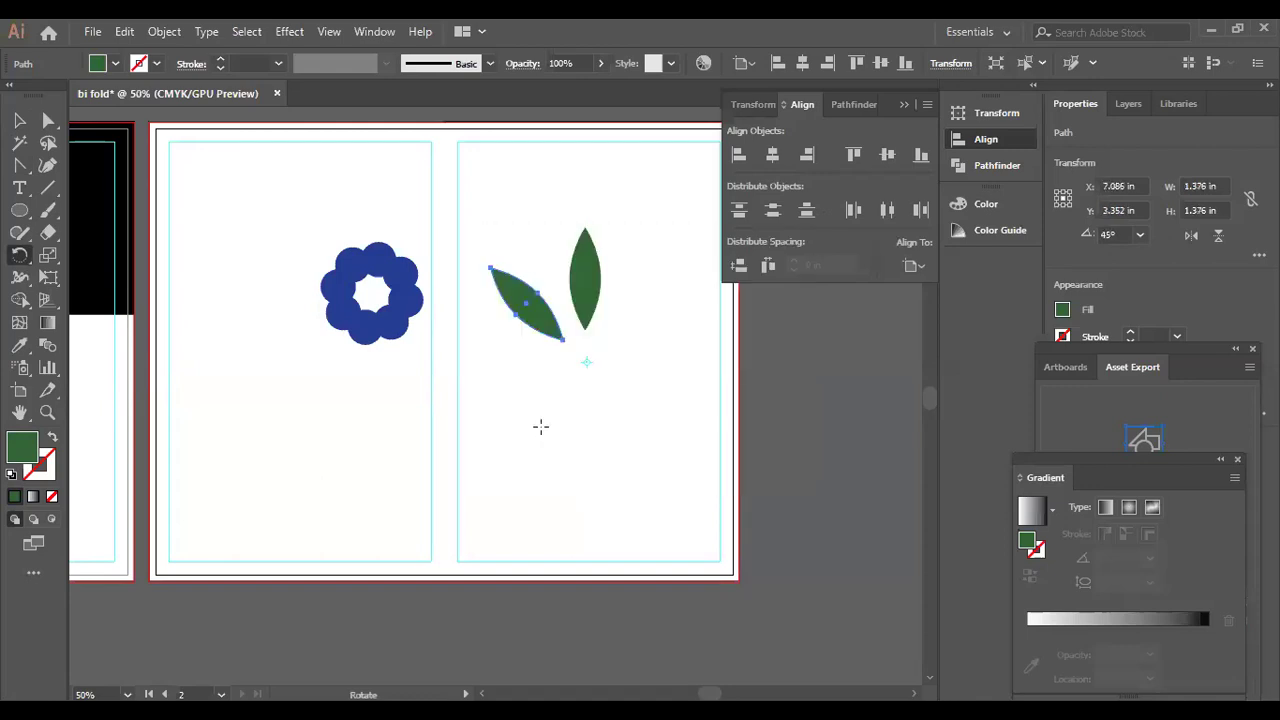
Repeat the rotated copy until eight green leaves radiate in a full circle.
key("ctrl+d")
key("ctrl+d")
key("ctrl+d")
key("ctrl+d")
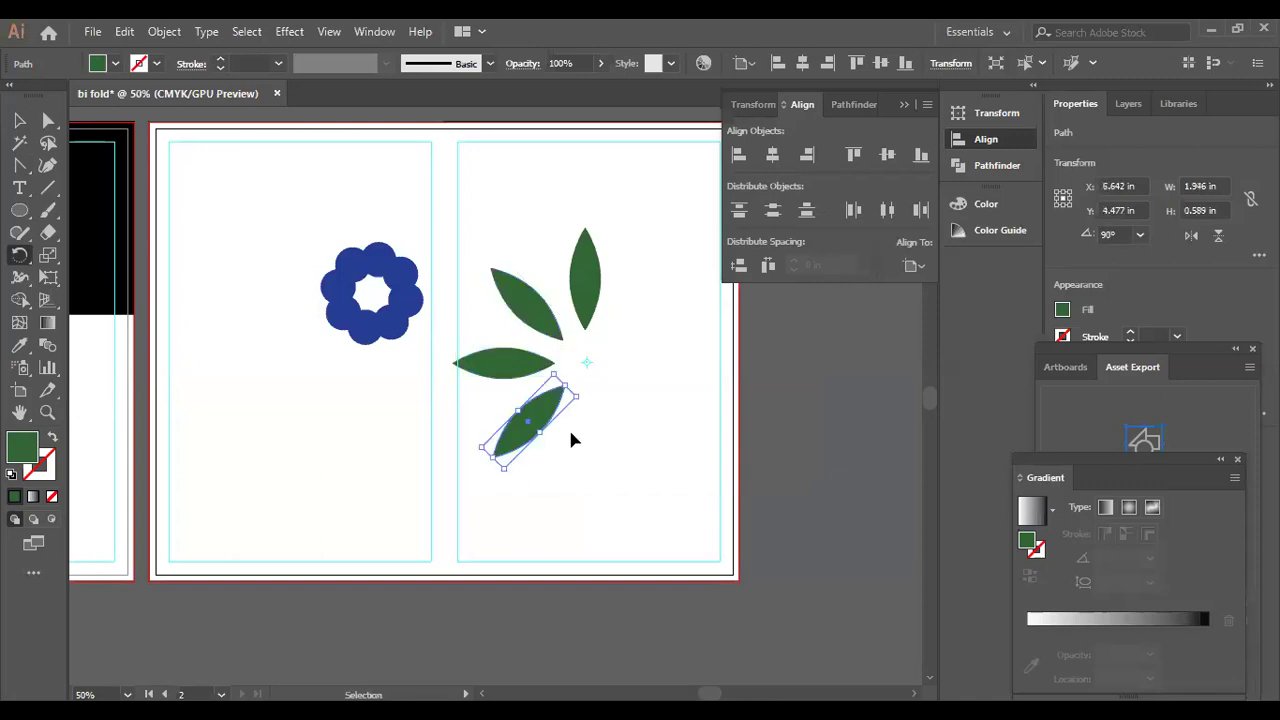
key("ctrl+d")
key("ctrl+d")
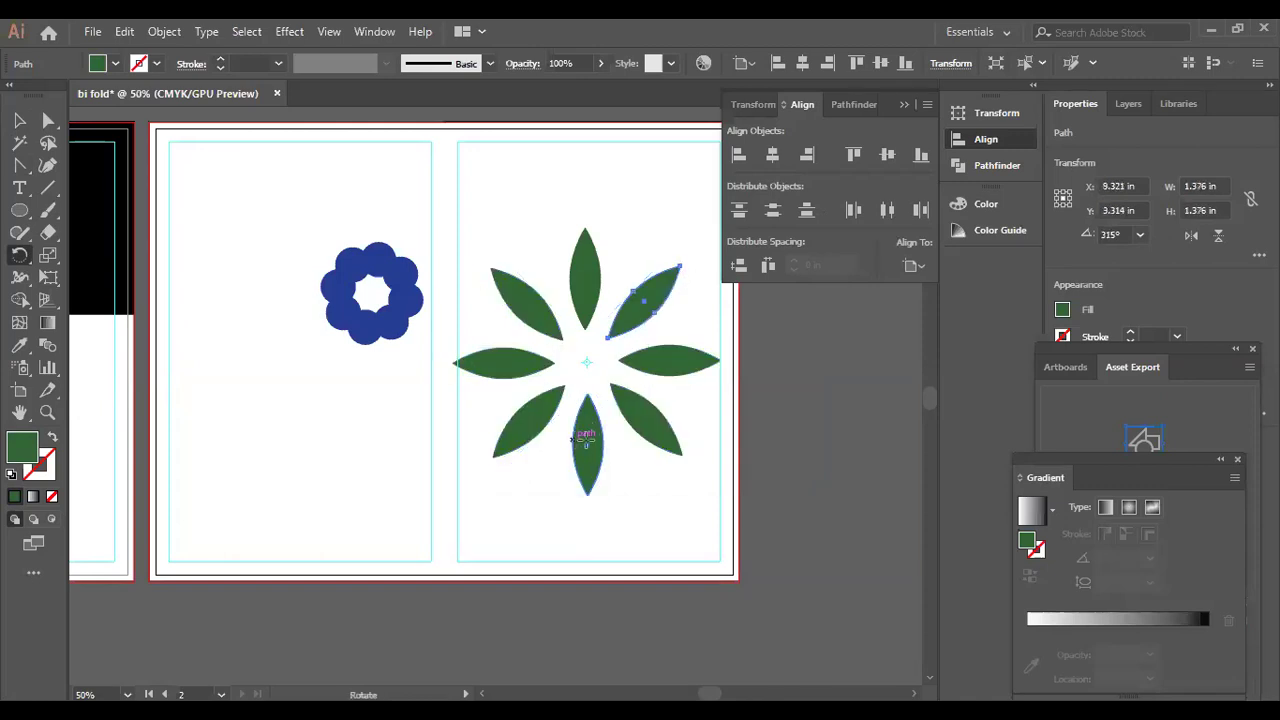
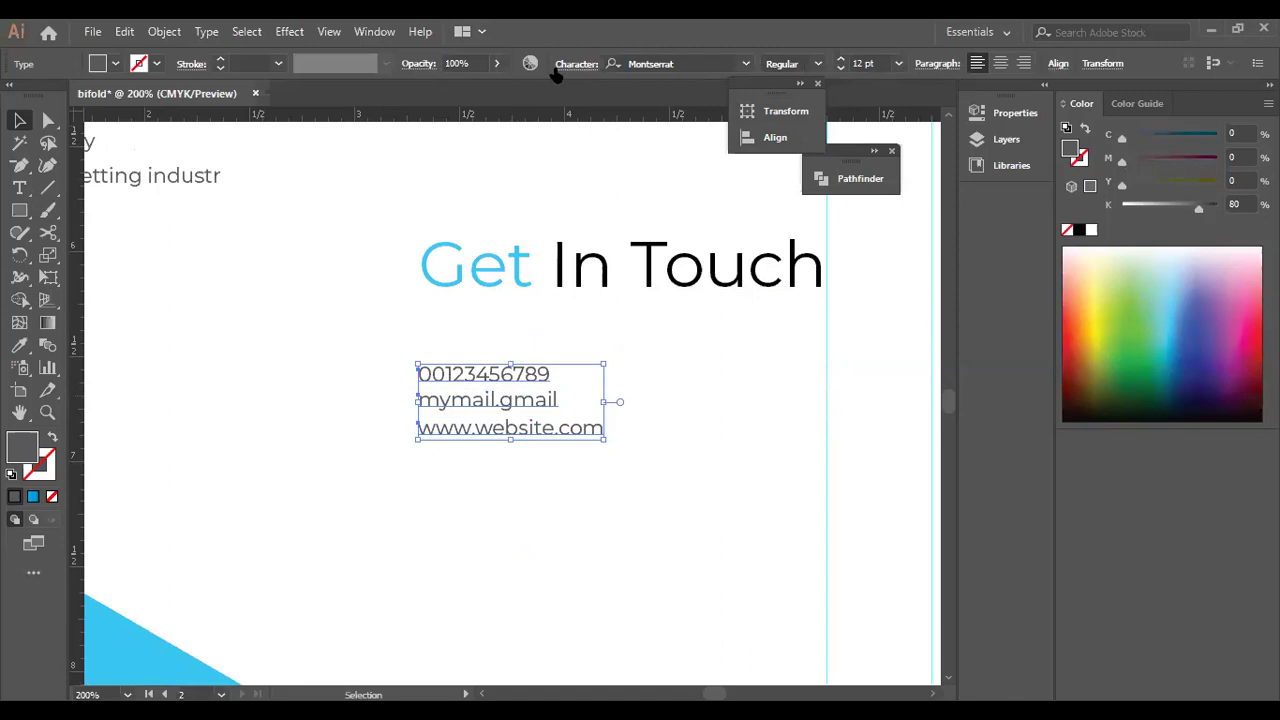
Distribute the three contact lines evenly by their vertical centers and align them to their right edges.
left_click(576, 66)
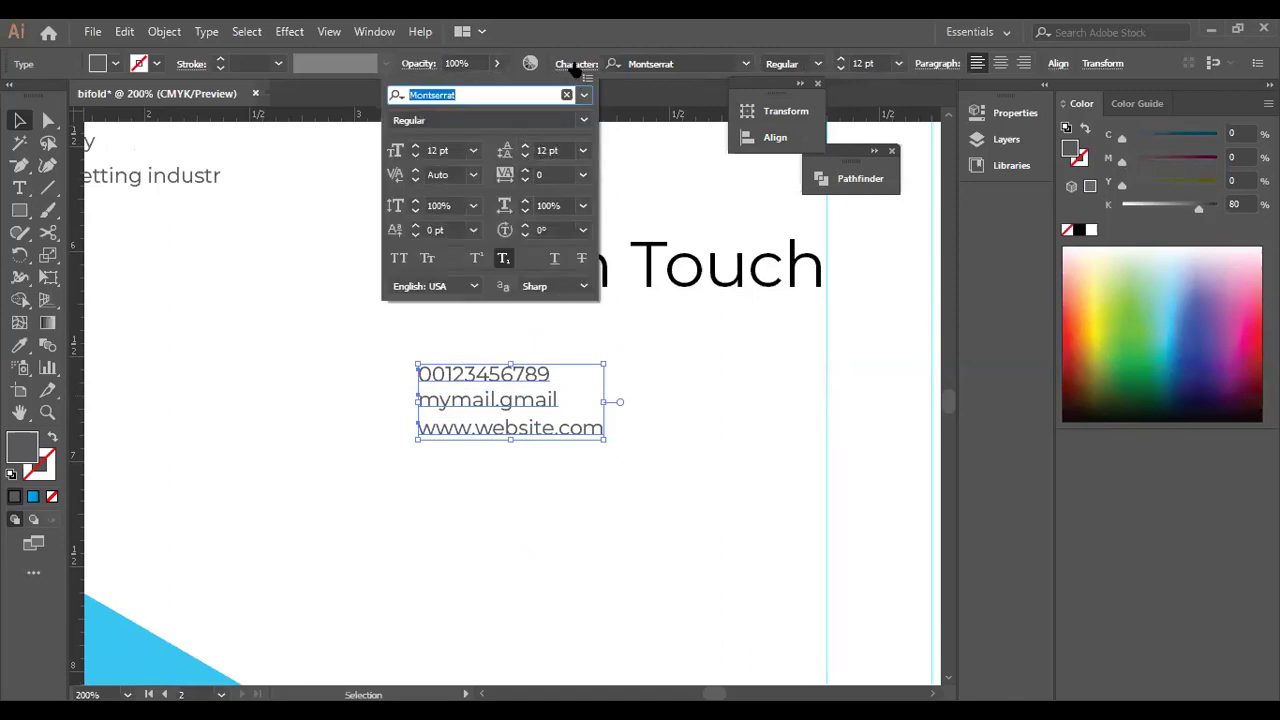
left_click(775, 137)
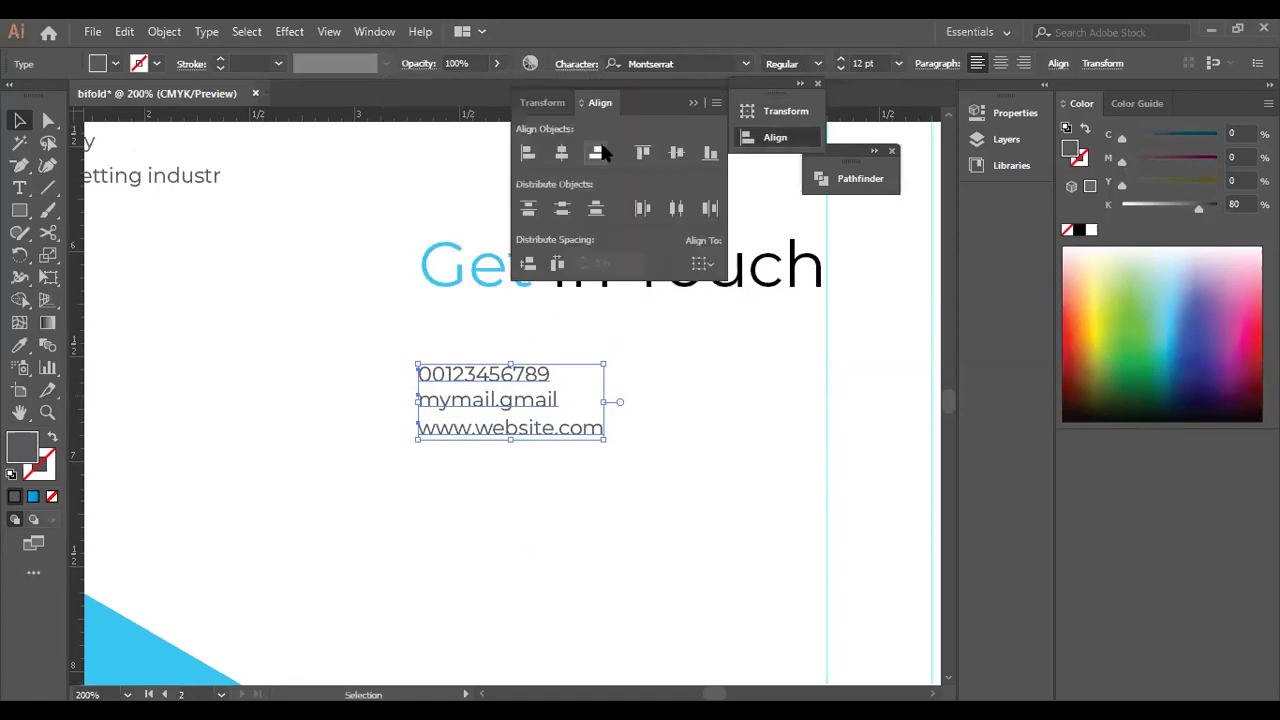
left_click(571, 210)
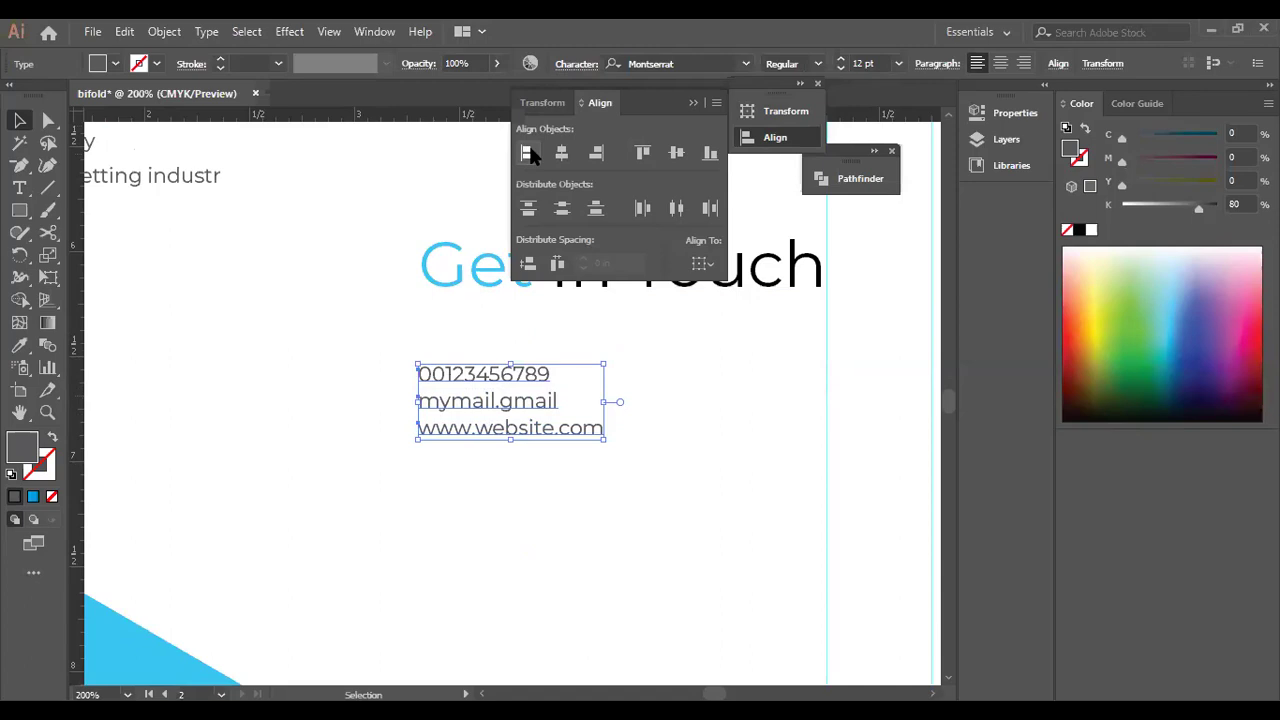
left_click(599, 148)
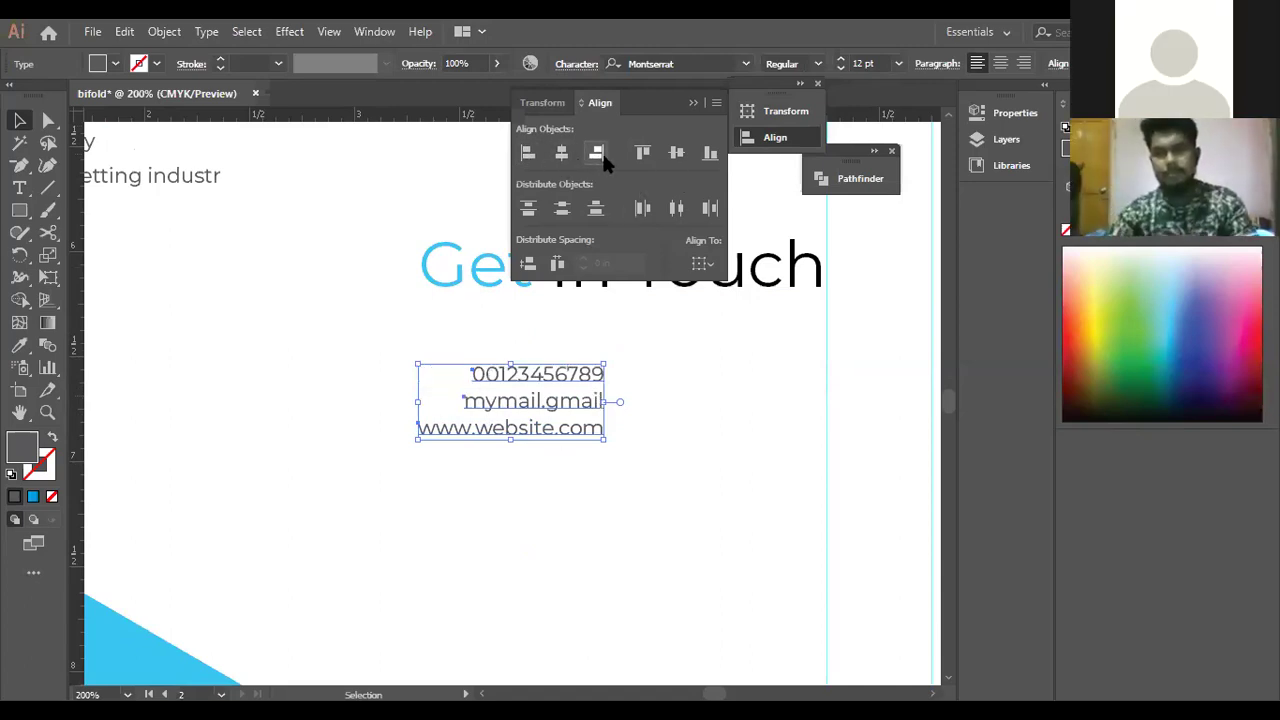
Move the contact lines up beneath the Get In Touch heading against the right margin guide, align their left edges, and deselect.
left_click_drag(606, 464, 778, 317)
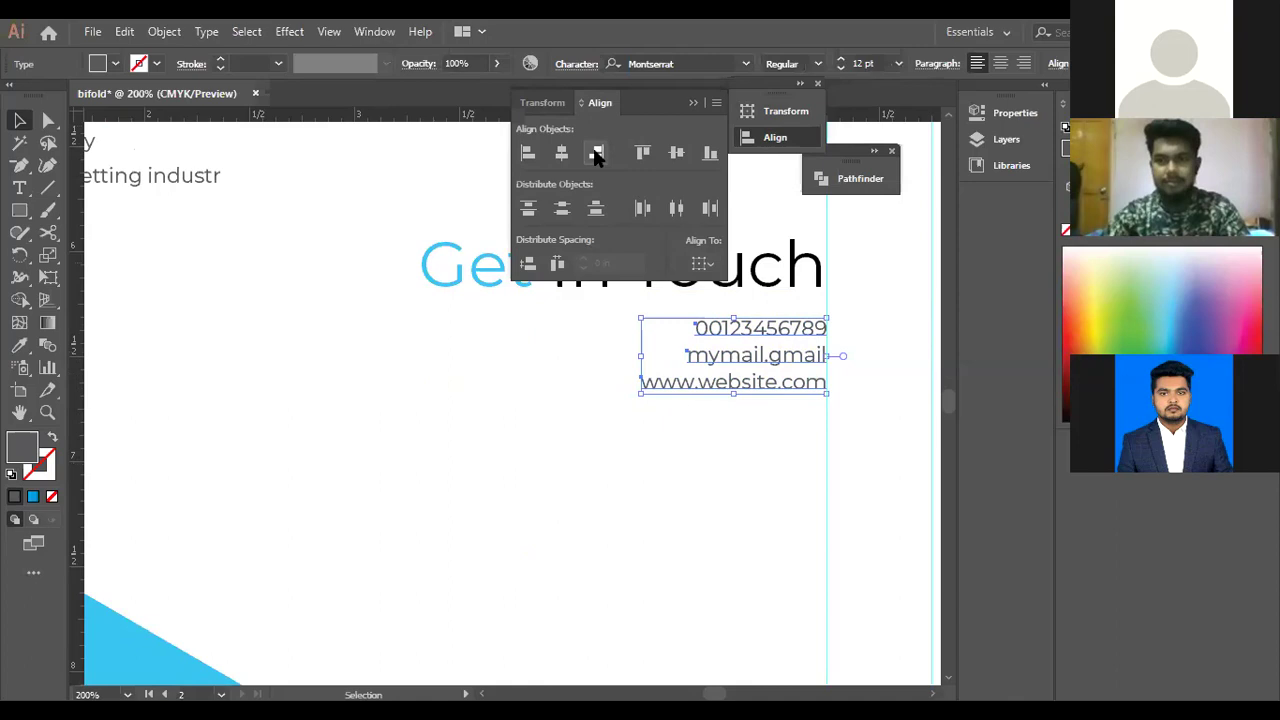
left_click(529, 153)
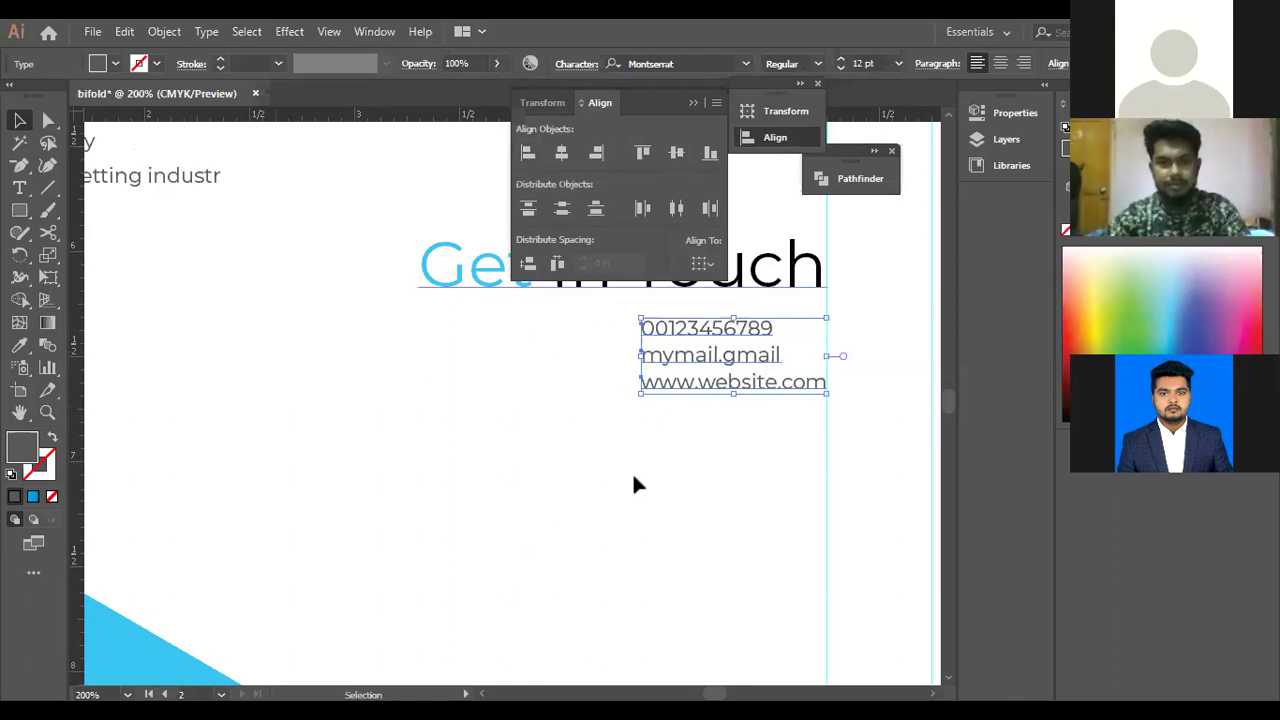
left_click(543, 403)
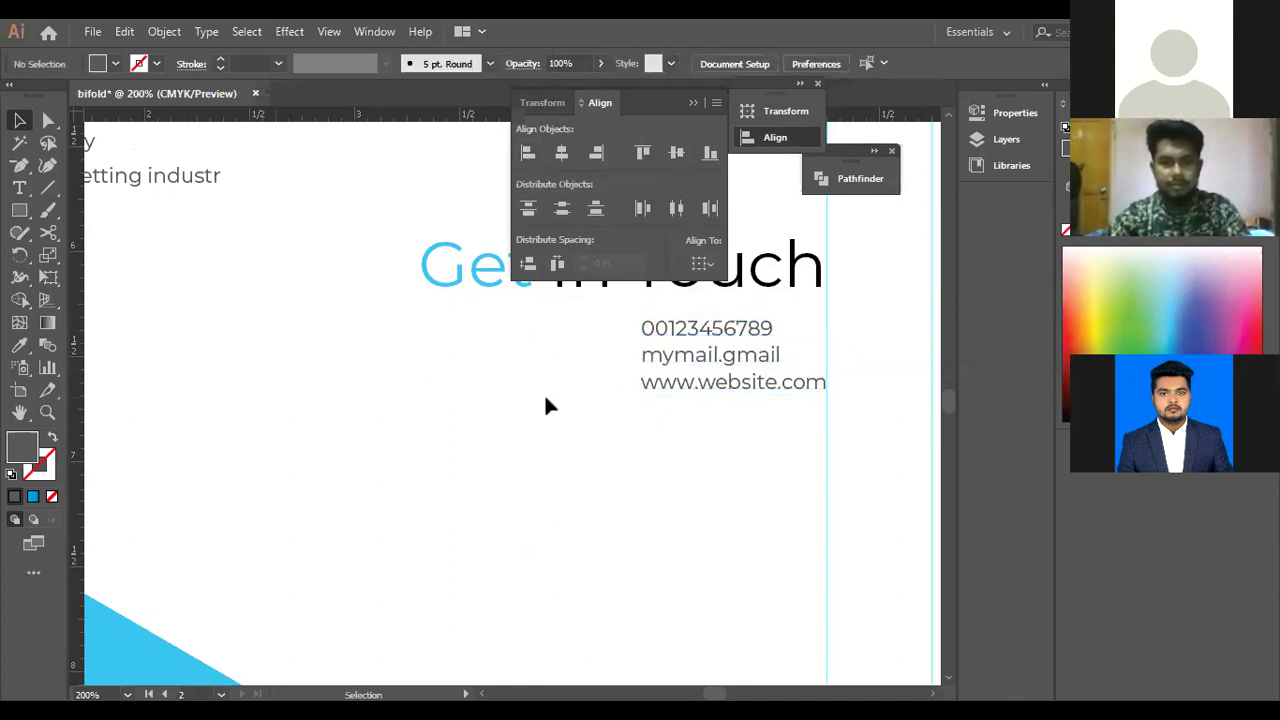
Open the Untitled-1 business card file from the LEDP folder on drive D.
key("ctrl+minus")
key("ctrl+minus")
key("ctrl+minus")
key("p")
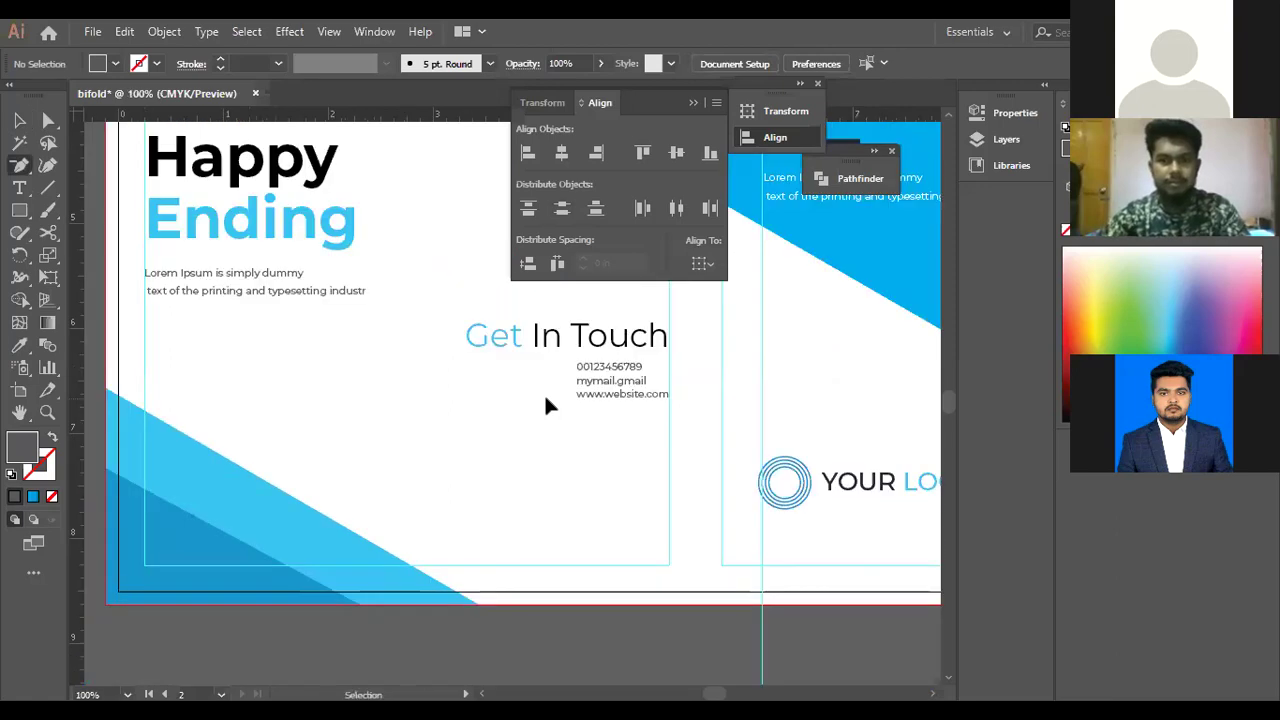
left_click(16, 120)
left_click(92, 31)
mouse_move(124, 31)
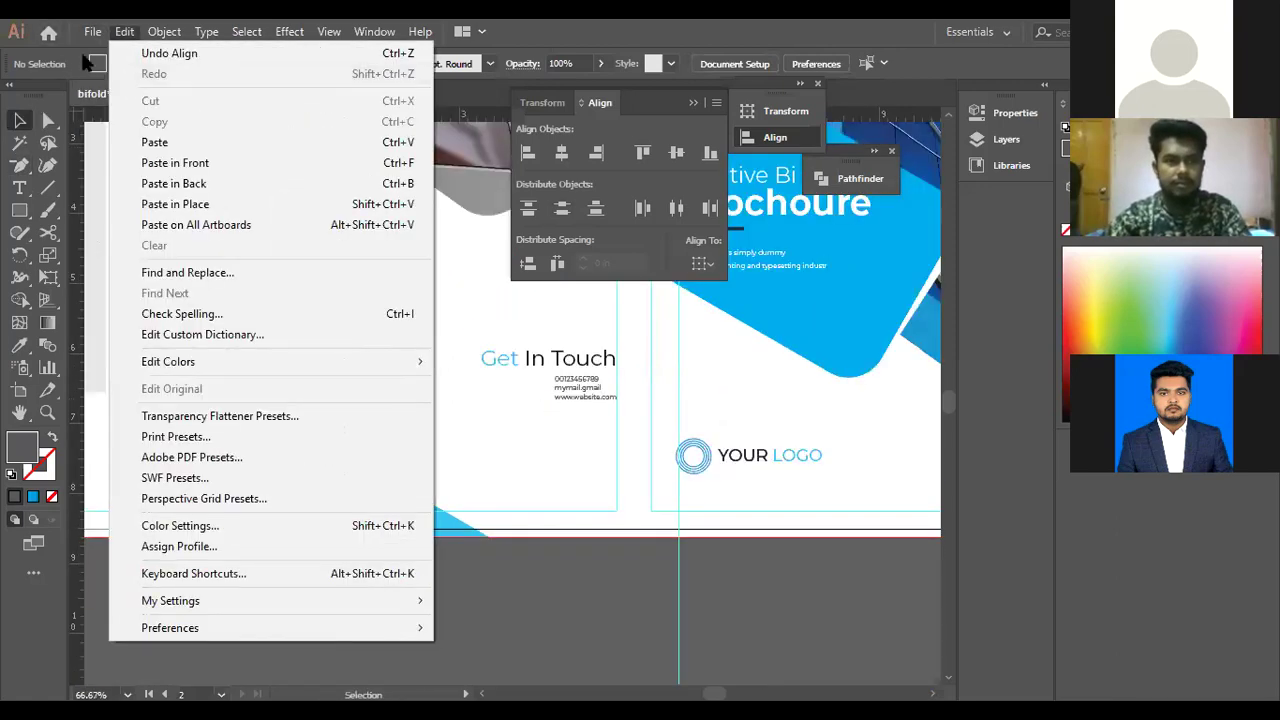
left_click(126, 97)
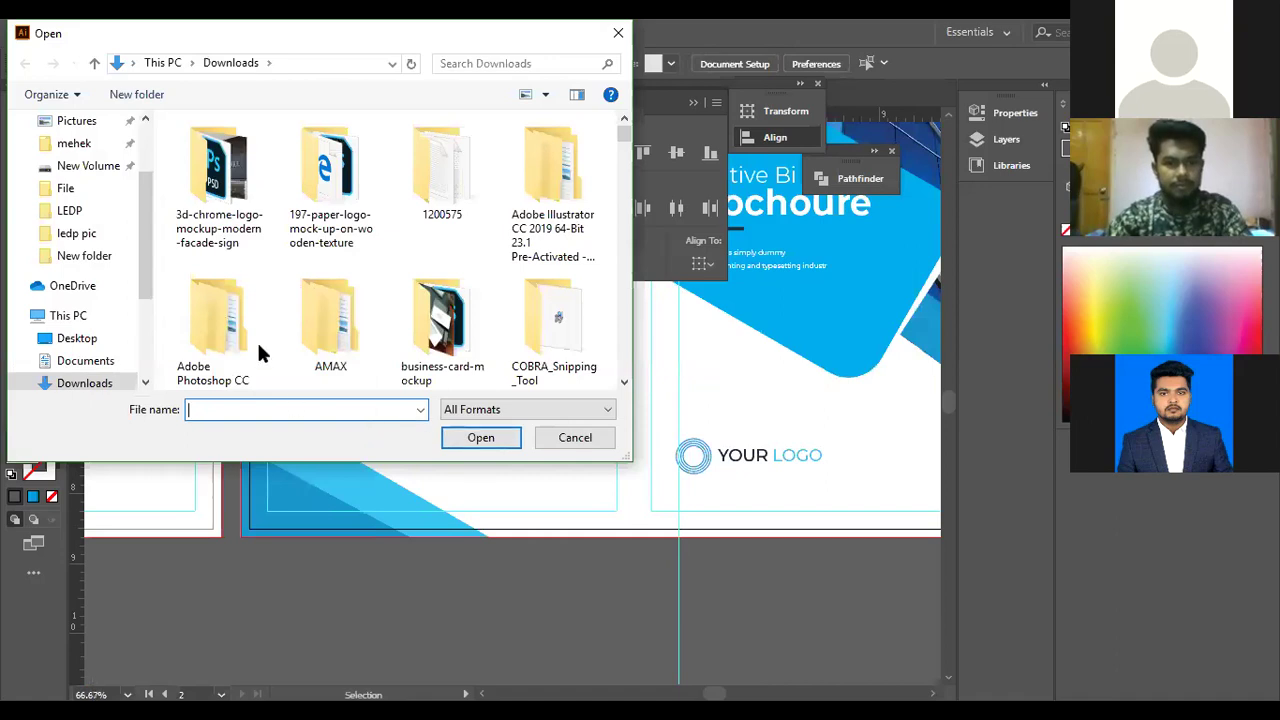
left_click(74, 236)
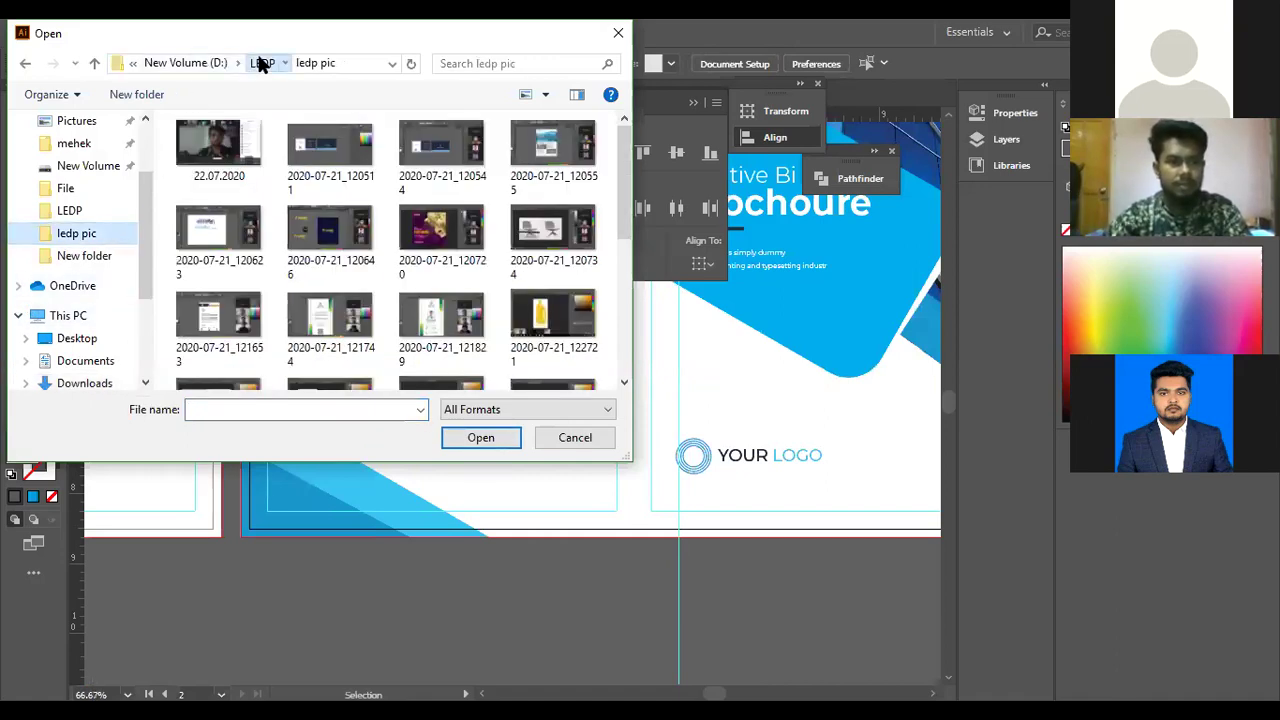
left_click(262, 63)
scroll(386, 269, "down", 5)
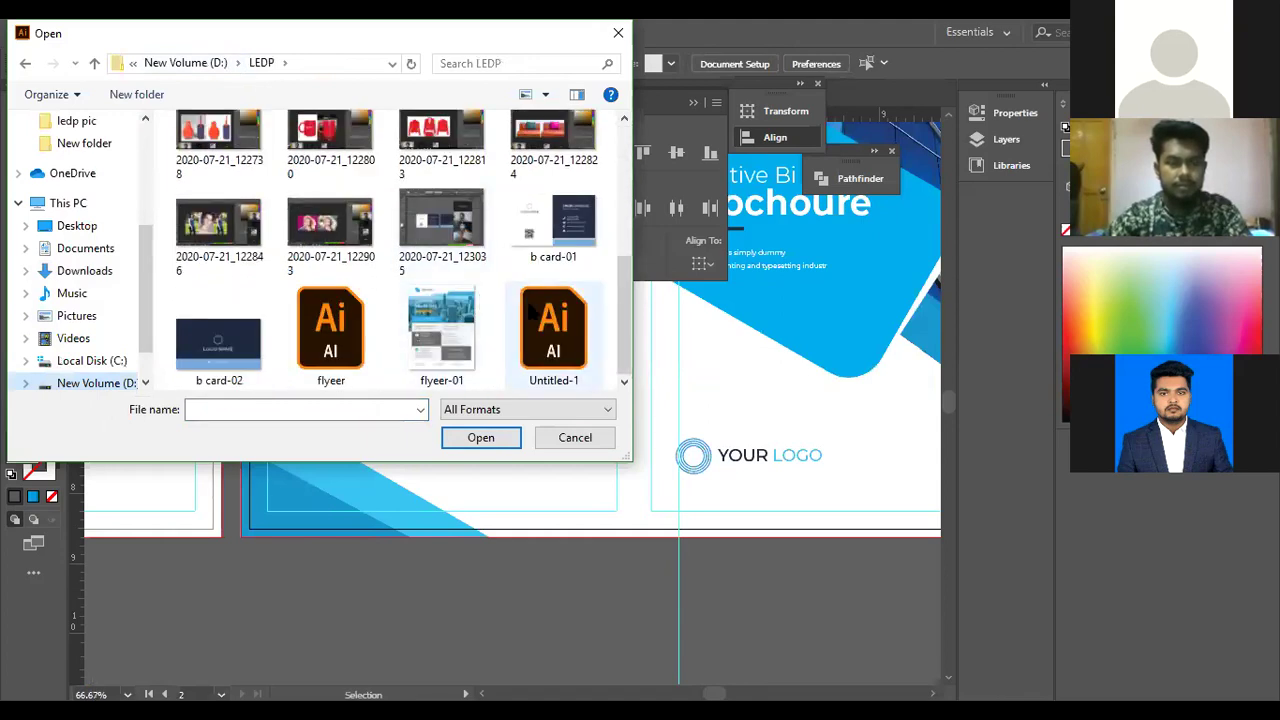
left_click(530, 312)
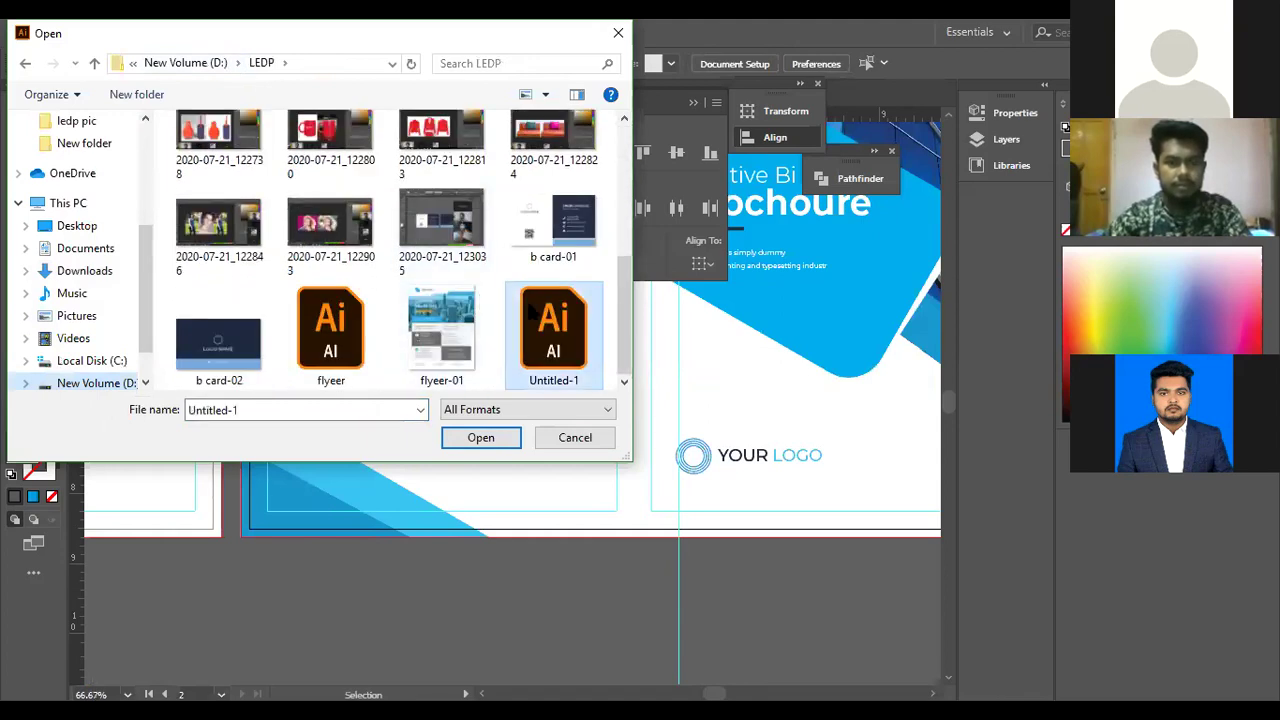
left_click(487, 441)
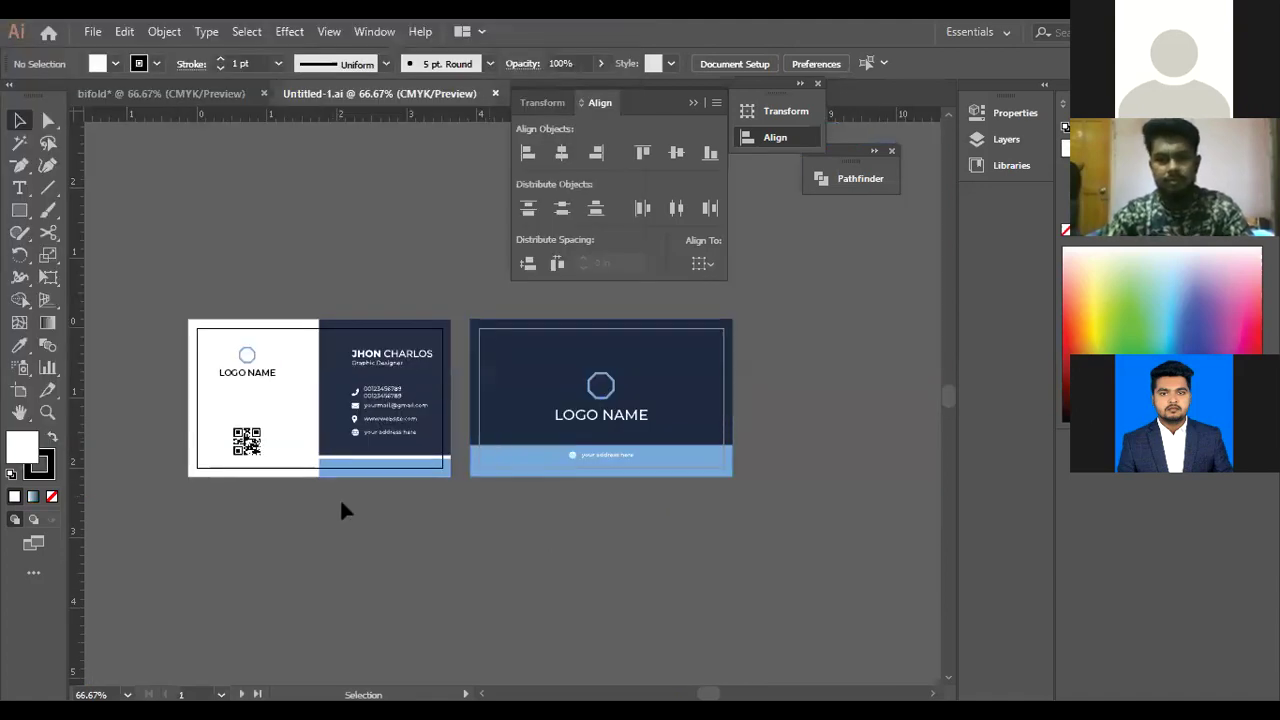
Lock the card front's navy panel and white background, and copy its contact group with icons into the bifold document's second artboard.
left_click(388, 420)
key("a")
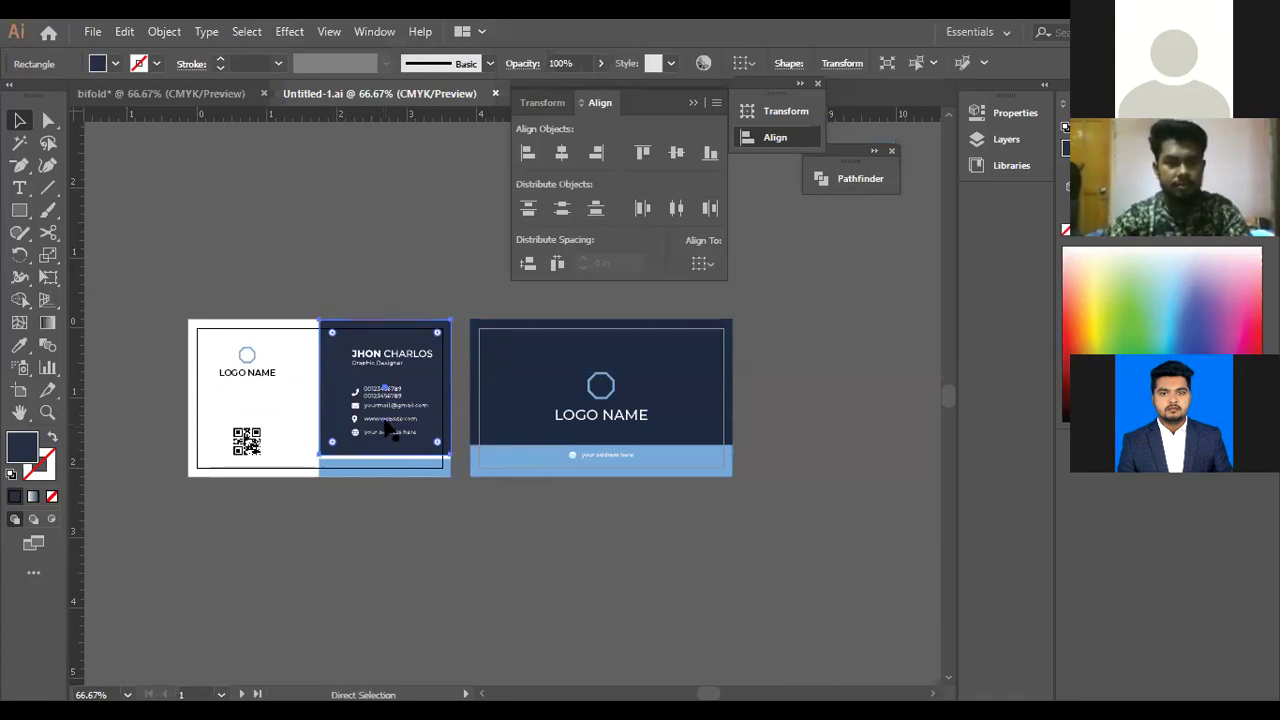
key("ctrl+2")
left_click(387, 441)
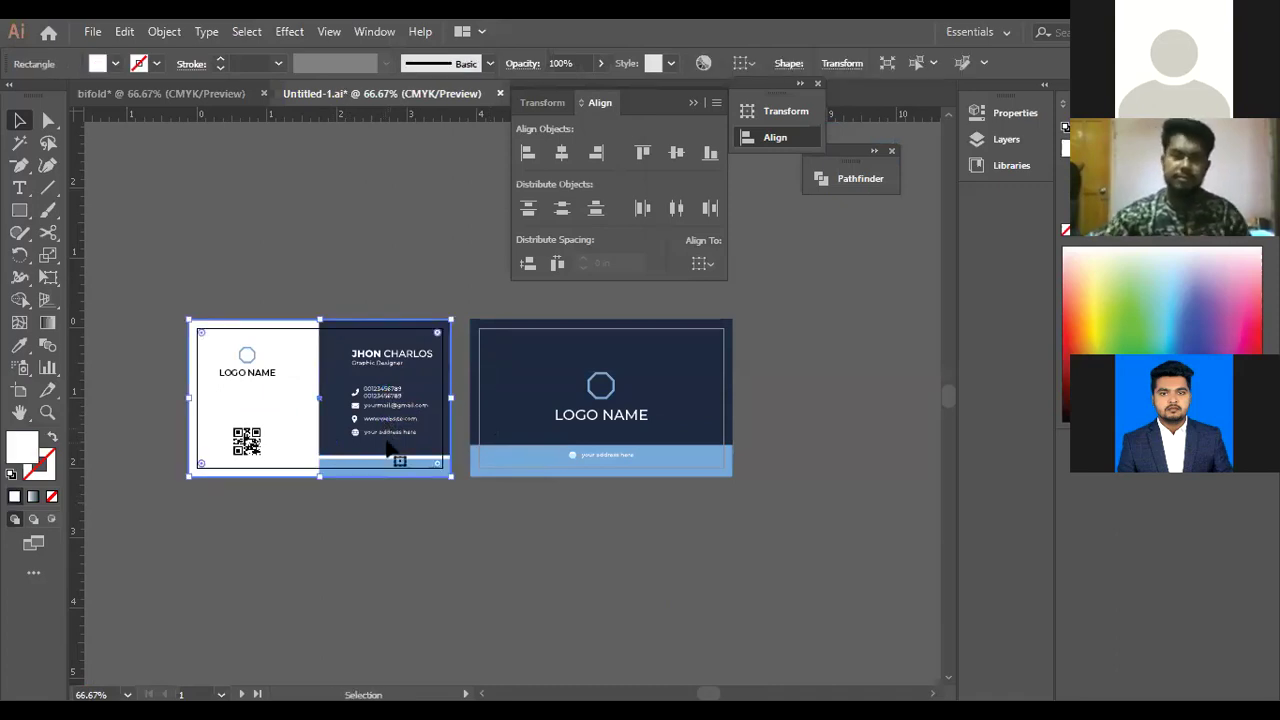
key("ctrl+2")
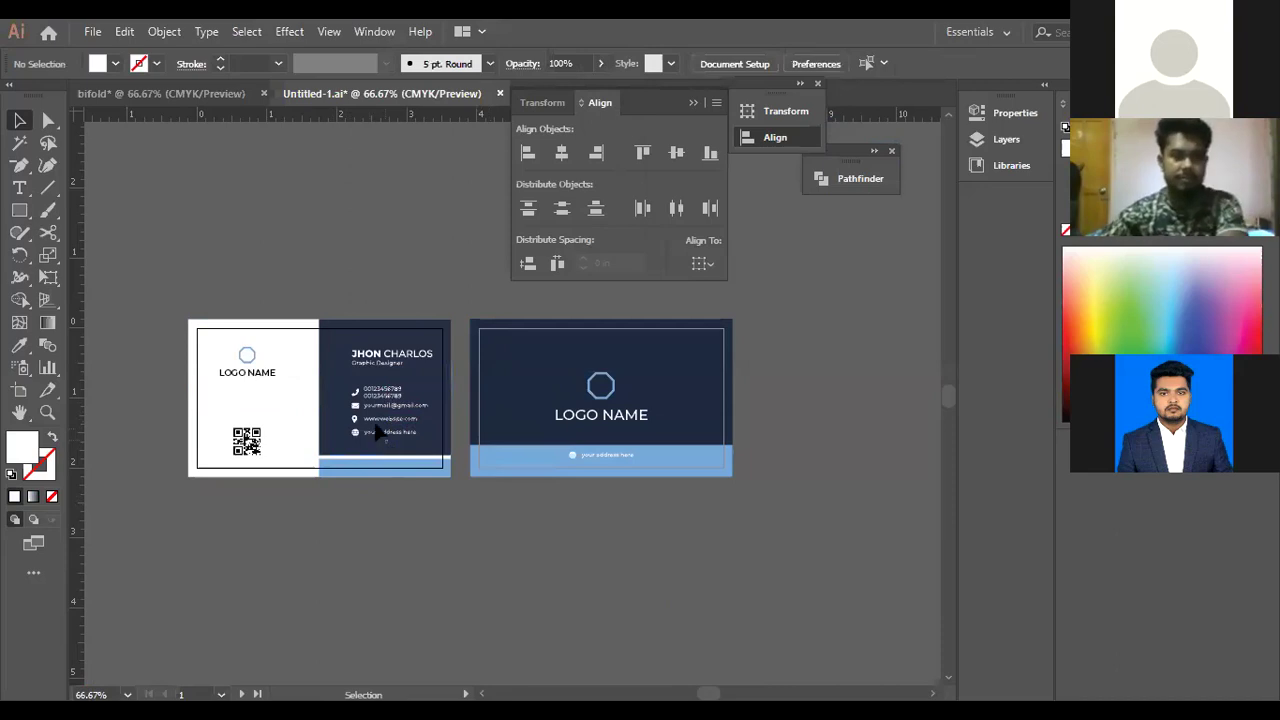
left_click(369, 404)
left_click_drag(368, 404, 362, 465)
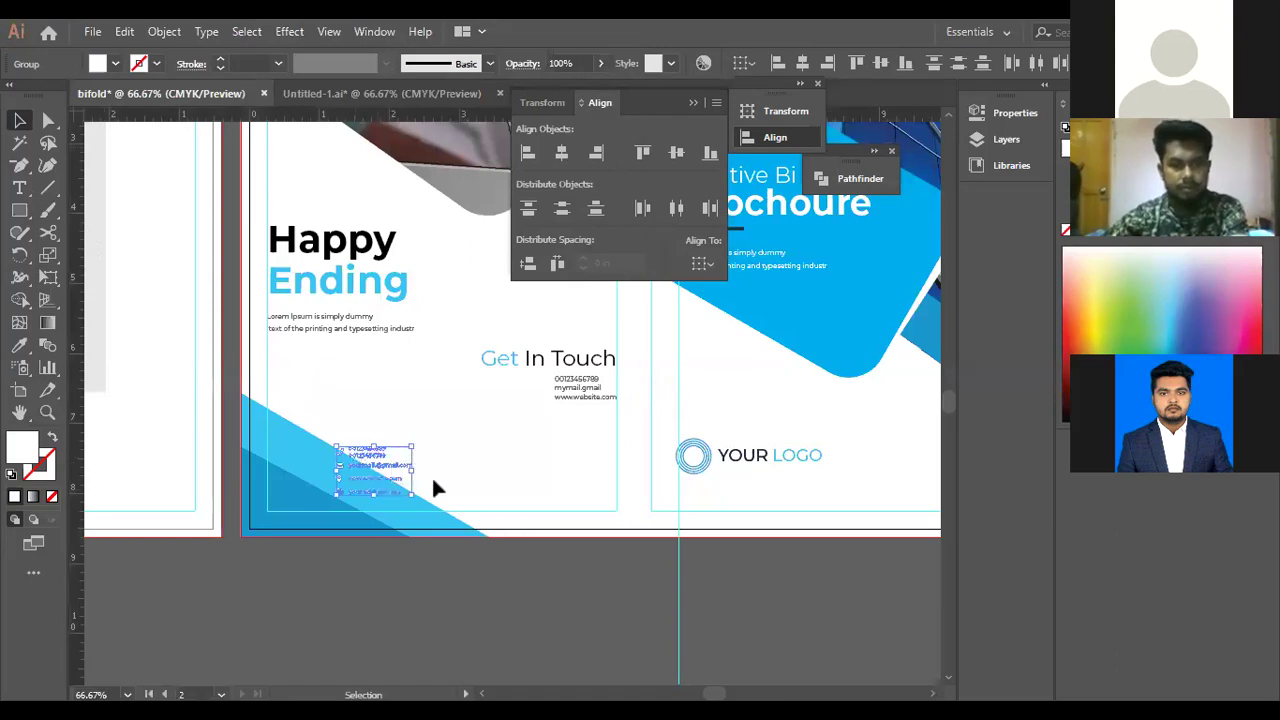
left_click(558, 384)
key("Delete")
left_click_drag(385, 475, 567, 391)
key("ctrl+z")
key("ctrl+z")
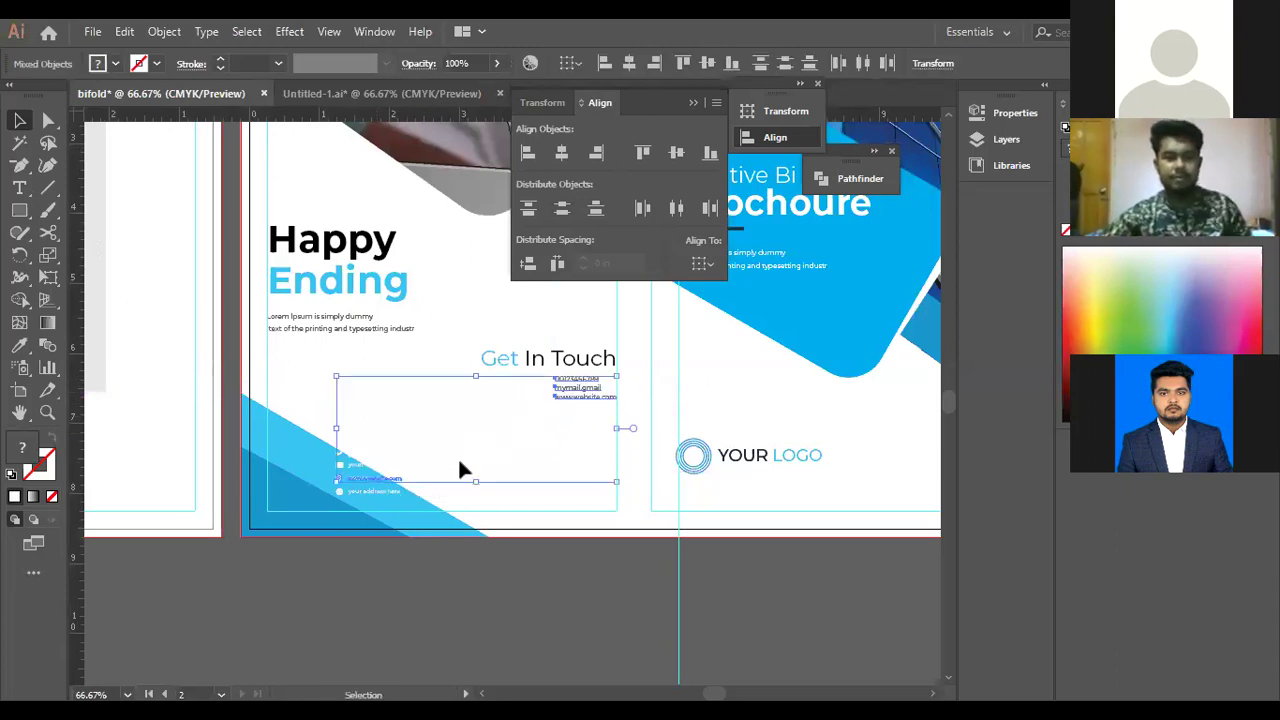
left_click(516, 587)
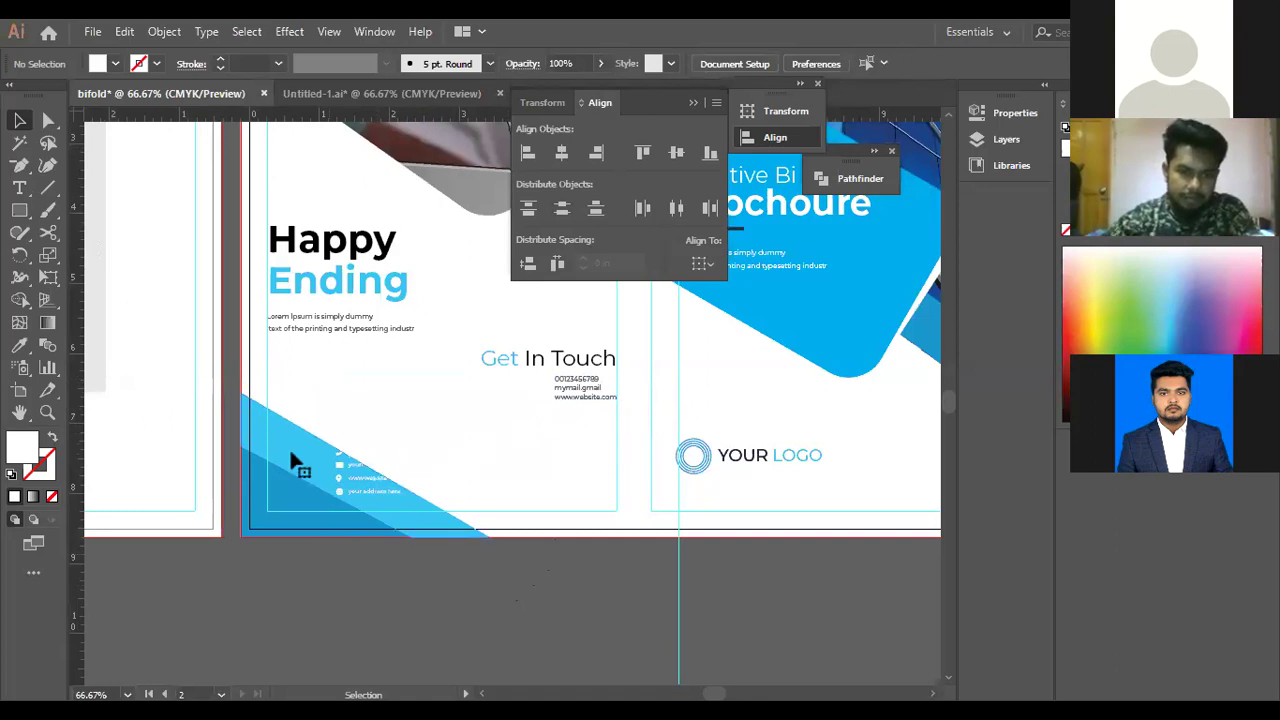
Lock the two blue corner shapes behind the pasted contact group and select the group.
left_click(290, 452)
key("ctrl+2")
left_click(283, 488)
key("ctrl+2")
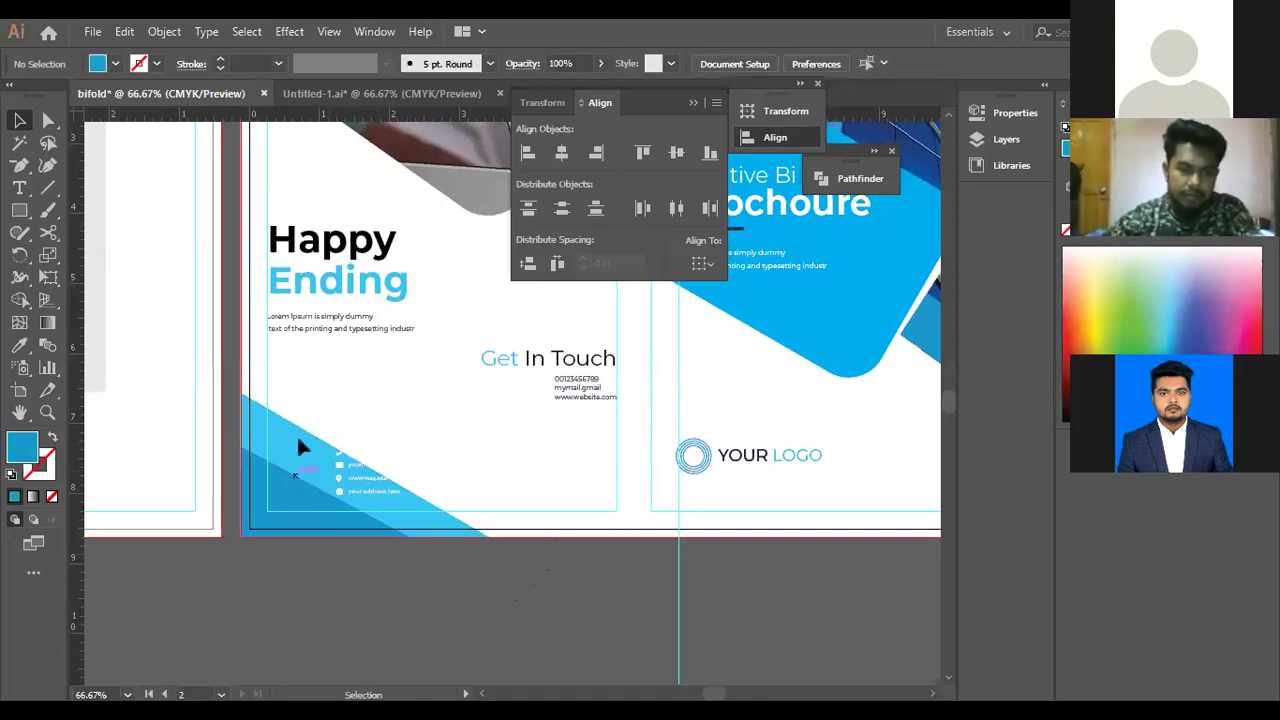
left_click(357, 489)
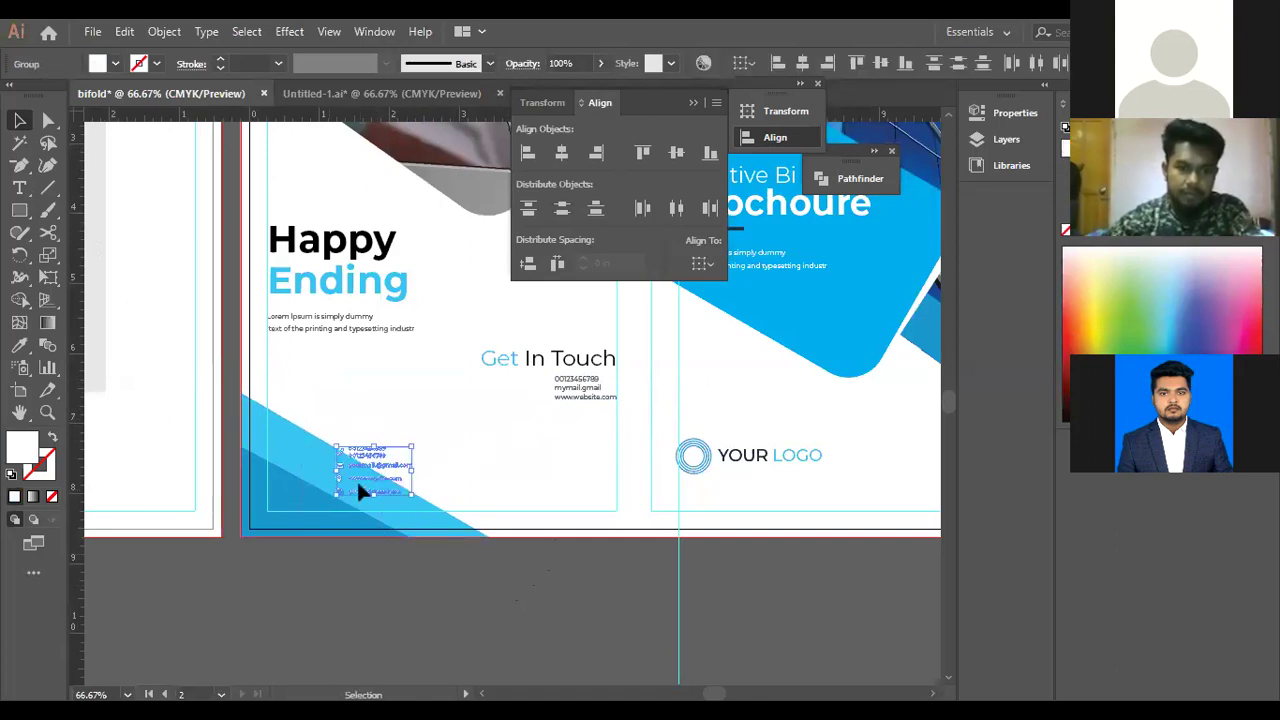
Delete the old phone, mail and website lines beneath the Get In Touch heading.
left_click(580, 402)
left_click_drag(564, 414, 551, 381)
left_click(547, 390)
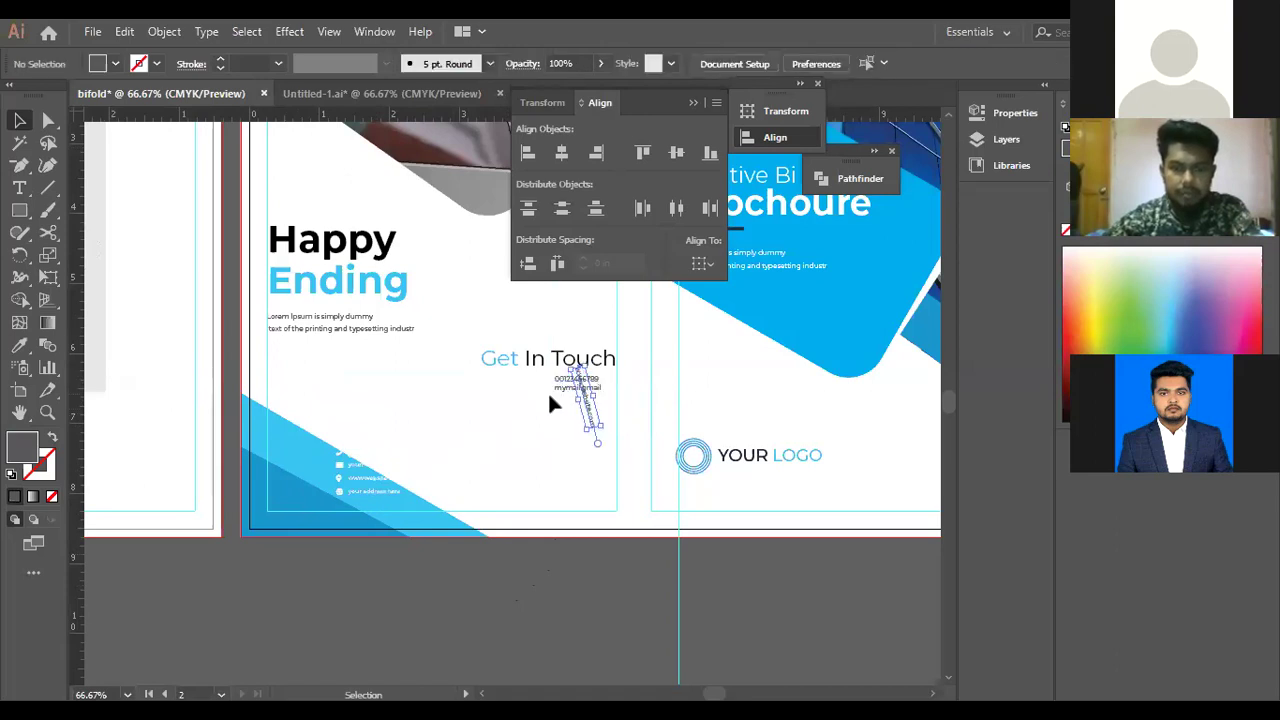
left_click(551, 392)
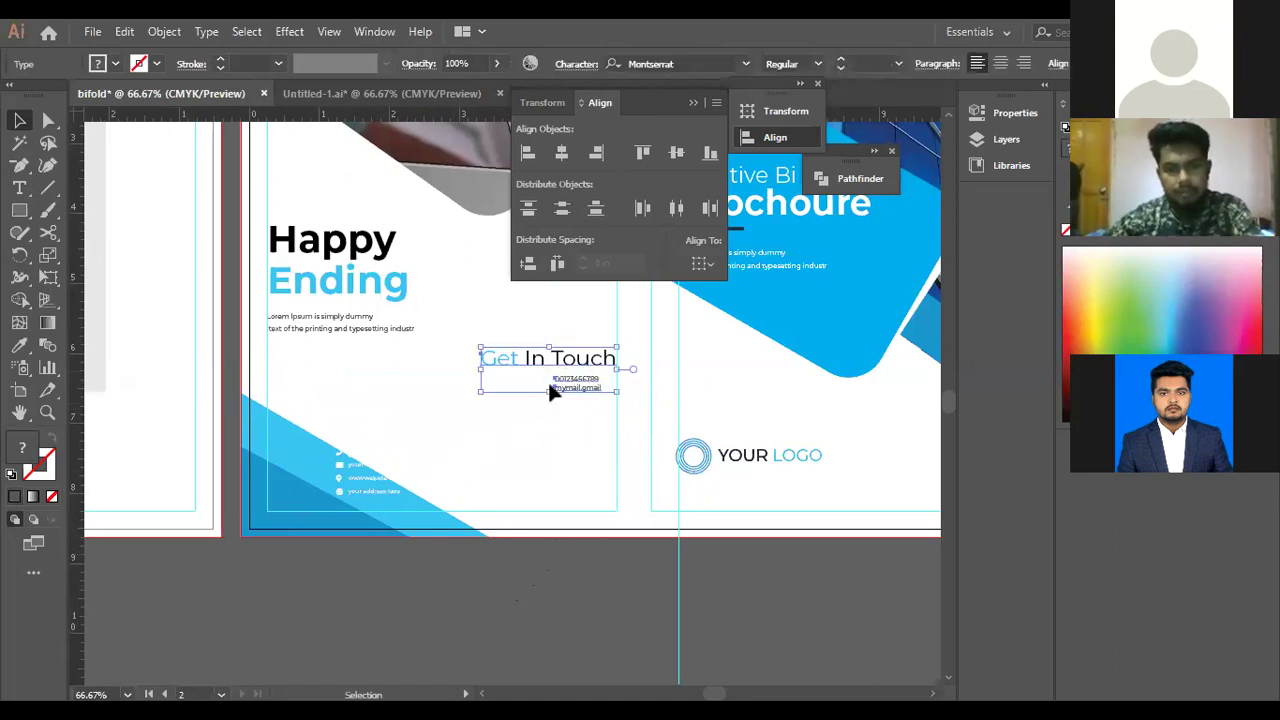
left_click(580, 445)
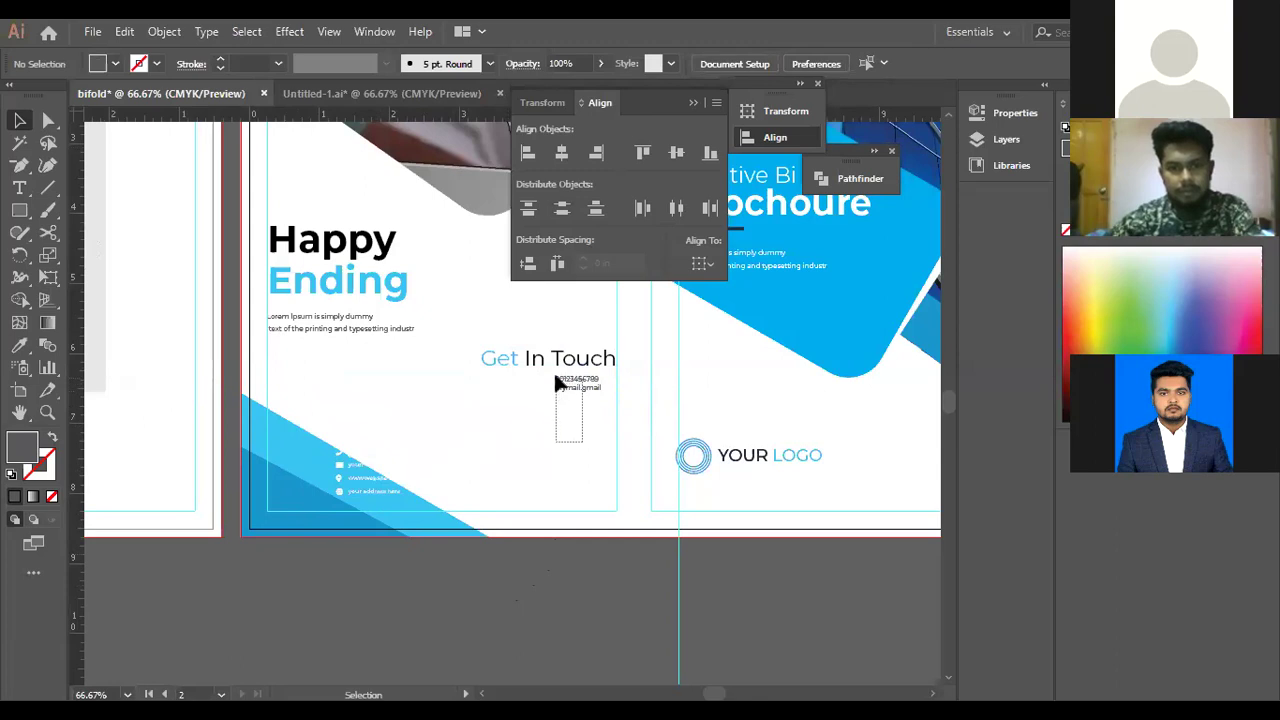
left_click(556, 382)
key("Delete")
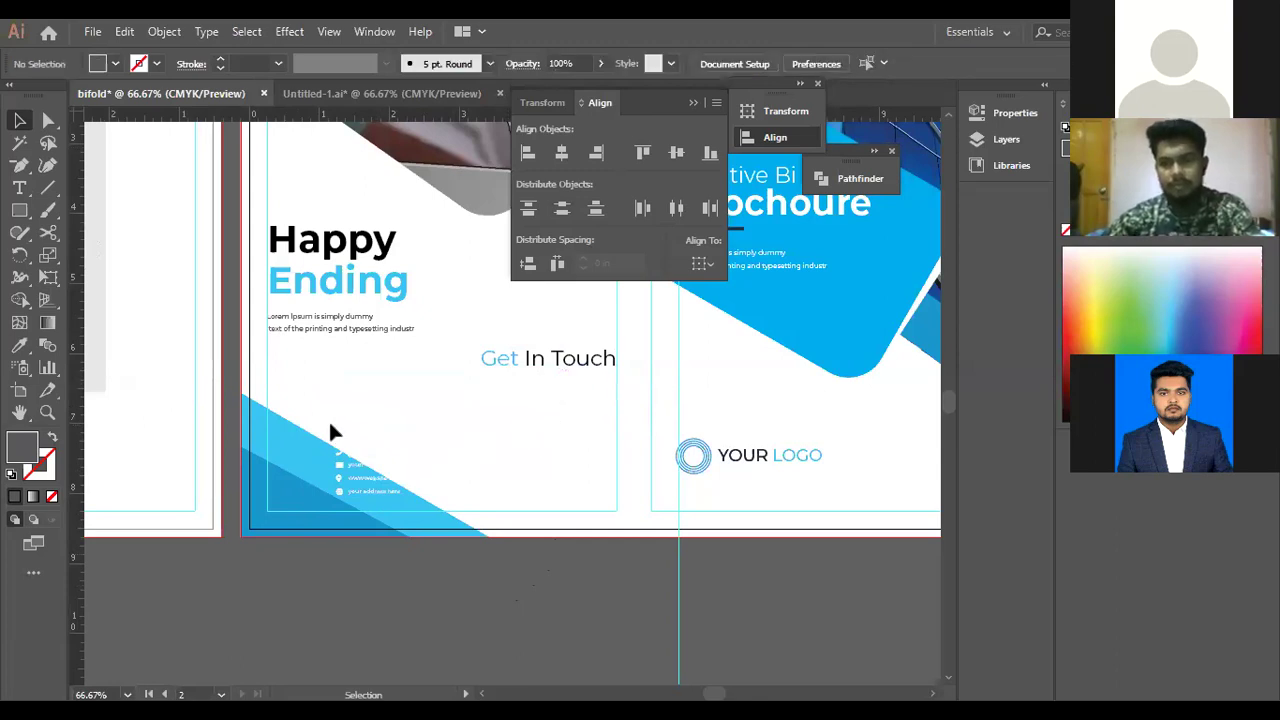
Place the pasted contact group beneath the Get In Touch heading against the right margin guide and fill it with black.
left_click_drag(372, 487, 578, 416)
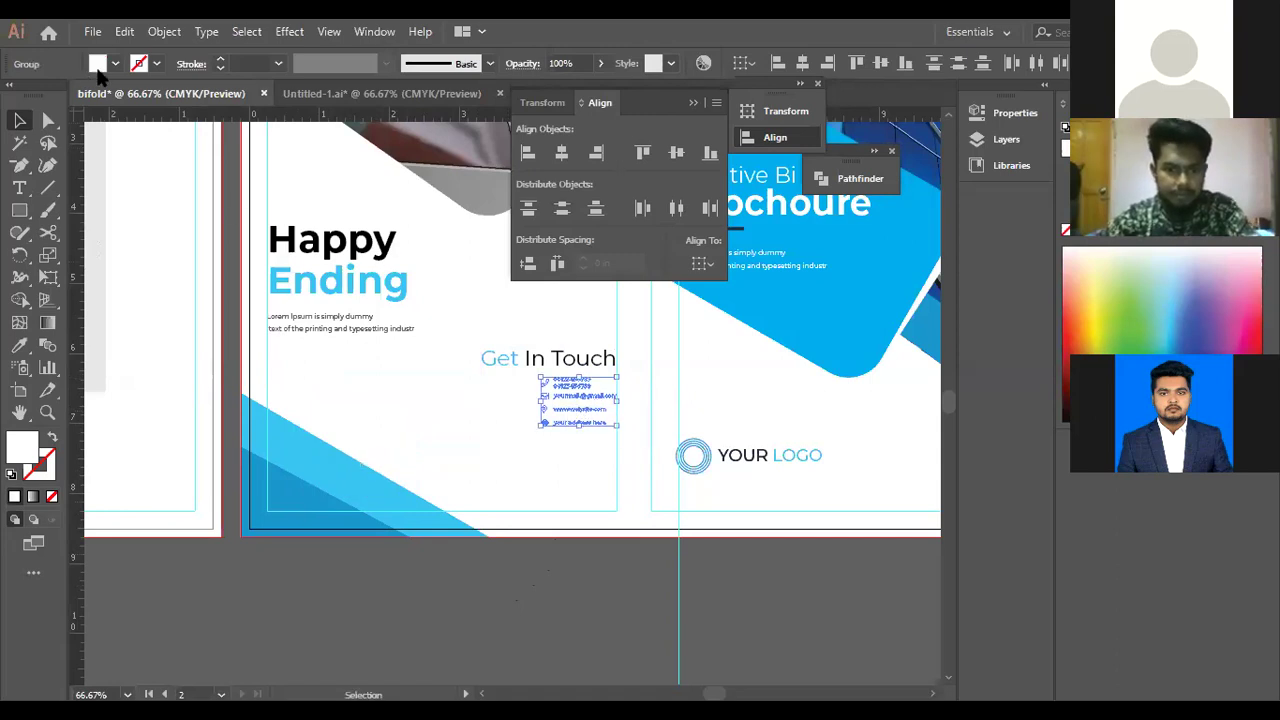
left_click(97, 64)
left_click(52, 95)
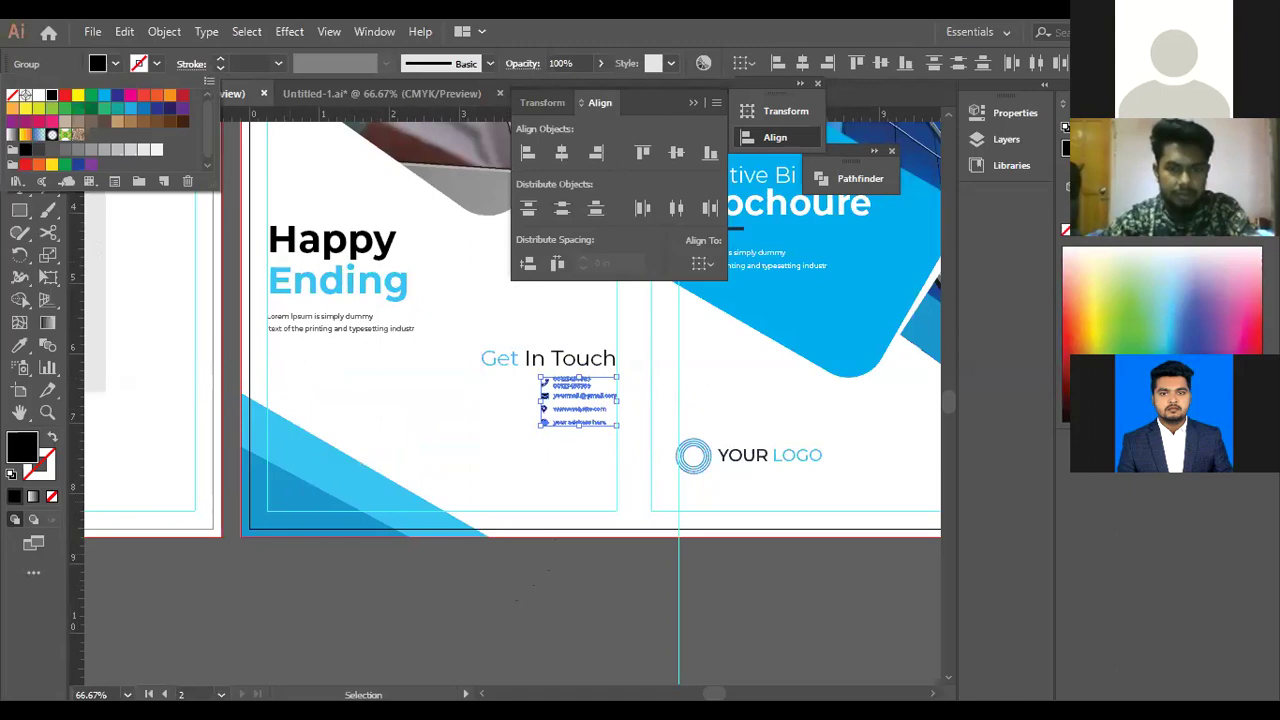
key("Escape")
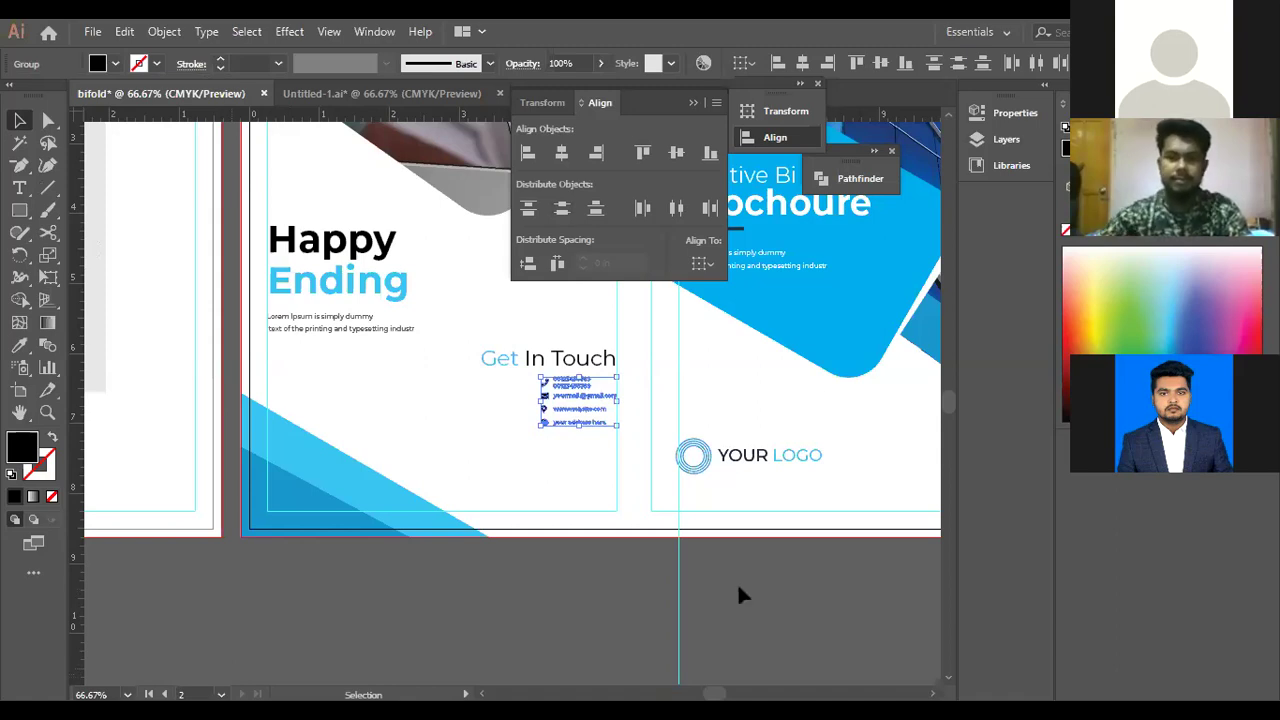
left_click(593, 490)
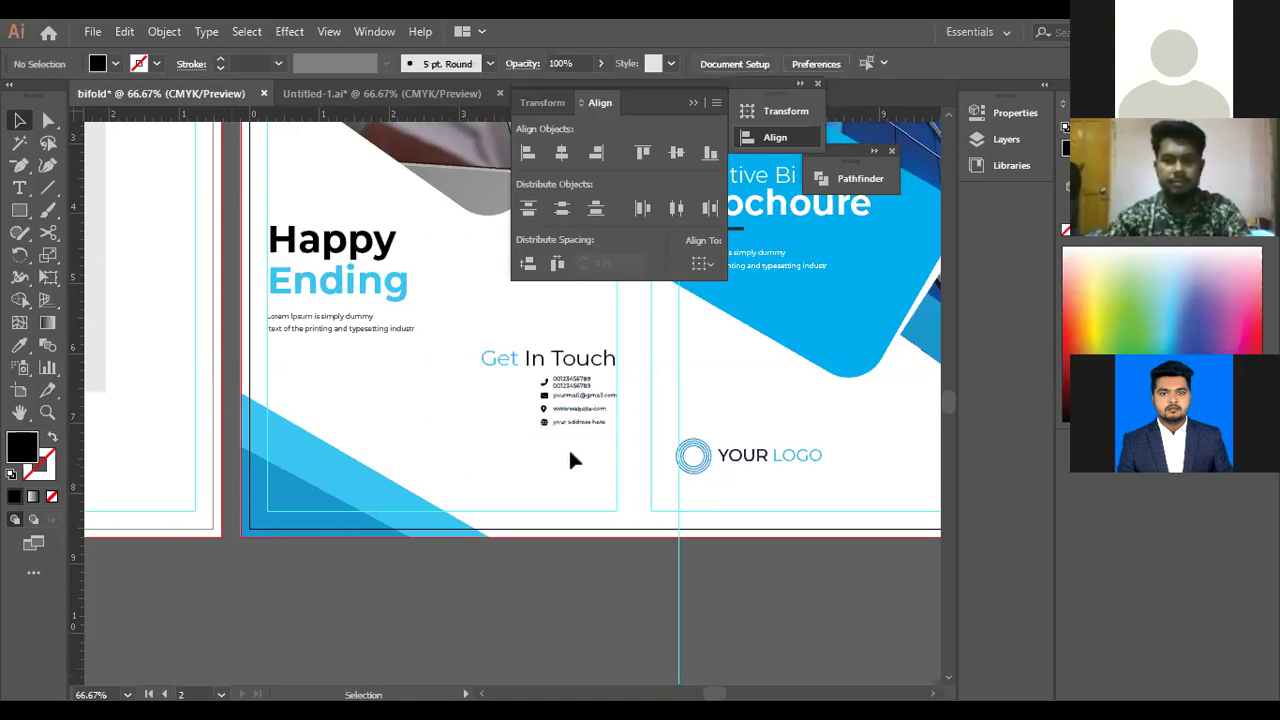
Ungroup the contact details beneath the Get In Touch heading so icons and text are separate.
left_click(553, 421)
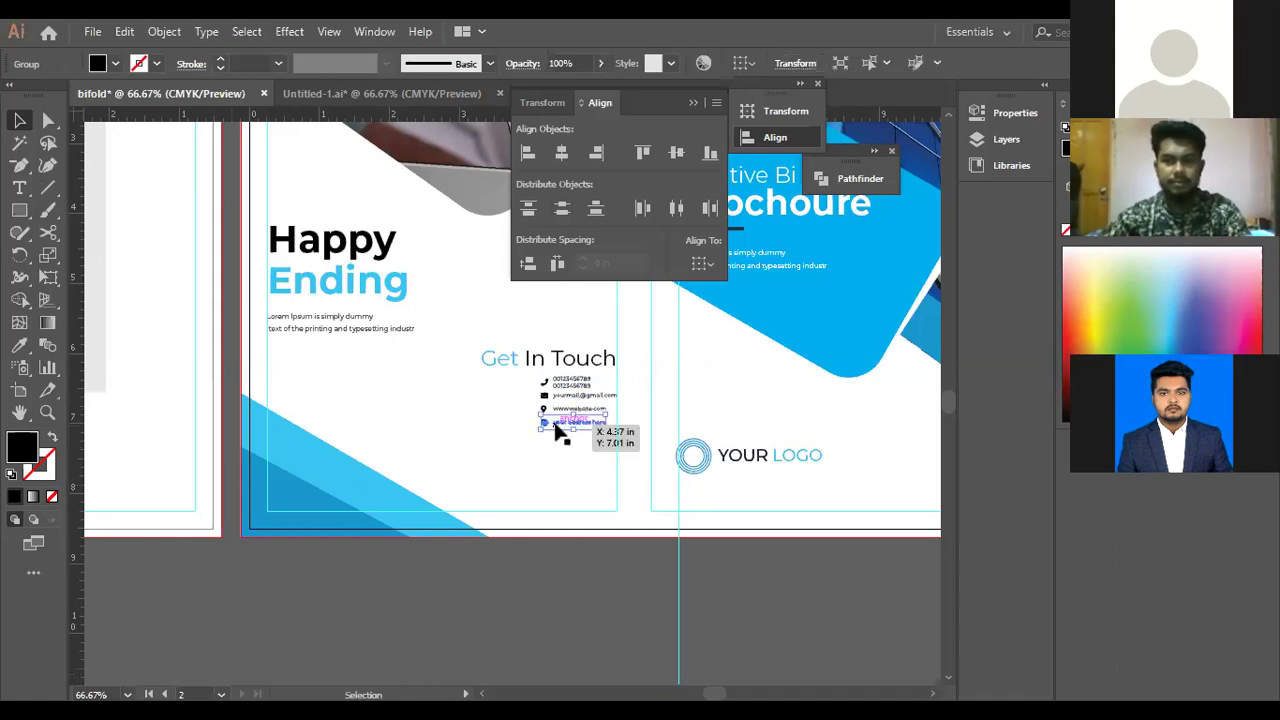
left_click_drag(561, 451, 545, 378)
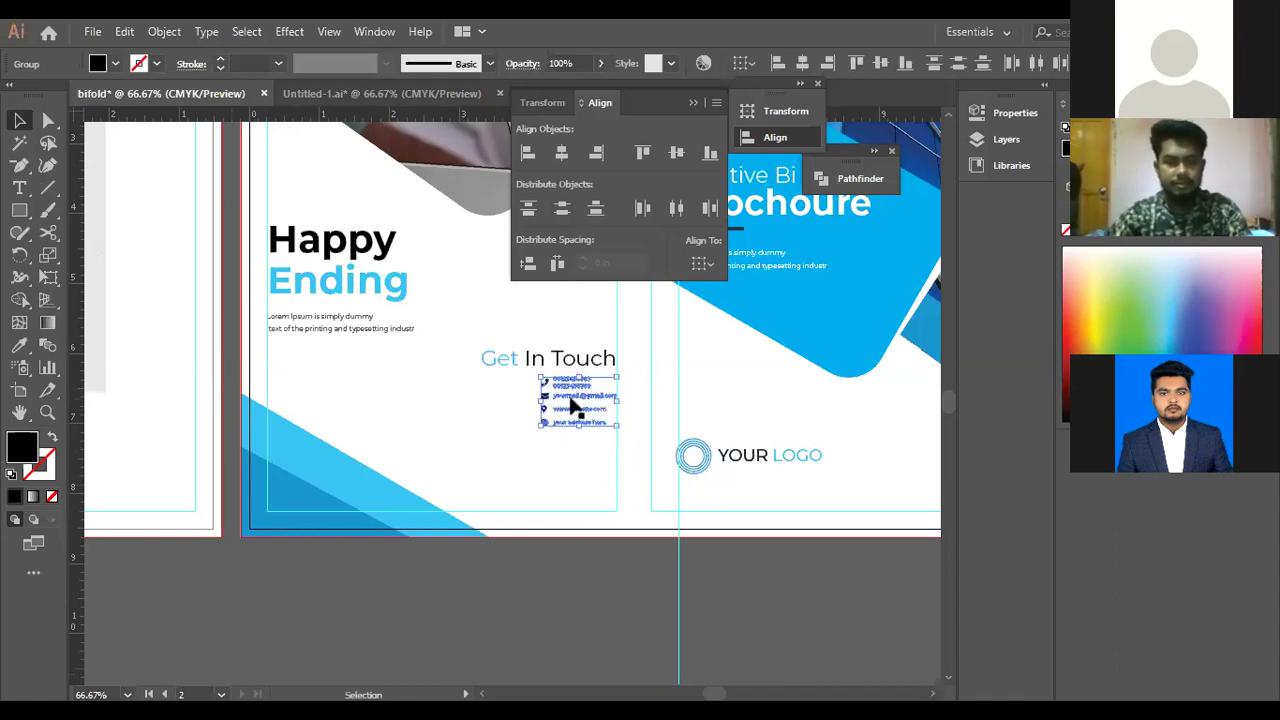
scroll(572, 405, "up", 3)
right_click(533, 380)
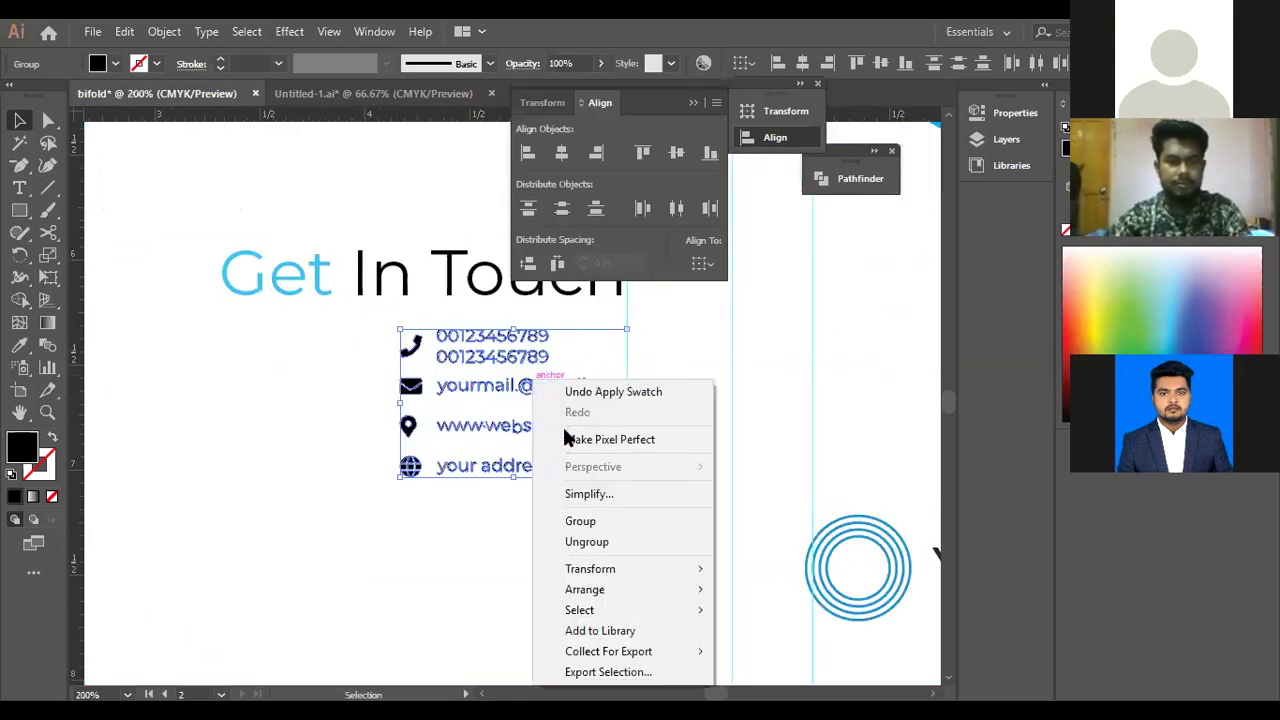
left_click(586, 541)
left_click(474, 509)
Recolor the four contact icons with the light blue sampled from the word Get in the heading.
left_click_drag(424, 510, 397, 330)
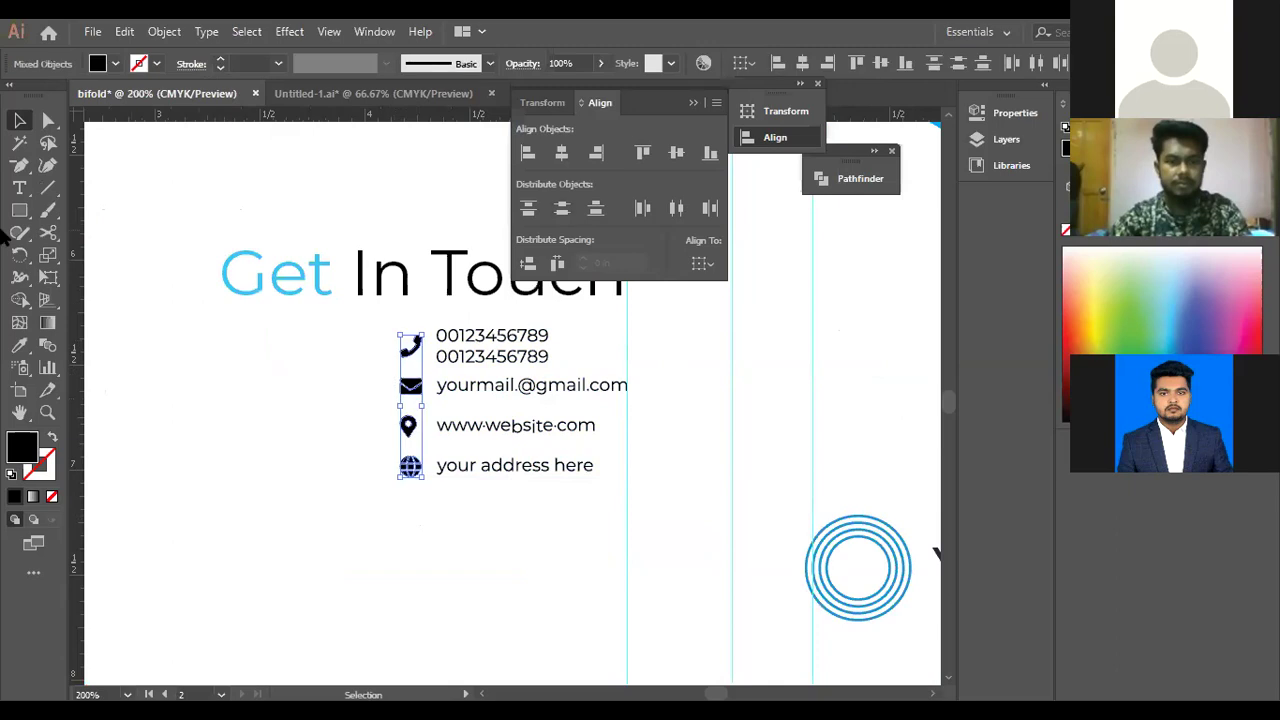
left_click(20, 346)
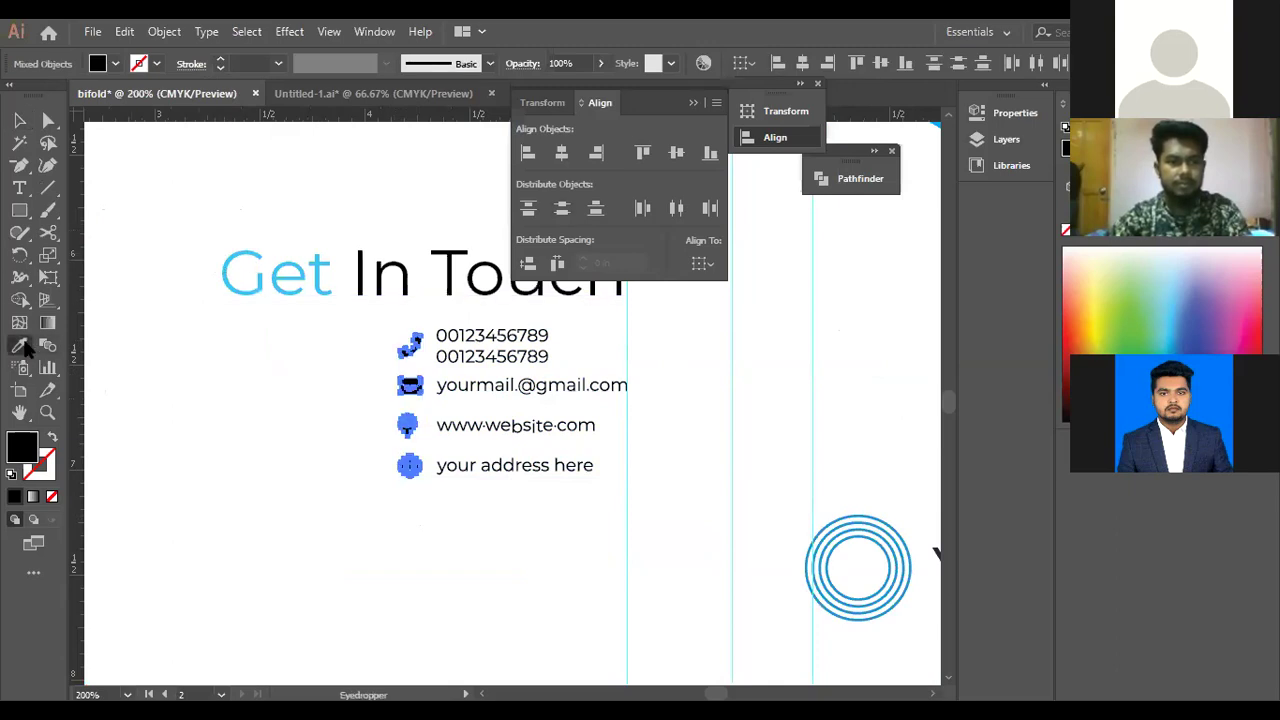
left_click(243, 266)
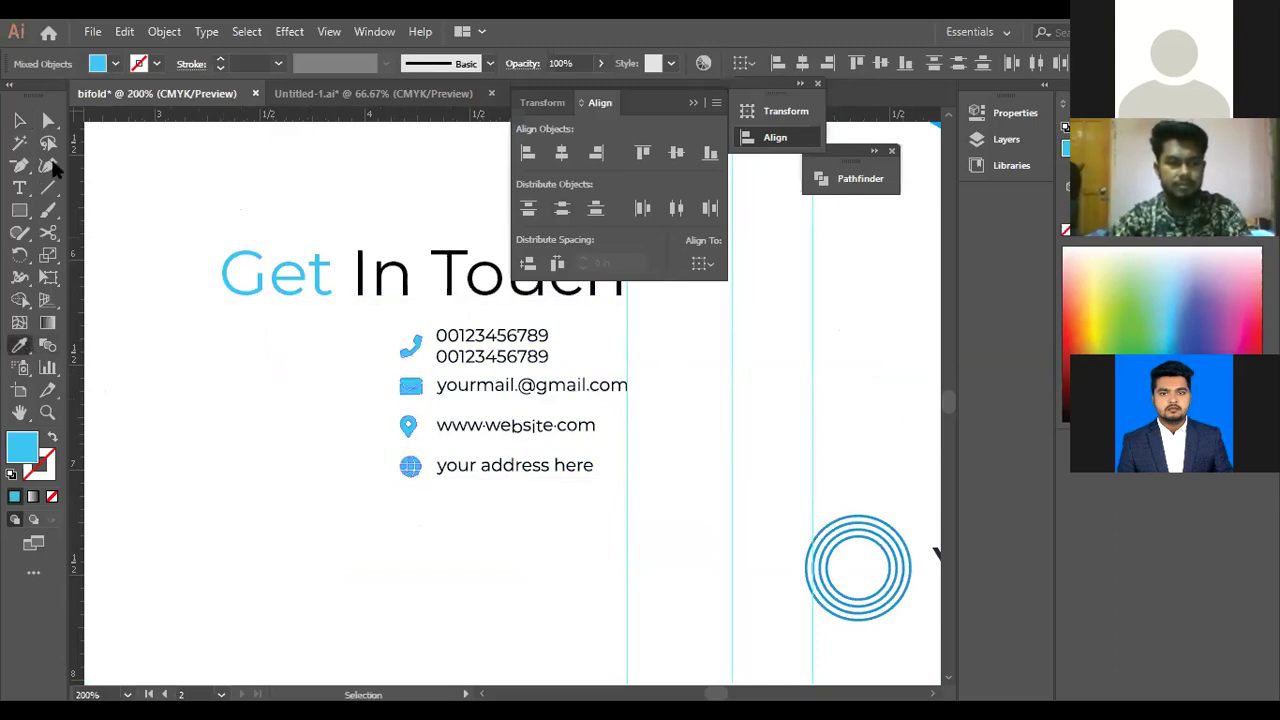
left_click(20, 120)
left_click(225, 510)
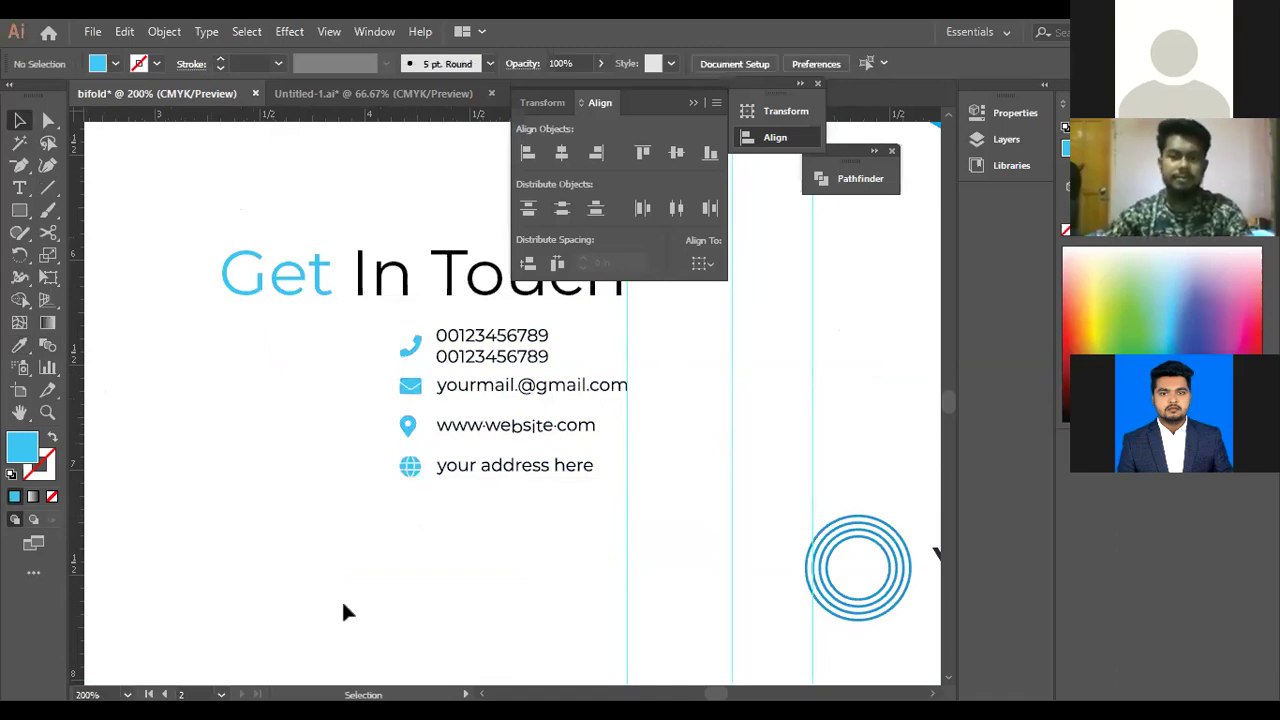
Group the contact icons with their text lines and convert the text to outlines.
left_click_drag(513, 566, 420, 380)
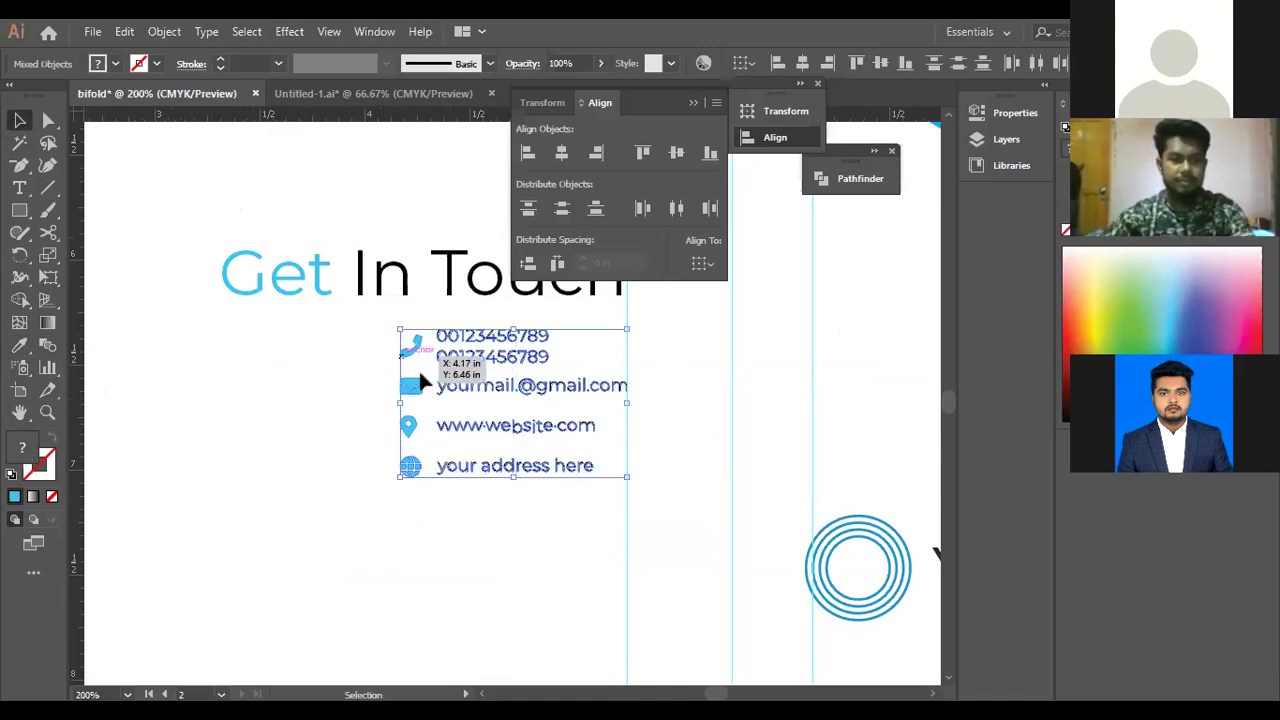
key("ctrl+g")
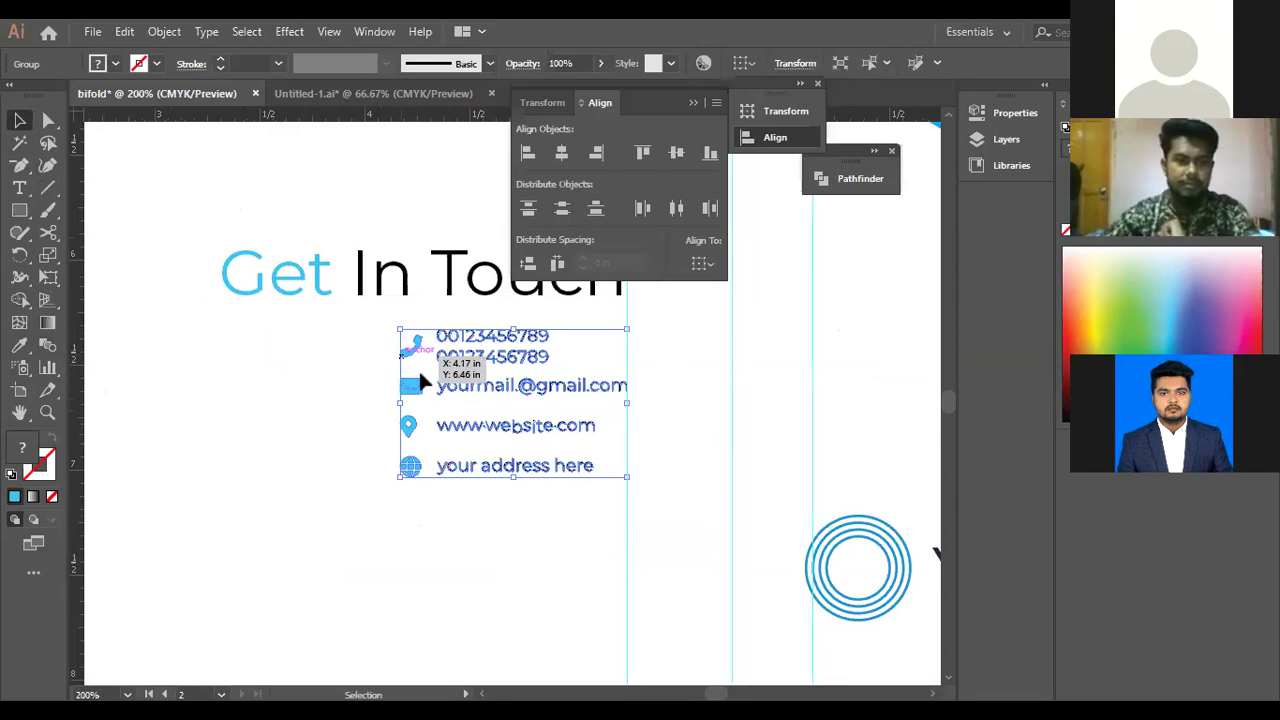
key("ctrl+shift+o")
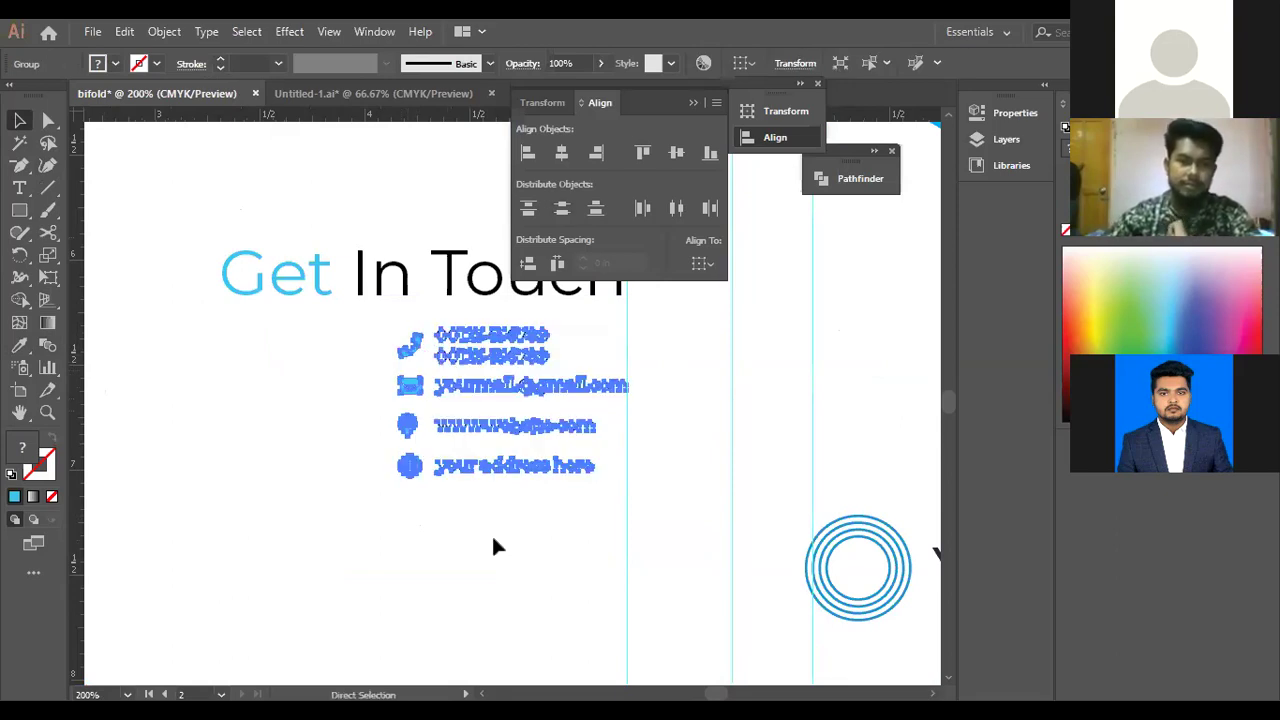
Move the embedded reference brochure image to the right so that it overlaps the Happy Ending page.
key("ctrl+minus")
key("ctrl+minus")
key("ctrl+minus")
key("ctrl+minus")
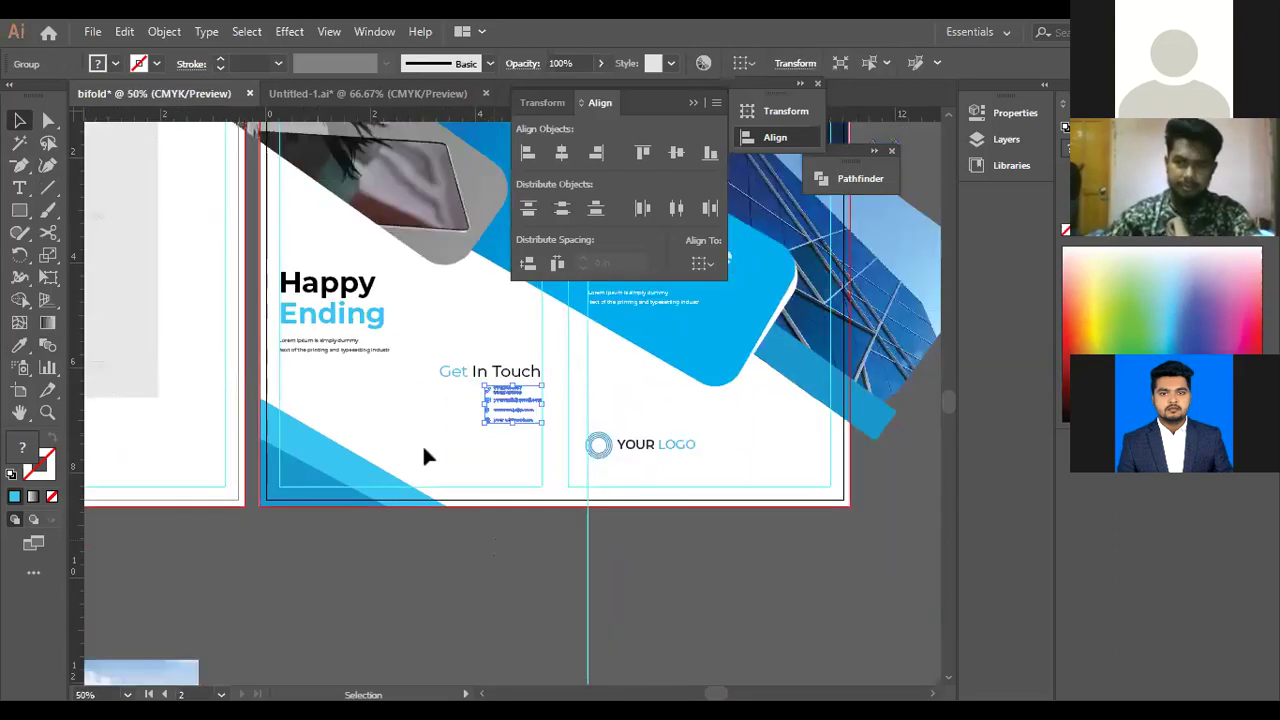
left_click_drag(132, 264, 380, 332)
left_click_drag(259, 324, 342, 334)
left_click_drag(185, 322, 228, 355)
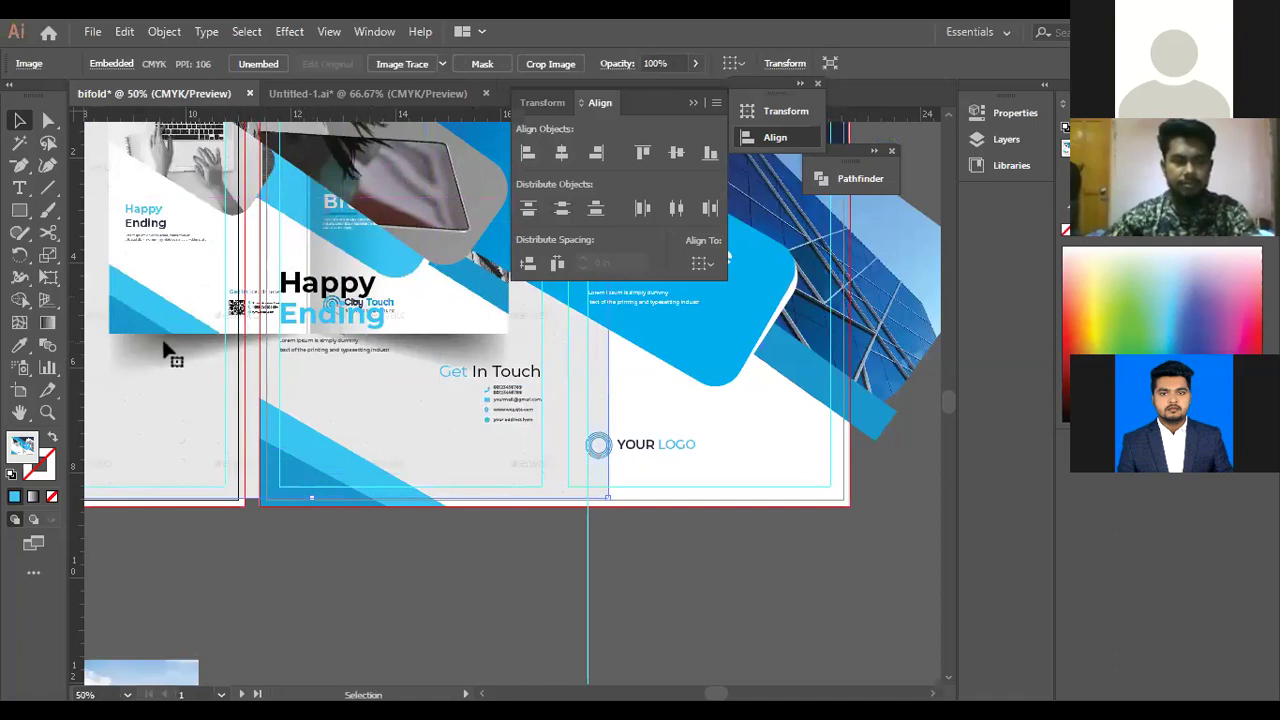
Move the embedded reference brochure image left until it no longer overlaps the Happy Ending page.
left_click_drag(220, 330, 58, 296)
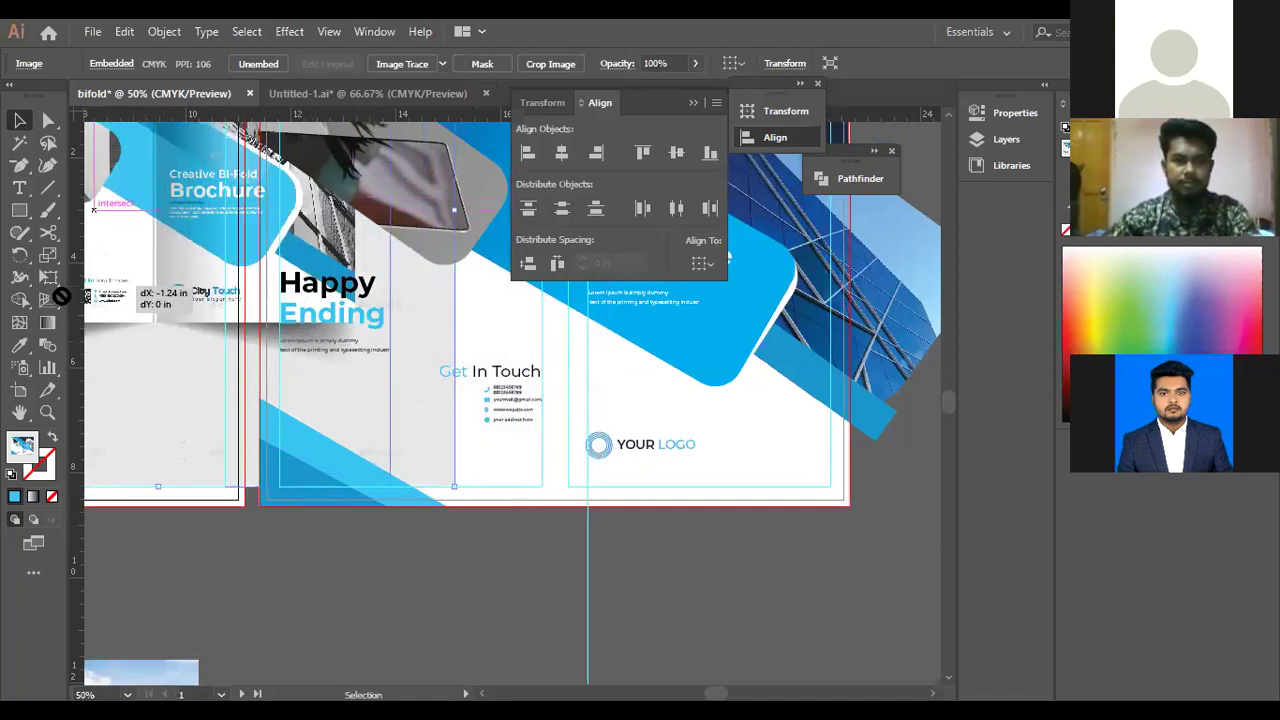
left_click_drag(335, 446, 148, 444)
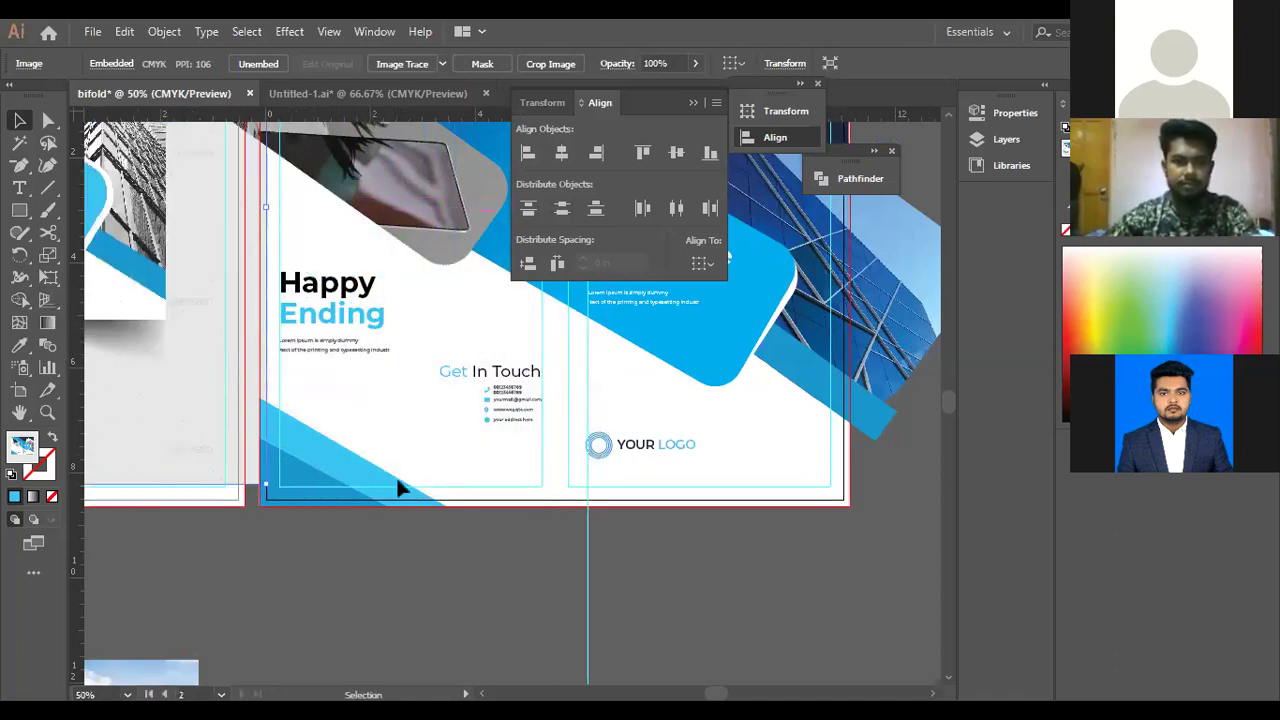
Left-align the contact details with the Get In Touch heading and place a vertical guide along their left edge.
left_click_drag(438, 352, 502, 426)
left_click(526, 153)
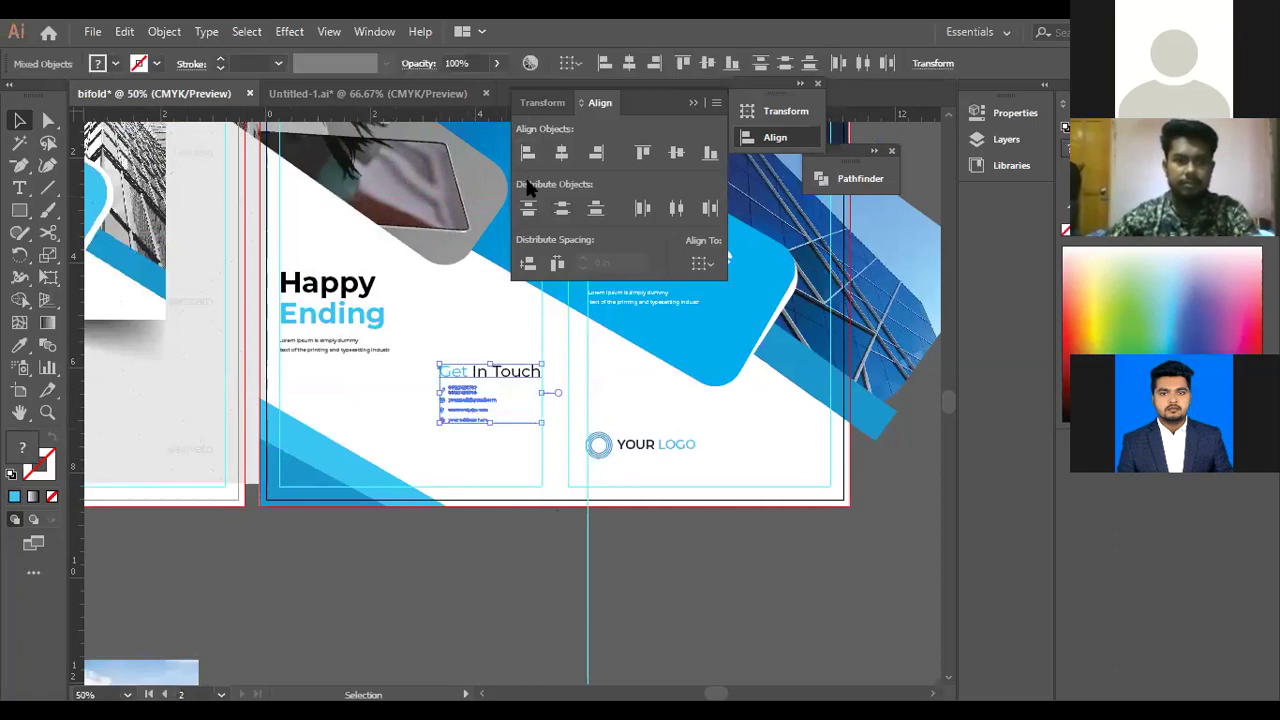
left_click(475, 556)
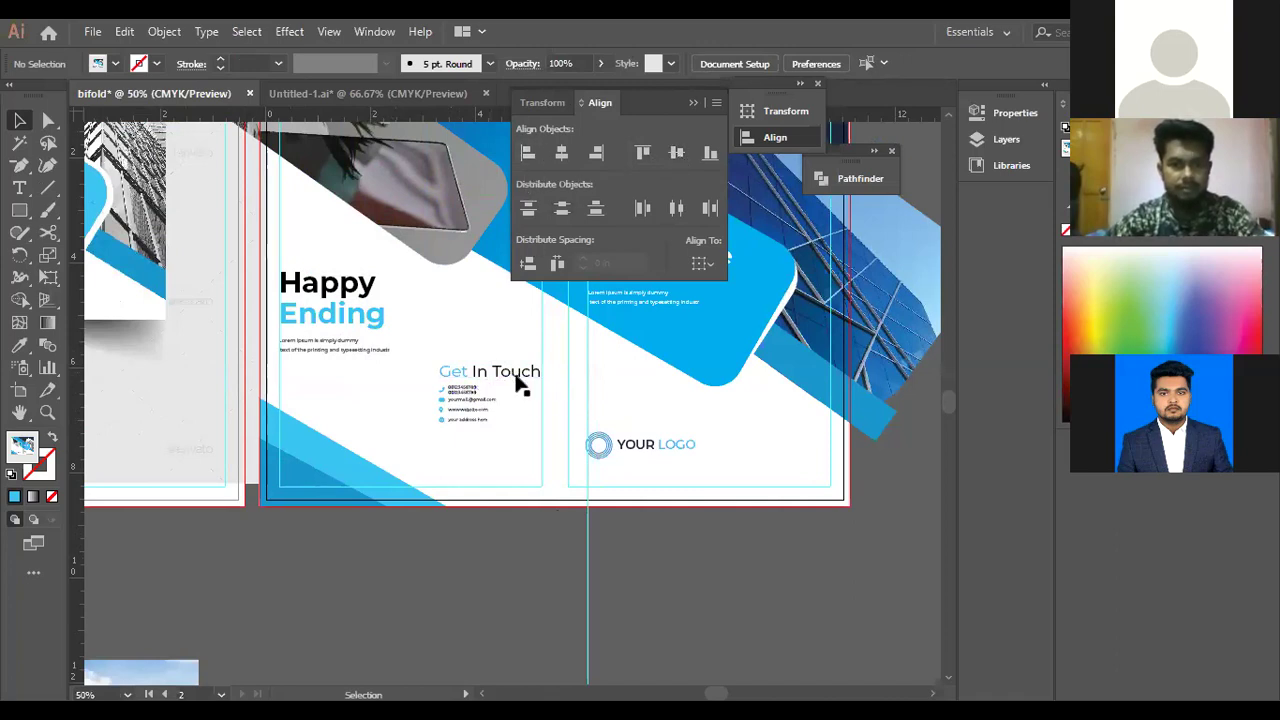
left_click_drag(74, 395, 436, 450)
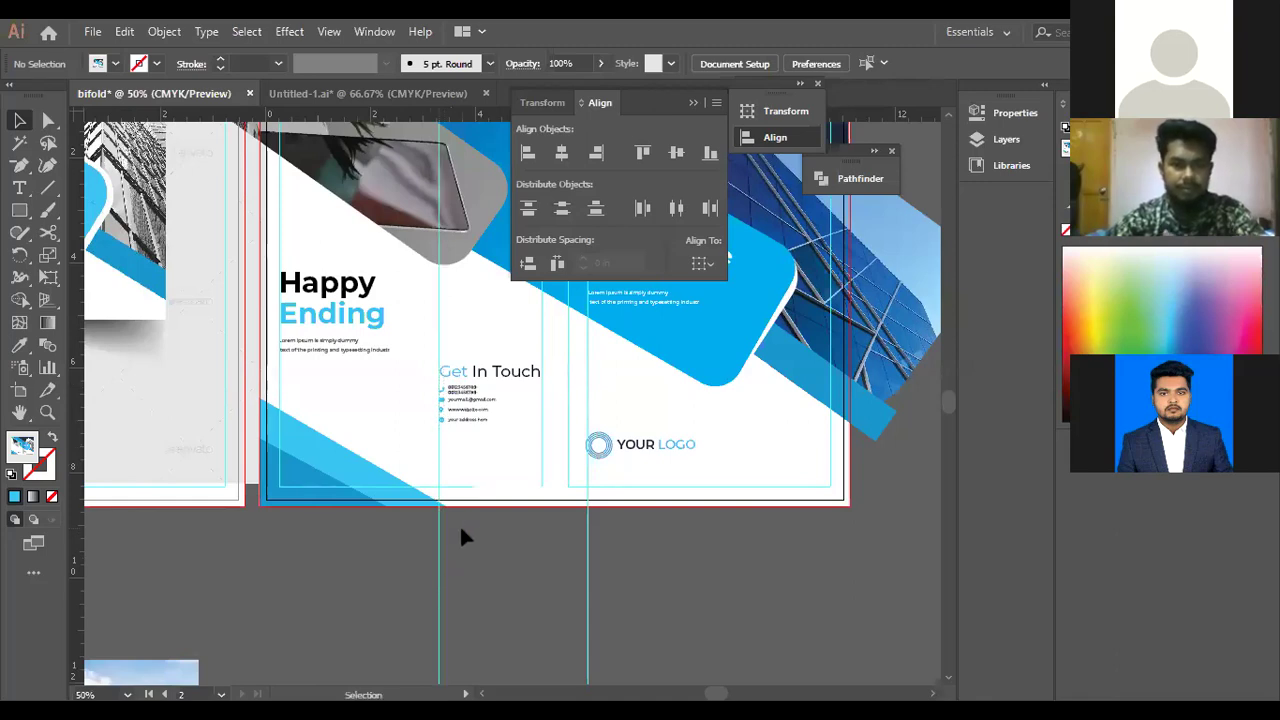
Nudge the Get In Touch heading and contact details down together, keeping them inside the page's margin guides.
left_click(434, 367)
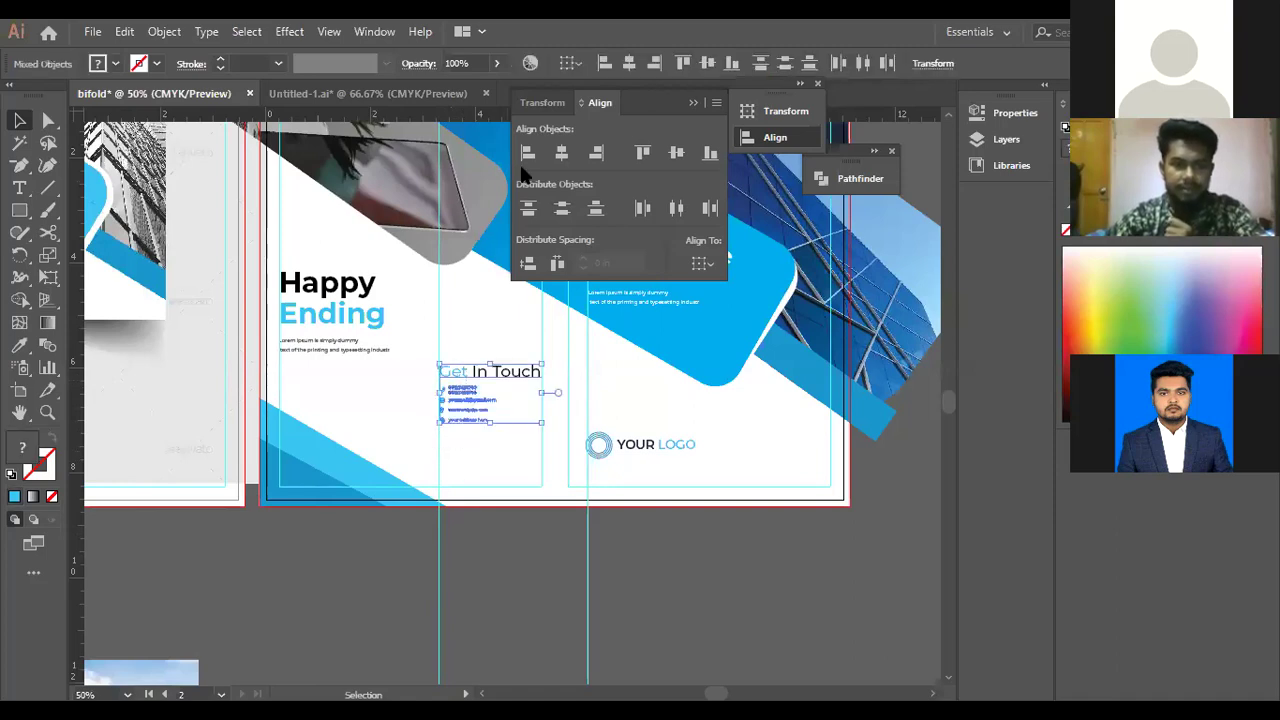
left_click(508, 555)
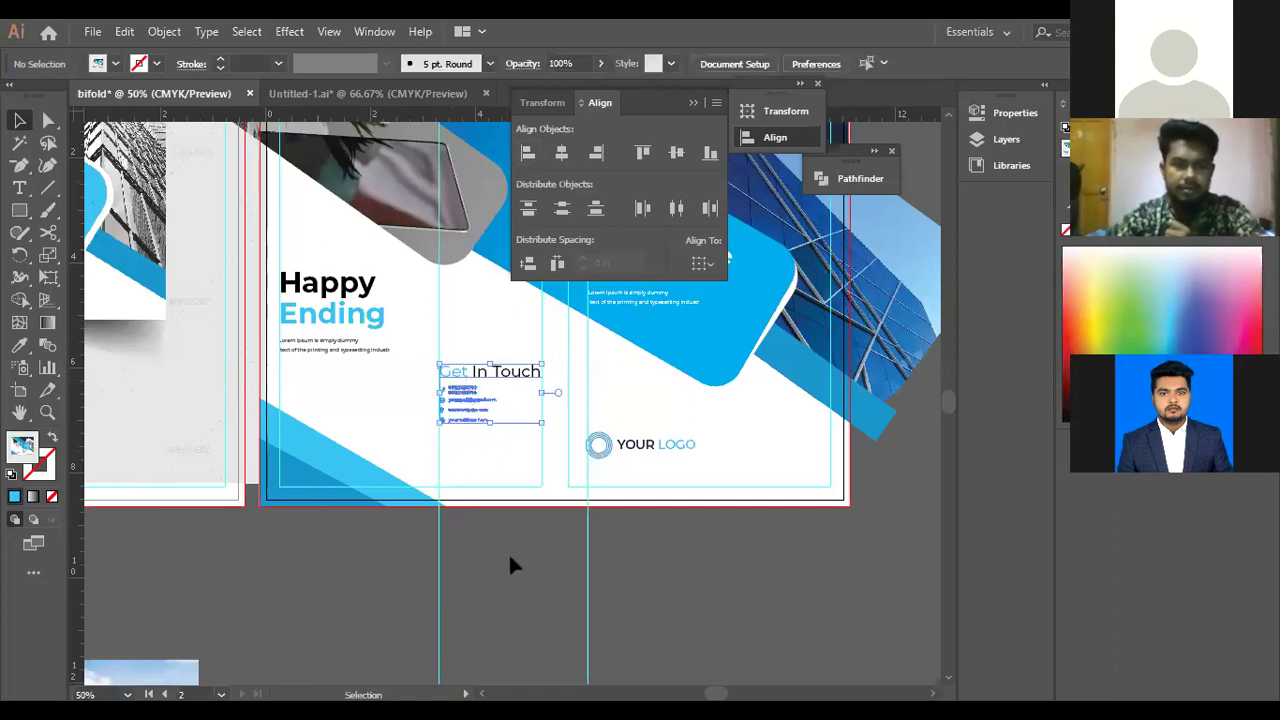
left_click(512, 444)
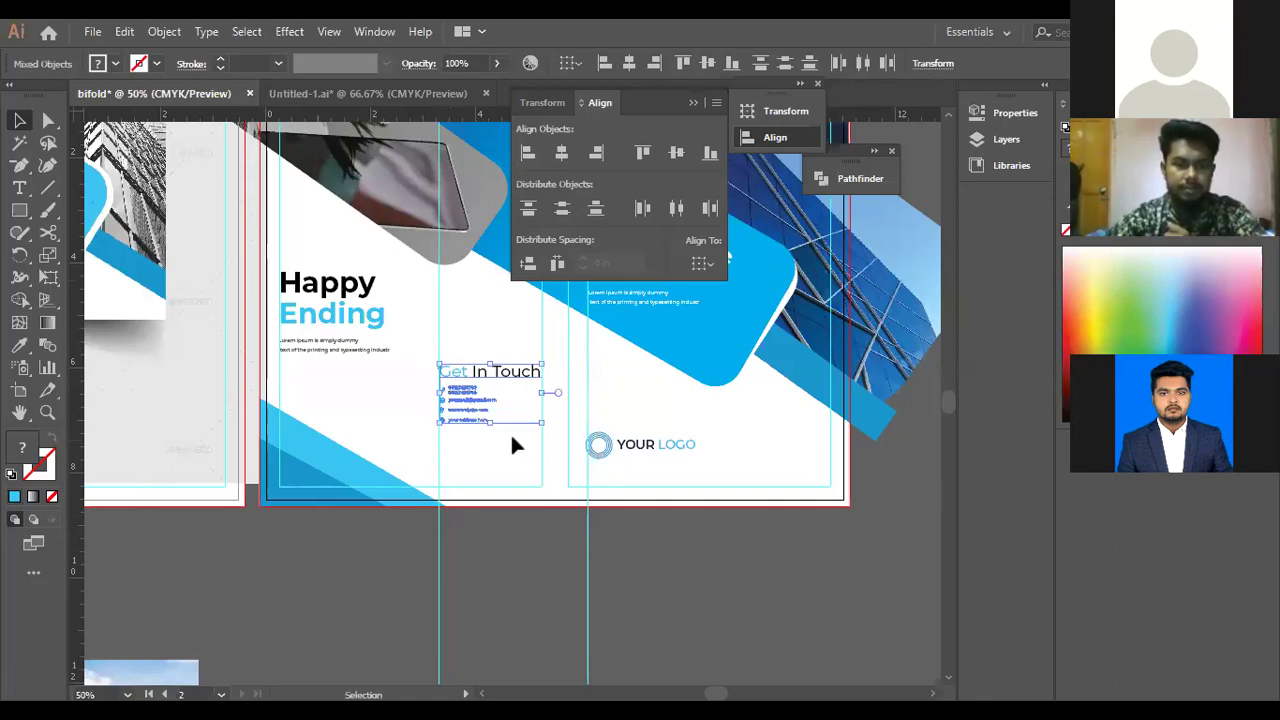
key("Down")
key("Down")
key("Down")
key("Down")
key("Down")
key("Down")
key("Down")
key("Down")
key("Down")
key("Down")
key("Down")
key("Down")
key("Down")
key("Down")
key("Down")
key("Down")
key("Down")
key("Down")
key("Down")
key("Down")
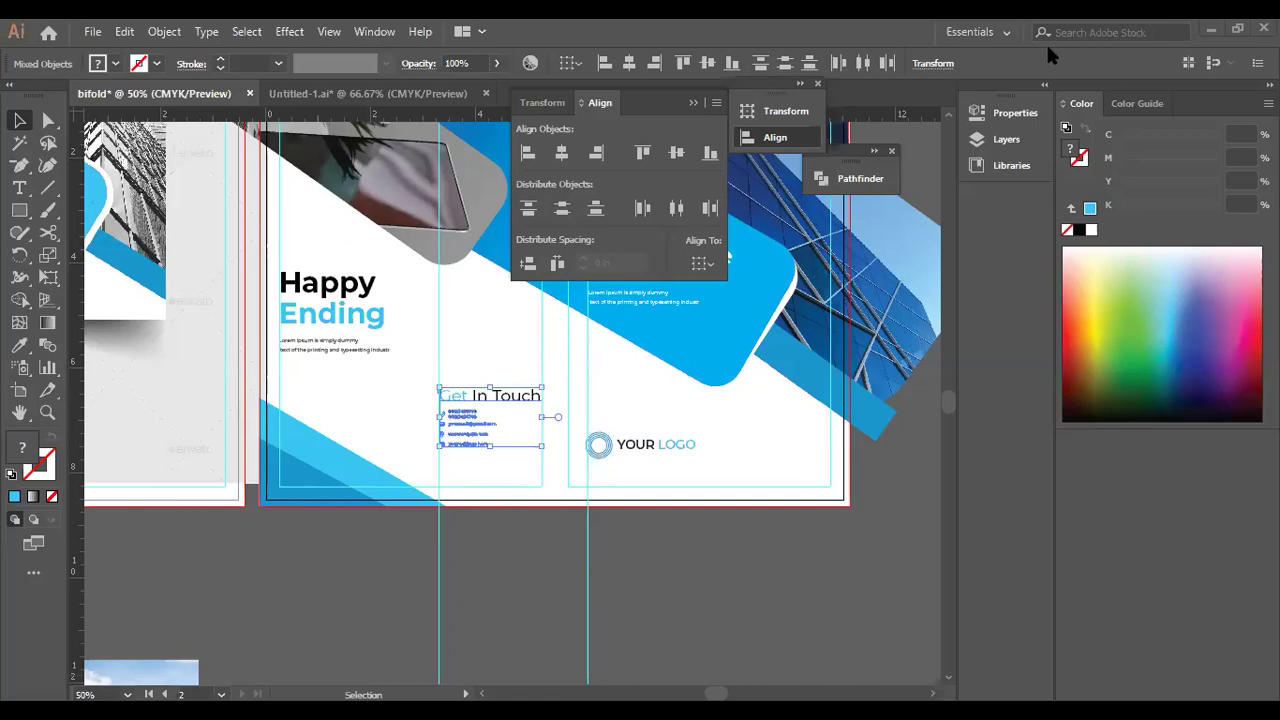
Shift the reference brochure image farther left on the first artboard, leaving more space beside the cover page.
scroll(414, 451, "up", 2)
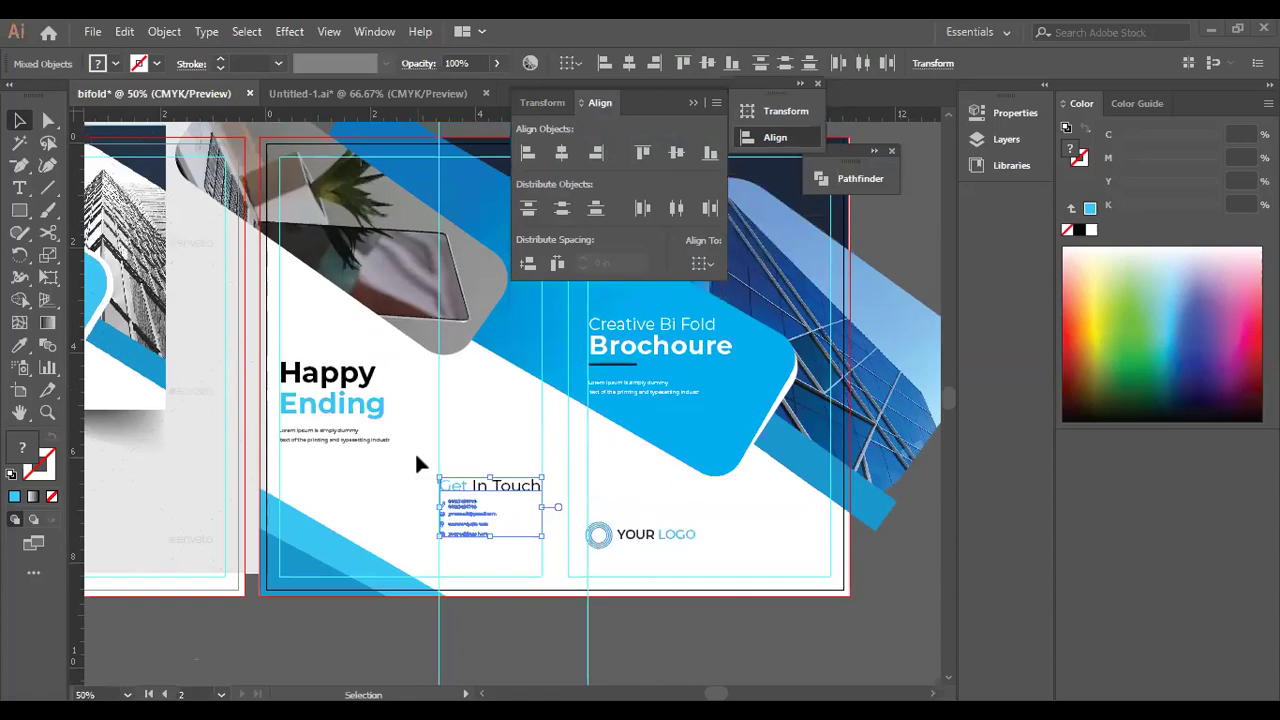
scroll(600, 531, "up", 2)
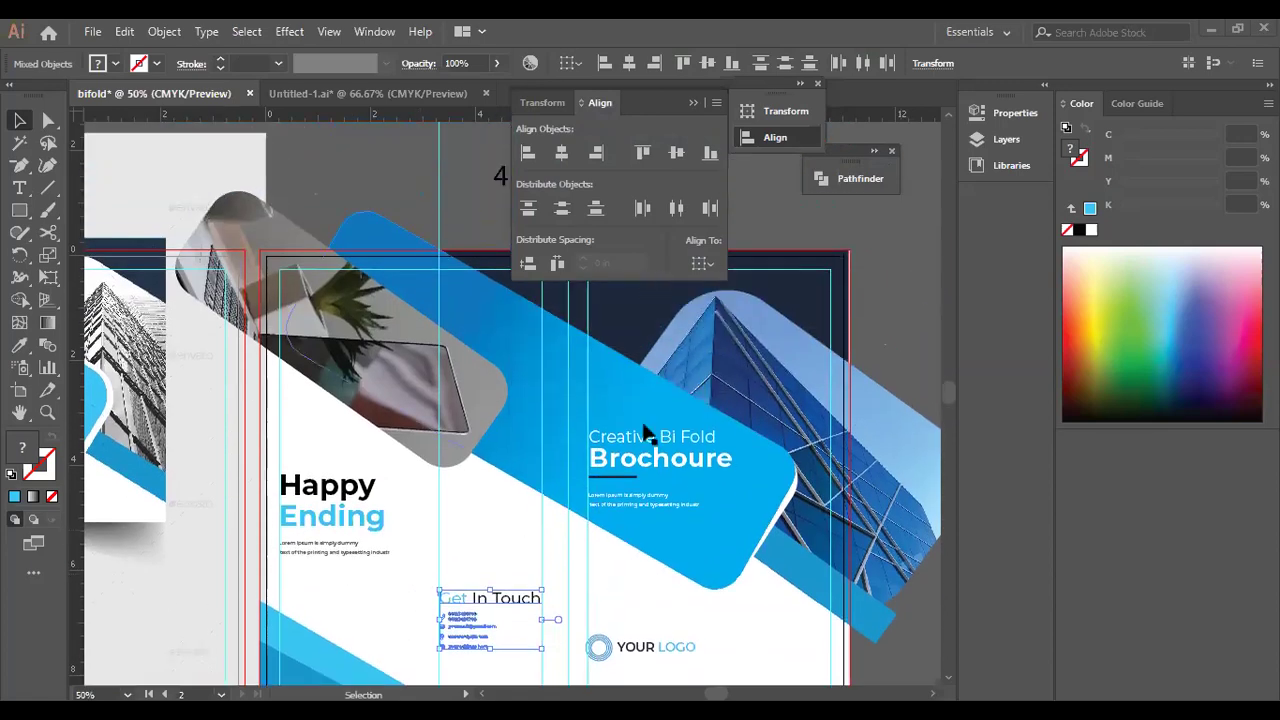
left_click(697, 103)
key("ctrl+minus")
key("ctrl+minus")
left_click_drag(220, 345, 160, 350)
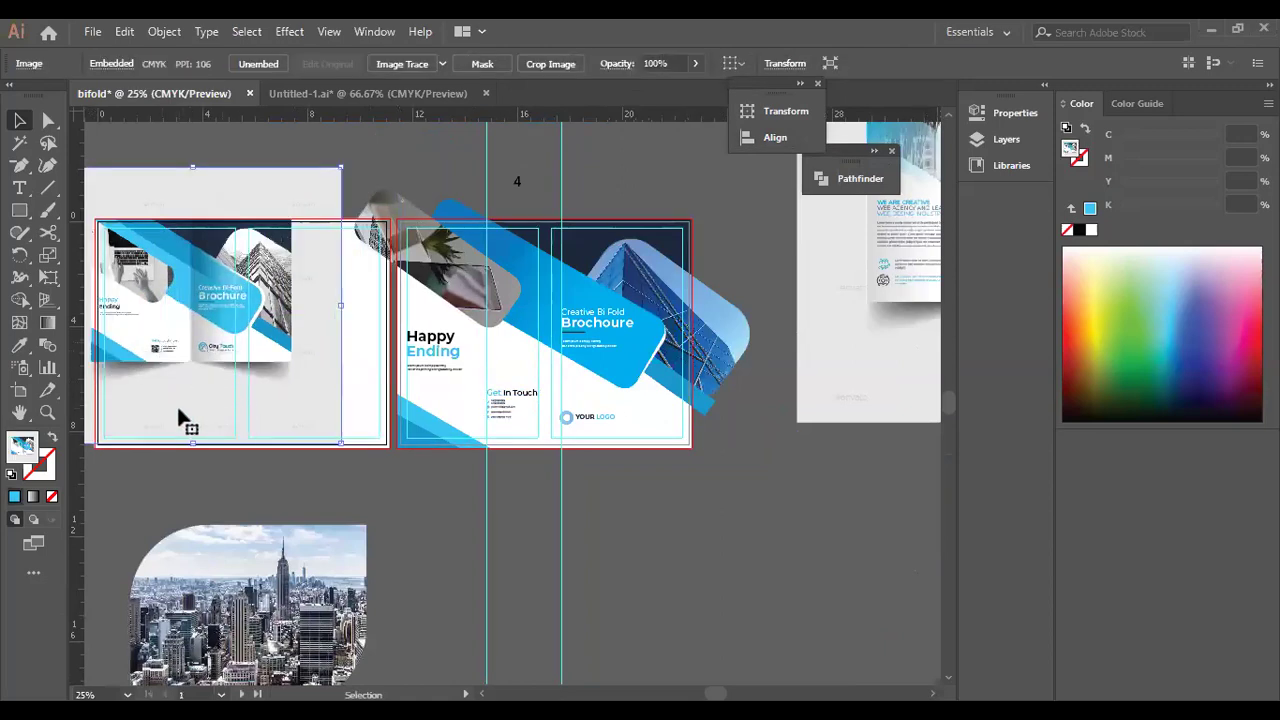
left_click(265, 462)
left_click_drag(316, 324, 282, 324)
Draw a rectangle covering the full Happy Ending and Brochoure artboard and move it to the empty area below.
left_click(20, 211)
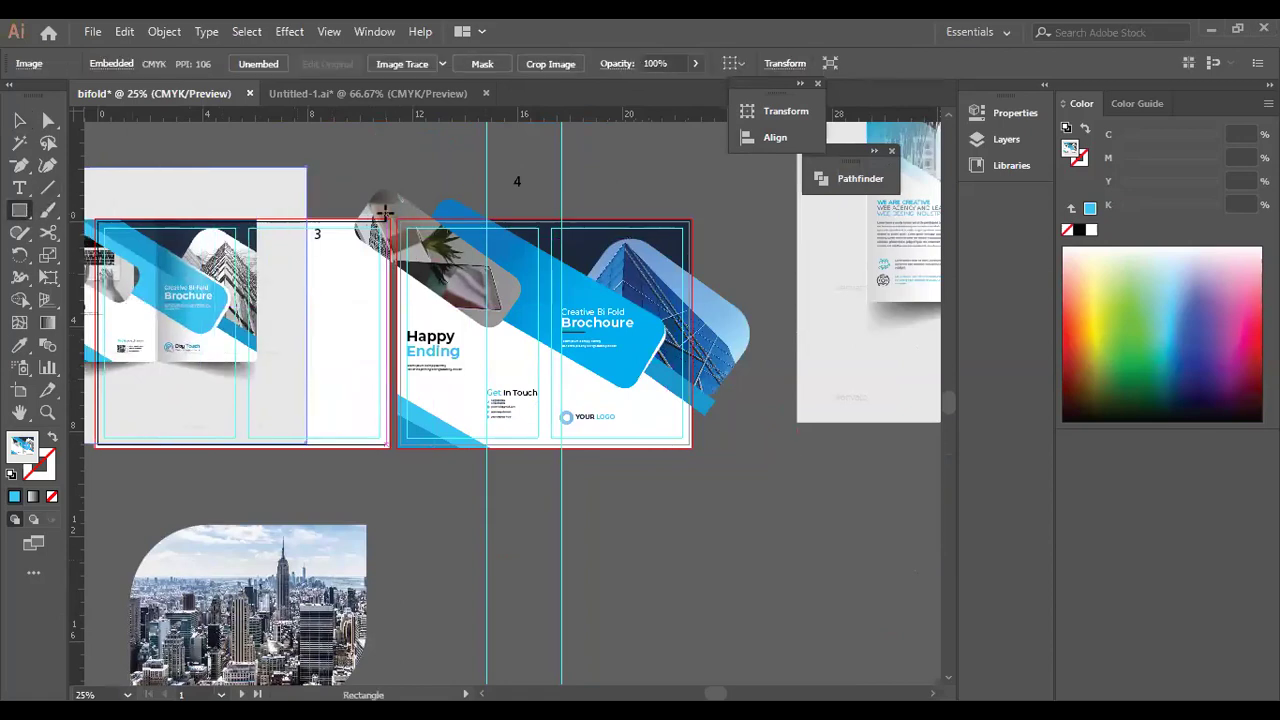
left_click_drag(396, 216, 690, 447)
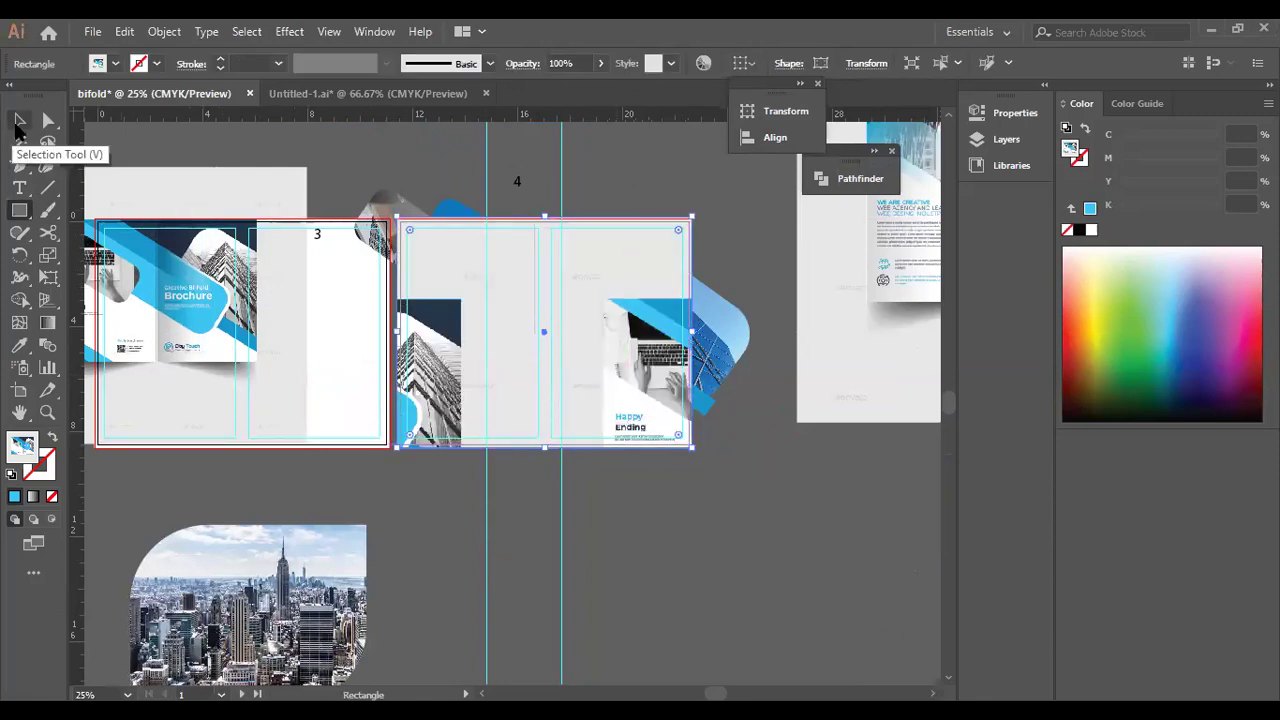
left_click(19, 120)
left_click_drag(534, 346, 580, 604)
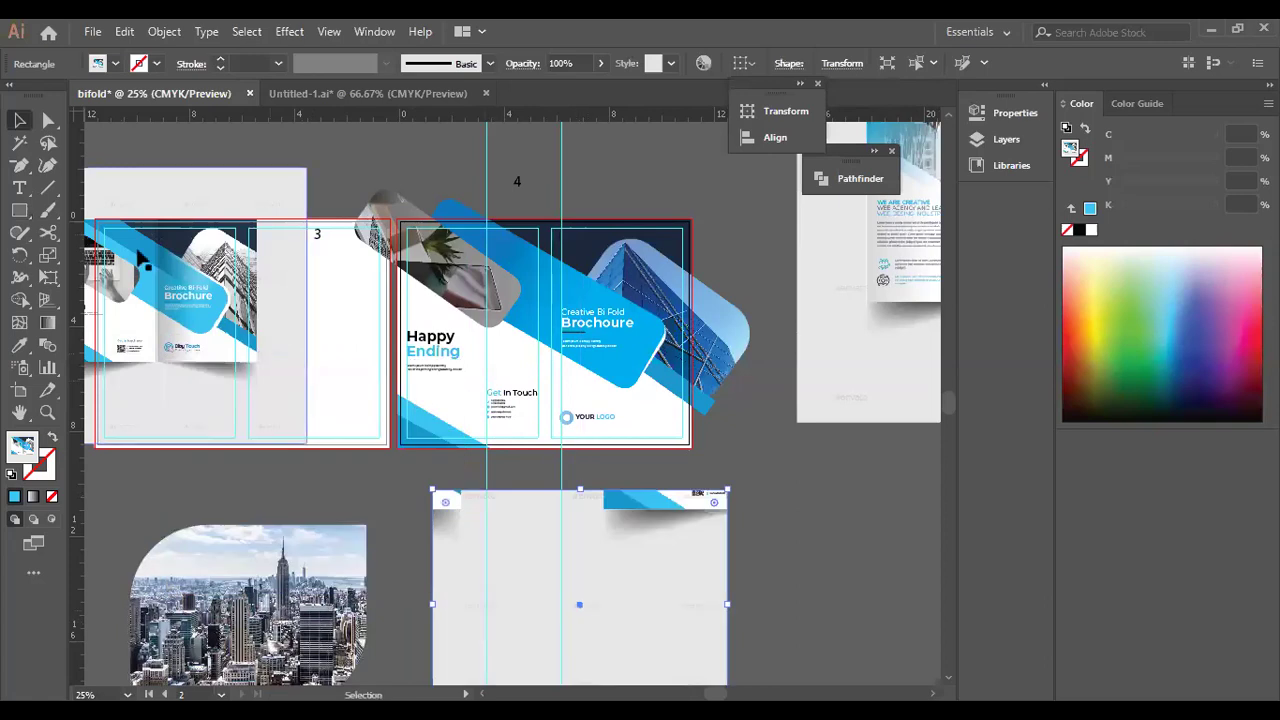
left_click(18, 211)
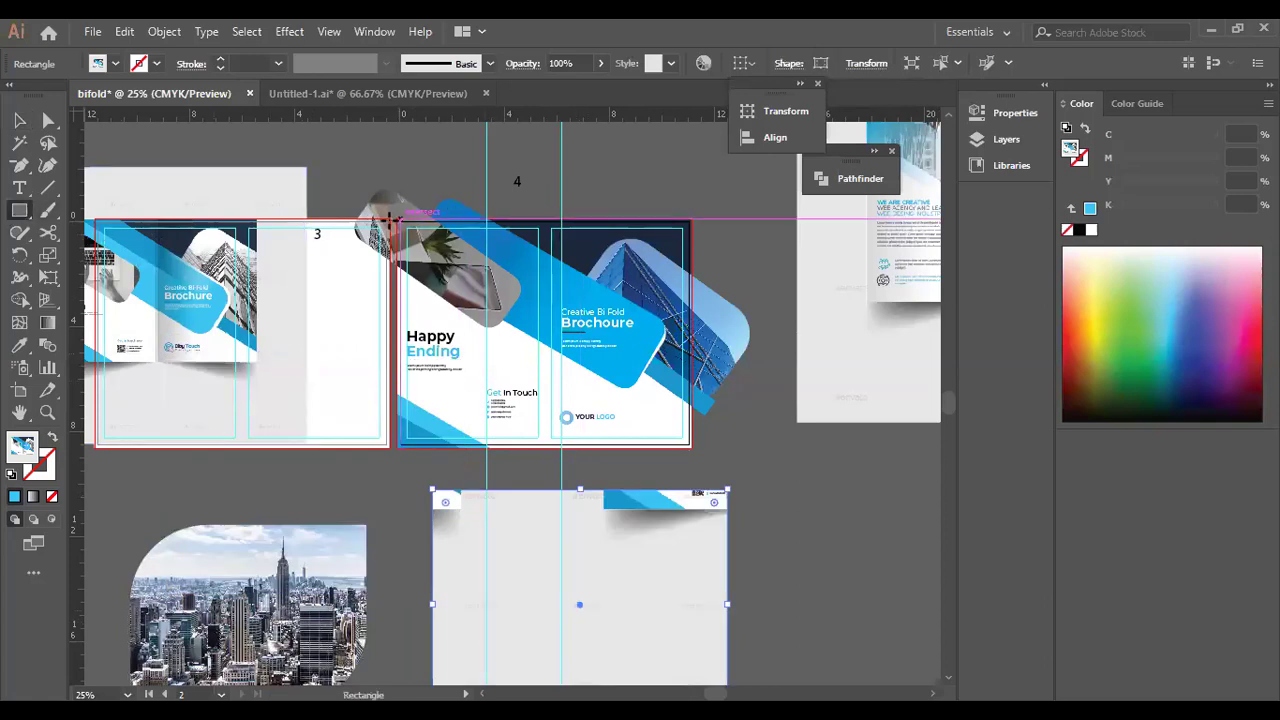
mouse_move(398, 215)
left_mouse_down()
mouse_move(640, 370)
mouse_move(667, 414)
left_mouse_up()
key("ctrl")
key("ctrl+z")
left_click_drag(400, 220, 690, 445)
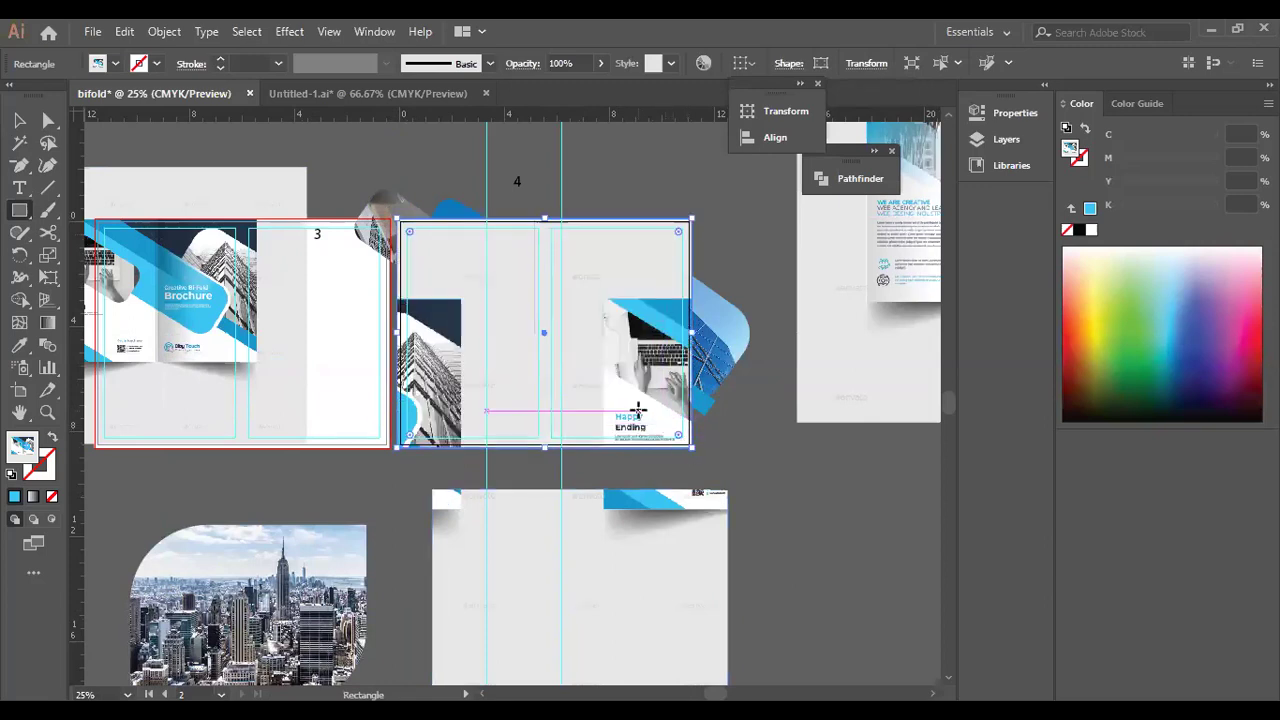
key("Delete")
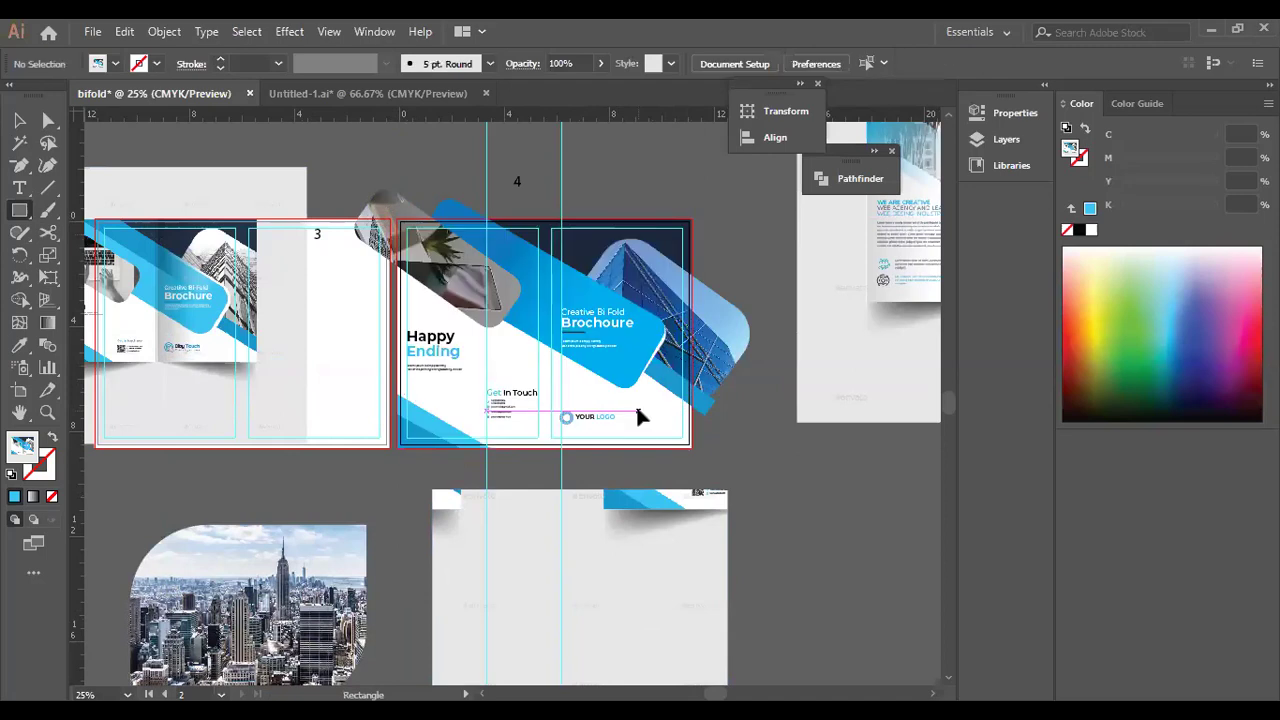
Examine the brochure cover spread up close, from the photo shapes down to the contact details and logo.
key("ctrl+plus")
key("ctrl+plus")
key("ctrl+plus")
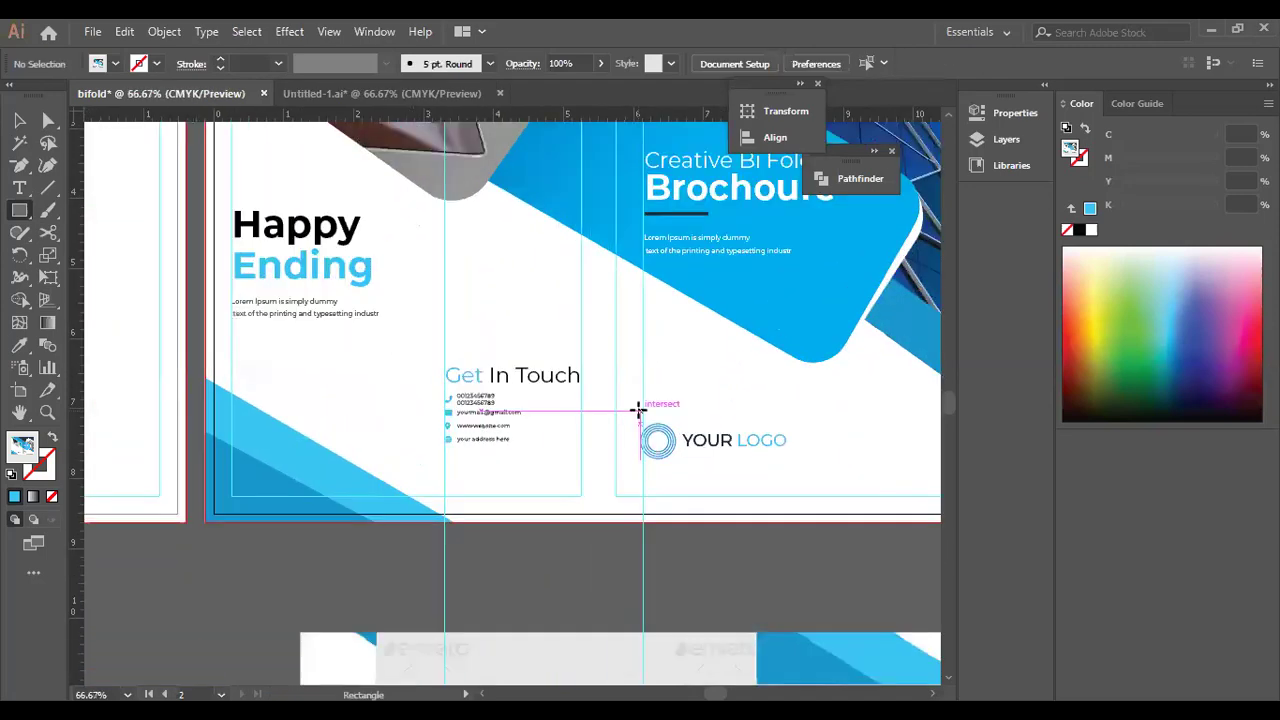
scroll(454, 303, "up", 2)
left_click(18, 121)
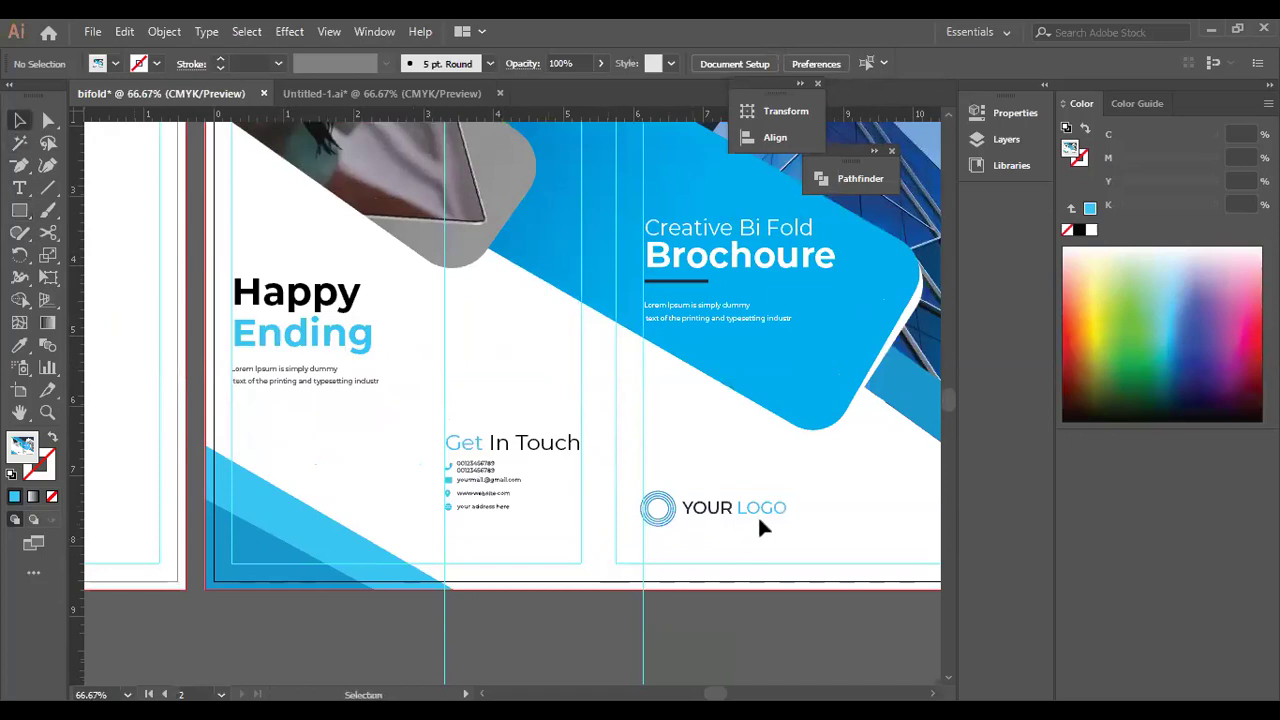
scroll(760, 522, "up", 6)
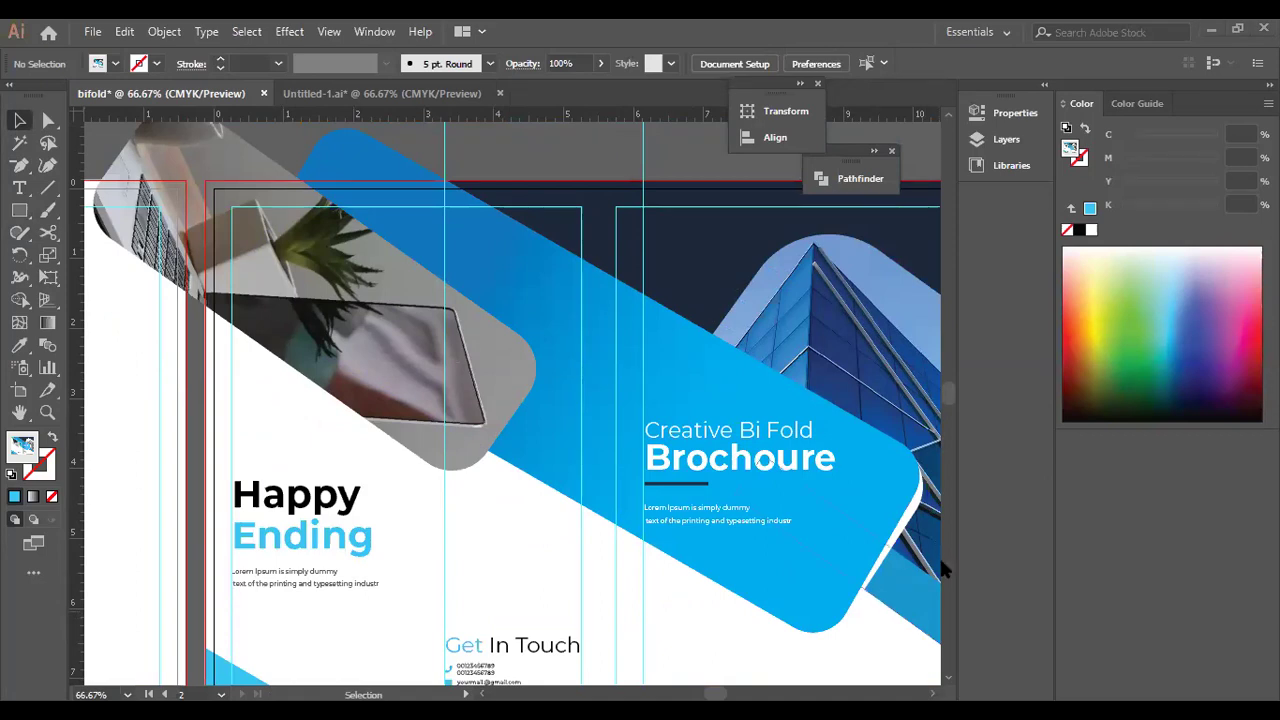
scroll(408, 563, "down", 3)
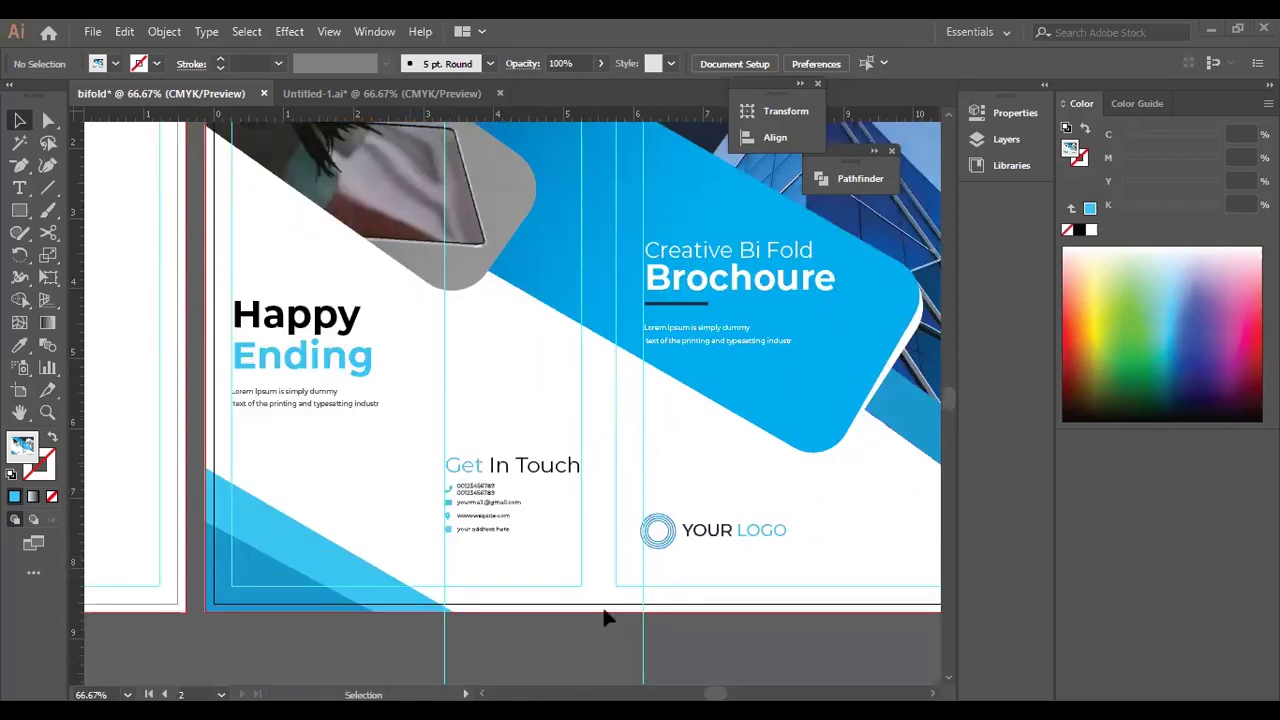
Try to left-align the YOUR LOGO text with the Creative Bi Fold Brochoure title, and undo the alignment.
left_click(668, 287)
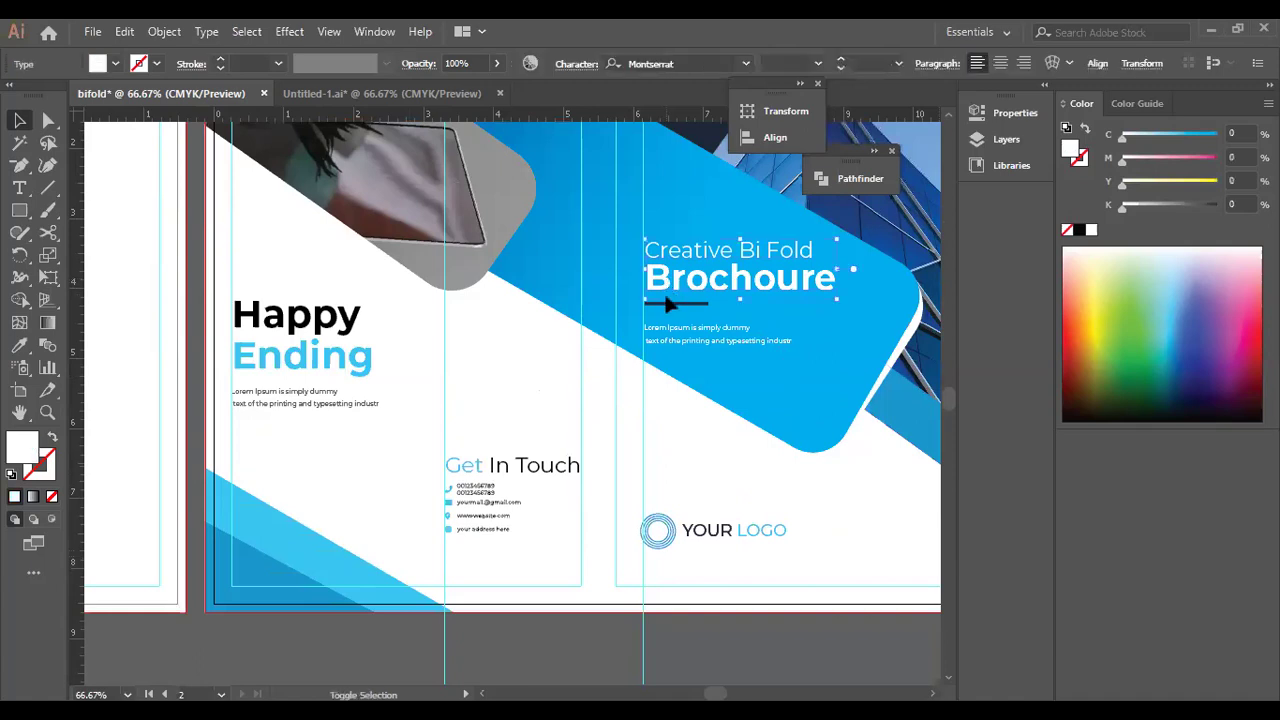
left_click(687, 533, "shift")
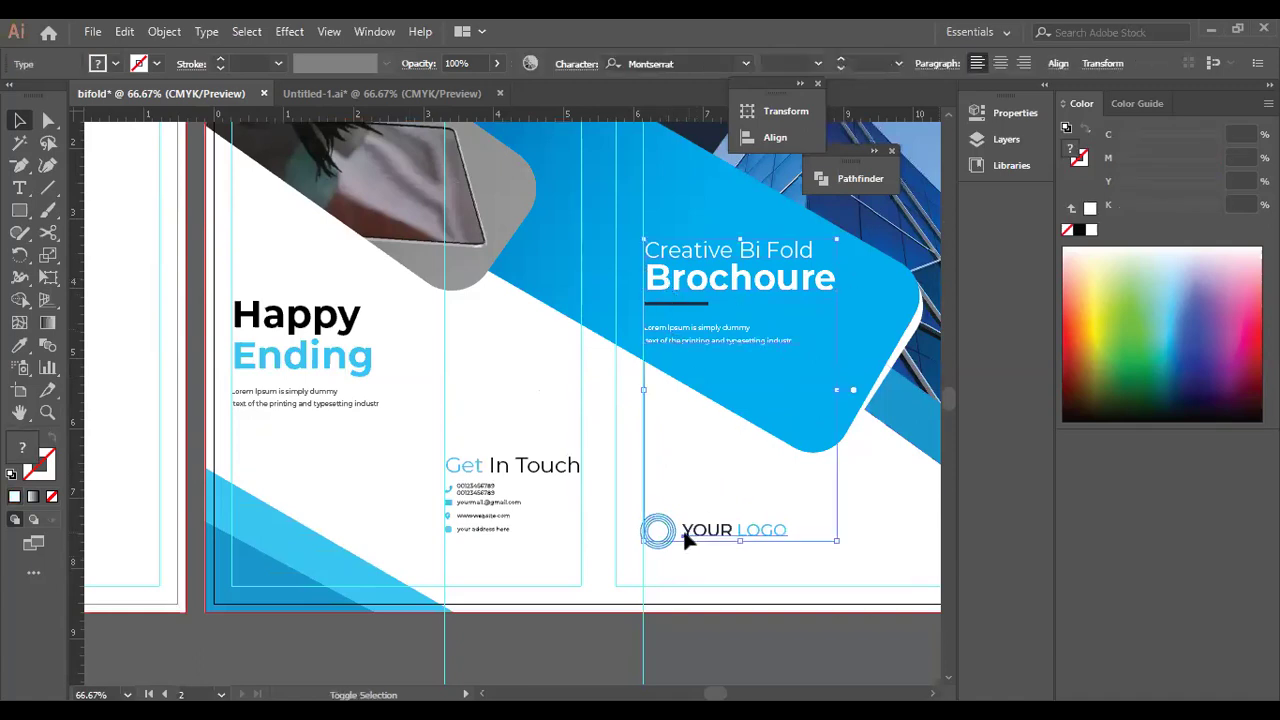
left_click(775, 137)
left_click(529, 155)
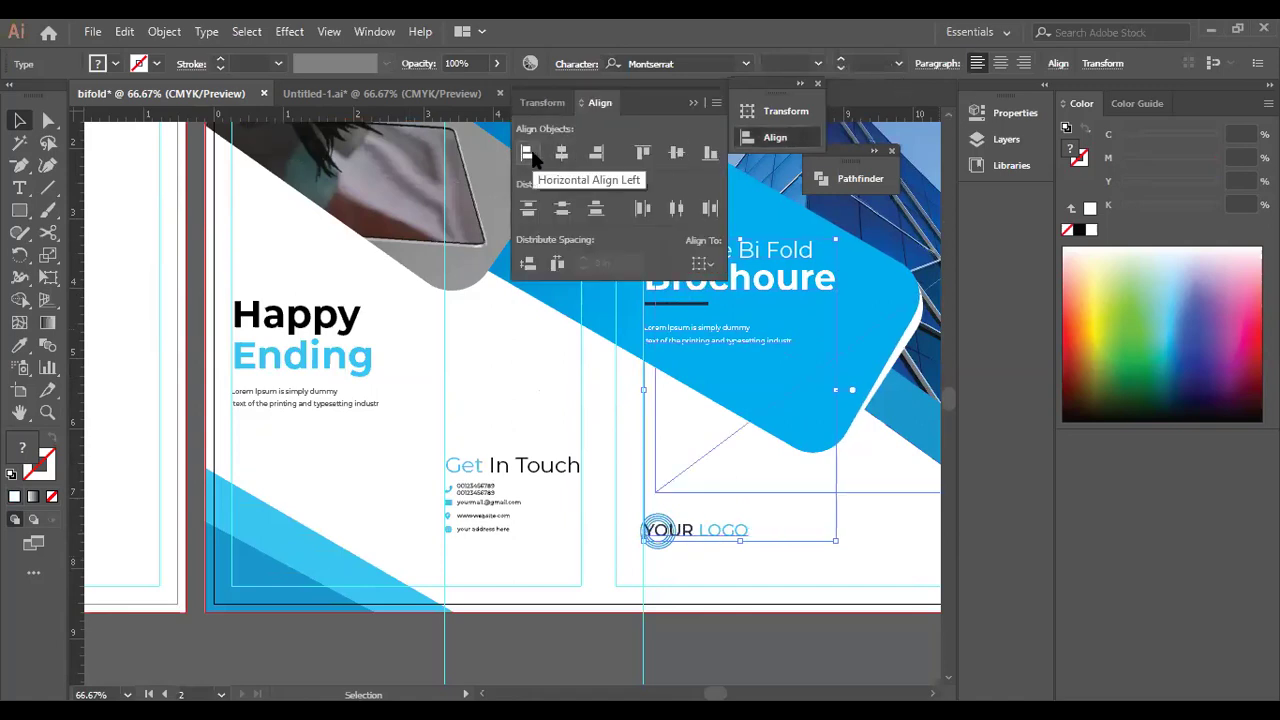
key("ctrl+z")
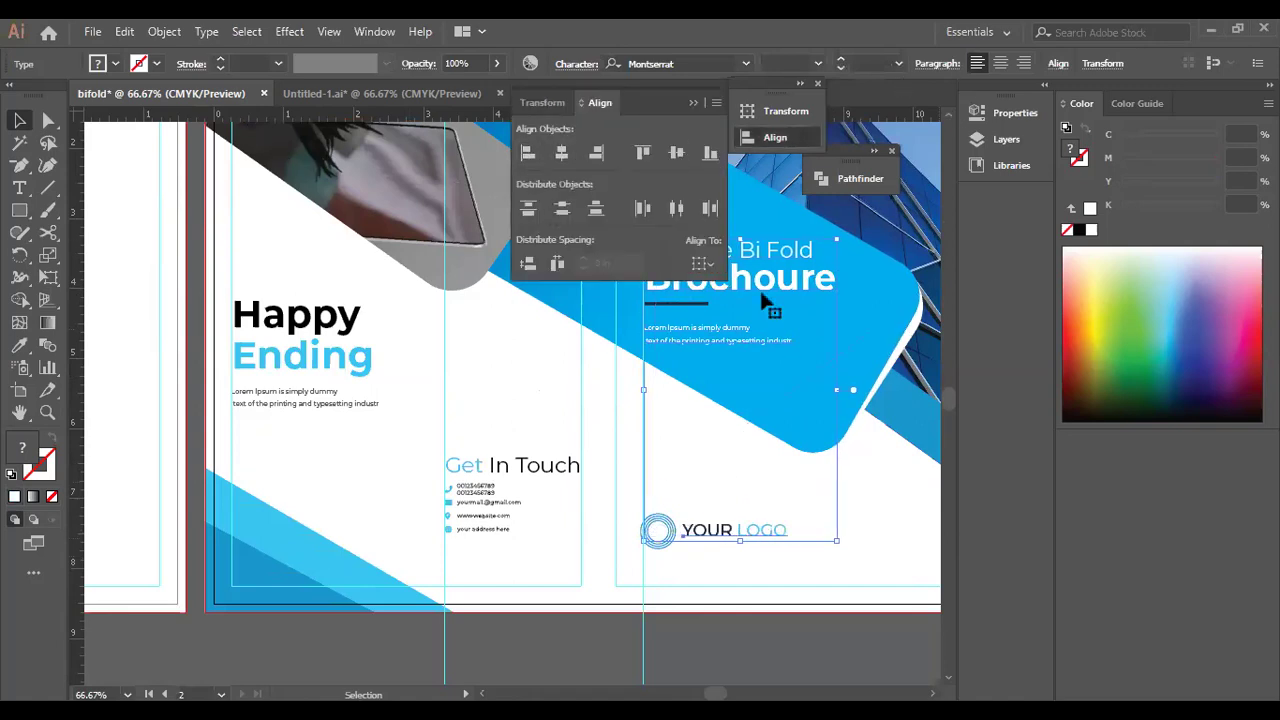
left_click(885, 490)
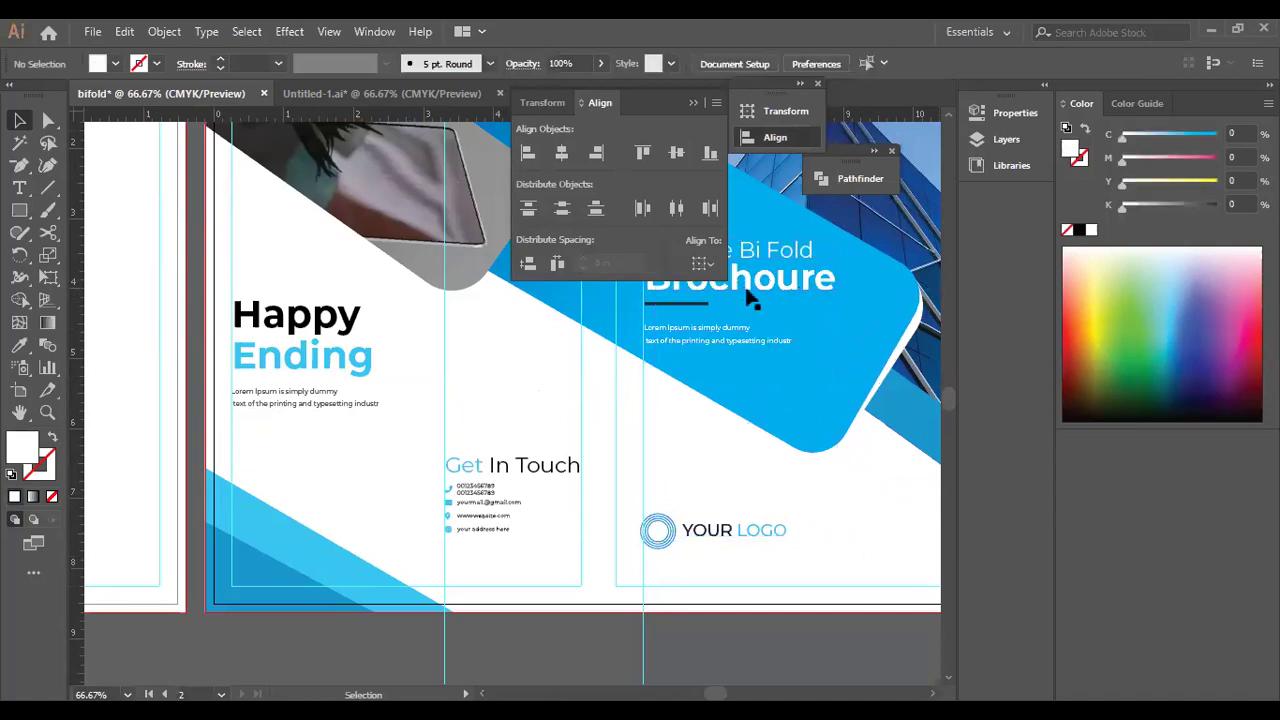
left_click(600, 102)
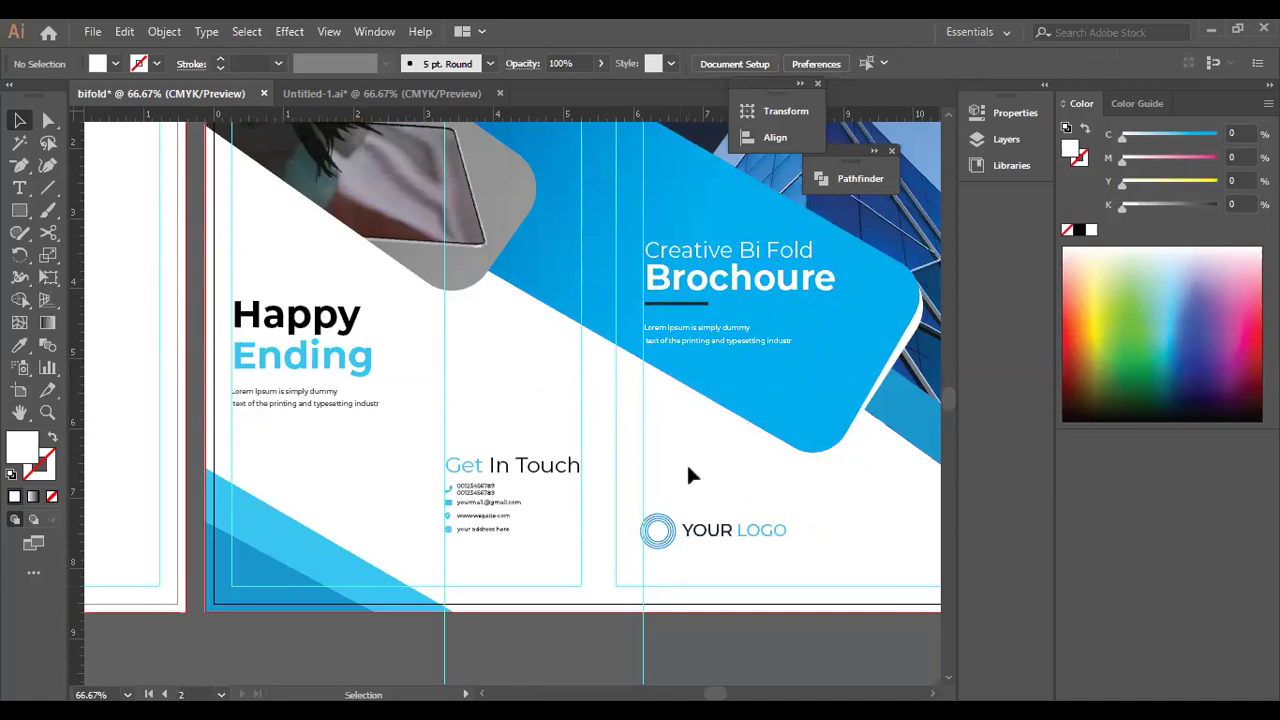
Group the circular logo mark with the YOUR LOGO text.
left_click(668, 545)
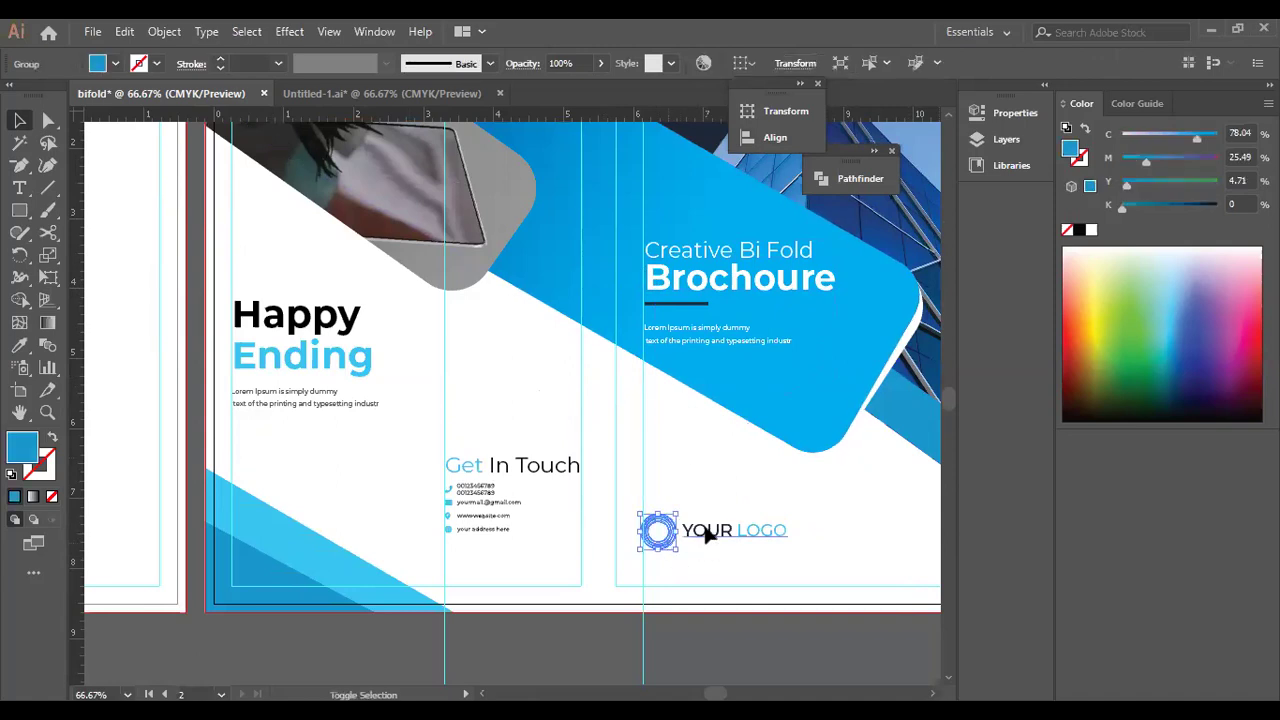
left_click(710, 533, "shift")
right_click(709, 534)
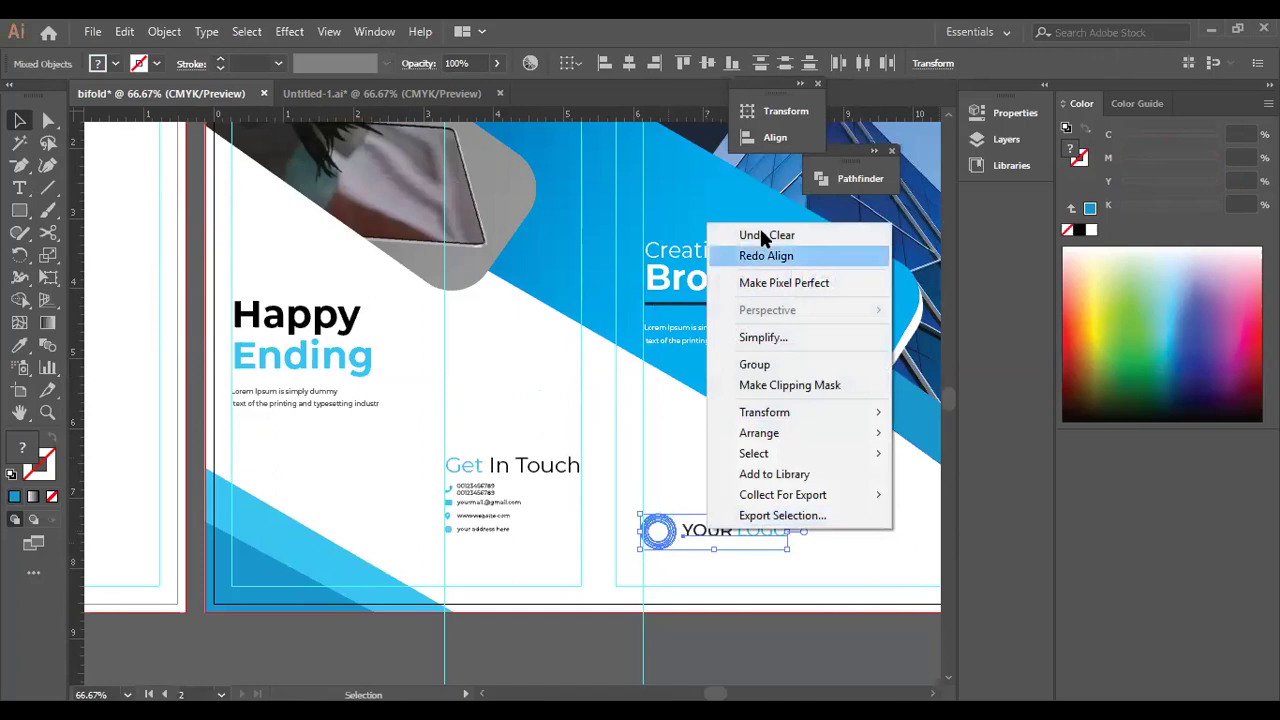
left_click(766, 365)
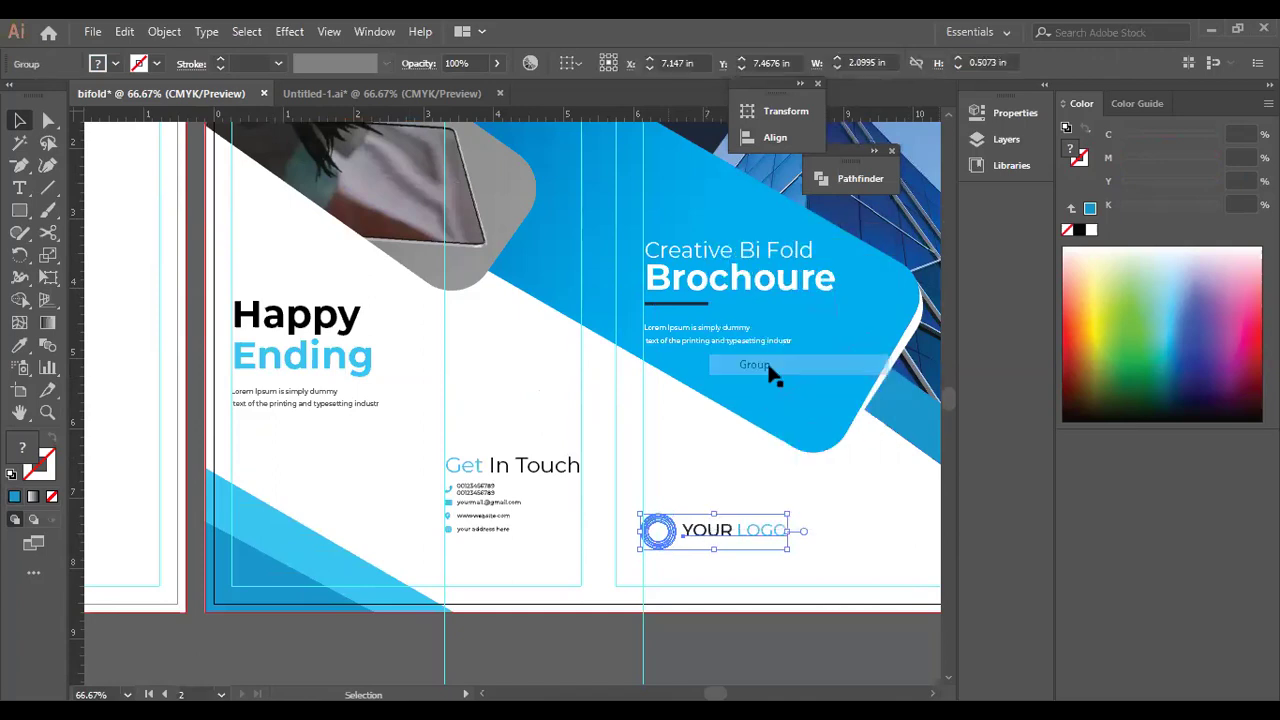
Try to left-align the Brochoure title and its underline with the grouped logo, and undo the alignment.
left_click(709, 275)
left_click(704, 302, "shift")
left_click(702, 328, "shift")
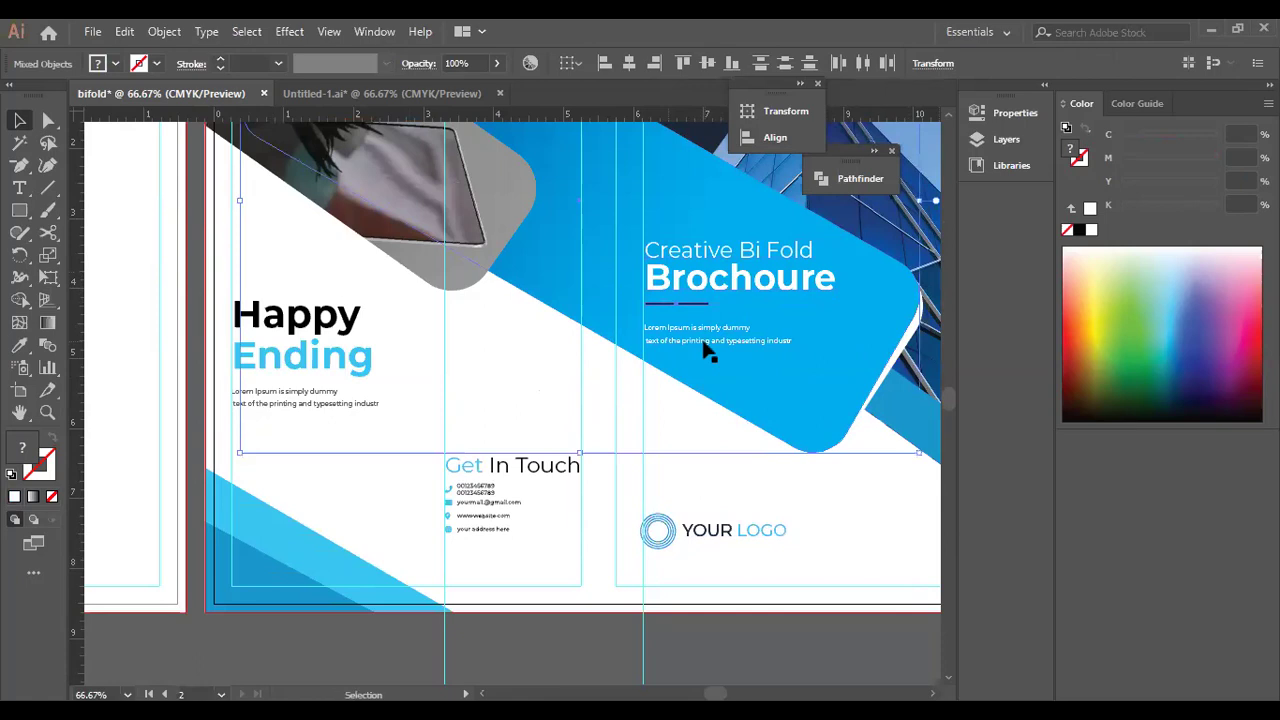
left_click(750, 537, "shift")
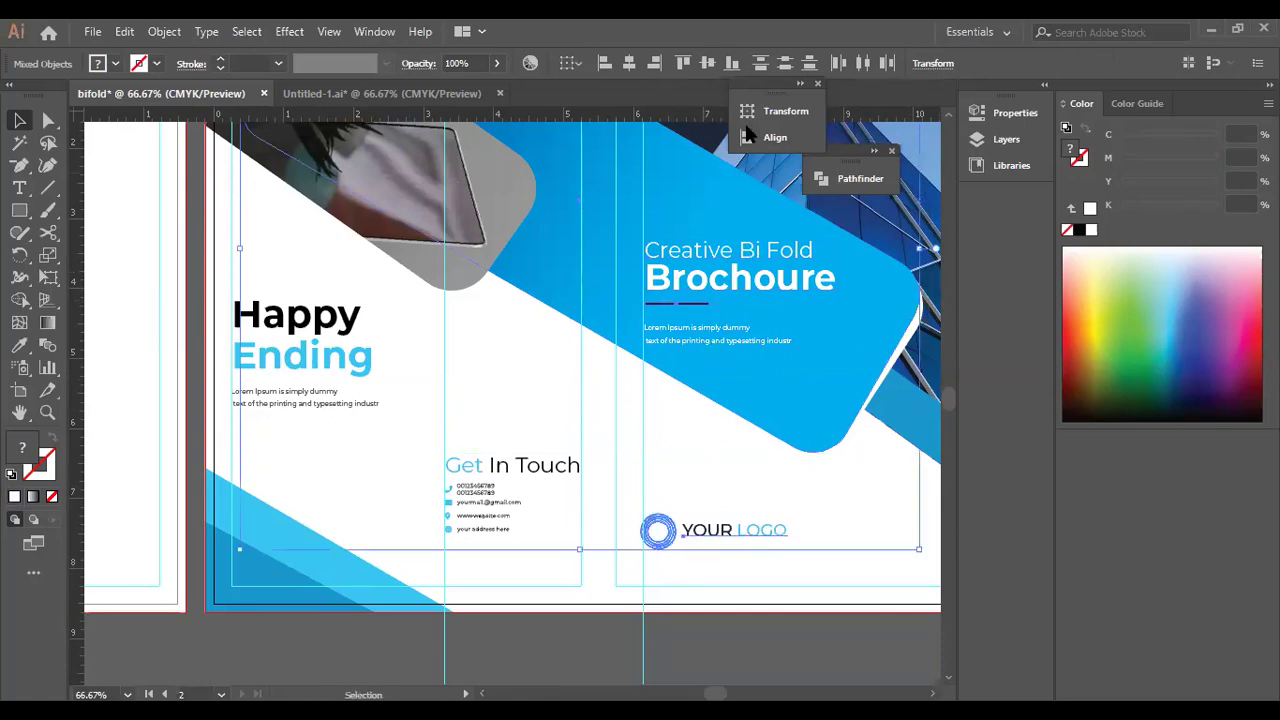
left_click(750, 137)
left_click(533, 150)
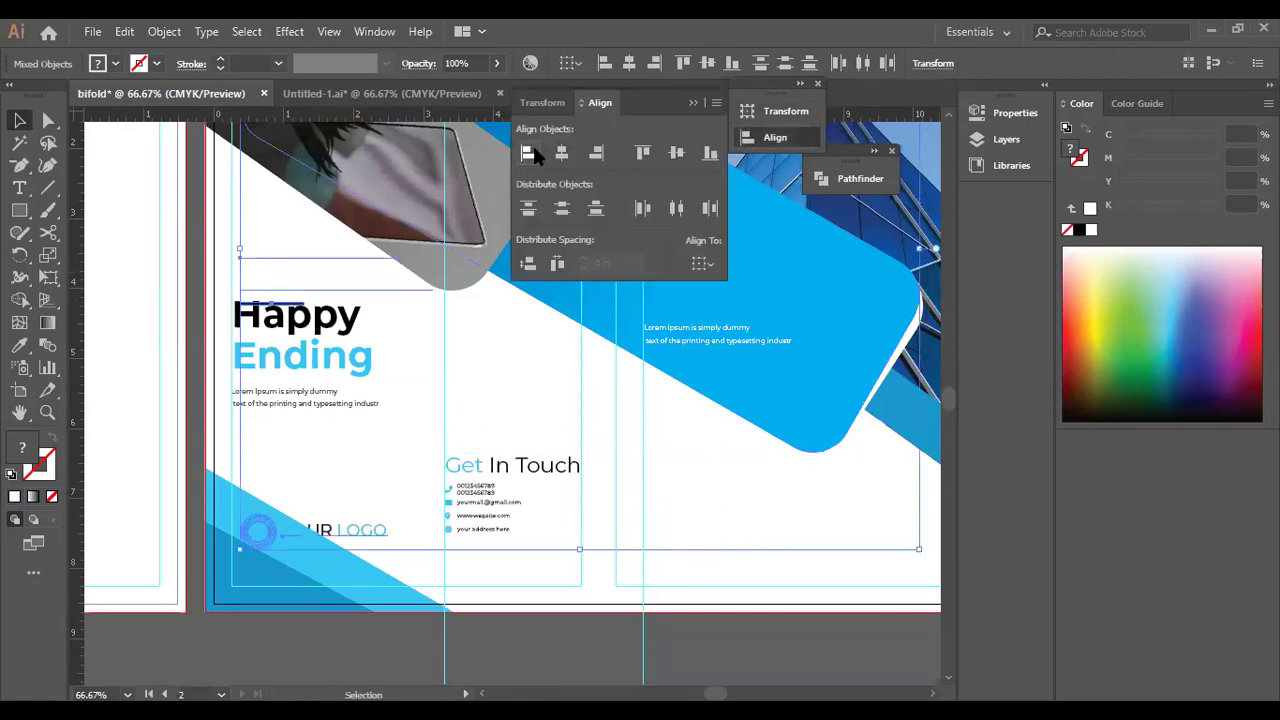
key("ctrl+z")
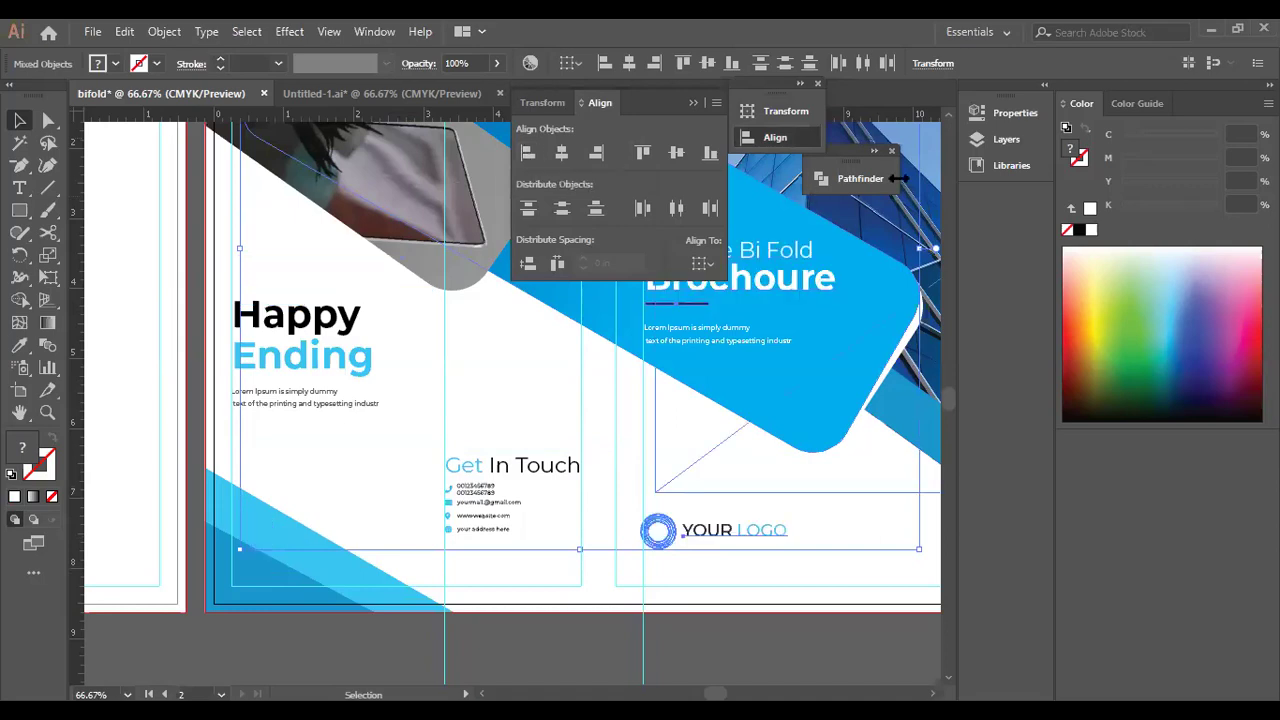
left_click(700, 264)
left_click(730, 287)
left_click(703, 600)
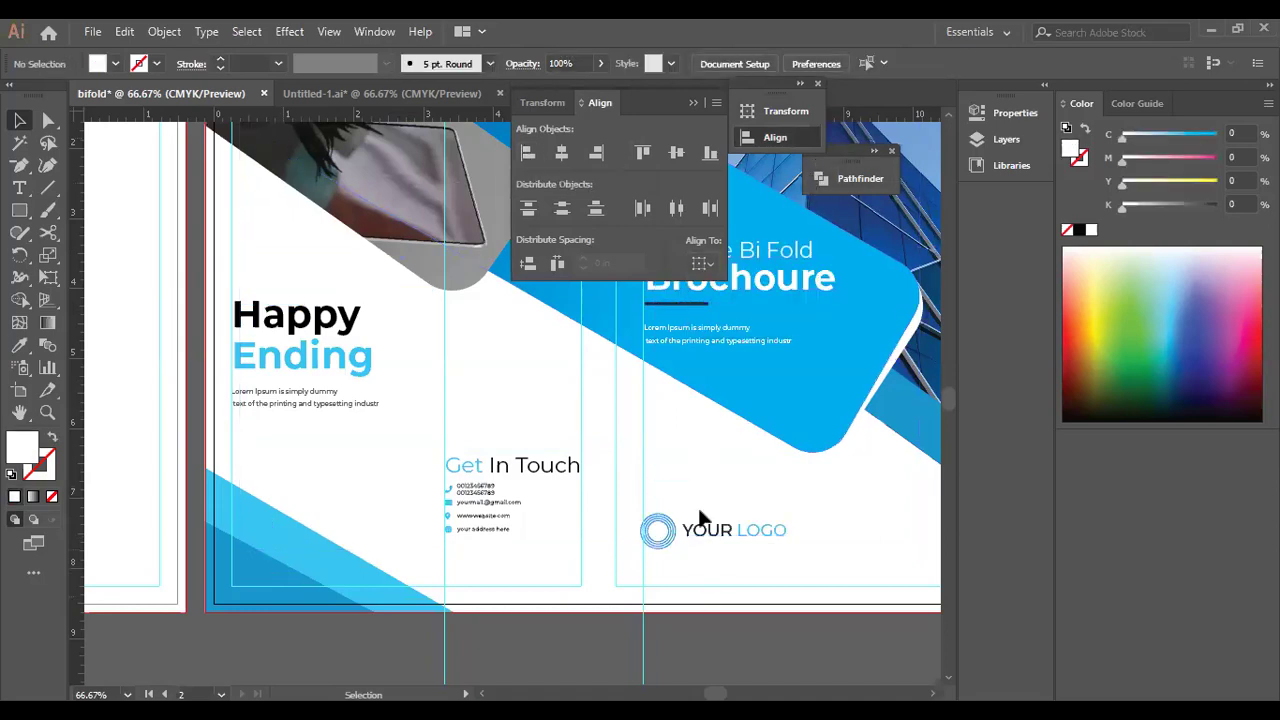
triple_click(733, 340)
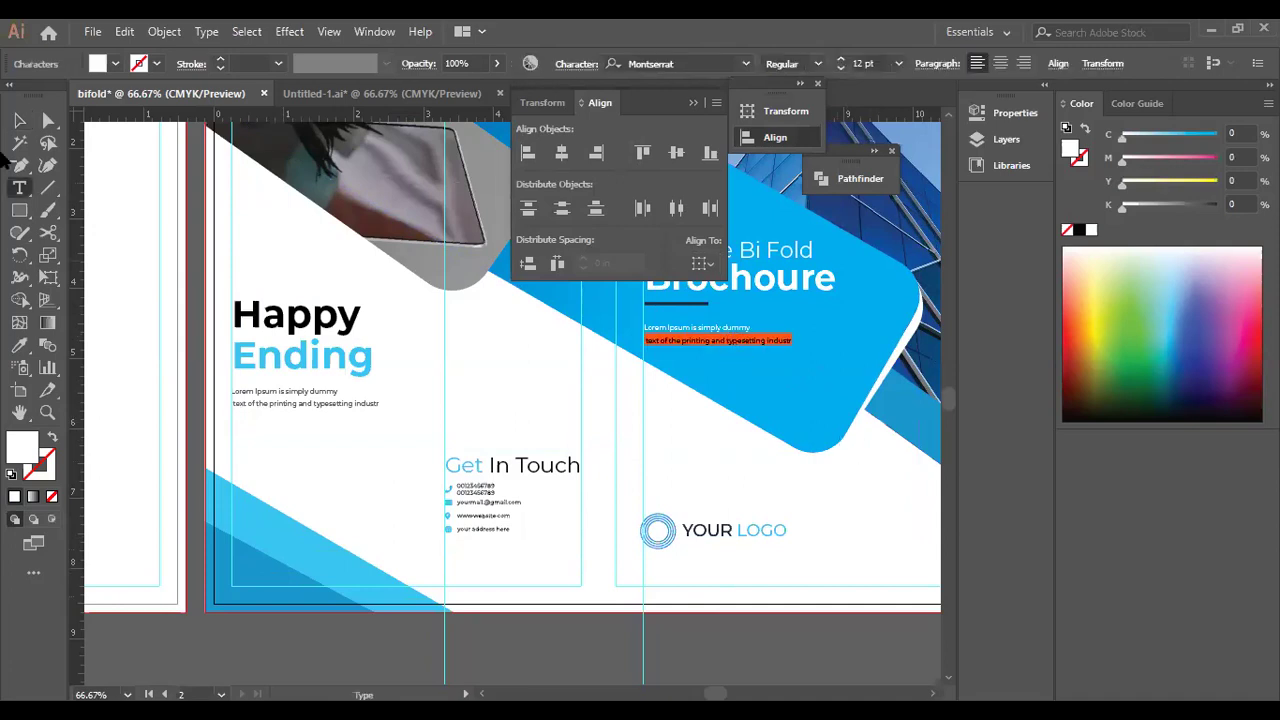
left_click(19, 120)
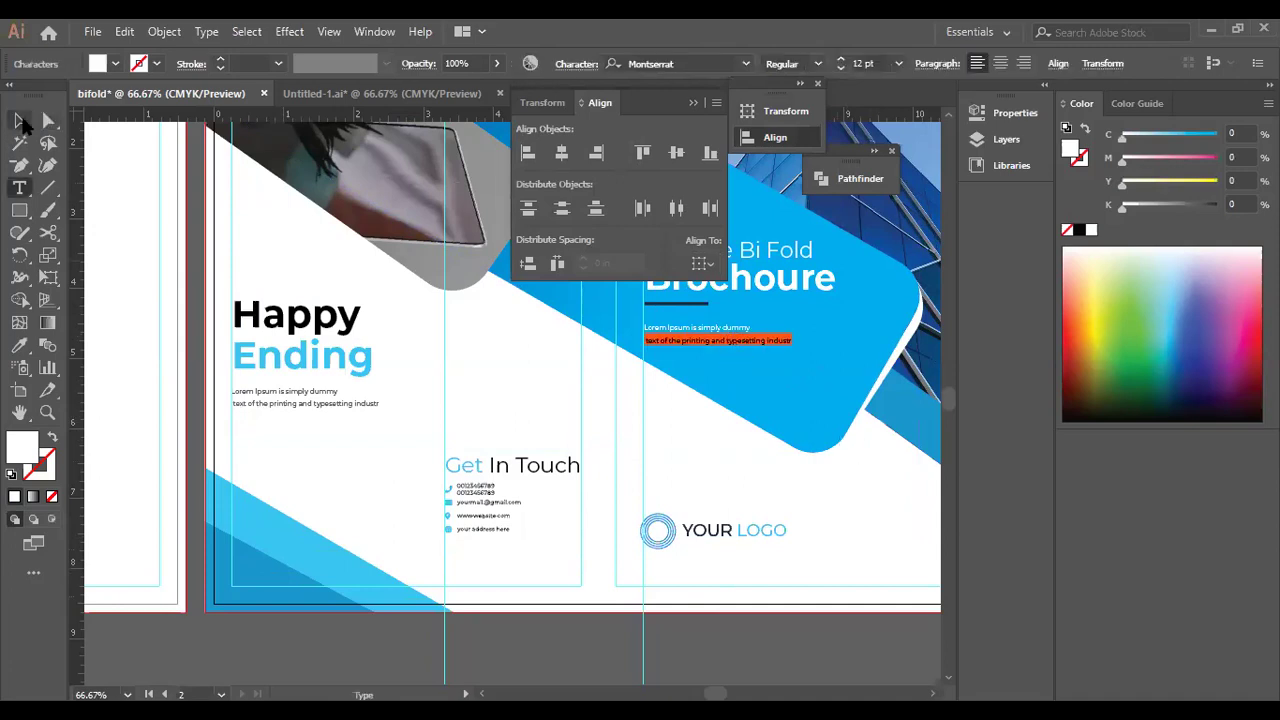
left_click(703, 607)
left_click(693, 101)
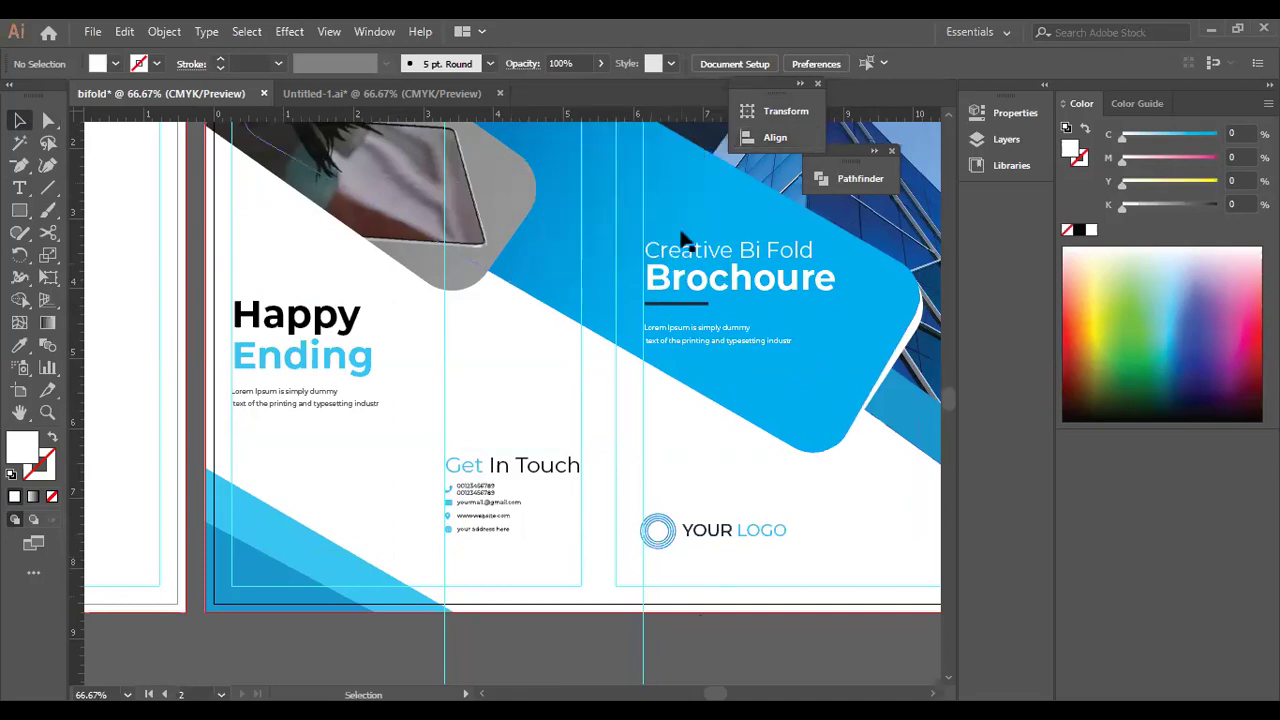
Left-align the Creative Bi Fold Brochoure title with the grouped logo on the front cover.
left_click(703, 287)
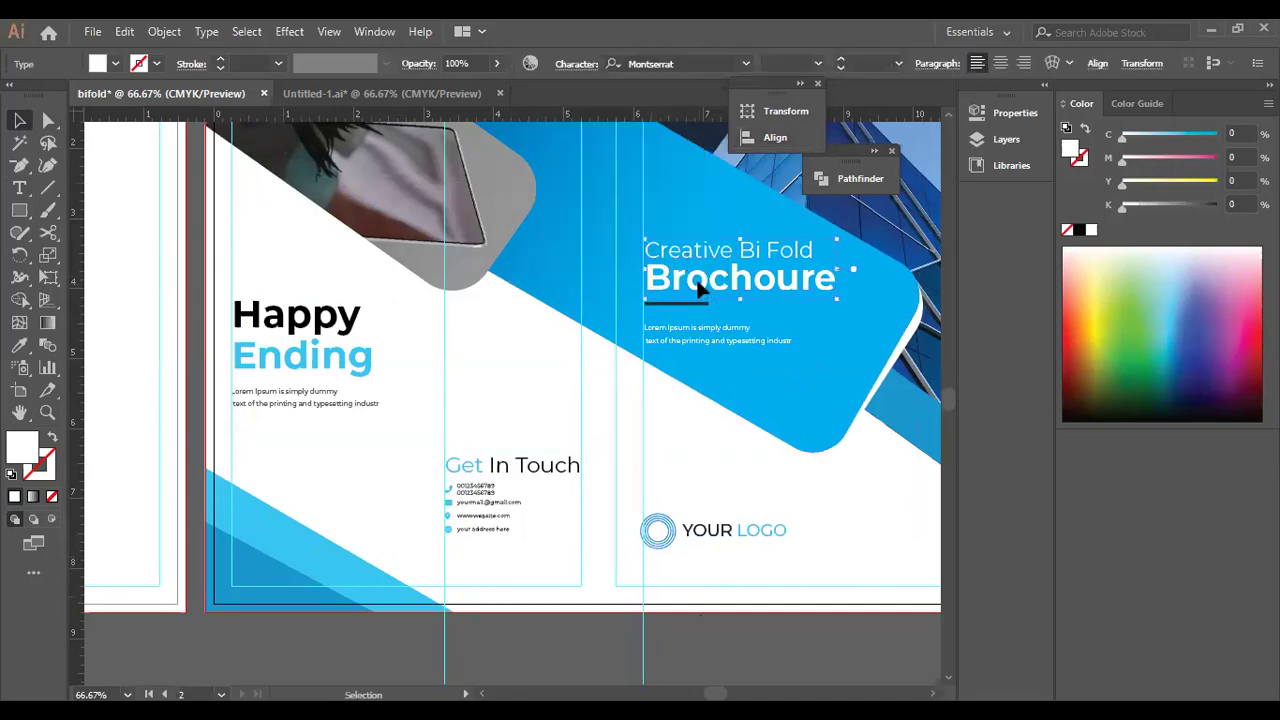
left_click(660, 530, "shift")
left_click(776, 137)
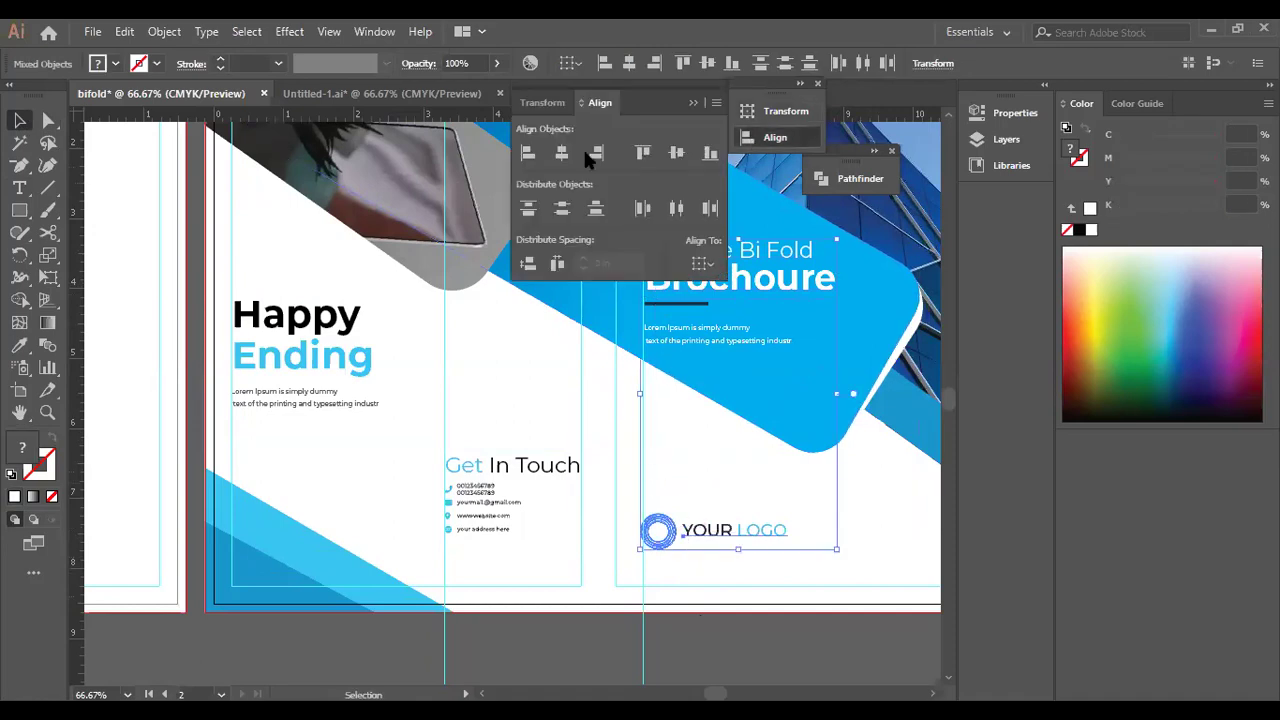
left_click(527, 153)
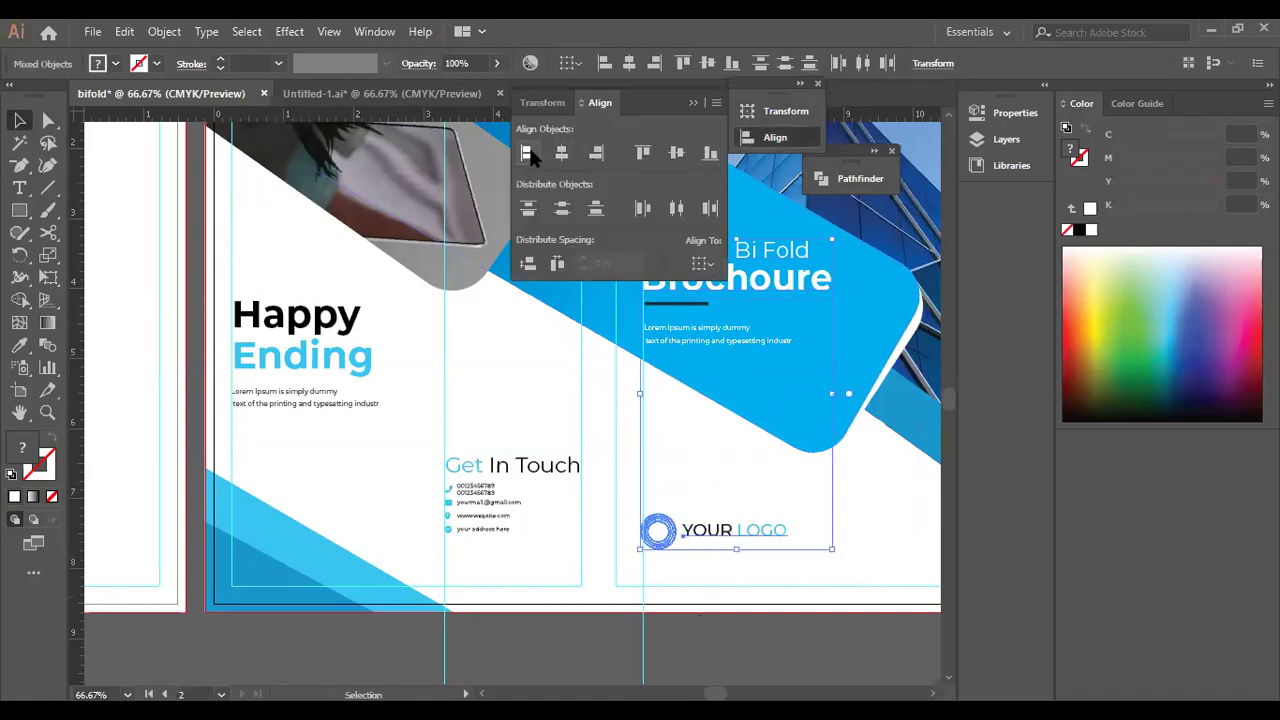
left_click(920, 560)
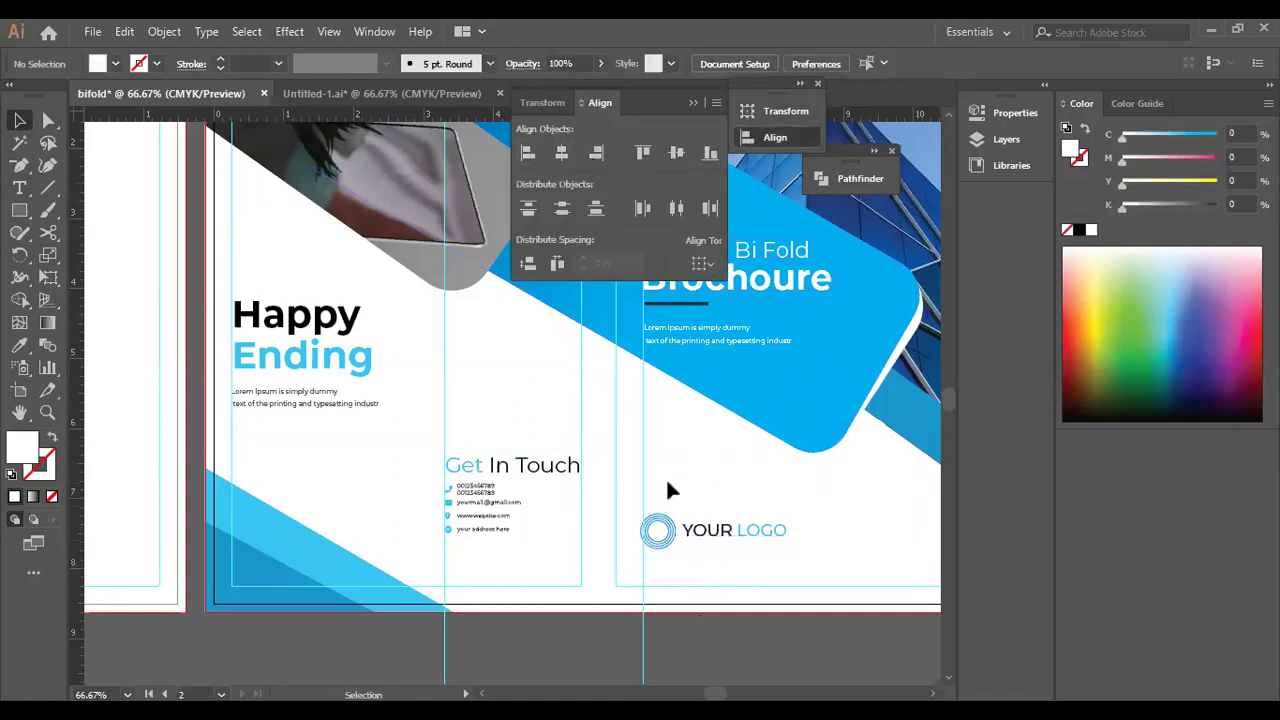
left_click(693, 102)
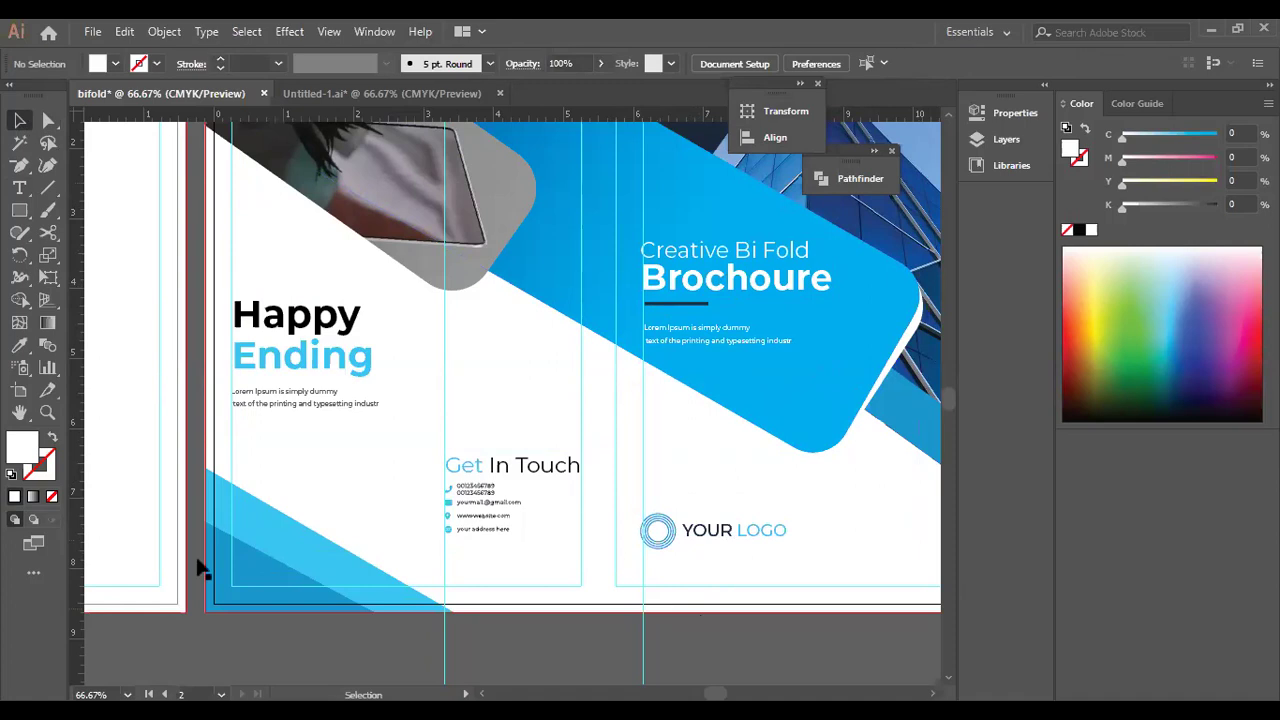
Reduce the Get In Touch heading's font size to 20 pt.
left_click(500, 468)
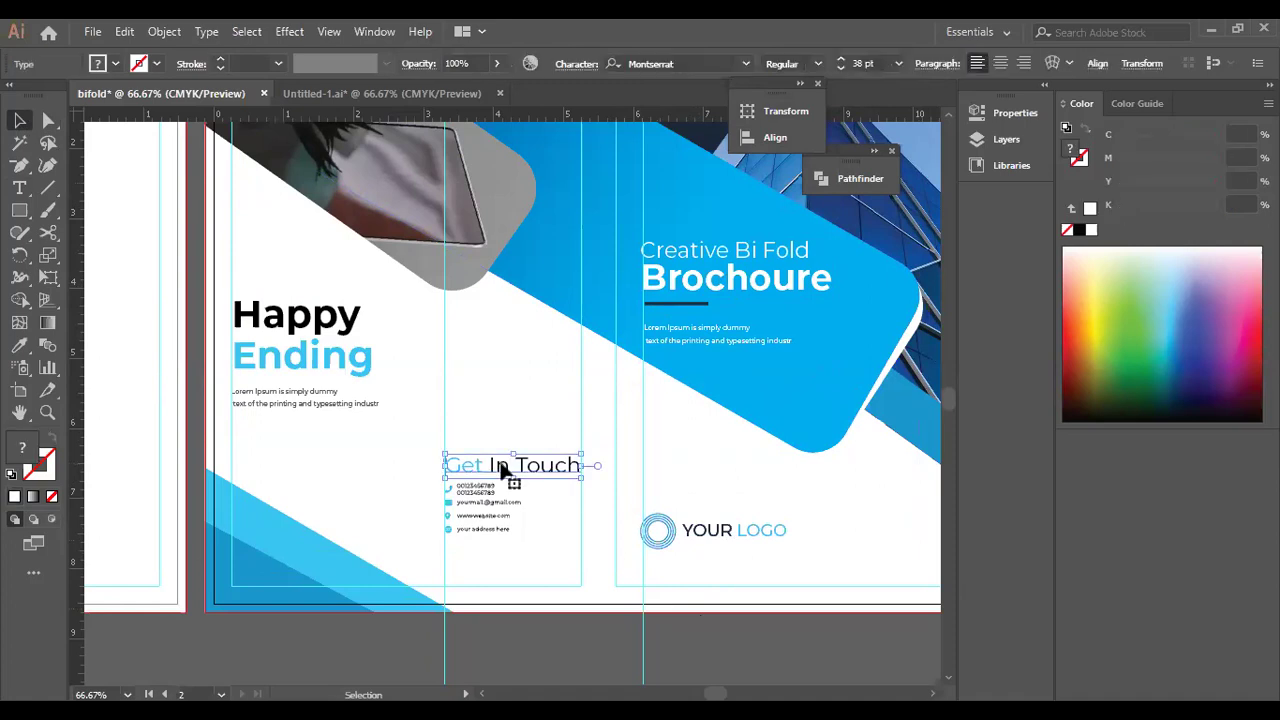
left_click_drag(841, 67, 841, 62)
left_click(841, 68)
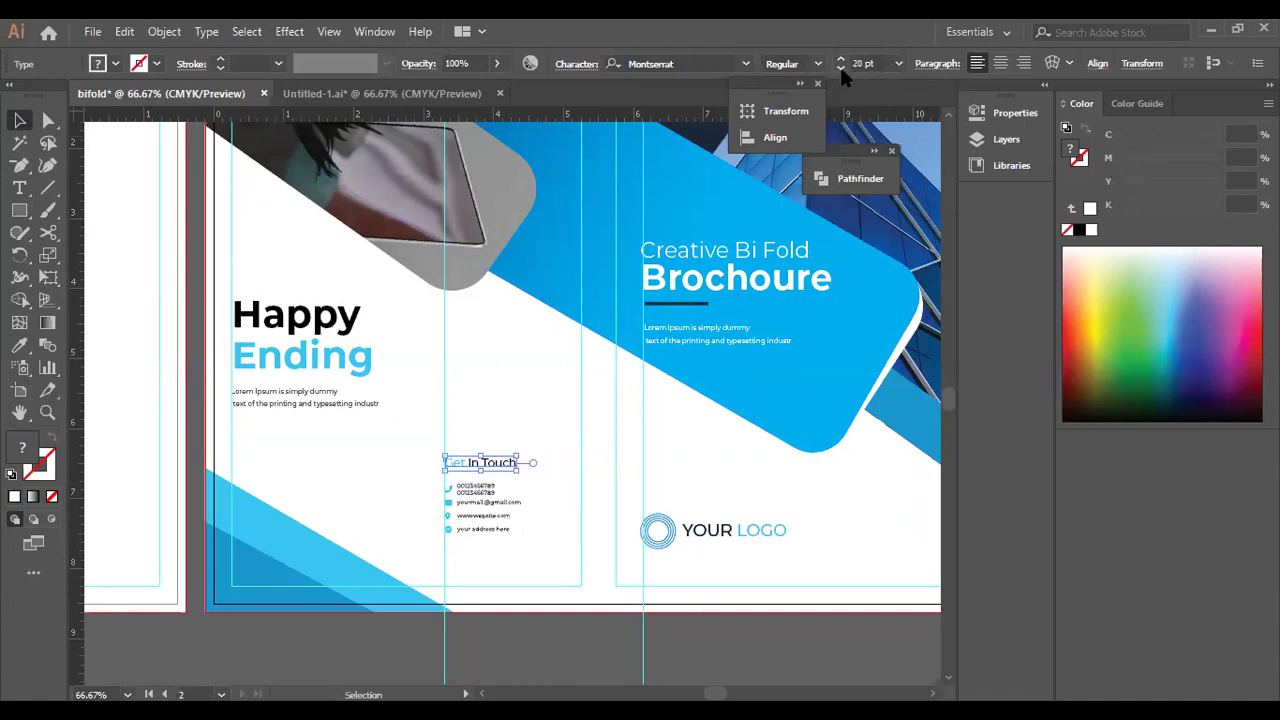
Left-align the Get In Touch heading with the contact details beneath it.
left_click(511, 530)
left_click_drag(426, 418, 535, 540)
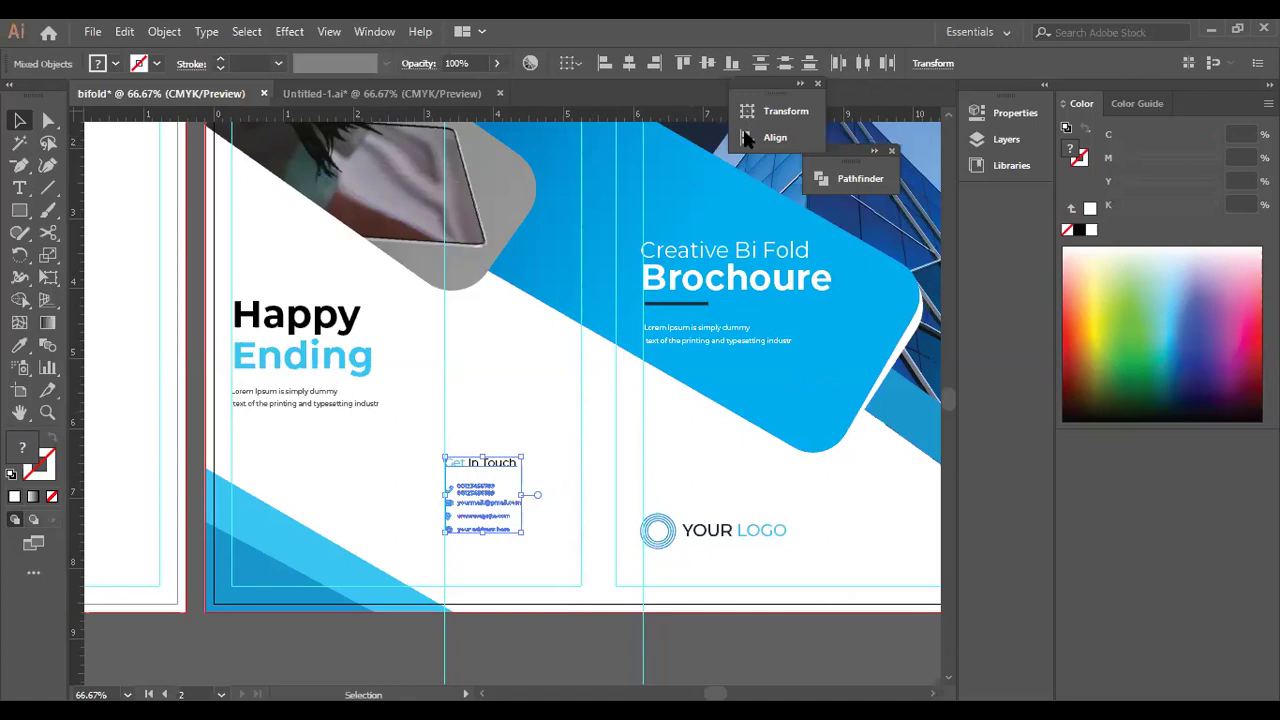
left_click(748, 138)
left_click(530, 150)
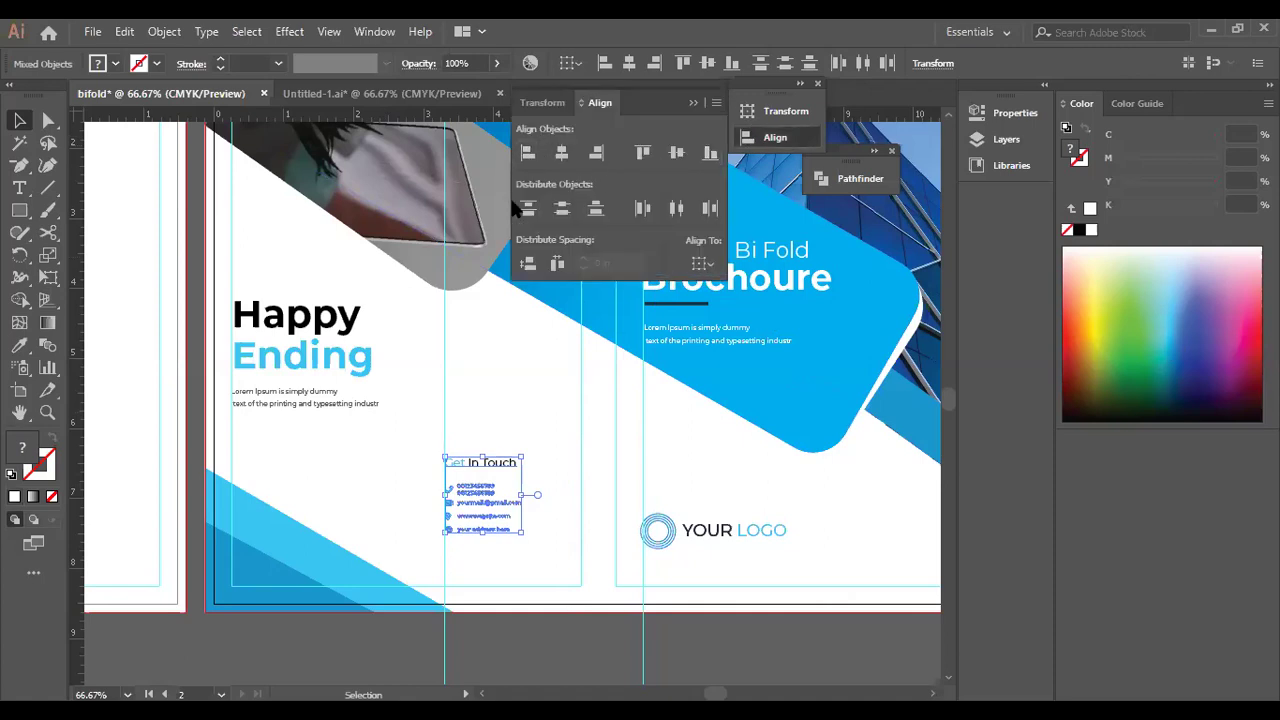
Nudge the Get In Touch heading down slightly, closer to the phone numbers.
left_click(508, 430)
left_click(505, 463)
key("Down")
key("Down")
key("Down")
key("Down")
key("Down")
key("Down")
key("Down")
key("Down")
key("Down")
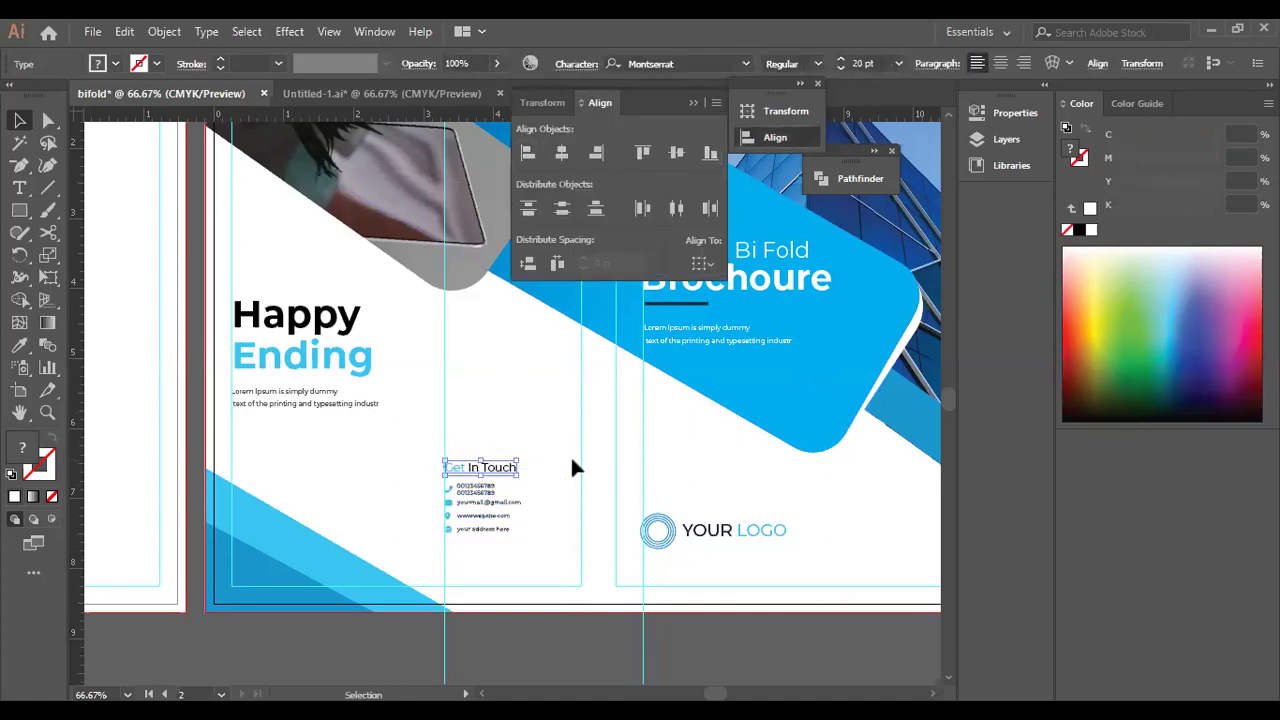
left_click(568, 460)
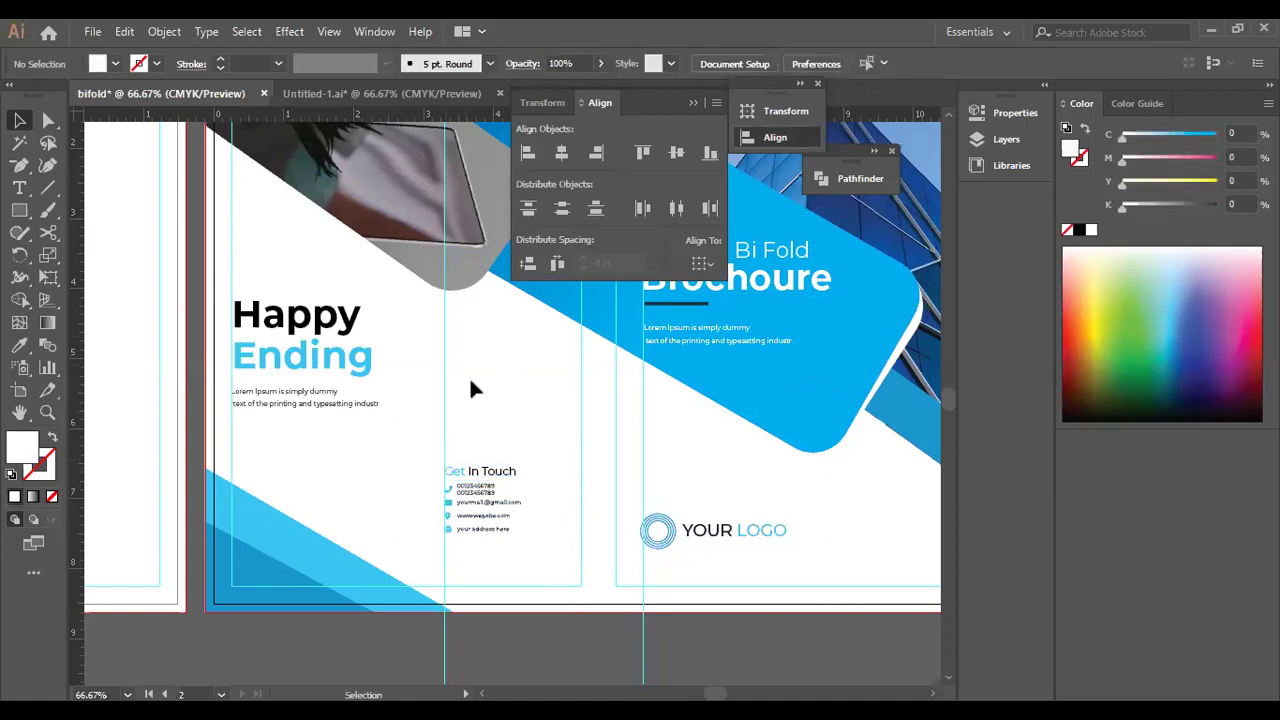
left_click(481, 466)
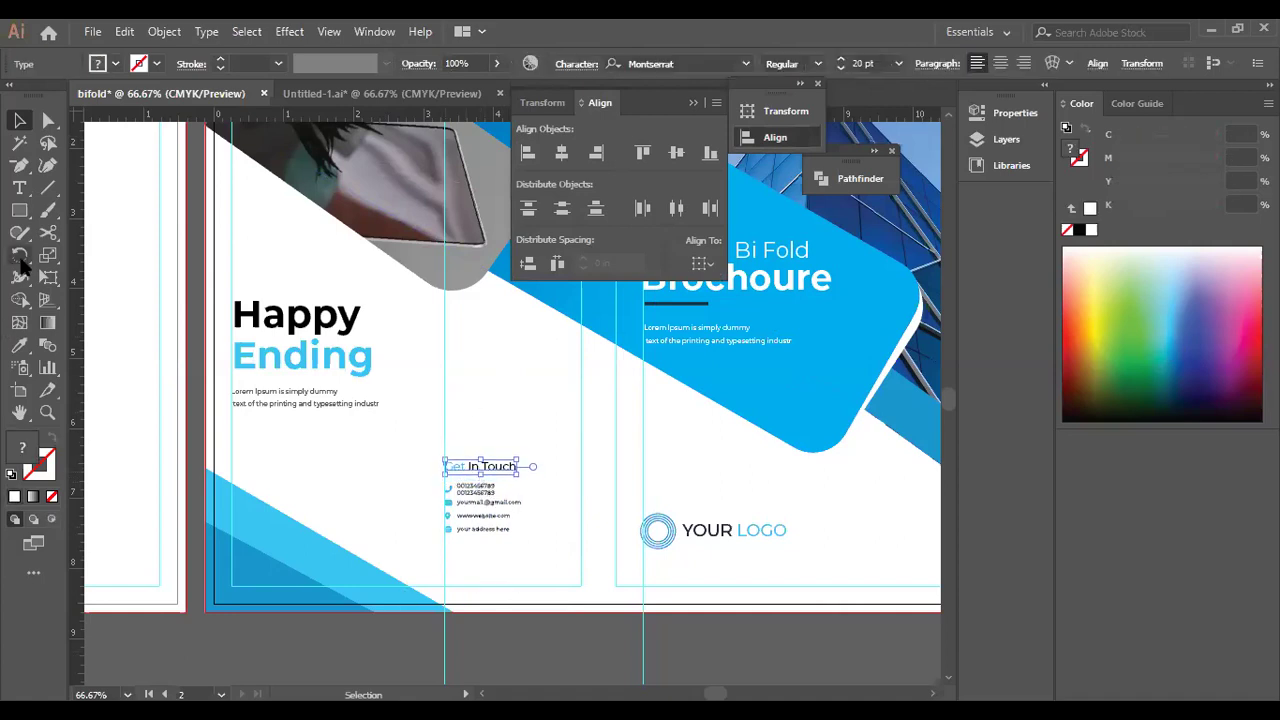
Draw a thin rectangle about 0.43 by 0.04 in under the word Get and fill it with the light blue of Ending.
left_click(19, 210)
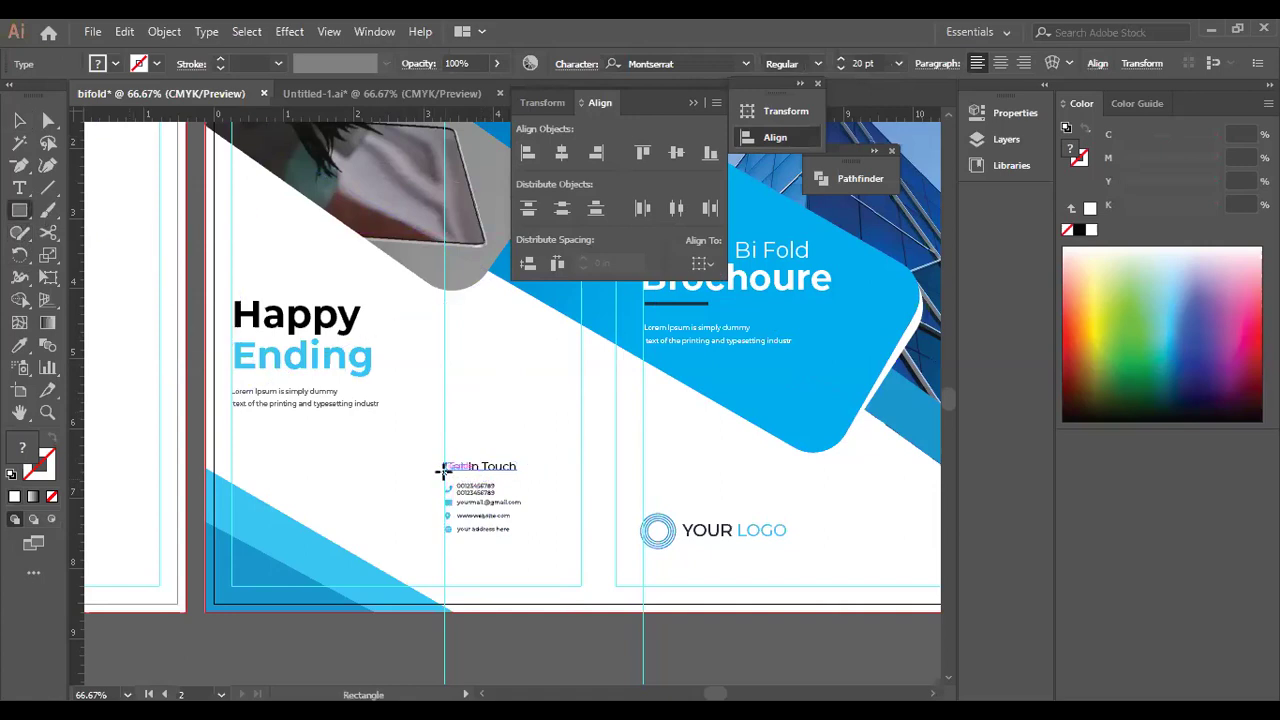
left_click_drag(444, 467, 474, 478)
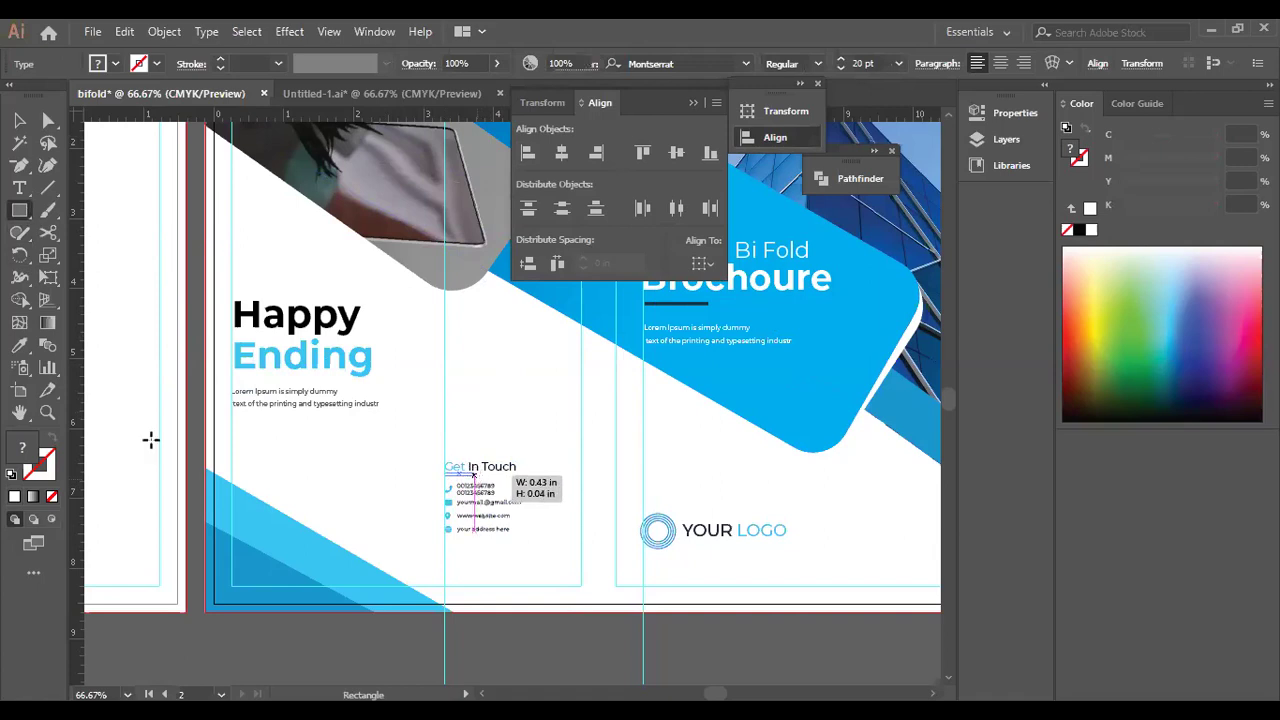
left_click(19, 345)
left_click(243, 356)
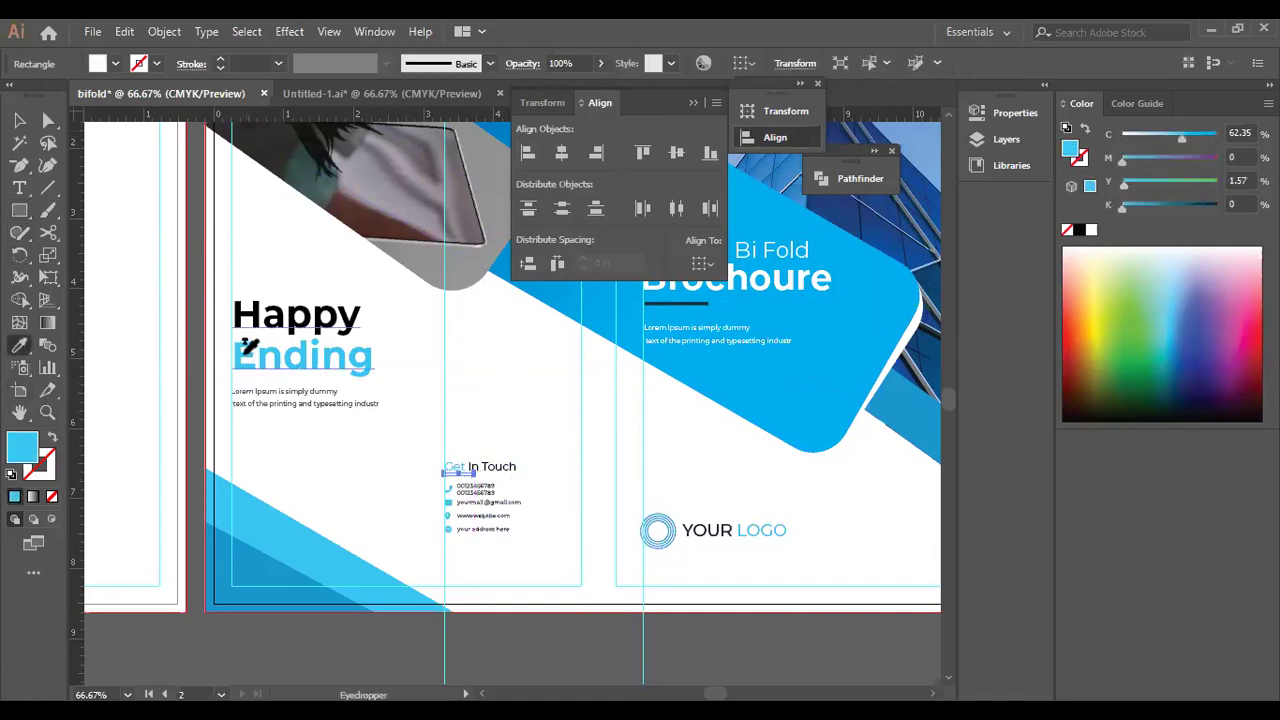
key("v")
left_click(158, 290)
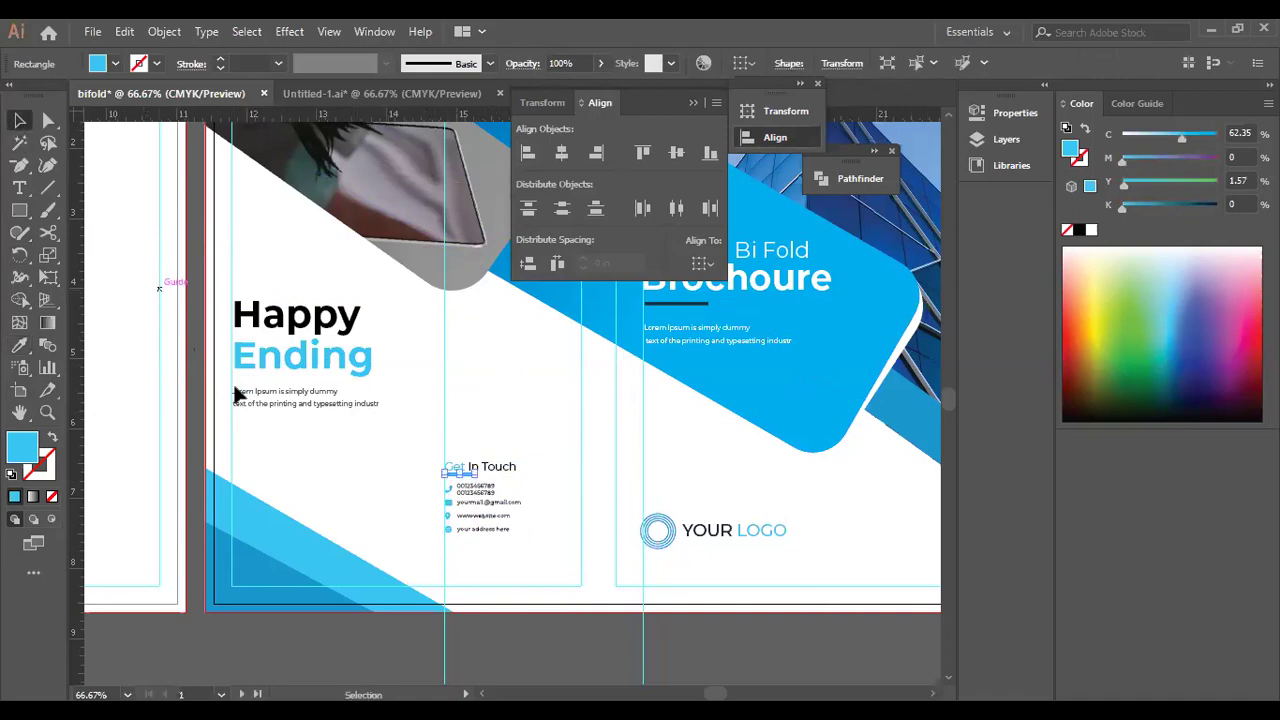
Adjust the blue underline's position beneath the Get In Touch heading and make it thinner.
left_click(463, 475)
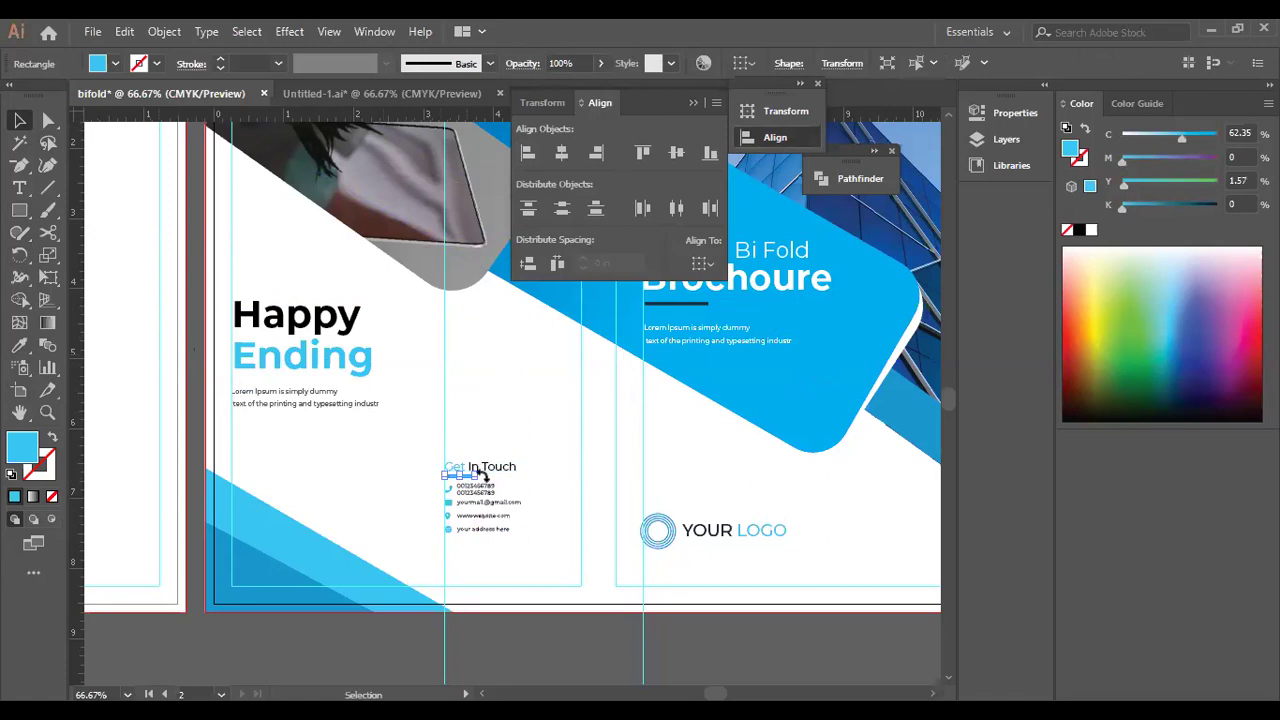
left_click(510, 607)
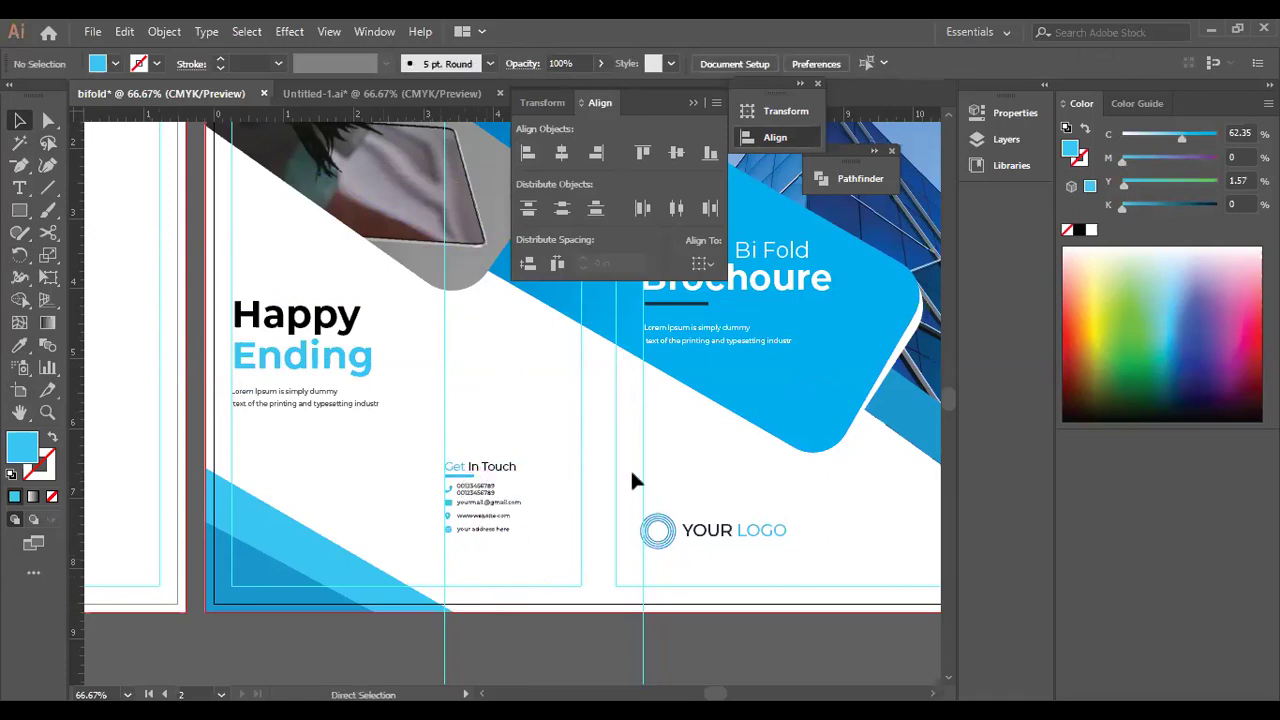
key("ctrl+equal")
key("ctrl+equal")
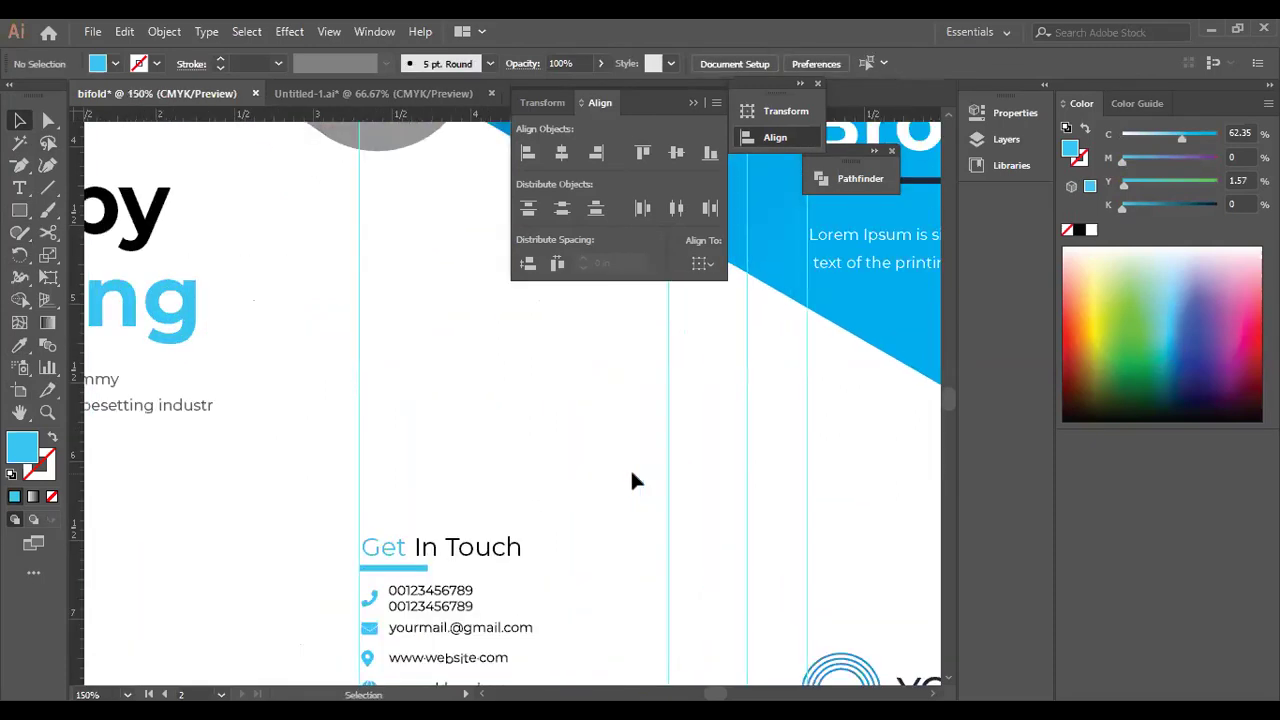
left_click(396, 568)
left_click_drag(396, 568, 397, 572)
left_click(312, 572)
Left-align the Get In Touch heading, its underline and the contact details with one another.
scroll(395, 590, "down", 3)
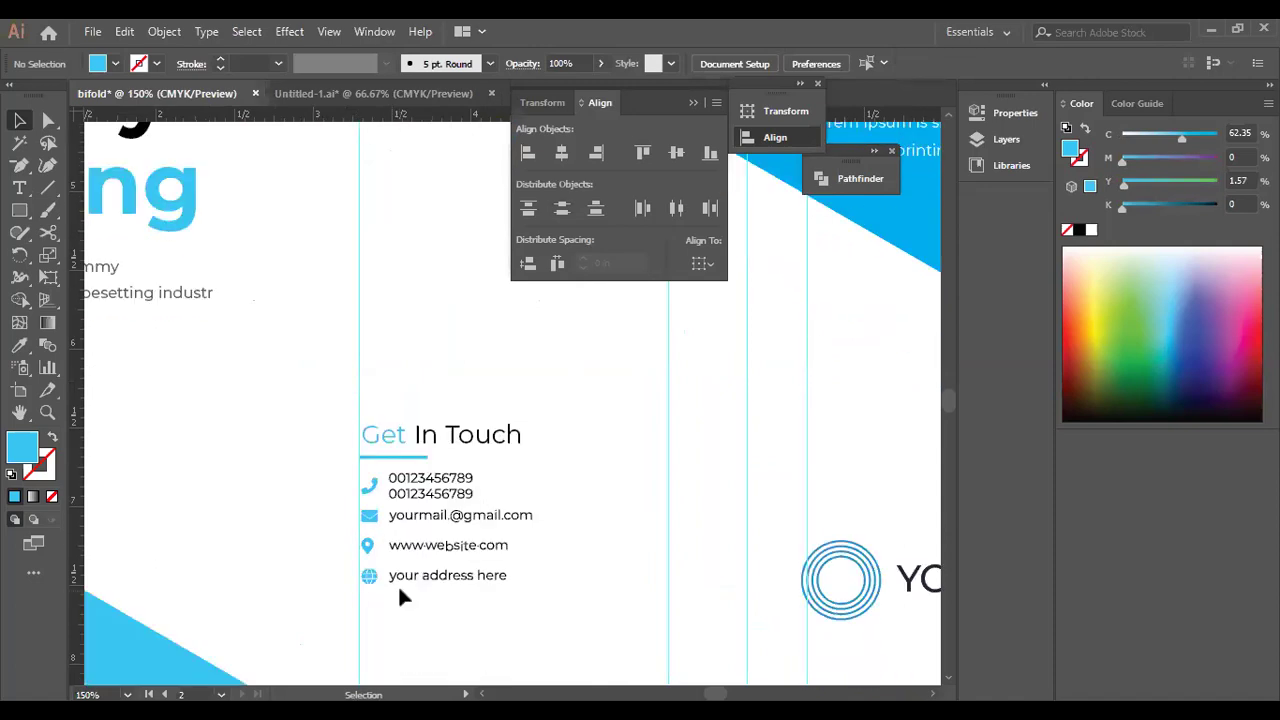
left_click_drag(400, 570, 490, 170)
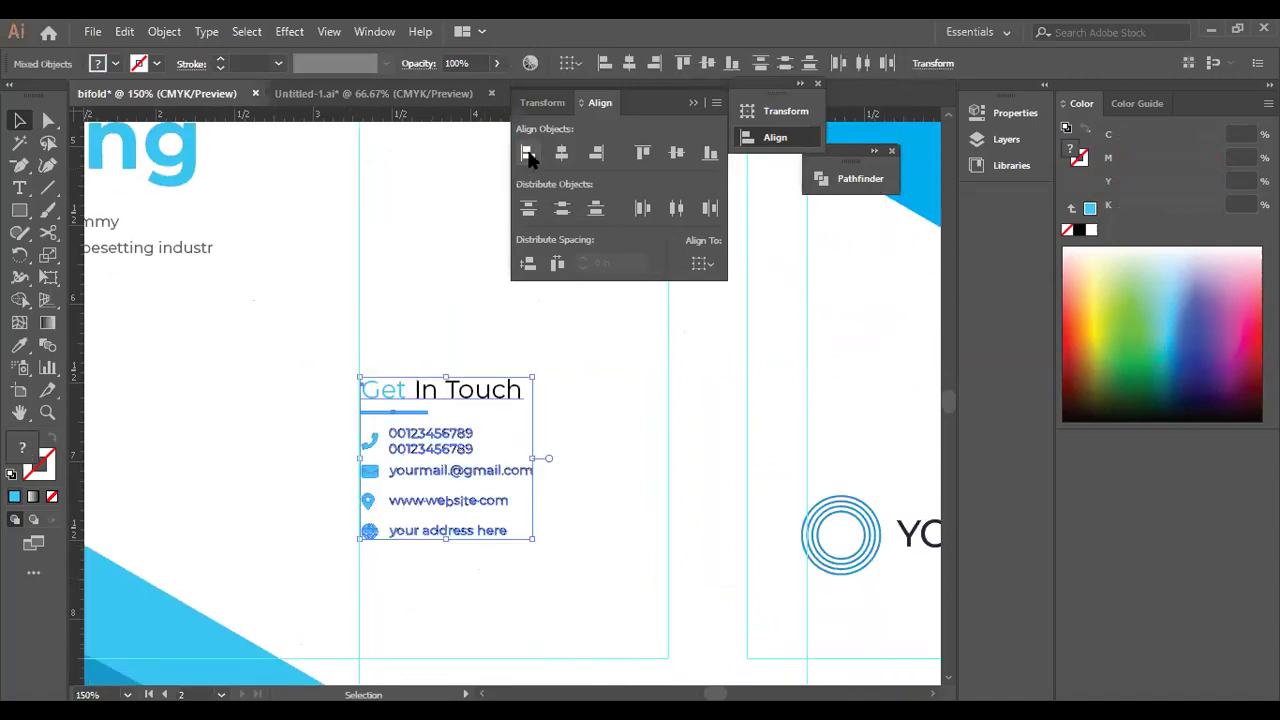
left_click(529, 156)
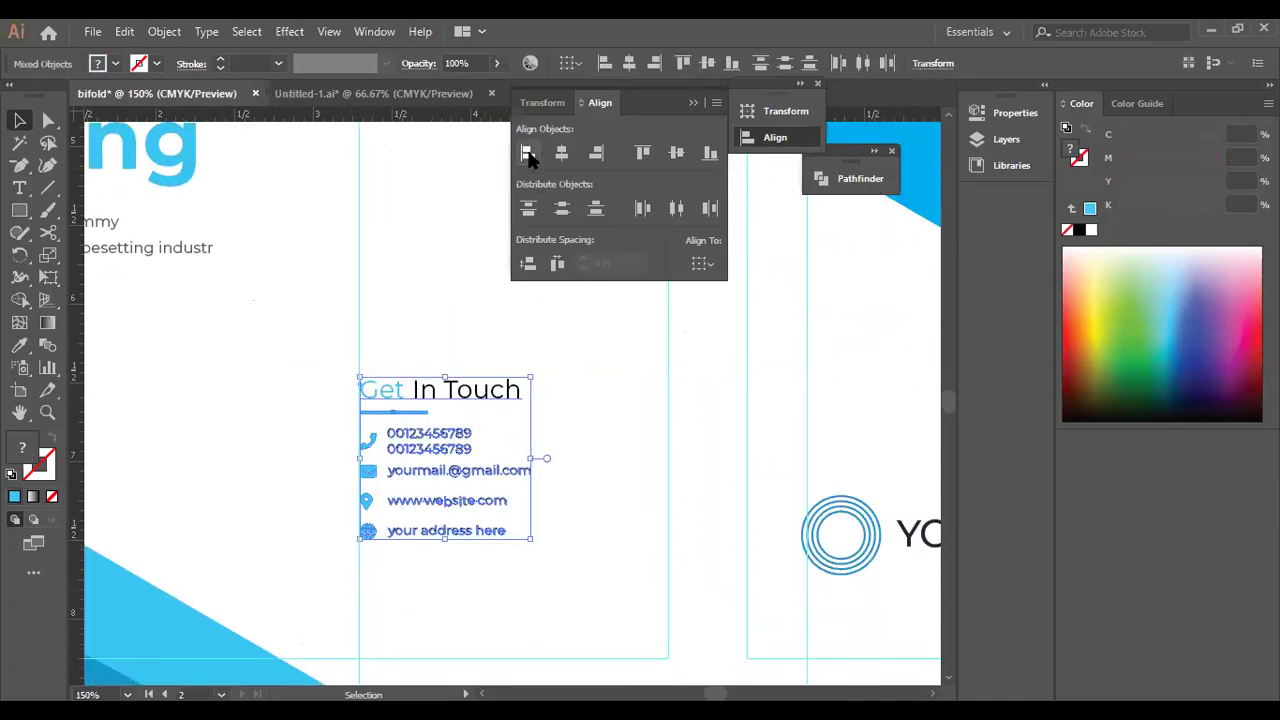
left_click(570, 418)
Reduce the Happy Ending heading's font size to 36 pt.
key("ctrl+1")
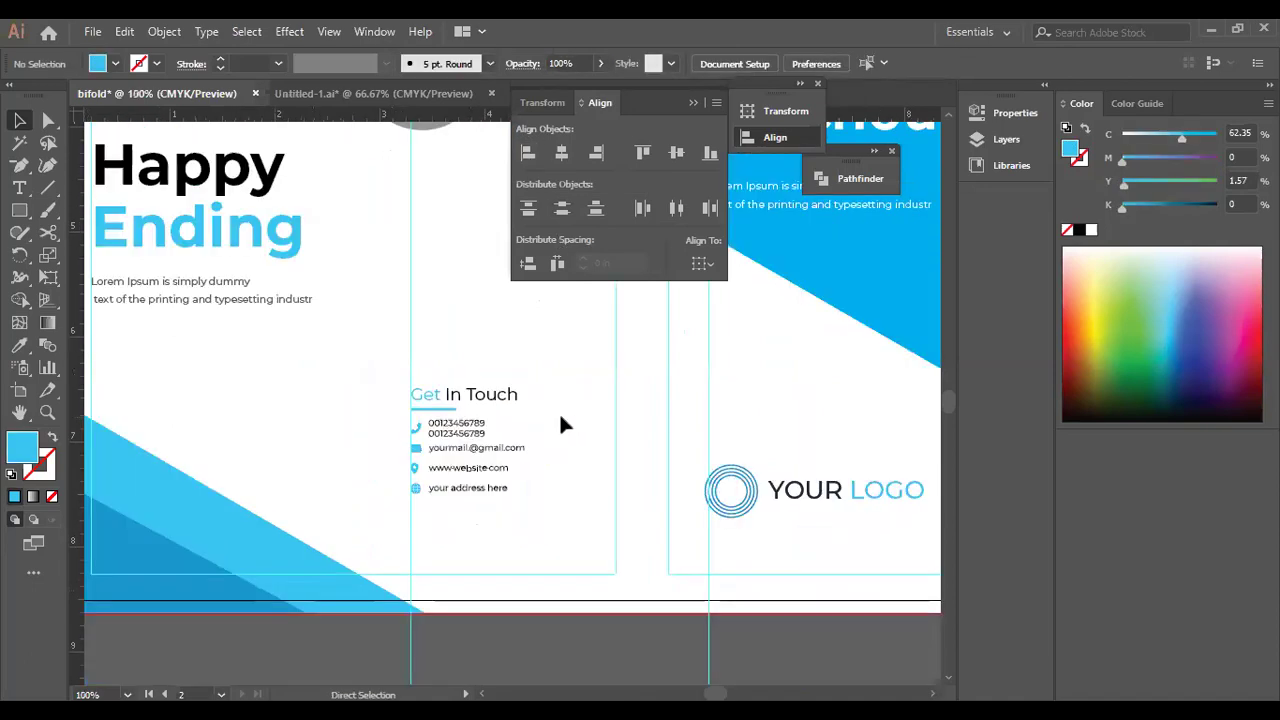
key("ctrl+minus")
key("ctrl+minus")
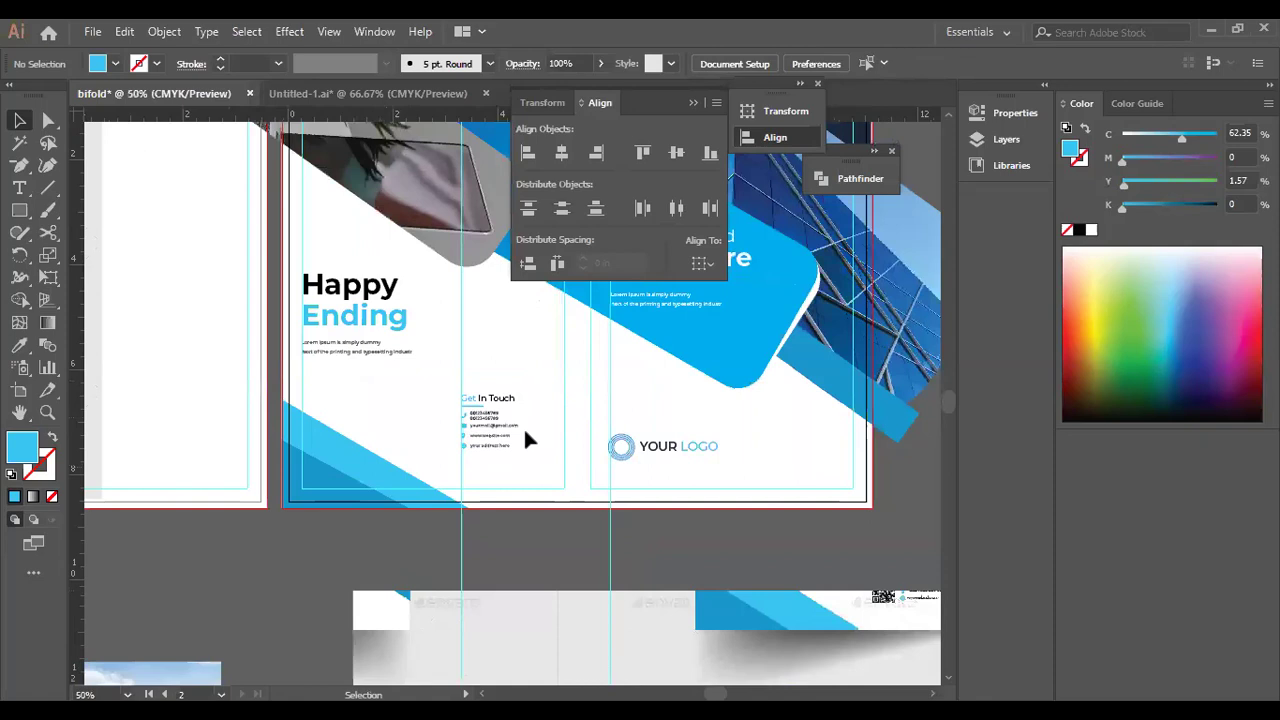
scroll(525, 432, "up", 5)
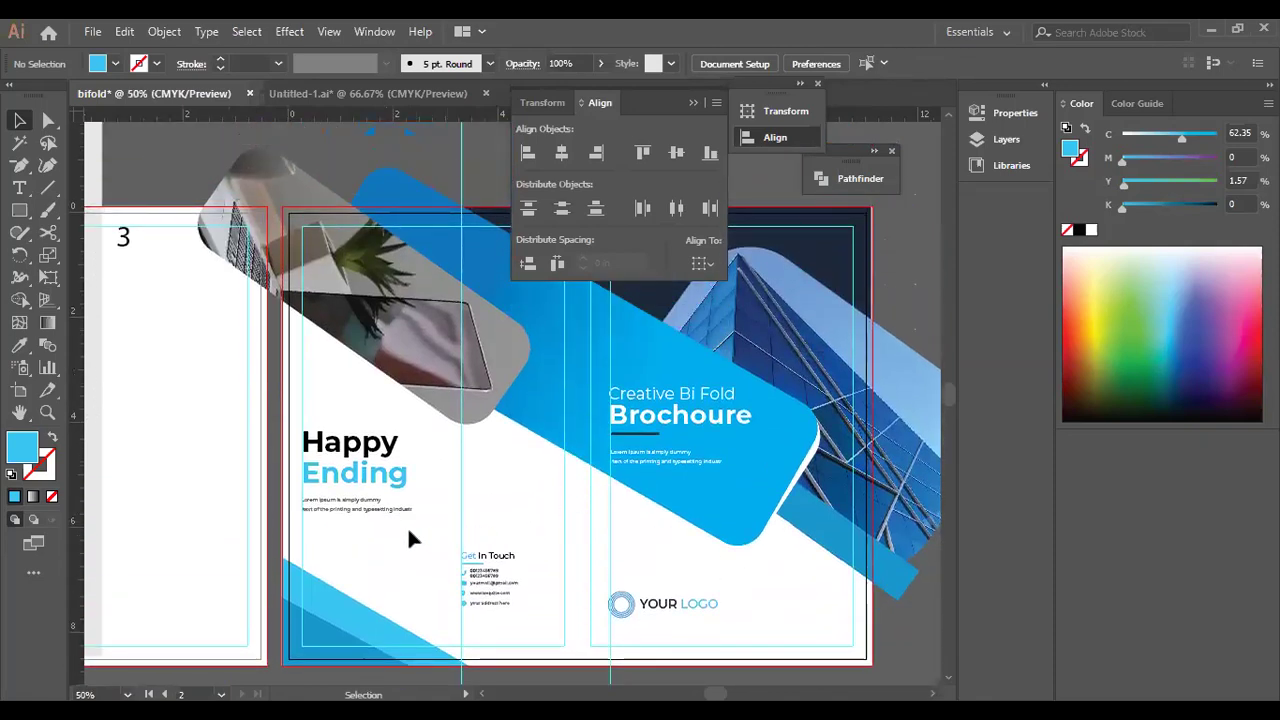
left_click(391, 469)
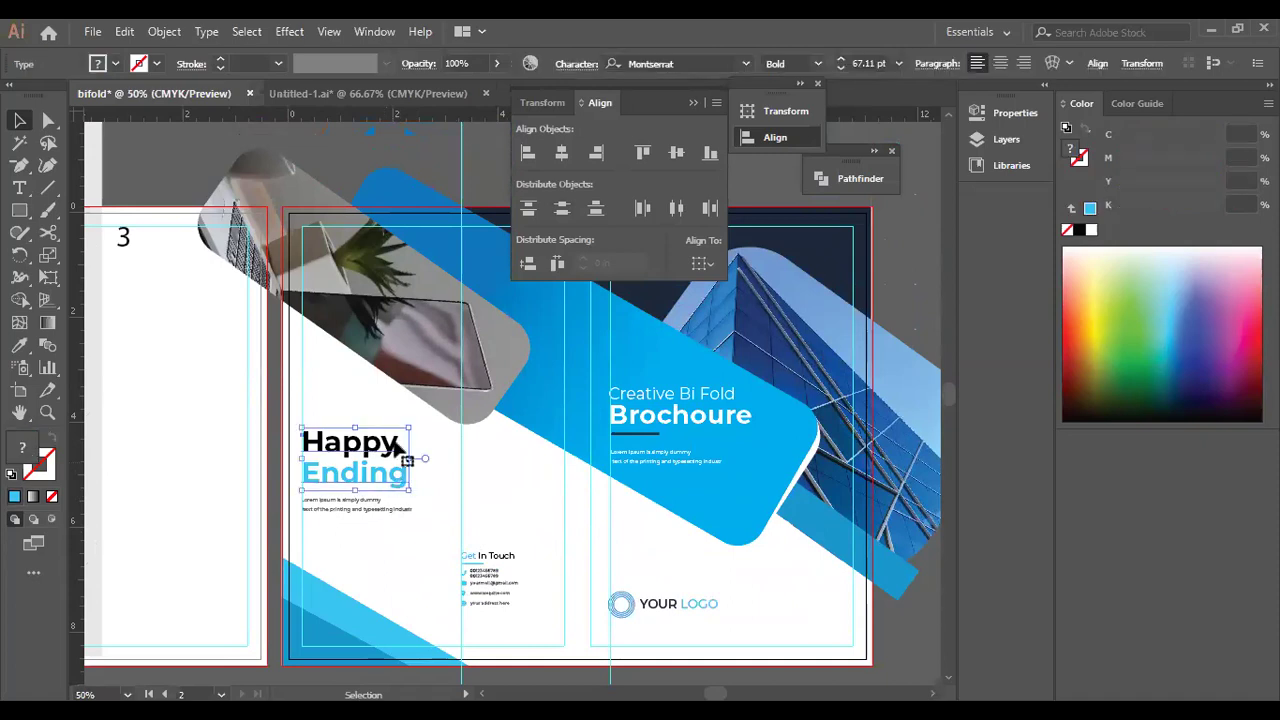
left_click(840, 68)
left_click(840, 68)
left_click(840, 68)
left_click(840, 68)
left_click(840, 68)
left_click(840, 68)
left_click(840, 68)
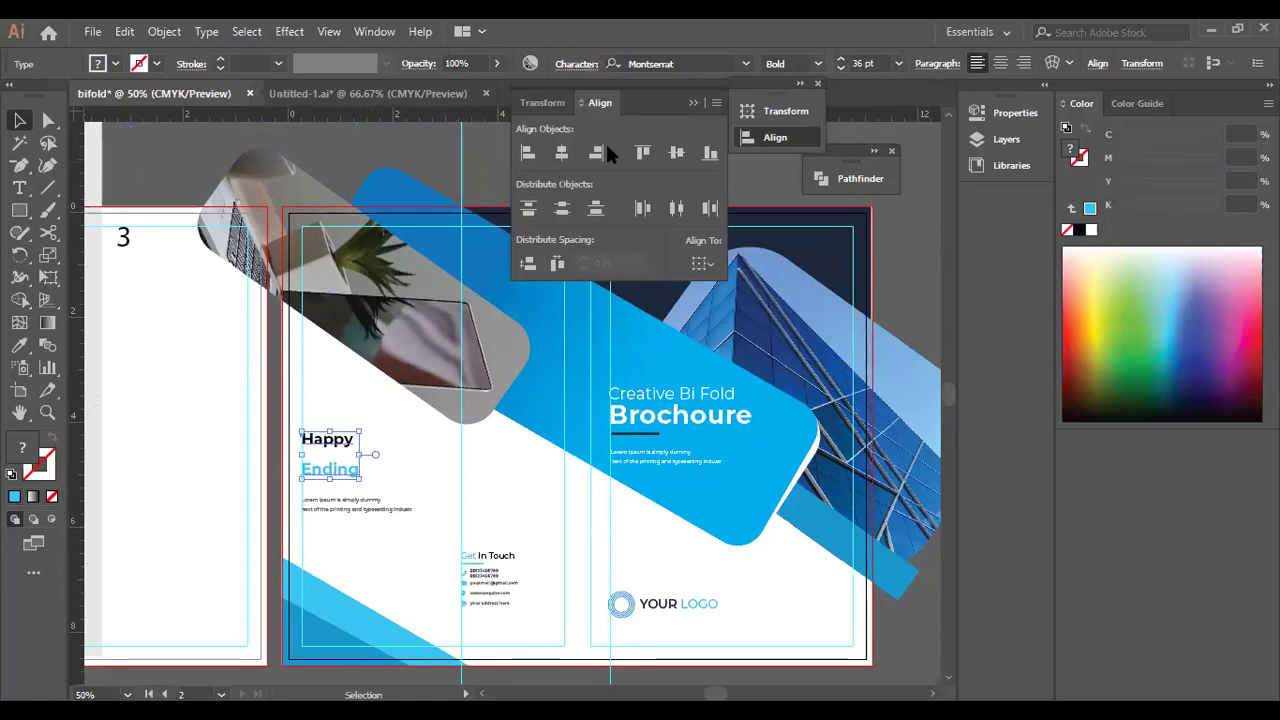
Set the line spacing of the Happy Ending heading to 24 pt.
left_click(577, 63)
left_click(525, 155)
left_click(525, 155)
left_click(525, 155)
left_click(525, 155)
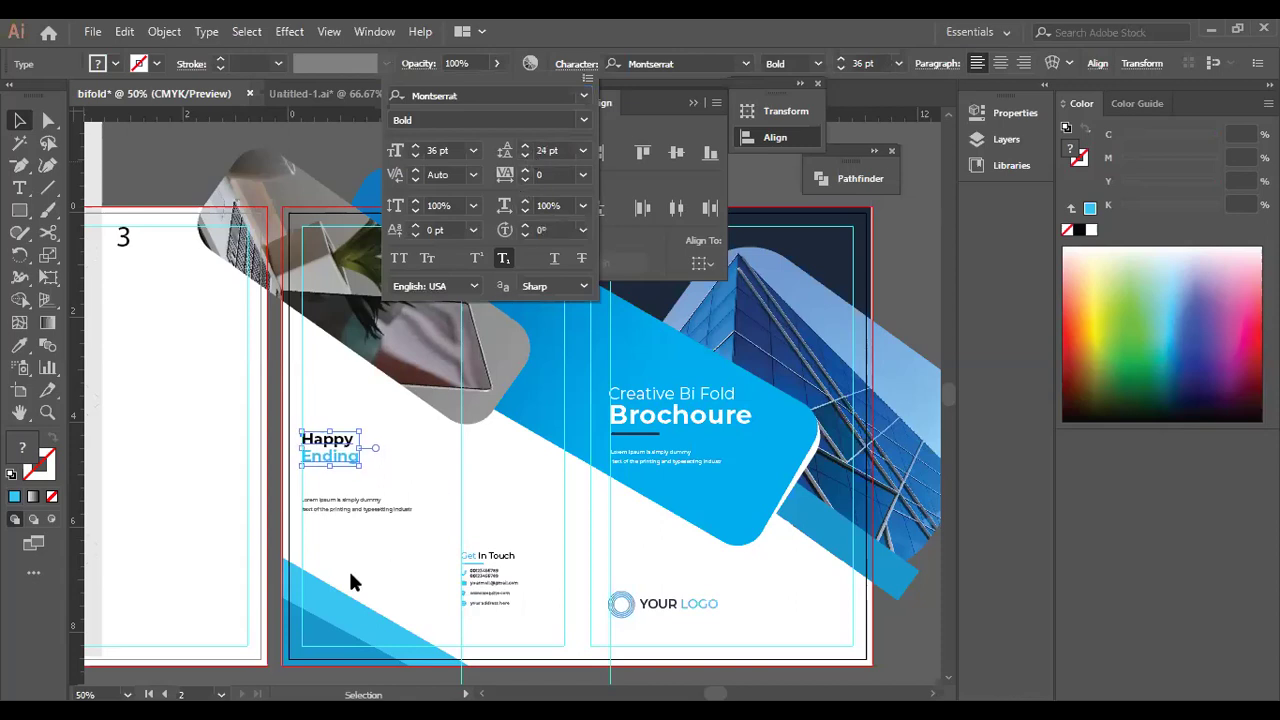
left_click(364, 498)
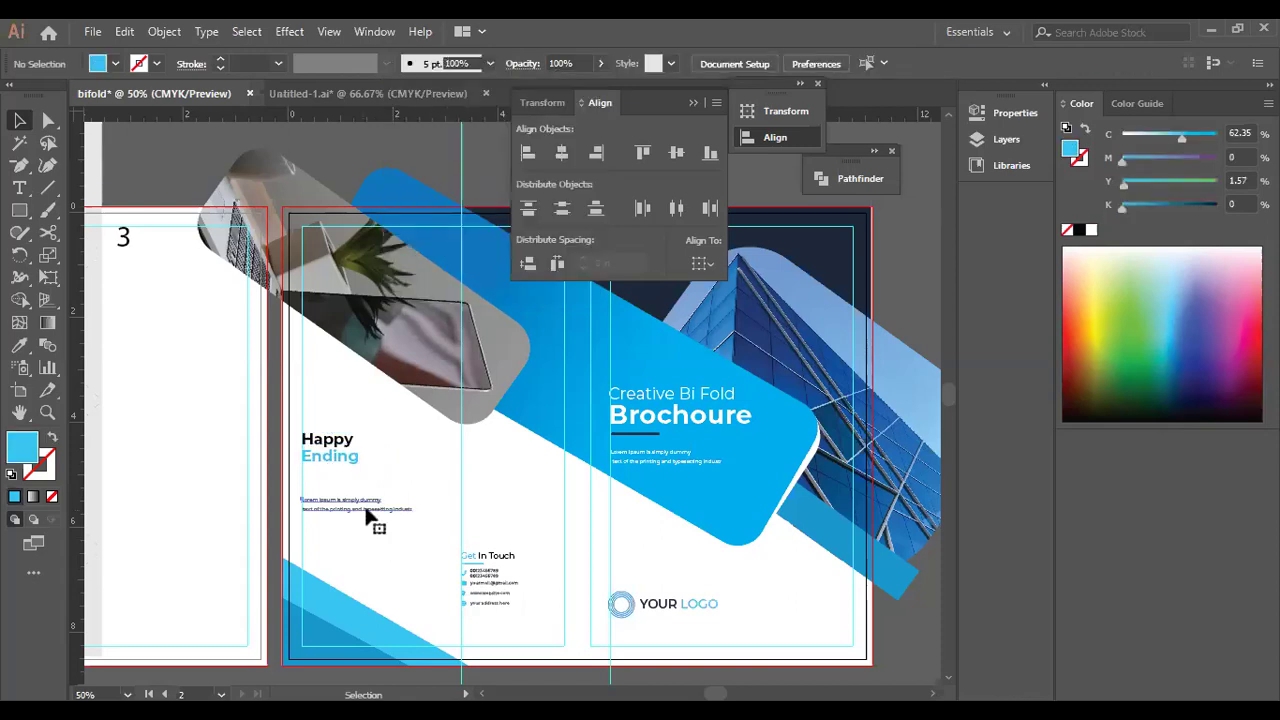
Move the Happy Ending heading down and its Lorem Ipsum paragraph up to tighten the gap between them.
left_click(348, 456)
left_click_drag(346, 449, 334, 497)
left_click_drag(288, 427, 380, 503)
left_click(271, 480)
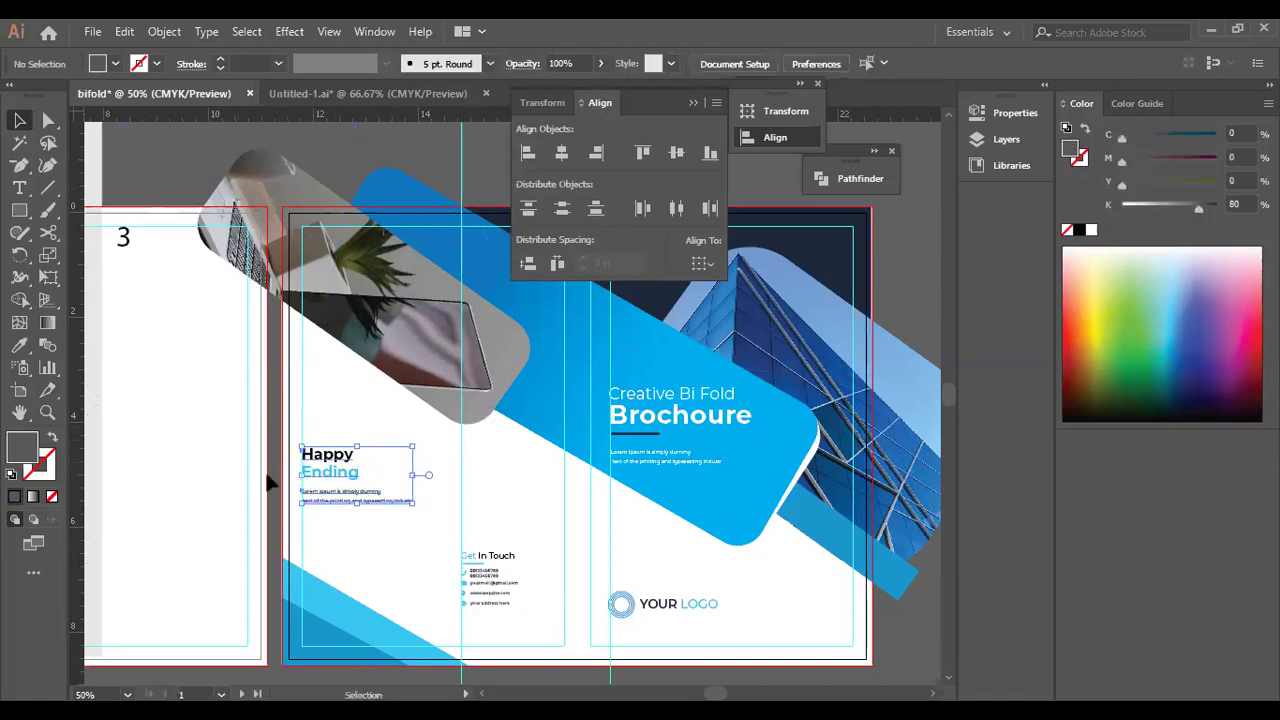
left_click(300, 495)
left_click_drag(300, 491, 301, 496)
Nudge the contact details group down slightly to leave more space below the Get In Touch underline.
left_click_drag(486, 627, 459, 564)
key("Down")
key("Down")
key("Down")
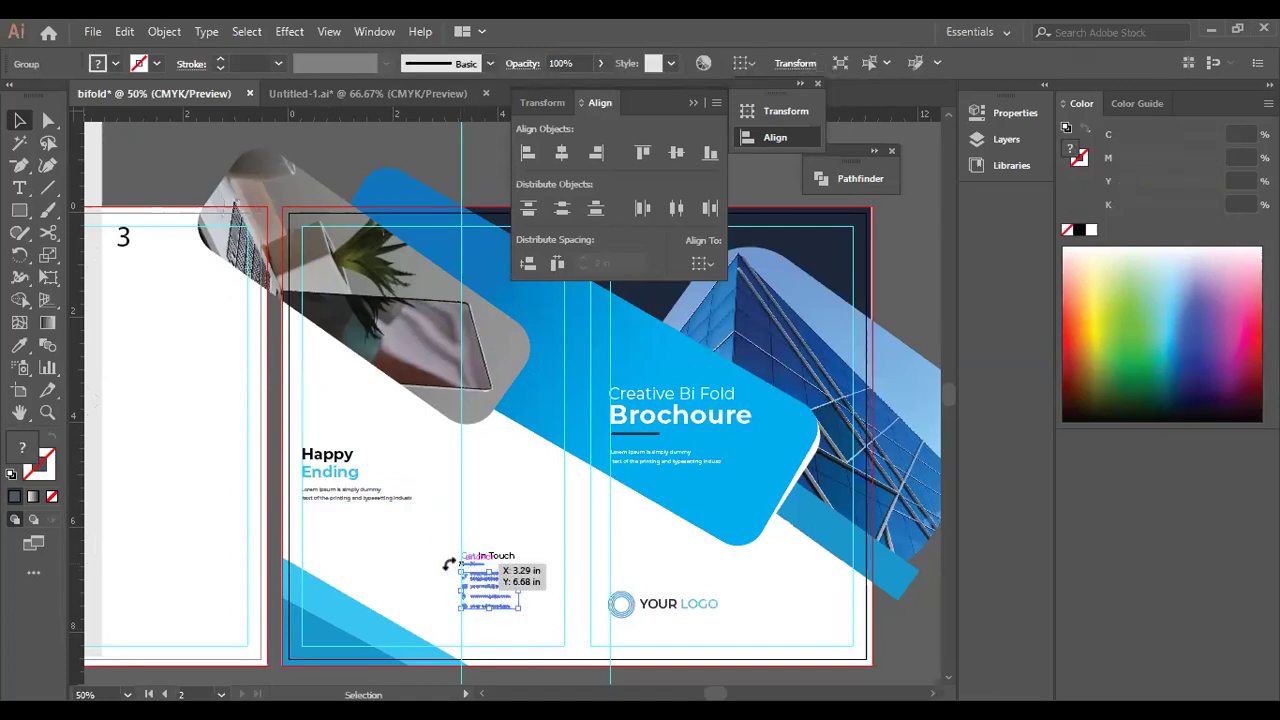
Check the Get In Touch block, logo, title and Lorem Ipsum text on the cover spread for placement.
left_click(364, 531)
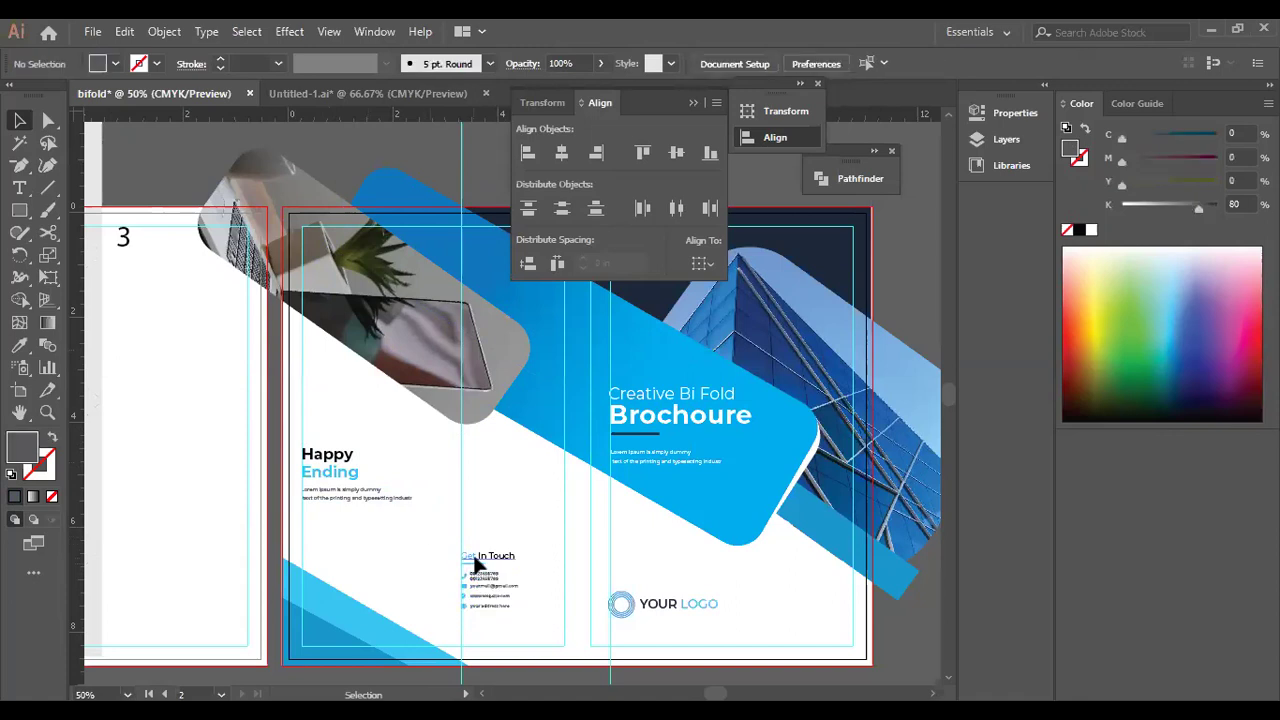
left_click(465, 551)
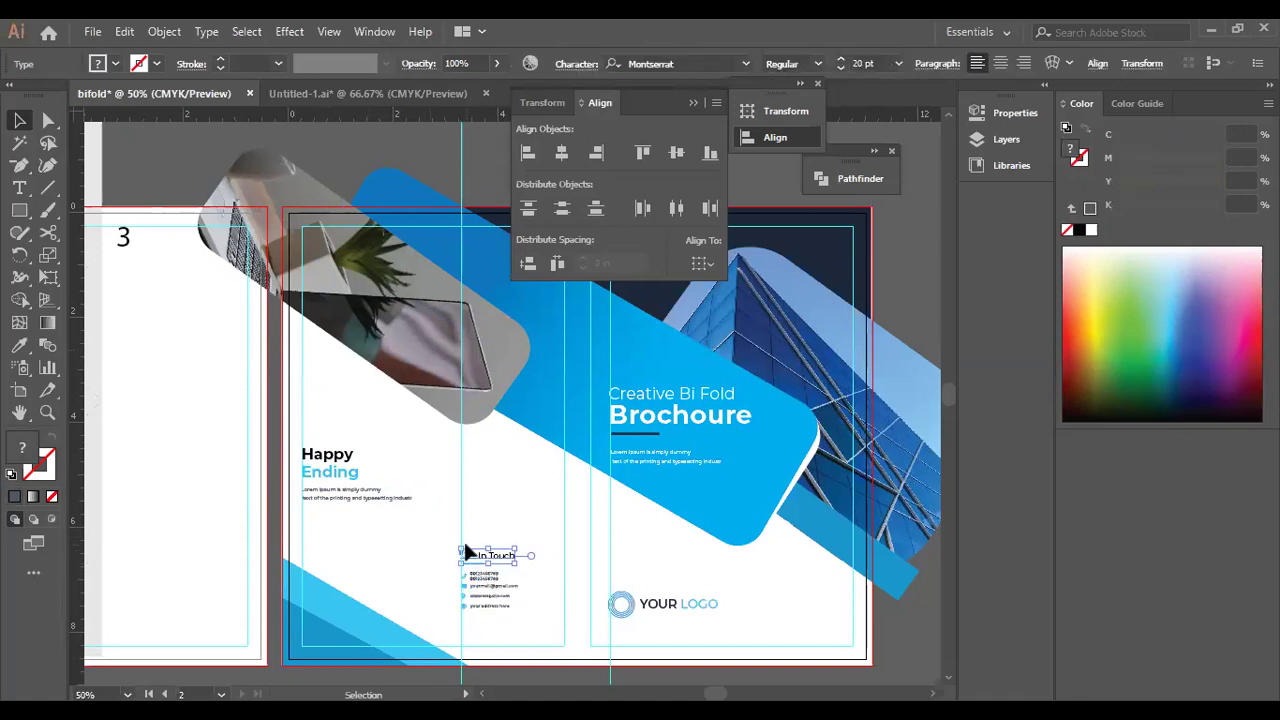
left_click(411, 495)
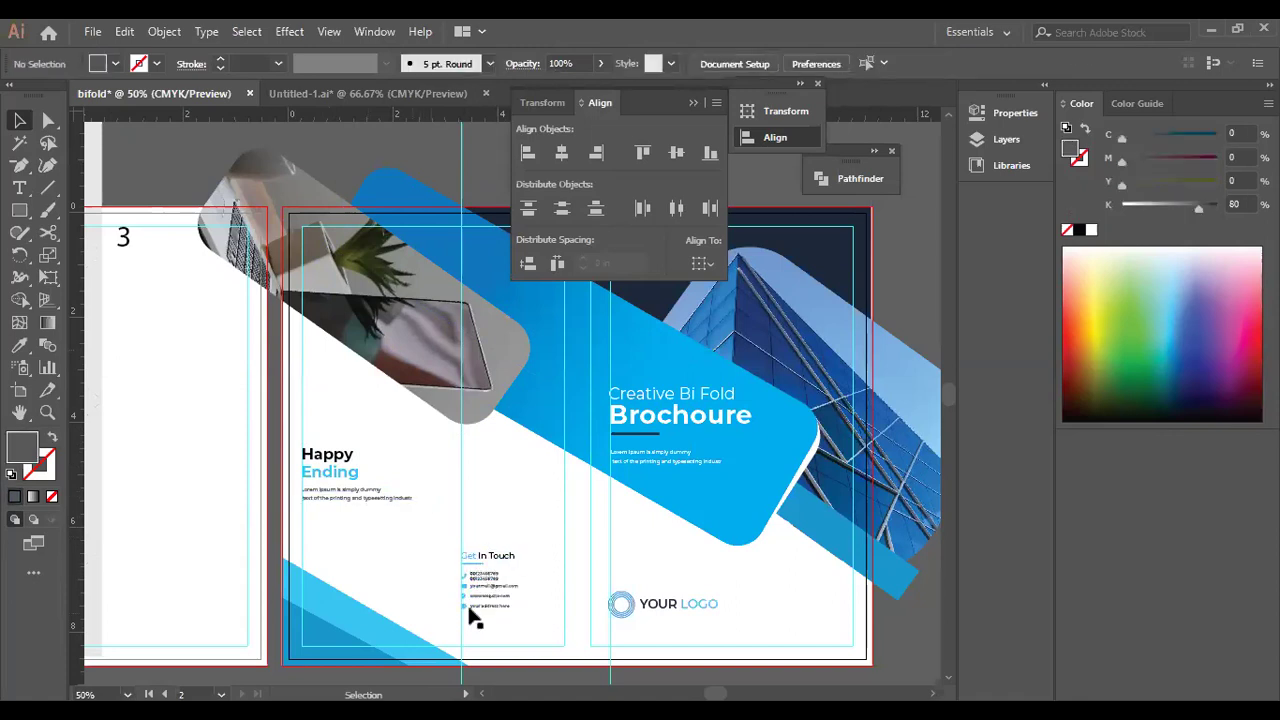
left_click(683, 613)
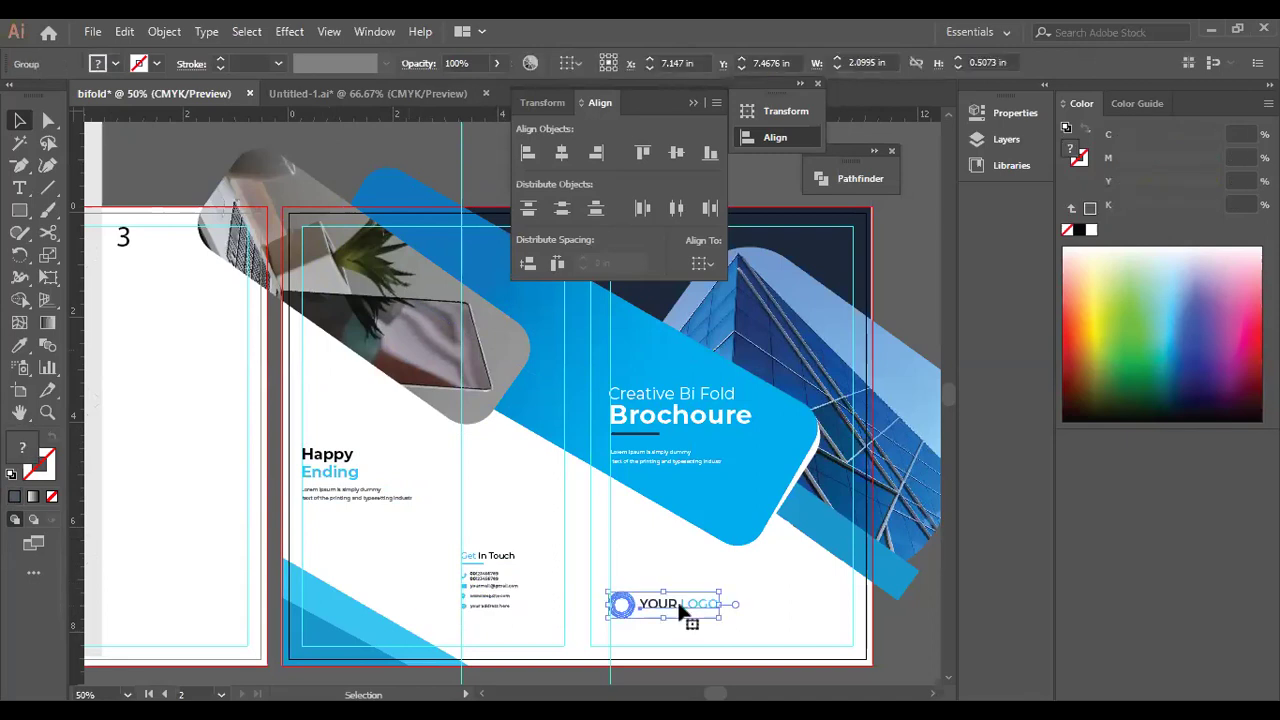
left_click(677, 421)
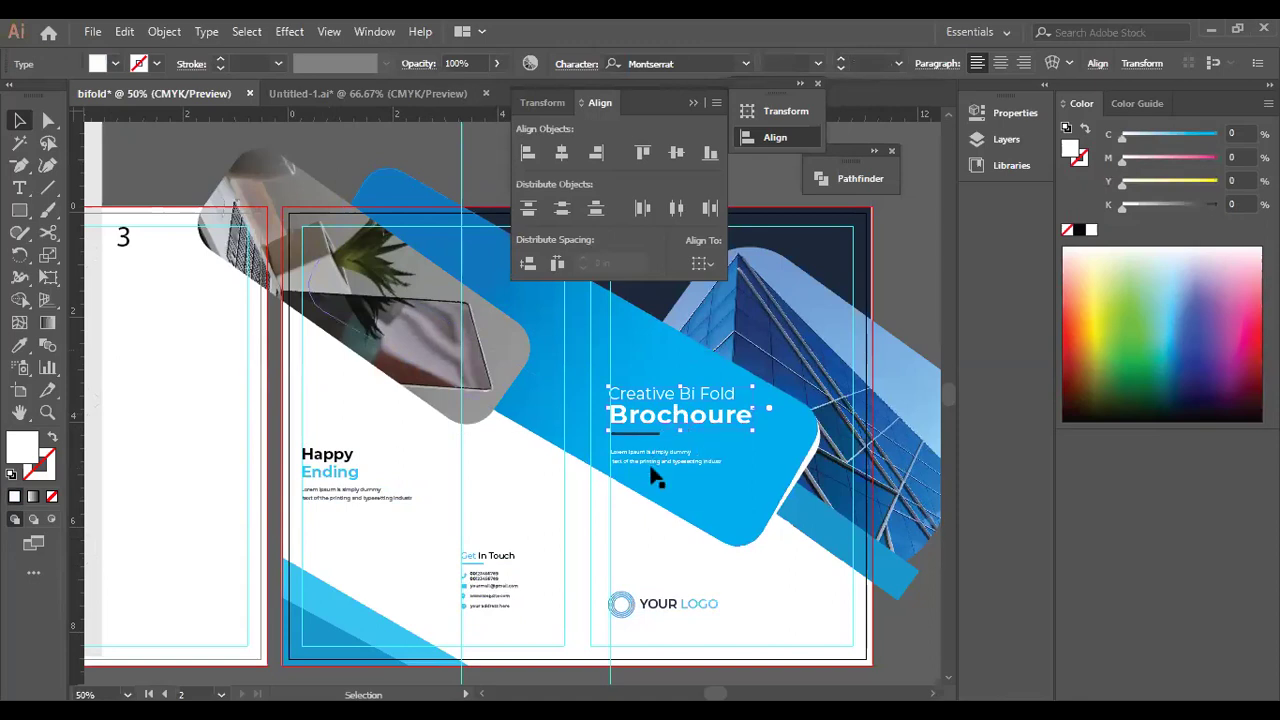
left_click(657, 472)
left_click(653, 464)
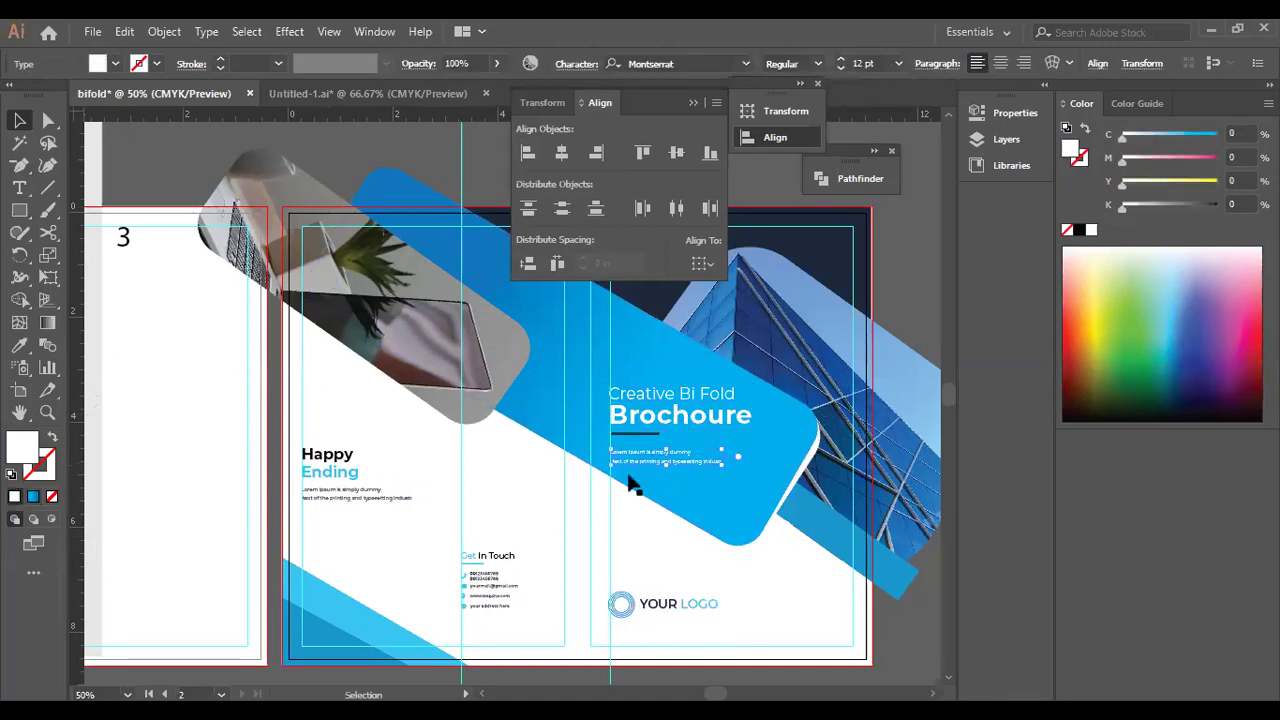
left_click(560, 497)
Draw a small white rectangle in the empty space above the artboards.
scroll(611, 494, "down", 2)
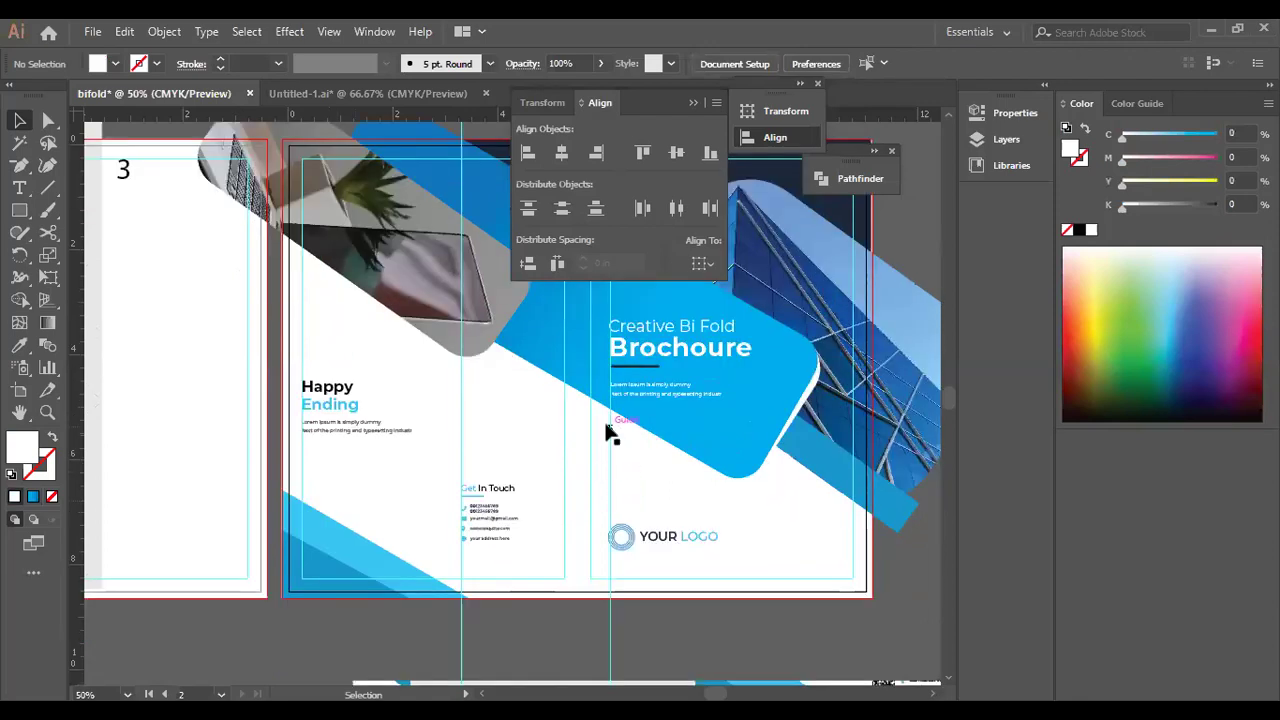
scroll(606, 429, "up", 4)
key("ctrl+minus")
key("ctrl+minus")
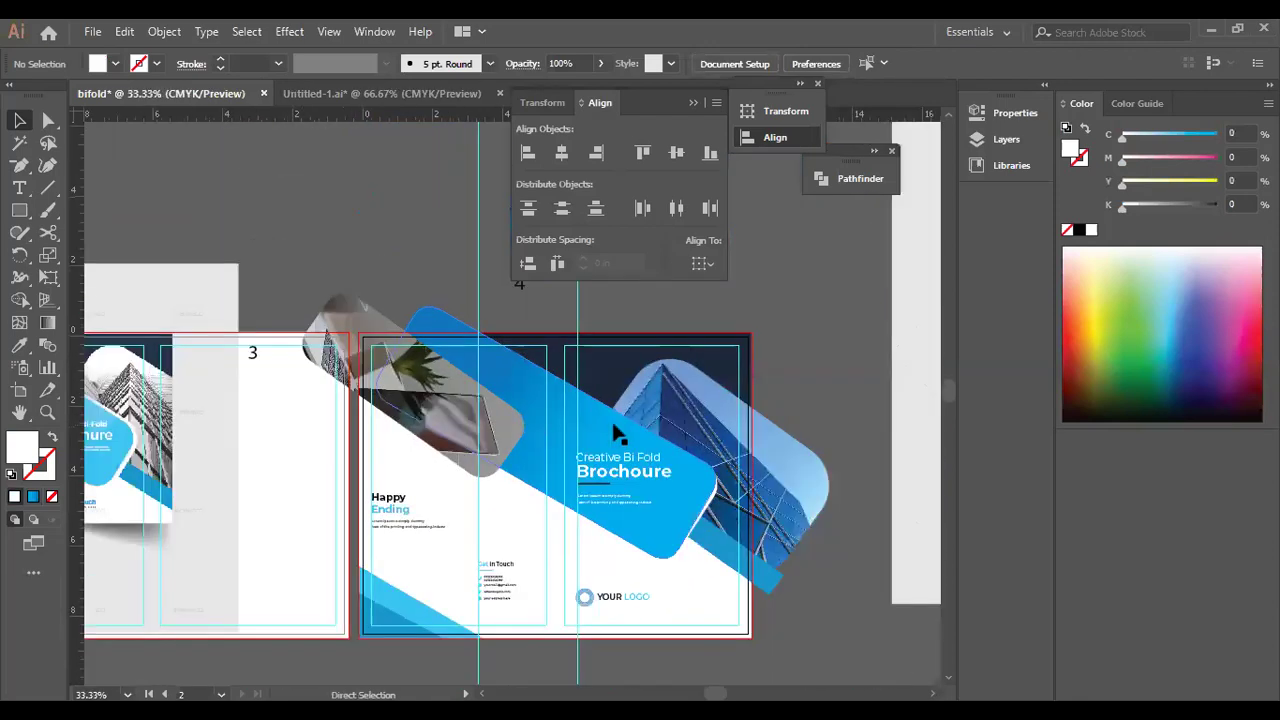
left_click(19, 210)
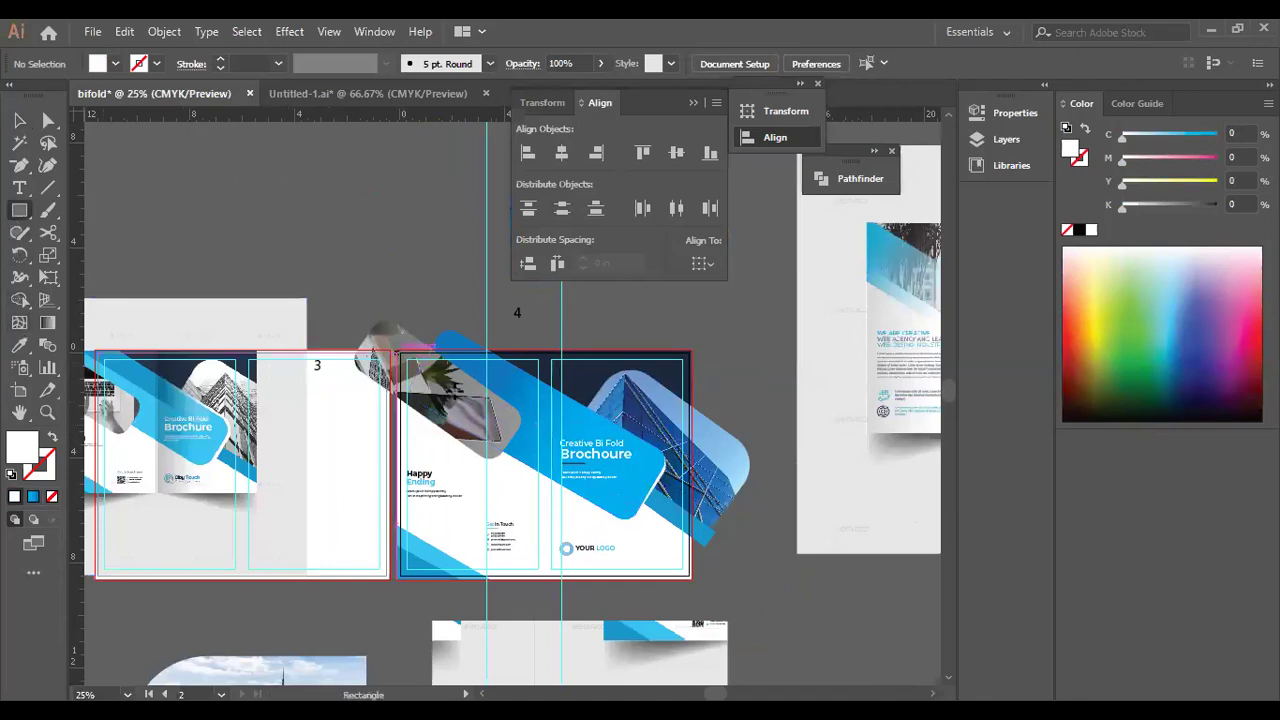
left_click_drag(342, 136, 470, 246)
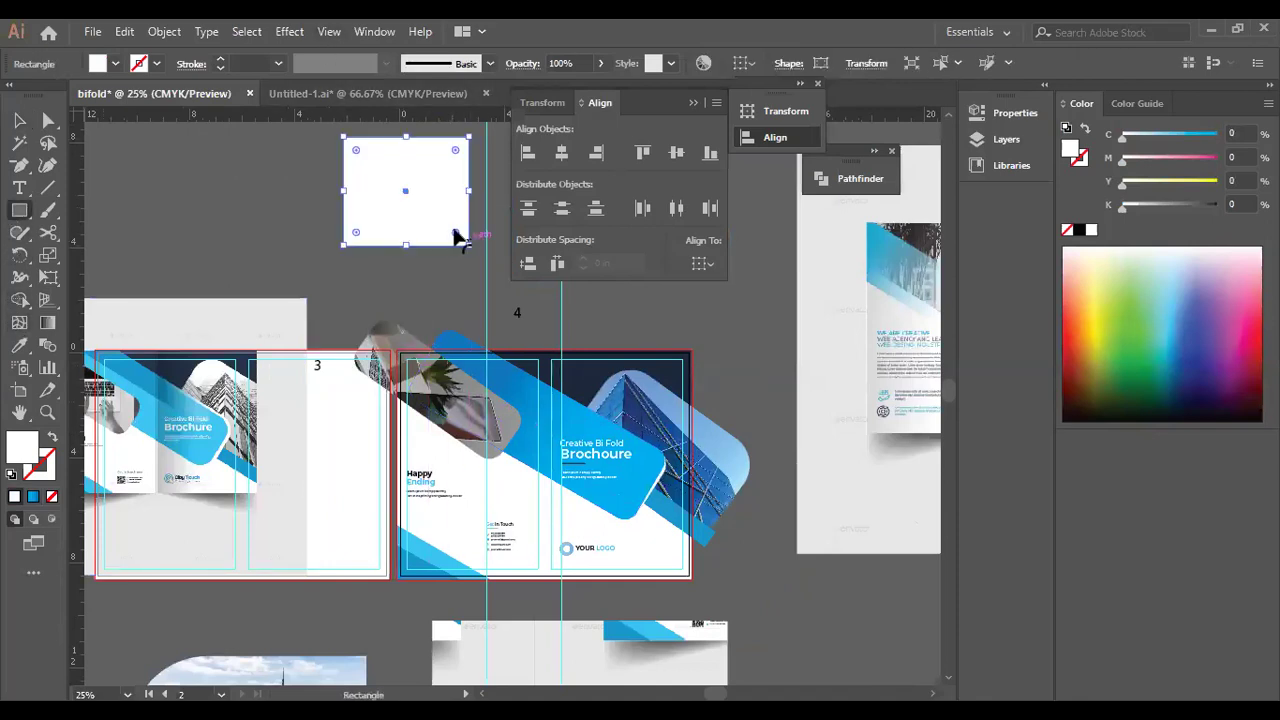
left_click(19, 120)
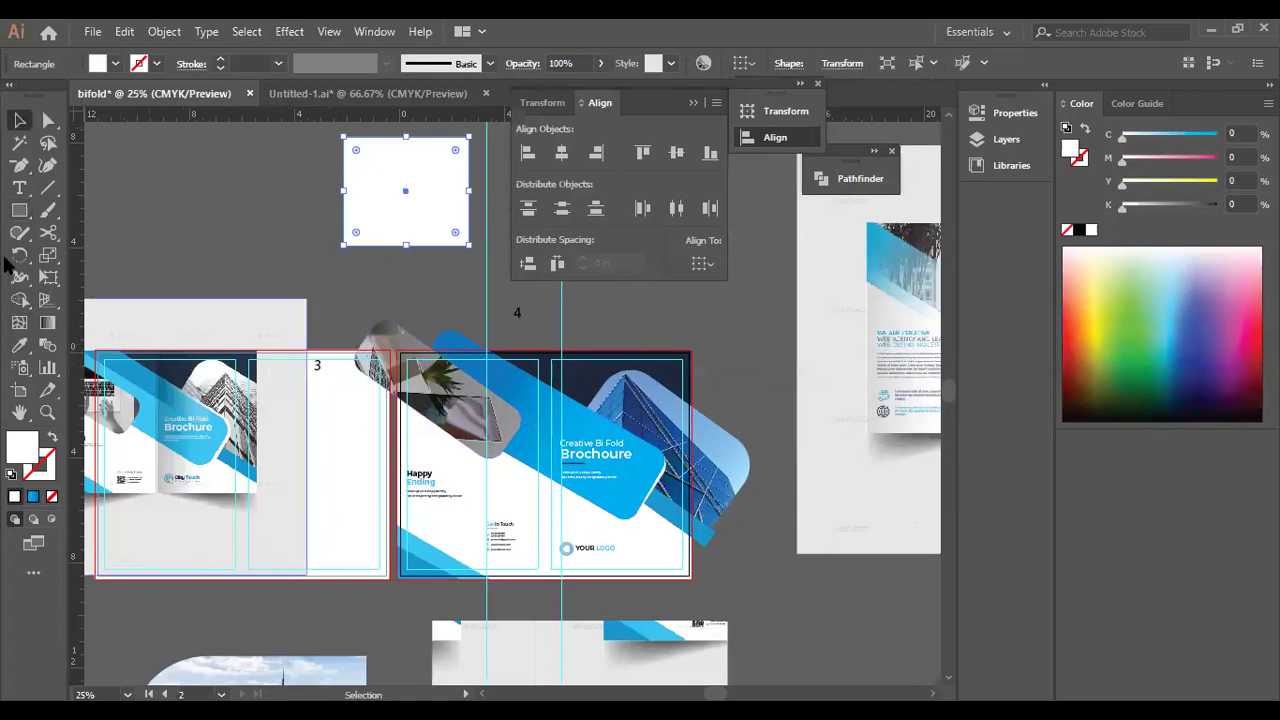
Draw a white rectangle covering the entire cover spread out to its bleed edges.
left_click(19, 210)
left_click_drag(399, 351, 690, 578)
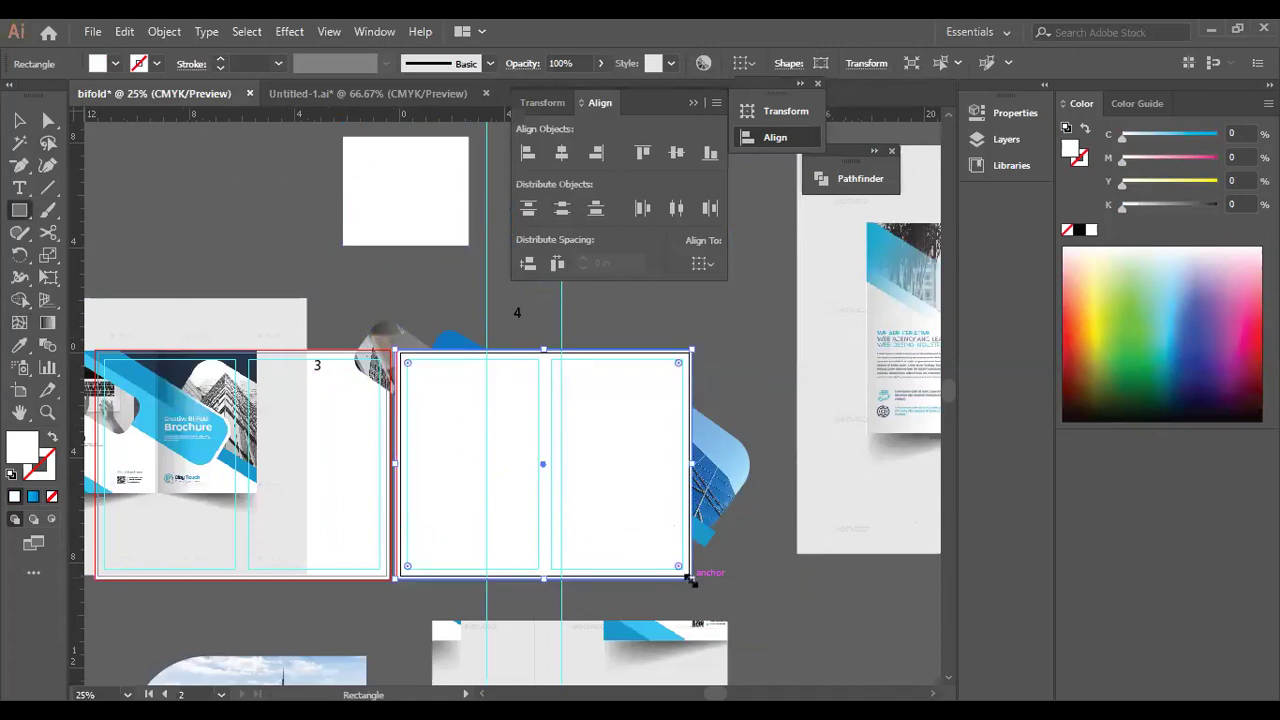
left_click(19, 120)
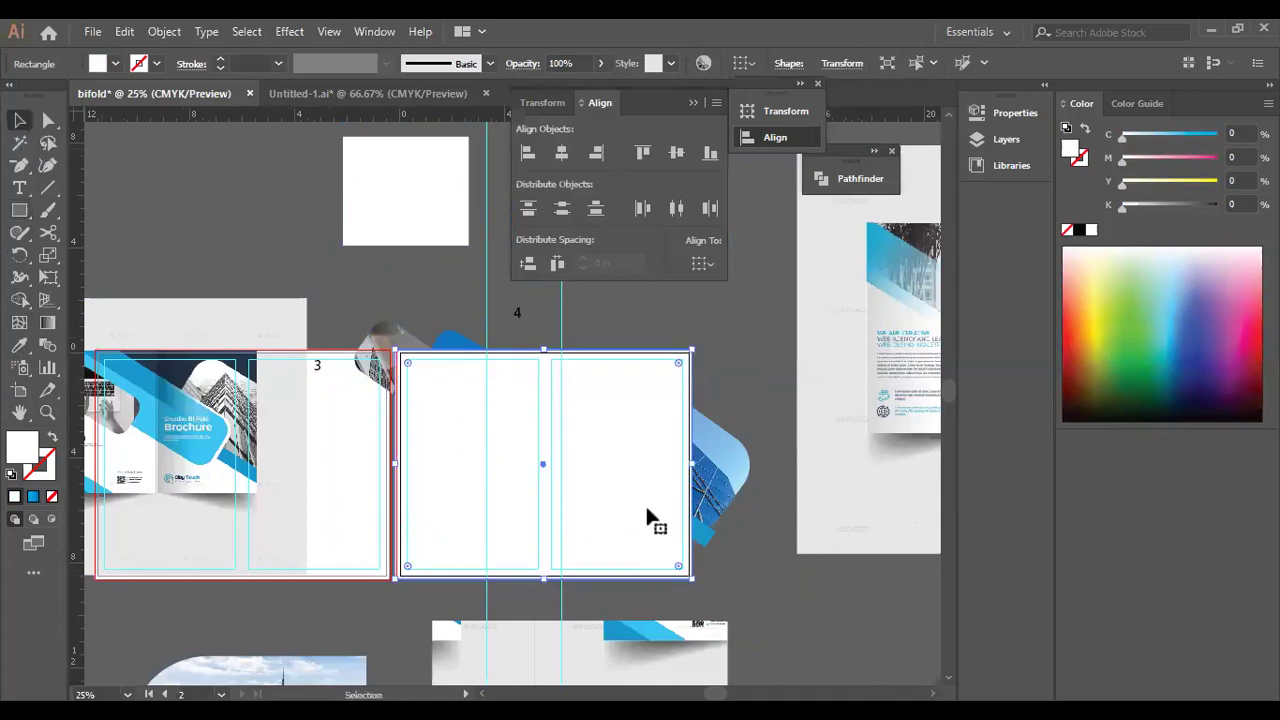
Clip all of the cover spread's artwork to the full-size white rectangle with a clipping mask.
left_click_drag(406, 293, 699, 559)
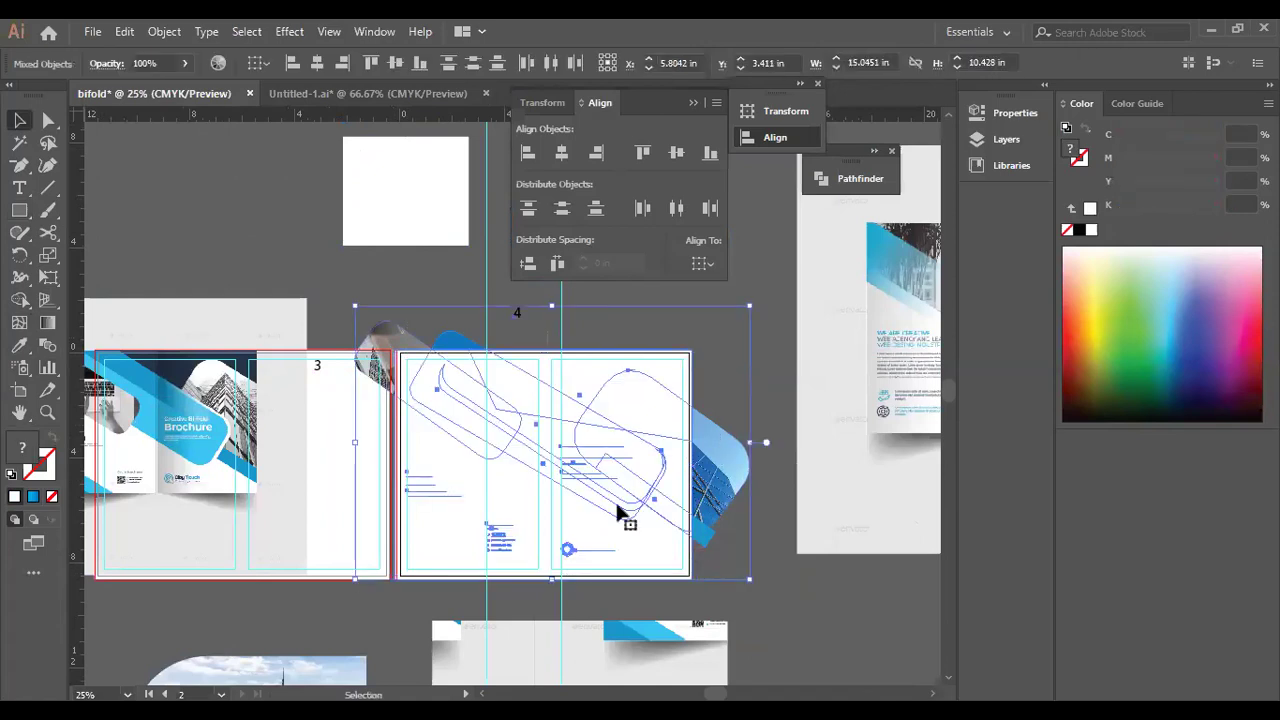
right_click(482, 455)
left_click(521, 308)
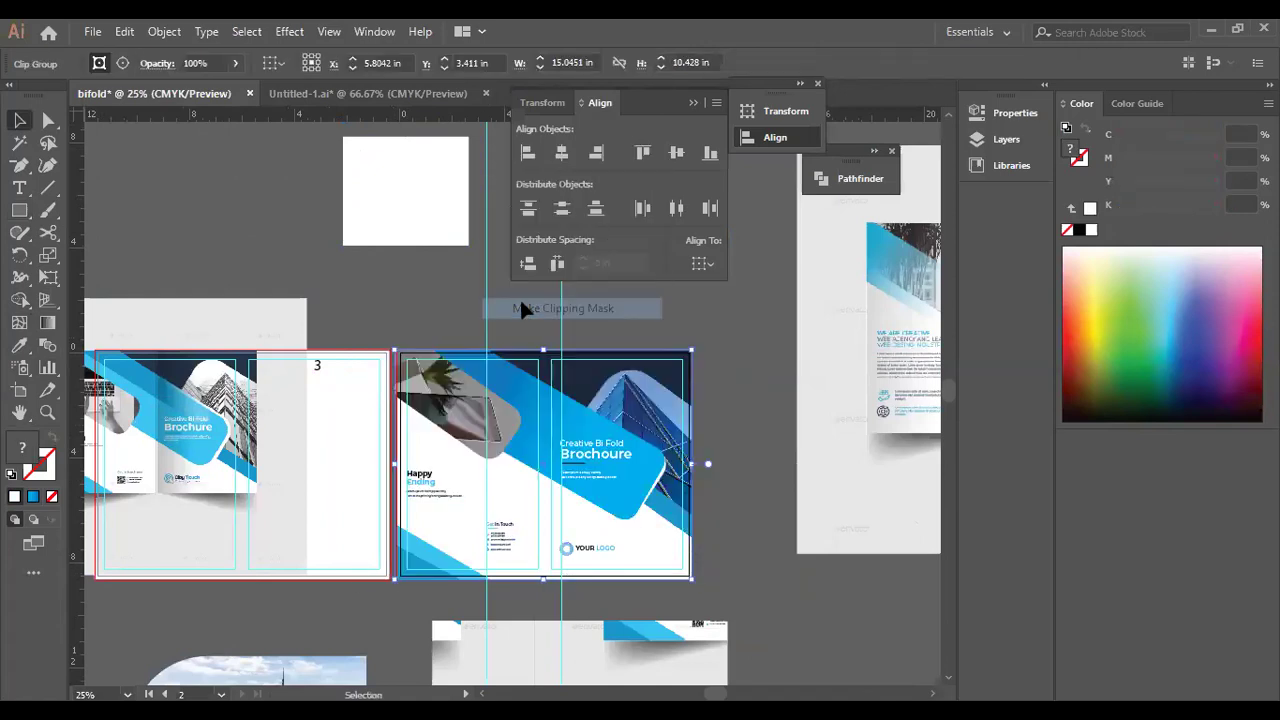
left_click(757, 432)
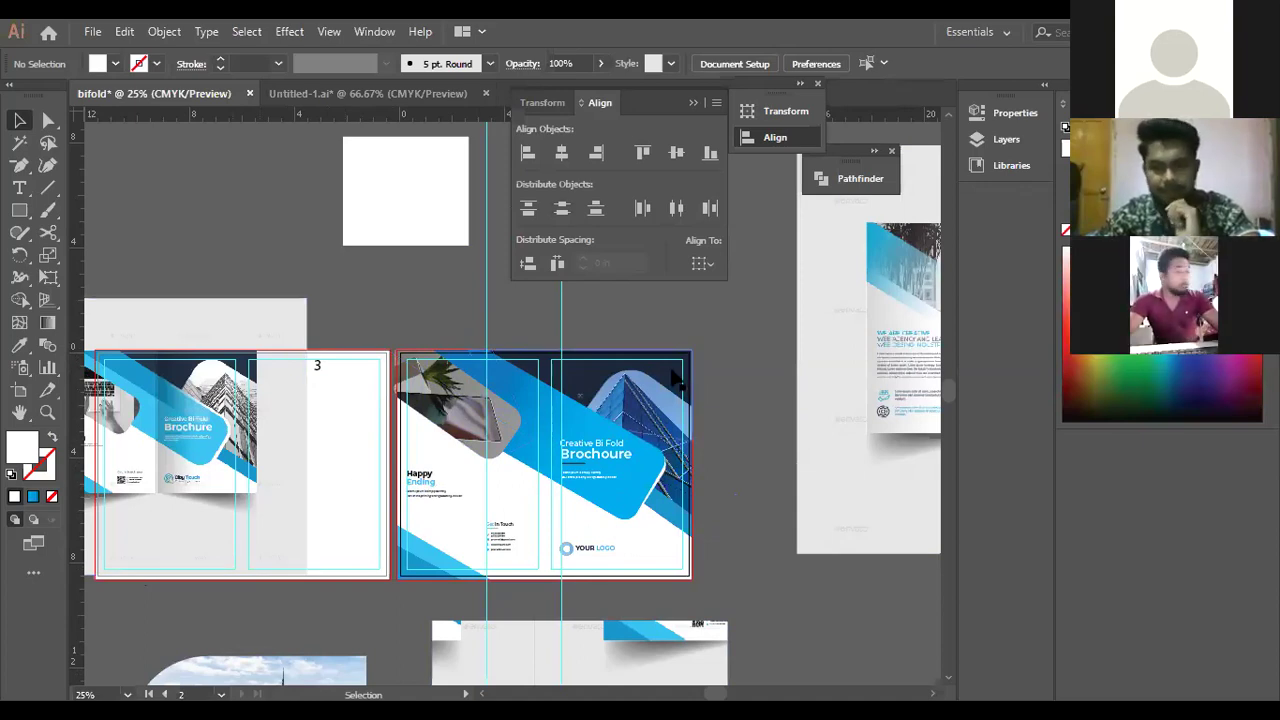
Delete the reference mockup image over pages 2 and 3 and the grey mockup rectangle below the cover spread.
left_click_drag(214, 302, 680, 262)
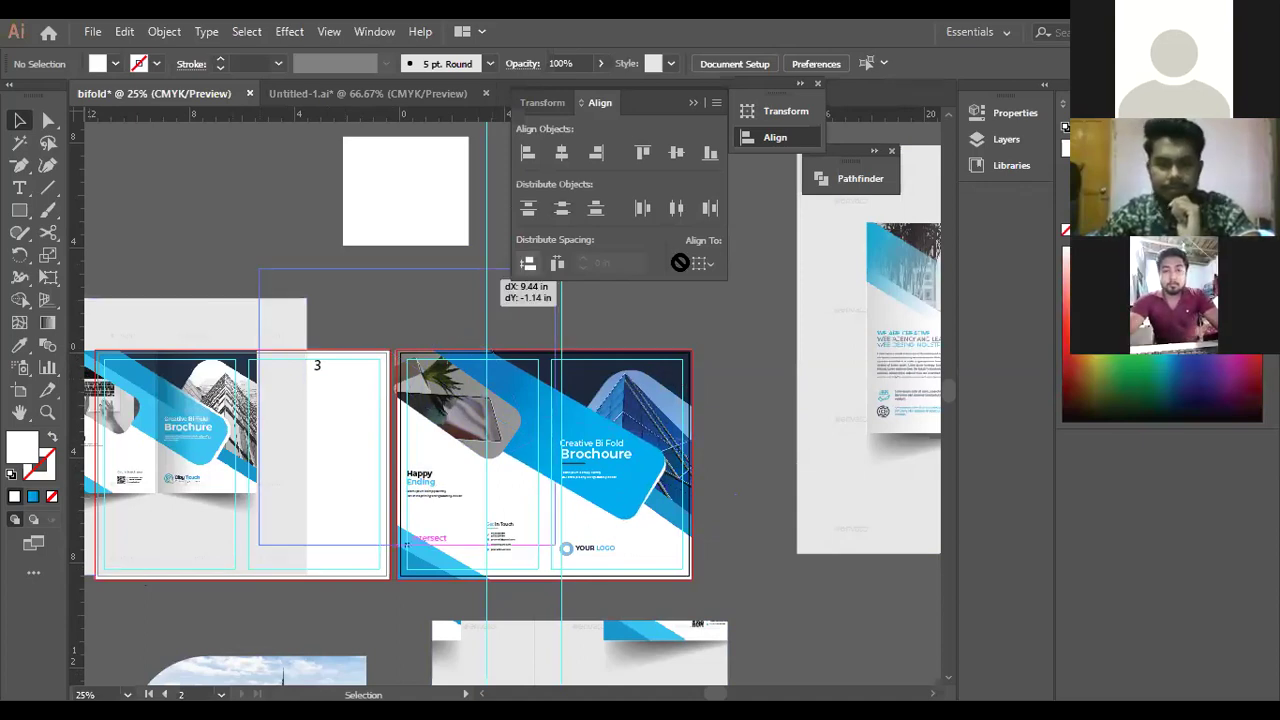
left_click_drag(228, 332, 456, 308)
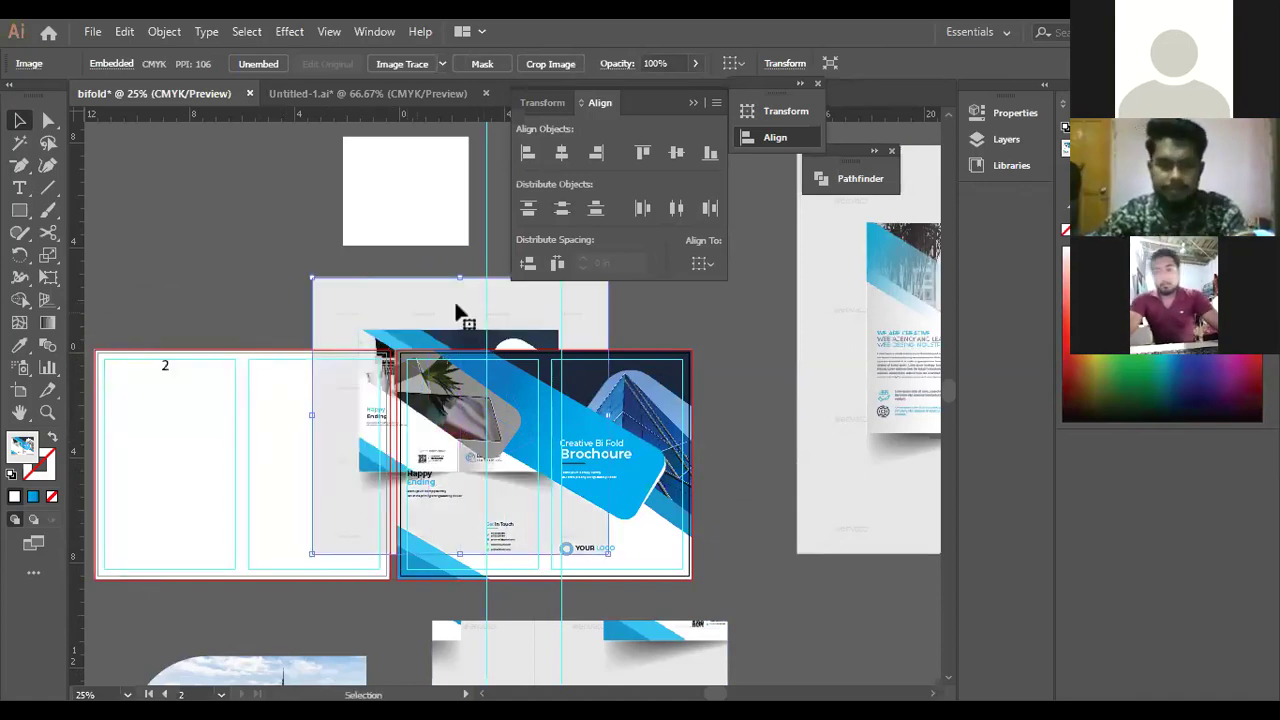
left_click(456, 314)
scroll(319, 286, "down", 4)
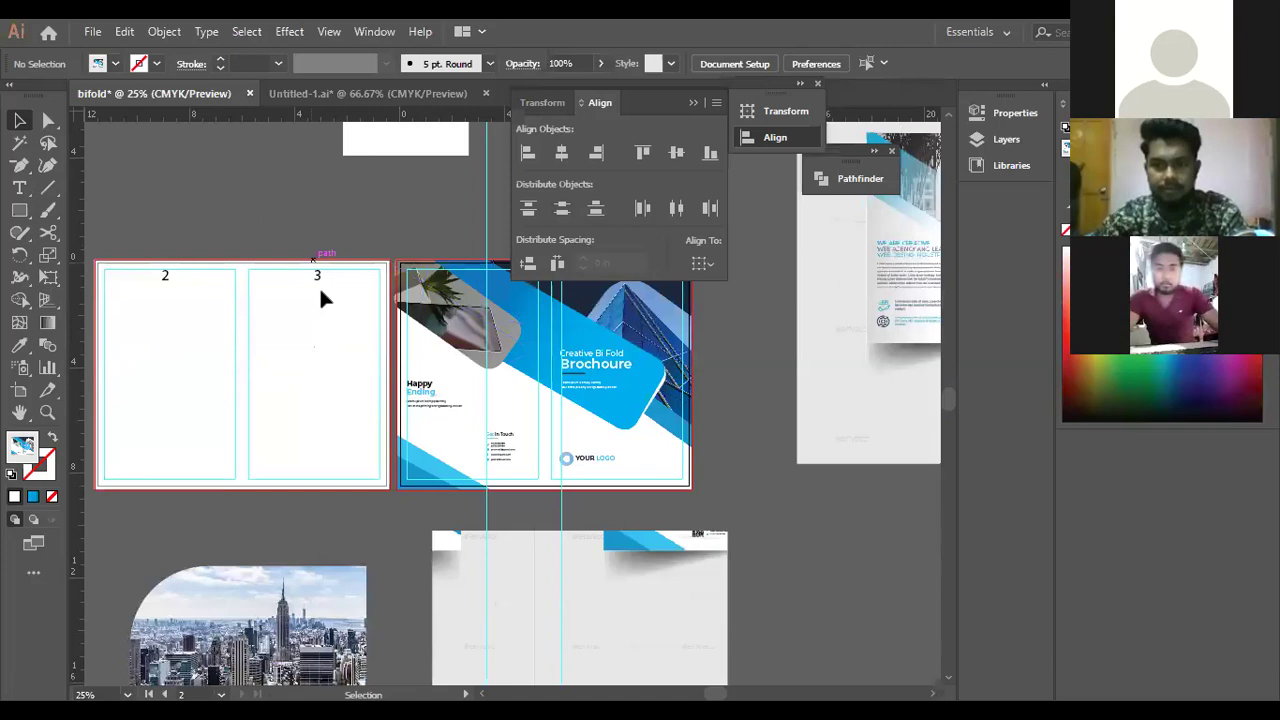
left_click(532, 568)
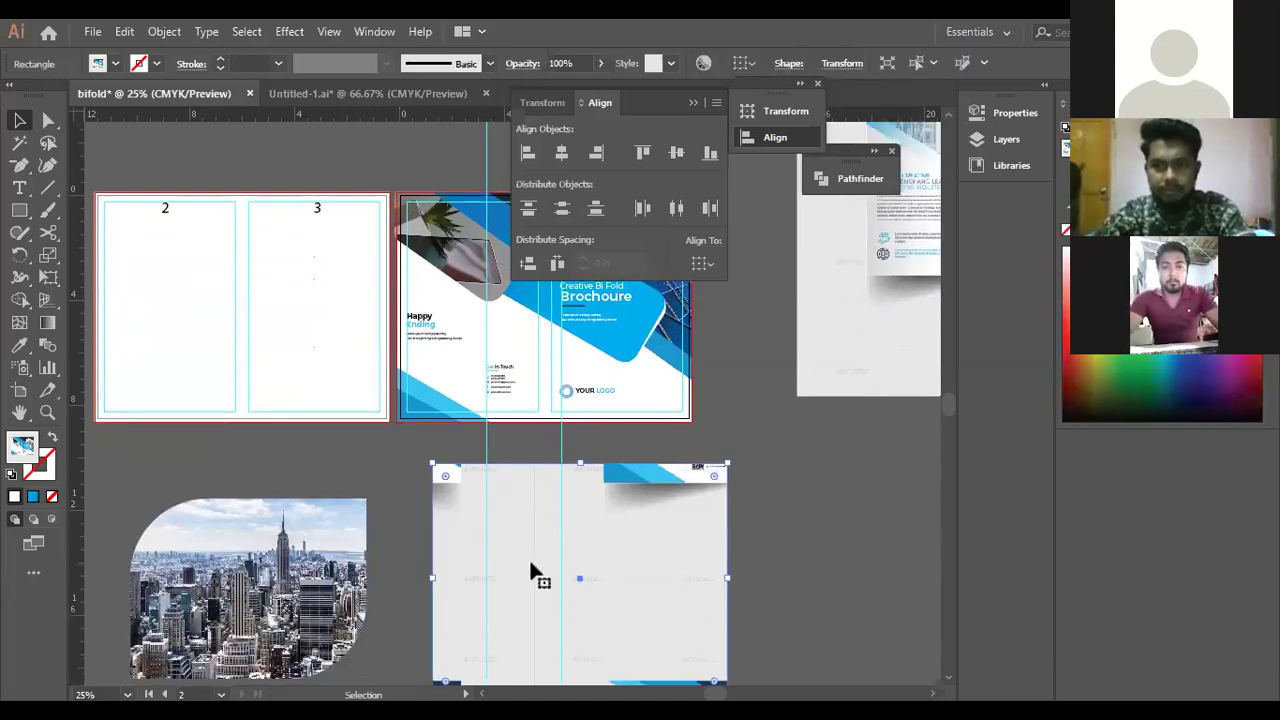
key("Delete")
Move the rounded city photo out of the area below pages 2 and 3 to the right of the cover spread.
left_click(143, 597)
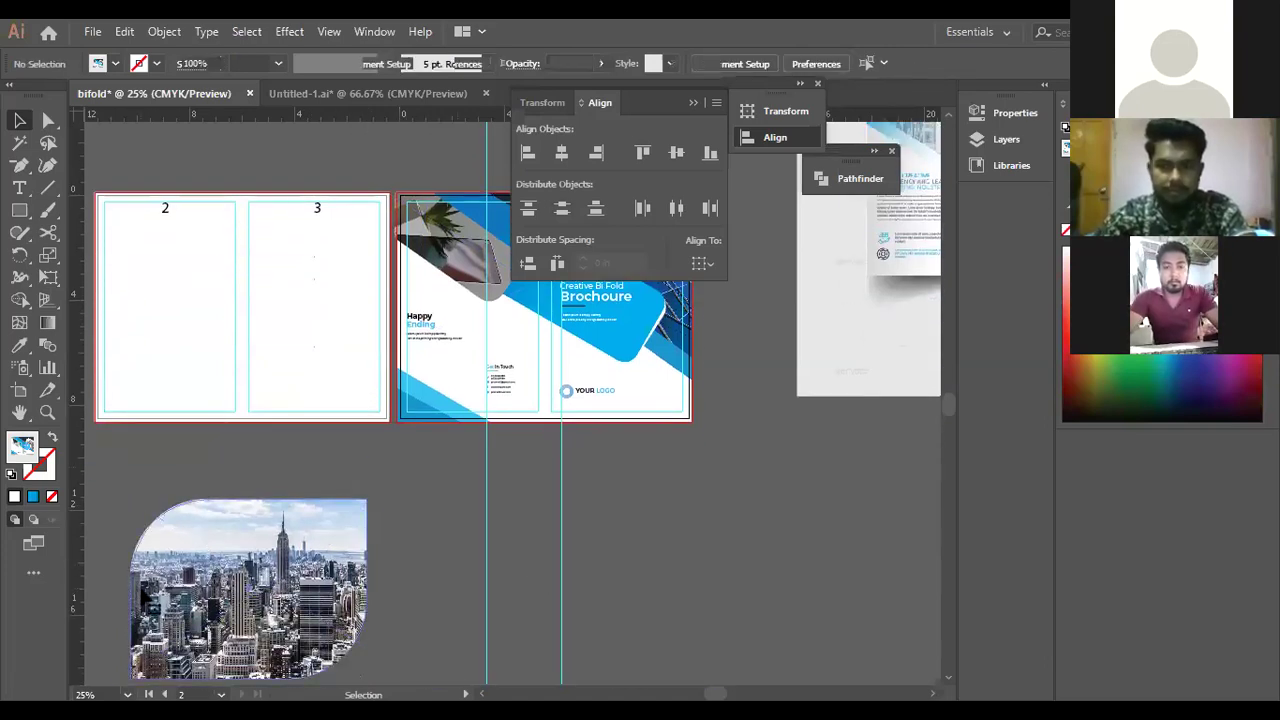
left_click_drag(243, 558, 665, 539)
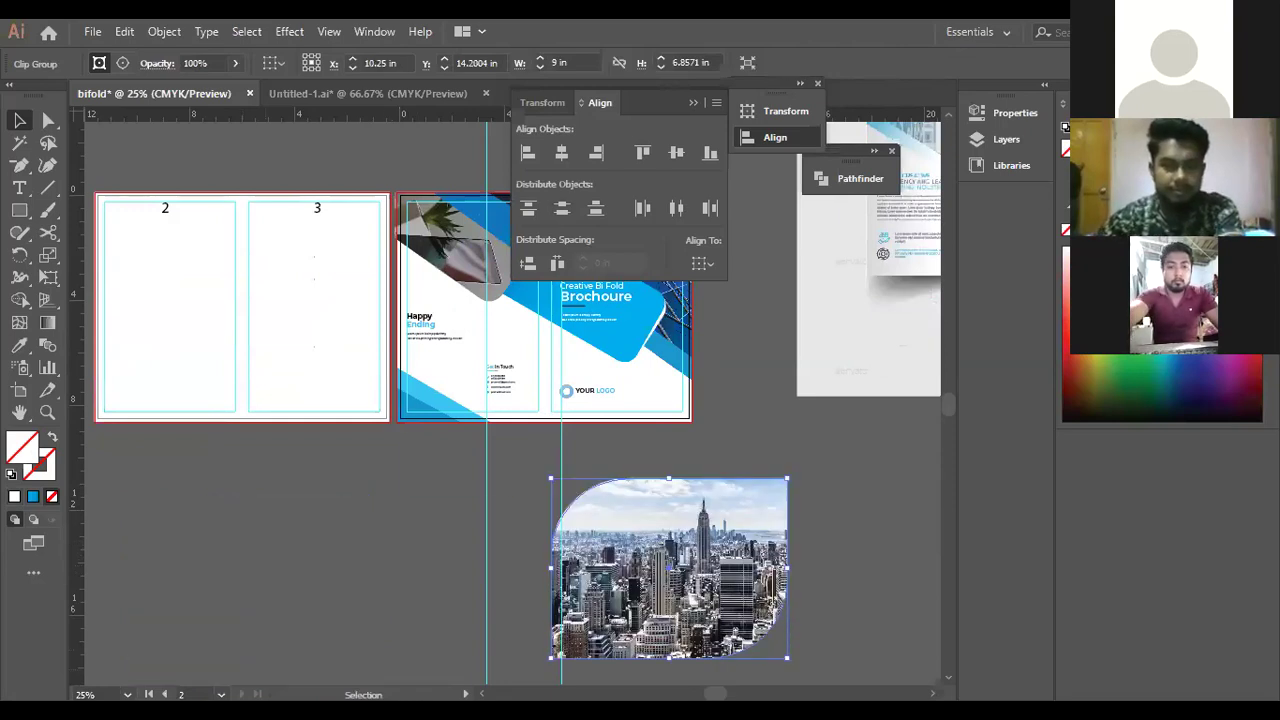
left_click_drag(665, 539, 841, 533)
Draw a large five-pointed star with the Star tool below pages 2 and 3.
left_click(20, 210)
left_click(24, 214)
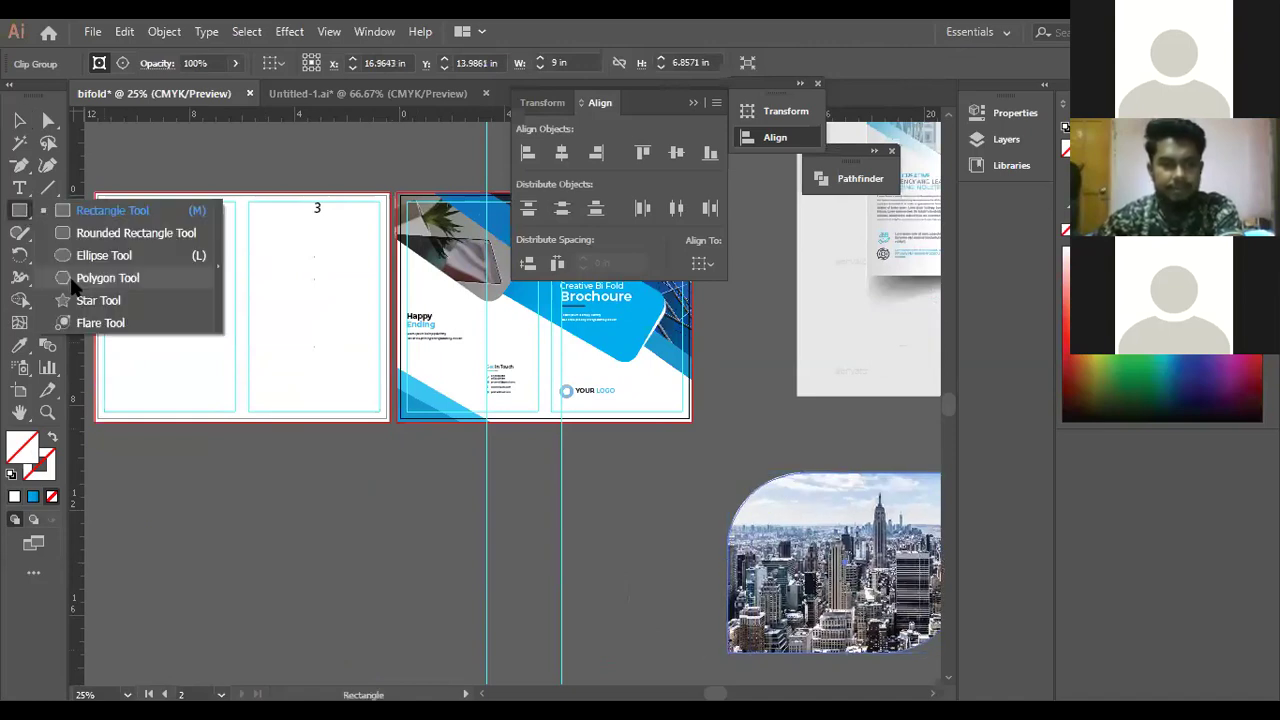
left_click(72, 302)
left_click_drag(250, 500, 372, 610)
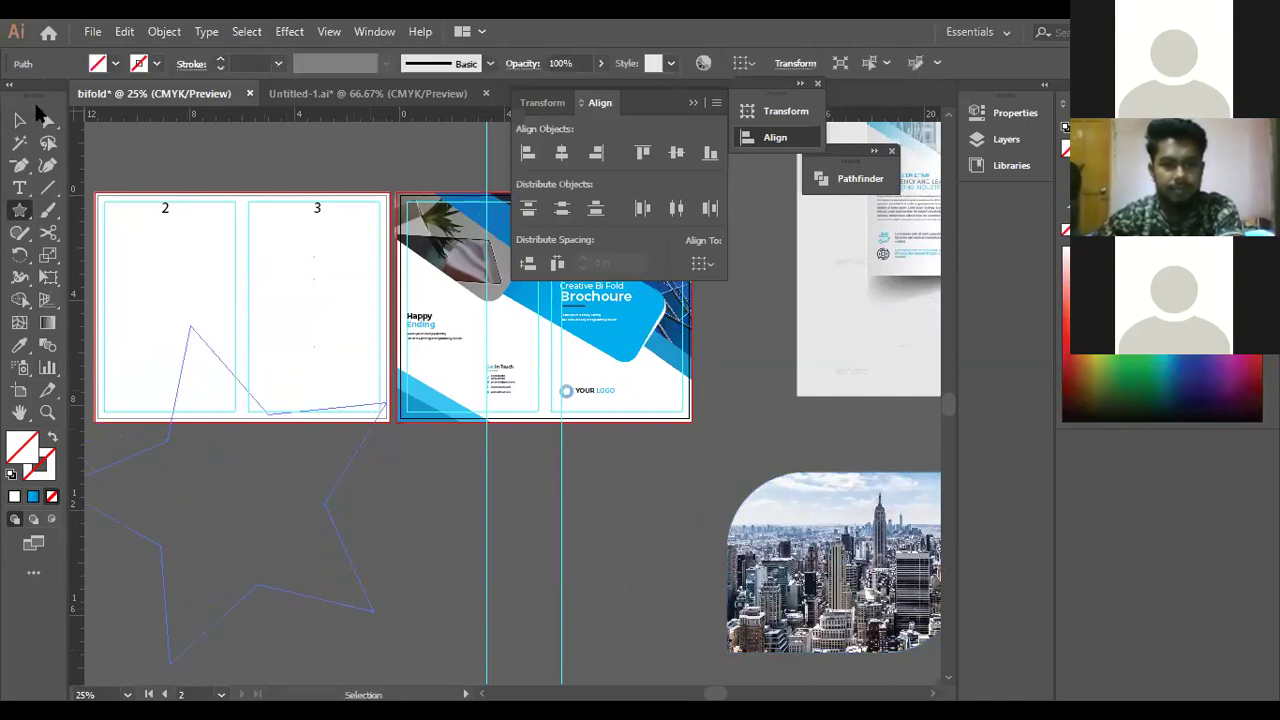
Fill the star with red and move it below the cover spread, beside the city photo.
left_click(19, 120)
left_click(115, 63)
left_click(51, 95)
left_click(65, 95)
left_click_drag(281, 492, 474, 547)
Release the clipping mask of the rounded city photo.
right_click(793, 583)
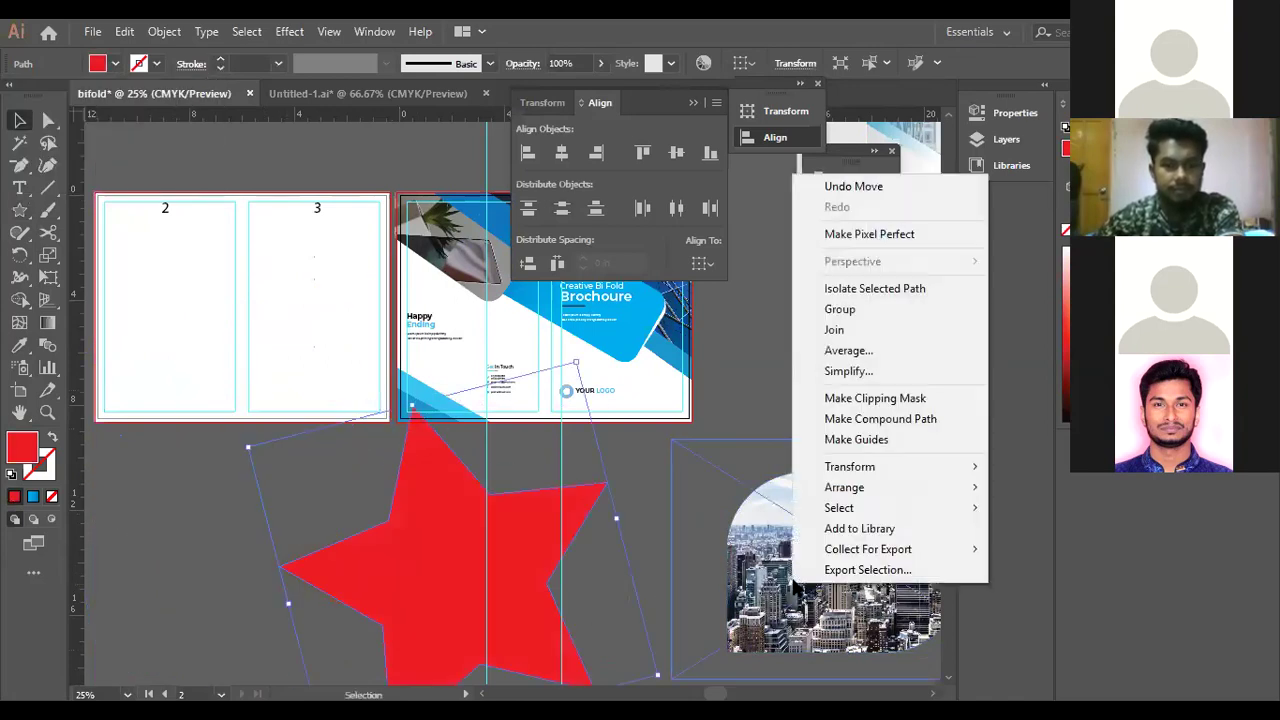
left_click(868, 398)
right_click(827, 496)
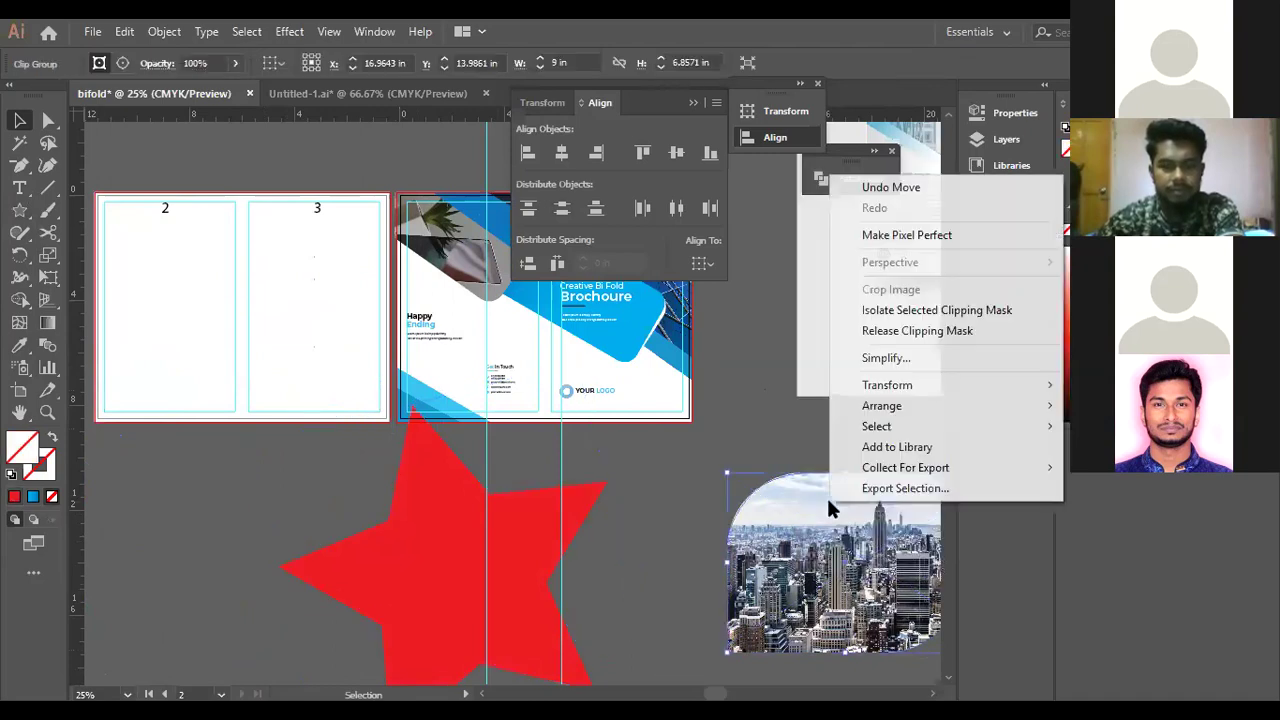
left_click(903, 330)
left_click(775, 390)
Move the full city photo behind the red star and take the old empty mask shape out of the way.
left_click_drag(803, 466, 388, 490)
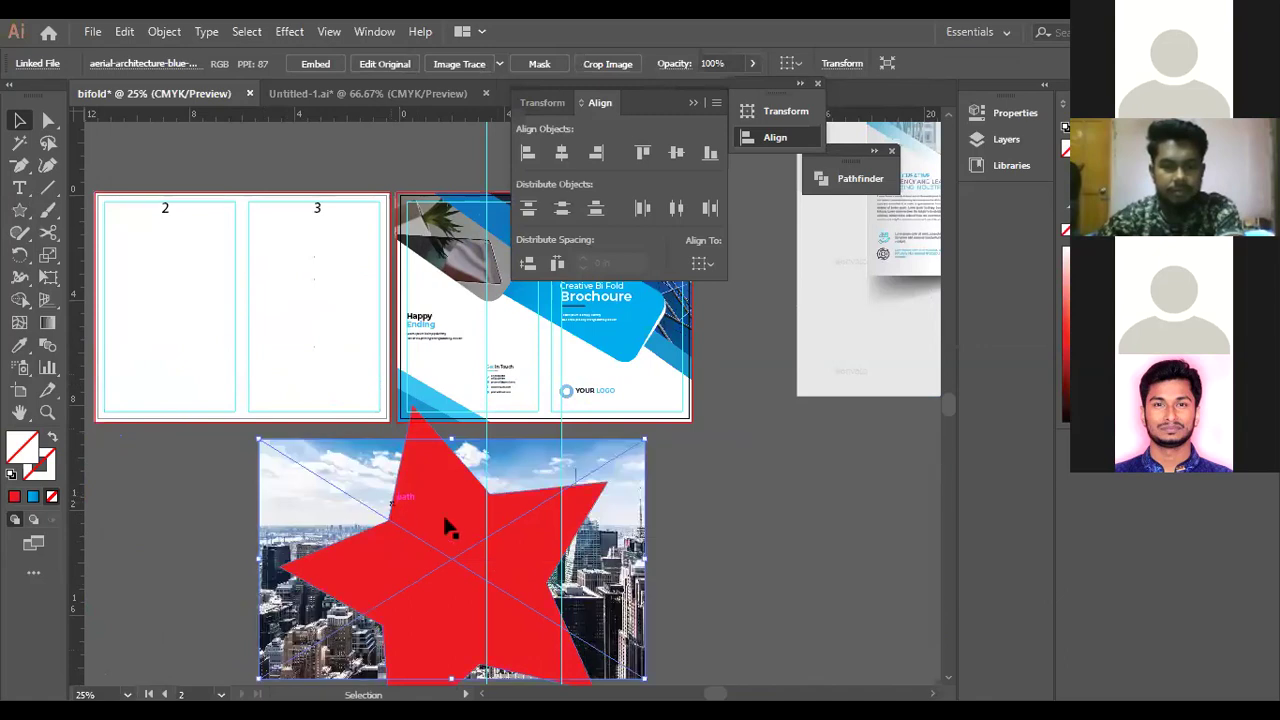
left_click(801, 514)
left_click_drag(801, 514, 888, 629)
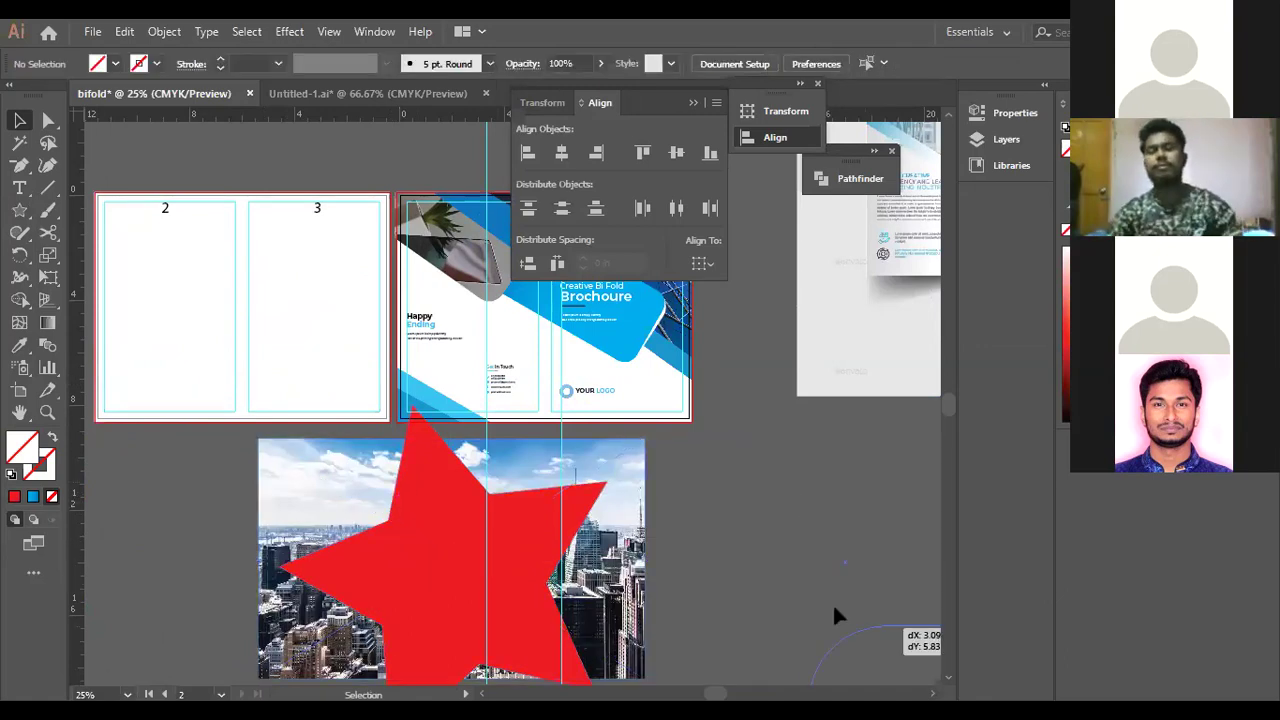
left_click(821, 603)
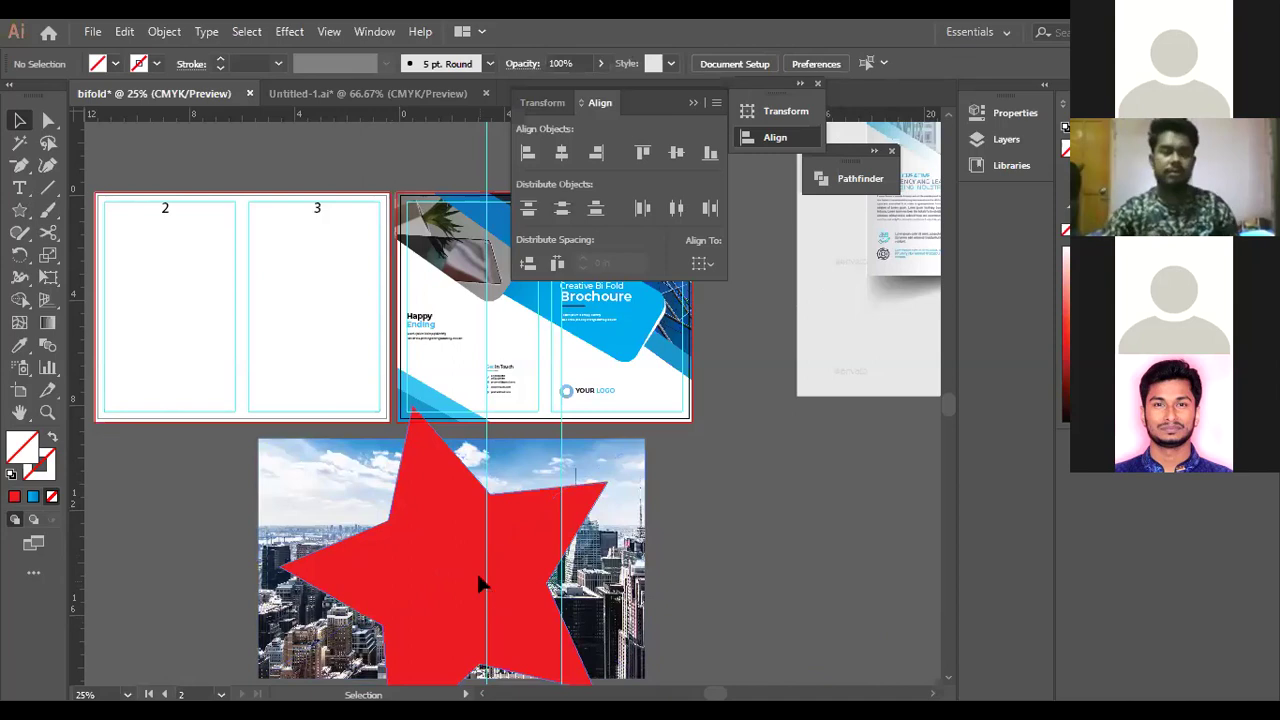
Scale the red star down so it fits inside the city photo.
left_click(482, 591)
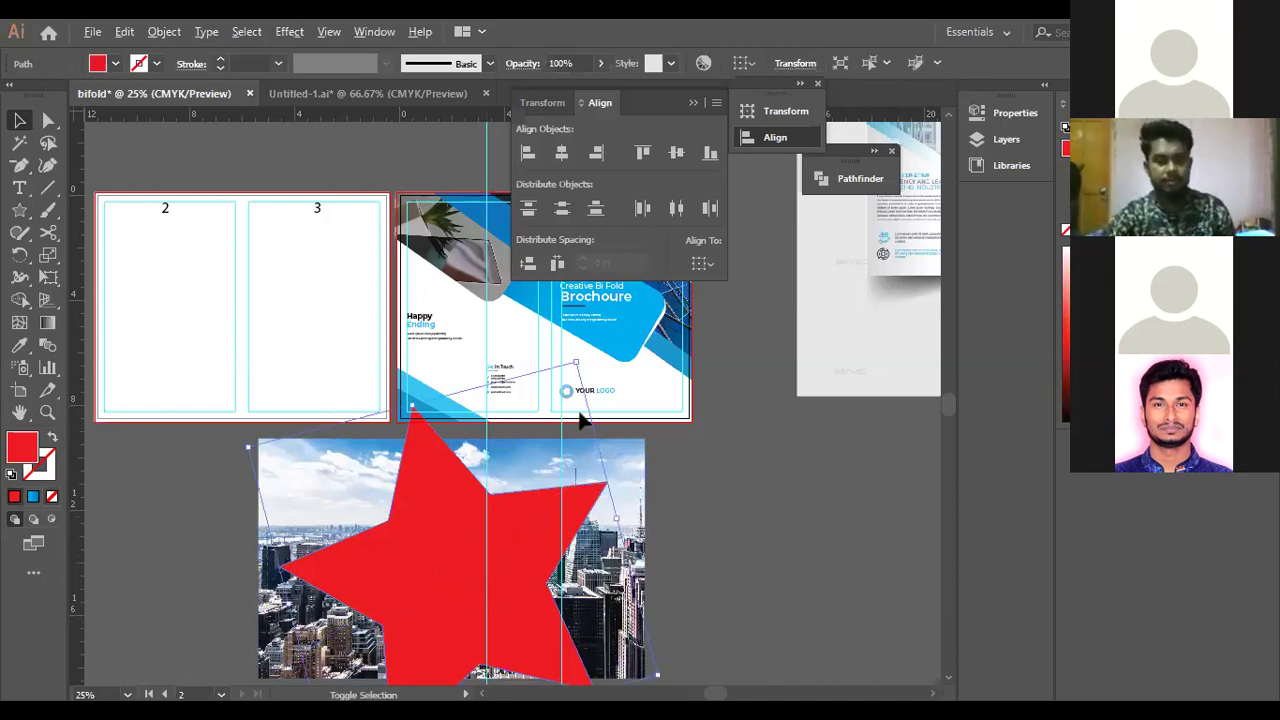
left_click_drag(580, 420, 527, 446)
Clip the city photo to the red star and move the clipped star to the right of the guides.
left_click_drag(177, 522, 574, 606)
right_click(437, 568)
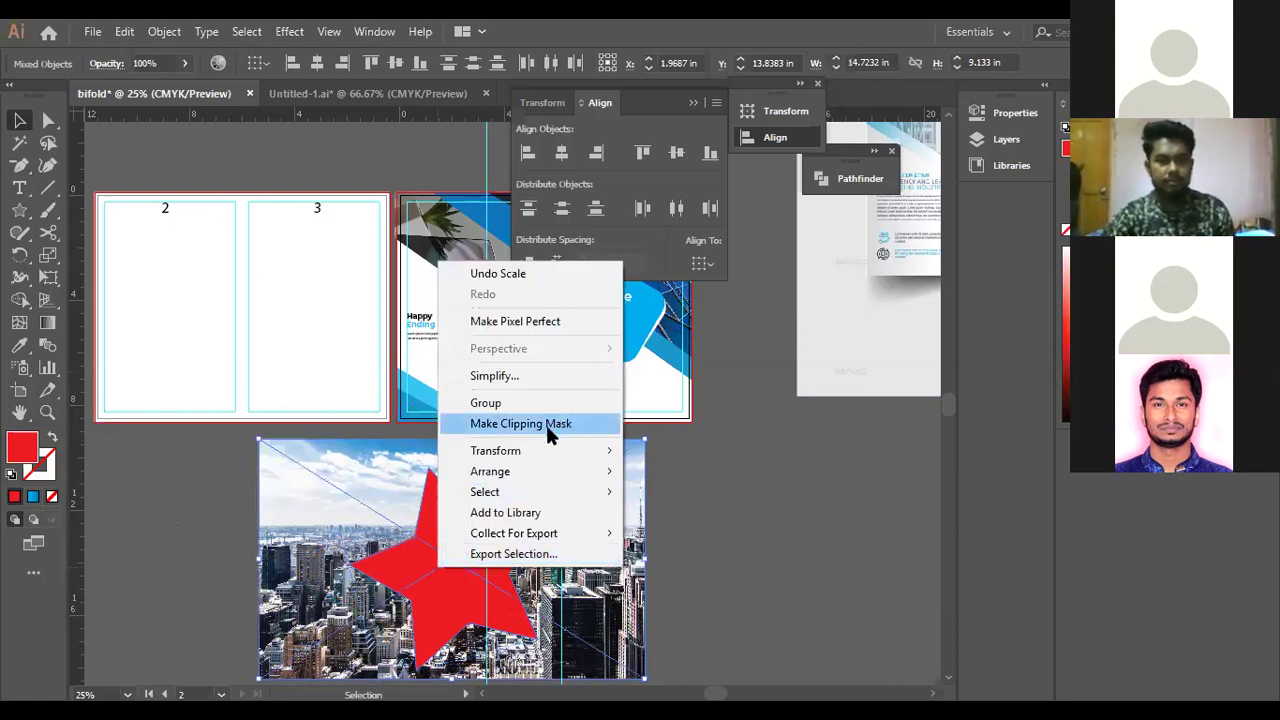
left_click(545, 422)
left_click(668, 560)
left_click_drag(472, 585, 846, 554)
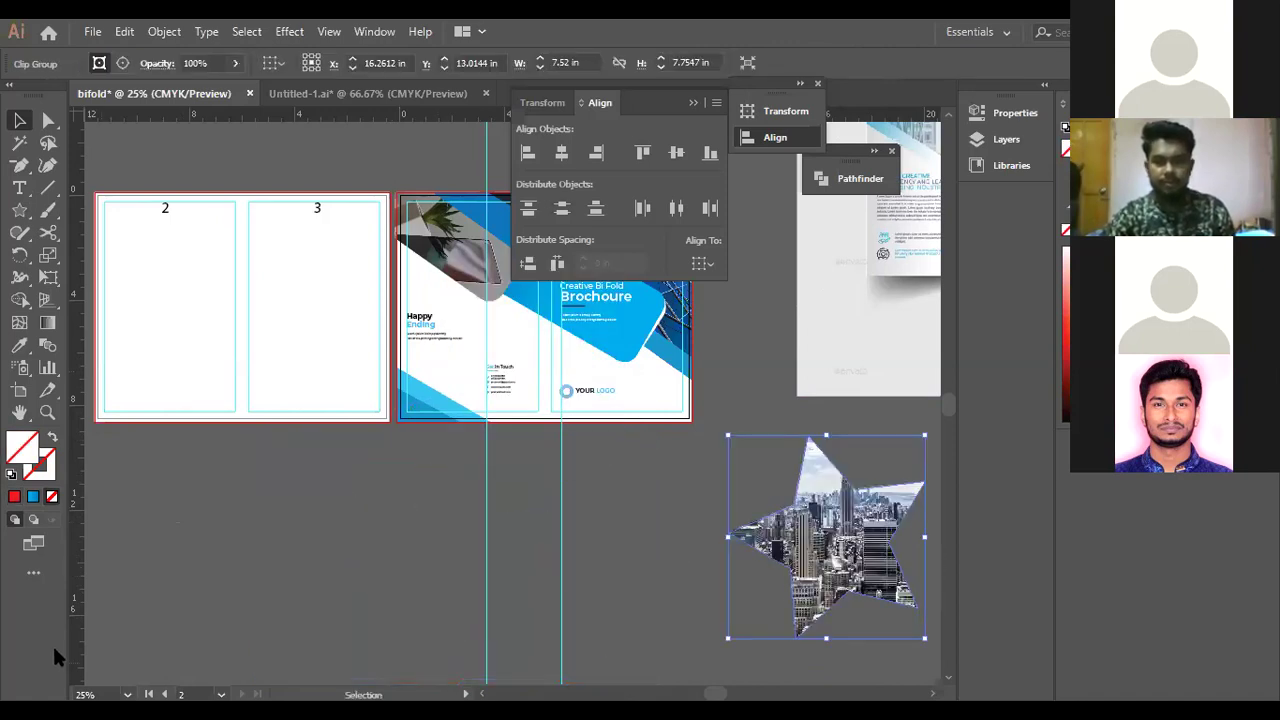
Undo the star clipping and its move, and place the red star beside the city photo.
key("ctrl+z")
key("ctrl+z")
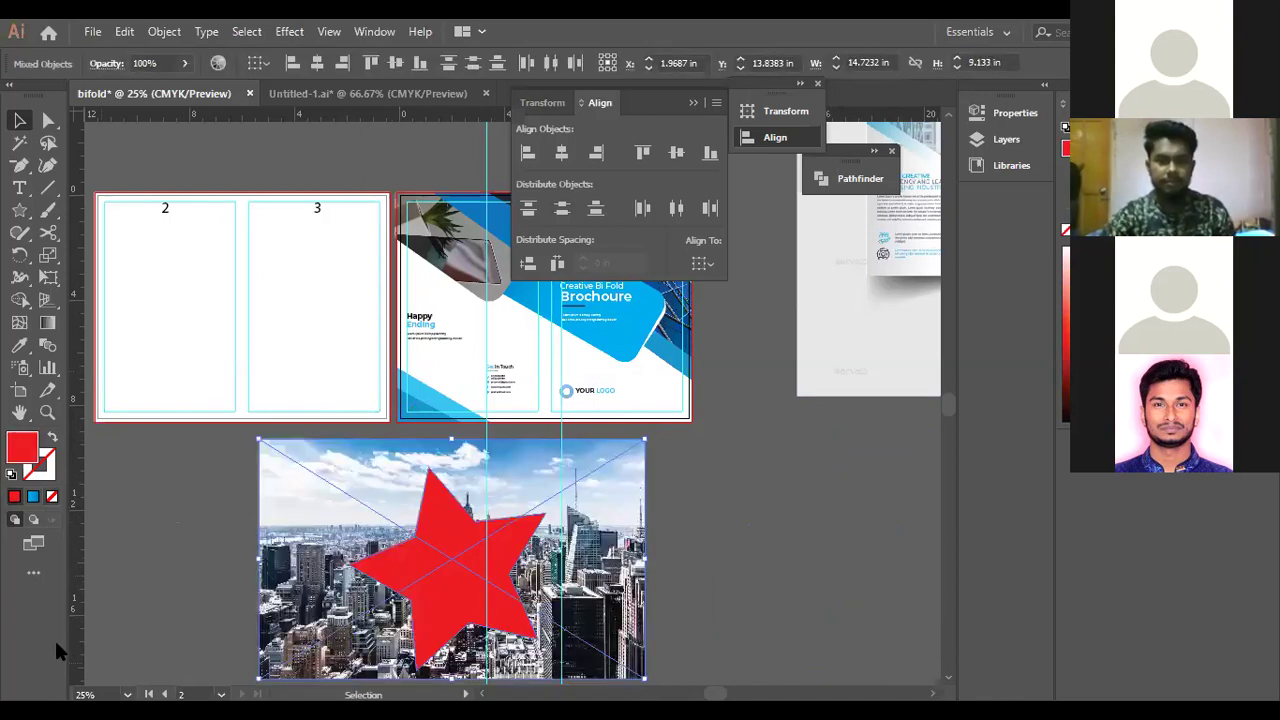
mouse_move(413, 590)
left_mouse_down()
mouse_move(684, 572)
mouse_move(770, 549)
mouse_move(407, 578)
left_mouse_up()
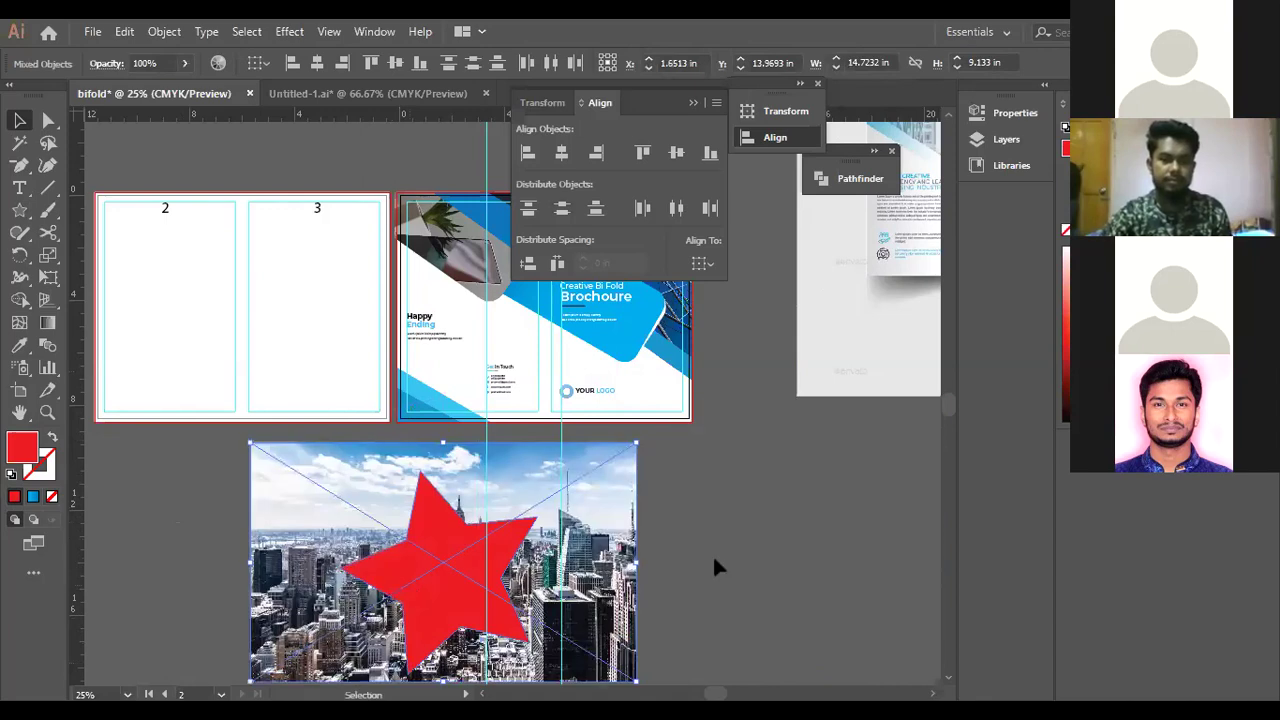
left_click(712, 552)
left_click_drag(500, 580, 838, 585)
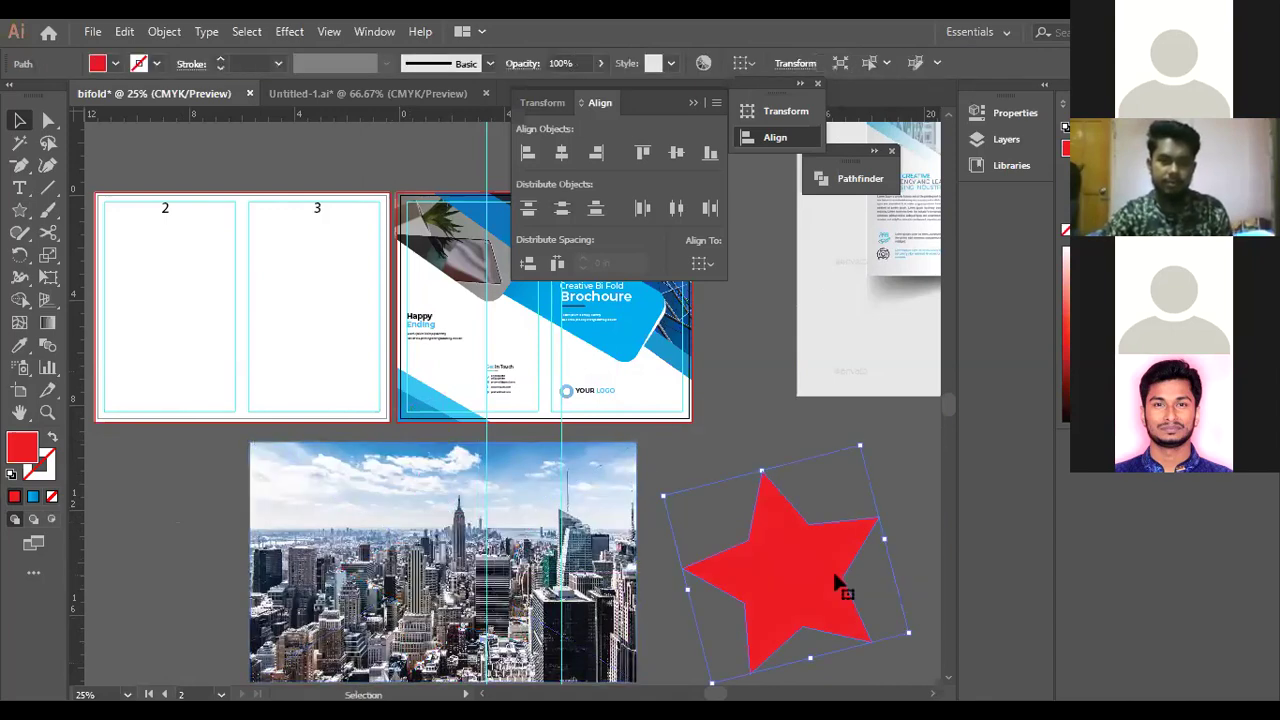
Delete the red star, move the city photo to the right of the guides and scale it down proportionally.
key("Delete")
left_click_drag(561, 588, 866, 576)
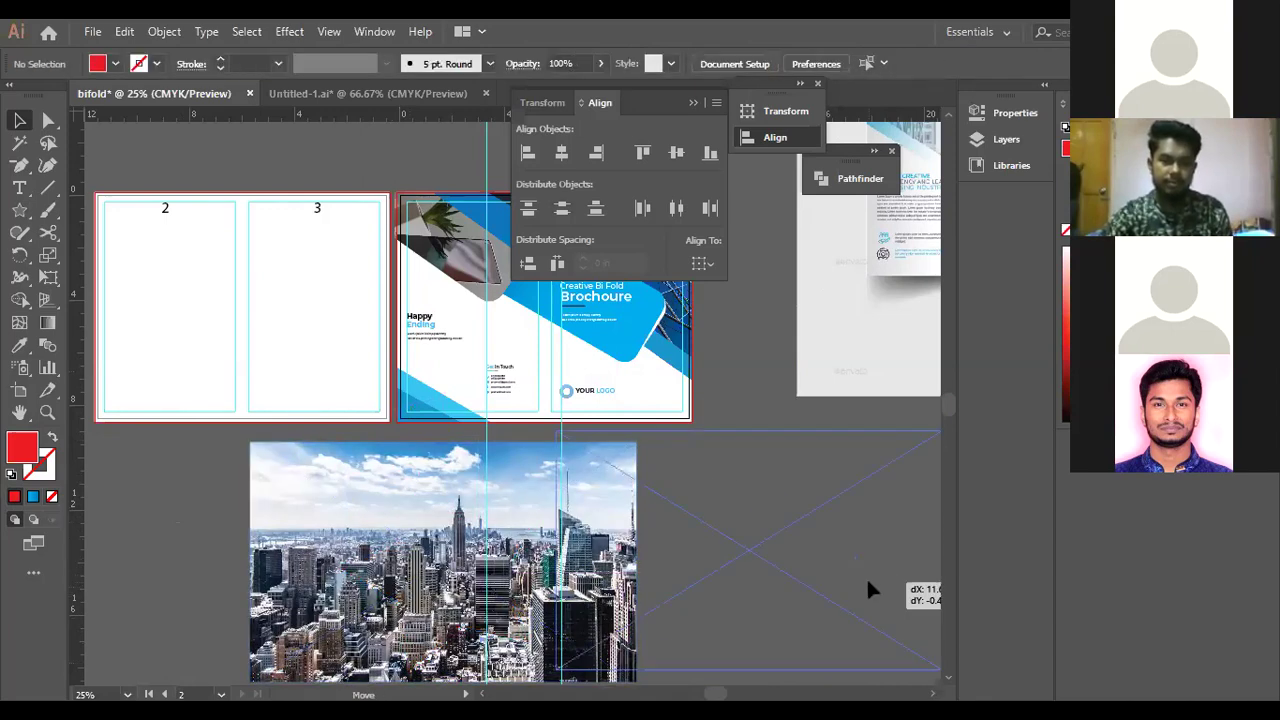
left_click_drag(679, 577, 679, 577)
left_click_drag(557, 432, 616, 468)
Draw a red rectangle about 6.6 in wide and 9 in high over the city photo's middle, extending past its upper and lower edges.
left_click_drag(19, 210, 58, 229)
left_click_drag(665, 498, 838, 600)
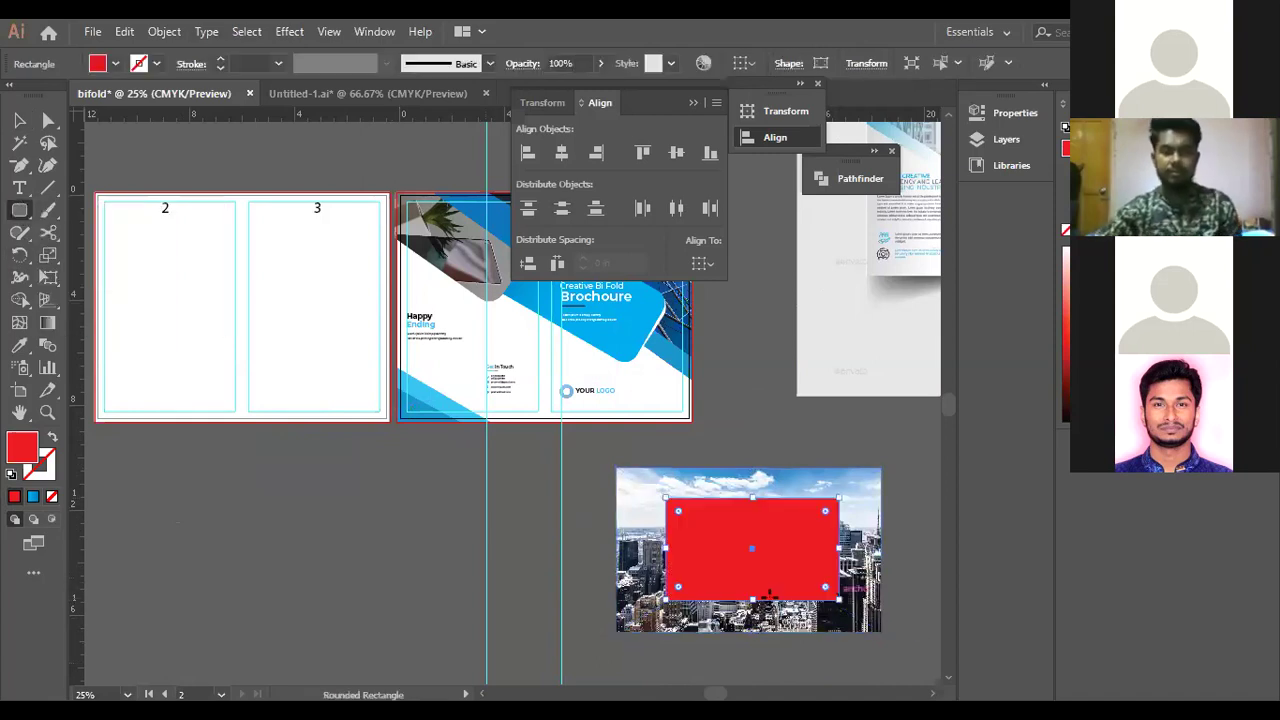
left_click_drag(752, 497, 766, 402)
mouse_move(752, 598)
left_mouse_down()
mouse_move(770, 602)
mouse_move(758, 605)
left_mouse_up()
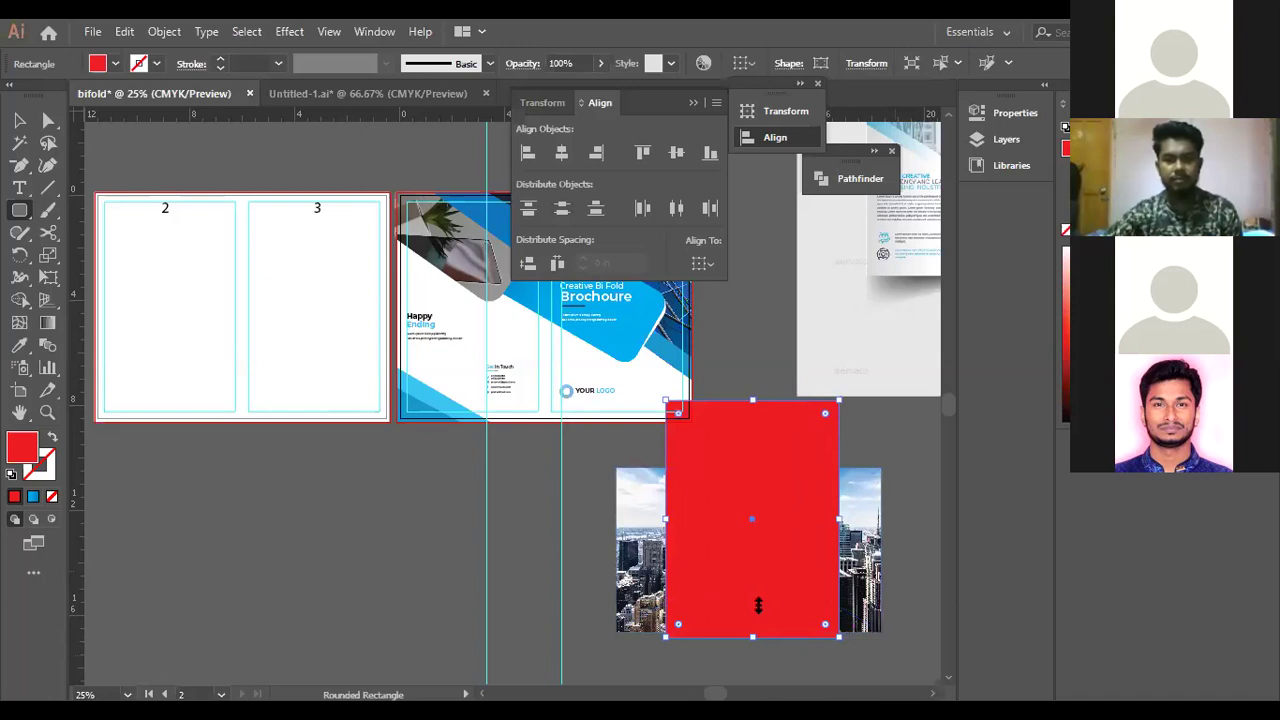
Clip the city photo to the tall red rectangle and shrink the clip group's height to about 5.86 in from its upper edge.
left_click(755, 416)
left_click(710, 421)
key("v")
left_click_drag(552, 558, 765, 597)
right_click(755, 591)
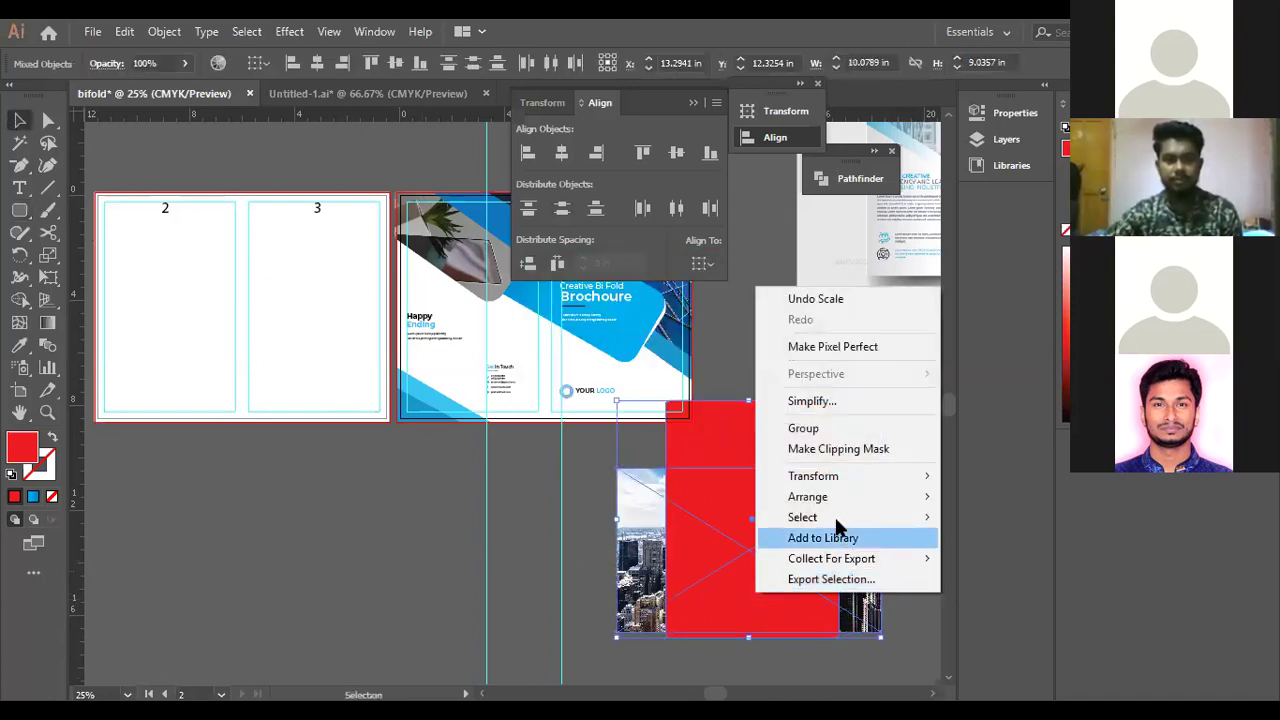
left_click(840, 449)
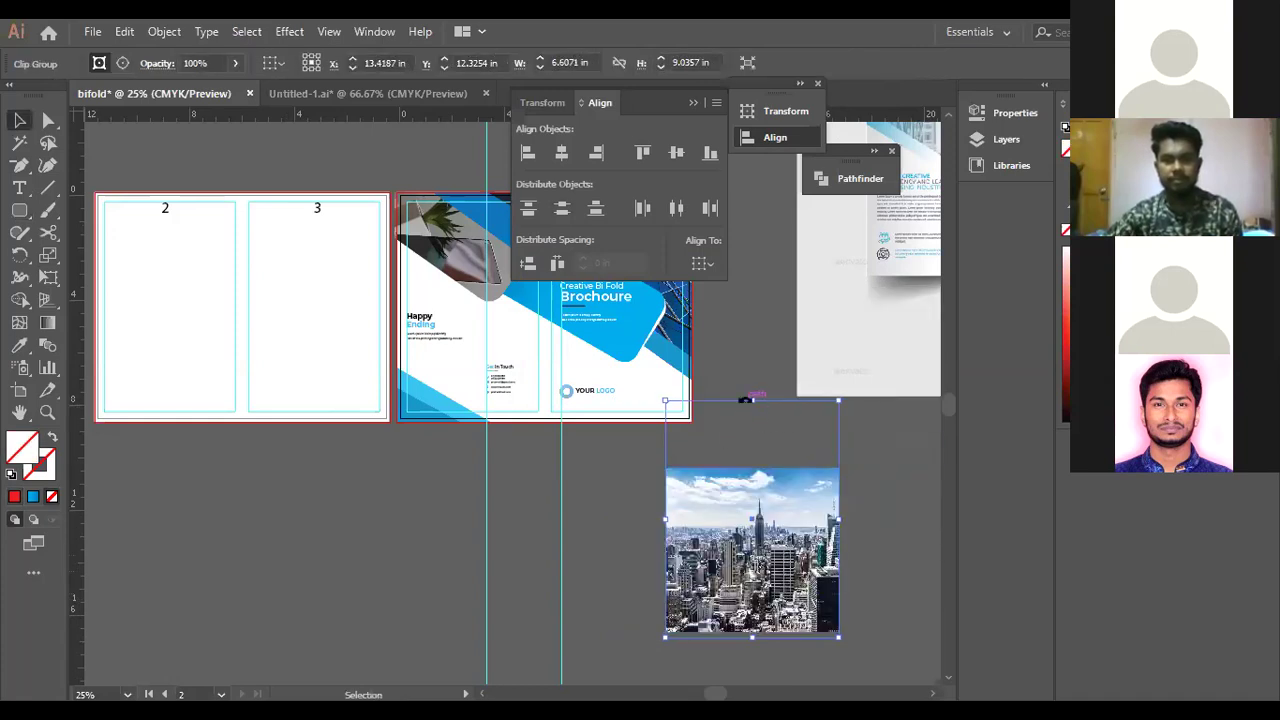
left_click_drag(752, 401, 752, 484)
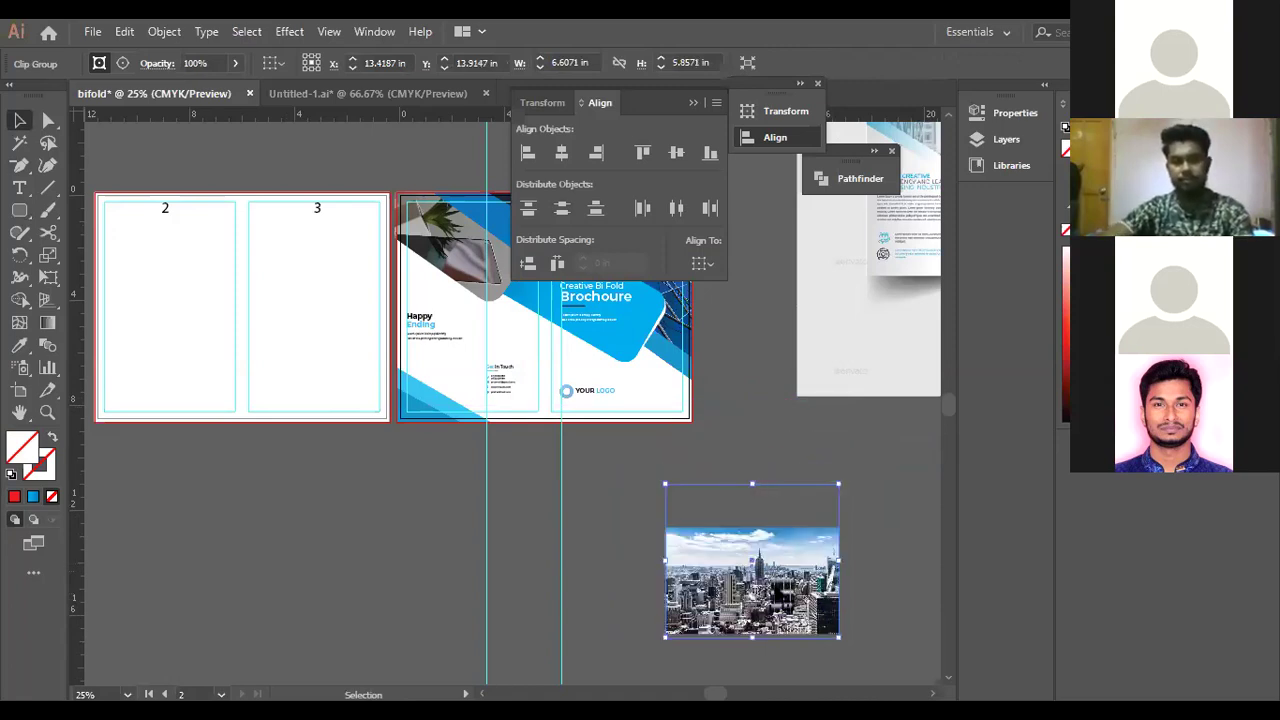
Undo the clip group's resizing and the clipping mask, and select only the tall red rectangle.
key("ctrl+z")
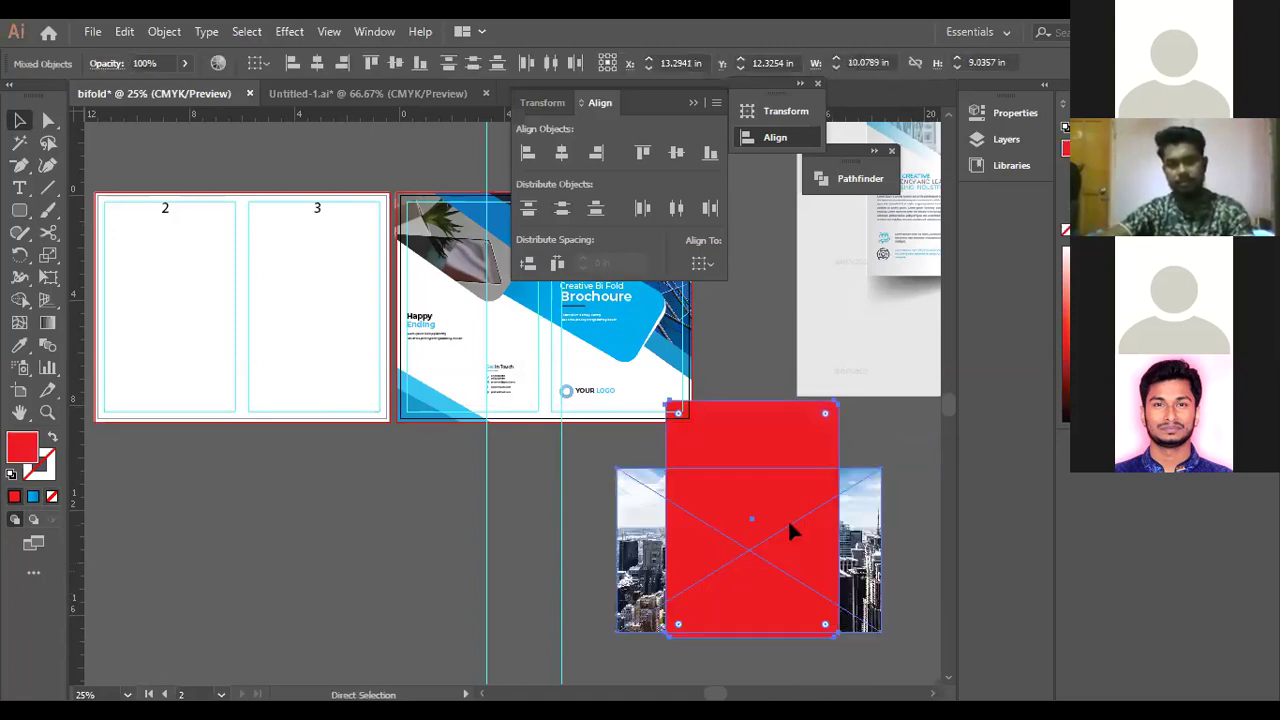
left_click(510, 490)
left_click(754, 417)
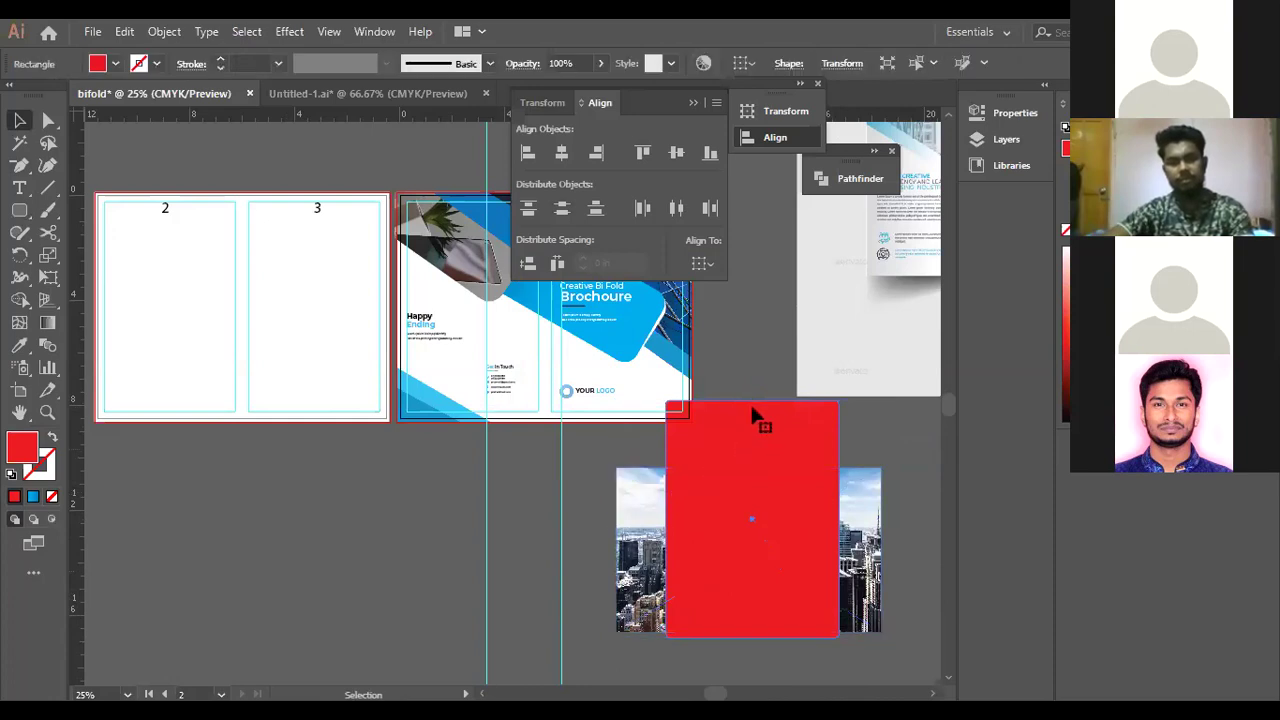
Shorten the red rectangle over the skyline photo from both ends and use it as a clipping mask for the photo.
left_click_drag(751, 401, 755, 556)
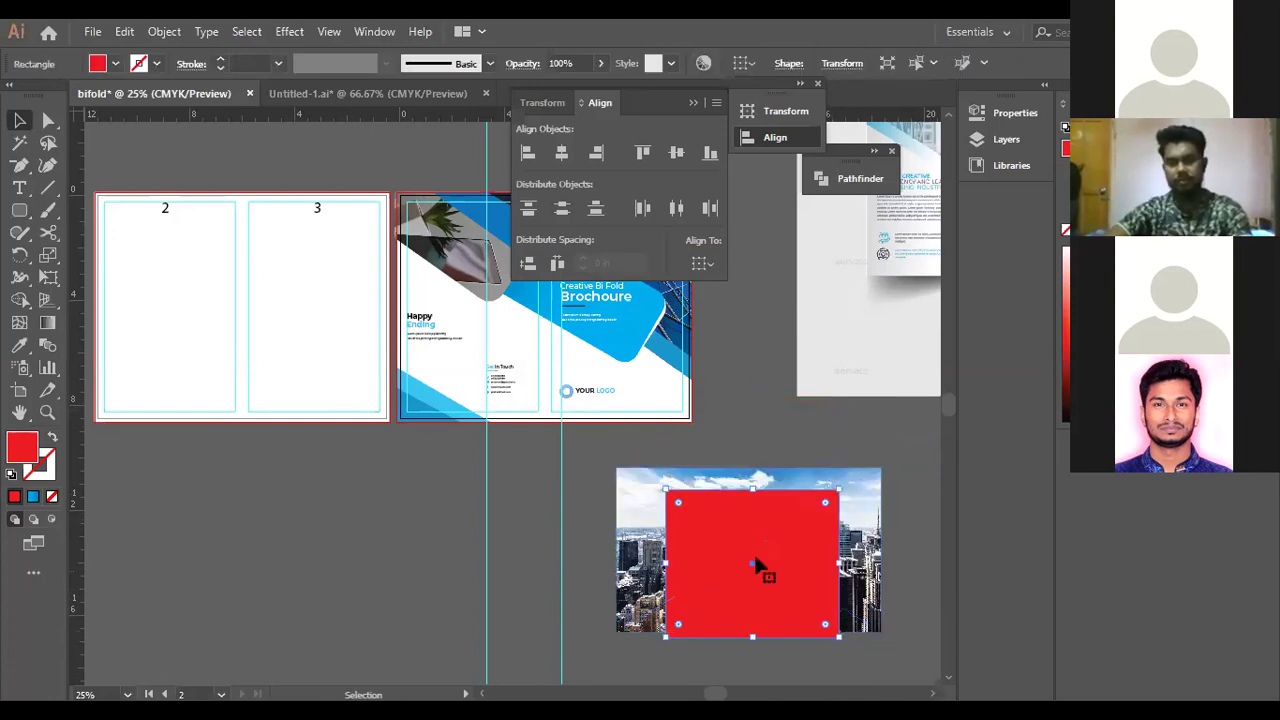
left_click_drag(753, 637, 752, 603)
left_click_drag(737, 461, 740, 565)
right_click(740, 565)
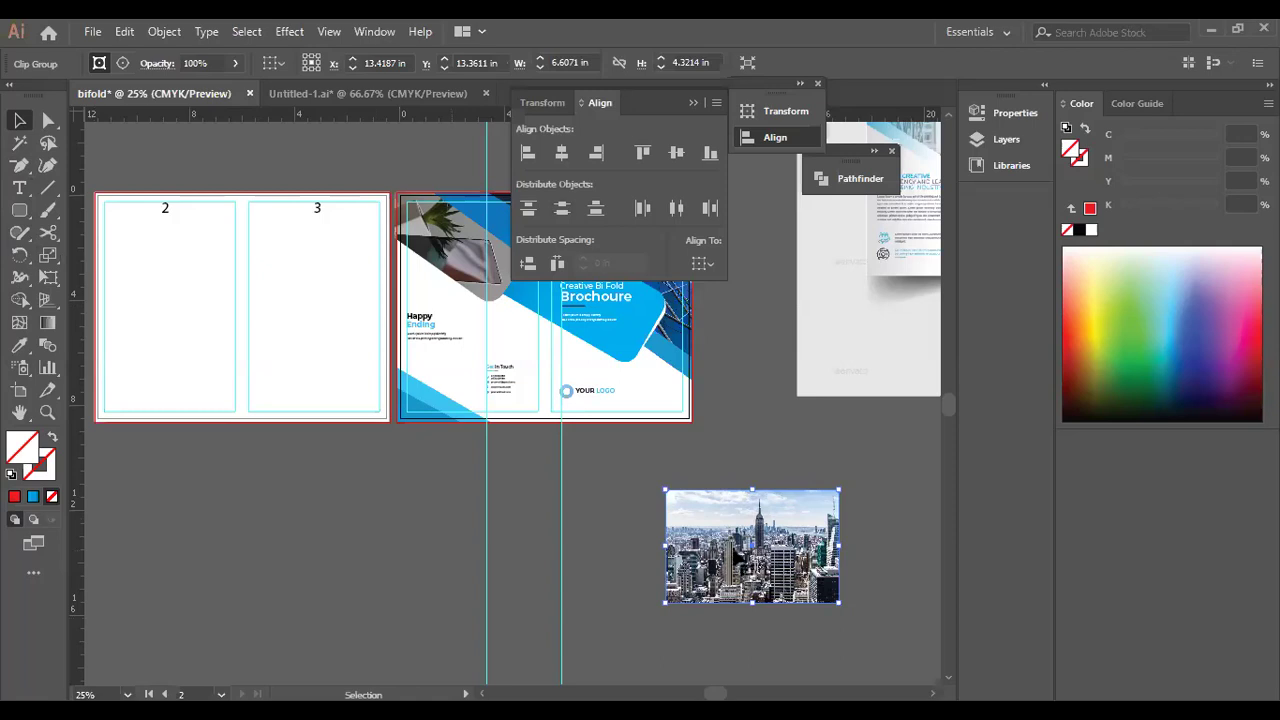
left_click(697, 105)
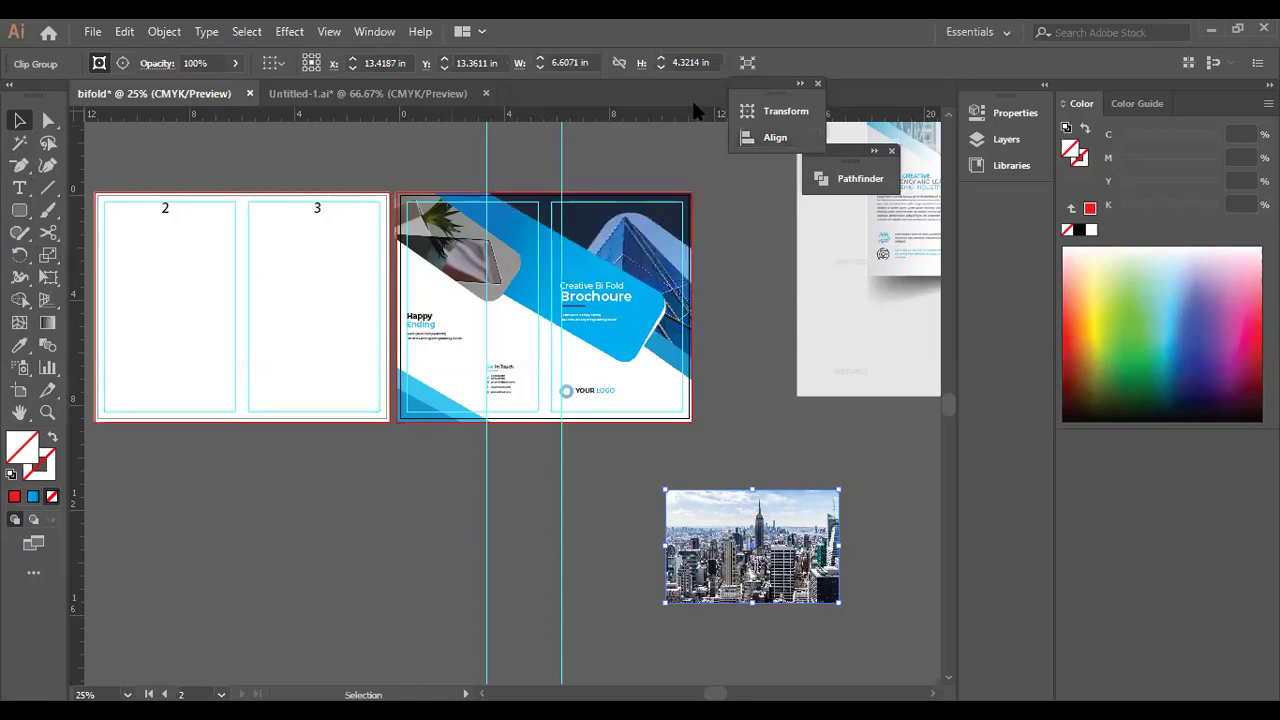
Bring the inside-page brochure reference image to the front and reposition it over the front-cover half of the finished artboard.
left_click_drag(899, 267, 677, 457)
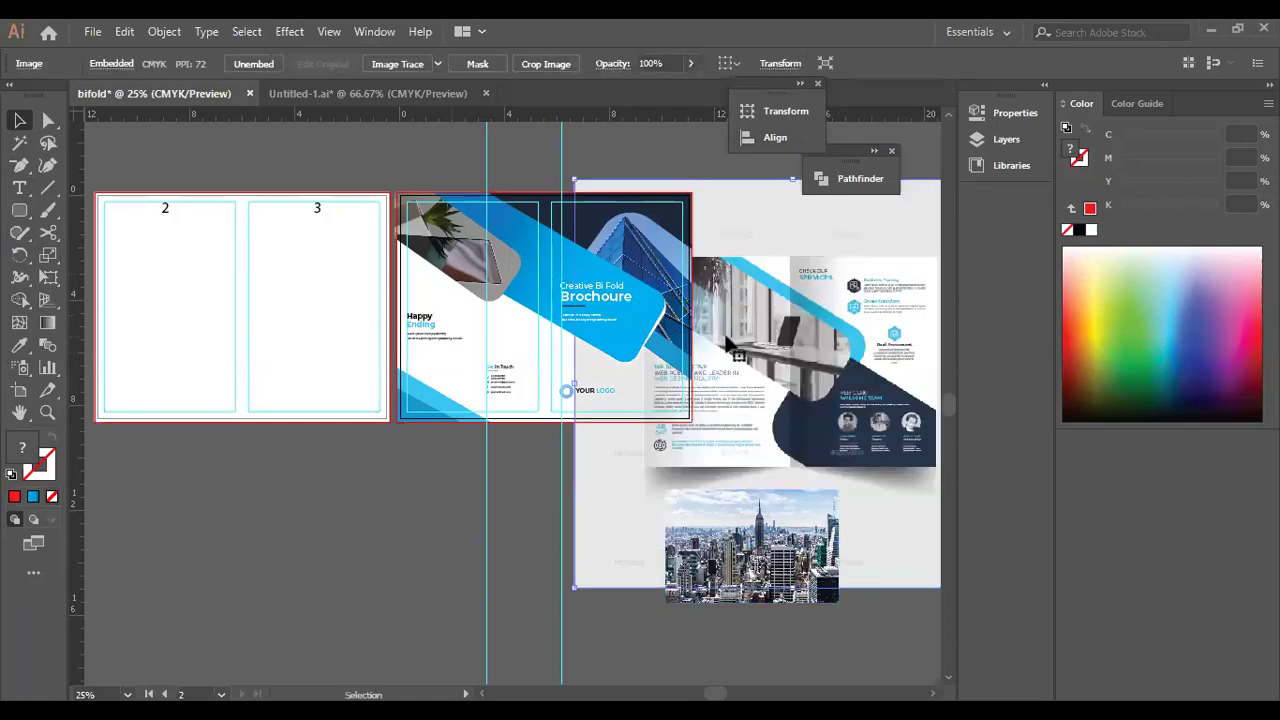
right_click(708, 353)
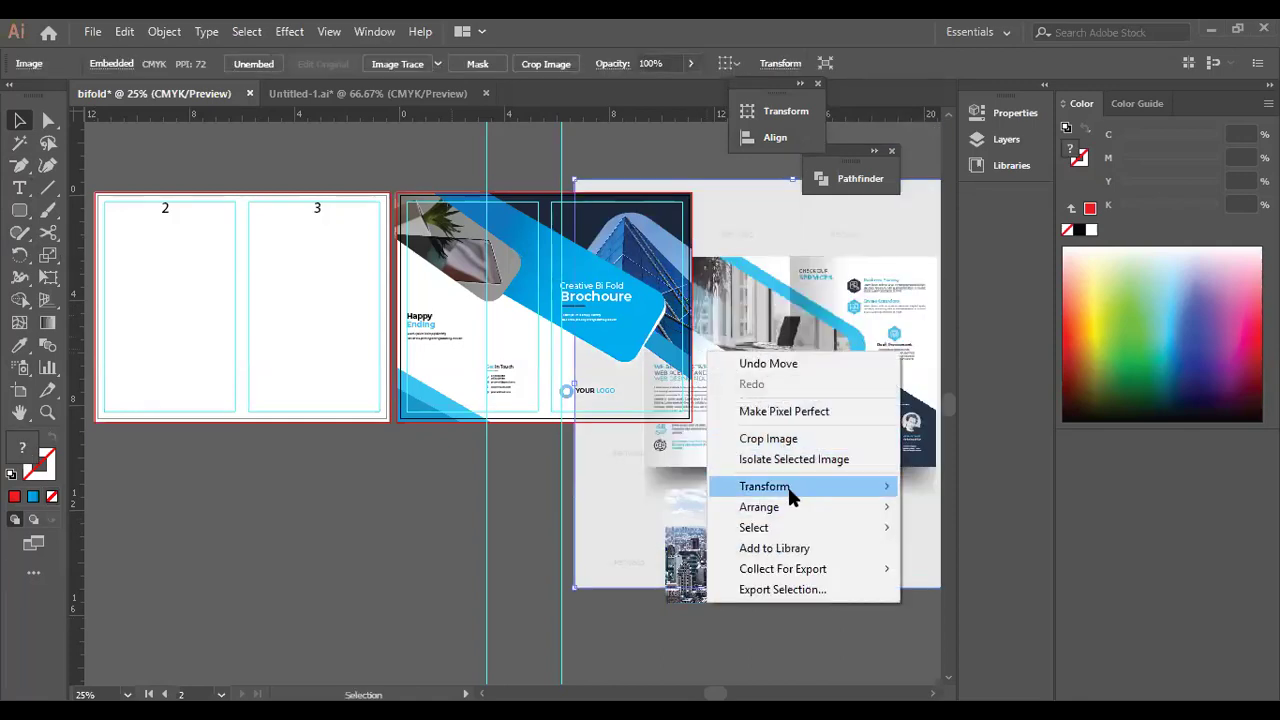
mouse_move(787, 497)
left_click(905, 501)
left_click_drag(800, 461, 618, 400)
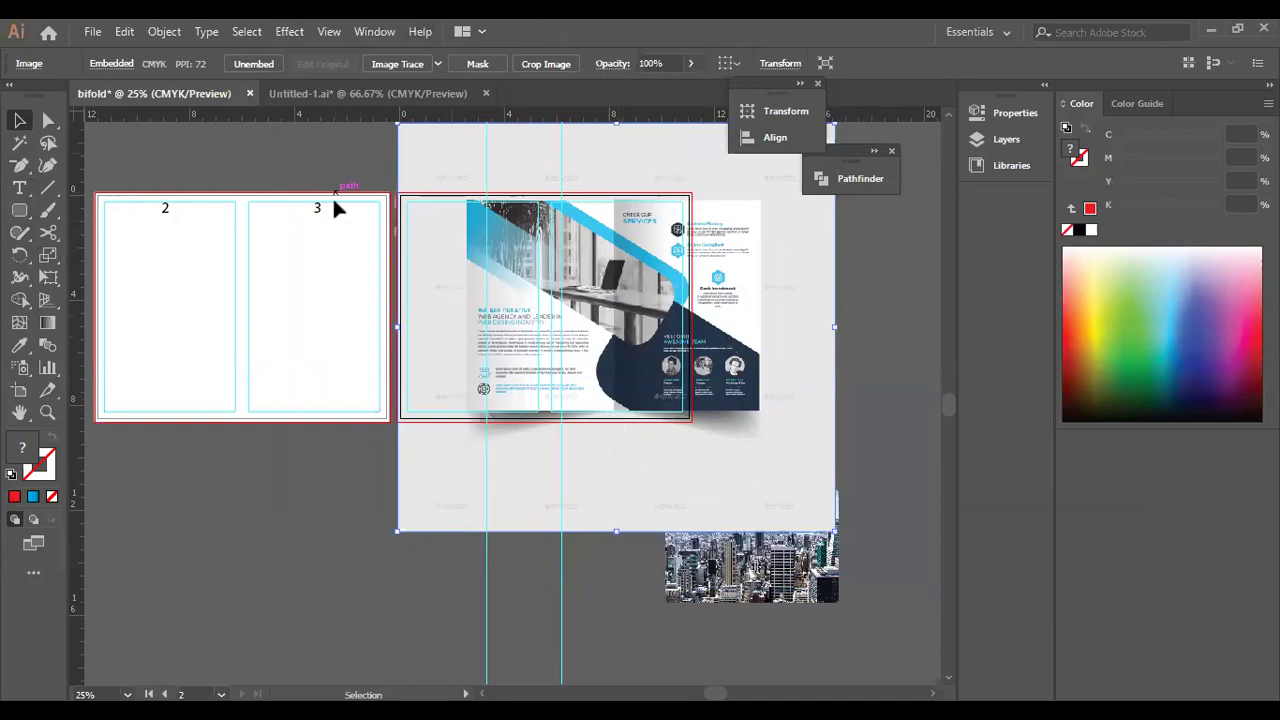
scroll(352, 167, "down", 1)
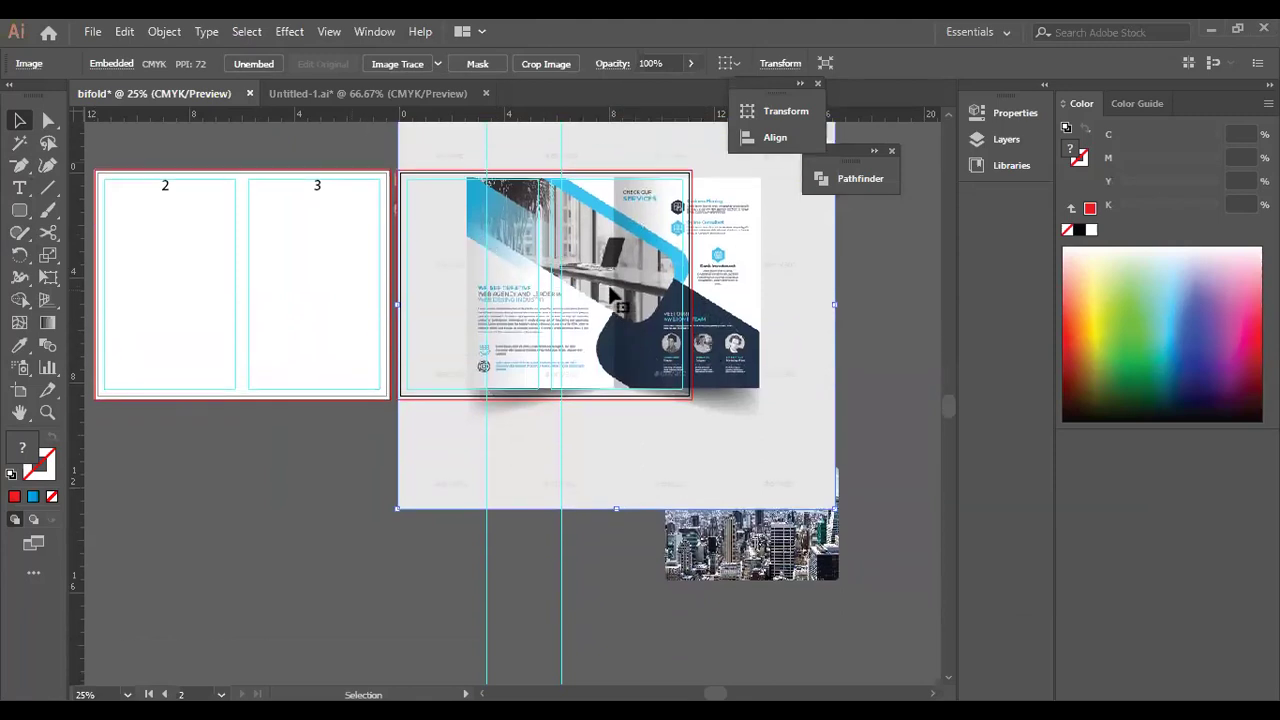
left_click_drag(529, 289, 705, 322)
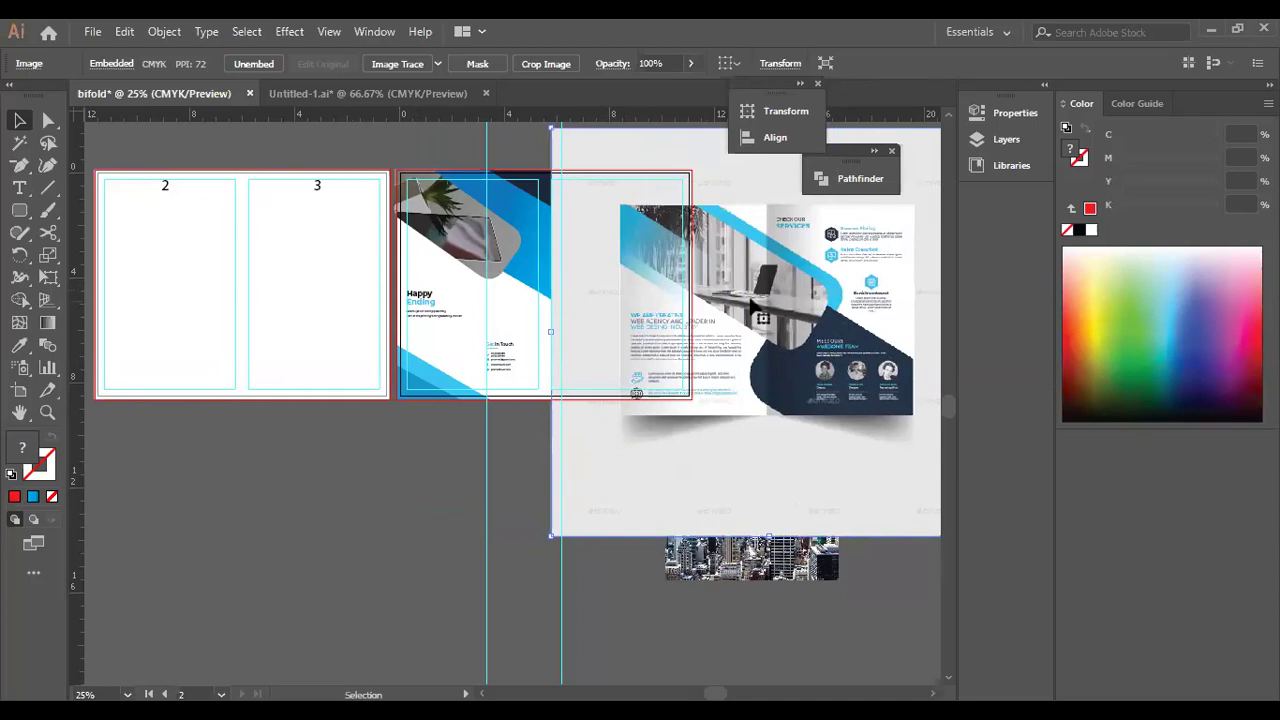
Place the linked image macbook-pro-iphone-cup-desk-7974 from Downloads below the artboards at about 15 × 10 in.
left_click(100, 30)
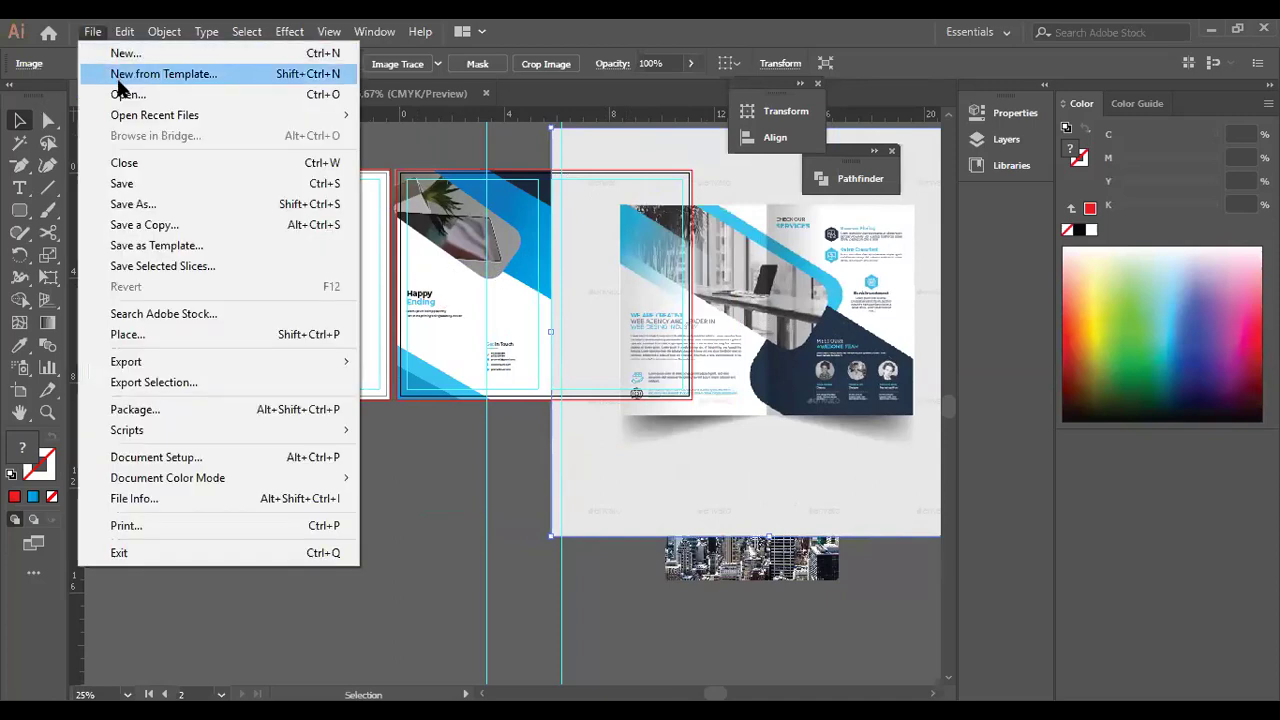
left_click(180, 336)
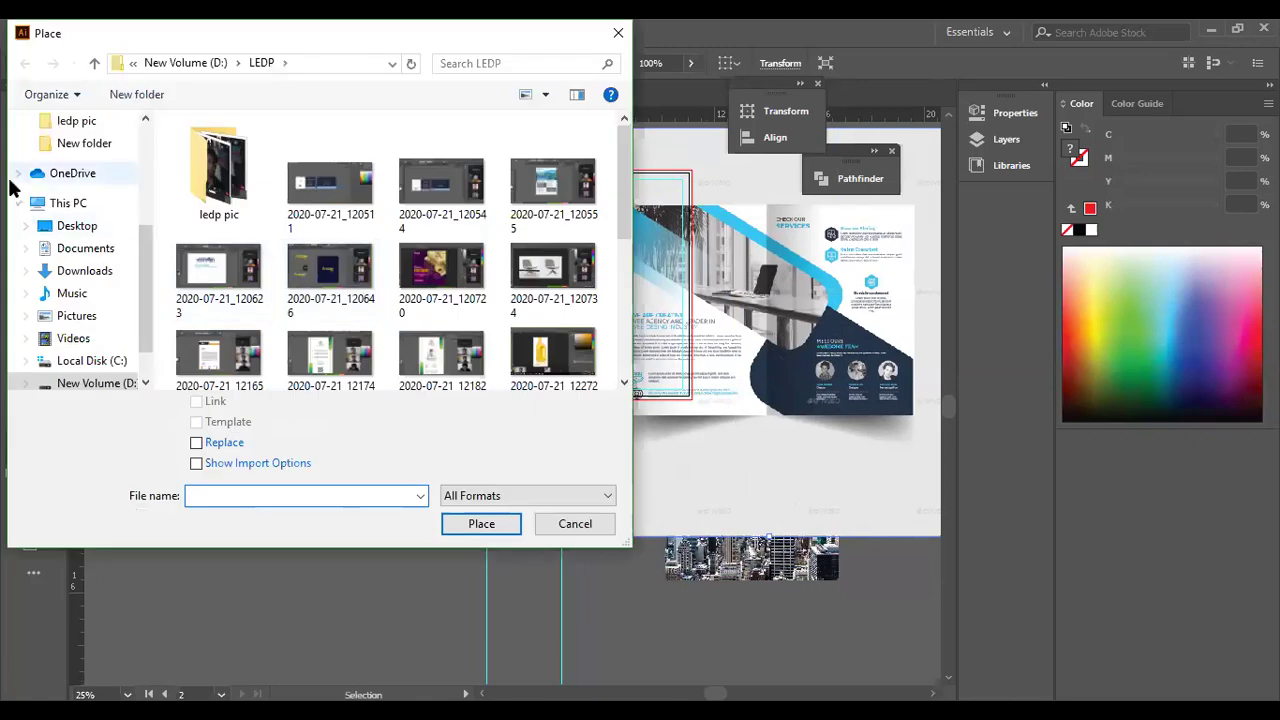
left_click(90, 272)
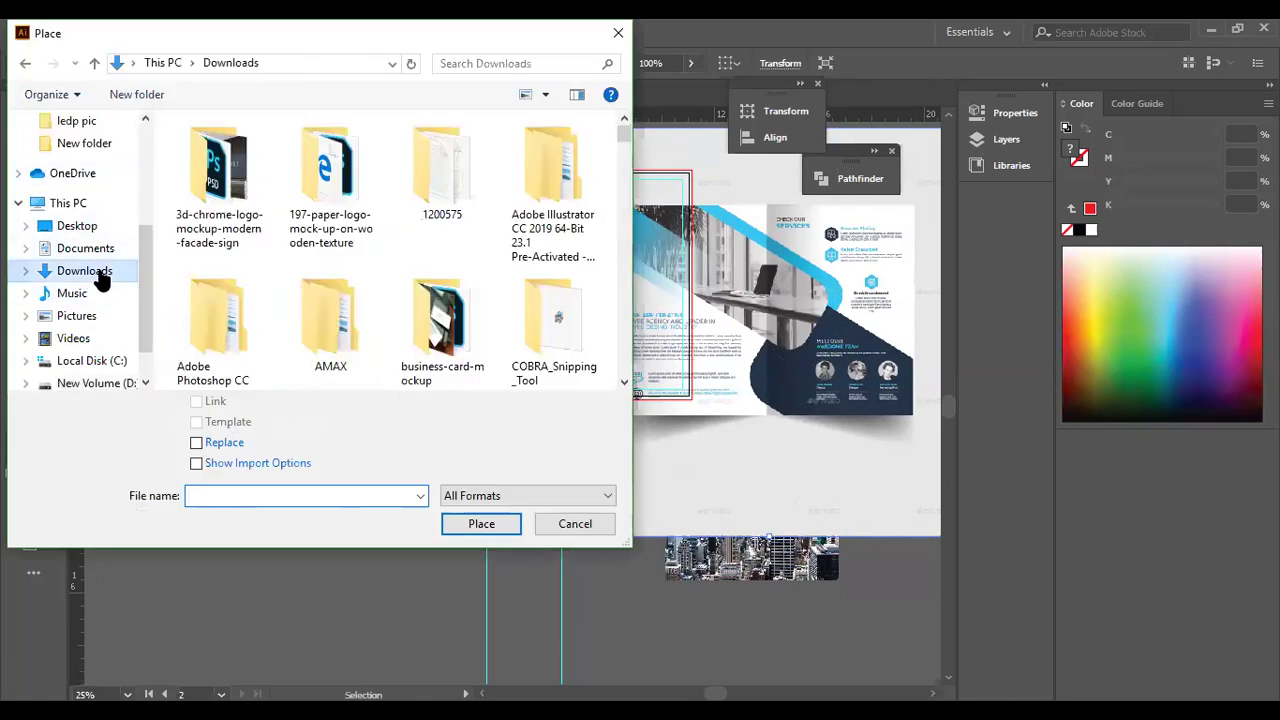
scroll(205, 265, "down", 2)
scroll(210, 262, "down", 10)
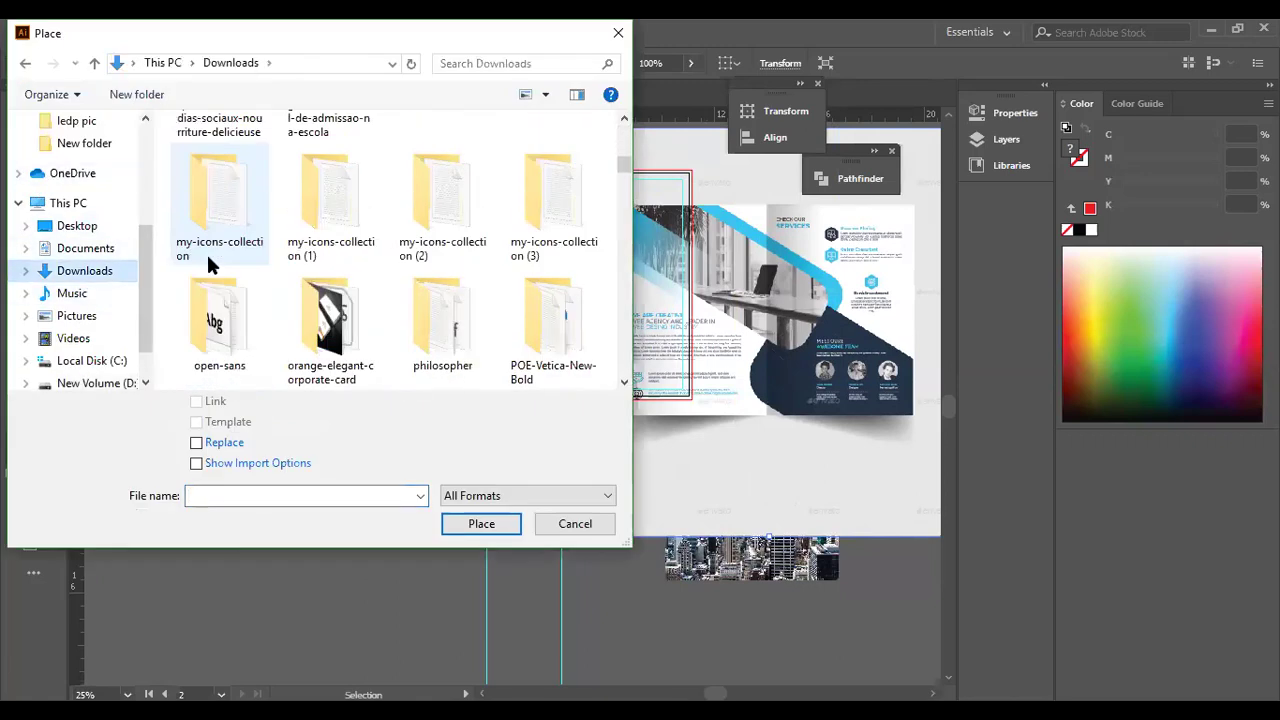
scroll(272, 241, "down", 3)
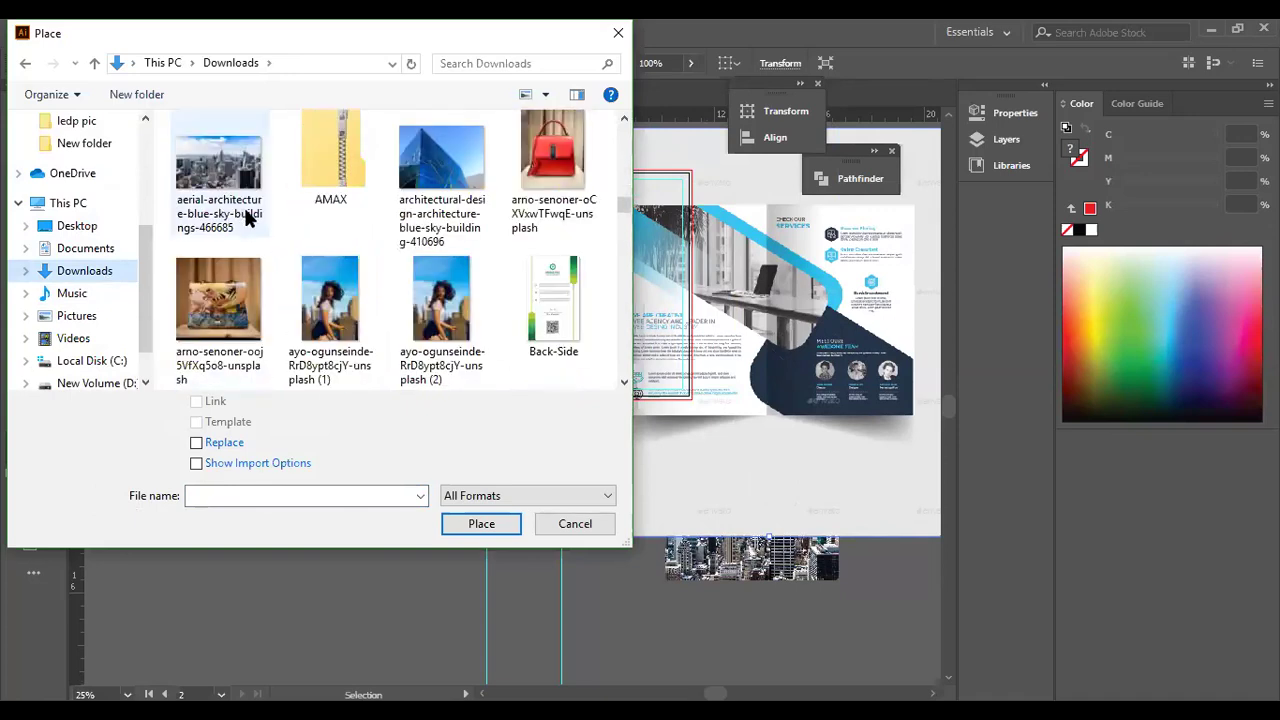
scroll(268, 214, "down", 15)
scroll(278, 220, "down", 3)
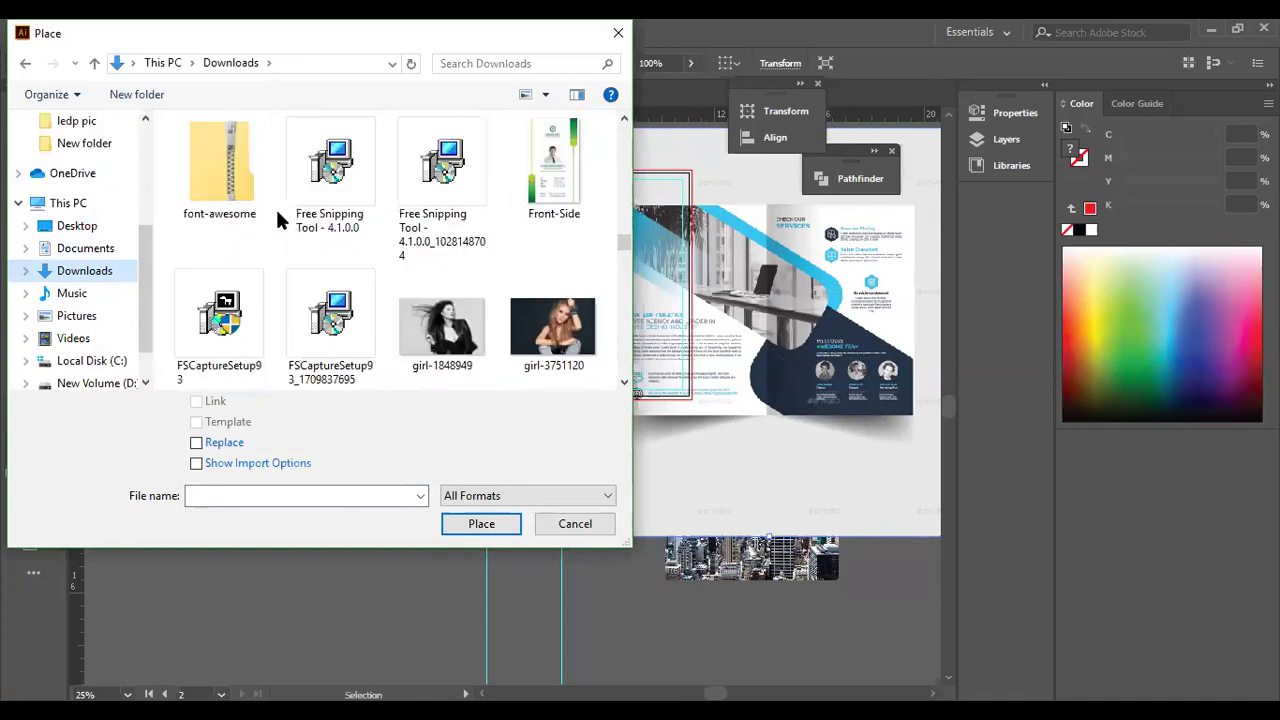
scroll(280, 214, "down", 10)
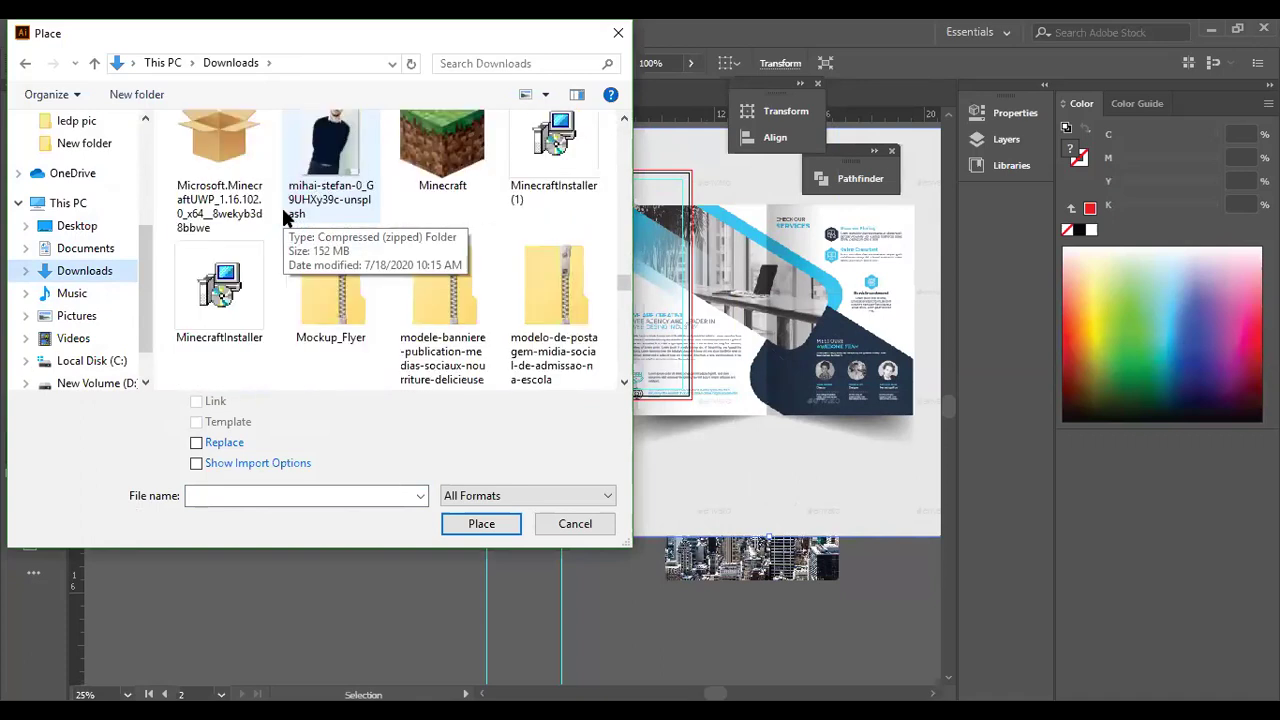
scroll(283, 213, "up", 2)
scroll(284, 214, "down", 6)
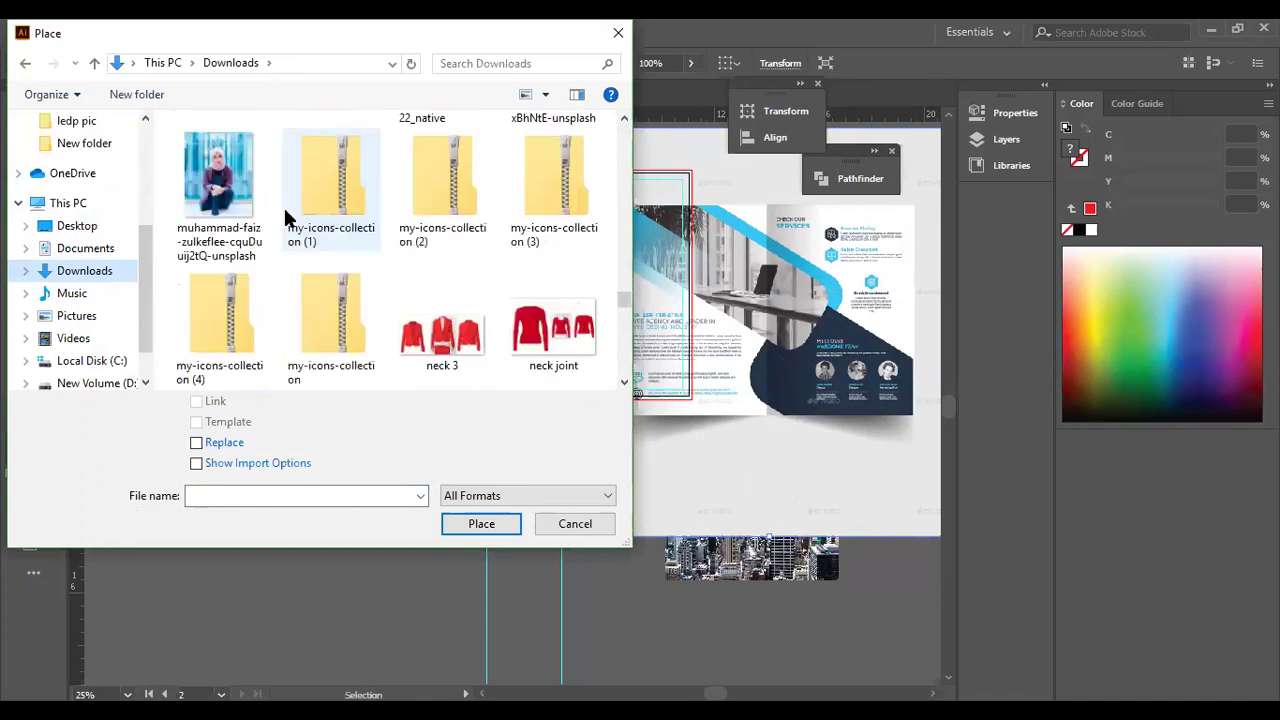
scroll(285, 213, "down", 8)
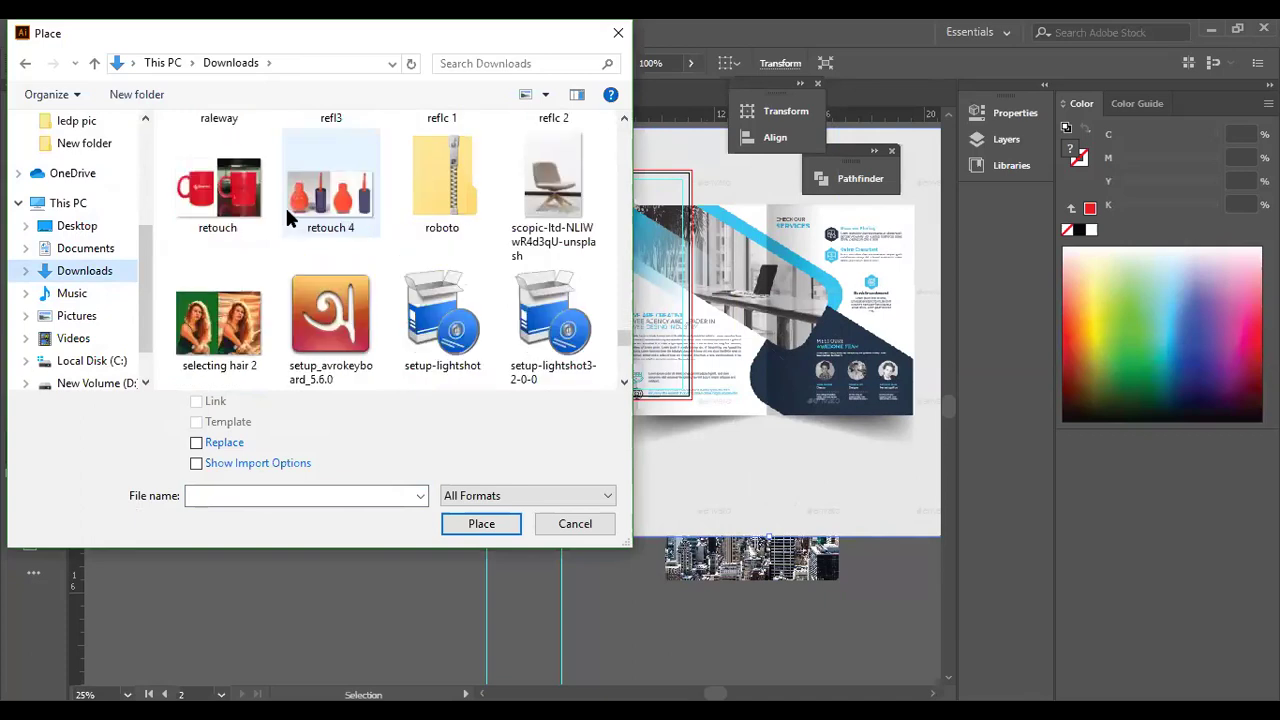
scroll(288, 218, "down", 2)
scroll(288, 218, "up", 8)
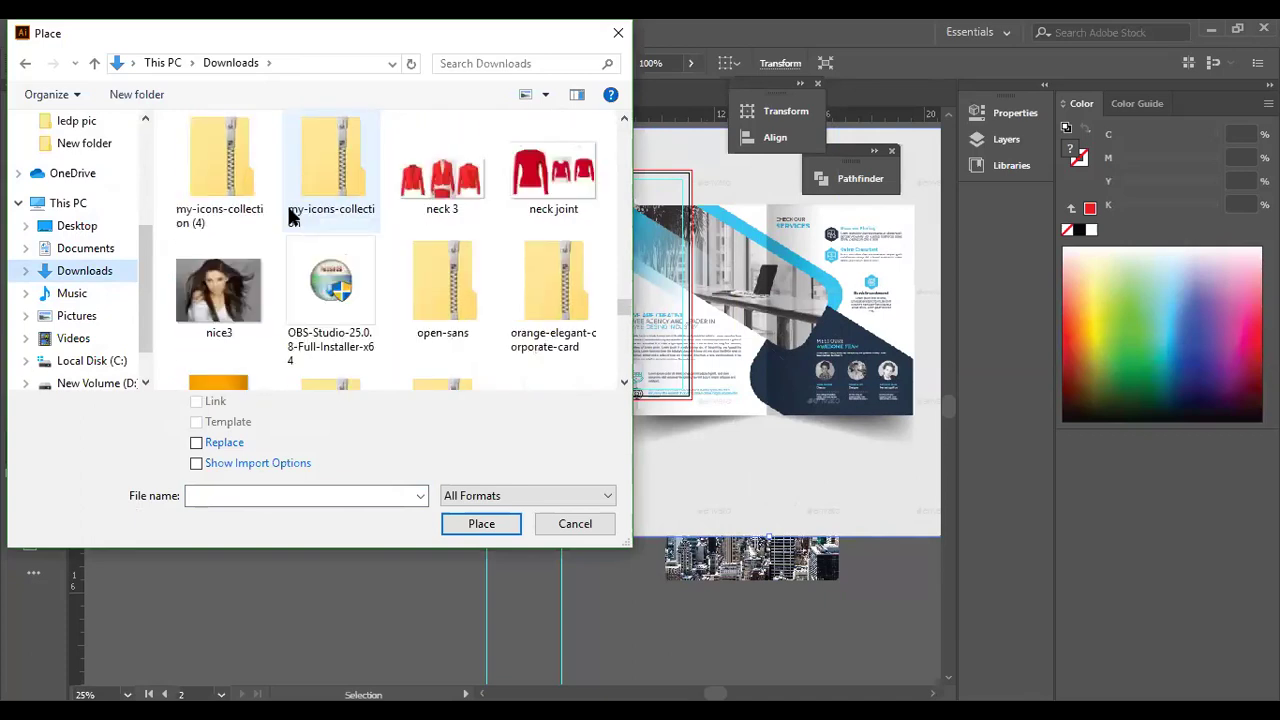
scroll(292, 218, "up", 1)
scroll(290, 215, "up", 3)
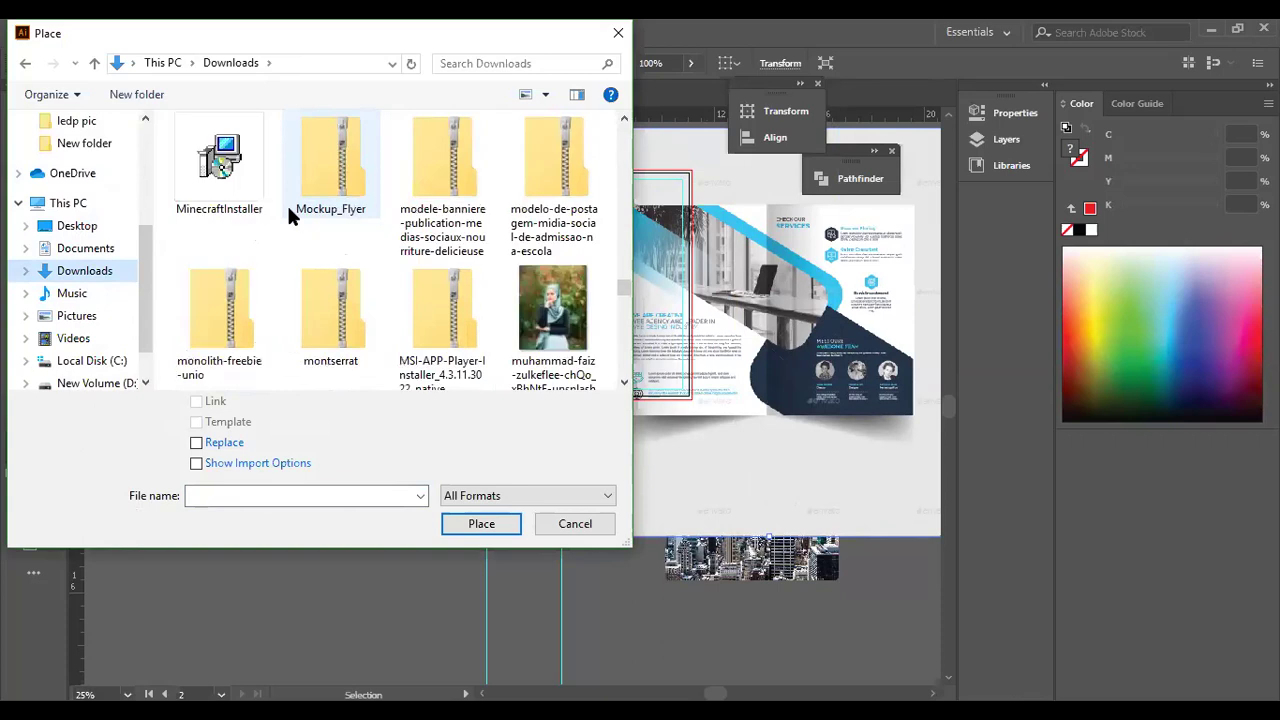
scroll(288, 215, "up", 2)
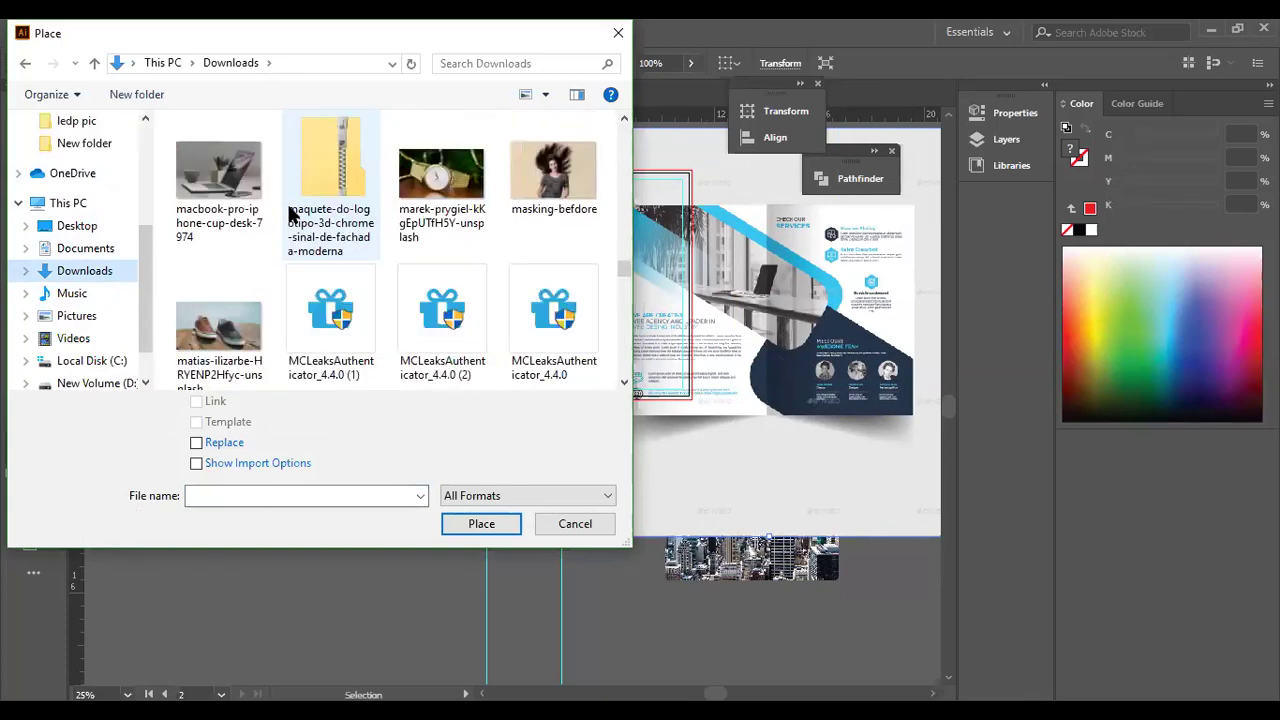
scroll(292, 215, "up", 2)
scroll(290, 215, "down", 2)
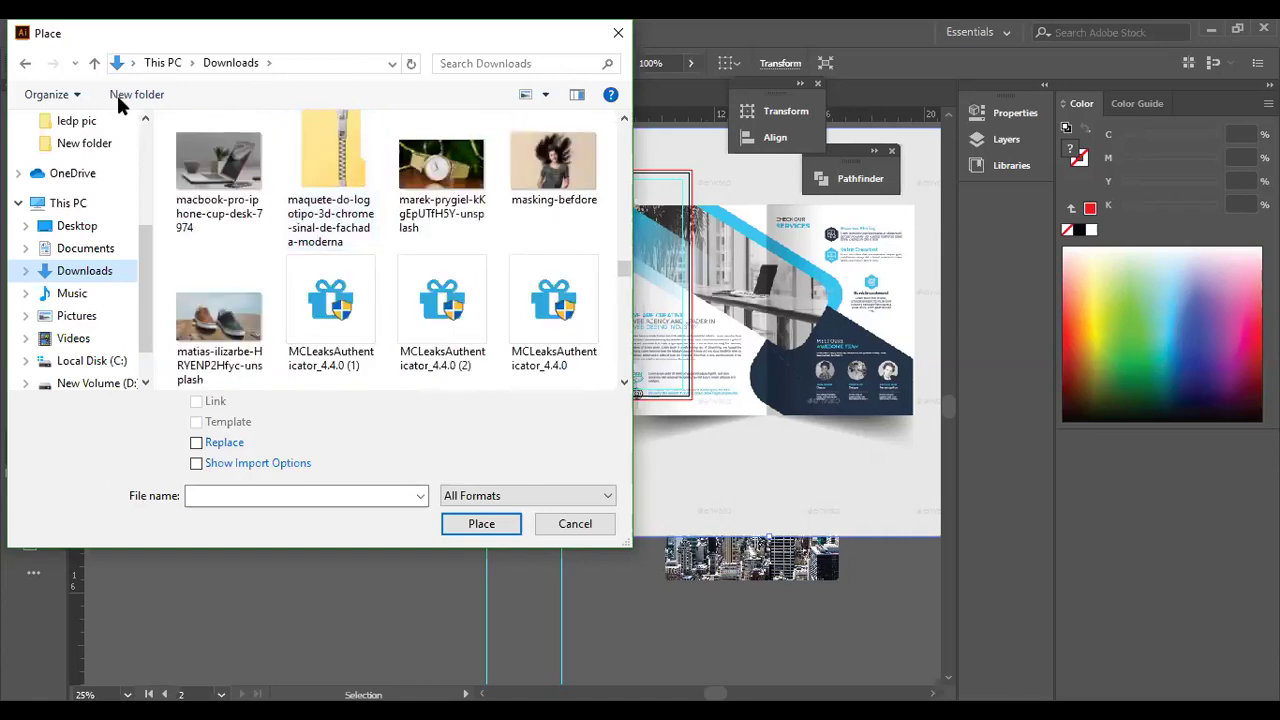
left_click(215, 193)
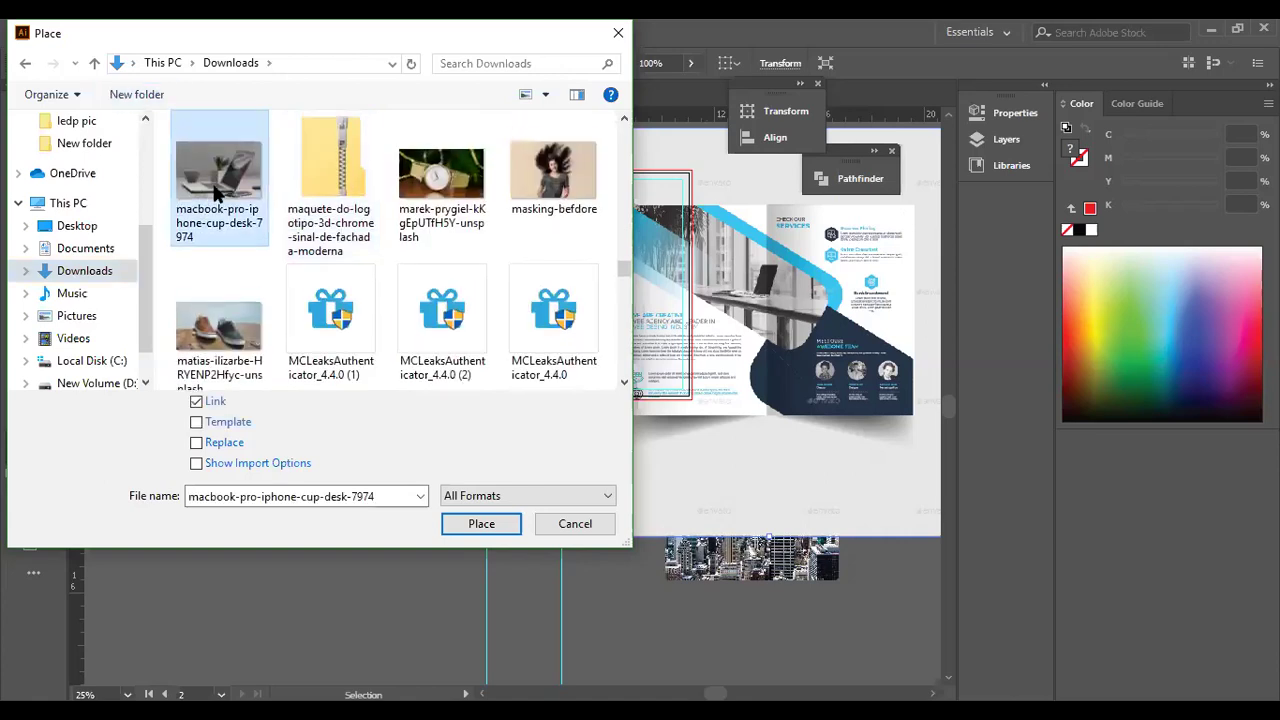
left_click(465, 528)
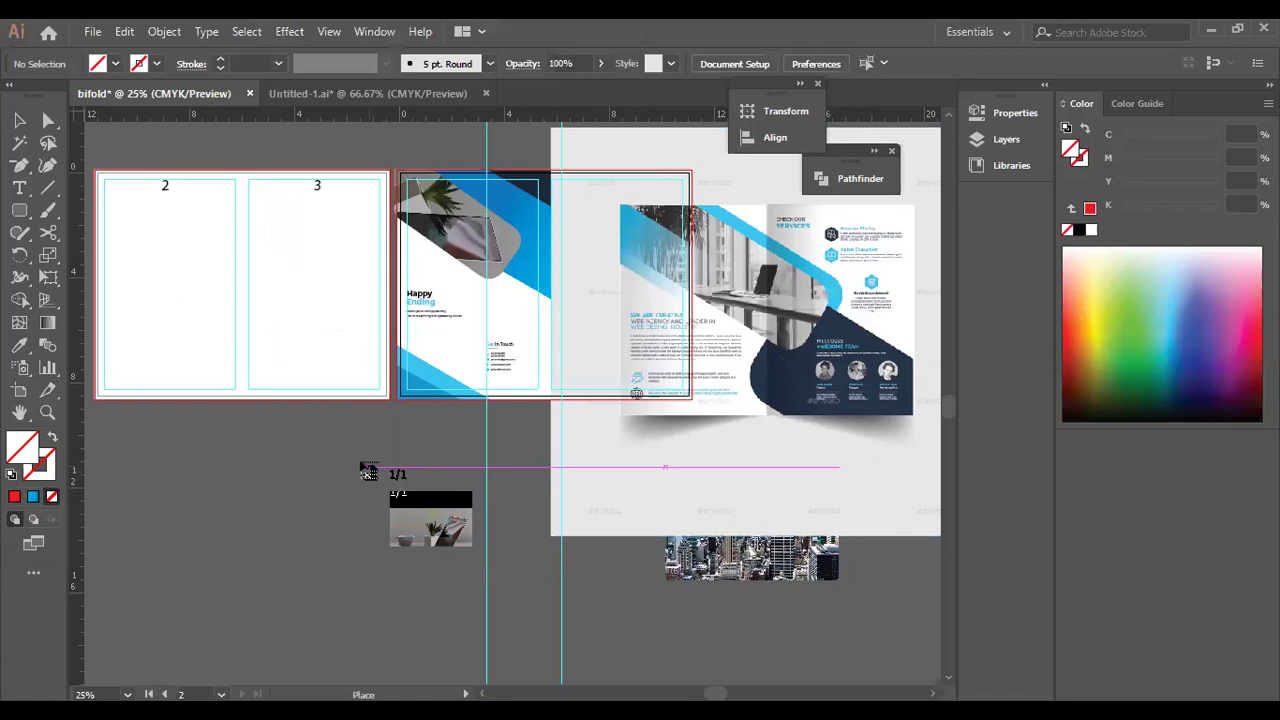
left_click_drag(278, 392, 672, 652)
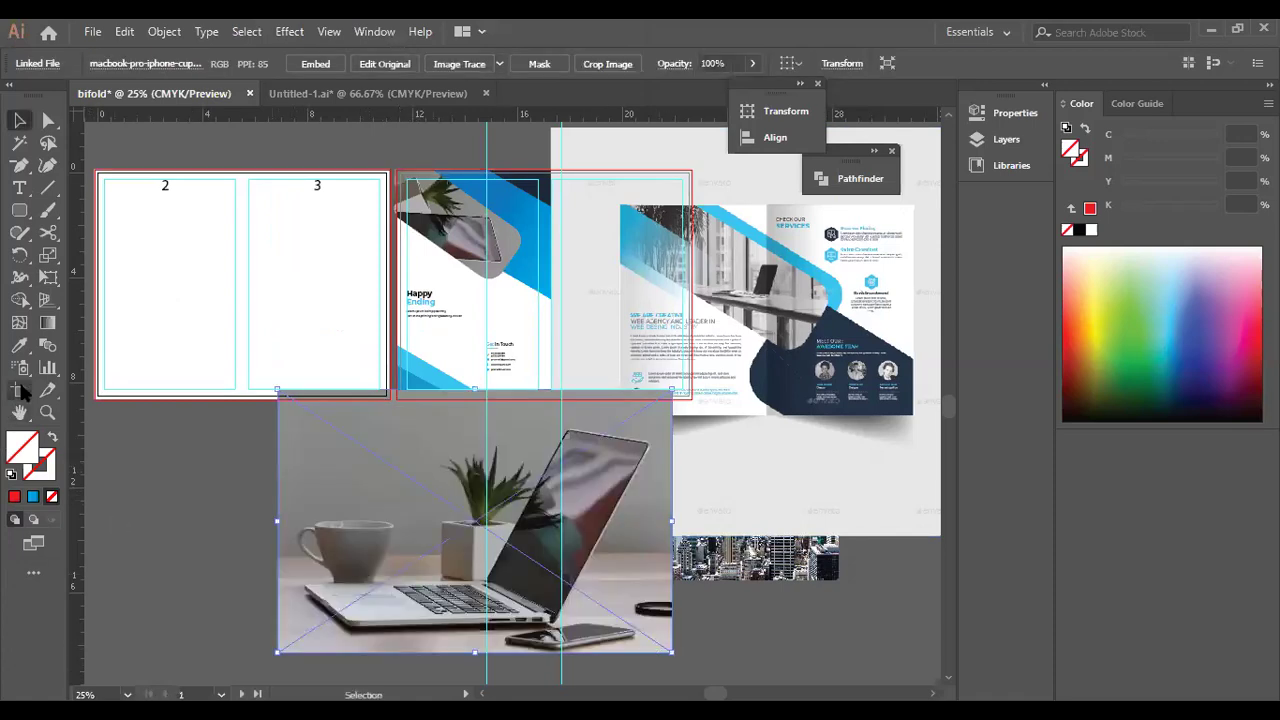
Draw a wide rounded rectangle over the laptop photo and fill it with the cyan swatch (C=100, M=0, Y=0, K=0).
left_click(21, 210)
left_click_drag(24, 212, 89, 240)
left_click_drag(305, 437, 615, 583)
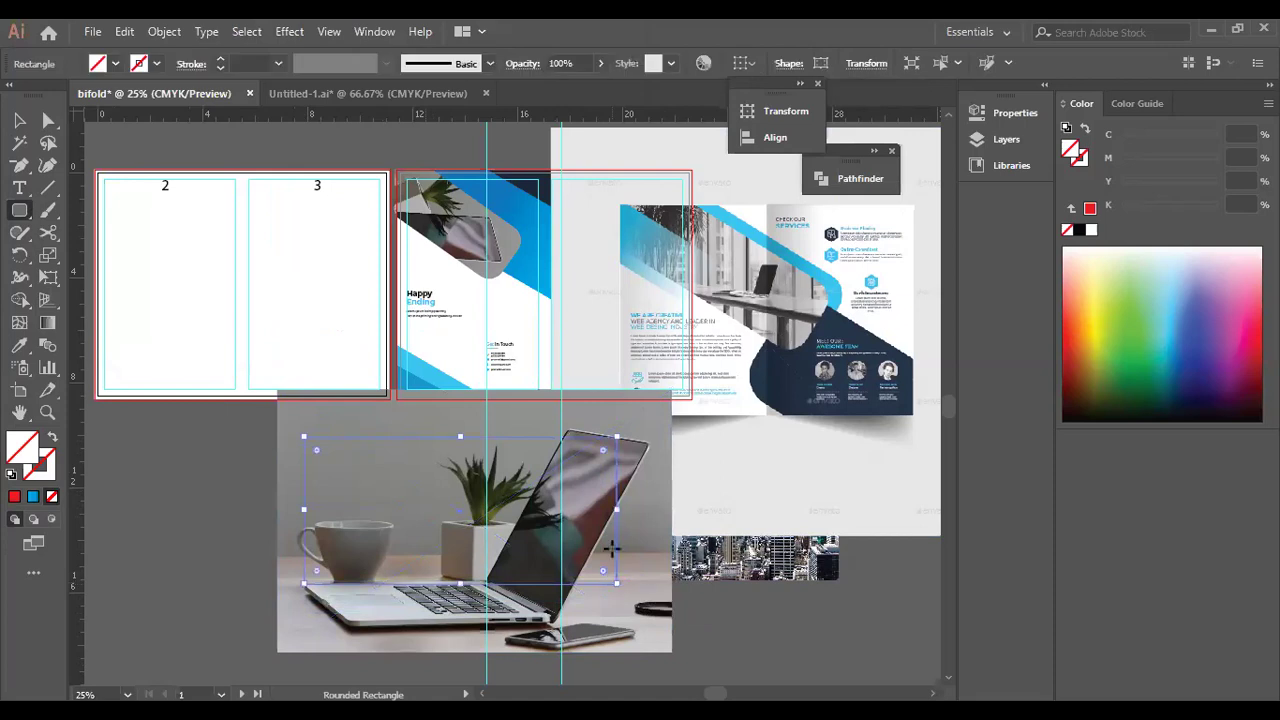
left_click(116, 63)
left_click(104, 95)
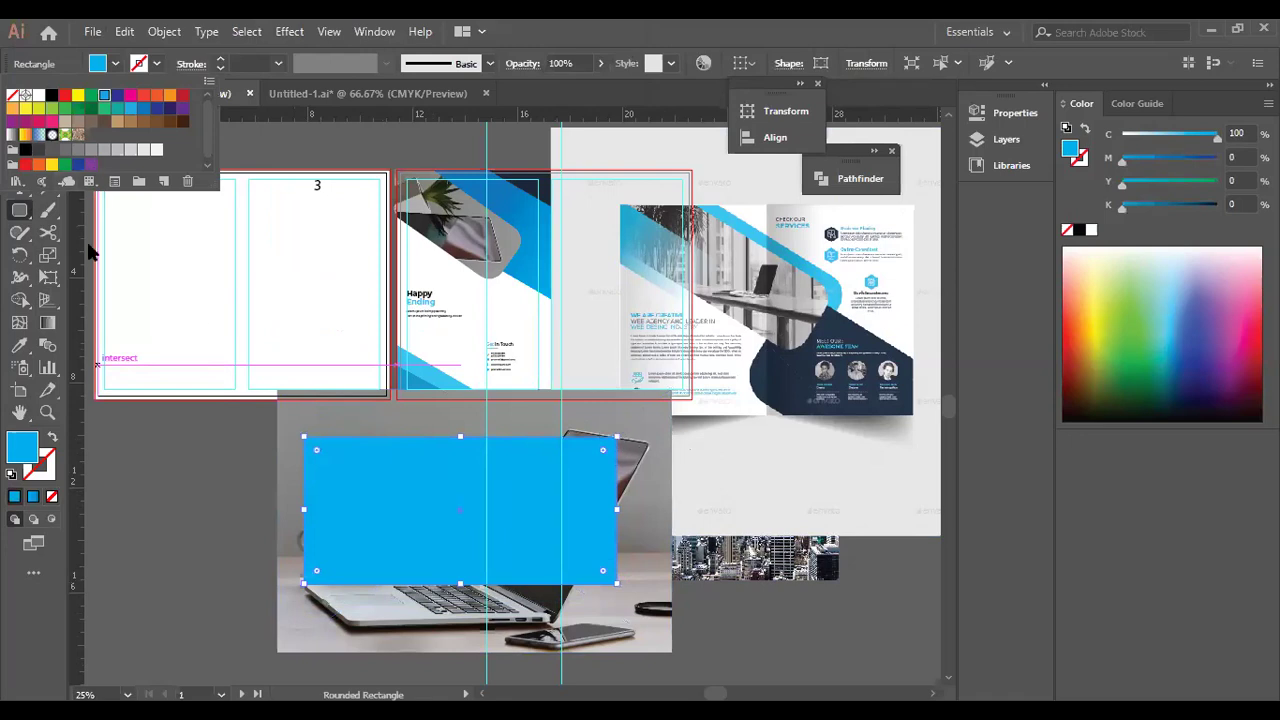
Rotate the cyan rectangle clockwise and narrow it into a diagonal band across the laptop photo.
left_click(47, 120)
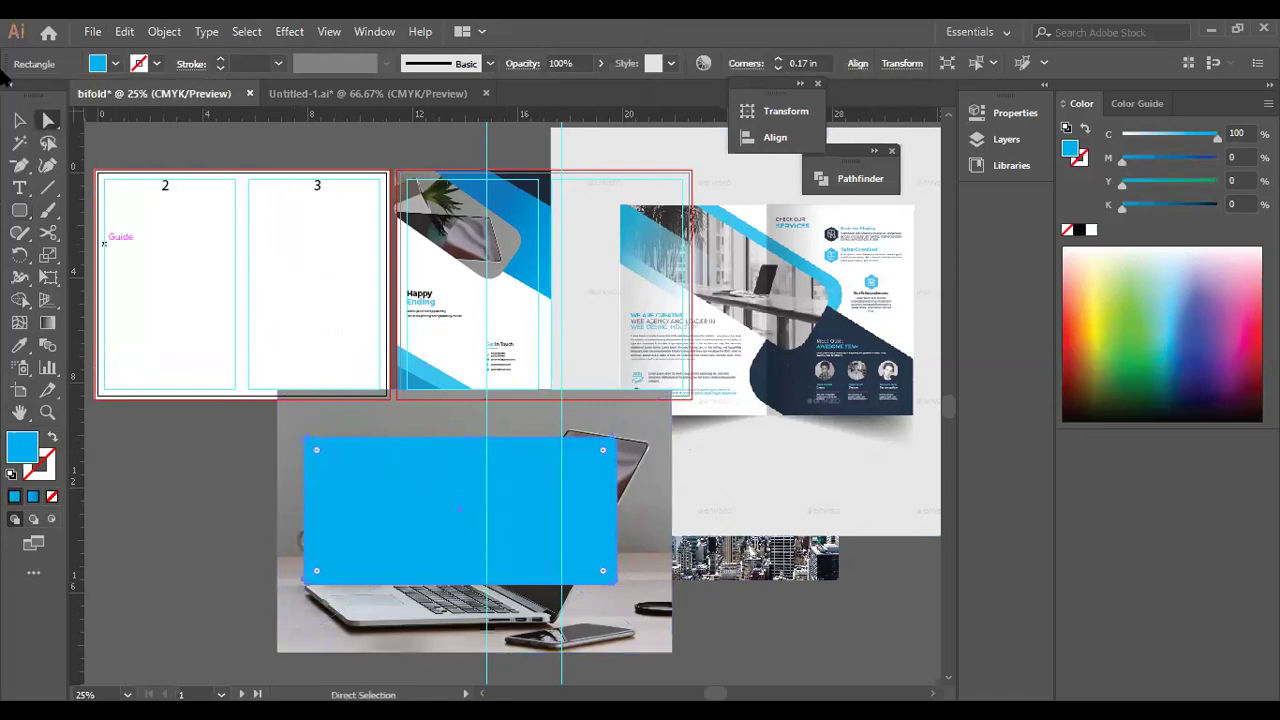
left_click(20, 120)
left_click_drag(624, 431, 638, 523)
left_click_drag(497, 447, 485, 480)
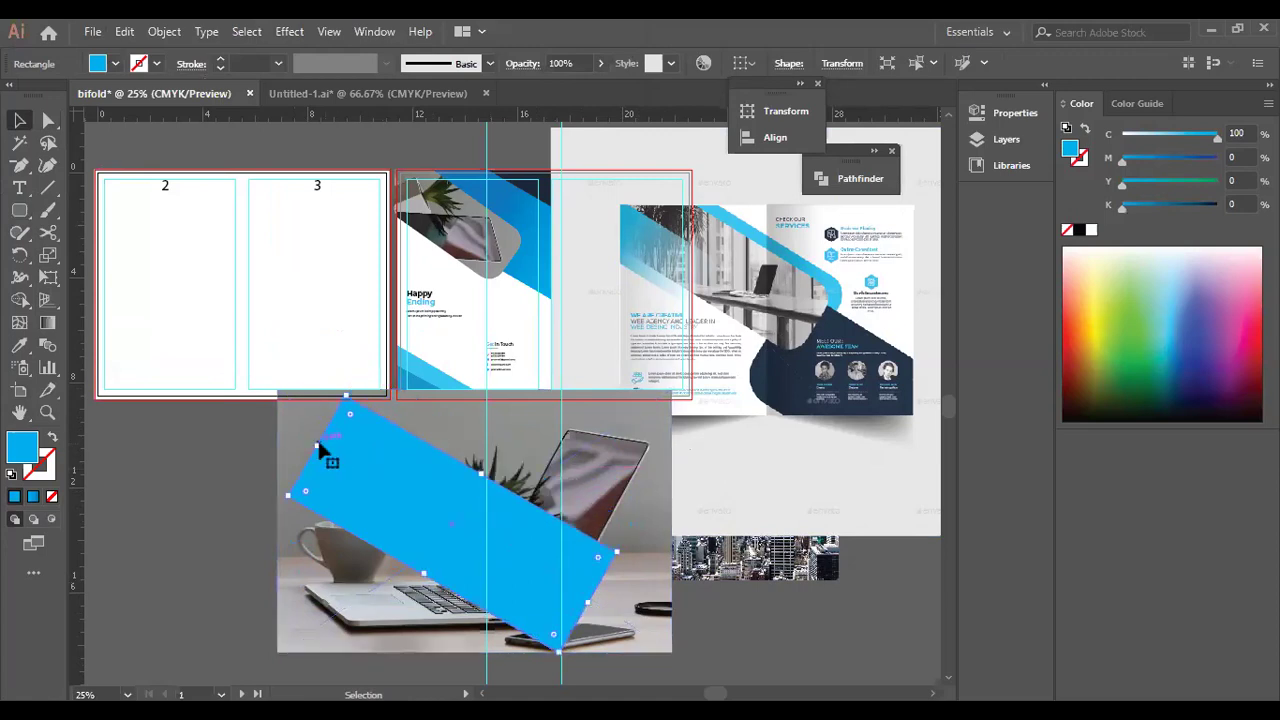
left_click_drag(350, 468, 549, 512)
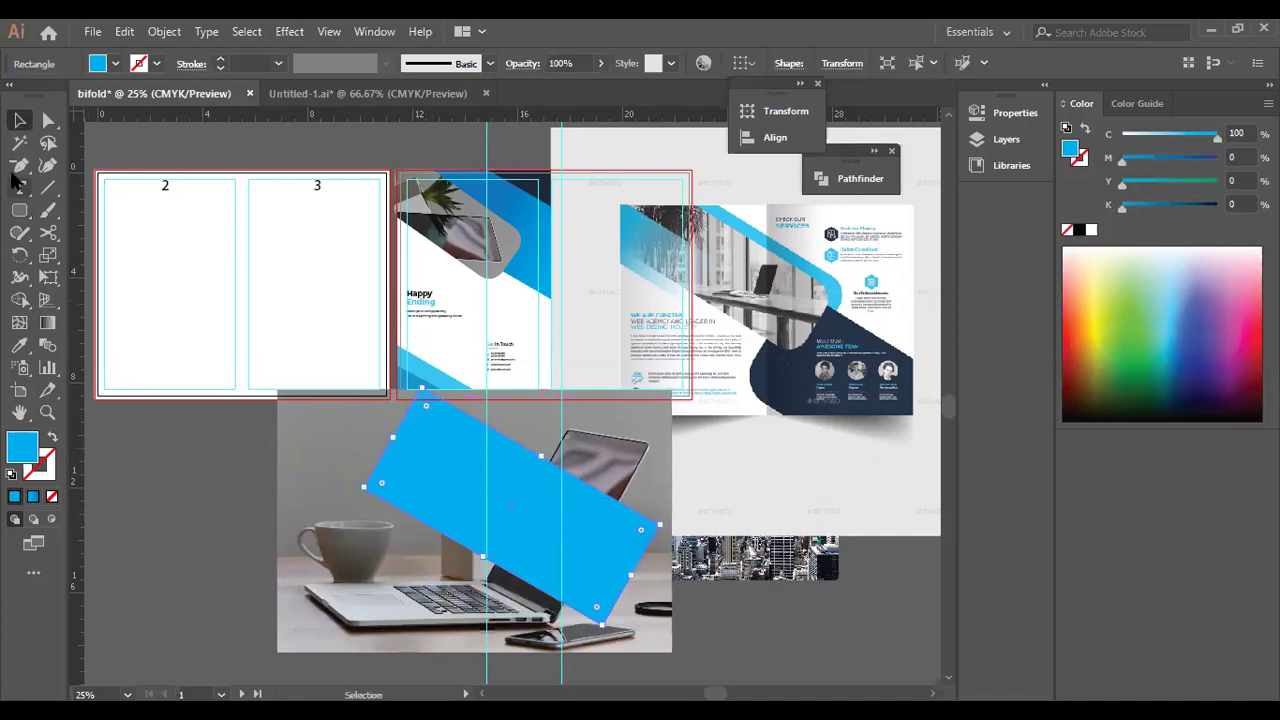
Round all corners of the diagonal cyan rectangle to about 1.21 in.
left_click(25, 211)
right_click(28, 215)
left_click(38, 122)
left_click(50, 122)
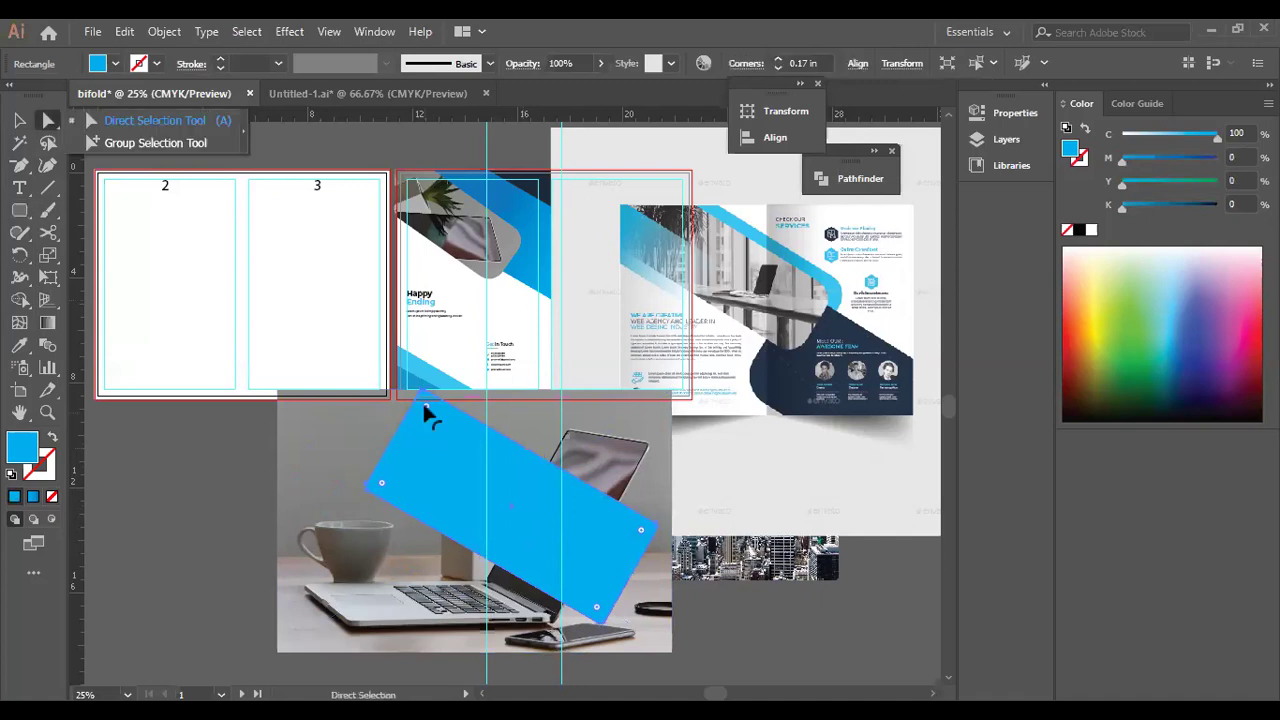
left_click_drag(424, 402, 426, 431)
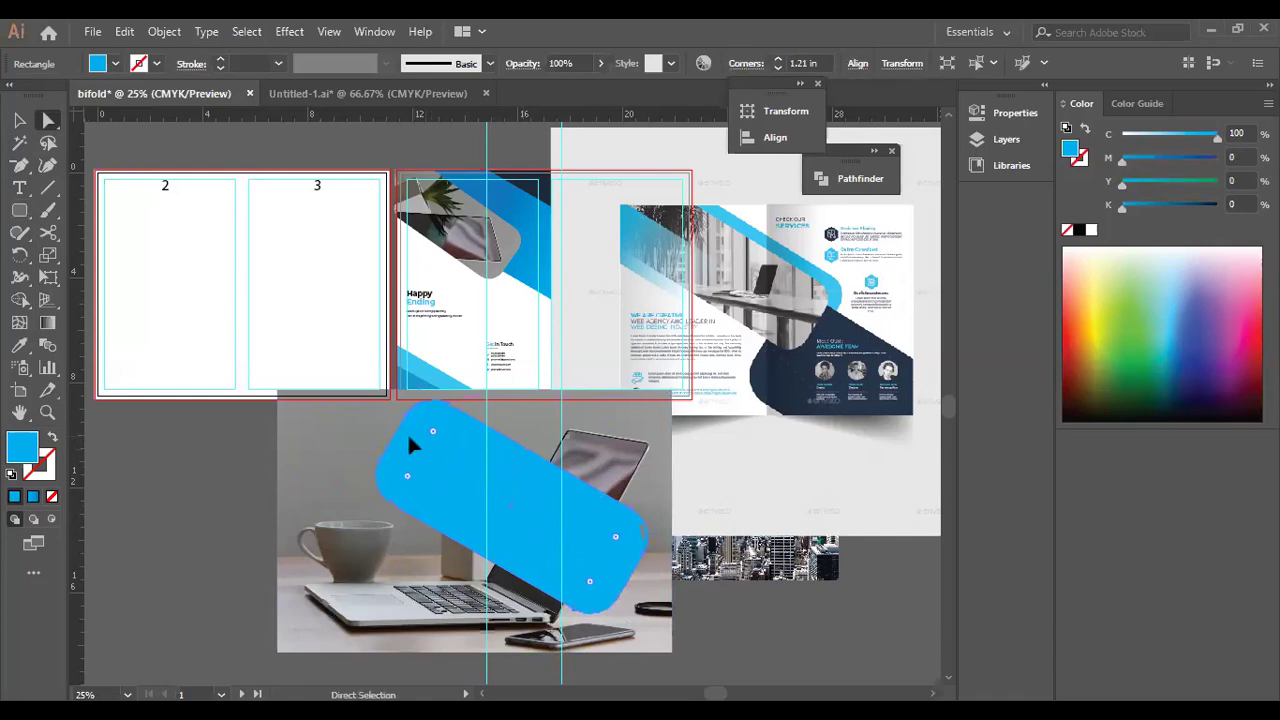
Adjust the rounded band's tilt and position over the laptop photo and make a clipping mask from both.
left_click(19, 120)
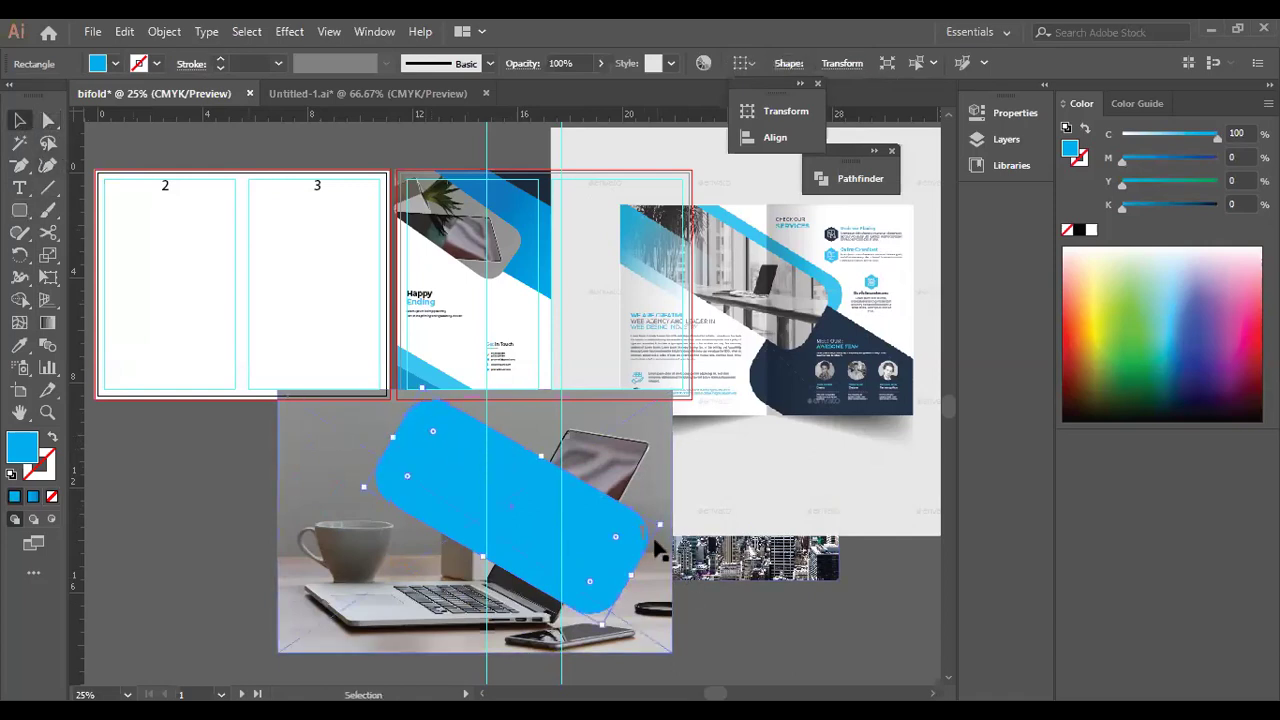
left_click_drag(660, 517, 470, 625)
key("ctrl+a")
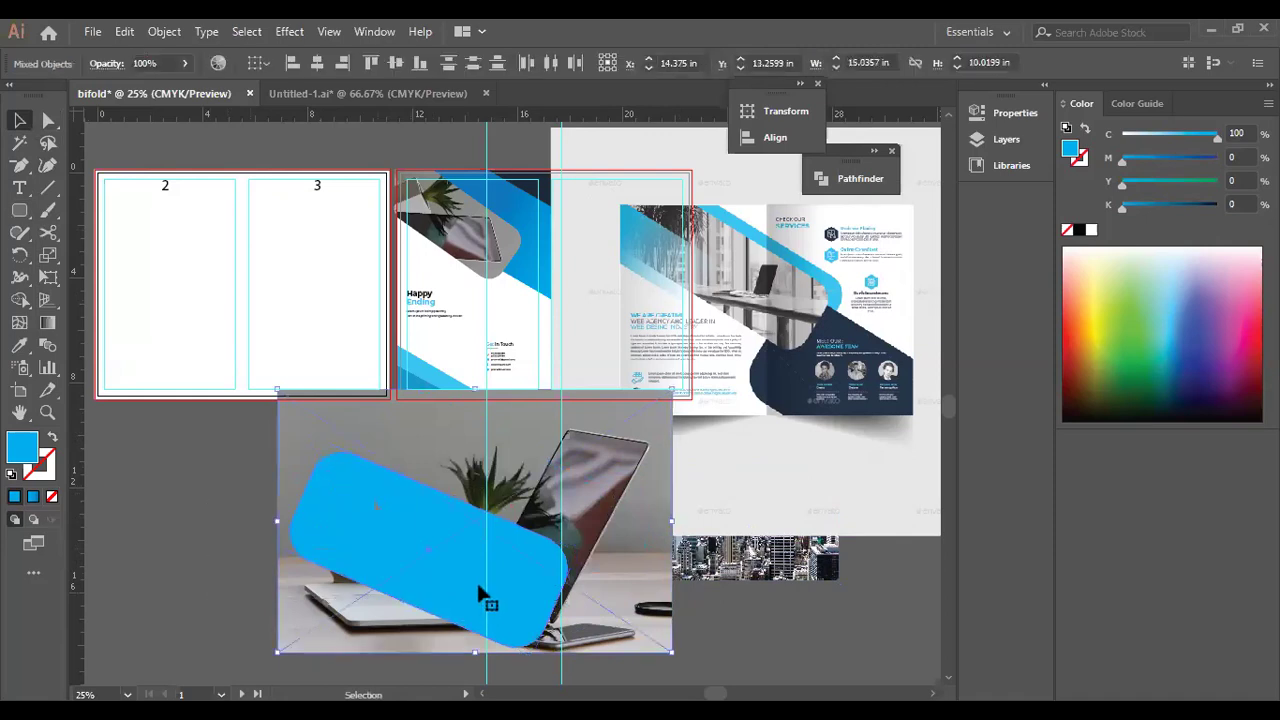
right_click(470, 553)
left_click(548, 416)
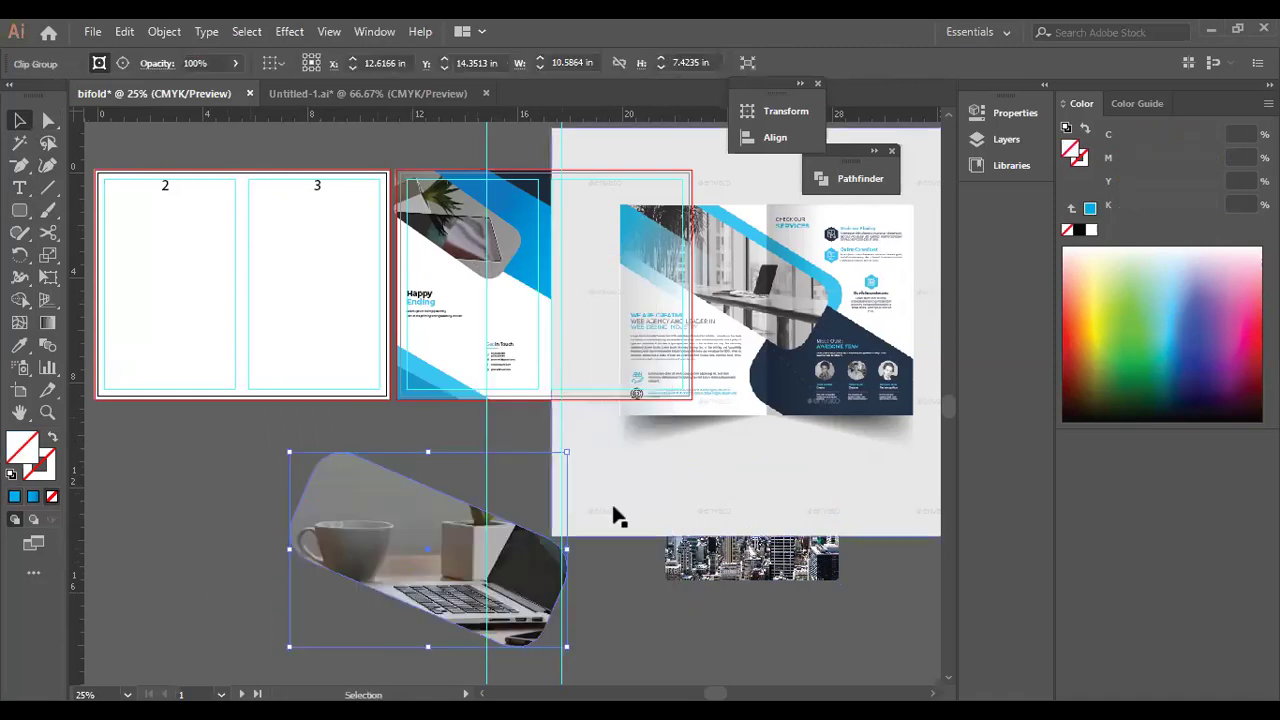
Isolate the laptop clip group and shift the photo inside it so the plant and laptop fill the rounded band.
double_click(535, 592)
left_click_drag(534, 592, 488, 577)
left_click_drag(431, 534, 442, 520)
left_click(178, 506)
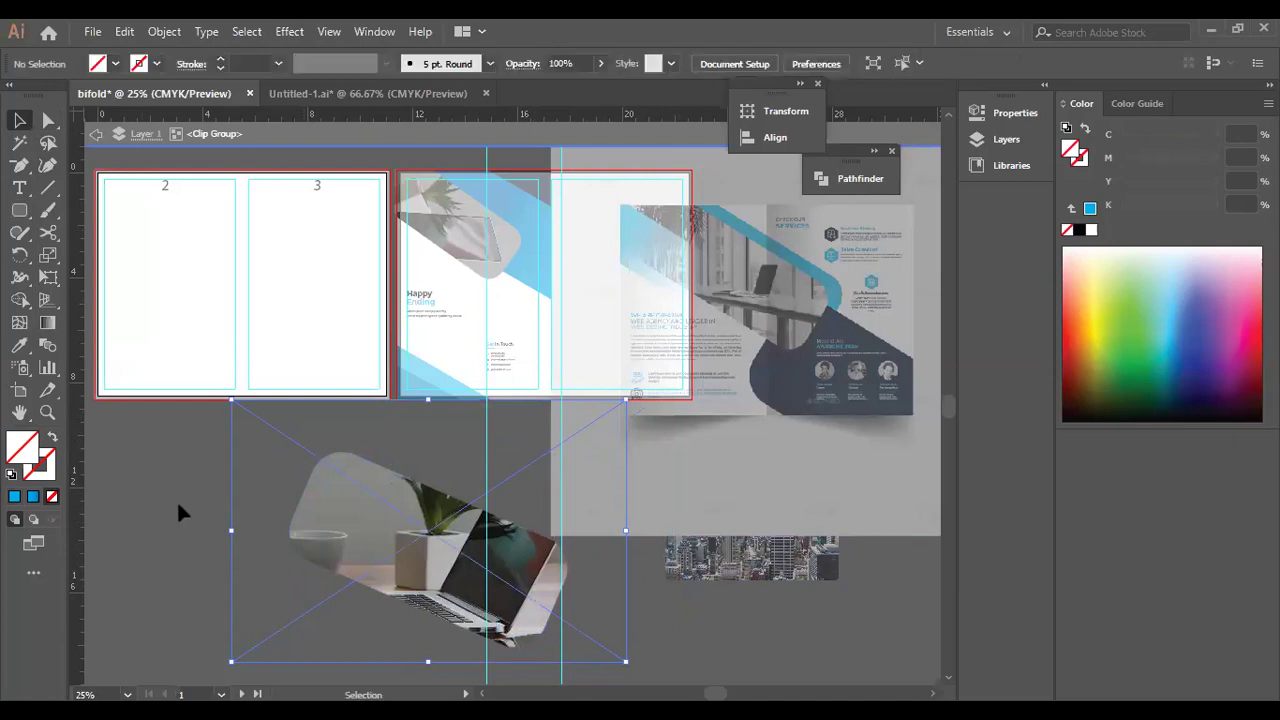
Leave the laptop clip group's isolation and move the reference mockup image away from the brochure pages.
double_click(170, 460)
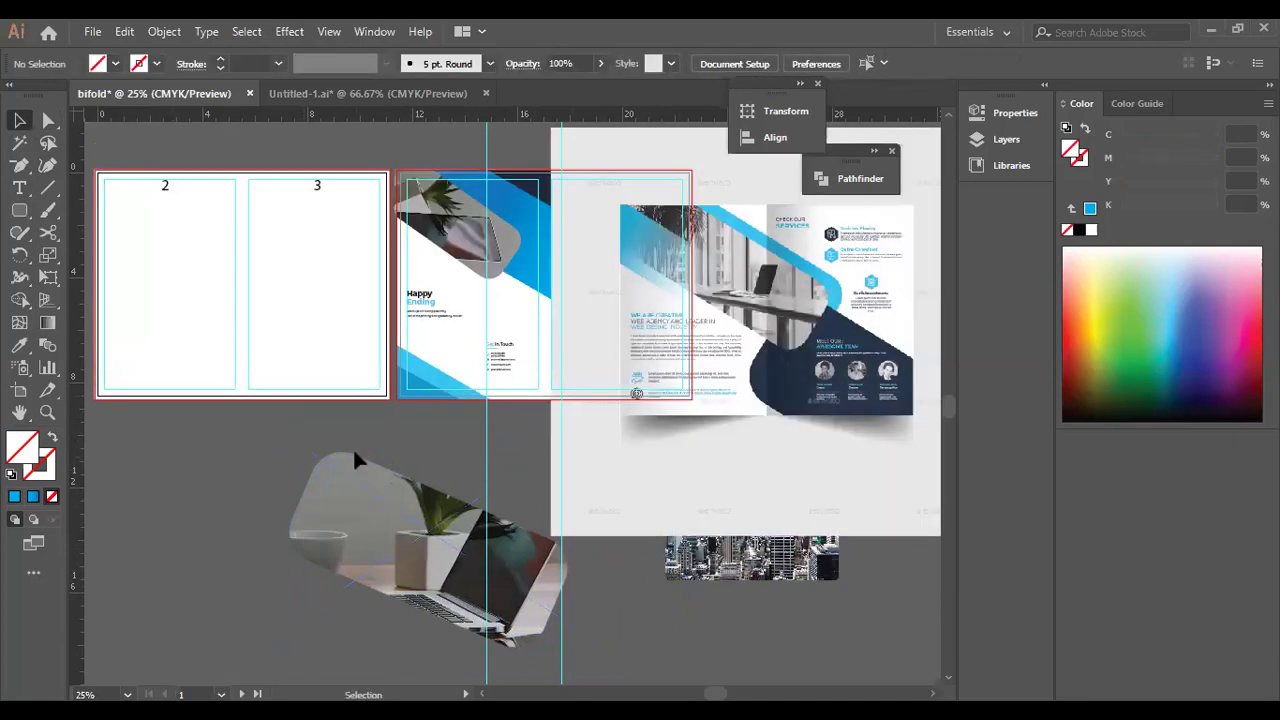
scroll(354, 451, "up", 1)
left_click_drag(839, 331, 924, 322)
Draw a wide rectangle across the upper part of pages 2 and 3 and fill it with the cyan sampled from the mockup.
left_click(20, 211)
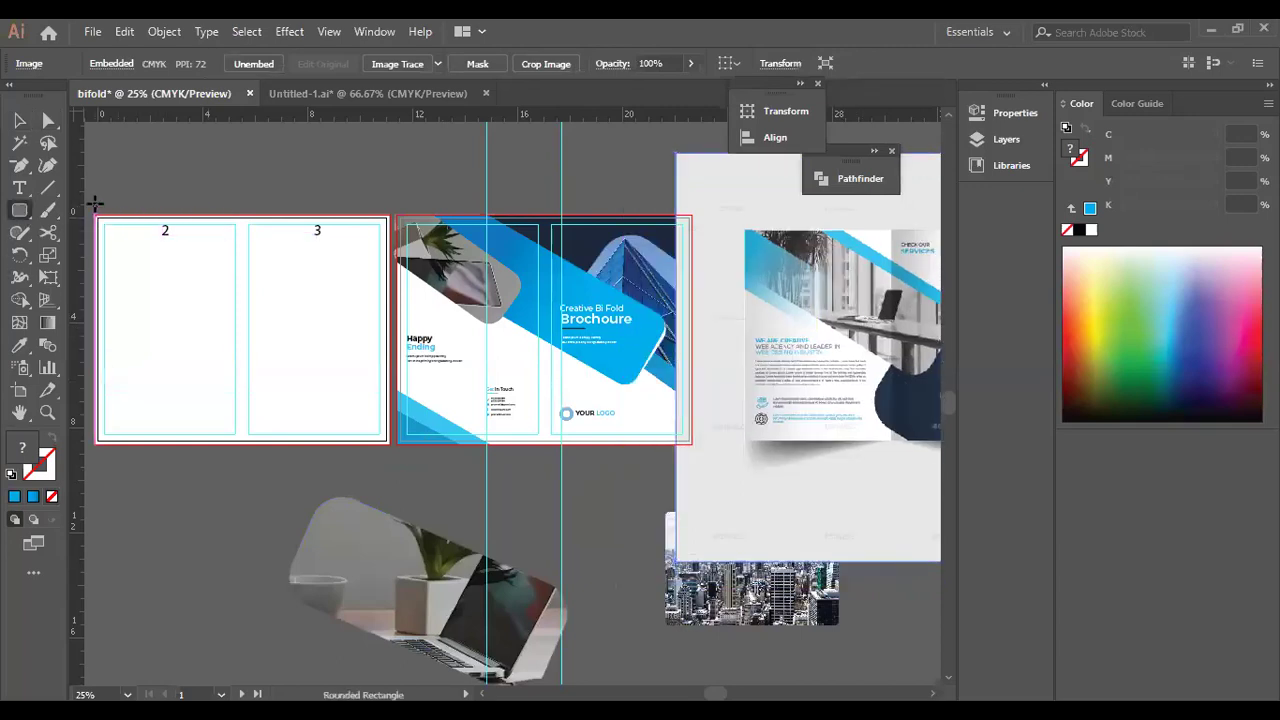
left_click_drag(106, 209, 407, 301)
left_click(115, 64)
left_click(117, 95)
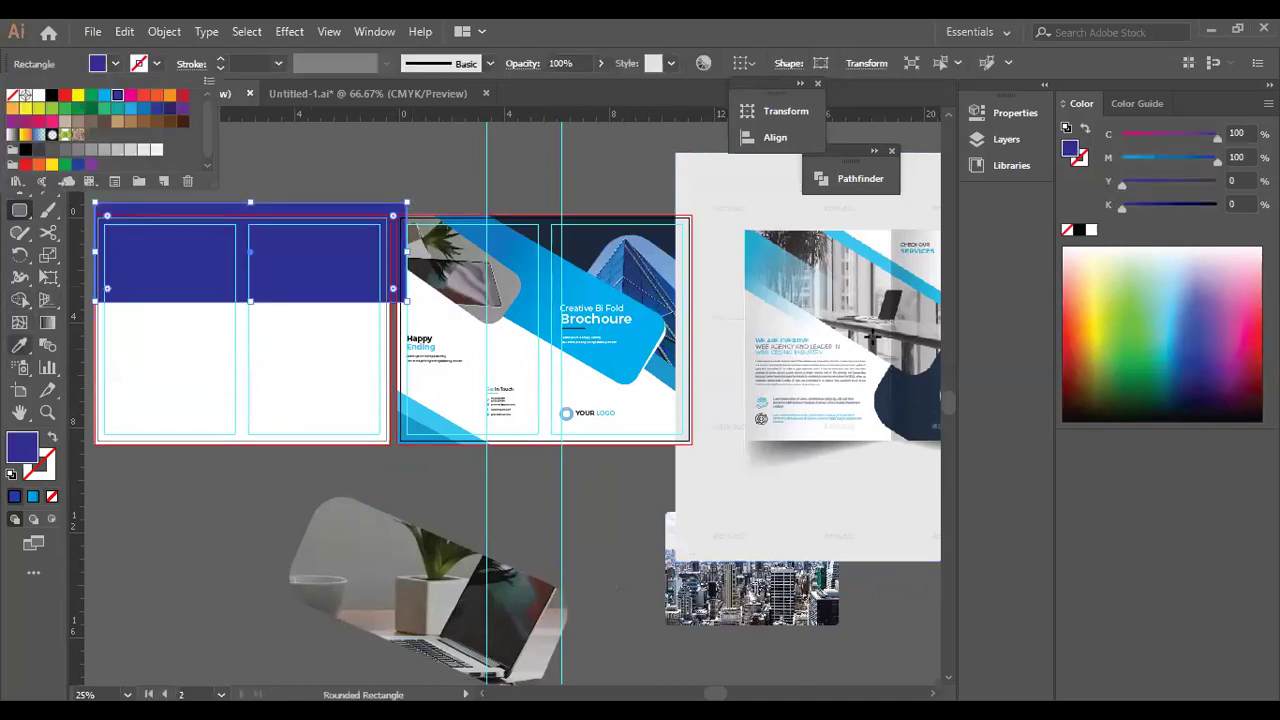
left_click(872, 338)
left_click(20, 346)
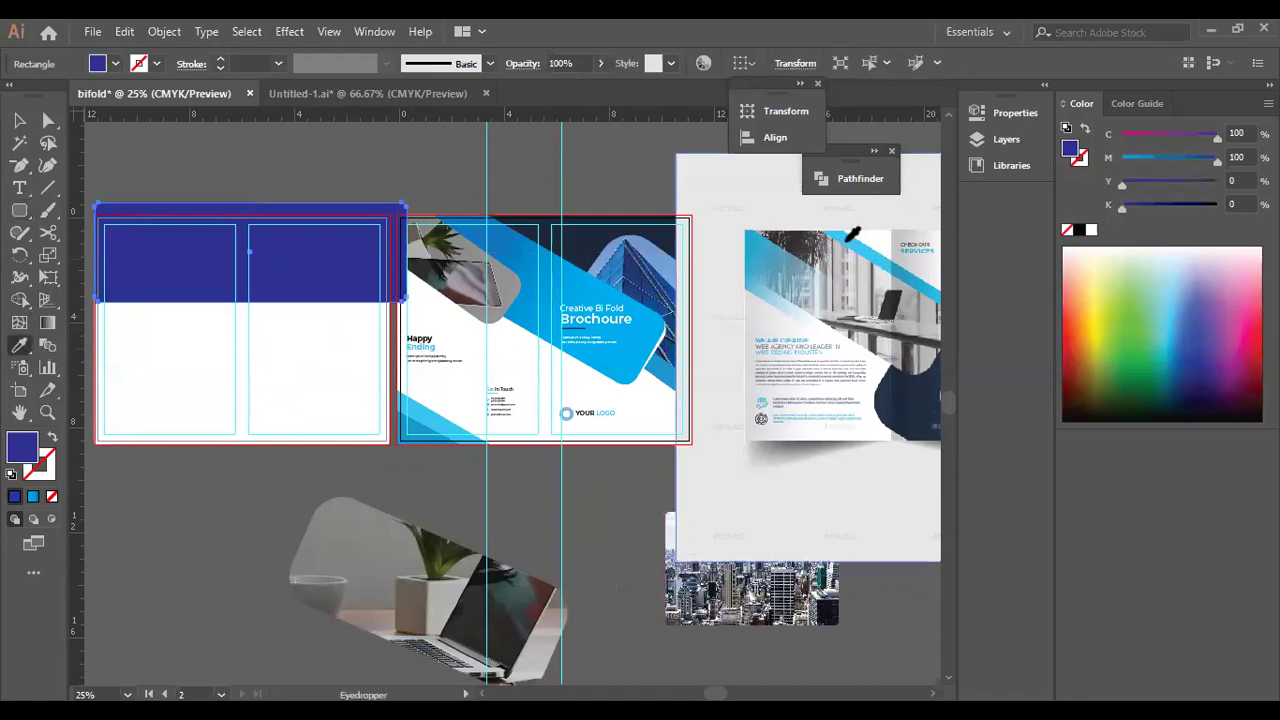
left_click(846, 242)
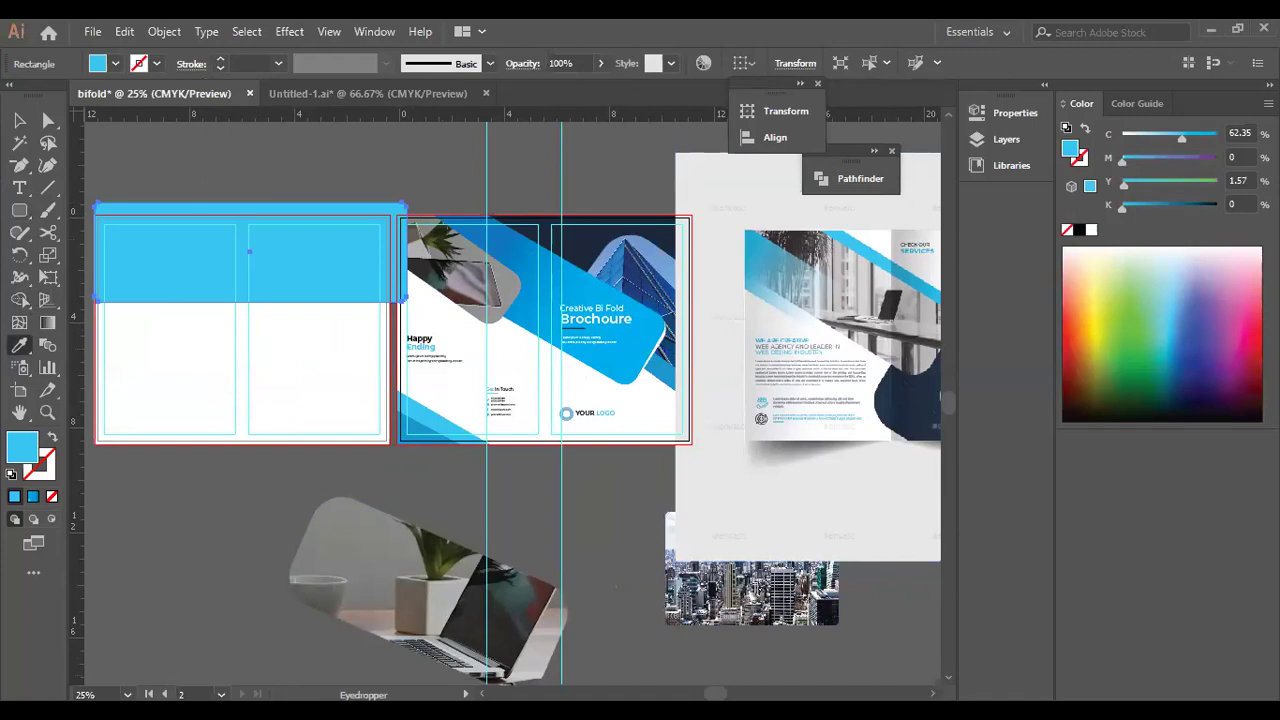
Rotate the cyan rectangle clockwise into a diagonal band across pages 2 and 3, and bring the mockup closer for comparison.
left_click(19, 120)
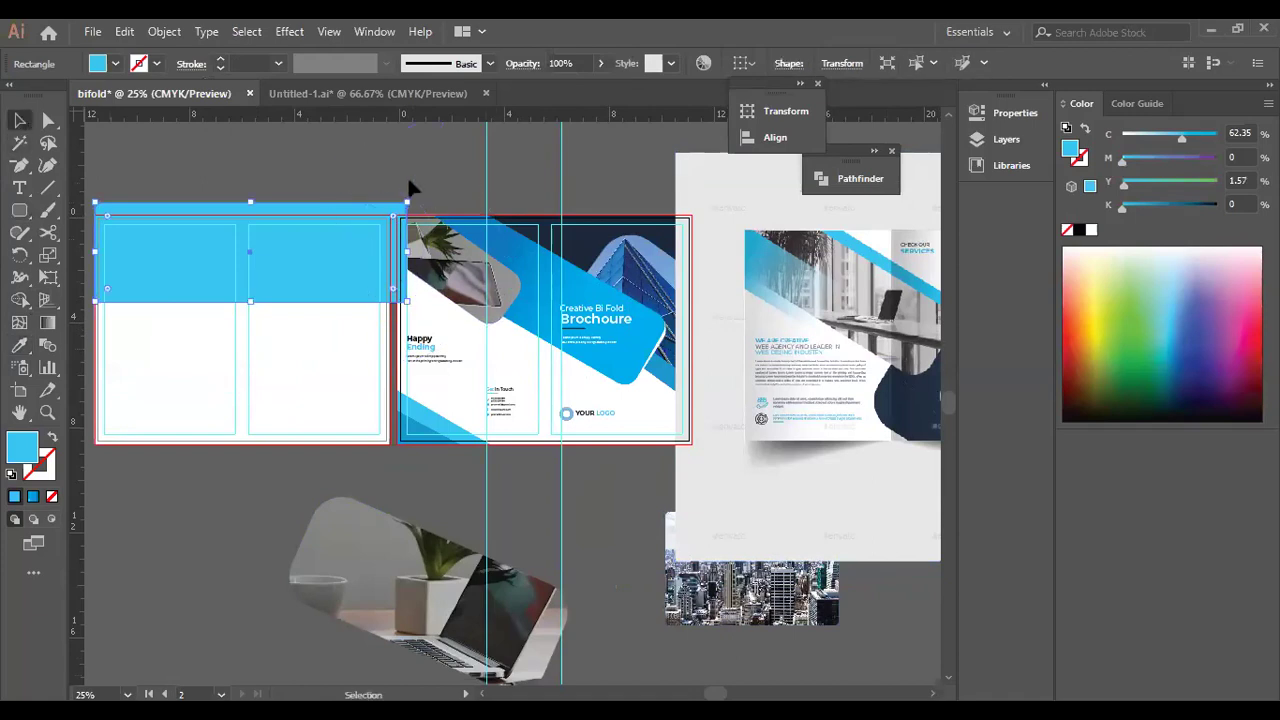
left_click_drag(399, 201, 415, 296)
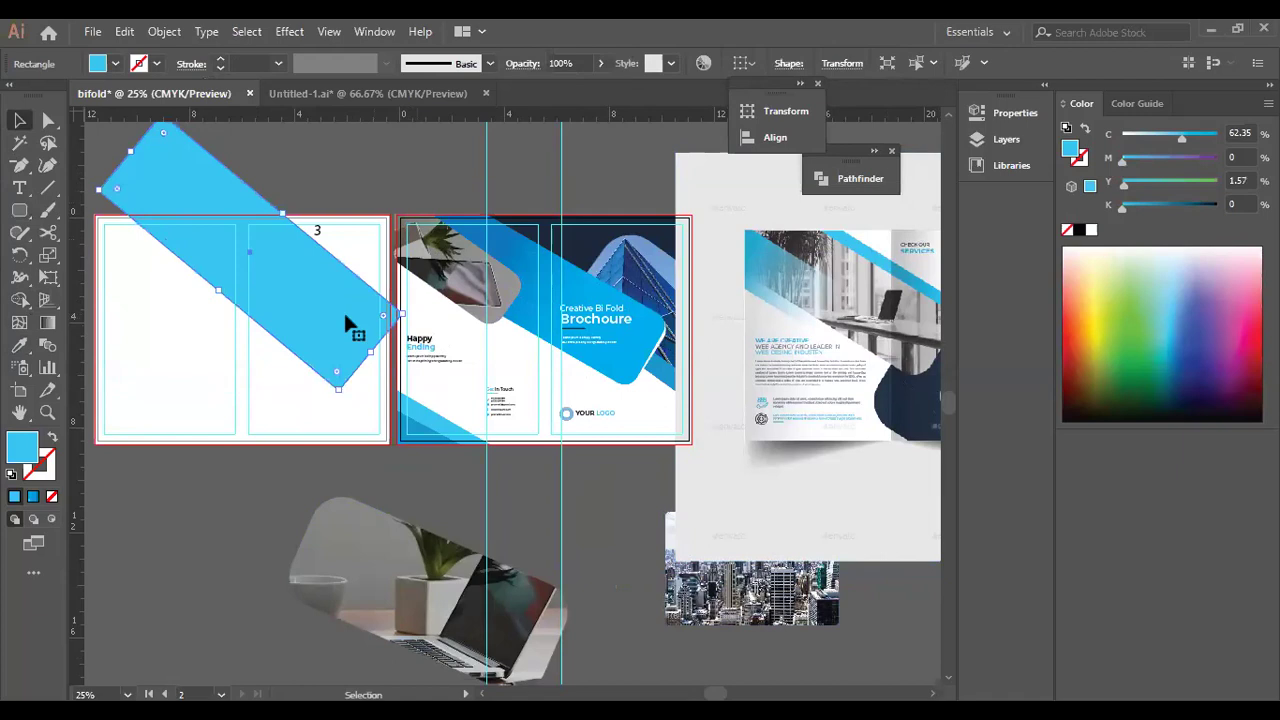
left_click_drag(343, 310, 417, 271)
left_click_drag(824, 335, 645, 308)
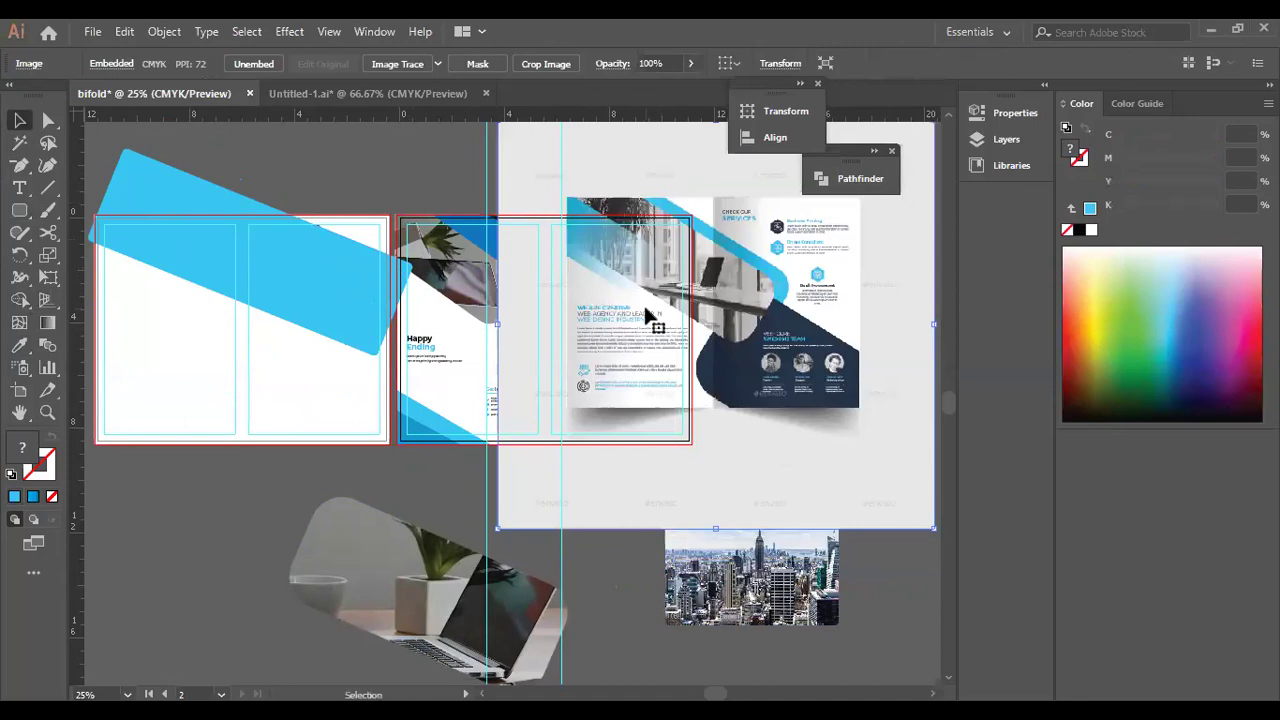
left_click_drag(358, 333, 318, 358)
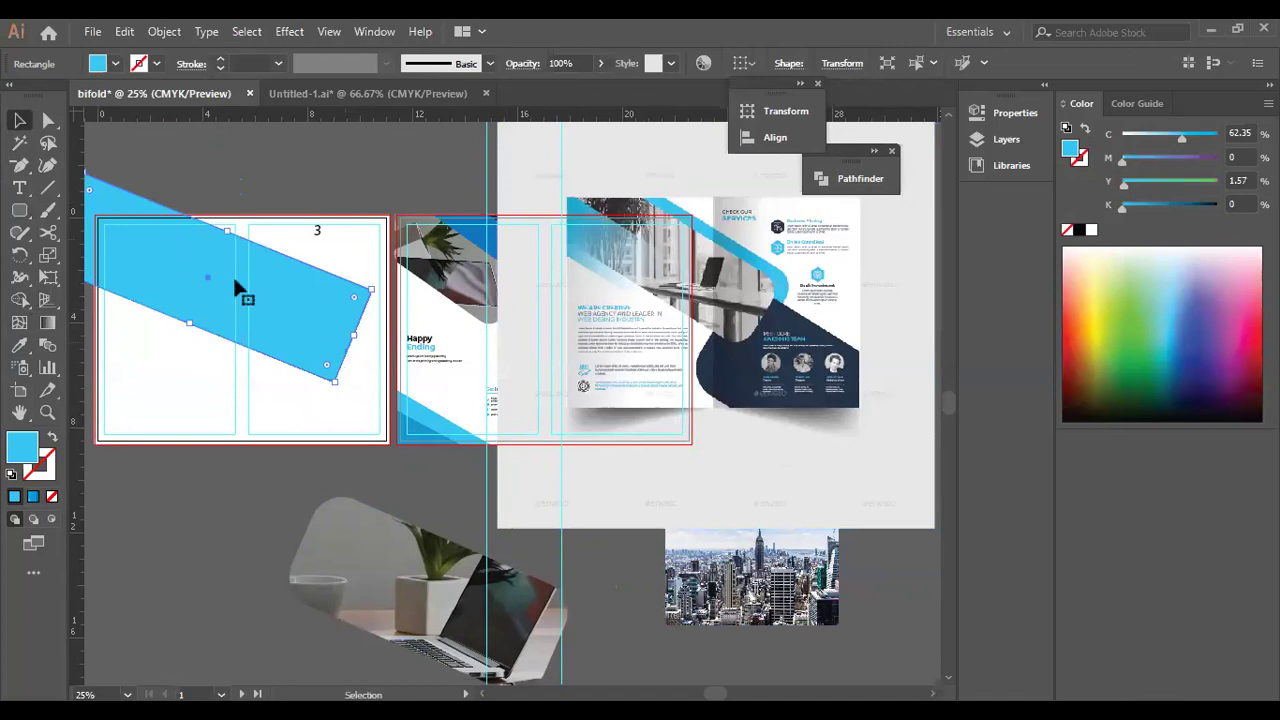
Round the cyan band's corners to about 1.11 in and shift the band left.
left_click(49, 120)
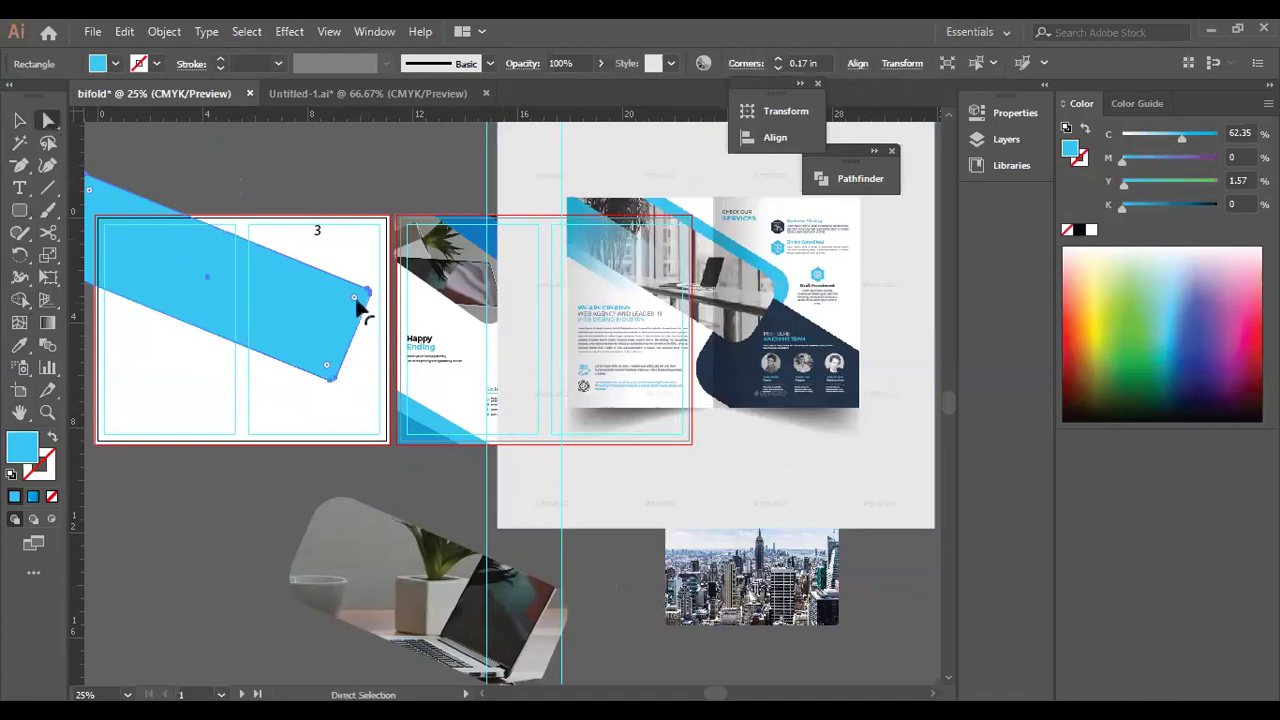
left_click_drag(350, 297, 326, 293)
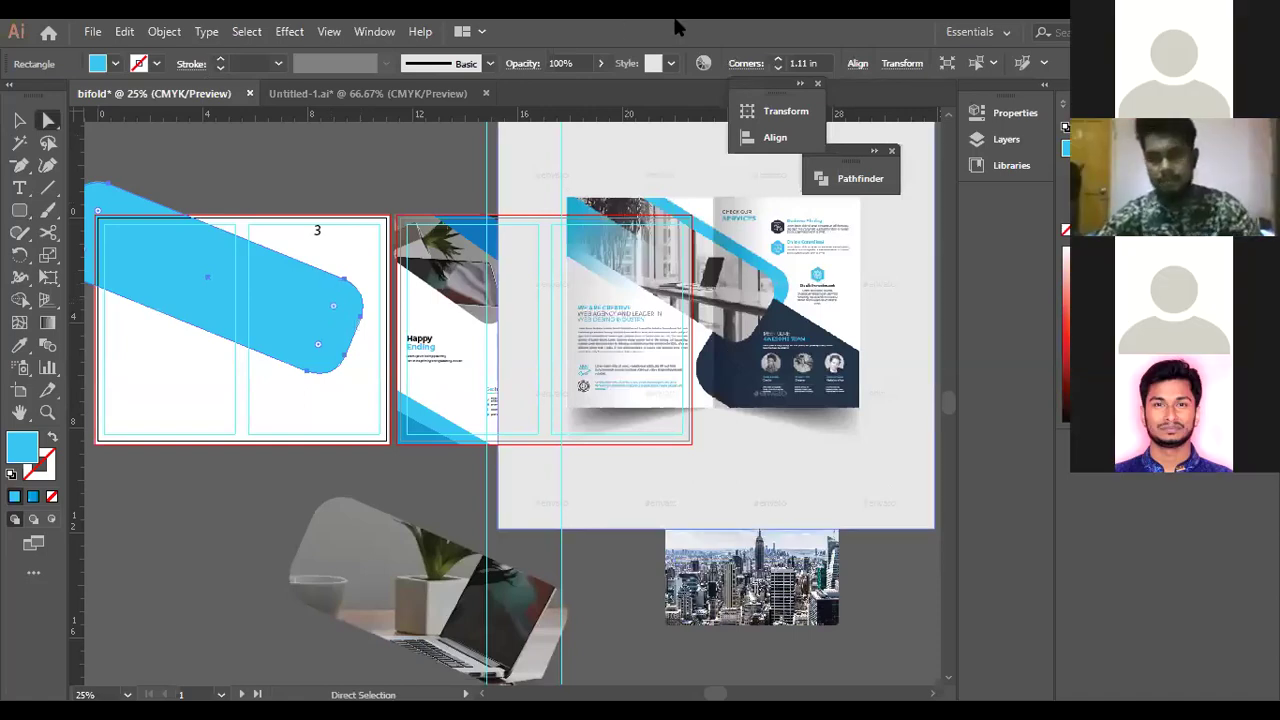
left_click(19, 120)
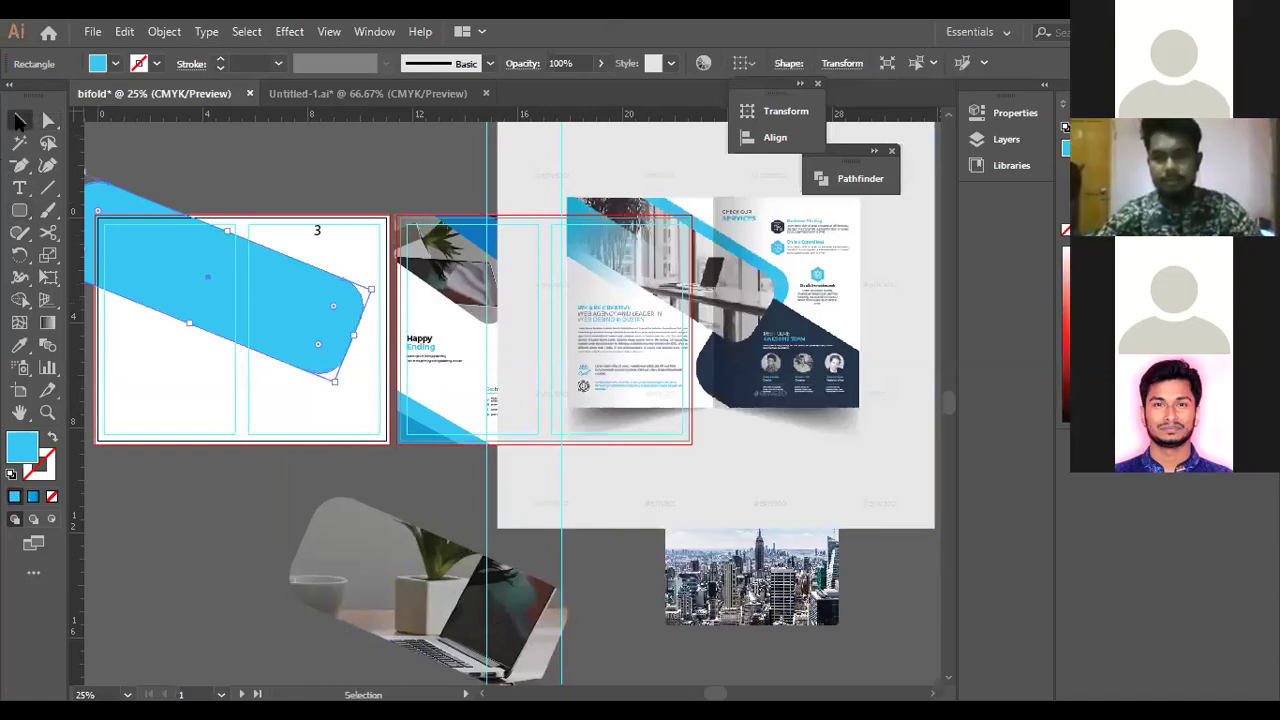
left_click_drag(324, 318, 277, 310)
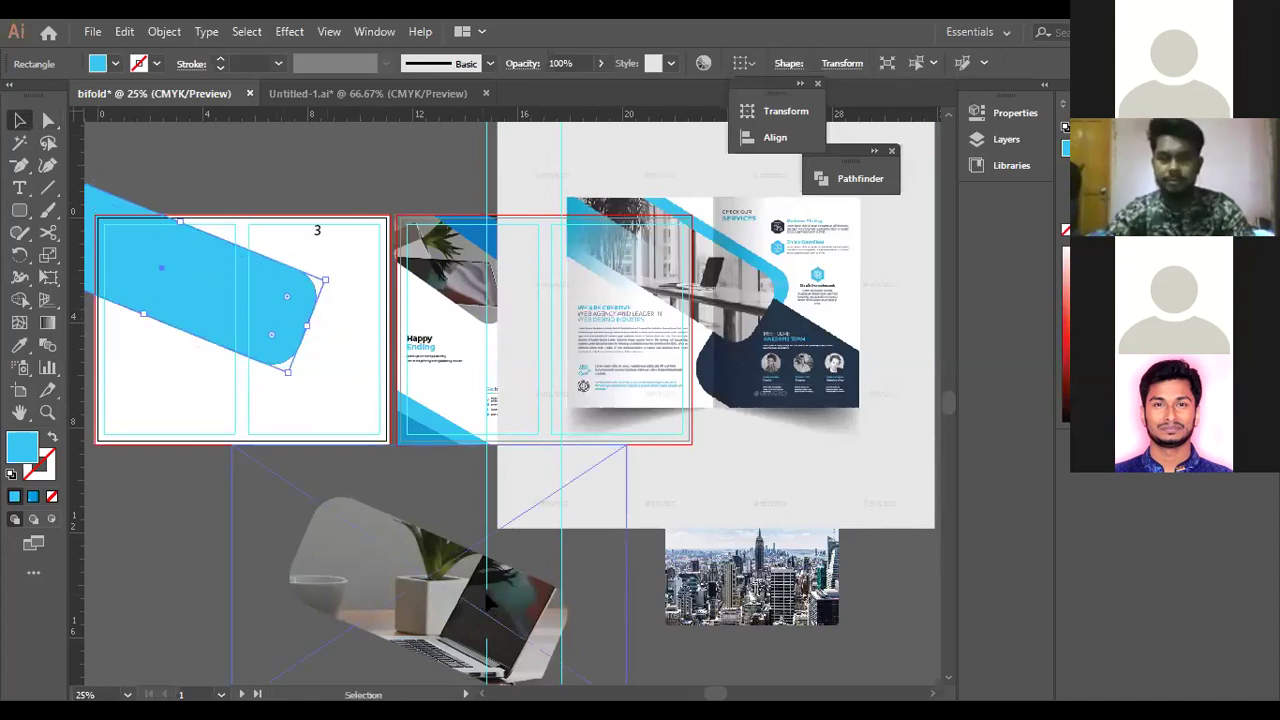
Try reducing the laptop clip group's height to about 5.83 in and moving it up and left below the pages.
left_click(465, 540)
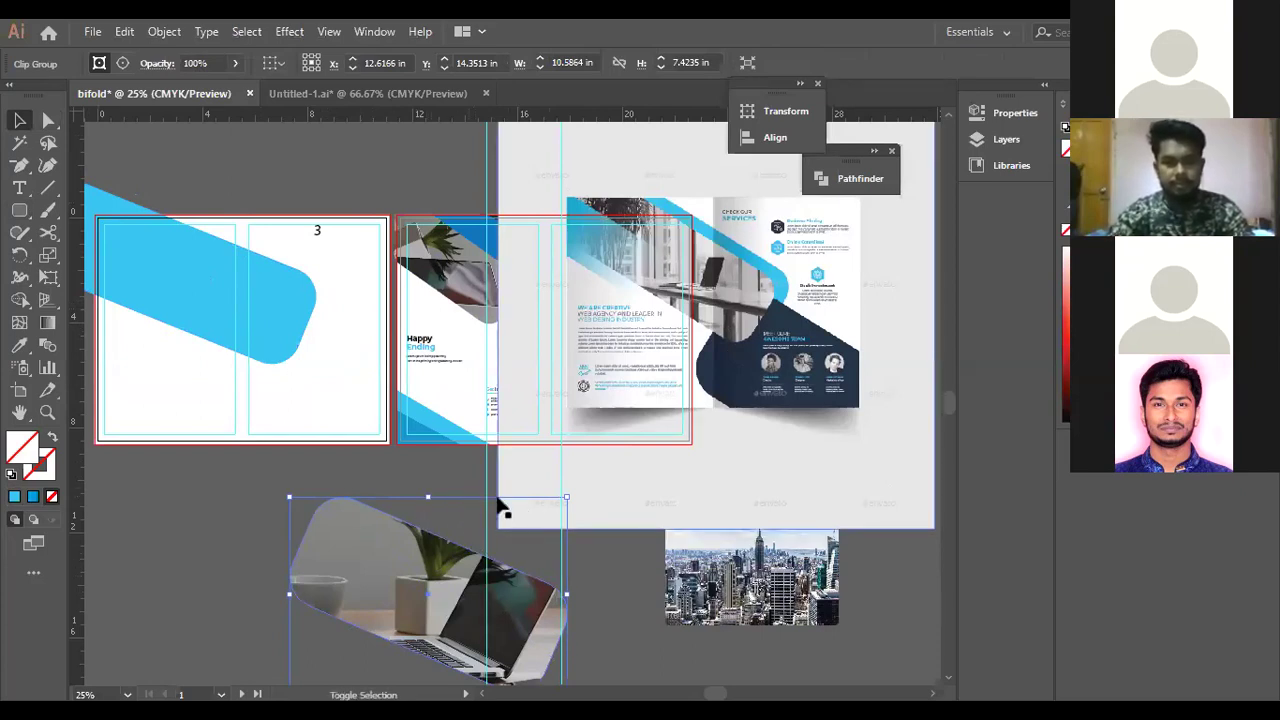
left_click_drag(431, 498, 404, 540)
left_click_drag(485, 605, 405, 538)
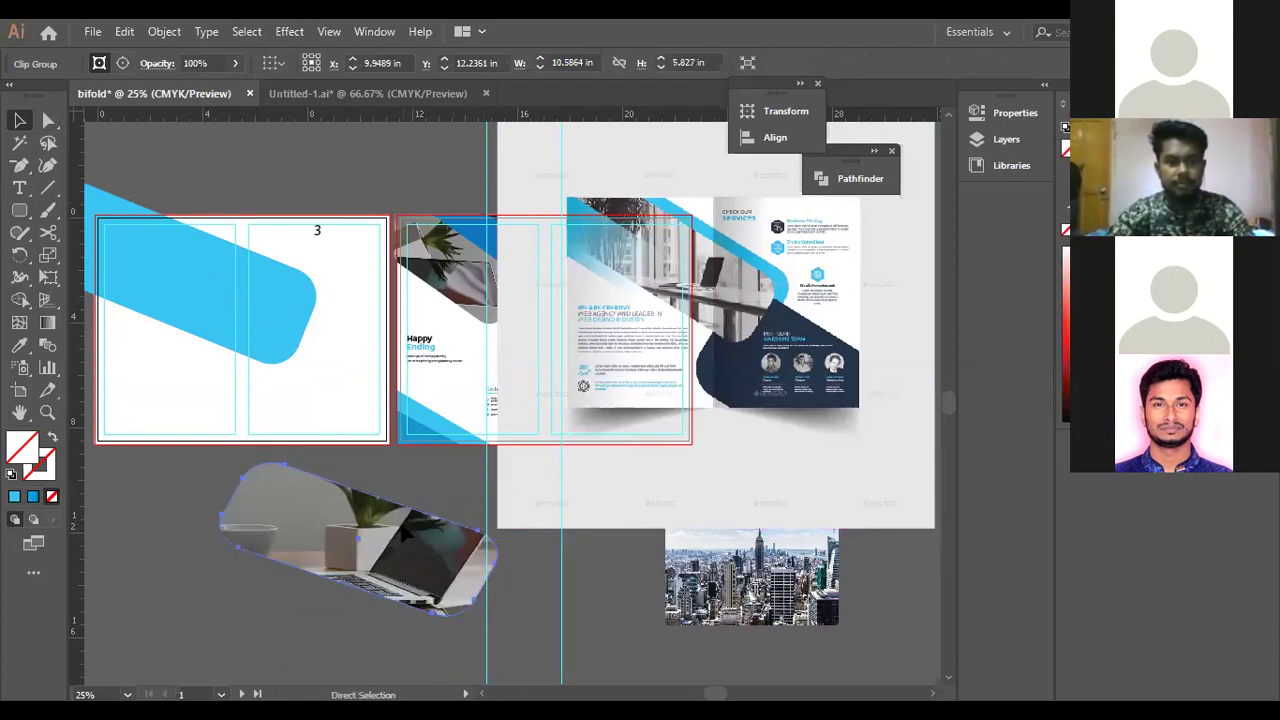
Undo the clip group changes along with the cyan band's last move and corner rounding.
key("ctrl+z")
key("ctrl+z")
key("ctrl+z")
key("ctrl+z")
Round all corners of the diagonal cyan band again, making its end on page 3 strongly curved.
key("v")
left_click(300, 363)
left_click(48, 121)
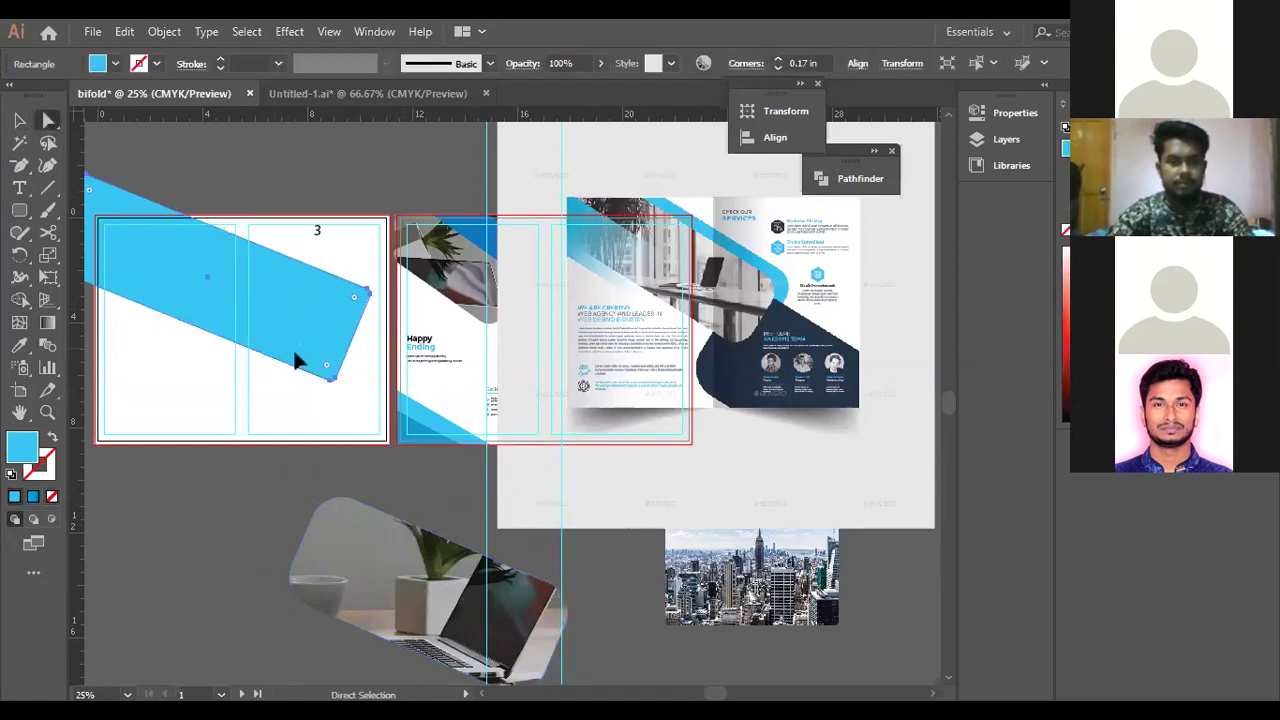
left_click_drag(339, 296, 316, 318)
left_click(19, 120)
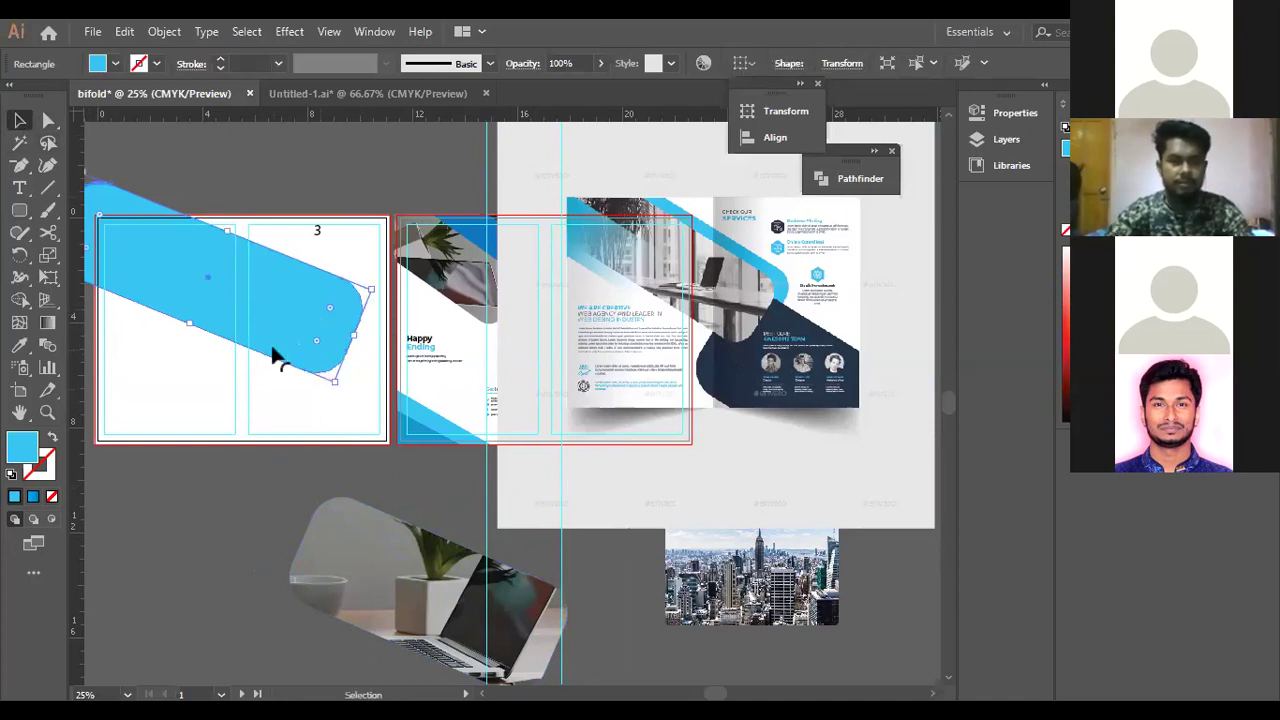
Release the laptop photo's clipping mask and delete the old mask shape.
right_click(400, 563)
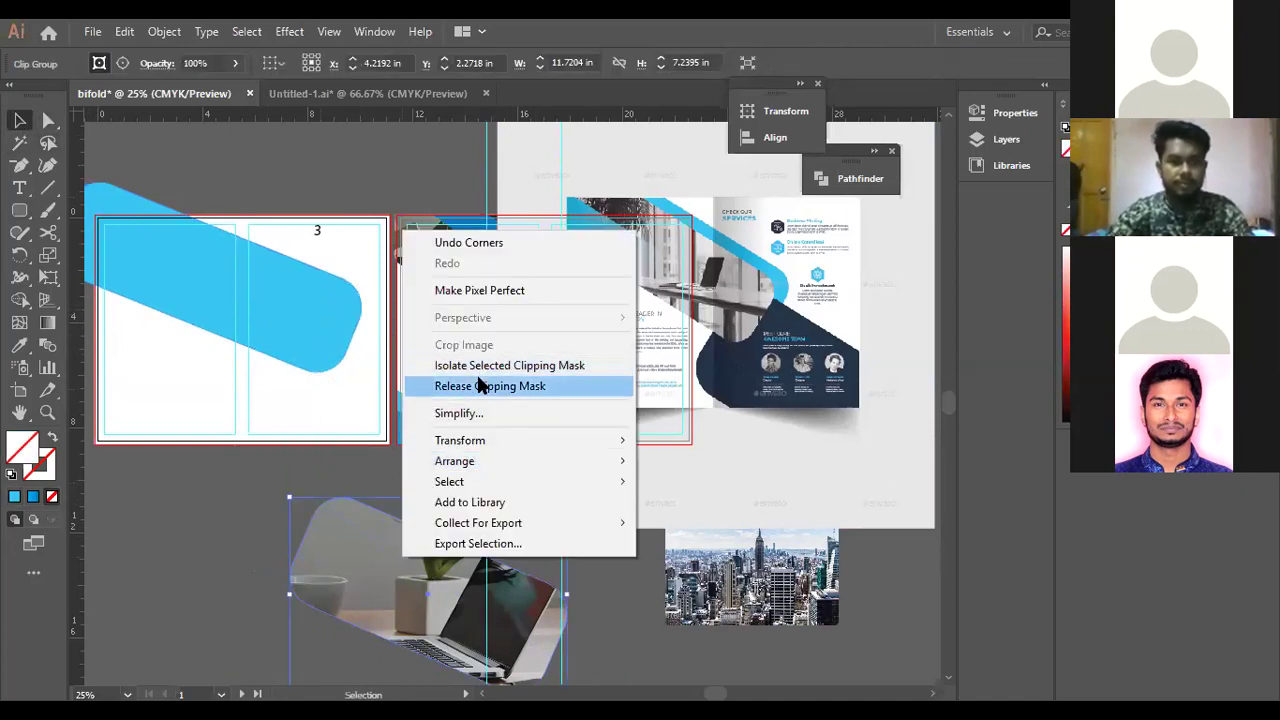
left_click(490, 386)
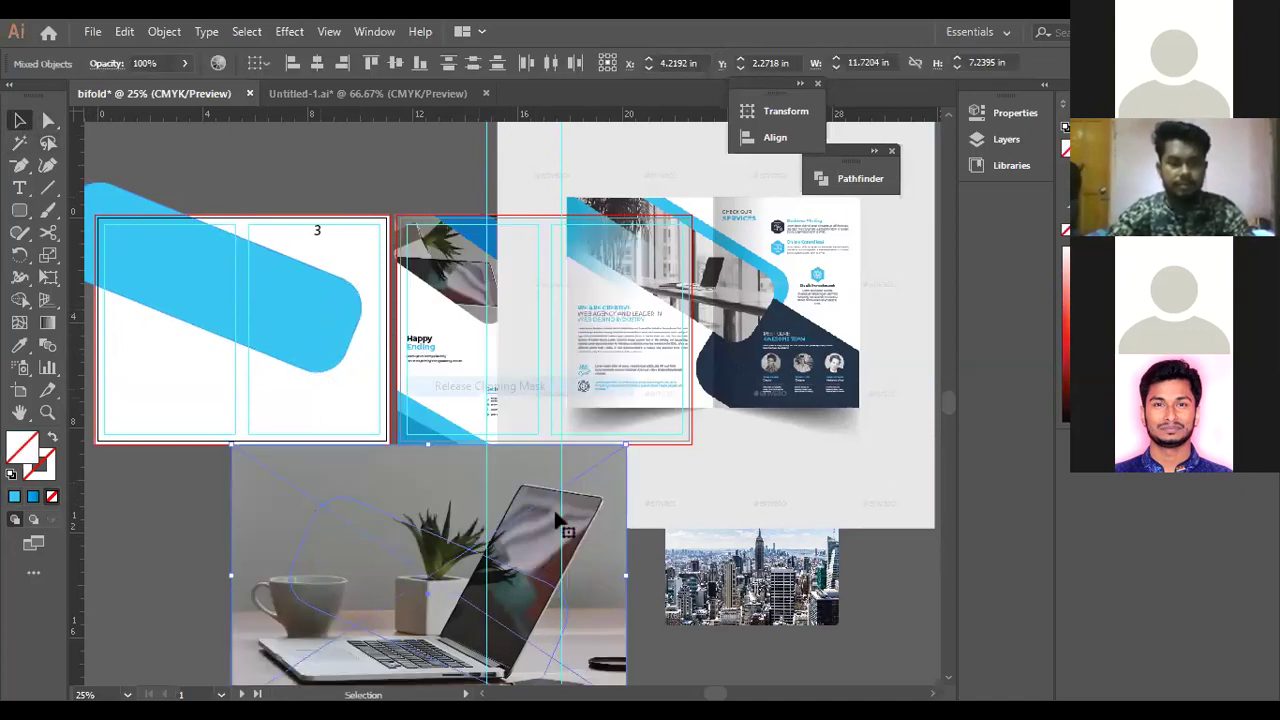
left_click(200, 536)
left_click(304, 536)
key("Delete")
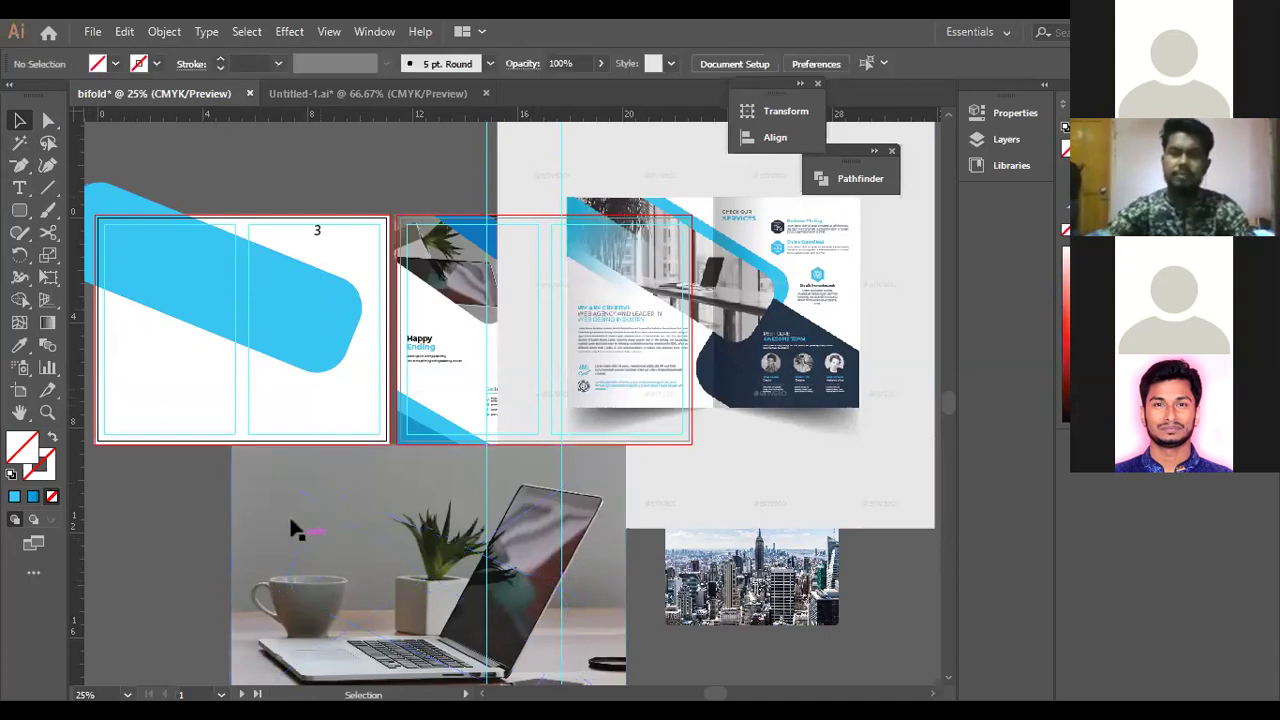
Place a copy of the rounded cyan band over the laptop photo and make a clipping mask from both.
left_click_drag(268, 321, 439, 595)
left_click_drag(200, 541, 377, 591)
right_click(377, 591)
mouse_move(414, 503)
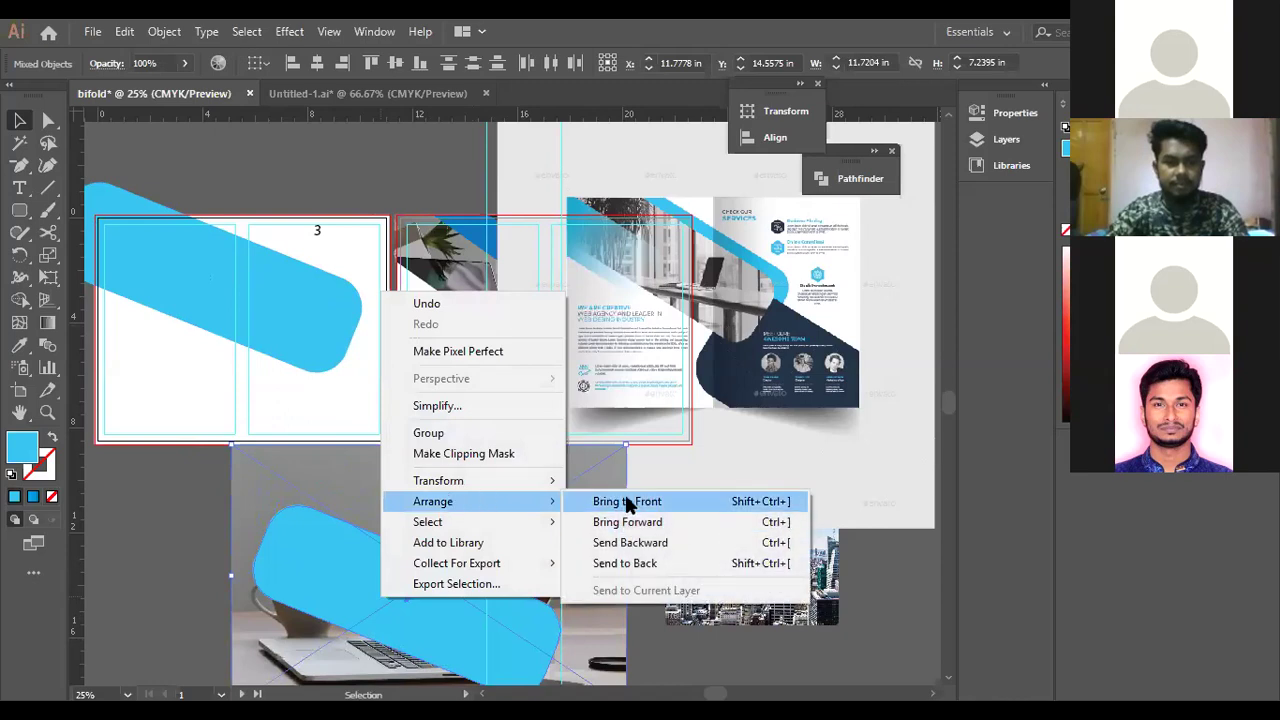
left_click(420, 453)
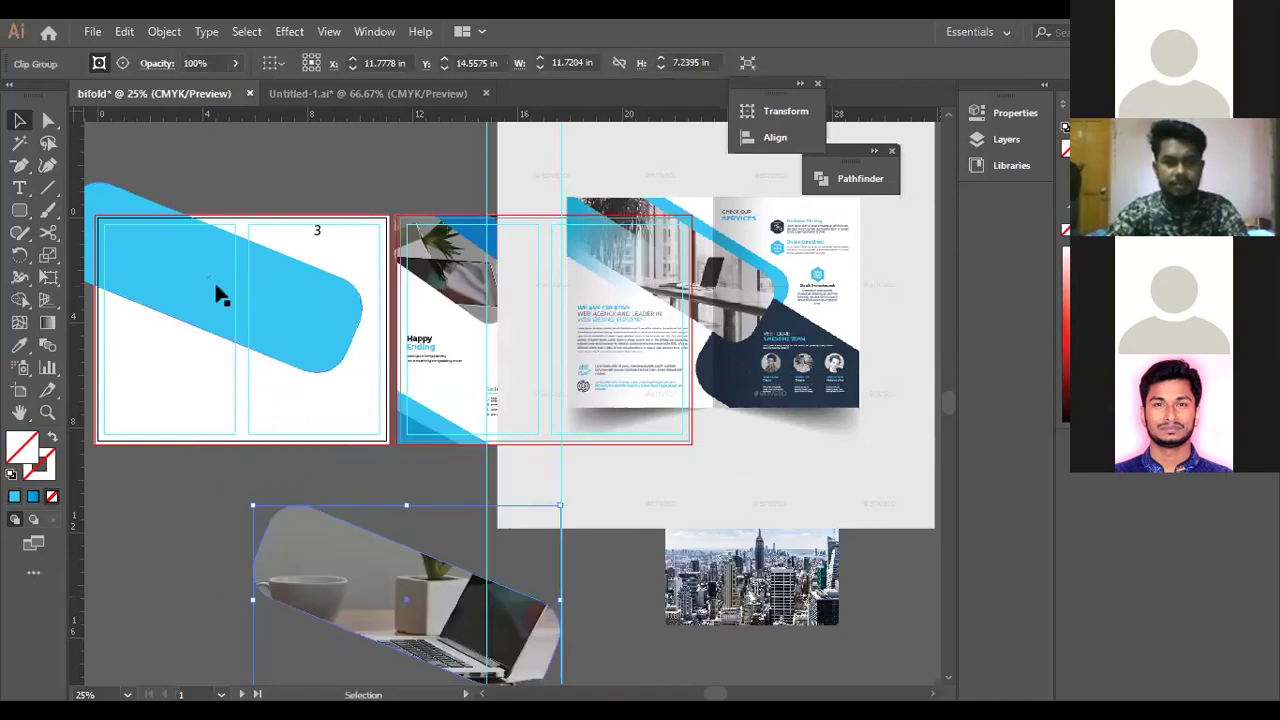
Move the clipped laptop photo onto pages 2 and 3 over the cyan band, leaving a cyan edge above it.
left_click(214, 282)
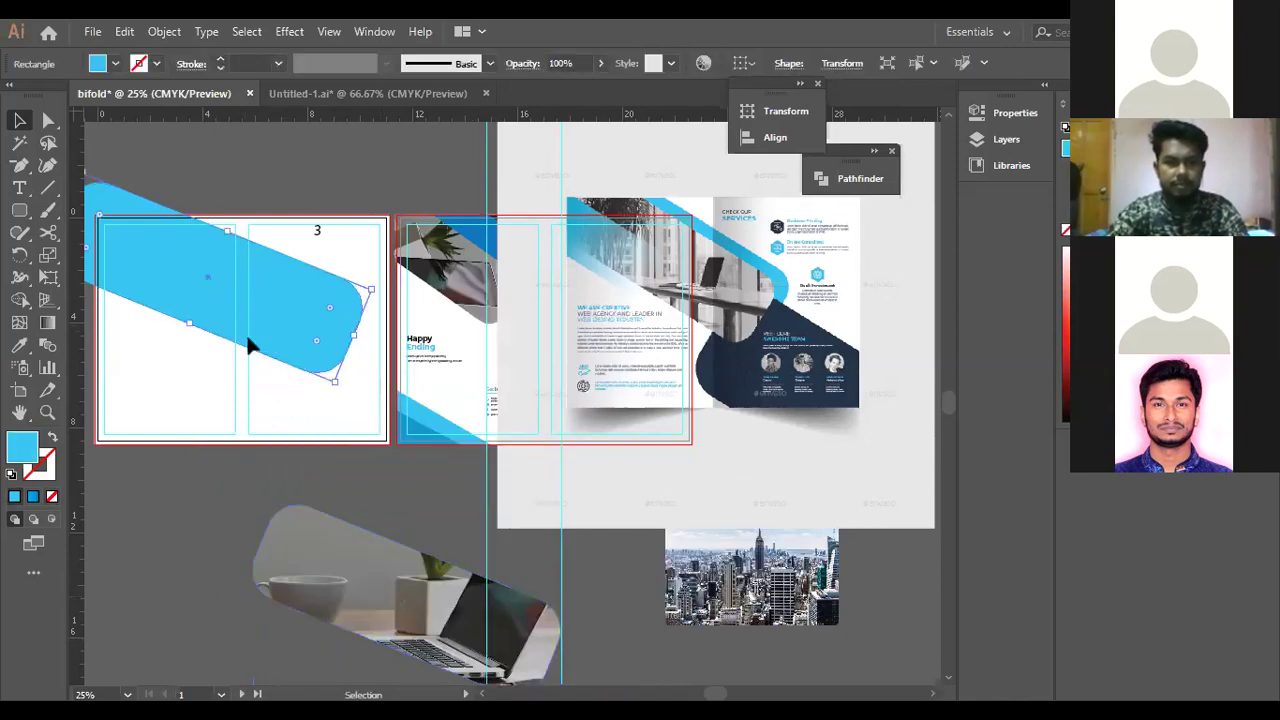
left_click_drag(340, 390, 304, 338)
left_click_drag(478, 600, 256, 298)
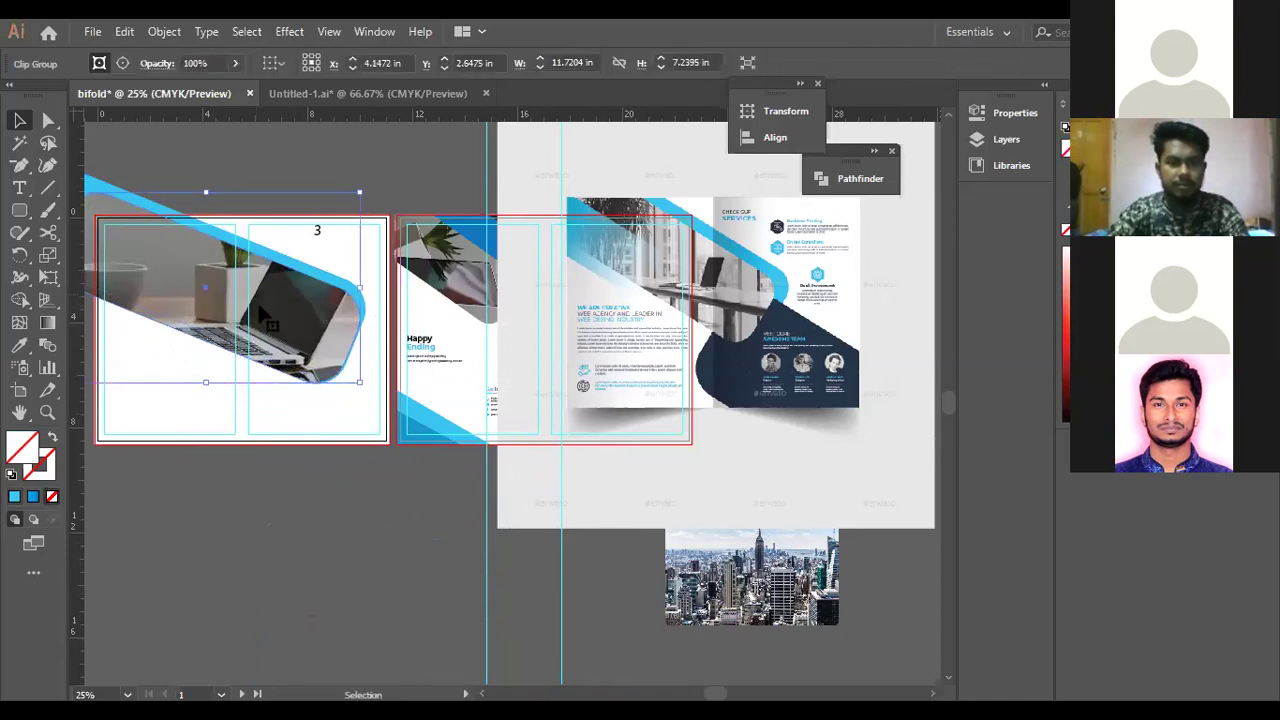
mouse_move(285, 360)
left_mouse_down()
mouse_move(293, 368)
mouse_move(281, 368)
left_mouse_up()
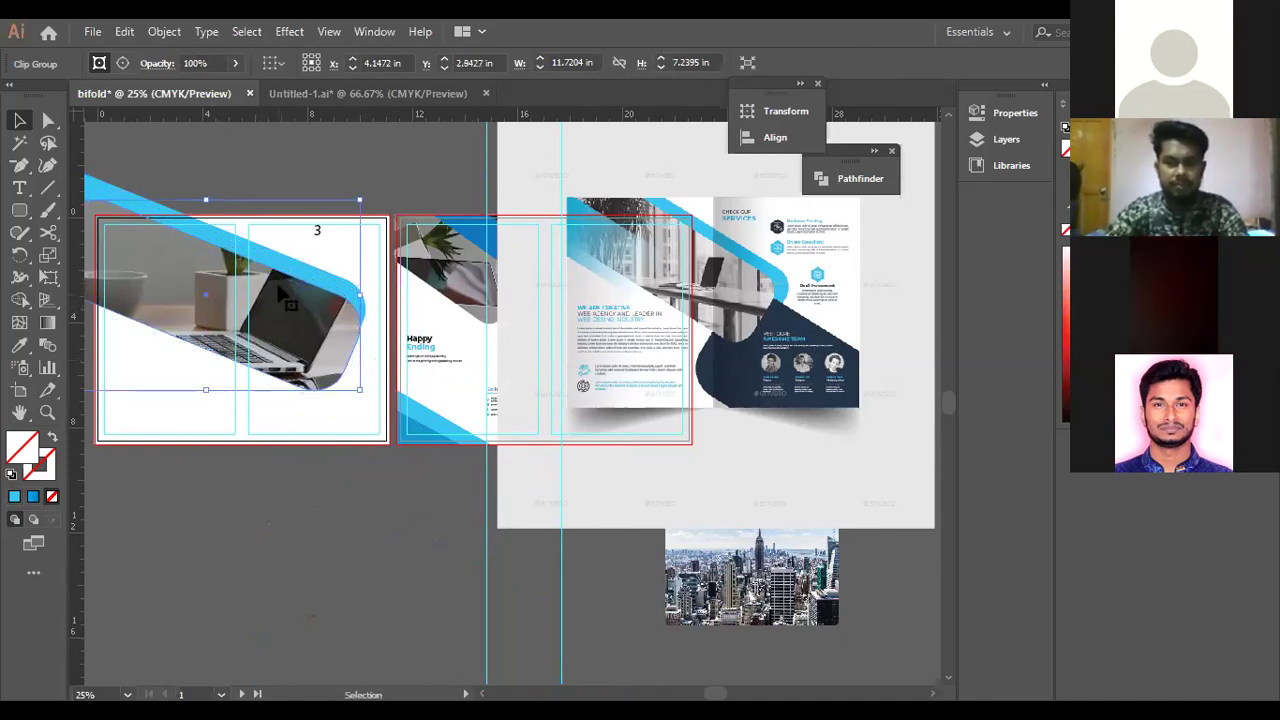
Fine-tune the clipped laptop photo's tilt and position so a slim cyan strip borders its upper edge and rounded end.
mouse_move(363, 195)
left_mouse_down()
mouse_move(382, 204)
mouse_move(349, 214)
left_mouse_up()
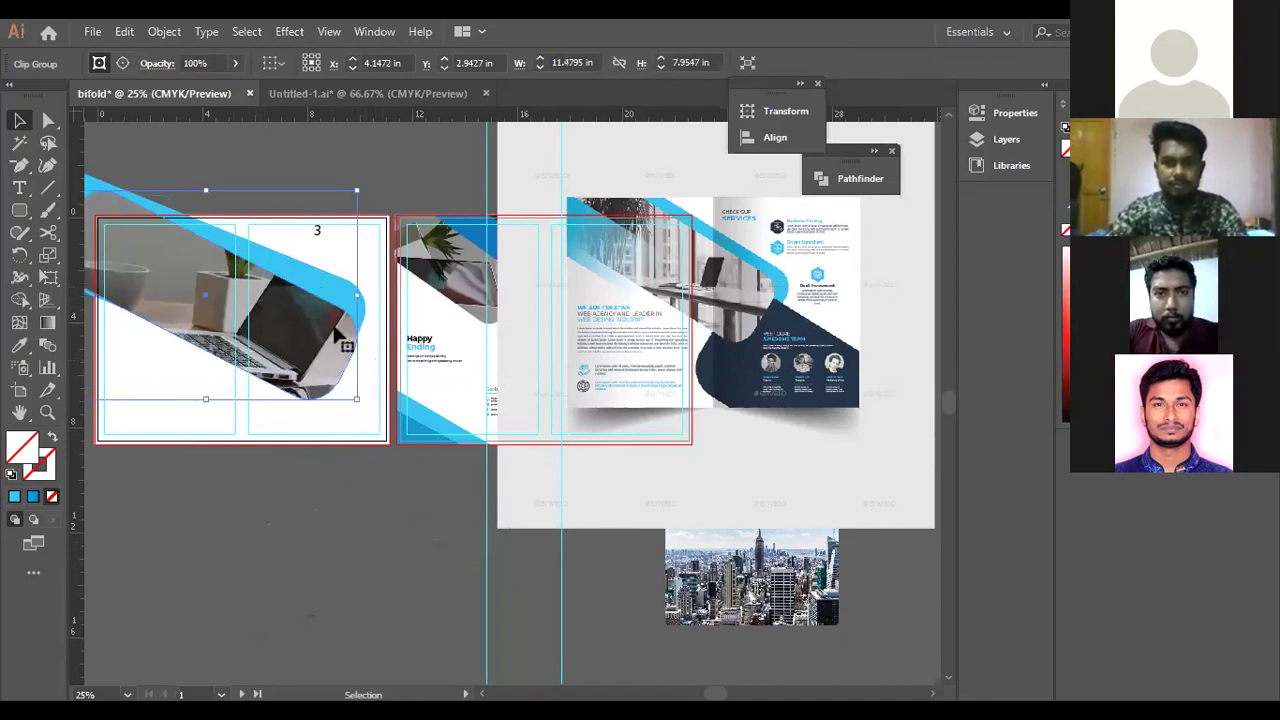
mouse_move(377, 406)
left_mouse_down()
mouse_move(366, 380)
mouse_move(377, 400)
left_mouse_up()
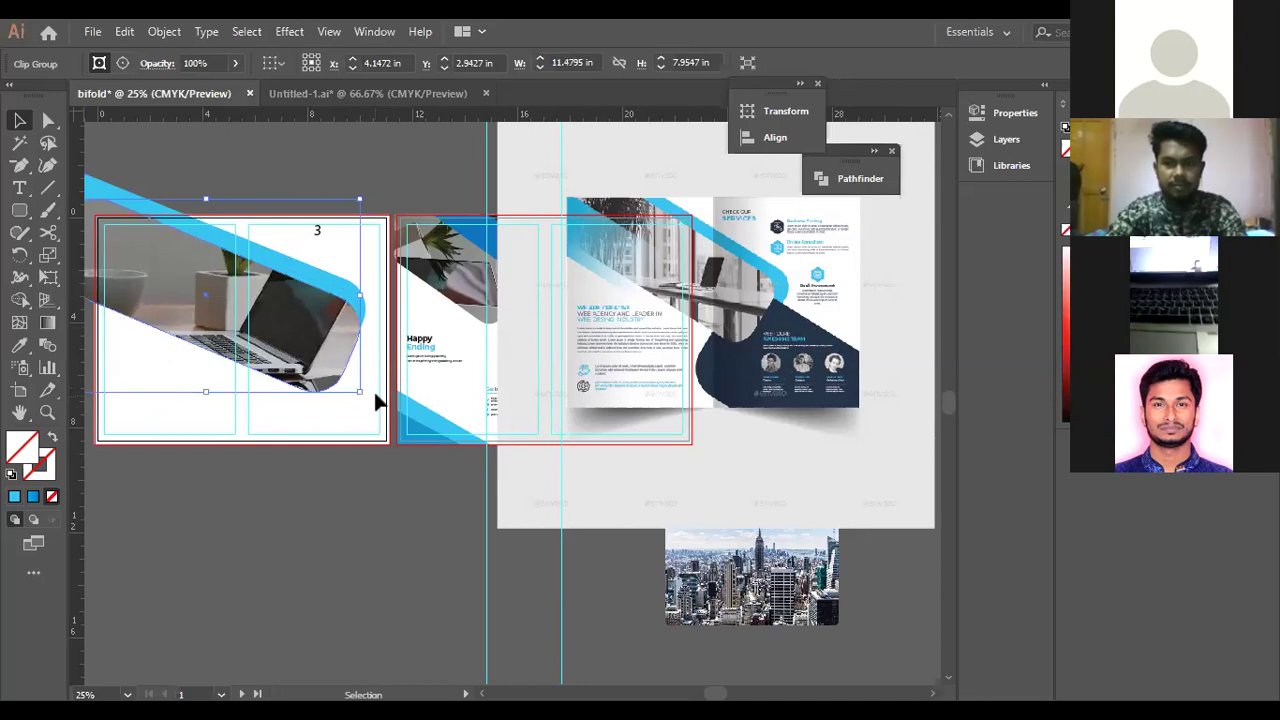
left_click_drag(285, 321, 285, 323)
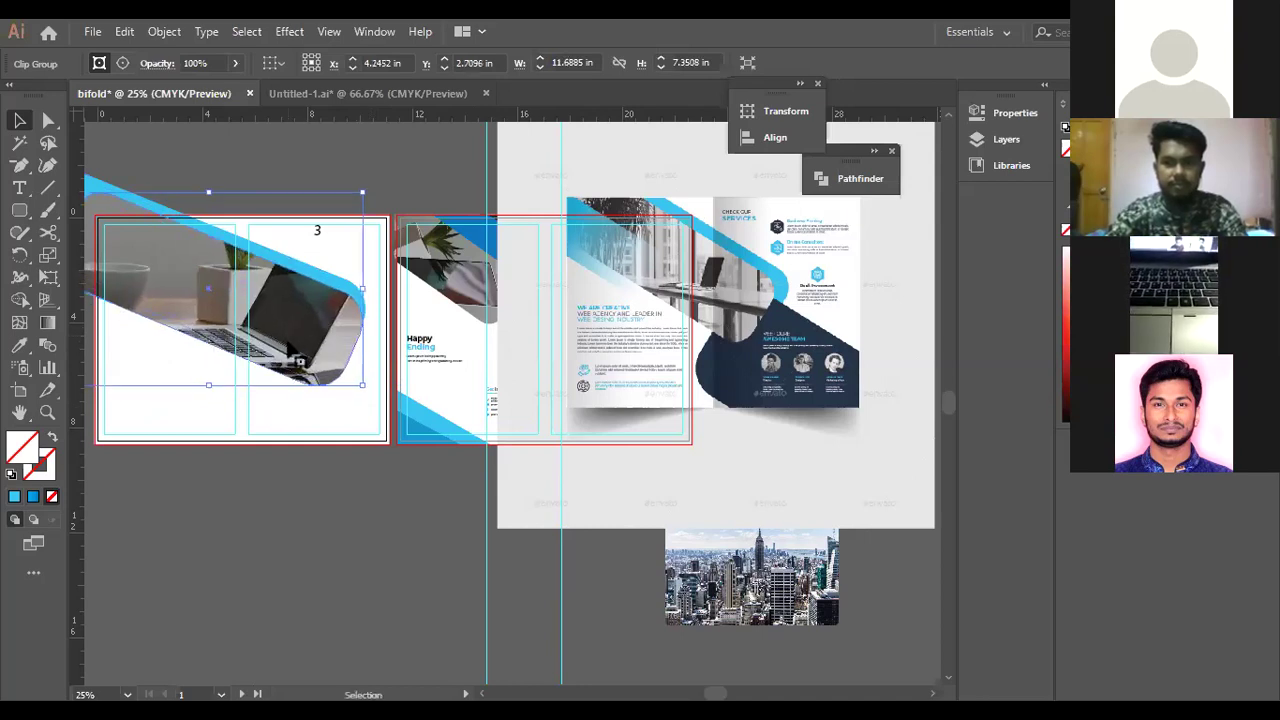
left_click(347, 492)
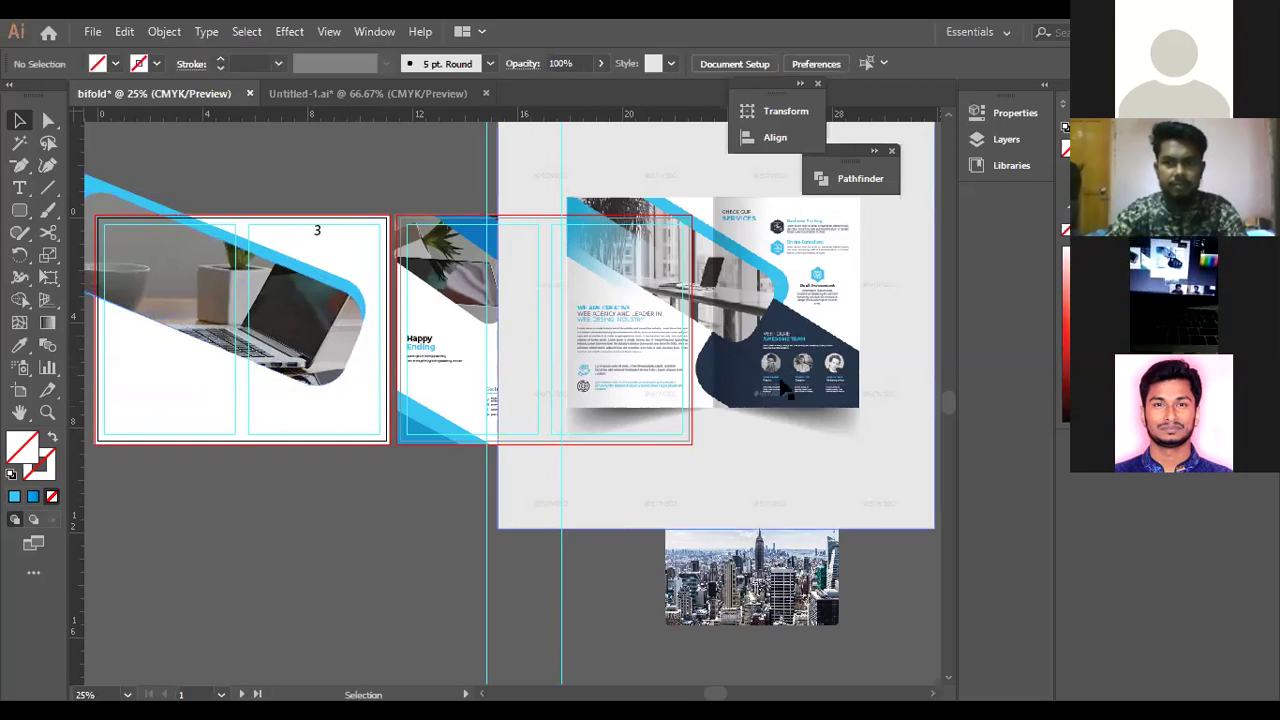
Duplicate the cyan band as a steeper, shorter diagonal over page 3's lower part, and shift the laptop photo and original band left.
left_click(230, 237)
left_click_drag(230, 237, 433, 449)
left_click_drag(235, 312, 206, 290)
left_click_drag(368, 413, 363, 402)
left_click_drag(612, 432, 563, 443)
mouse_move(437, 370)
left_mouse_down()
mouse_move(449, 363)
mouse_move(445, 386)
left_mouse_up()
mouse_move(391, 466)
left_mouse_down()
mouse_move(373, 500)
mouse_move(382, 481)
left_mouse_up()
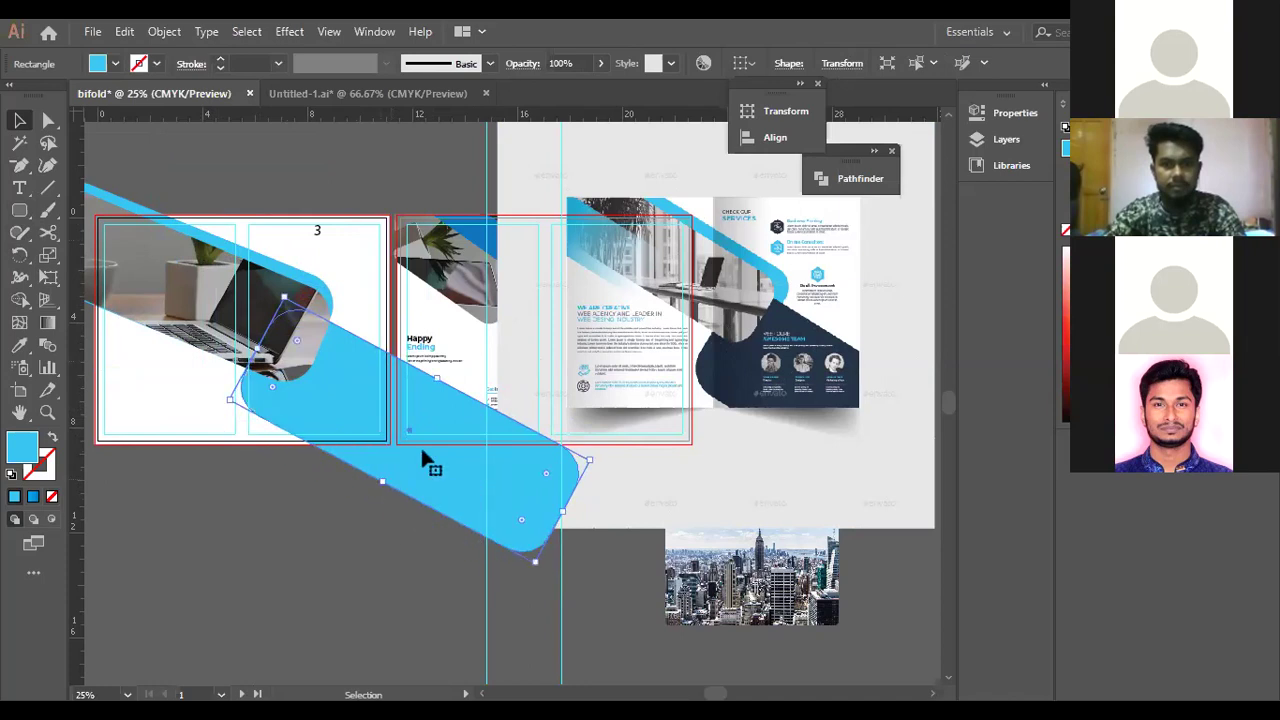
Fill the lower diagonal band with the dark navy sampled from the mockup.
left_click(19, 345)
left_click(724, 368)
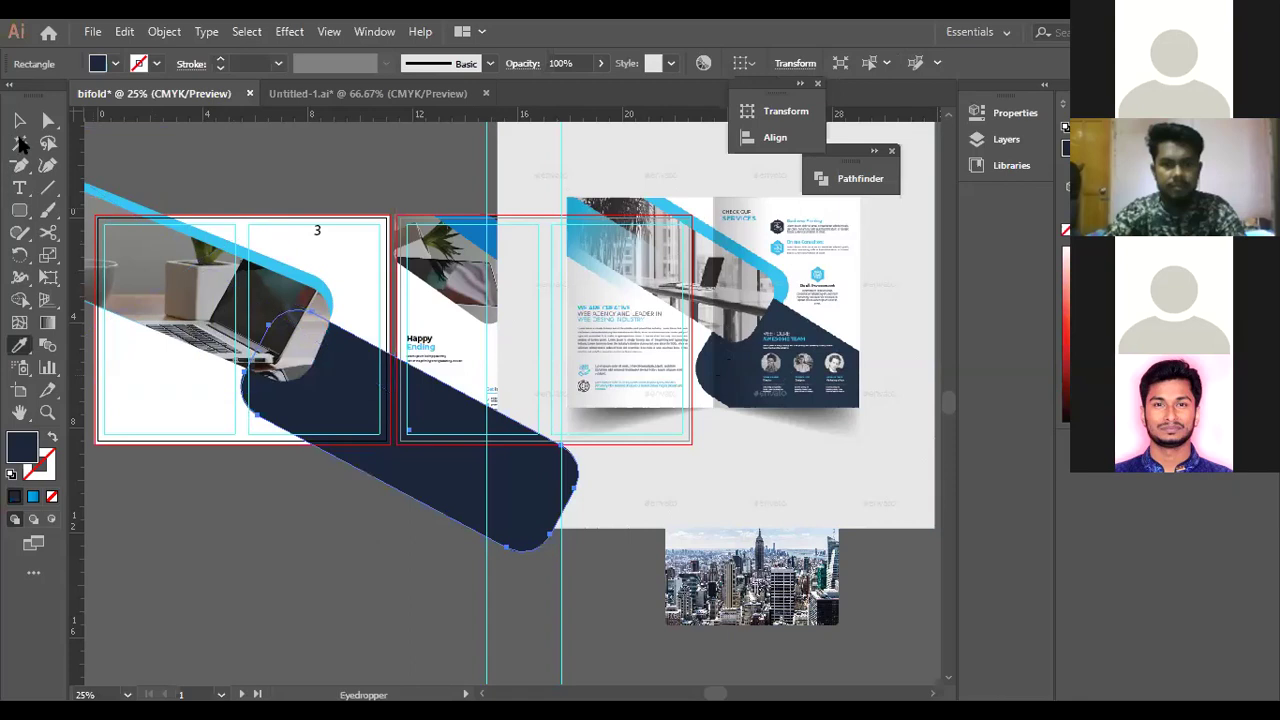
left_click(19, 120)
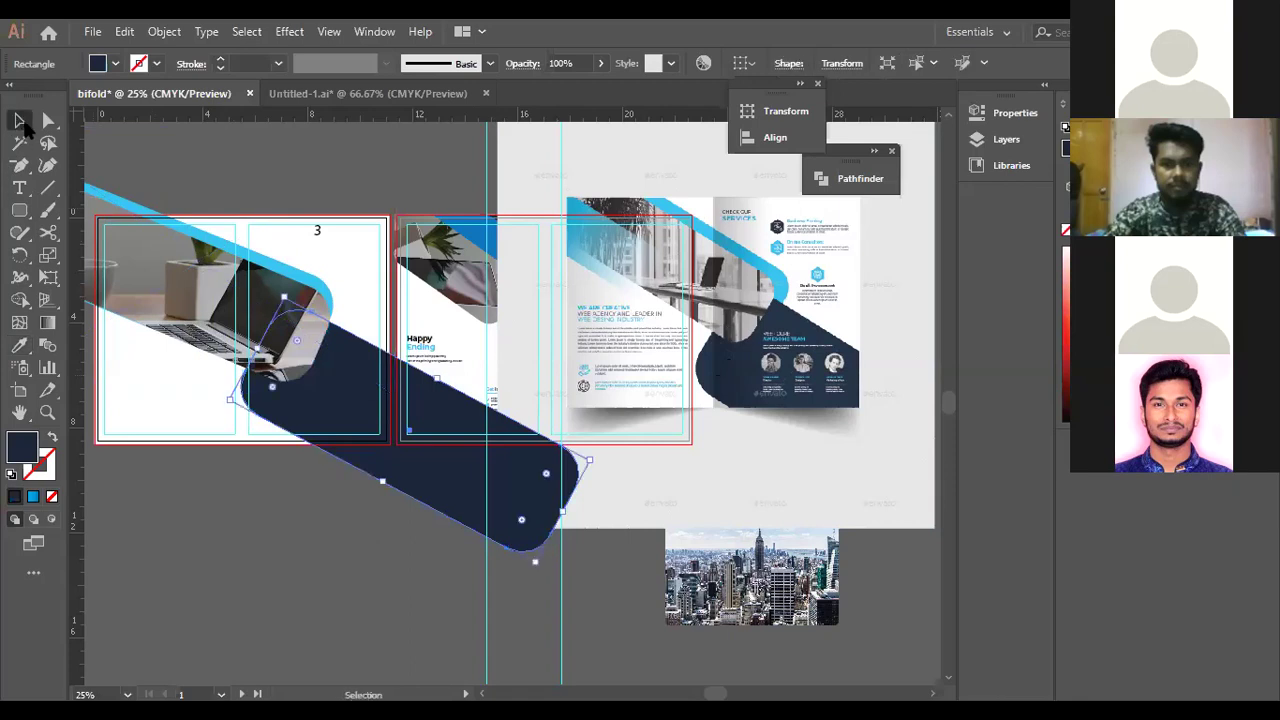
Bring the upper cyan band and the clipped laptop photo to the front of the navy band.
left_click(252, 266)
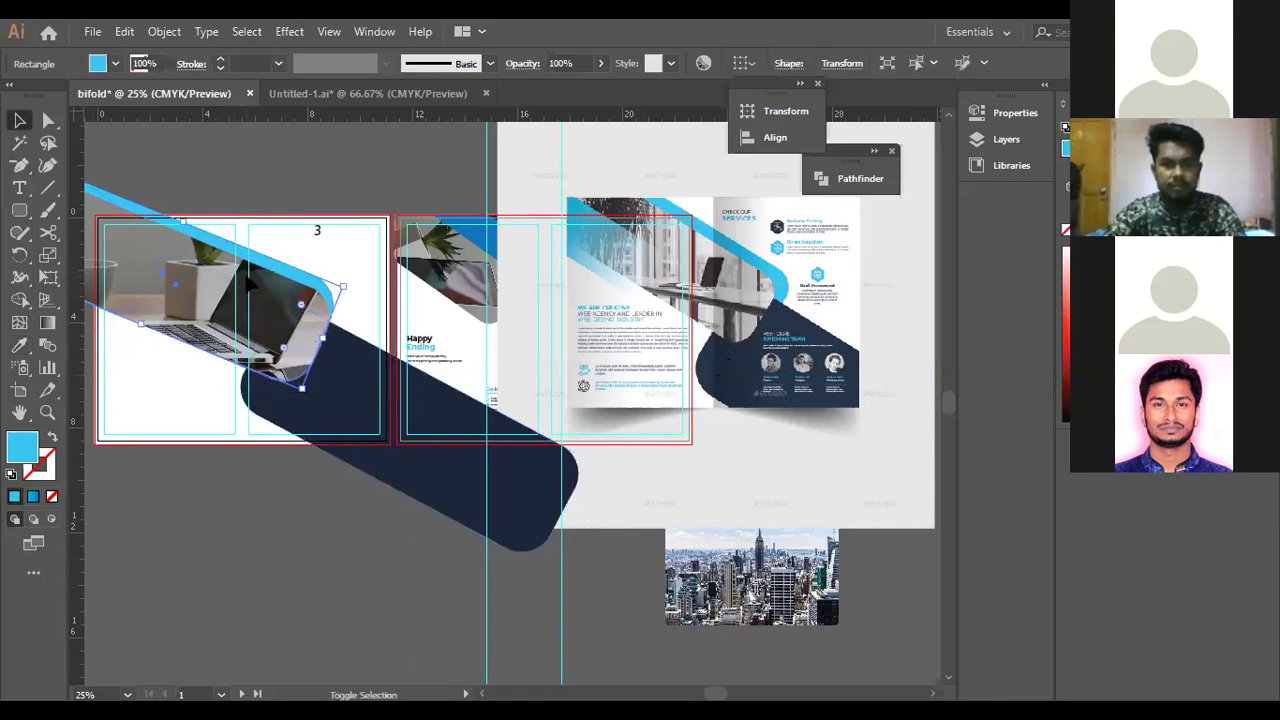
left_click(252, 290, "shift")
right_click(248, 284)
mouse_move(408, 493)
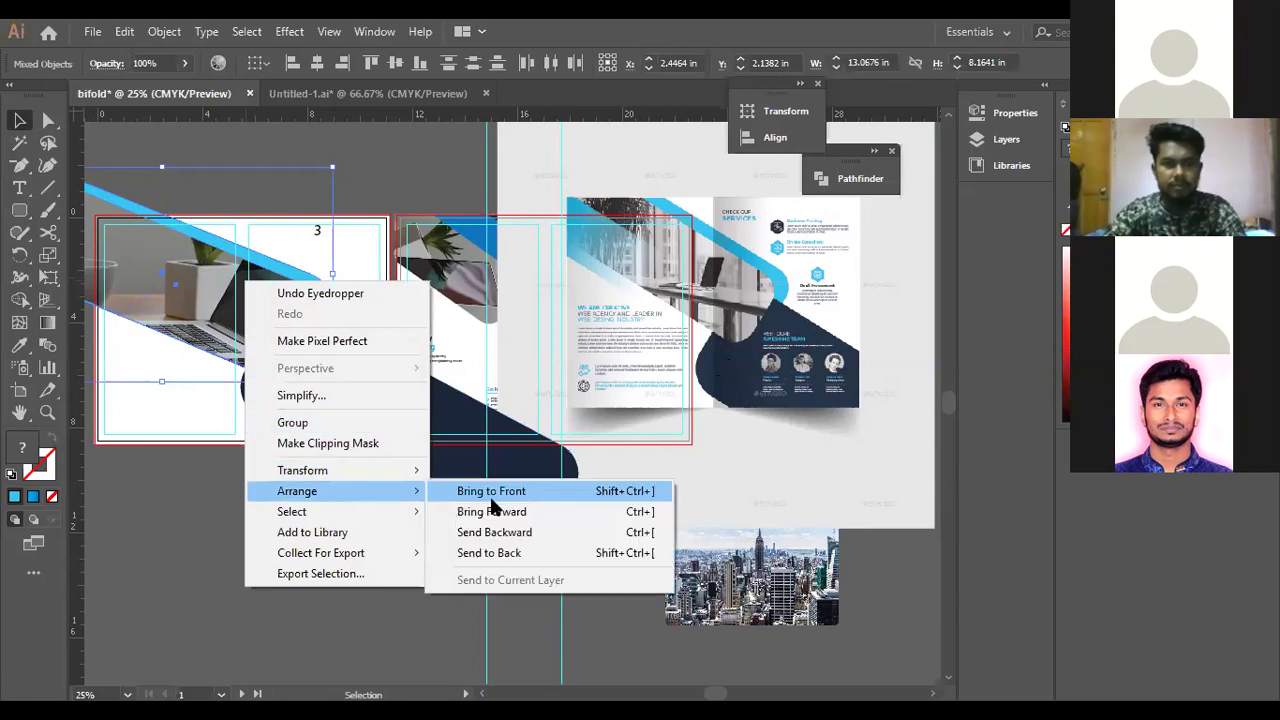
left_click(490, 489)
left_click(300, 507)
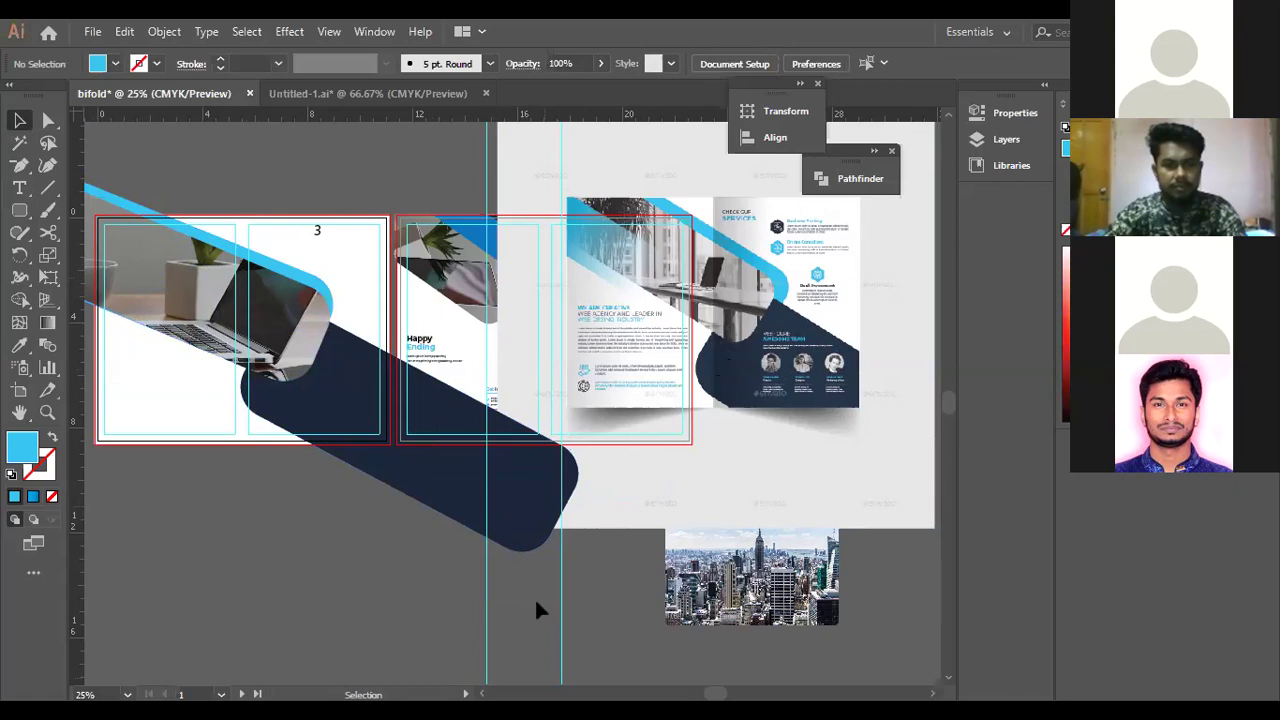
Shorten the navy diagonal band from its lower end so it stops just past page 3's outer edge.
left_click(560, 520)
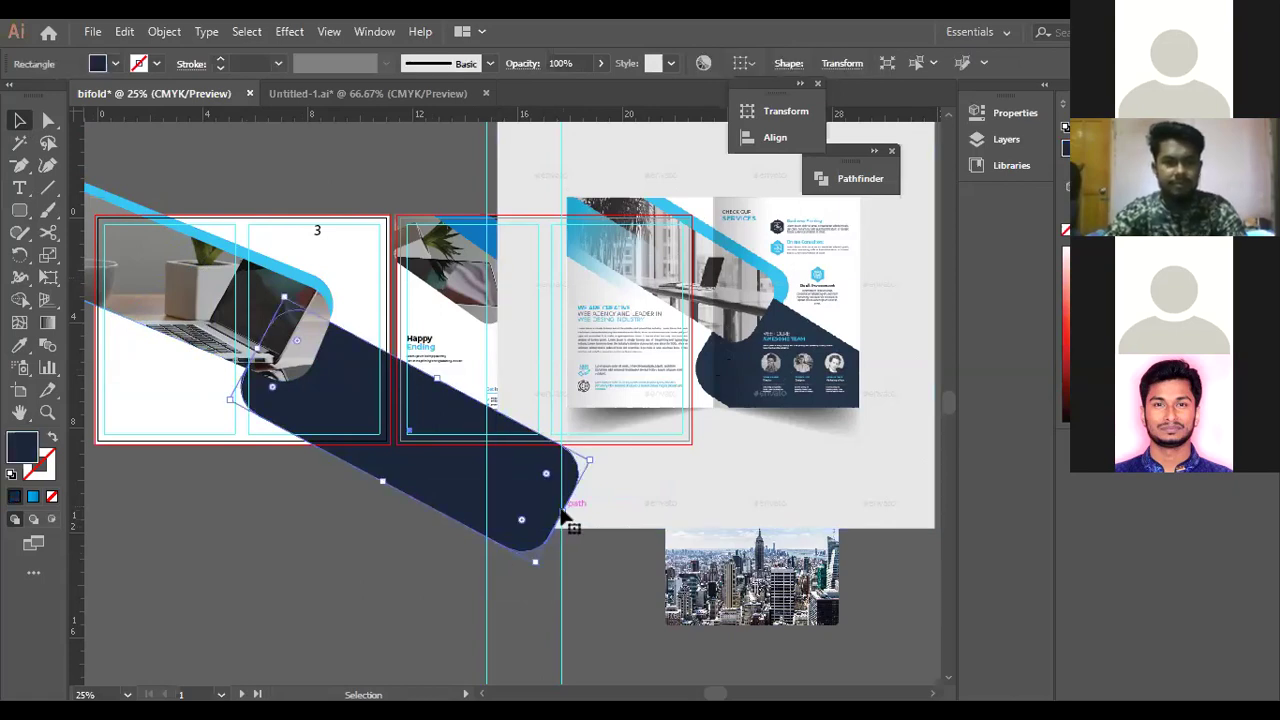
left_click_drag(565, 517, 414, 465)
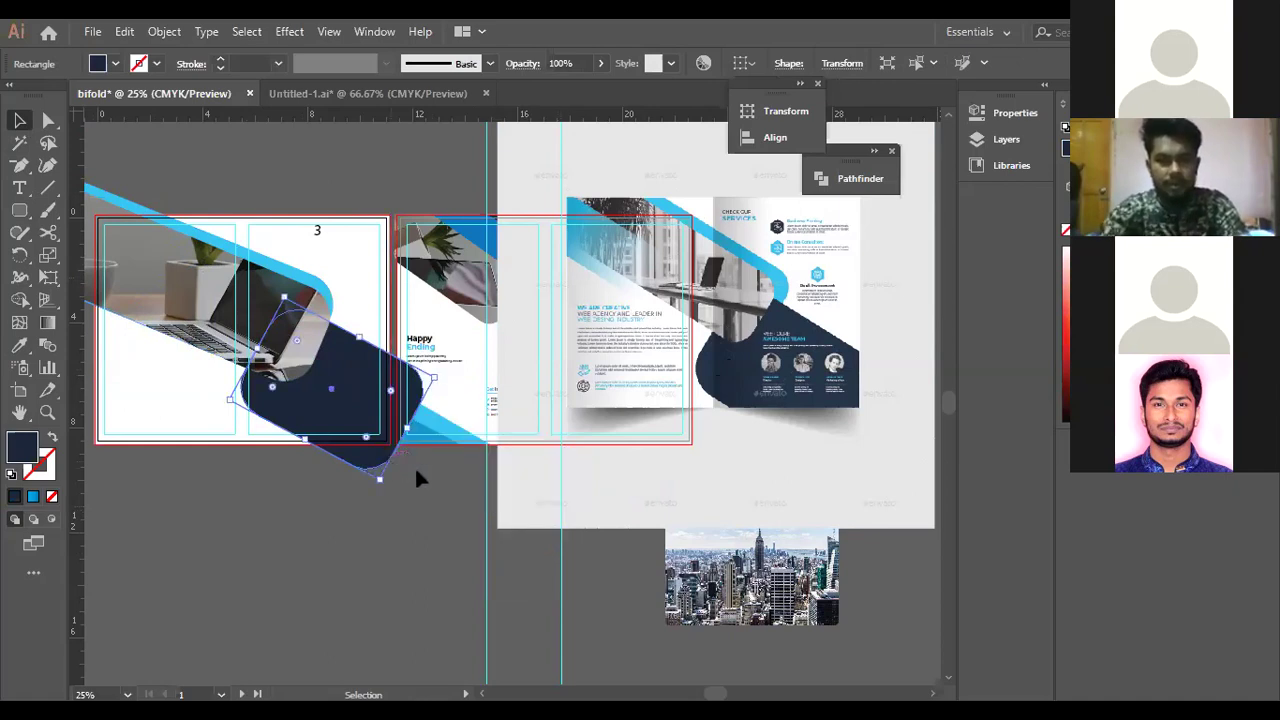
left_click(470, 516)
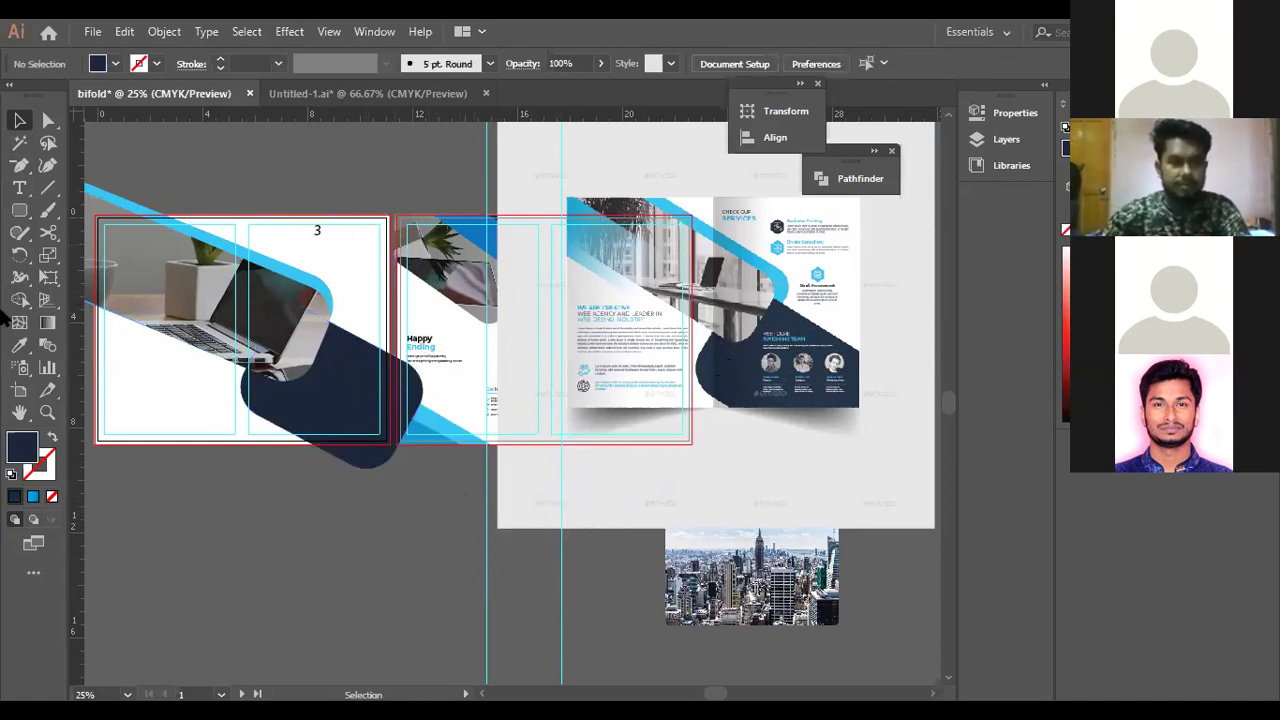
left_click(18, 392)
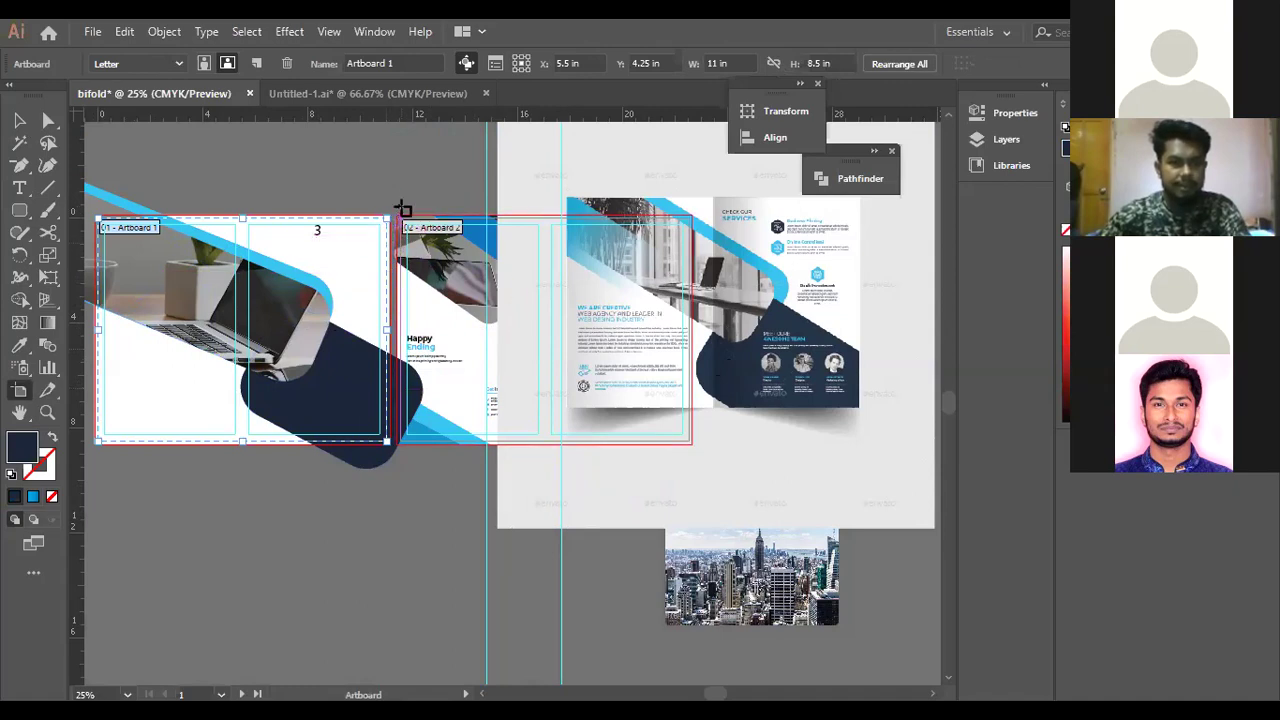
left_click(18, 121)
left_click(88, 31)
key("Escape")
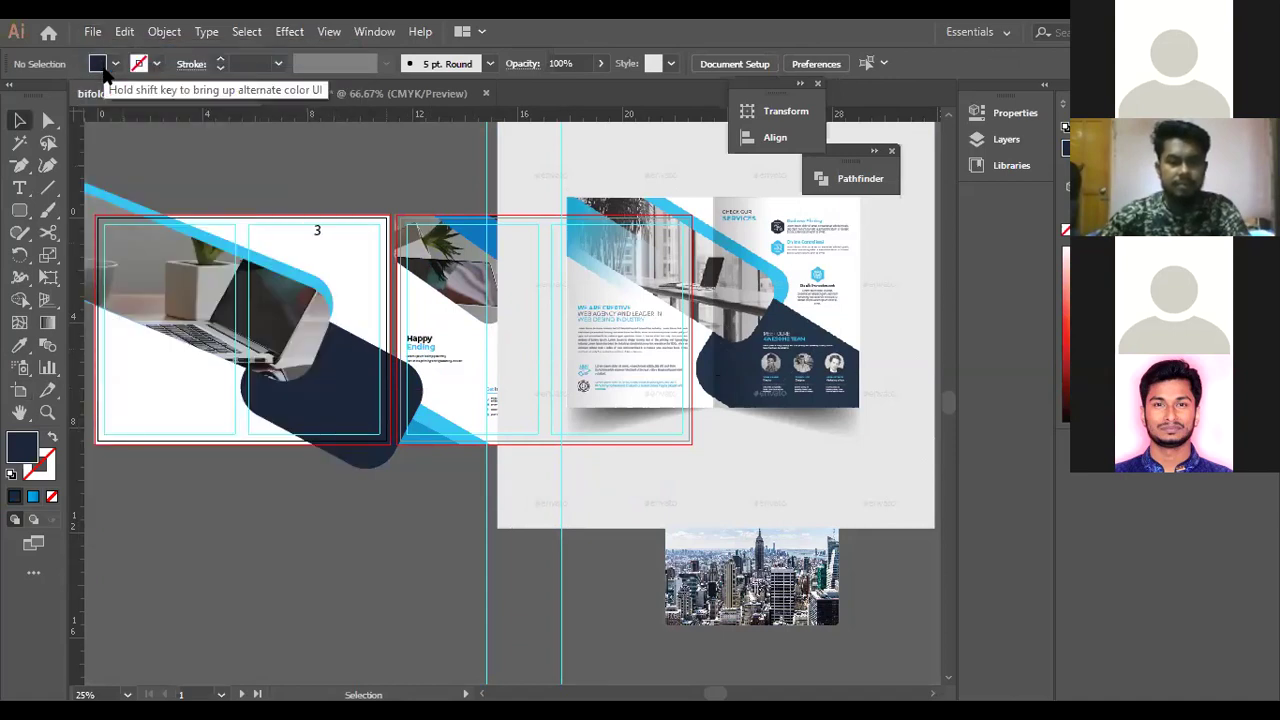
key("ctrl+n")
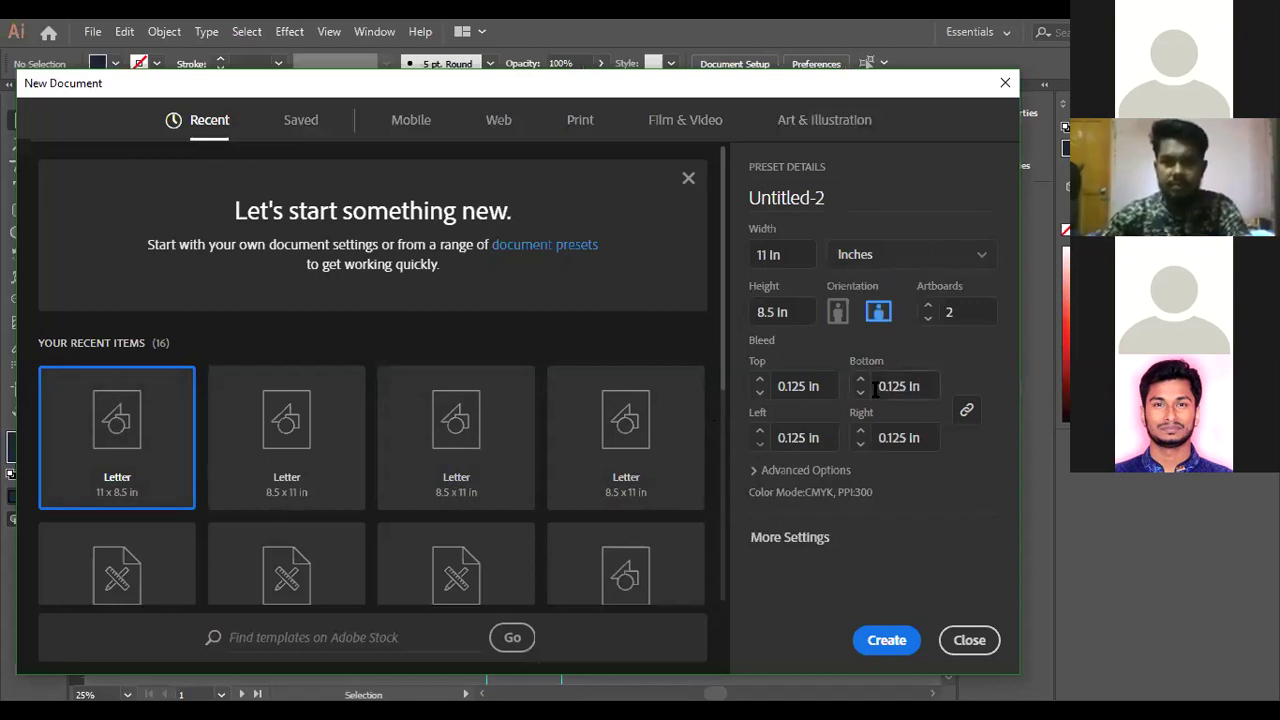
left_click(757, 470)
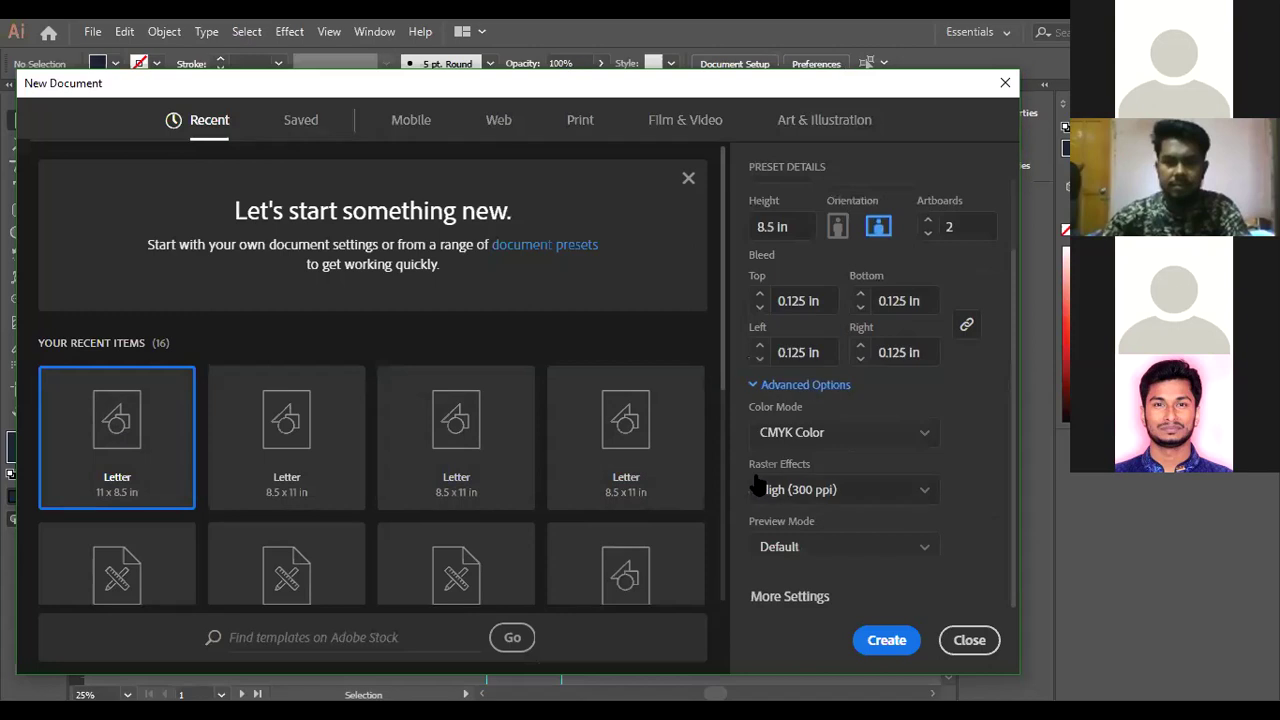
left_click(797, 603)
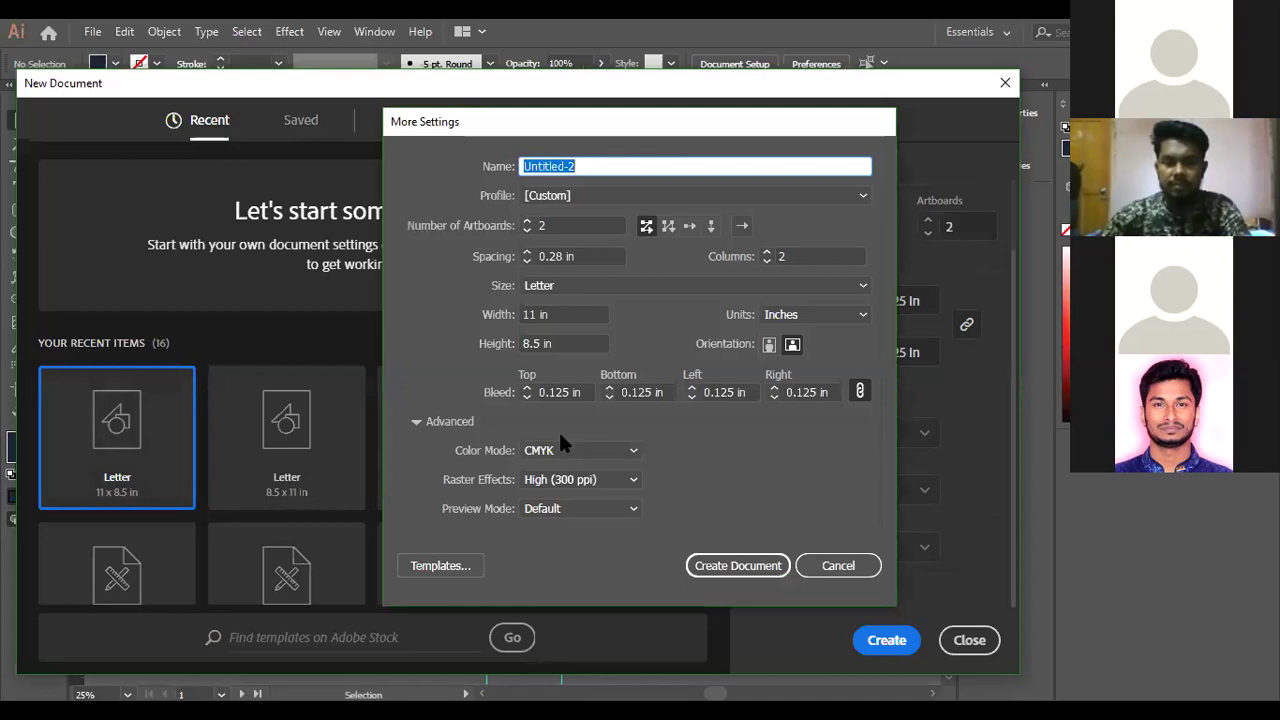
left_click(527, 251)
left_click(524, 261)
left_click(524, 261)
left_click(524, 261)
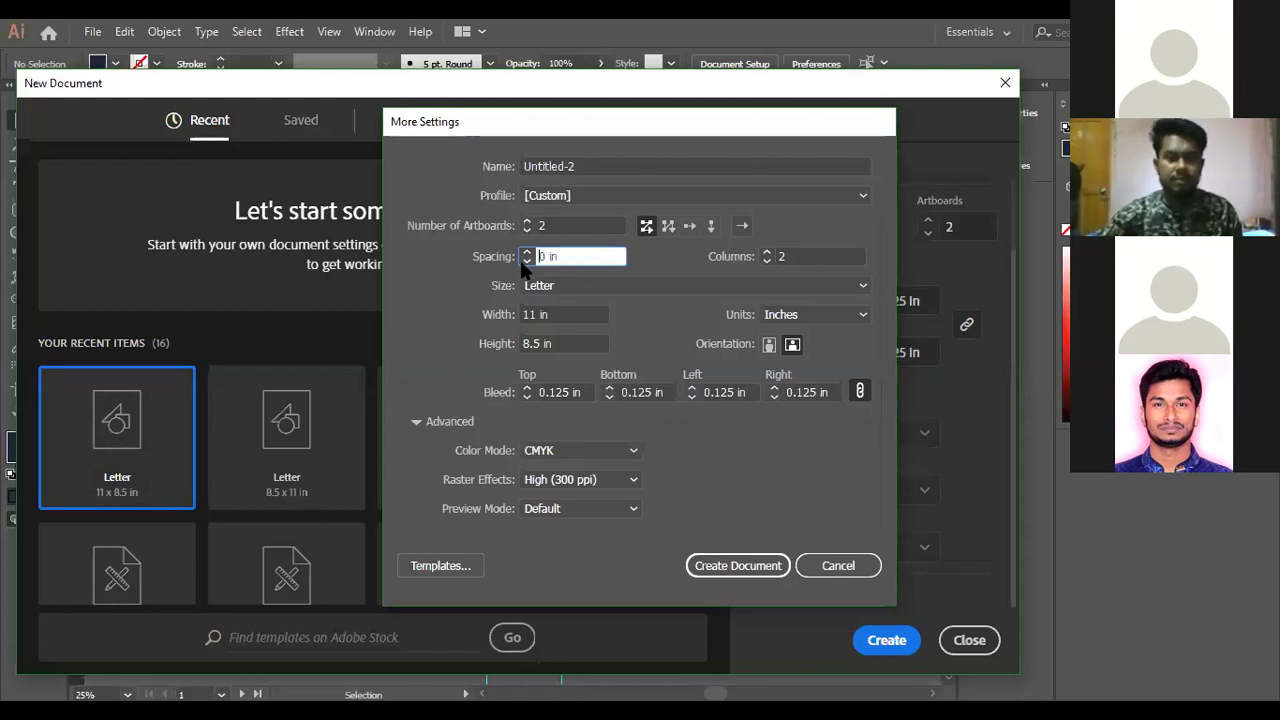
left_click(524, 261)
left_click(525, 251)
left_click(525, 251)
left_click(525, 251)
left_click(525, 251)
left_click(525, 251)
left_click(525, 251)
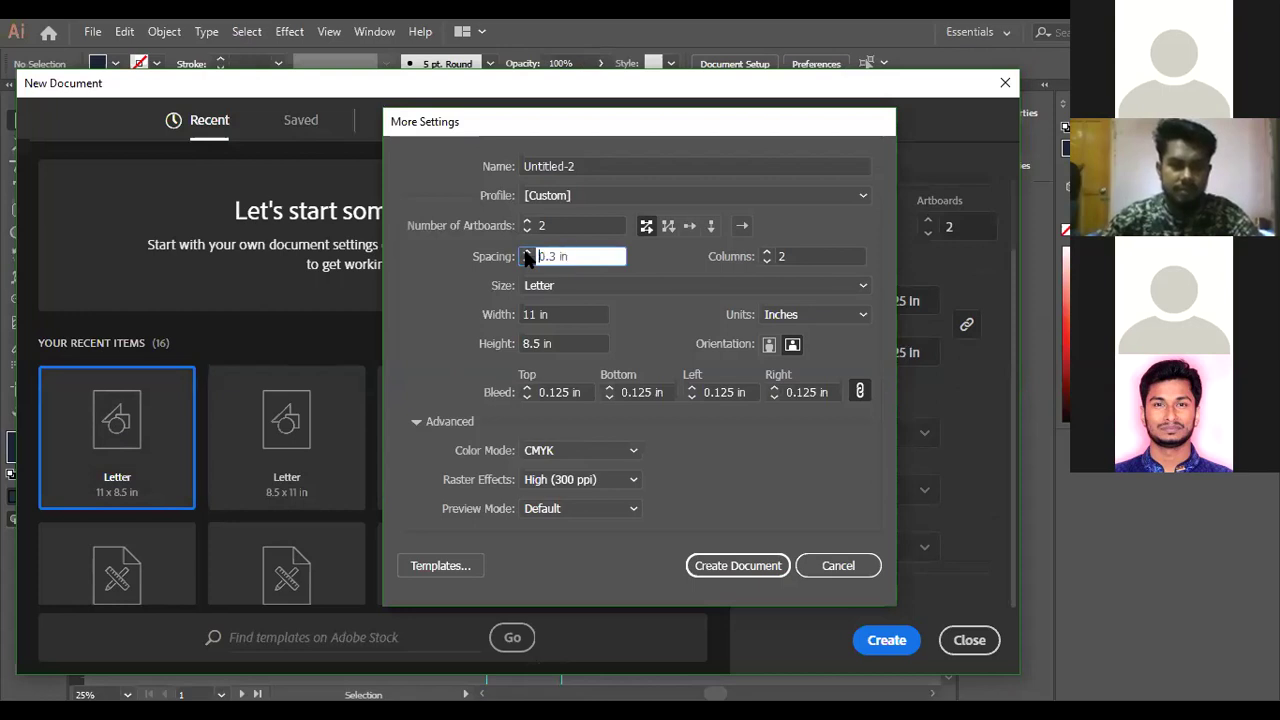
left_click(836, 566)
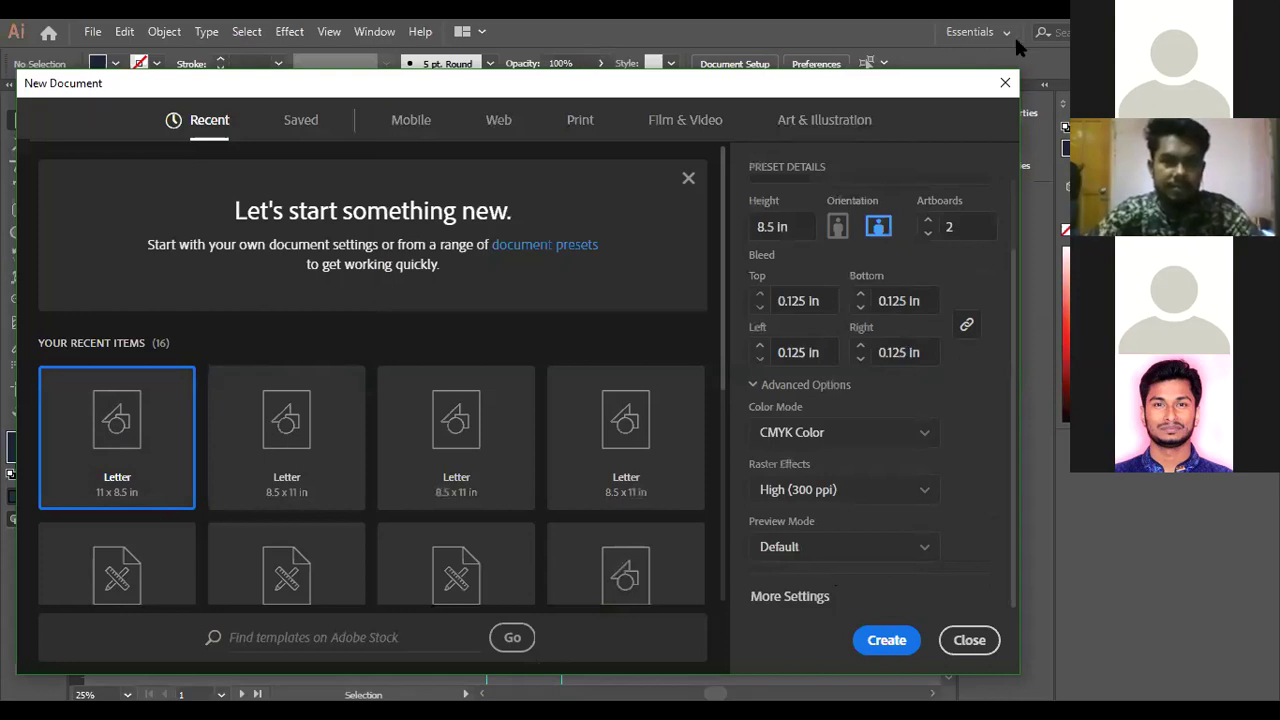
left_click(1005, 82)
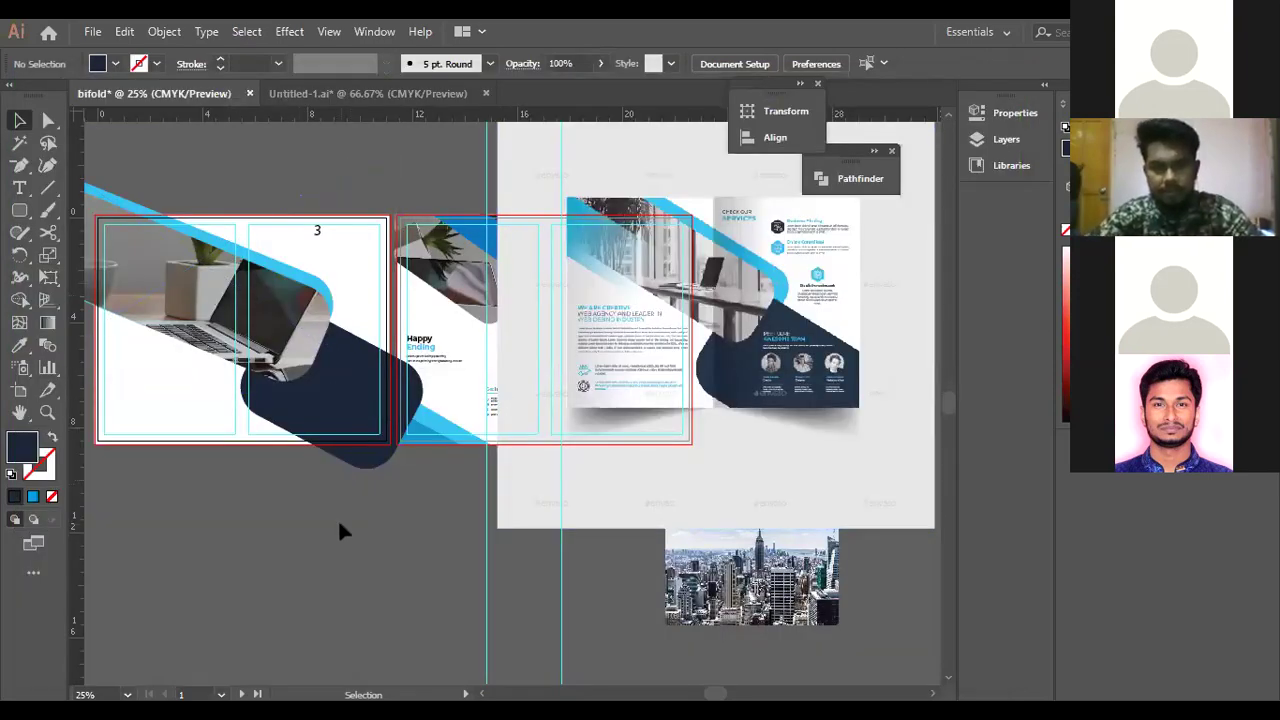
Unlock all locked objects in the document and clear the selection.
left_click(19, 411)
left_click_drag(119, 393, 259, 415)
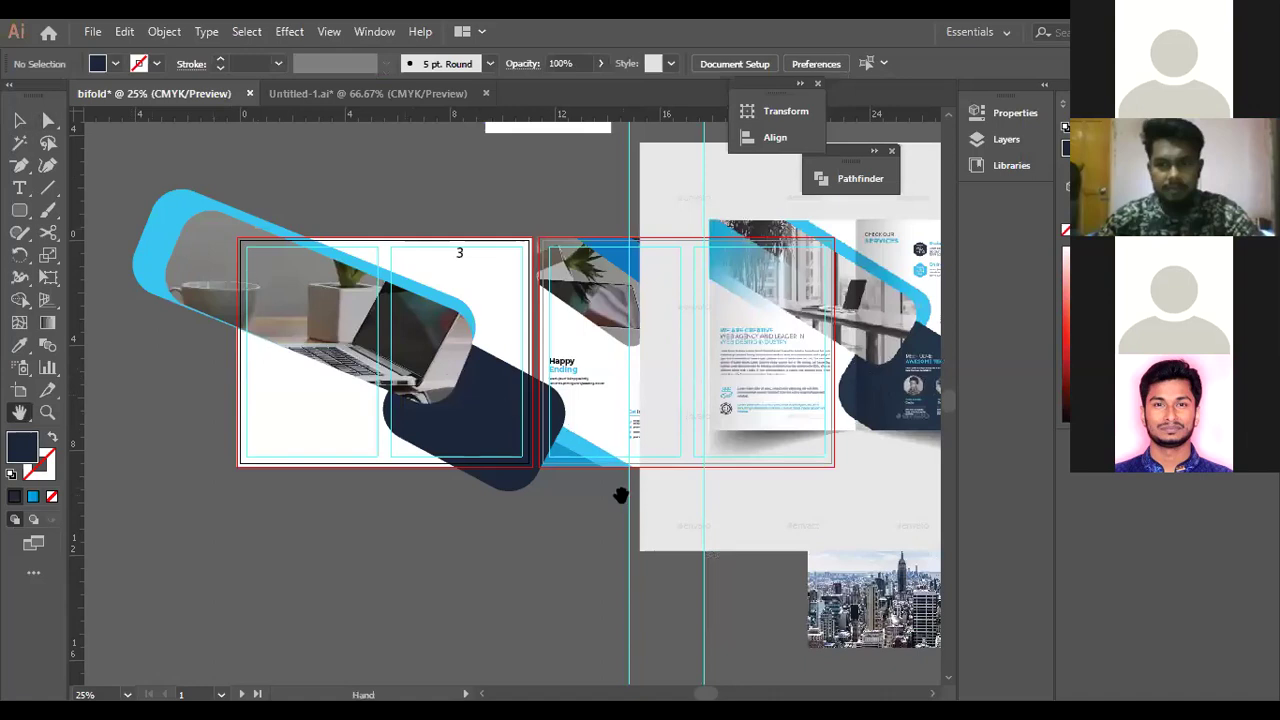
left_click_drag(681, 425, 566, 421)
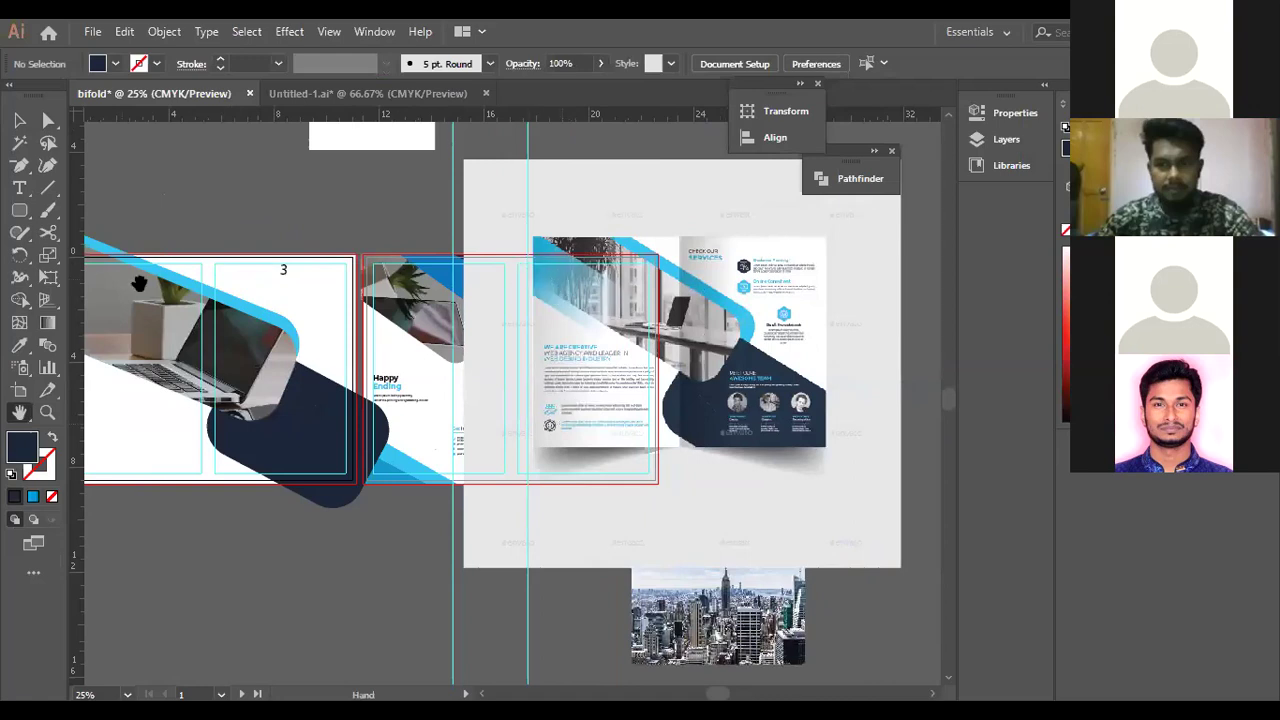
left_click(19, 120)
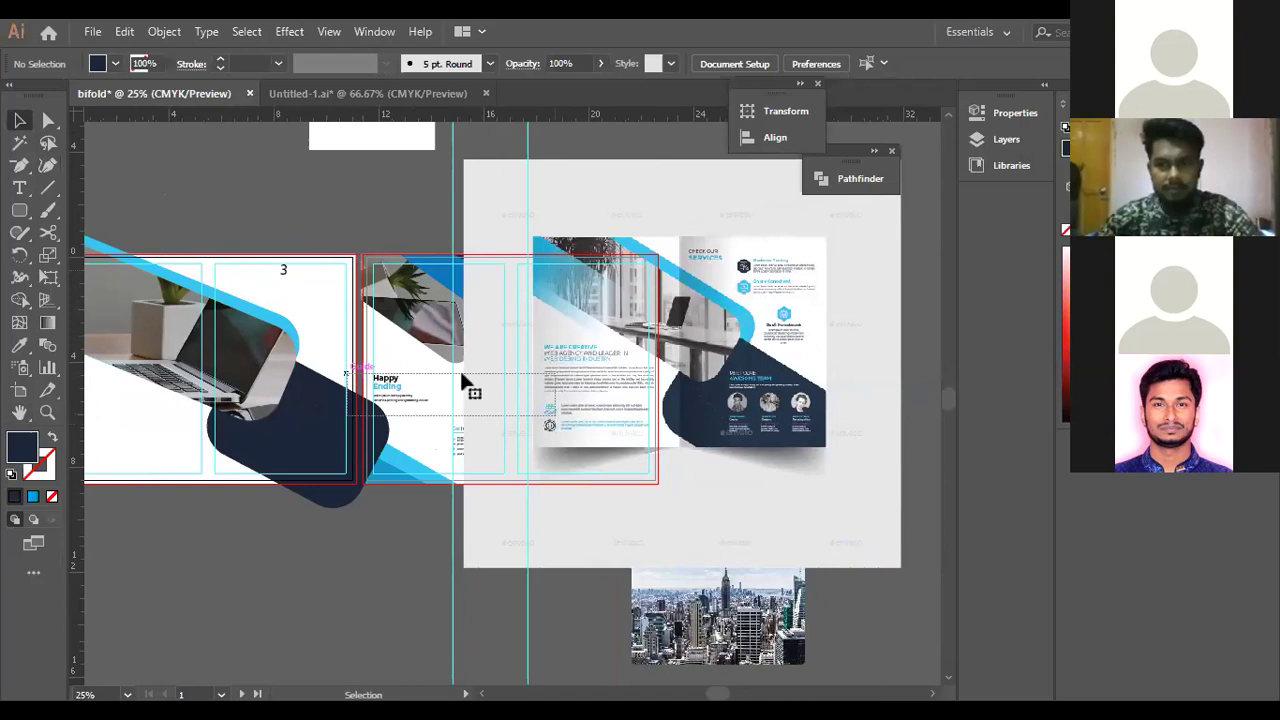
key("ctrl+alt+2")
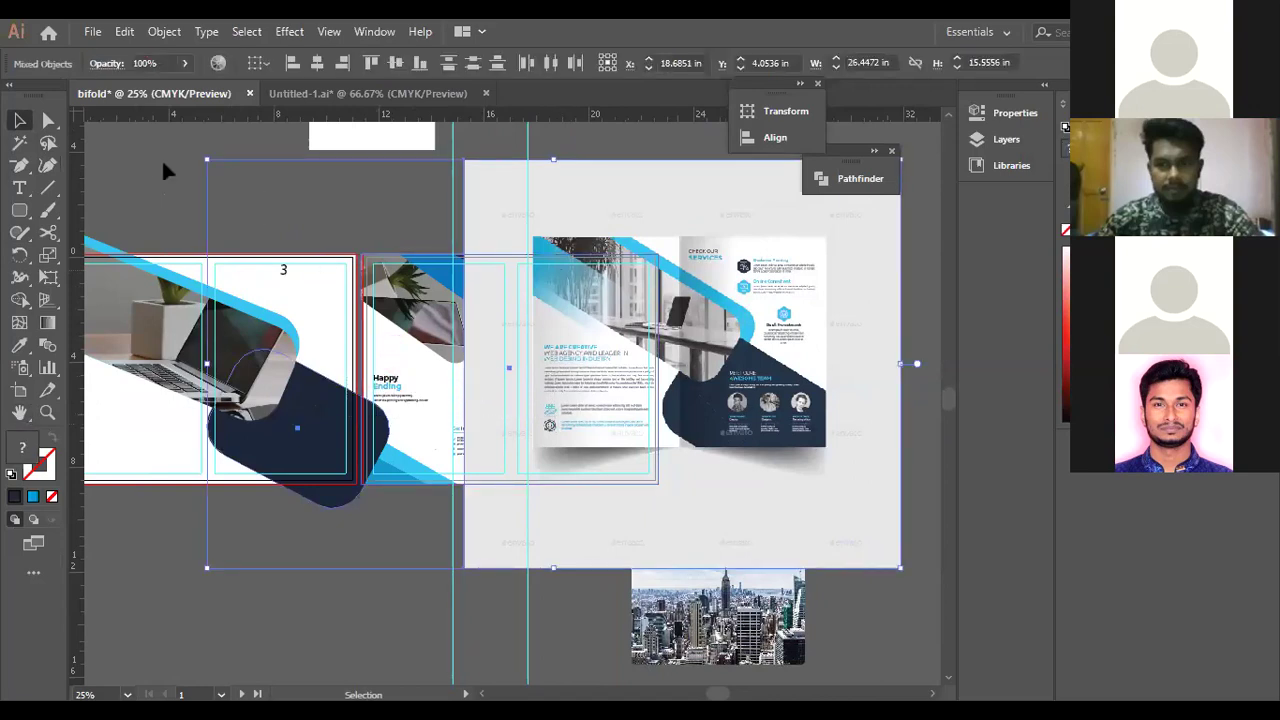
key("ctrl+shift+a")
Draw a wide navy rectangle in the empty area above the first artboard and reduce its height by about a third.
left_click(19, 412)
left_click_drag(151, 359, 336, 388)
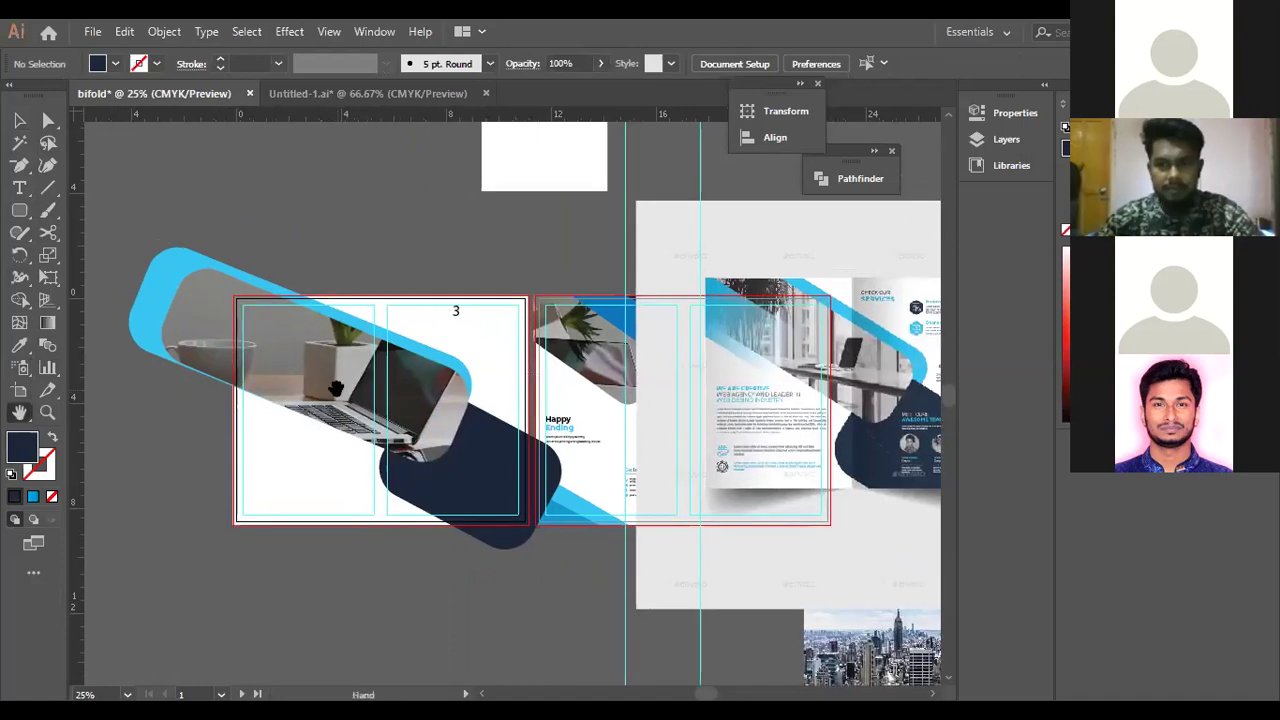
left_click(17, 210)
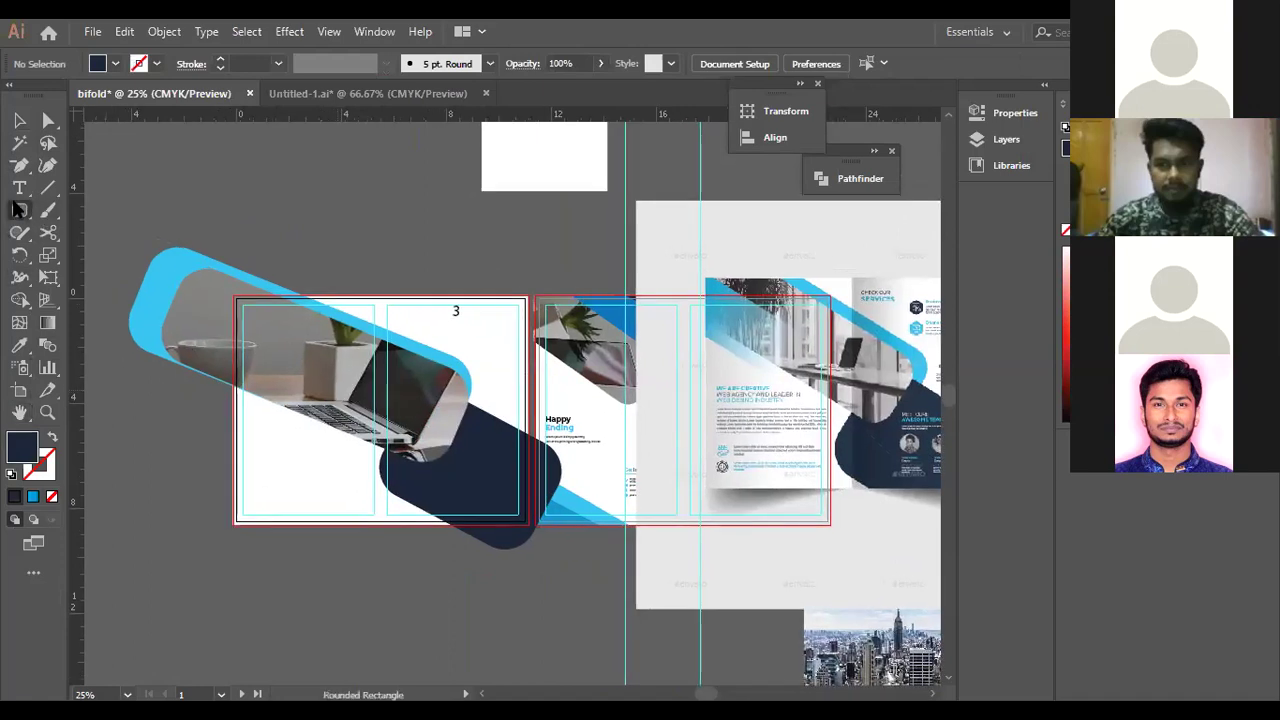
mouse_move(224, 158)
left_mouse_down()
mouse_move(271, 200)
mouse_move(505, 259)
left_mouse_up()
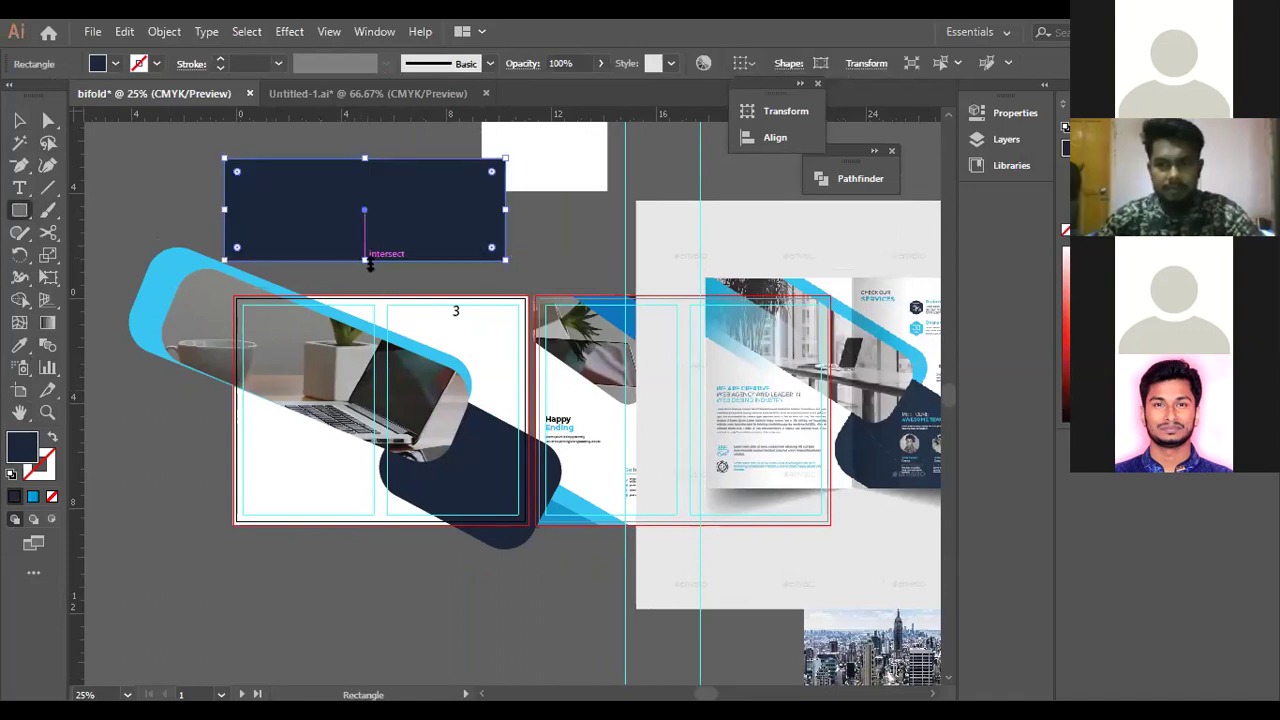
left_click_drag(365, 260, 365, 223)
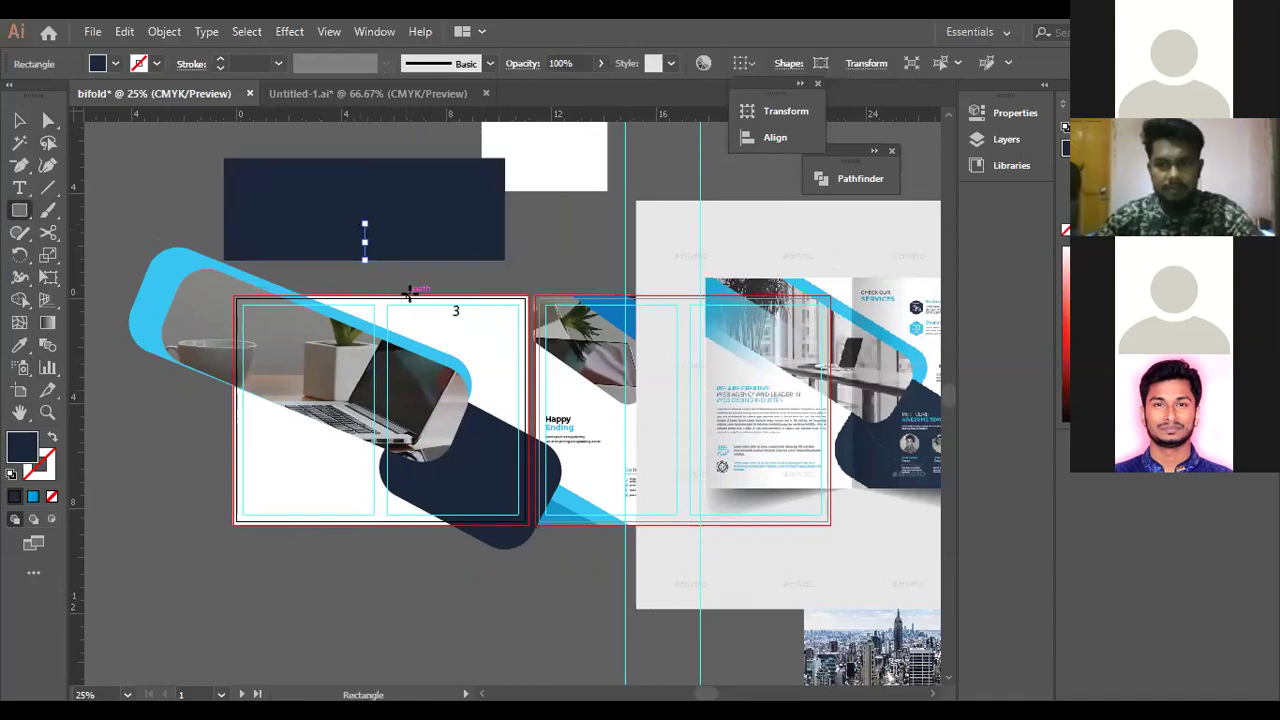
key("ctrl+z")
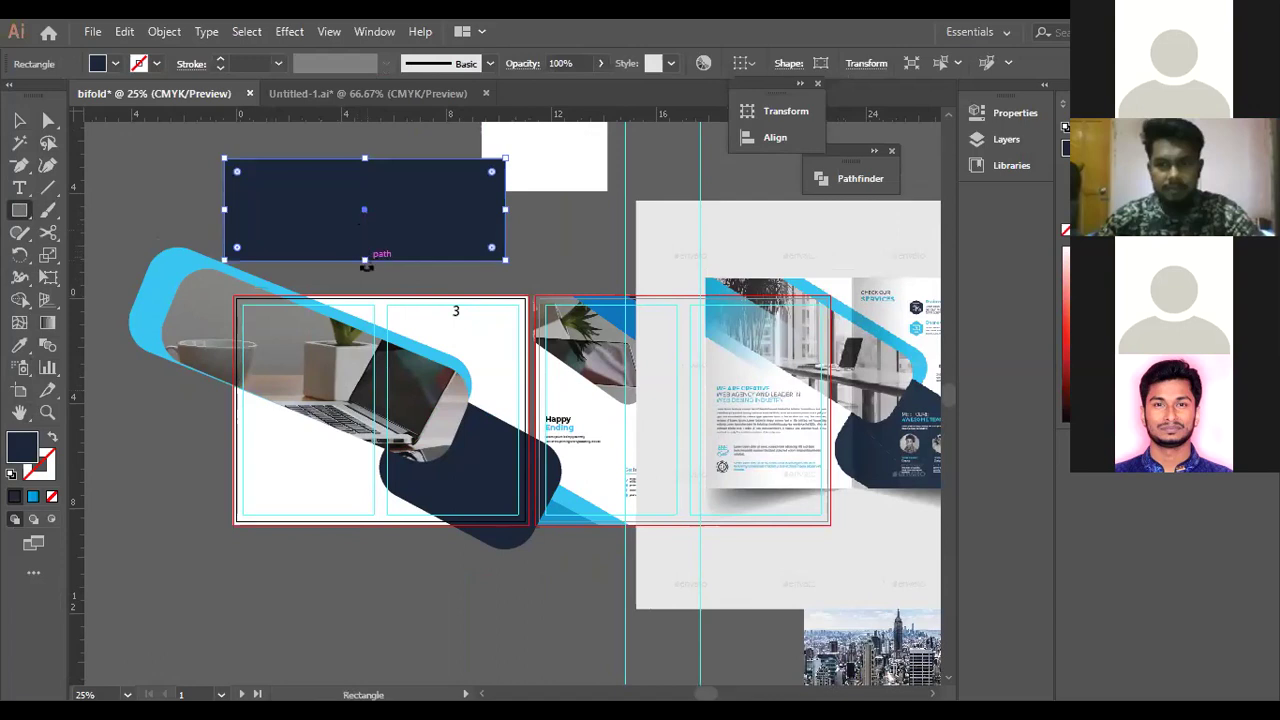
left_click_drag(365, 262, 364, 224)
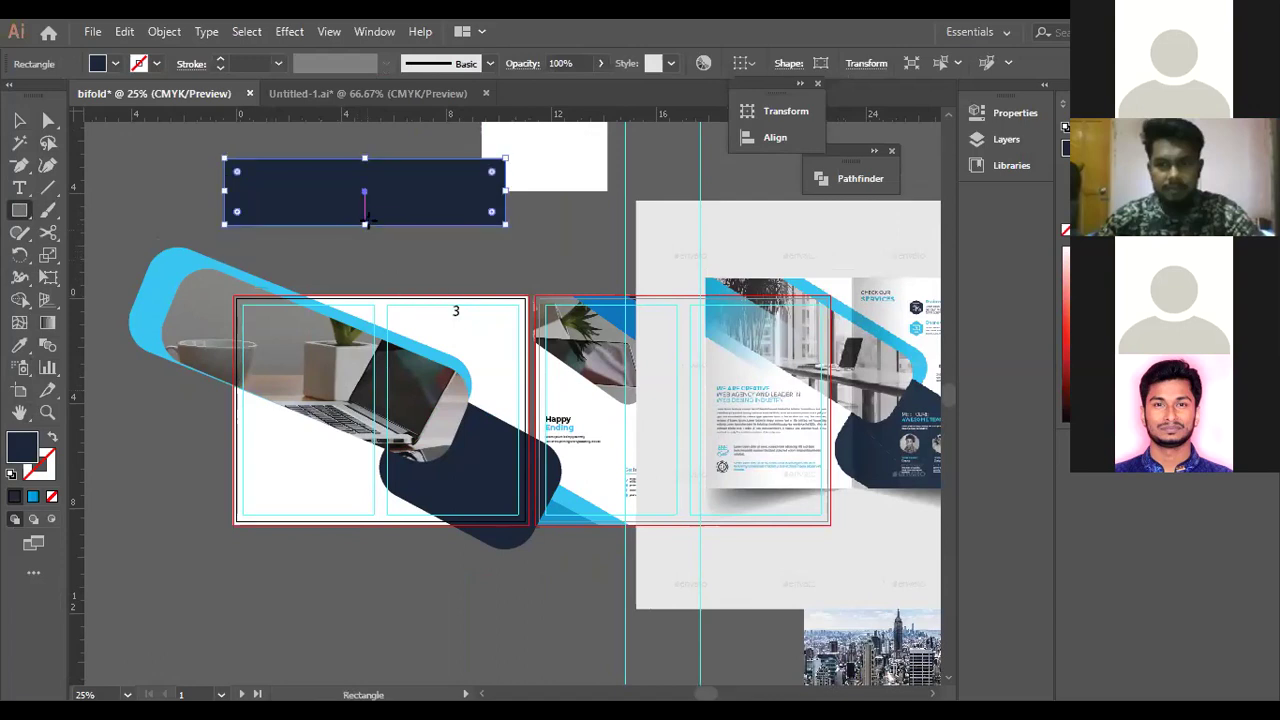
Rotate the new navy rectangle into a diagonal sloping down to the right, leaving no stray small rectangle beside it.
mouse_move(511, 231)
left_mouse_down()
mouse_move(467, 294)
mouse_move(286, 343)
mouse_move(414, 294)
left_mouse_up()
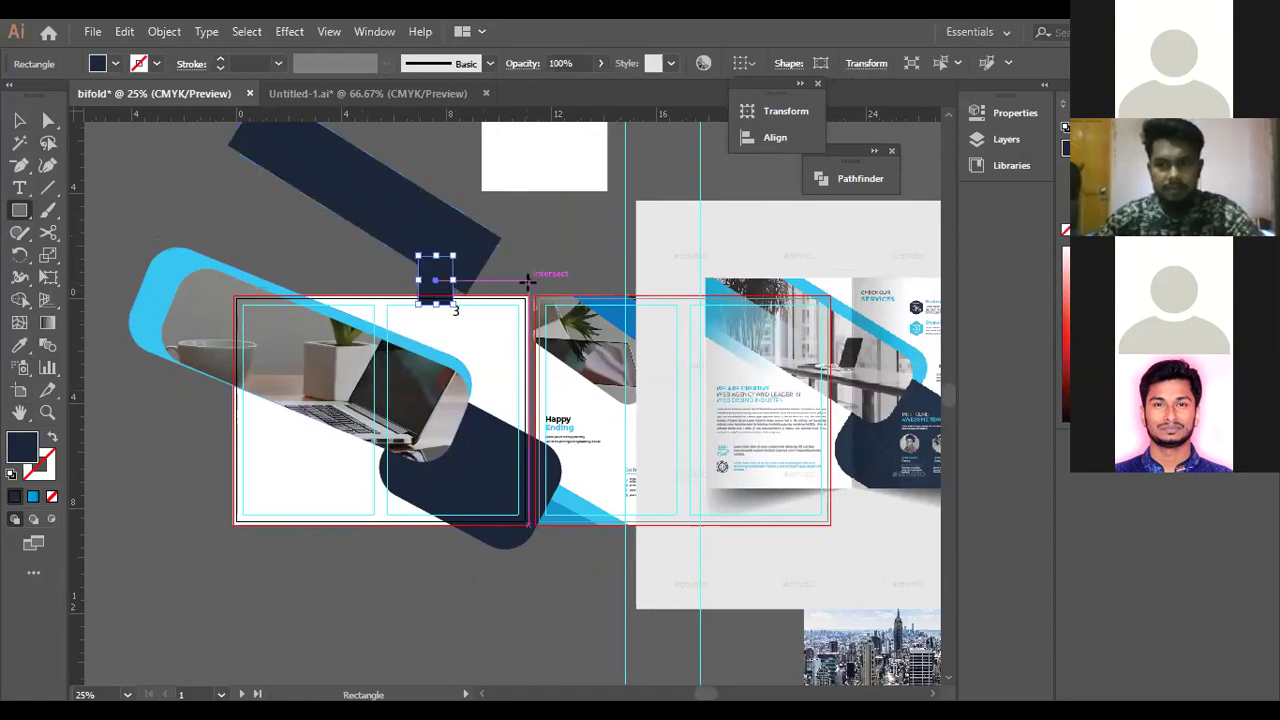
key("ctrl+shift+a")
left_click(20, 120)
Fill the new diagonal rectangle with the muted teal-blue sampled from the faded corner area of the mockup.
left_click(19, 344)
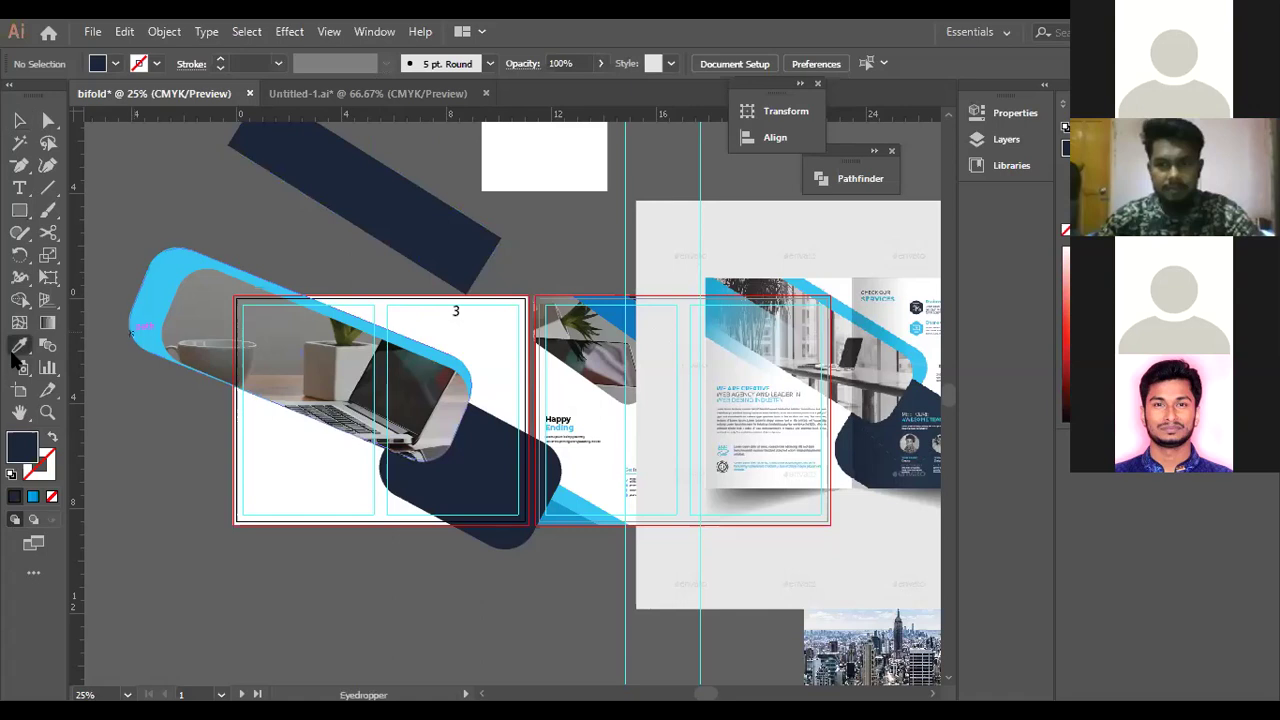
left_click(720, 320)
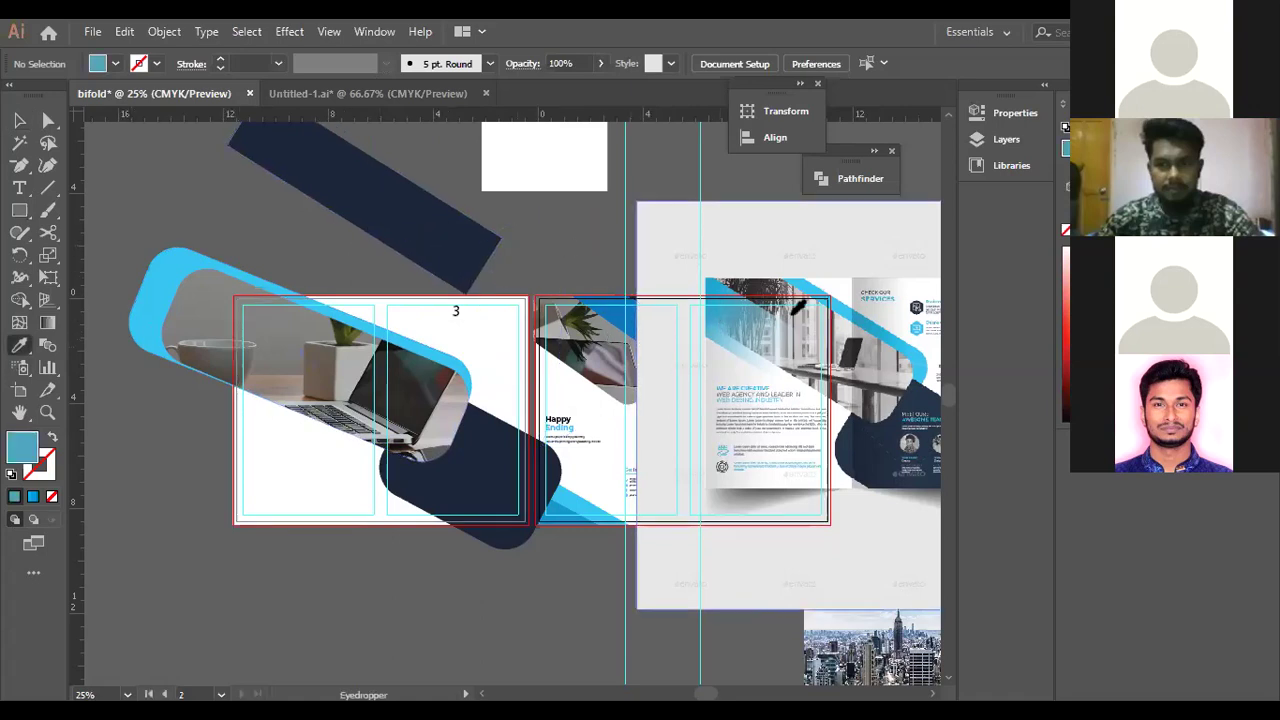
left_click(20, 120)
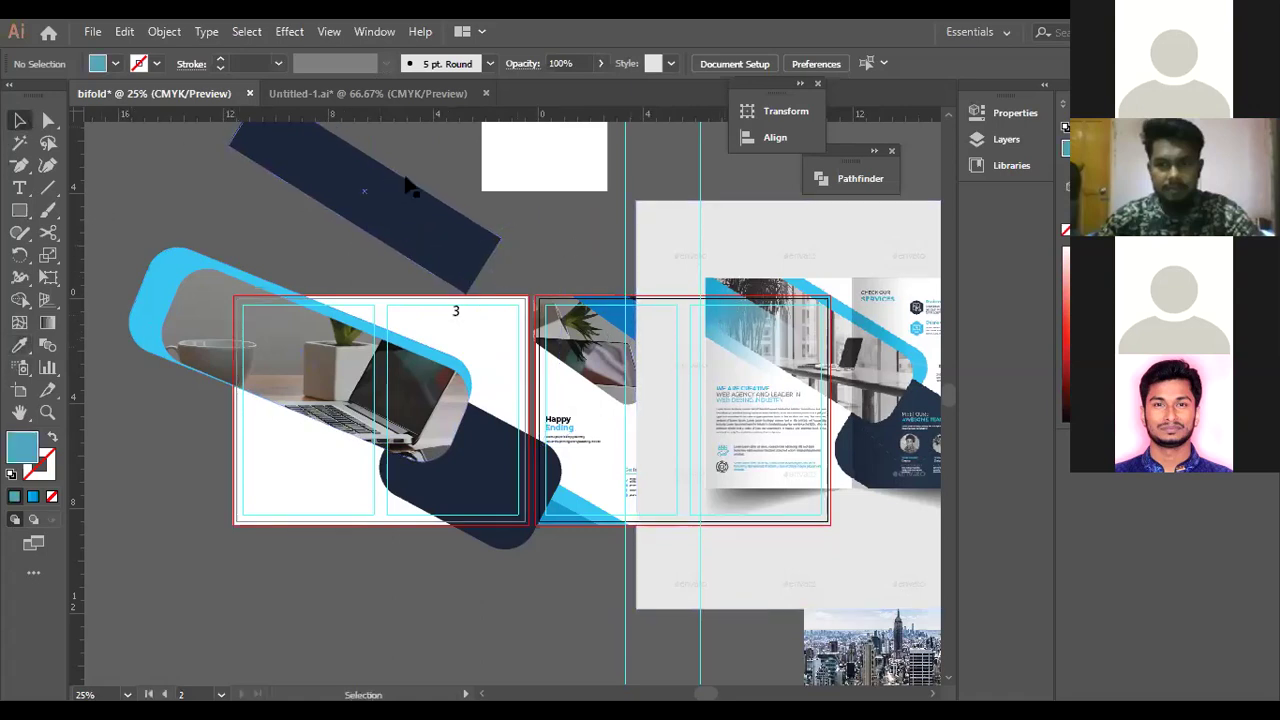
left_click(398, 186)
left_click(19, 344)
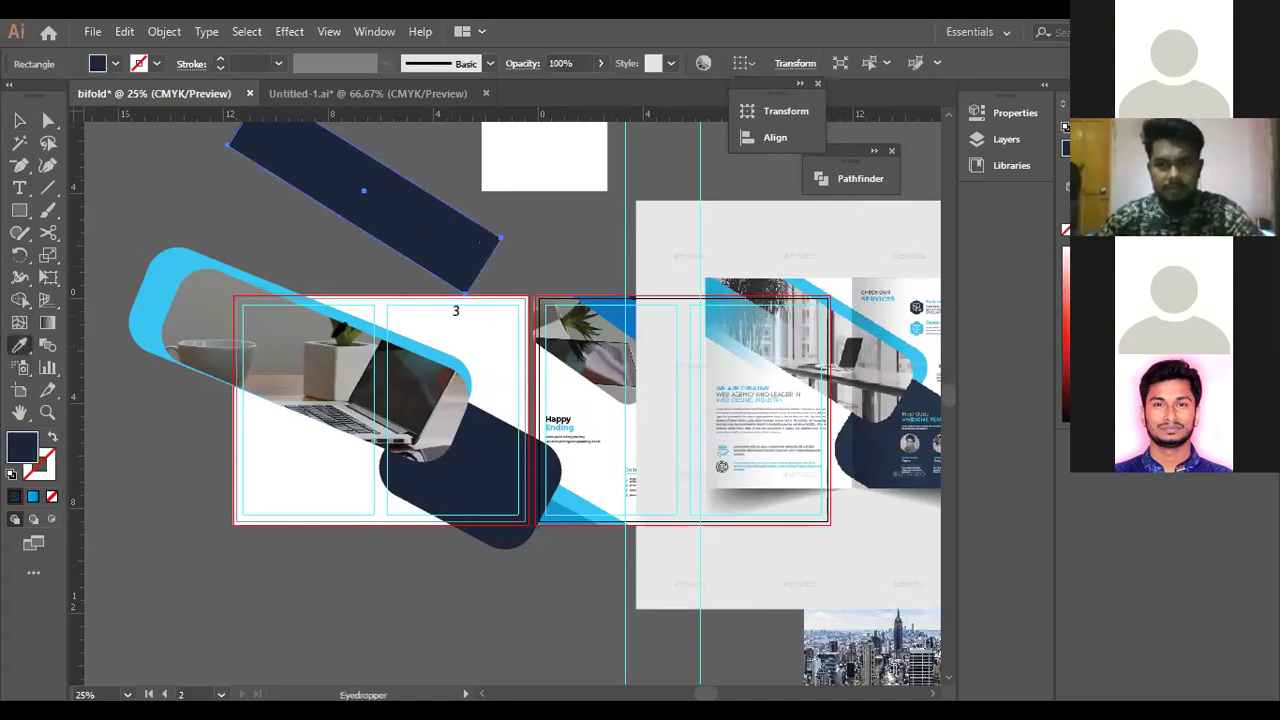
left_click(745, 300)
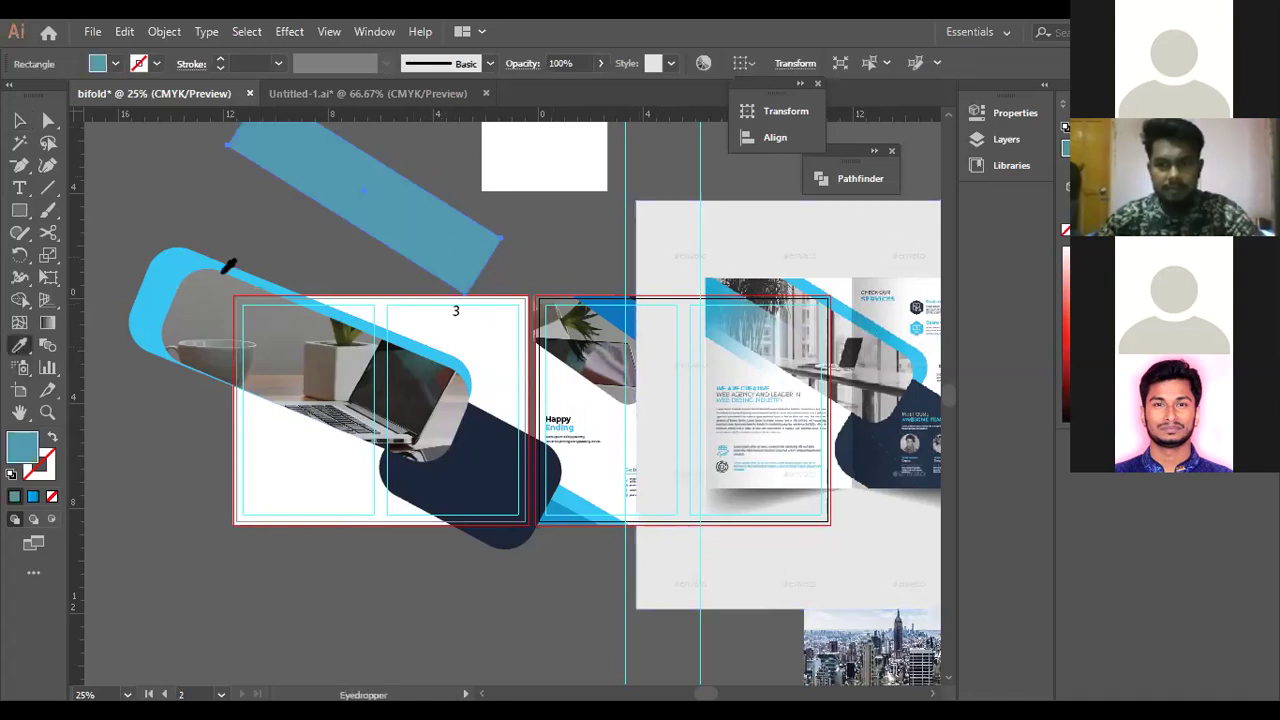
Give the diagonal rectangle a linear blue gradient and set its end stop to the C=0 M=0 Y=0 K=50 grey.
left_click(22, 119)
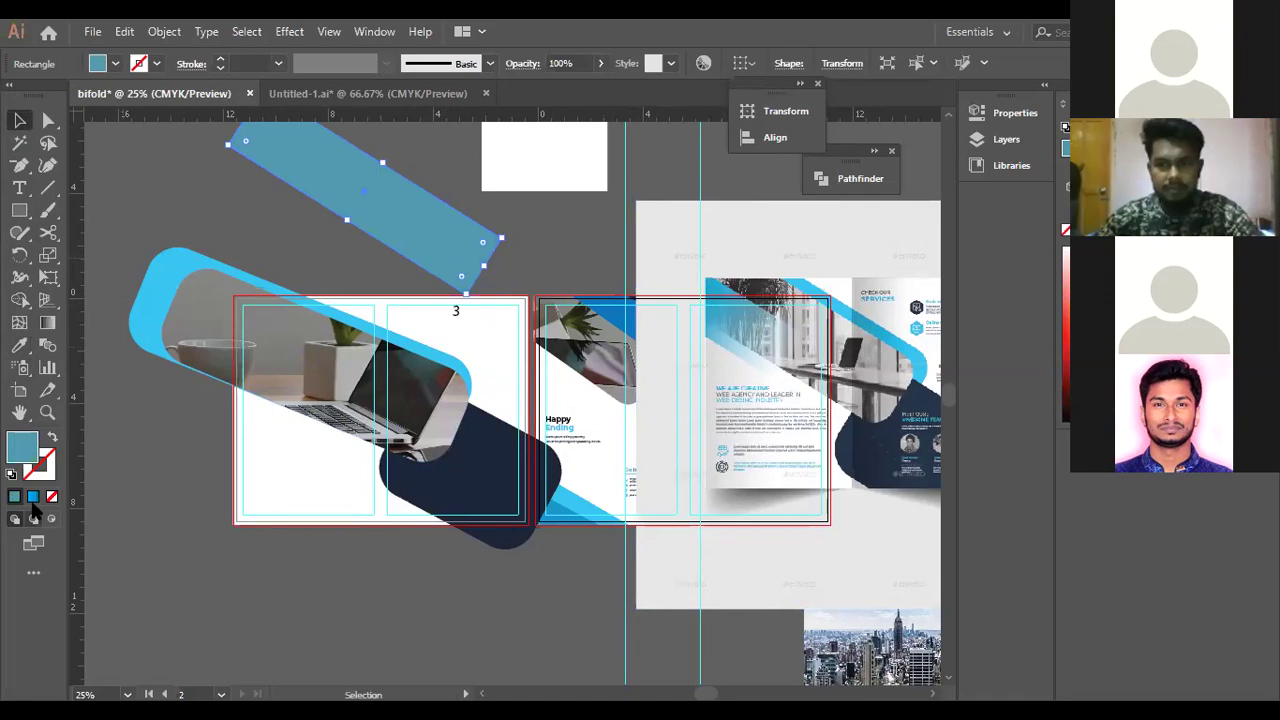
left_click(33, 496)
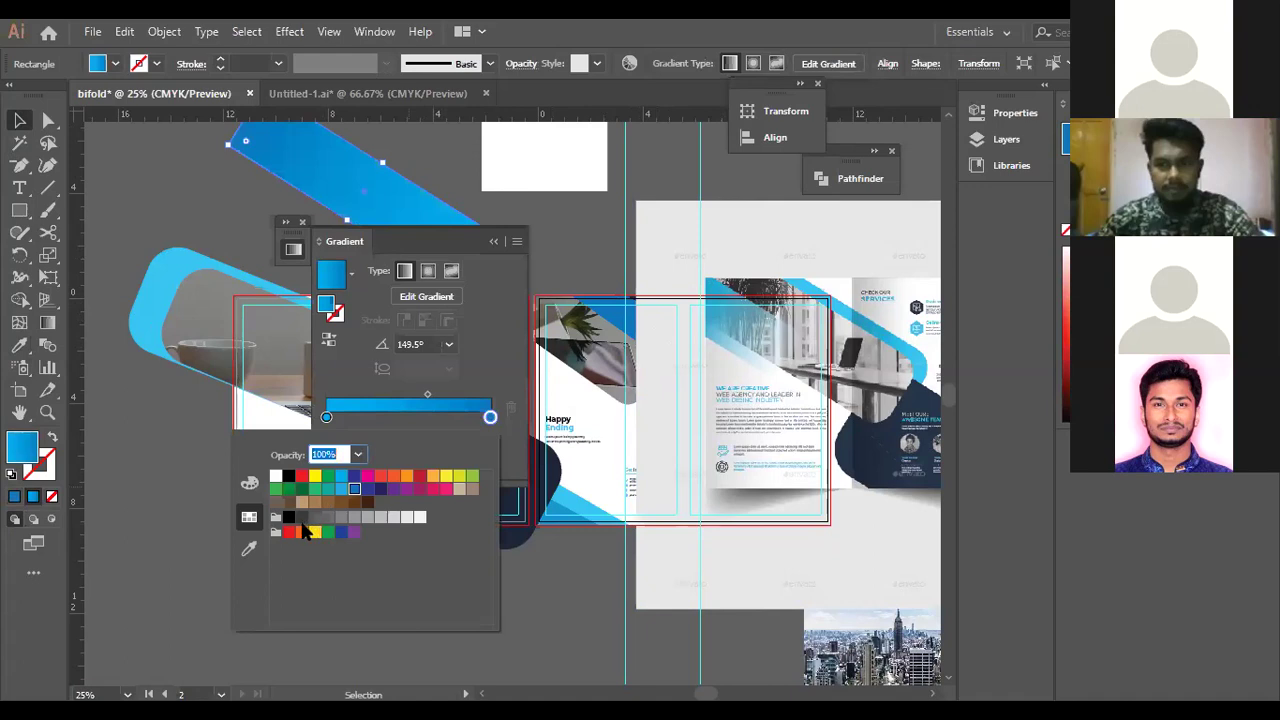
left_click(329, 518)
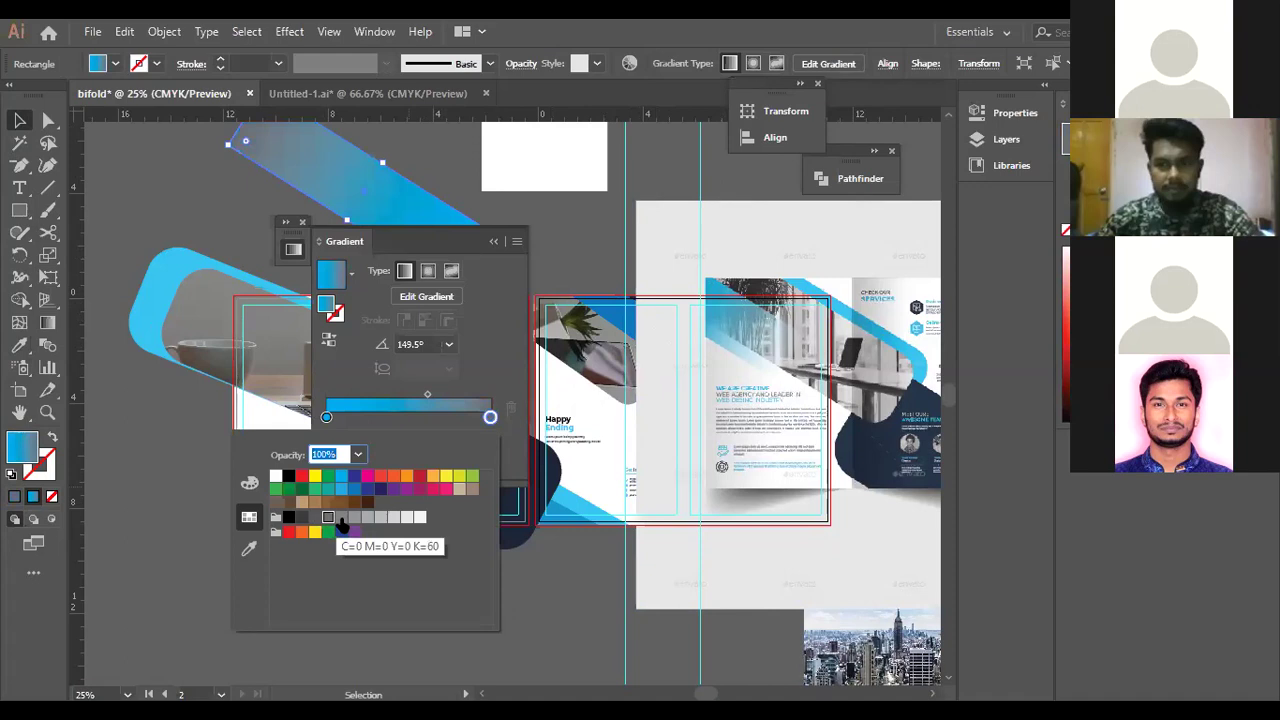
left_click(341, 520)
left_click(354, 519)
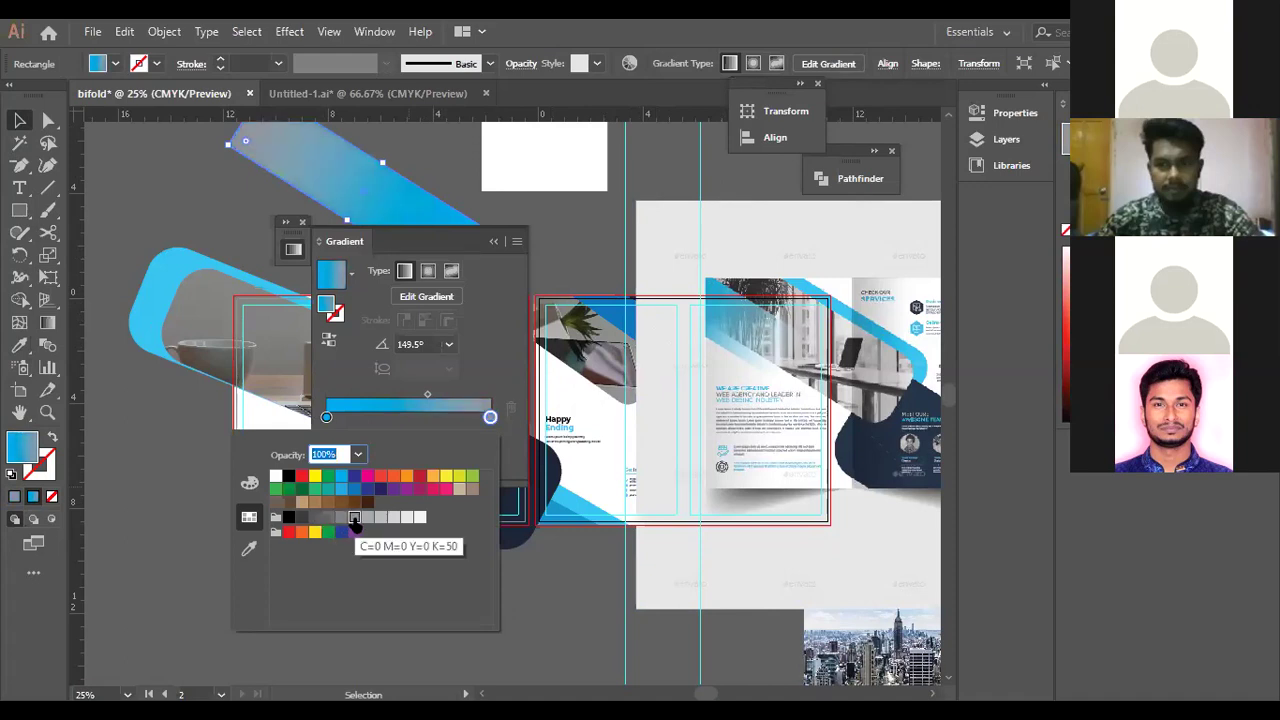
left_click(491, 244)
left_click(493, 243)
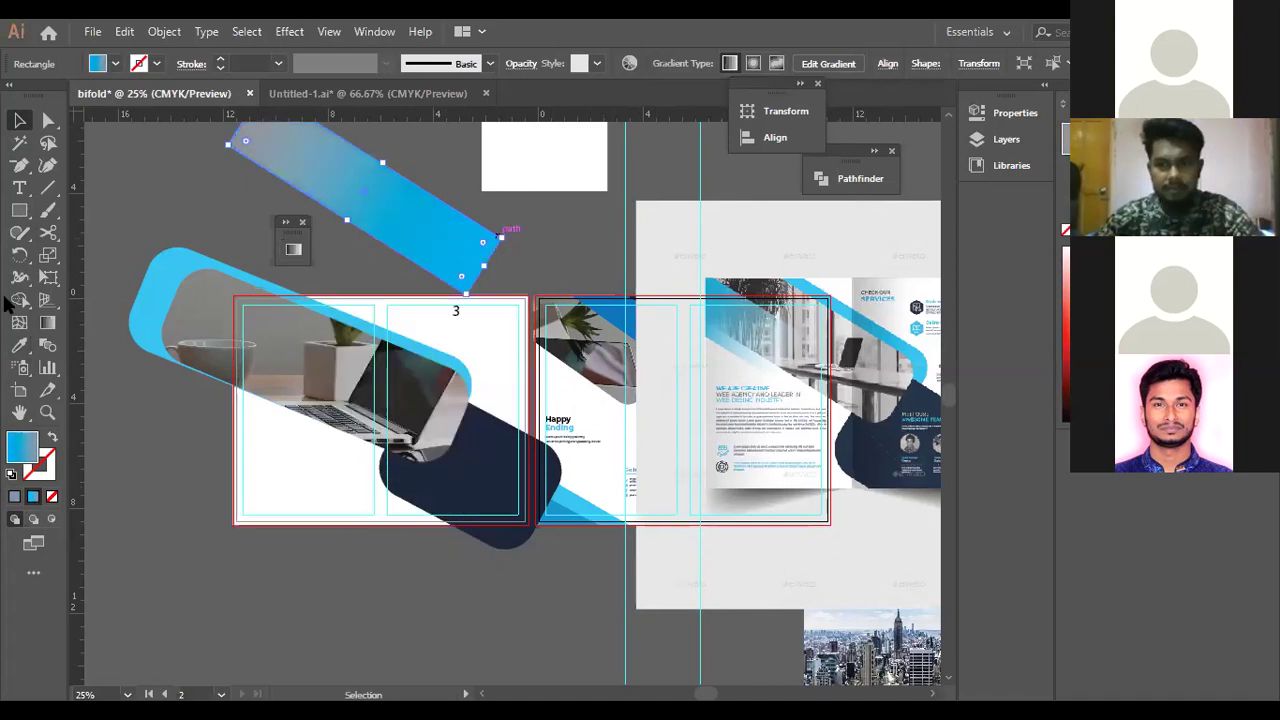
Redirect the gradient along the rectangle's length, running from blue at the lower end to grey near the upper end.
left_click(45, 322)
mouse_move(497, 284)
left_mouse_down()
mouse_move(249, 140)
mouse_move(496, 291)
mouse_move(414, 257)
mouse_move(284, 172)
left_mouse_up()
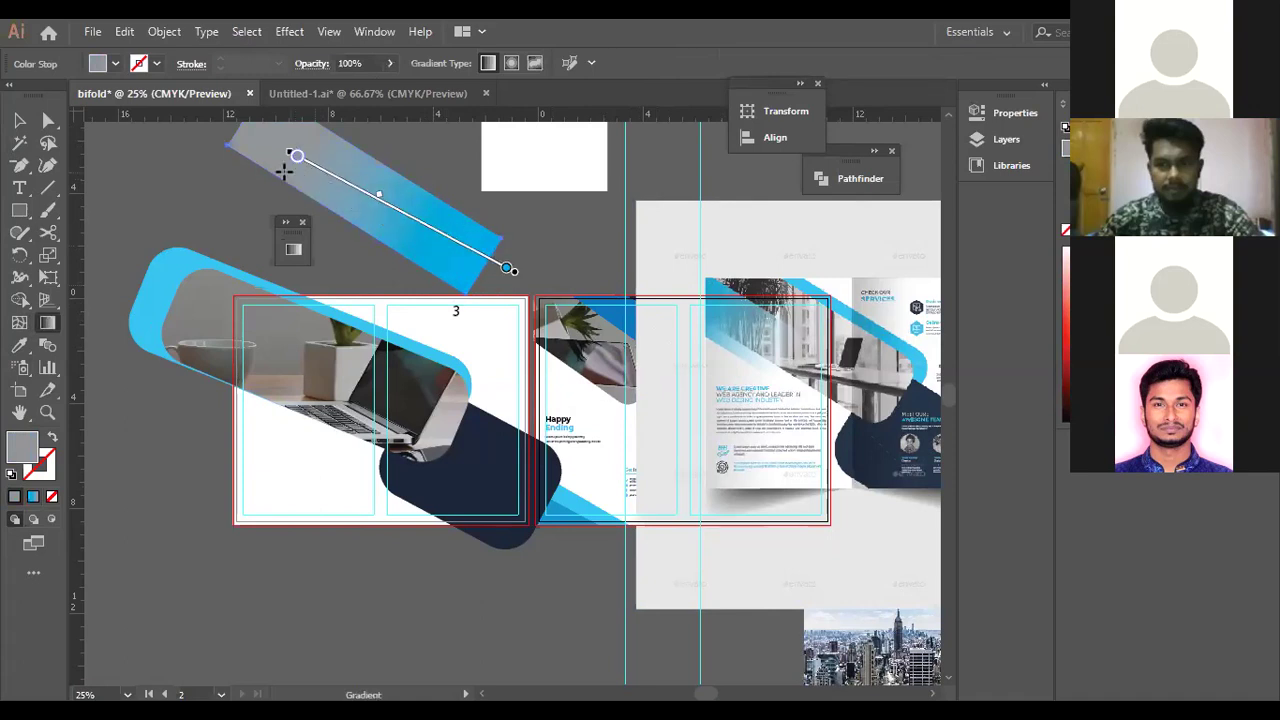
left_click(19, 121)
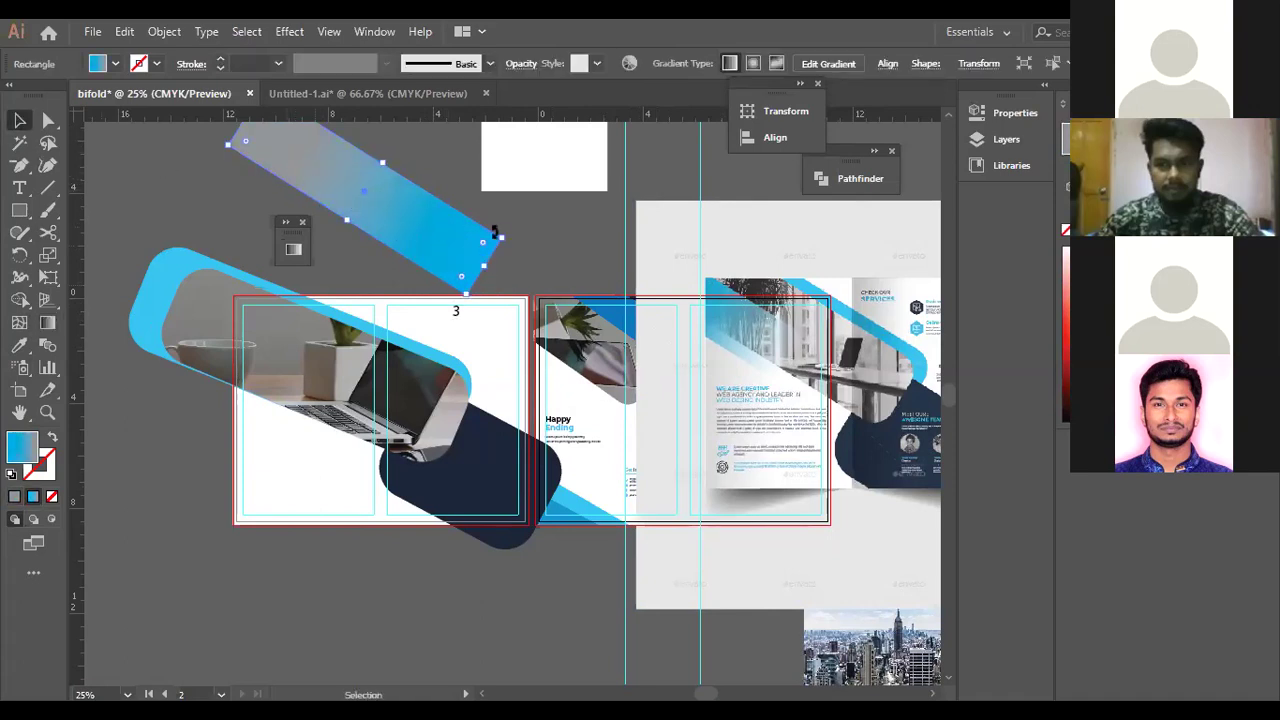
Turn the gradient rectangle around so its blue end faces the upper left, and place it diagonally over the laptop photo.
left_click_drag(509, 233, 252, 155)
left_click_drag(435, 229, 278, 372)
left_click_drag(203, 360, 274, 349)
left_click_drag(358, 384, 456, 444)
left_click_drag(175, 308, 226, 325)
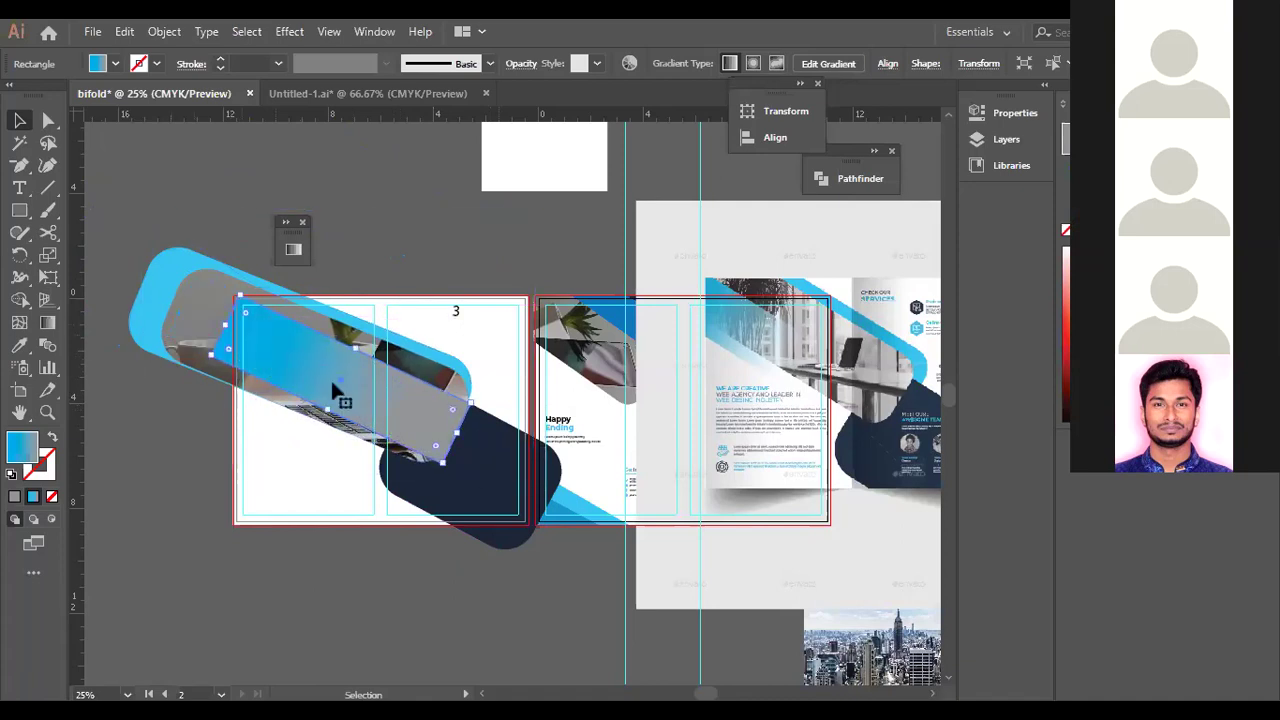
left_click_drag(433, 434, 393, 430)
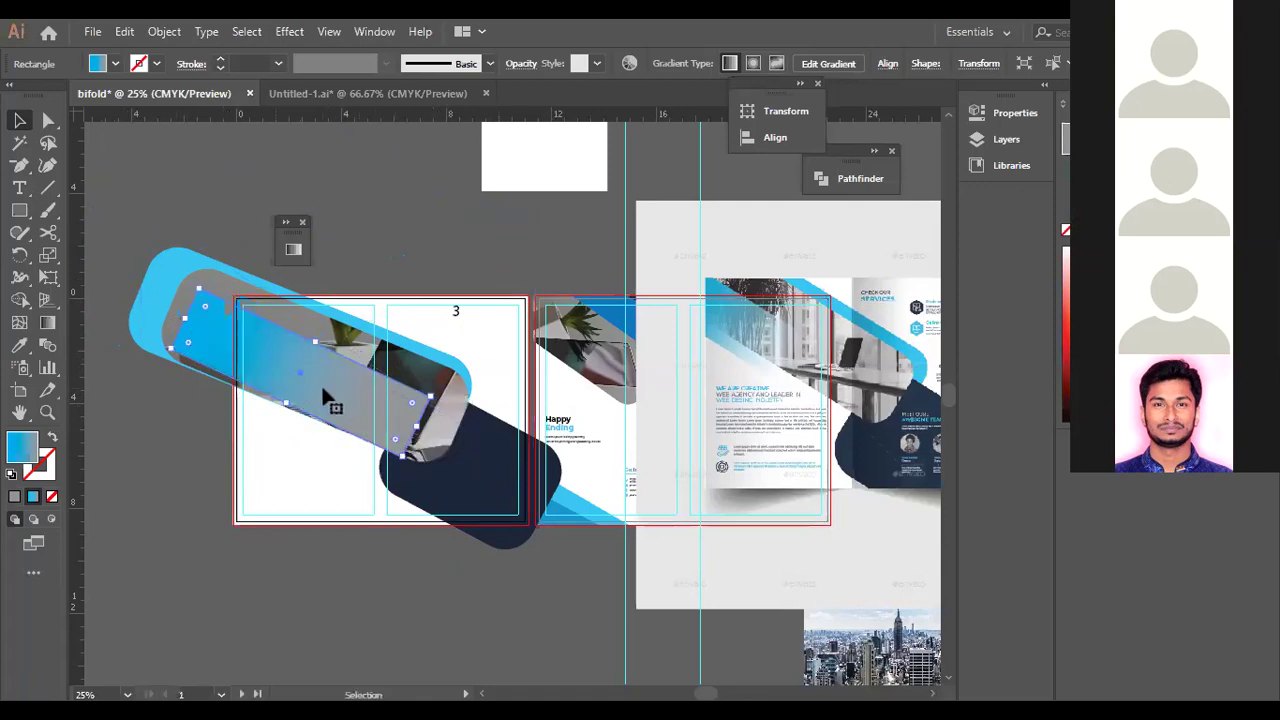
Shift the overlay gradient's blue stop toward the middle of the rectangle and lower the overlay's opacity to 56%.
left_click(46, 322)
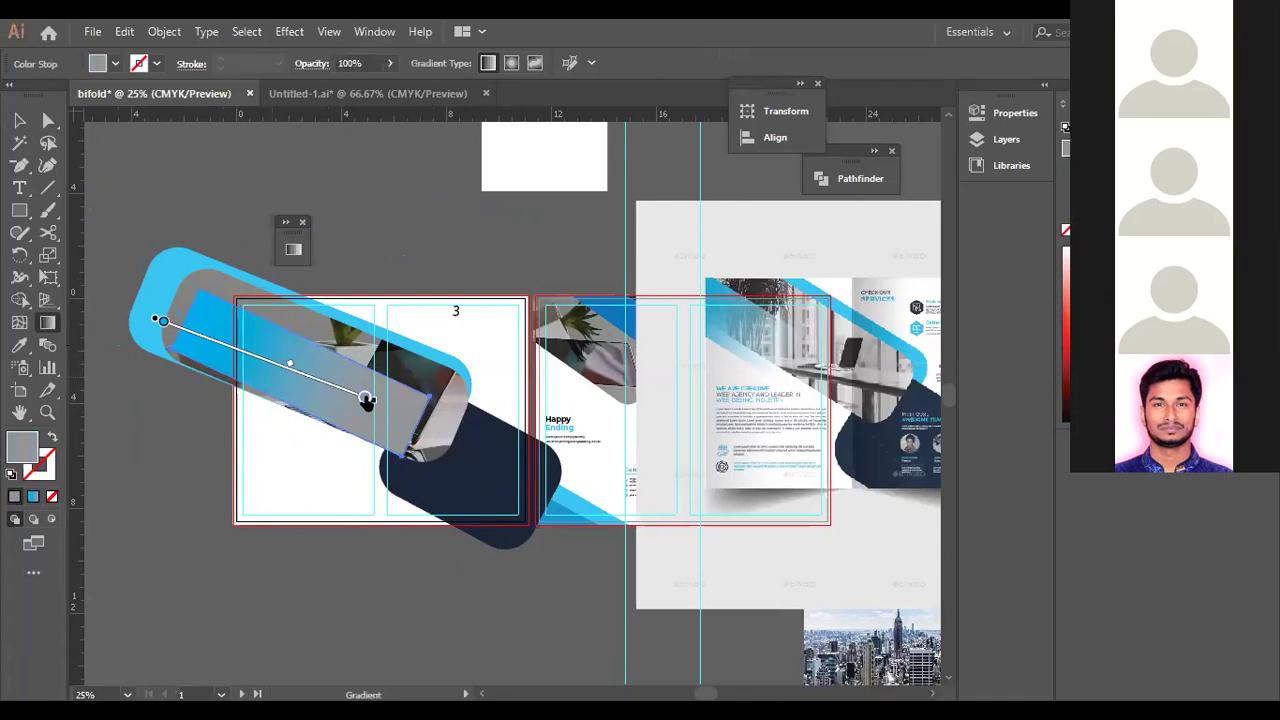
mouse_move(160, 322)
left_mouse_down()
mouse_move(278, 374)
mouse_move(268, 366)
left_mouse_up()
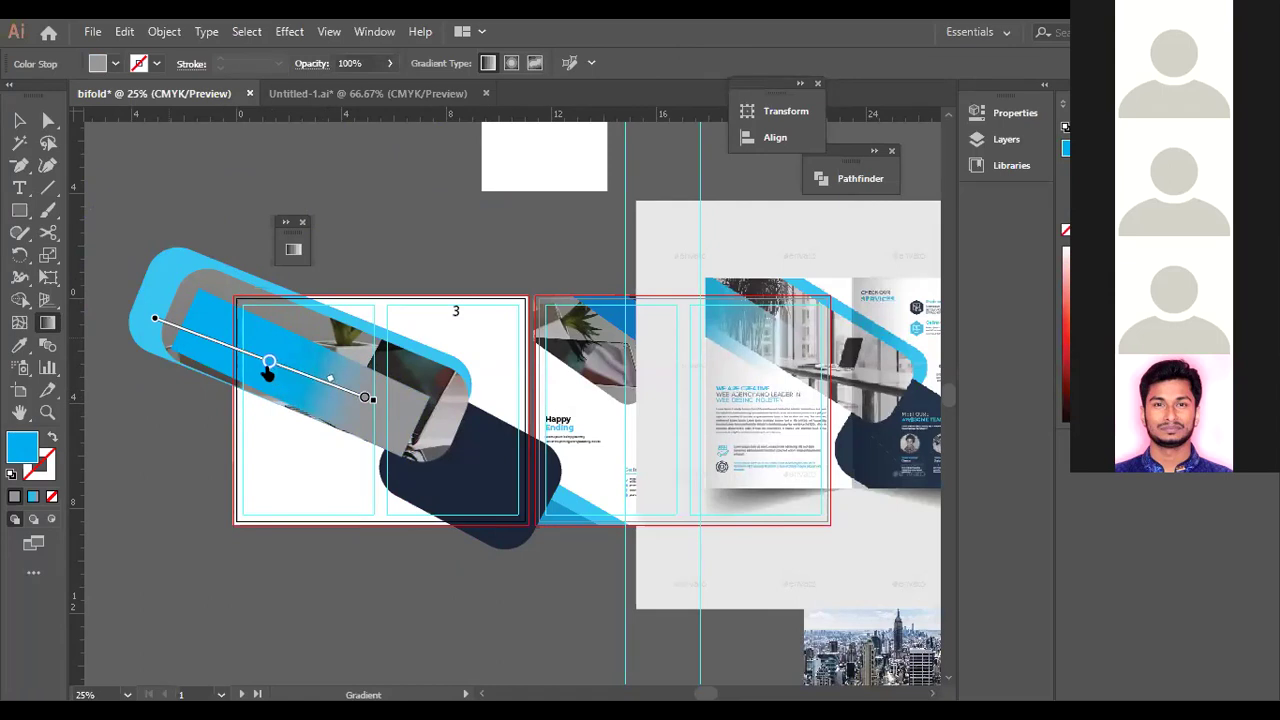
left_click(20, 122)
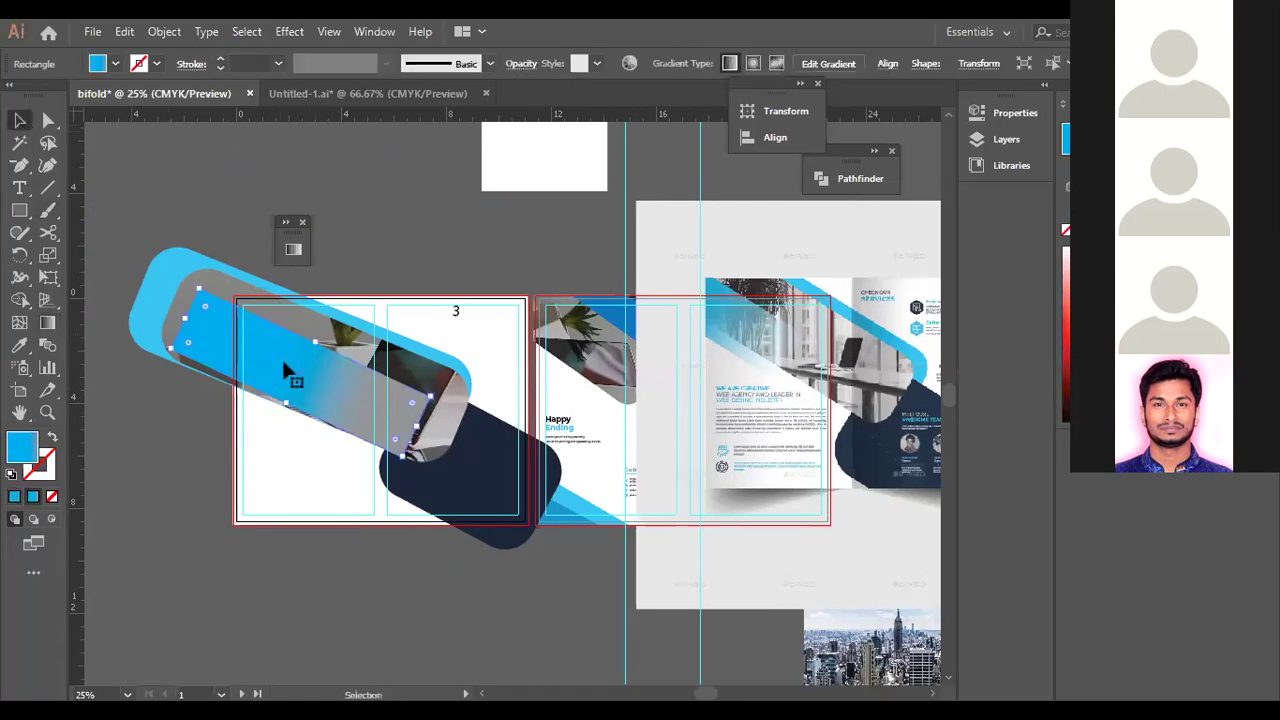
left_click(521, 64)
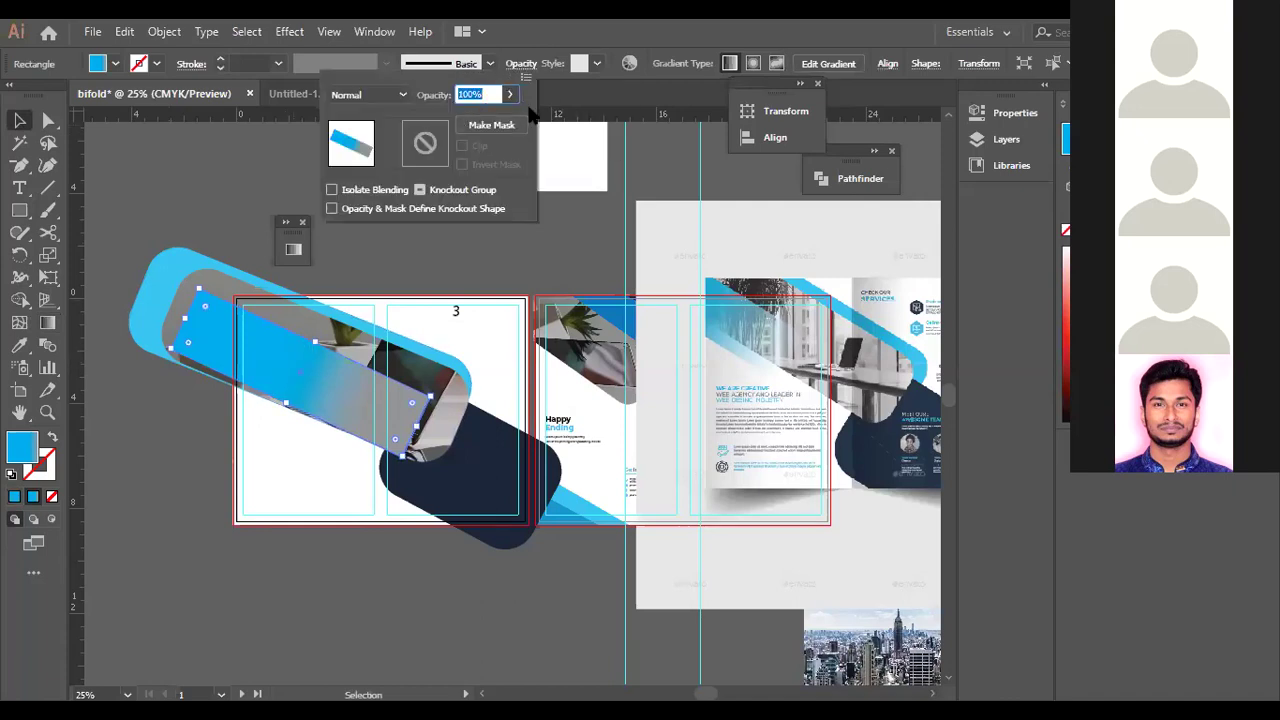
mouse_move(463, 117)
left_mouse_down()
mouse_move(451, 117)
mouse_move(476, 119)
left_mouse_up()
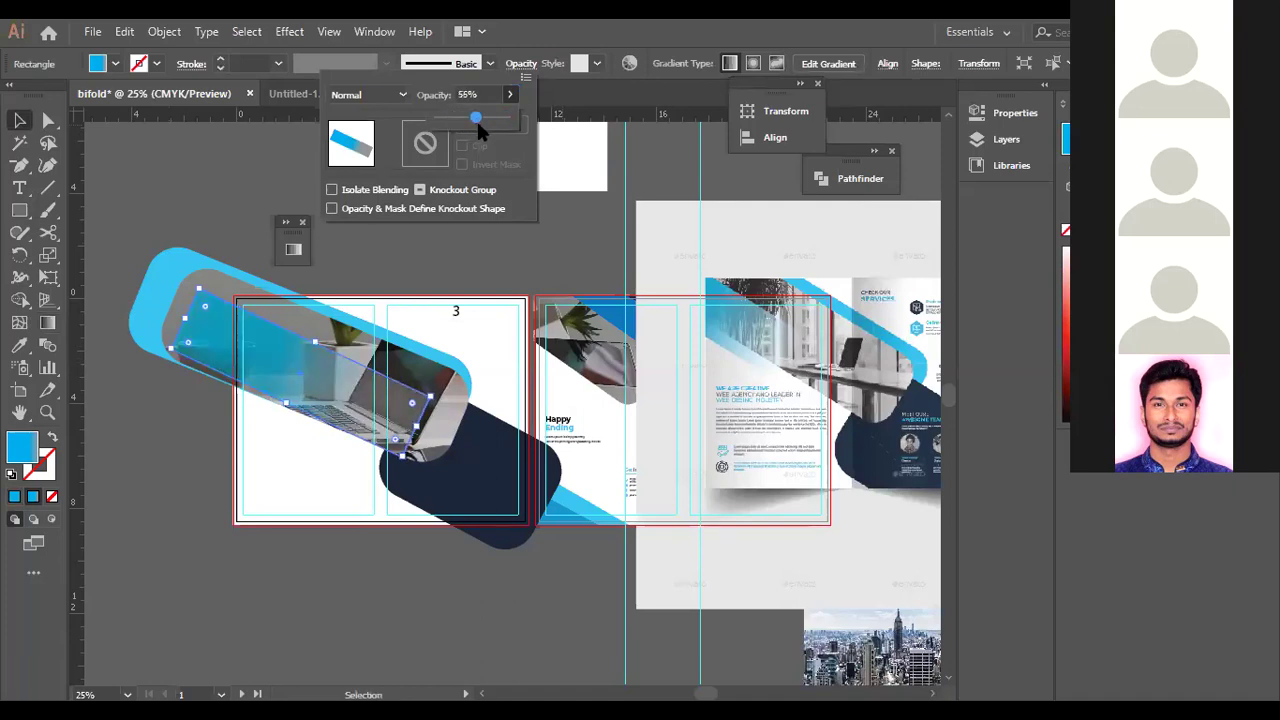
left_click(146, 205)
Move the overlay down and left along the photo's lower edge and extend its blue stop further toward the grey end.
left_click_drag(284, 386, 250, 392)
double_click(348, 430)
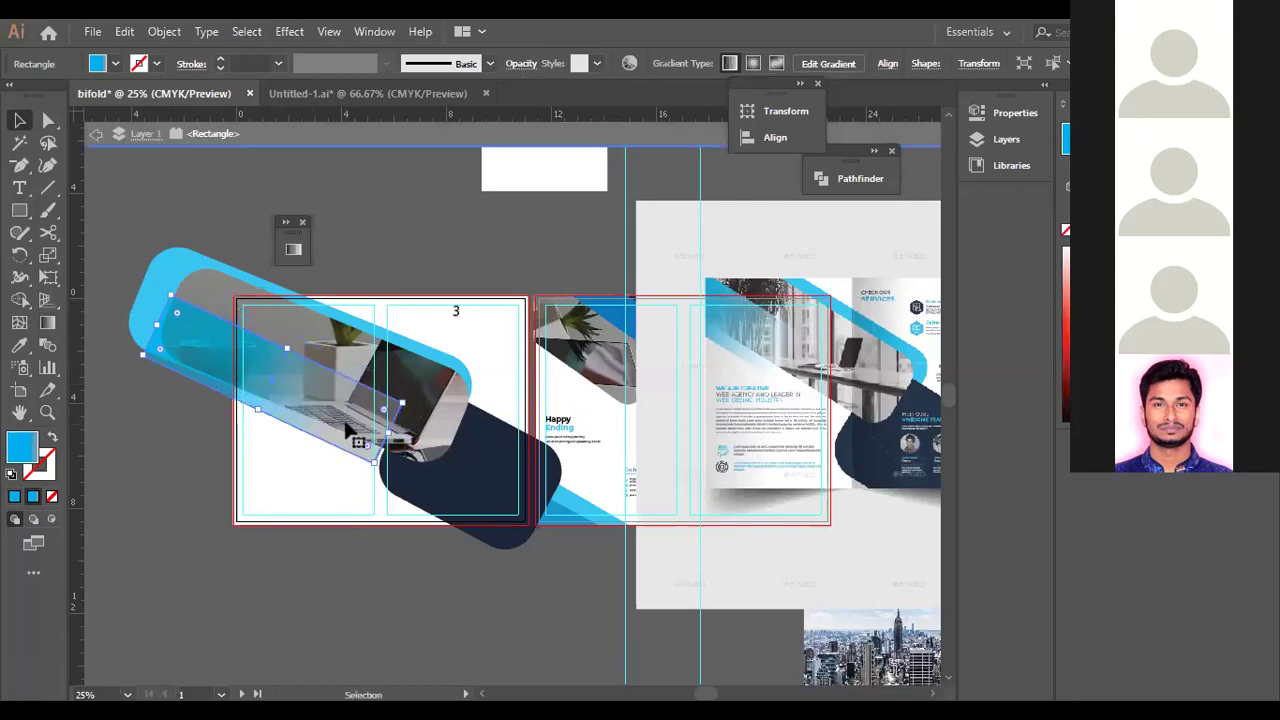
double_click(418, 246)
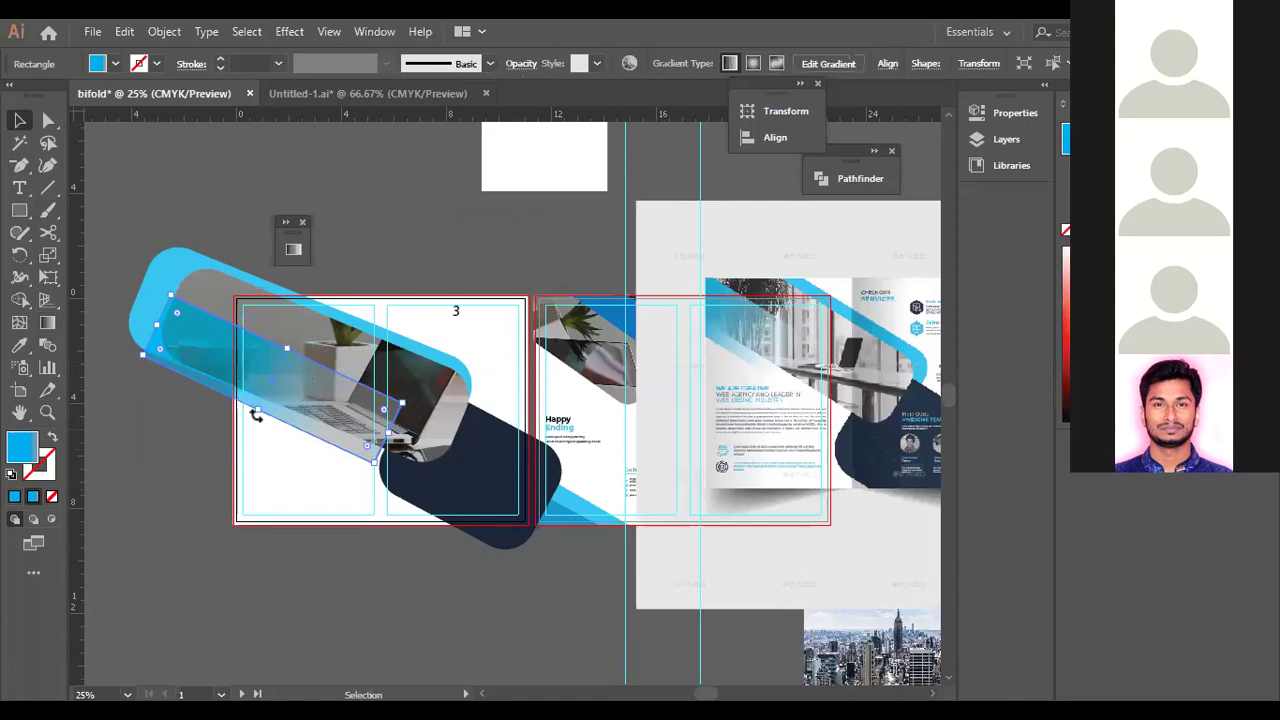
left_click(40, 321)
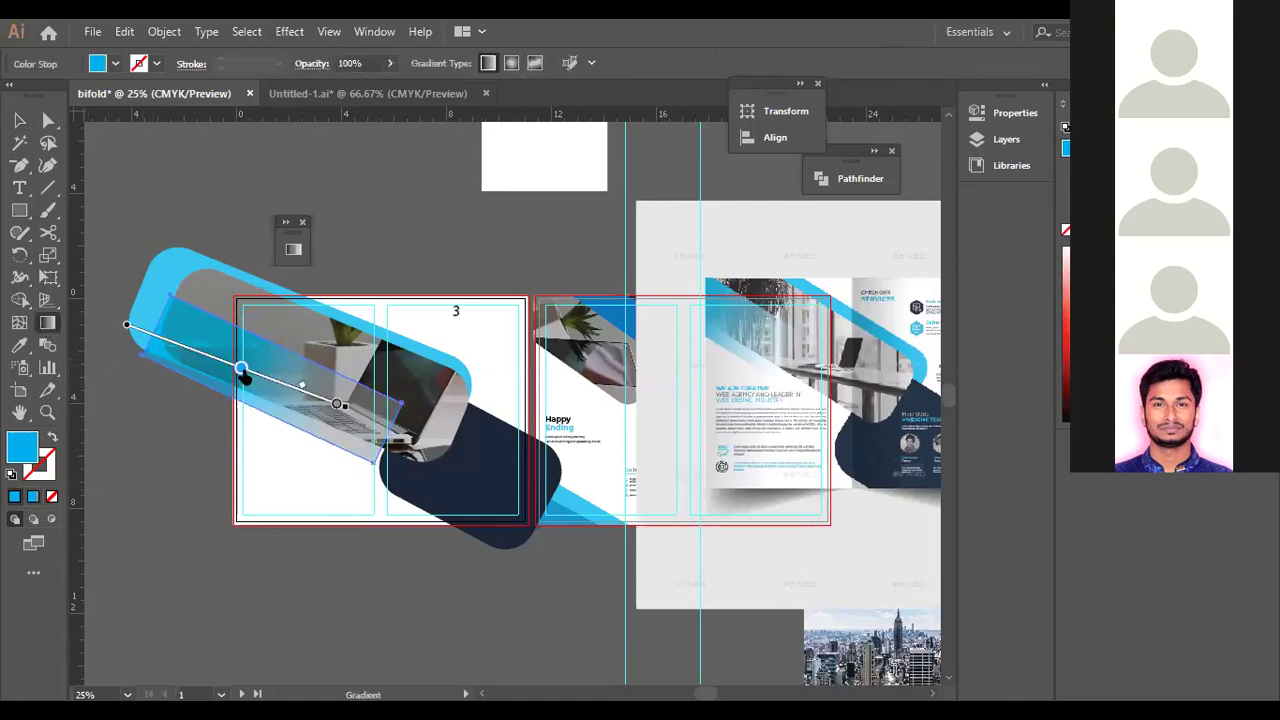
left_click_drag(247, 372, 280, 382)
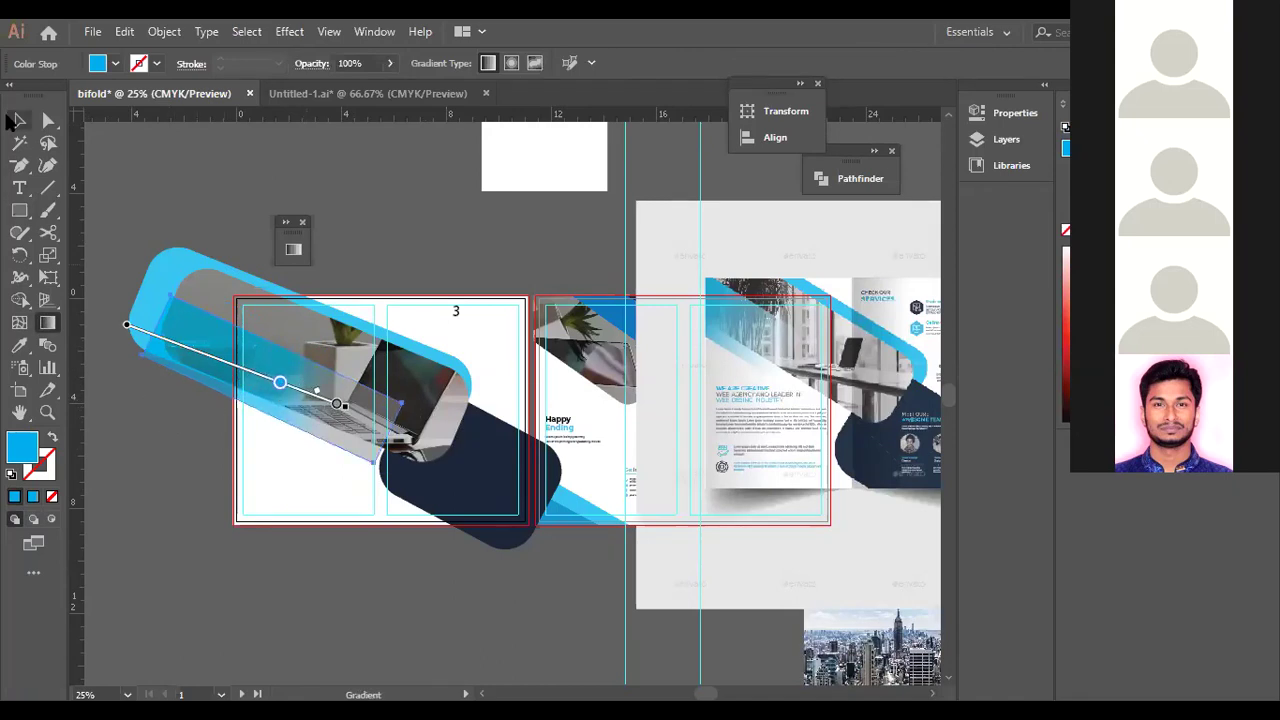
left_click(19, 120)
left_click(169, 410)
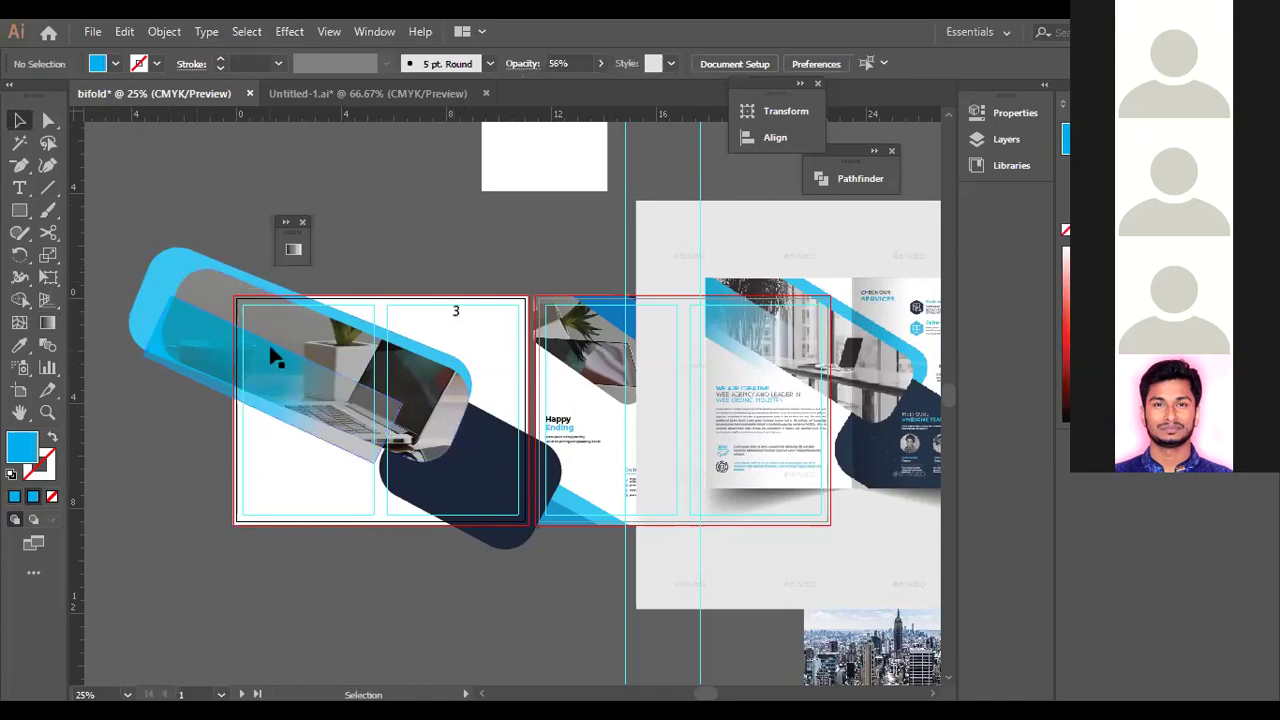
left_click_drag(281, 336, 266, 342)
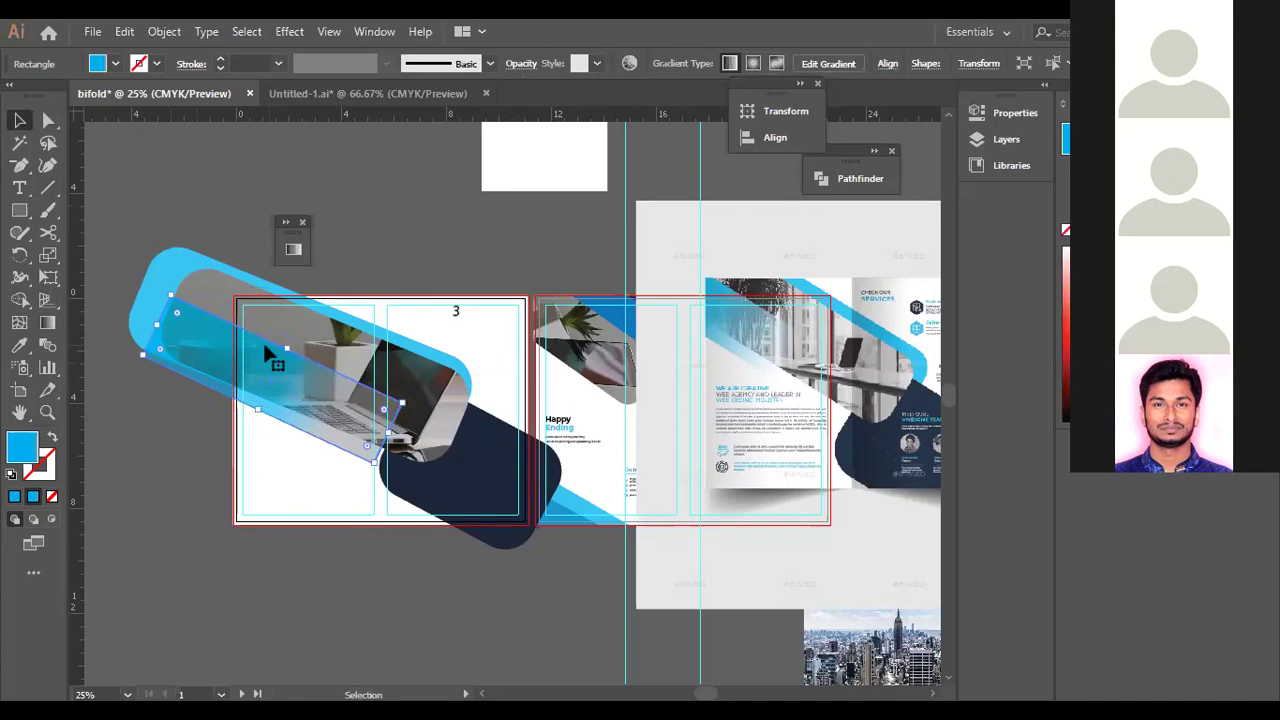
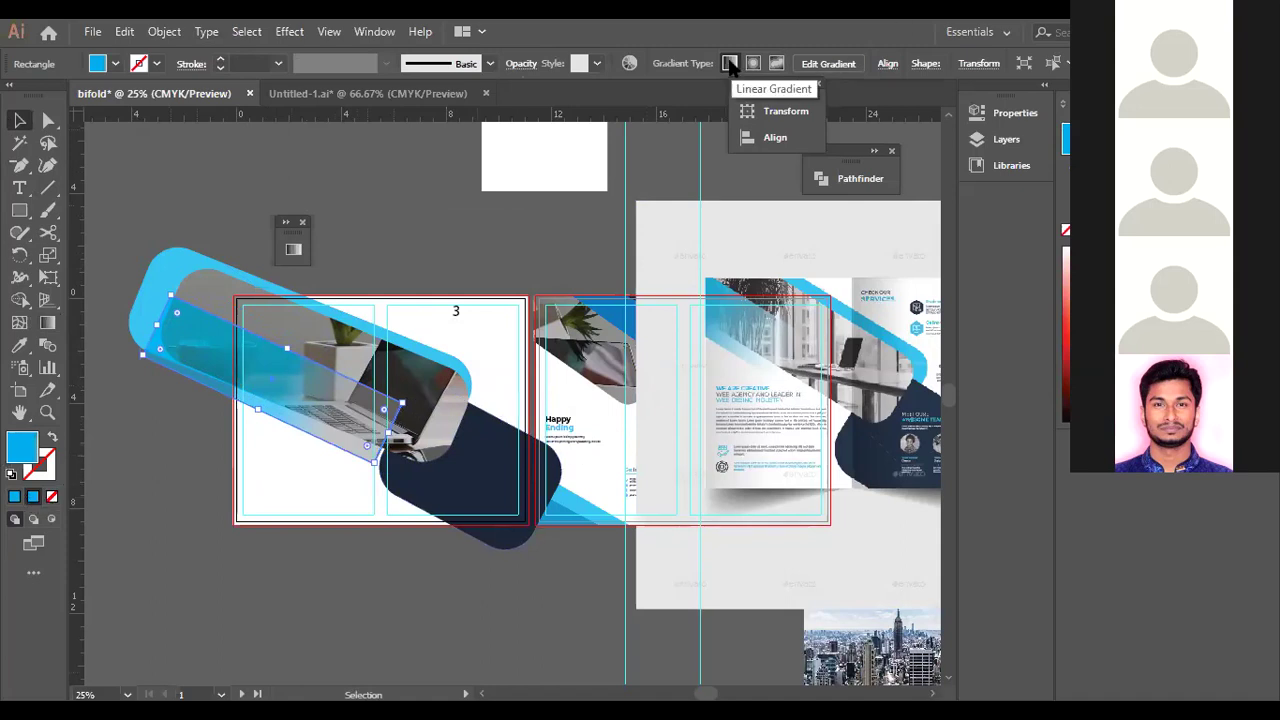
left_click(629, 64)
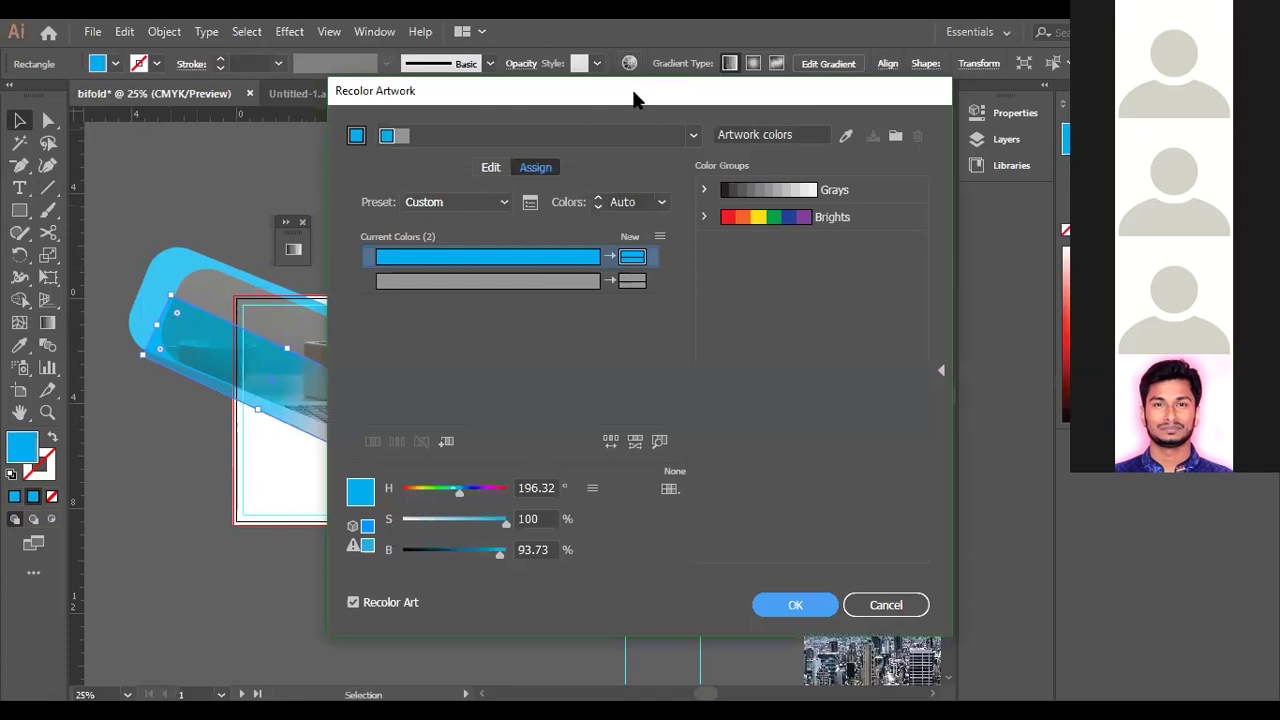
left_click_drag(633, 98, 730, 120)
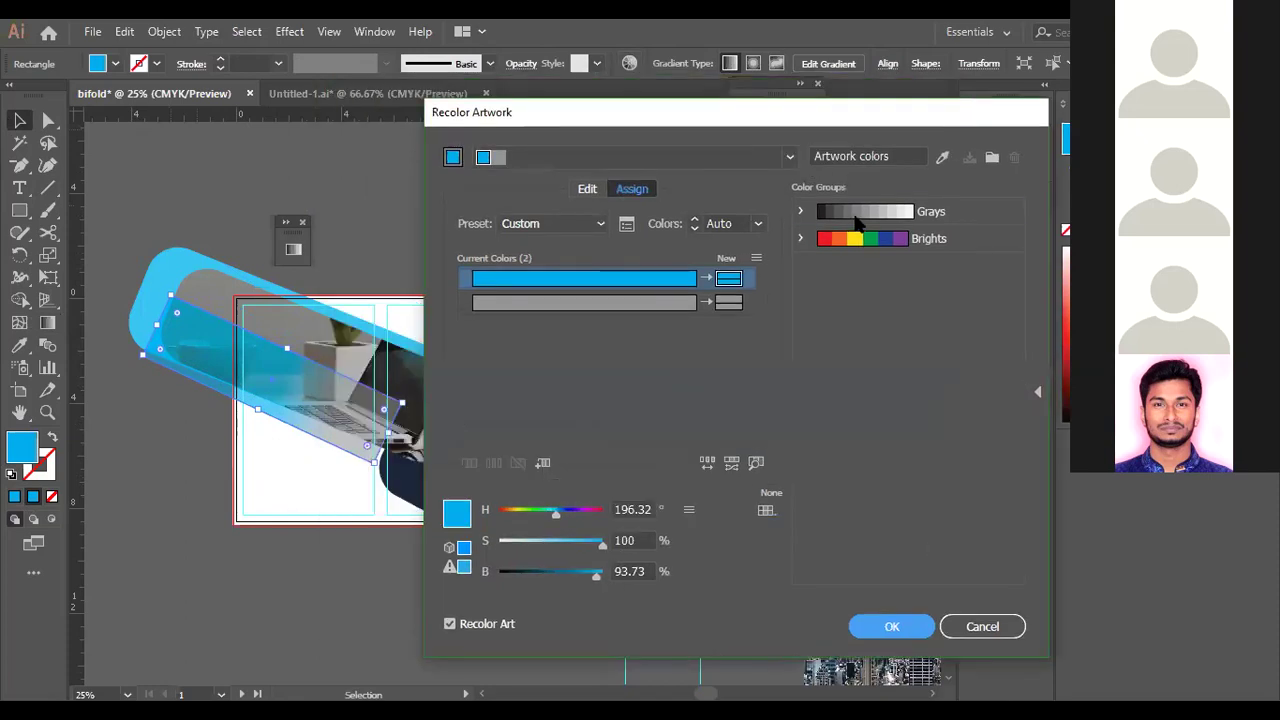
left_click(868, 221)
left_click(876, 222)
left_click(905, 220)
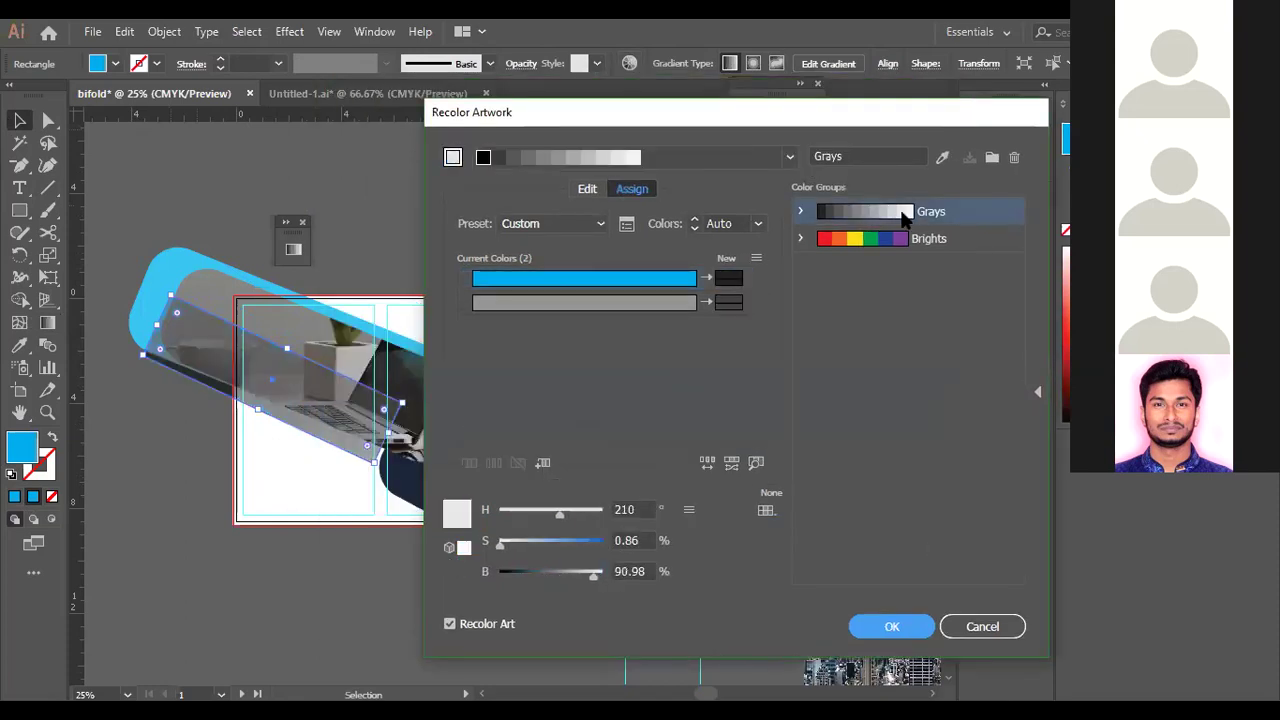
left_click(888, 220)
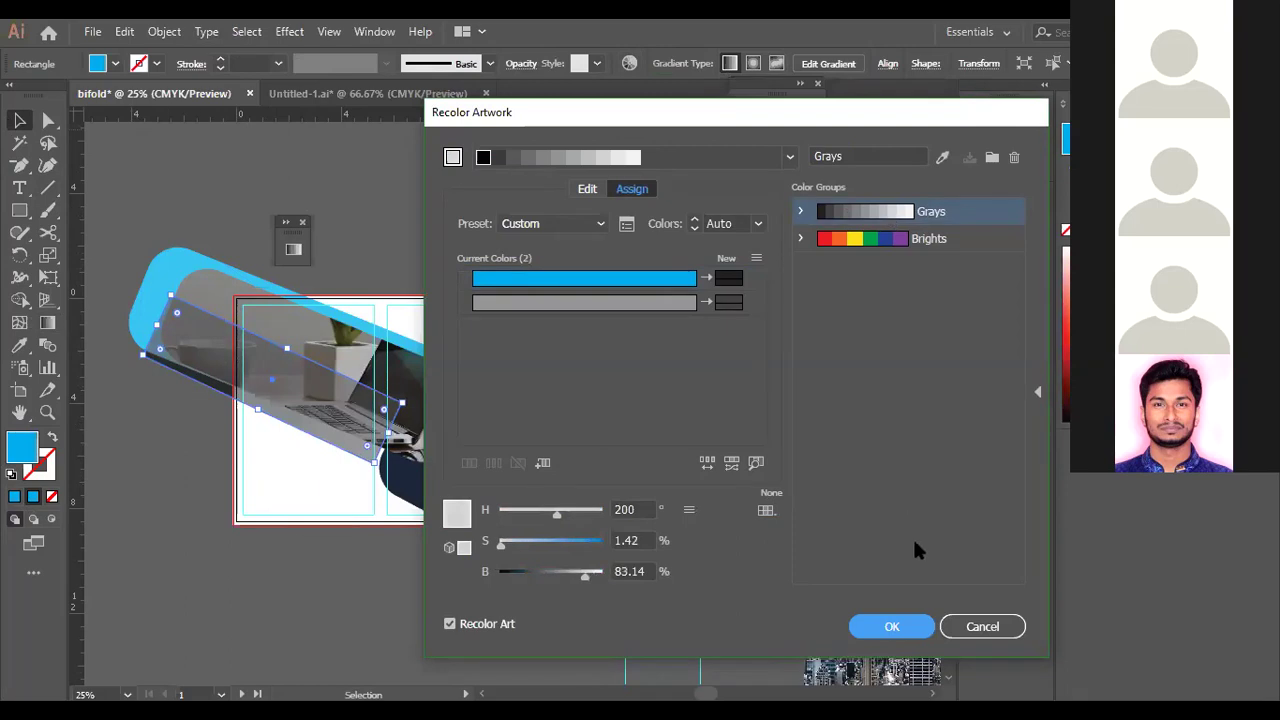
left_click(980, 622)
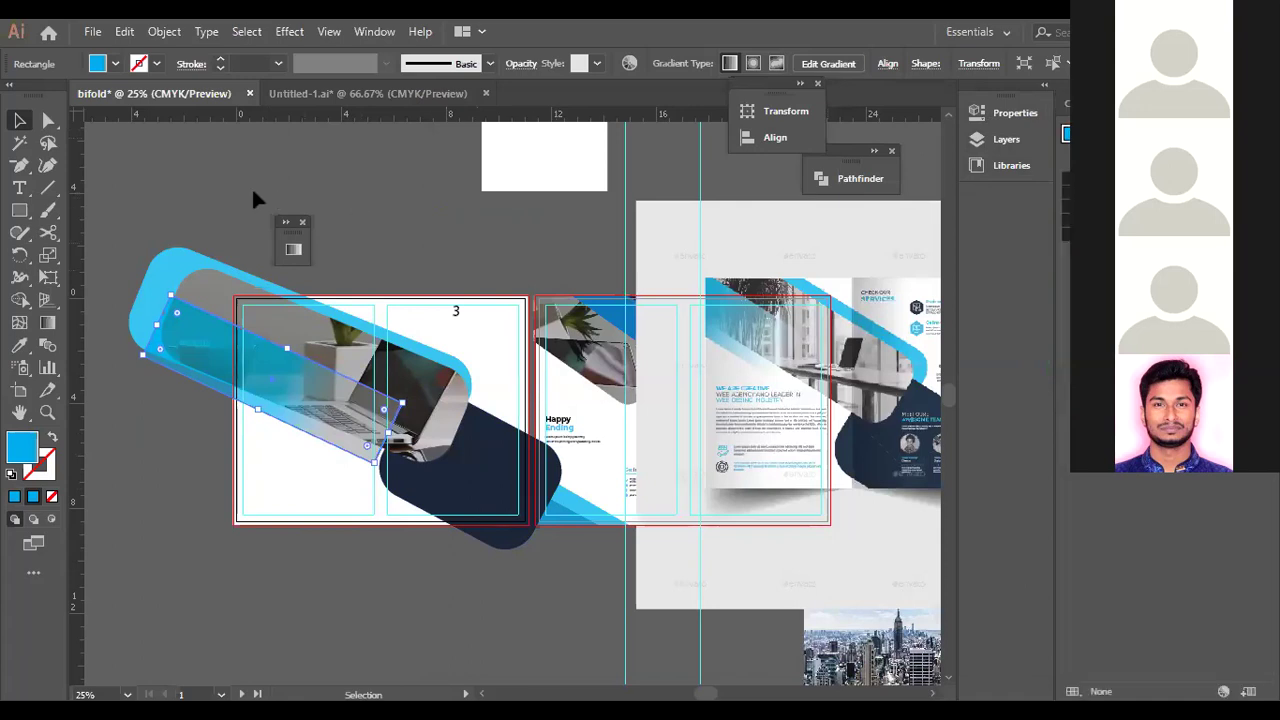
Draw a small test rectangle above the photo band, give it the linear gradient and set its end stop to light grey.
left_click(19, 210)
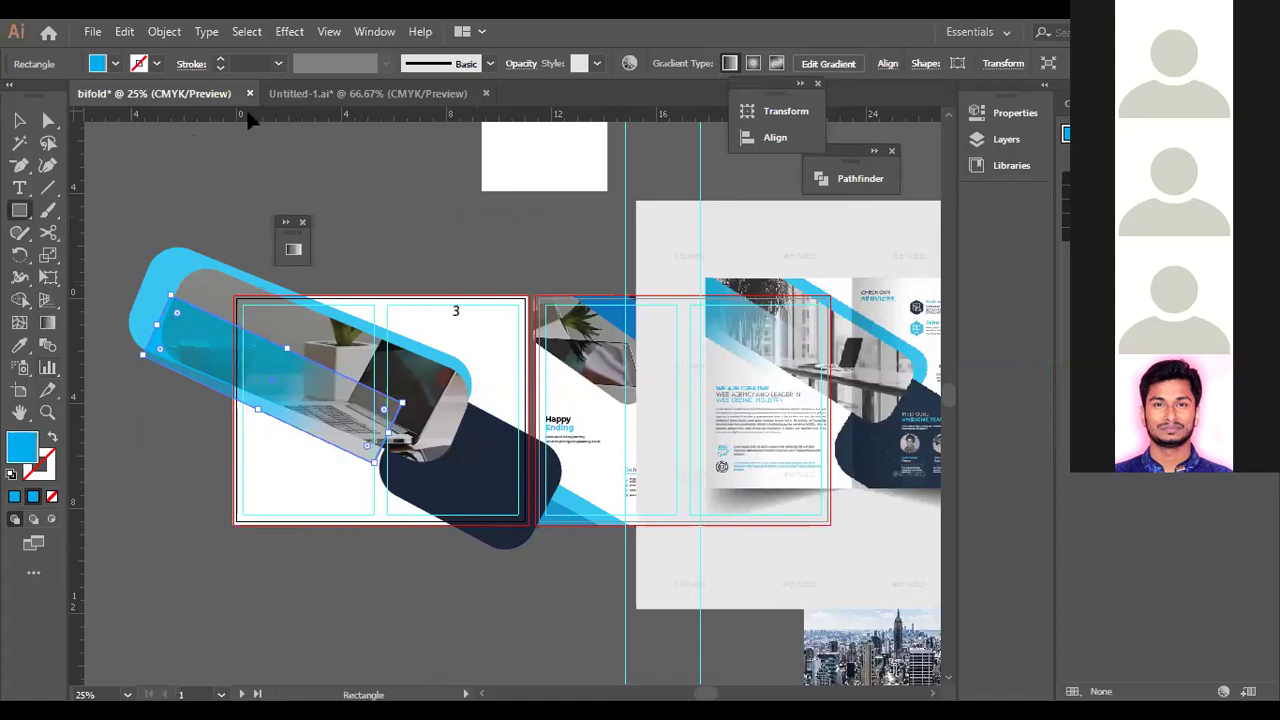
left_click_drag(196, 158, 336, 216)
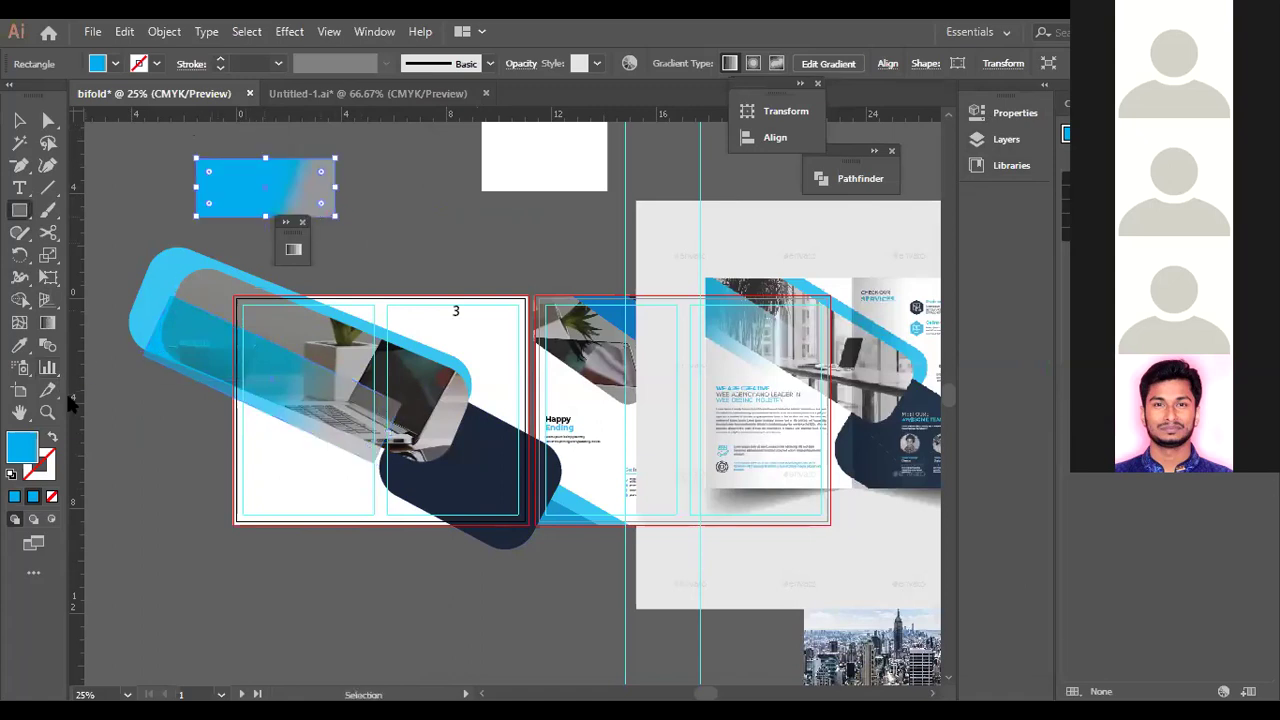
left_click(16, 497)
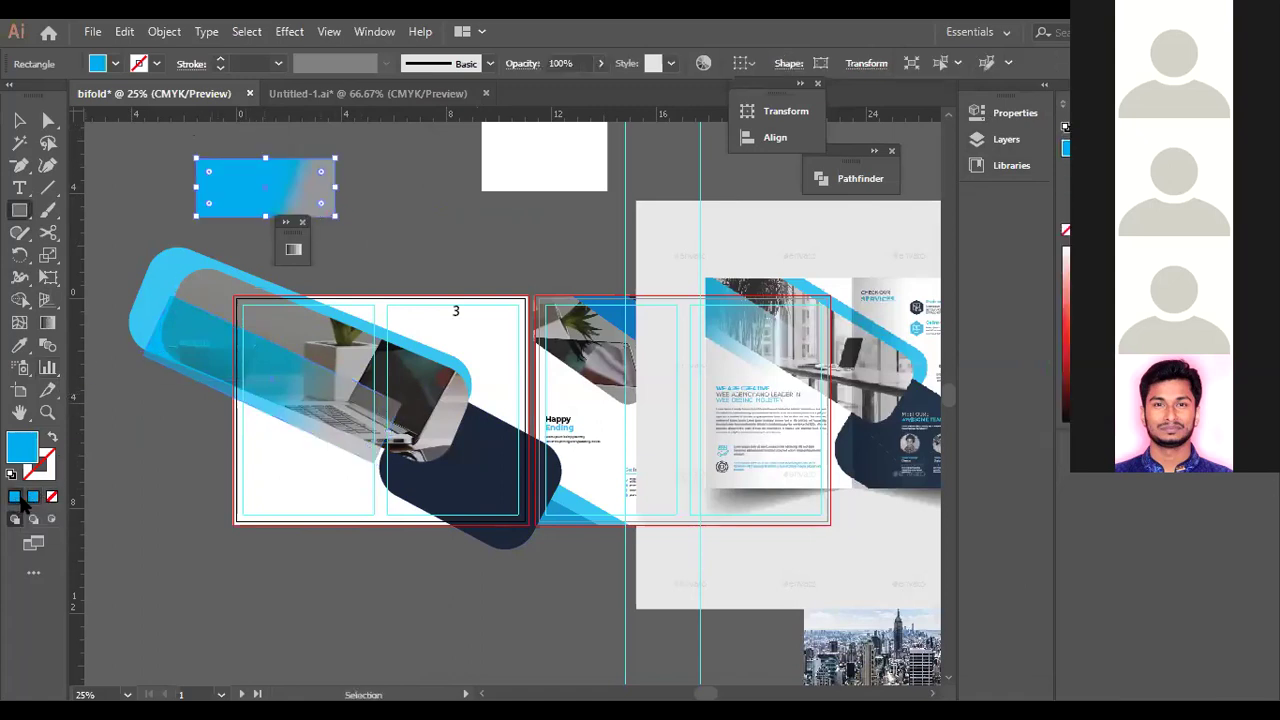
left_click(33, 497)
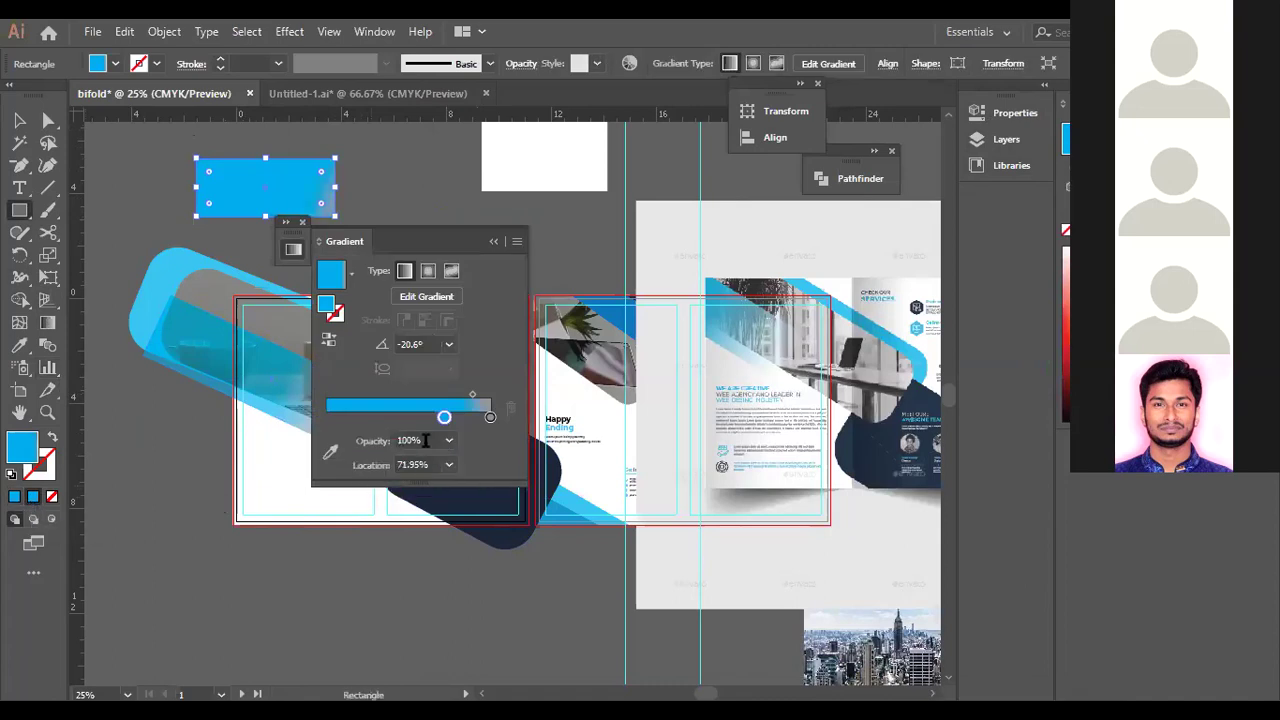
left_click(491, 418)
double_click(491, 417)
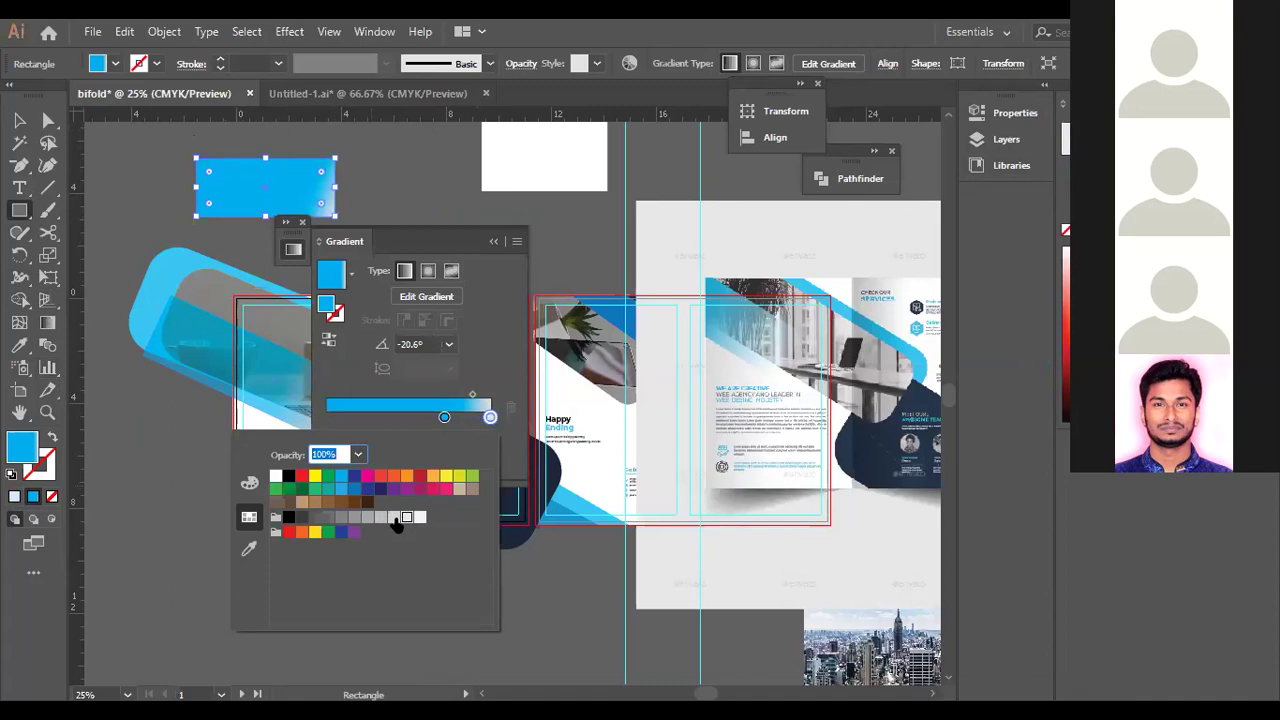
left_click(341, 224)
Collapse the gradient settings and delete the small test rectangle above the photo band.
left_click(19, 121)
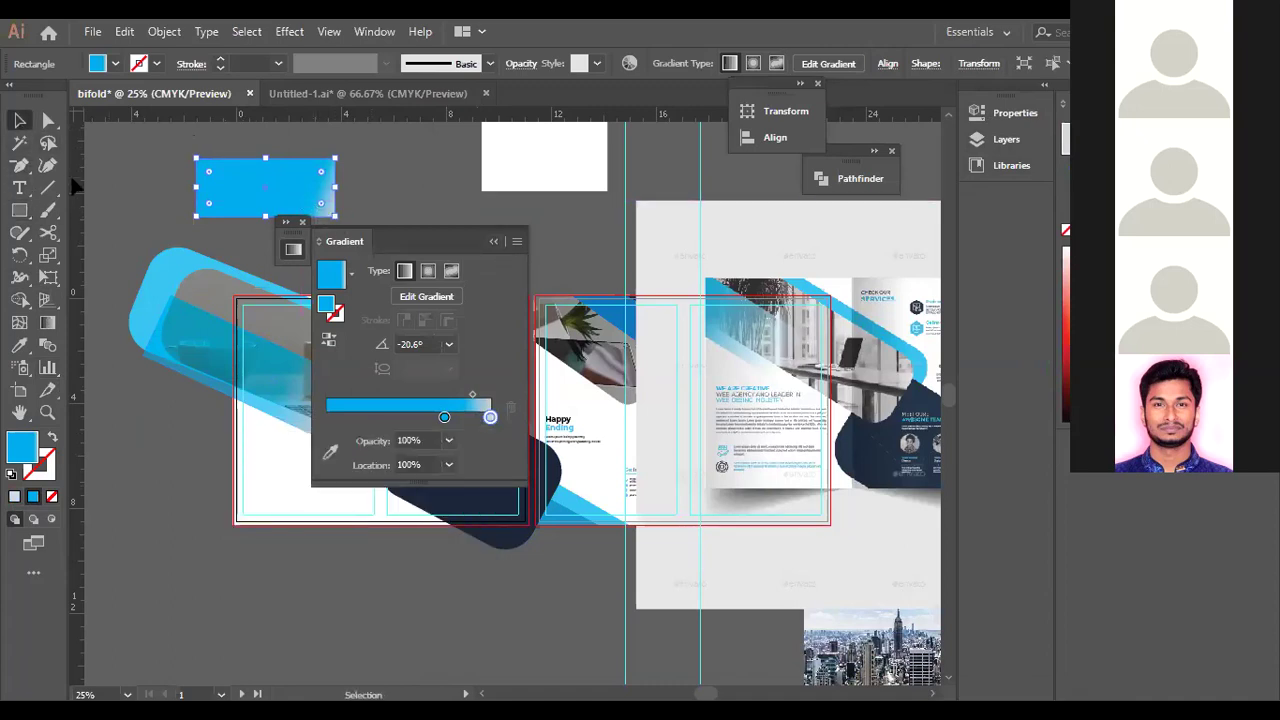
left_click(383, 160)
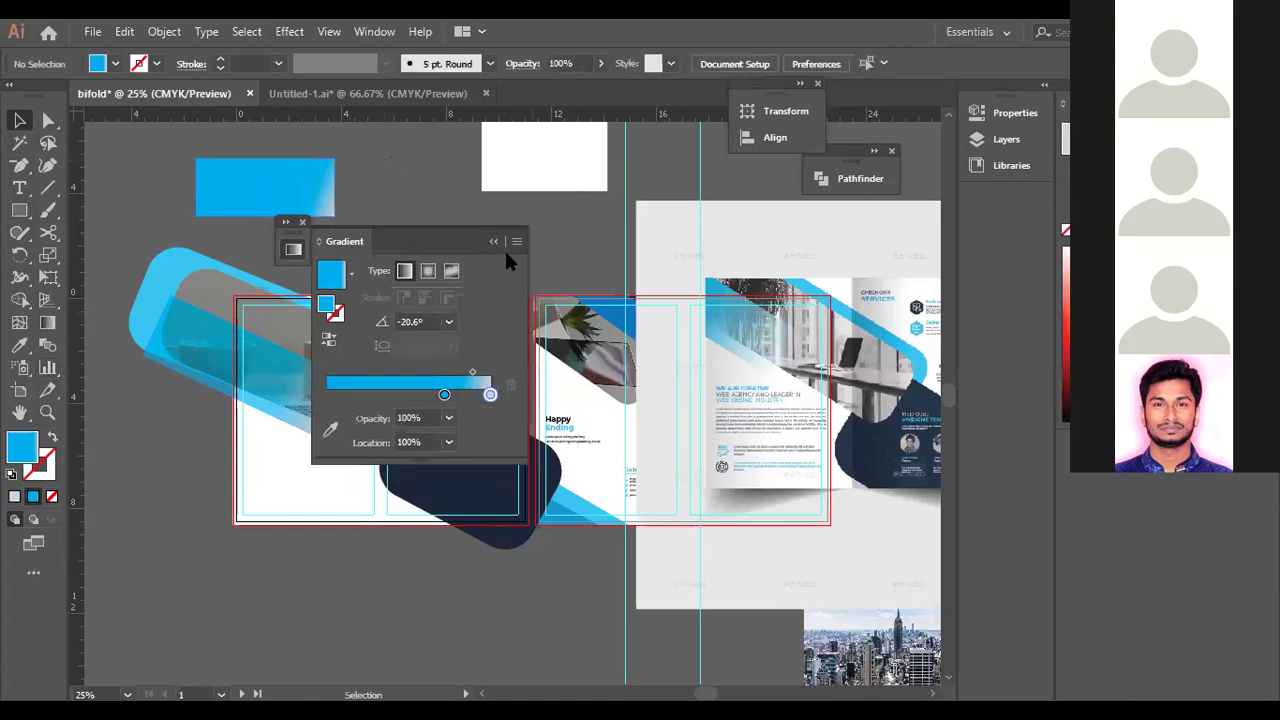
left_click(491, 241)
left_click(318, 196)
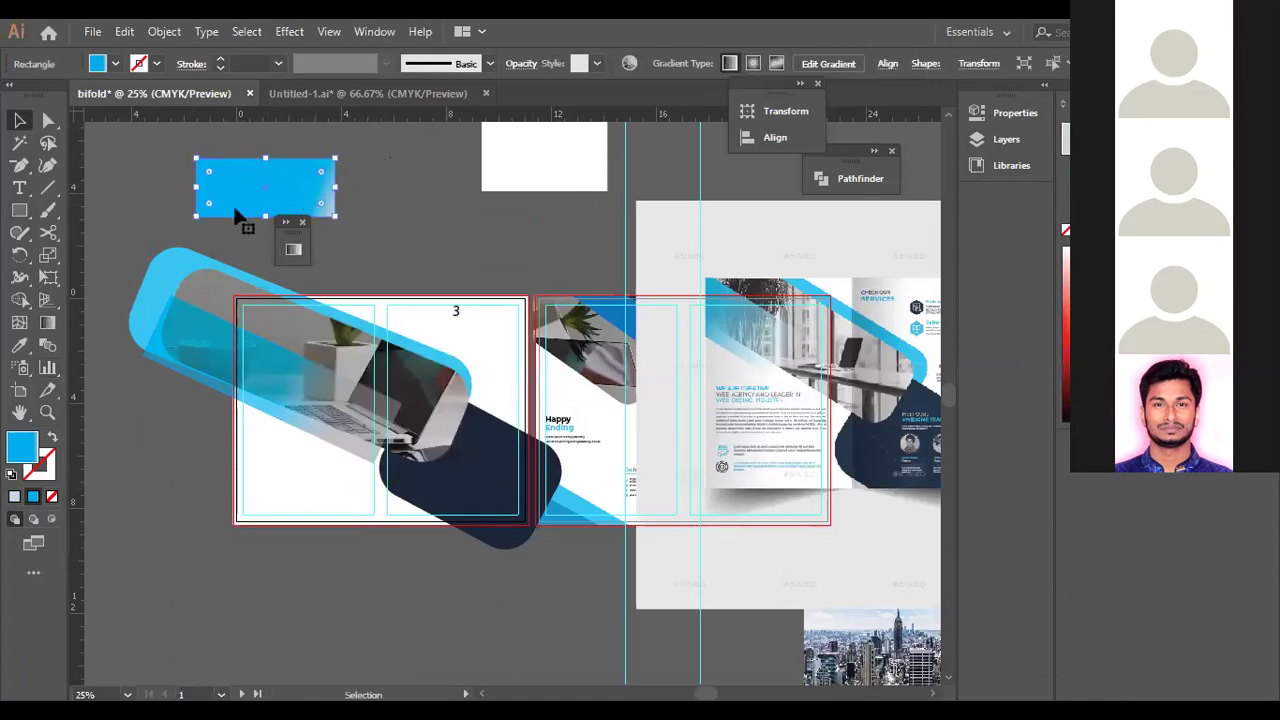
key("Delete")
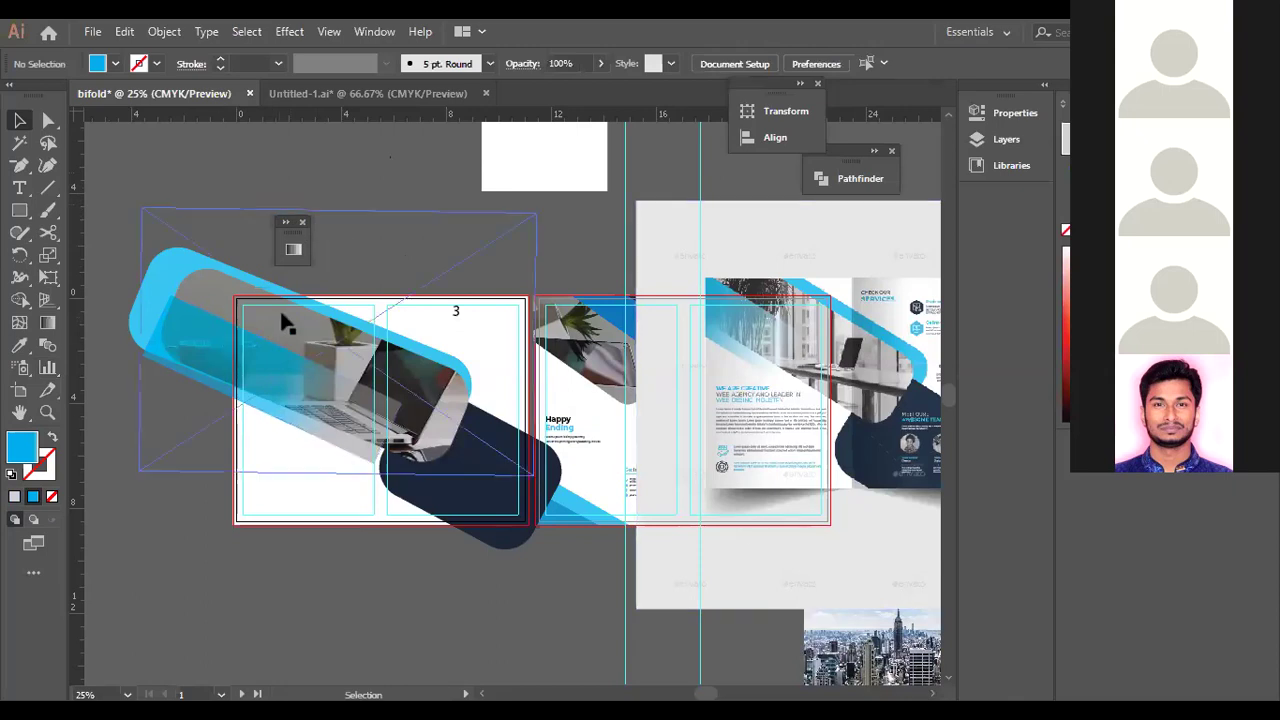
Draw another rectangle above the photo band and try radial, freeform and linear gradients on it, ending with radial.
left_click(19, 210)
left_click_drag(331, 162, 454, 232)
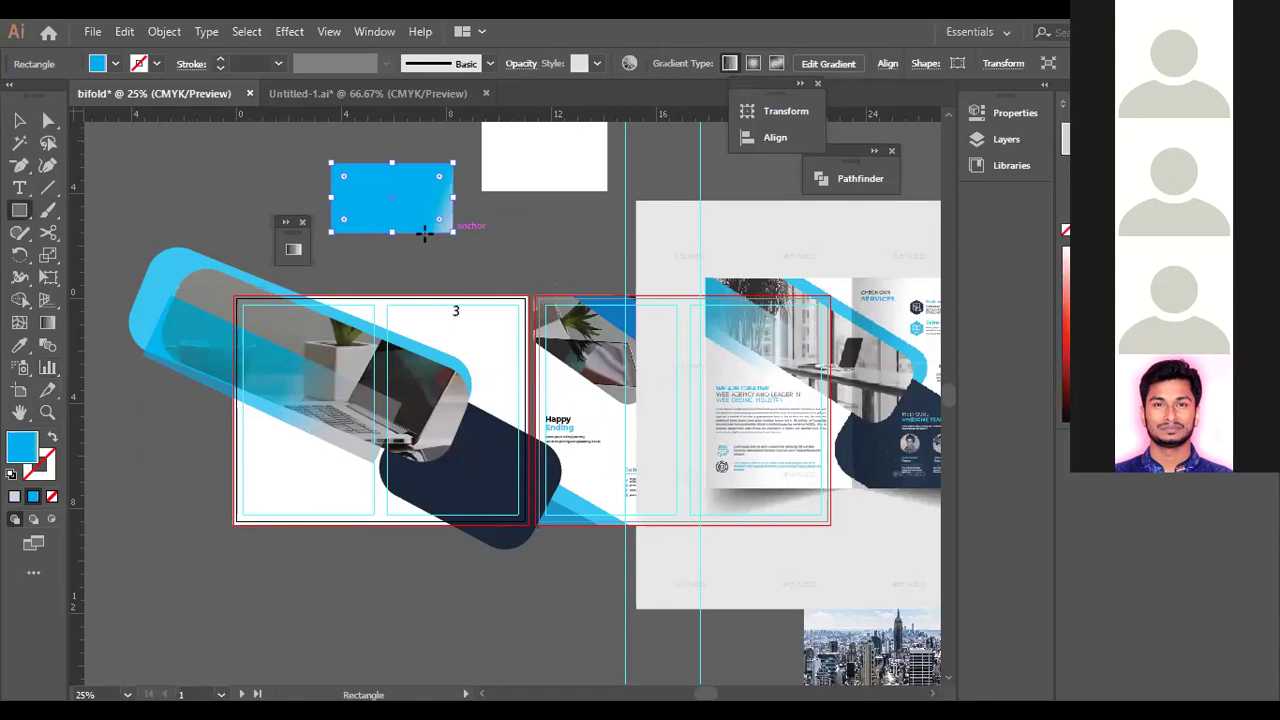
left_click(292, 249)
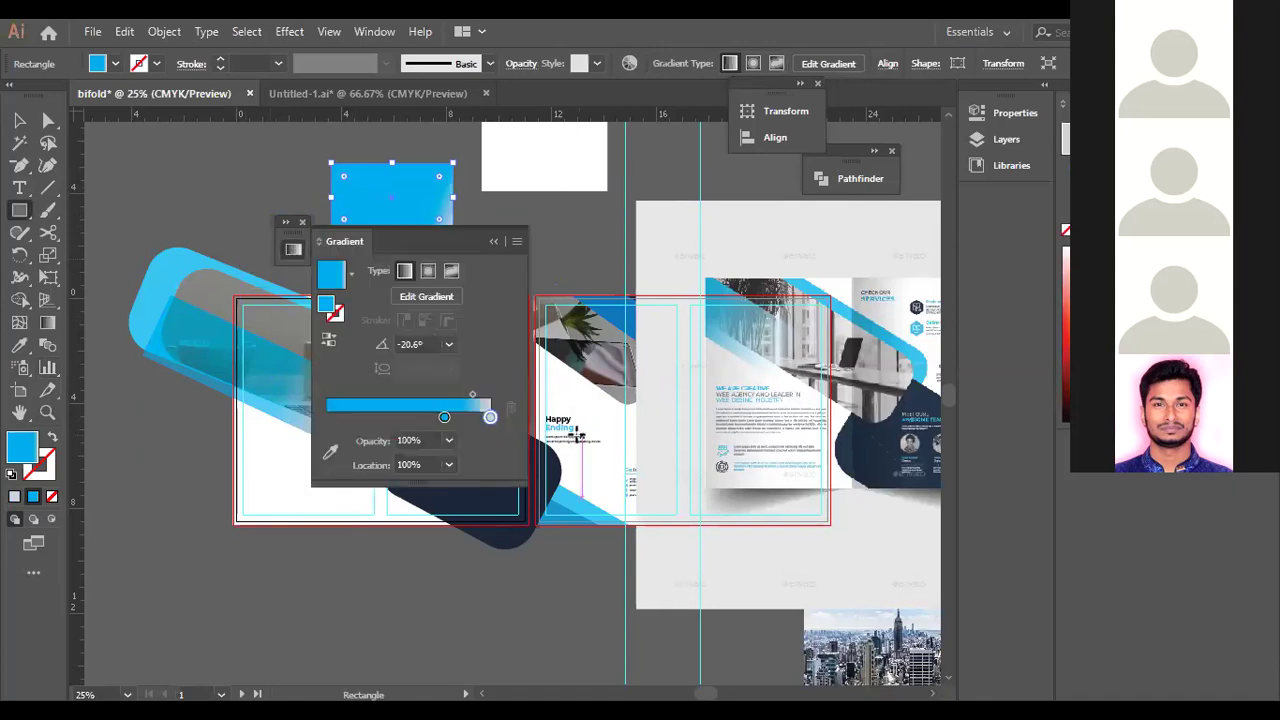
left_click(444, 416)
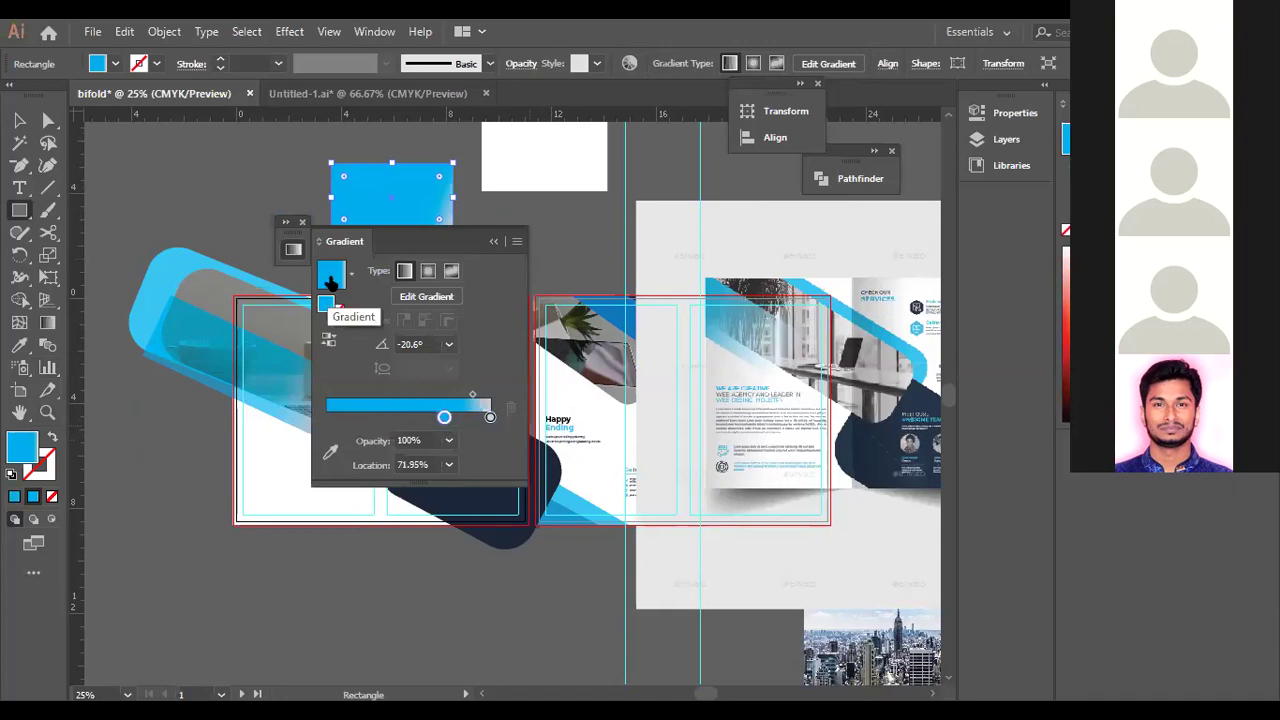
left_click(427, 272)
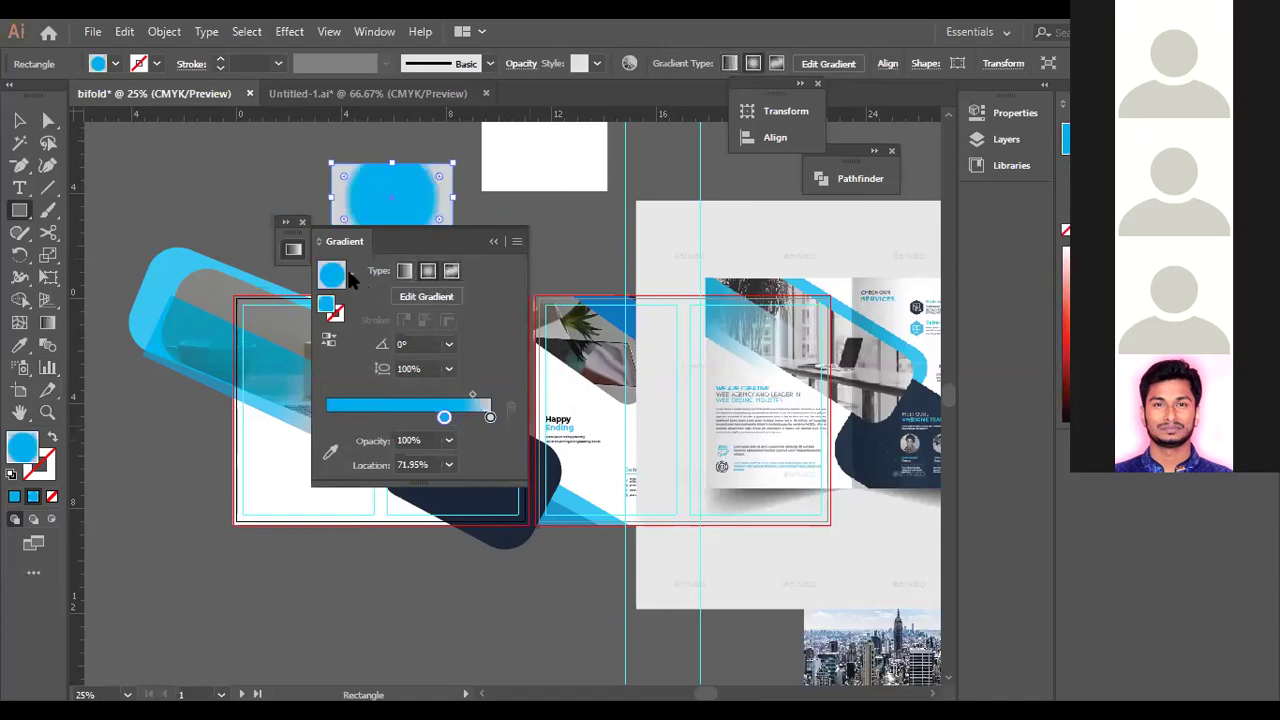
left_click(453, 271)
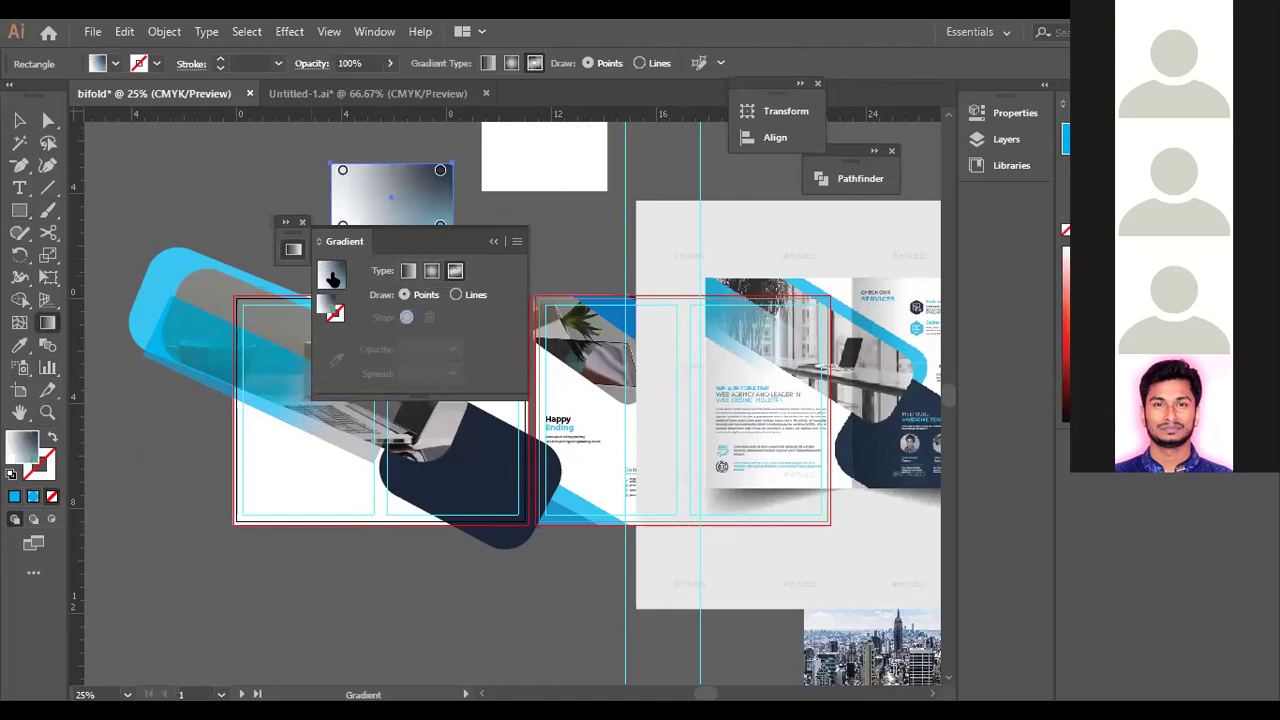
left_click(405, 272)
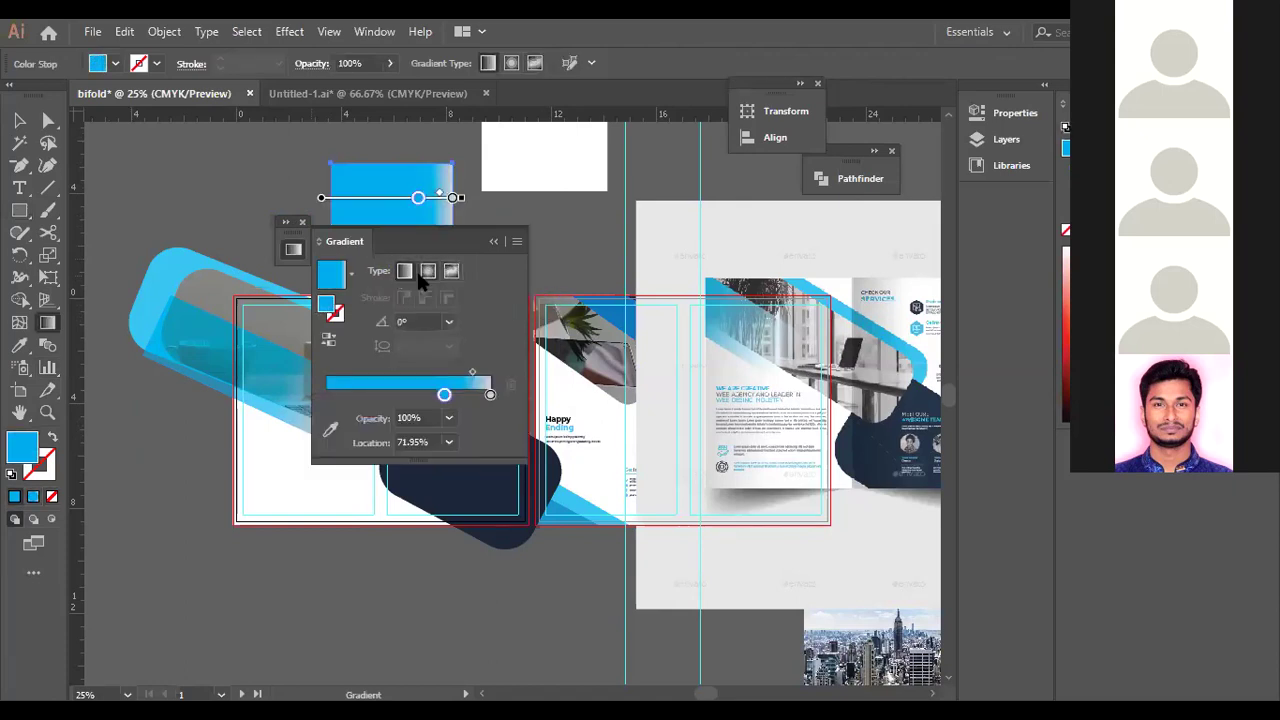
left_click(426, 275)
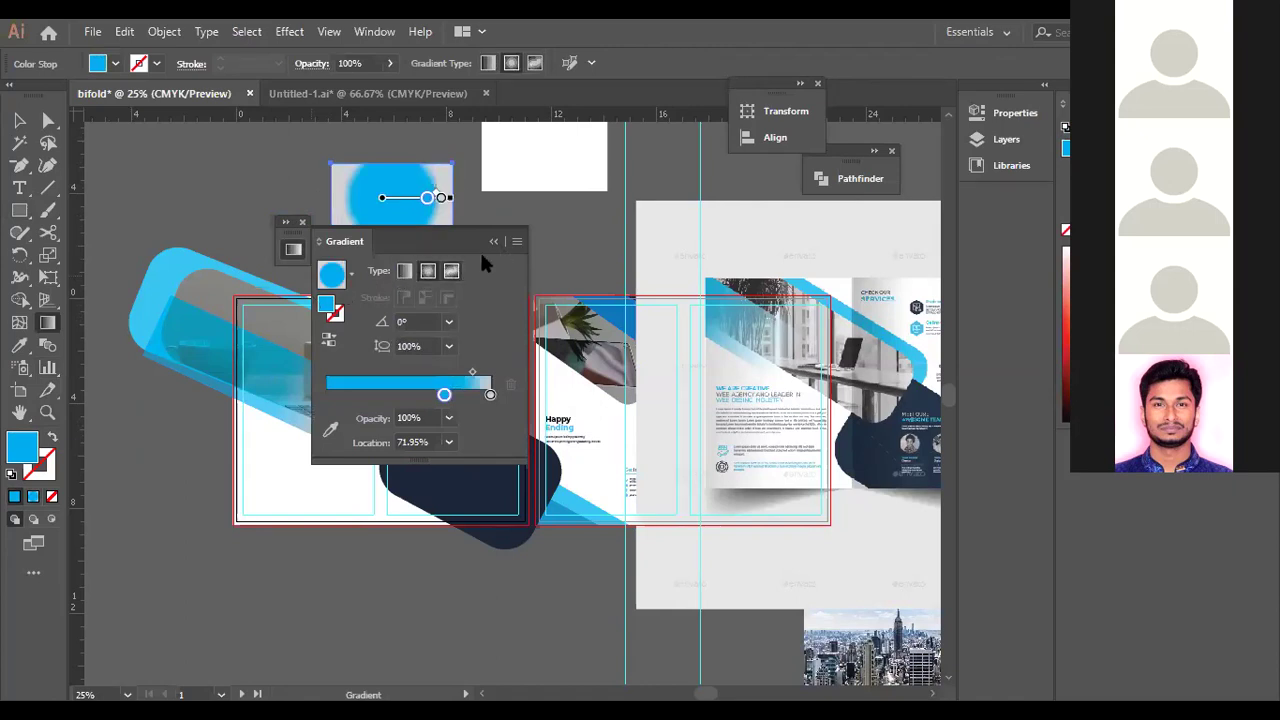
Try the freeform gradient on the test rectangle, collapse the gradient settings and undo back to the solid blue fill.
left_click(451, 270)
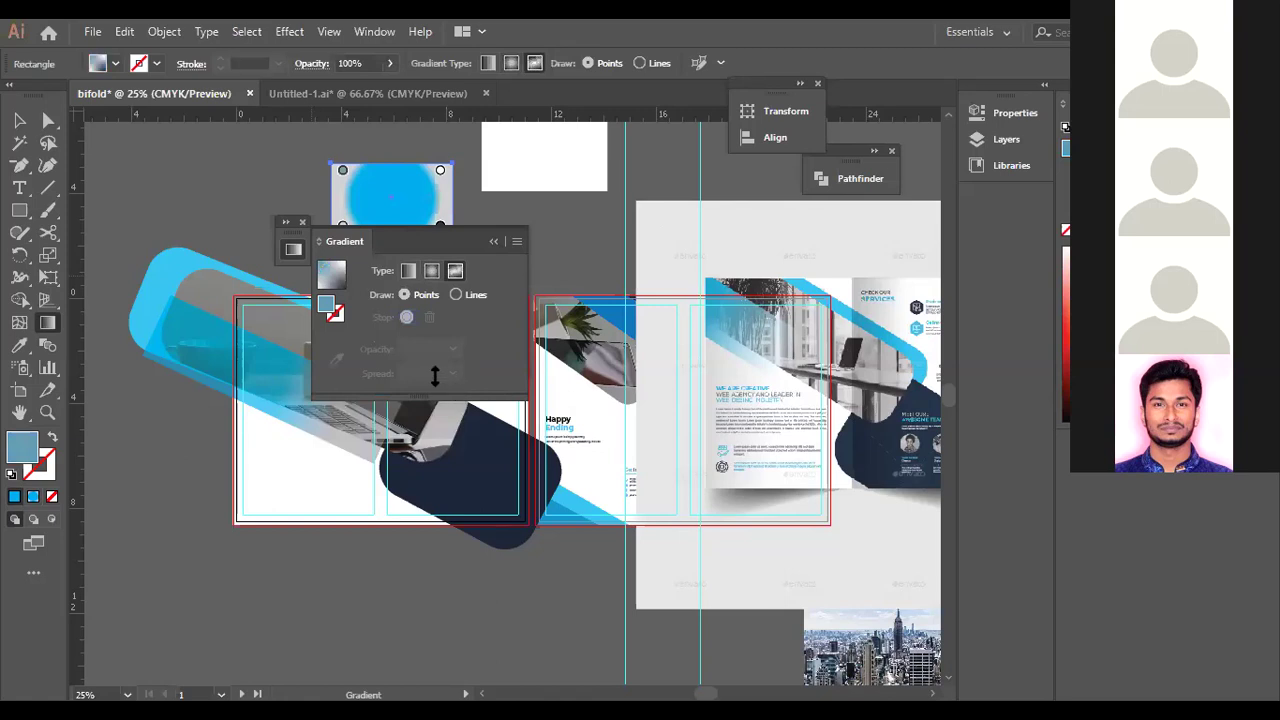
left_click(331, 272)
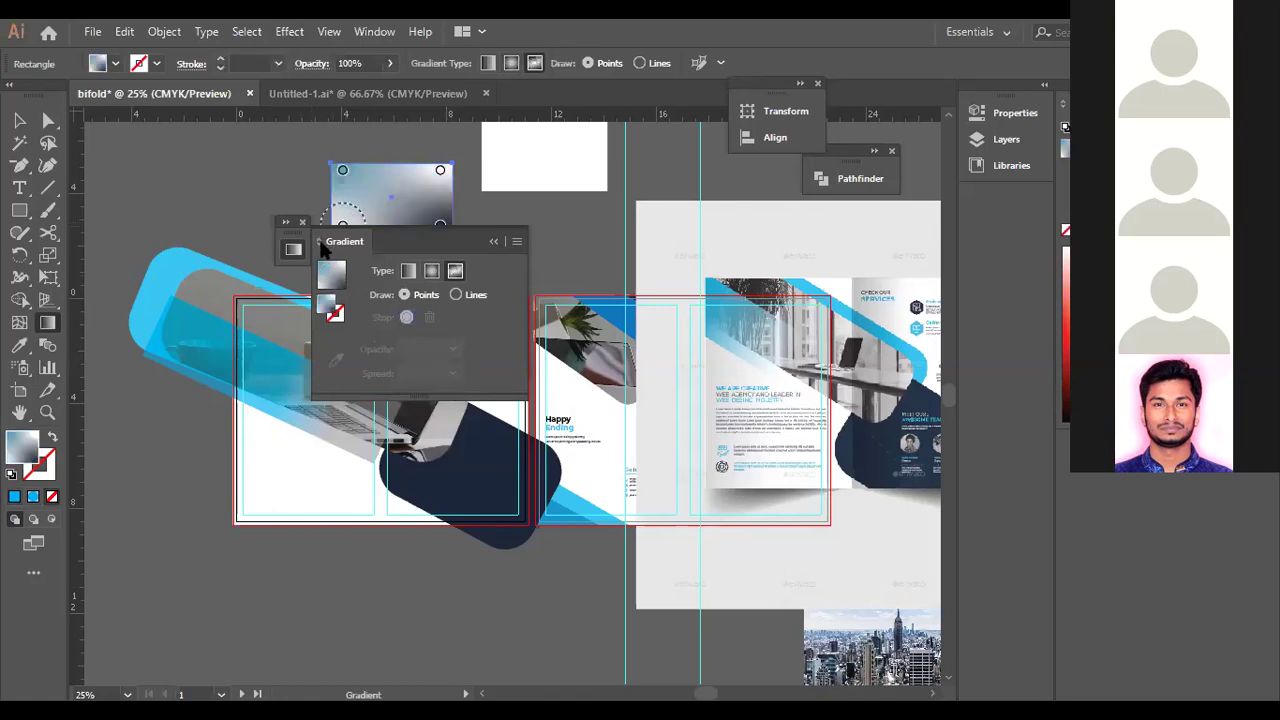
left_click(320, 241)
left_click(320, 241)
left_click(492, 241)
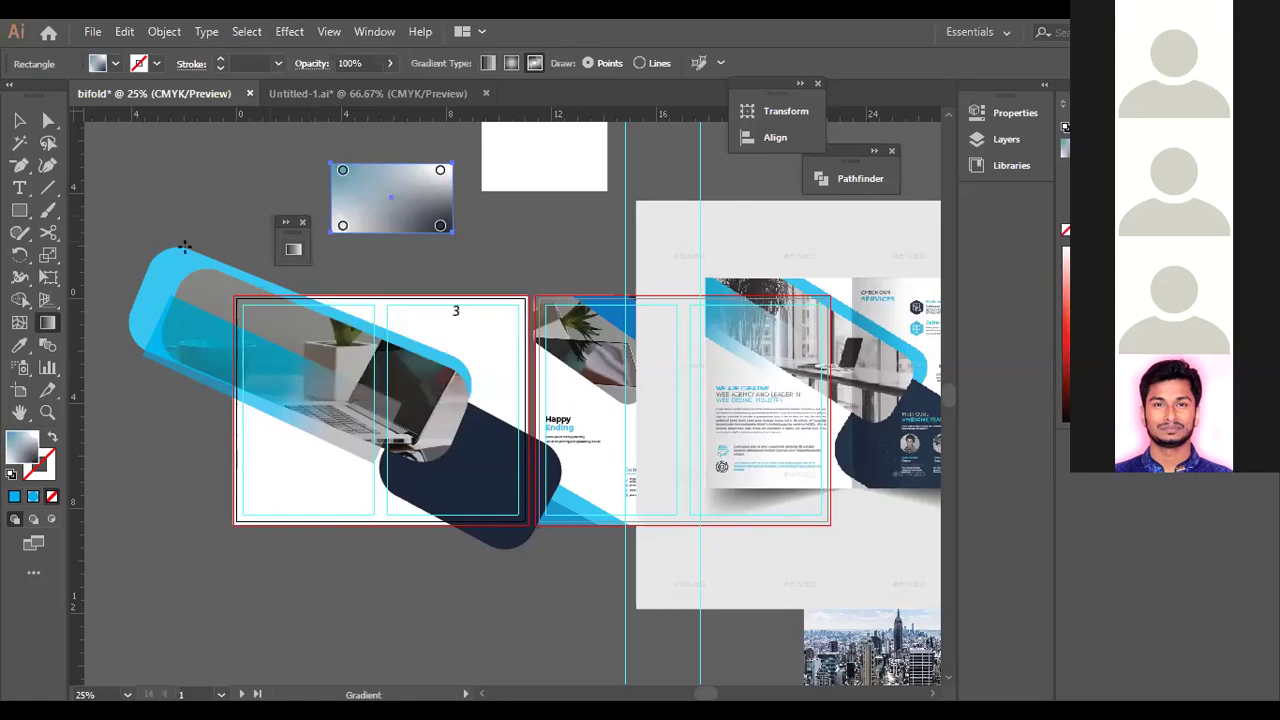
key("ctrl+z")
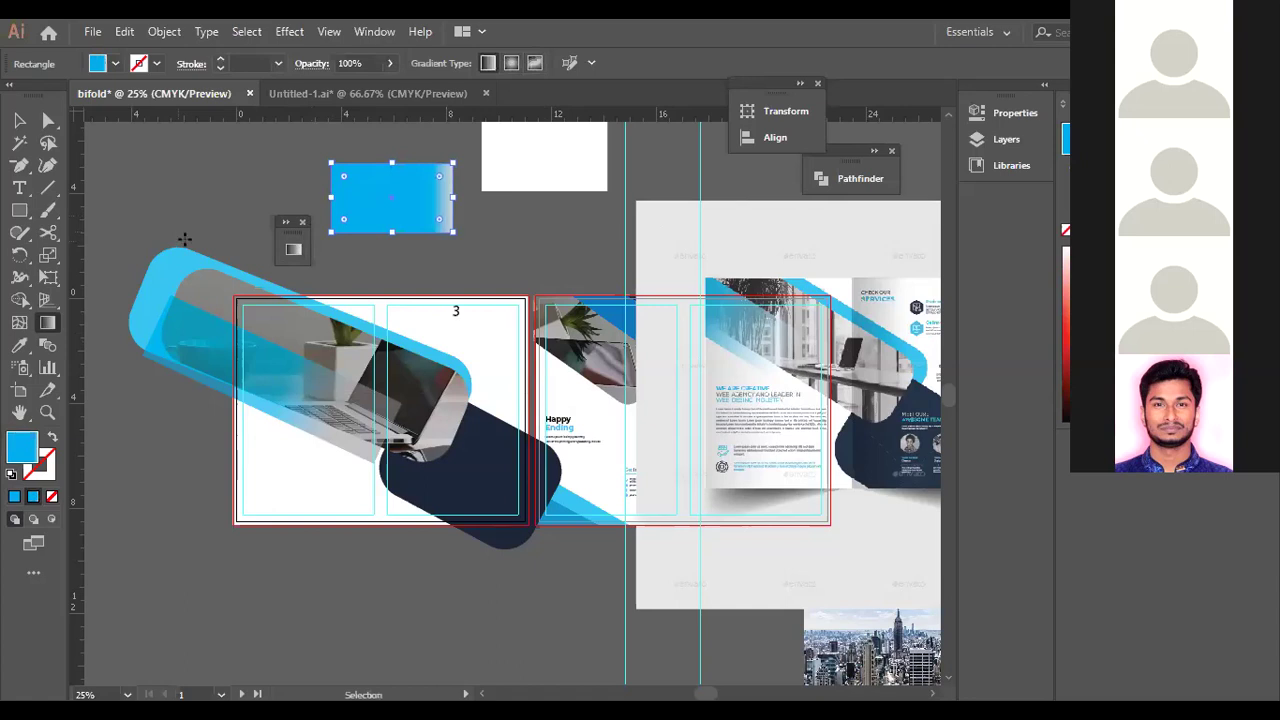
key("ctrl+shift+z")
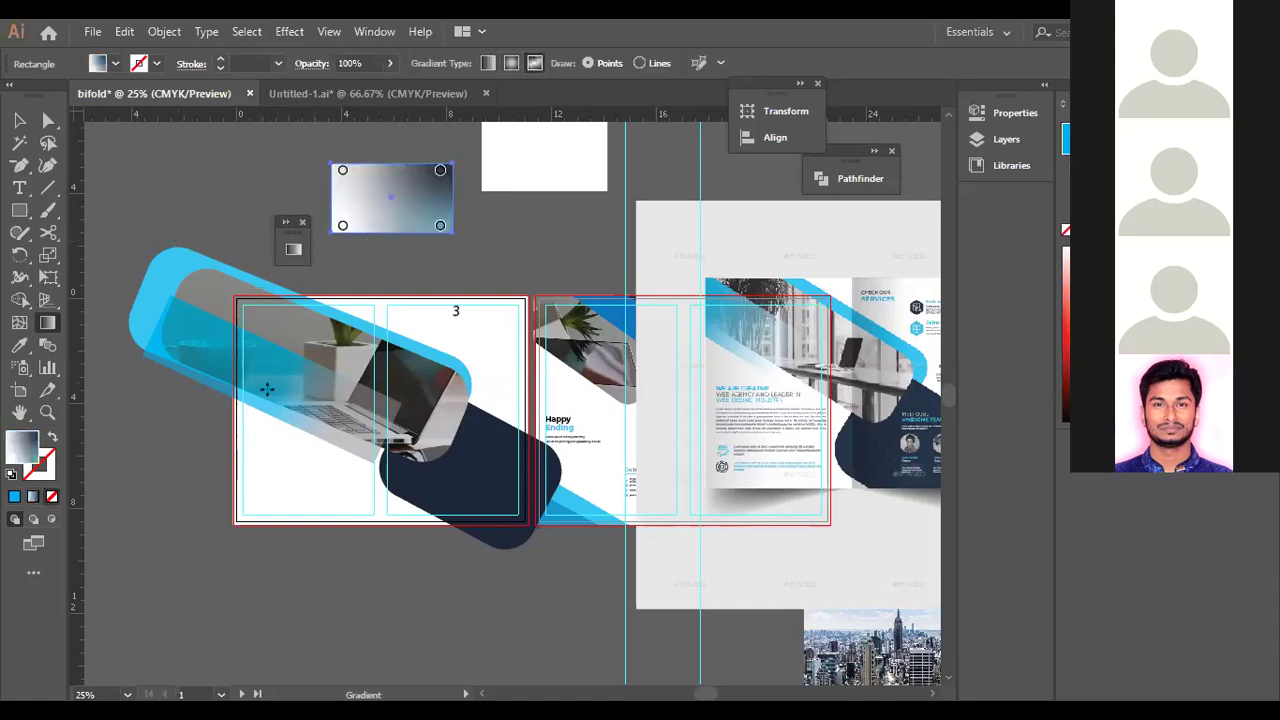
key("ctrl+z")
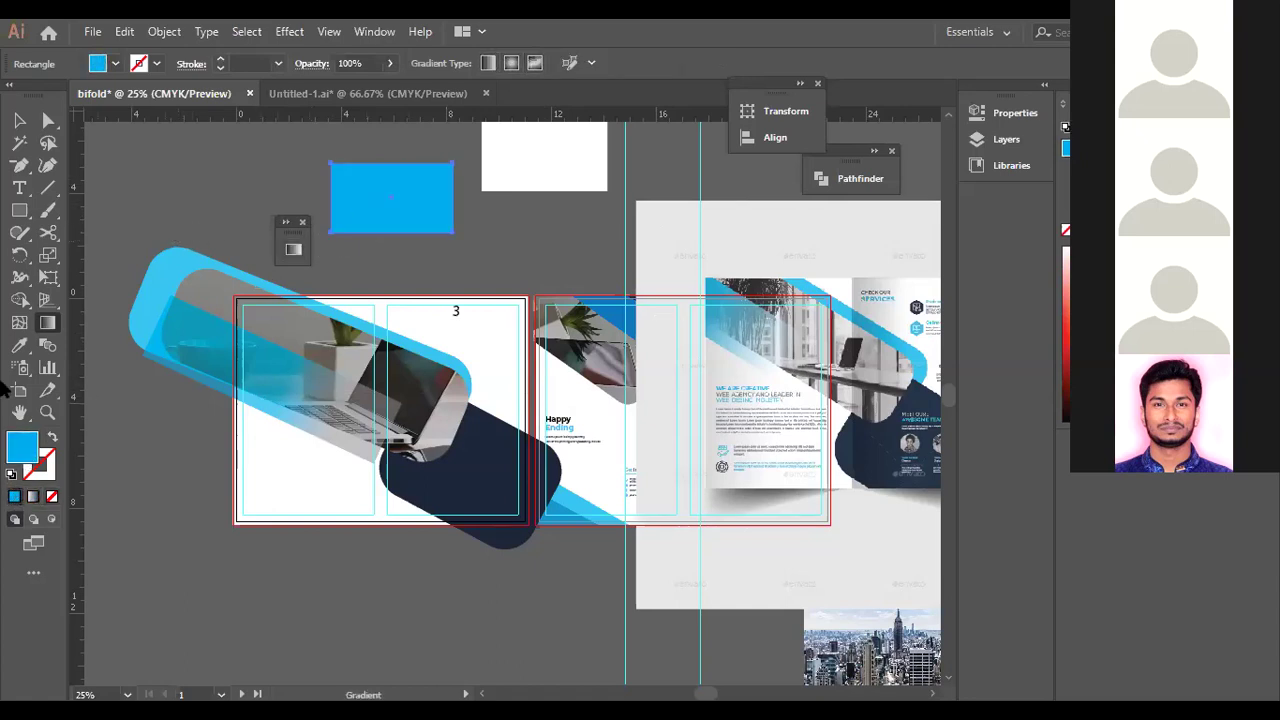
Give the test rectangle a linear white-to-black gradient, add extra white stops along the slider and delete the rectangle.
left_click(33, 496)
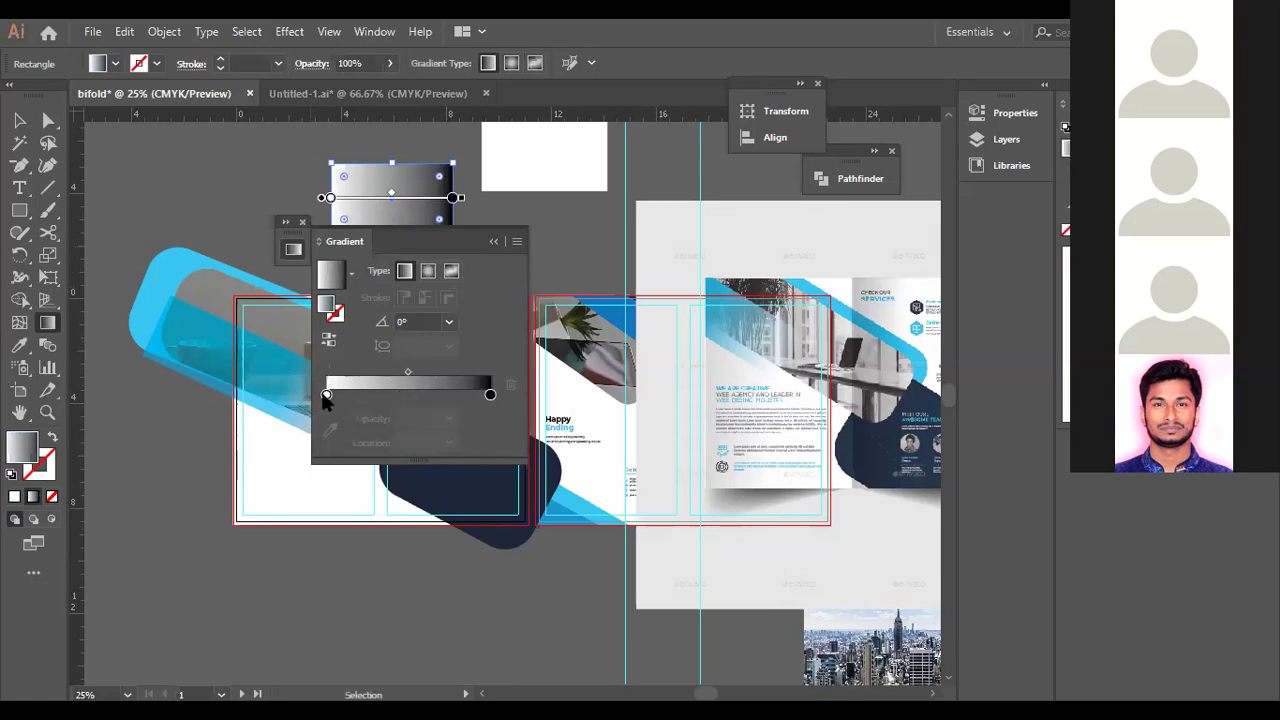
left_click_drag(325, 396, 475, 396)
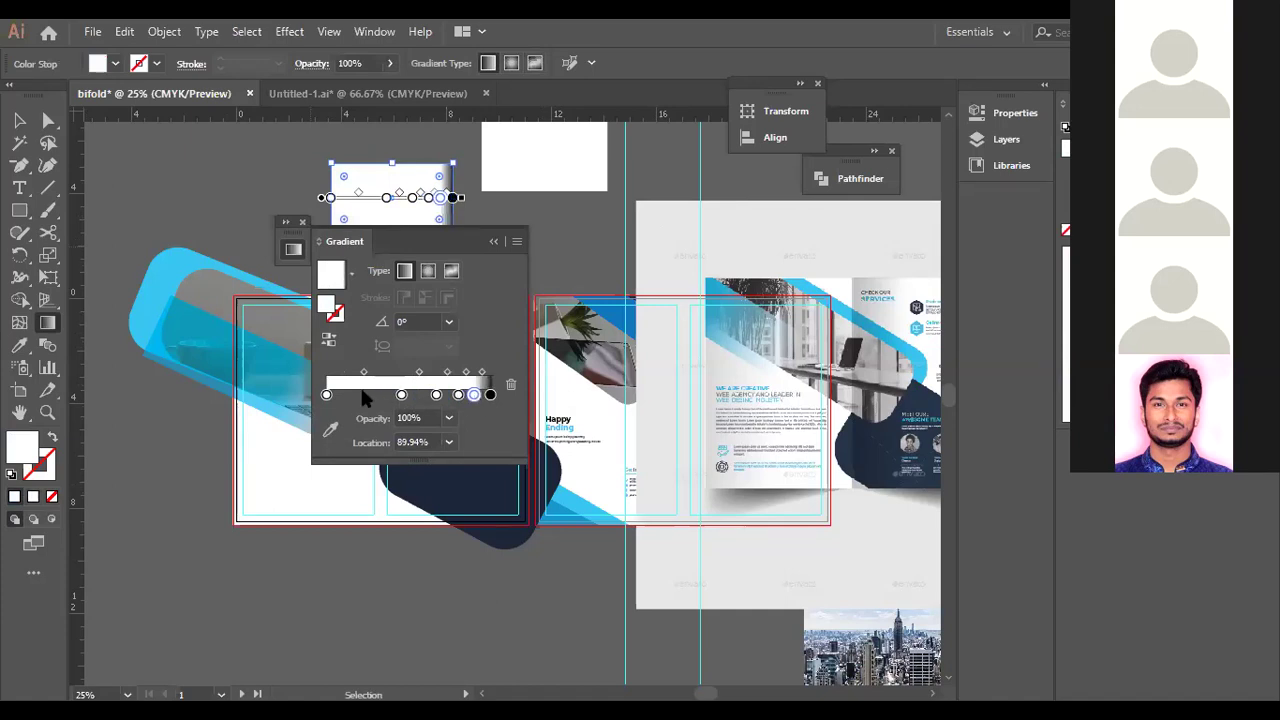
key("Delete")
key("ctrl+shift+a")
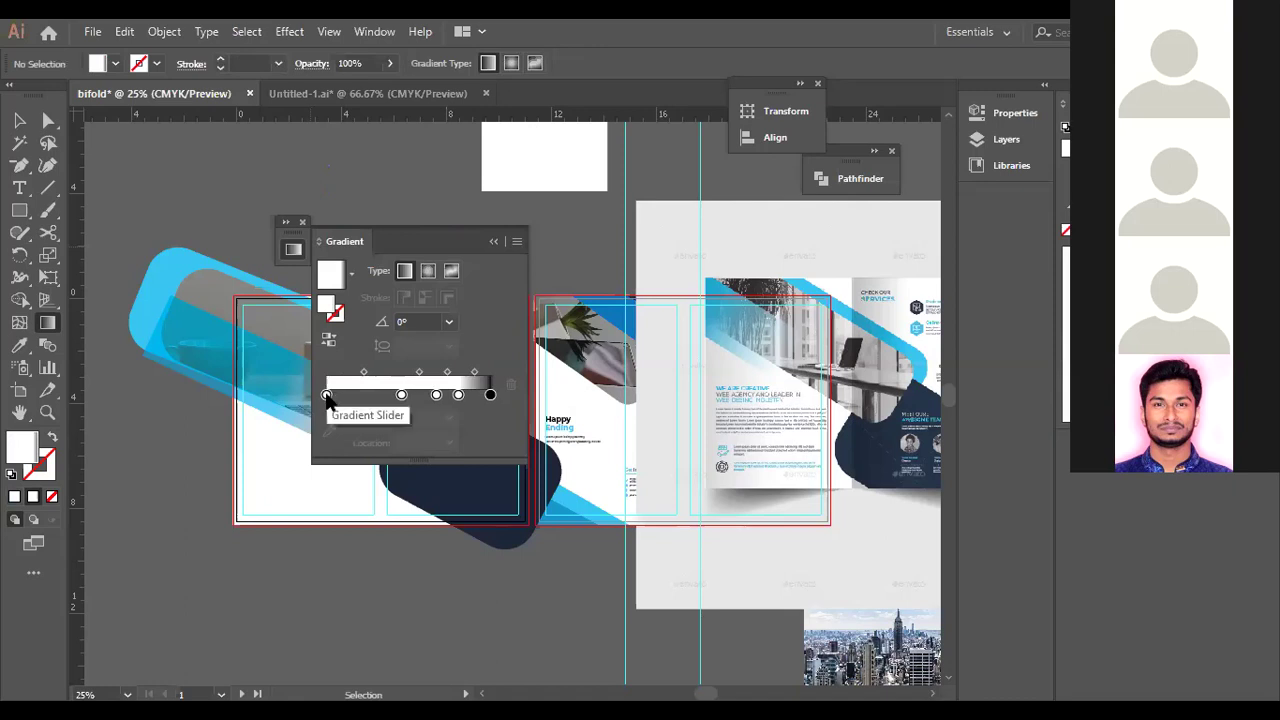
Recolour the first three gradient stops red, cyan and magenta from the swatches.
left_click(326, 396)
left_click(301, 455)
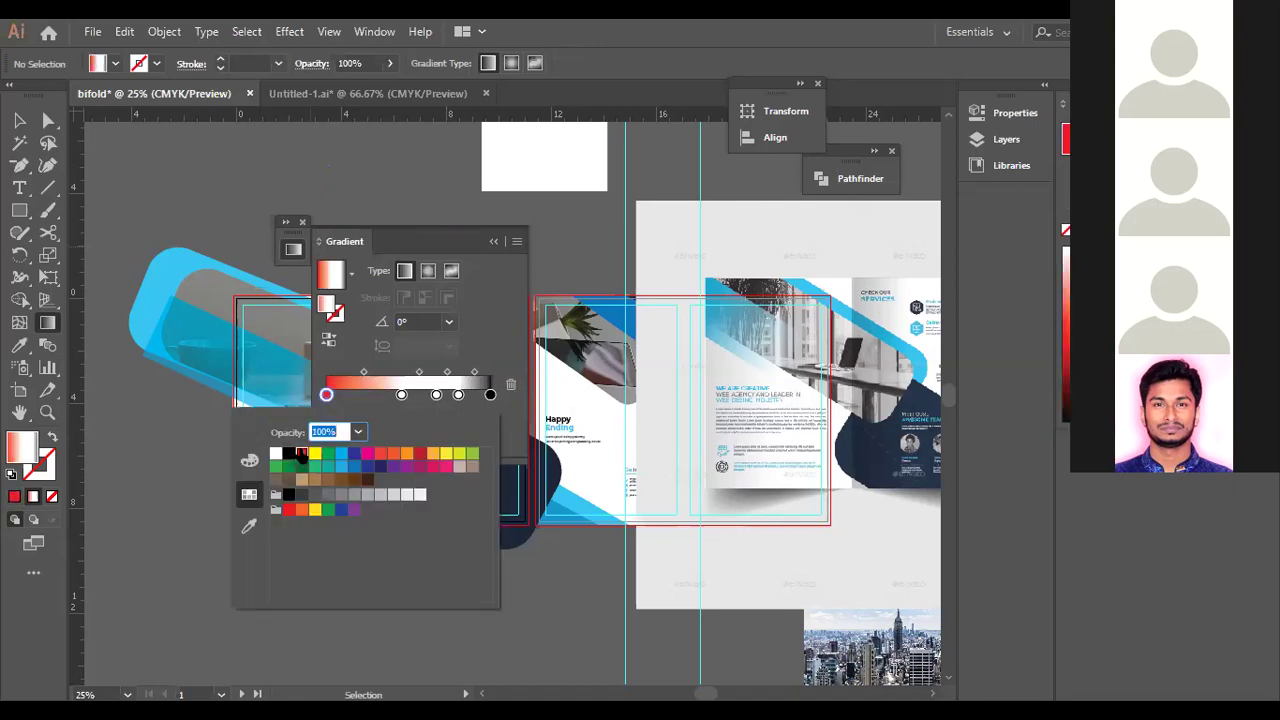
left_click(401, 394)
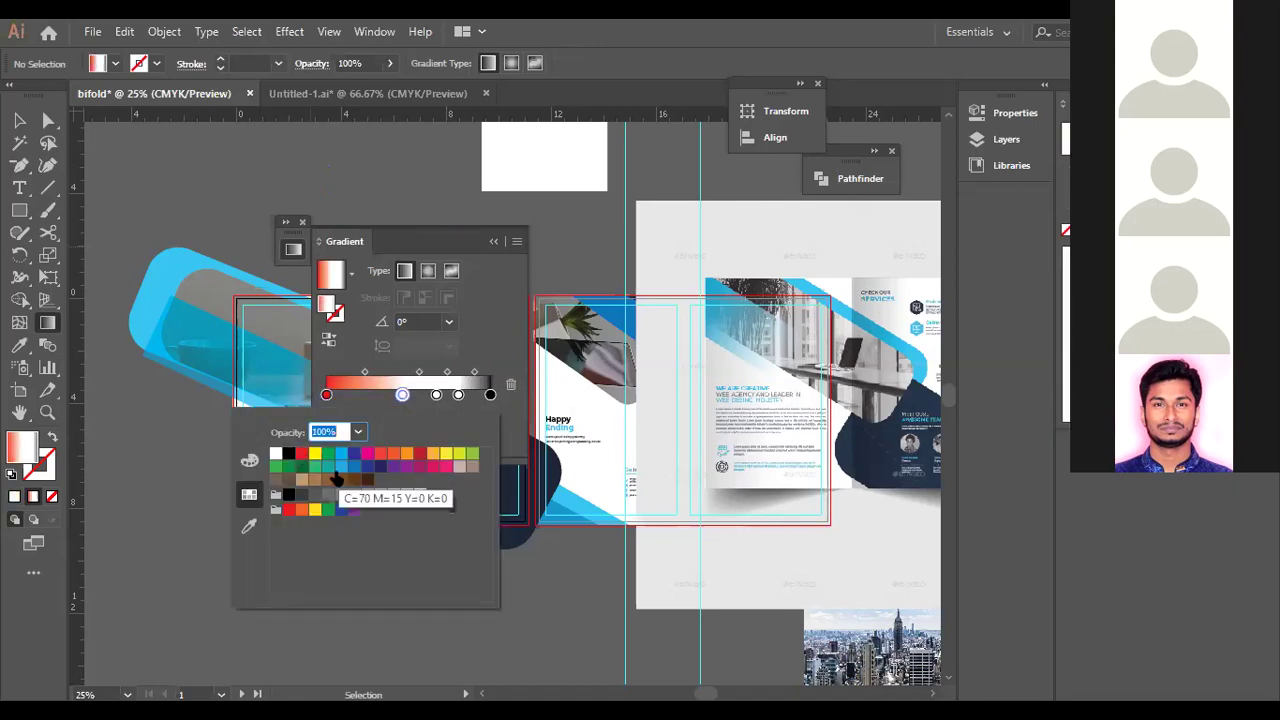
left_click(341, 453)
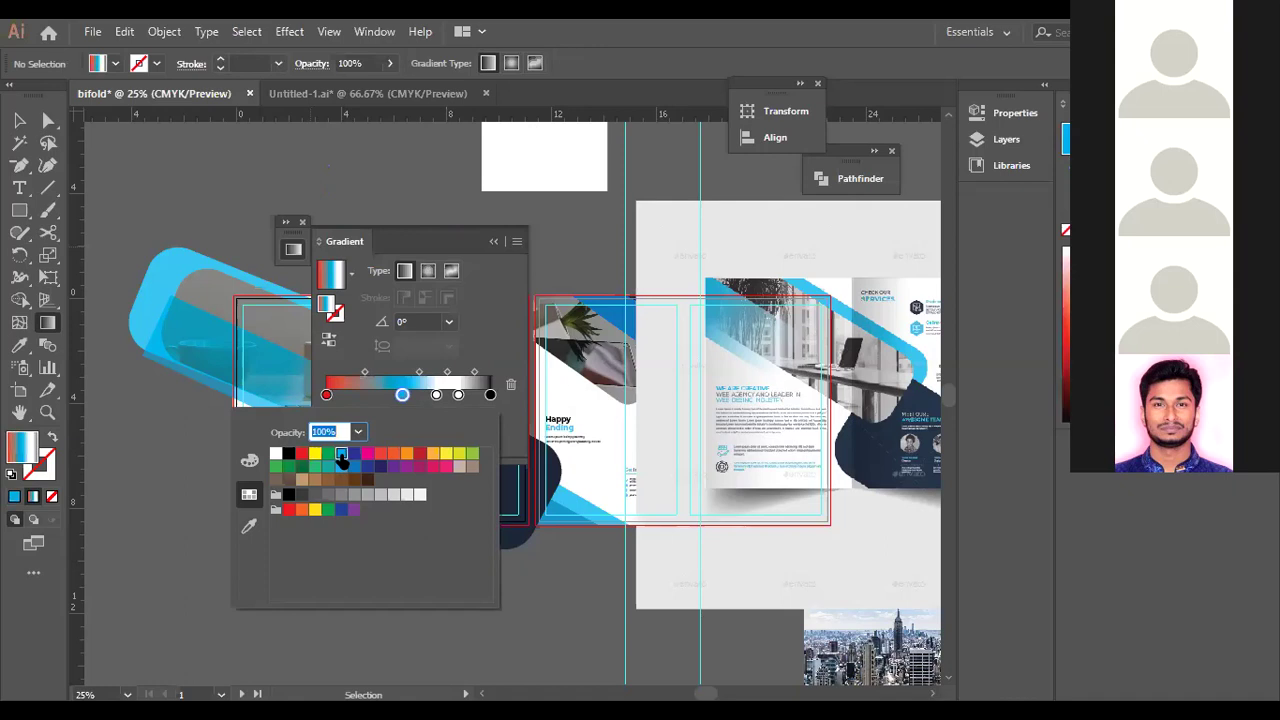
left_click(436, 395)
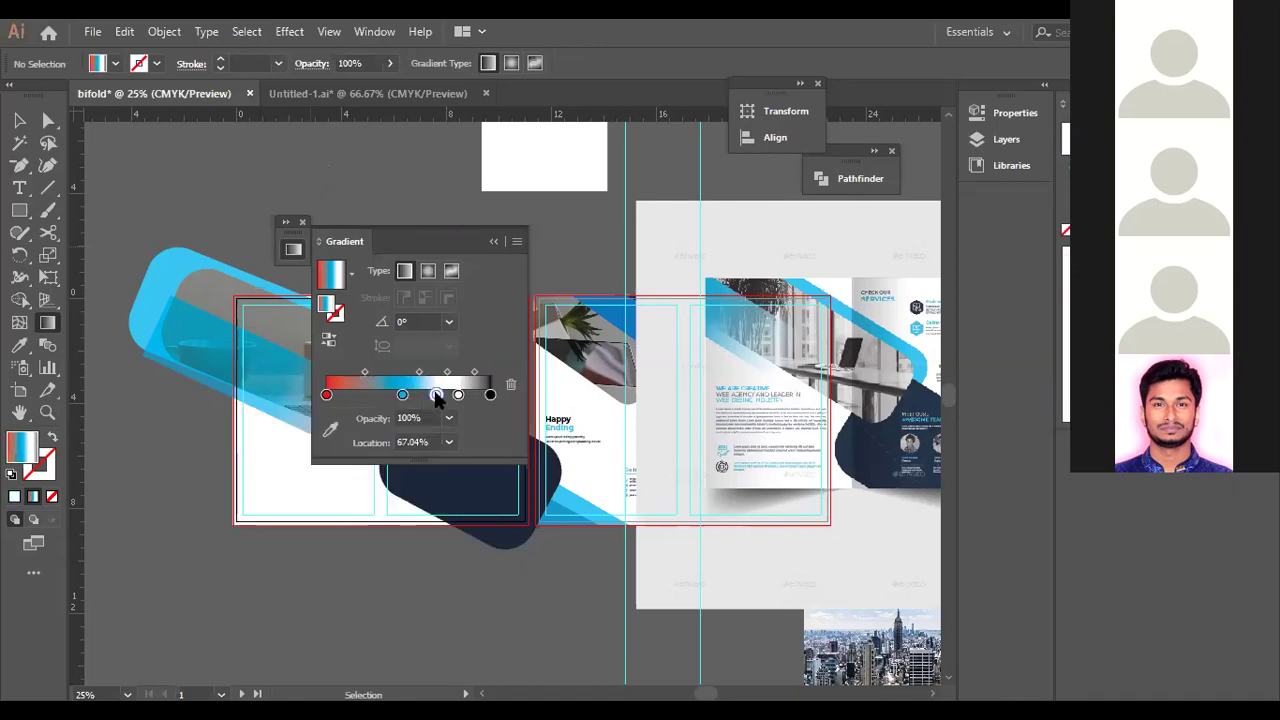
double_click(436, 395)
left_click(367, 453)
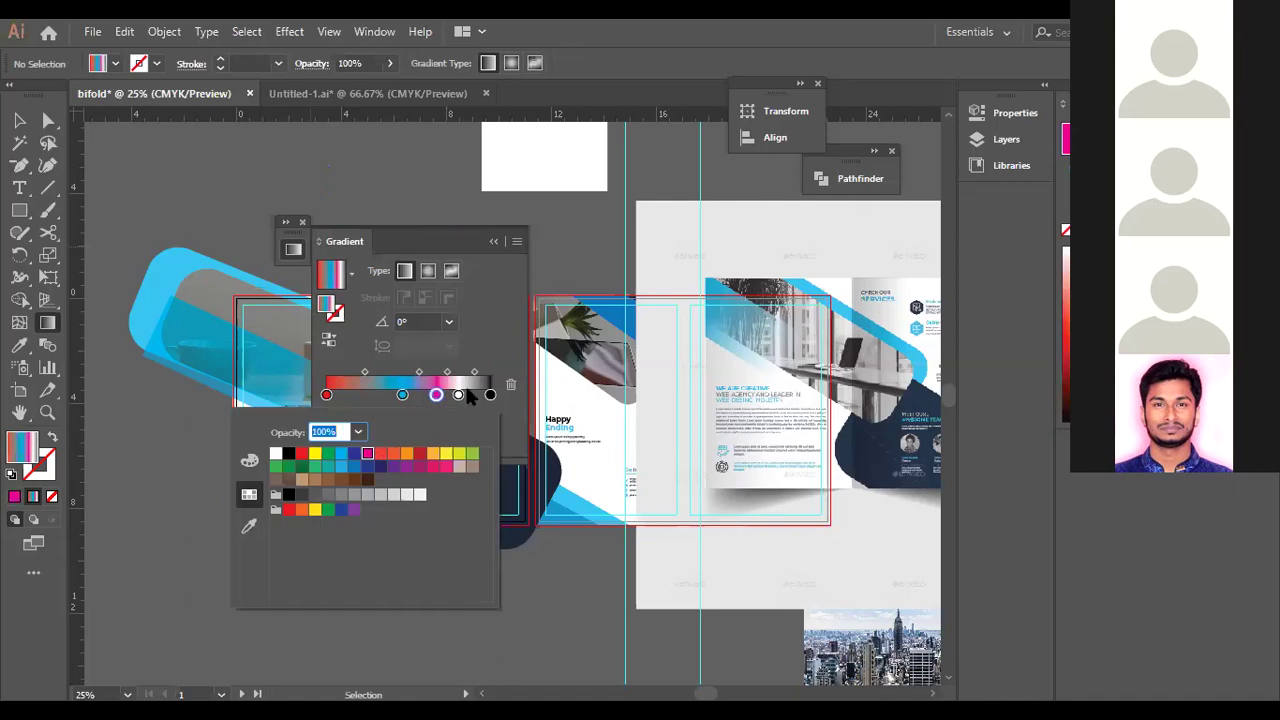
Set the fourth gradient stop to orange and the end stop to grey.
double_click(458, 396)
left_click(406, 453)
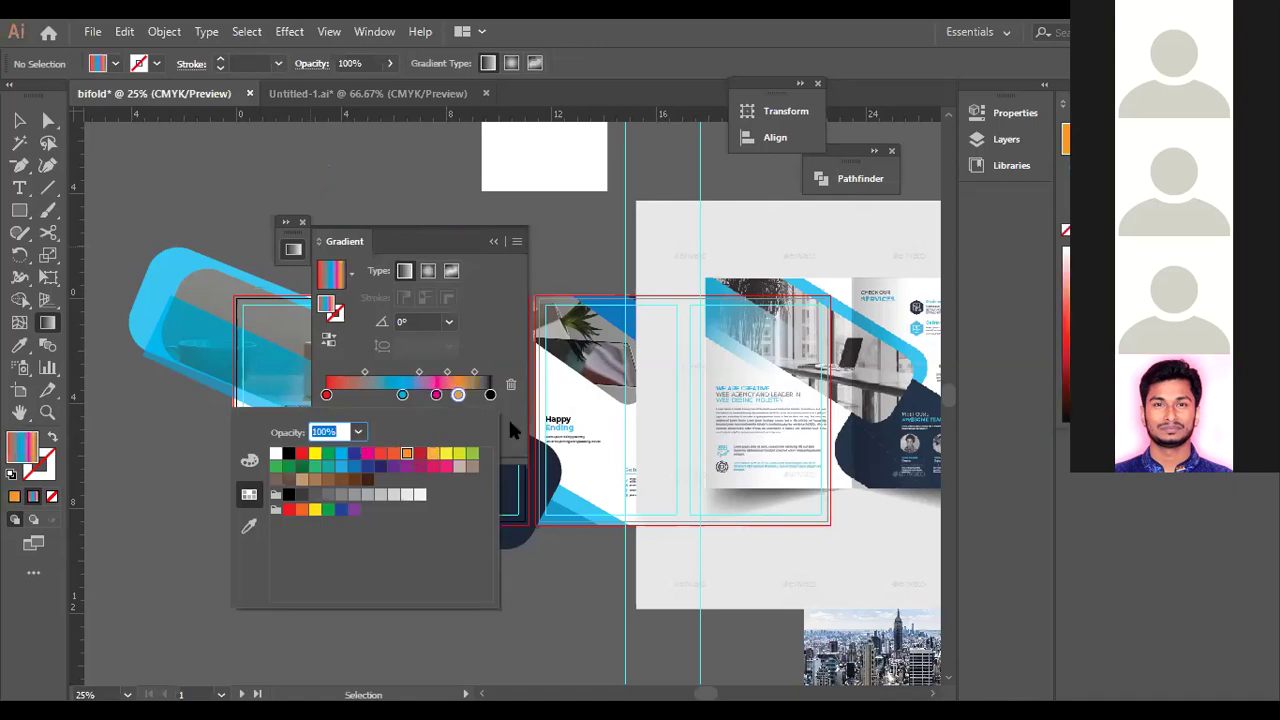
left_click(489, 396)
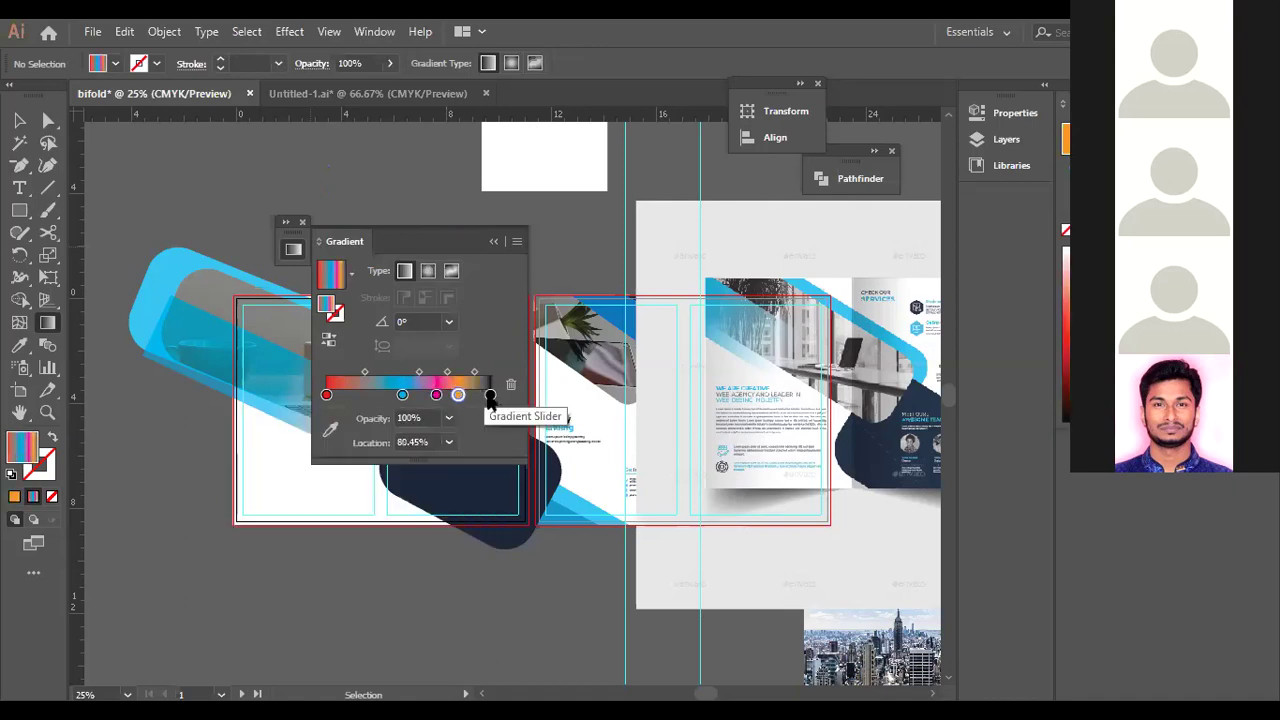
left_click(490, 396)
double_click(490, 395)
left_click(368, 495)
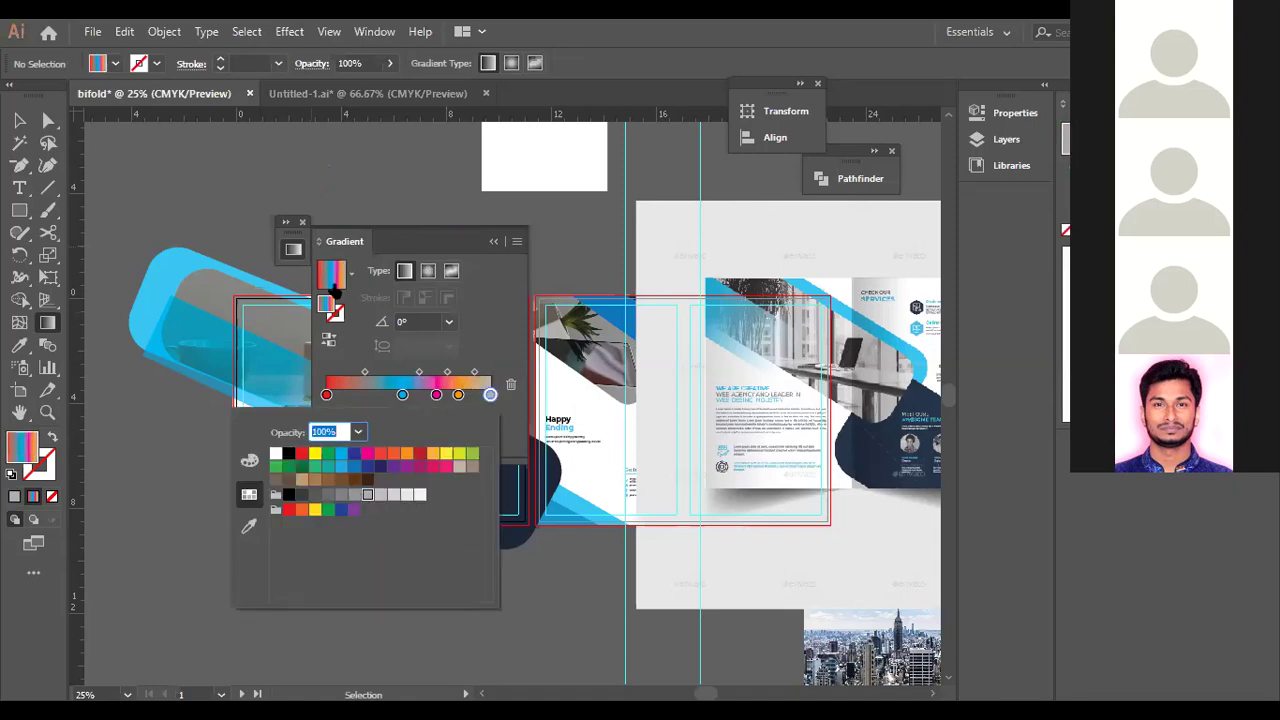
Collapse the gradient settings and switch the fill back to a solid colour.
left_click(493, 242)
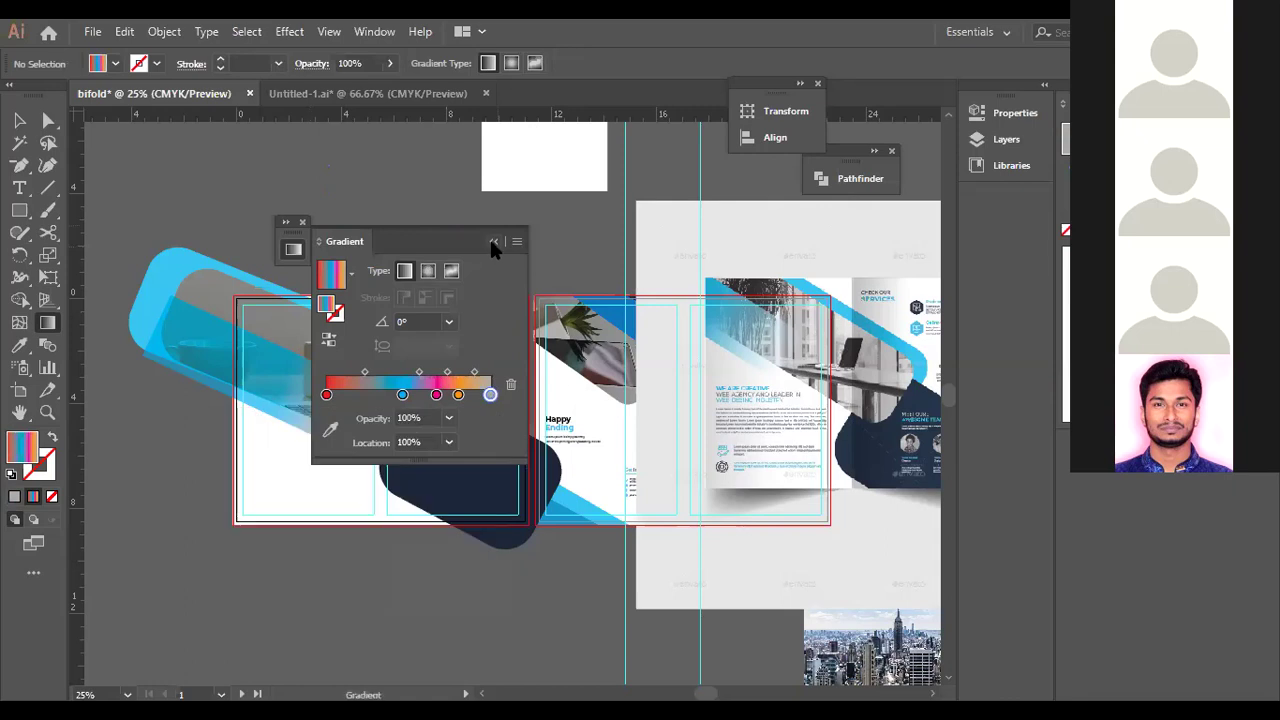
left_click(493, 242)
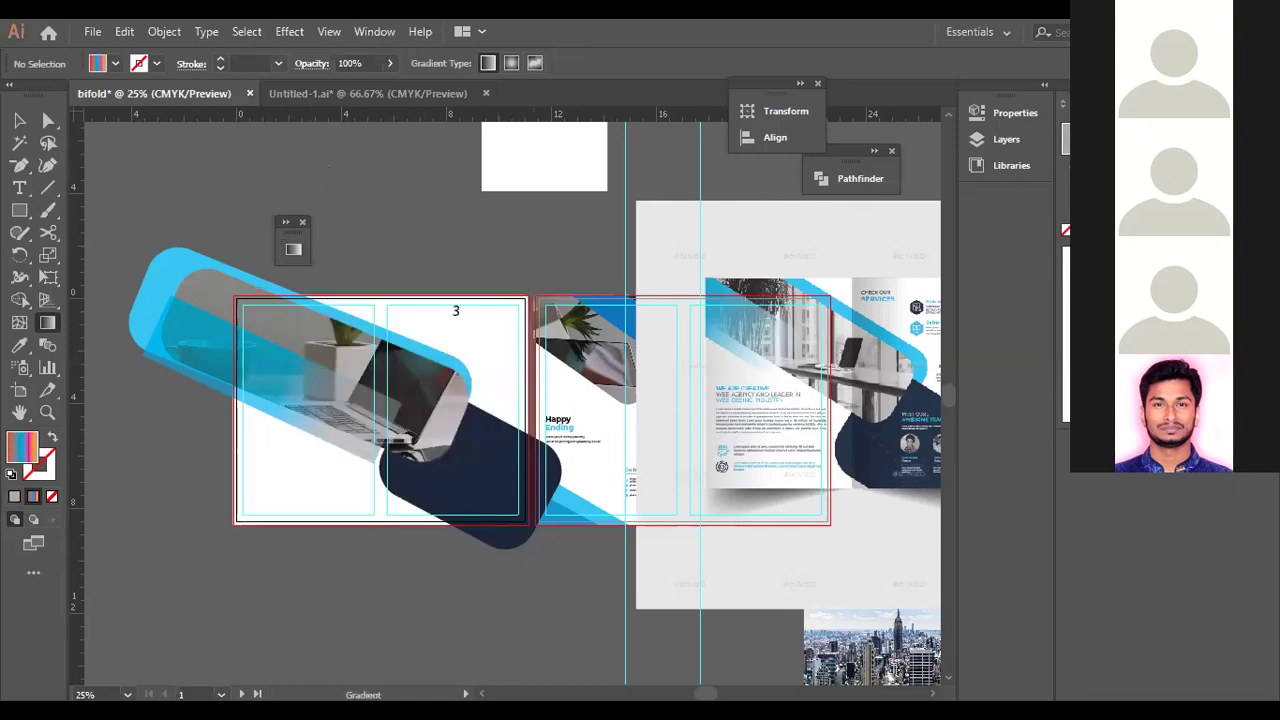
left_click(14, 496)
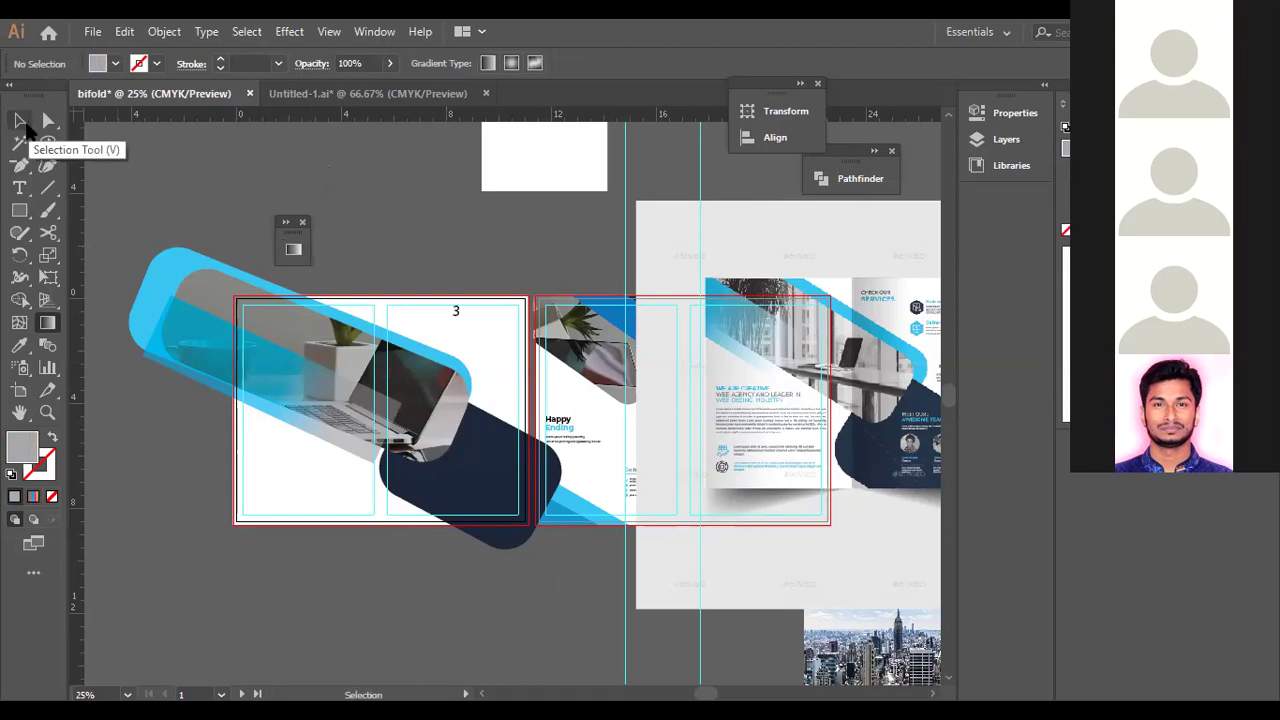
Lower the opacity of the gradient overlay on the laptop photo to 23% and deselect it.
left_click(20, 120)
left_click(260, 349)
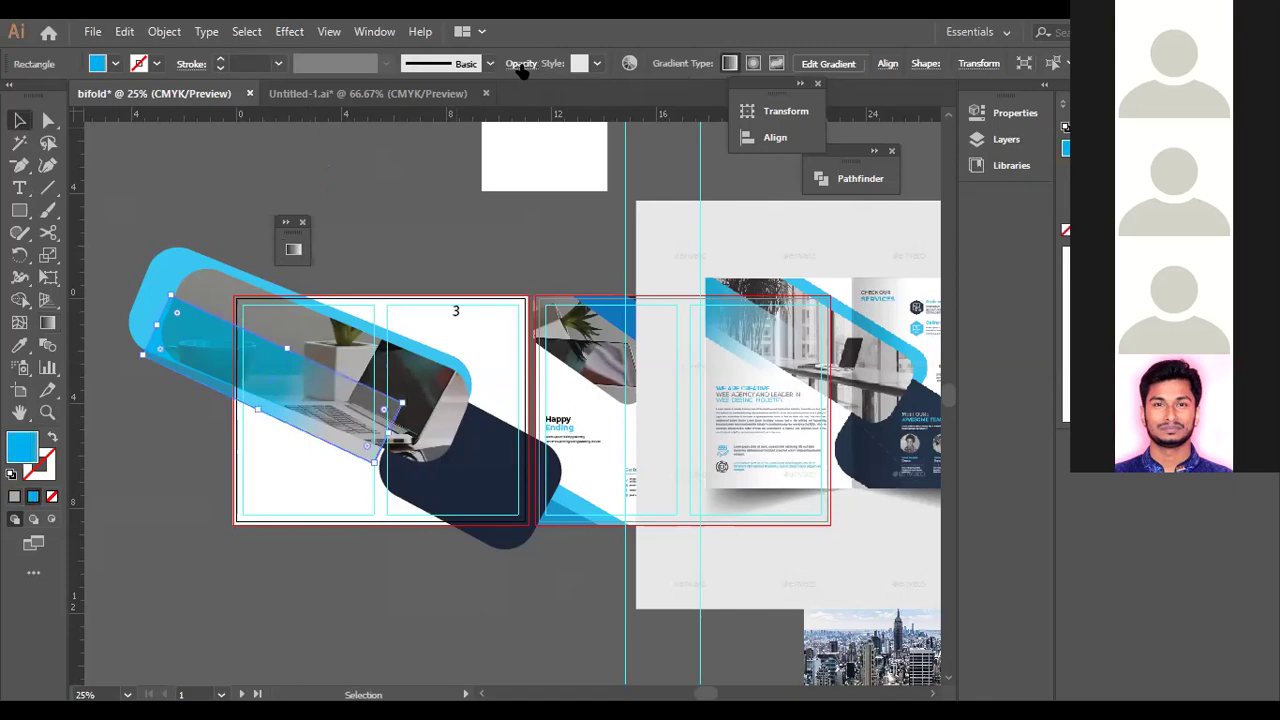
left_click(521, 66)
left_click(509, 94)
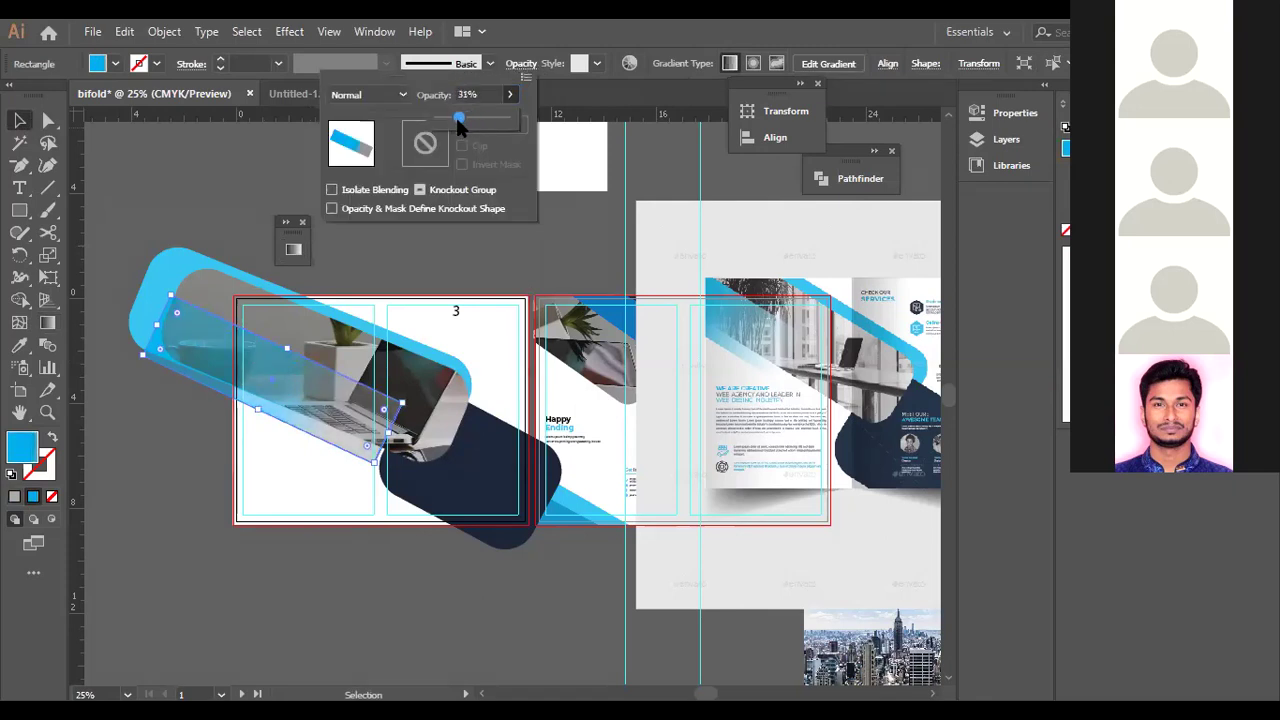
left_click_drag(451, 118, 449, 118)
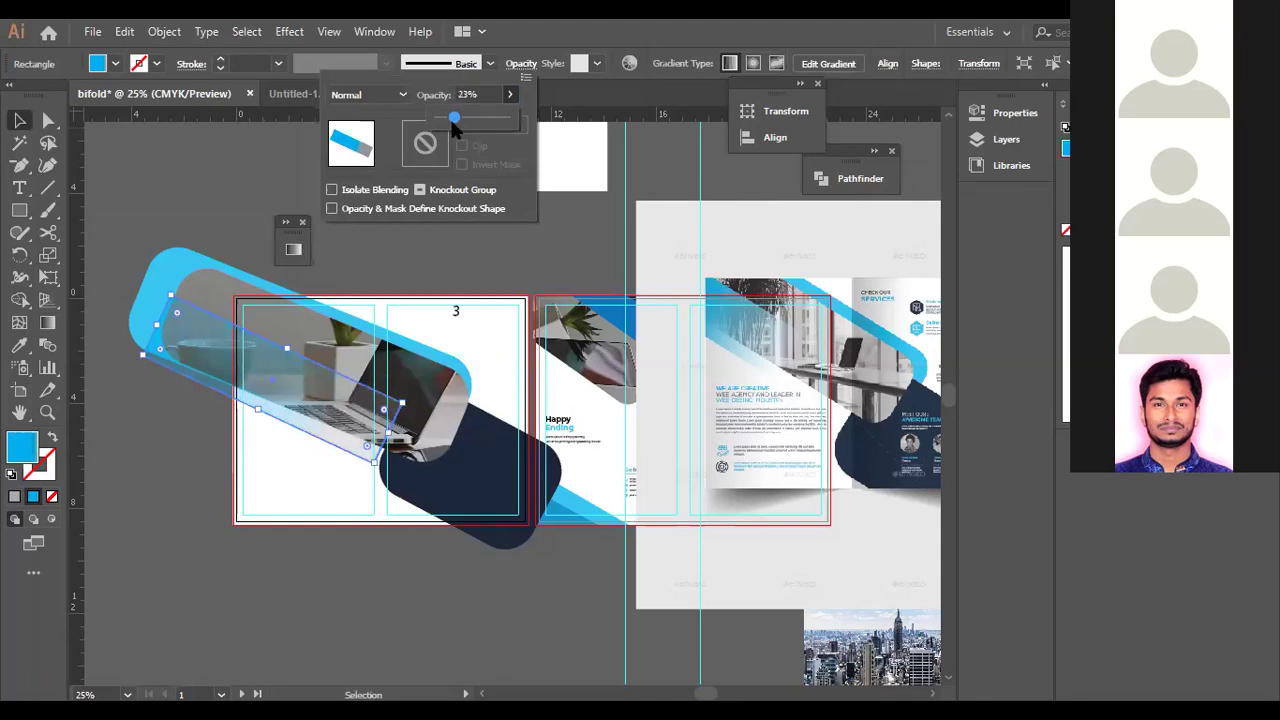
left_click(207, 168)
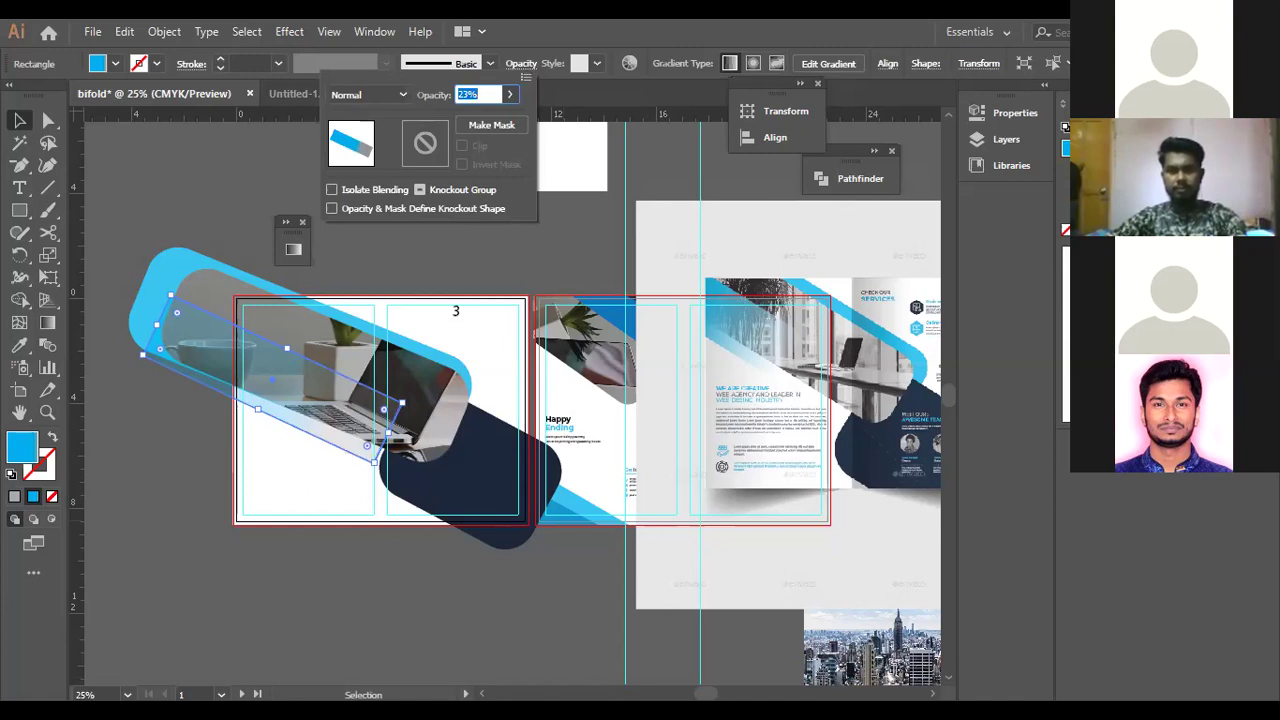
left_click(413, 555)
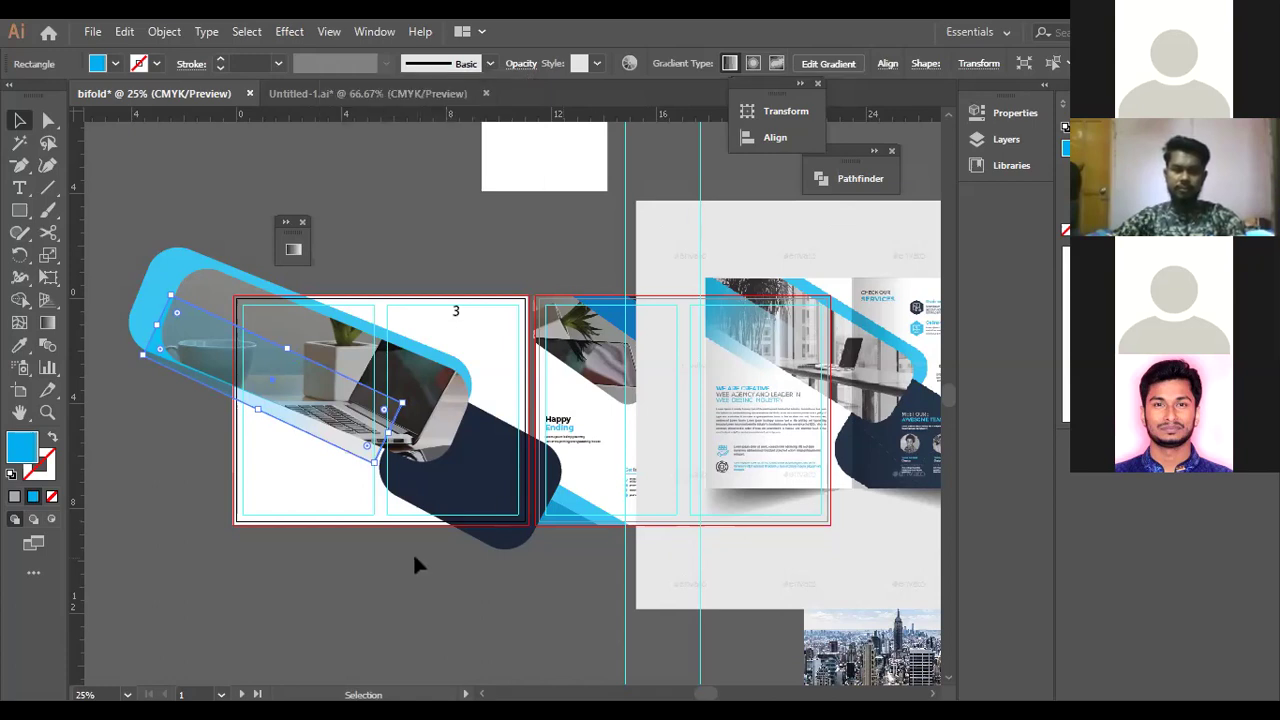
left_click(540, 487)
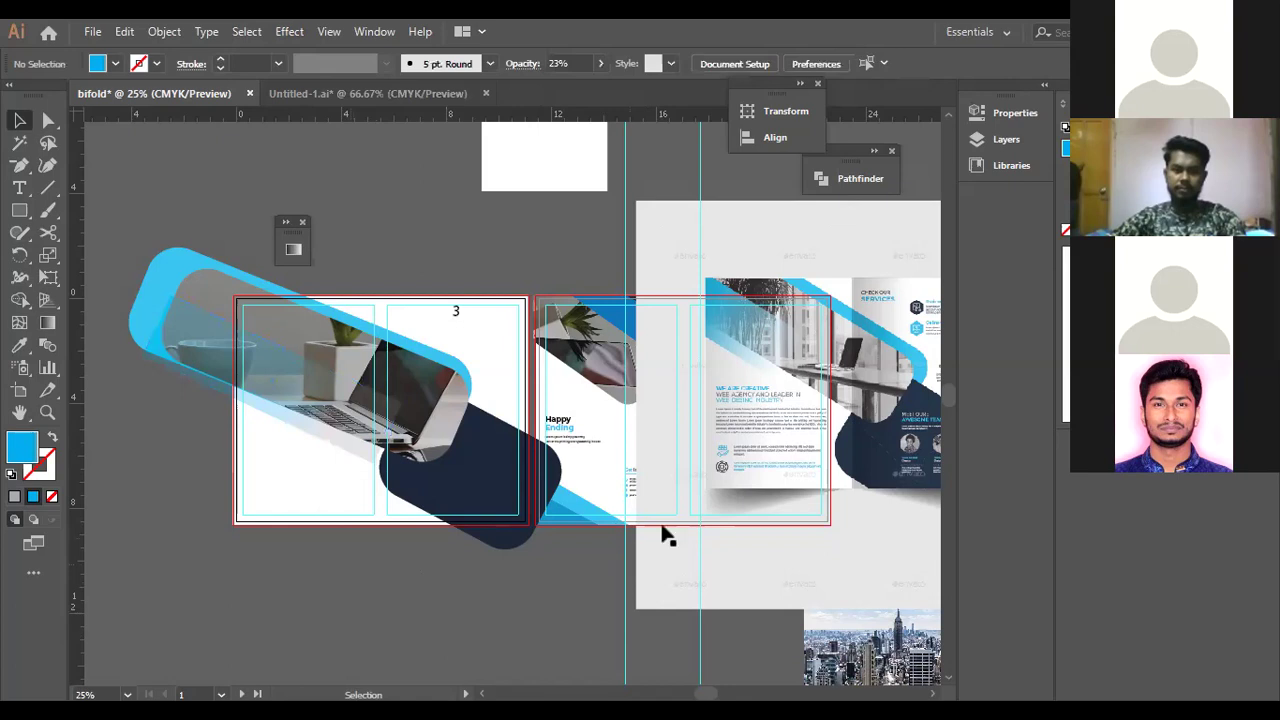
Move the mockup image up and left beside the inside pages, and move the number 3 off the page above it.
left_click_drag(842, 308, 755, 258)
left_click(19, 413)
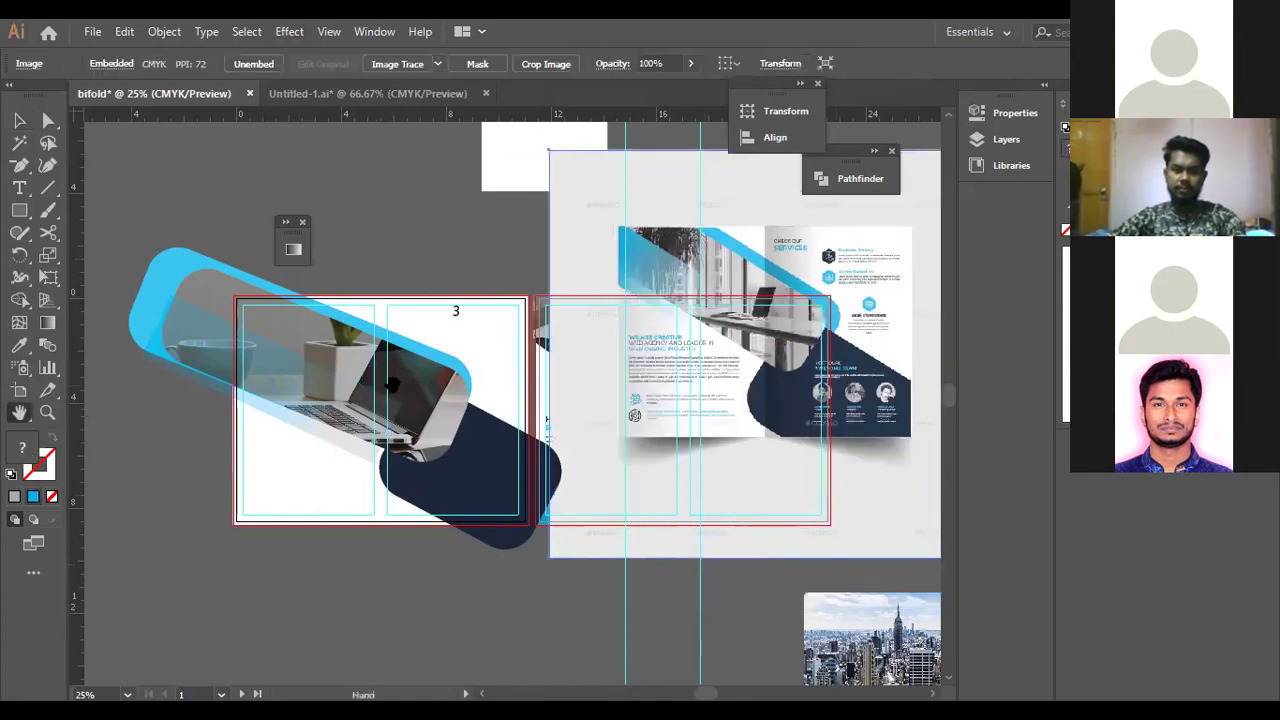
left_click_drag(393, 386, 309, 392)
left_click(19, 120)
left_click_drag(310, 322, 362, 233)
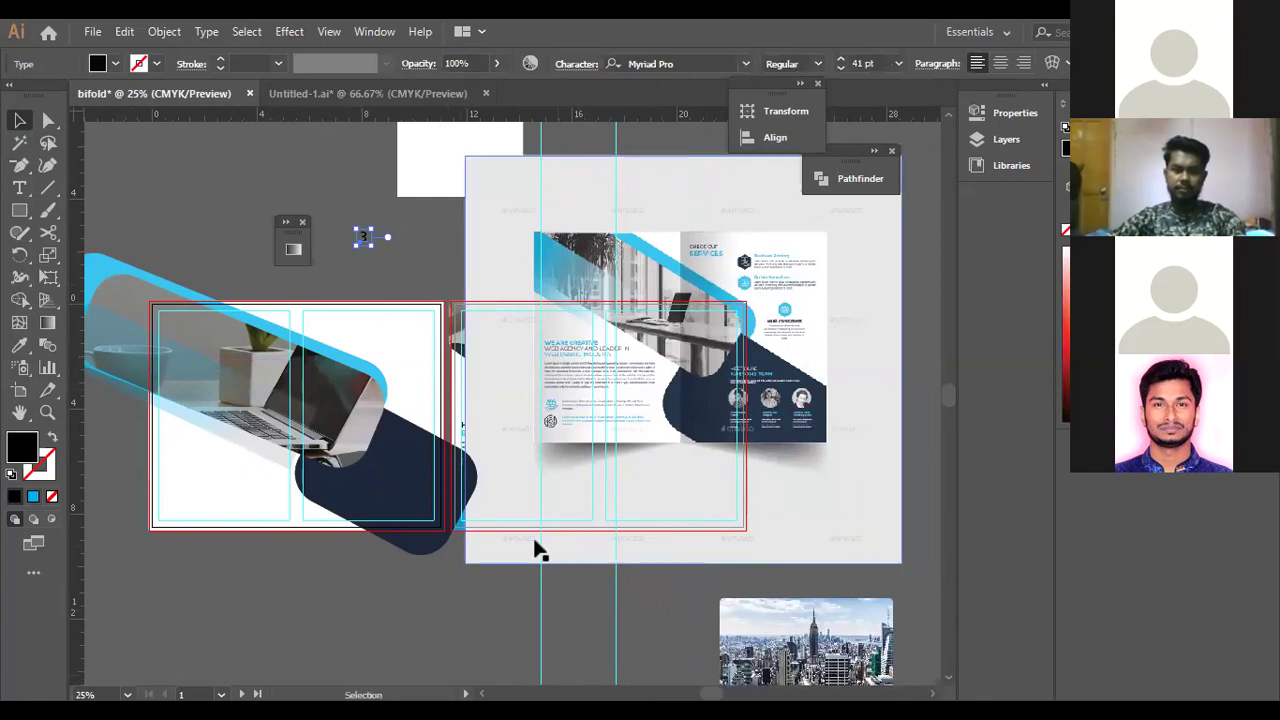
Add a text object below the inside pages reading "Chice Our" with "SER" on a second line.
left_click(19, 190)
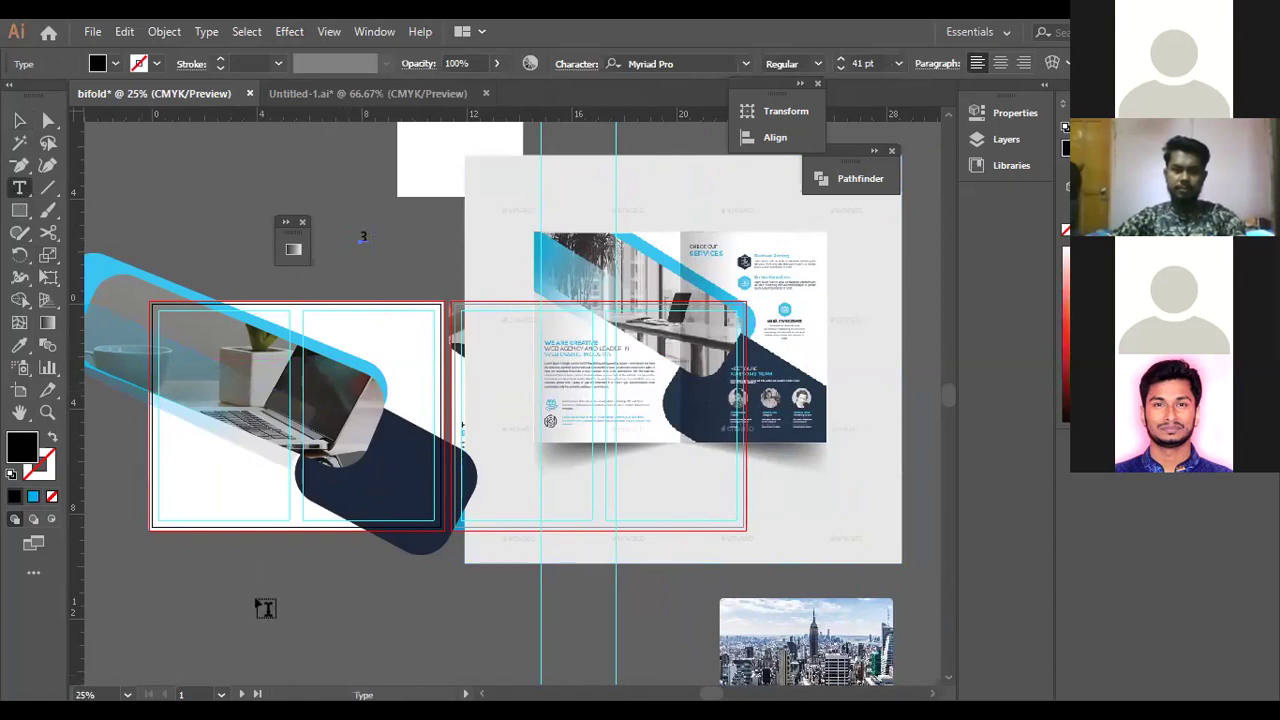
left_click(265, 610)
key("BackSpace")
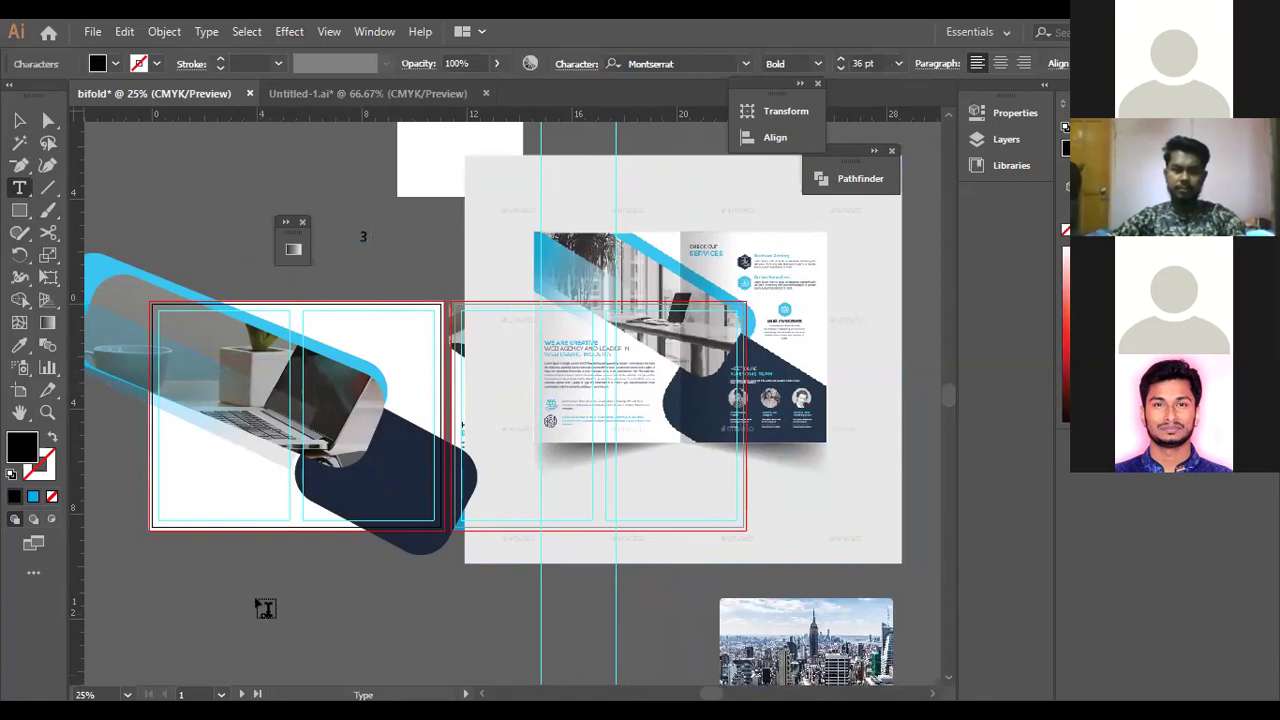
type("Office ")
type("Our ")
type("SER")
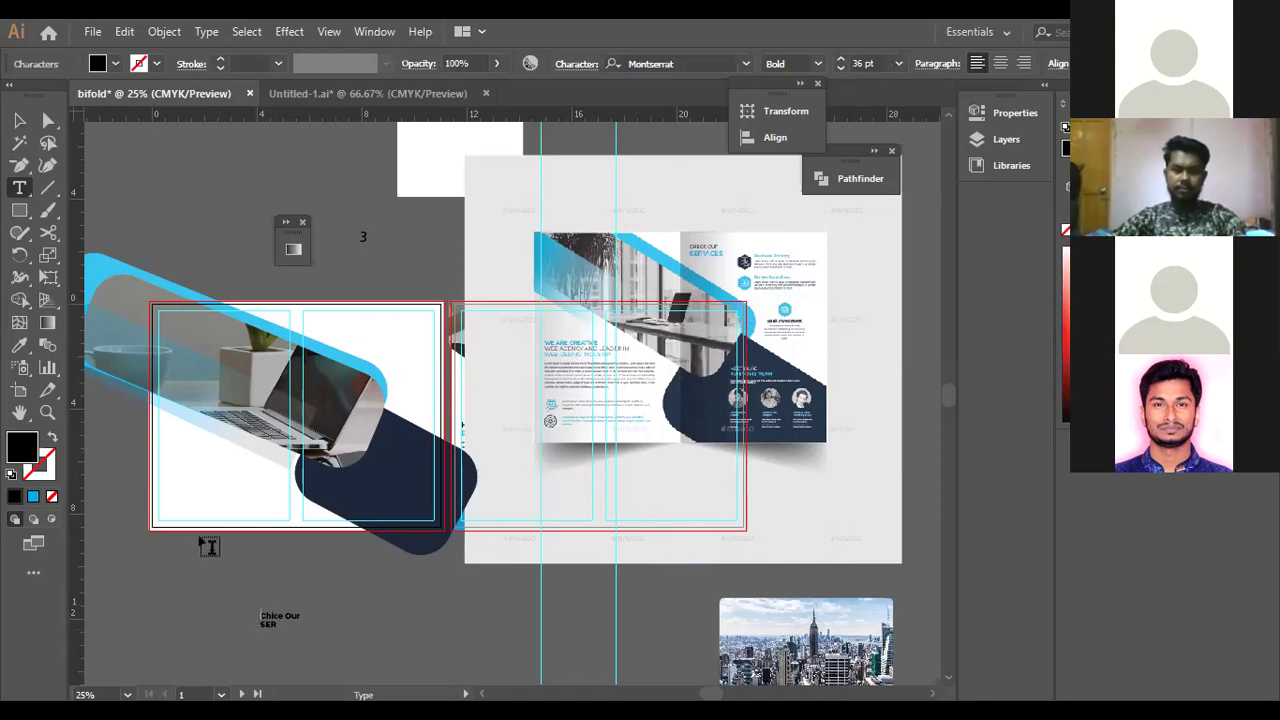
Replace the heading text with "CHECK OUR SERVICES" in capitals on two lines.
key("ctrl+a")
type("CHO")
key("BackSpace")
type("ICE")
key("BackSpace")
key("BackSpace")
key("BackSpace")
key("BackSpace")
key("BackSpace")
type("ECK OUR SER")
key("Return")
key("Escape")
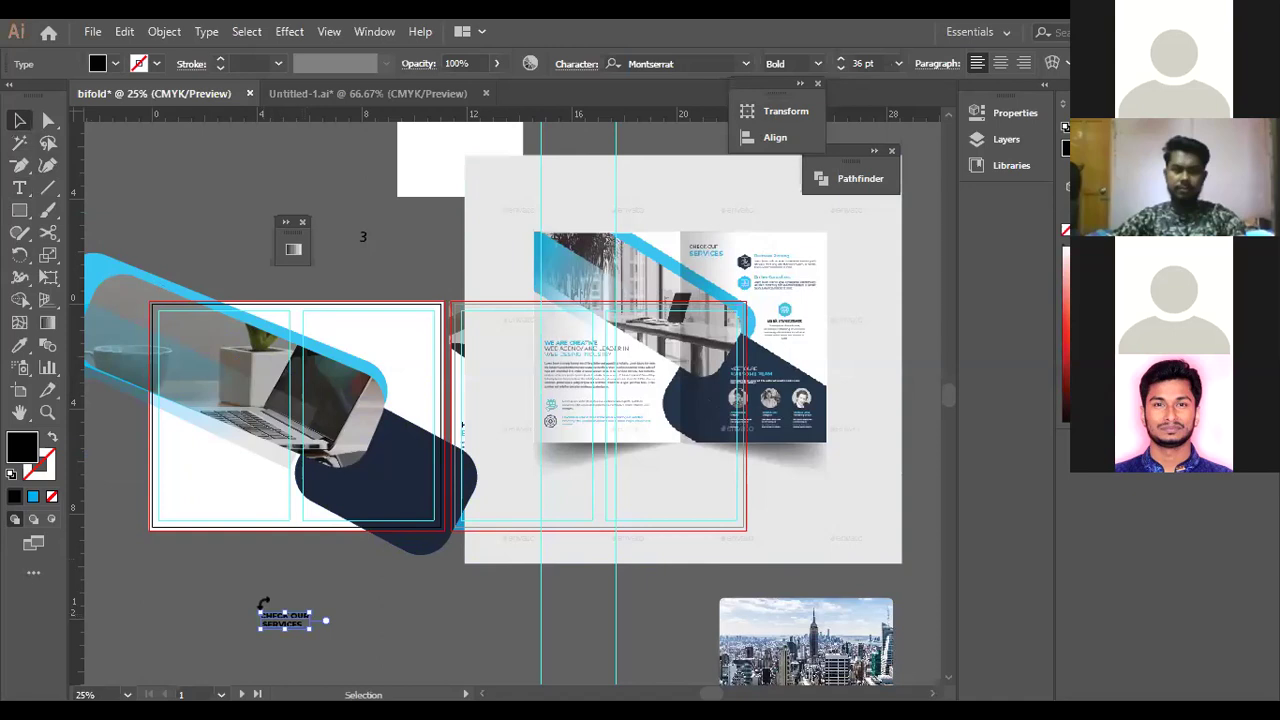
Move the CHECK OUR SERVICES heading right to just below the navy shape and leave it selected.
key("t")
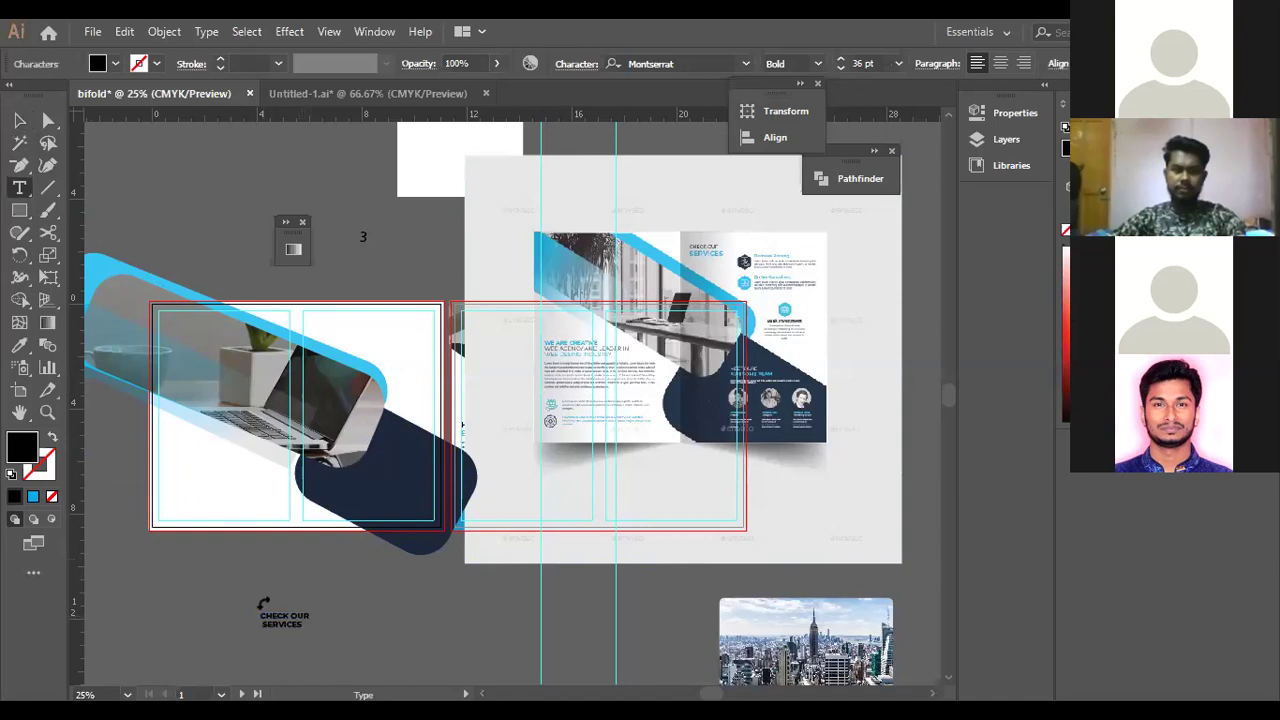
left_click(19, 120)
left_click_drag(272, 612, 434, 586)
key("t")
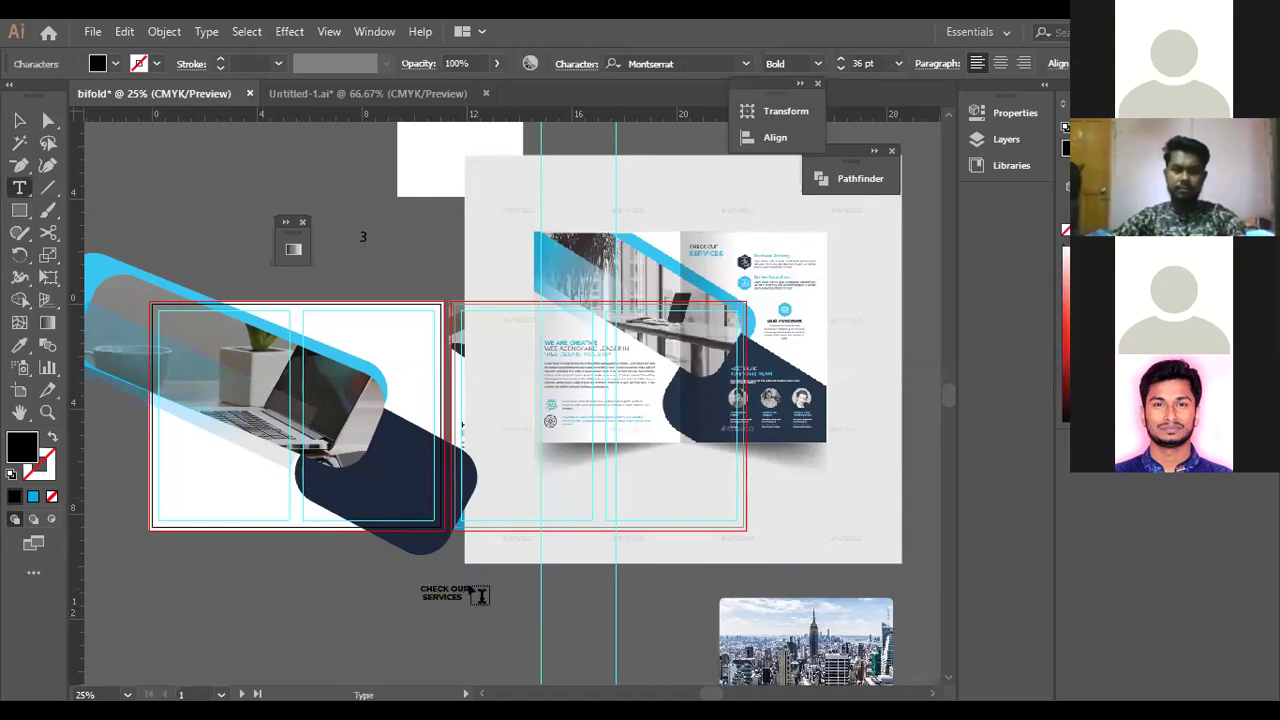
left_click(427, 579)
left_click(430, 596, "ctrl")
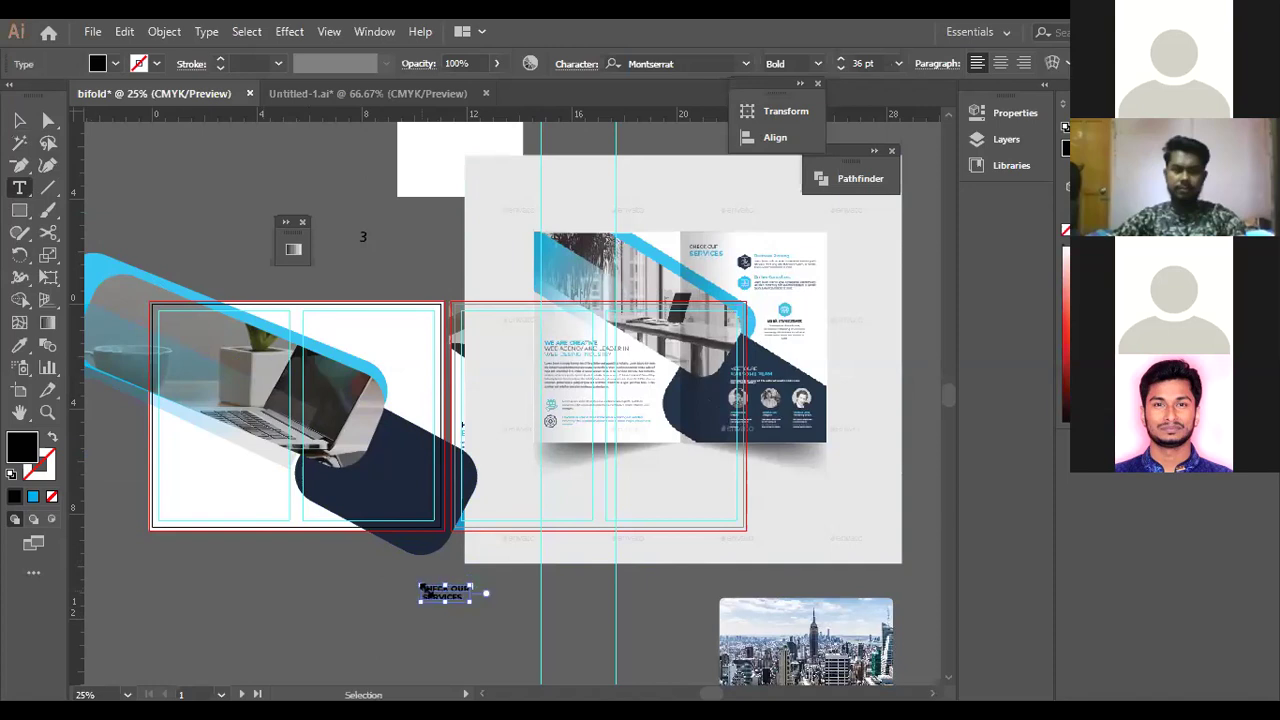
left_click(442, 578)
key("BackSpace")
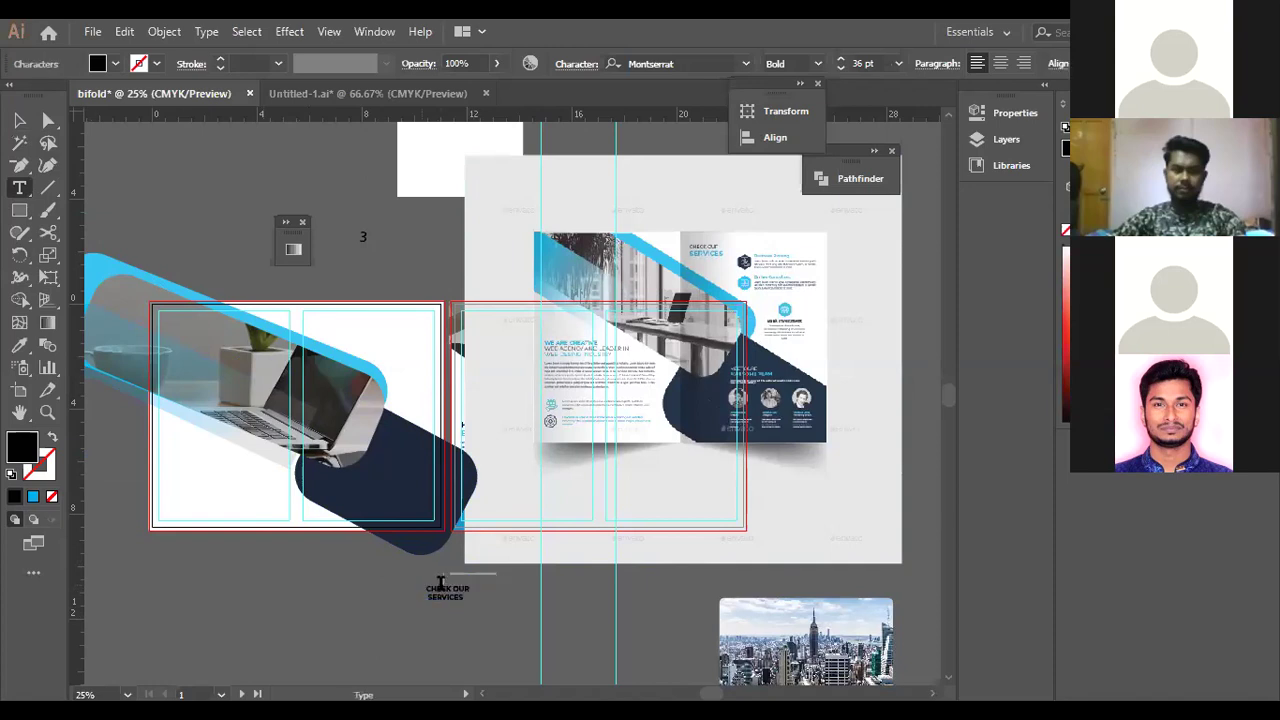
left_click(19, 120)
left_click(257, 411)
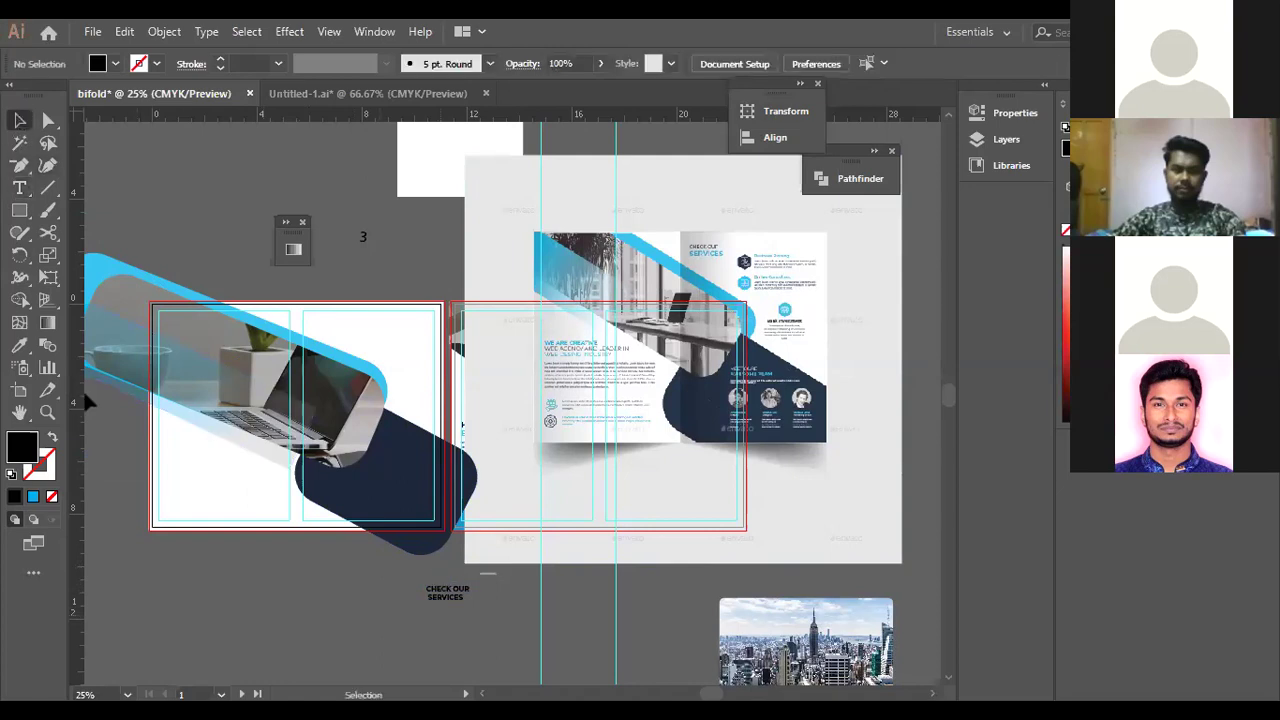
Set the CHECK OUR line of the heading below the inside pages to Montserrat Regular, leaving SERVICES bold.
left_click(432, 600)
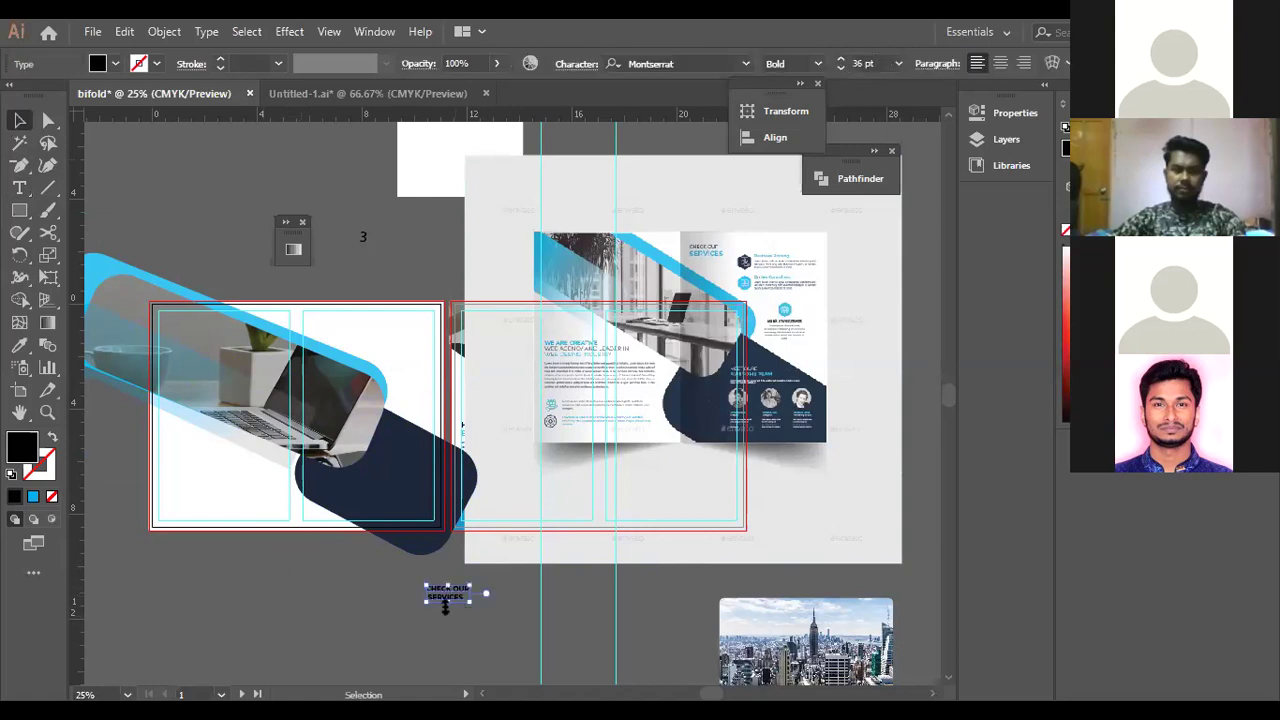
key("ctrl+equal")
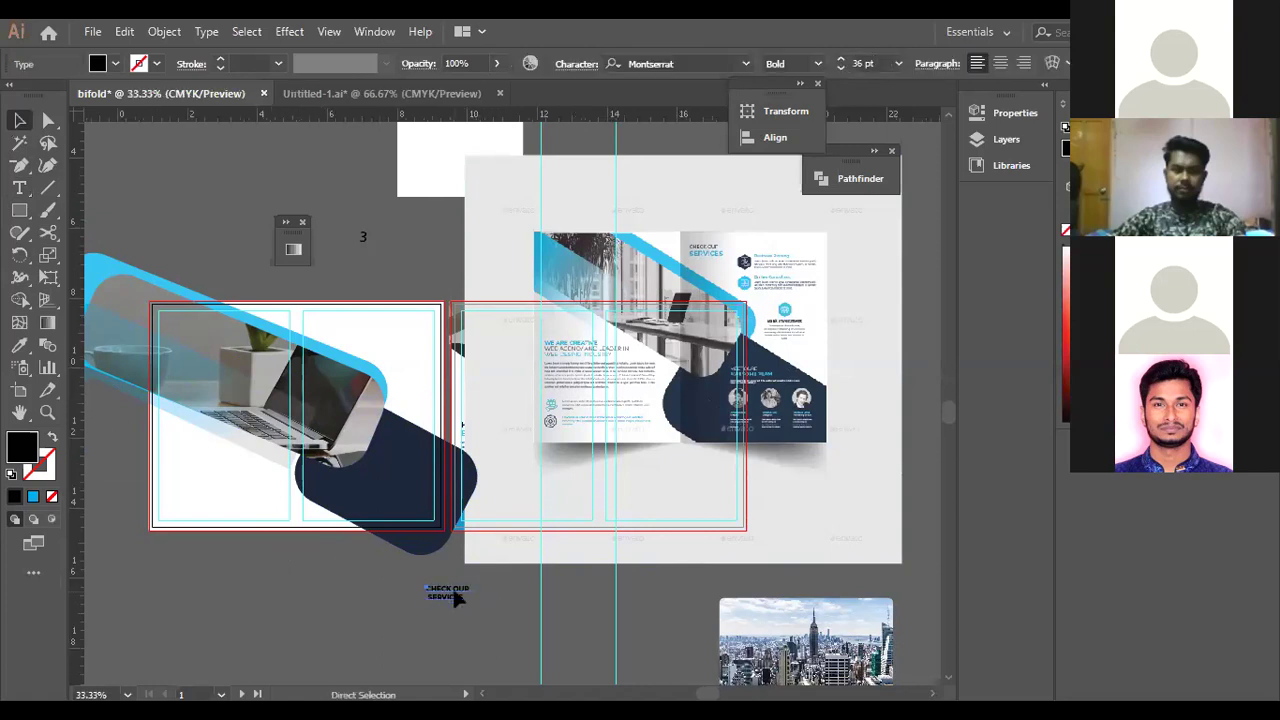
key("ctrl+equal")
key("t")
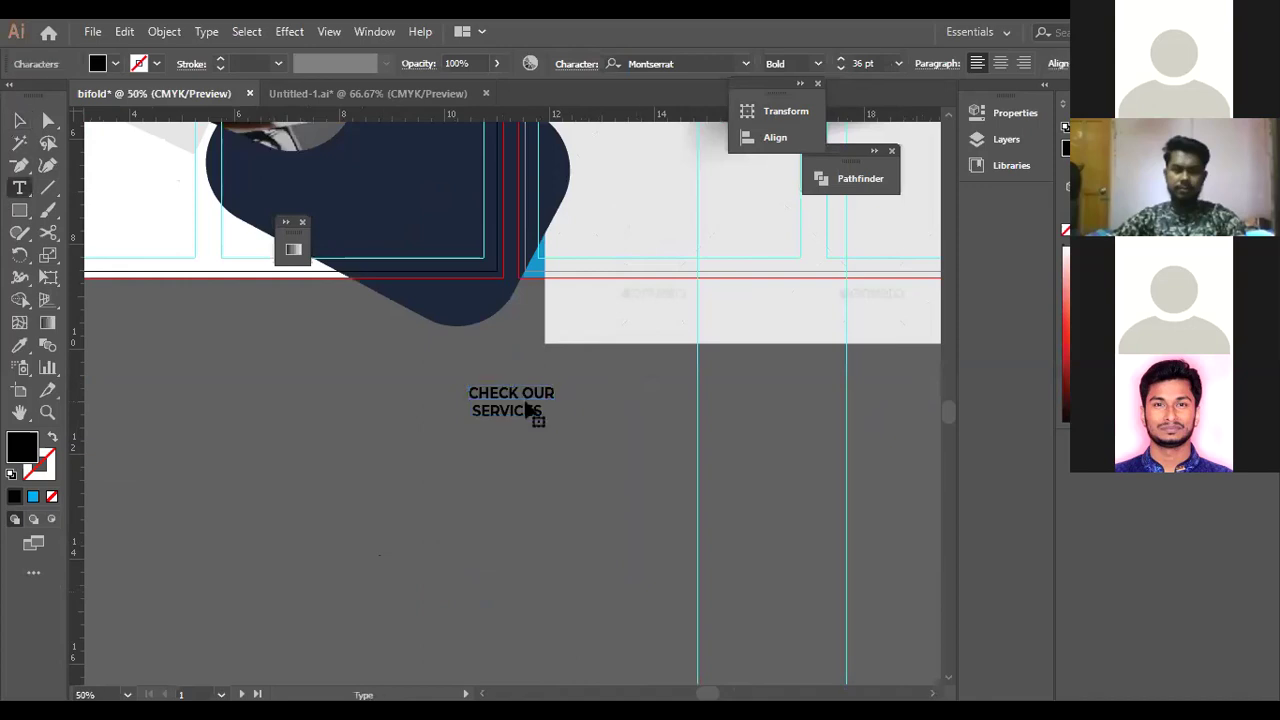
left_click_drag(550, 386, 576, 386)
left_click(472, 386)
left_click(817, 64)
left_click(805, 210)
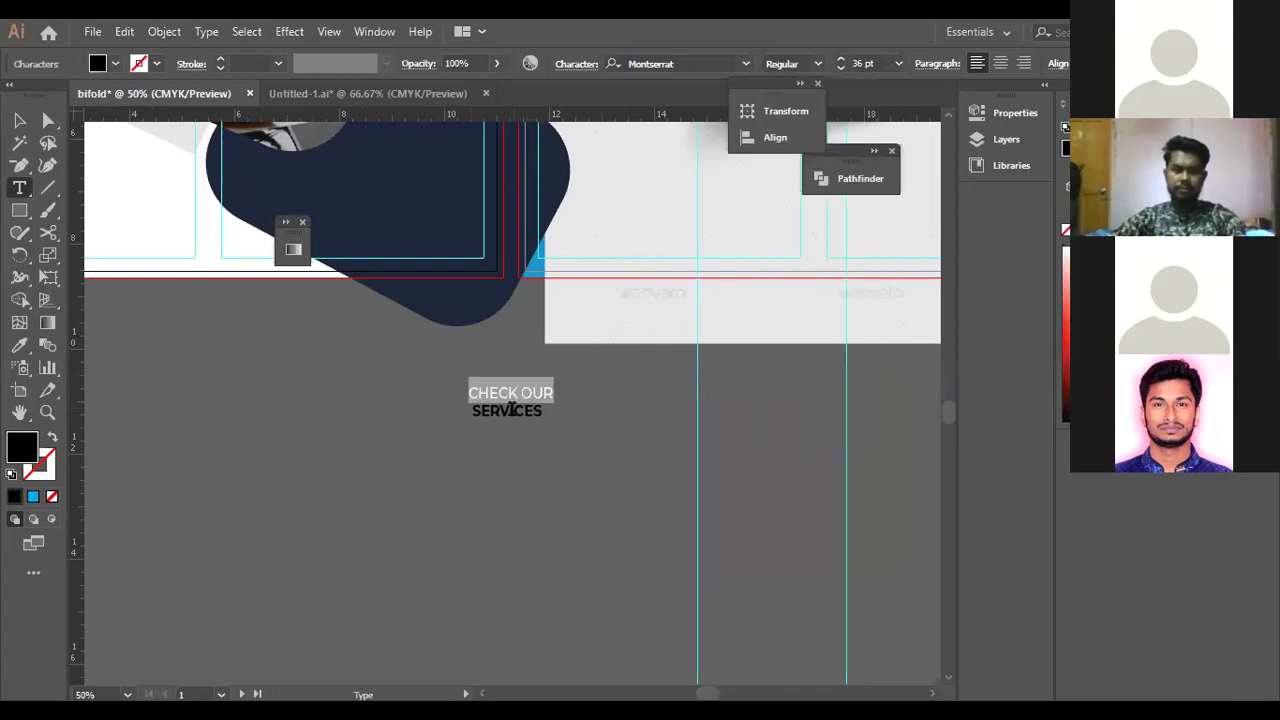
left_click(20, 120)
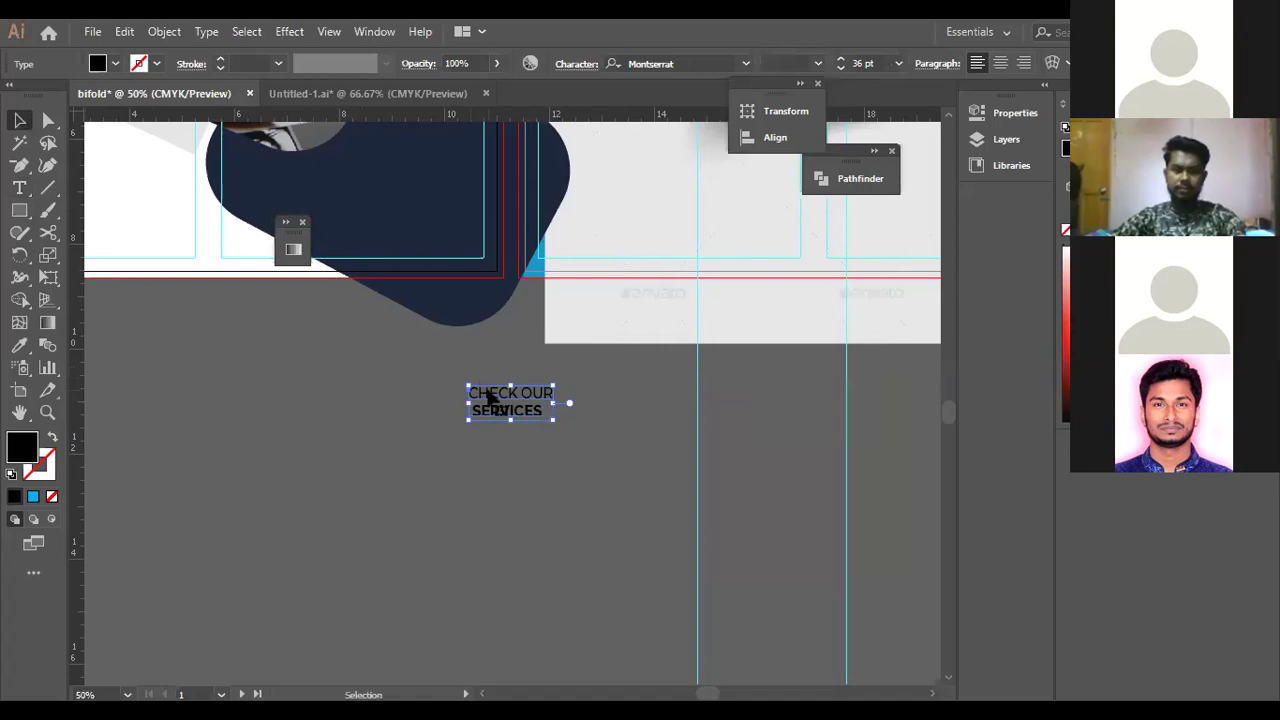
Move the mockup image slightly up and right, away from the inside pages.
scroll(643, 371, "up", 5)
left_click(757, 297)
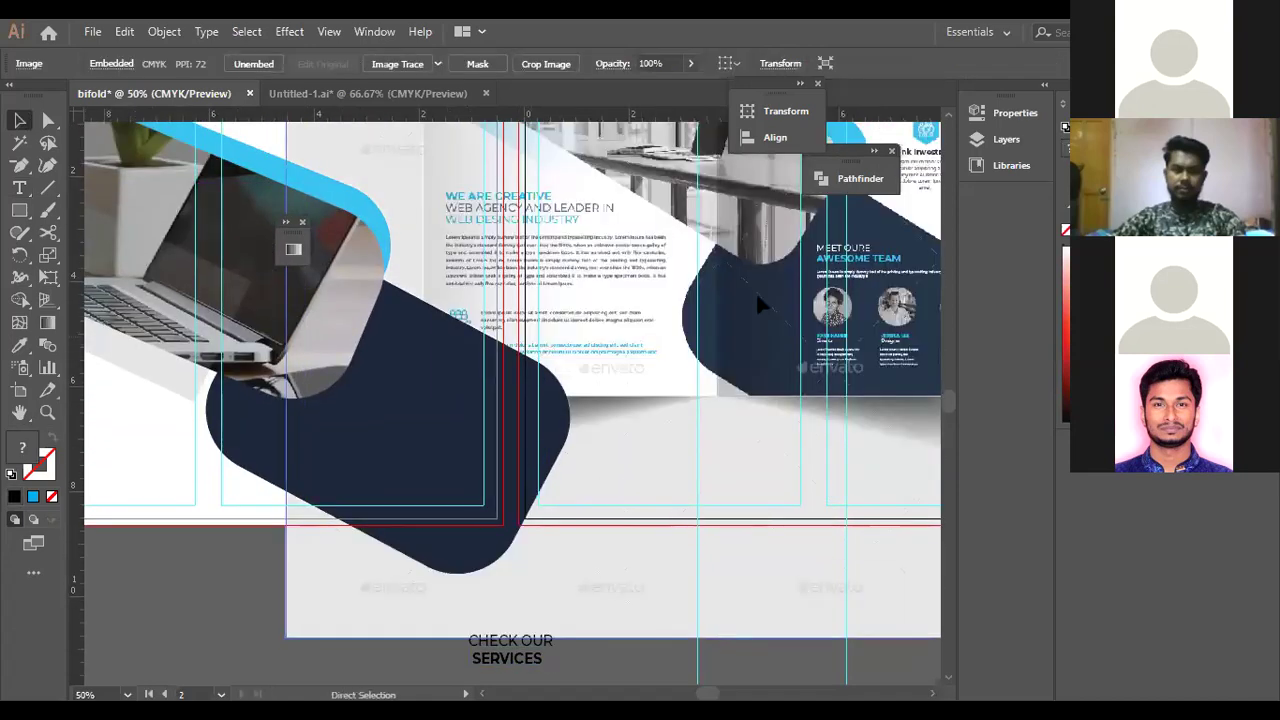
key("ctrl+minus")
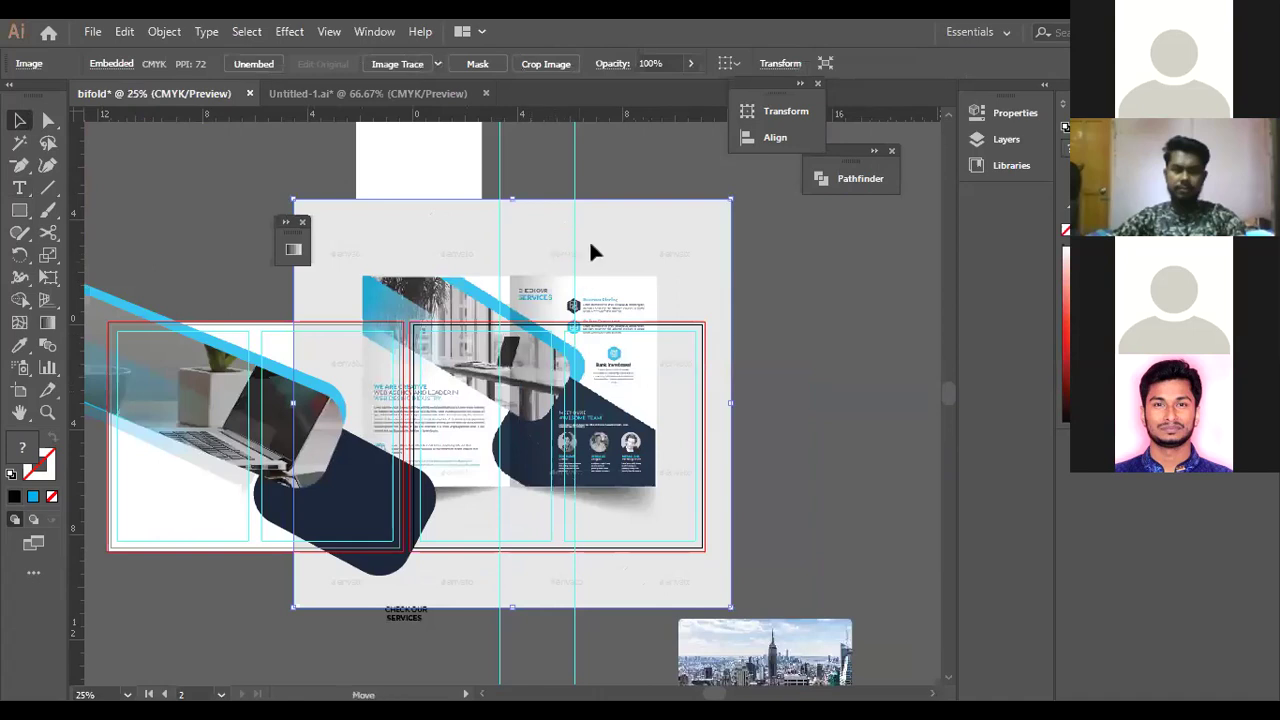
left_click_drag(550, 346, 602, 310)
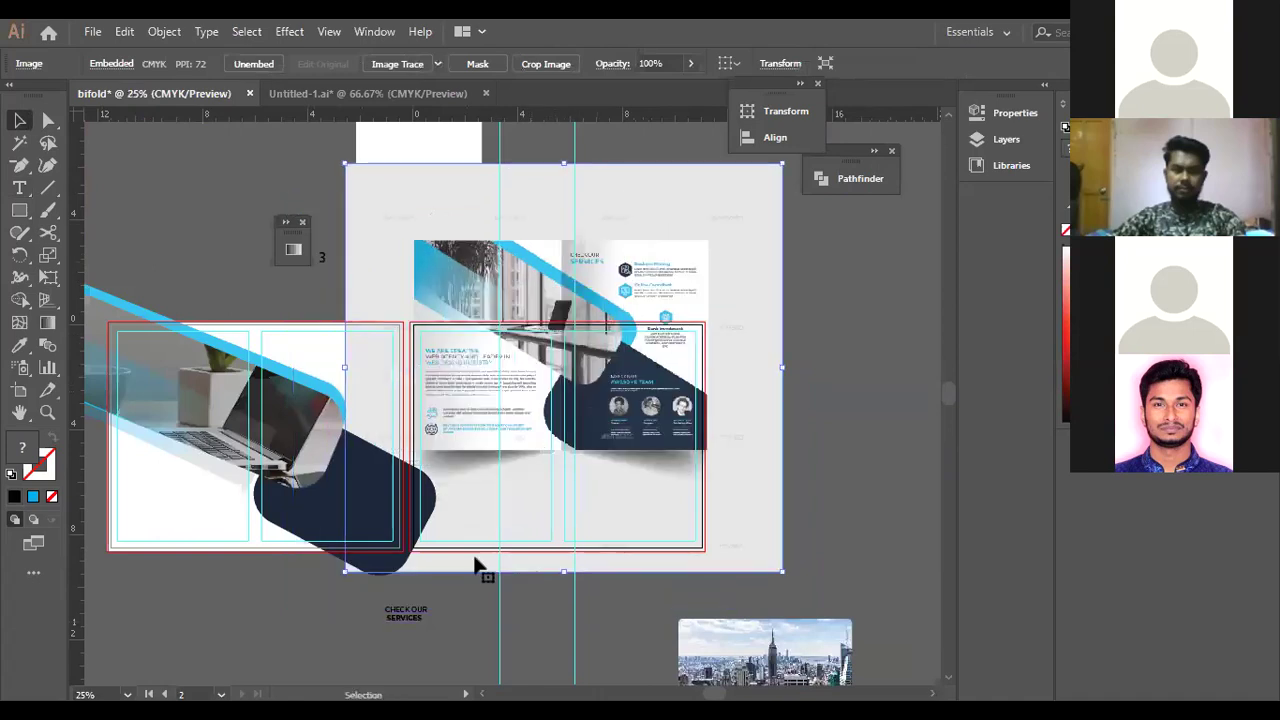
Scale the CHECK OUR SERVICES heading down to 27.87 pt.
left_click(406, 614)
key("alt+Up")
key("alt+Up")
key("alt+Up")
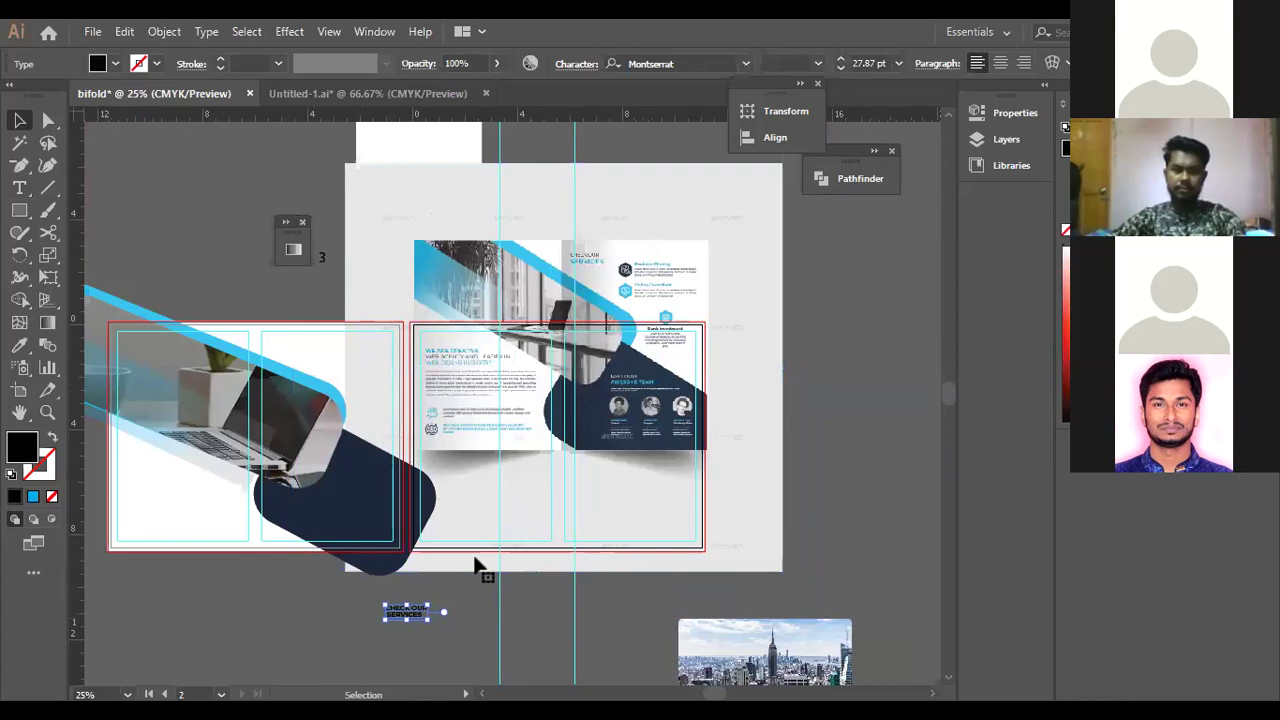
Recolour the word SERVICES in the heading with a blue sampled from the mockup image.
key("t")
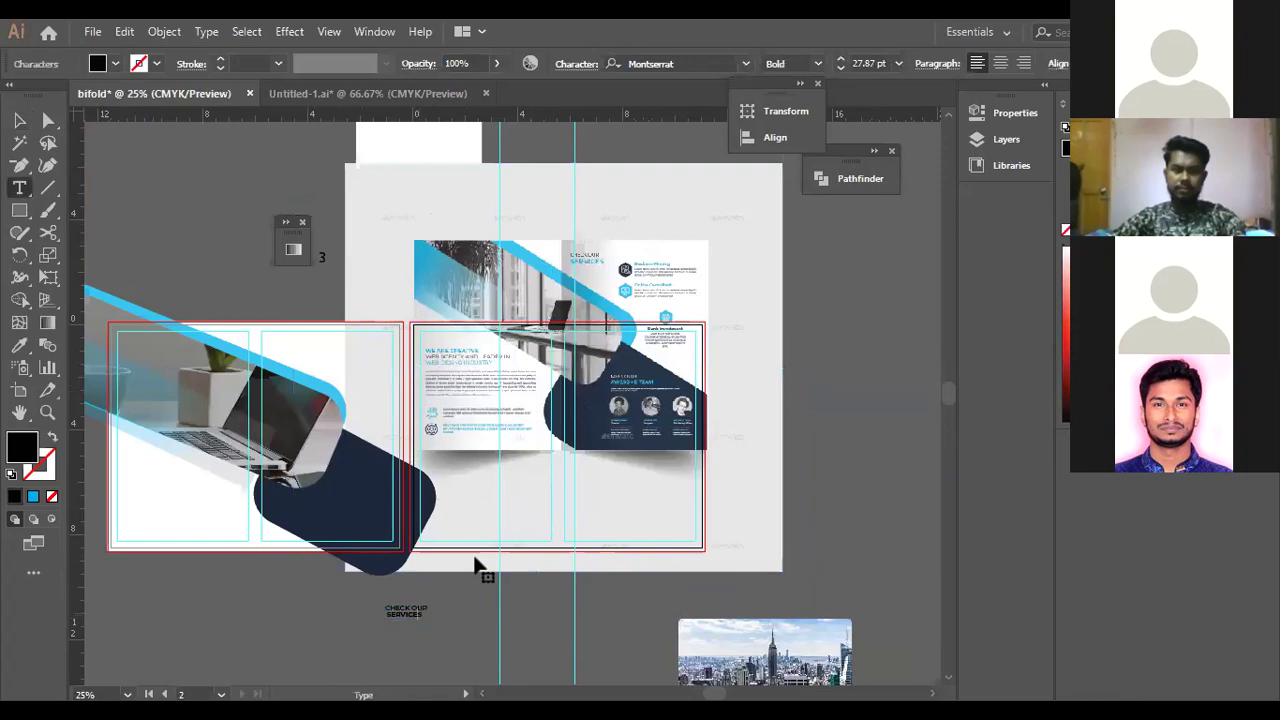
double_click(388, 610)
left_click(19, 344)
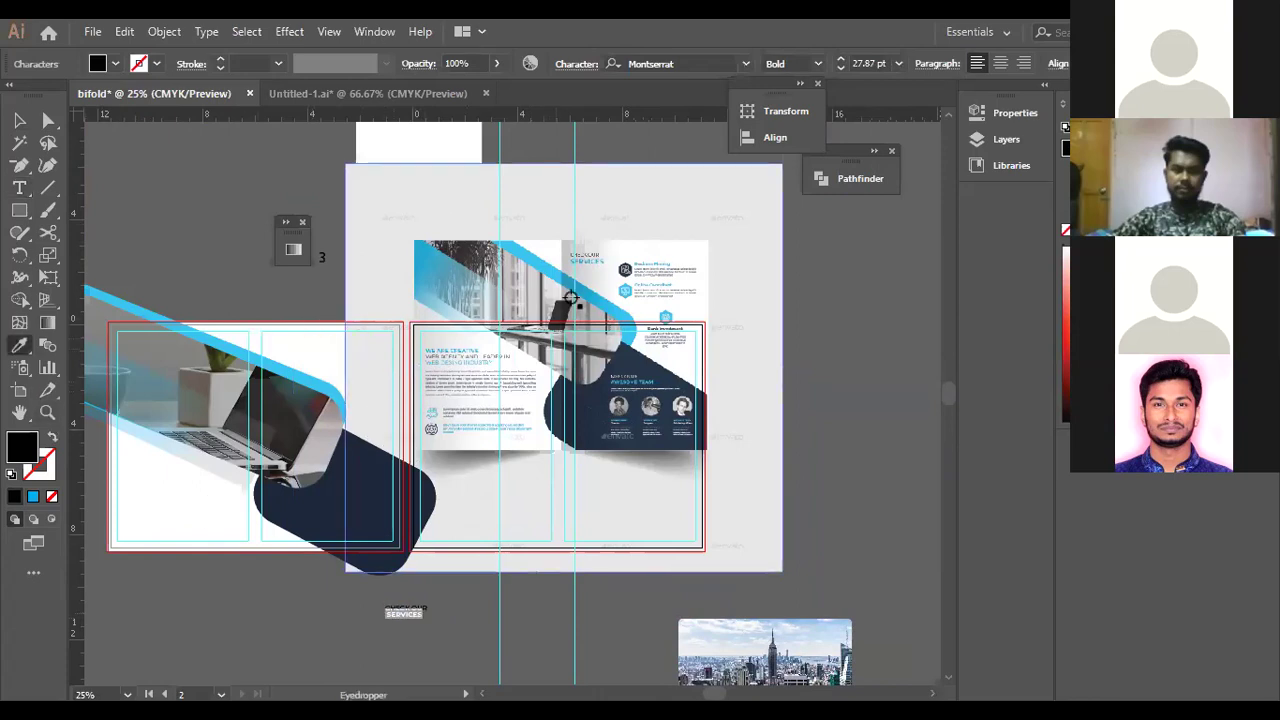
left_click(539, 305)
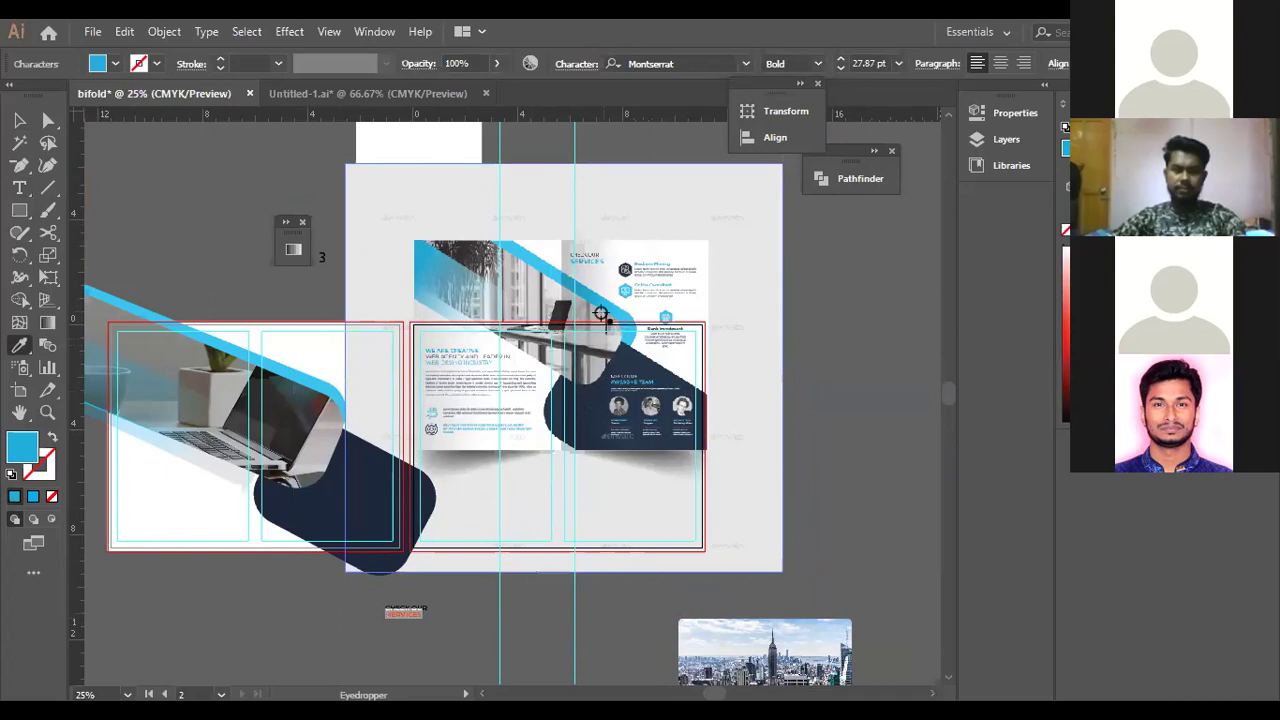
key("v")
left_click(20, 345)
scroll(543, 295, "down", 2)
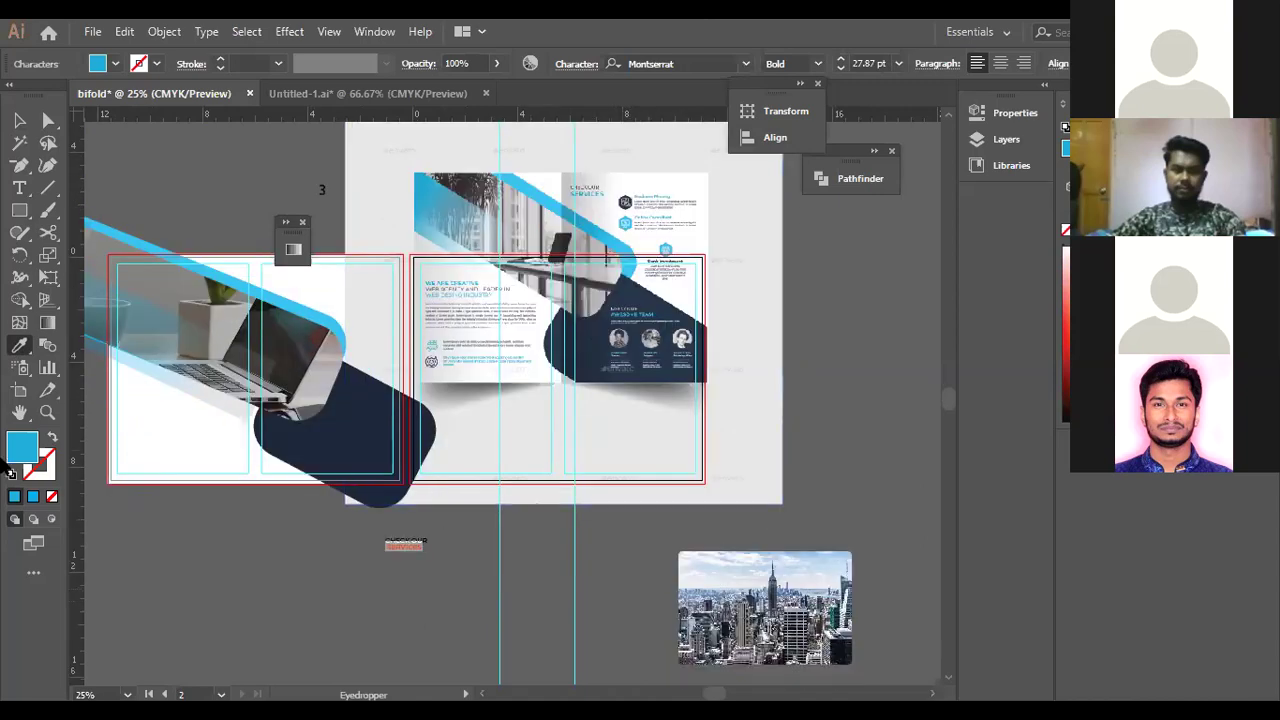
left_click(567, 216)
left_click(19, 120)
left_click(404, 545)
scroll(491, 466, "up", 2)
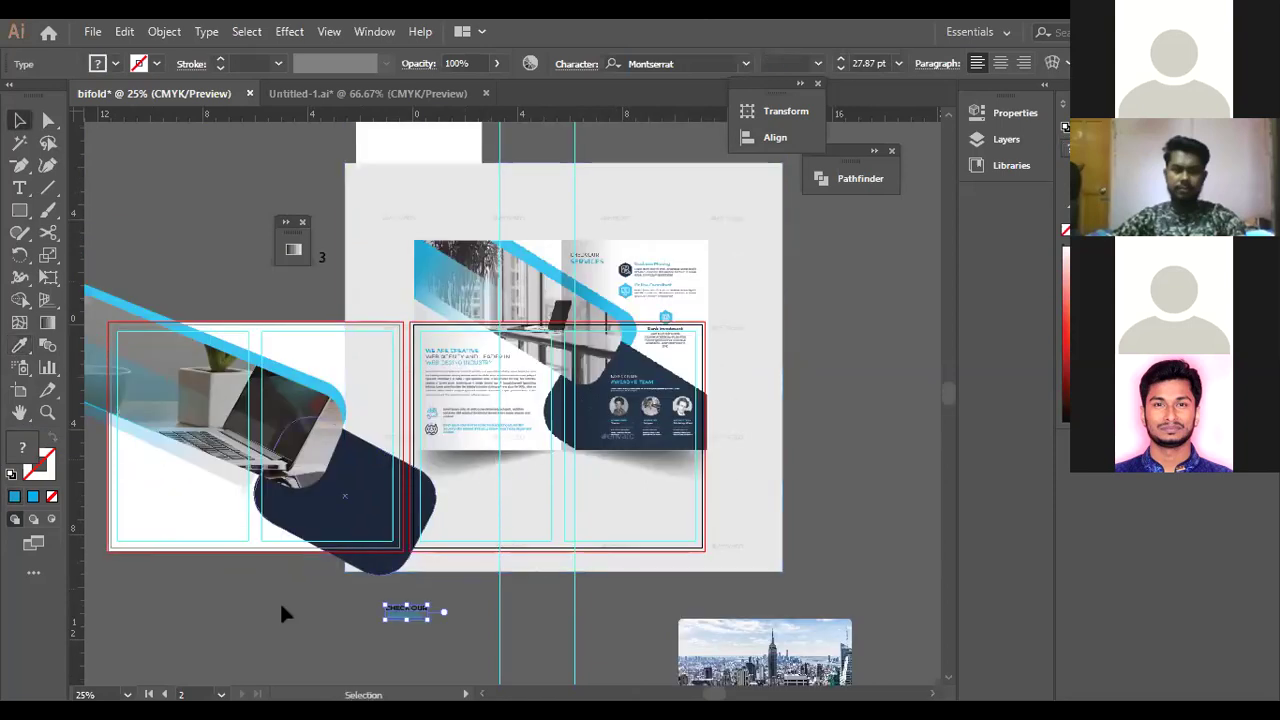
Move the mockup image to the right off the inside pages and place the heading at the top of the right inside page.
left_click_drag(502, 311, 790, 256)
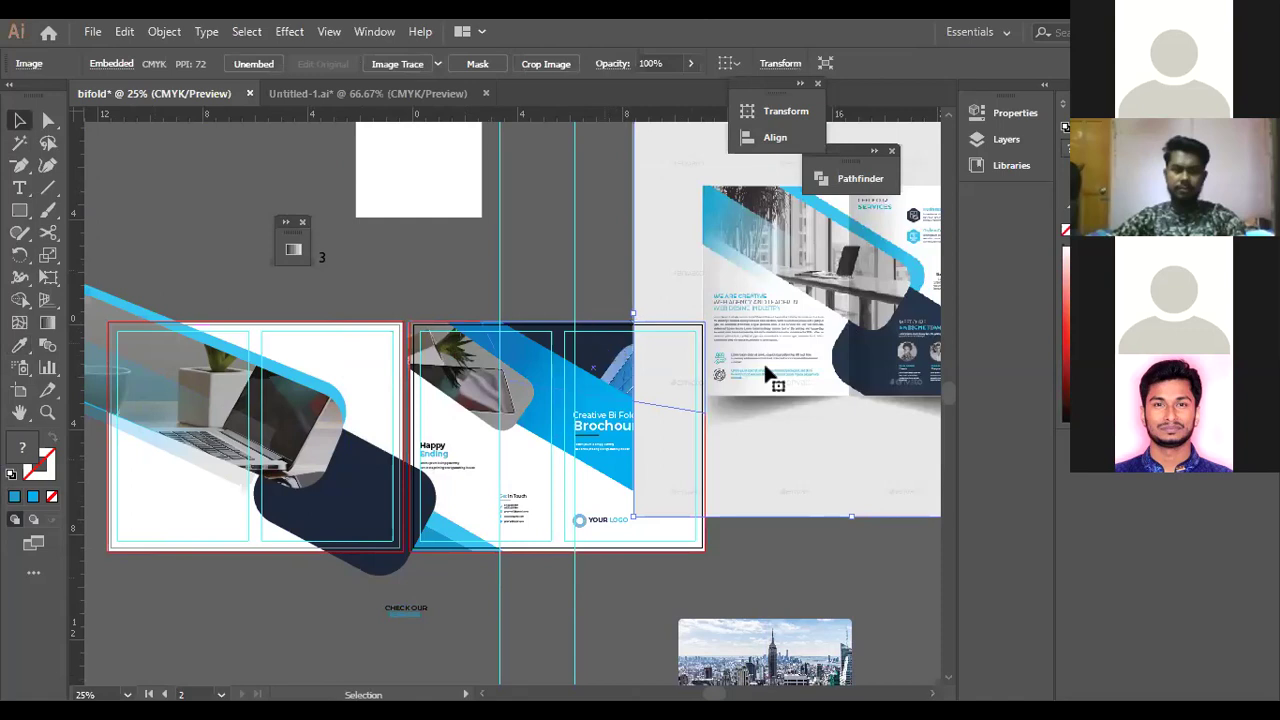
left_click_drag(418, 618, 296, 340)
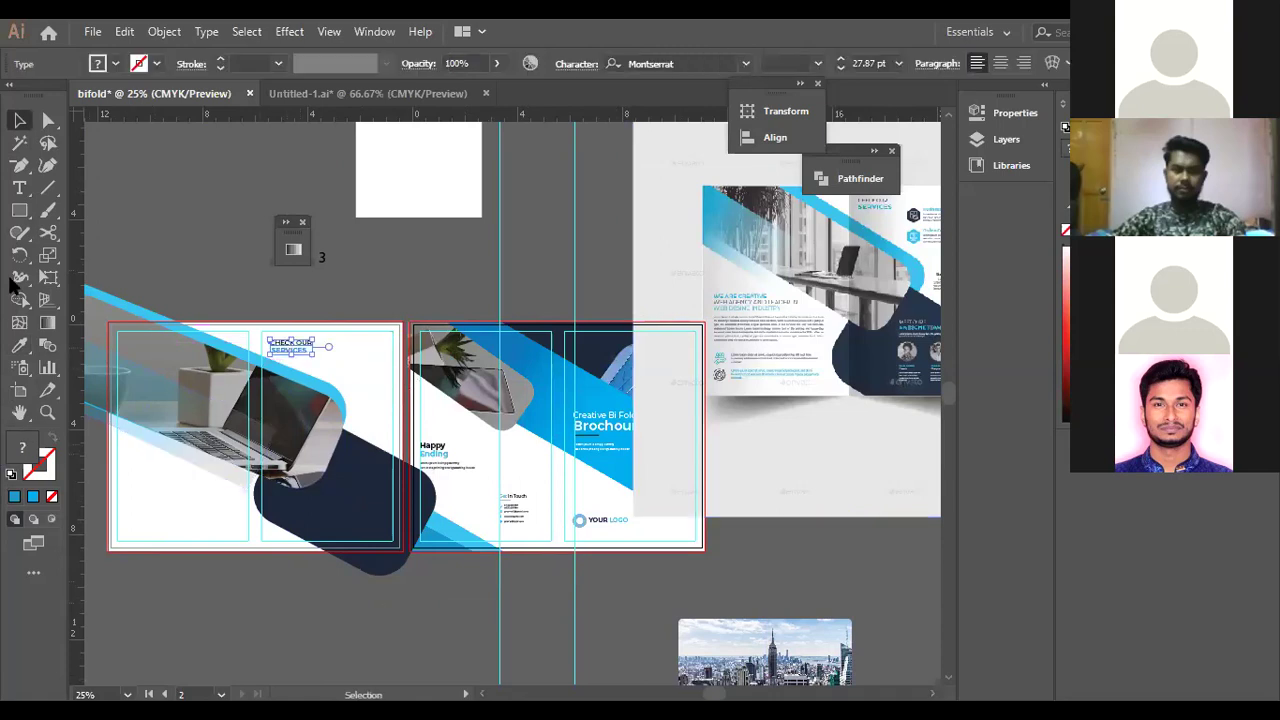
Draw a spacer rectangle about 0.39 in wide and 0.91 in high from the front cover's left margin to its text guide.
scroll(70, 258, "up", 2)
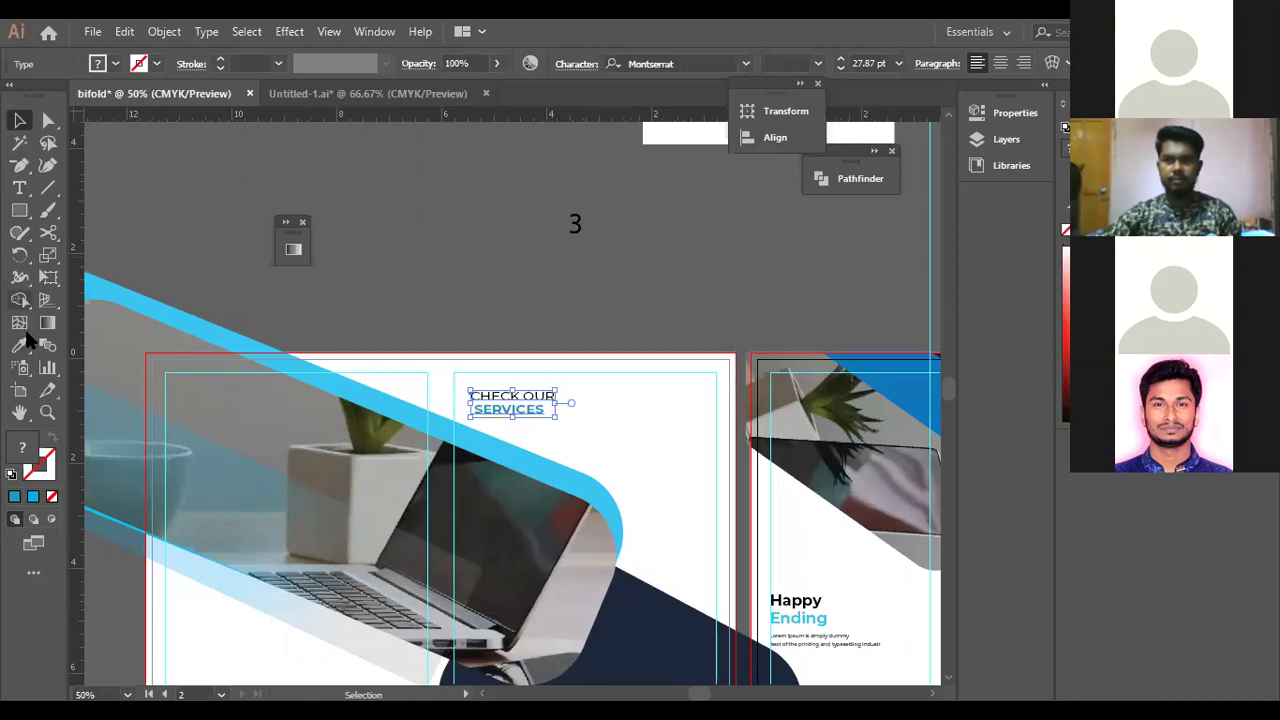
left_click(22, 411)
left_click_drag(606, 421, 329, 346)
left_click_drag(660, 448, 400, 404)
left_click(19, 210)
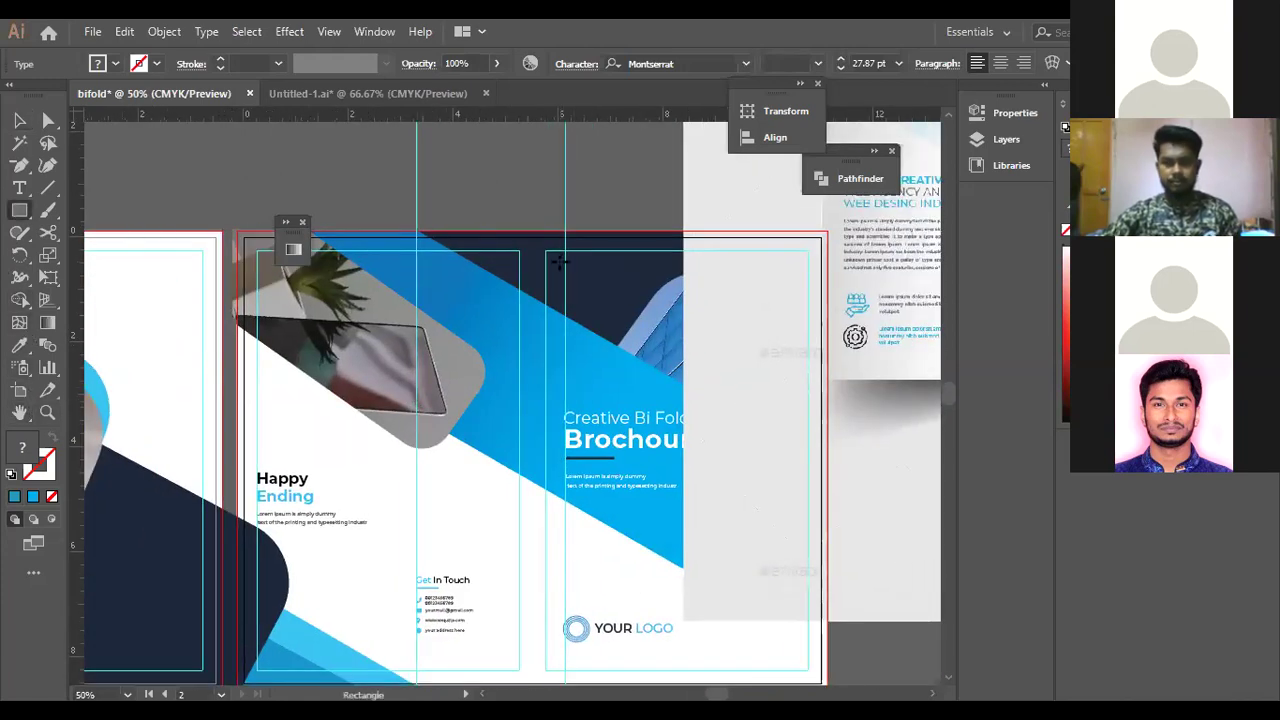
left_click_drag(547, 253, 566, 302)
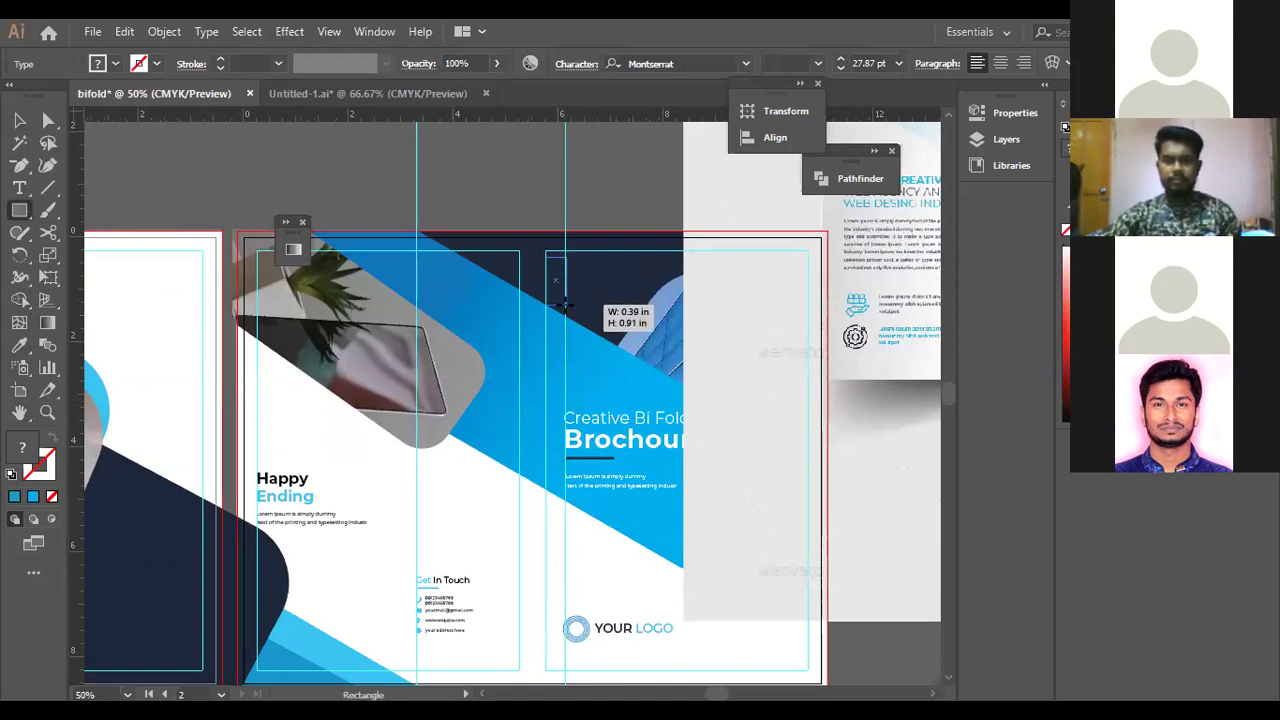
left_click(19, 120)
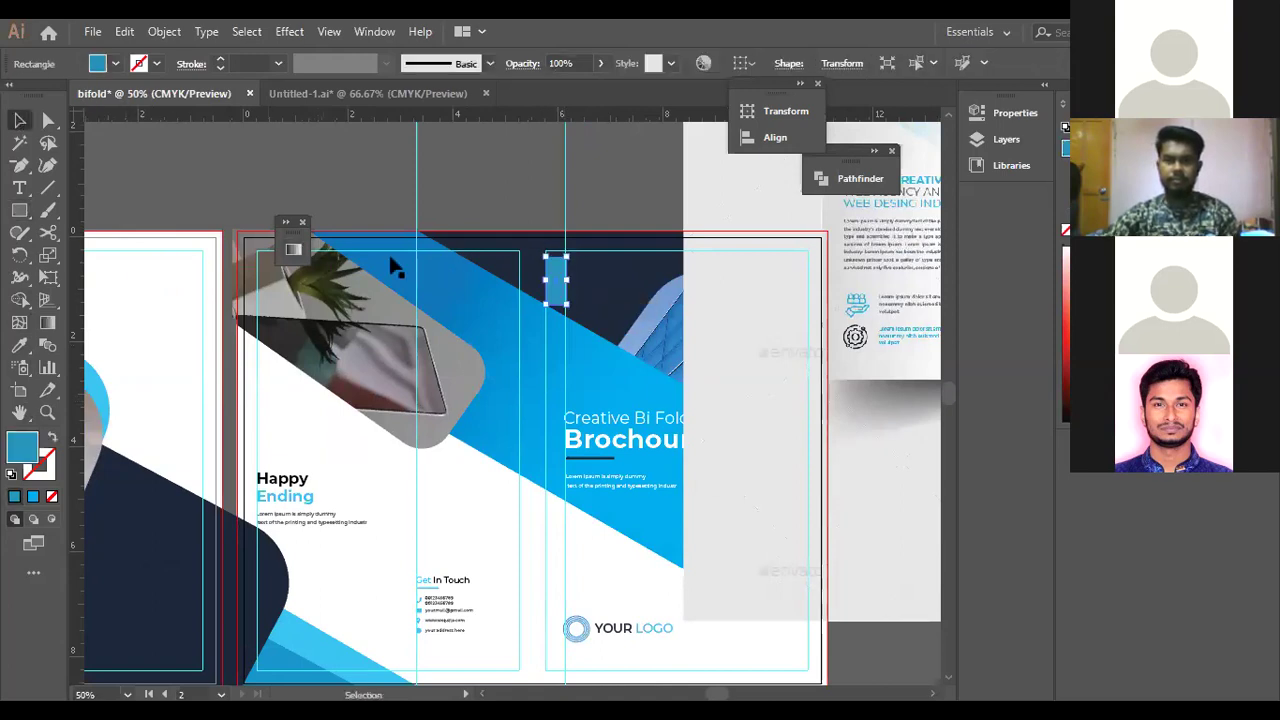
Move the spacer rectangle to the top left margin corner of the right inside page, beside the heading.
left_click_drag(553, 280, 113, 198)
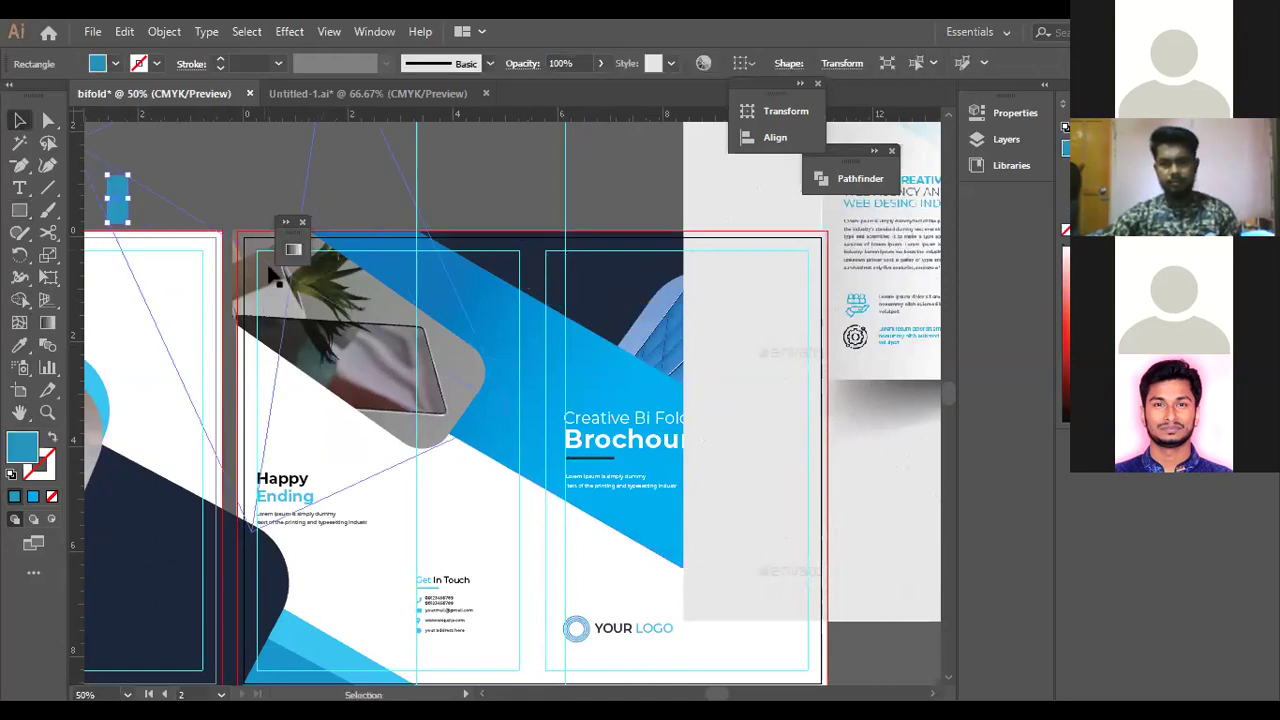
scroll(283, 268, "down", 3)
left_click(19, 412)
left_click_drag(364, 464, 783, 540)
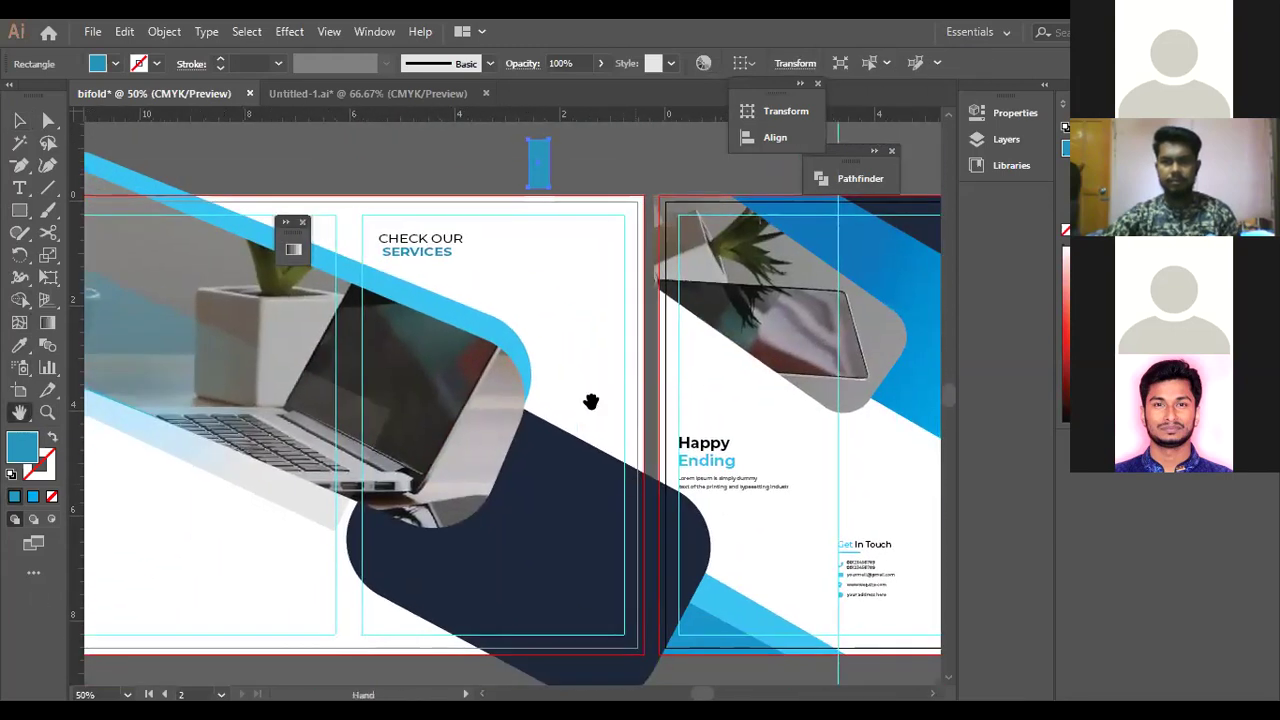
left_click(20, 121)
left_click_drag(538, 155, 372, 230)
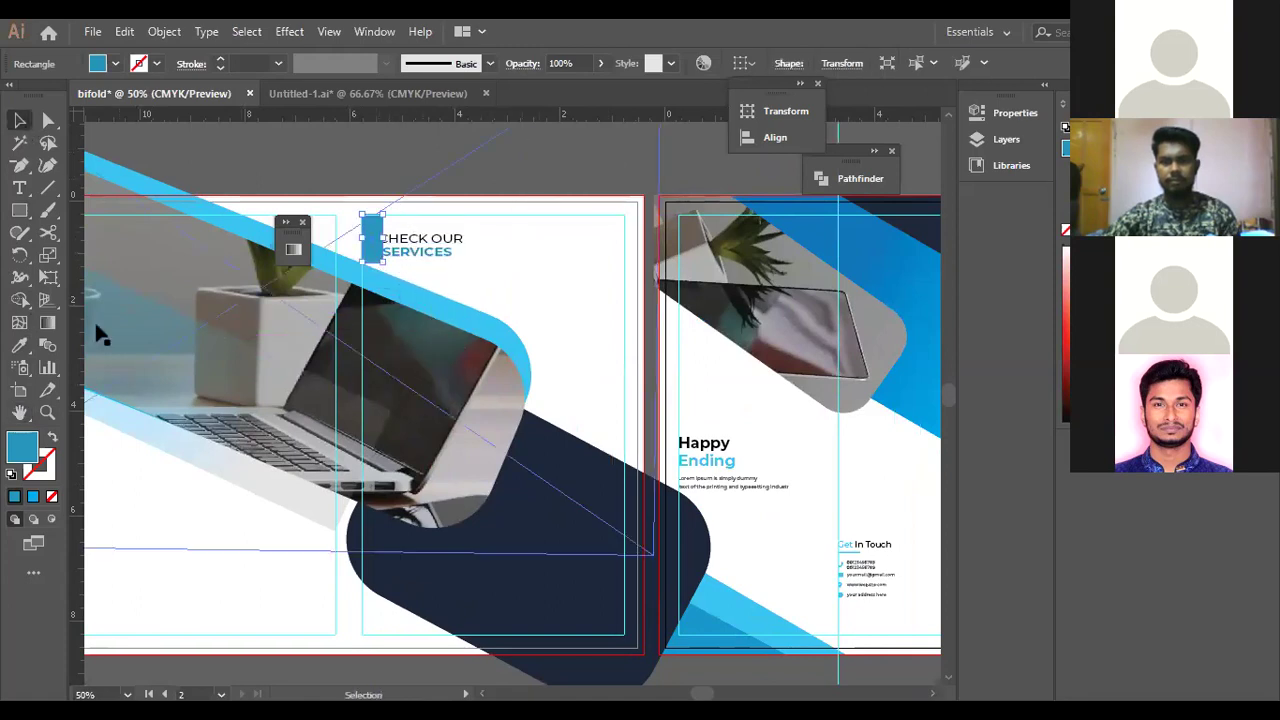
Add a vertical guide at the spacer rectangle's right edge and delete the rectangle.
left_click_drag(76, 446, 382, 374)
left_click(293, 160)
left_click(369, 245)
key("Delete")
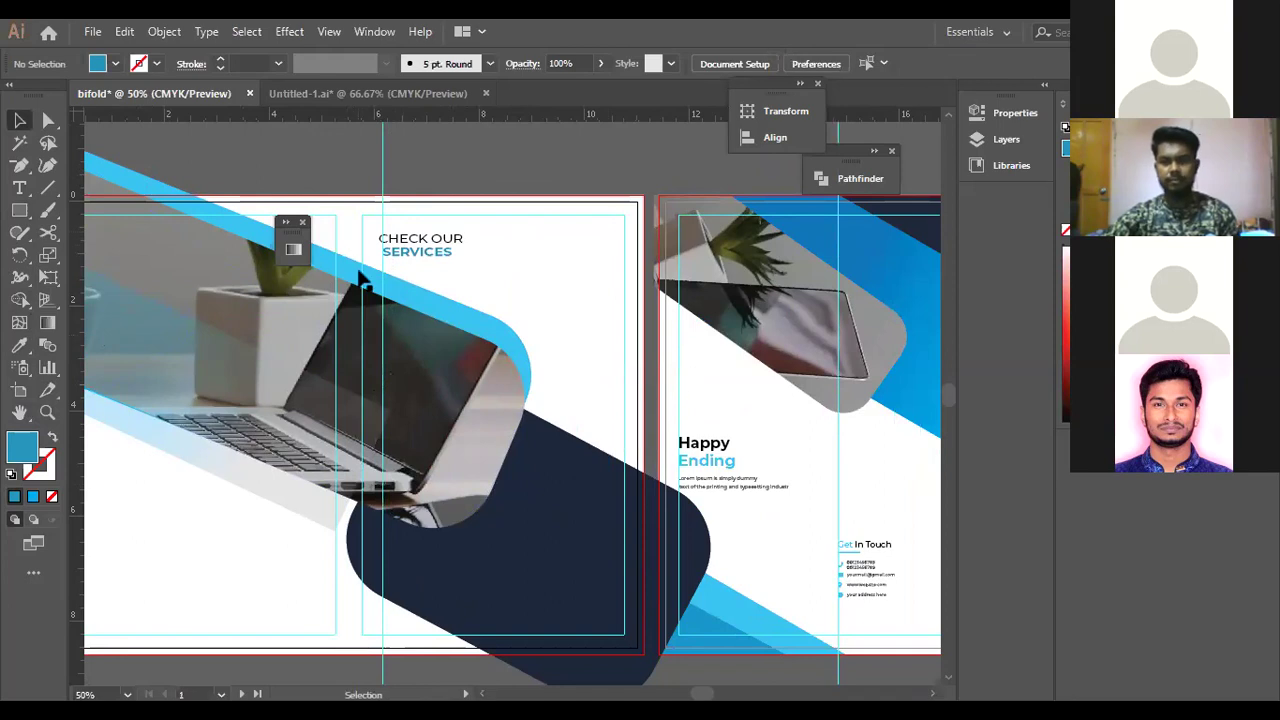
Nudge the CHECK OUR SERVICES heading right to align its left edge with the new vertical guide.
left_click(398, 262)
key("Right")
key("Right")
key("Right")
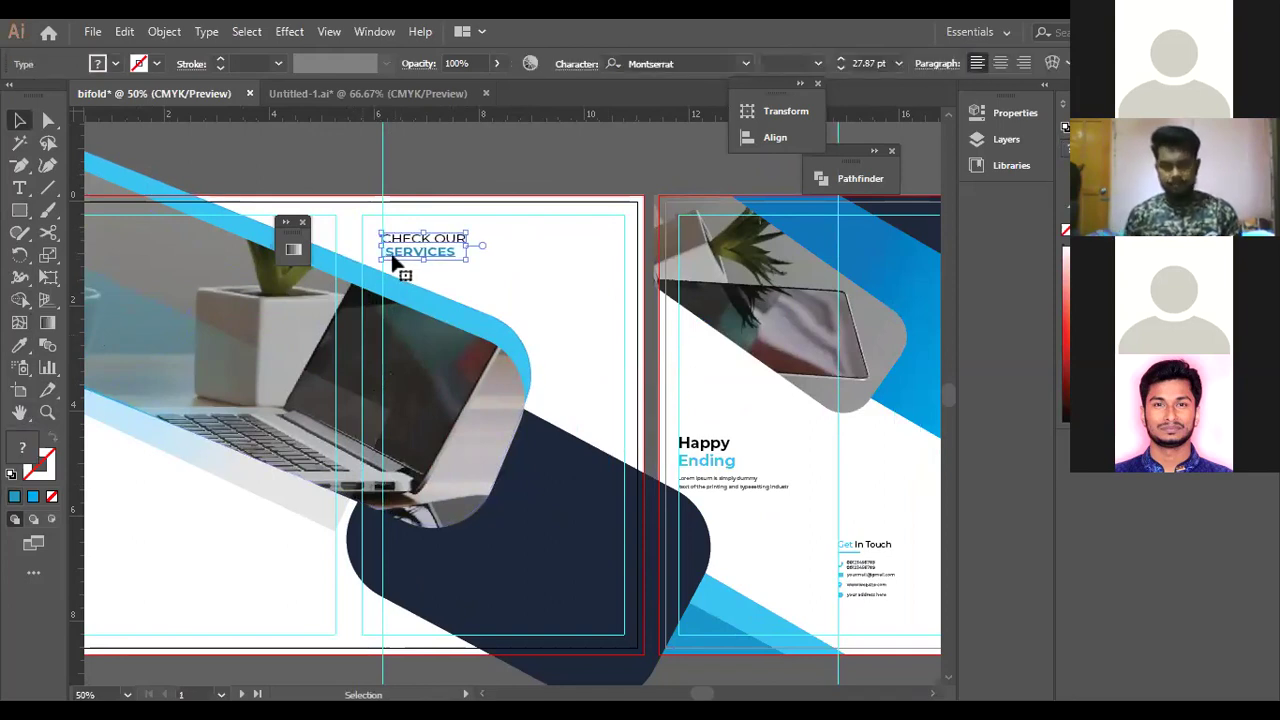
left_click(530, 156)
Bring the mockup image back left over the cover pages, so its layout sits beside the inside pages.
scroll(537, 178, "down", 1)
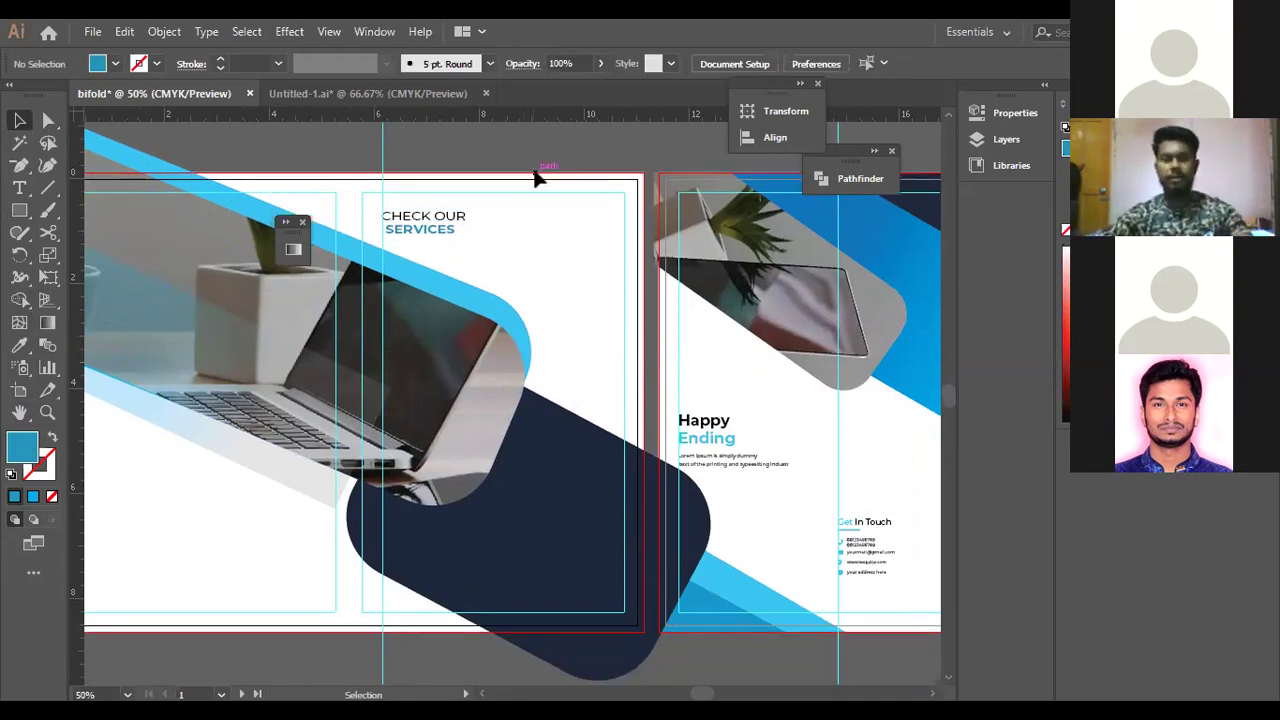
scroll(835, 370, "up", 3)
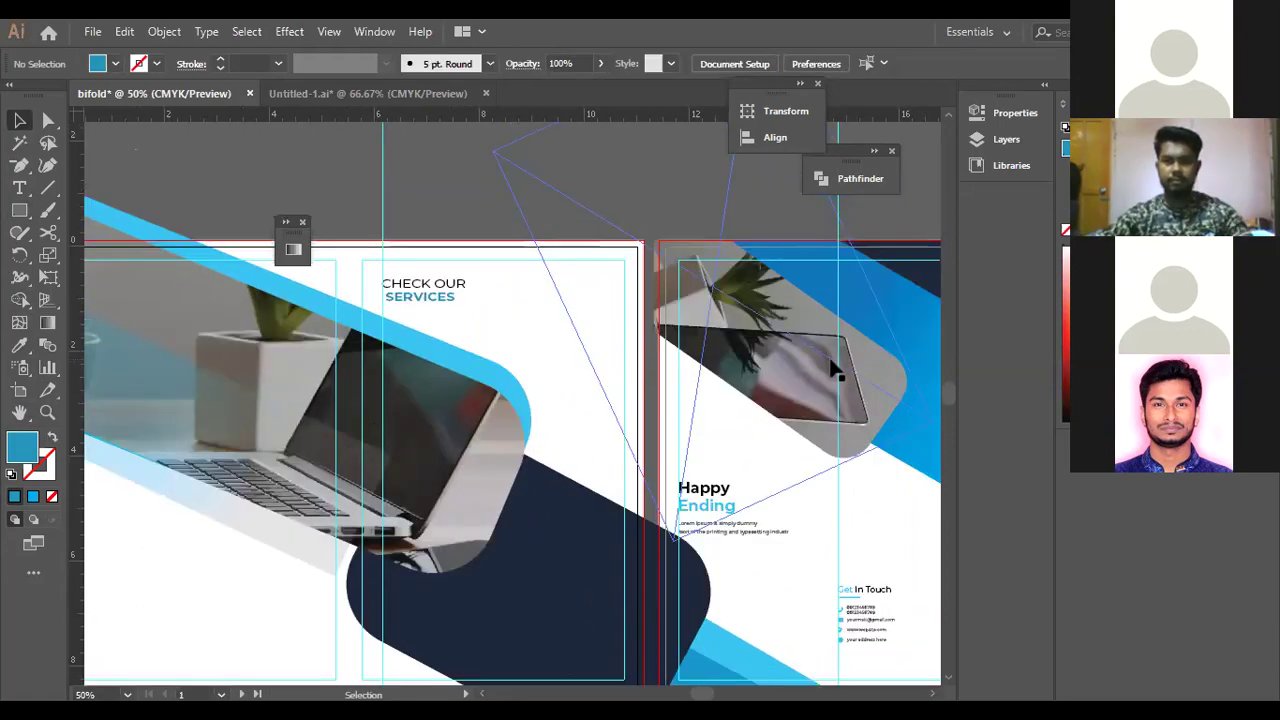
key("ctrl+minus")
key("ctrl+minus")
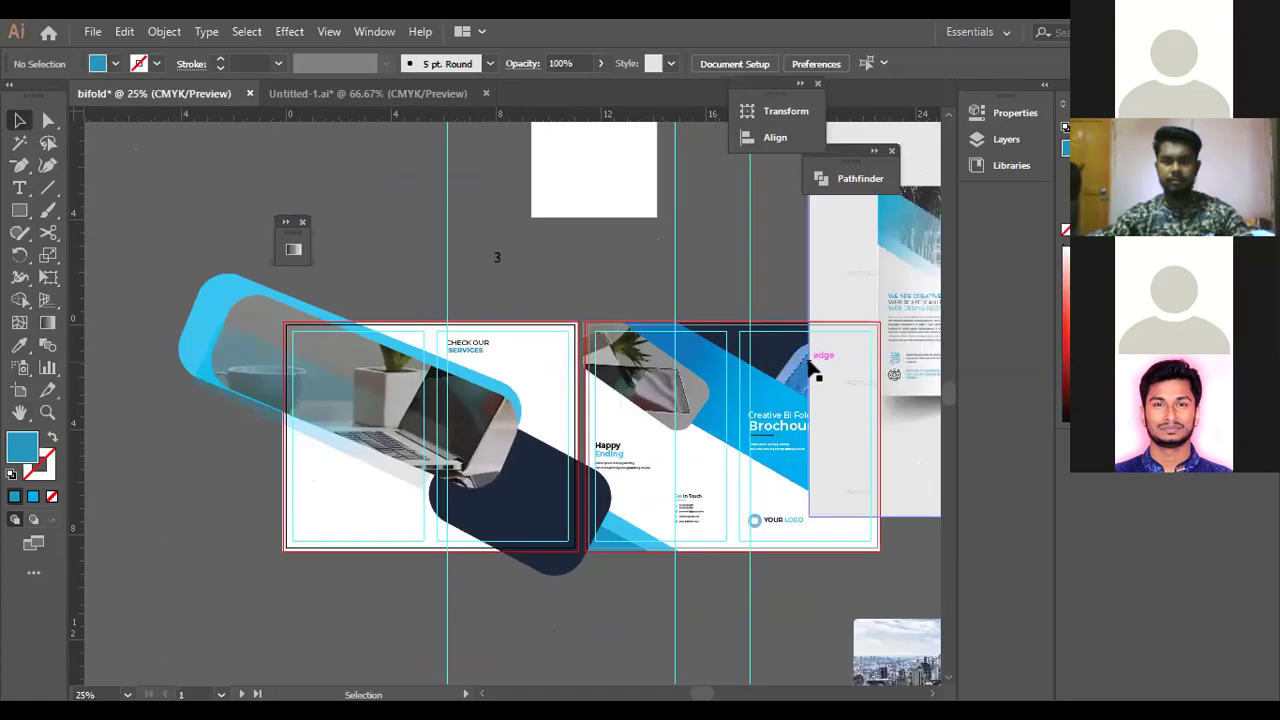
left_click_drag(892, 205, 718, 328)
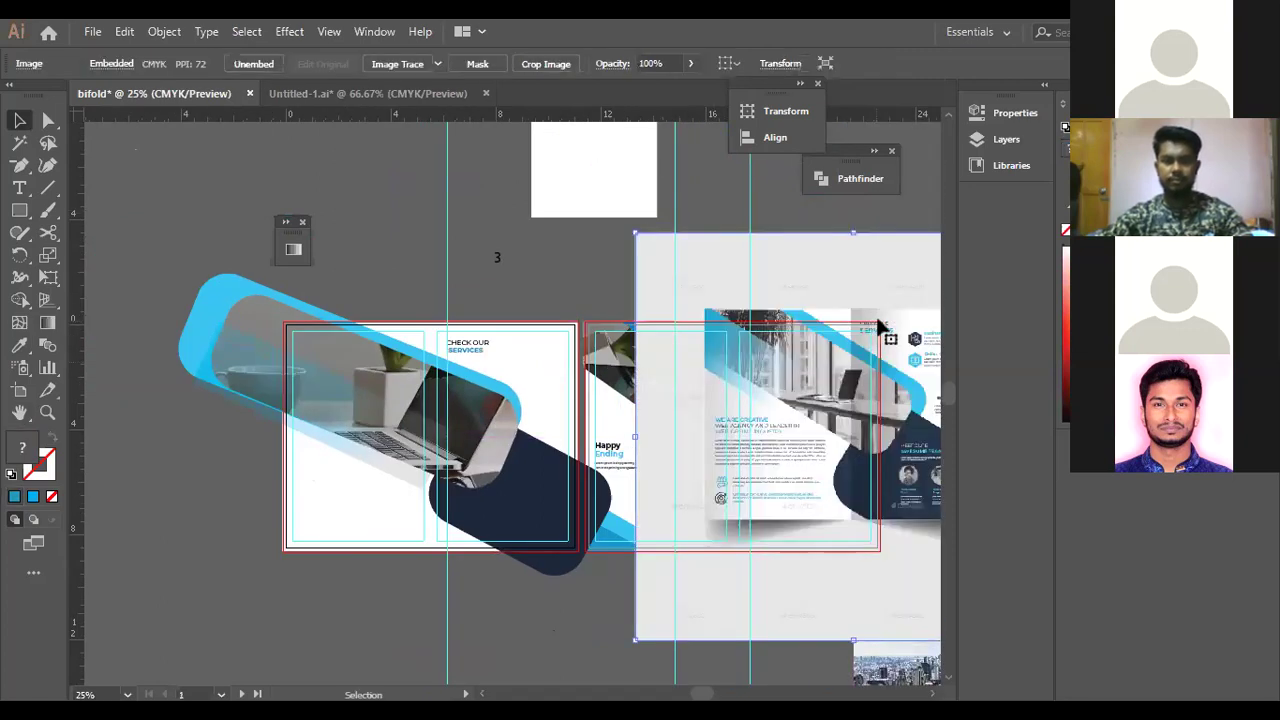
left_click_drag(897, 303, 822, 287)
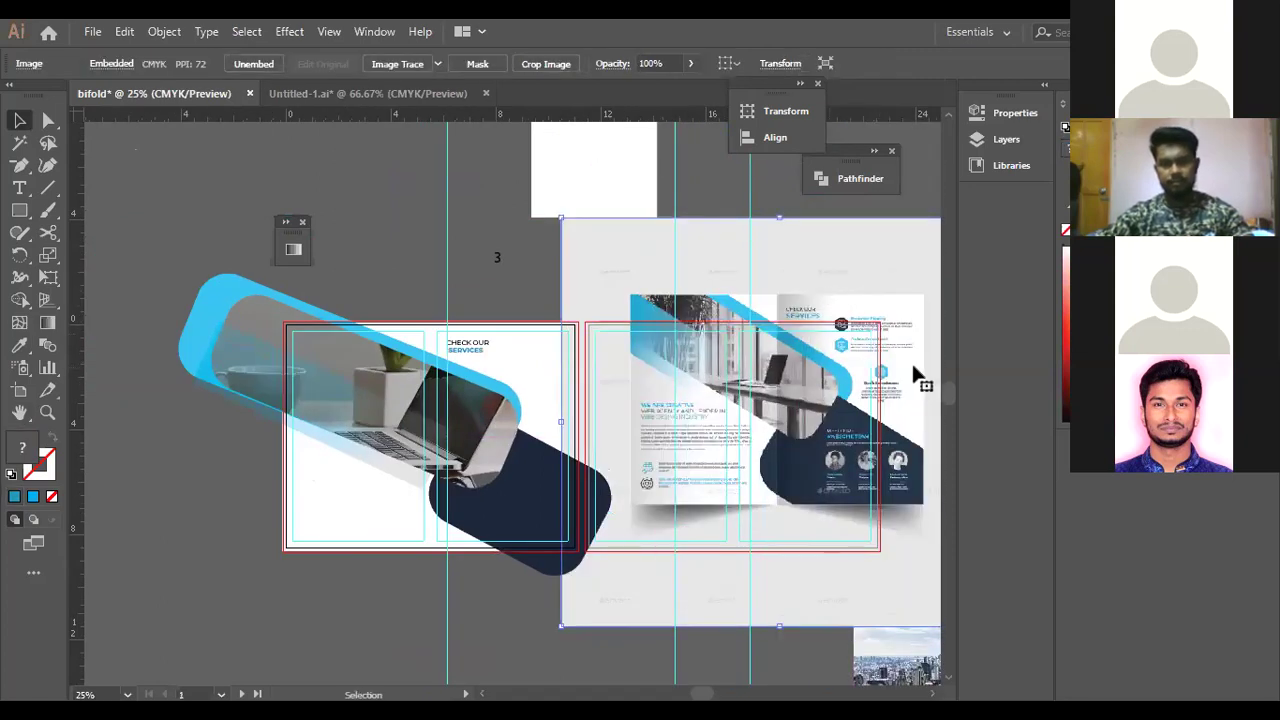
Remove the leading space before SERVICES so both heading lines start at the same left edge.
left_click(468, 347)
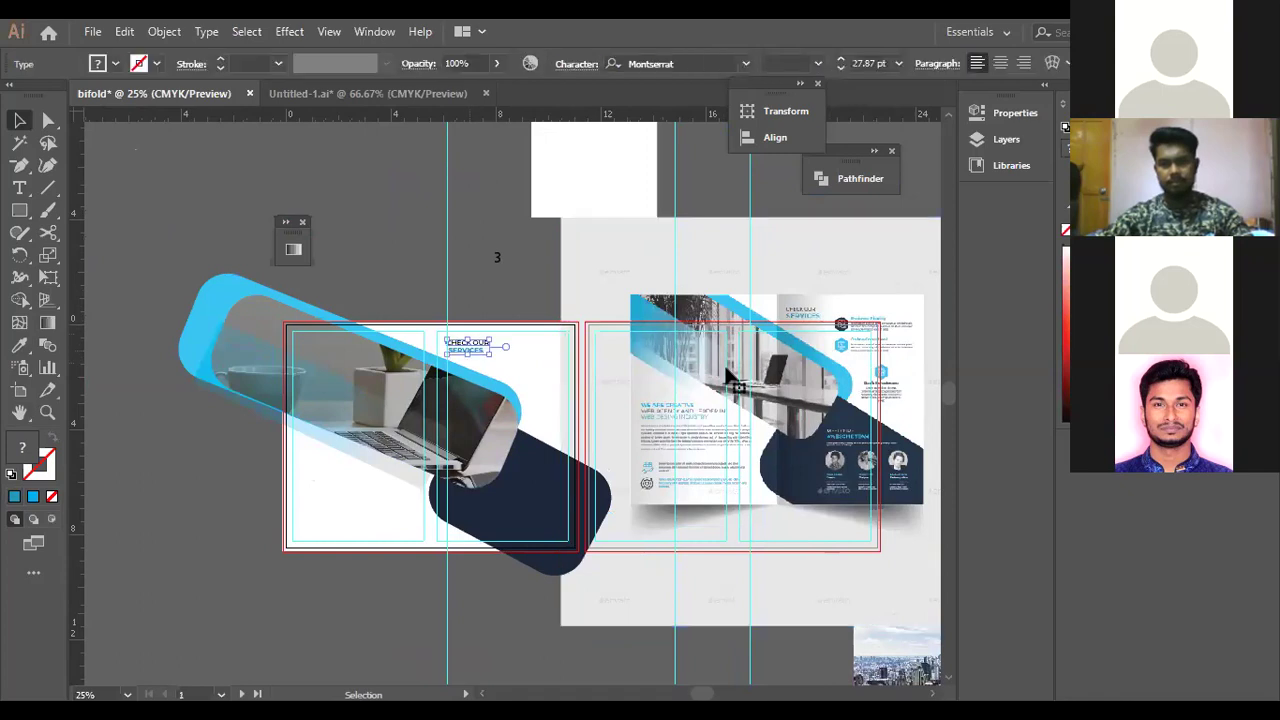
key("ctrl+plus")
key("ctrl+plus")
key("ctrl+plus")
key("ctrl+plus")
key("ctrl+plus")
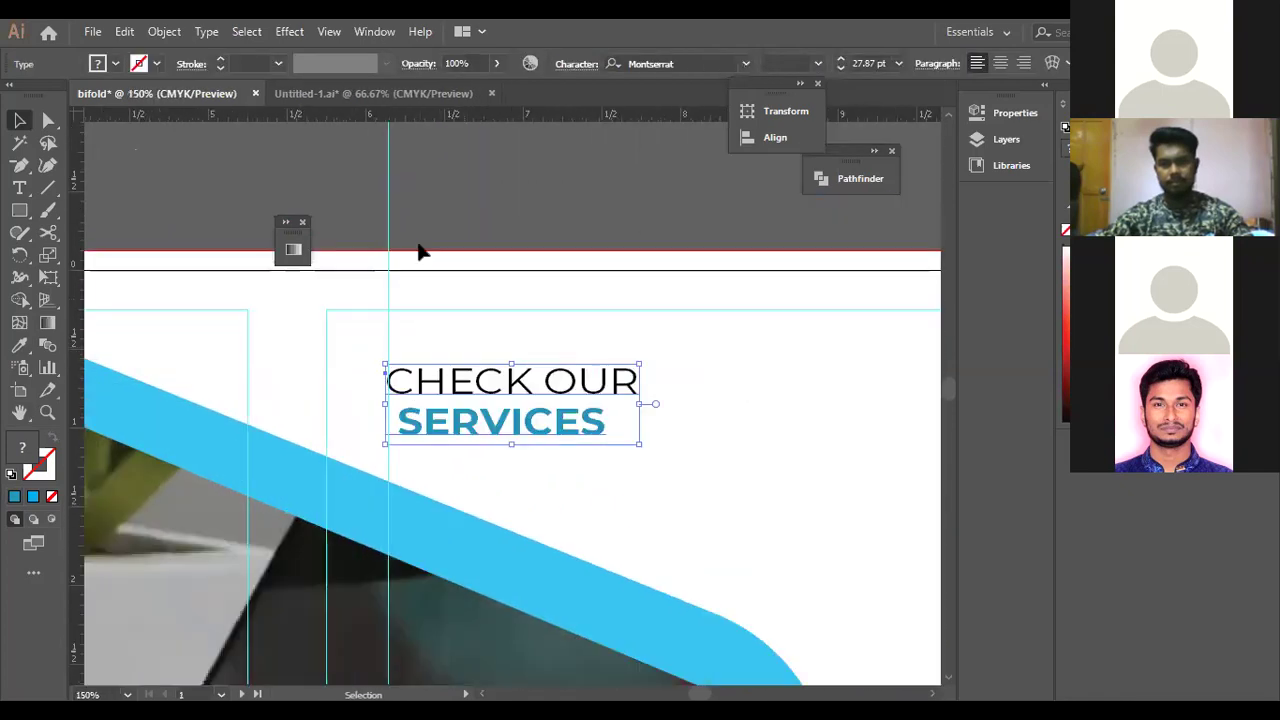
double_click(413, 424)
key("BackSpace")
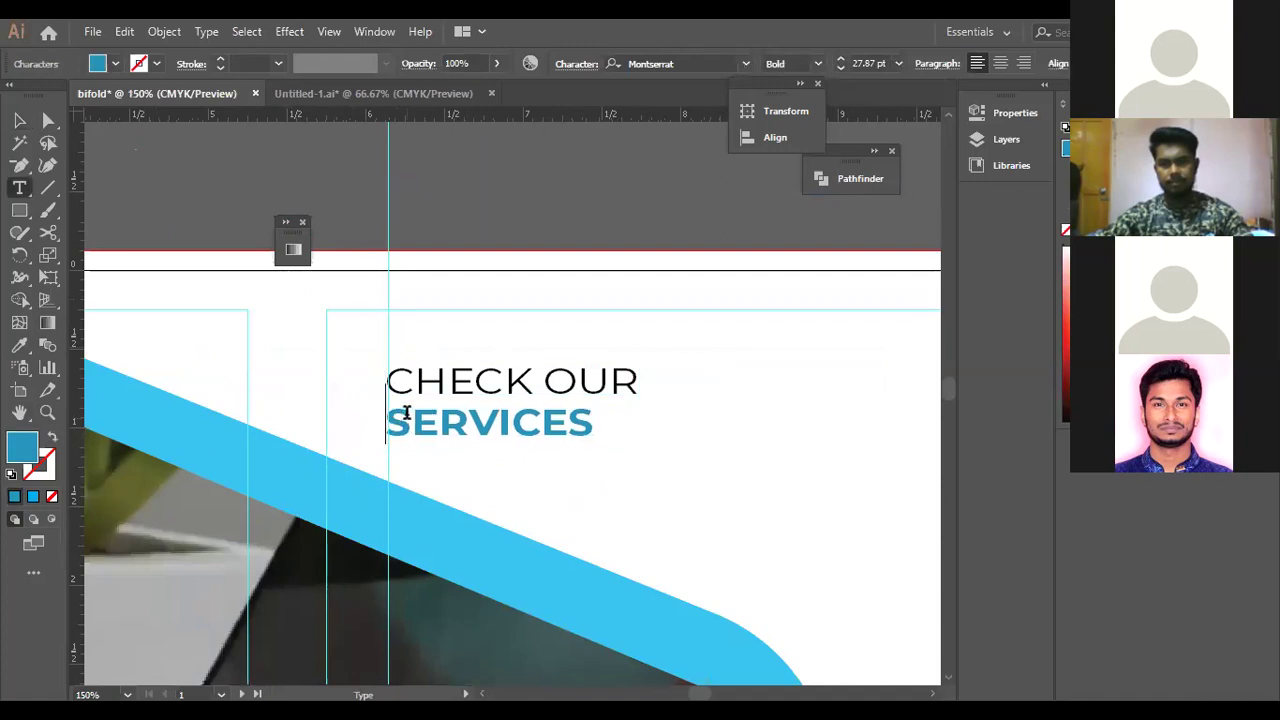
Finish editing the CHECK OUR SERVICES heading and shift the mockup image left, closer to the inside pages.
left_click(19, 120)
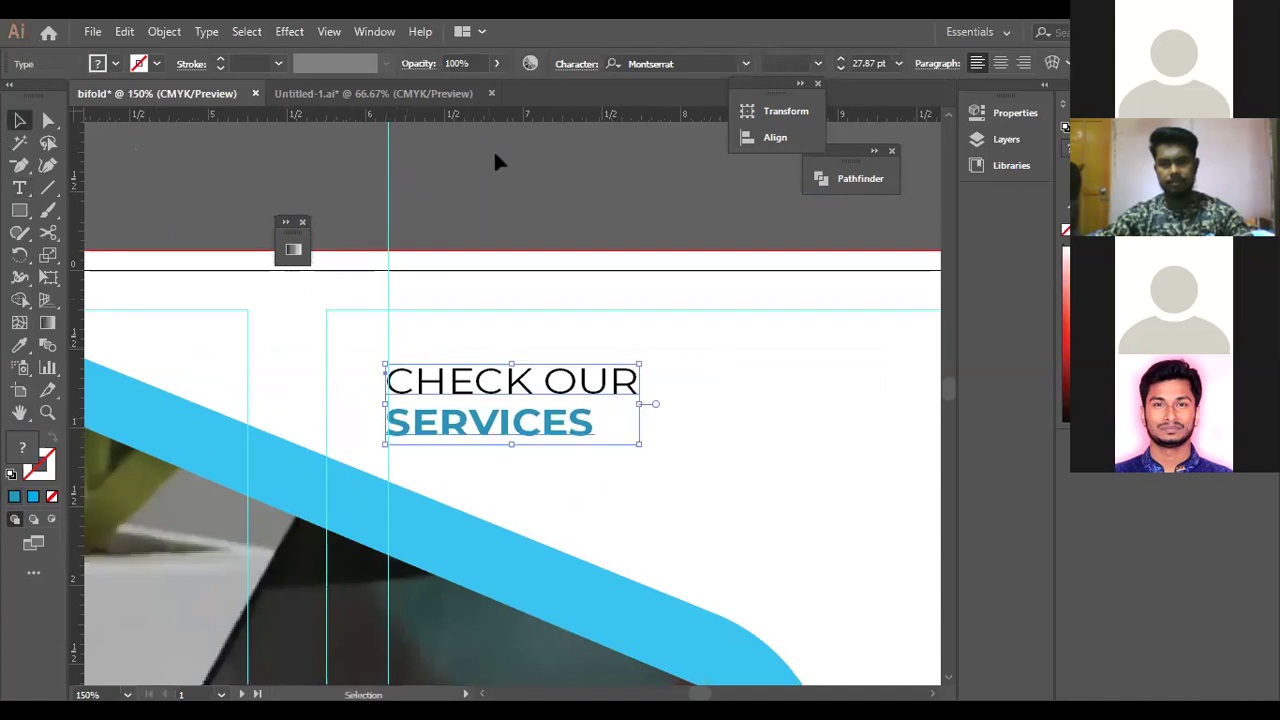
scroll(497, 180, "down", 2)
key("ctrl+minus")
key("ctrl+minus")
key("ctrl+minus")
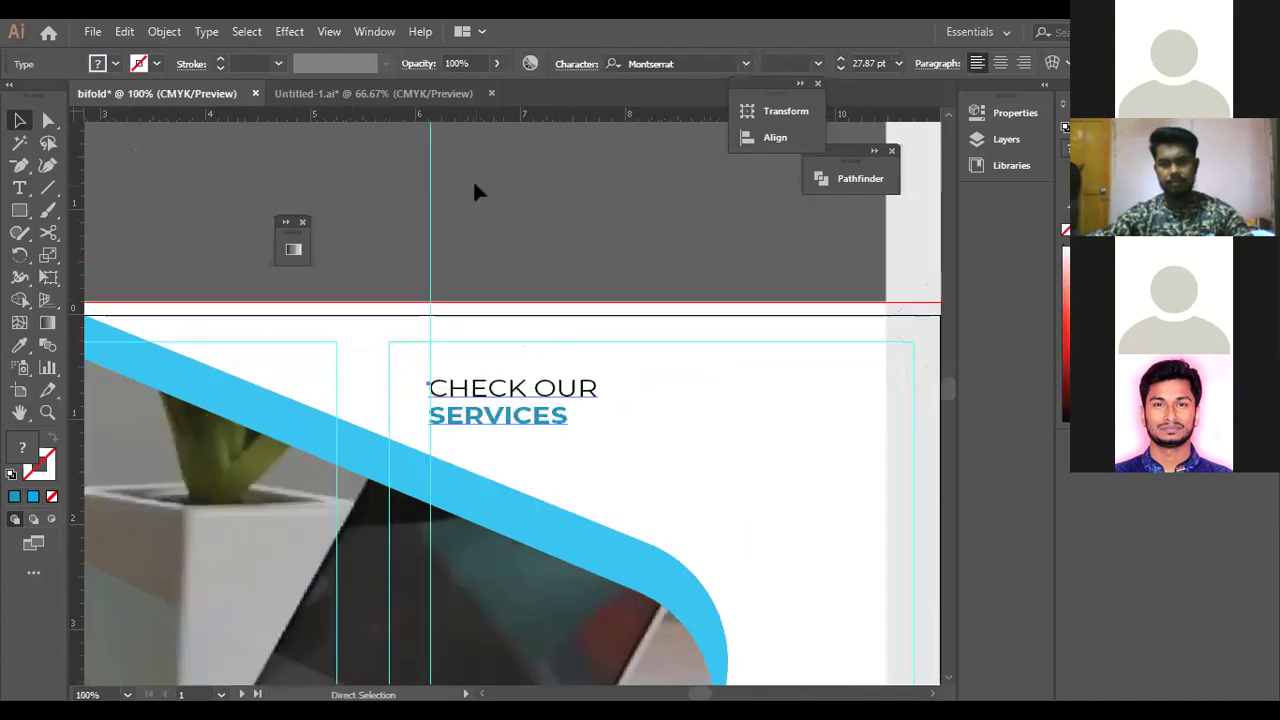
scroll(510, 170, "down", 5)
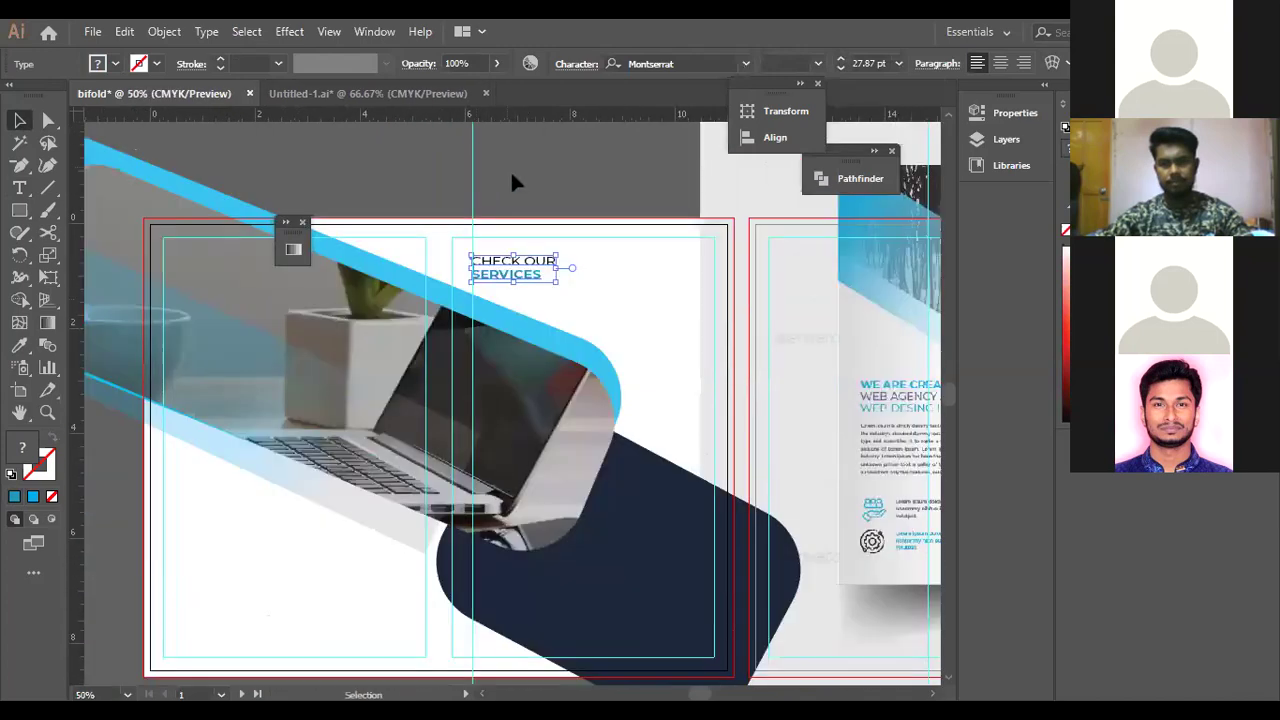
left_click(113, 456)
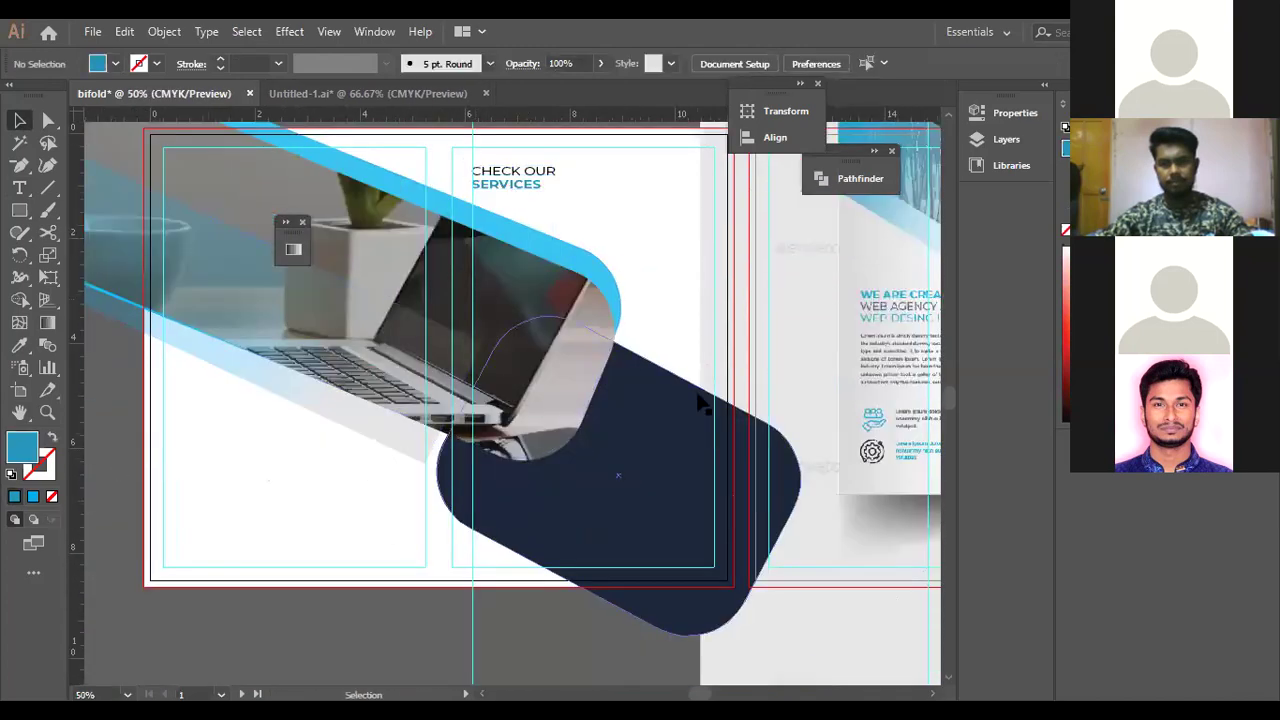
scroll(850, 370, "up", 2)
left_click_drag(922, 346, 761, 338)
left_click_drag(842, 324, 793, 430)
left_click_drag(866, 392, 687, 376)
left_click_drag(766, 376, 873, 333)
left_click_drag(780, 346, 868, 313)
left_click_drag(378, 428, 204, 415)
key("ctrl+[")
key("ctrl+z")
key("ctrl+z")
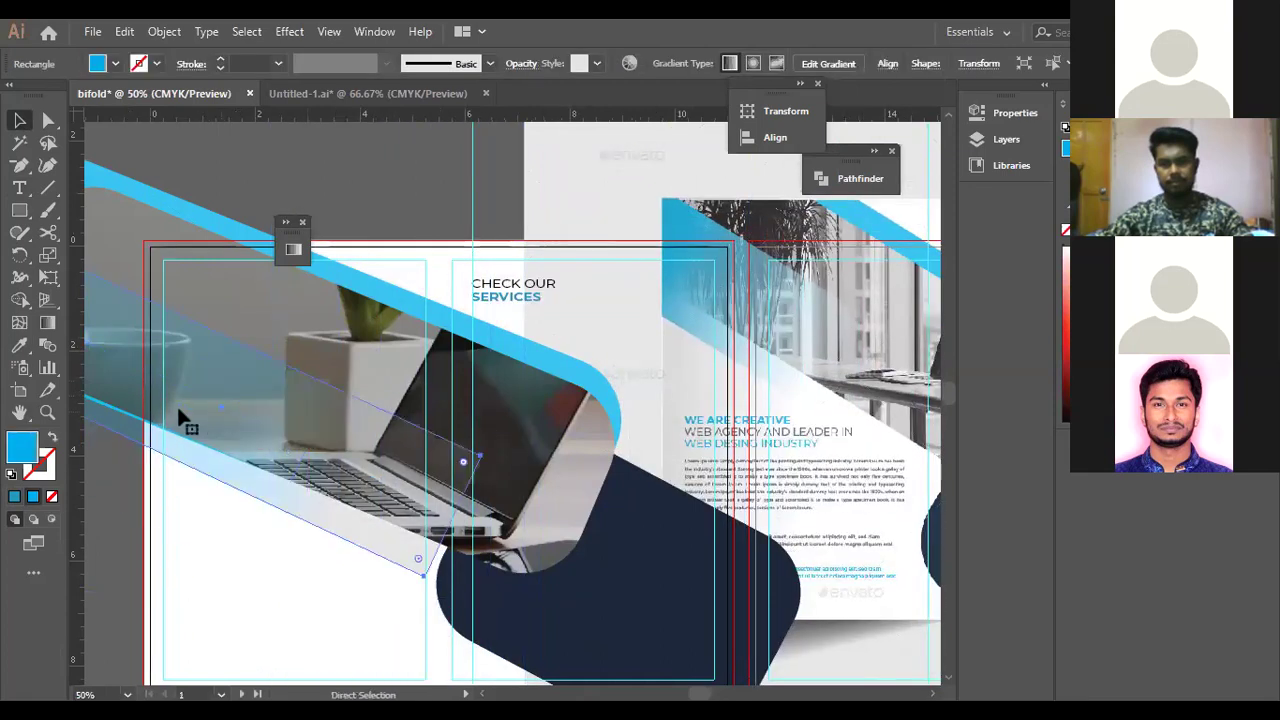
Move the mockup image up and to the right so it sits beside the inside page's services area.
left_click(33, 410)
left_click_drag(584, 335, 280, 354)
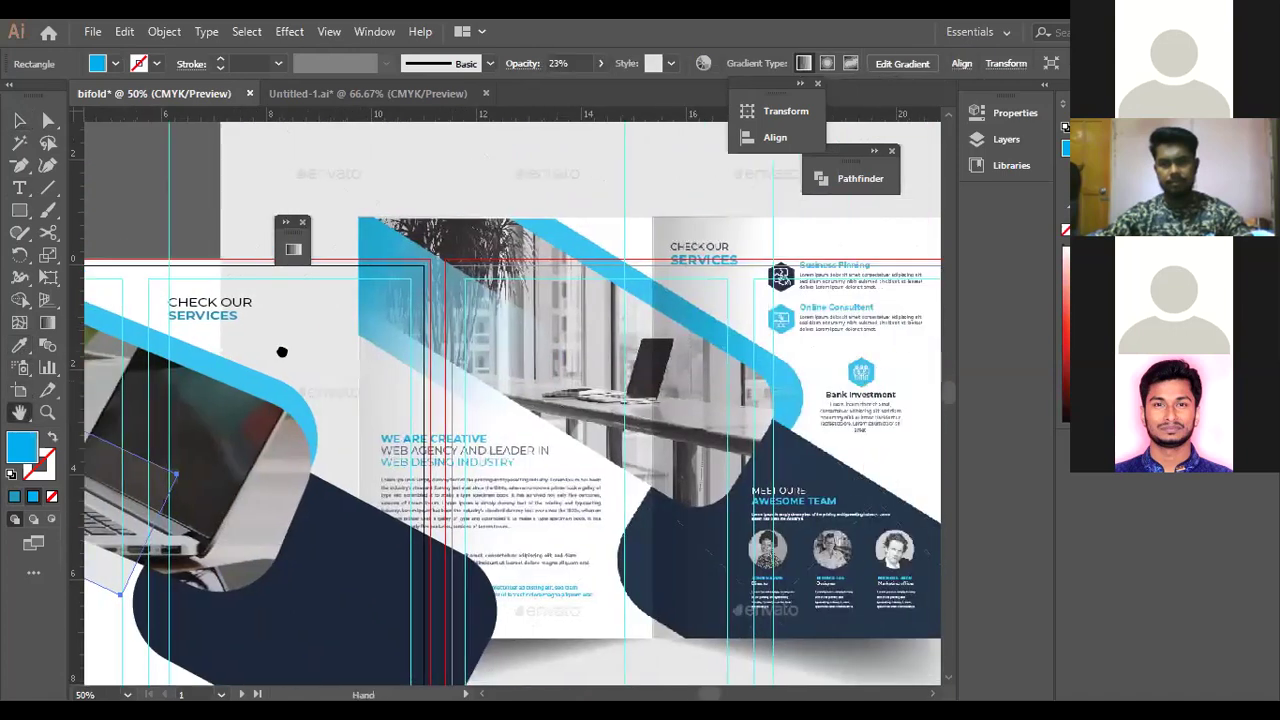
key("v")
left_click_drag(480, 262, 550, 189)
left_click_drag(617, 297, 657, 287)
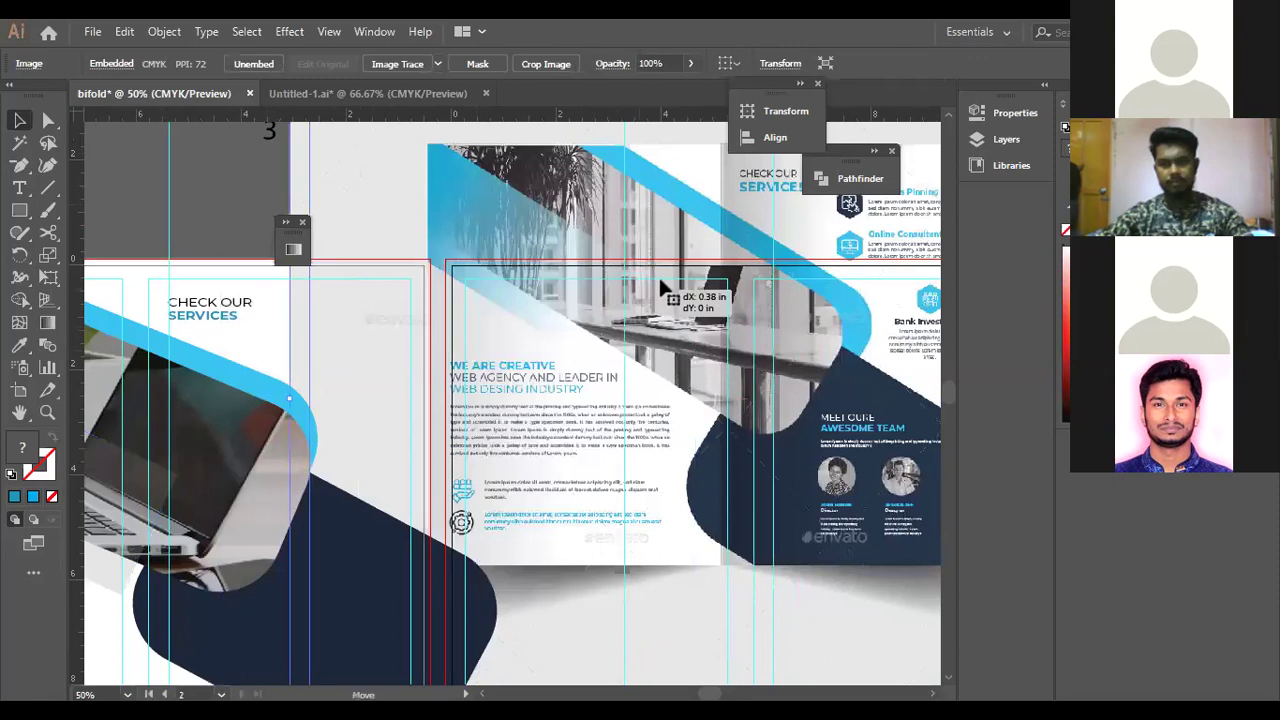
Draw a hexagon above the inside page, fill it with the diagonal band's light blue and turn it point-up.
left_click(19, 211)
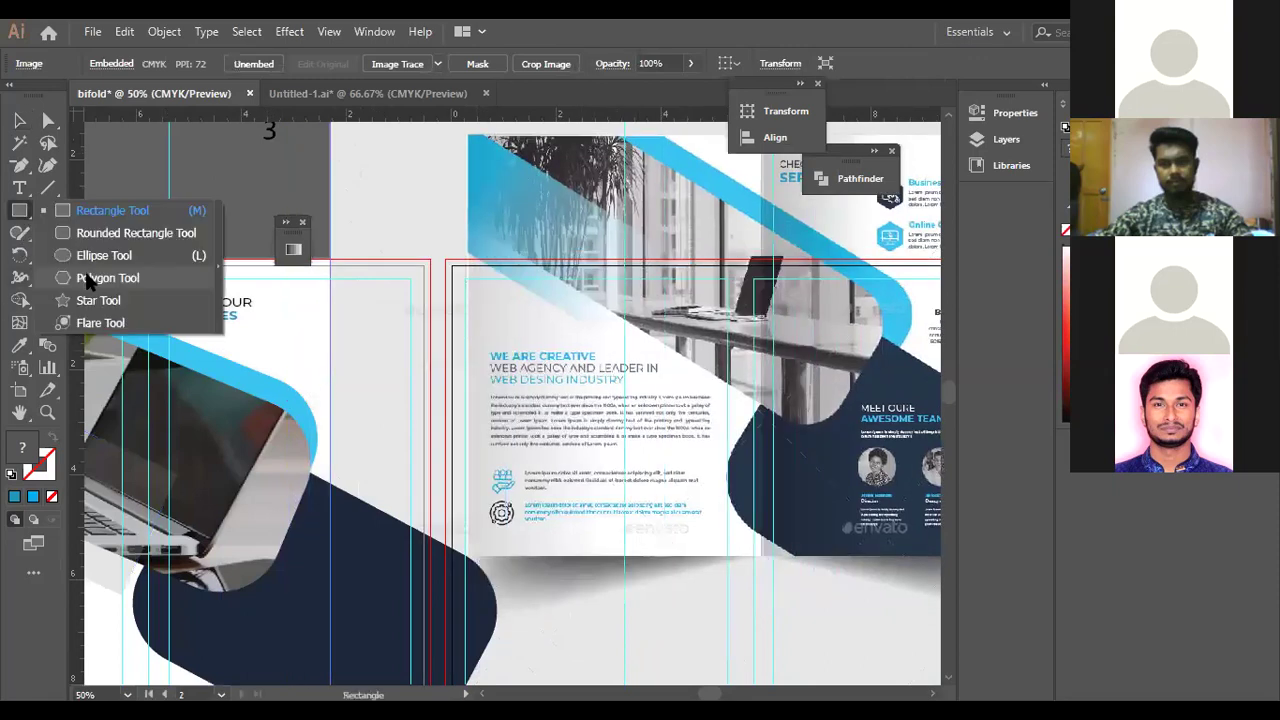
left_click(95, 278)
left_click_drag(173, 175, 198, 198)
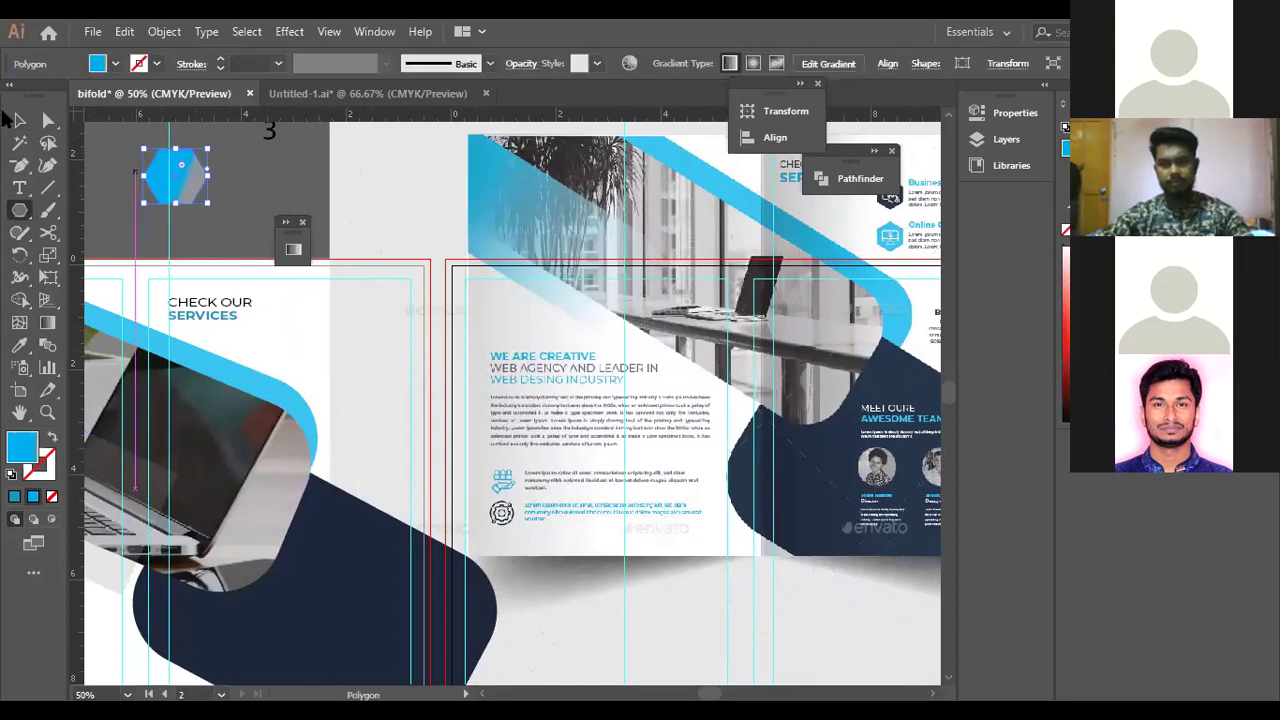
left_click(15, 497)
left_click(19, 120)
left_click(12, 348)
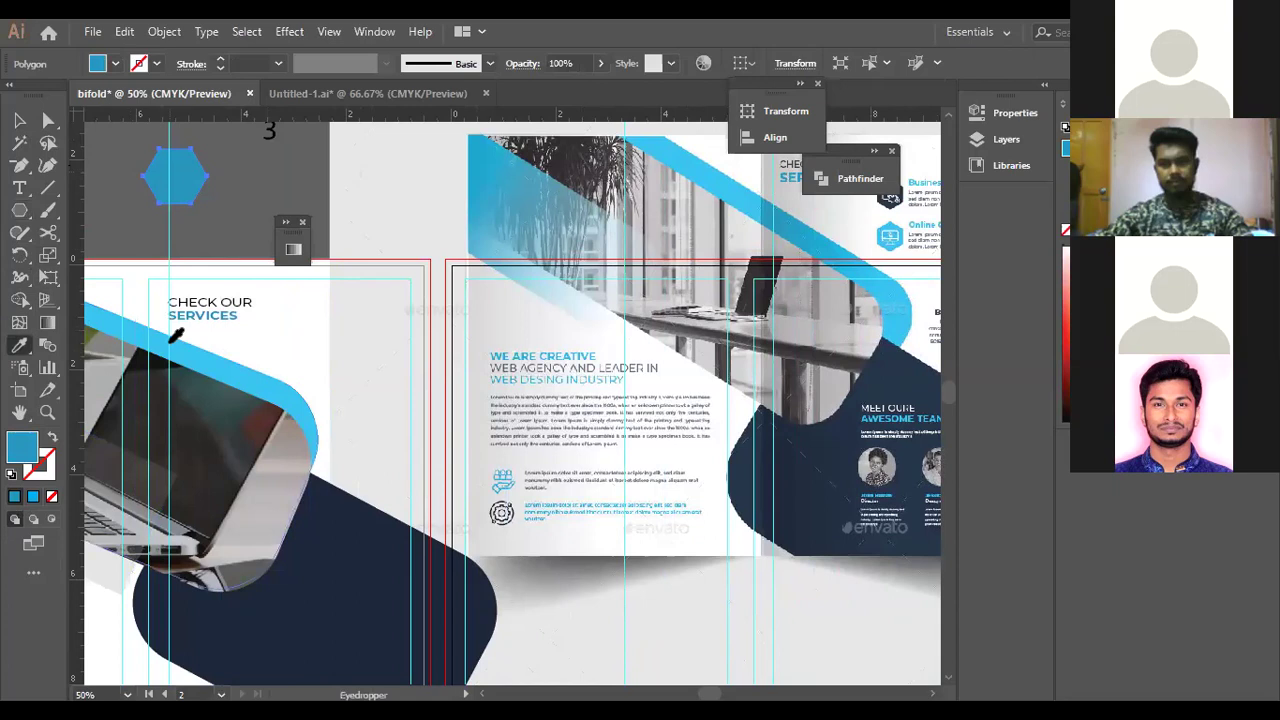
left_click(170, 340)
left_click(18, 122)
left_click_drag(227, 203, 137, 240)
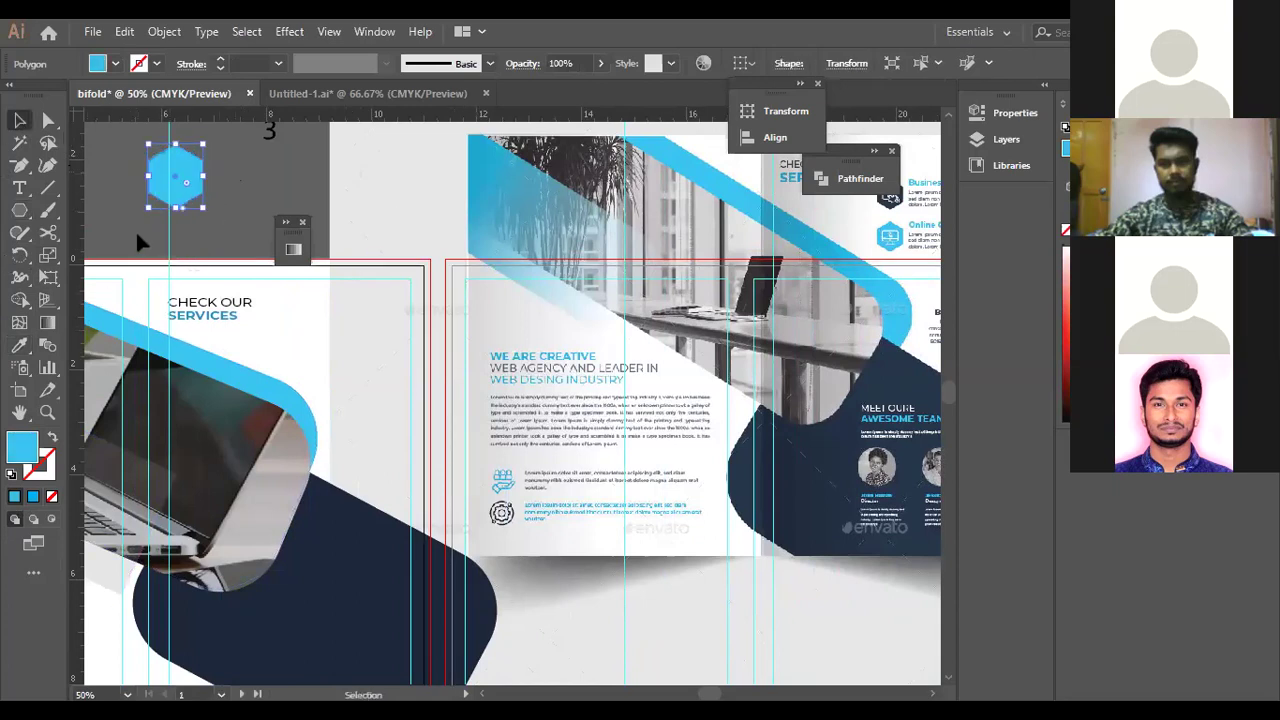
Shrink the hexagon and lay out three copies above the page, one of them directly below the first.
left_click_drag(203, 145, 295, 183)
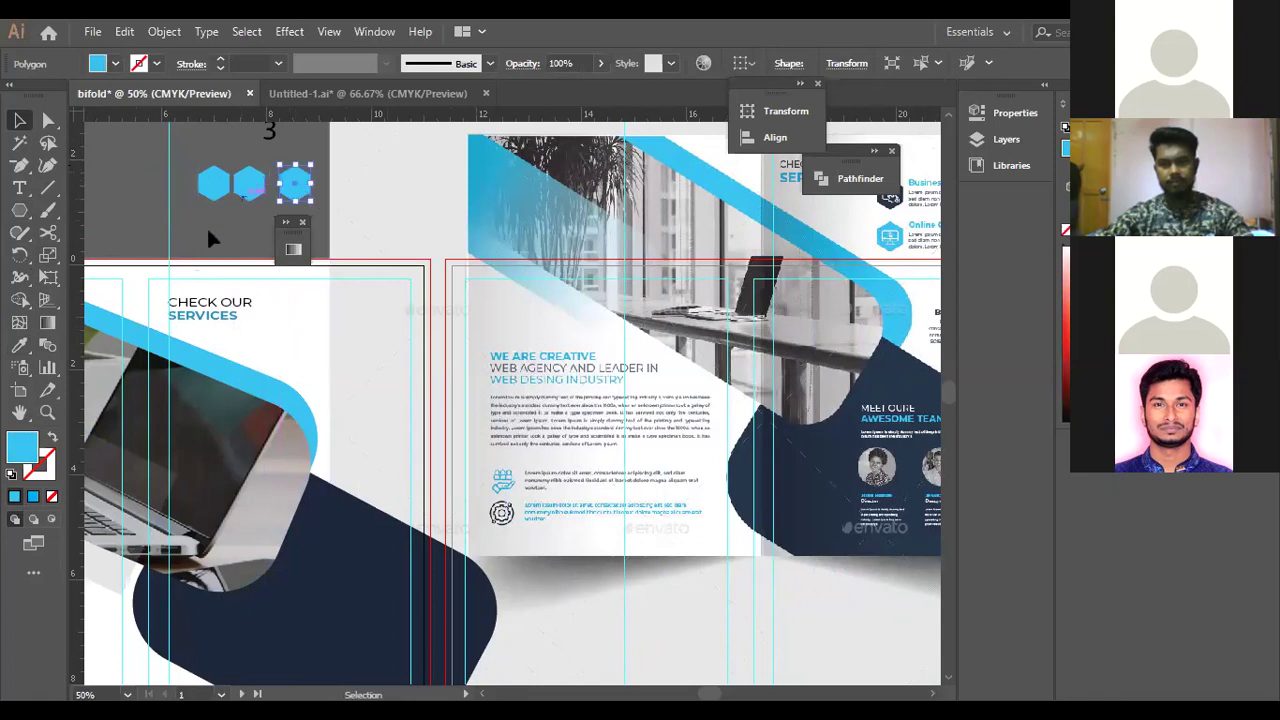
left_click_drag(248, 185, 213, 232)
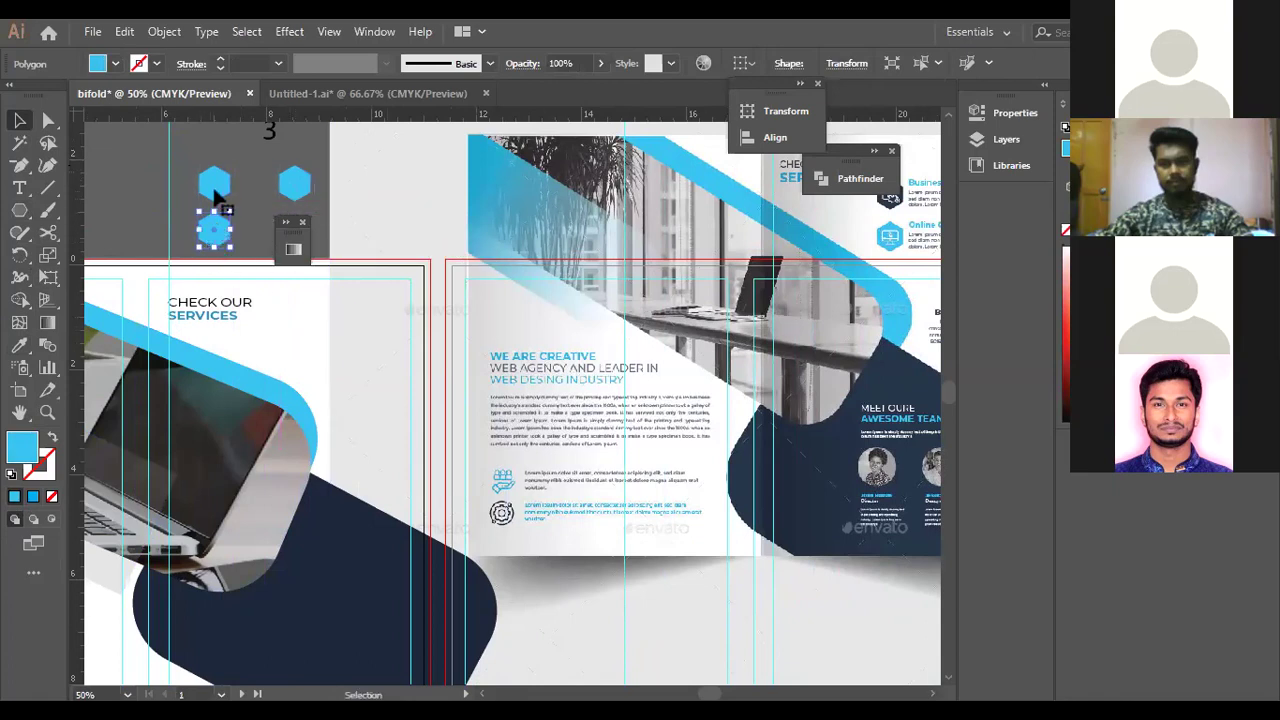
Recolour the upper stacked hexagon with the dark slate sampled from the mockup's Business Planning icon.
left_click(19, 344)
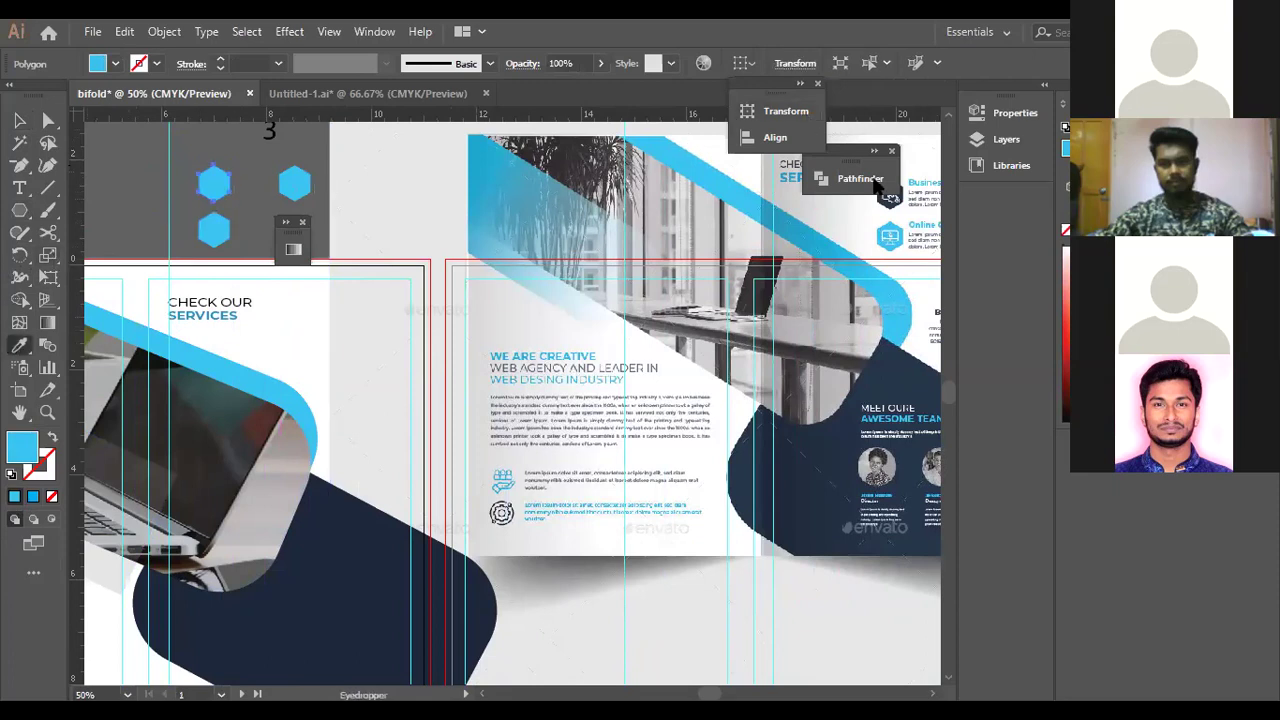
left_click(888, 196)
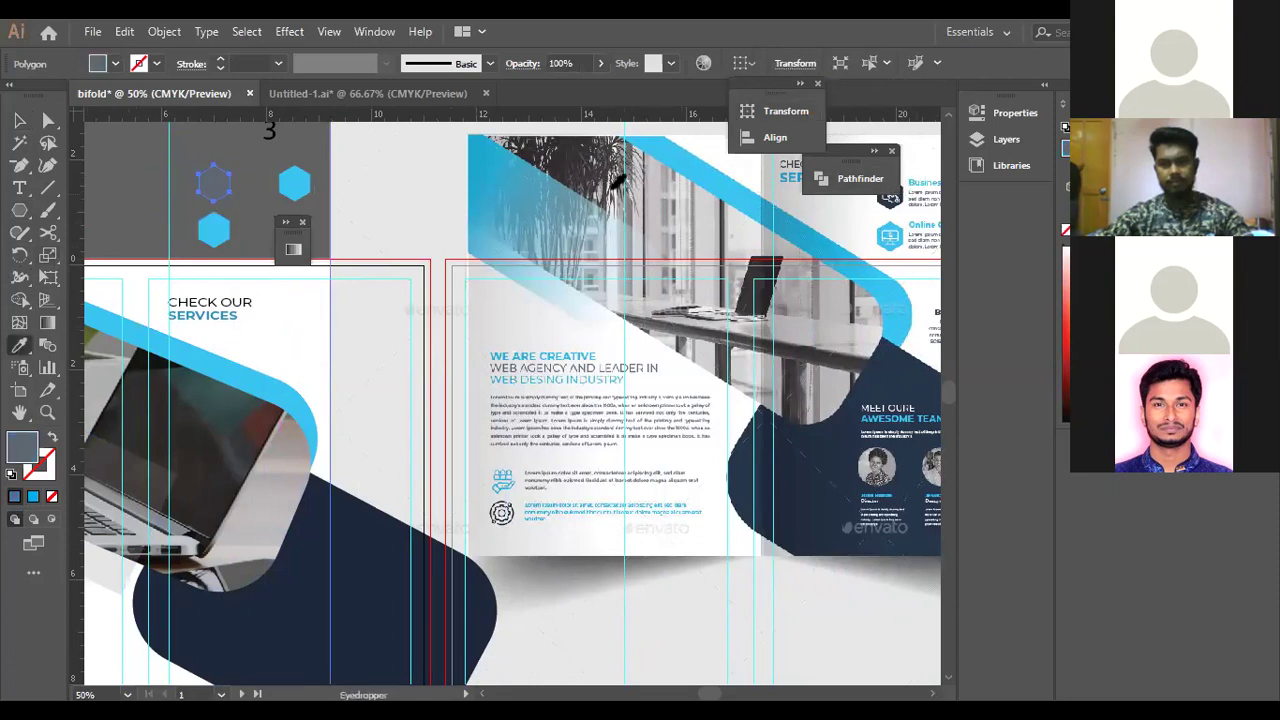
left_click(19, 120)
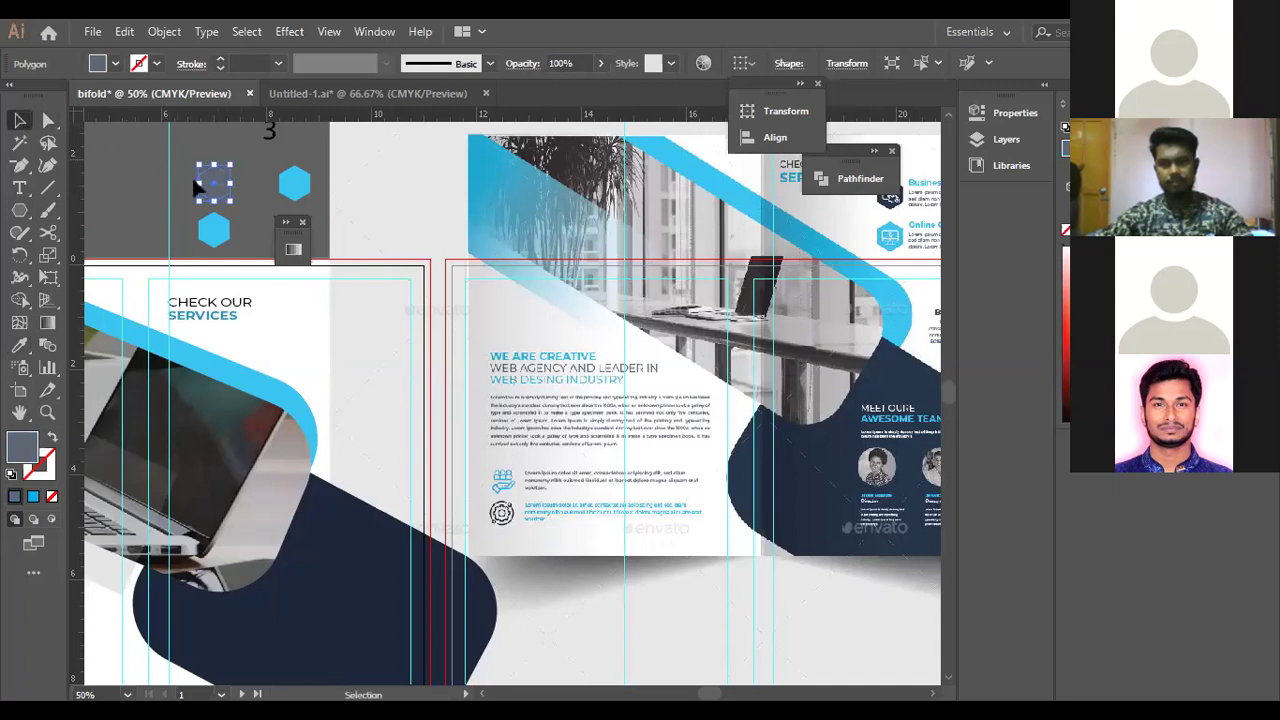
Open the alignment options for the two stacked hexagons and move the mockup image right, clear of the services page.
left_click_drag(194, 182, 242, 250)
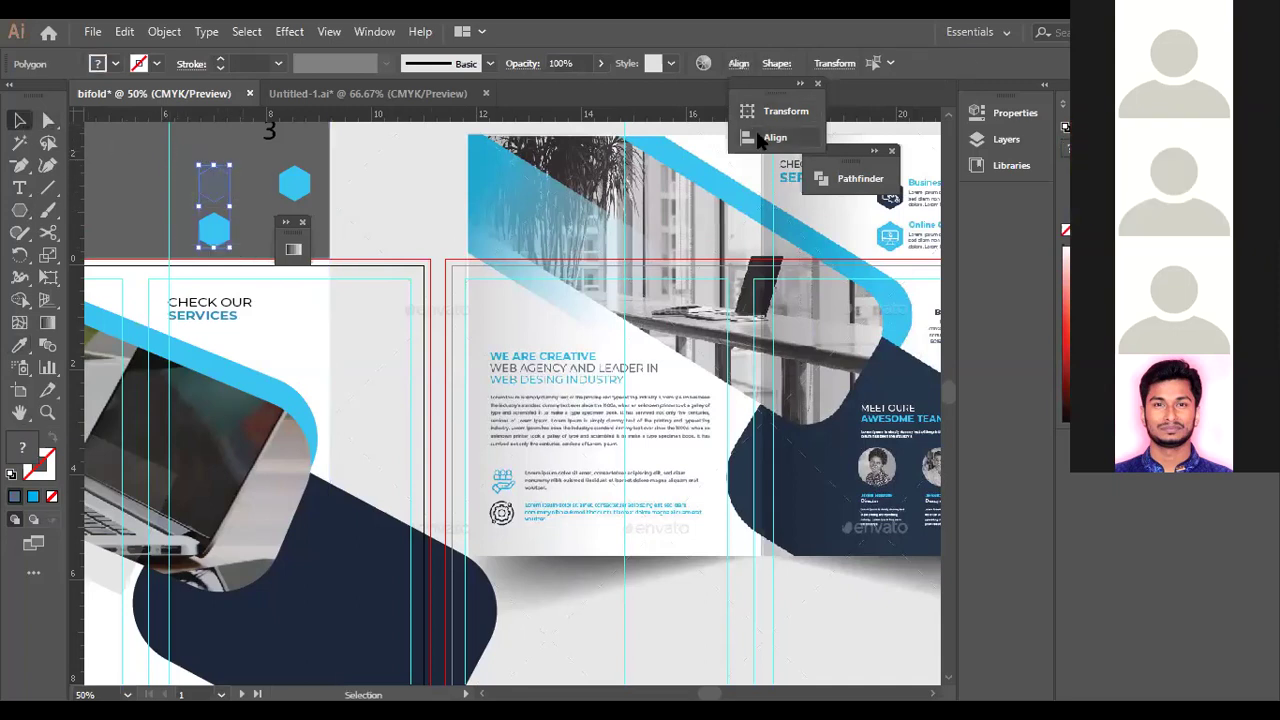
left_click(760, 138)
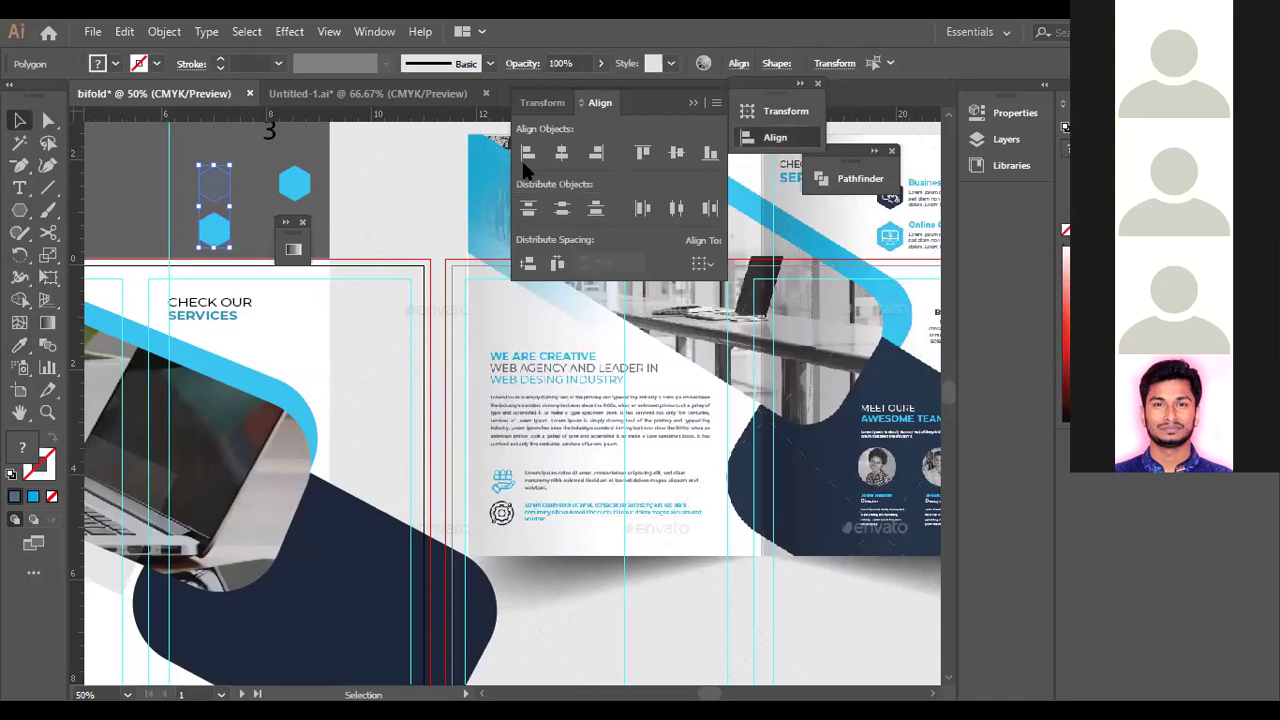
left_click_drag(407, 286, 549, 305)
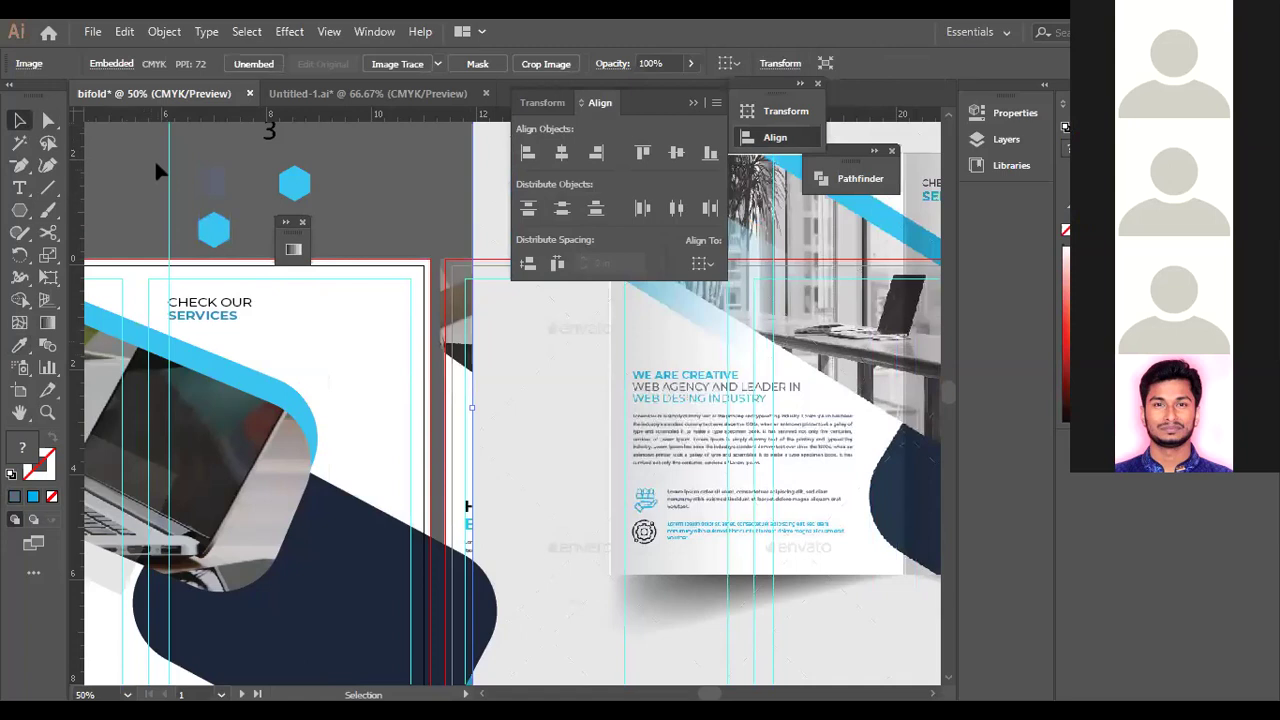
Shrink the slate and blue hexagons together and place them on the inside page, right of the CHECK OUR SERVICES heading.
left_click(231, 235)
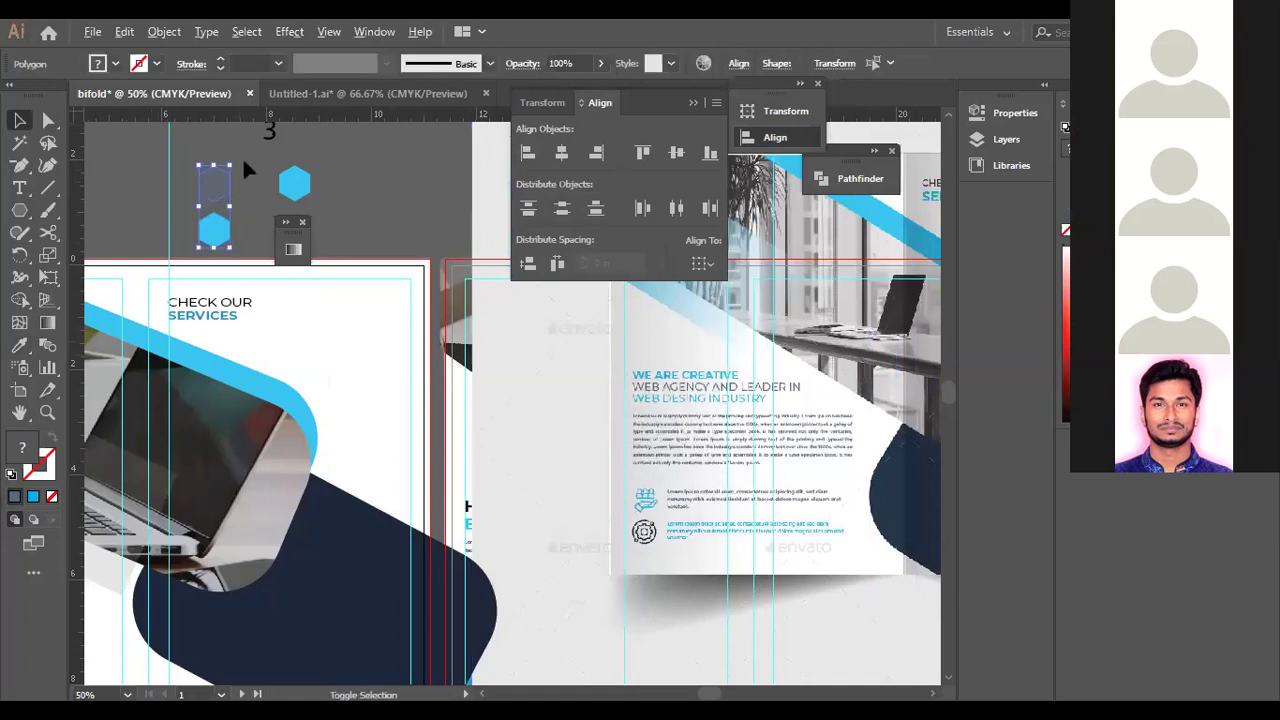
left_click_drag(233, 161, 228, 177)
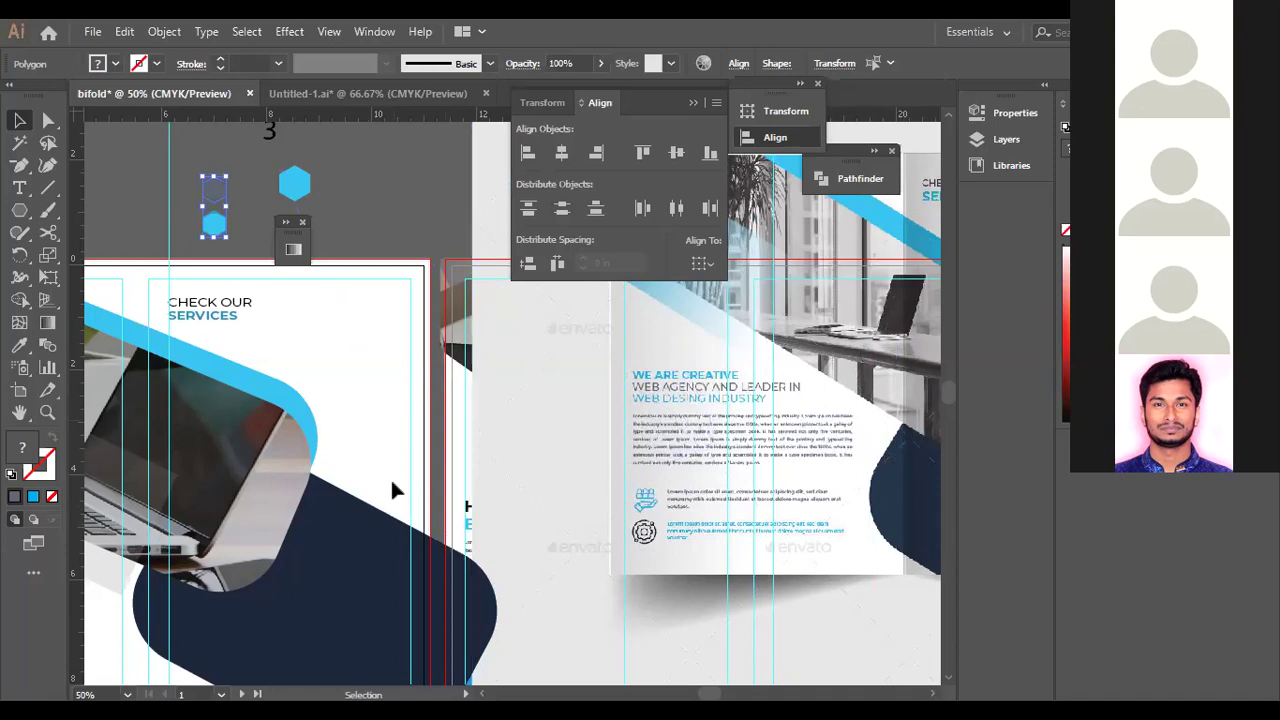
left_click(399, 201)
left_click_drag(238, 232, 335, 377)
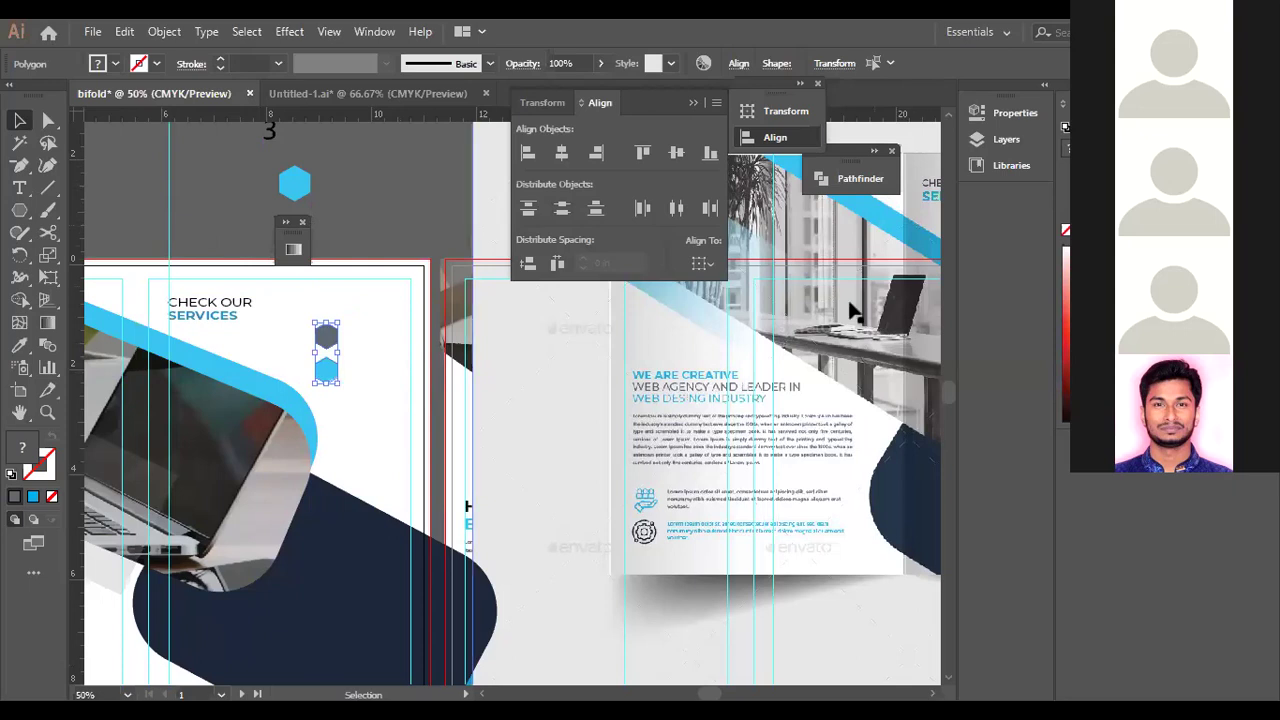
Slide the mockup image over the page for comparison and back clear of it, and close the floating gradient palette.
left_click_drag(660, 358, 597, 359)
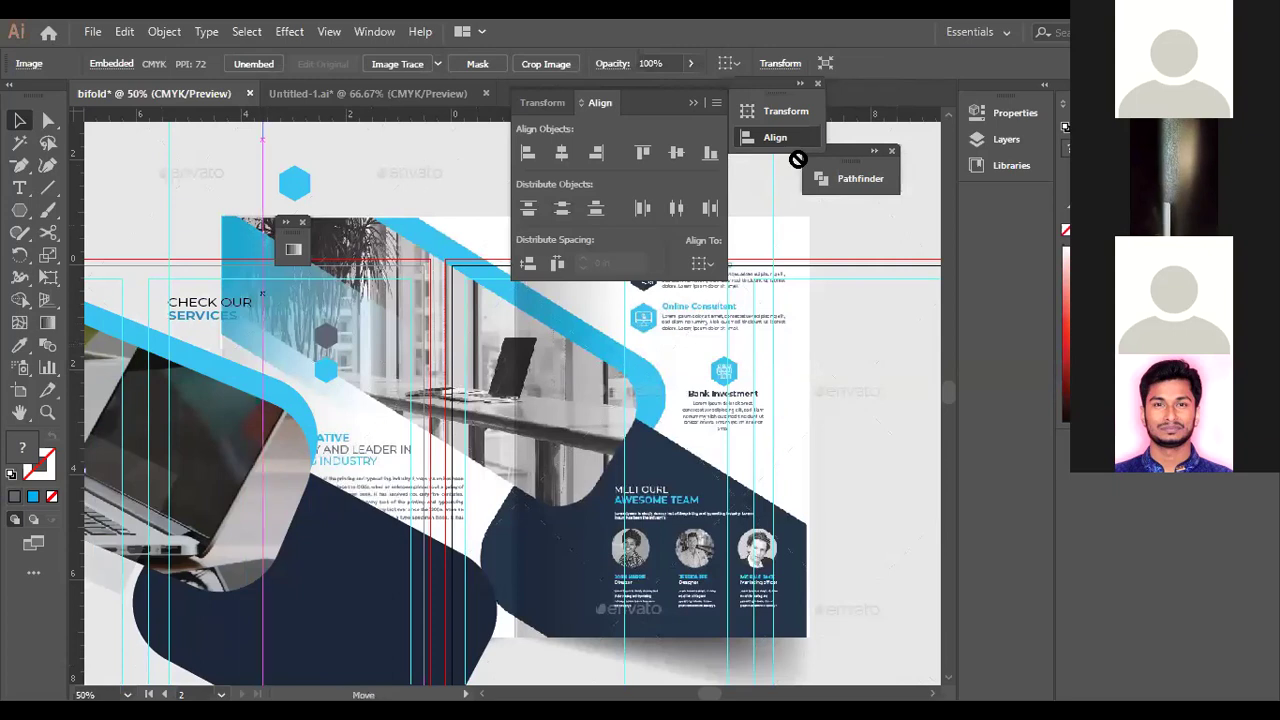
left_click_drag(537, 294, 677, 349)
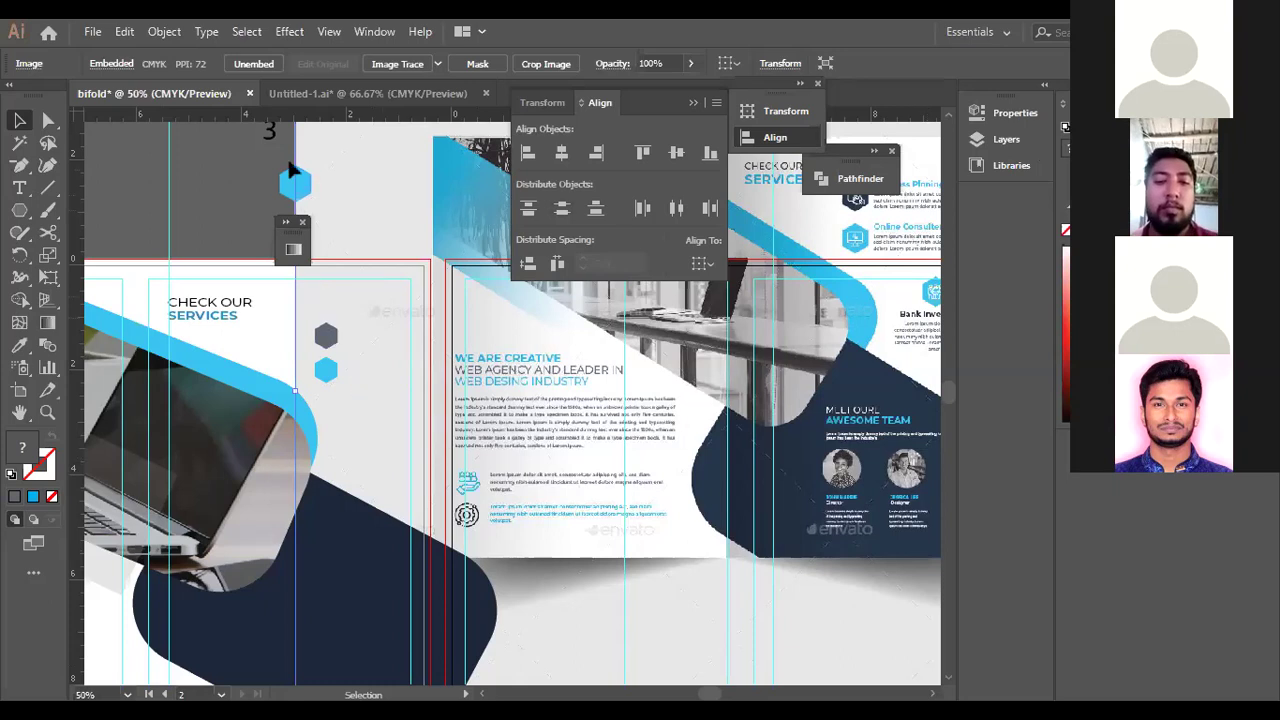
scroll(337, 217, "up", 3)
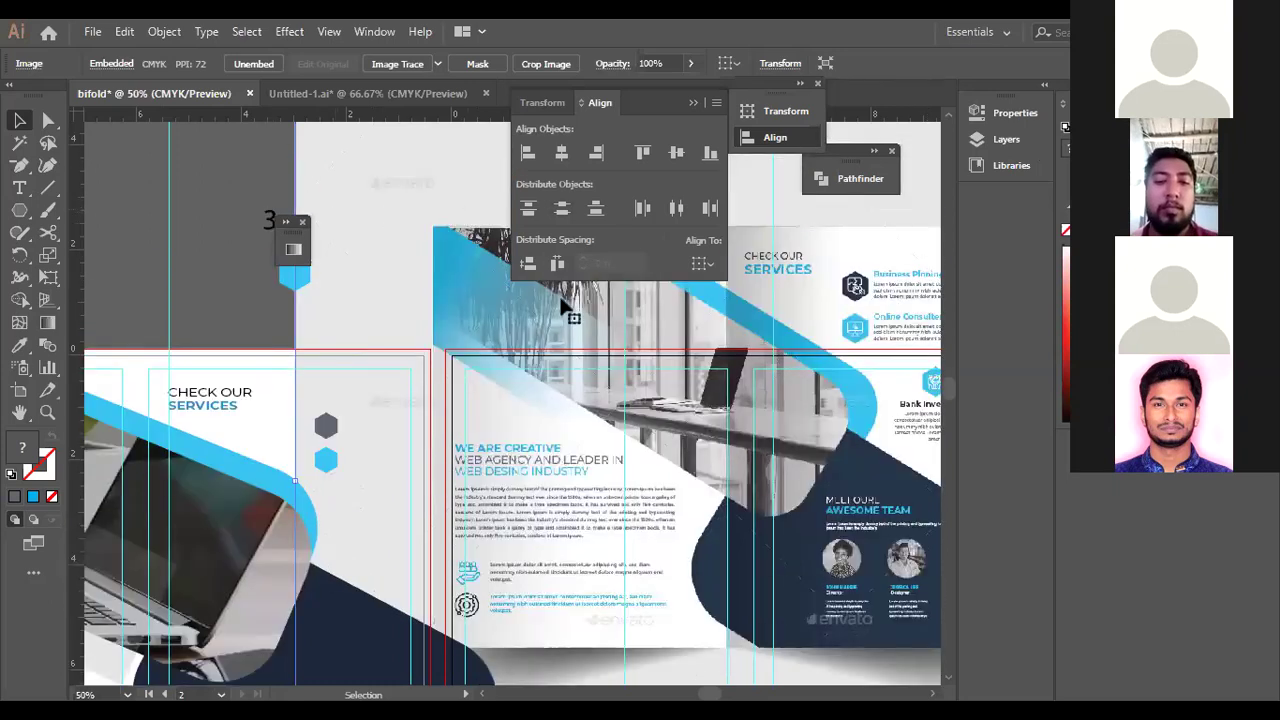
left_click_drag(606, 366, 762, 379)
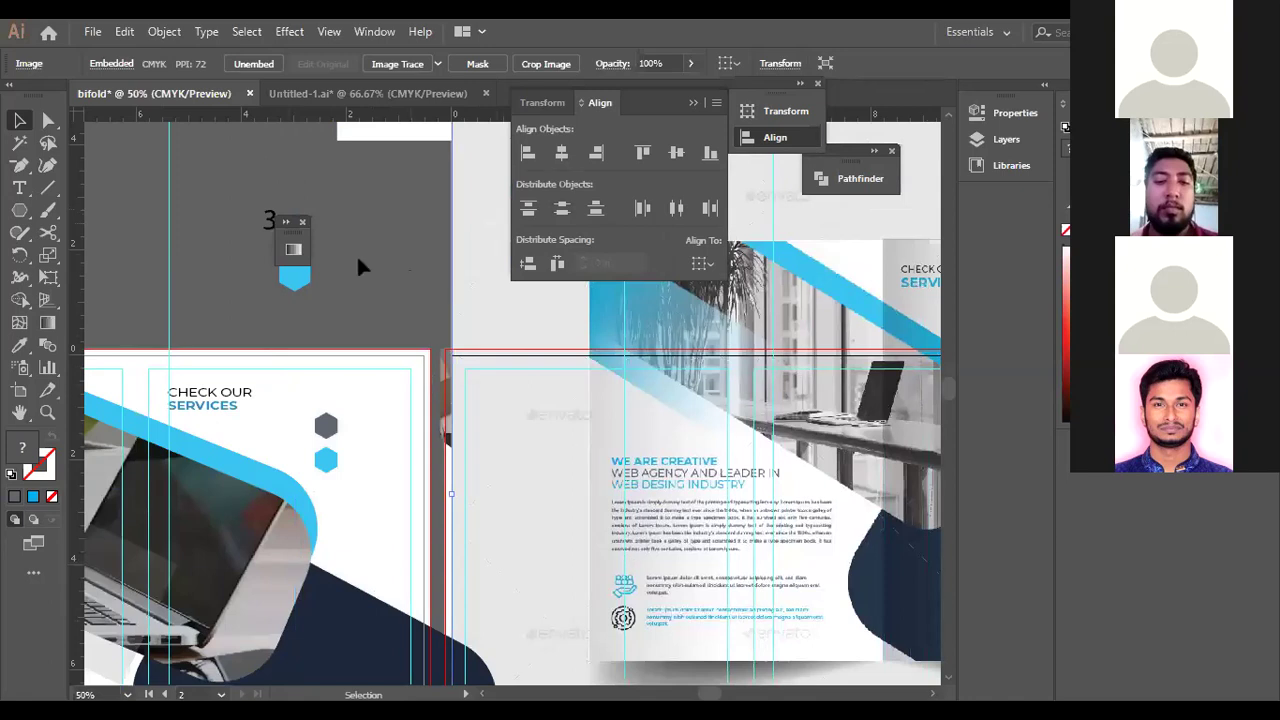
left_click(301, 222)
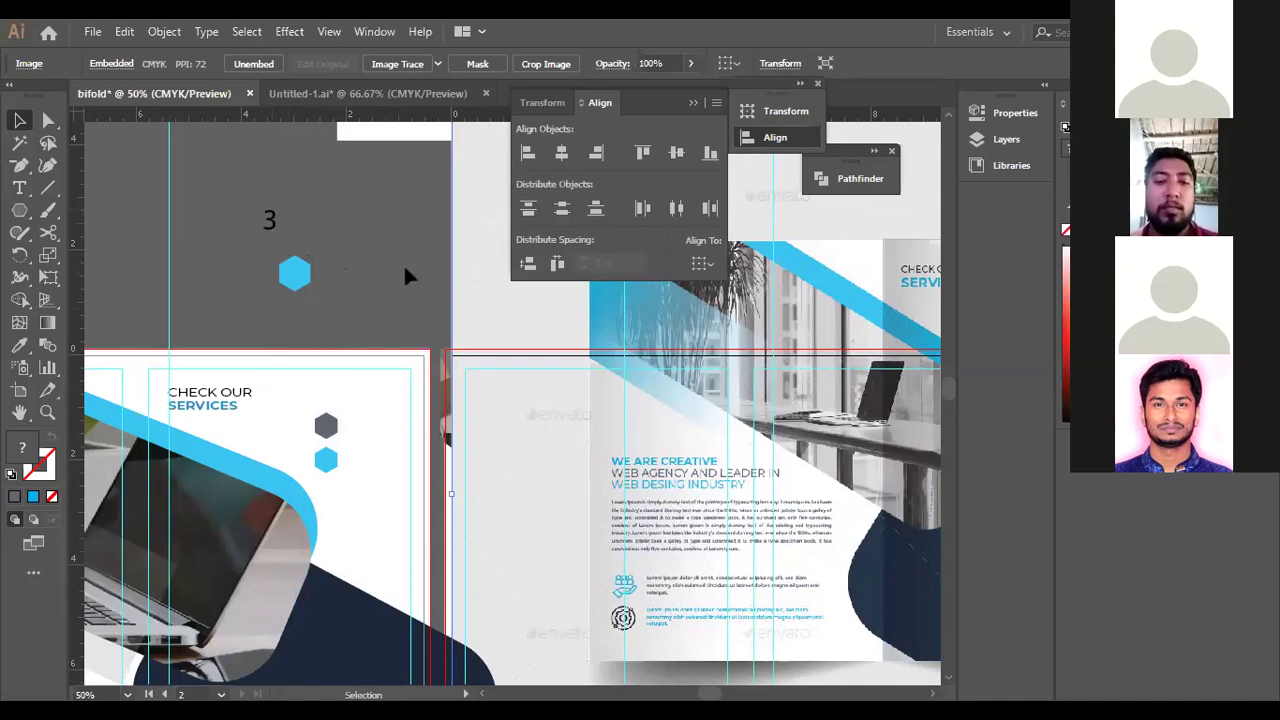
Select the laptop photo, diagonal bands and navy shape and move them left together to X 3.3151 in, Y 3.7696 in.
scroll(406, 277, "down", 2)
scroll(406, 277, "down", 1)
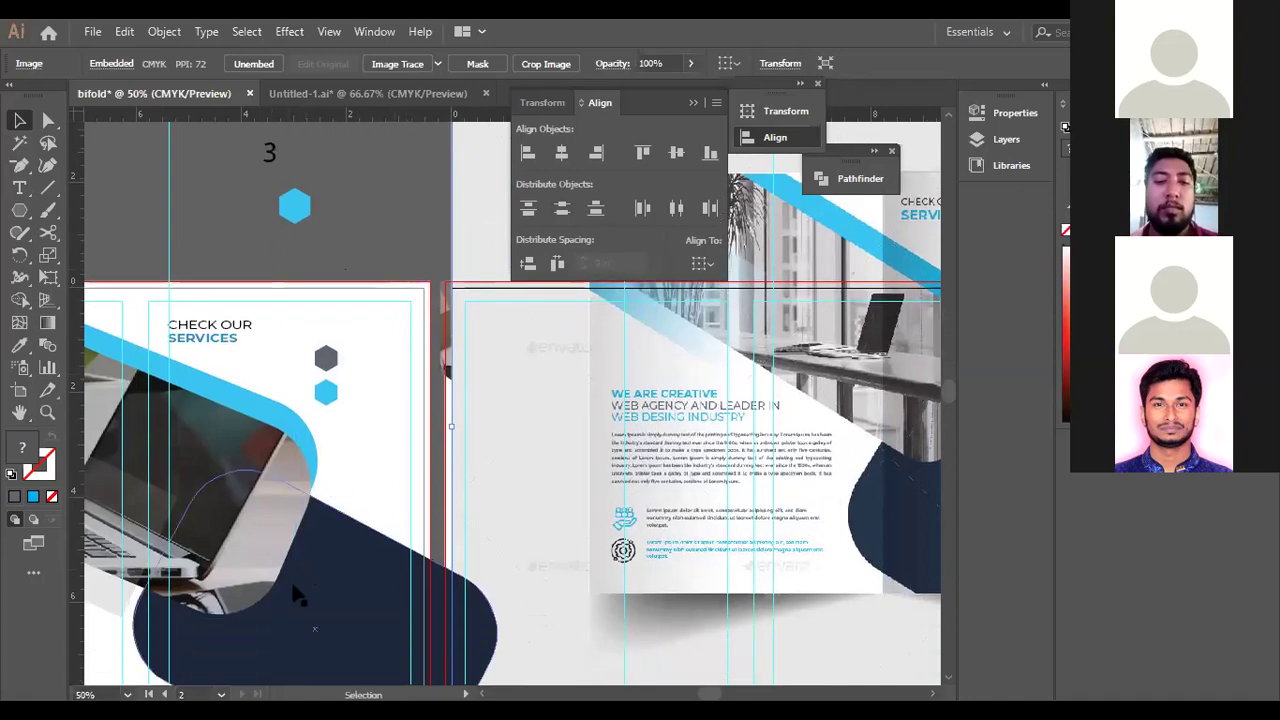
scroll(266, 580, "down", 4)
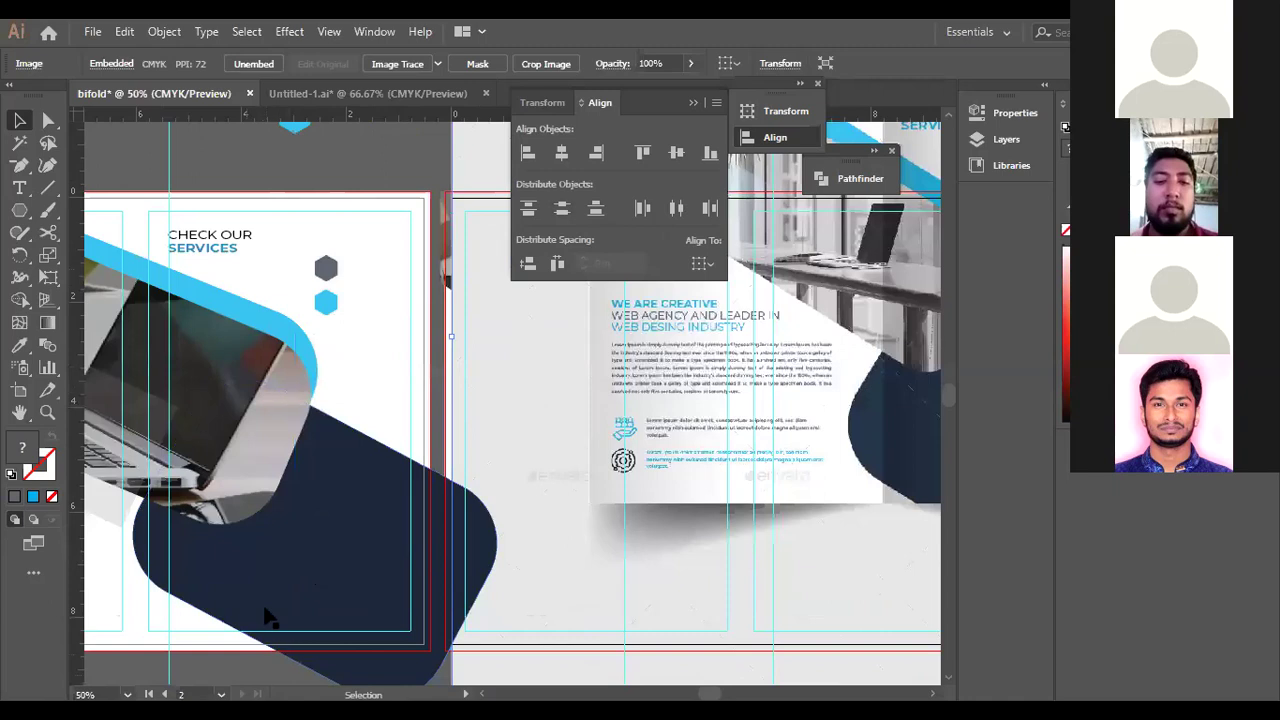
left_click_drag(157, 427, 158, 428)
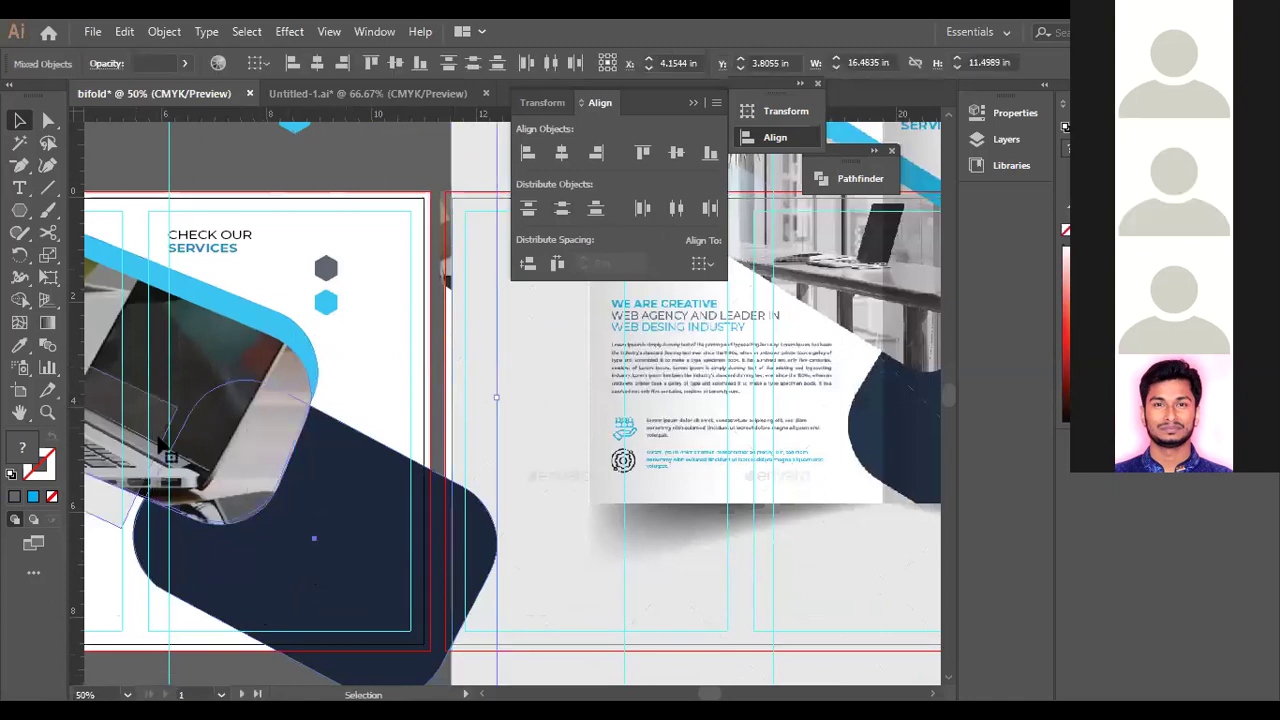
scroll(103, 523, "left", 7)
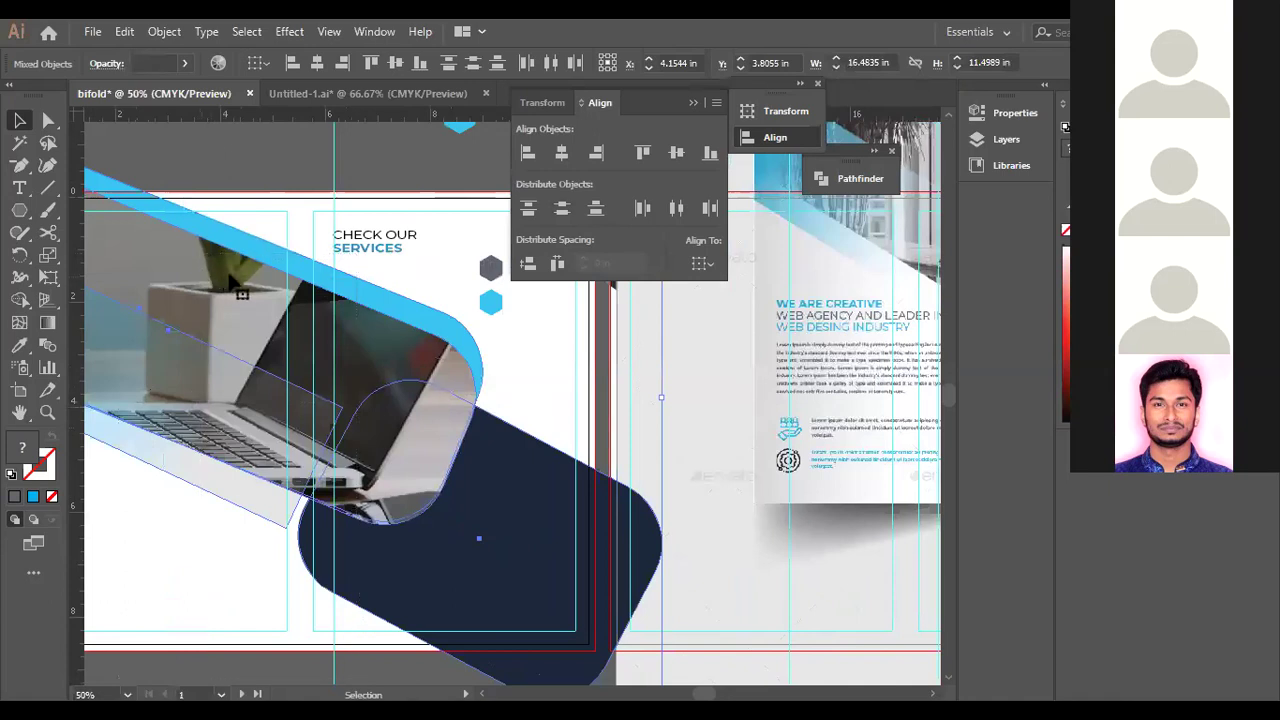
left_click_drag(348, 322, 312, 338)
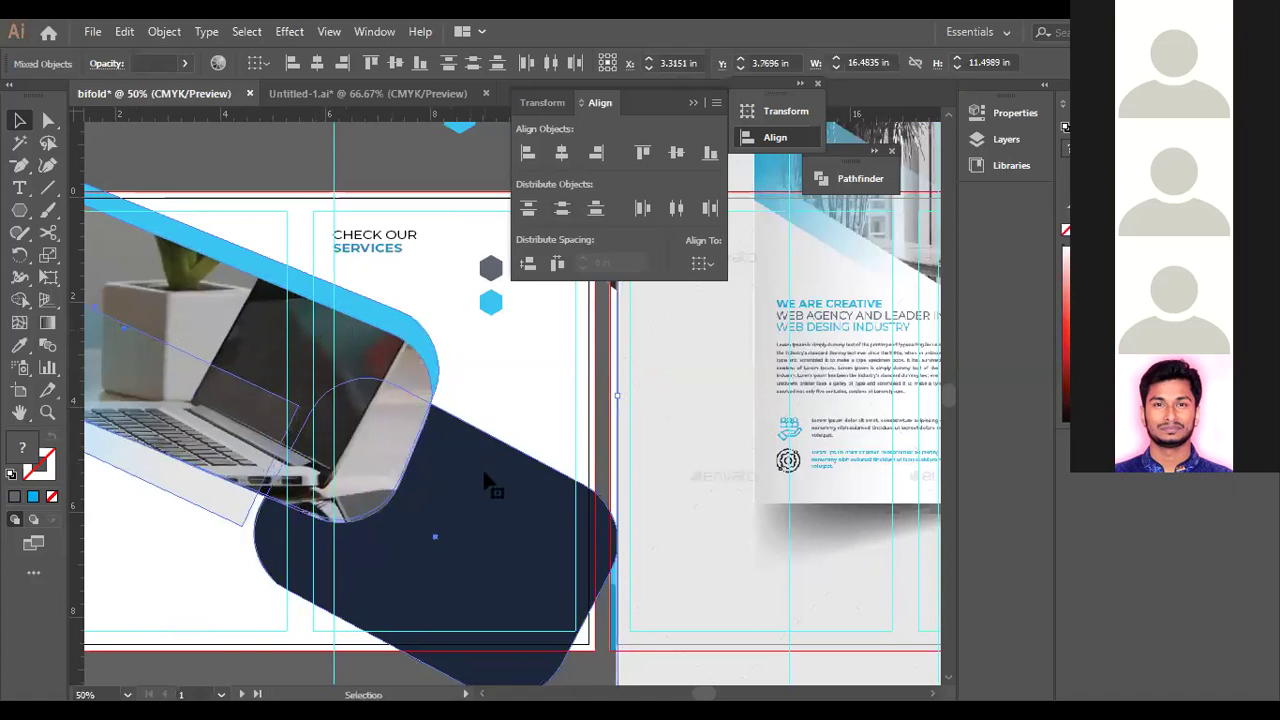
Stretch only the navy rounded shape outward at its lower-right edge so it extends past the page's bleed.
key("ctrl+shift+a")
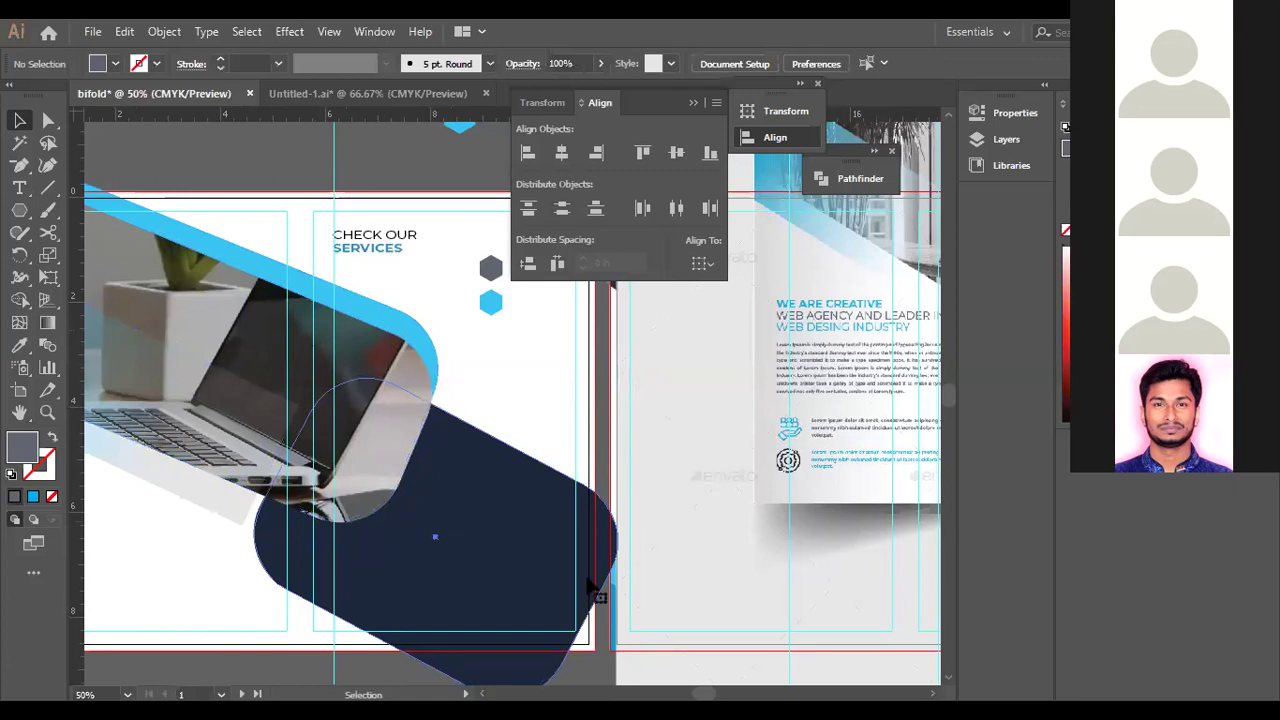
left_click(590, 588)
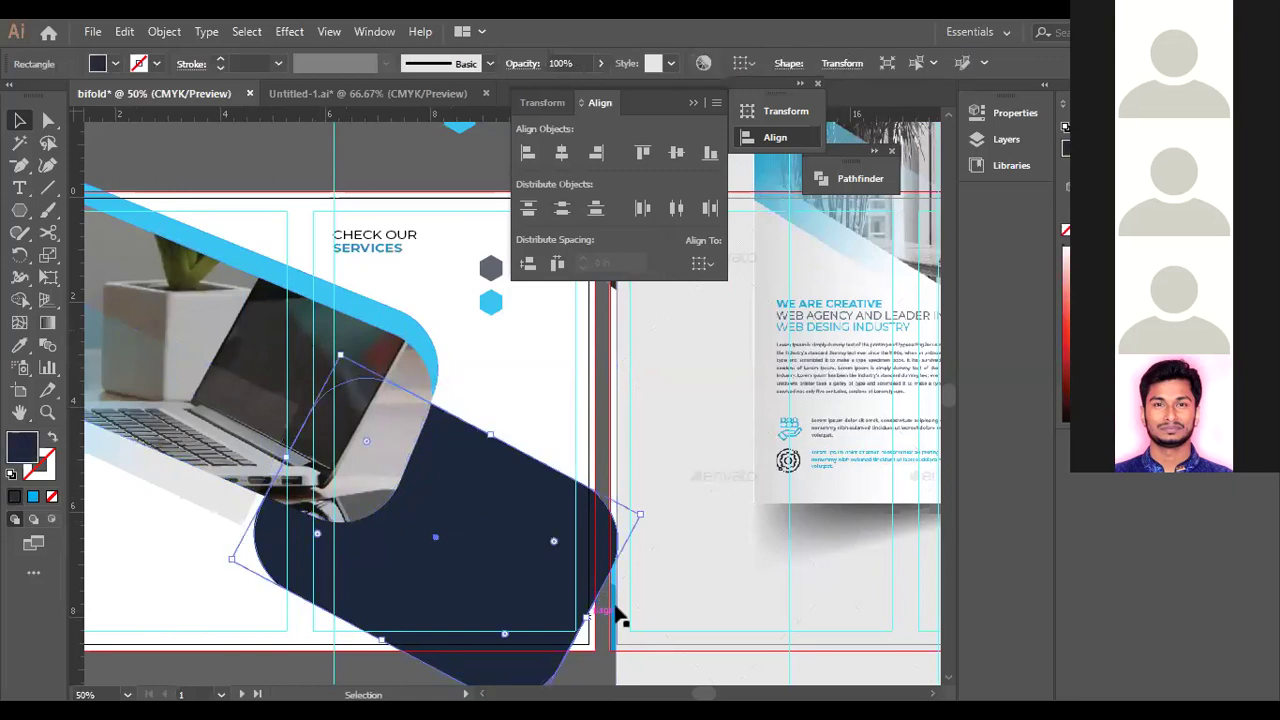
left_click_drag(617, 612, 660, 635)
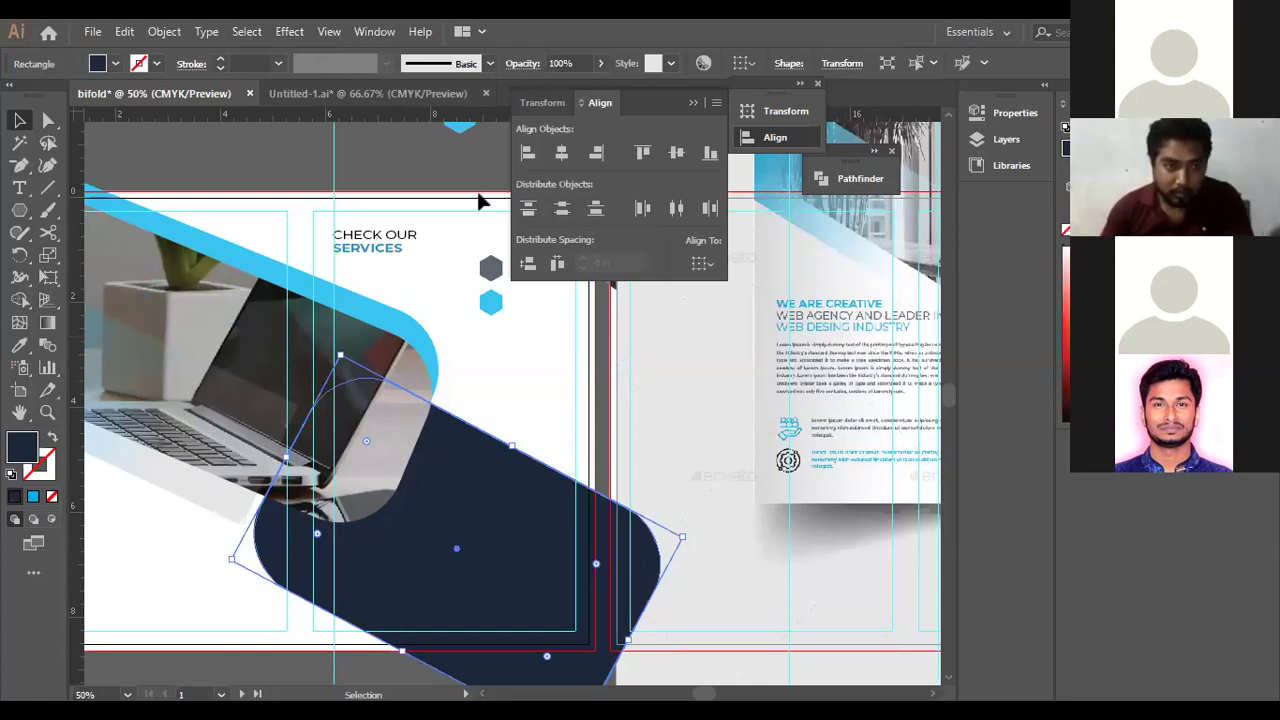
Close the floating Transform, Align and Pathfinder palettes.
left_click(691, 104)
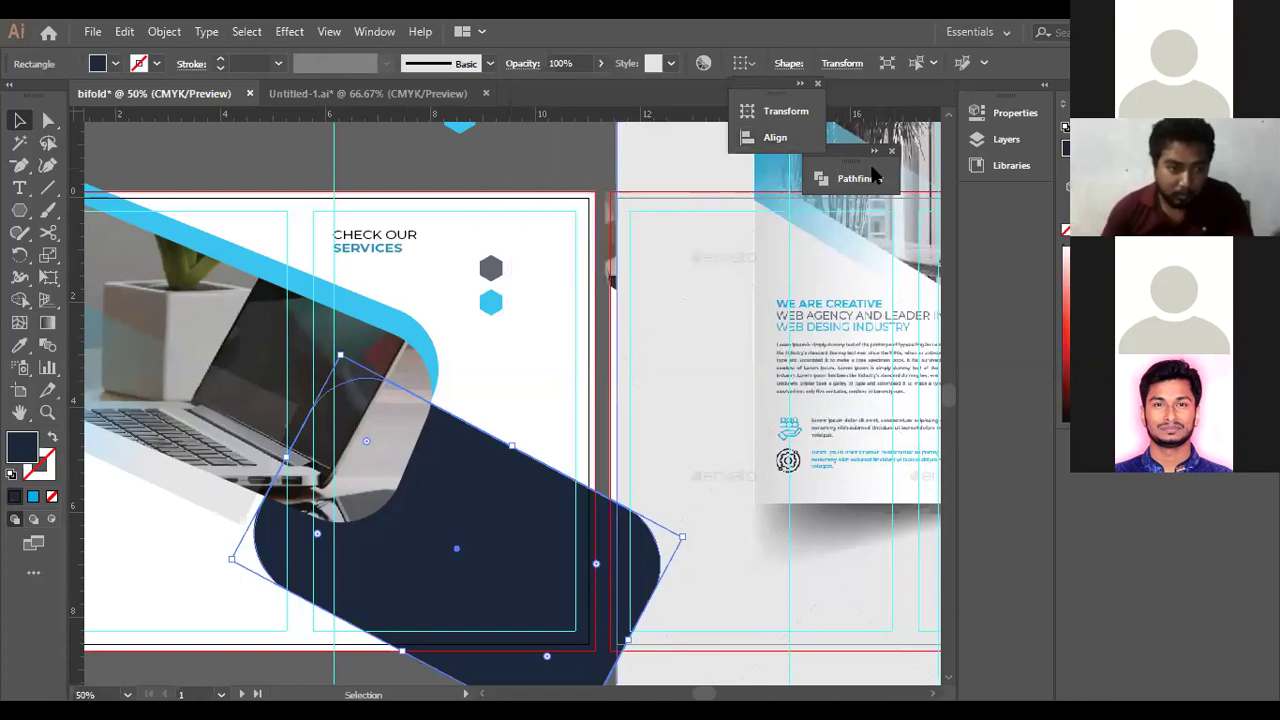
left_click_drag(849, 171, 806, 224)
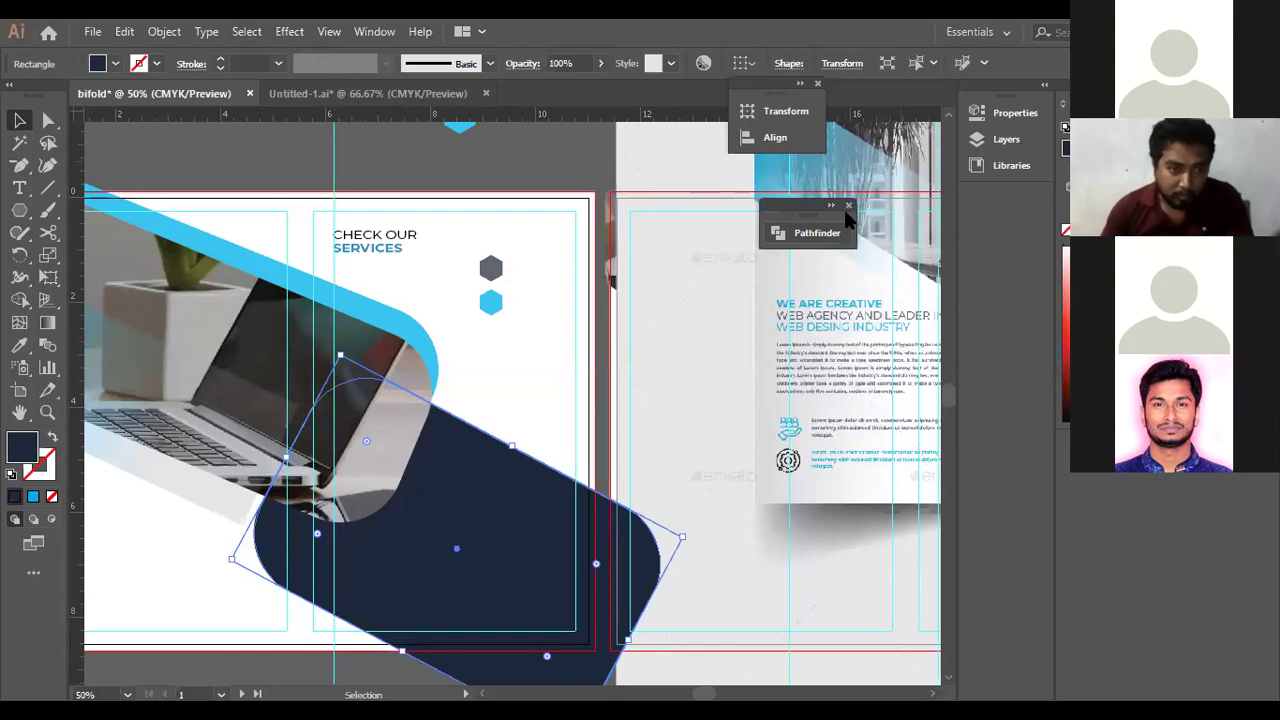
left_click(849, 205)
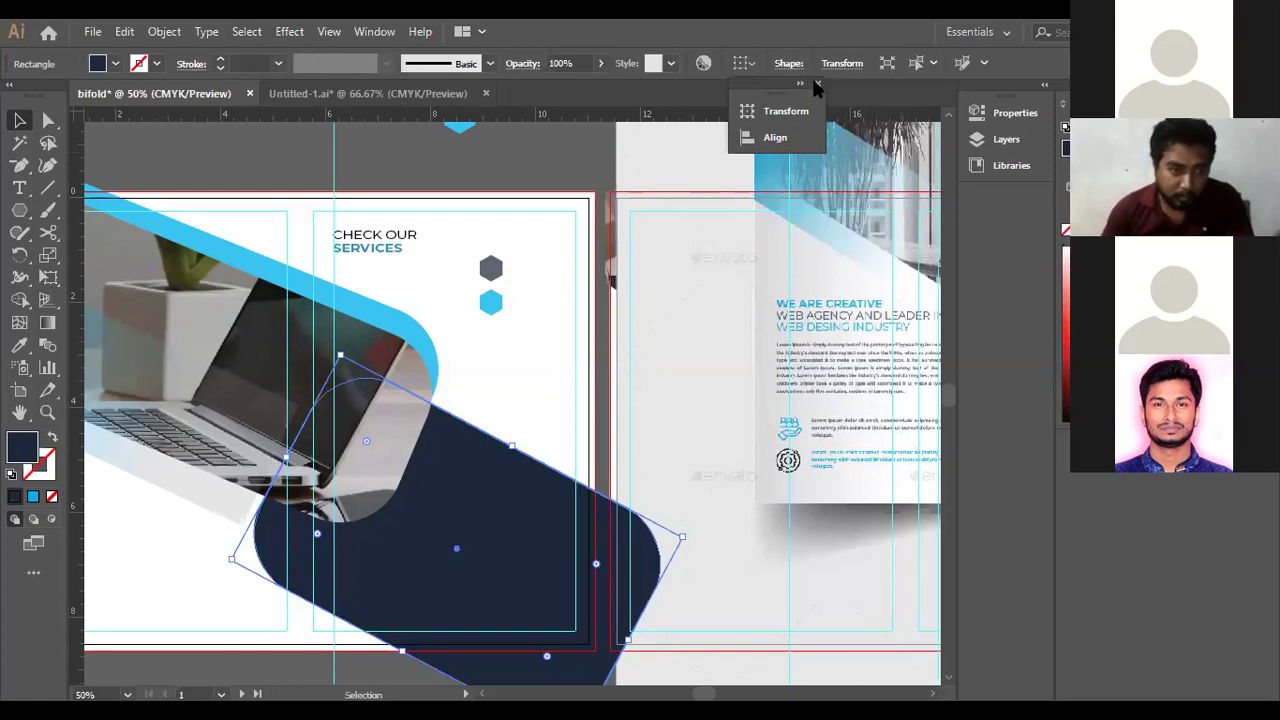
left_click(817, 84)
Move the mockup image left across the inside page, and shift the laptop photo left to X -0.4562 in, Y 2.7589 in.
left_click_drag(885, 326, 714, 366)
left_click_drag(838, 322, 420, 361)
left_click_drag(614, 352, 481, 365)
left_click_drag(566, 358, 254, 379)
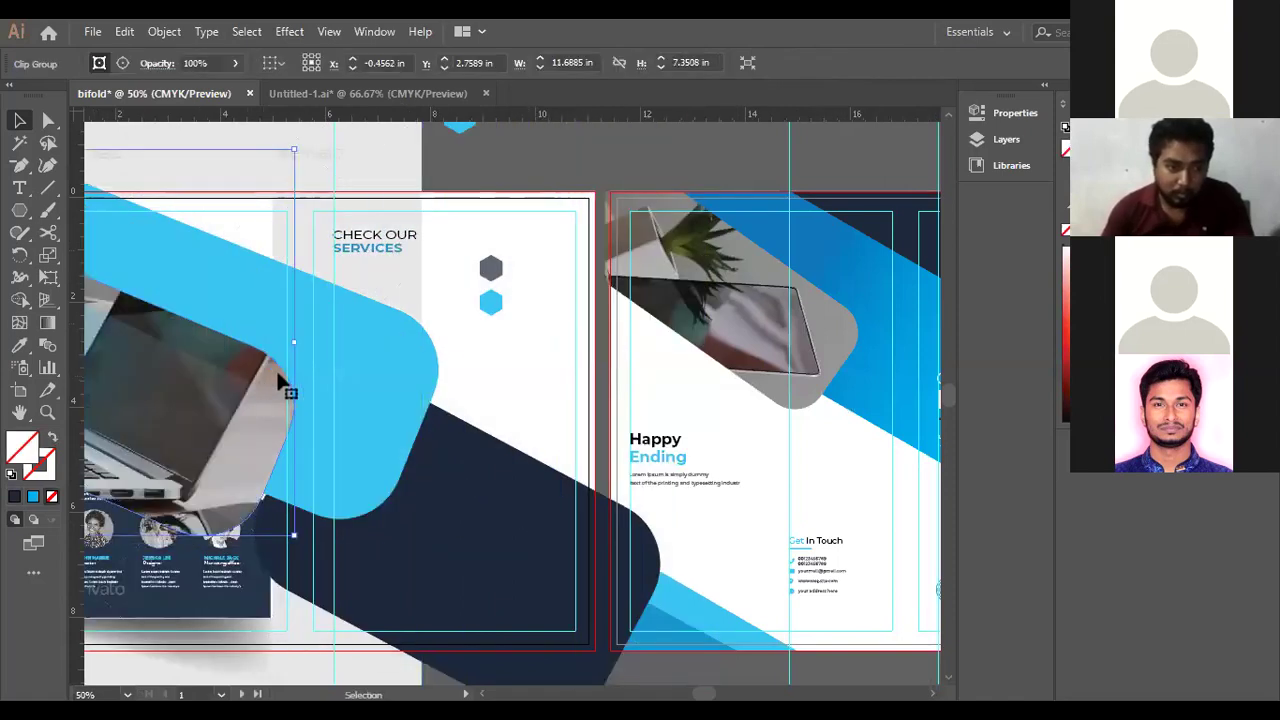
Bring the mockup image to the front and move it further left over the inside page.
left_click(392, 268)
right_click(383, 254)
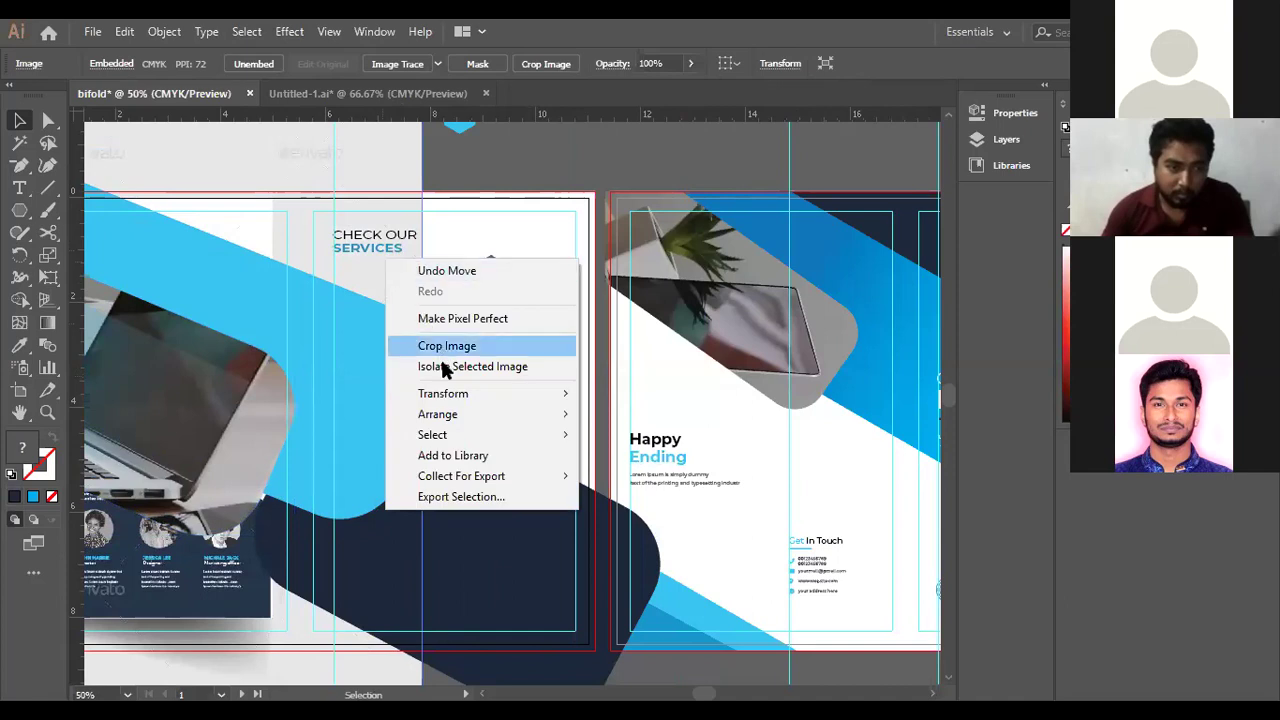
mouse_move(437, 414)
left_click(548, 414)
left_click_drag(393, 404, 200, 380)
key("ctrl+z")
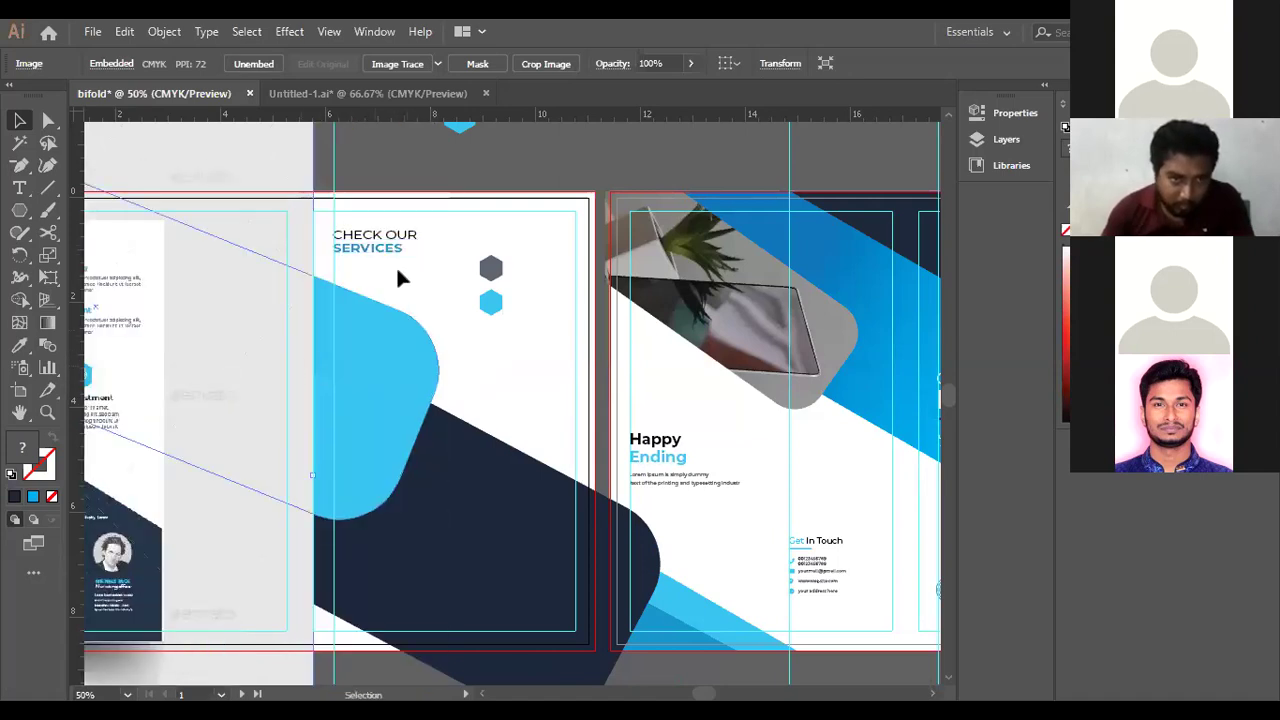
Move the slate and blue hexagons left toward the CHECK OUR SERVICES heading, and slide the mockup image further left.
left_click_drag(519, 344, 476, 252)
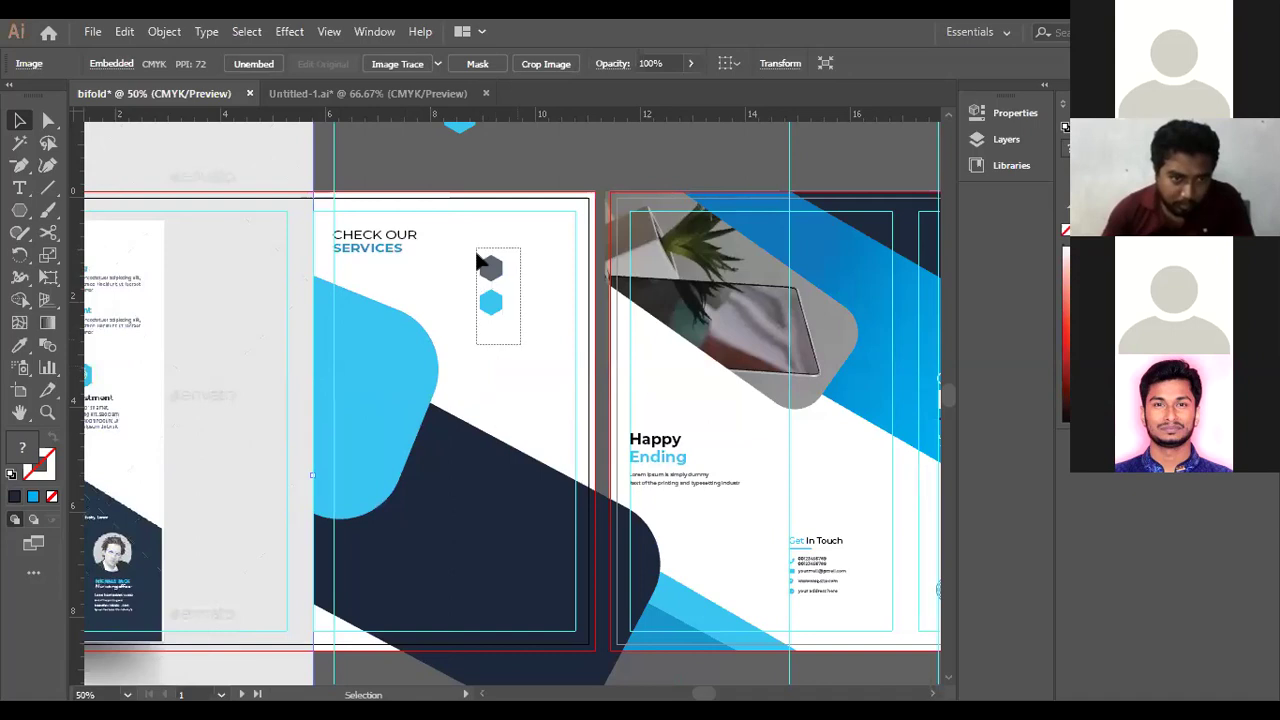
left_click_drag(486, 306, 440, 298)
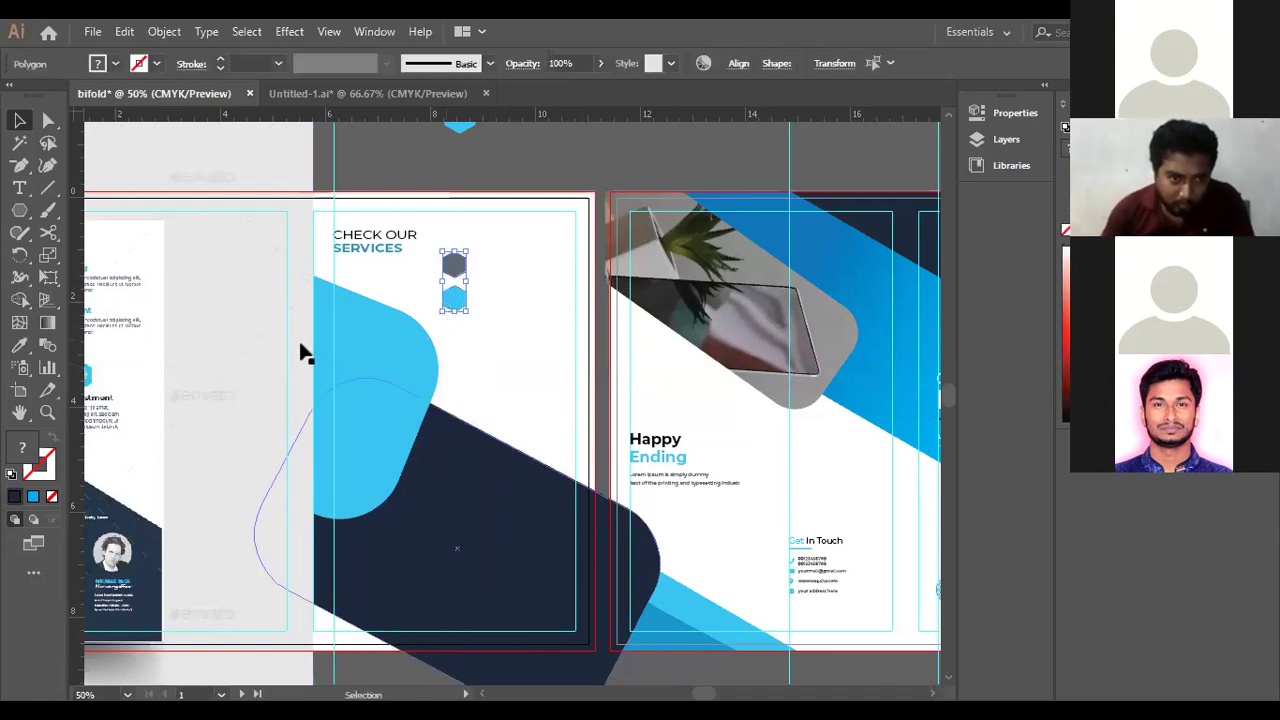
left_click_drag(128, 281, 128, 281)
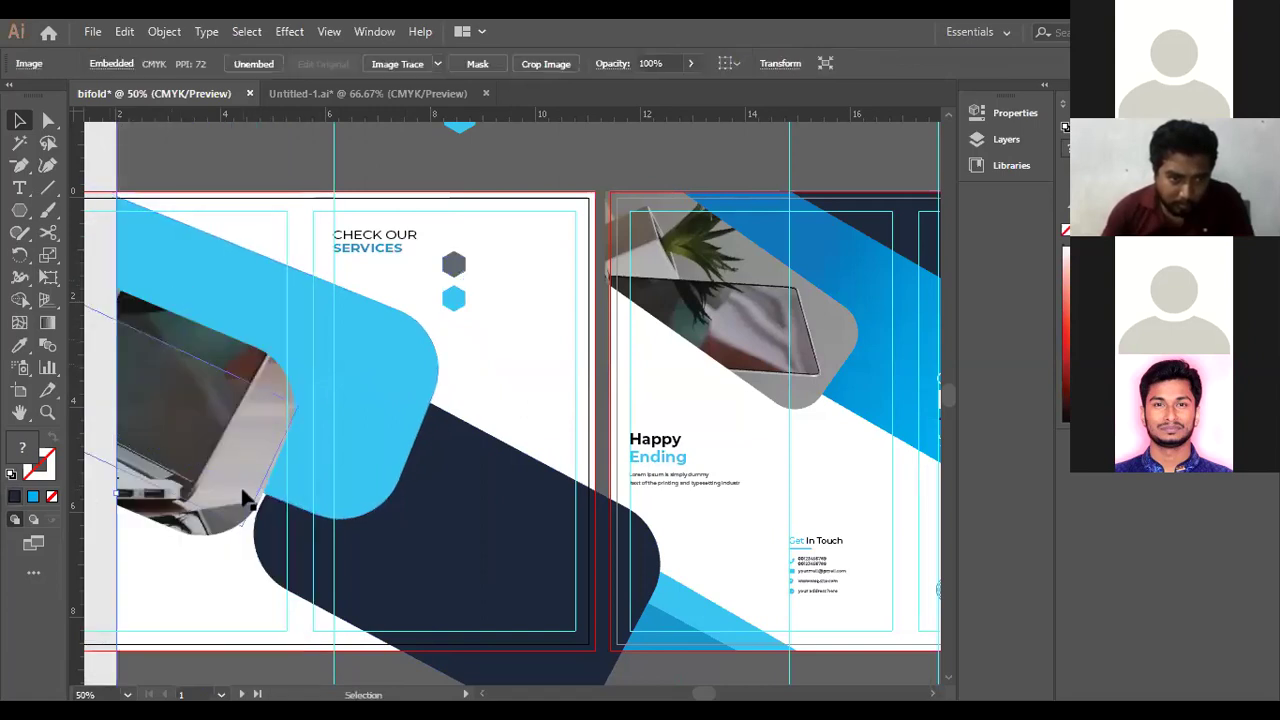
Select the laptop photo, blue bands and navy shape and move them together to X 3.942 in, Y 4.3774 in.
left_click(194, 437)
left_click_drag(200, 405, 210, 368)
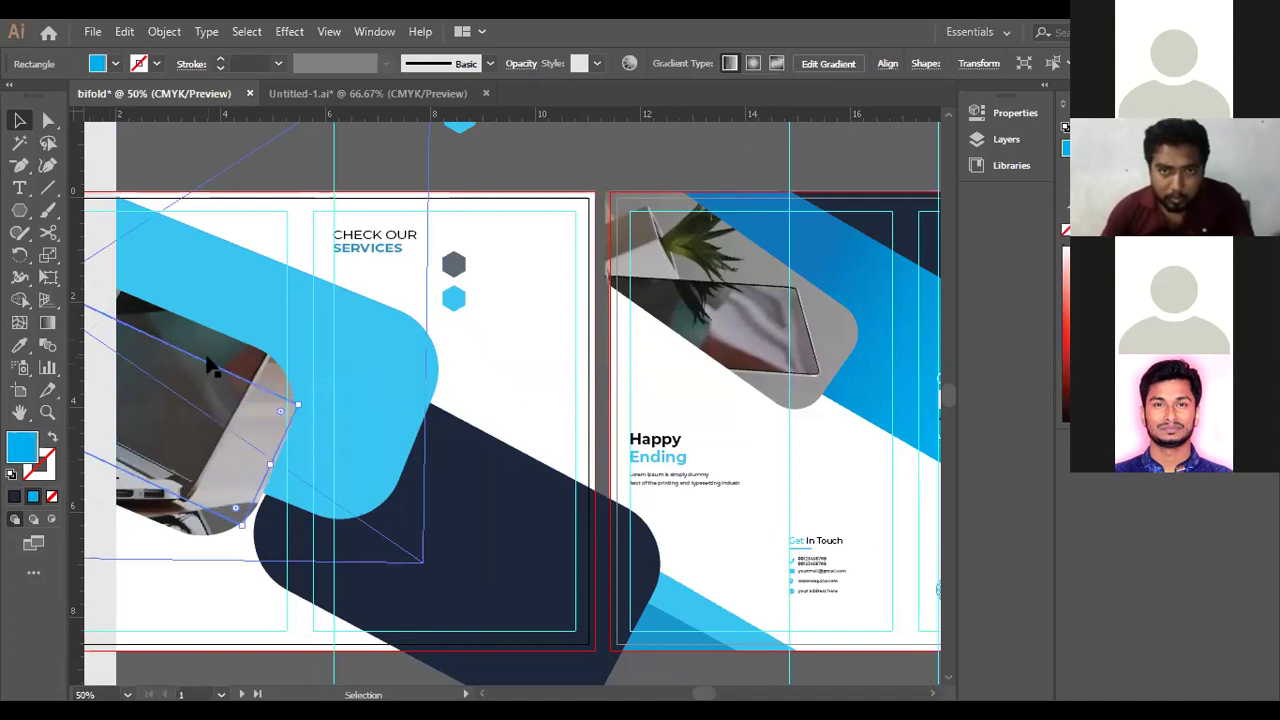
left_click(207, 349, "shift")
left_click(256, 323, "shift")
left_click(391, 538, "shift")
left_click_drag(392, 540, 438, 562)
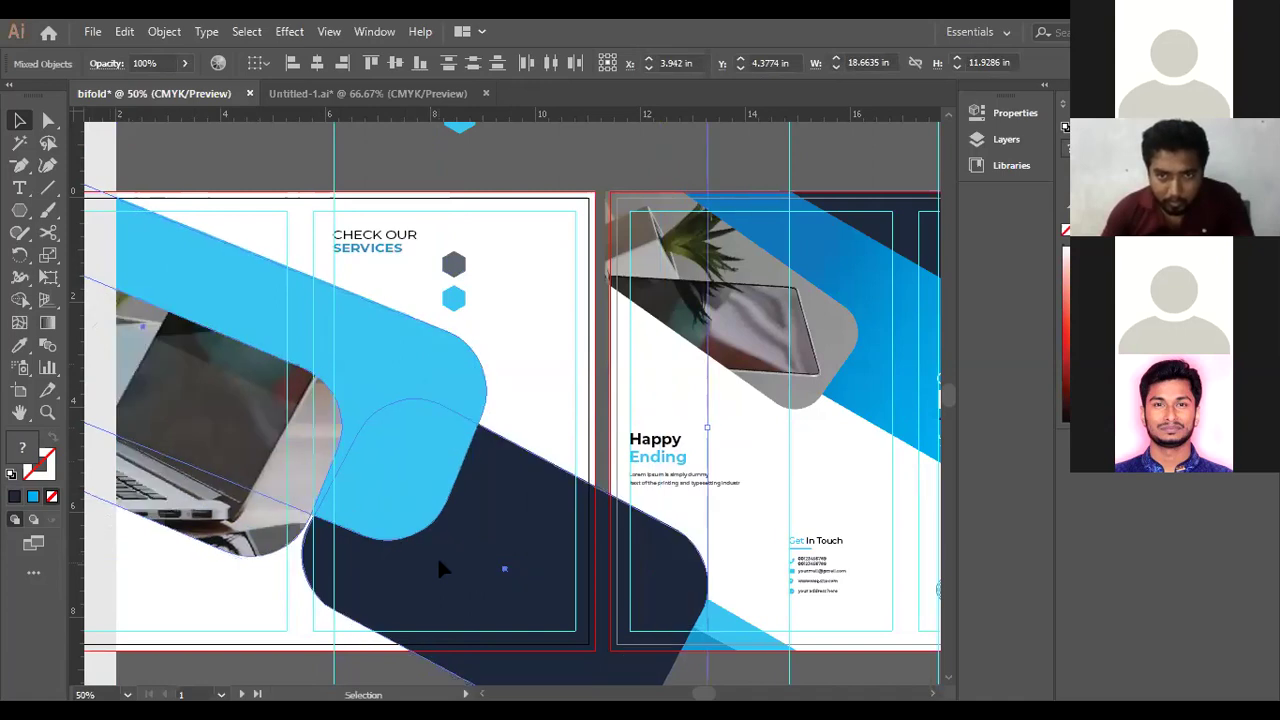
left_click(256, 156)
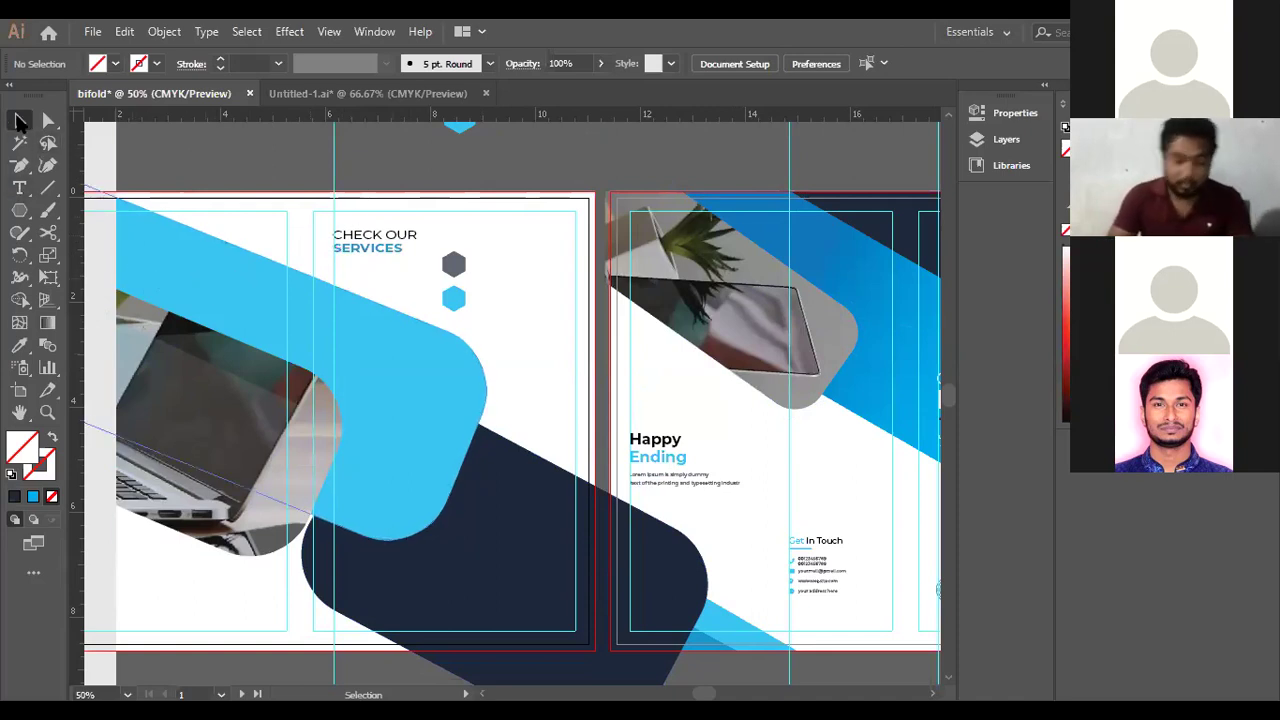
Move the photo, blue bands and navy shape down and slightly left to X 3.5741 in, Y 4.7466 in.
left_click_drag(432, 255, 468, 322)
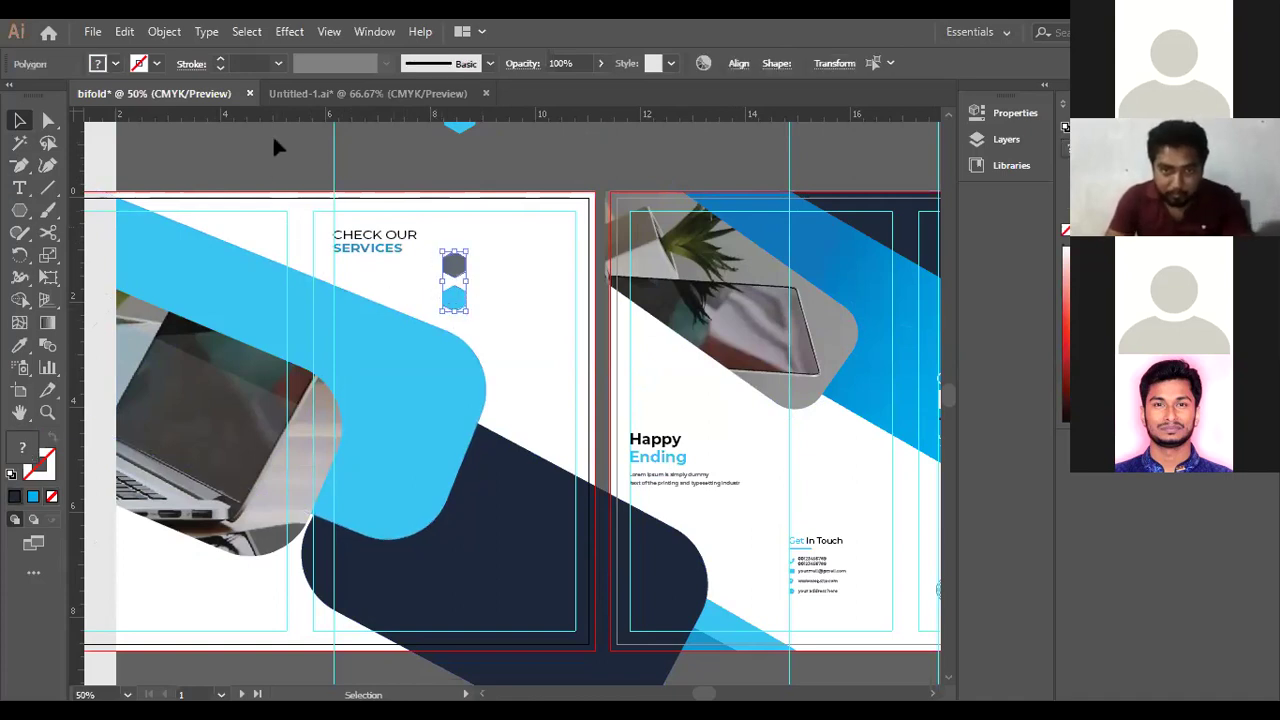
key("x")
left_click_drag(225, 209, 305, 582)
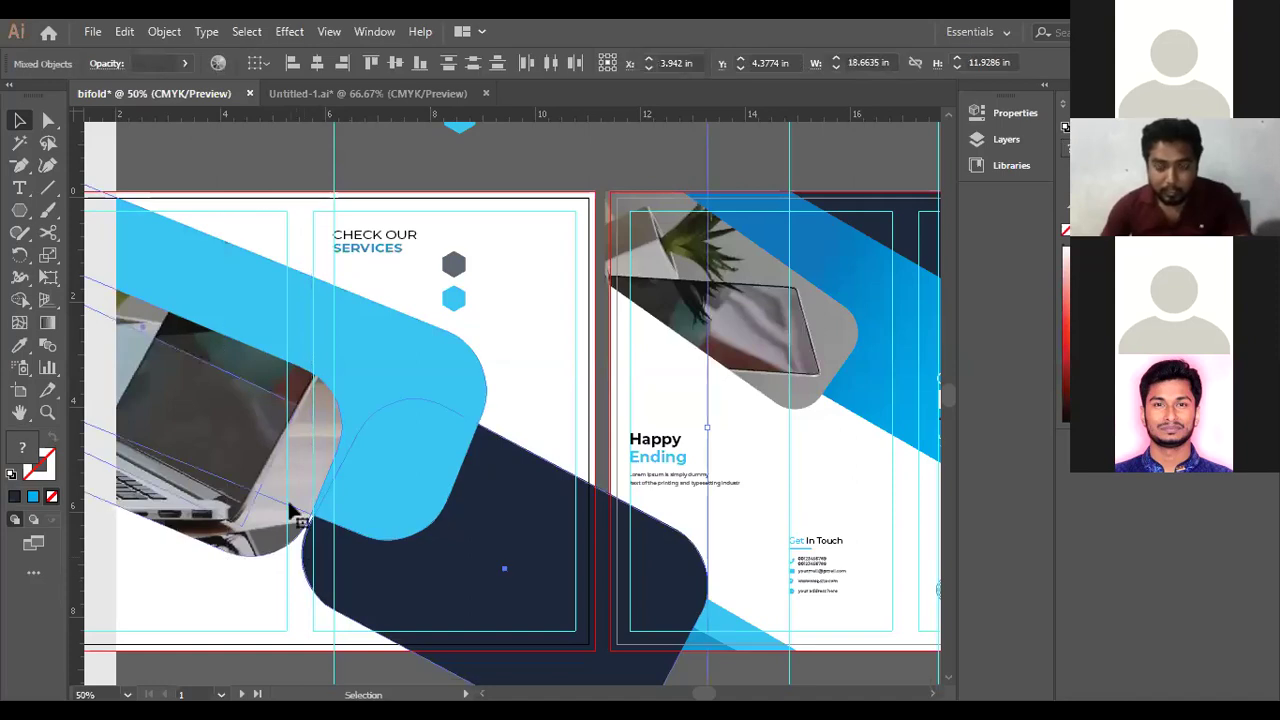
left_click(277, 163)
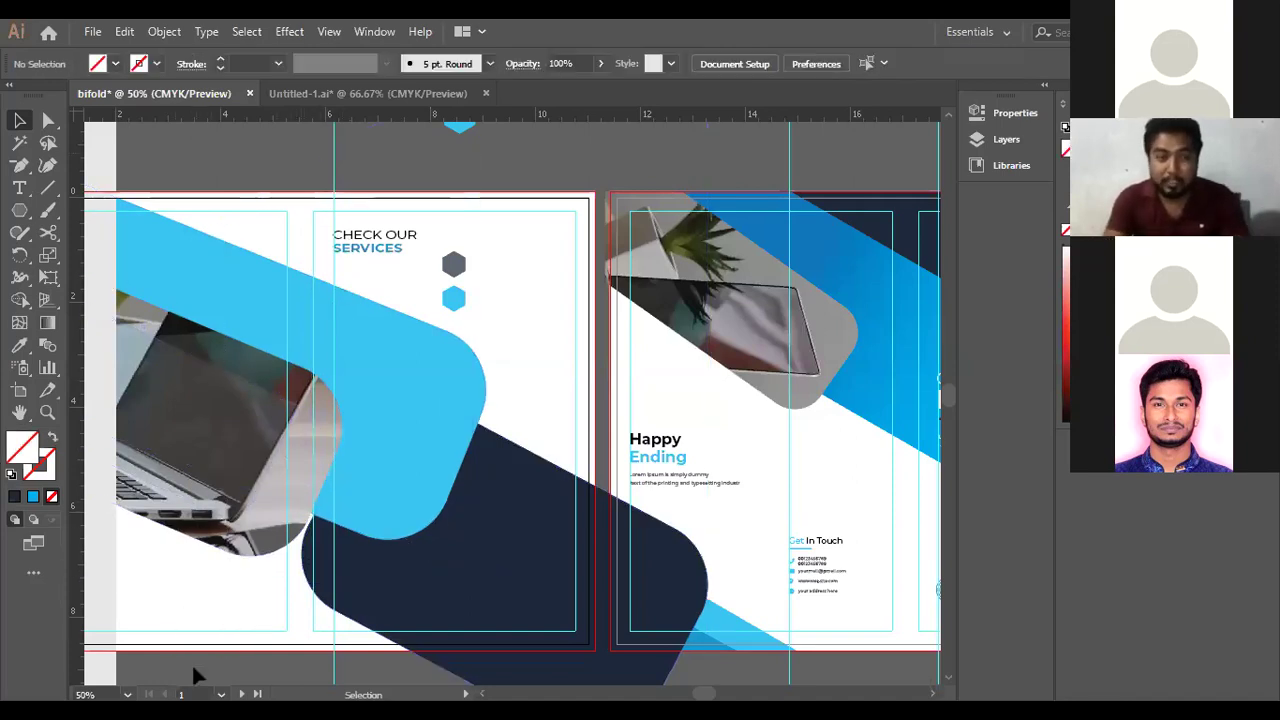
left_click_drag(345, 655, 268, 443)
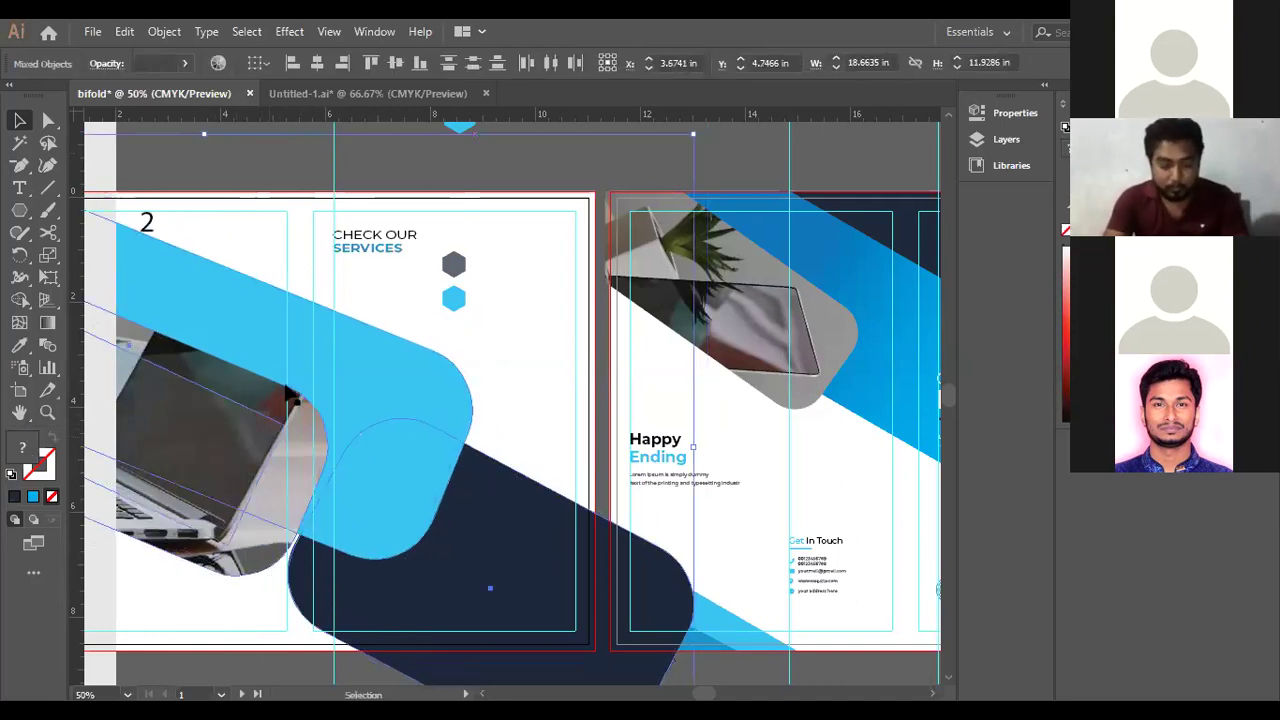
left_click(372, 158)
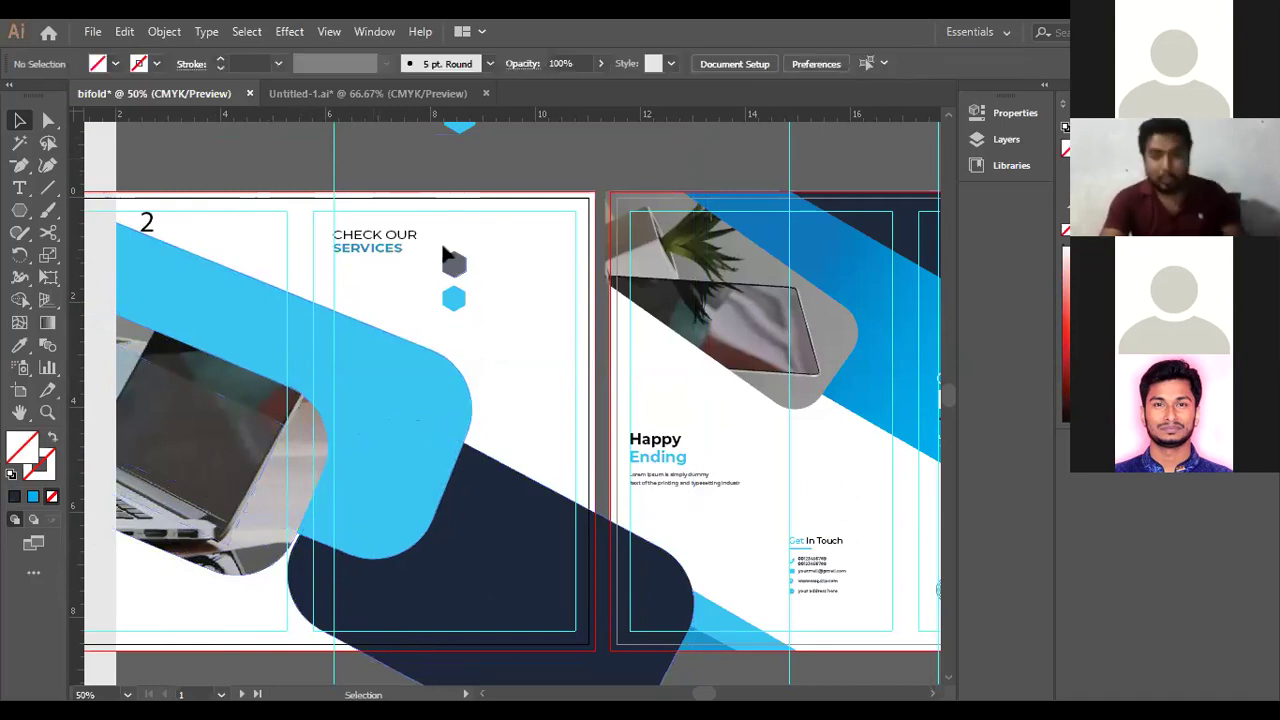
Lower the two hexagons slightly below the heading, and add a 36 pt Montserrat Lorem ipsum label beside each one.
mouse_move(464, 297)
left_mouse_down()
mouse_move(466, 314)
mouse_move(452, 313)
left_mouse_up()
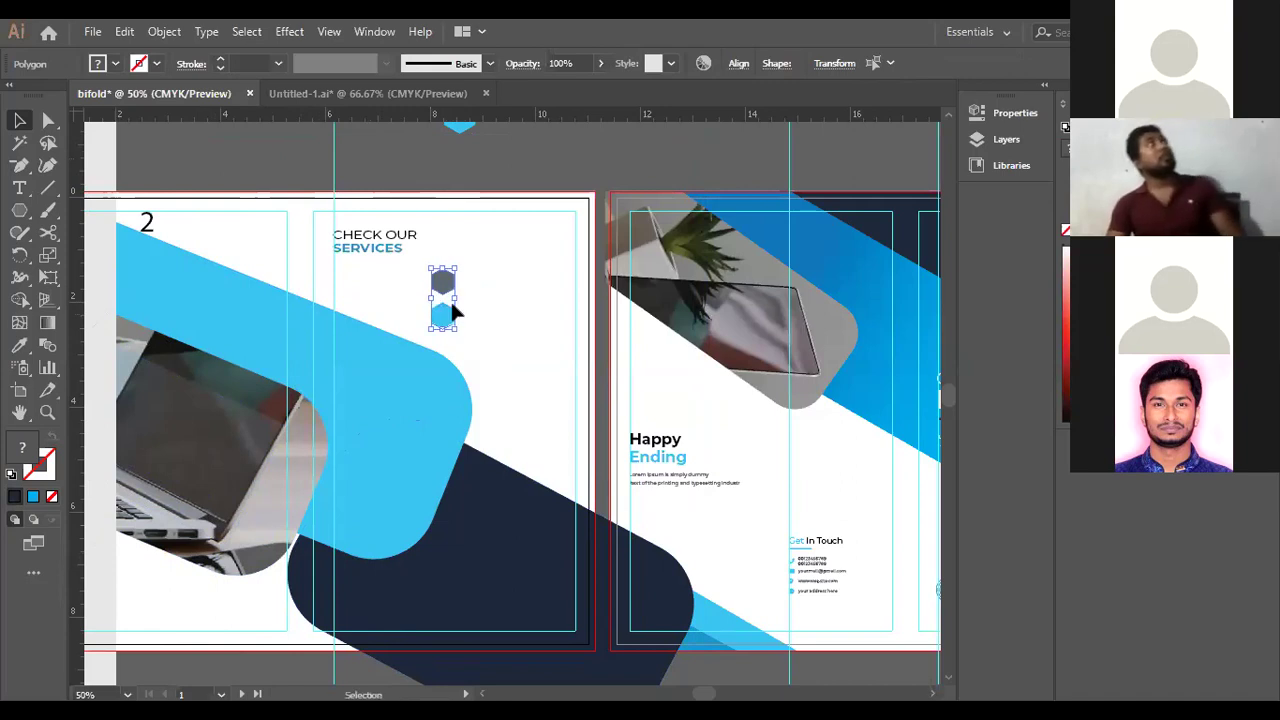
left_click(484, 256)
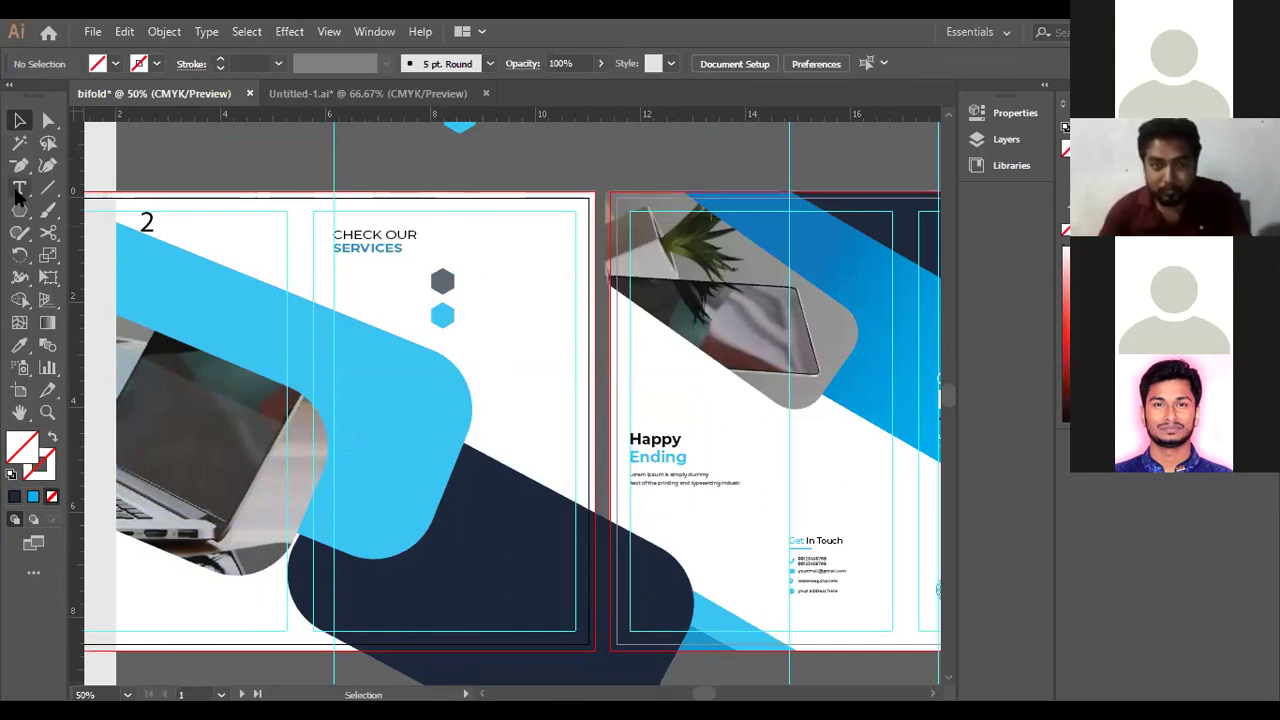
left_click(19, 188)
left_click(462, 275)
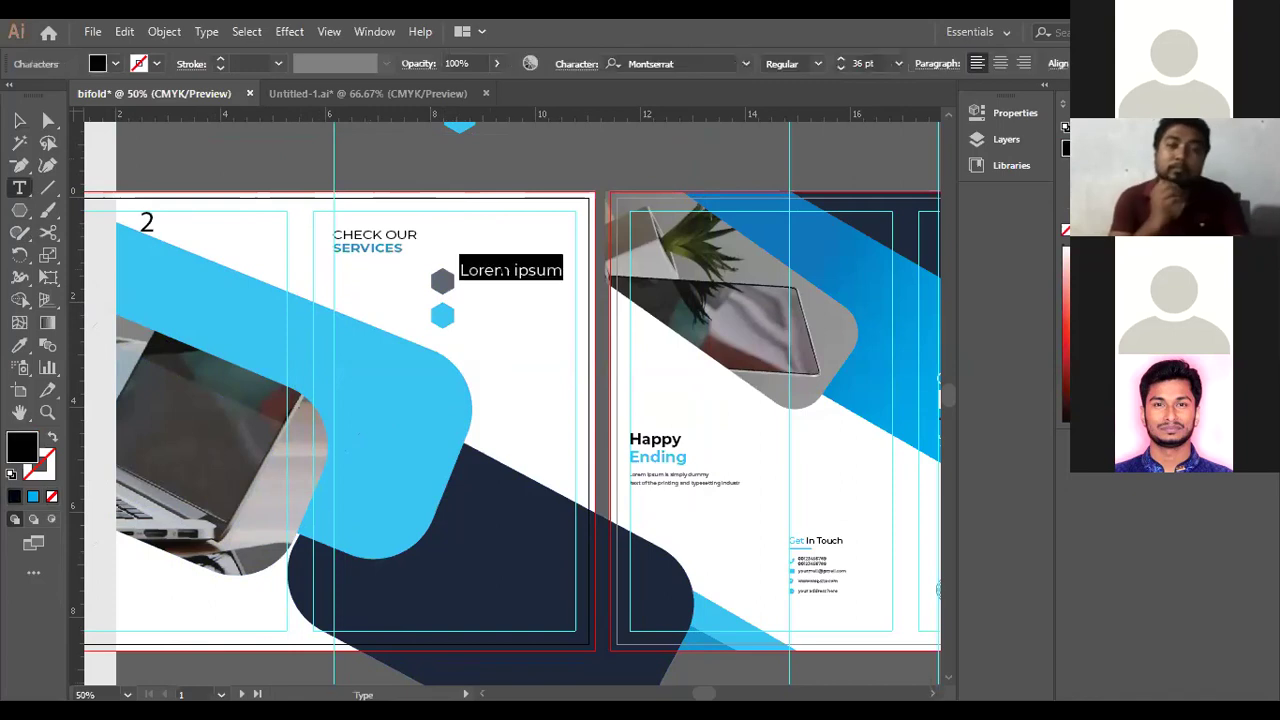
left_click(17, 120)
left_click_drag(519, 282, 530, 326)
Vertically center each Lorem ipsum label with its hexagon.
left_click_drag(424, 264, 482, 284)
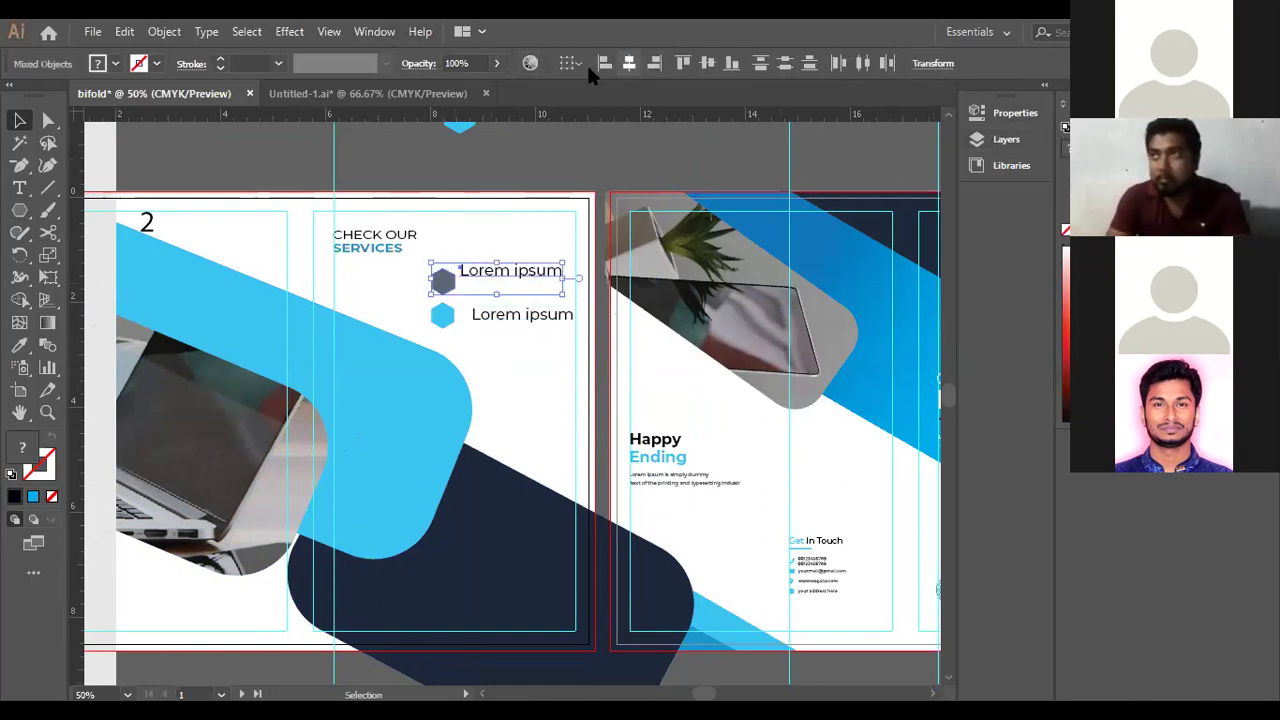
left_click(707, 63)
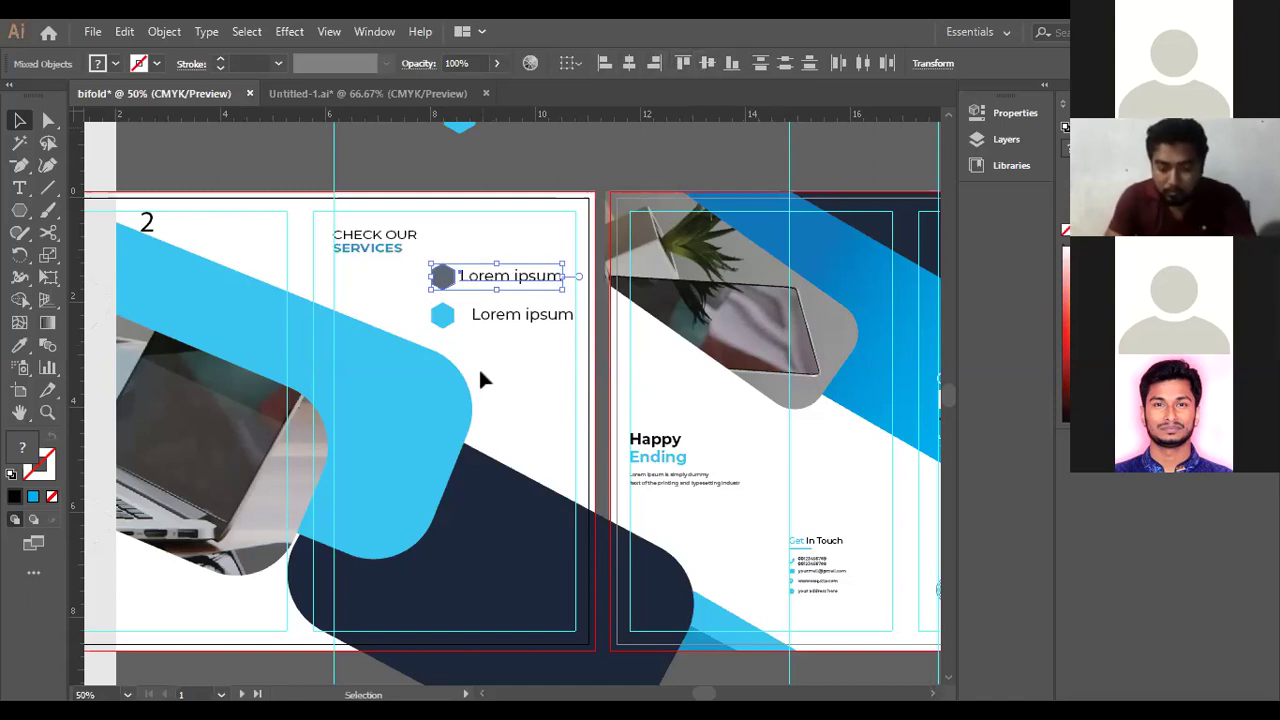
left_click_drag(480, 379, 520, 300)
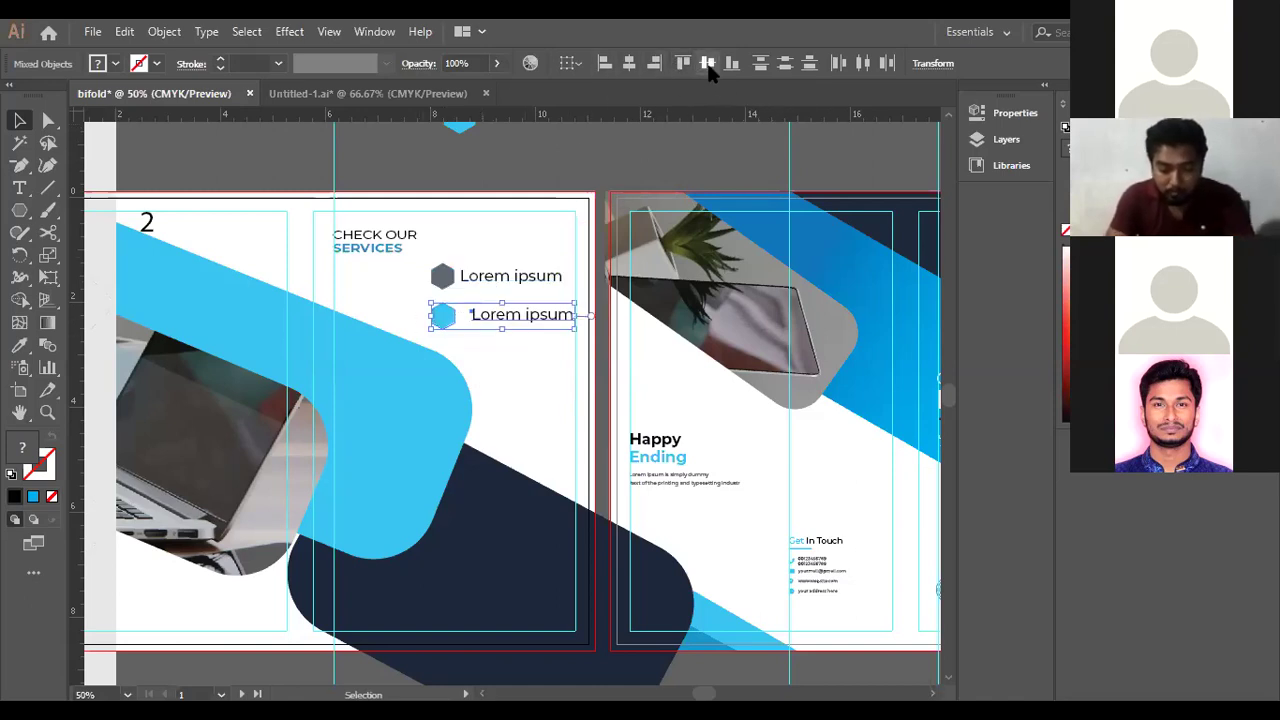
left_click(520, 391)
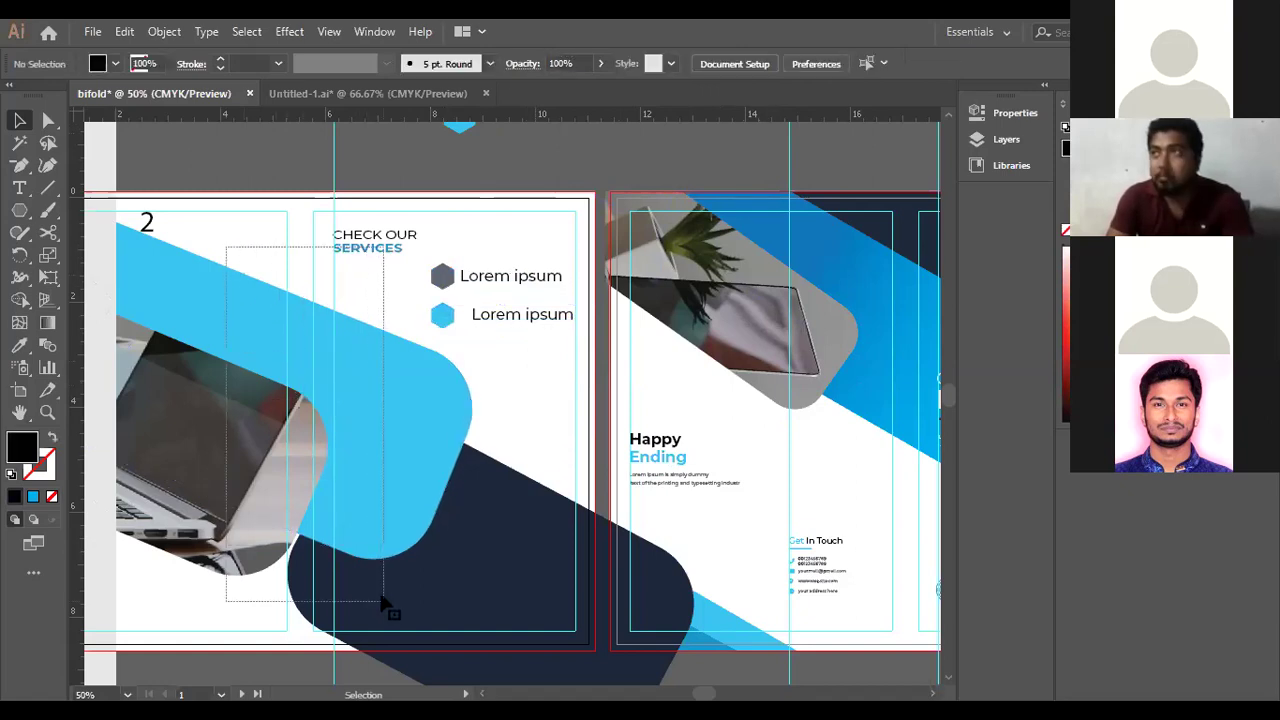
Move the photo, blue bands and navy shape right and down to X 4.1152 in, Y 4.9609 in.
left_click(391, 606)
left_click(505, 430)
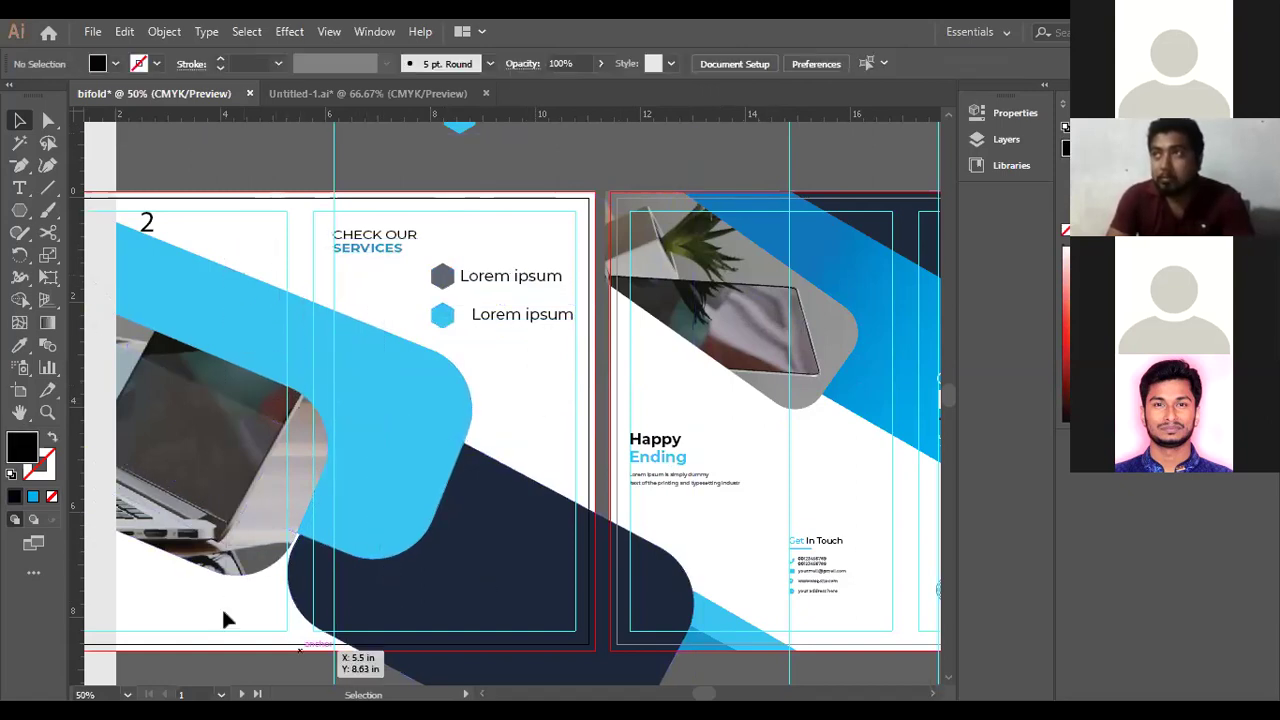
left_click(229, 472)
left_click_drag(337, 480, 390, 471)
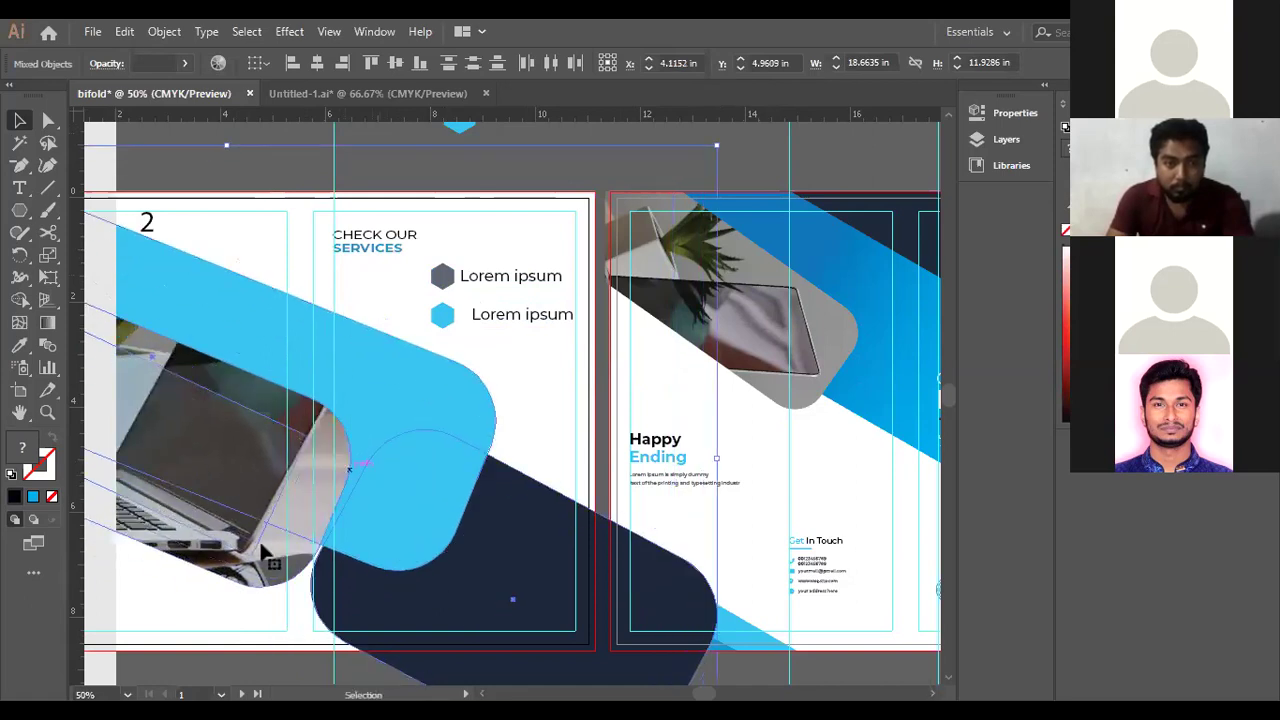
left_click(234, 671)
Spread the two hexagon-and-label pairs apart vertically, raising the slate pair and lowering the blue one.
left_click(495, 280)
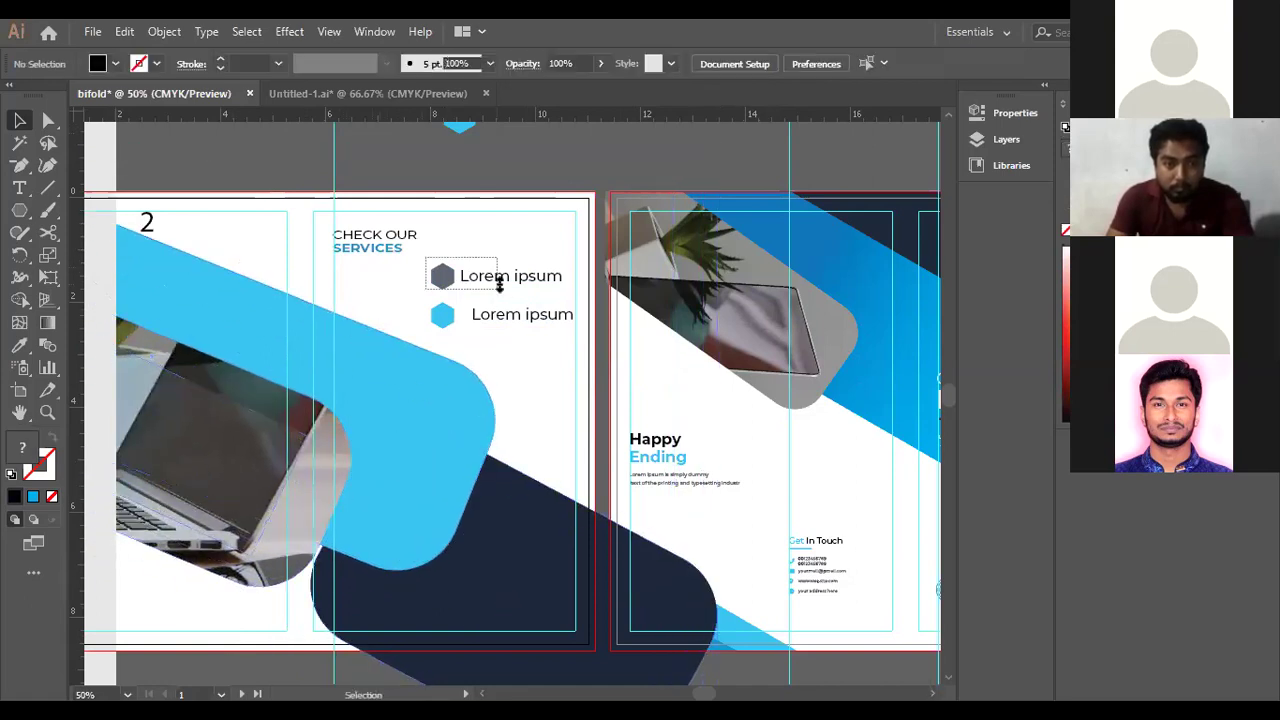
mouse_move(493, 278)
left_mouse_down()
mouse_move(488, 297)
mouse_move(505, 268)
left_mouse_up()
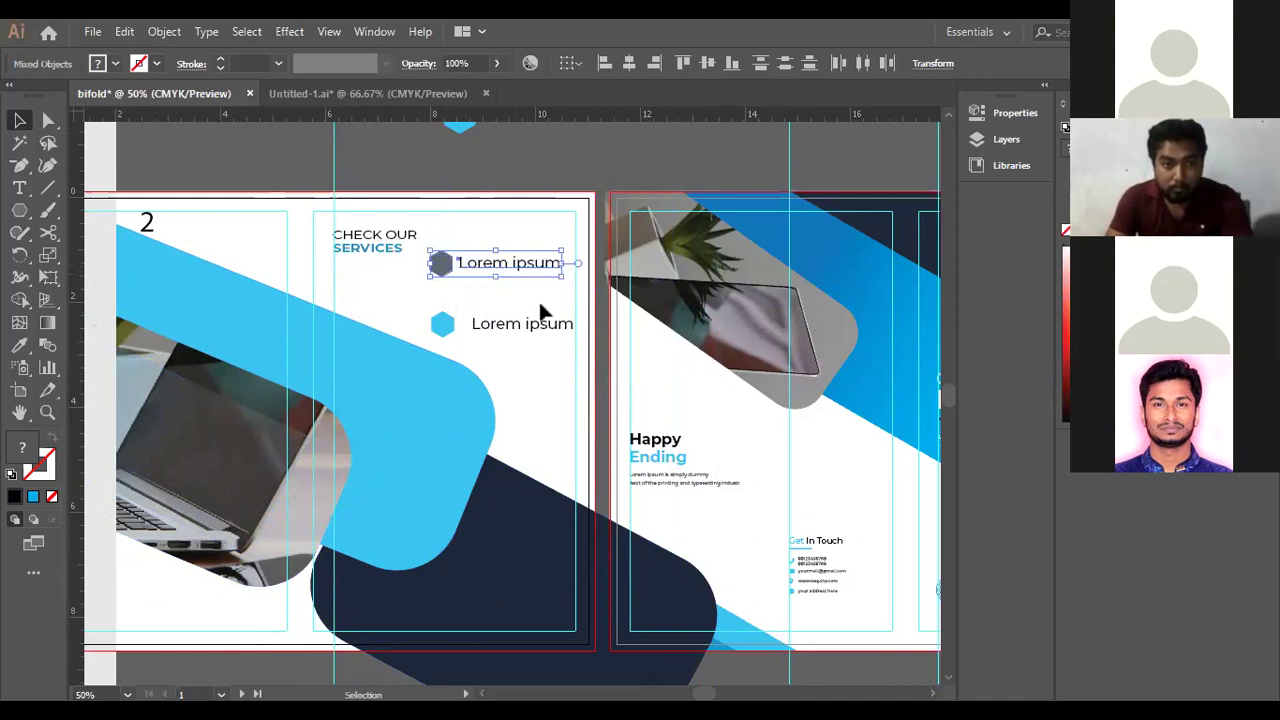
Move only the navy rounded shape up and left on the inside page.
scroll(540, 305, "down", 2)
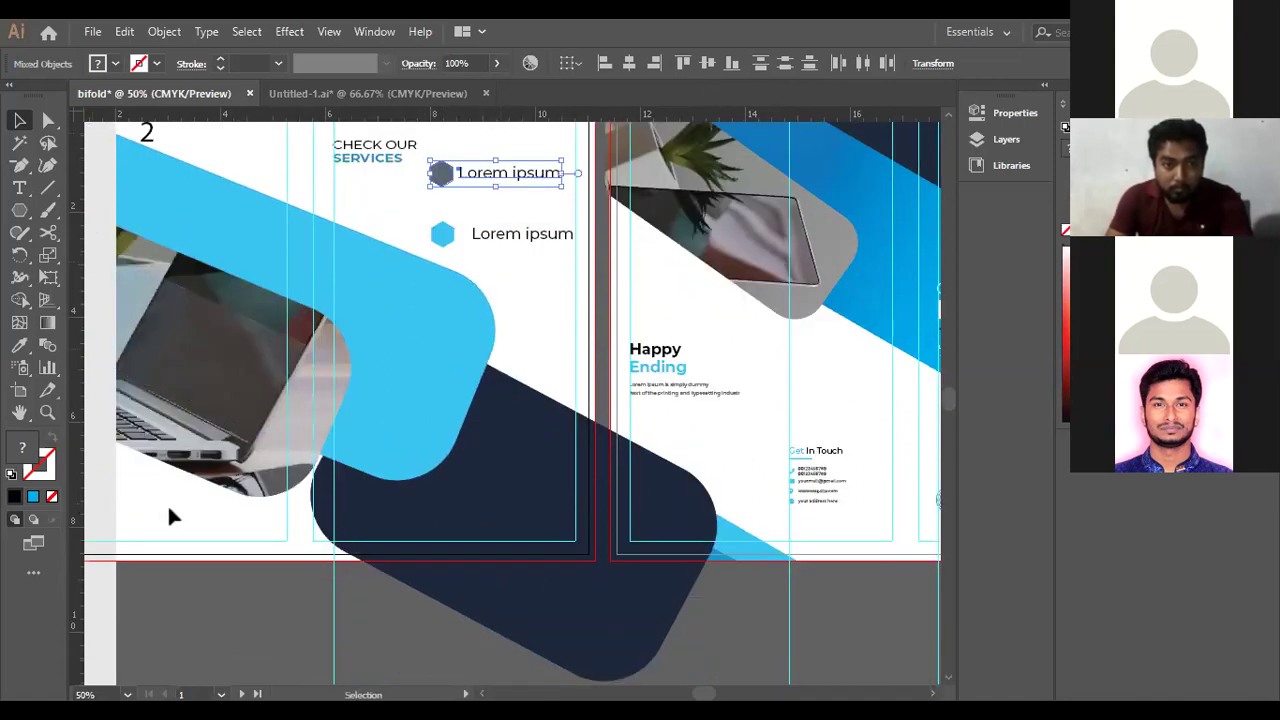
key("ctrl+minus")
key("ctrl+minus")
key("ctrl+minus")
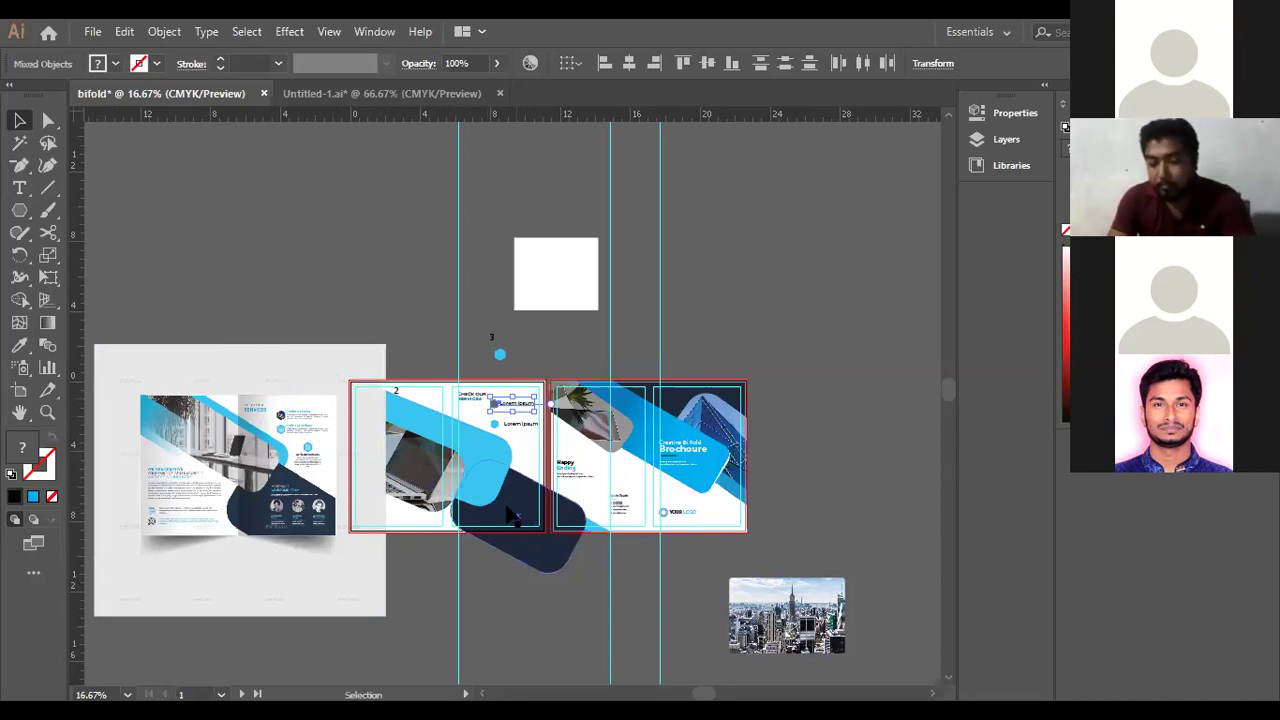
left_click_drag(510, 514, 483, 497)
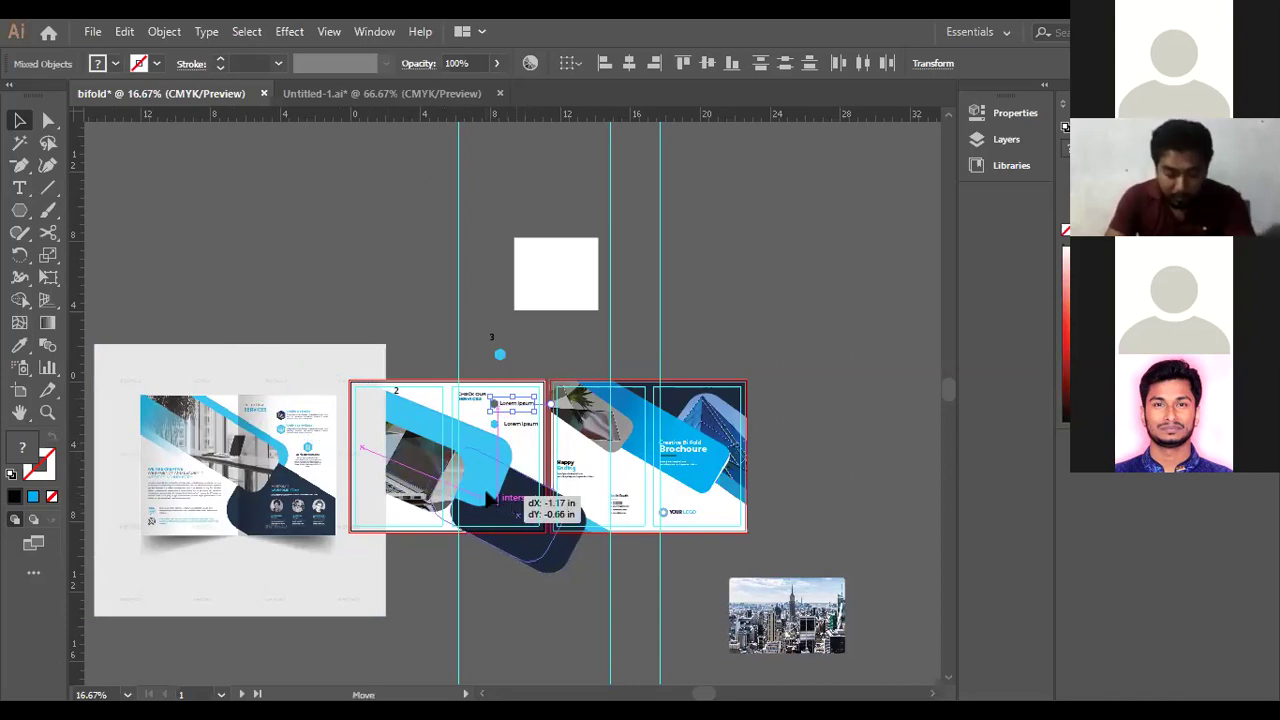
left_click_drag(490, 497, 466, 480)
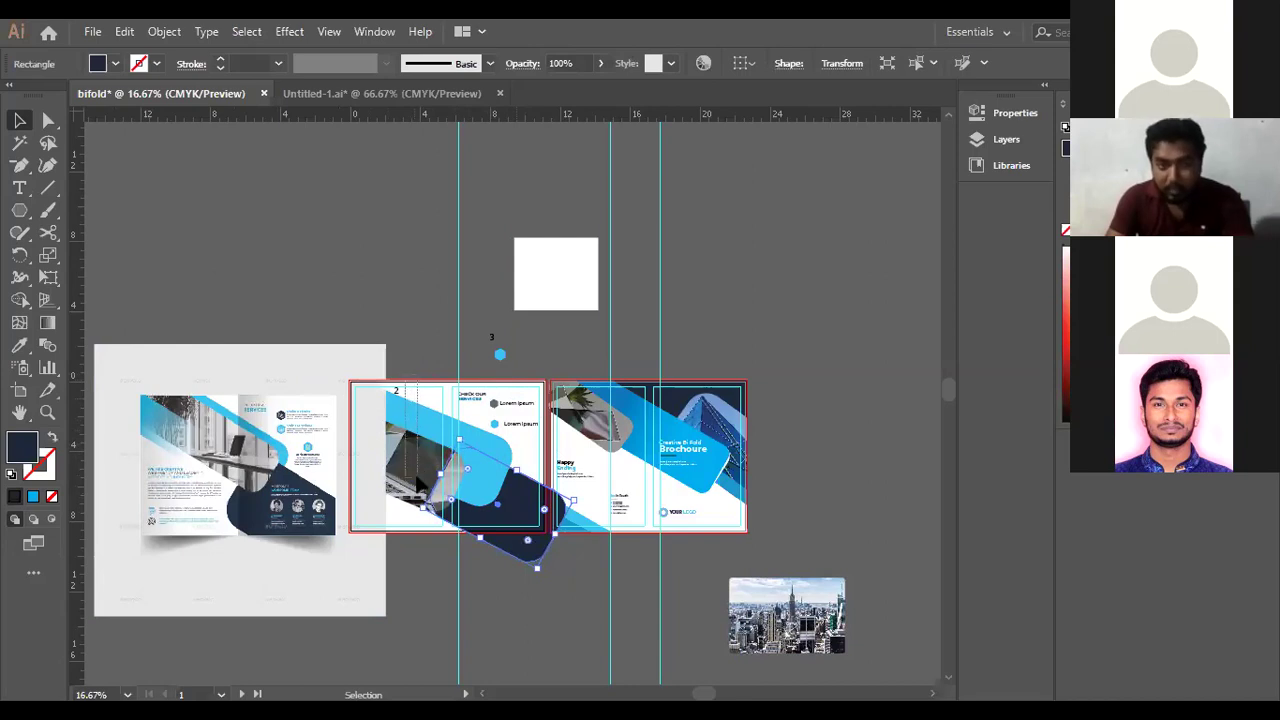
Move the laptop photo and blue bands to X 1.2884 in, Y 3.1953 in, and slide the mockup image left off them.
left_click(420, 482)
left_click_drag(416, 452, 366, 434)
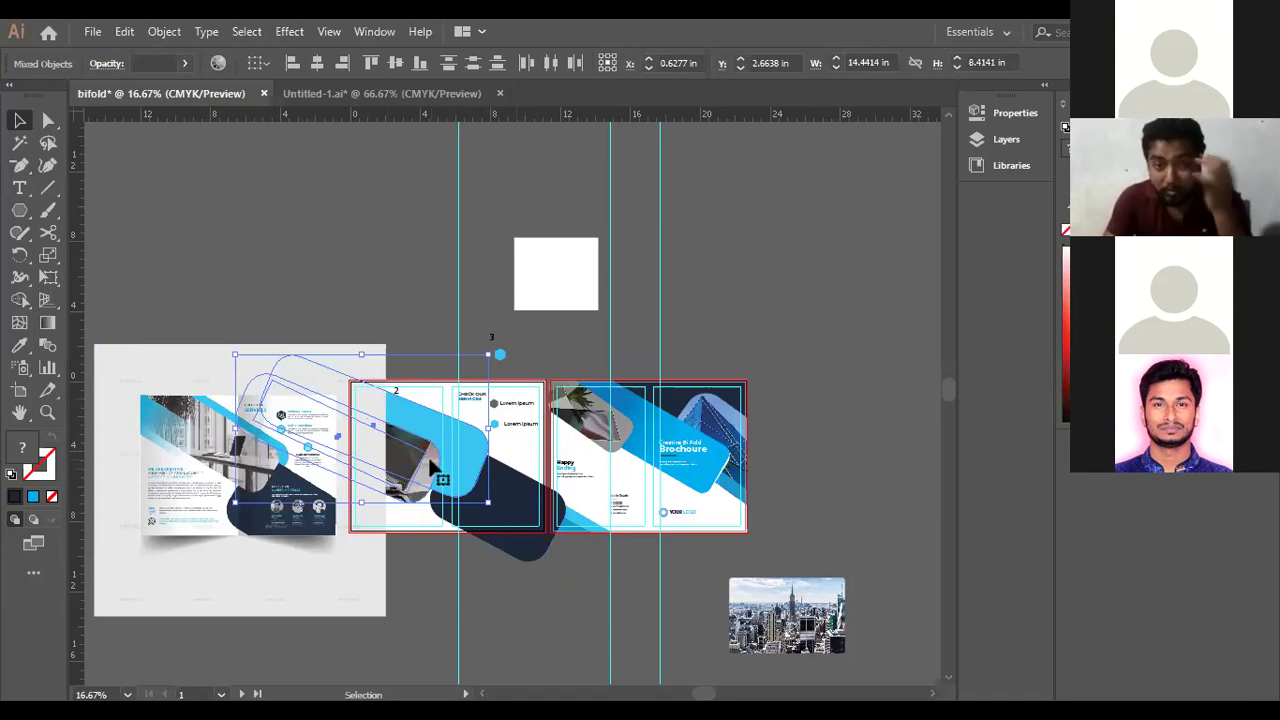
left_click_drag(431, 460, 443, 470)
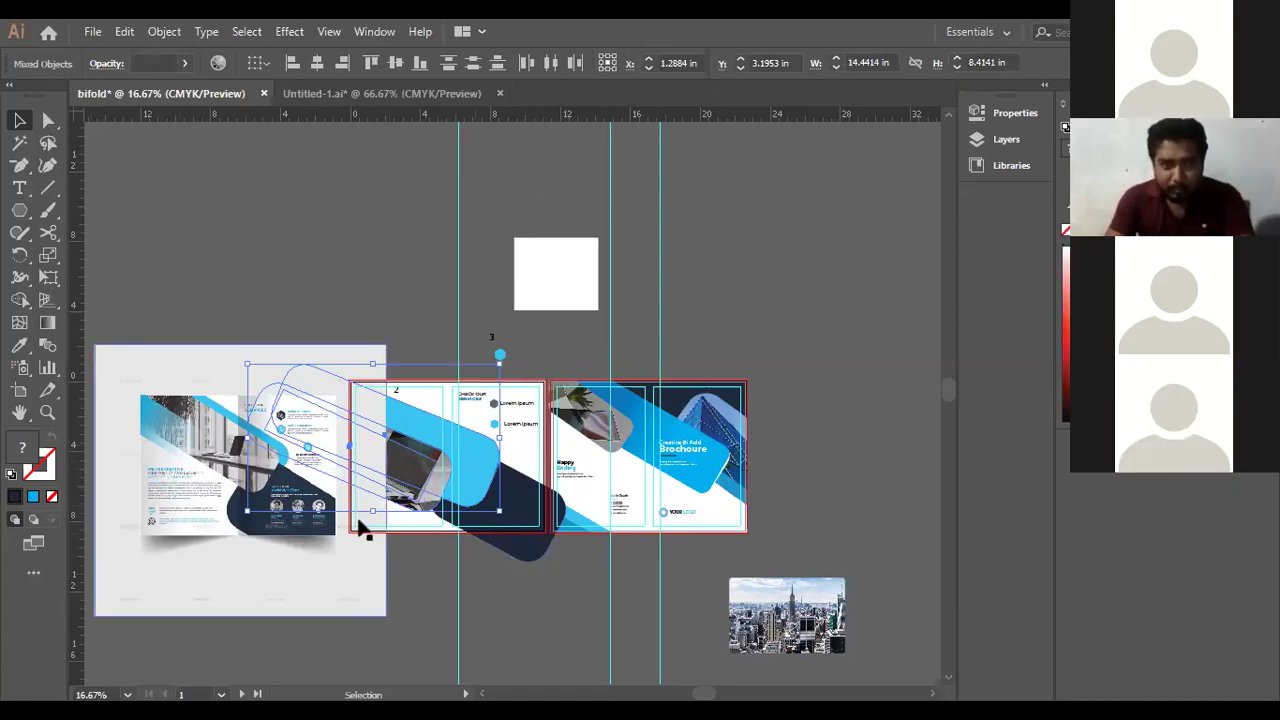
left_click_drag(205, 368, 109, 418)
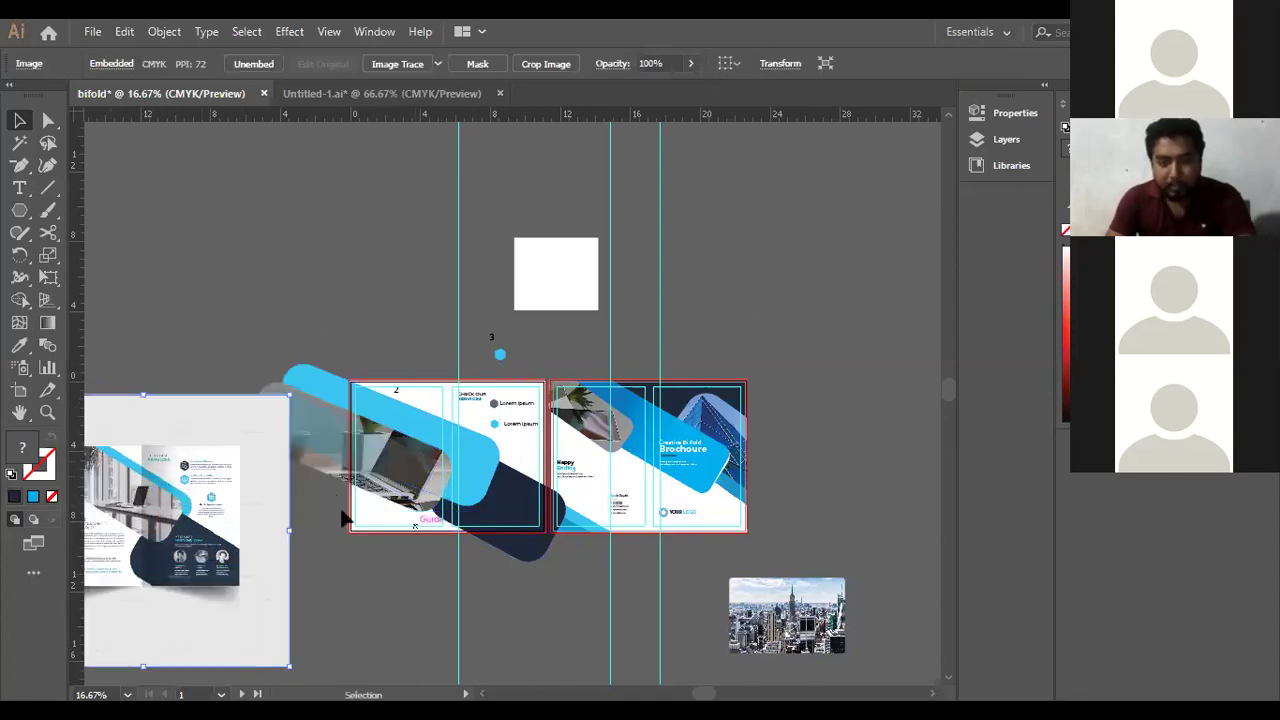
Move the mockup image farther down and left of the artwork, and try moving the small number 2 label off the inside page.
left_click_drag(230, 429, 189, 400)
left_click(339, 470, "shift")
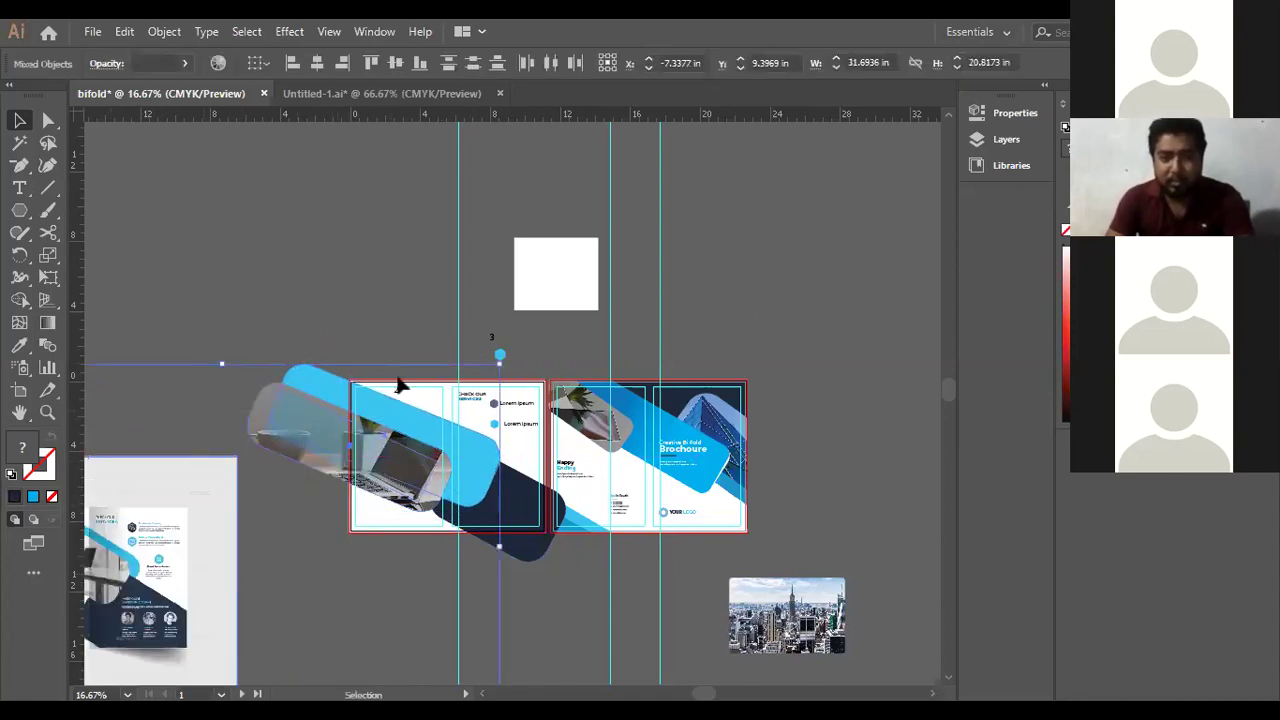
key("ctrl+2")
left_click_drag(396, 388, 432, 266)
key("ctrl+z")
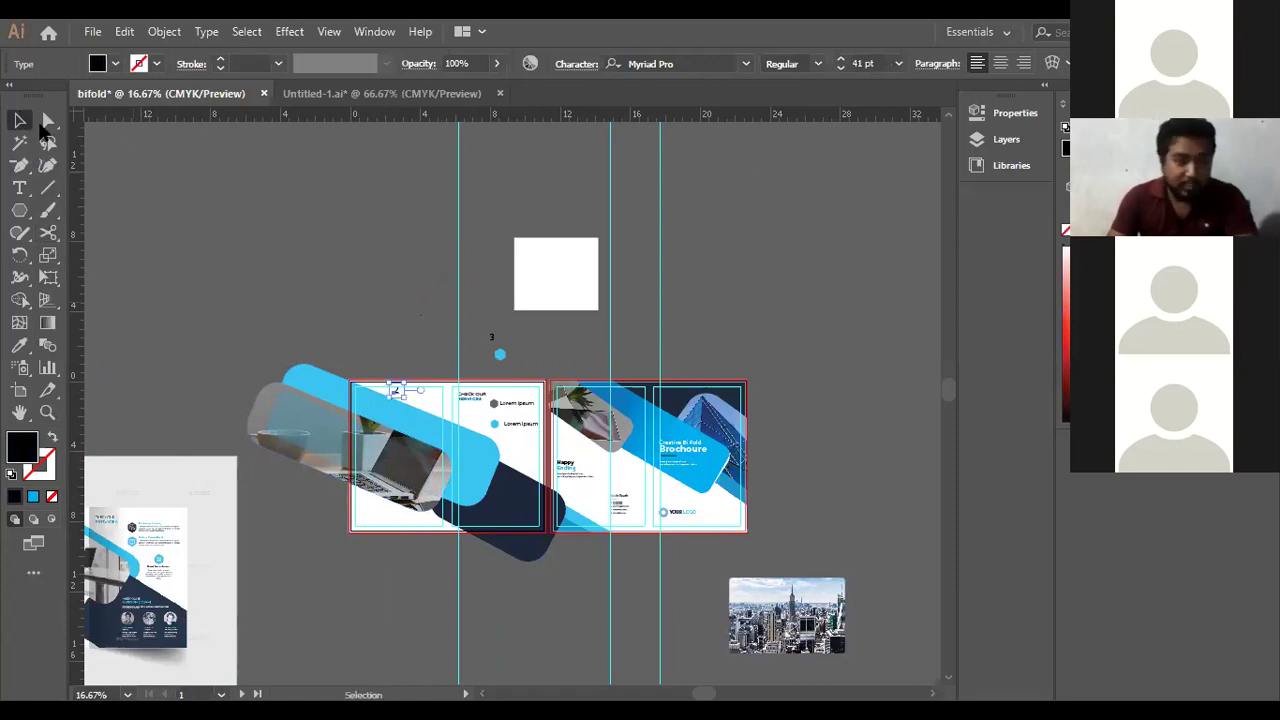
left_click(340, 245)
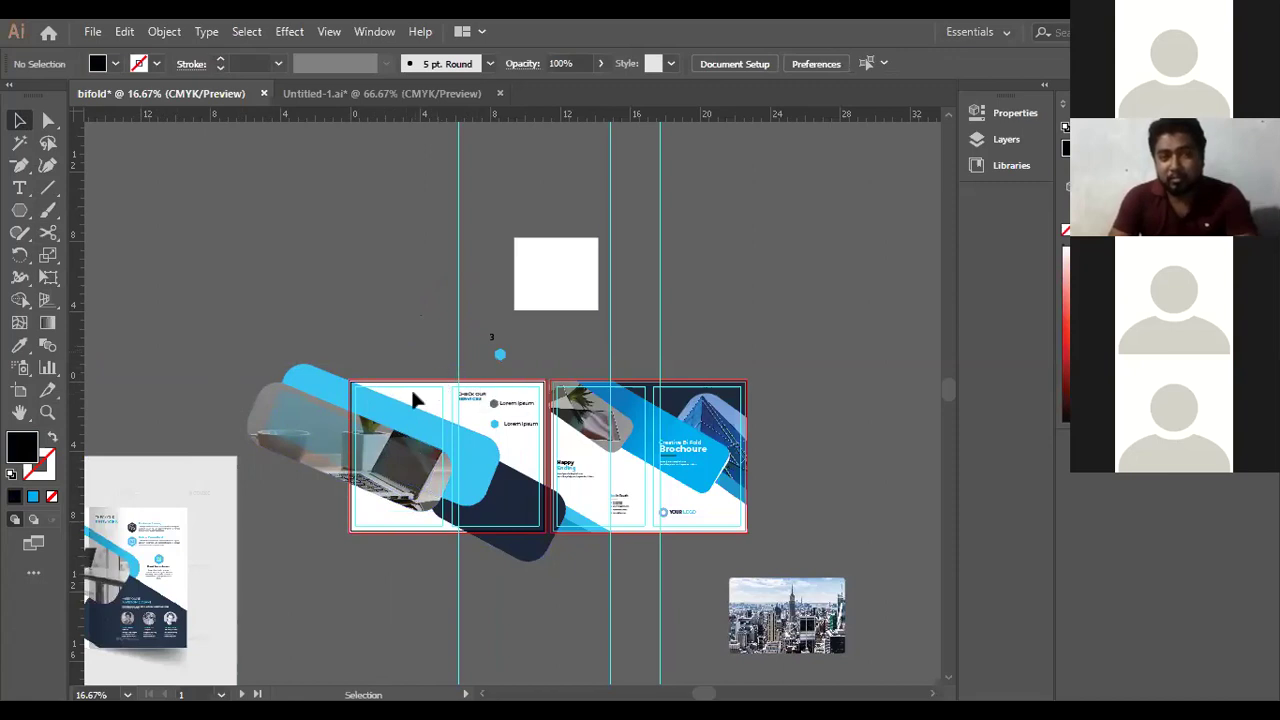
Rotate the mockup image, laptop photo, blue bands and navy shape together slightly clockwise.
left_click_drag(183, 343, 437, 466)
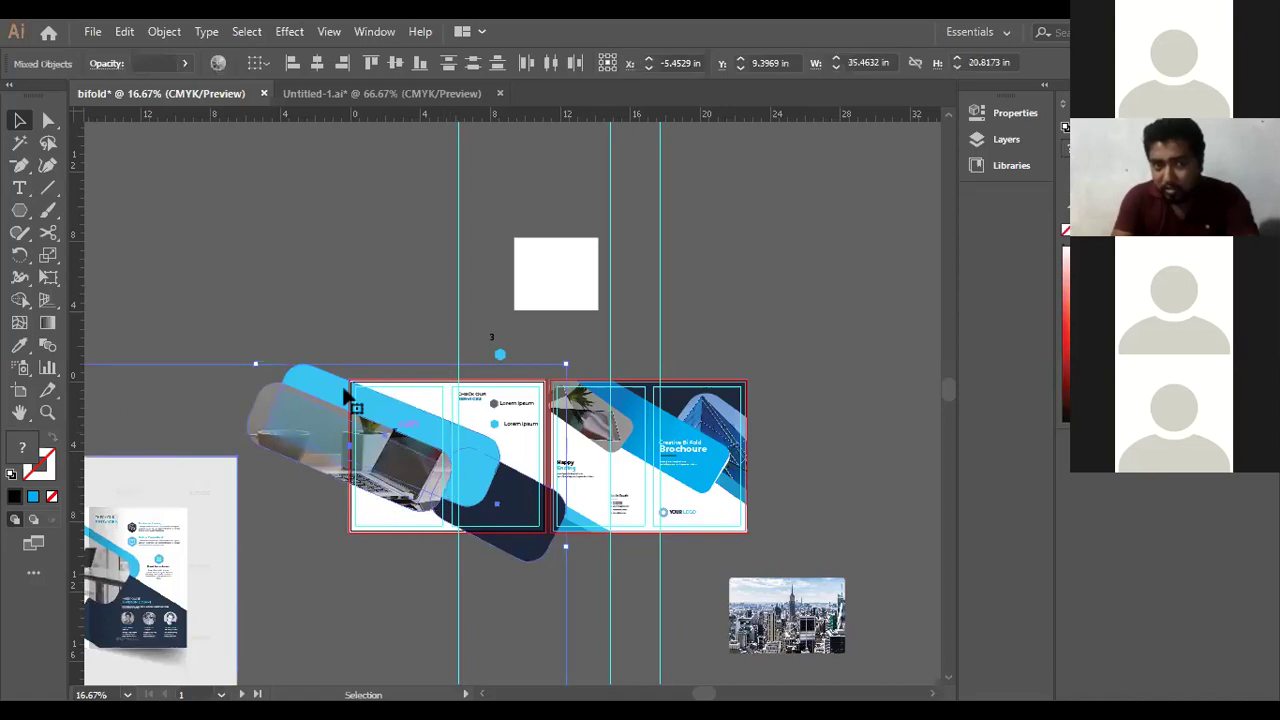
left_click_drag(572, 360, 583, 375)
left_click_drag(634, 440, 676, 433)
key("ctrl+z")
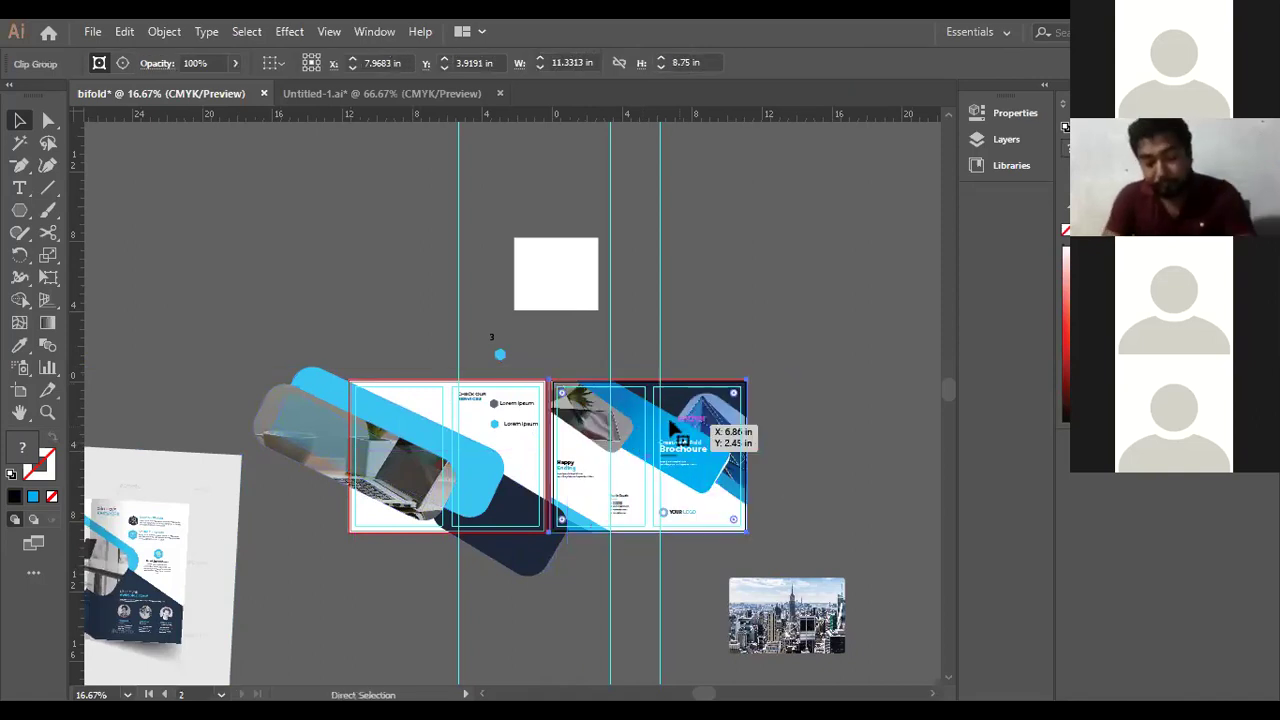
left_click(870, 570)
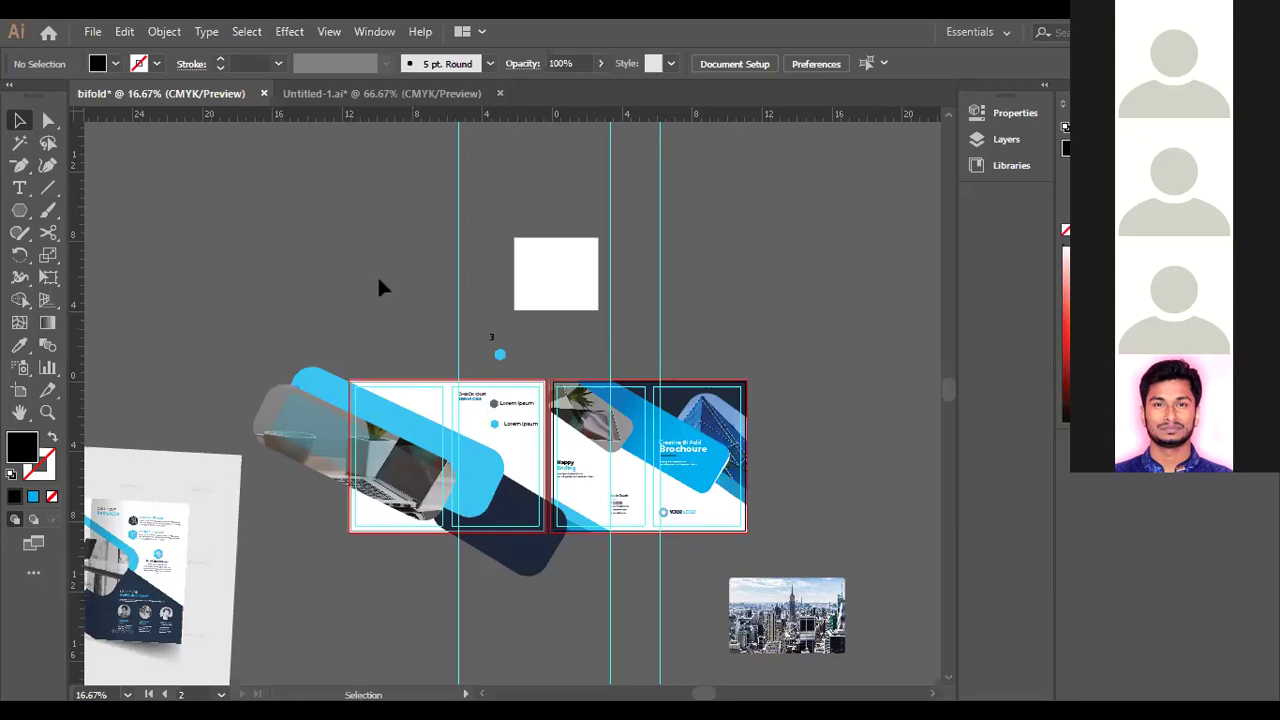
Delete the white rectangle, number label and spare blue hexagon above the artboards, and hide the guides.
mouse_move(442, 302)
left_mouse_down()
mouse_move(533, 378)
mouse_move(518, 377)
left_mouse_up()
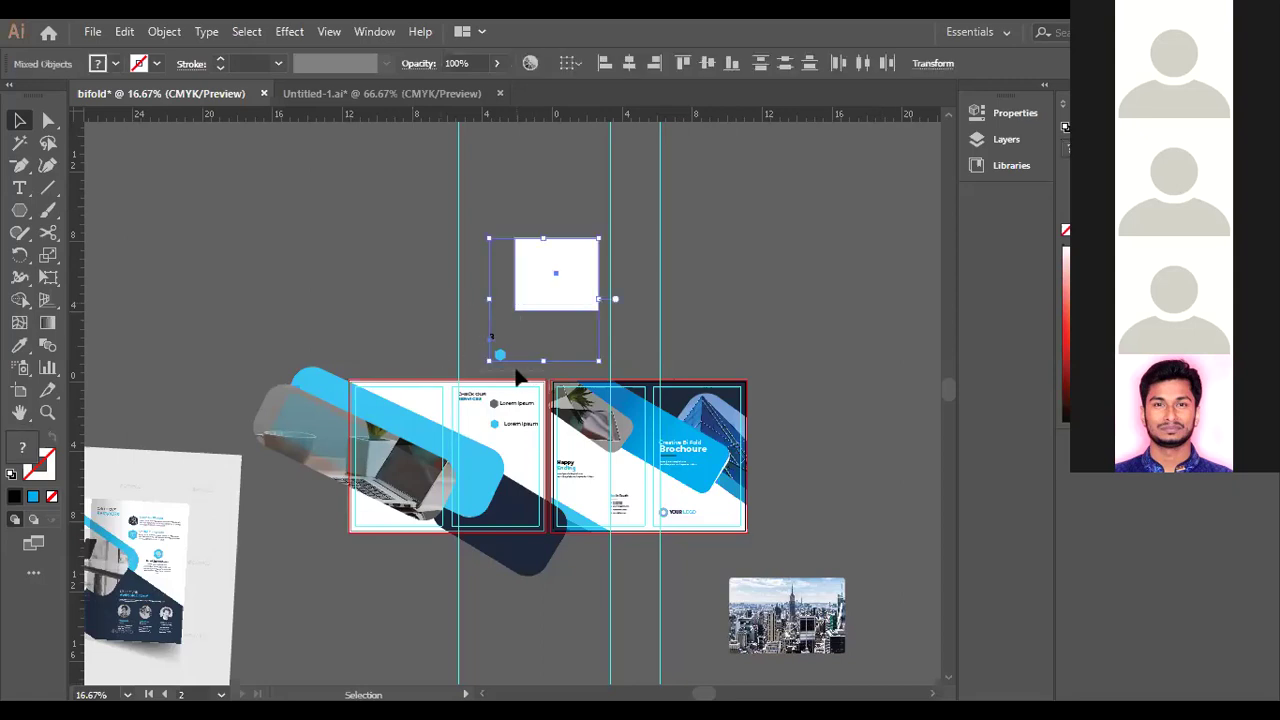
key("Delete")
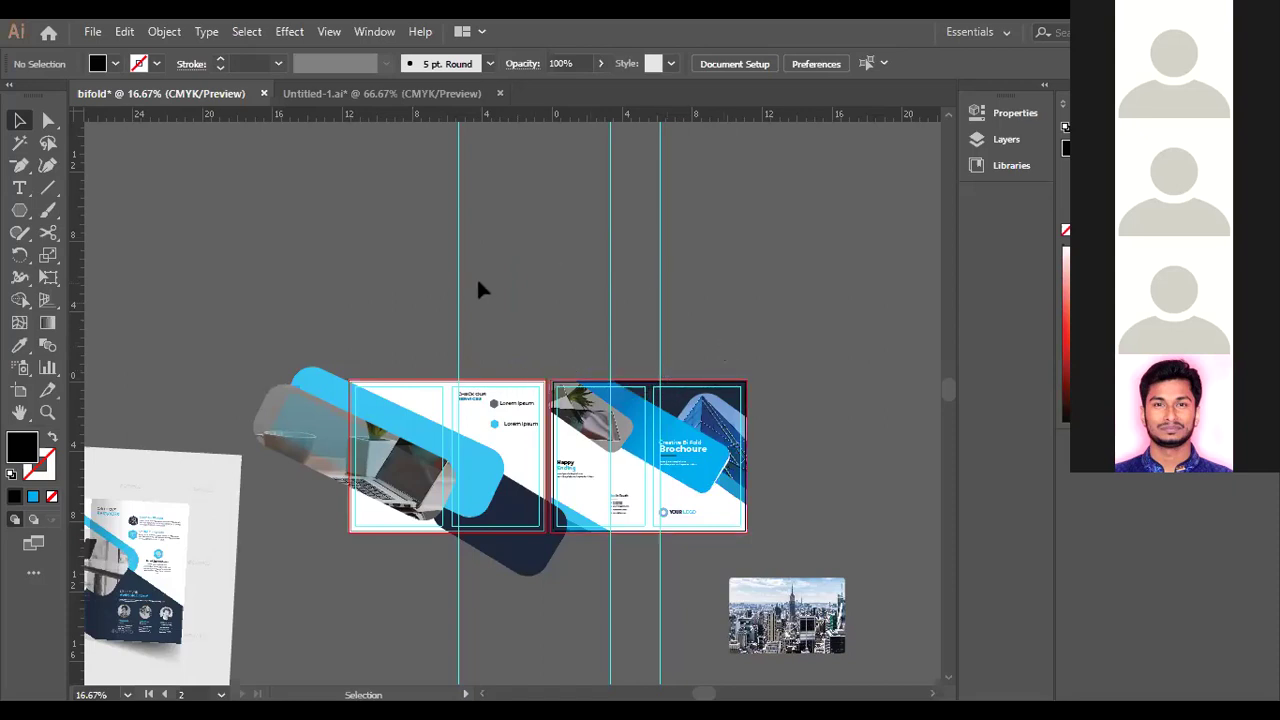
key("ctrl+semicolon")
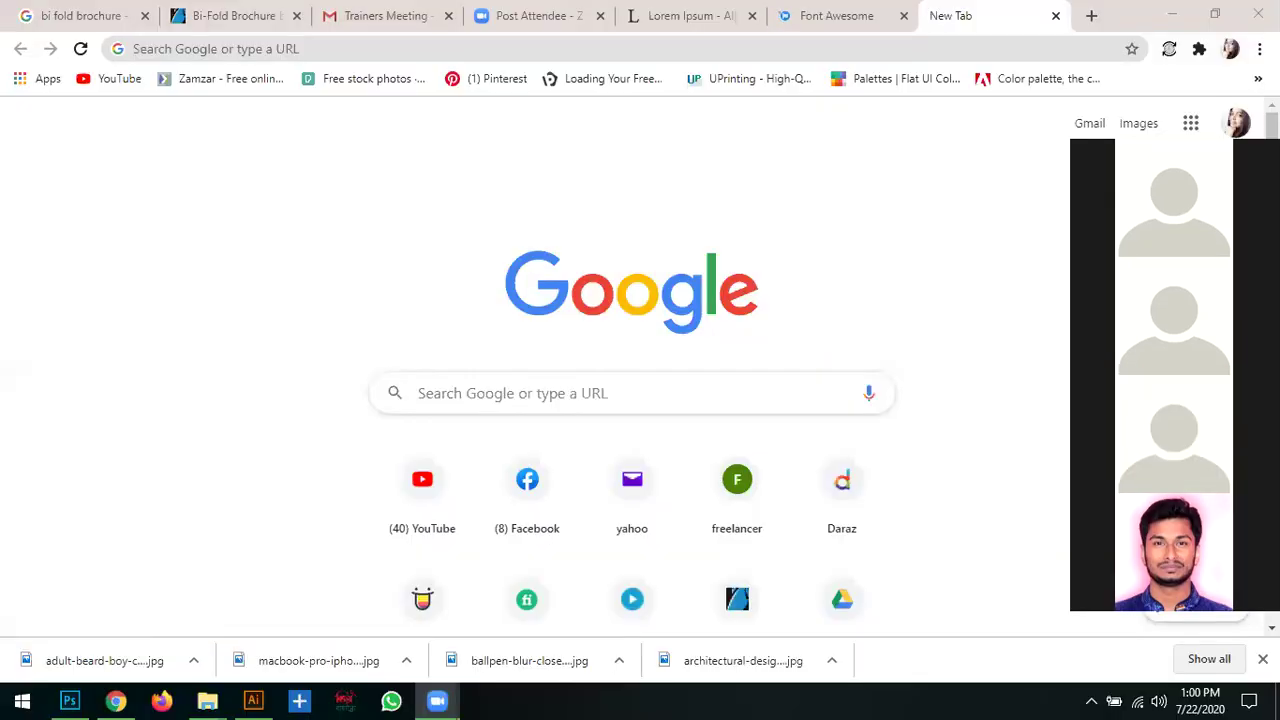
Search Google in Chrome for "font awesome free download" and open the Font Squirrel page for Font Awesome.
left_click(579, 404)
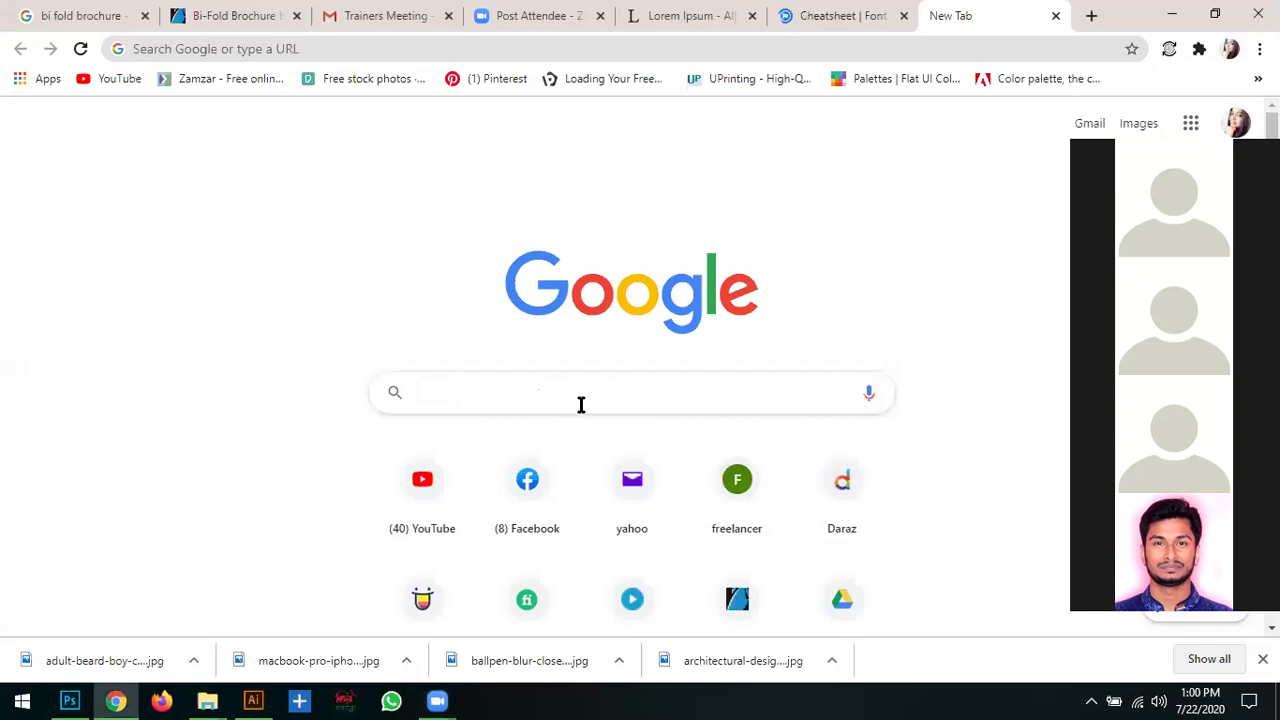
type("font")
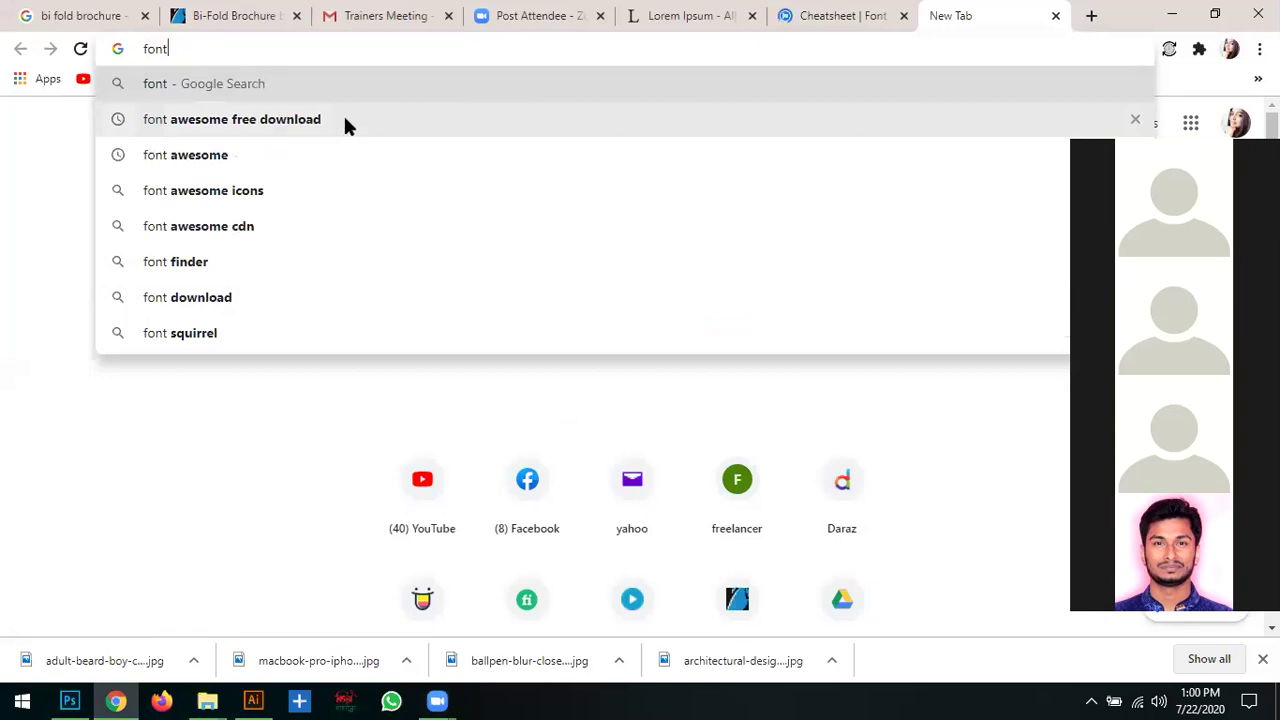
left_click(310, 122)
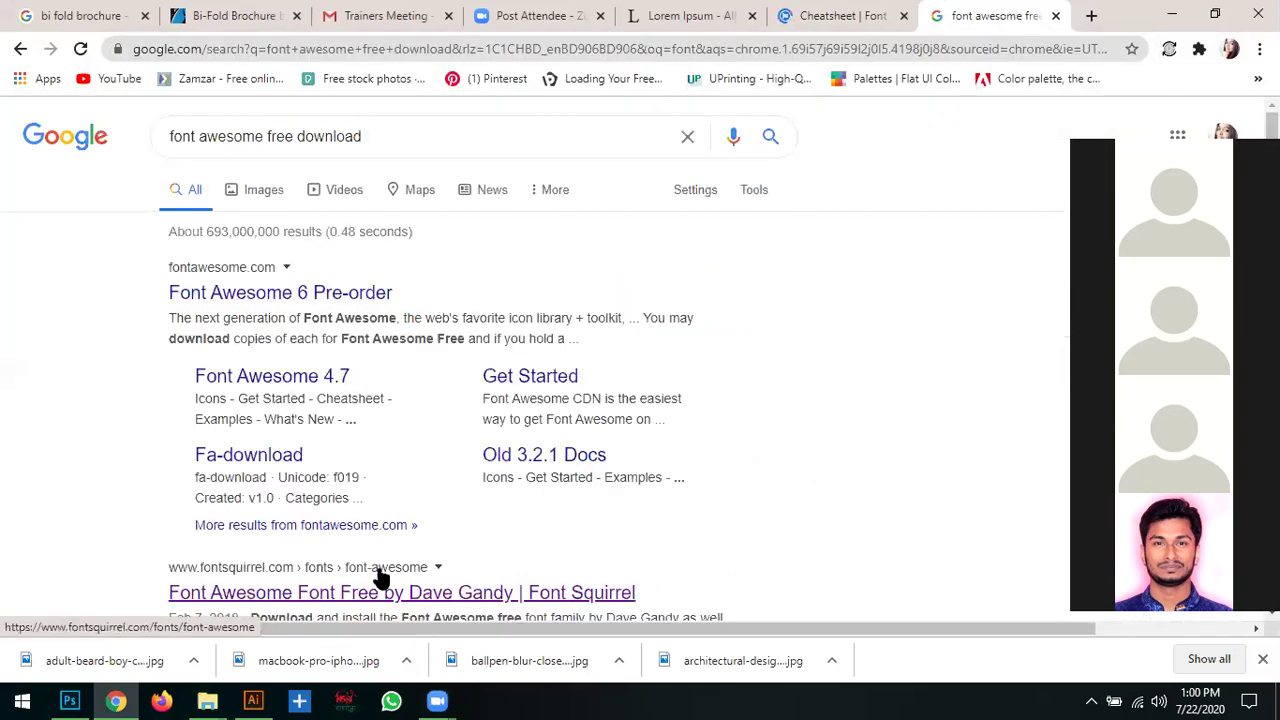
scroll(122, 355, "down", 2)
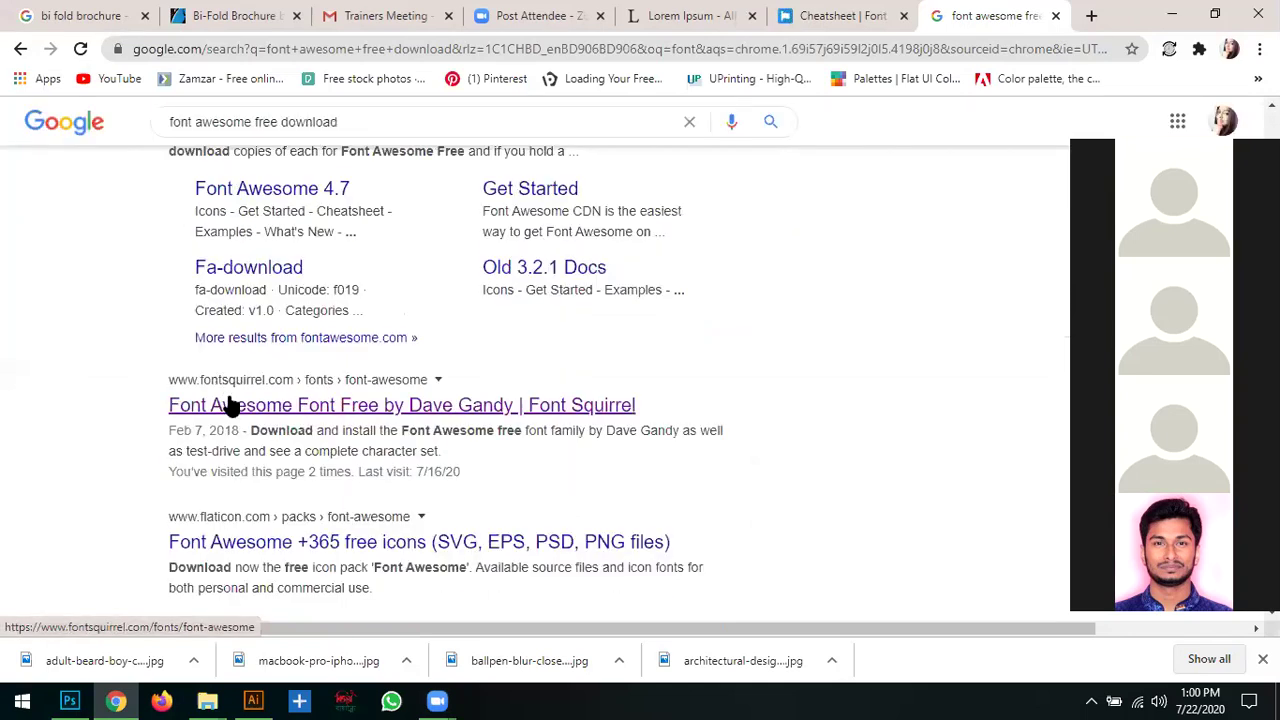
left_click(303, 415)
left_click(302, 412)
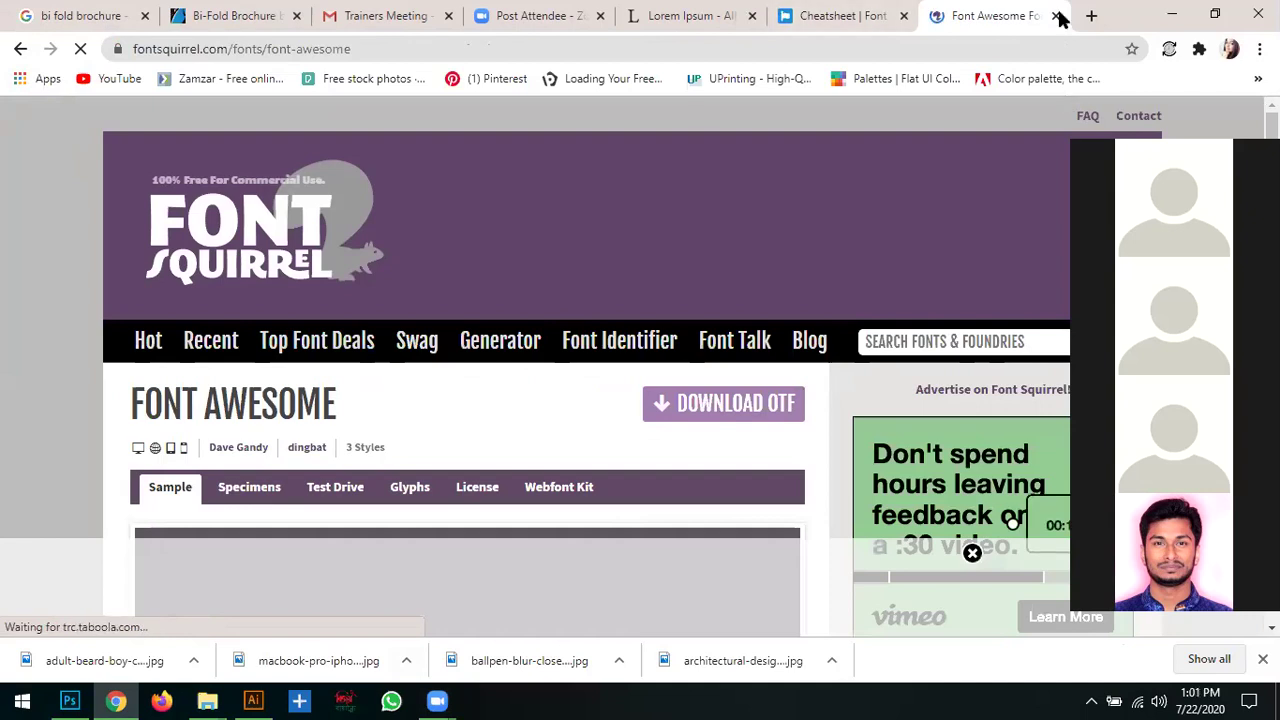
Copy the bullseye glyph from the Font Awesome Free cheatsheet and paste it into the bifold document in Illustrator.
left_click(845, 16)
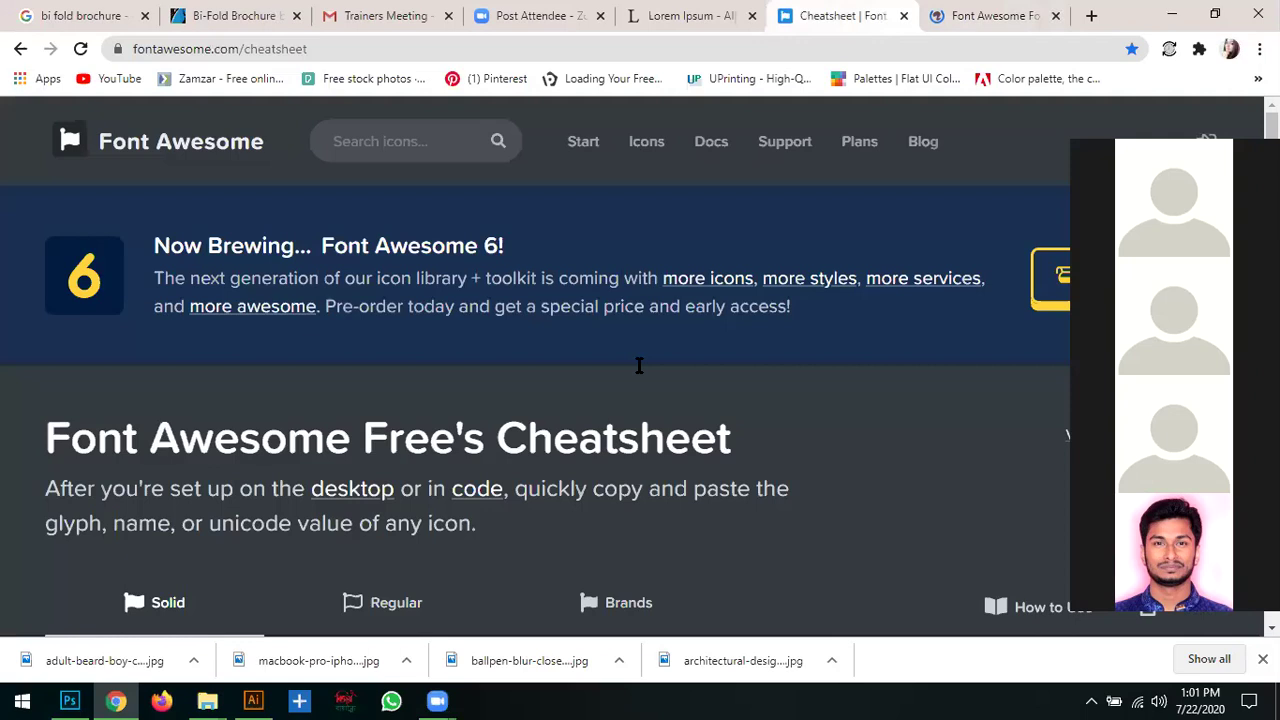
scroll(643, 378, "down", 15)
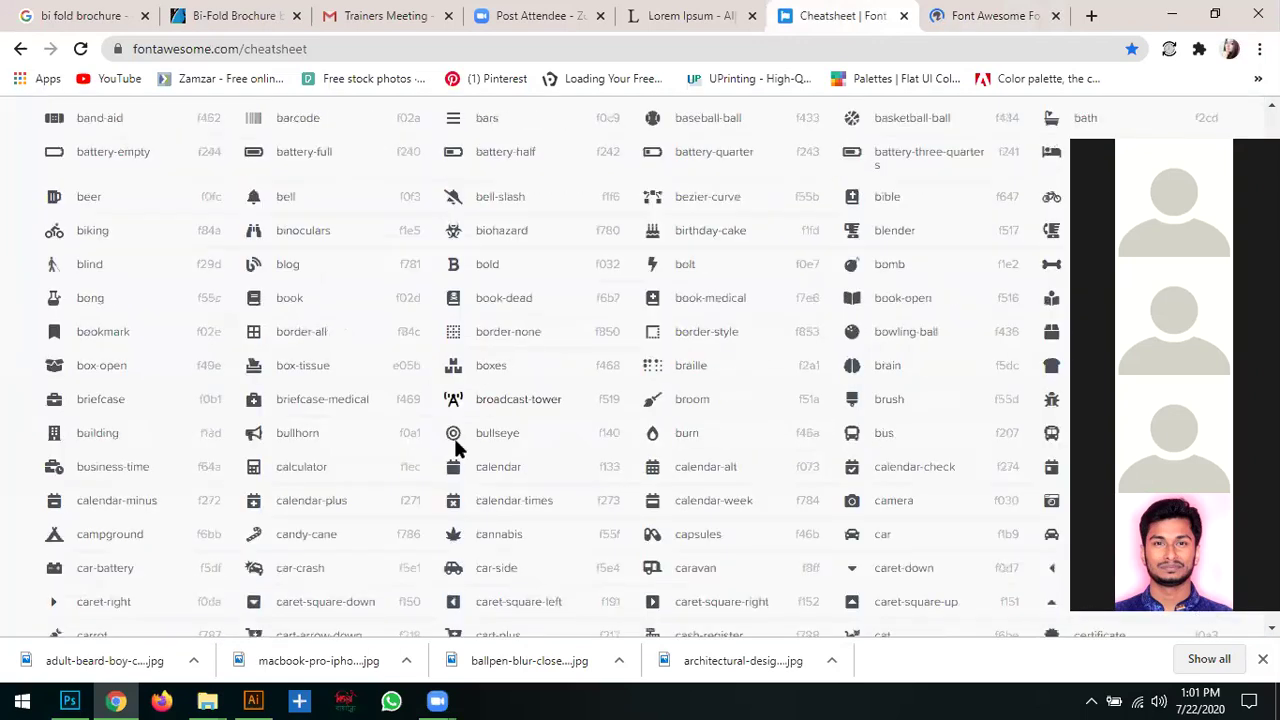
right_click(474, 434)
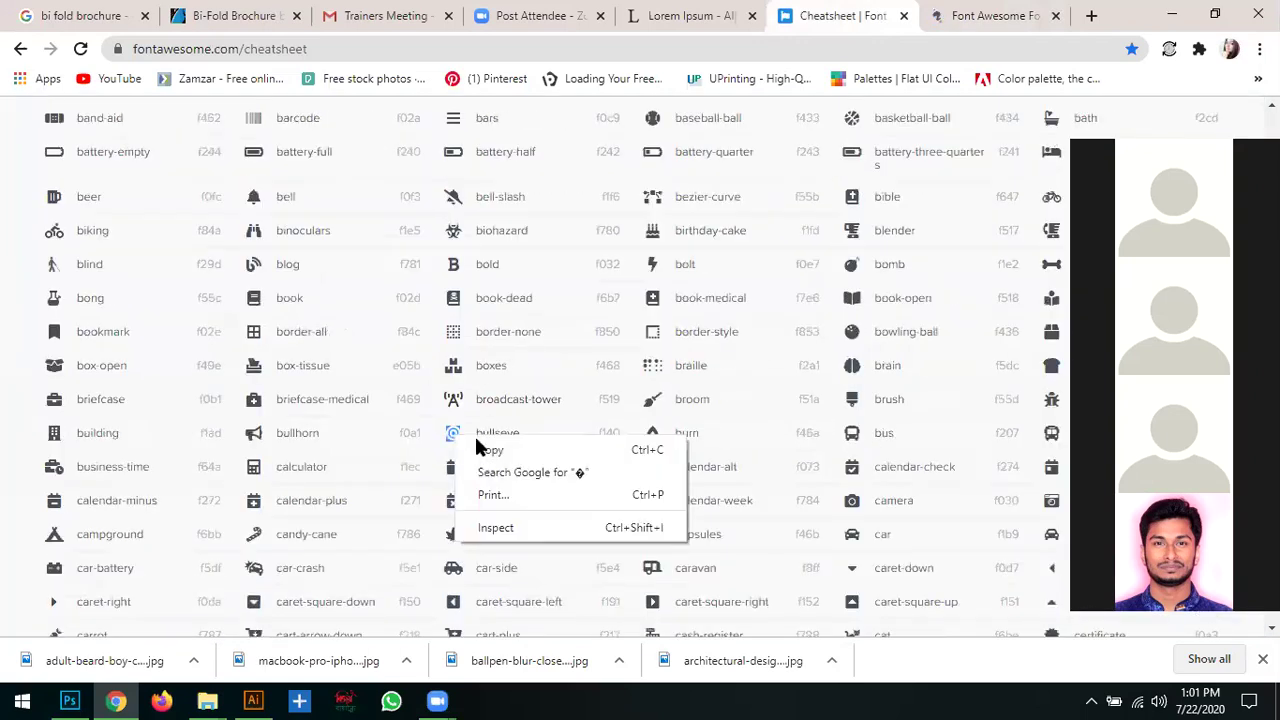
left_click(491, 557)
left_click(262, 701)
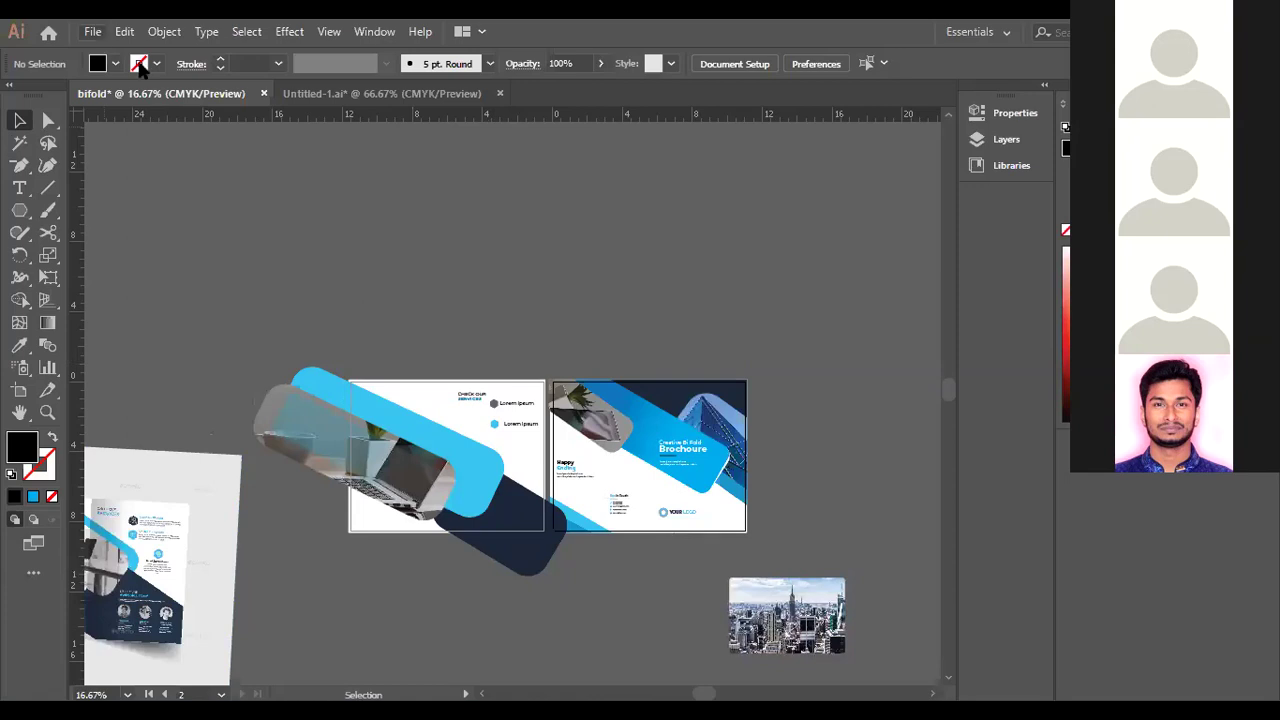
left_click(124, 31)
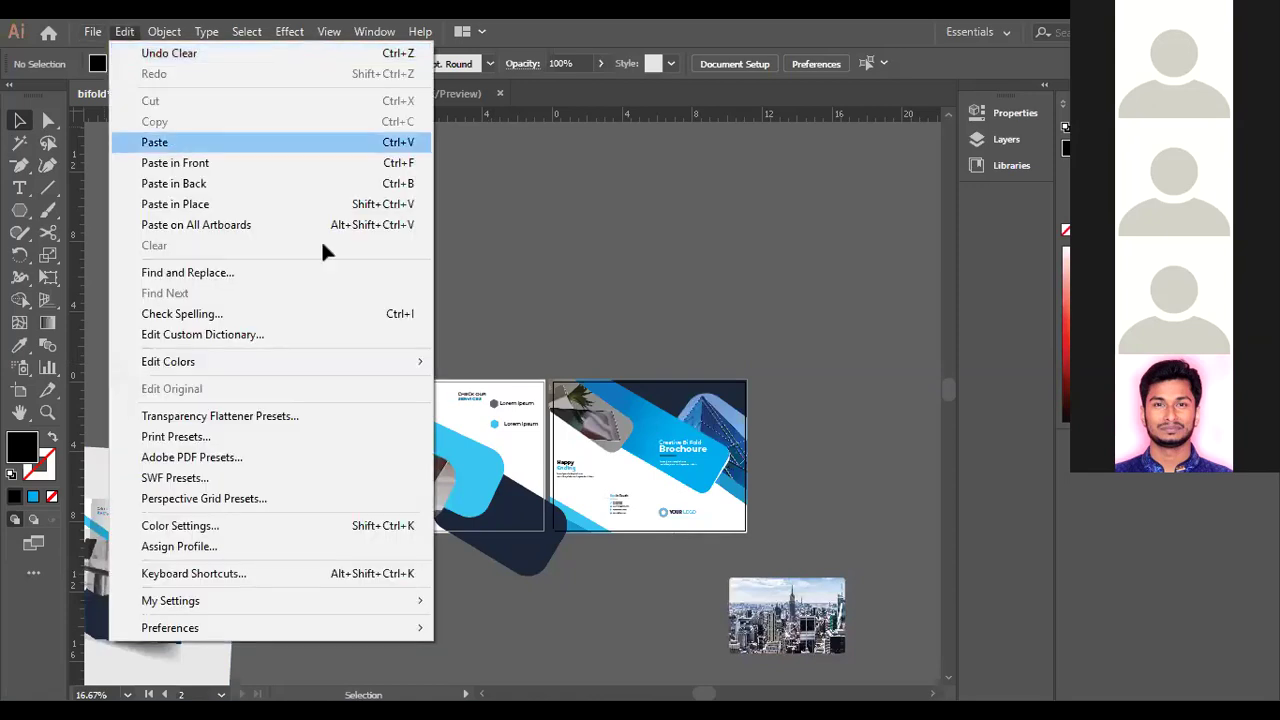
left_click(155, 142)
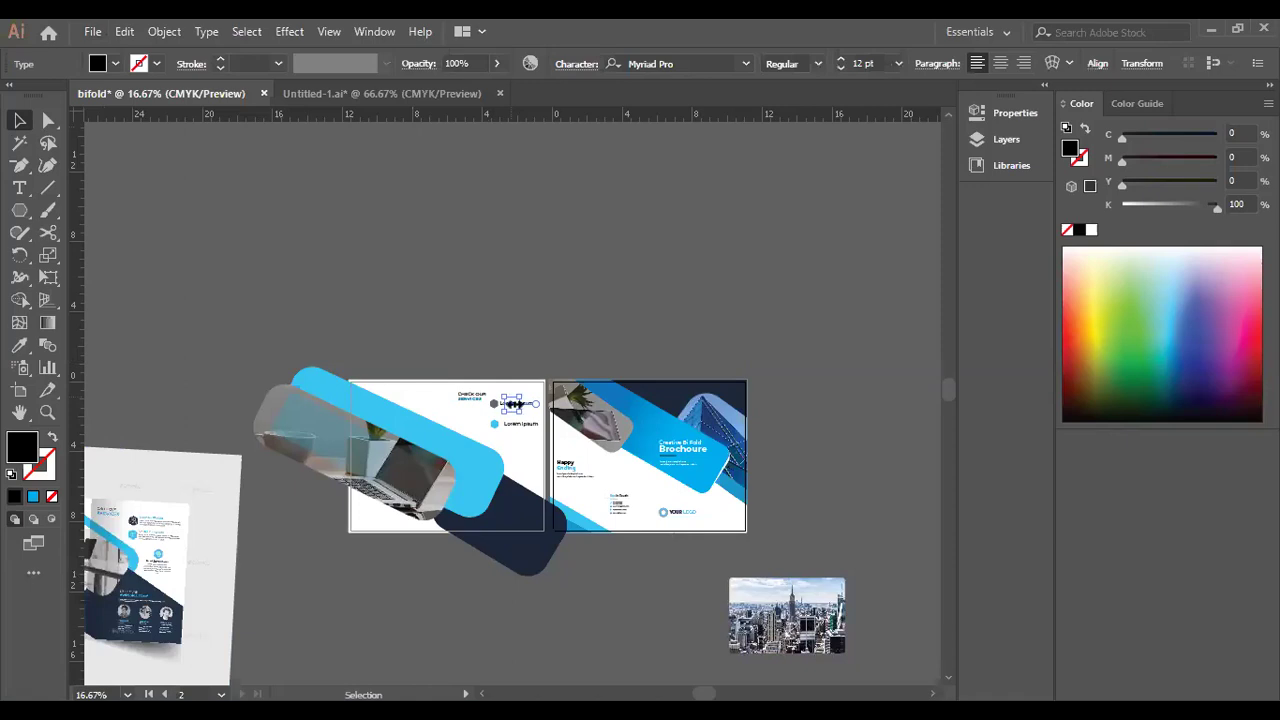
Enlarge the pasted glyph to 65 pt and move it up and left, just above the slate hexagon on the inside page.
left_click(840, 59)
left_click(840, 59)
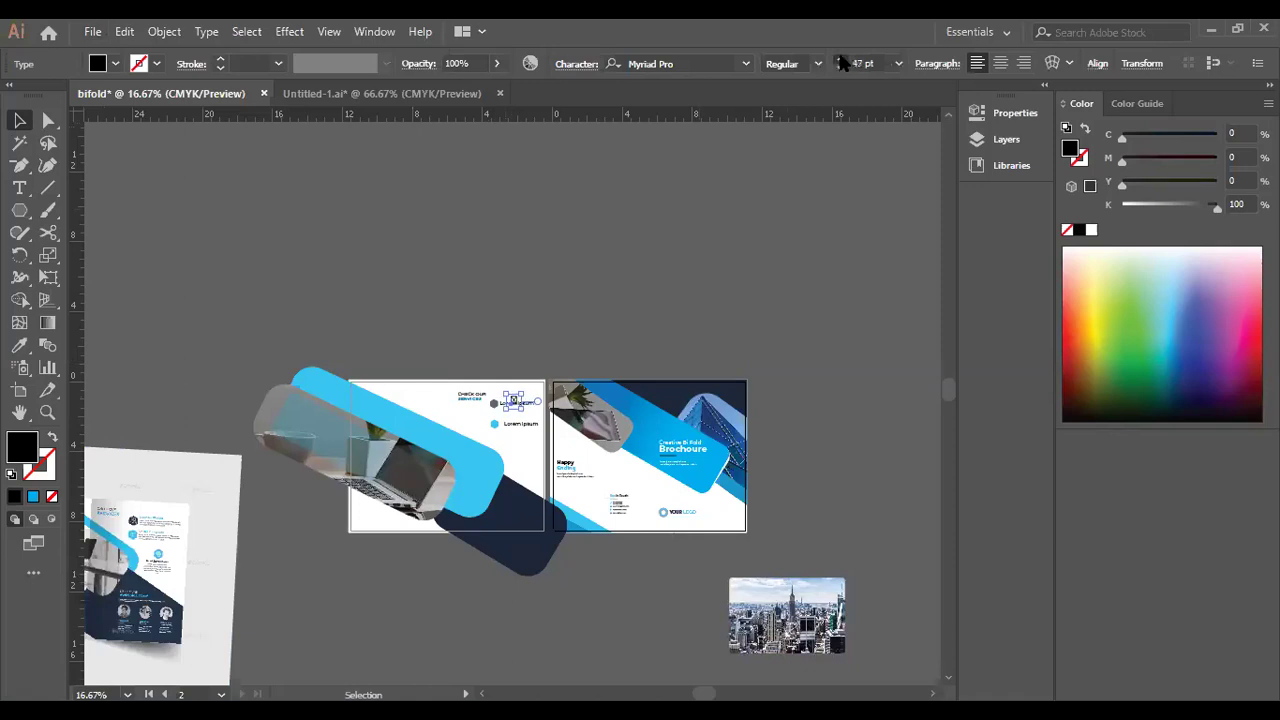
left_click(841, 60)
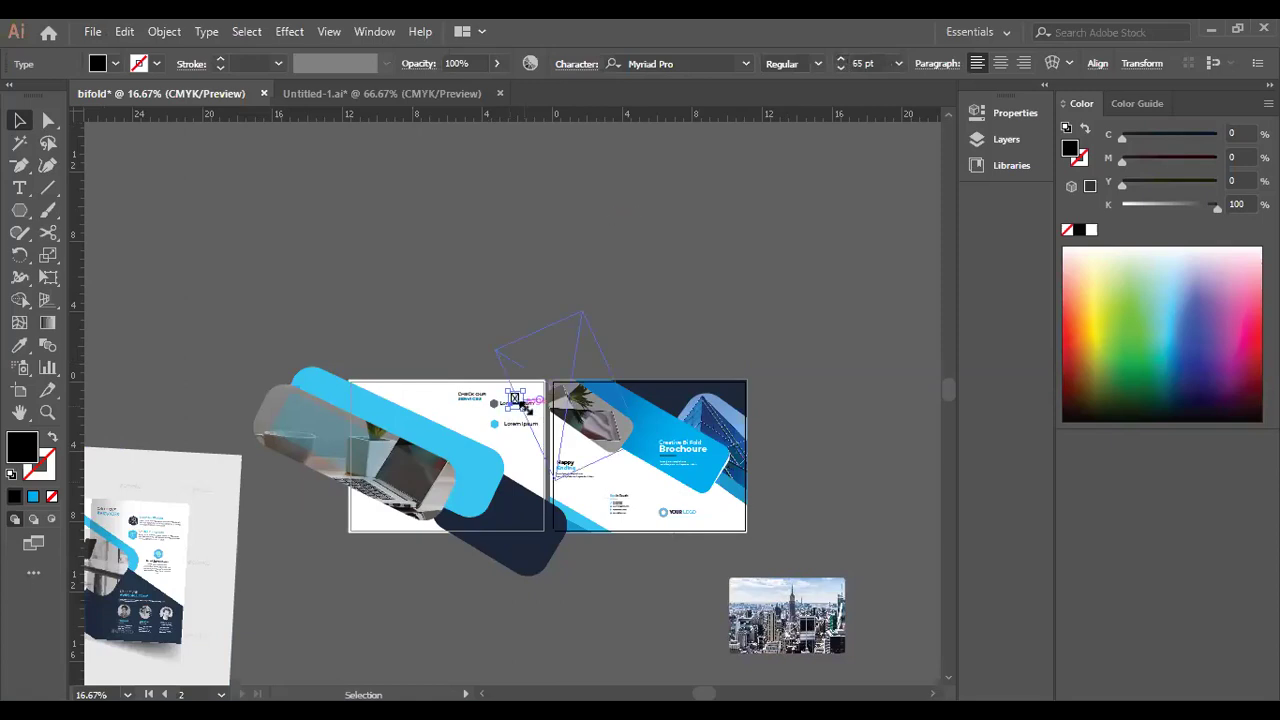
key("Up")
key("Up")
key("Up")
key("Up")
key("Up")
key("Up")
key("Up")
key("Up")
key("Up")
key("Up")
key("Up")
key("Up")
key("Left")
key("Left")
key("Left")
key("Left")
key("Left")
key("Left")
key("Left")
key("Left")
key("Left")
key("Left")
left_click_drag(494, 376, 496, 376)
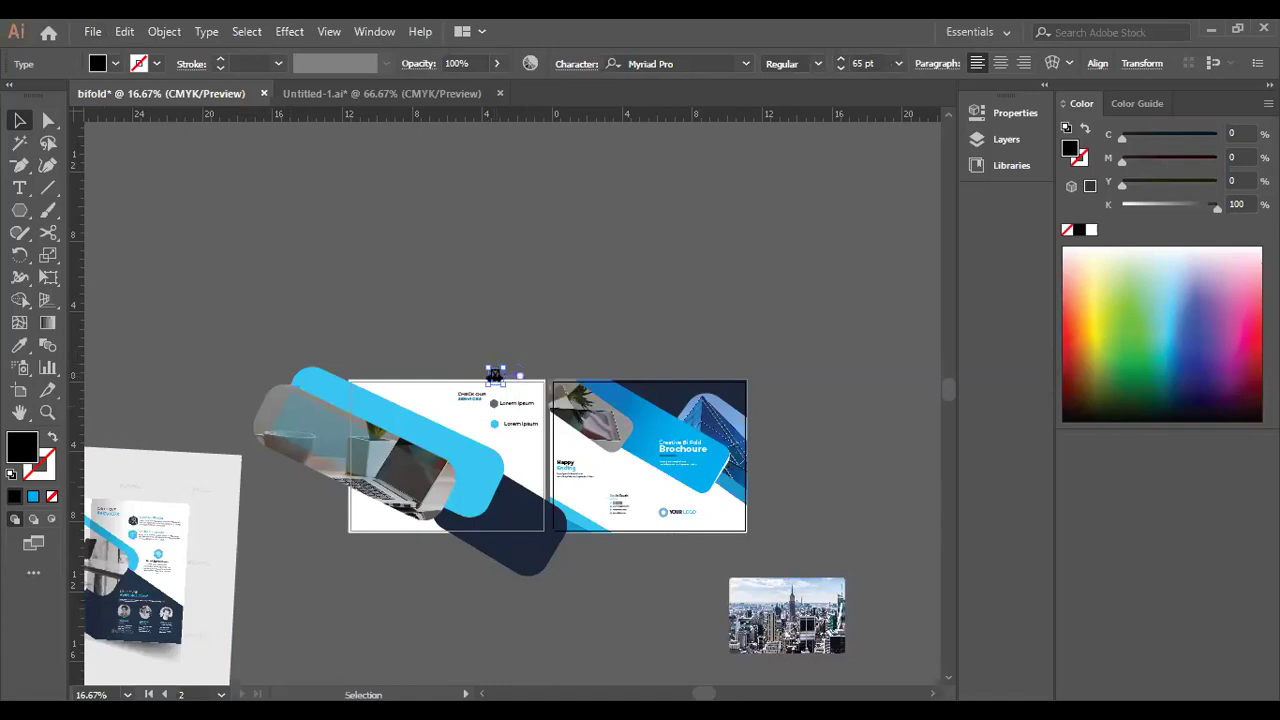
Scale the glyph up to 524.74 pt above the inside page and set its font to Font Awesome 5 Free Solid.
left_click_drag(496, 376, 592, 322)
left_click(698, 74)
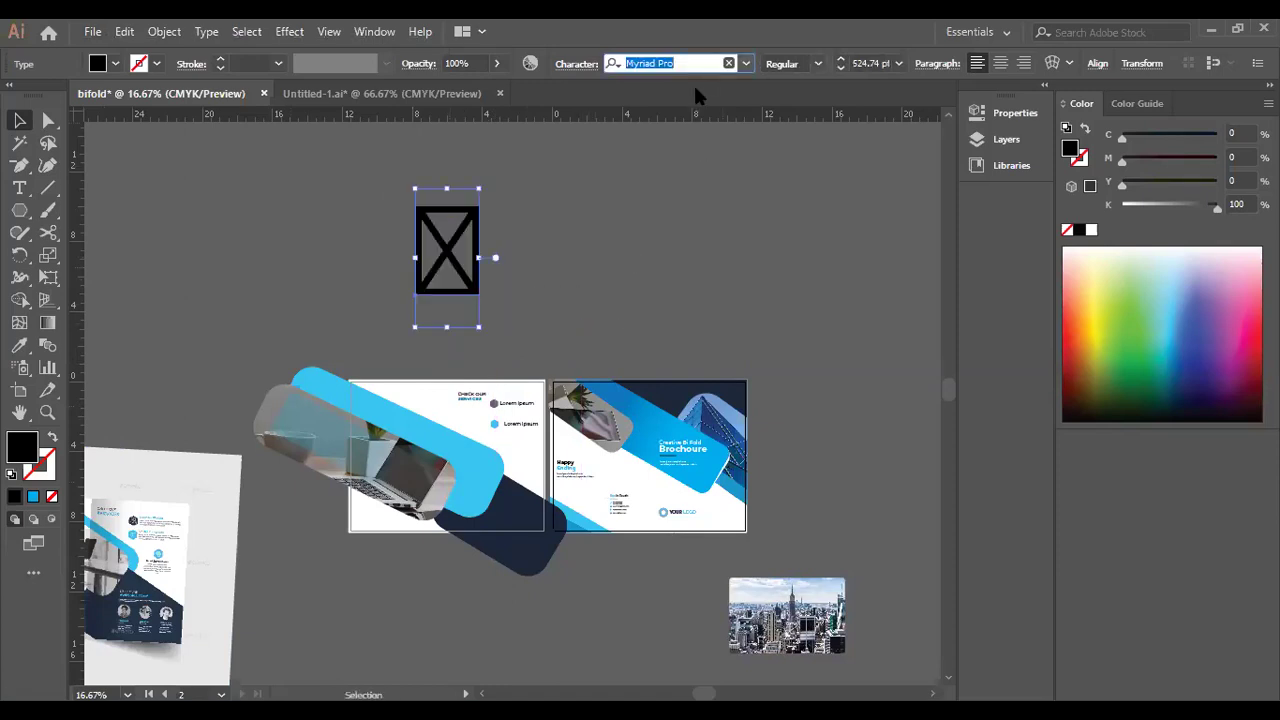
type("f")
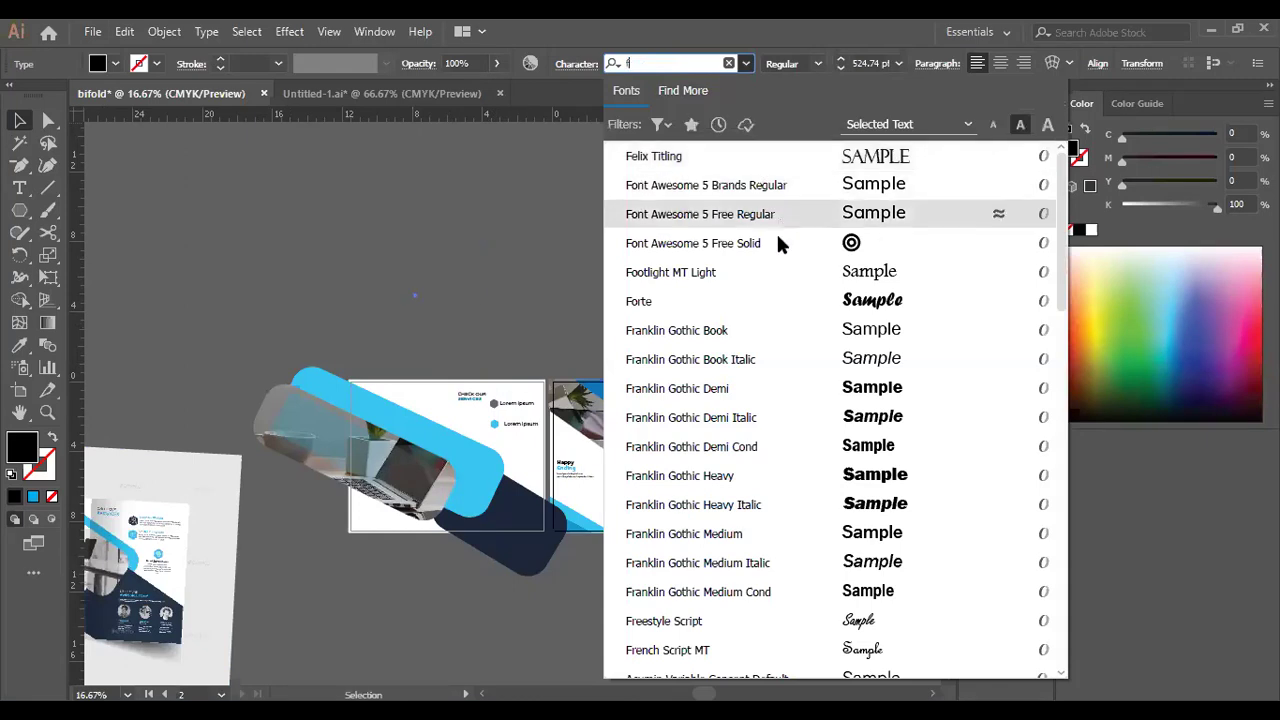
left_click(765, 243)
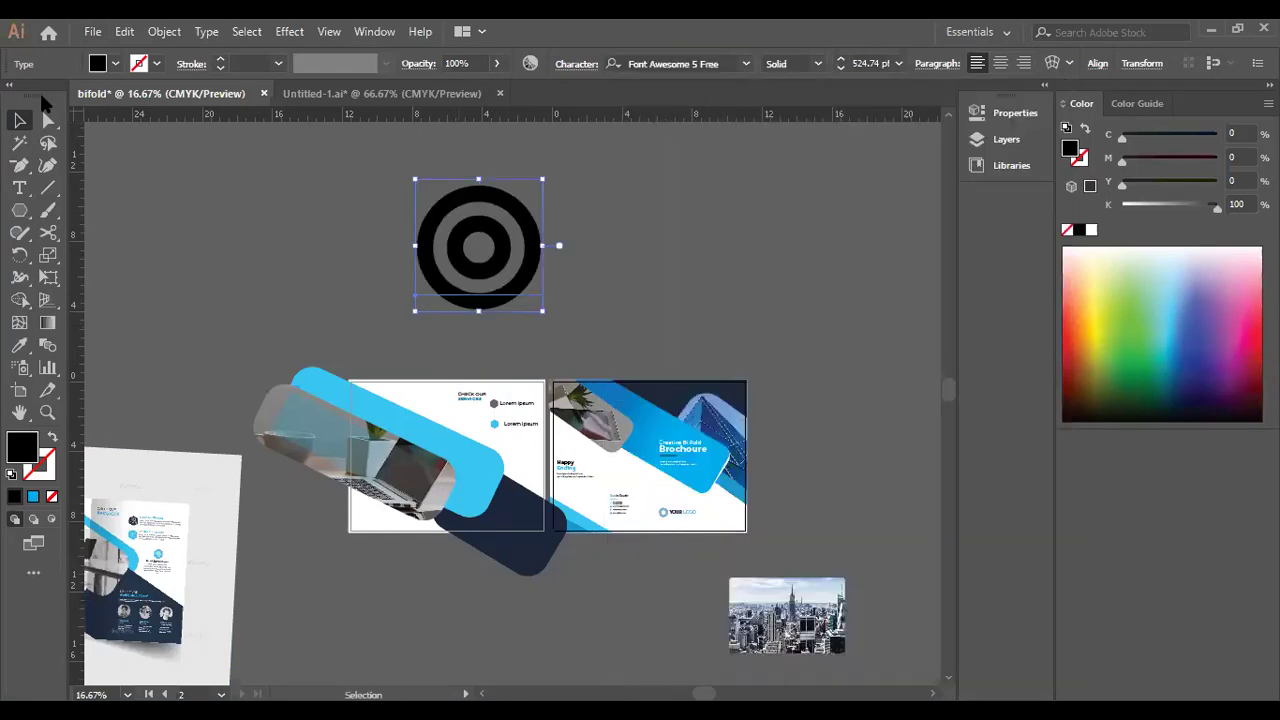
left_click(212, 238)
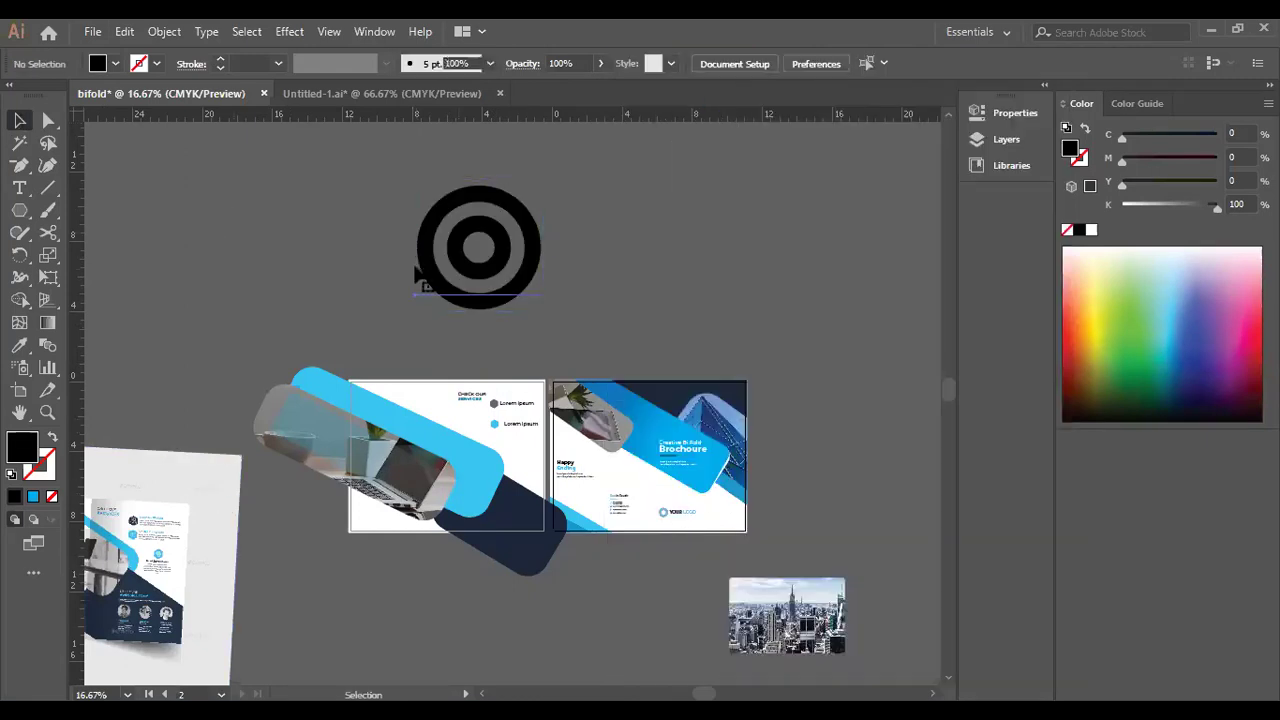
Convert the large bullseye glyph to outlines, try moving it above the inside page, and delete it.
left_click(418, 270)
right_click(420, 265)
left_click(480, 396)
left_click(293, 283)
left_click_drag(451, 251, 471, 251)
left_click_drag(675, 258, 432, 262)
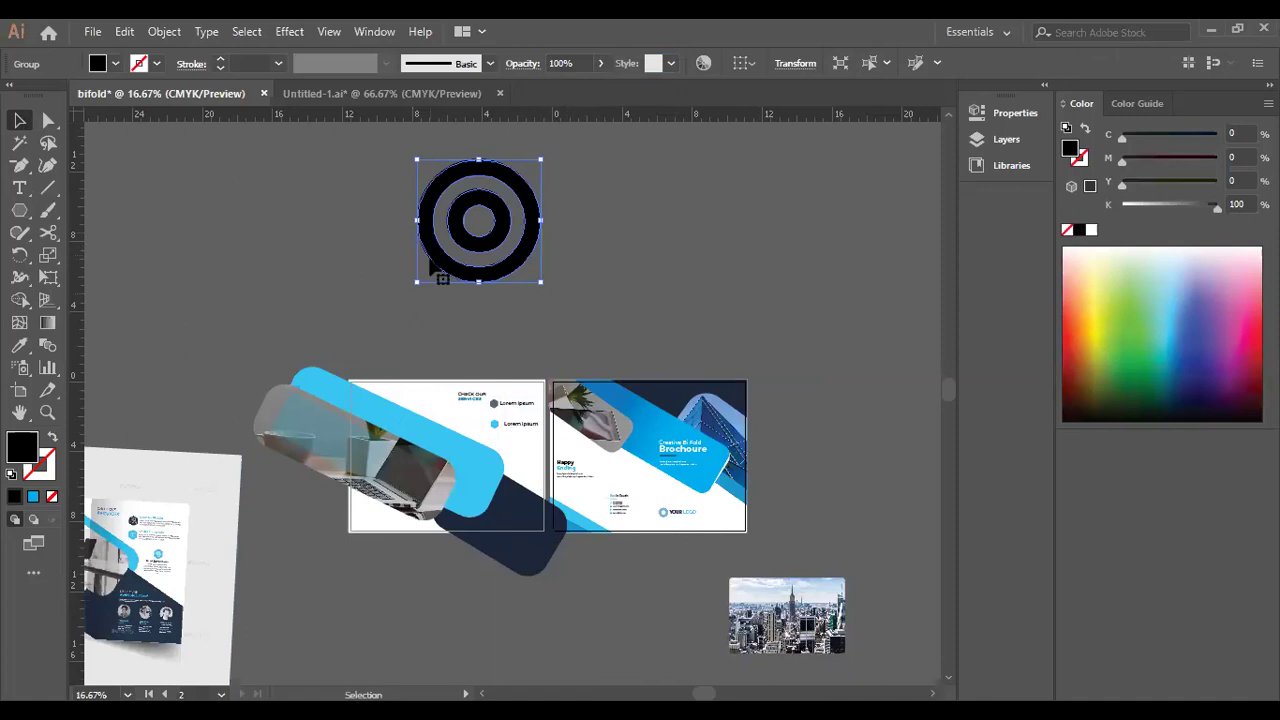
key("Delete")
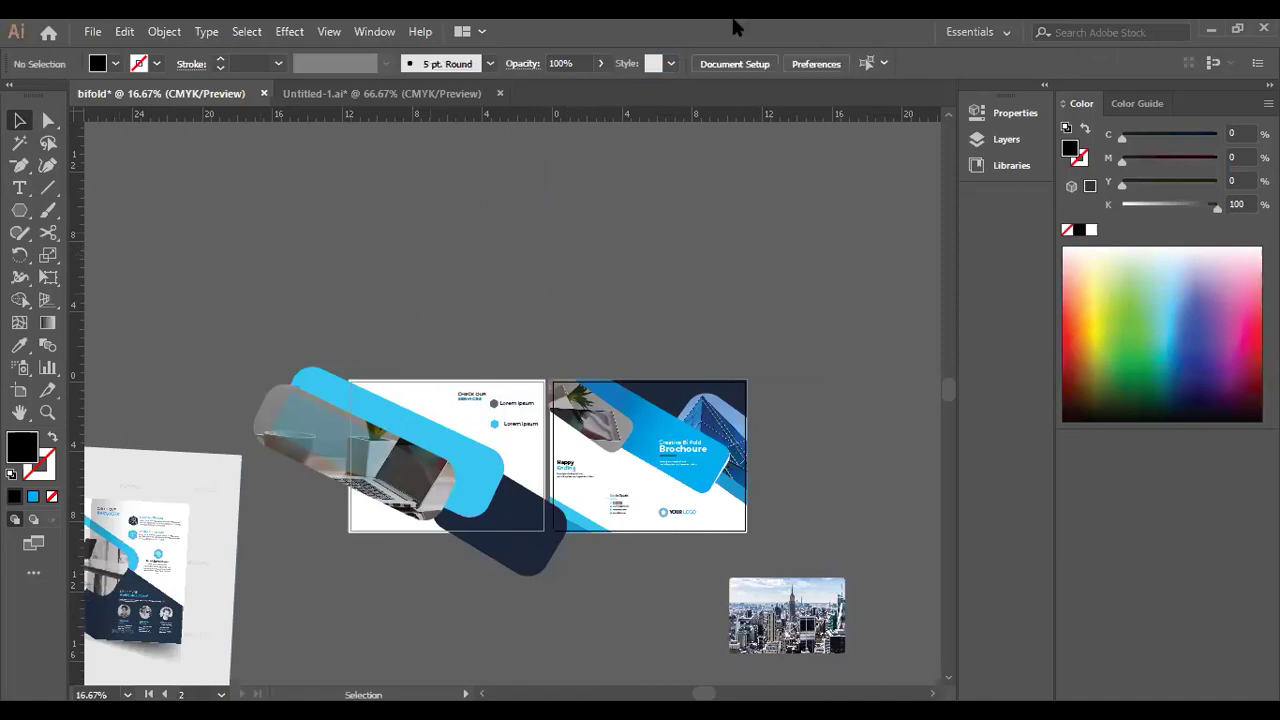
scroll(310, 563, "down", 3)
scroll(310, 563, "down", 1)
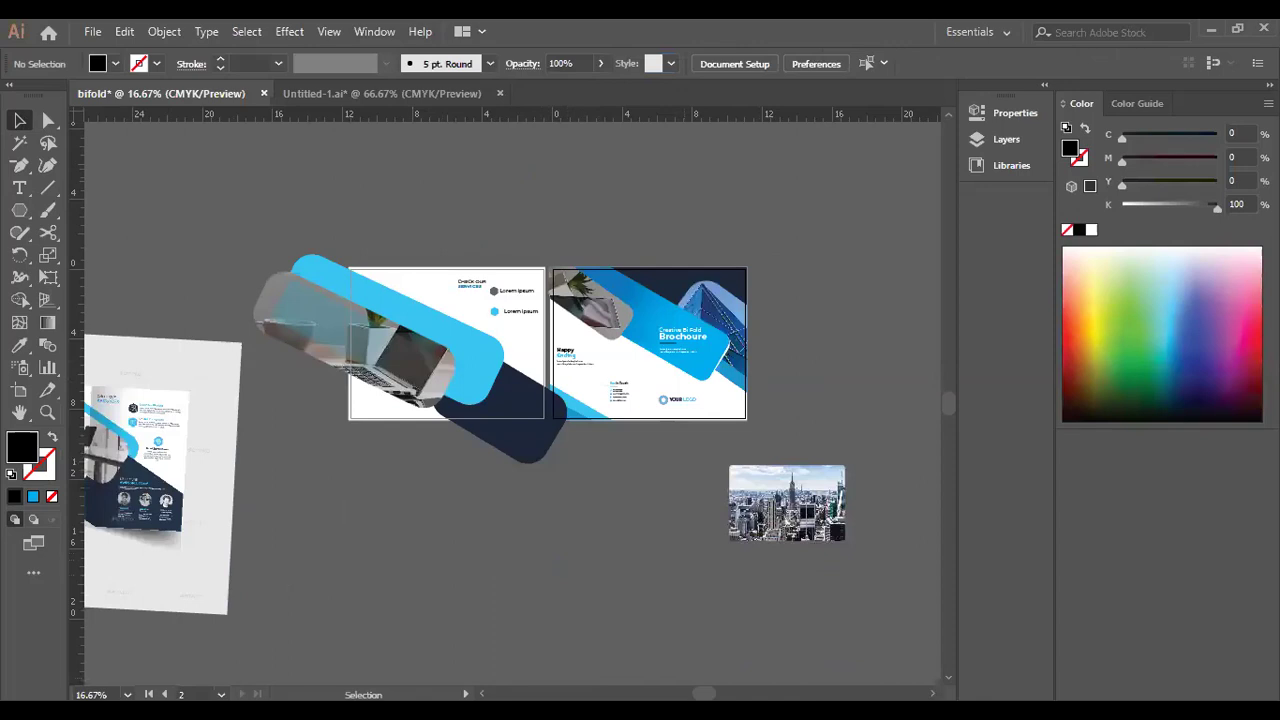